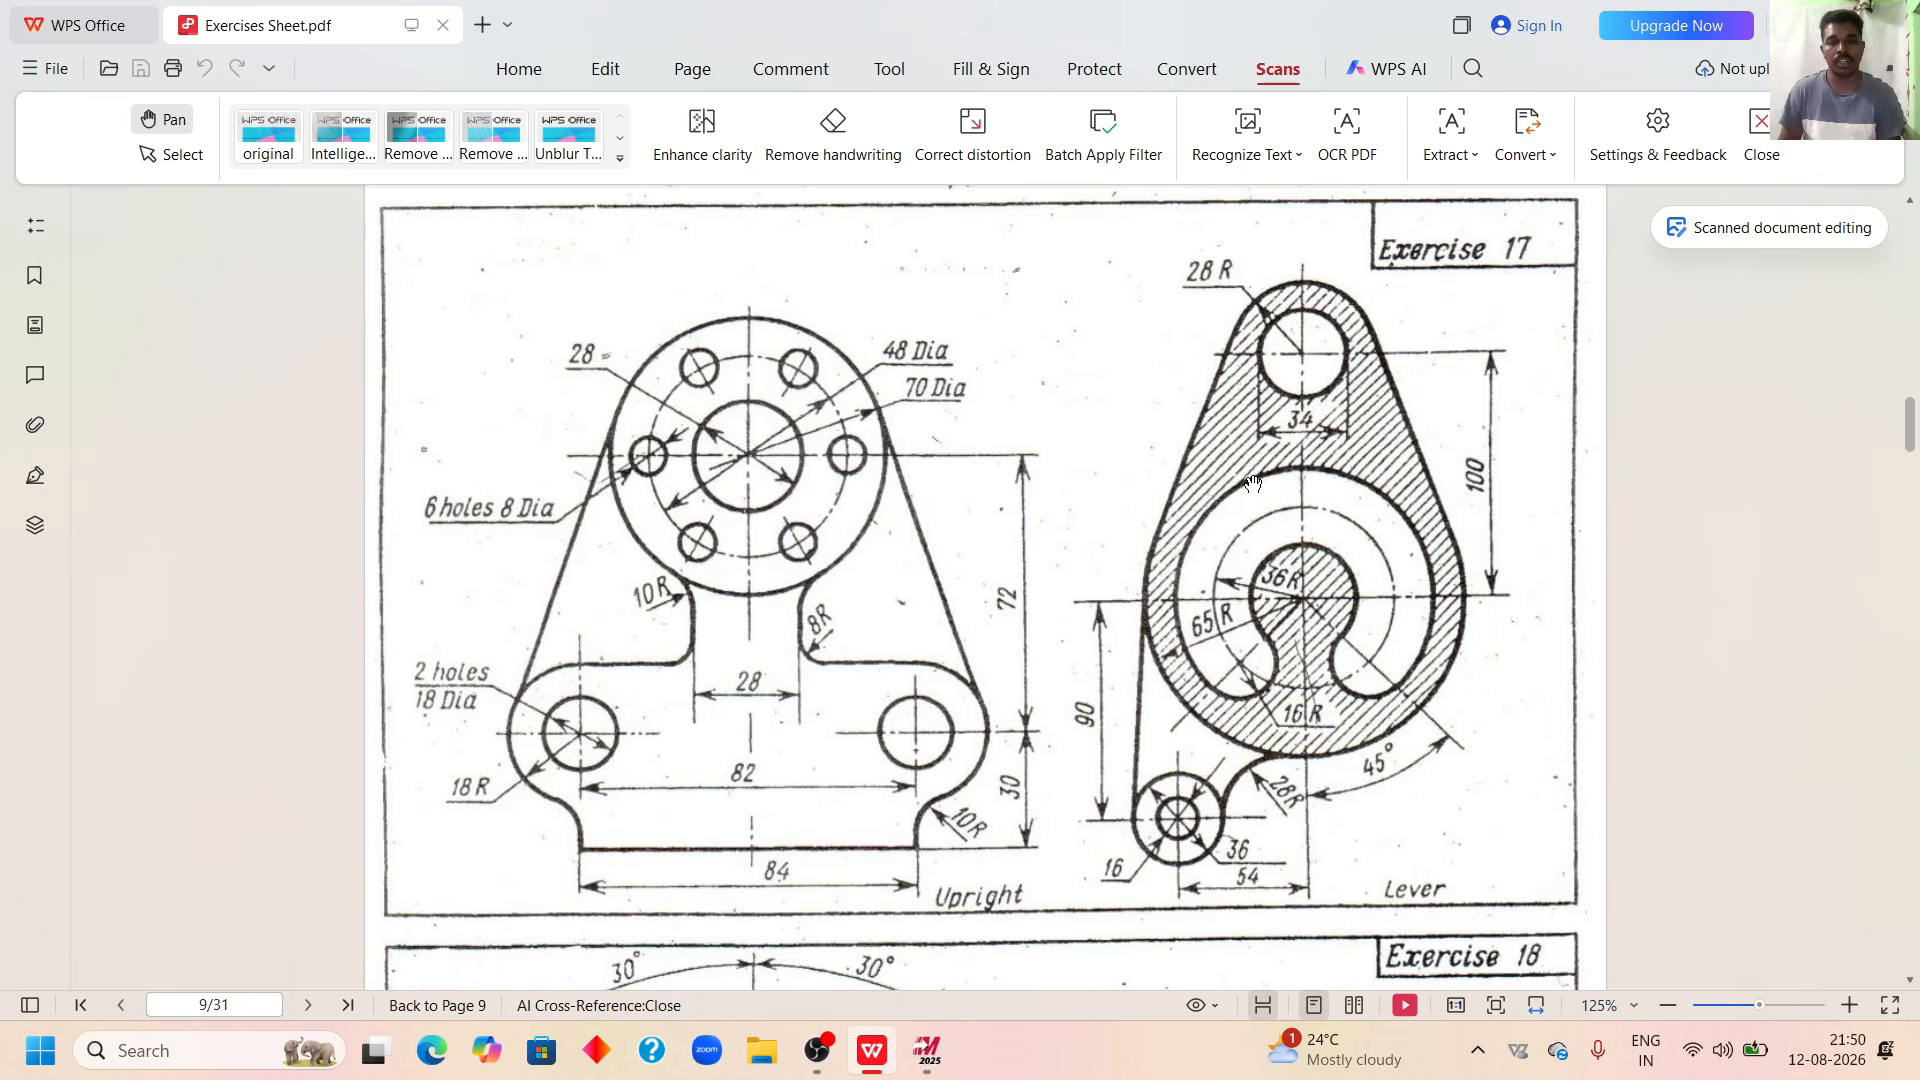
Browse page 9 of the exercise sheet to the Exercise 18 drawings and examine the Fork's dimensions.
{"action": "scroll", "coordinate": [1253, 488], "scroll_direction": "down", "scroll_amount": 1}
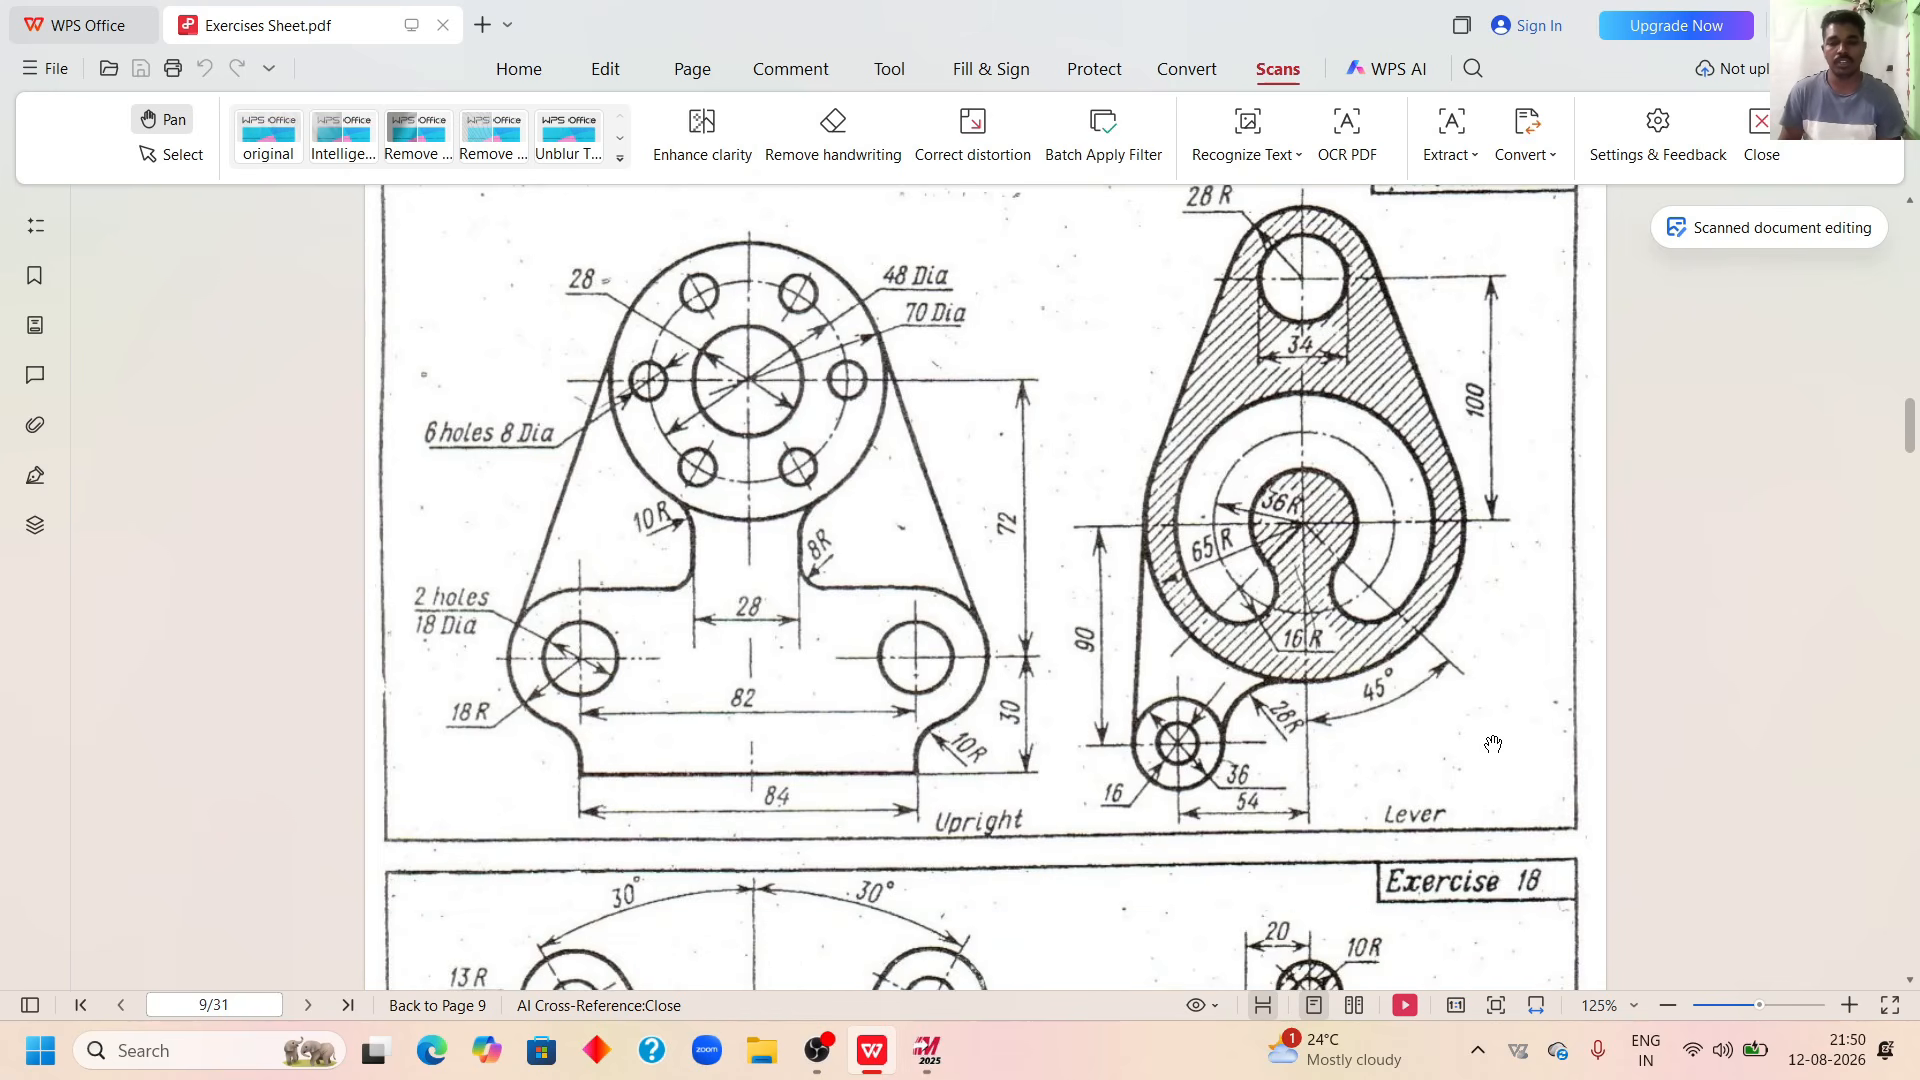
{"action": "scroll", "coordinate": [1366, 535], "scroll_direction": "down", "scroll_amount": 9}
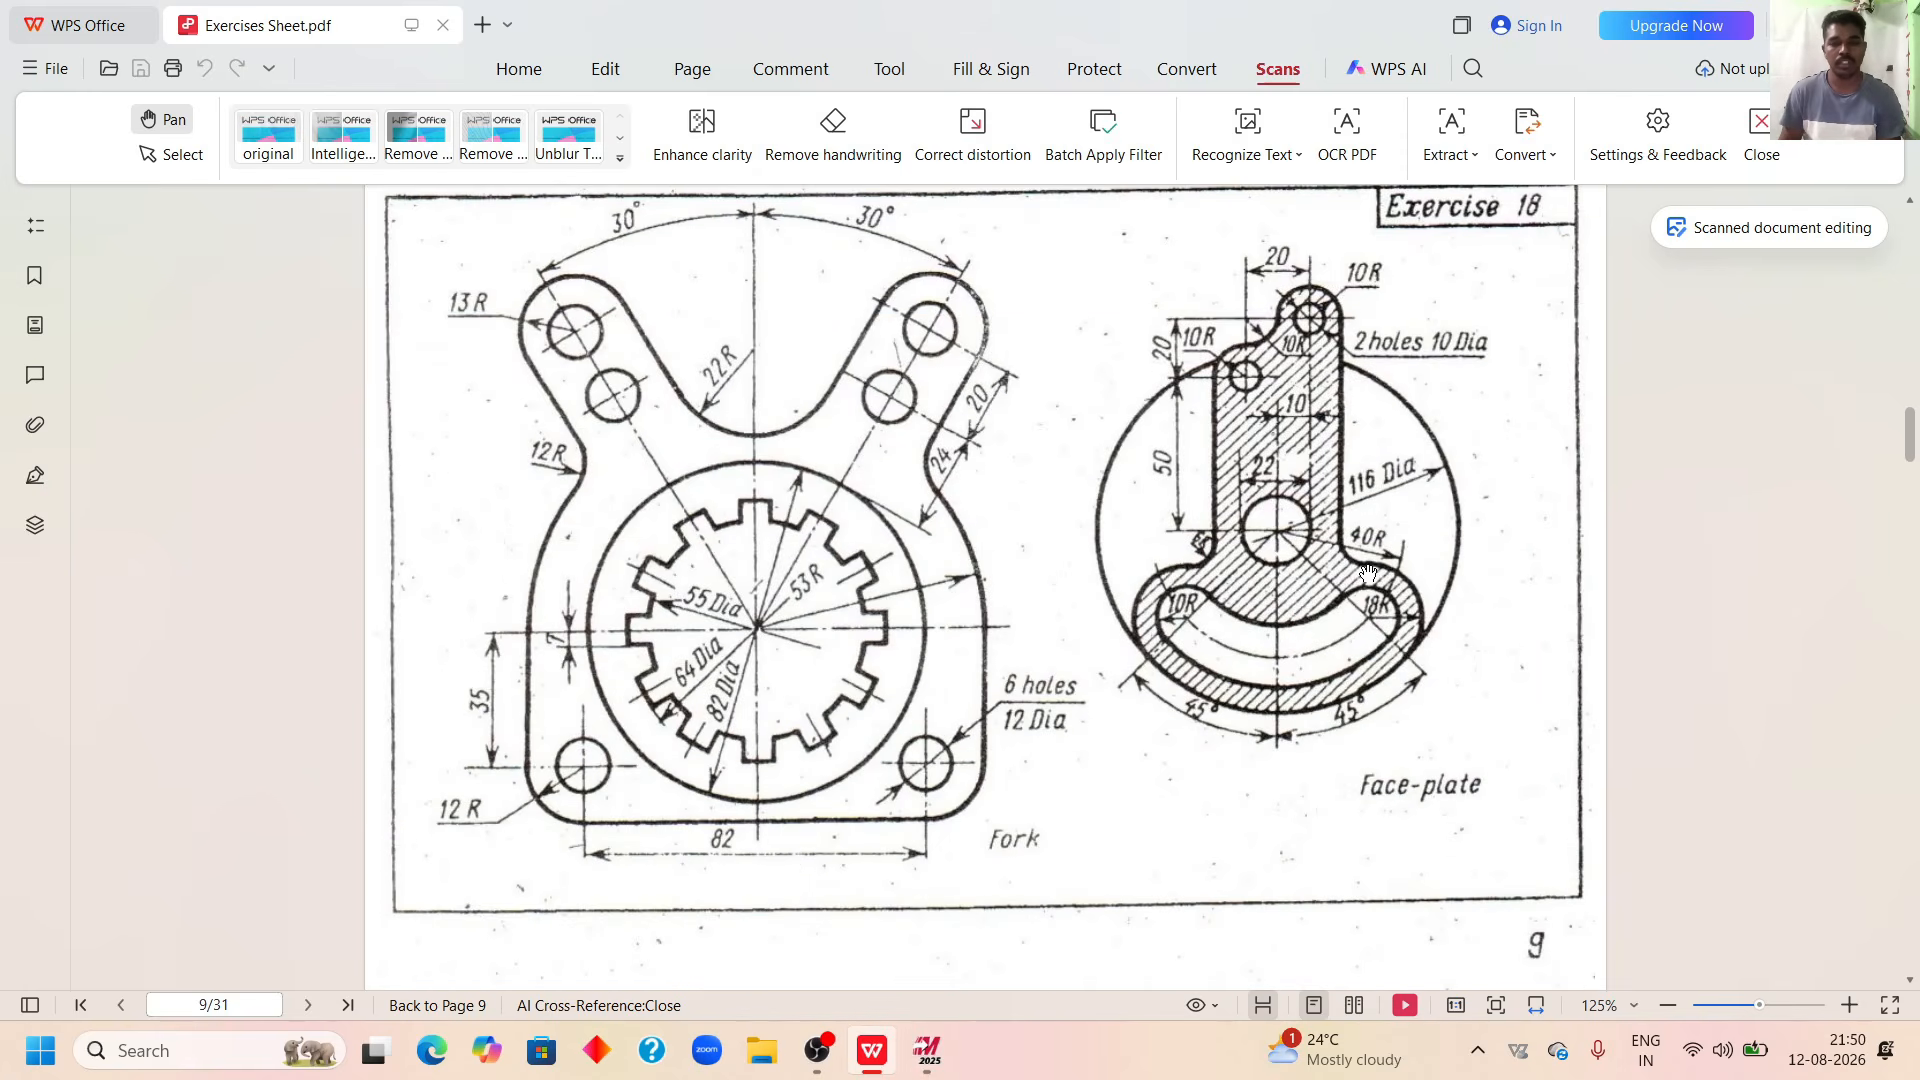
{"action": "scroll", "coordinate": [1368, 560], "scroll_direction": "up", "scroll_amount": 2}
{"action": "scroll", "coordinate": [1368, 565], "scroll_direction": "down", "scroll_amount": 1}
{"action": "scroll", "coordinate": [1368, 565], "scroll_direction": "up", "scroll_amount": 1}
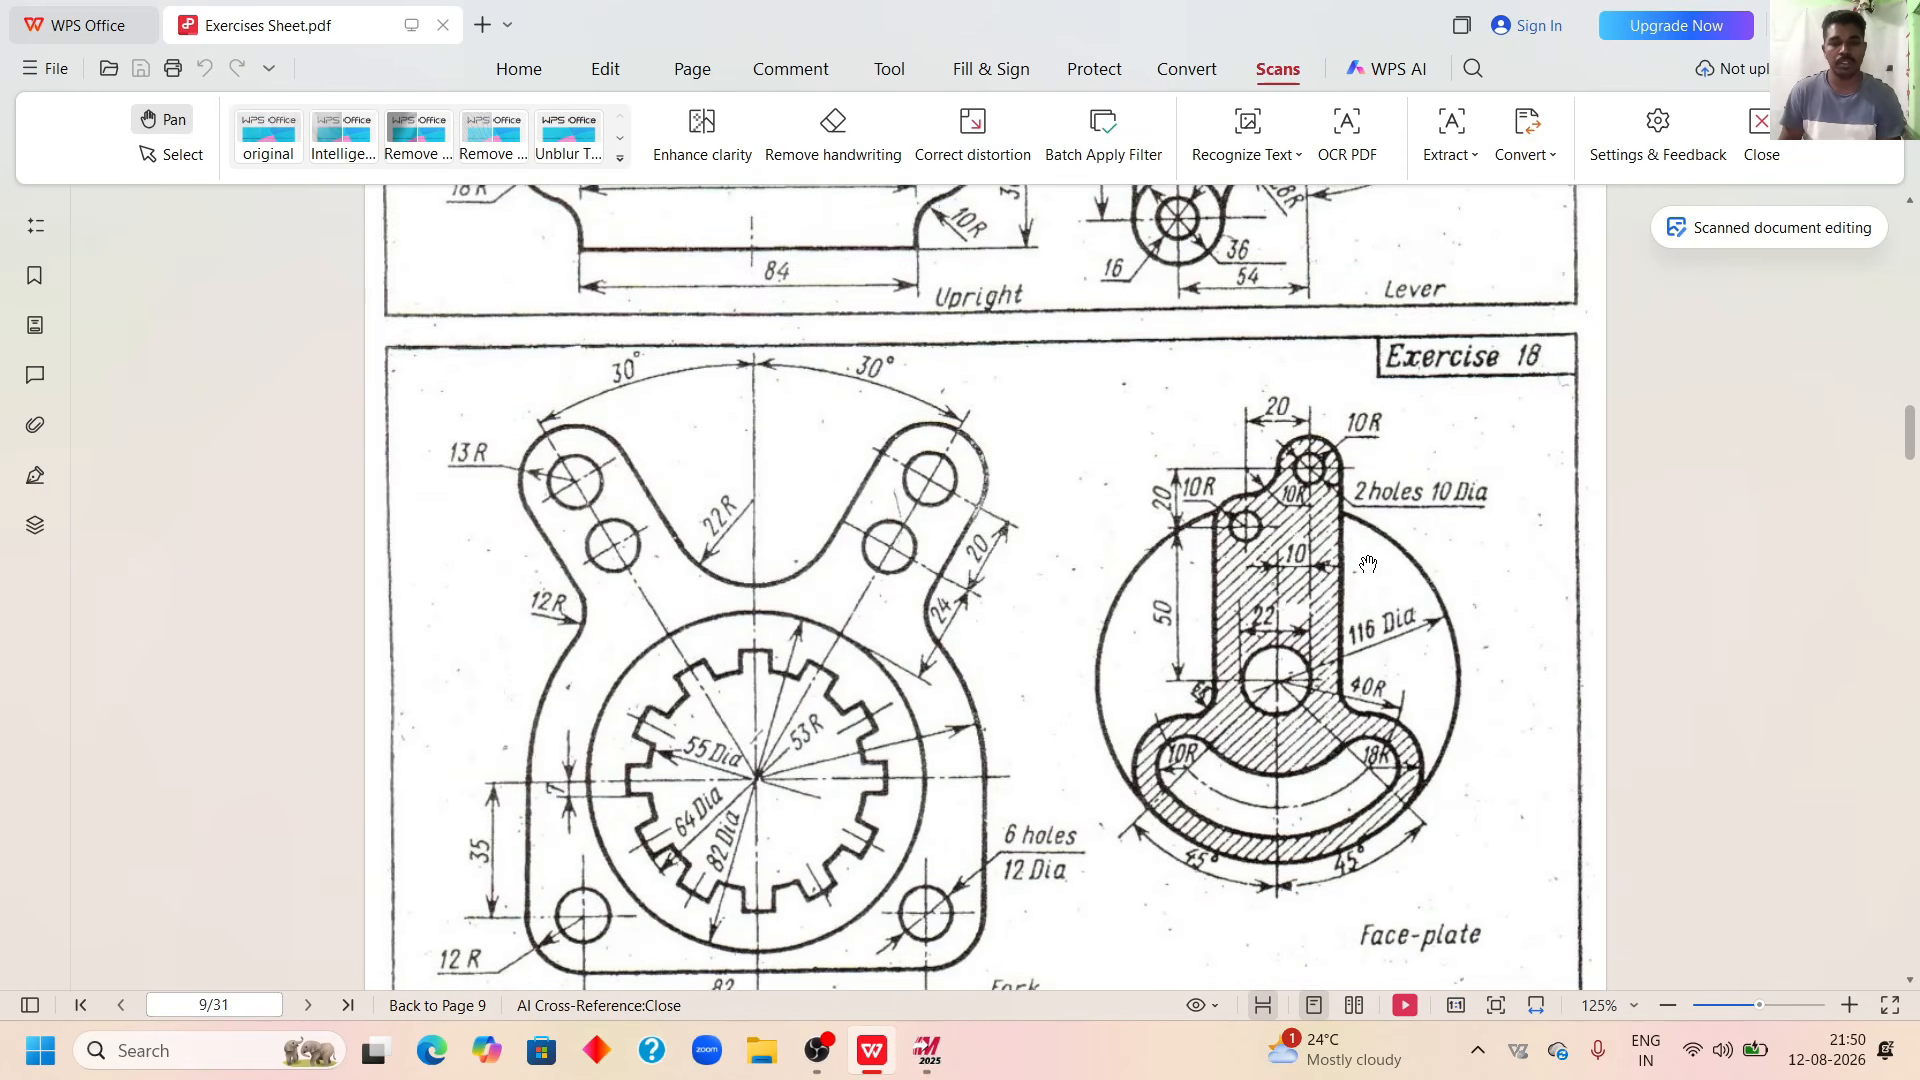
{"action": "scroll", "coordinate": [1367, 565], "scroll_direction": "down", "scroll_amount": 1}
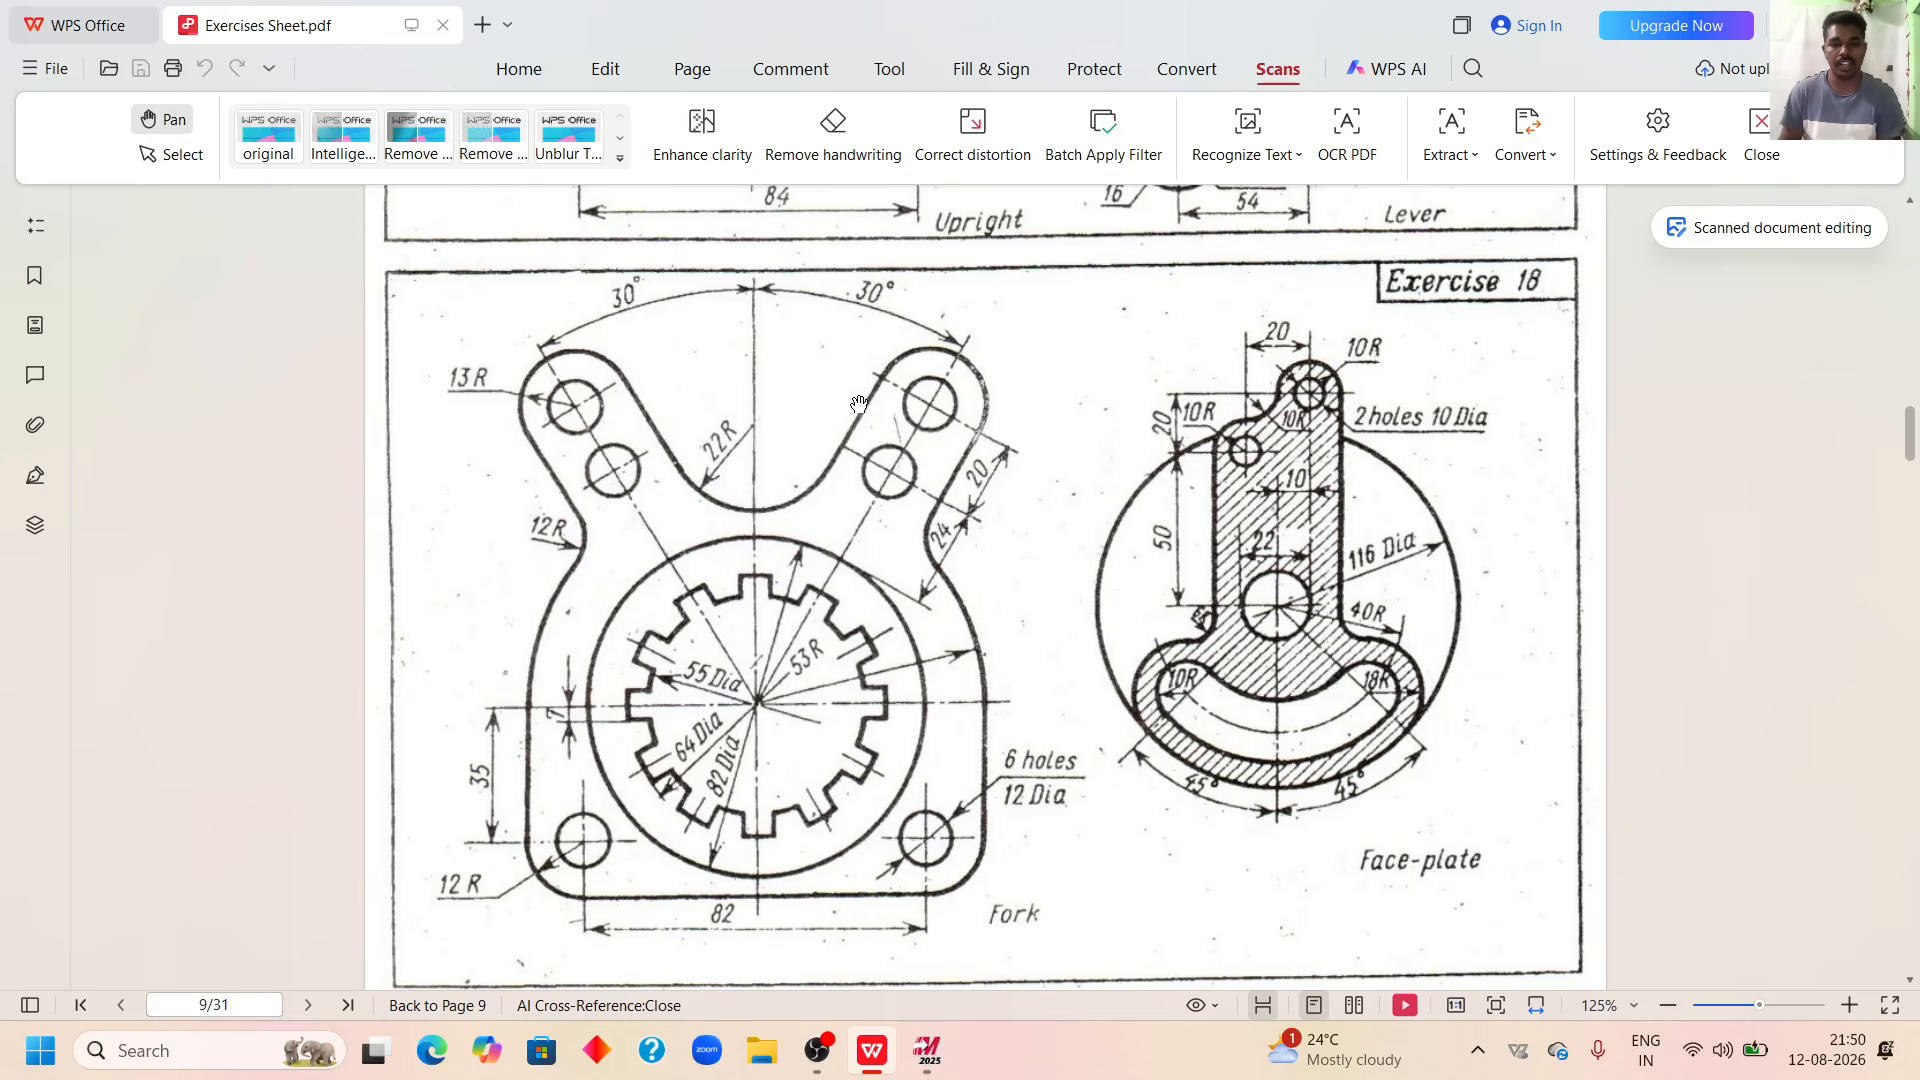
Switch to Mastercam and set the graphics view to Top.
{"action": "left_click", "coordinate": [928, 1050]}
{"action": "right_click", "coordinate": [1185, 388]}
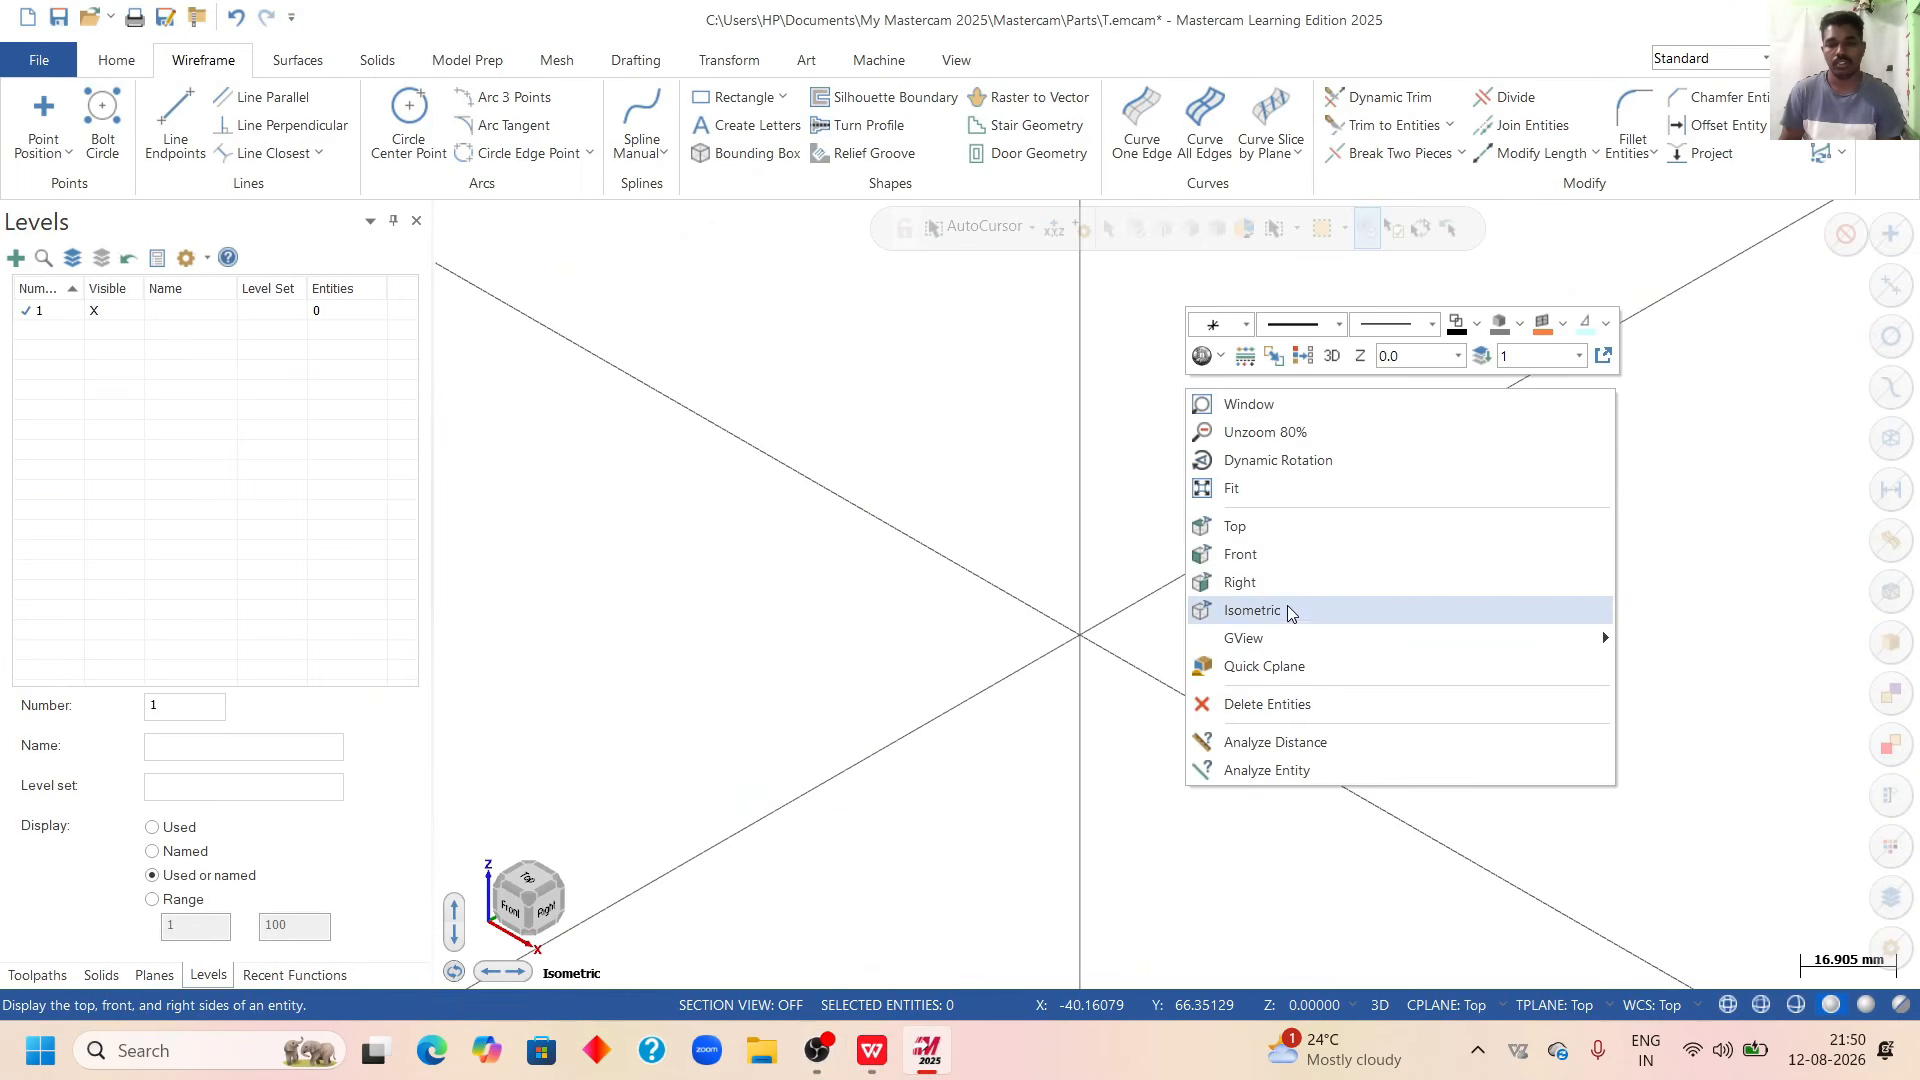
{"action": "left_click", "coordinate": [969, 392]}
{"action": "right_click", "coordinate": [969, 392]}
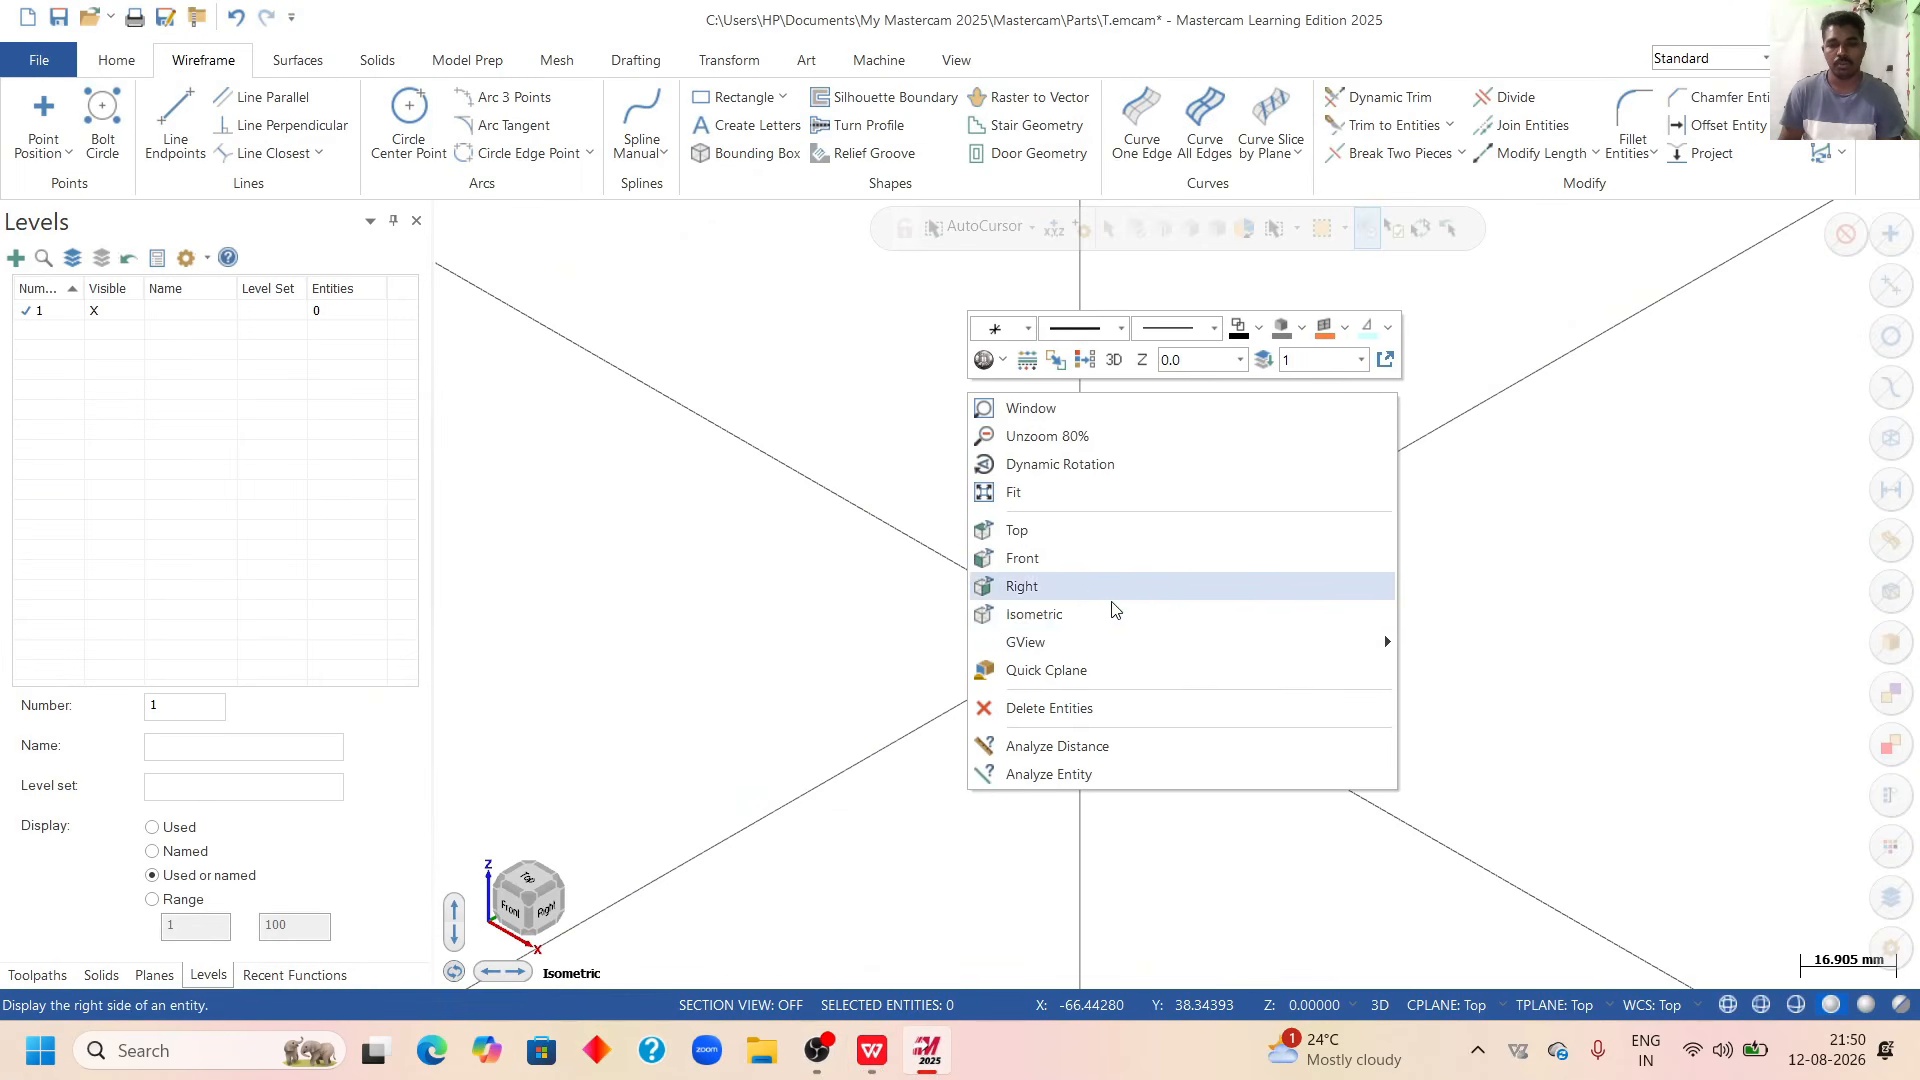
{"action": "left_click", "coordinate": [891, 373]}
{"action": "right_click", "coordinate": [1144, 416]}
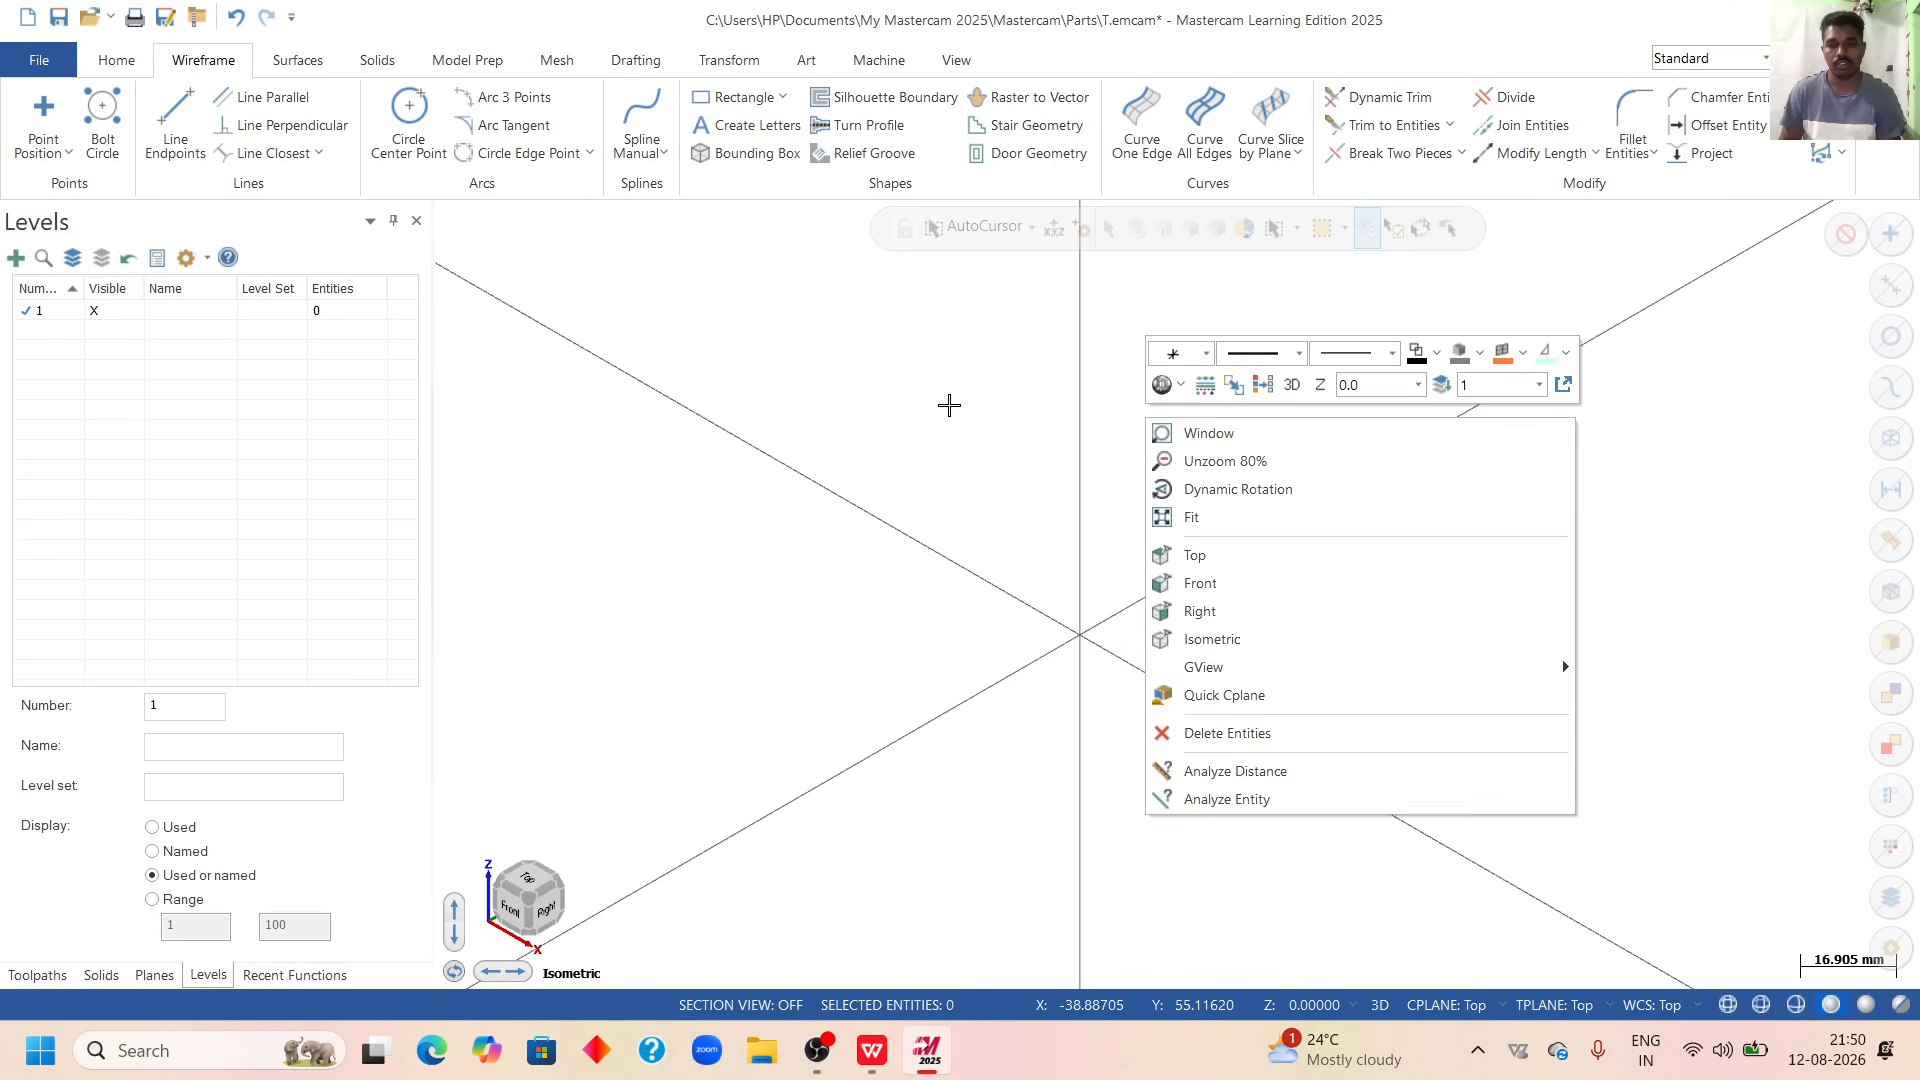
{"action": "left_click", "coordinate": [947, 407]}
{"action": "right_click", "coordinate": [1158, 440]}
{"action": "left_click", "coordinate": [1225, 580]}
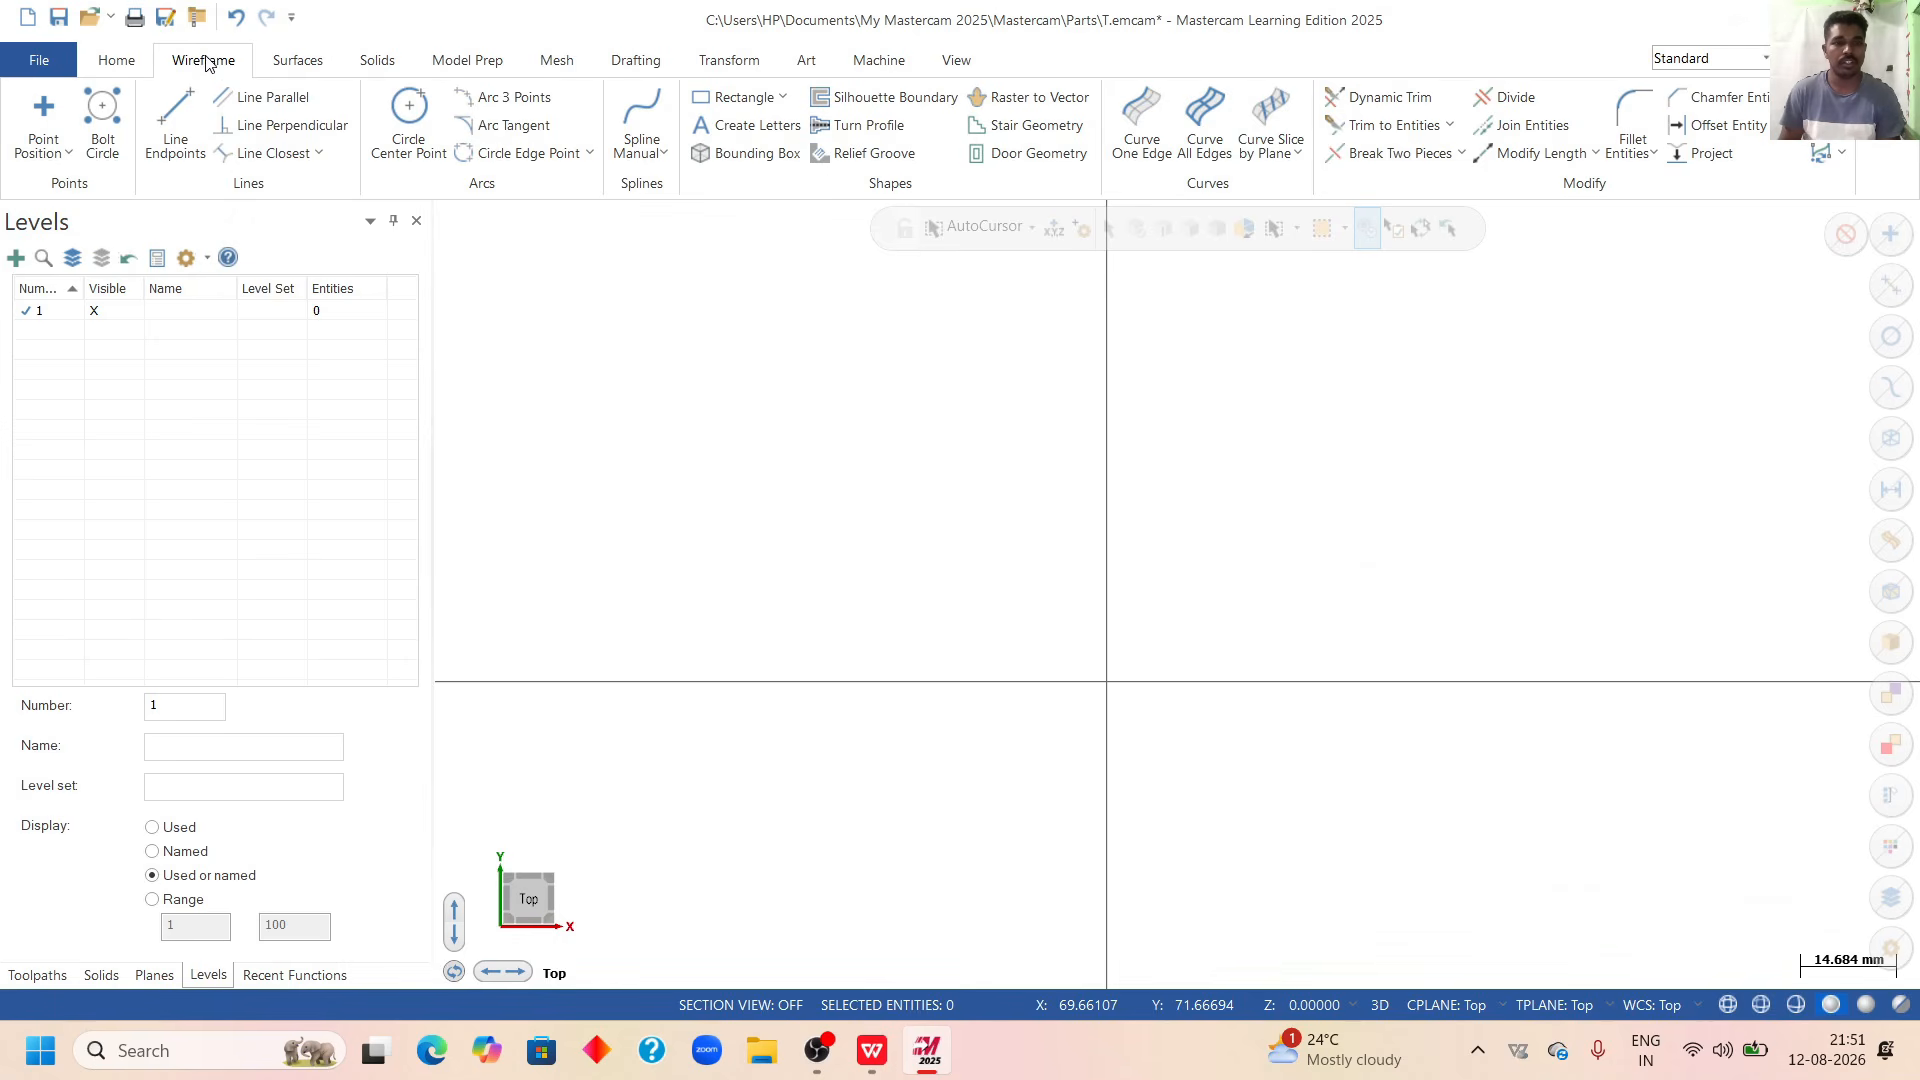
Start the Line Endpoints command with the Midpoint method.
{"action": "left_click", "coordinate": [176, 106]}
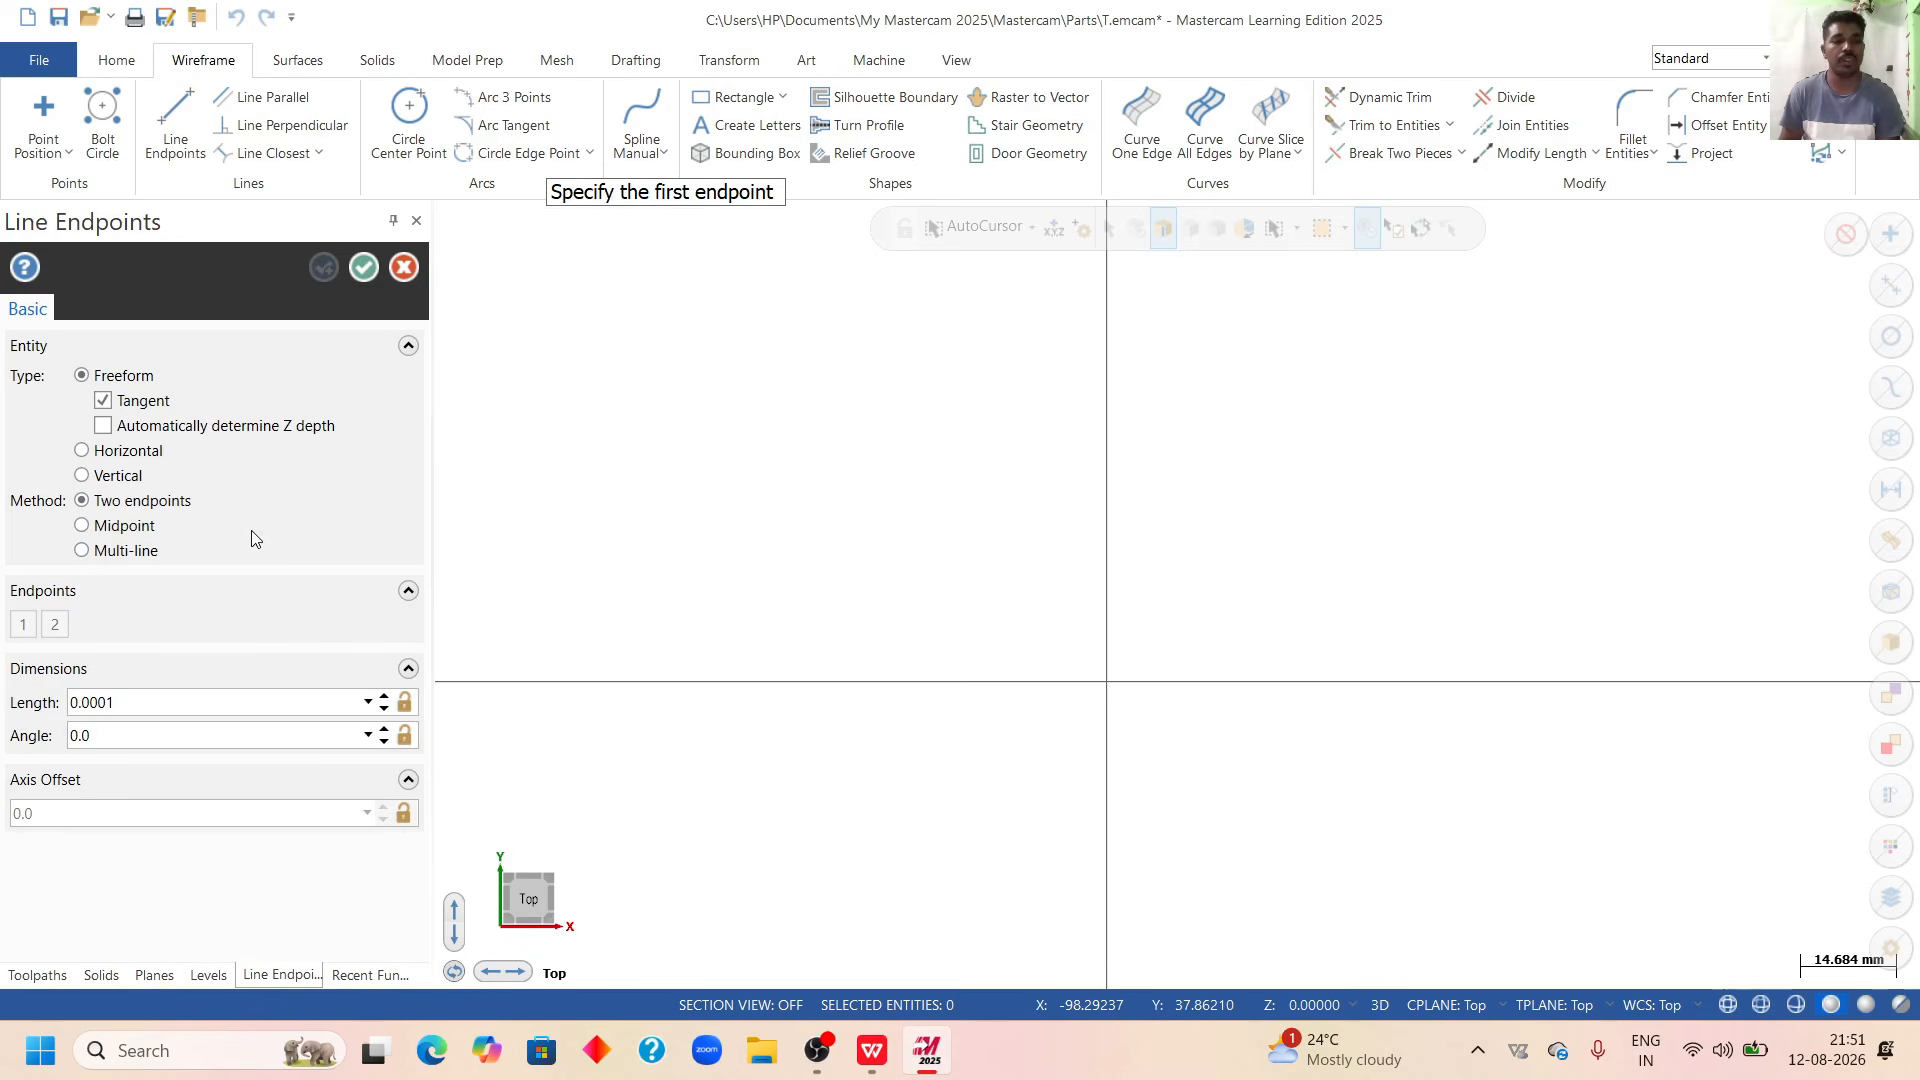
{"action": "left_click", "coordinate": [128, 527]}
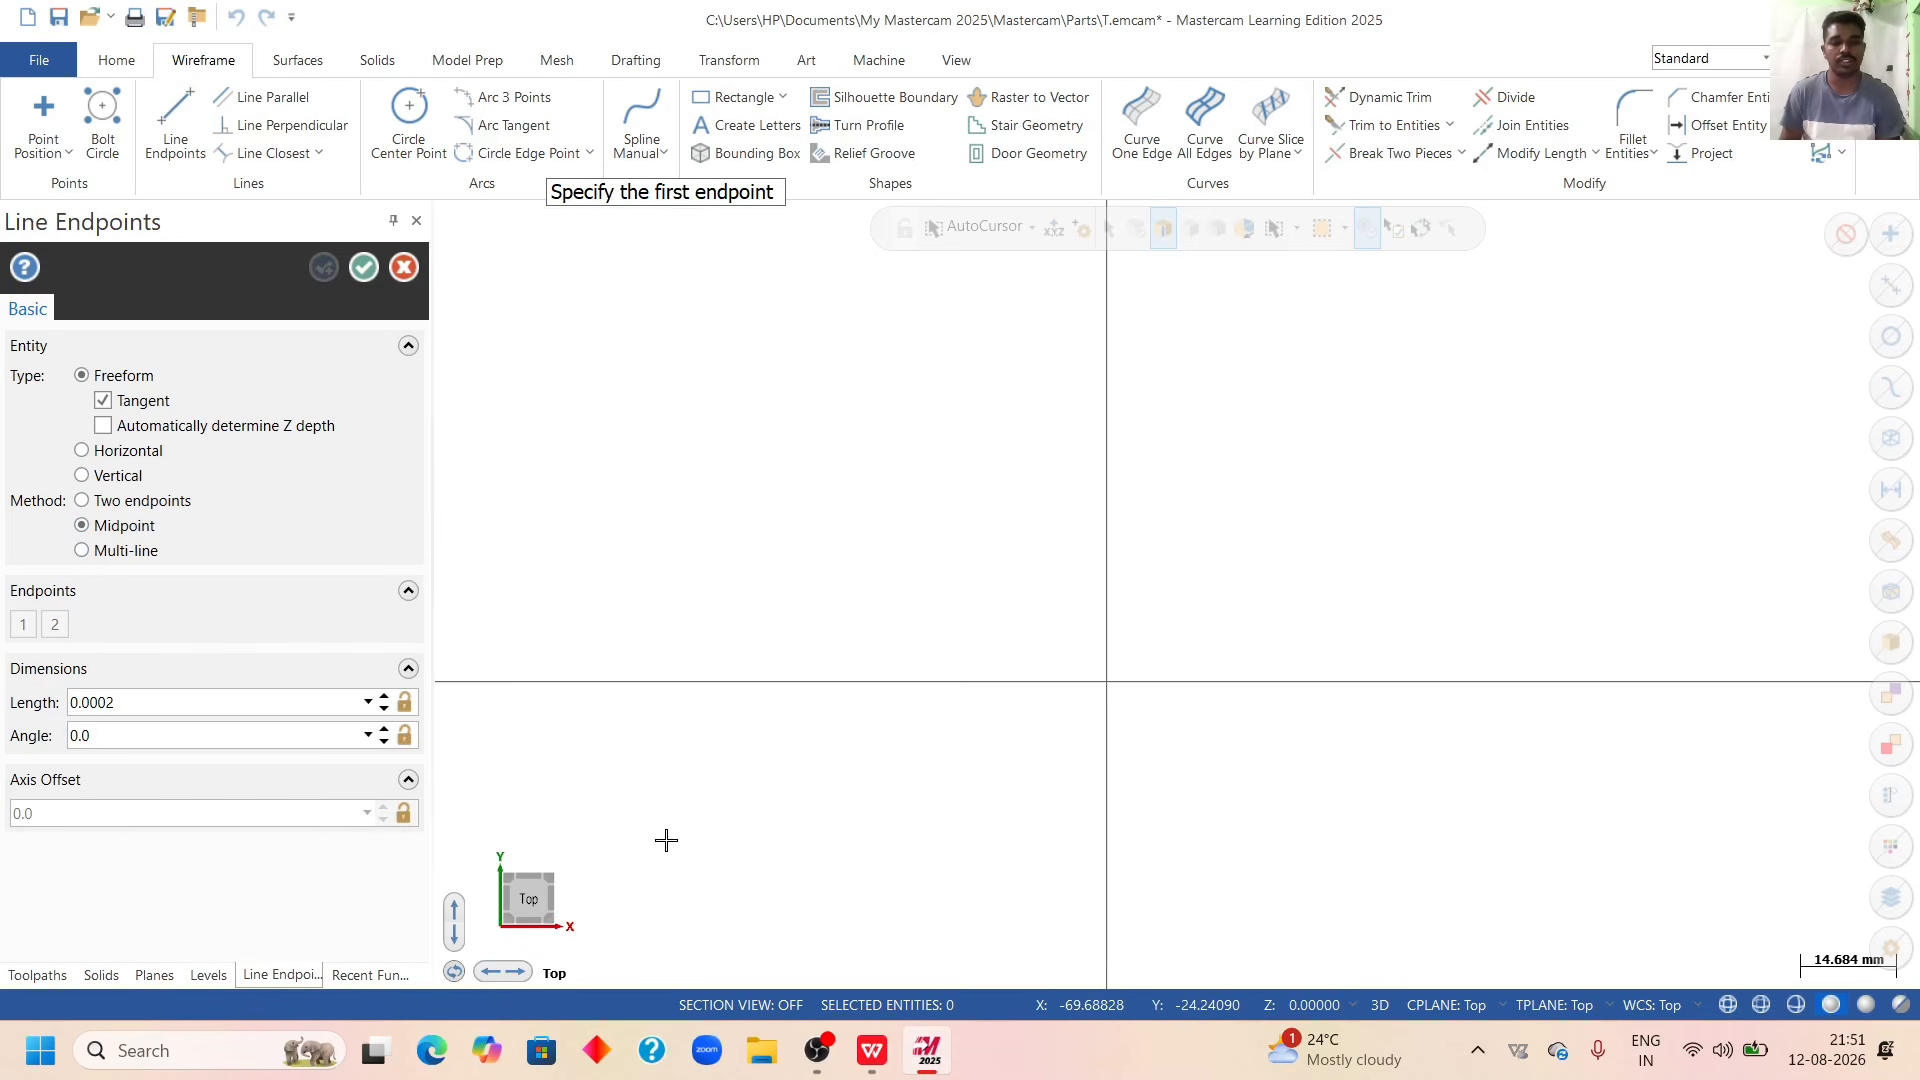
{"action": "left_click", "coordinate": [1108, 684]}
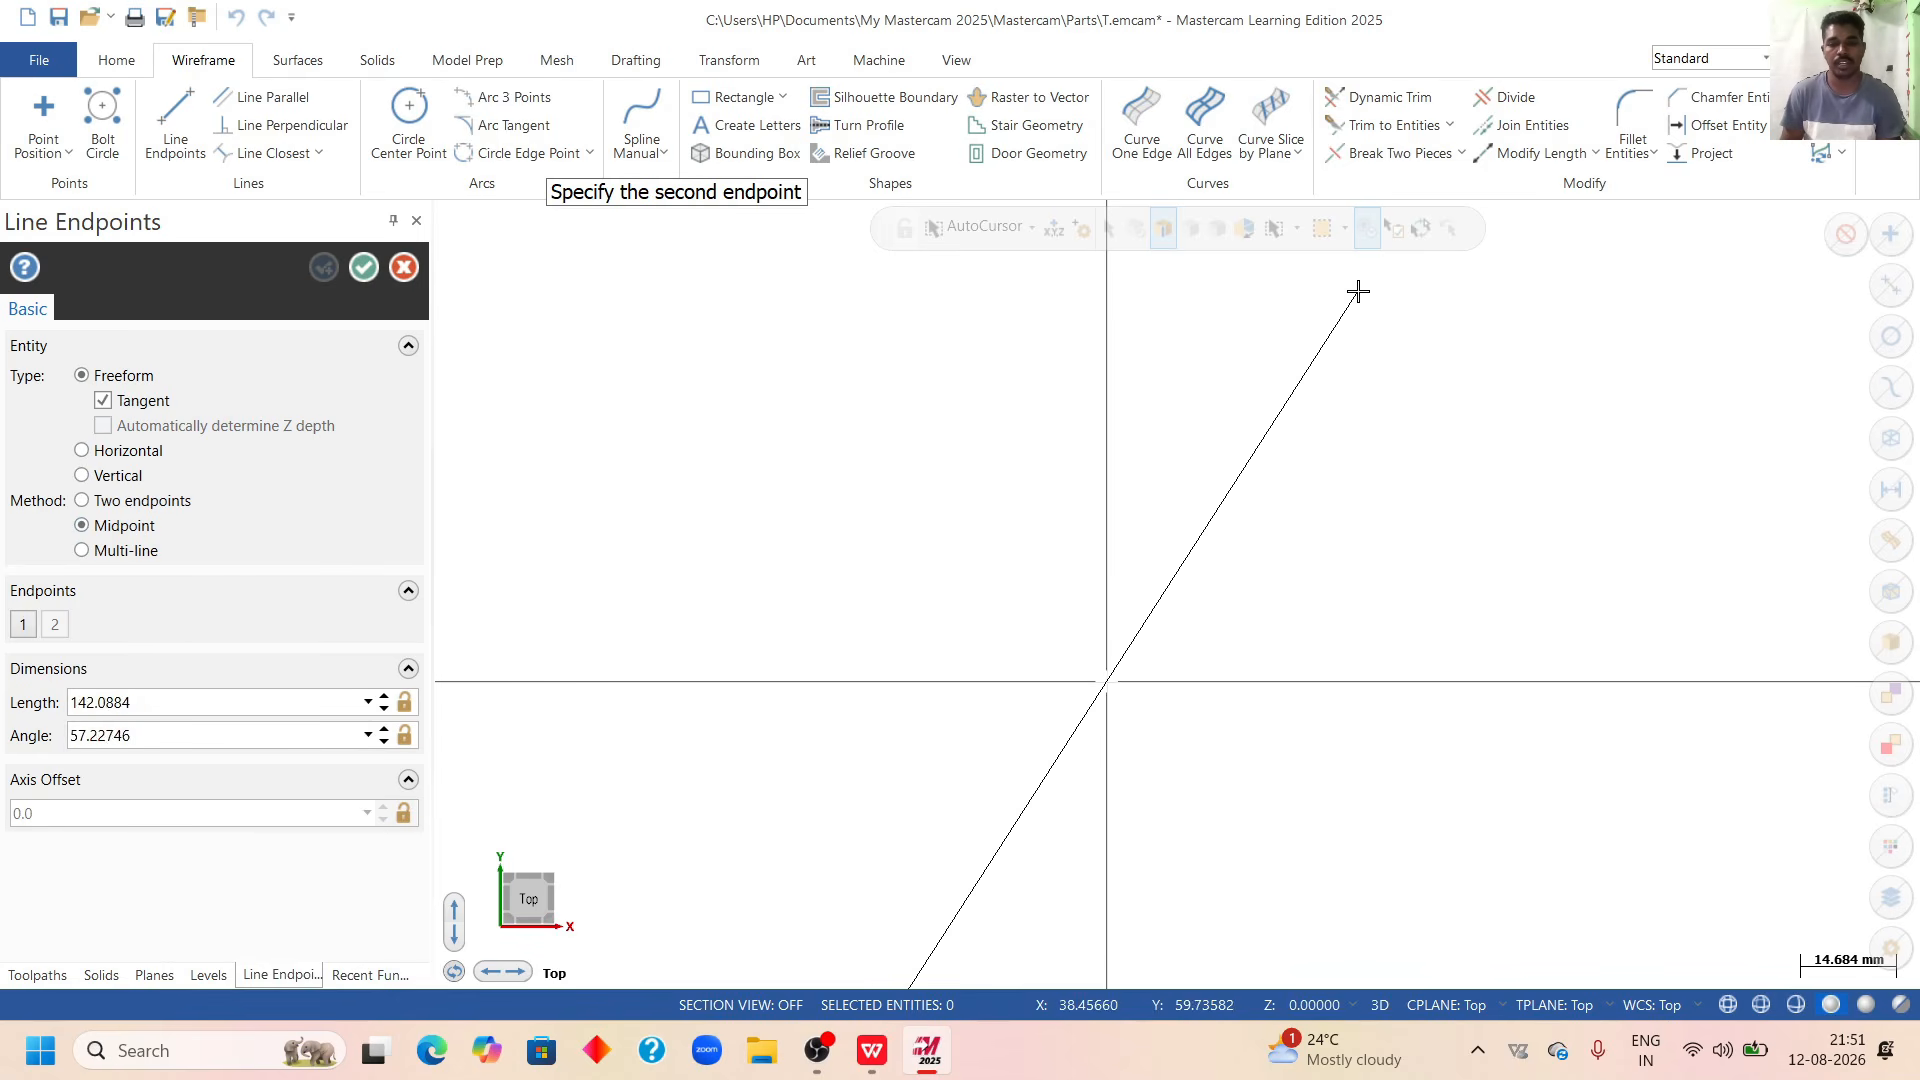
{"action": "left_click", "coordinate": [82, 501]}
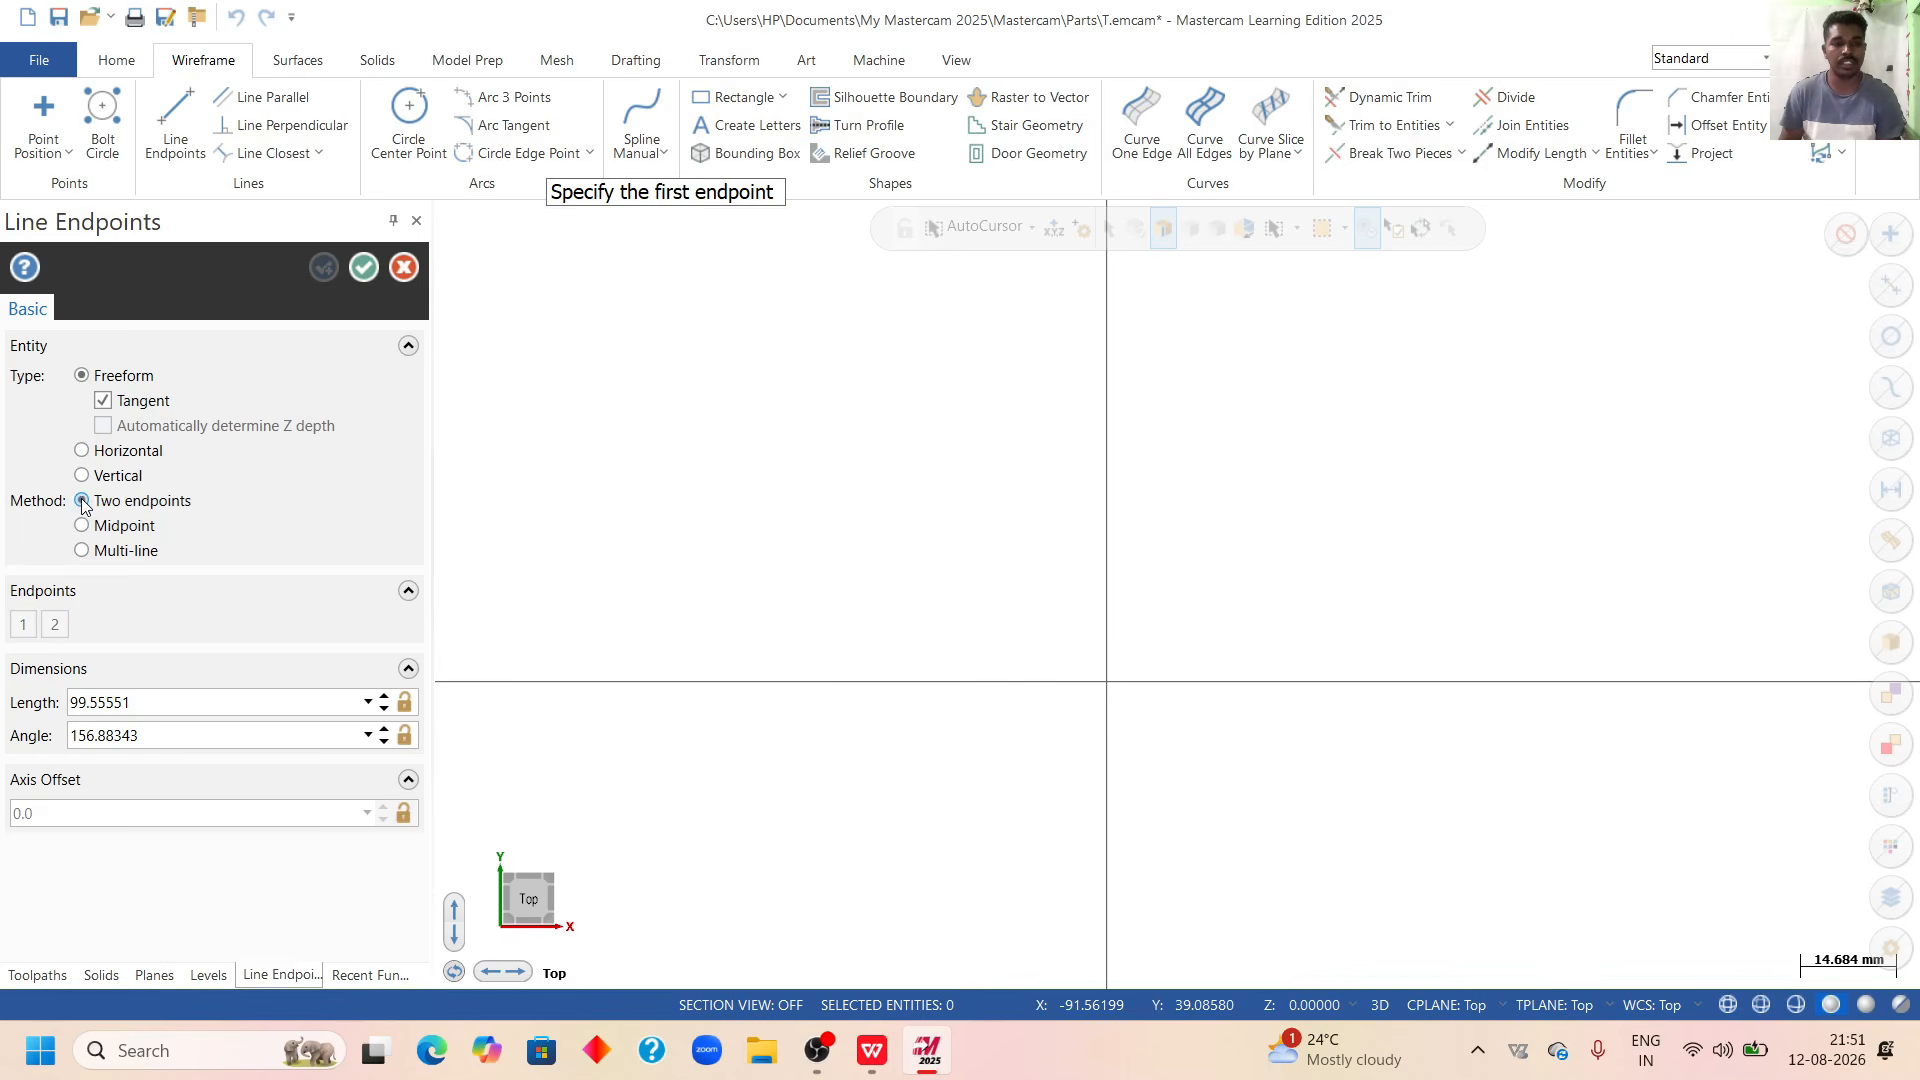
{"action": "left_click", "coordinate": [1106, 683]}
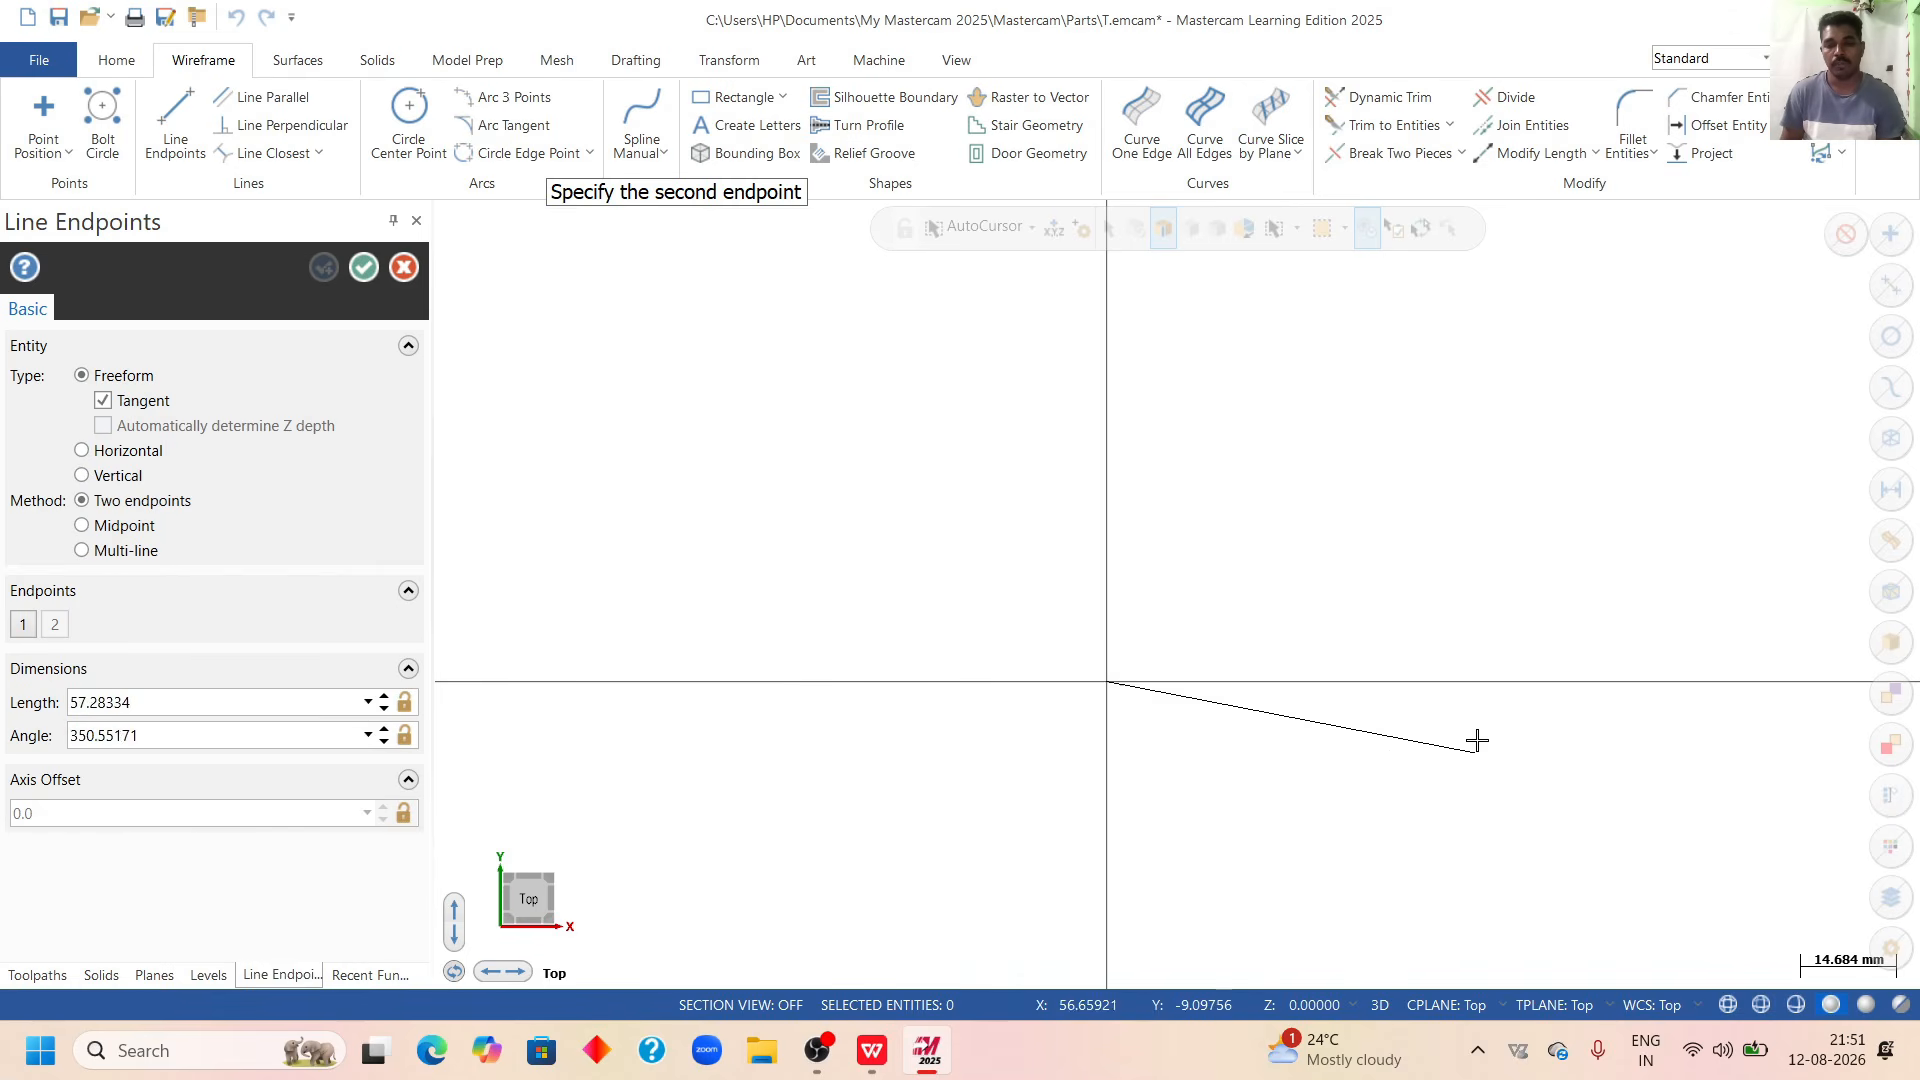
{"action": "left_click", "coordinate": [82, 526]}
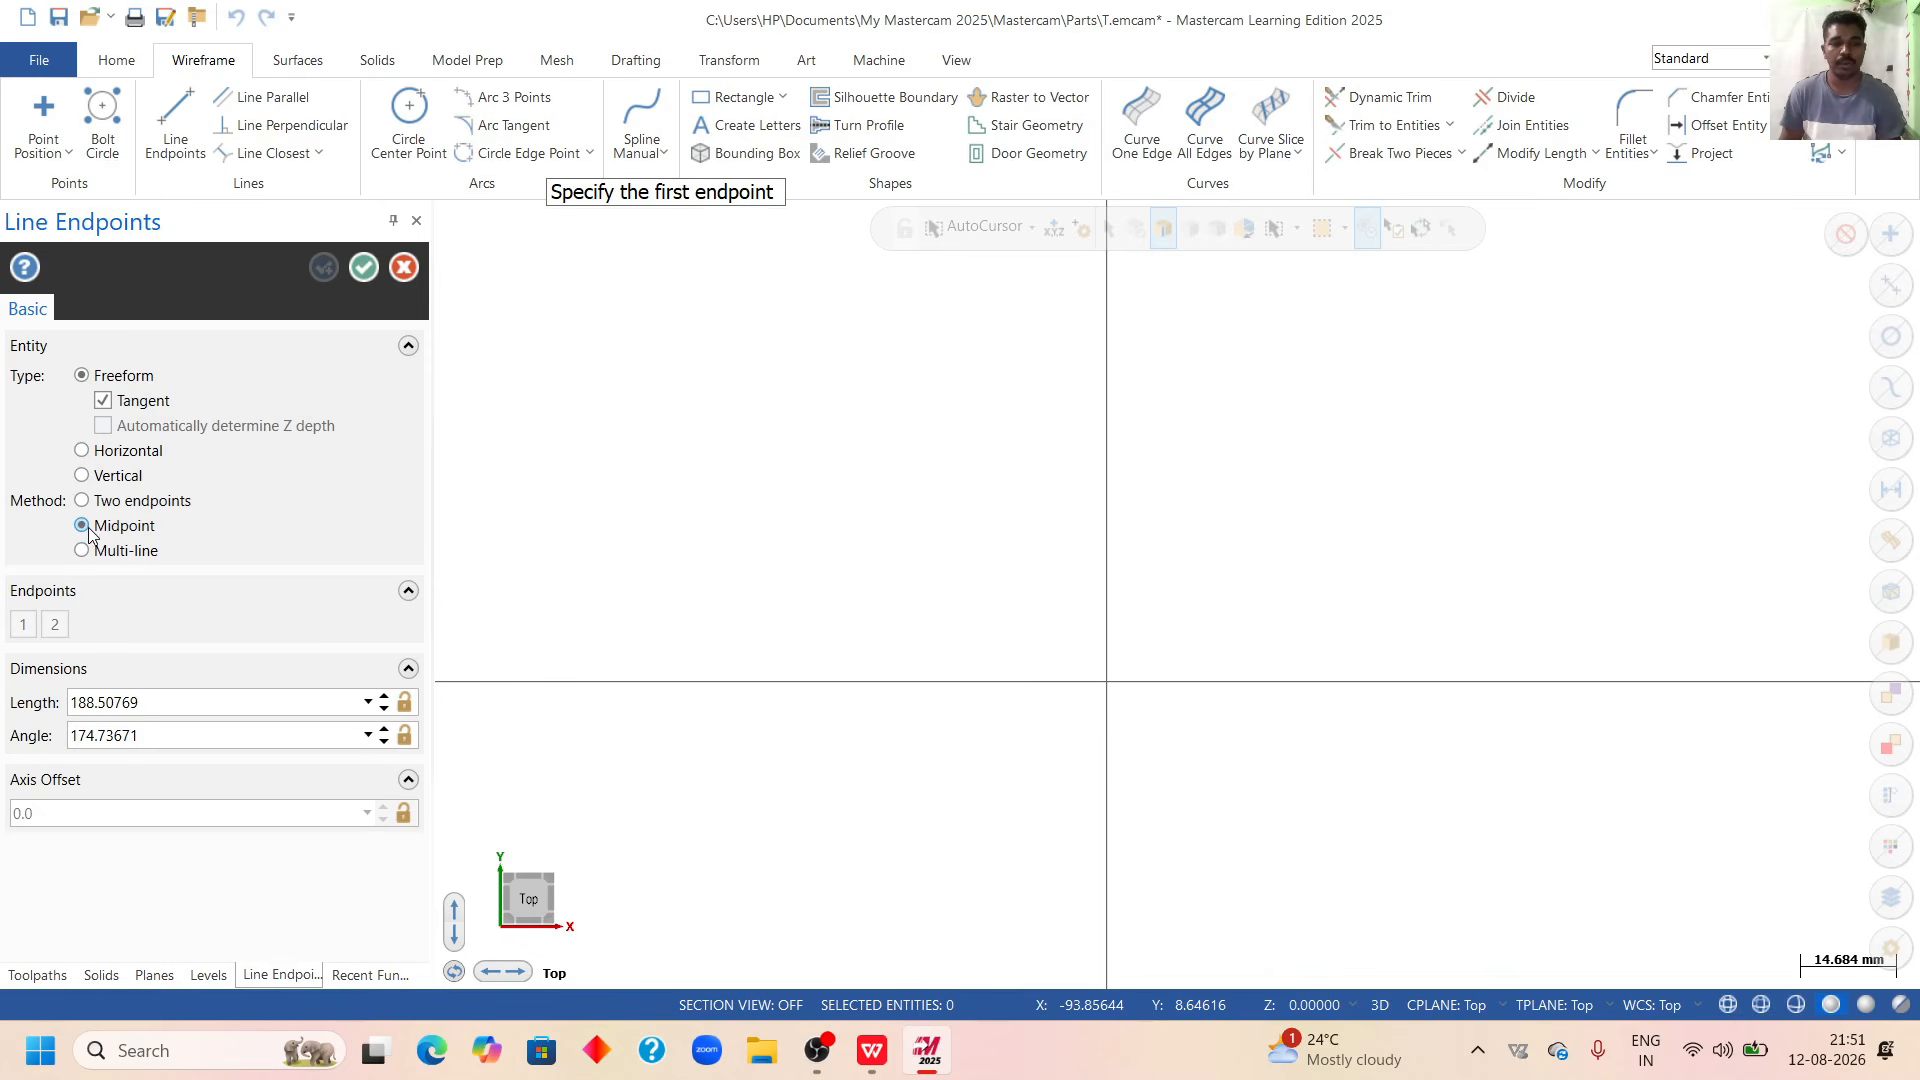
Draw a horizontal line with its midpoint at the origin and set its length to 150 mm.
{"action": "left_click", "coordinate": [1107, 682]}
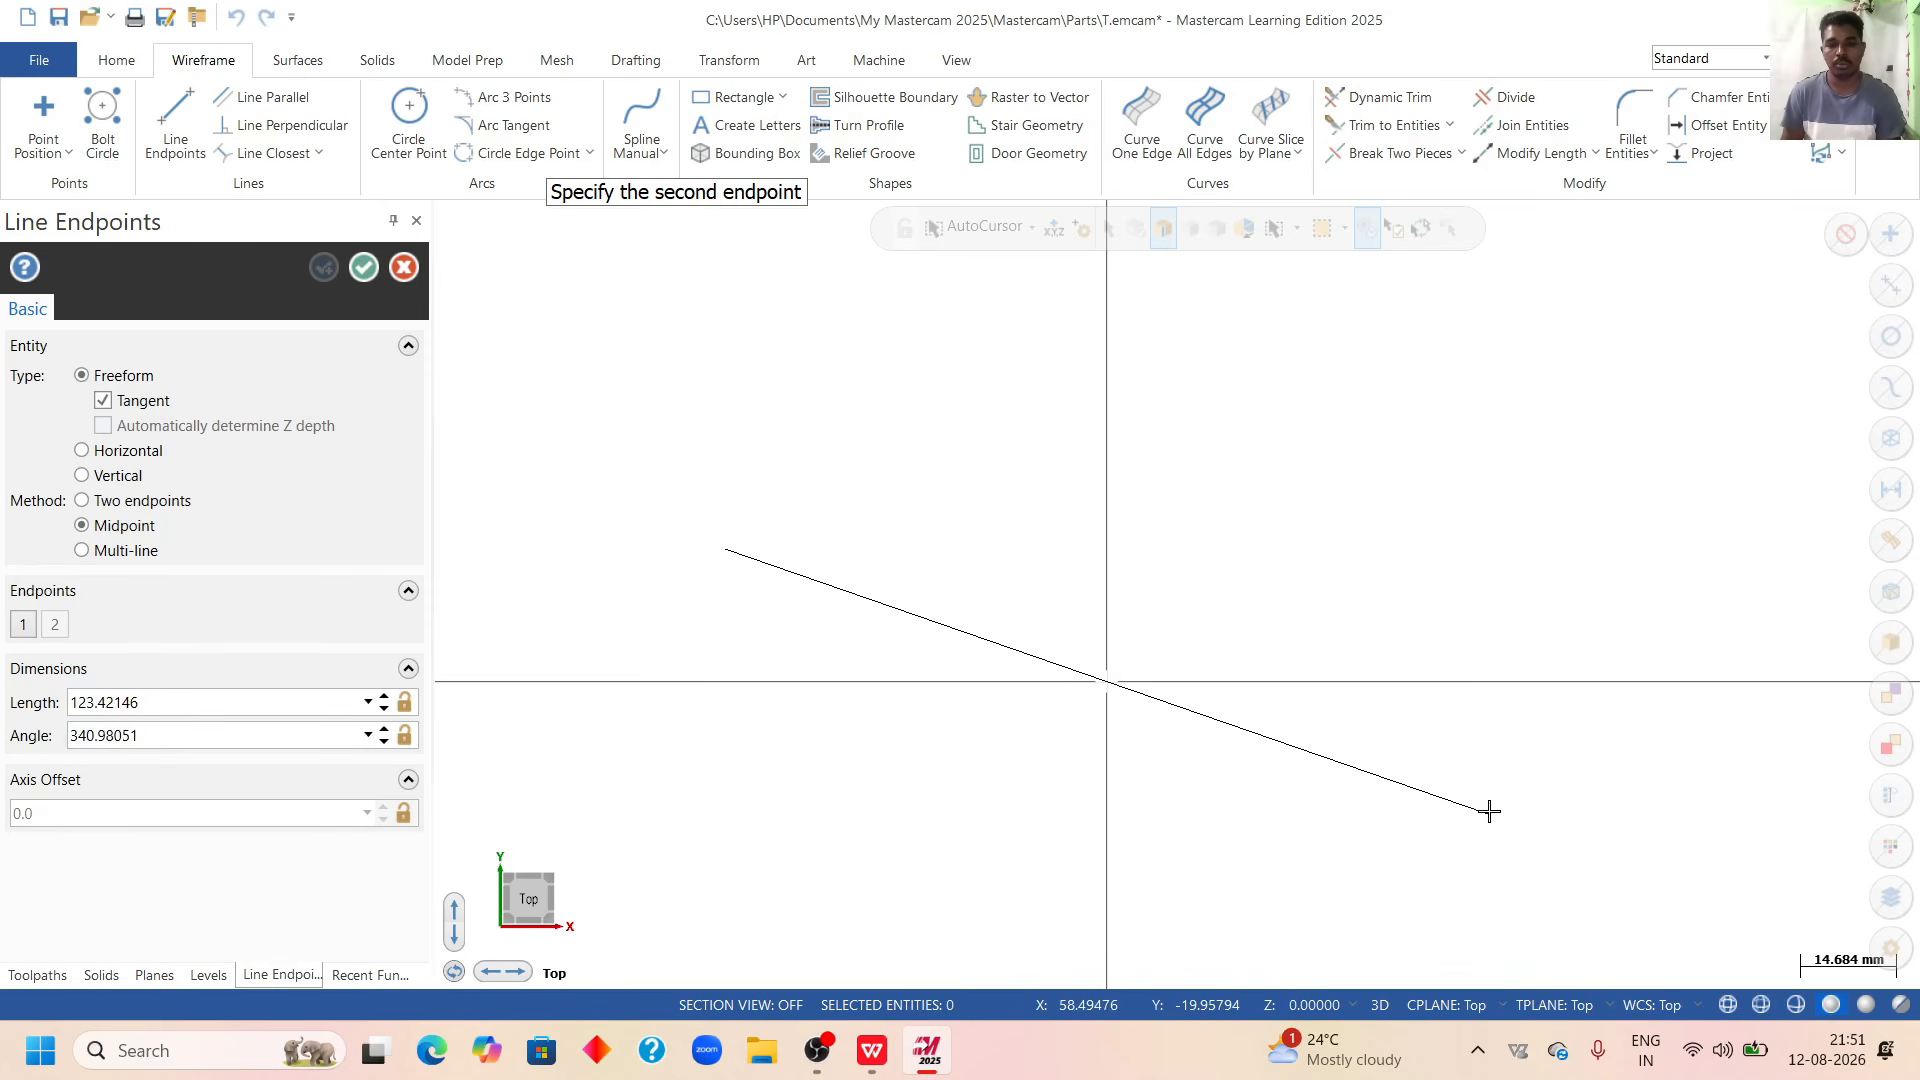
{"action": "left_click", "coordinate": [1467, 683]}
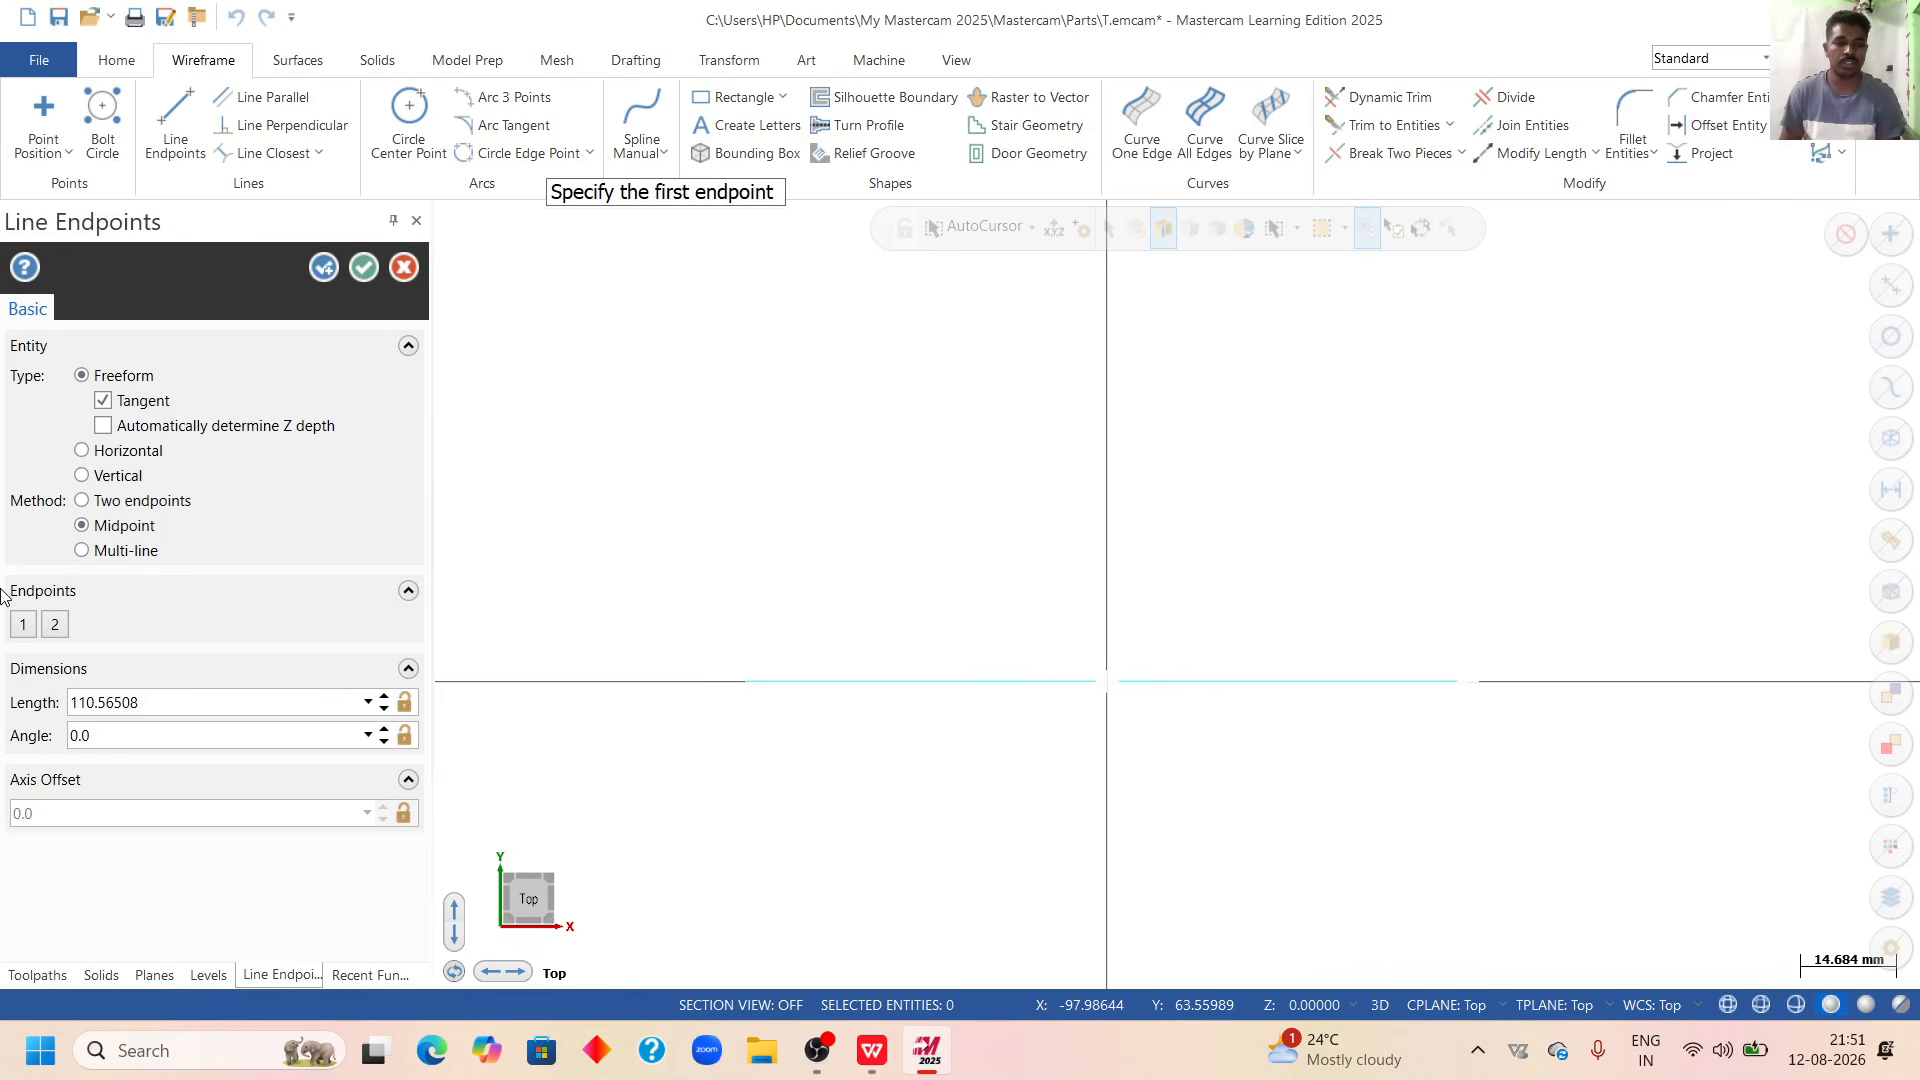
{"action": "double_click", "coordinate": [140, 705]}
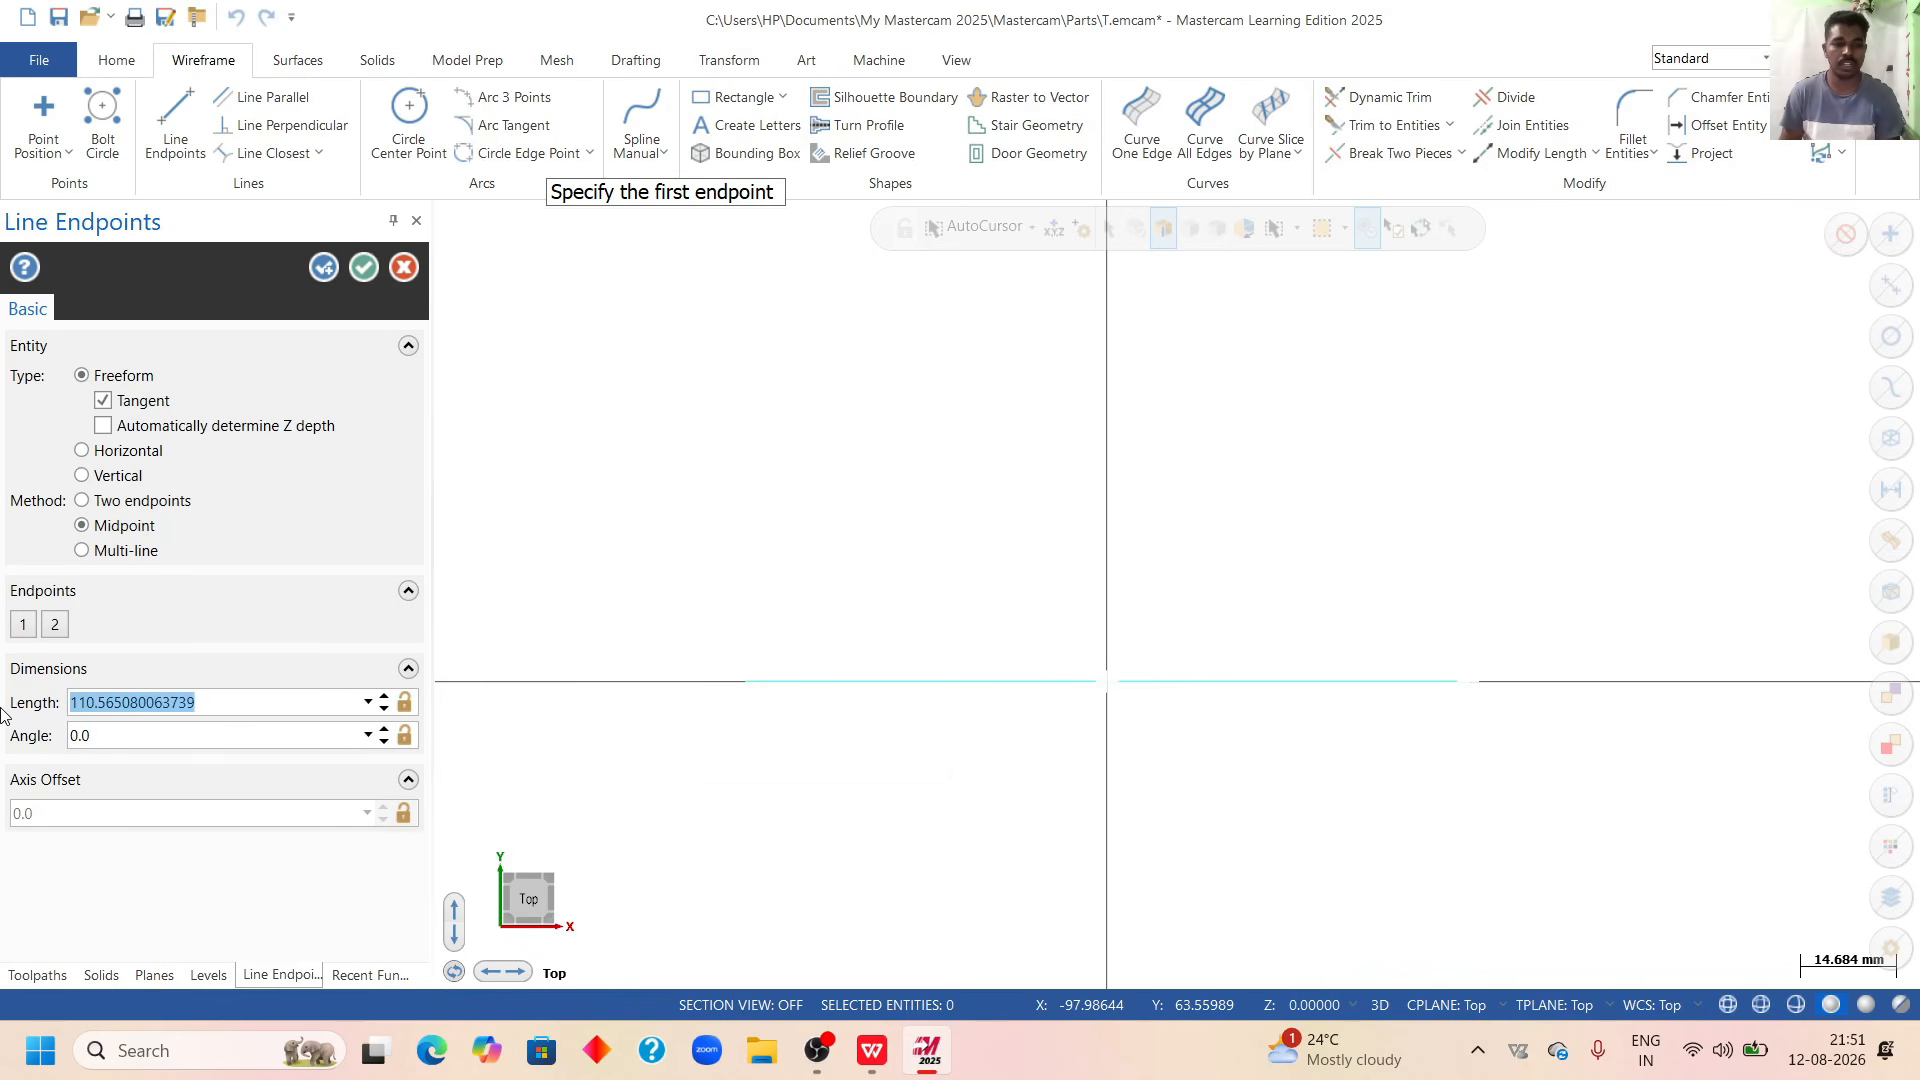
{"action": "type", "text": "150"}
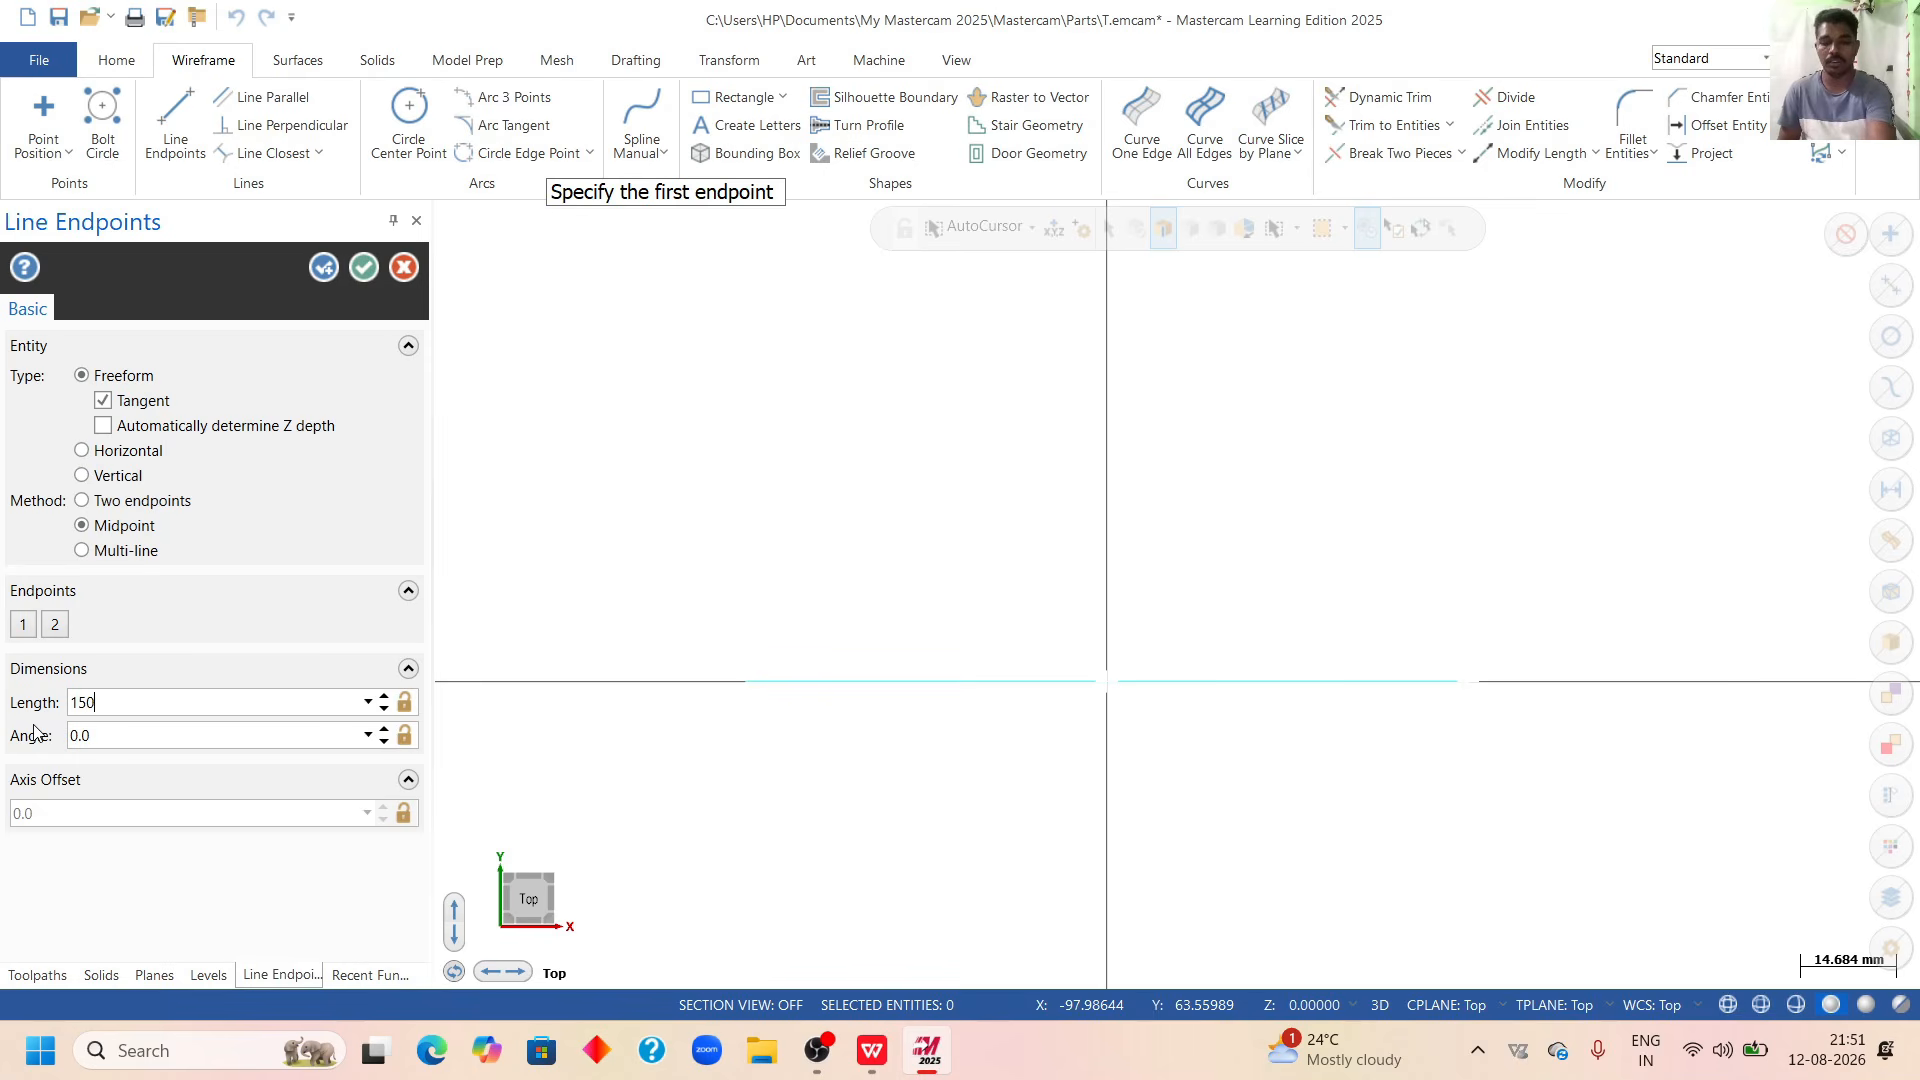
{"action": "key", "text": "Return"}
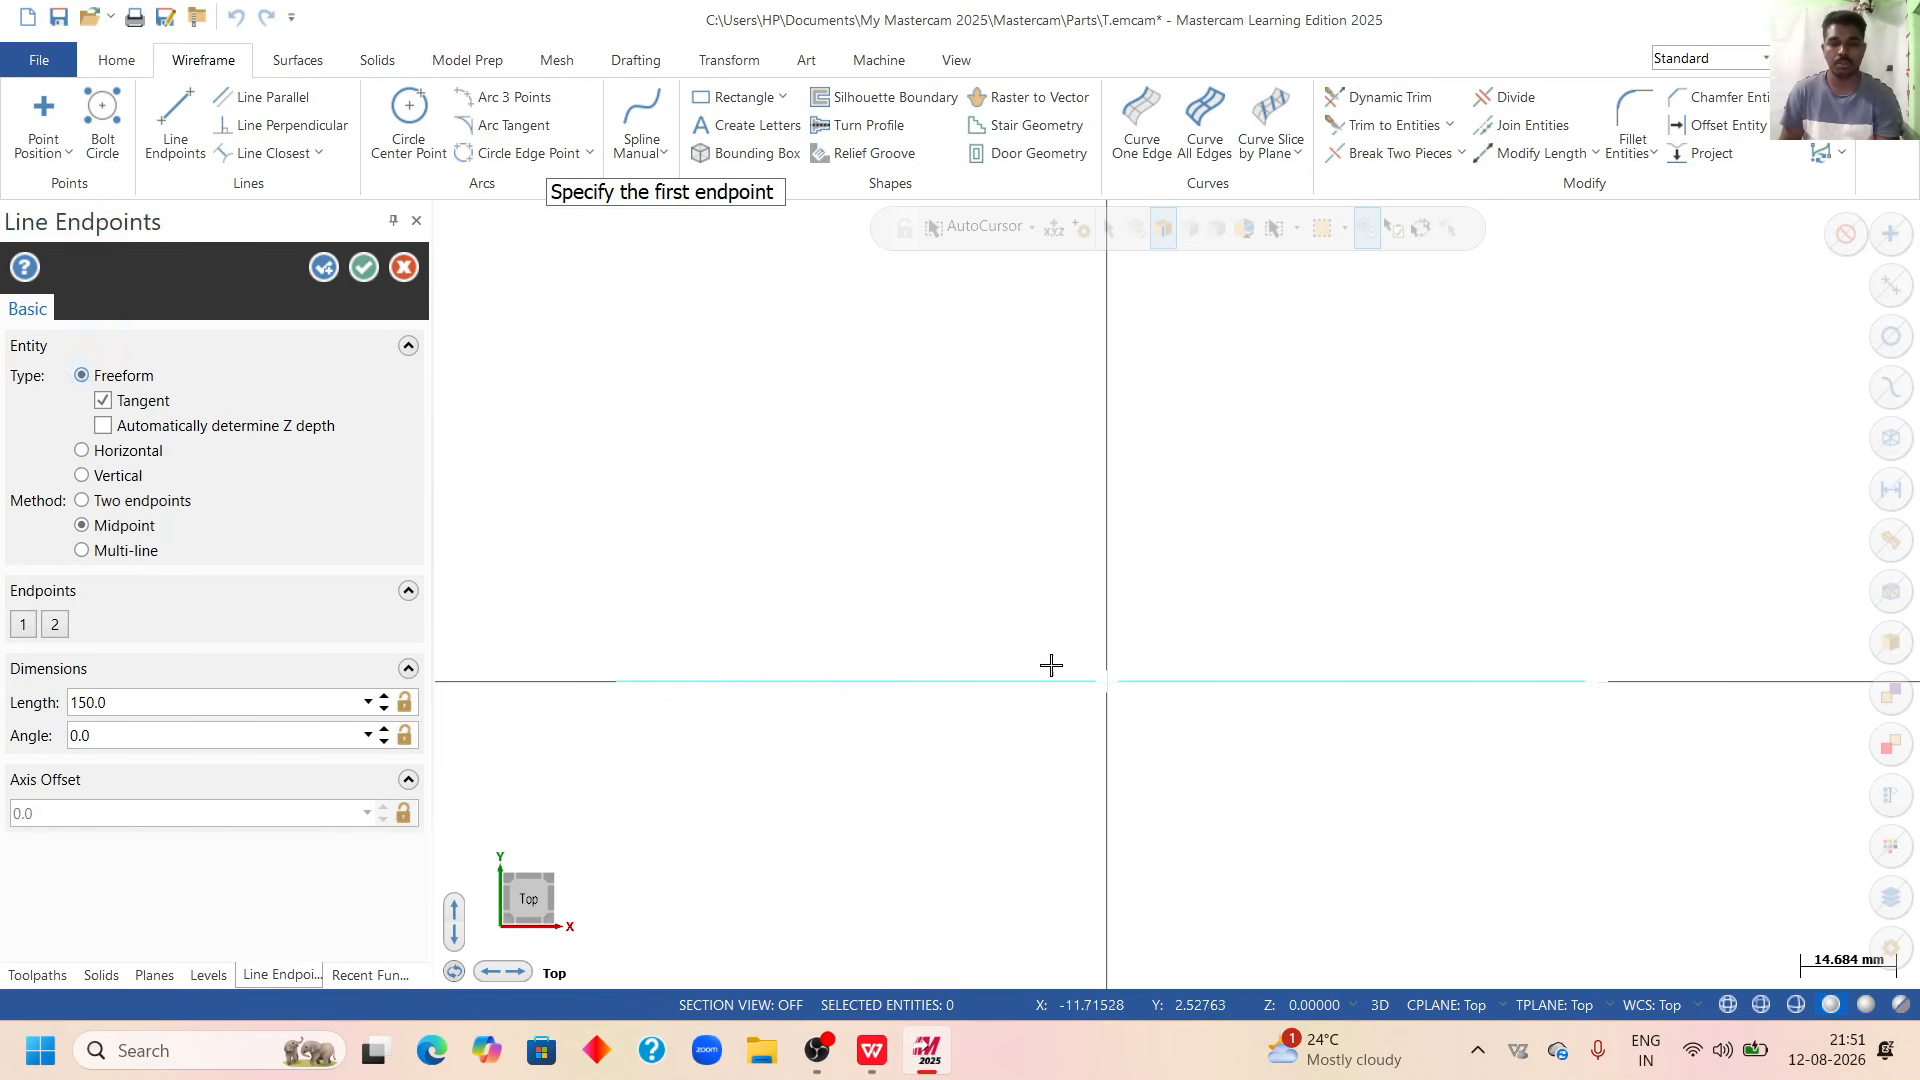
{"action": "left_click", "coordinate": [320, 272]}
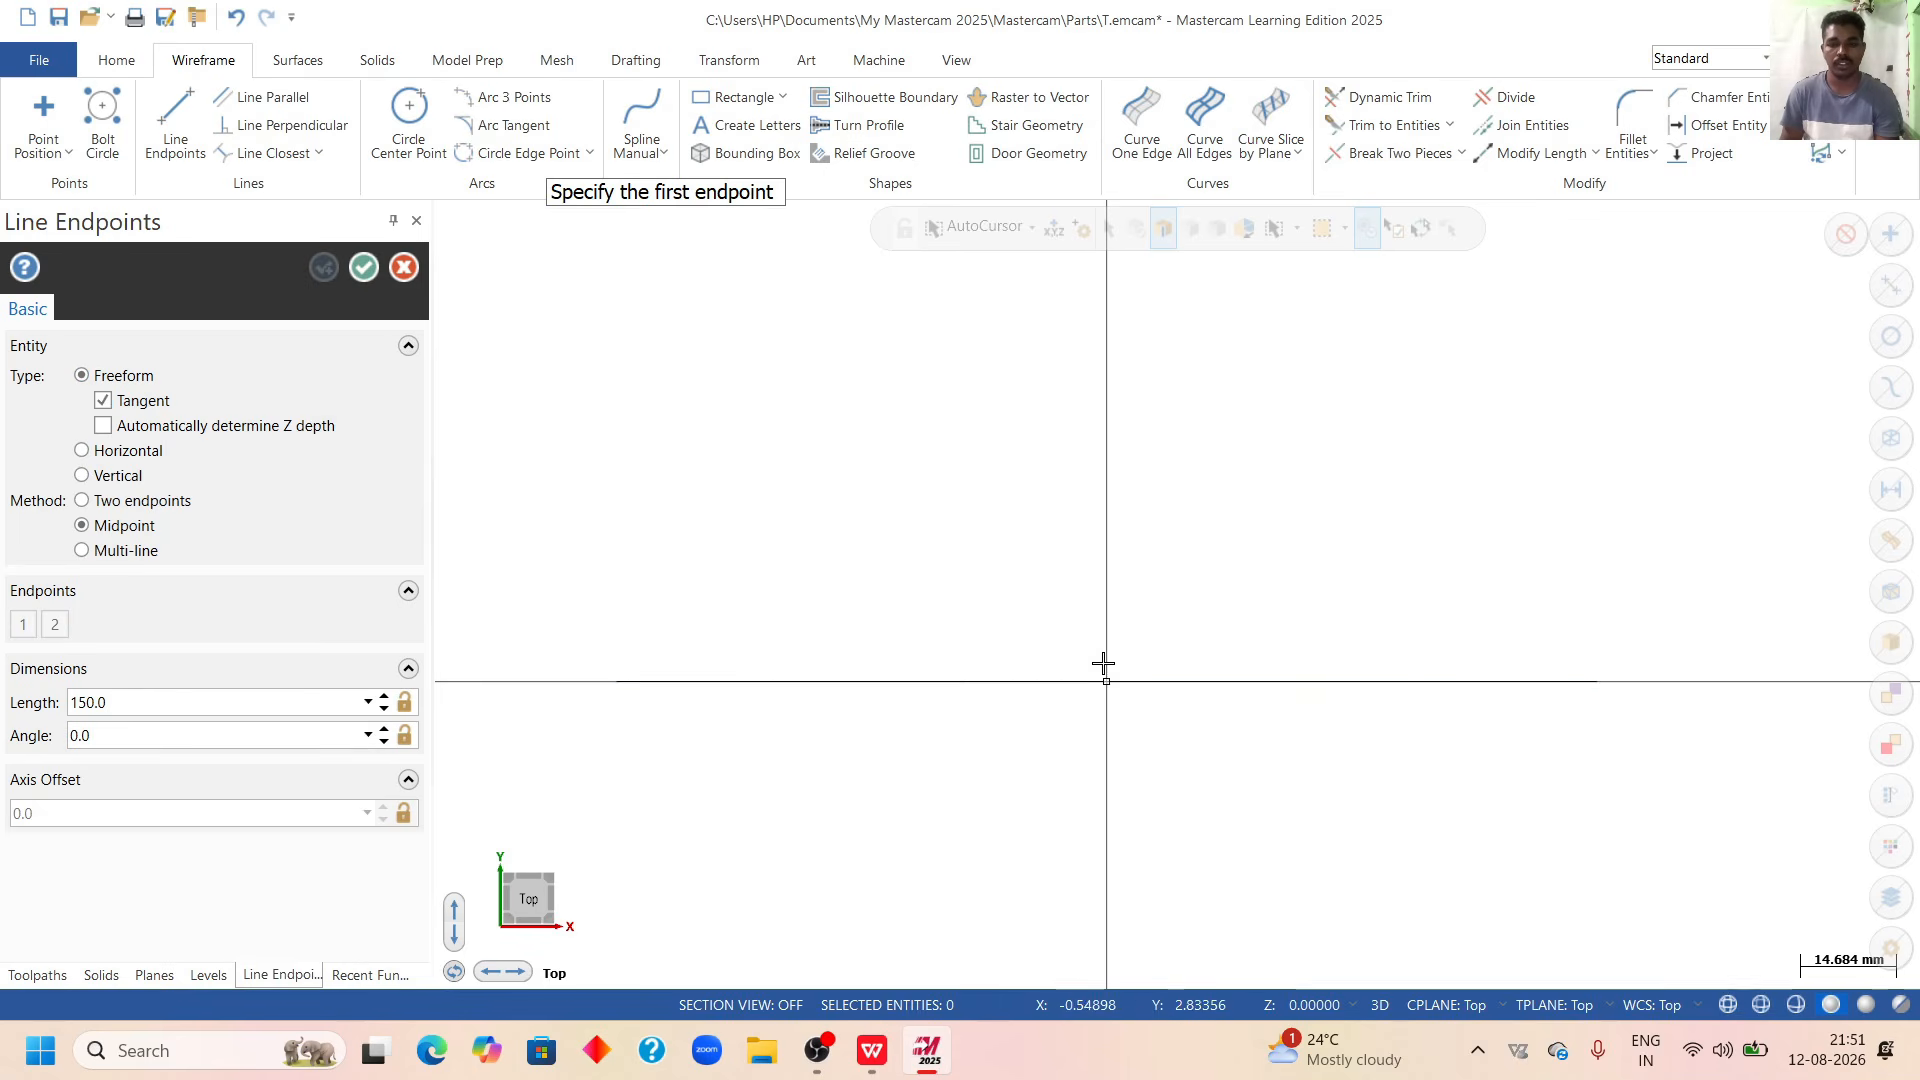
Draw a vertical line with its midpoint at the origin and set its length to 150 mm.
{"action": "left_click", "coordinate": [1106, 688]}
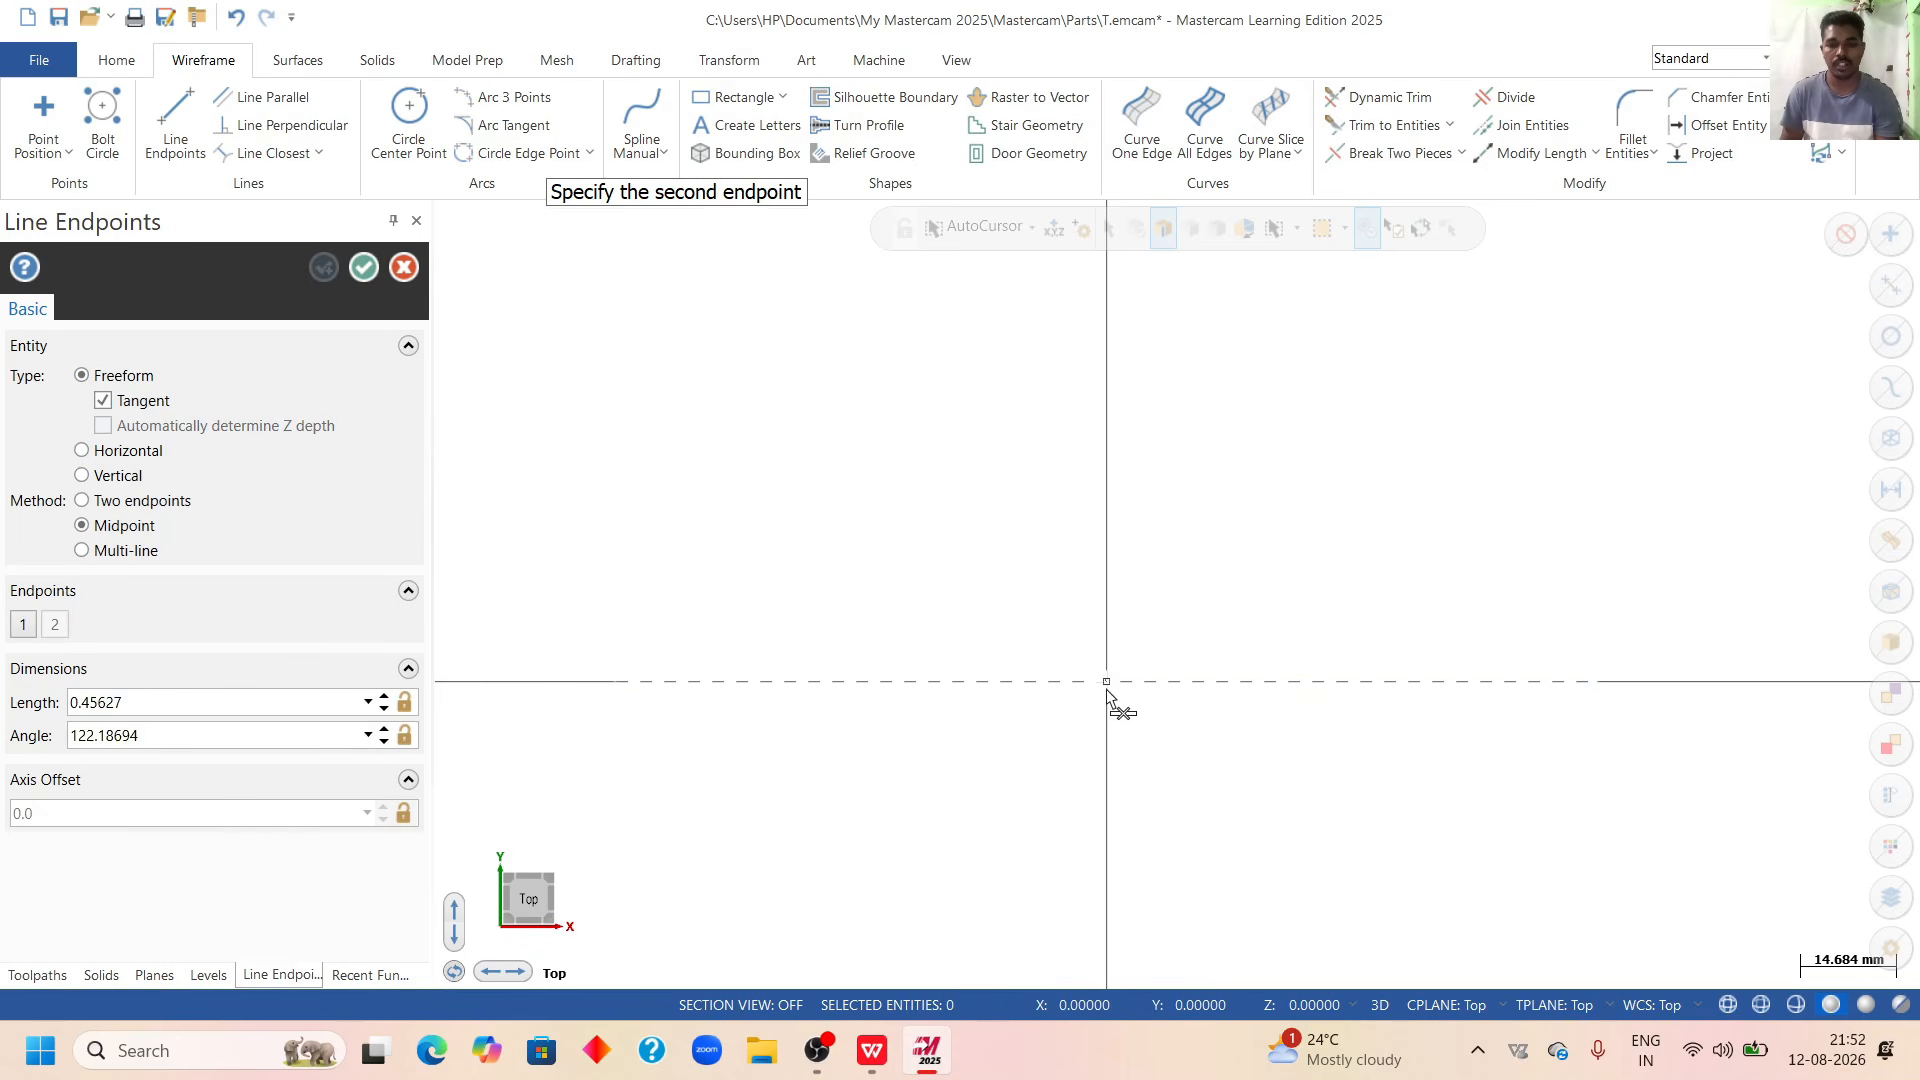
{"action": "left_click", "coordinate": [1107, 905]}
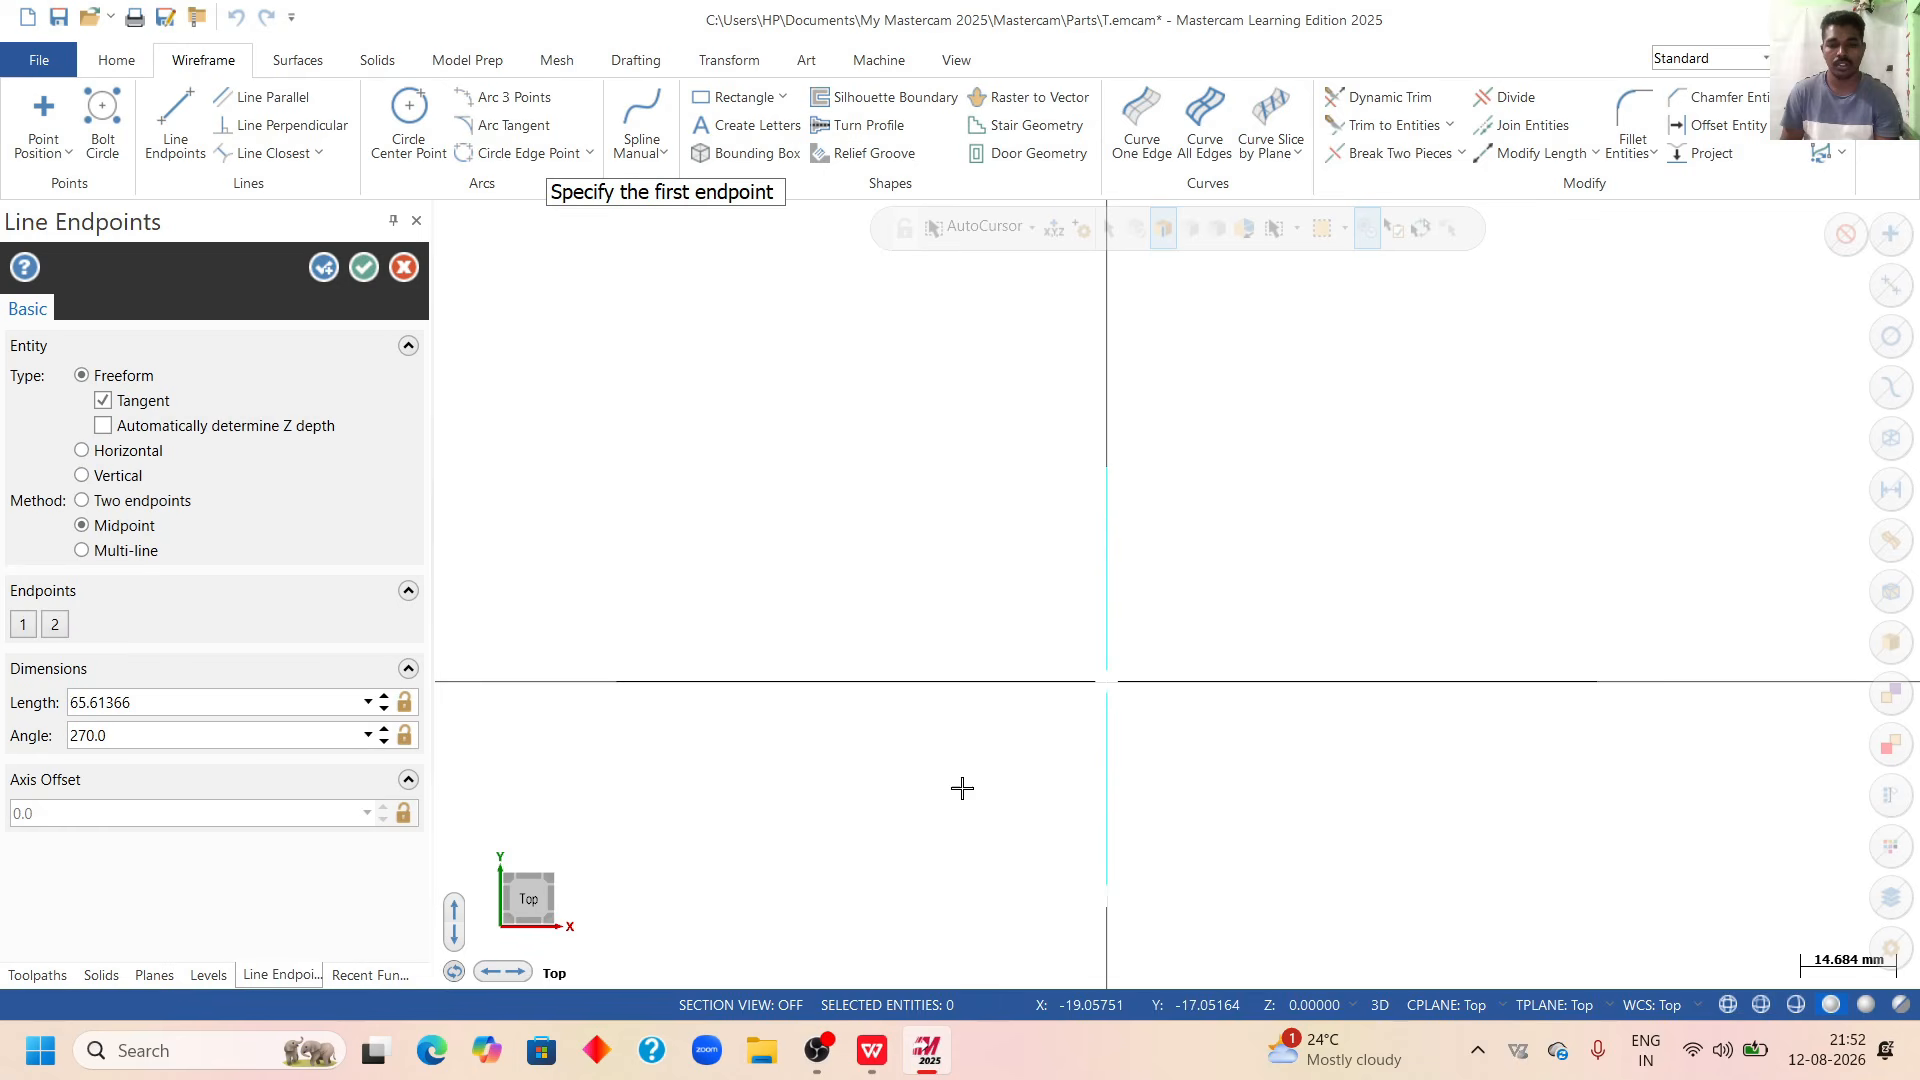
{"action": "left_click", "coordinate": [147, 710]}
{"action": "type", "text": "150.0"}
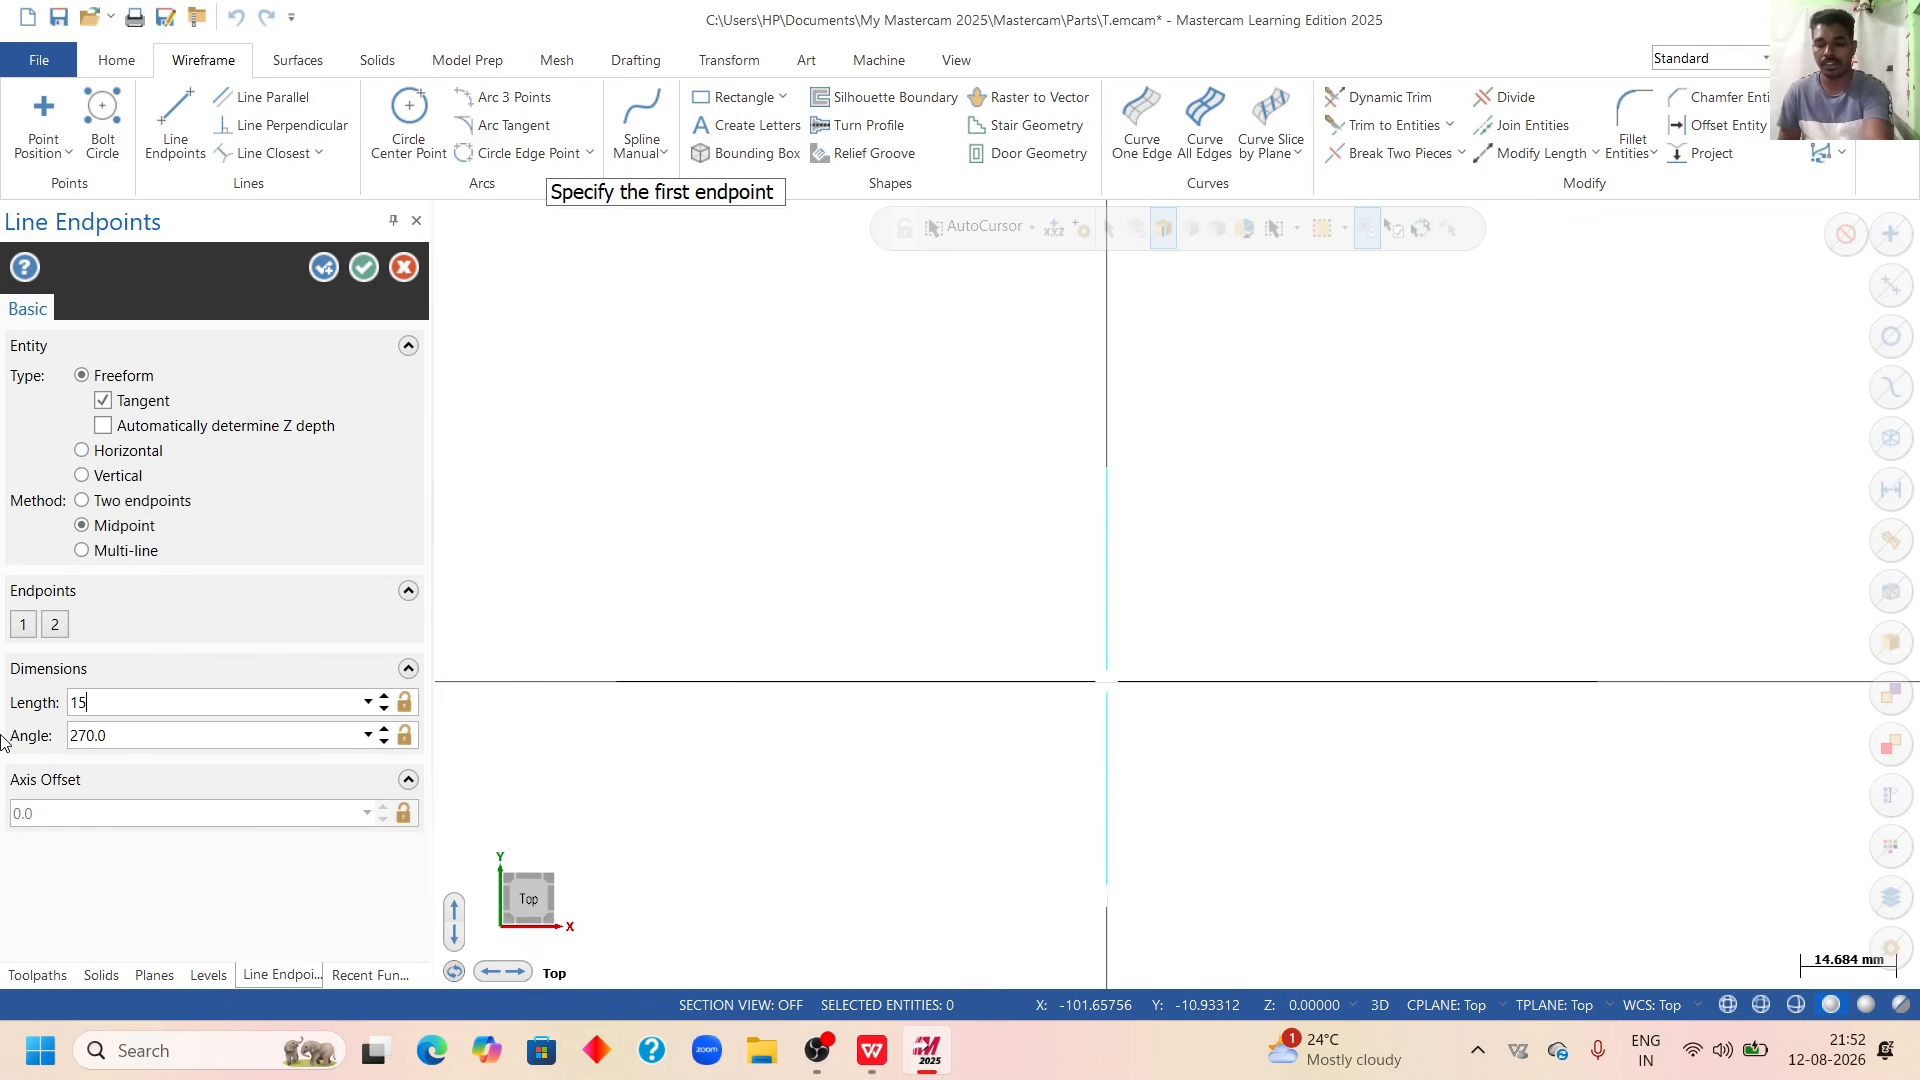
{"action": "left_click", "coordinate": [323, 268]}
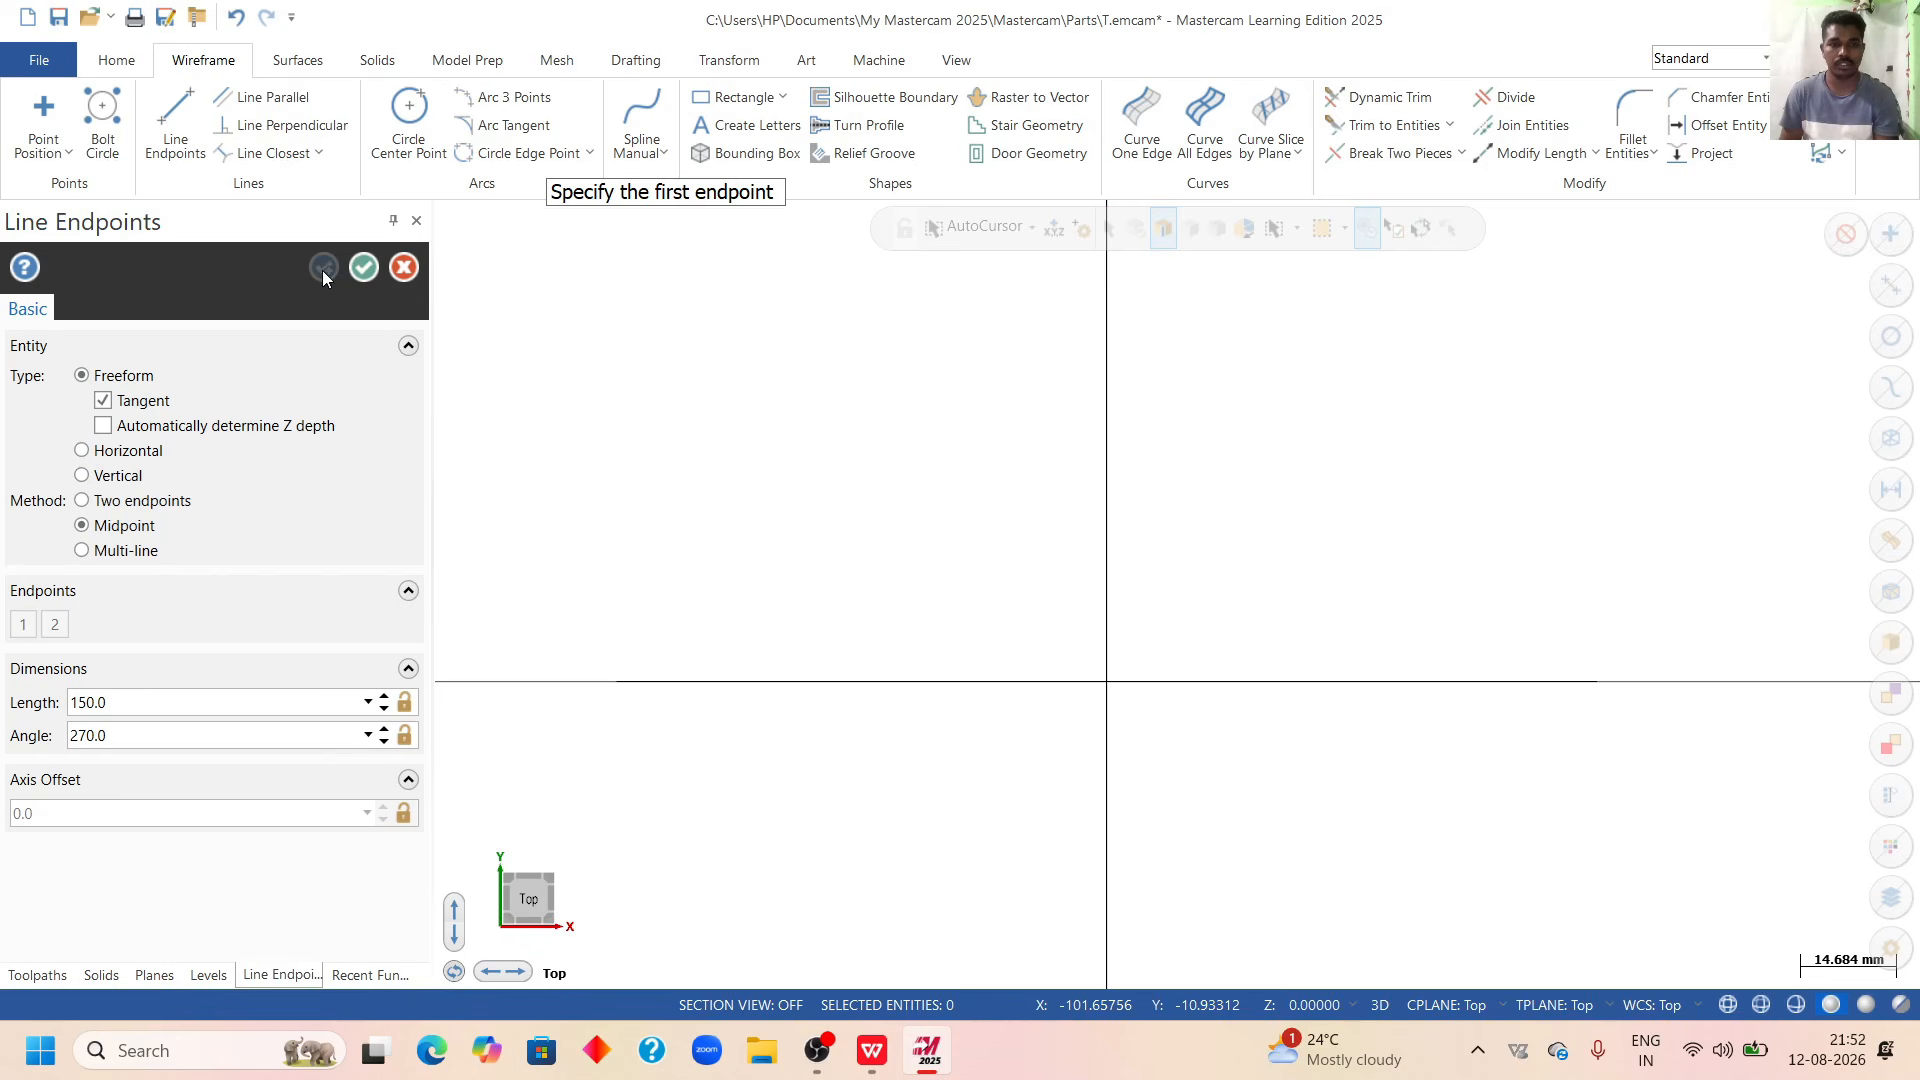
Draw a line from the origin with the Two endpoints method, 150 mm long at an angle of 60 degrees.
{"action": "left_click", "coordinate": [1106, 682]}
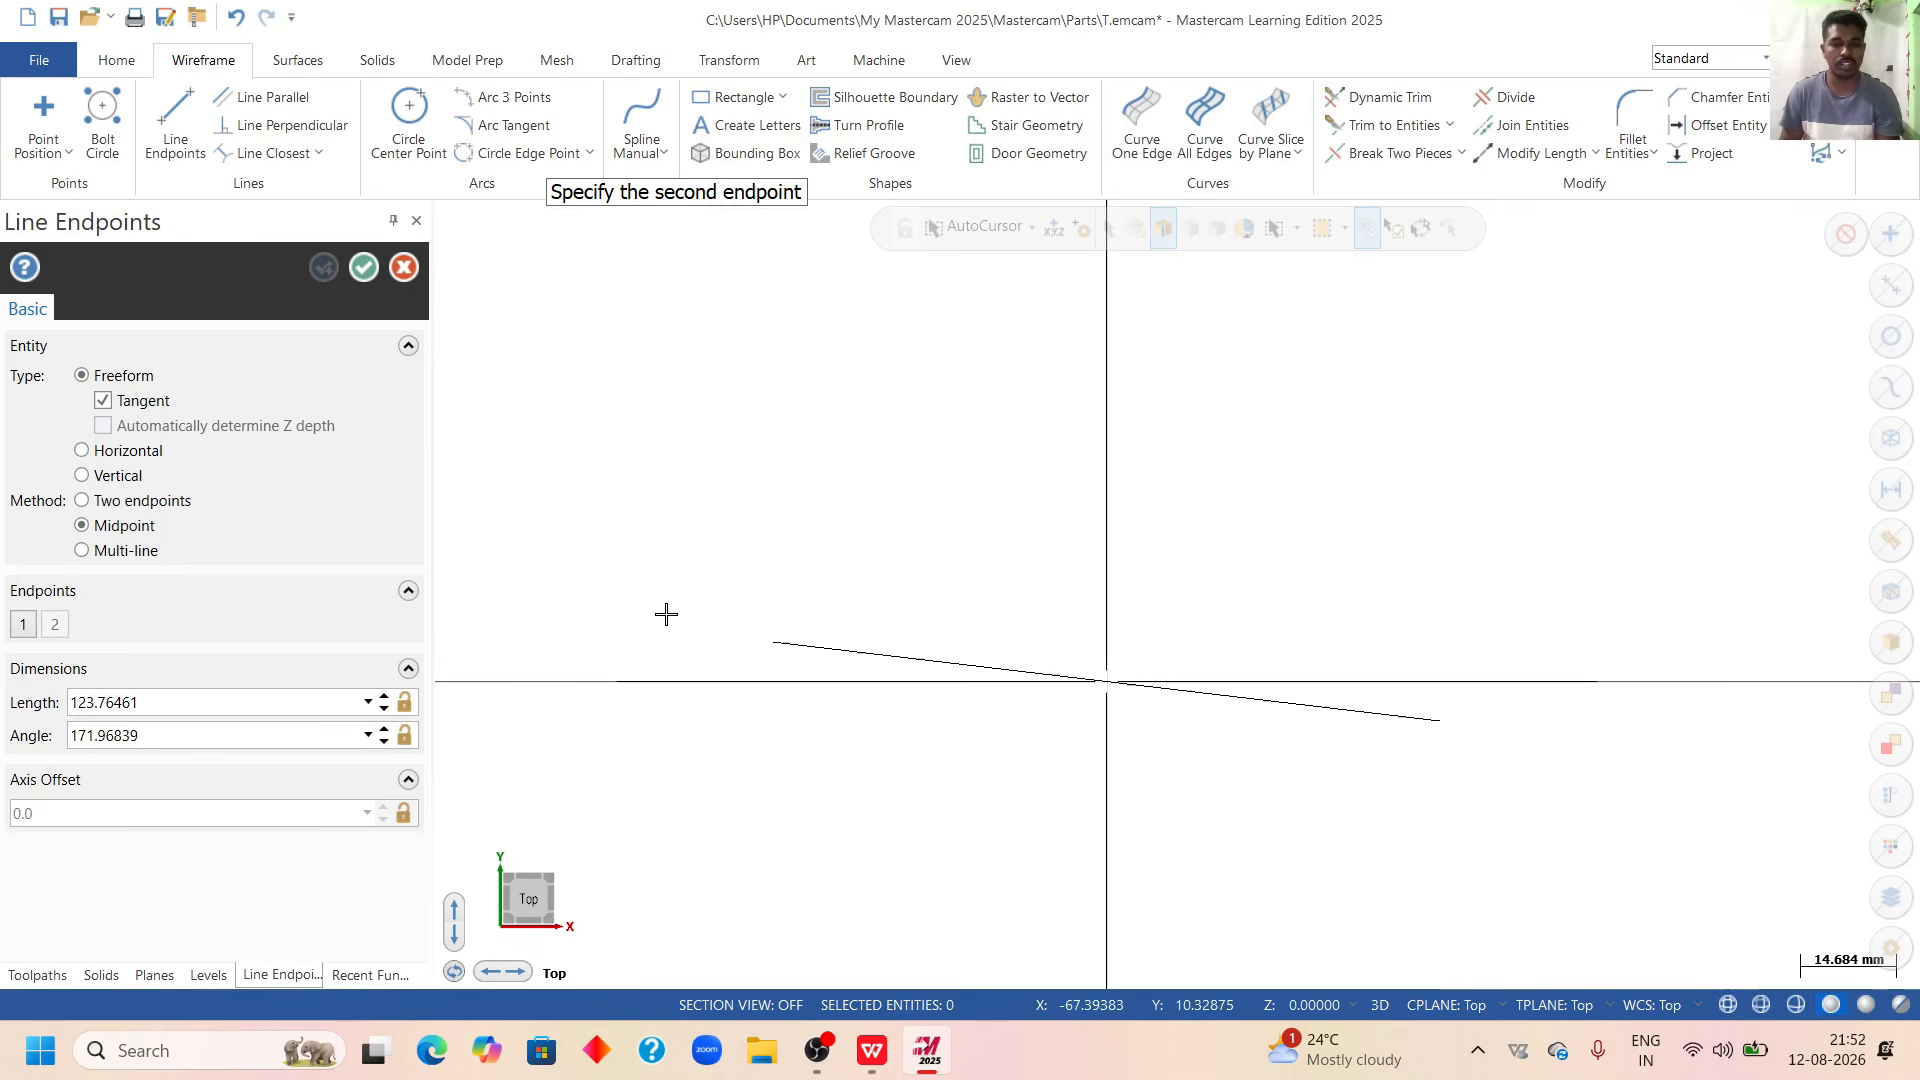
{"action": "left_click", "coordinate": [82, 500]}
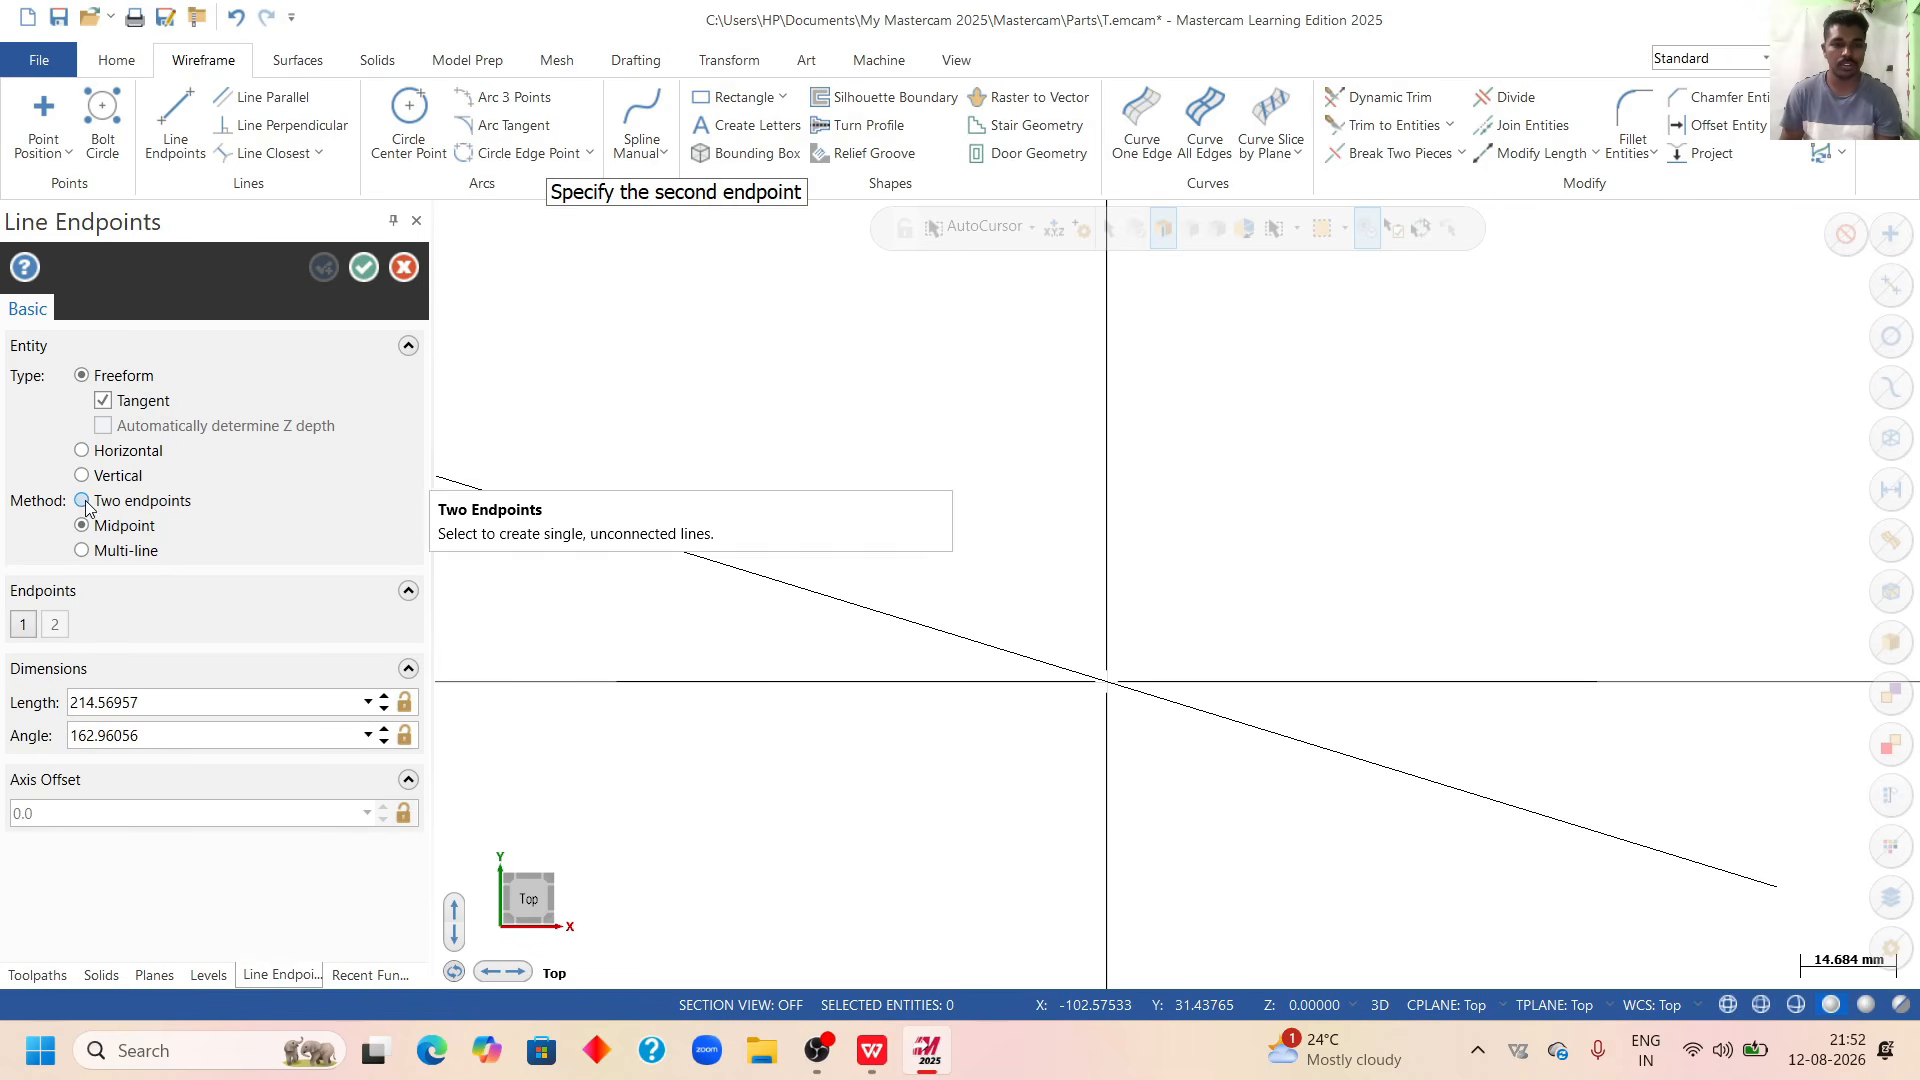
{"action": "left_click", "coordinate": [1107, 682]}
{"action": "left_click", "coordinate": [1308, 288]}
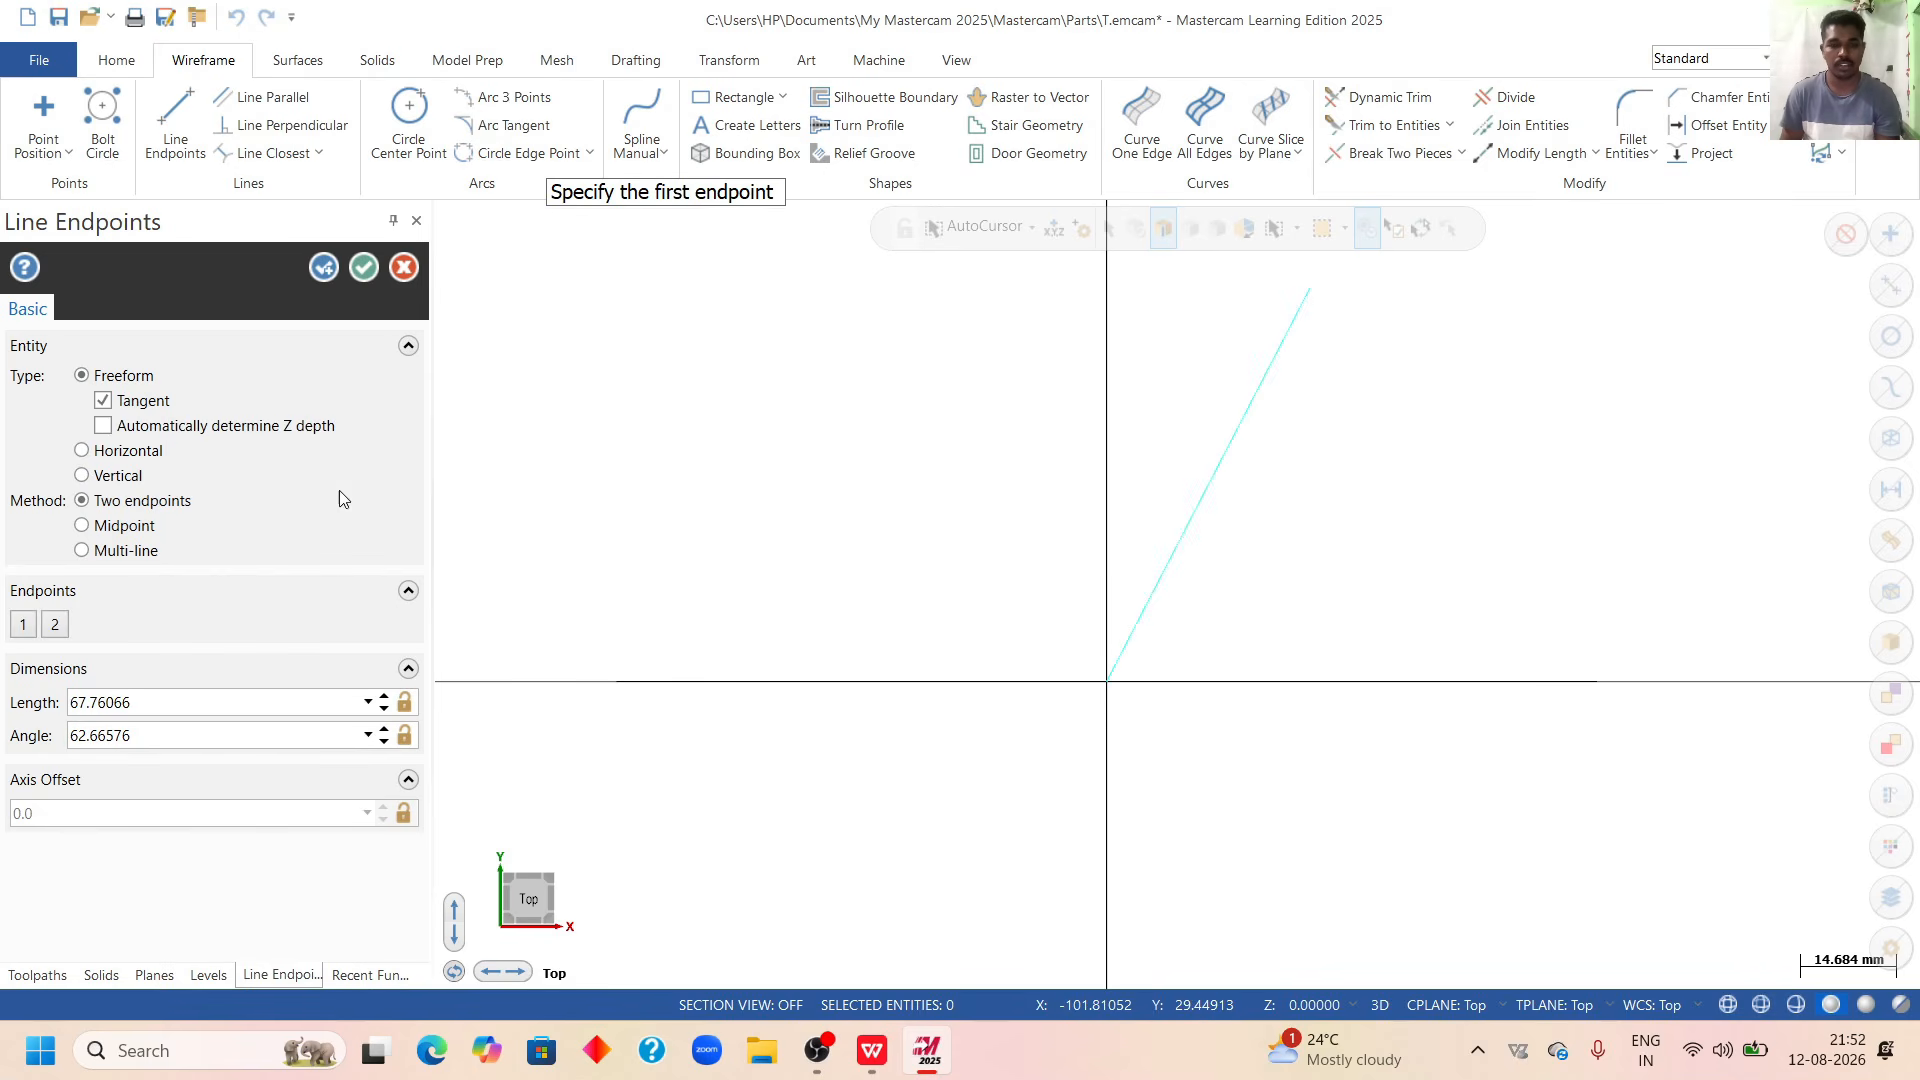
{"action": "left_click", "coordinate": [162, 703]}
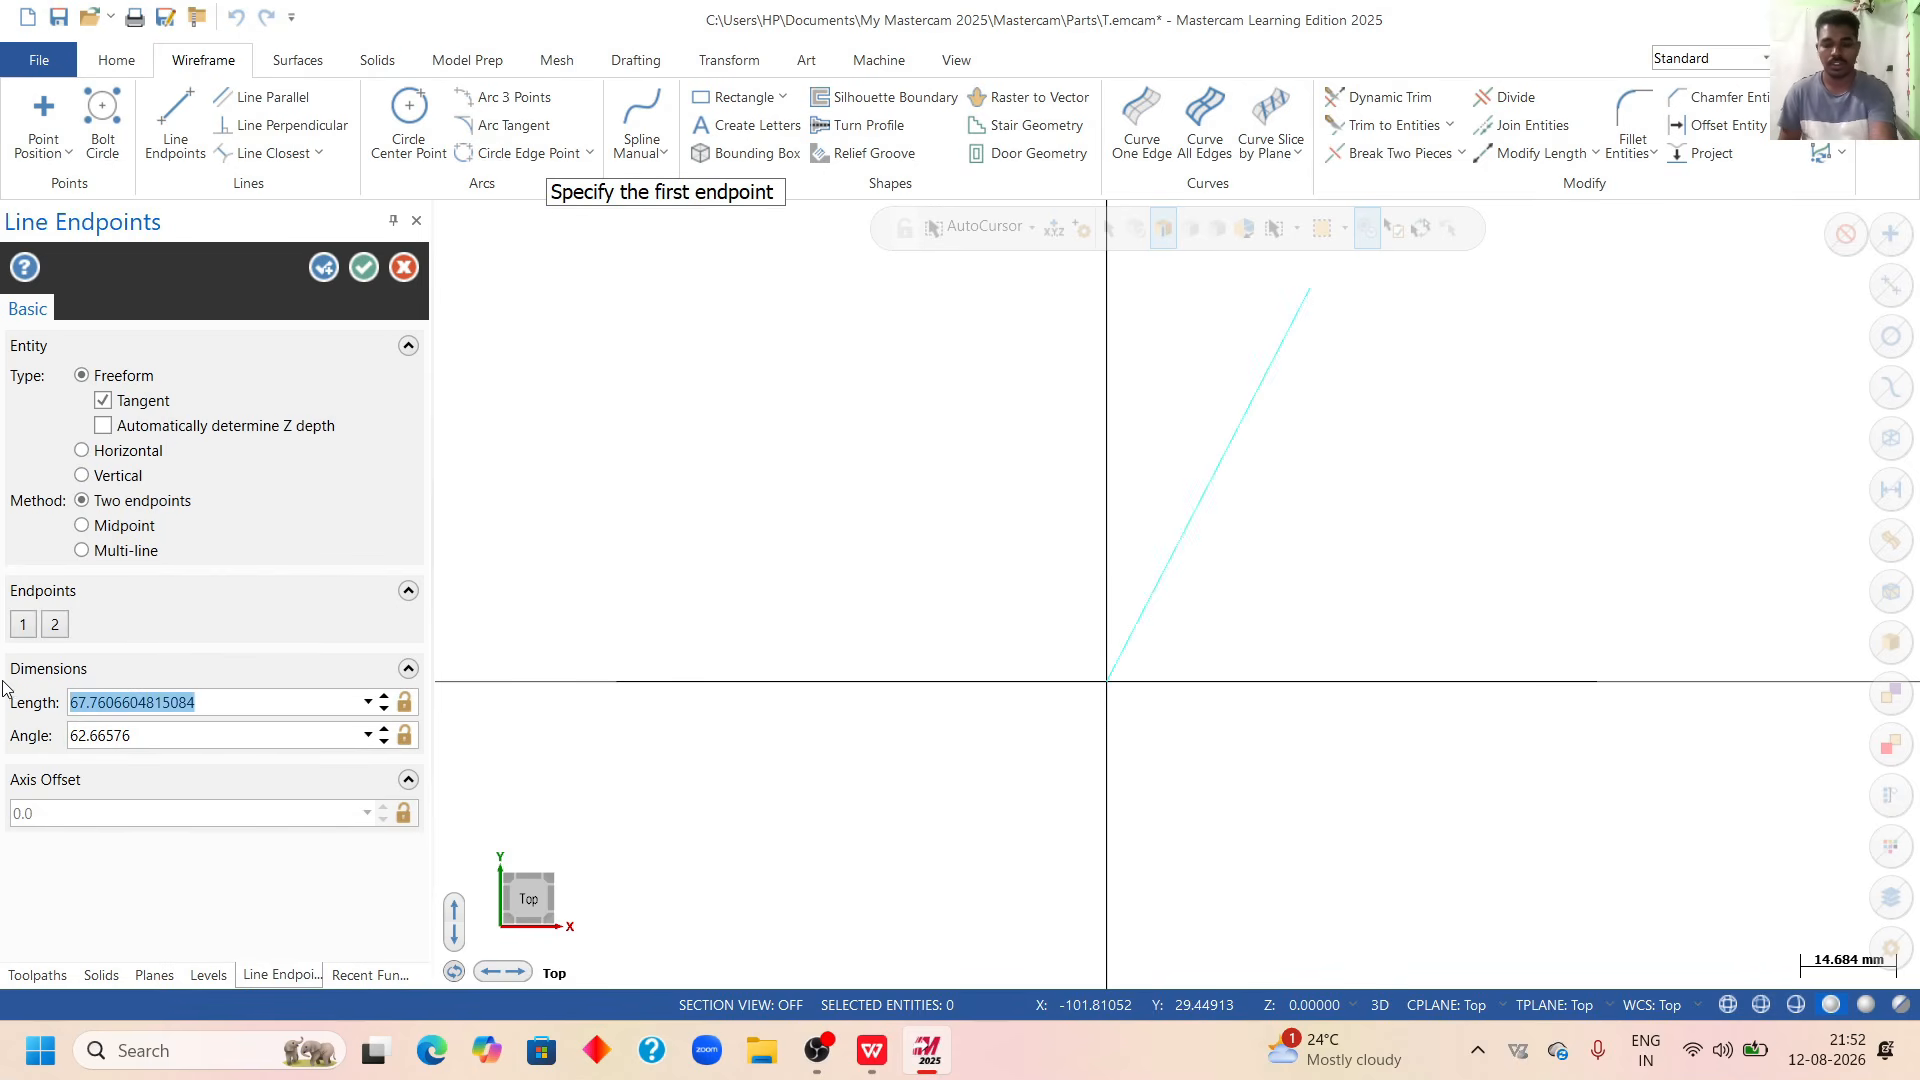
{"action": "type", "text": "150"}
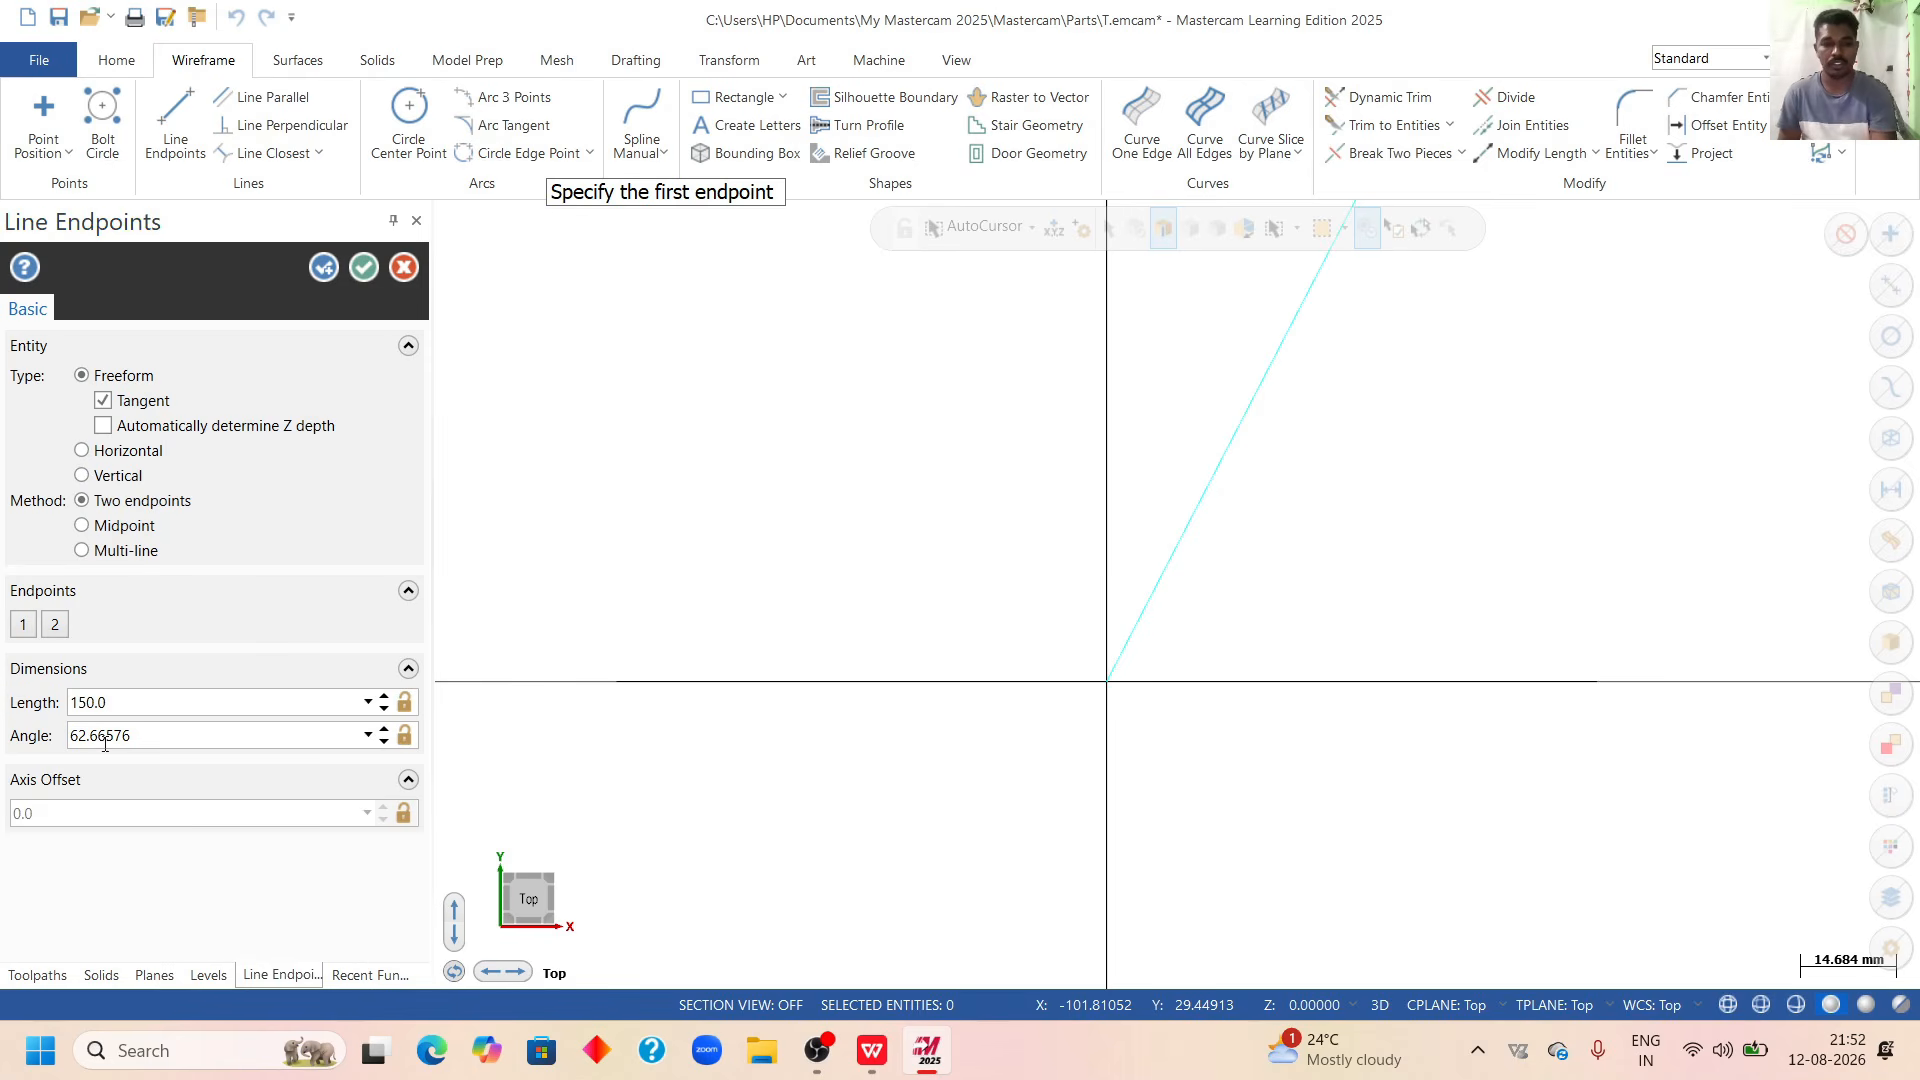
{"action": "left_click", "coordinate": [150, 735]}
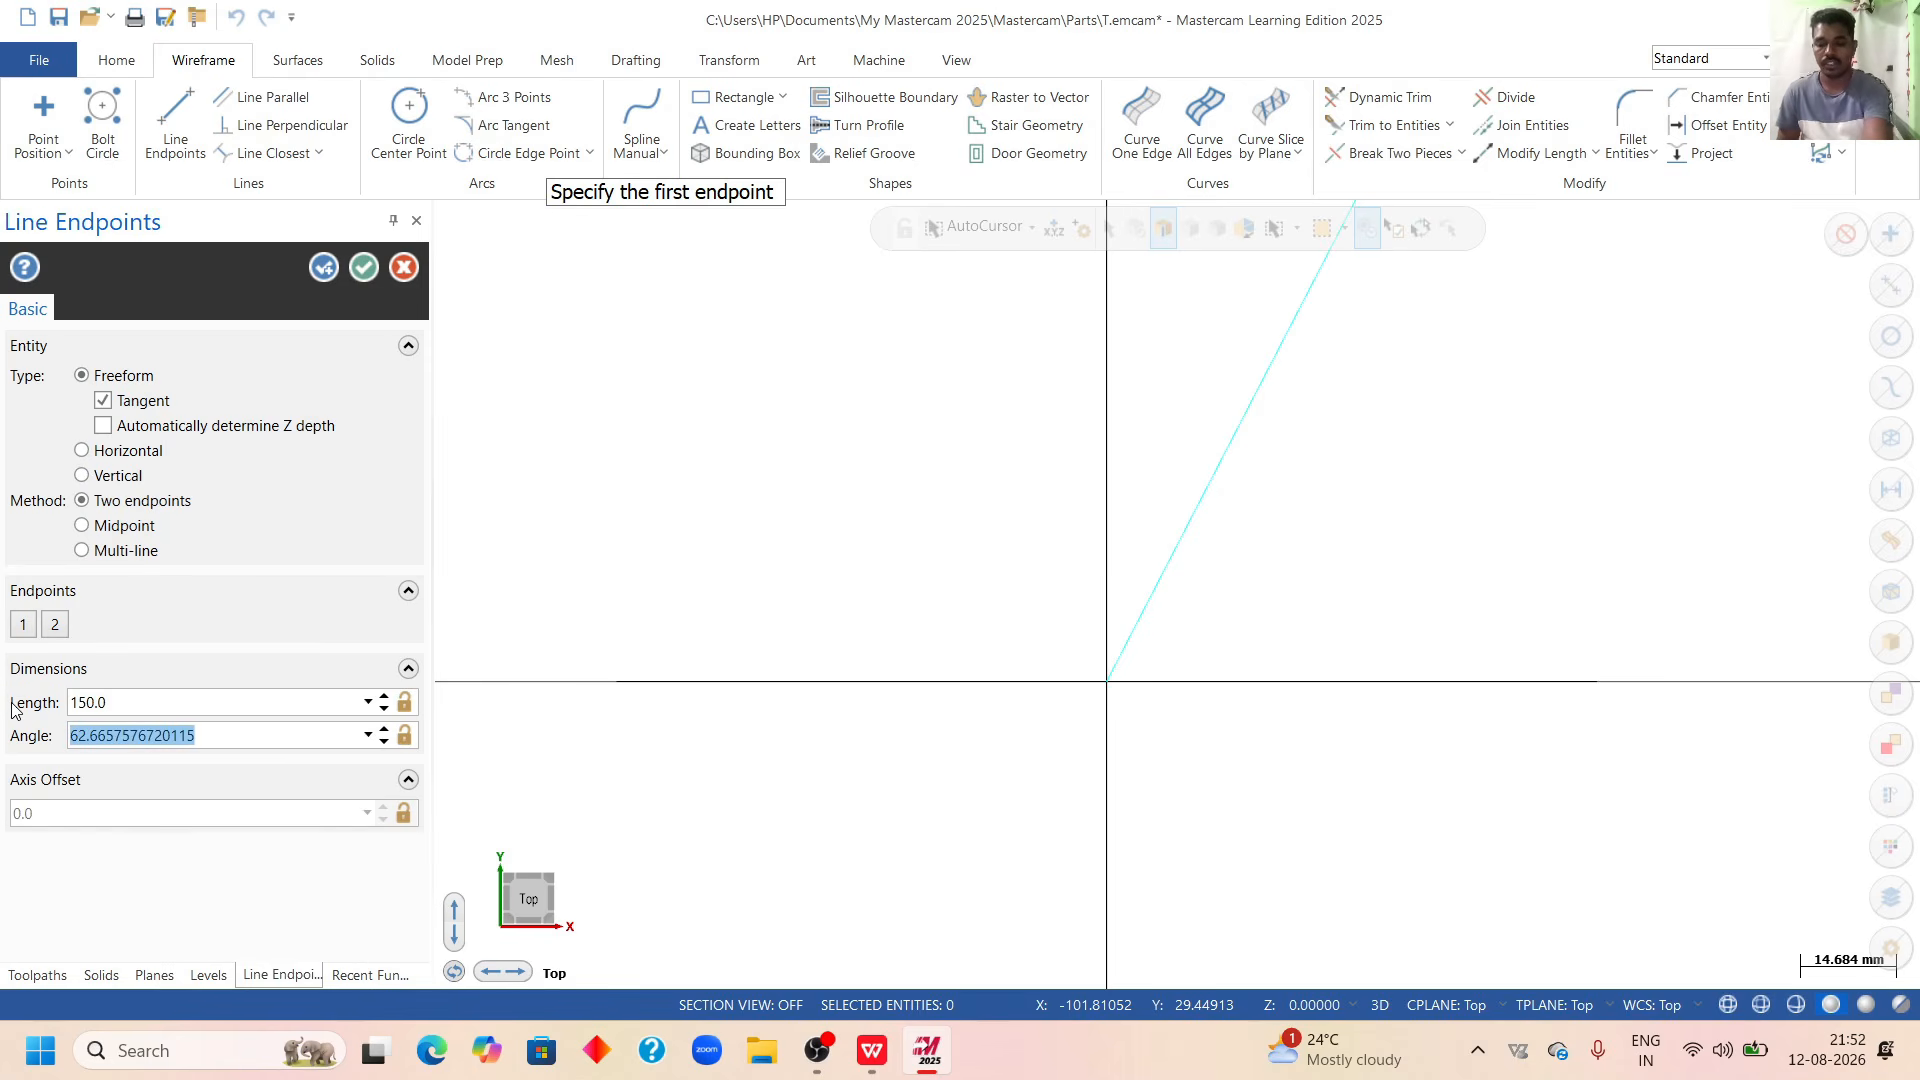
{"action": "type", "text": "60"}
{"action": "key", "text": "Return"}
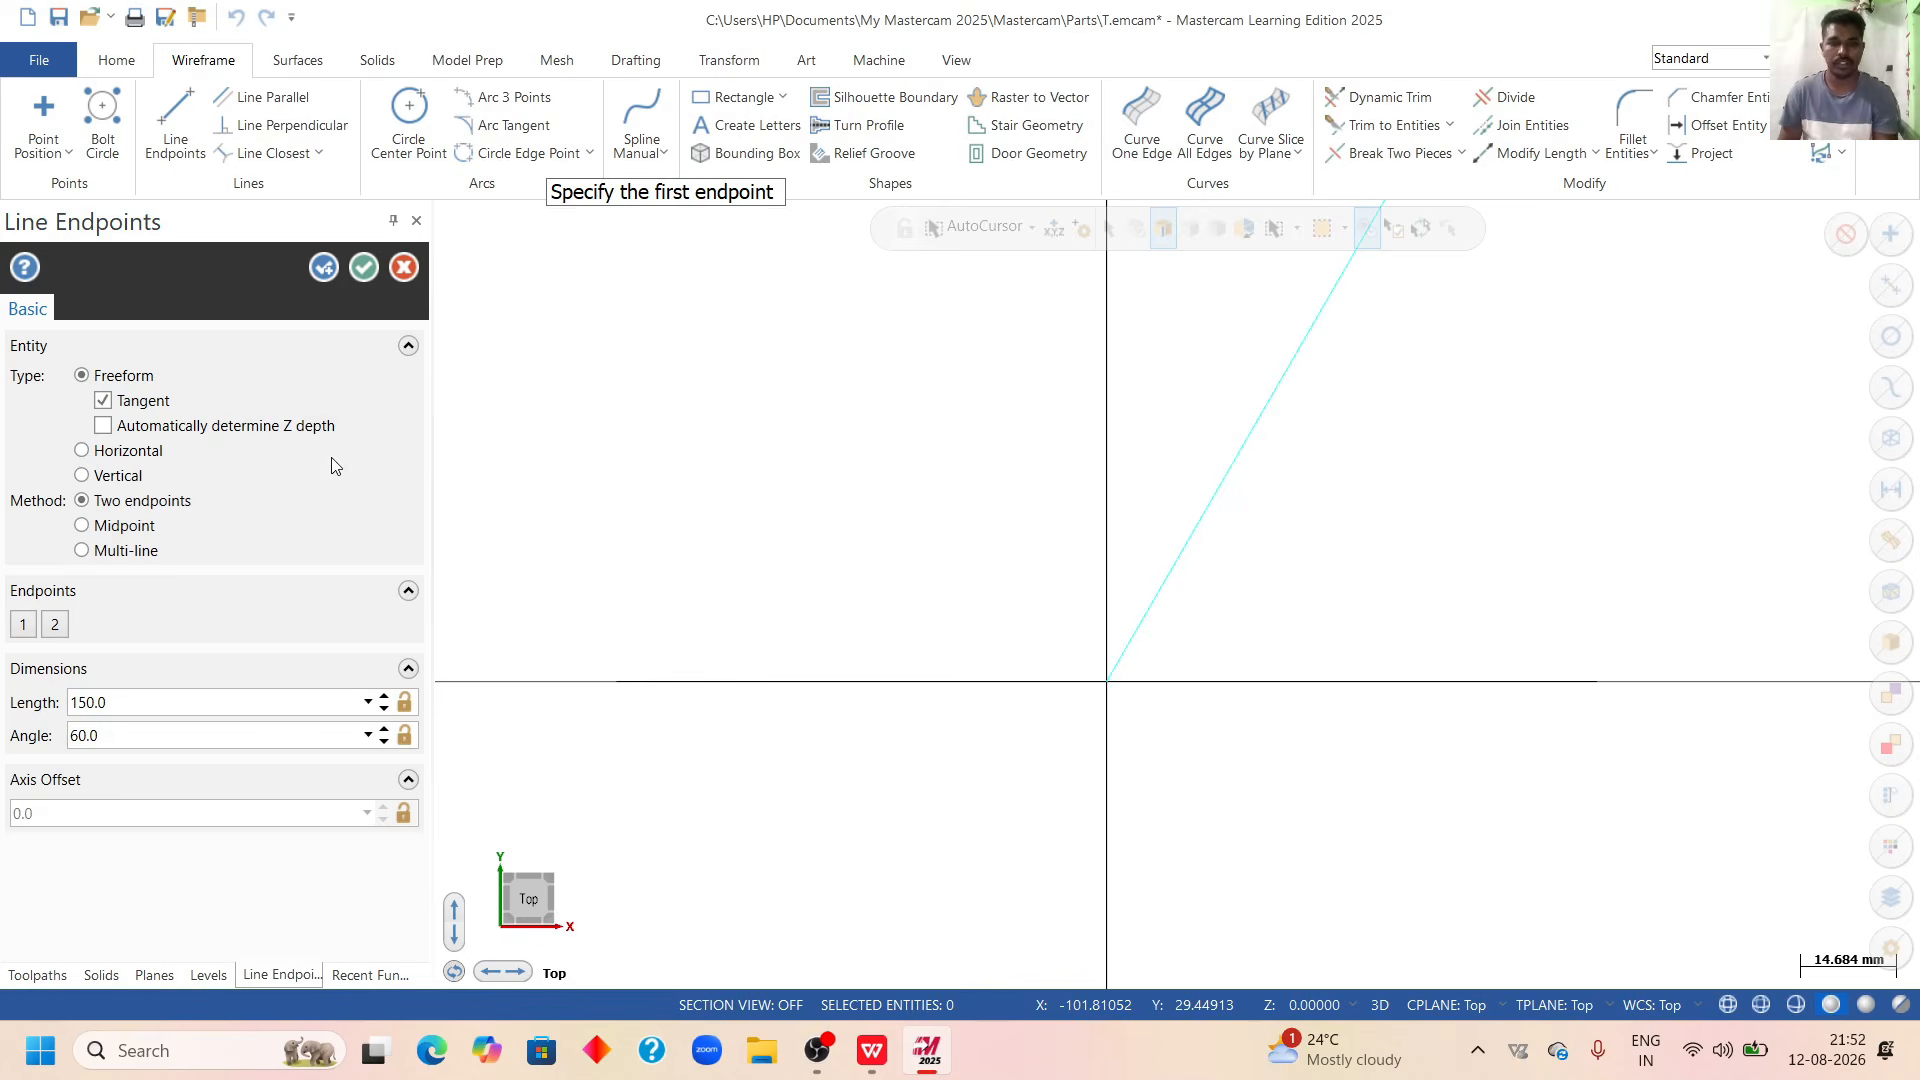
{"action": "left_click", "coordinate": [365, 268]}
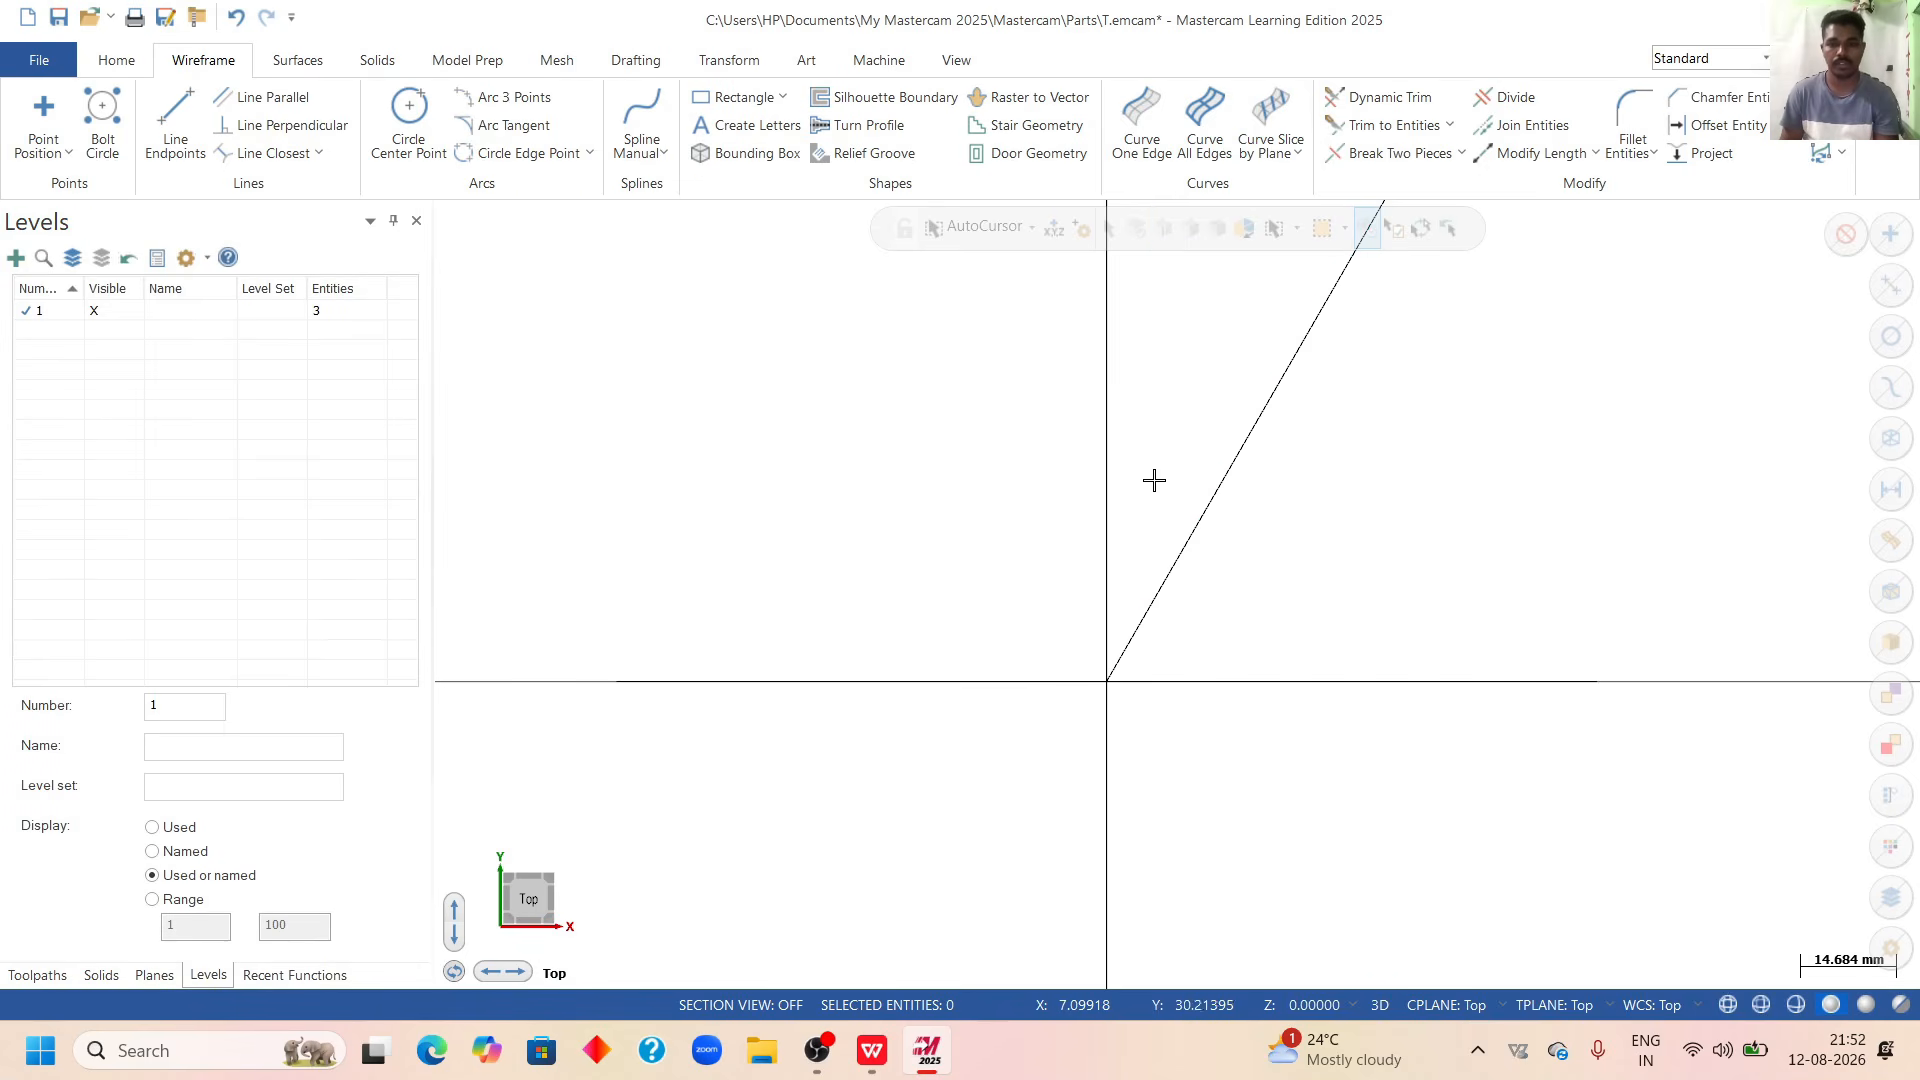
Fit the geometry in the view and switch to the exercise sheet in WPS Office to check the Fork drawing.
{"action": "right_click", "coordinate": [1155, 393]}
{"action": "left_click", "coordinate": [1208, 504]}
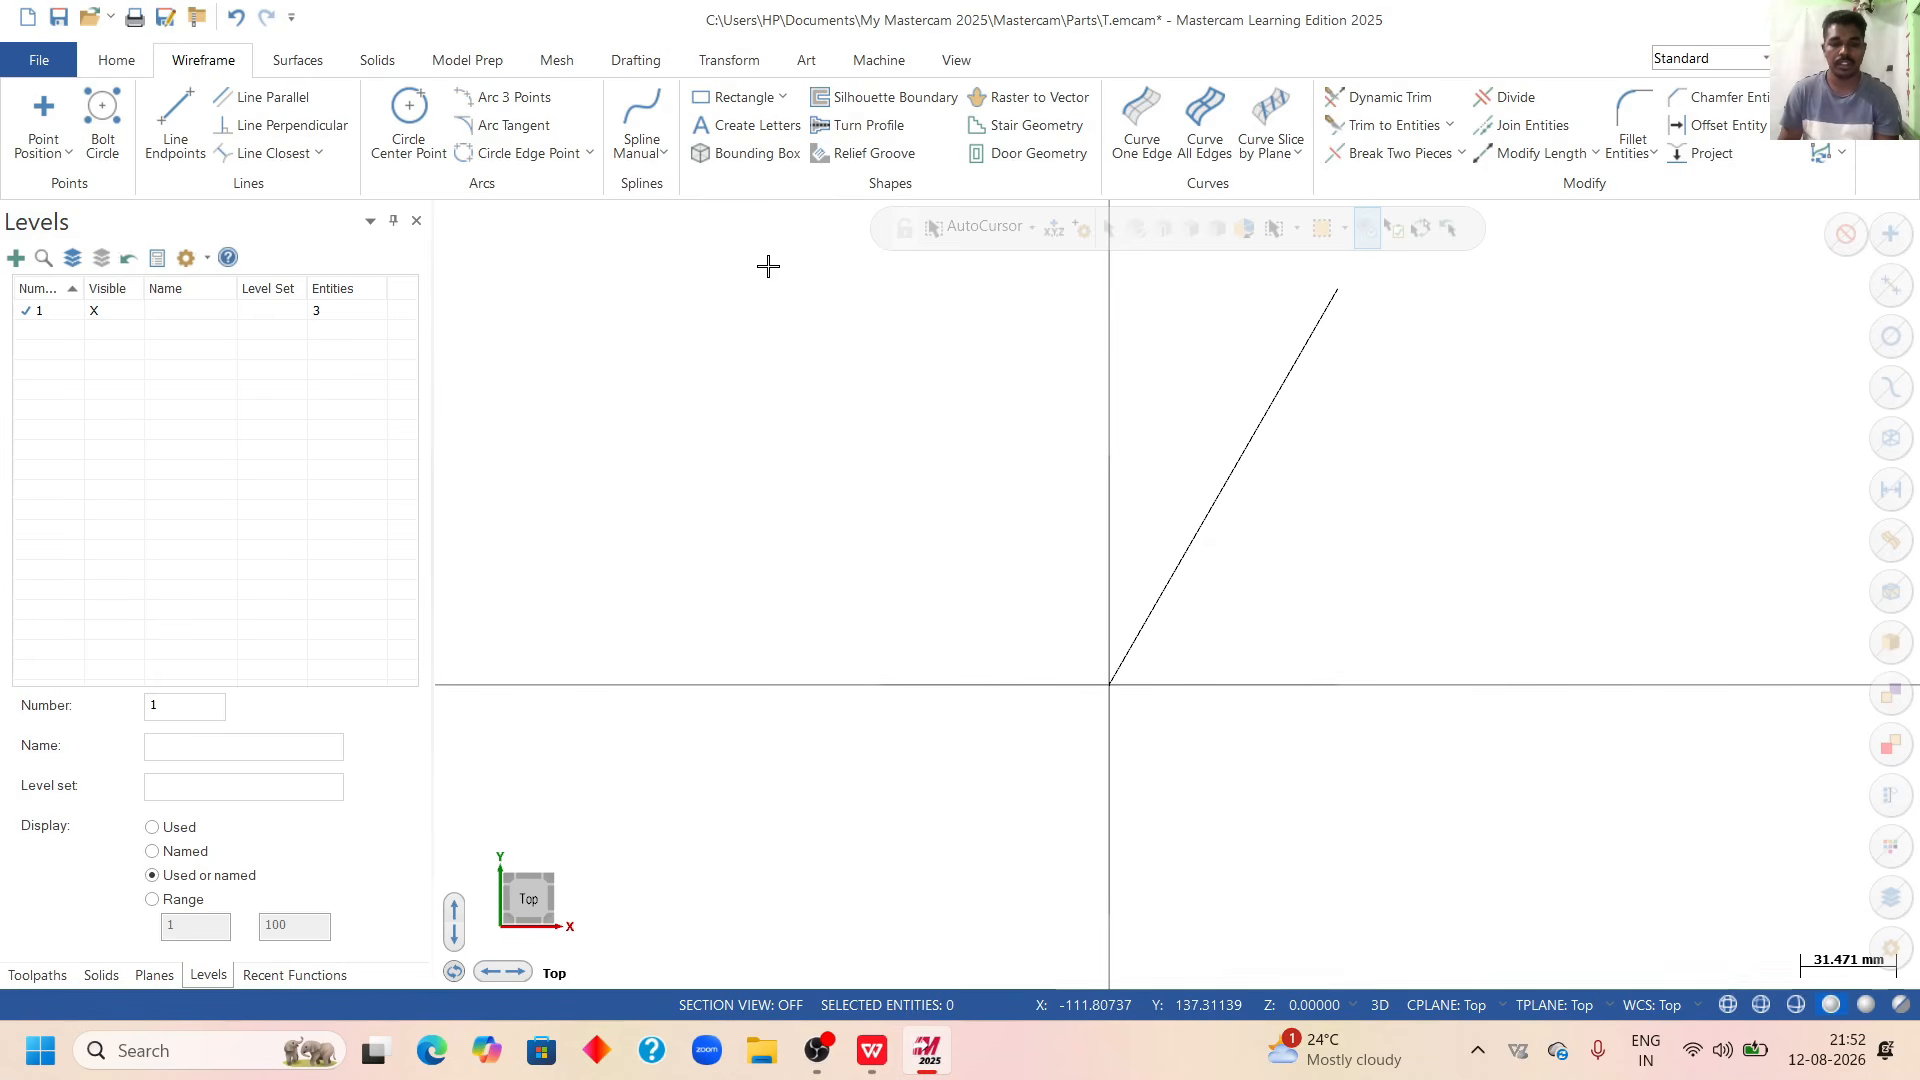
{"action": "left_click", "coordinate": [870, 1054]}
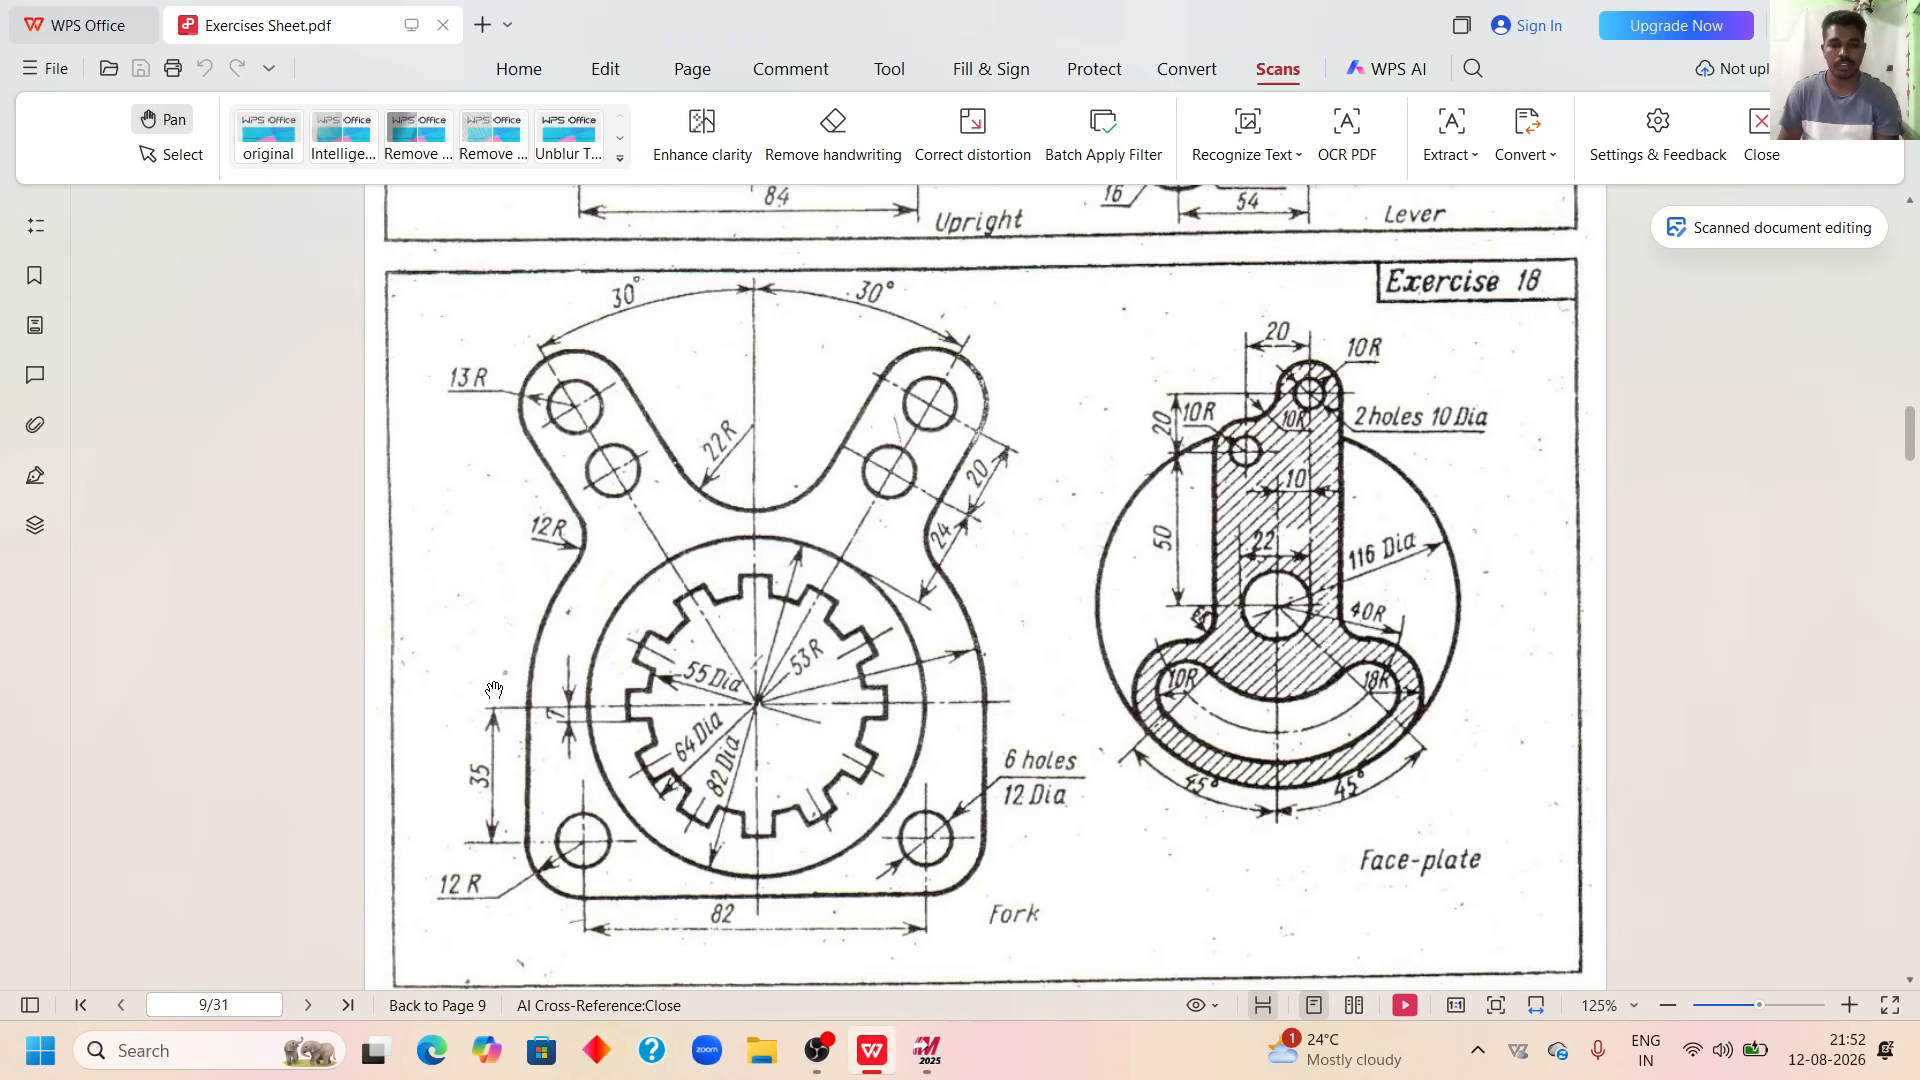
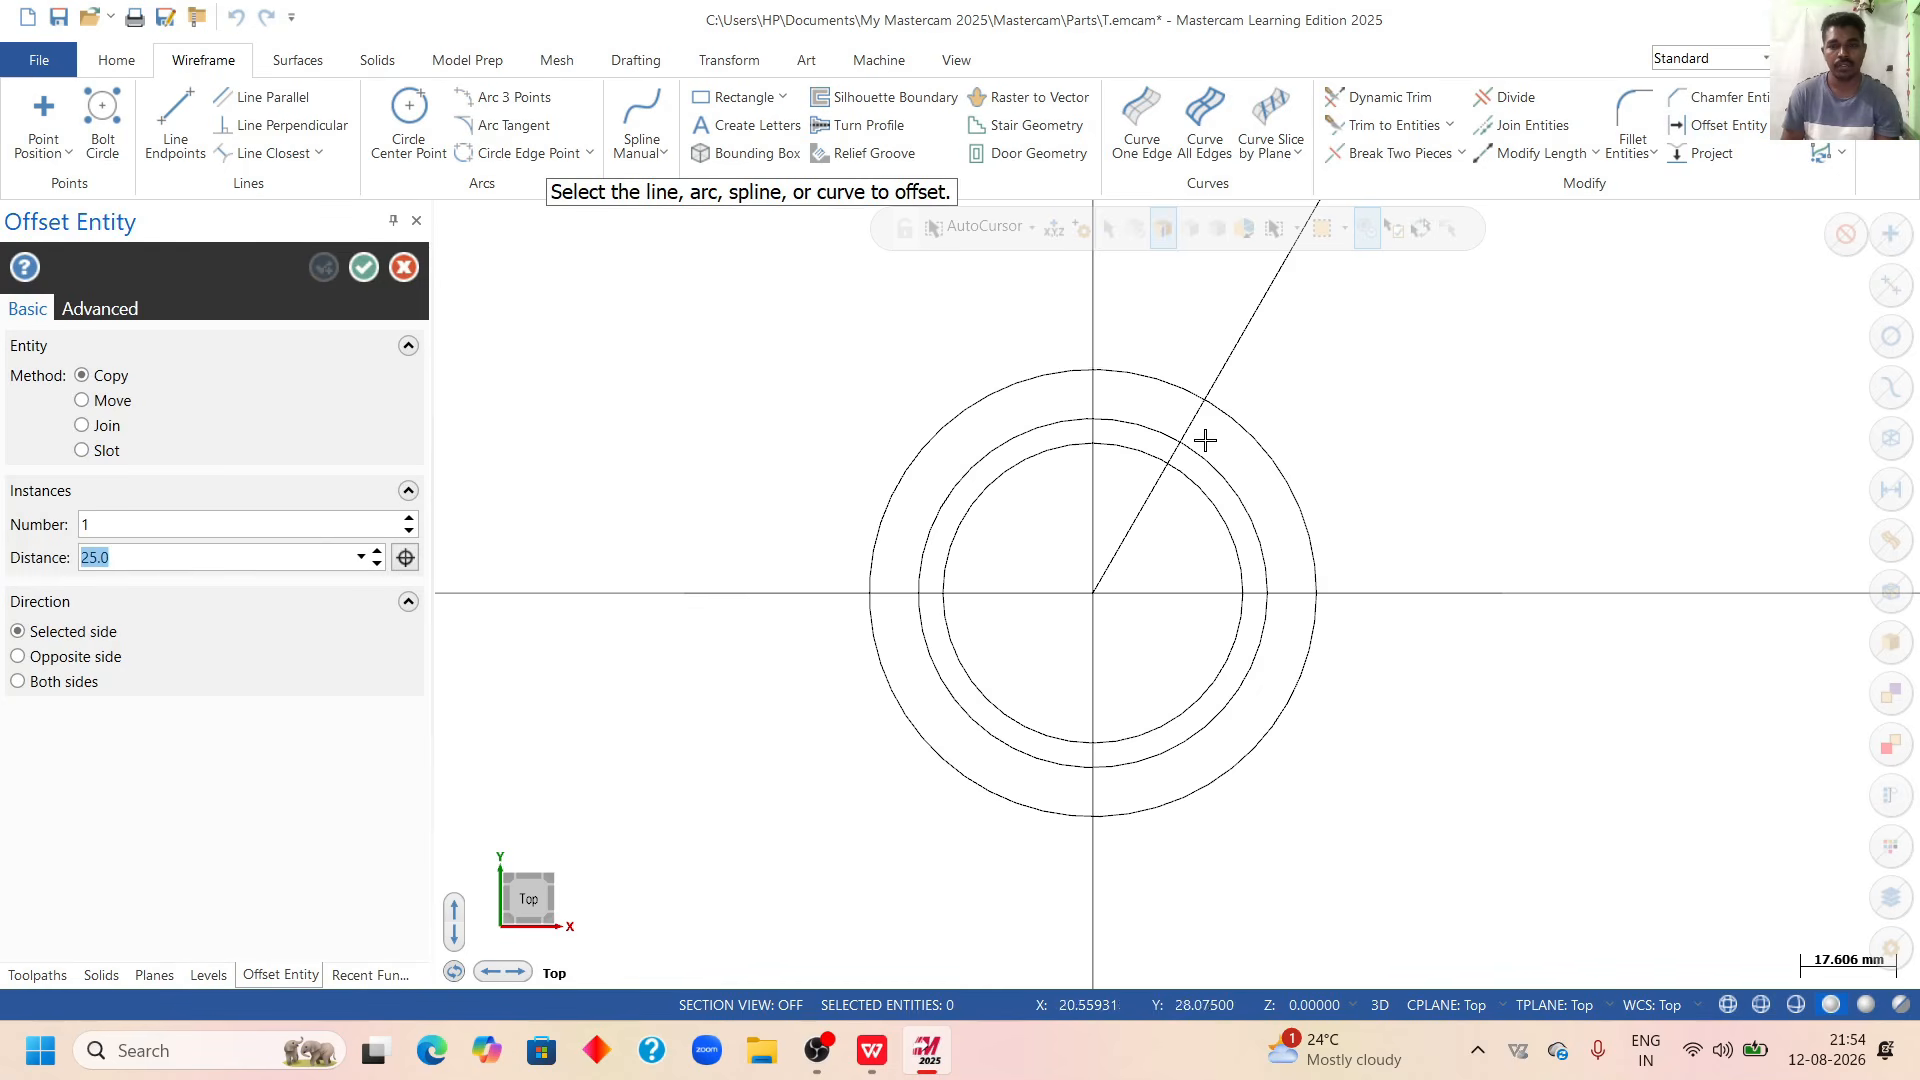
Offset copies of the vertical centre line 3.5 mm to both sides.
{"action": "left_click", "coordinate": [1092, 331]}
{"action": "left_click", "coordinate": [1140, 327]}
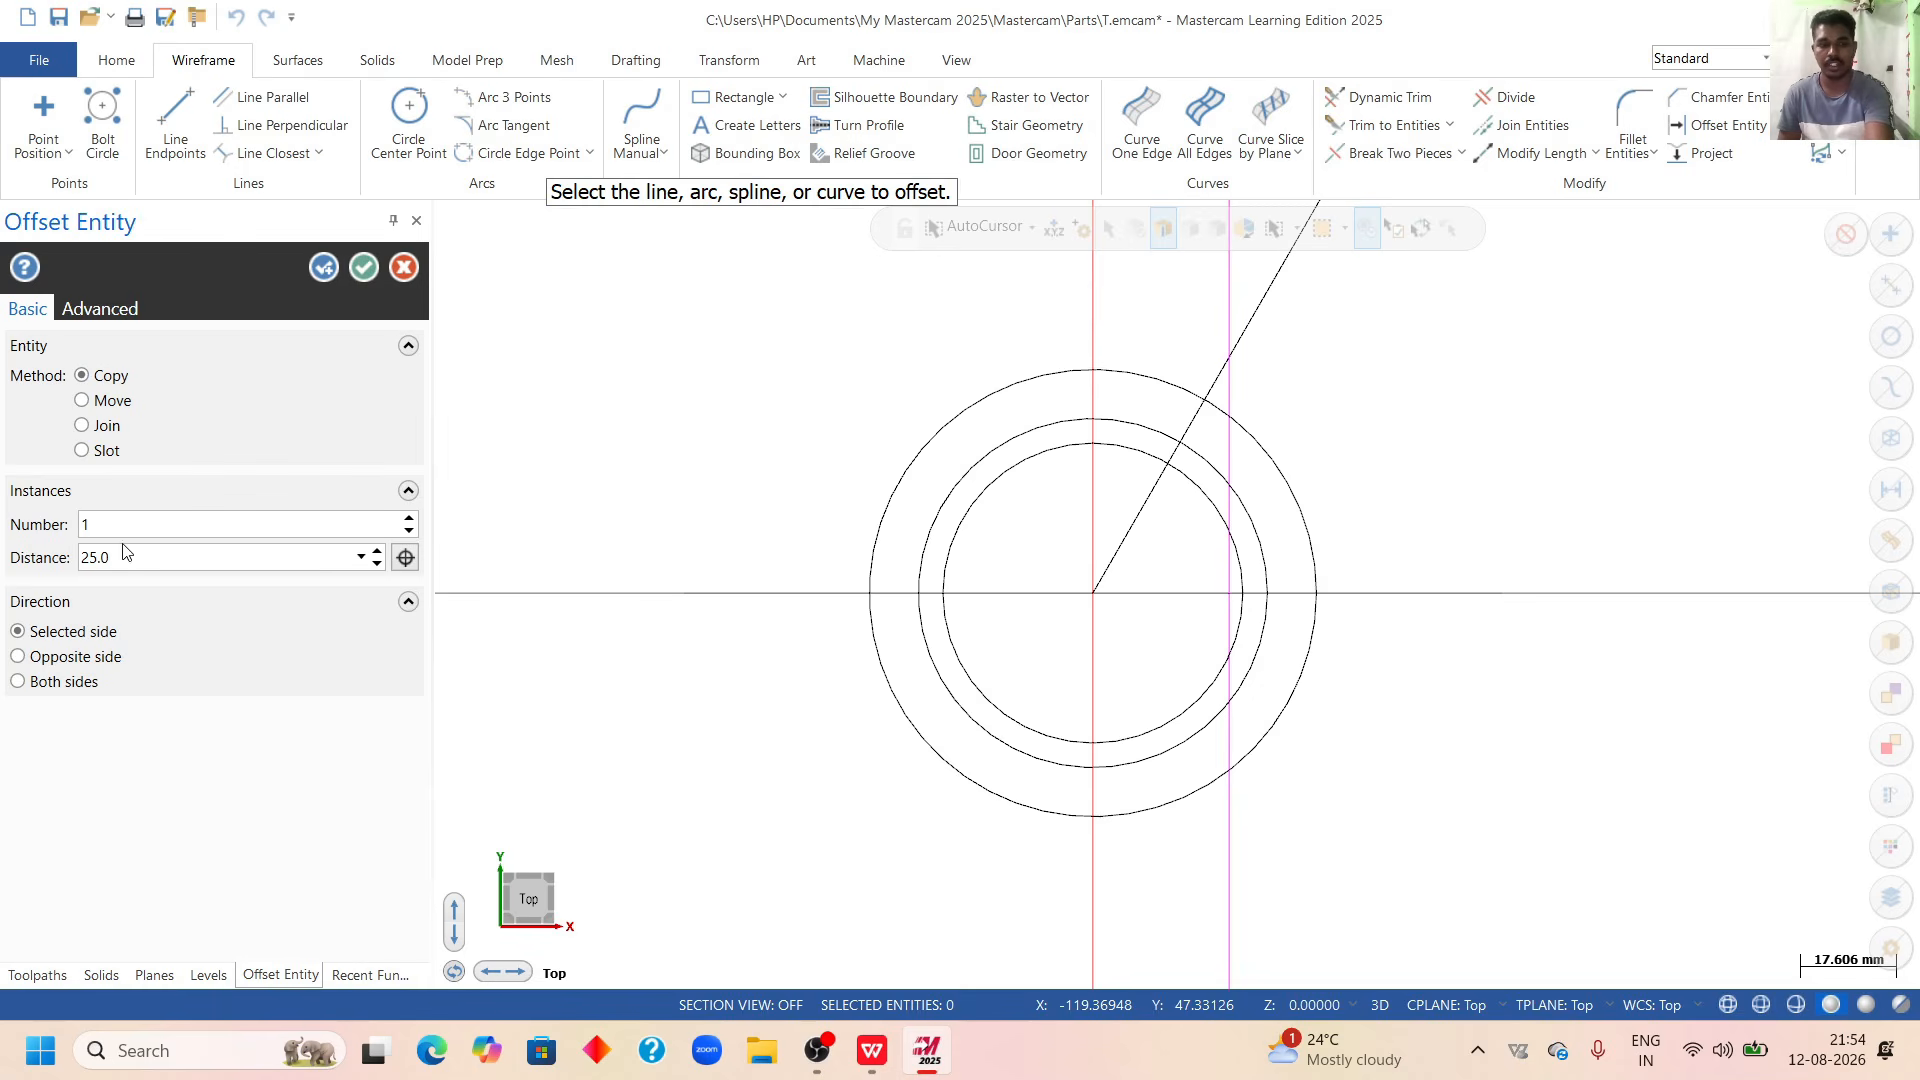
{"action": "left_click_drag", "start_coordinate": [120, 554], "coordinate": [5, 570]}
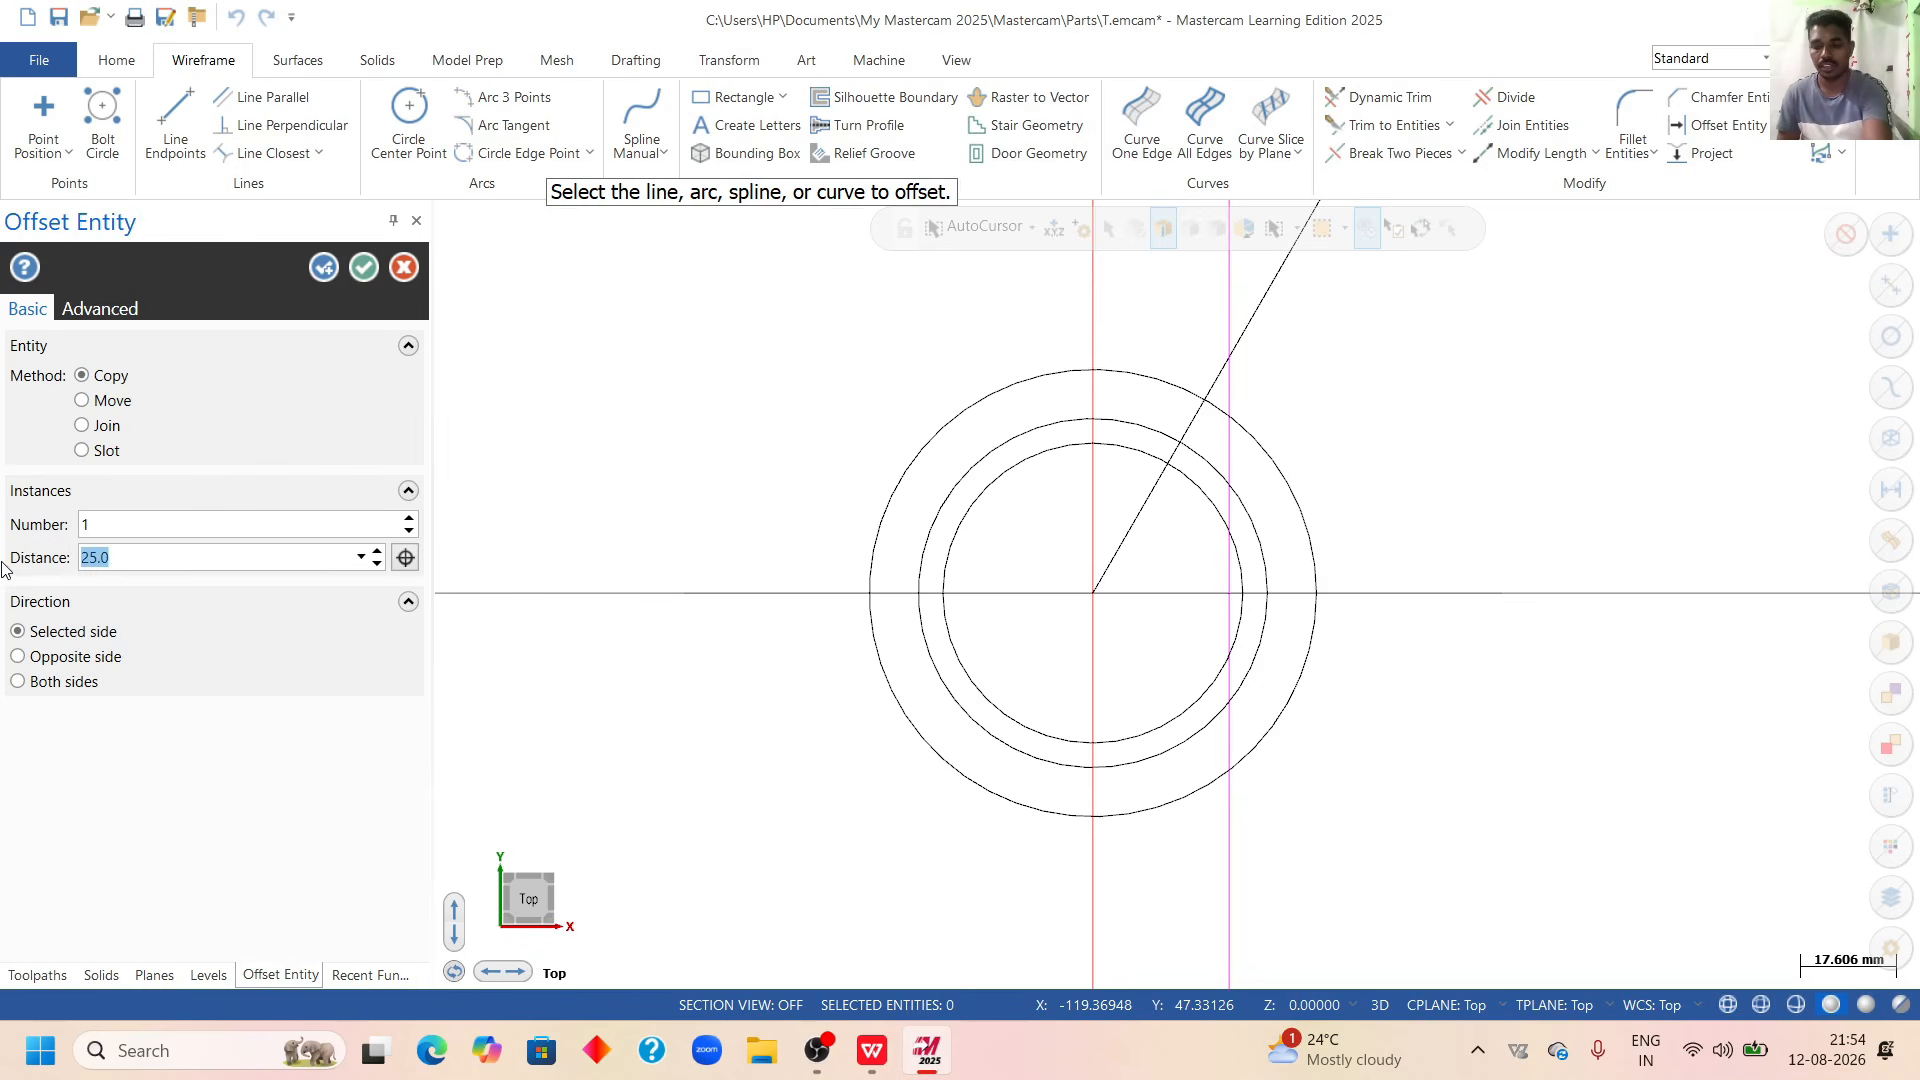
{"action": "type", "text": "3.5"}
{"action": "key", "text": "Return"}
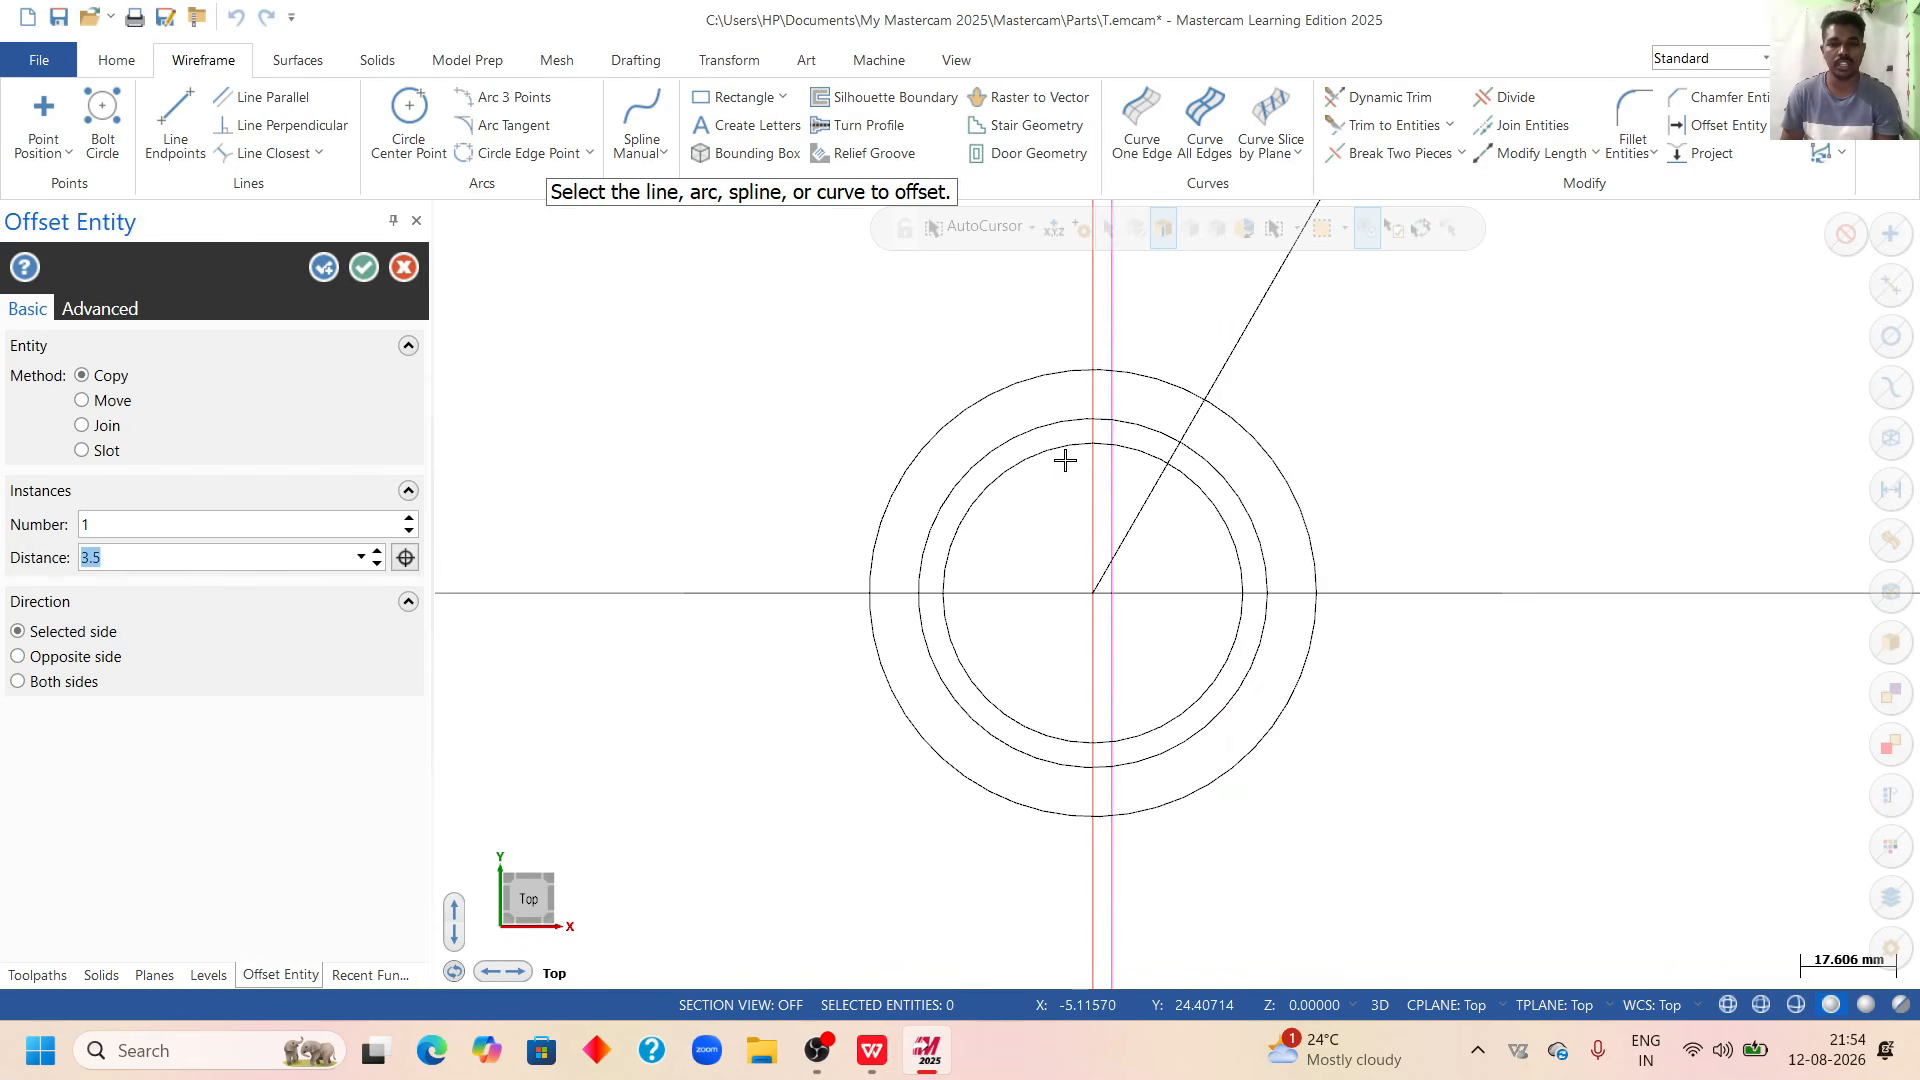
{"action": "left_click", "coordinate": [62, 689]}
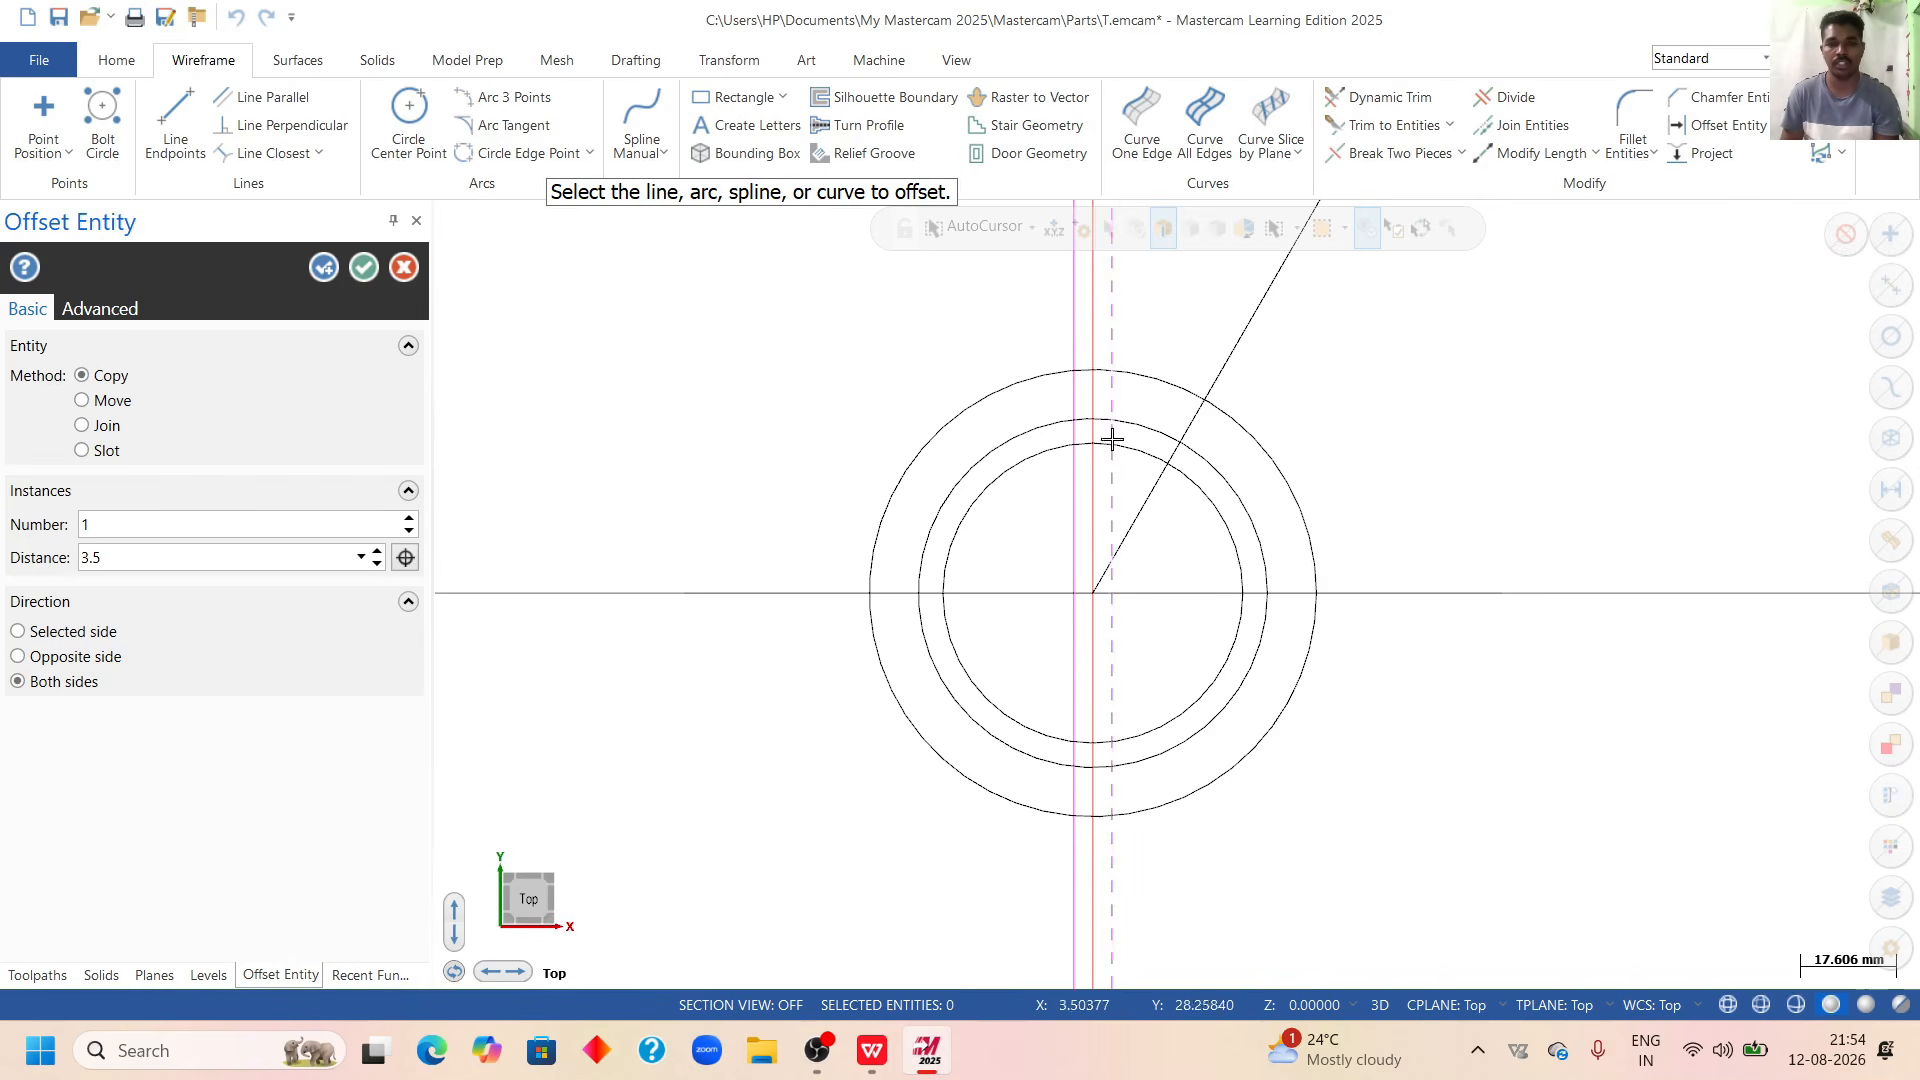
{"action": "left_click", "coordinate": [363, 267]}
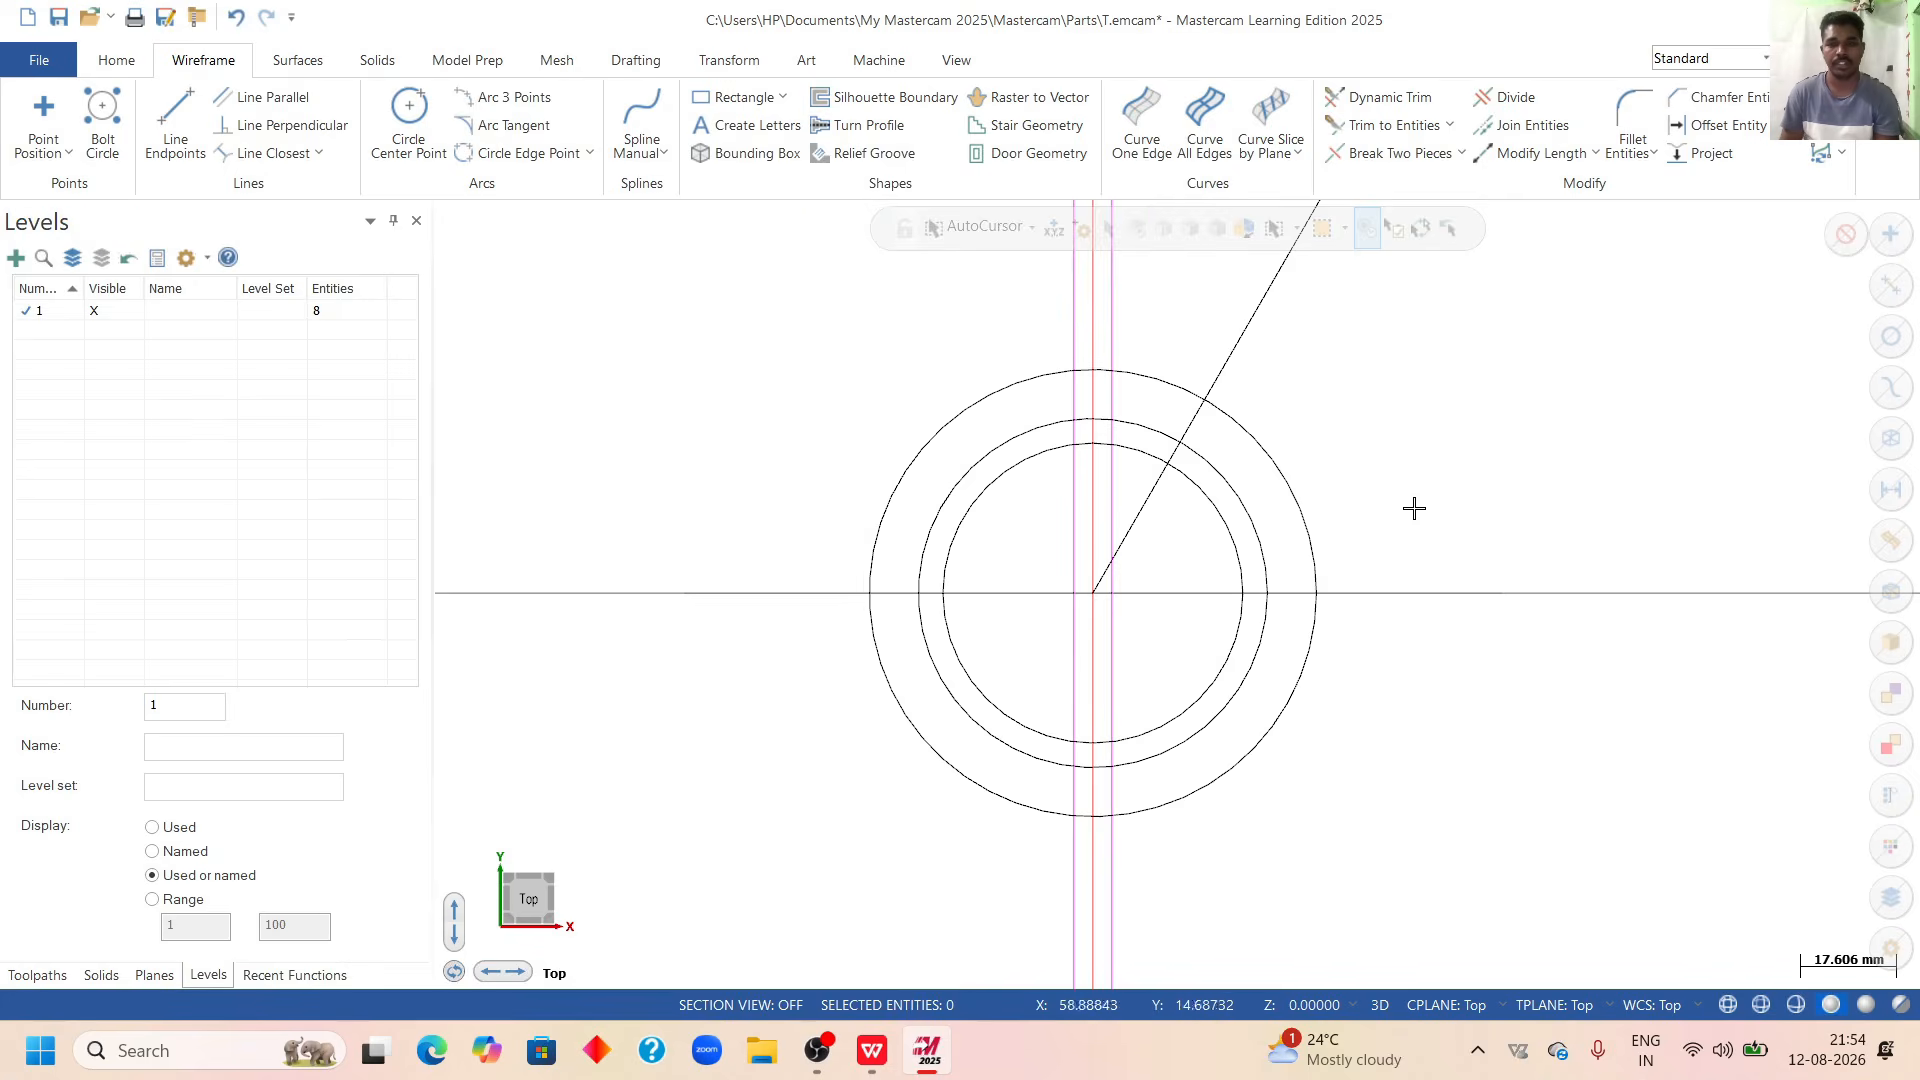
Clear the result colours from the offset lines and fit the geometry in the view.
{"action": "right_click", "coordinate": [1395, 318]}
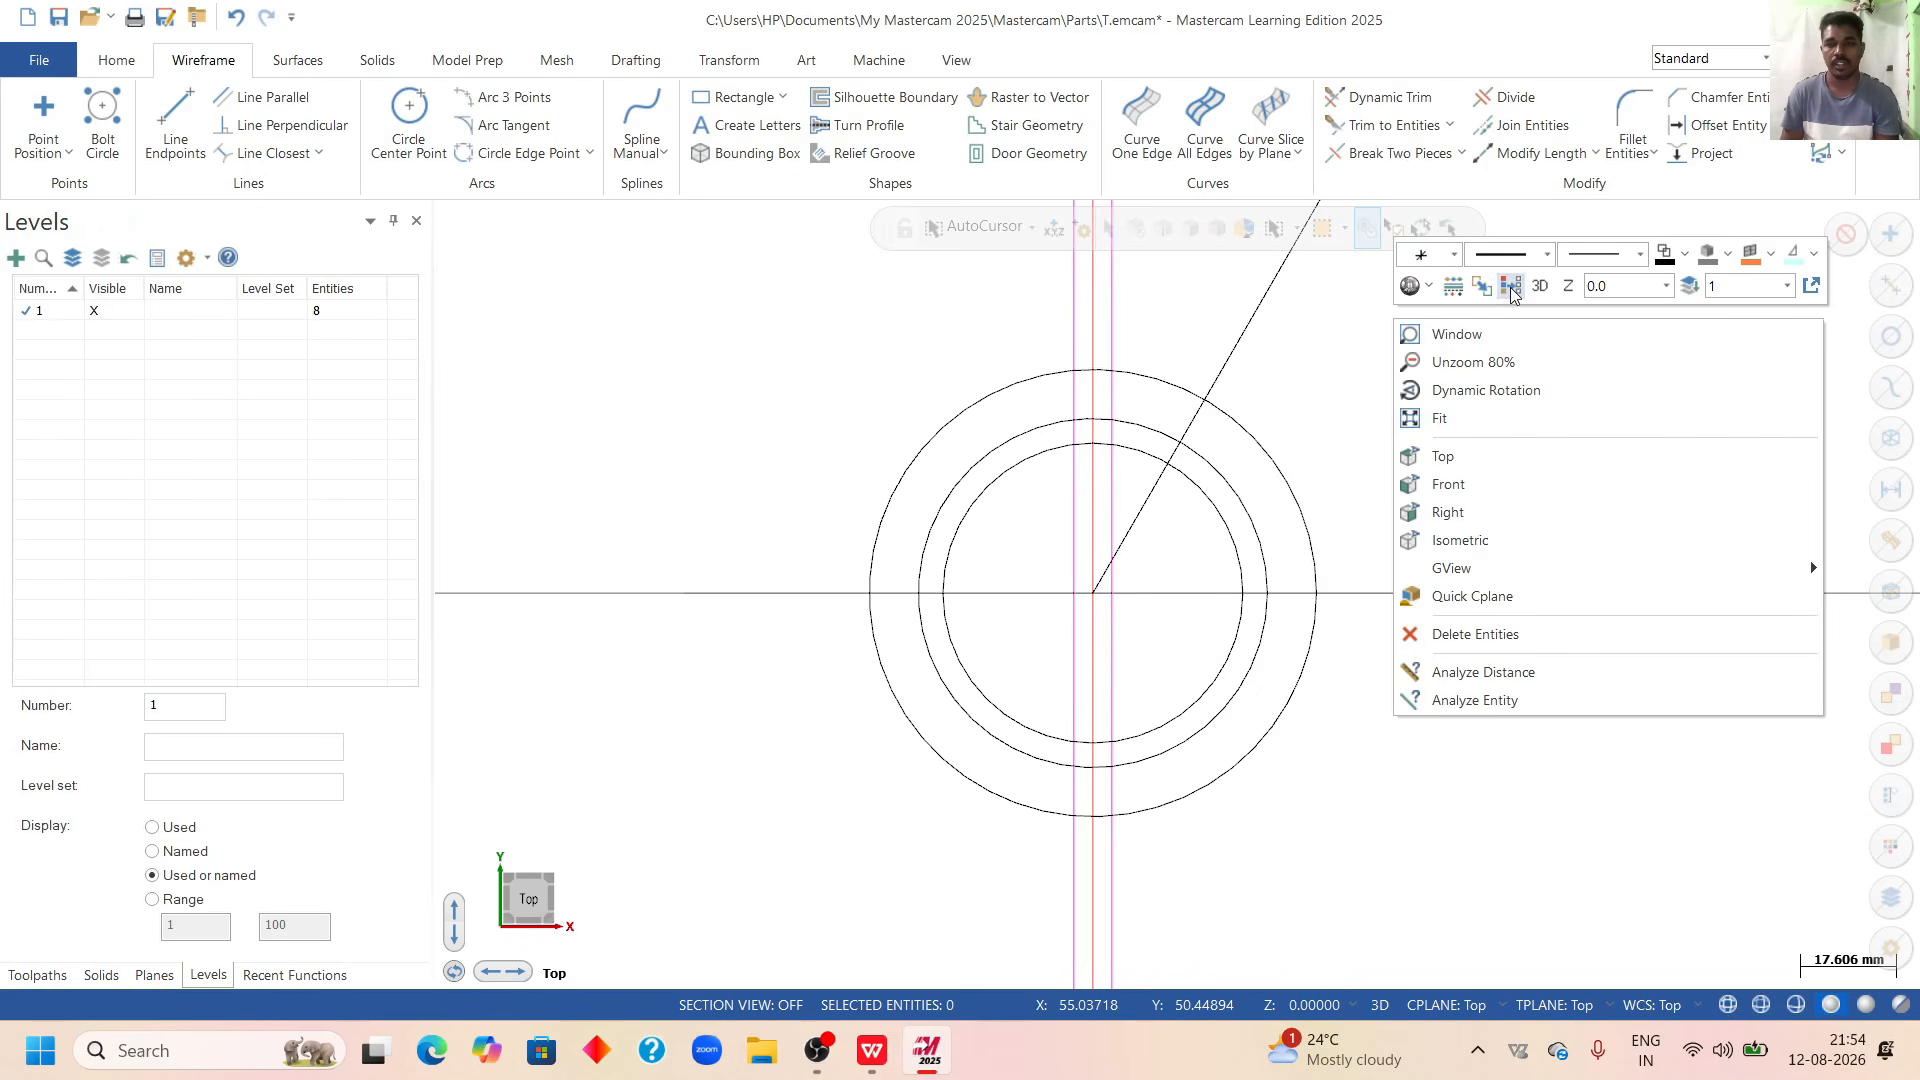
{"action": "left_click", "coordinate": [1510, 286]}
{"action": "right_click", "coordinate": [1418, 325]}
{"action": "left_click", "coordinate": [1445, 433]}
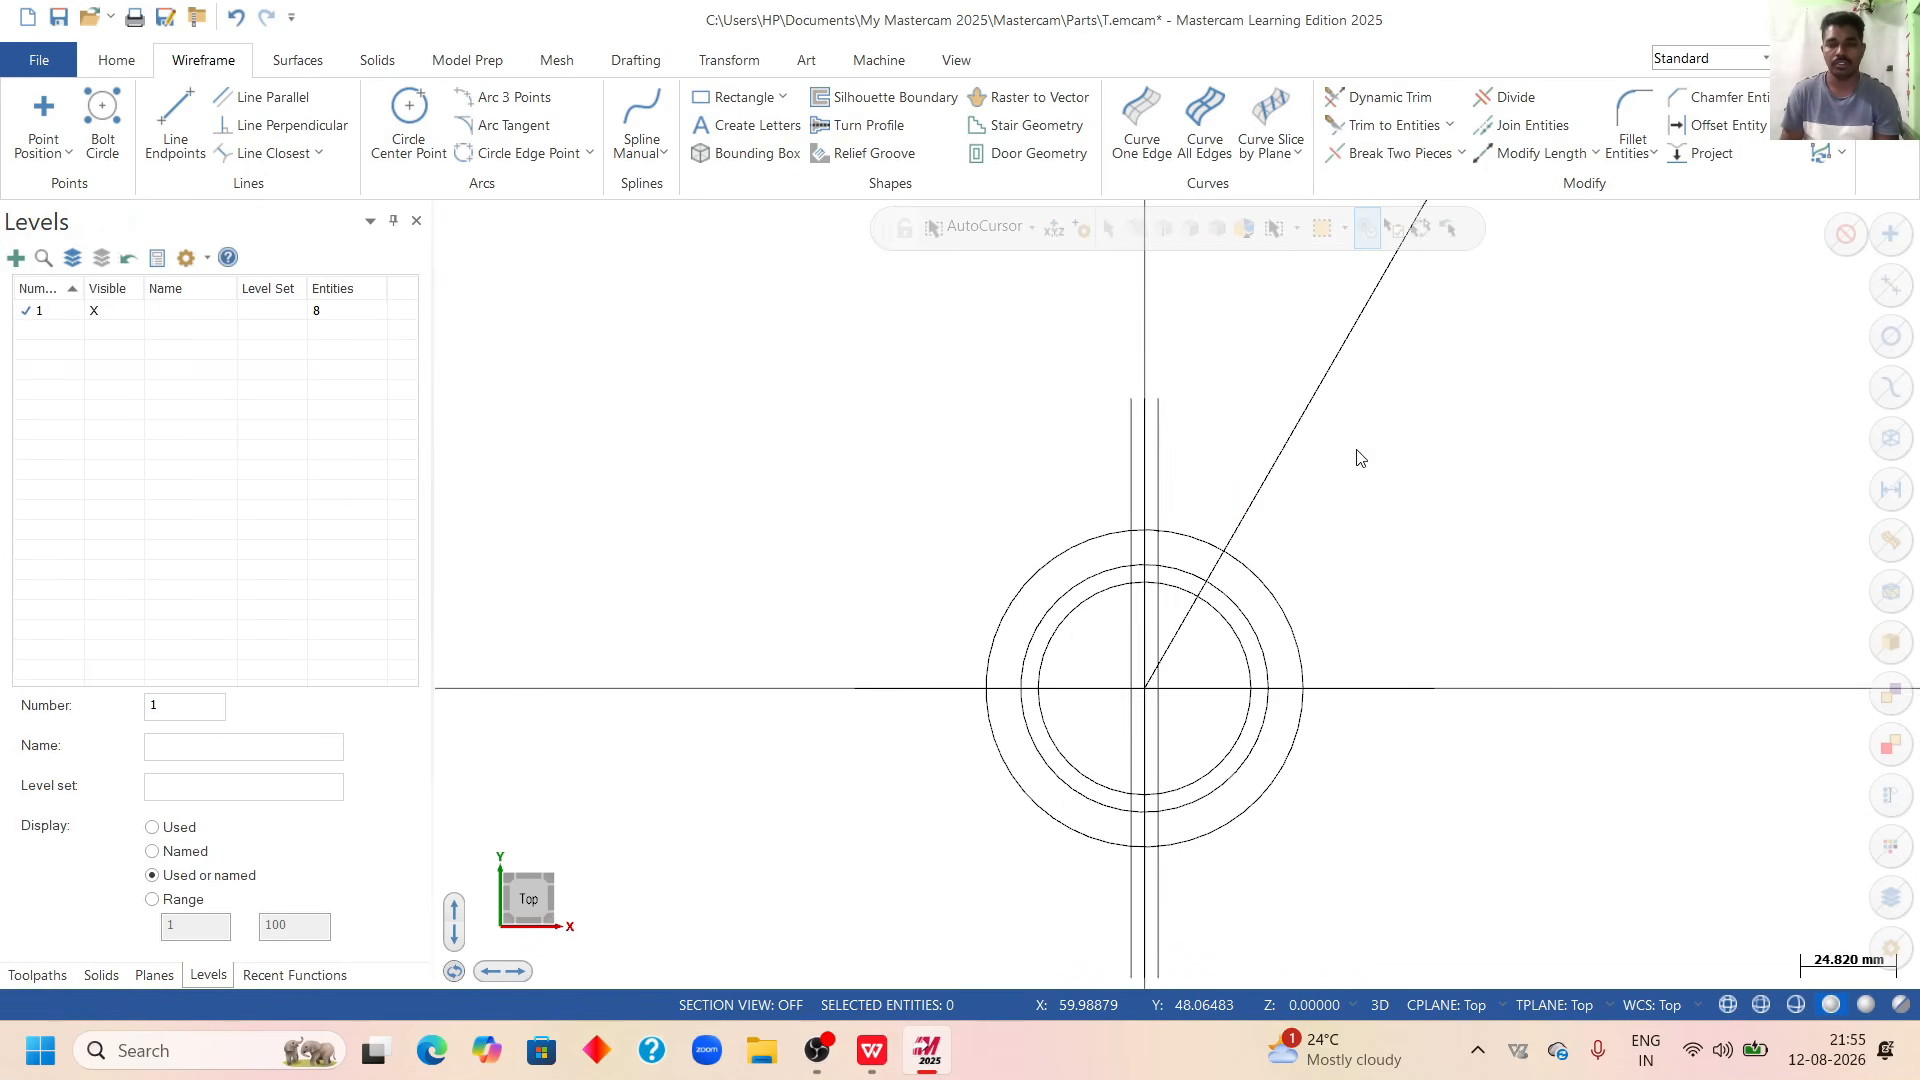
Trim both offset lines with Divide between the outer and middle circles and inside the inner circle, keeping the notch sides.
{"action": "scroll", "coordinate": [1157, 728], "scroll_direction": "up", "scroll_amount": 5}
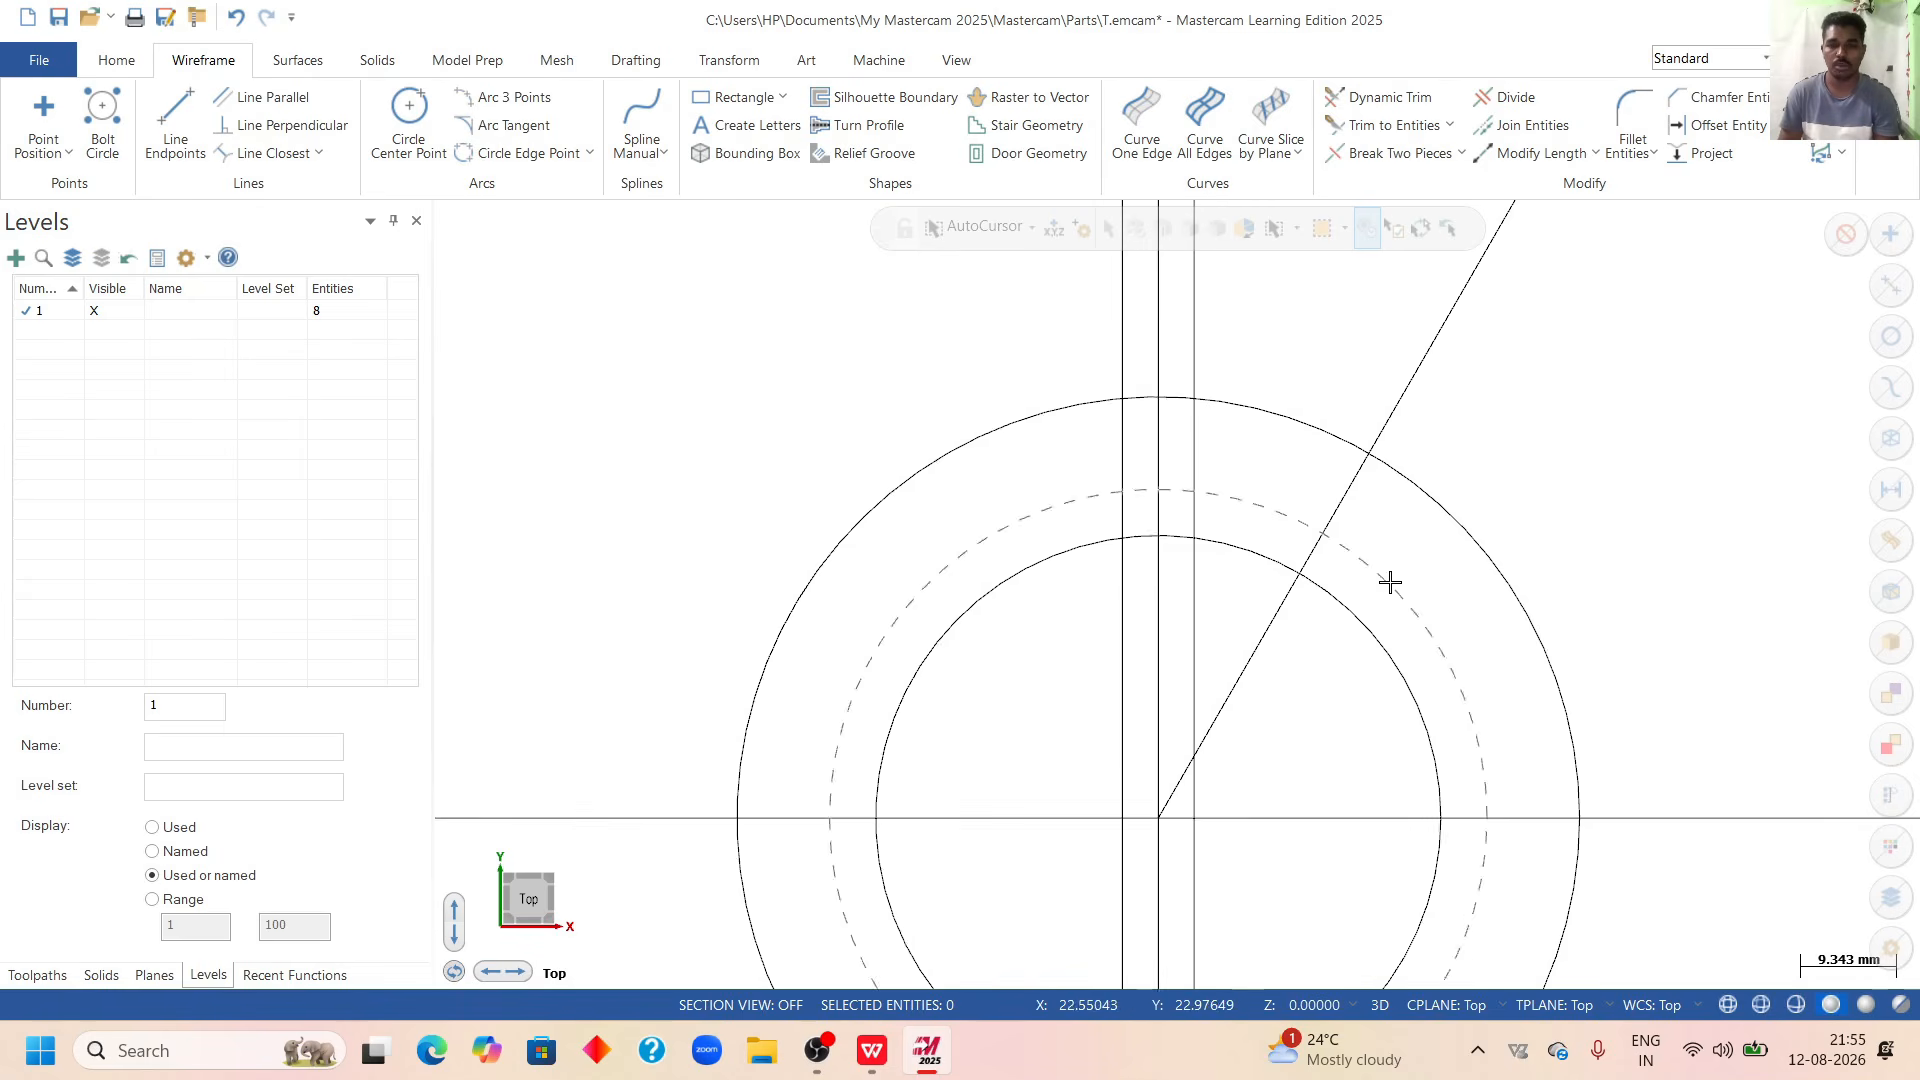
{"action": "scroll", "coordinate": [793, 599], "scroll_direction": "down", "scroll_amount": 2}
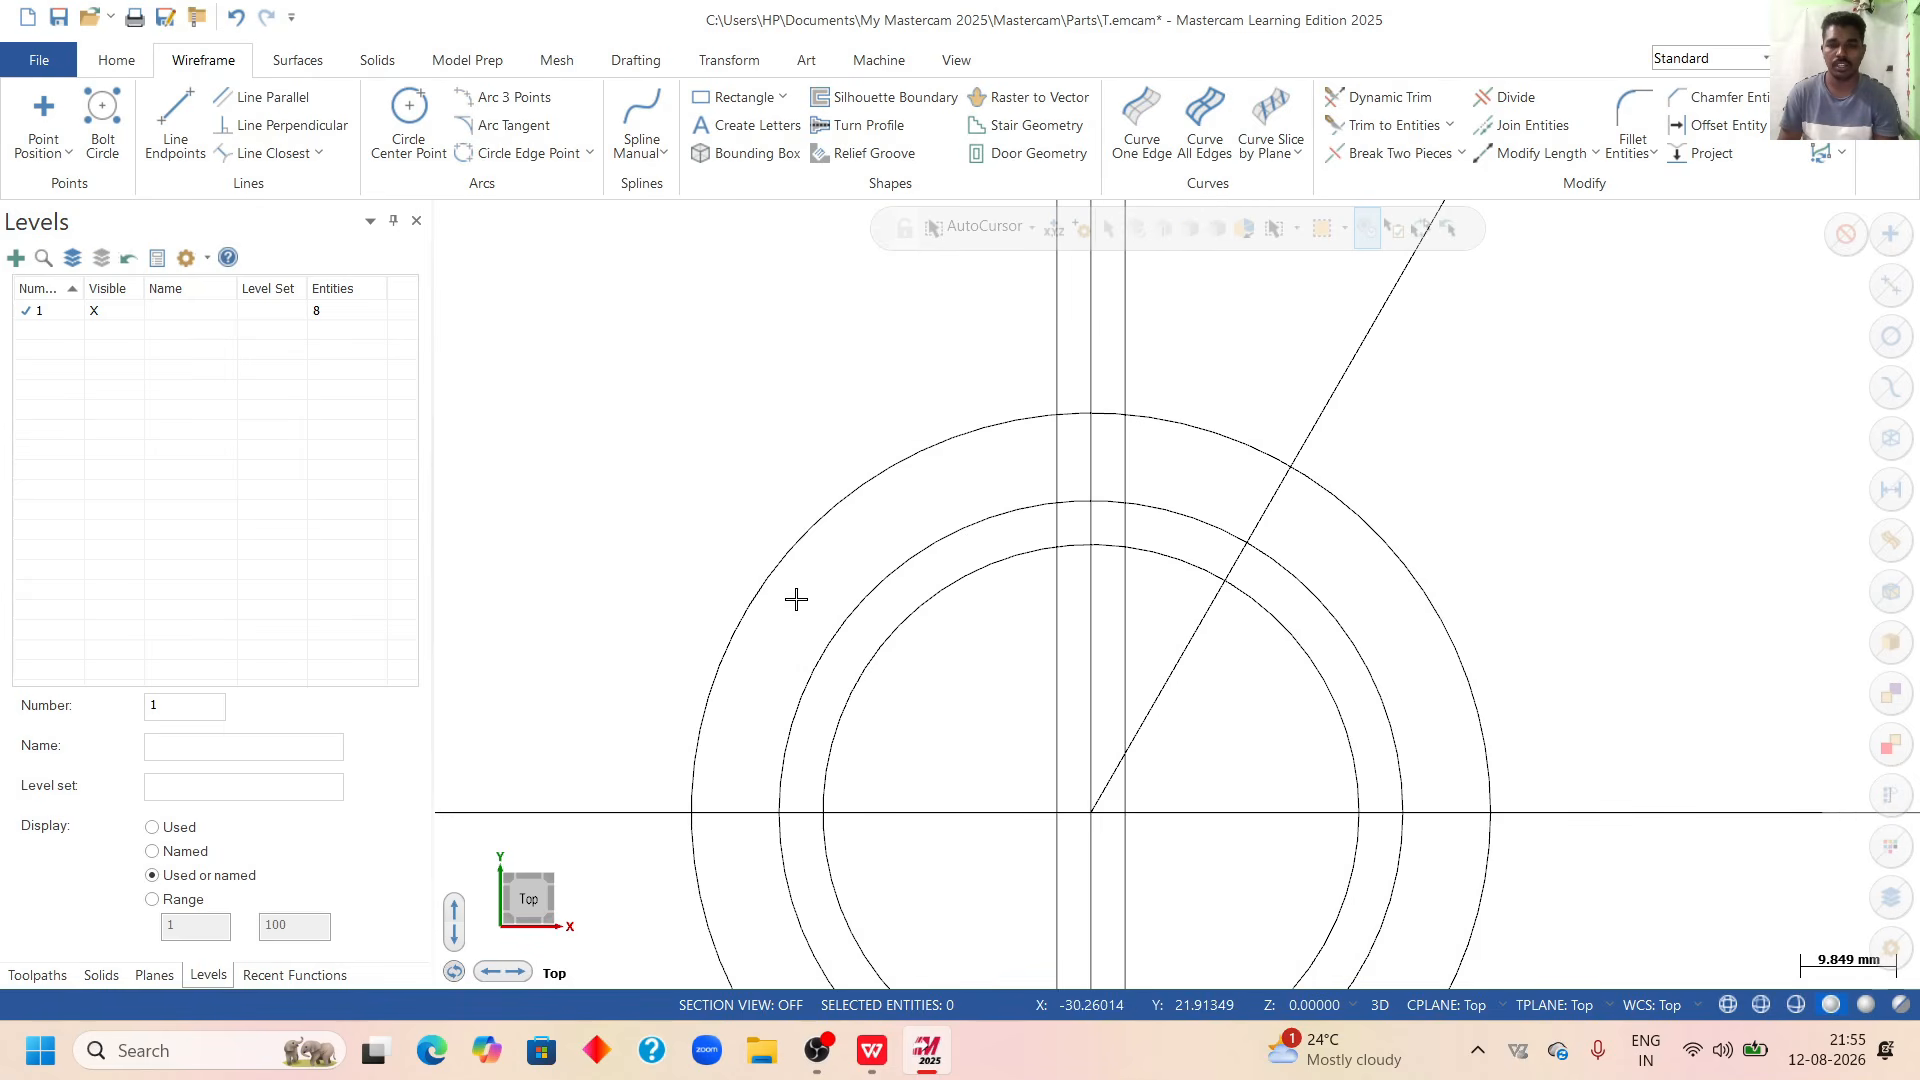
{"action": "left_click", "coordinate": [1516, 100]}
{"action": "scroll", "coordinate": [985, 583], "scroll_direction": "up", "scroll_amount": 1}
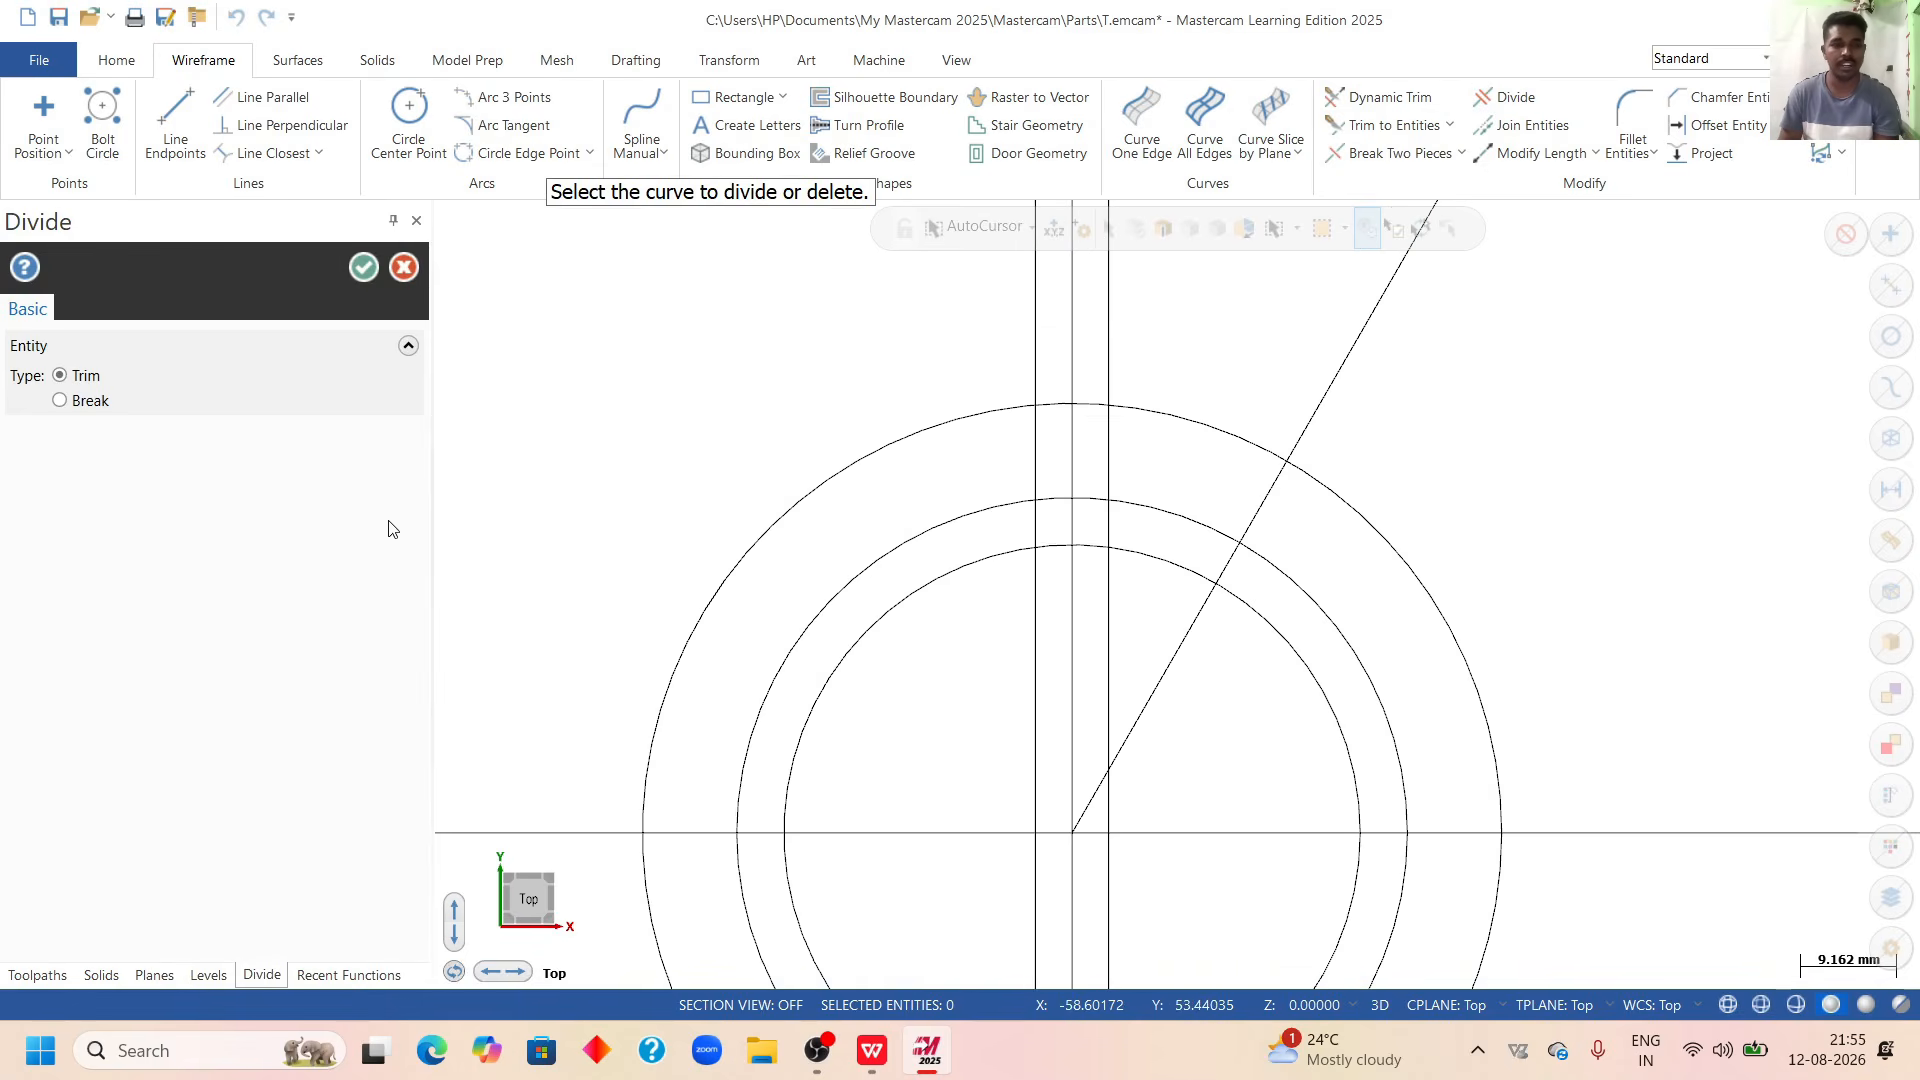
{"action": "scroll", "coordinate": [1000, 664], "scroll_direction": "up", "scroll_amount": 2}
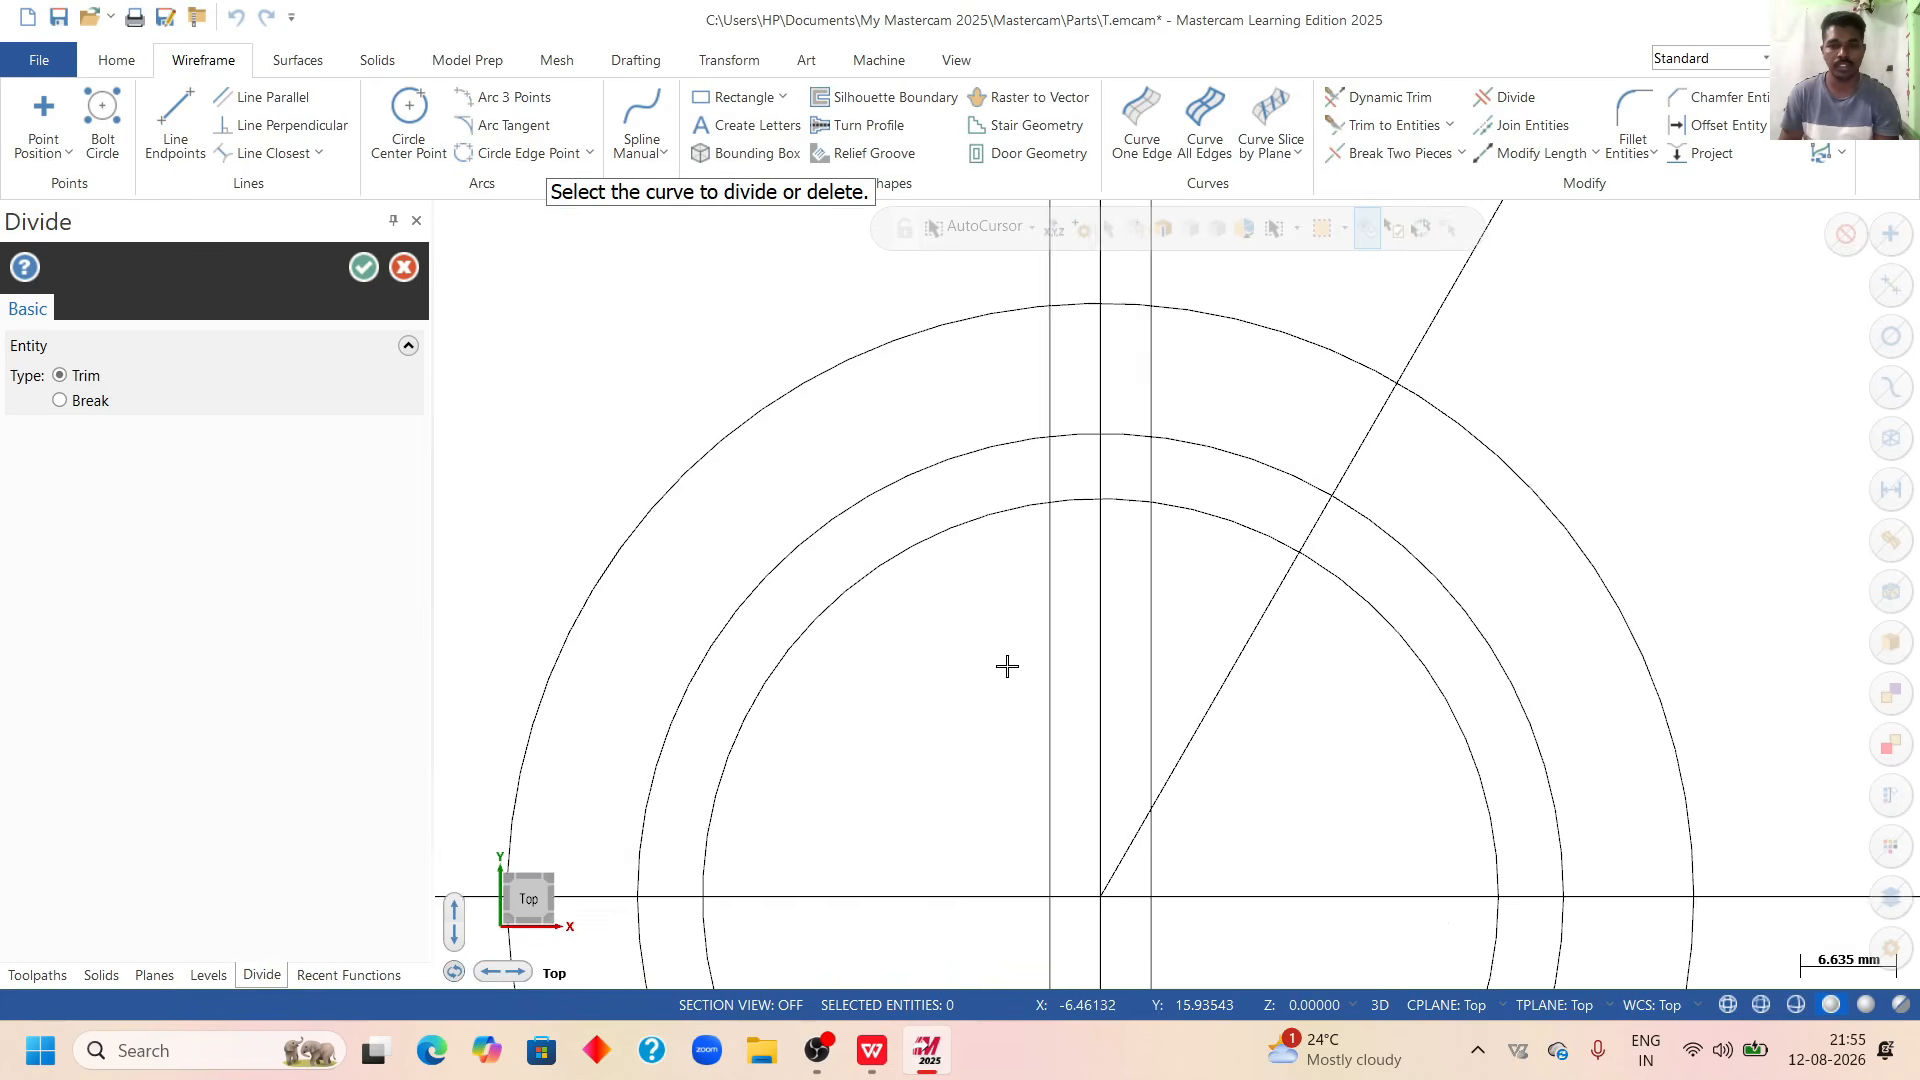
{"action": "left_click", "coordinate": [1053, 379]}
{"action": "left_click", "coordinate": [1159, 365]}
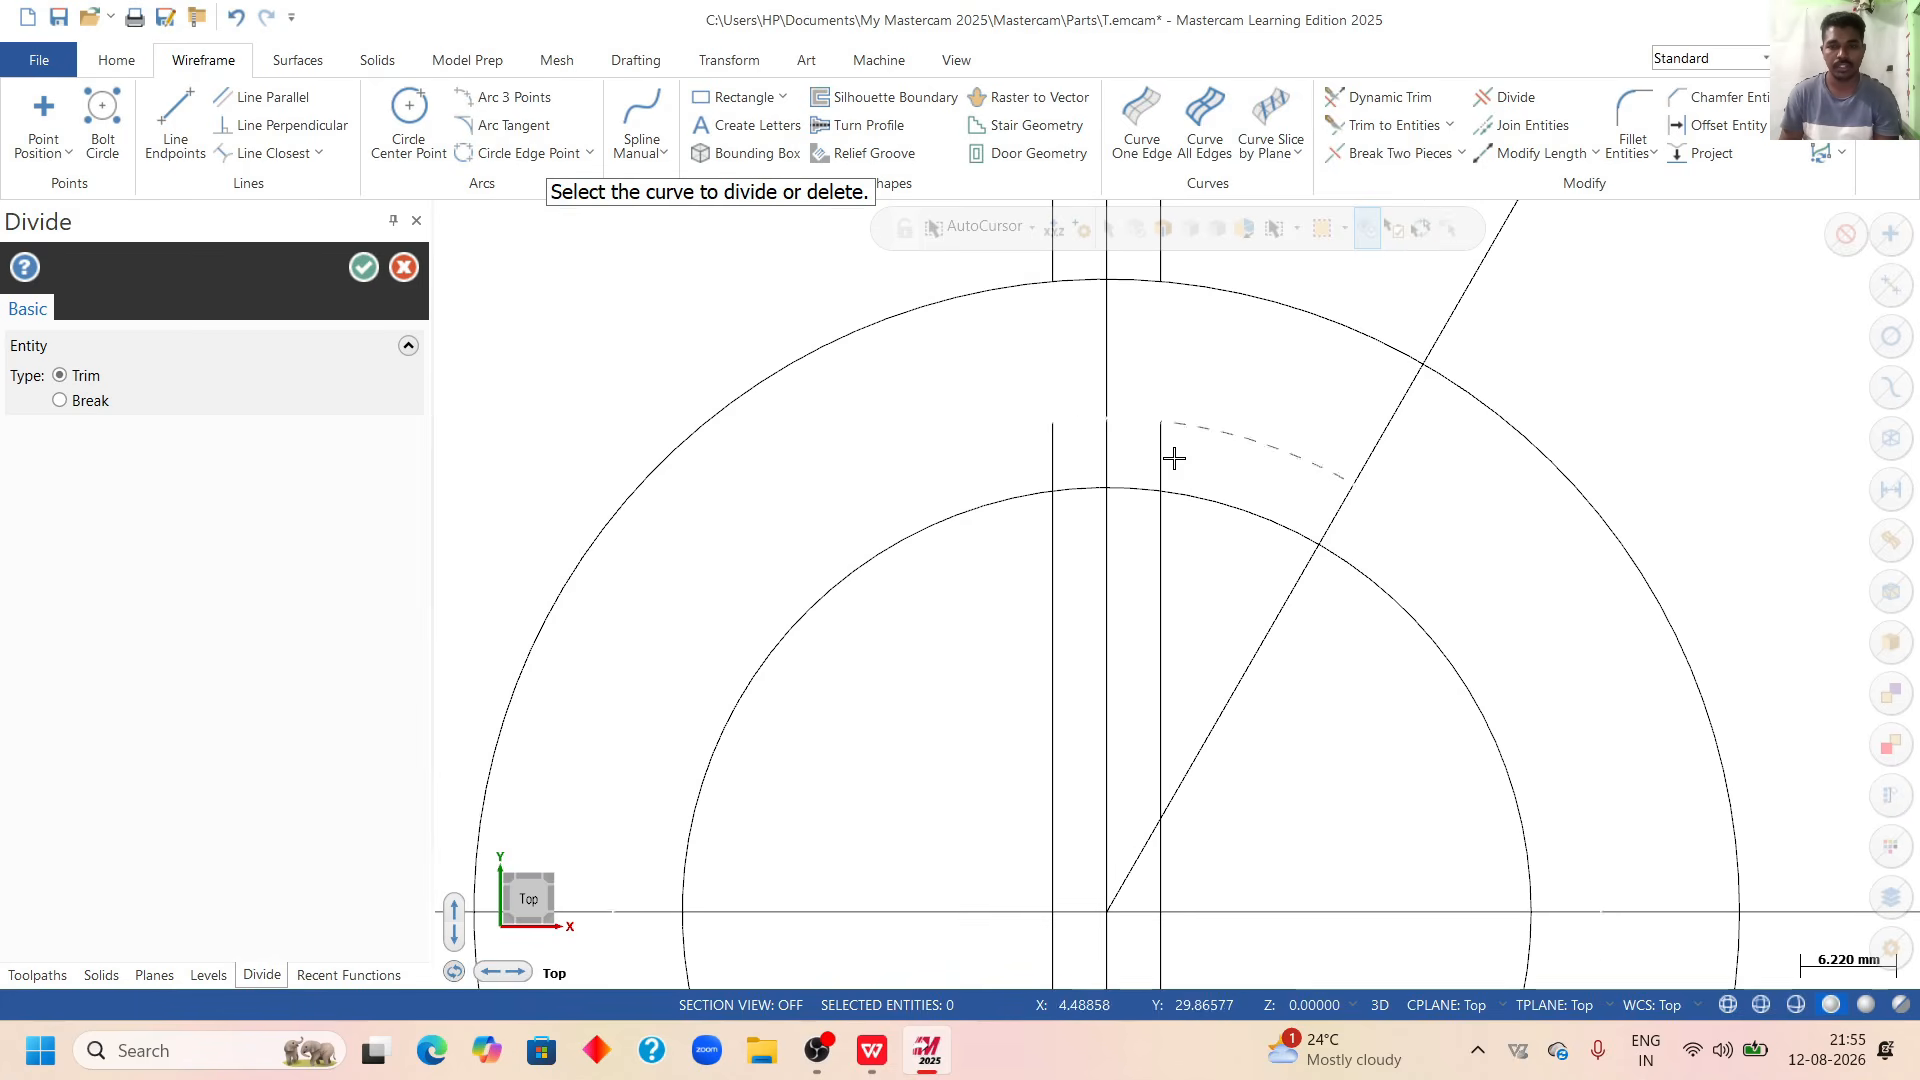
{"action": "scroll", "coordinate": [1160, 540], "scroll_direction": "up", "scroll_amount": 2}
{"action": "left_click", "coordinate": [1172, 545]}
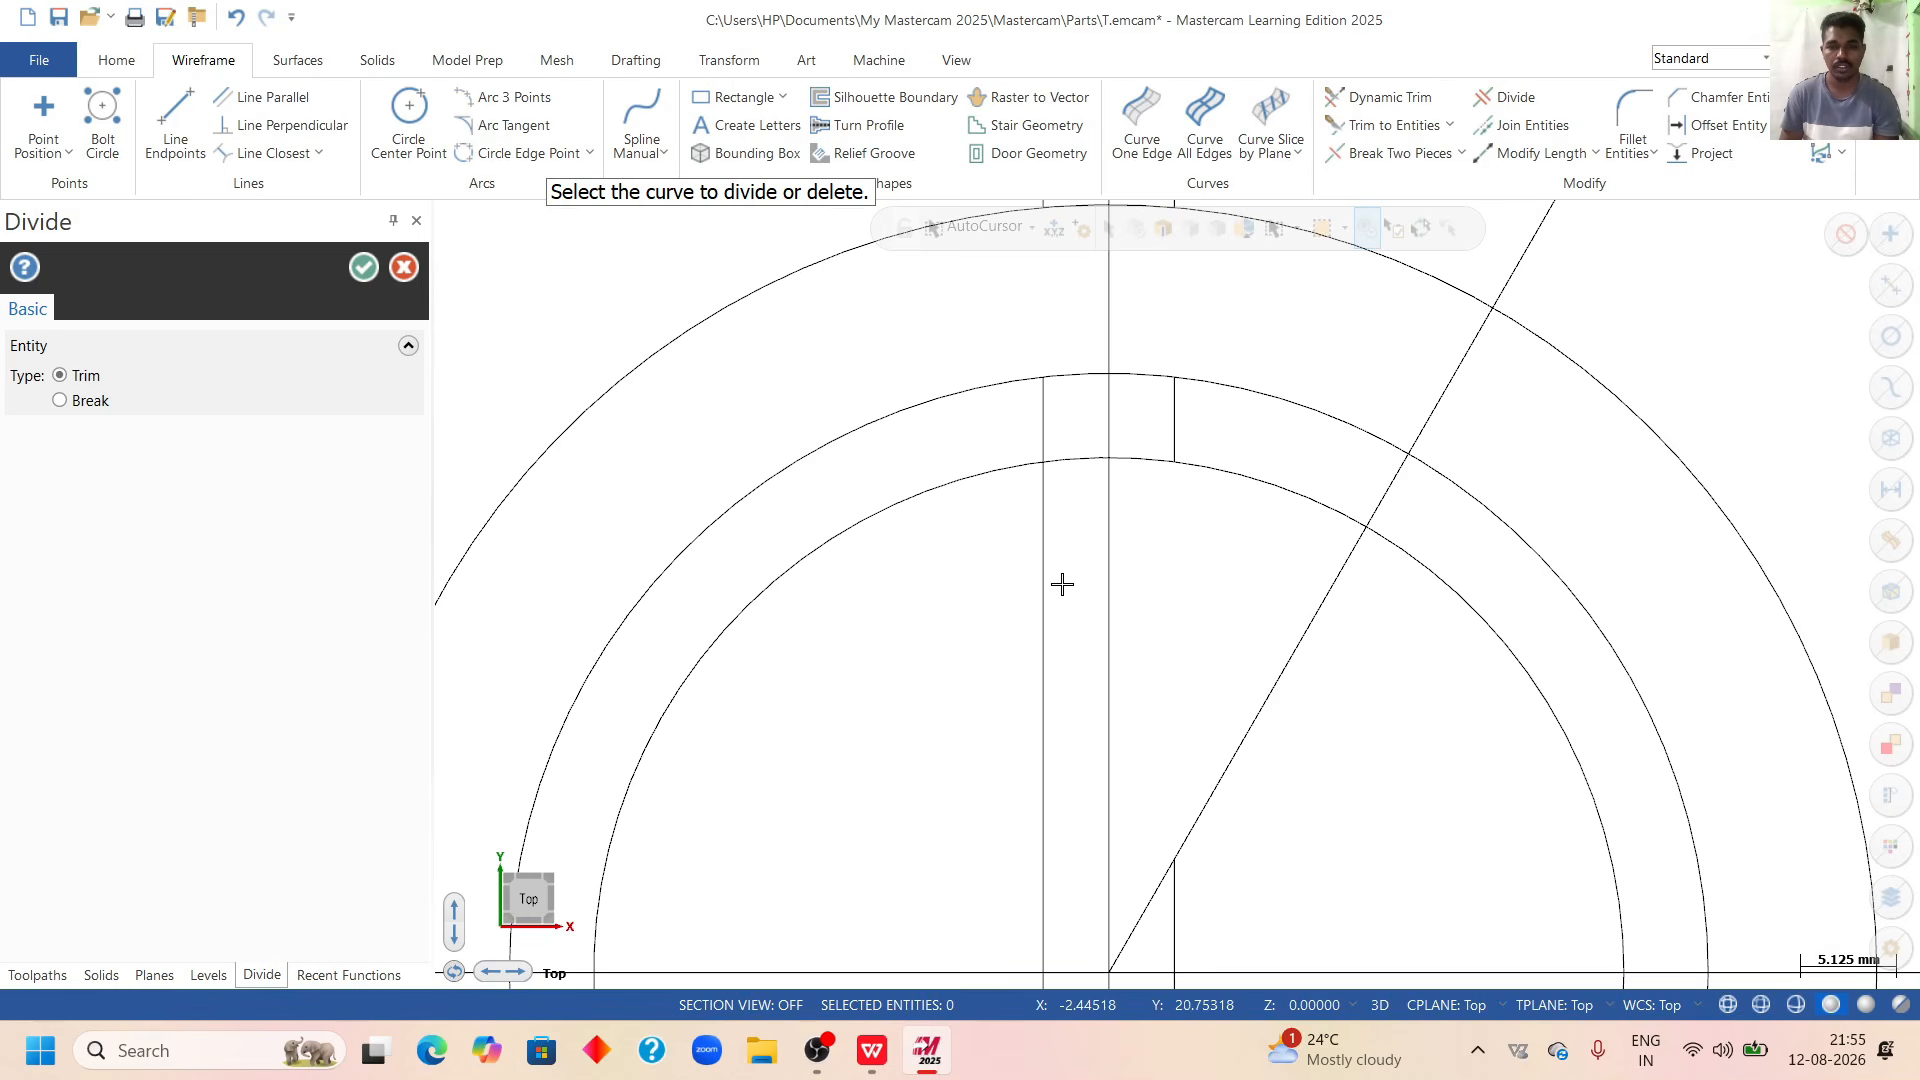
{"action": "left_click", "coordinate": [1044, 554]}
{"action": "scroll", "coordinate": [1074, 491], "scroll_direction": "up", "scroll_amount": 1}
{"action": "scroll", "coordinate": [1074, 491], "scroll_direction": "up", "scroll_amount": 1}
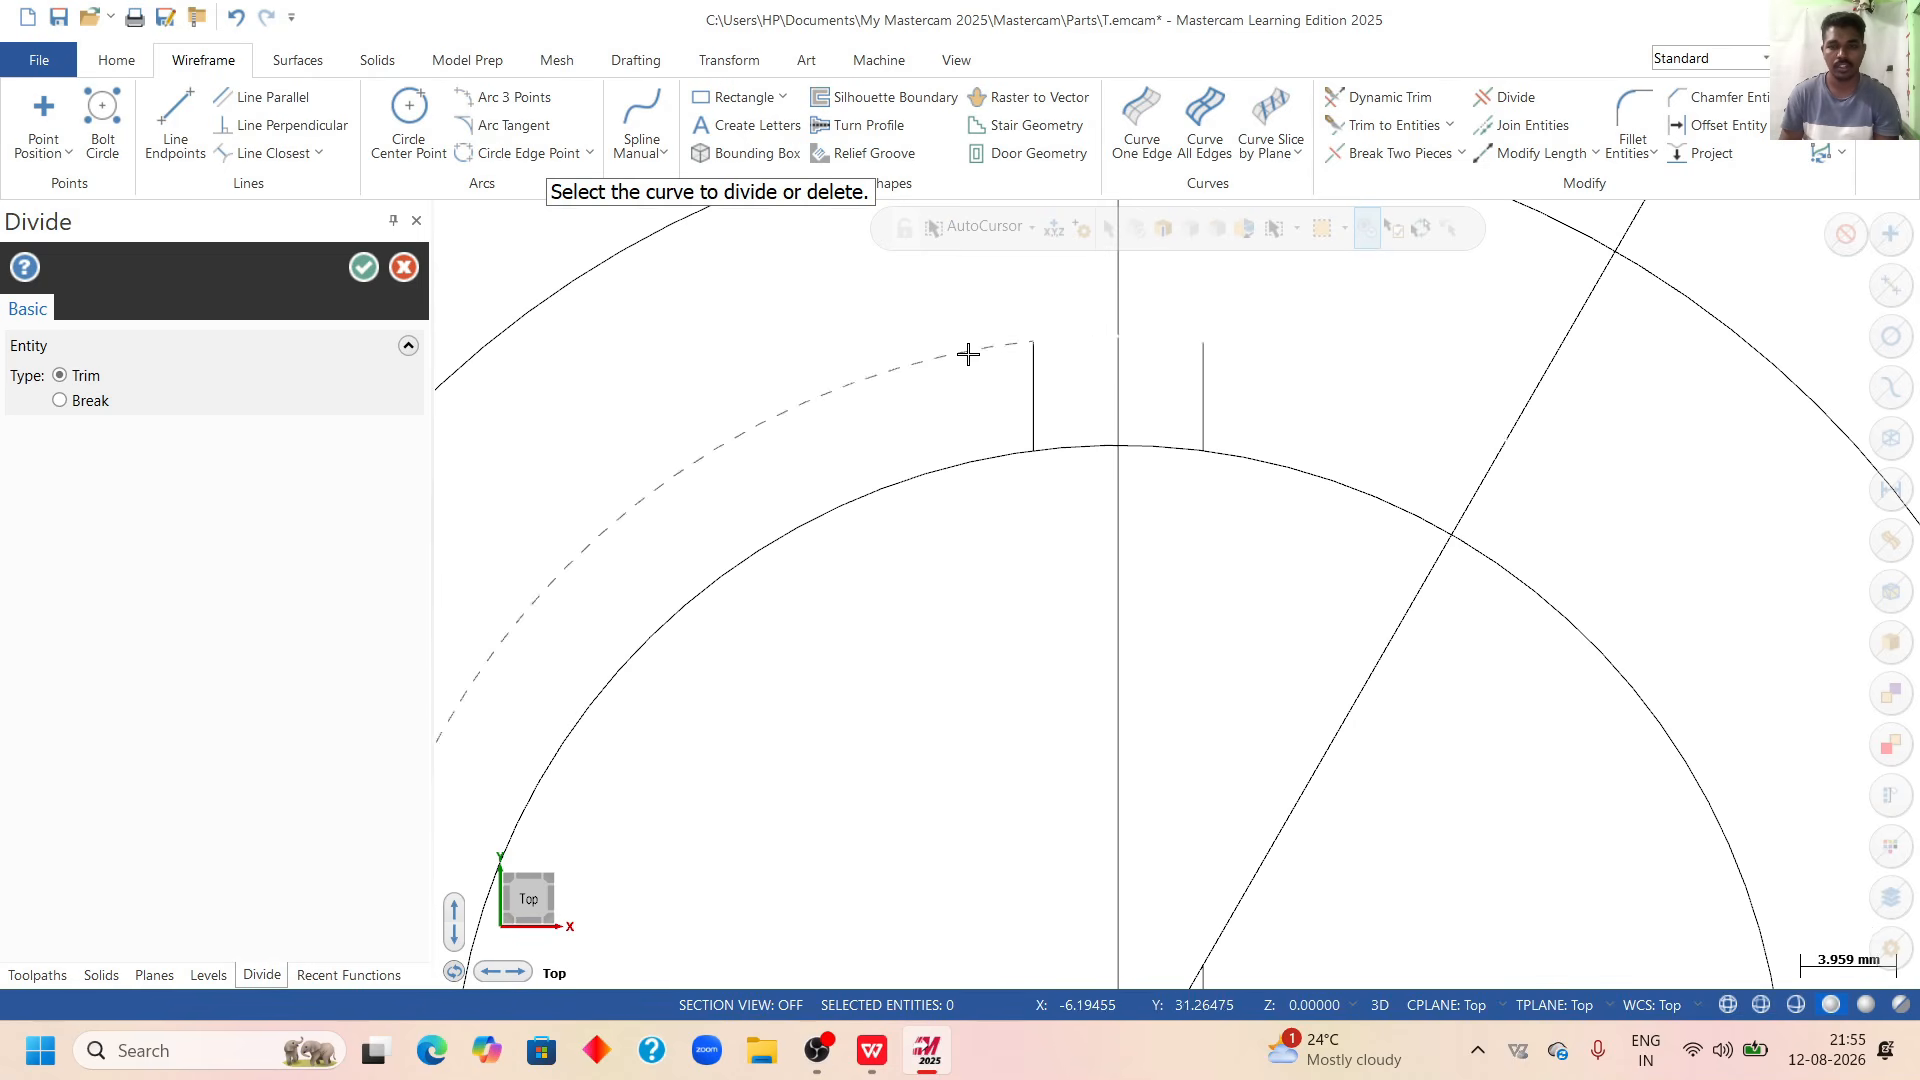
Trim the middle circle's arcs on both sides of the notch and the inner circle's arcs across the notch opening.
{"action": "left_click", "coordinate": [988, 362]}
{"action": "left_click", "coordinate": [1313, 350]}
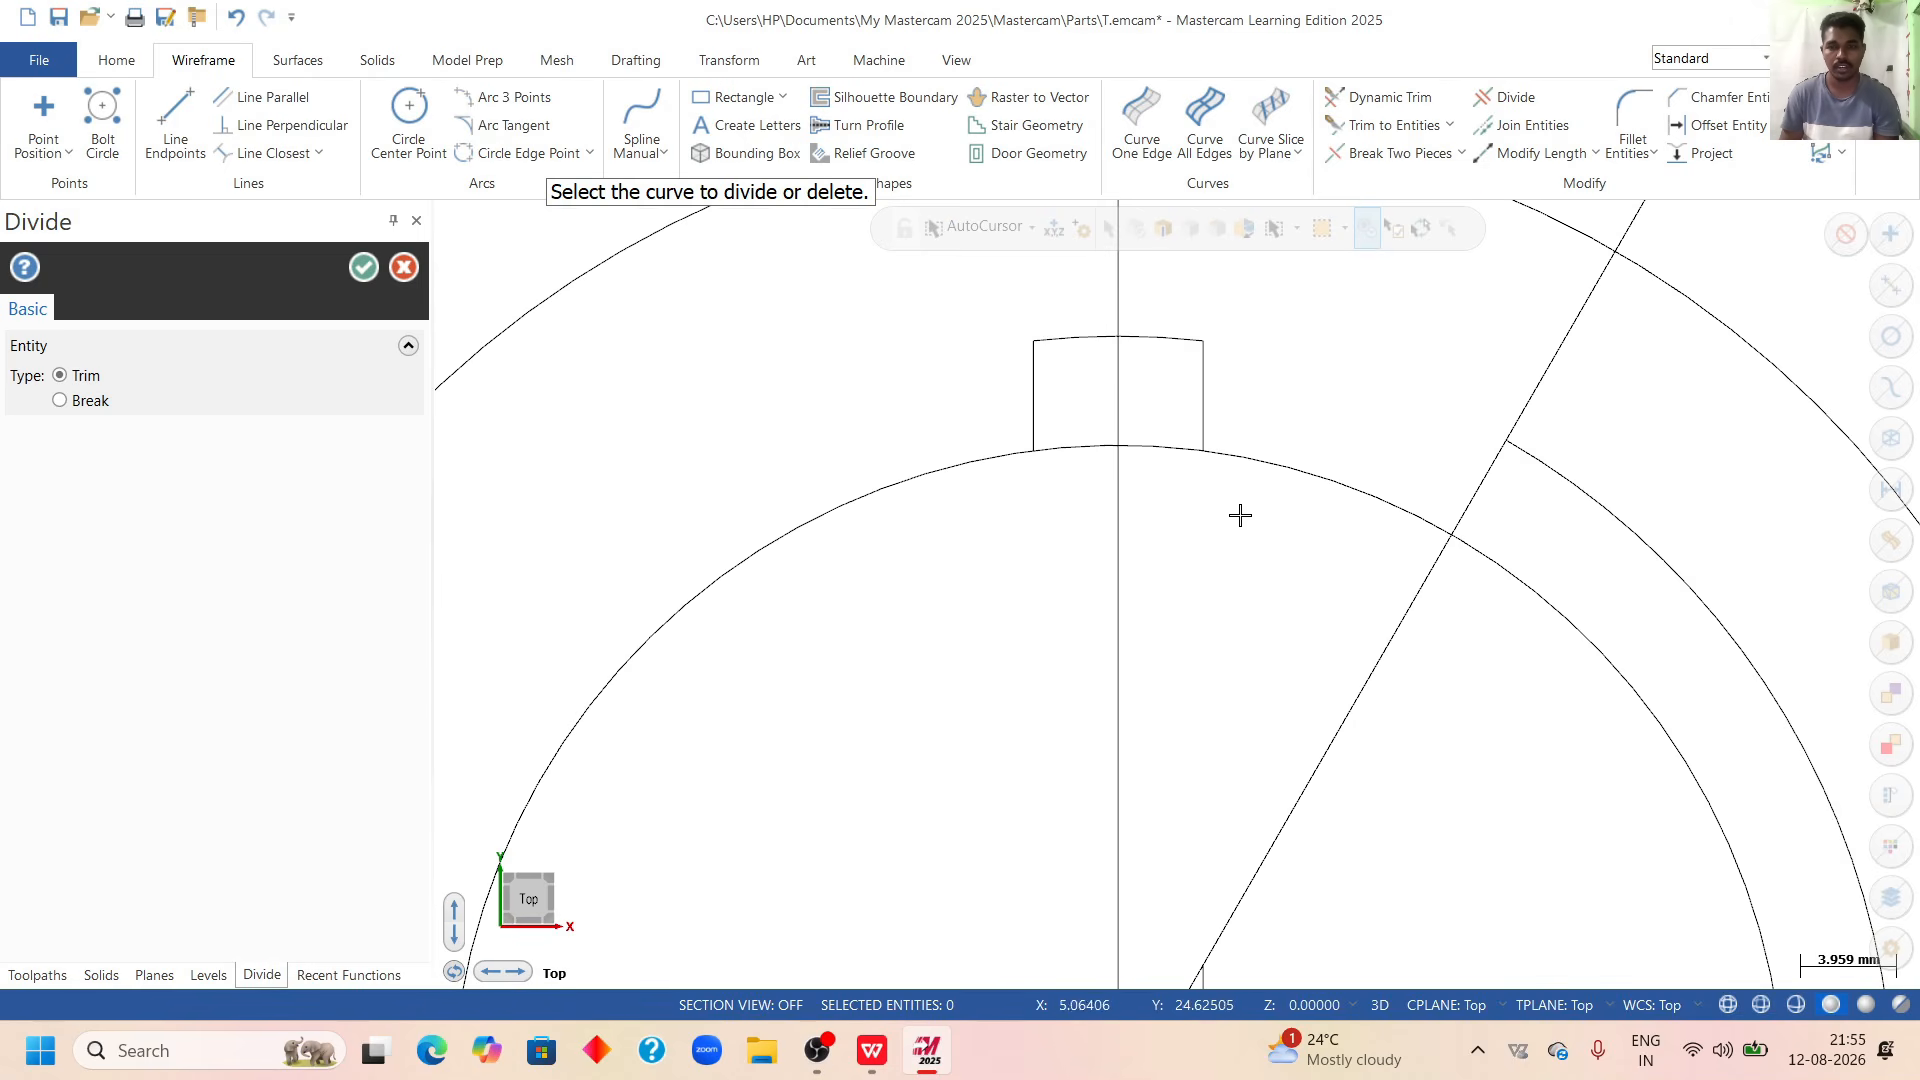
{"action": "left_click", "coordinate": [1170, 458]}
{"action": "left_click", "coordinate": [1085, 455]}
{"action": "left_click", "coordinate": [358, 271]}
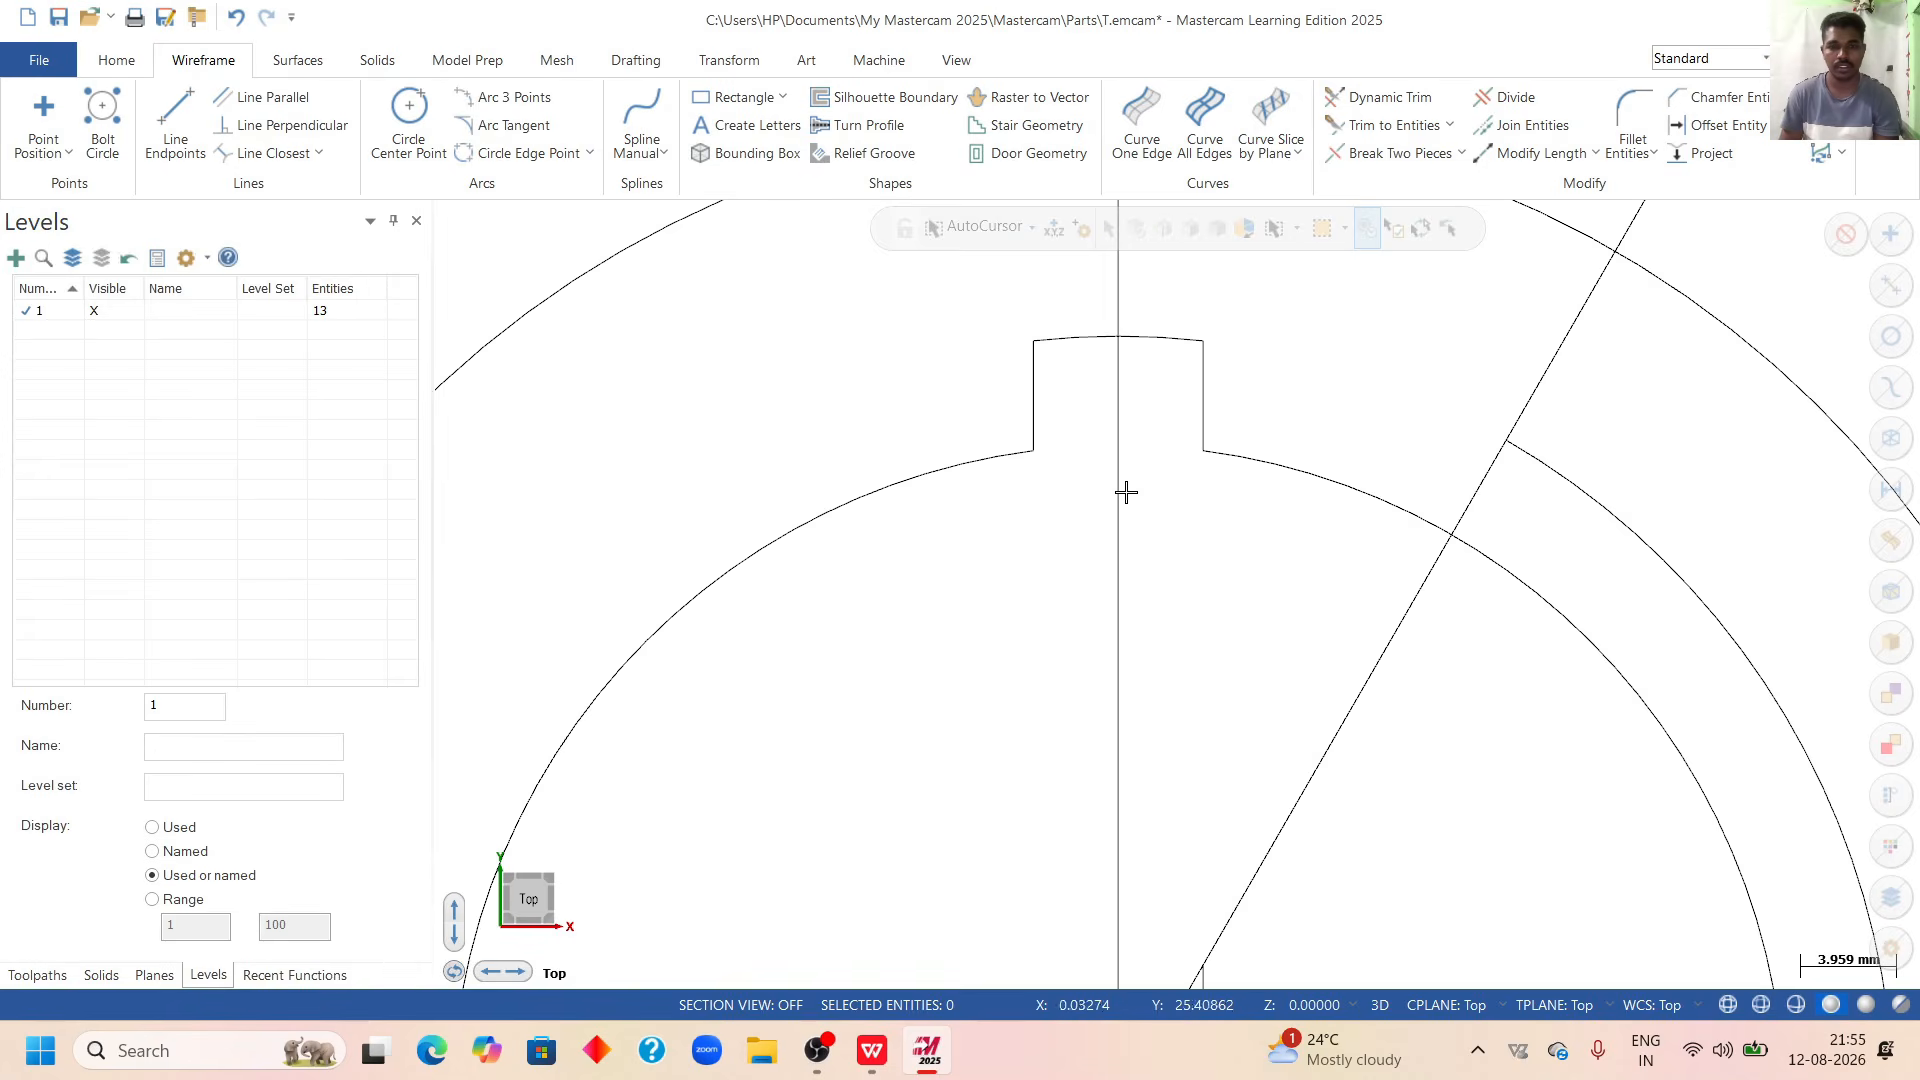
Delete the leftover arc of the middle circle.
{"action": "right_click", "coordinate": [1232, 350]}
{"action": "left_click", "coordinate": [1300, 455]}
{"action": "scroll", "coordinate": [1193, 423], "scroll_direction": "down", "scroll_amount": 2}
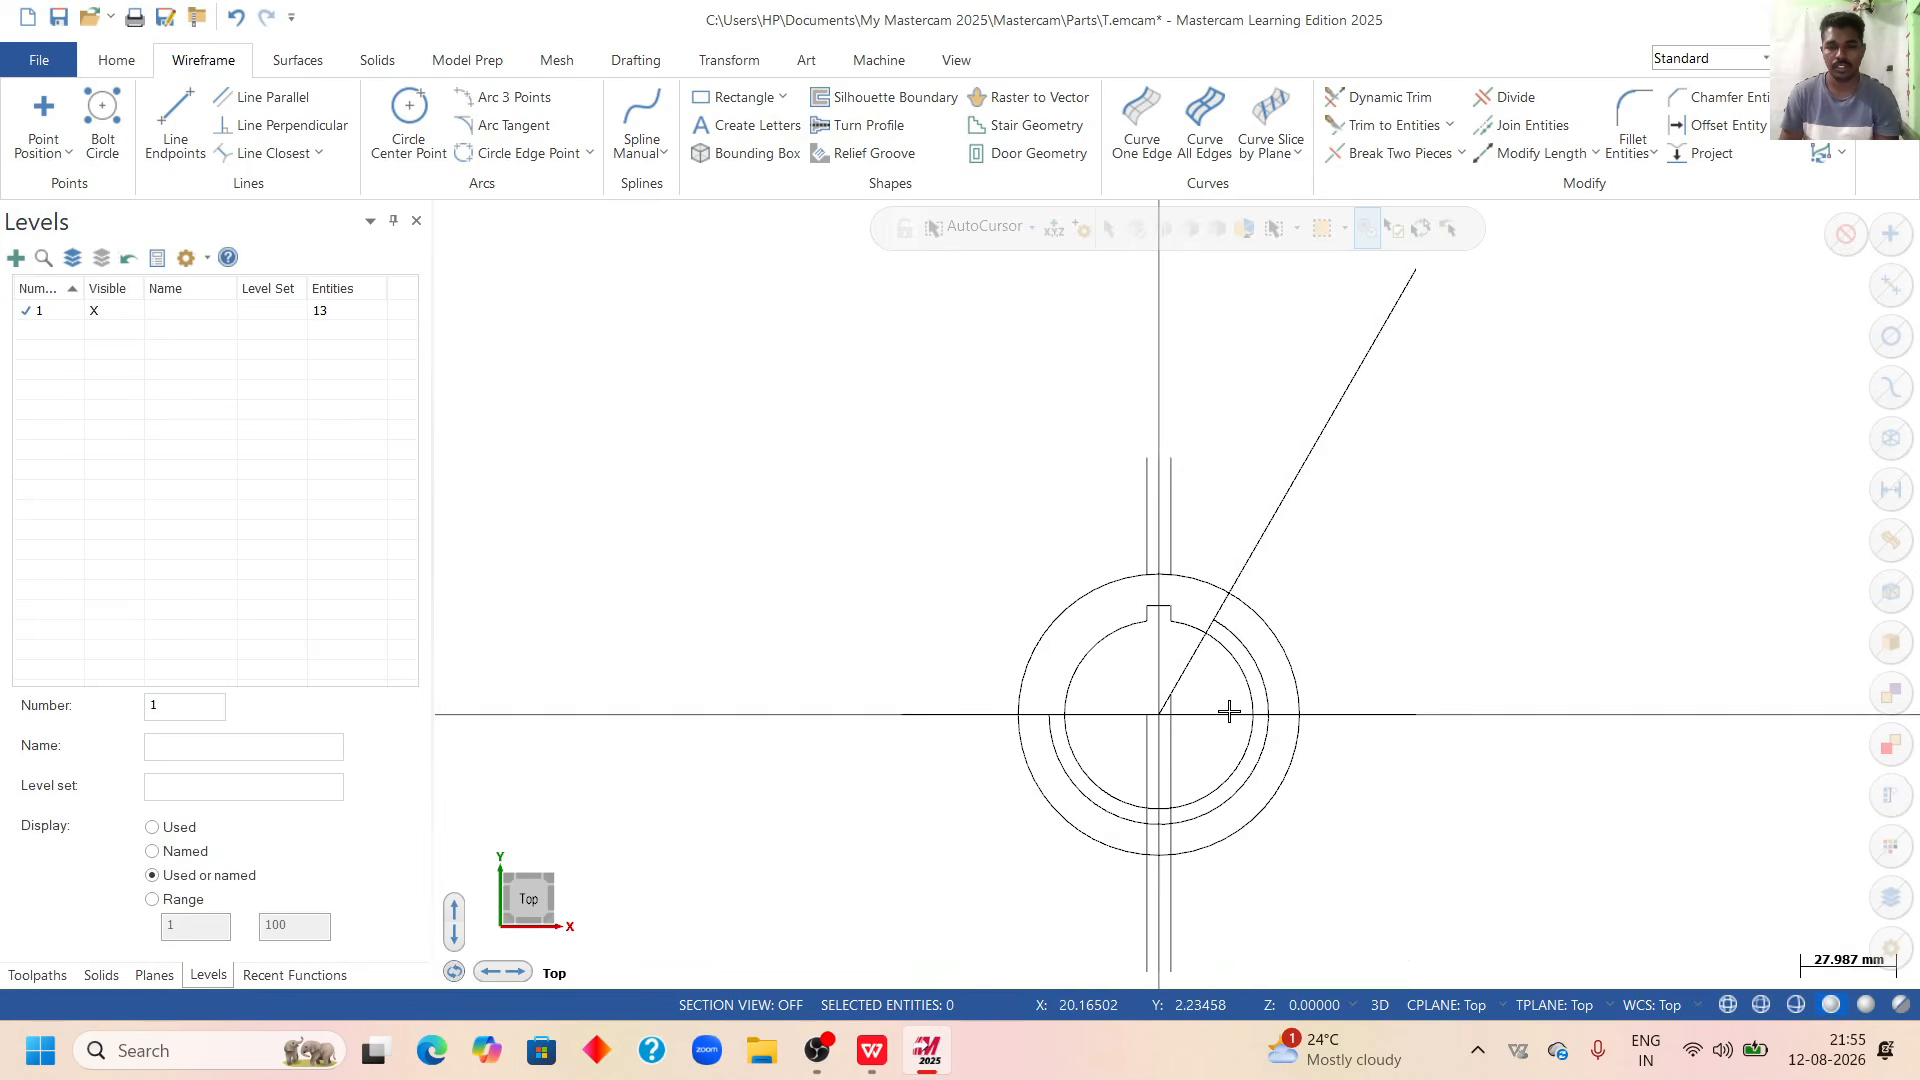
{"action": "left_click", "coordinate": [1269, 604]}
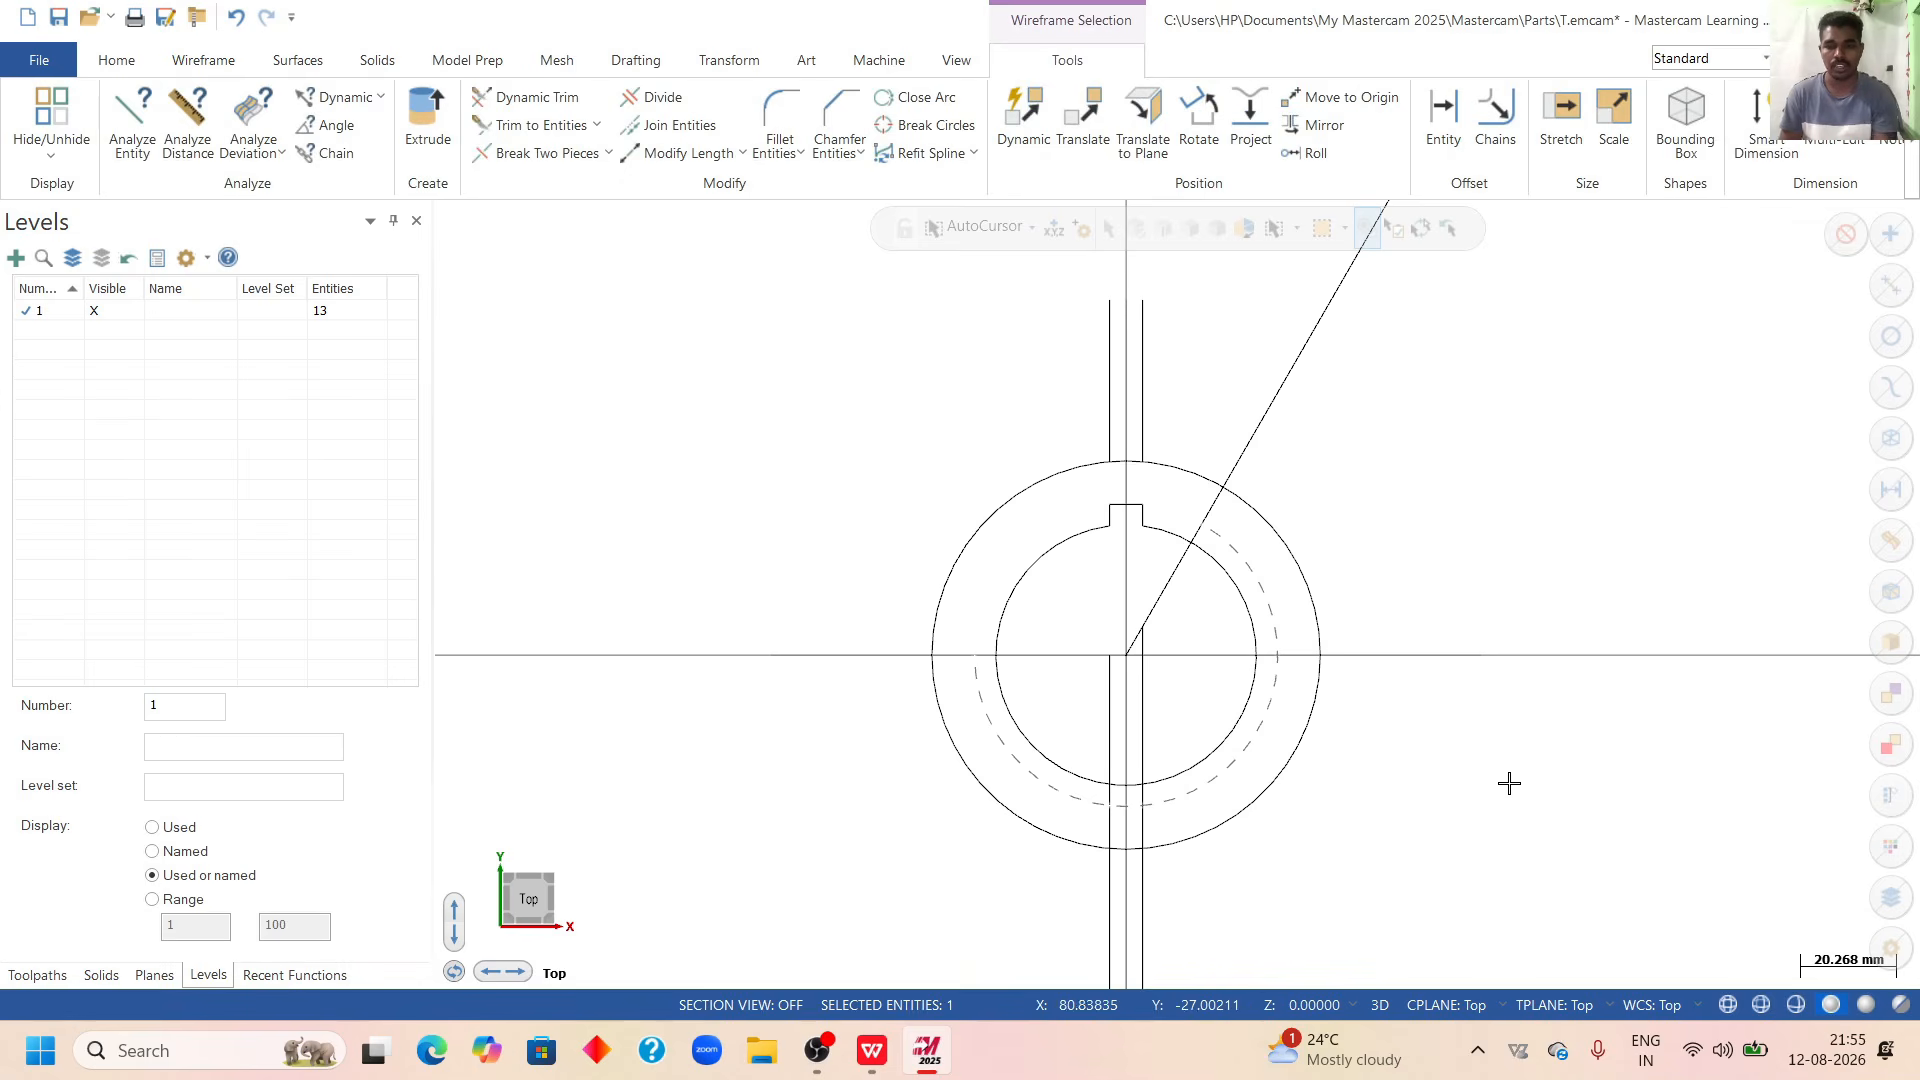
{"action": "key", "text": "Delete"}
Delete the four leftover offset line segments above and below the notch.
{"action": "left_click", "coordinate": [1145, 390]}
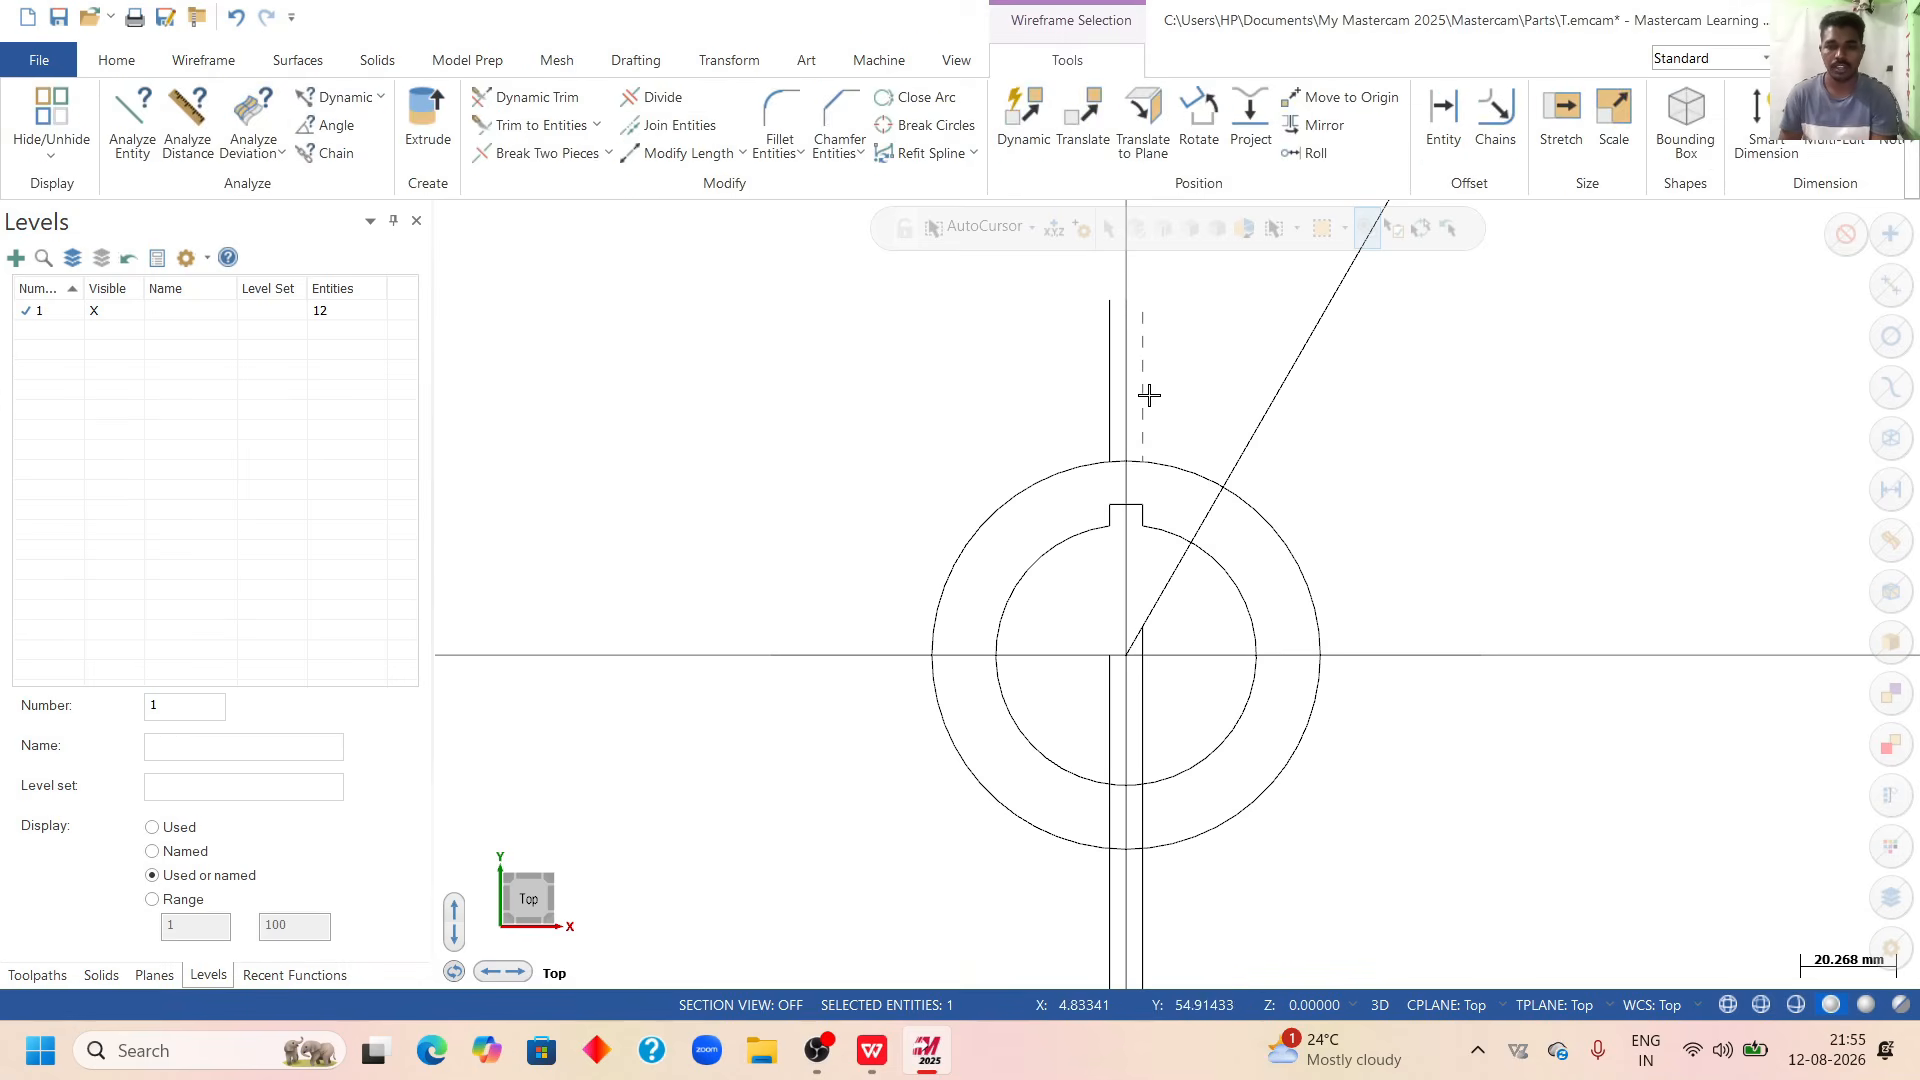
{"action": "left_click", "coordinate": [1109, 416]}
{"action": "left_click", "coordinate": [1141, 819]}
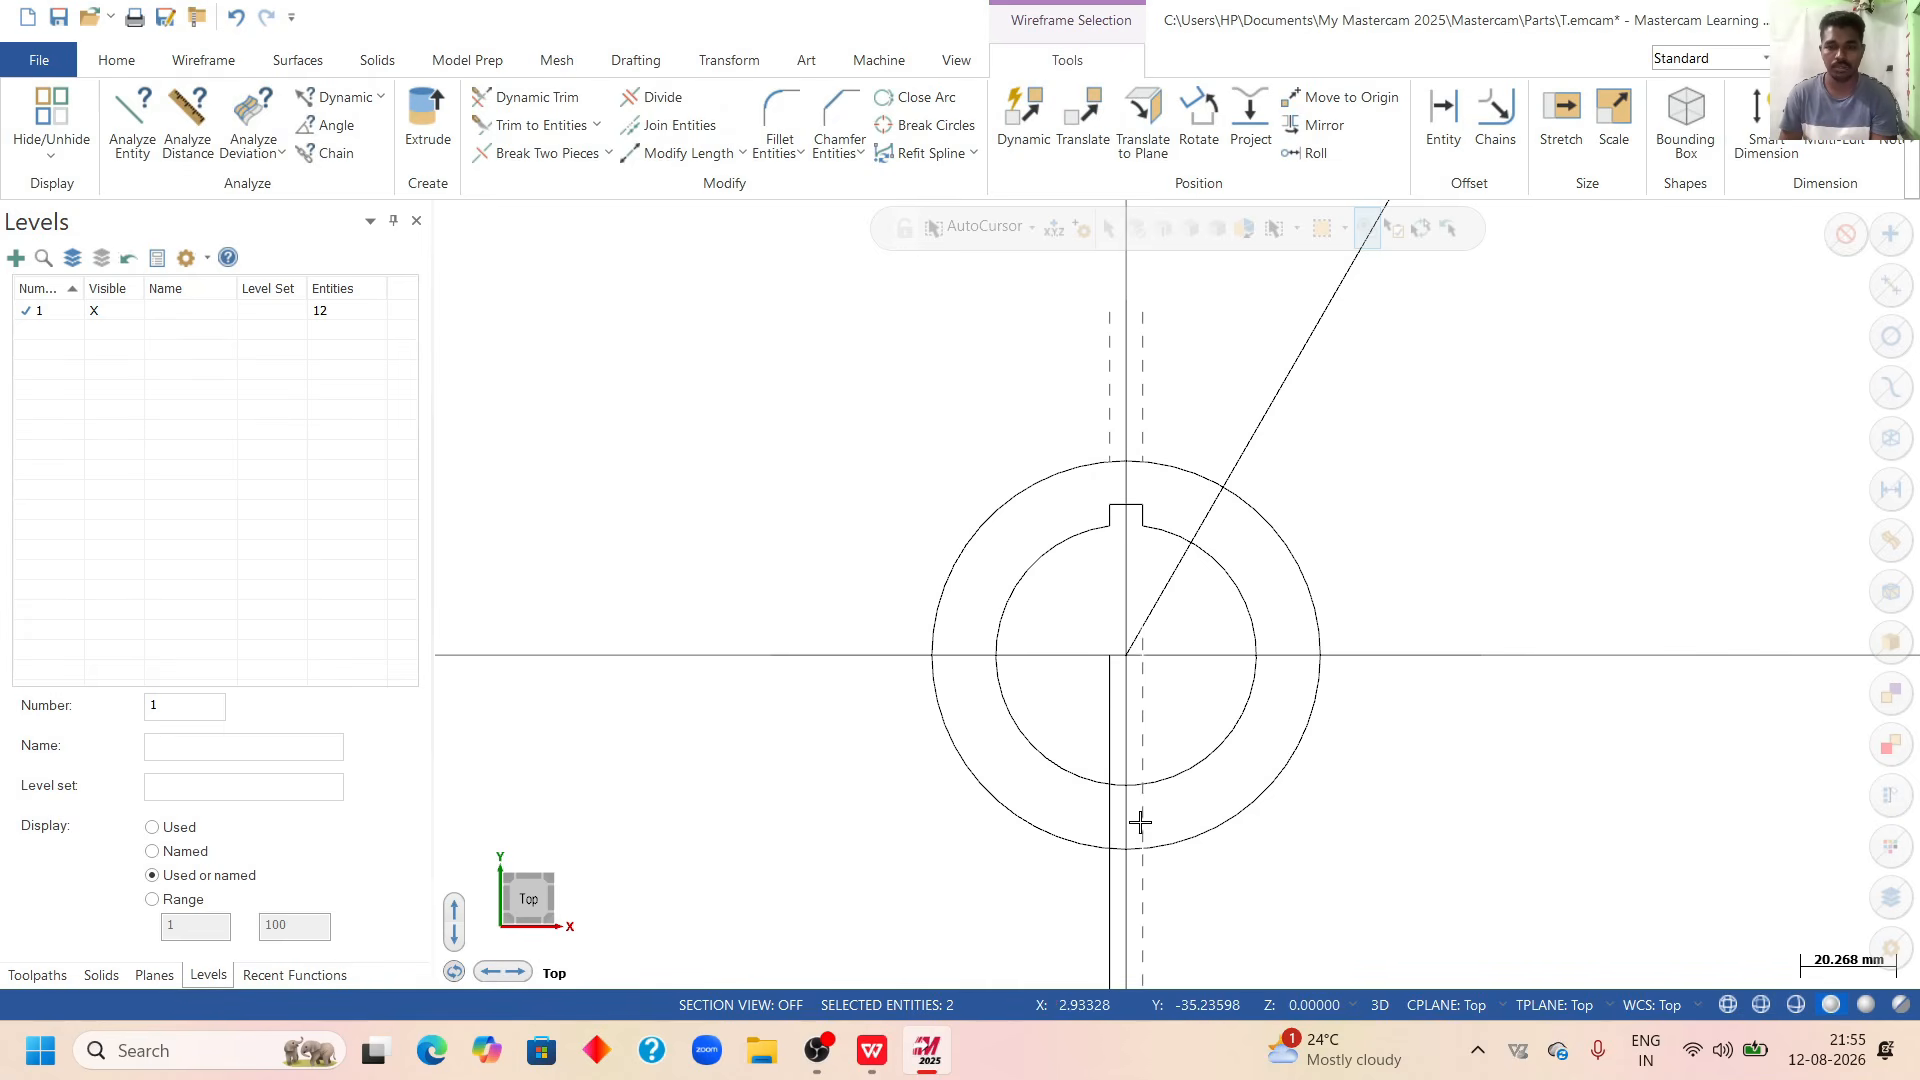
{"action": "left_click", "coordinate": [1108, 912]}
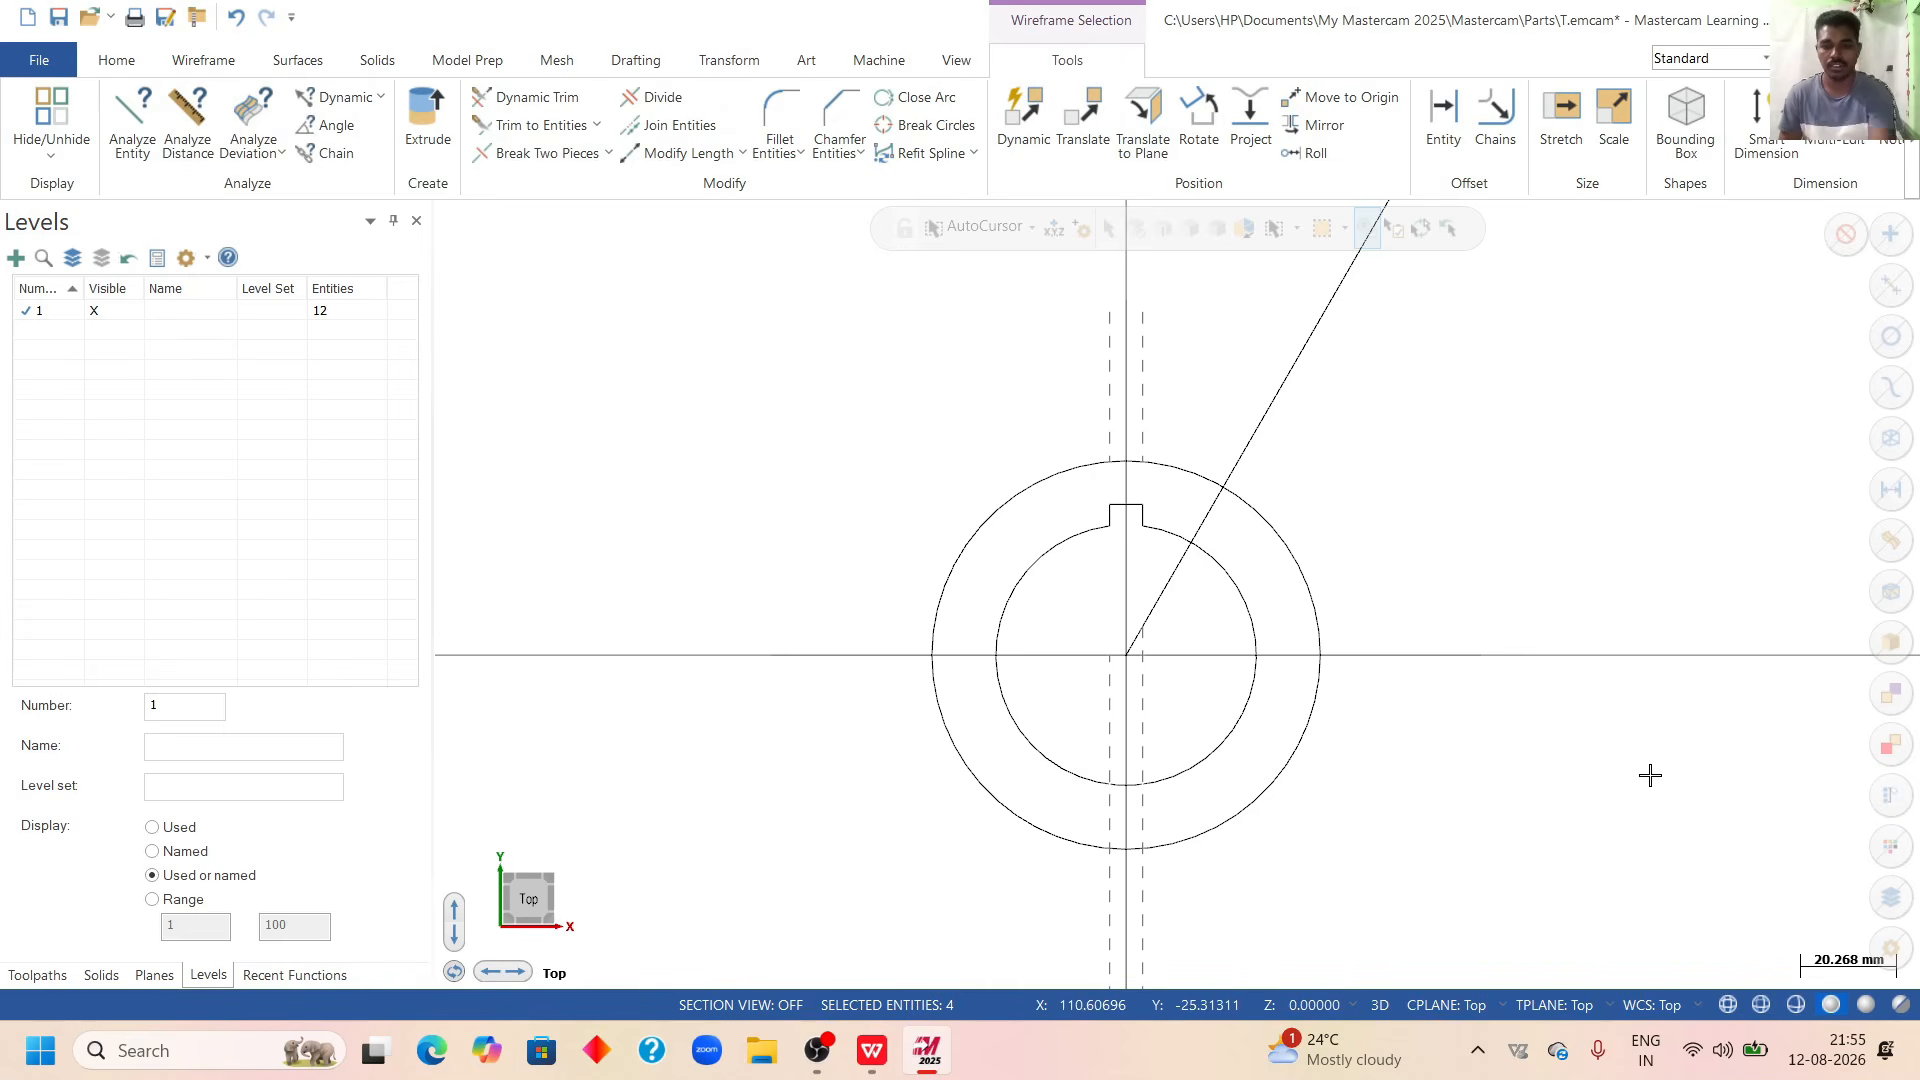
{"action": "key", "text": "Delete"}
Check the Fork drawing in WPS Office and rotate-copy the three notch edges about the origin, with 11 copies at 30 degrees between them.
{"action": "scroll", "coordinate": [1139, 600], "scroll_direction": "up", "scroll_amount": 4}
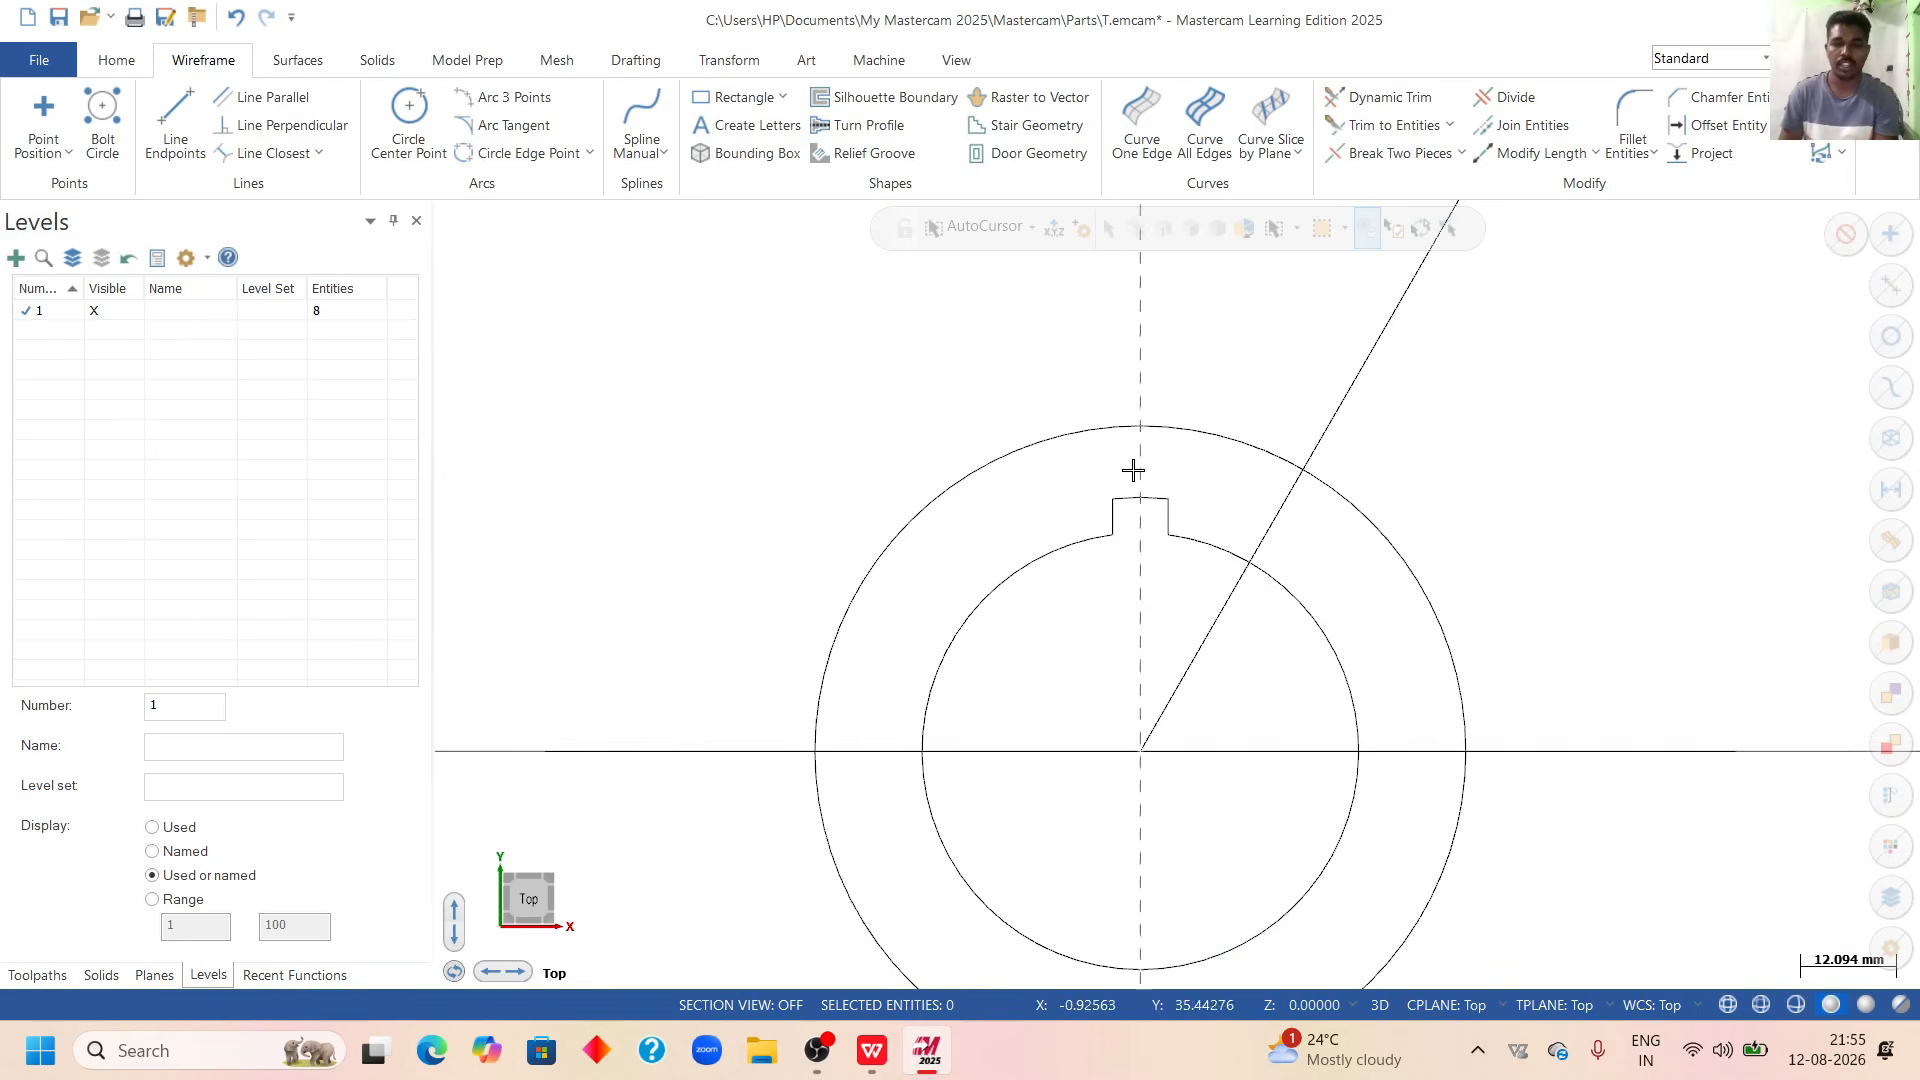
{"action": "scroll", "coordinate": [1203, 574], "scroll_direction": "up", "scroll_amount": 2}
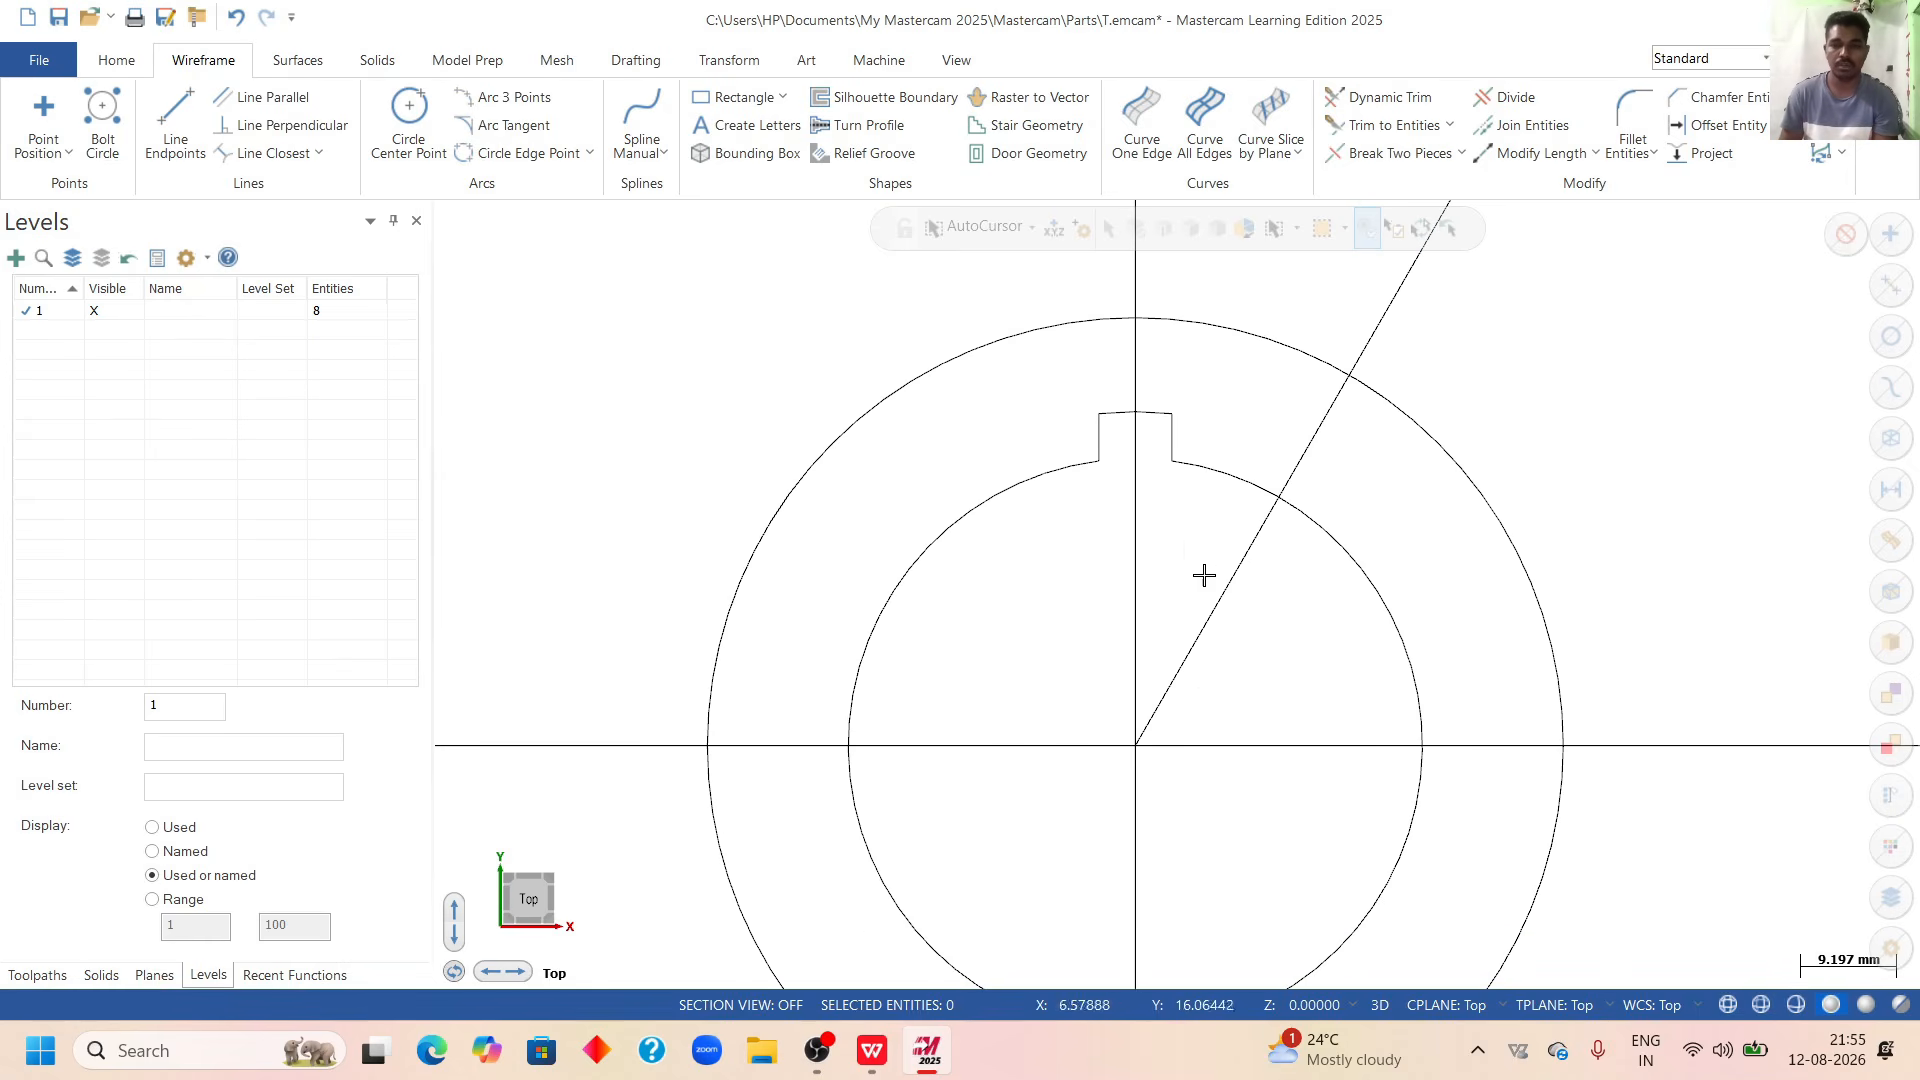
{"action": "left_click", "coordinate": [1159, 413]}
{"action": "left_click", "coordinate": [1100, 437]}
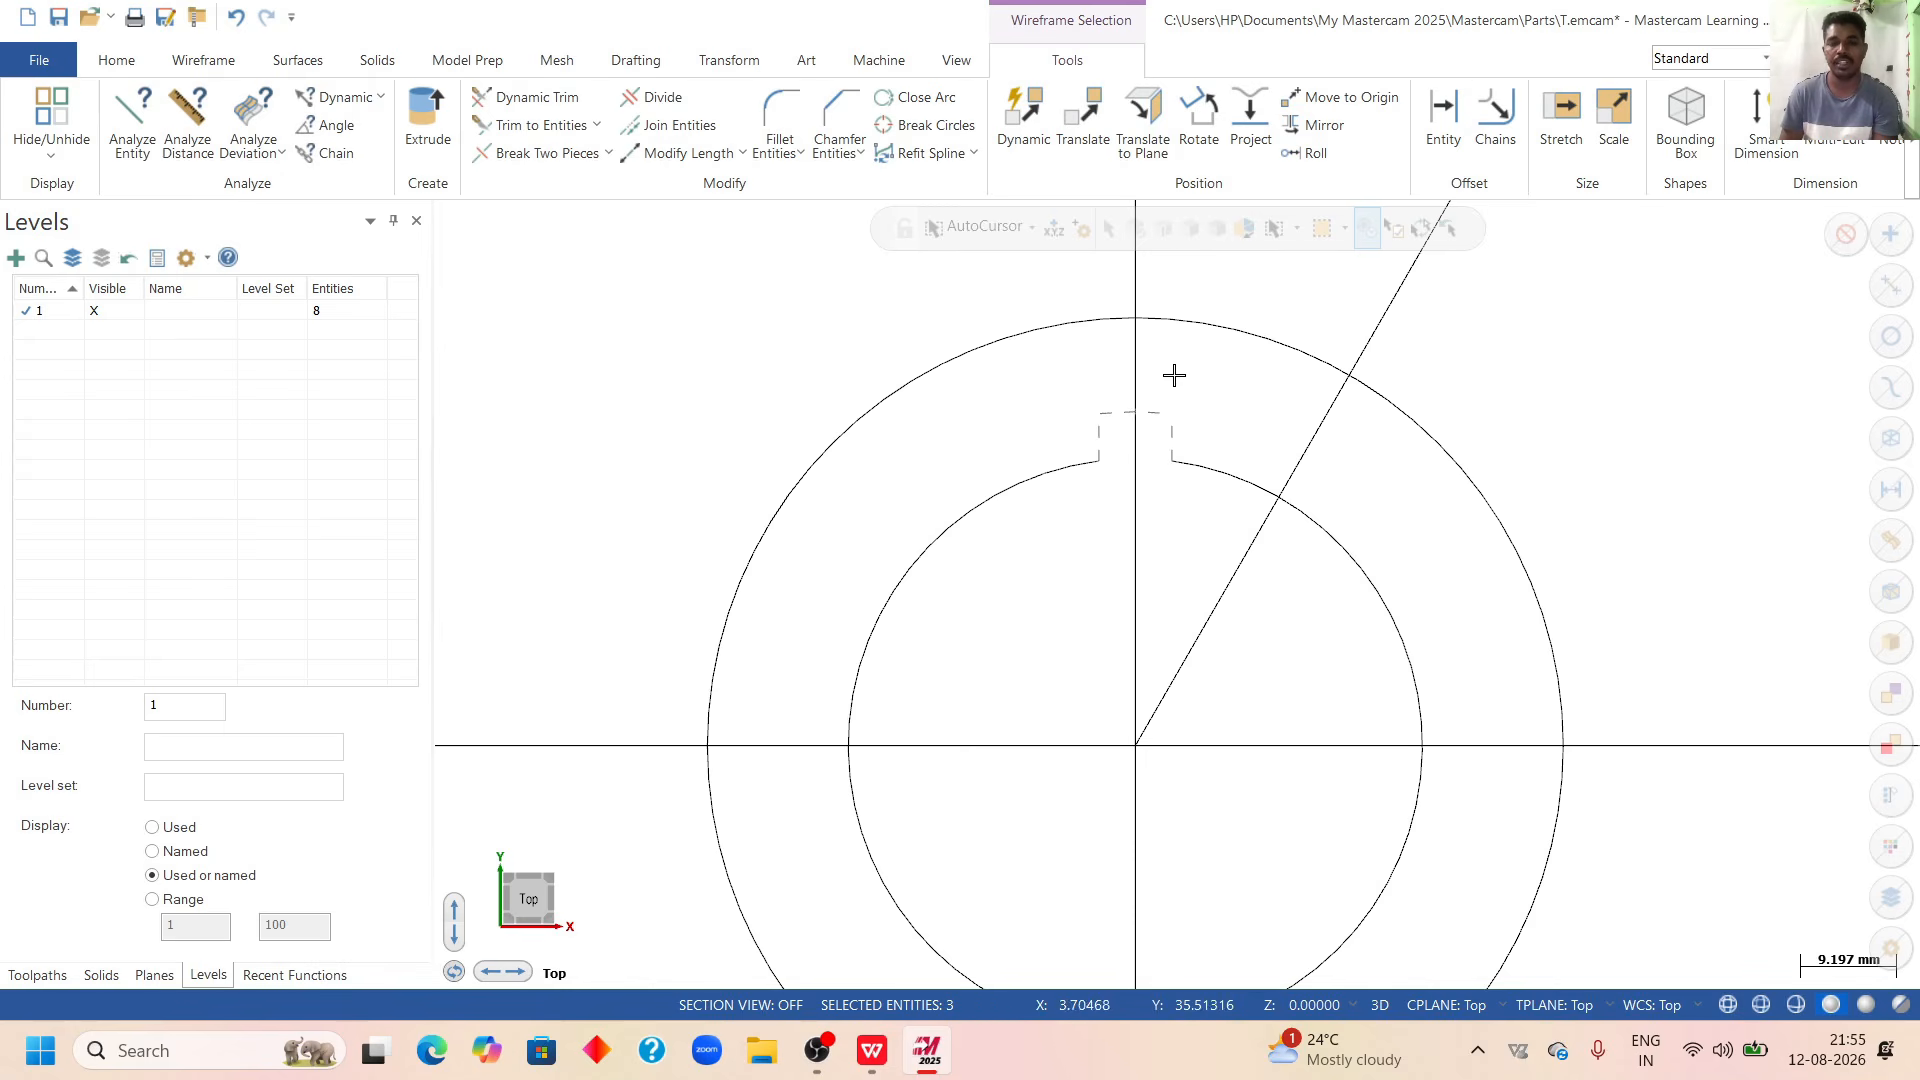
{"action": "scroll", "coordinate": [1060, 375], "scroll_direction": "down", "scroll_amount": 2}
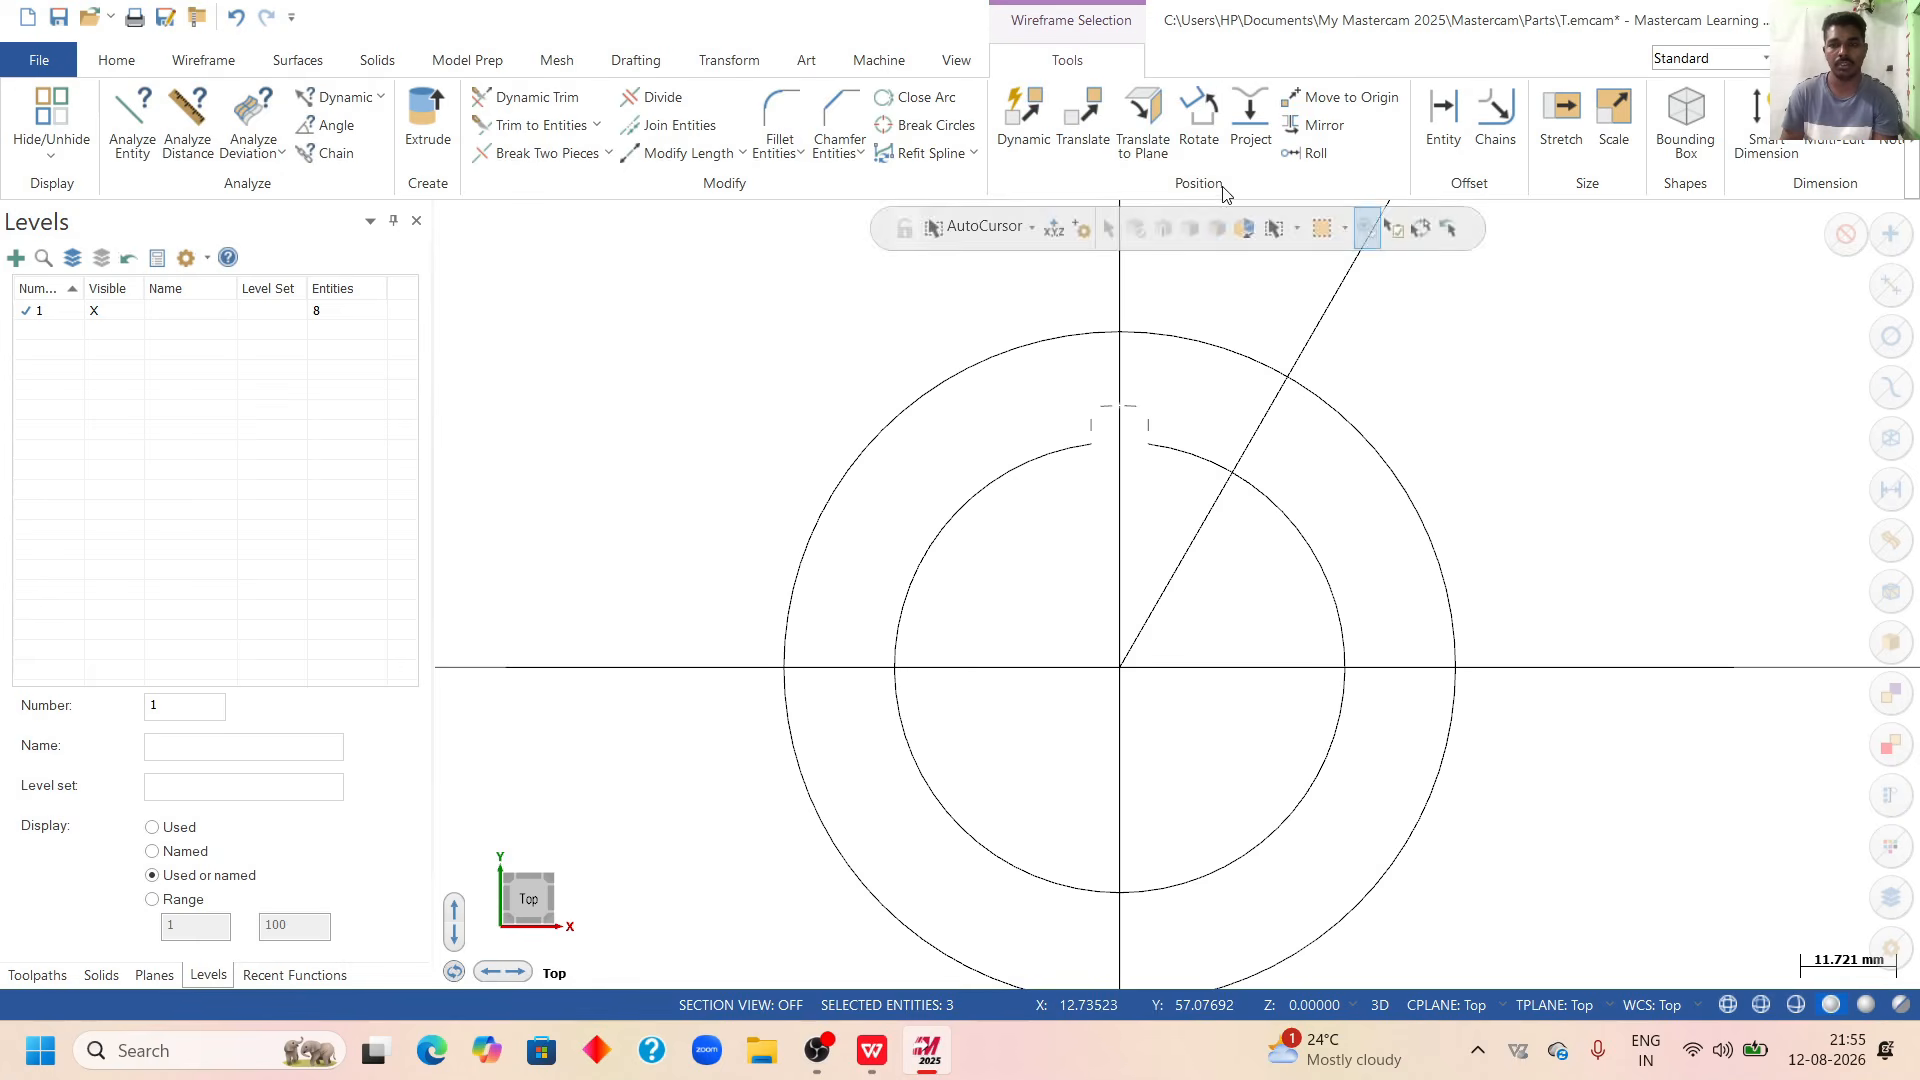
{"action": "left_click", "coordinate": [1199, 125]}
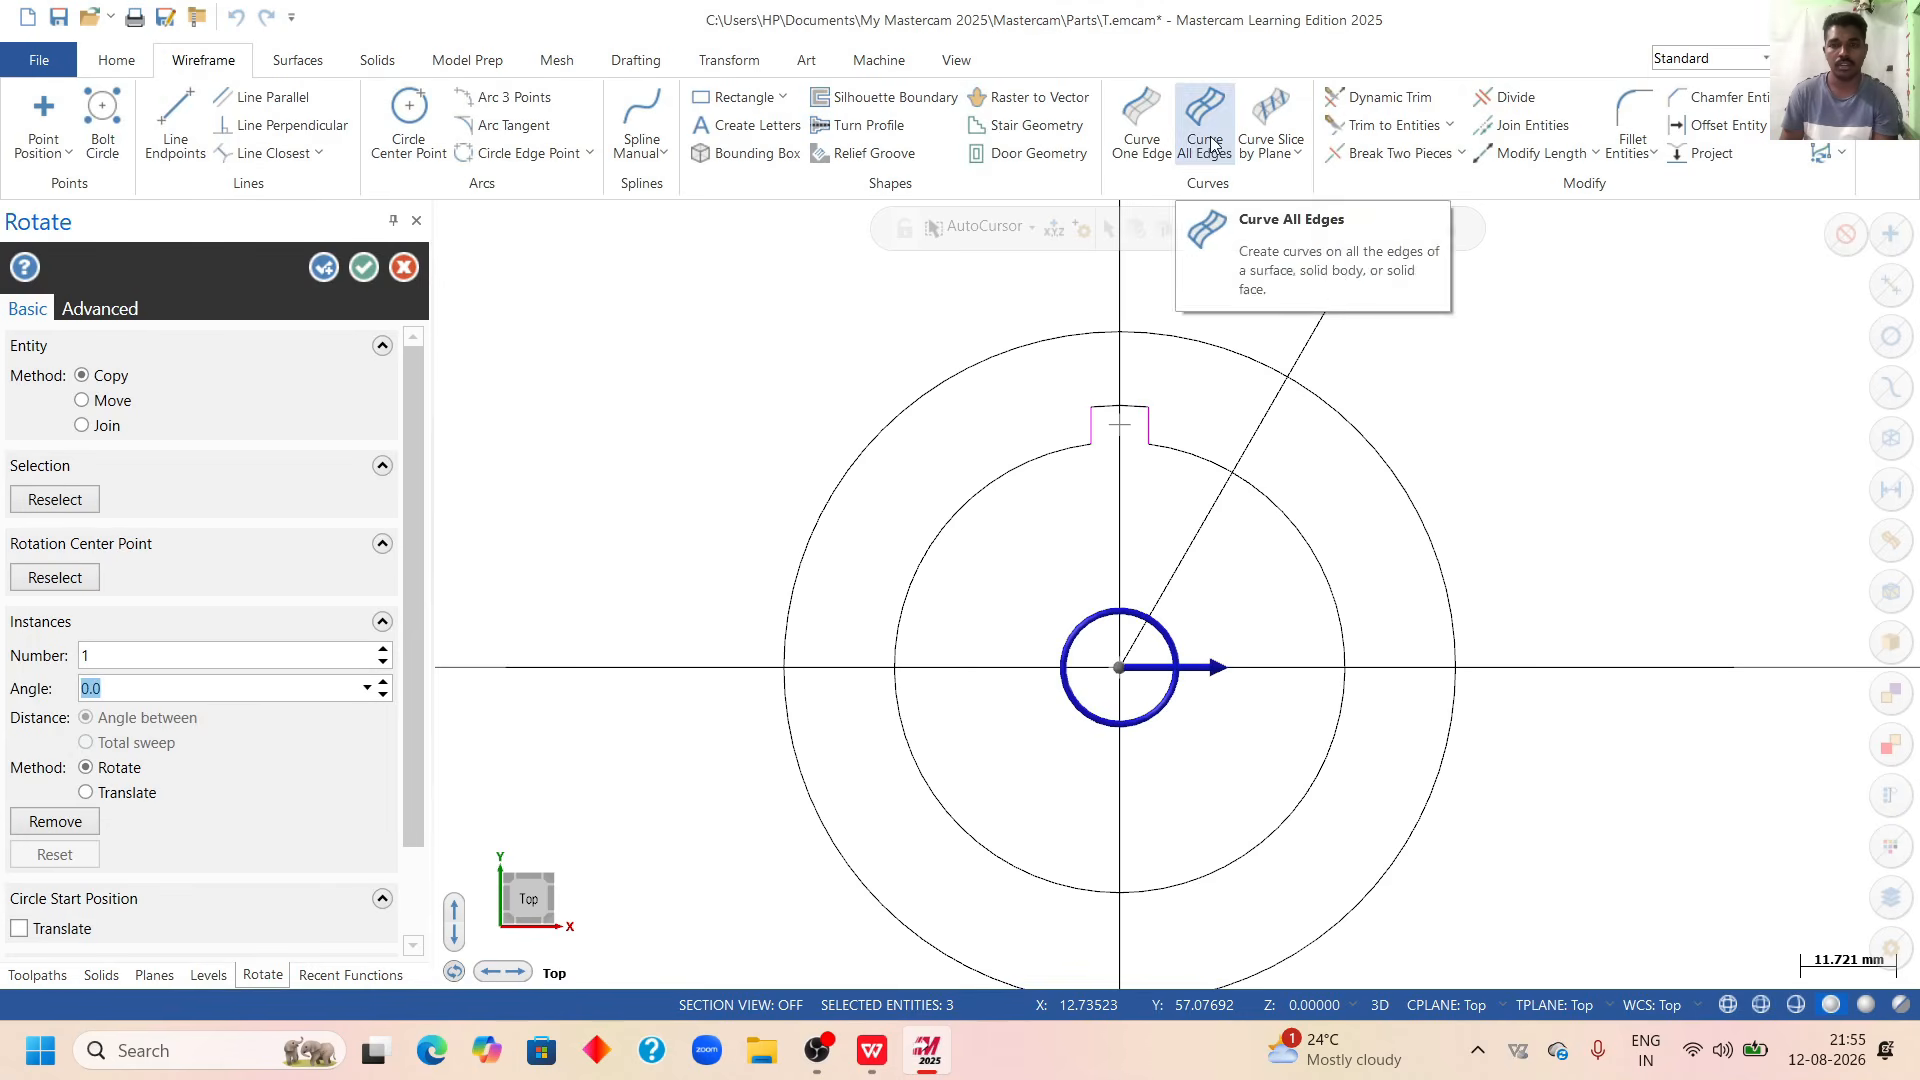
{"action": "scroll", "coordinate": [1368, 407], "scroll_direction": "down", "scroll_amount": 1}
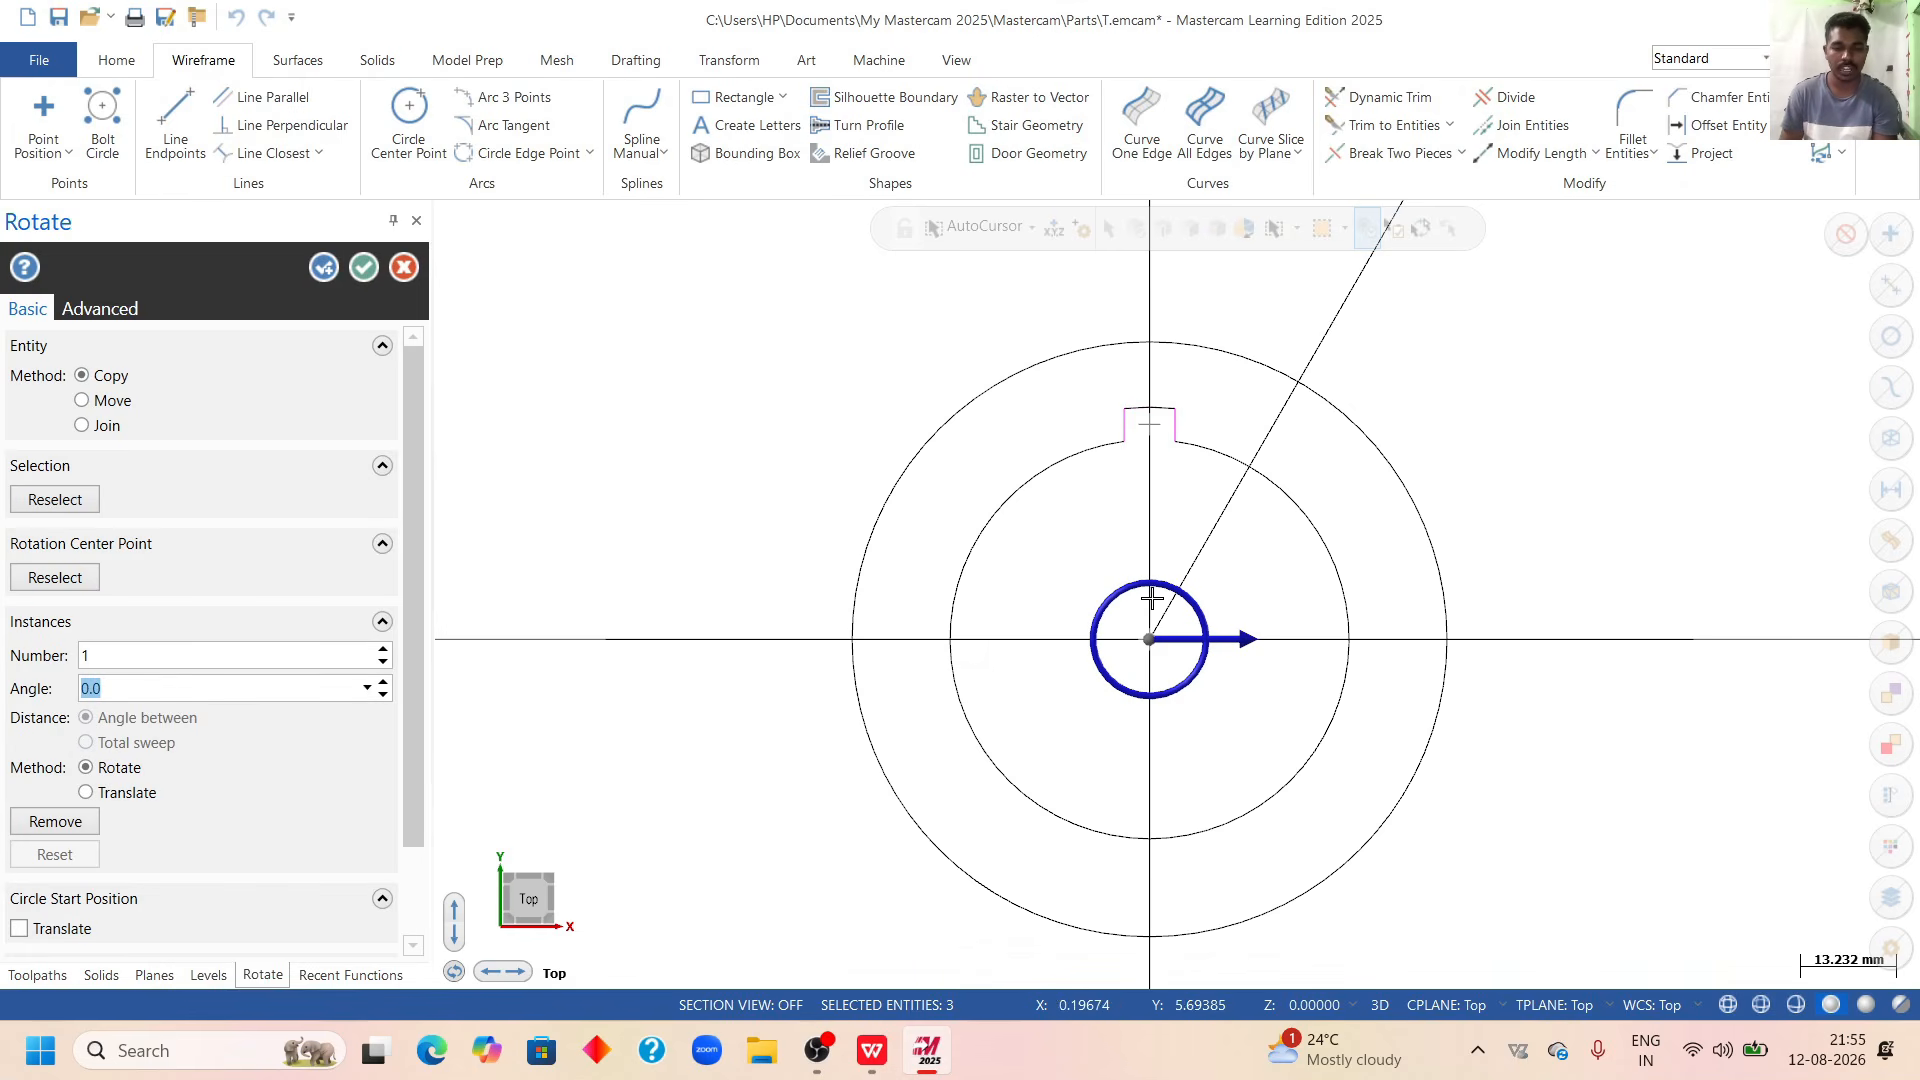
{"action": "left_click", "coordinate": [872, 1052]}
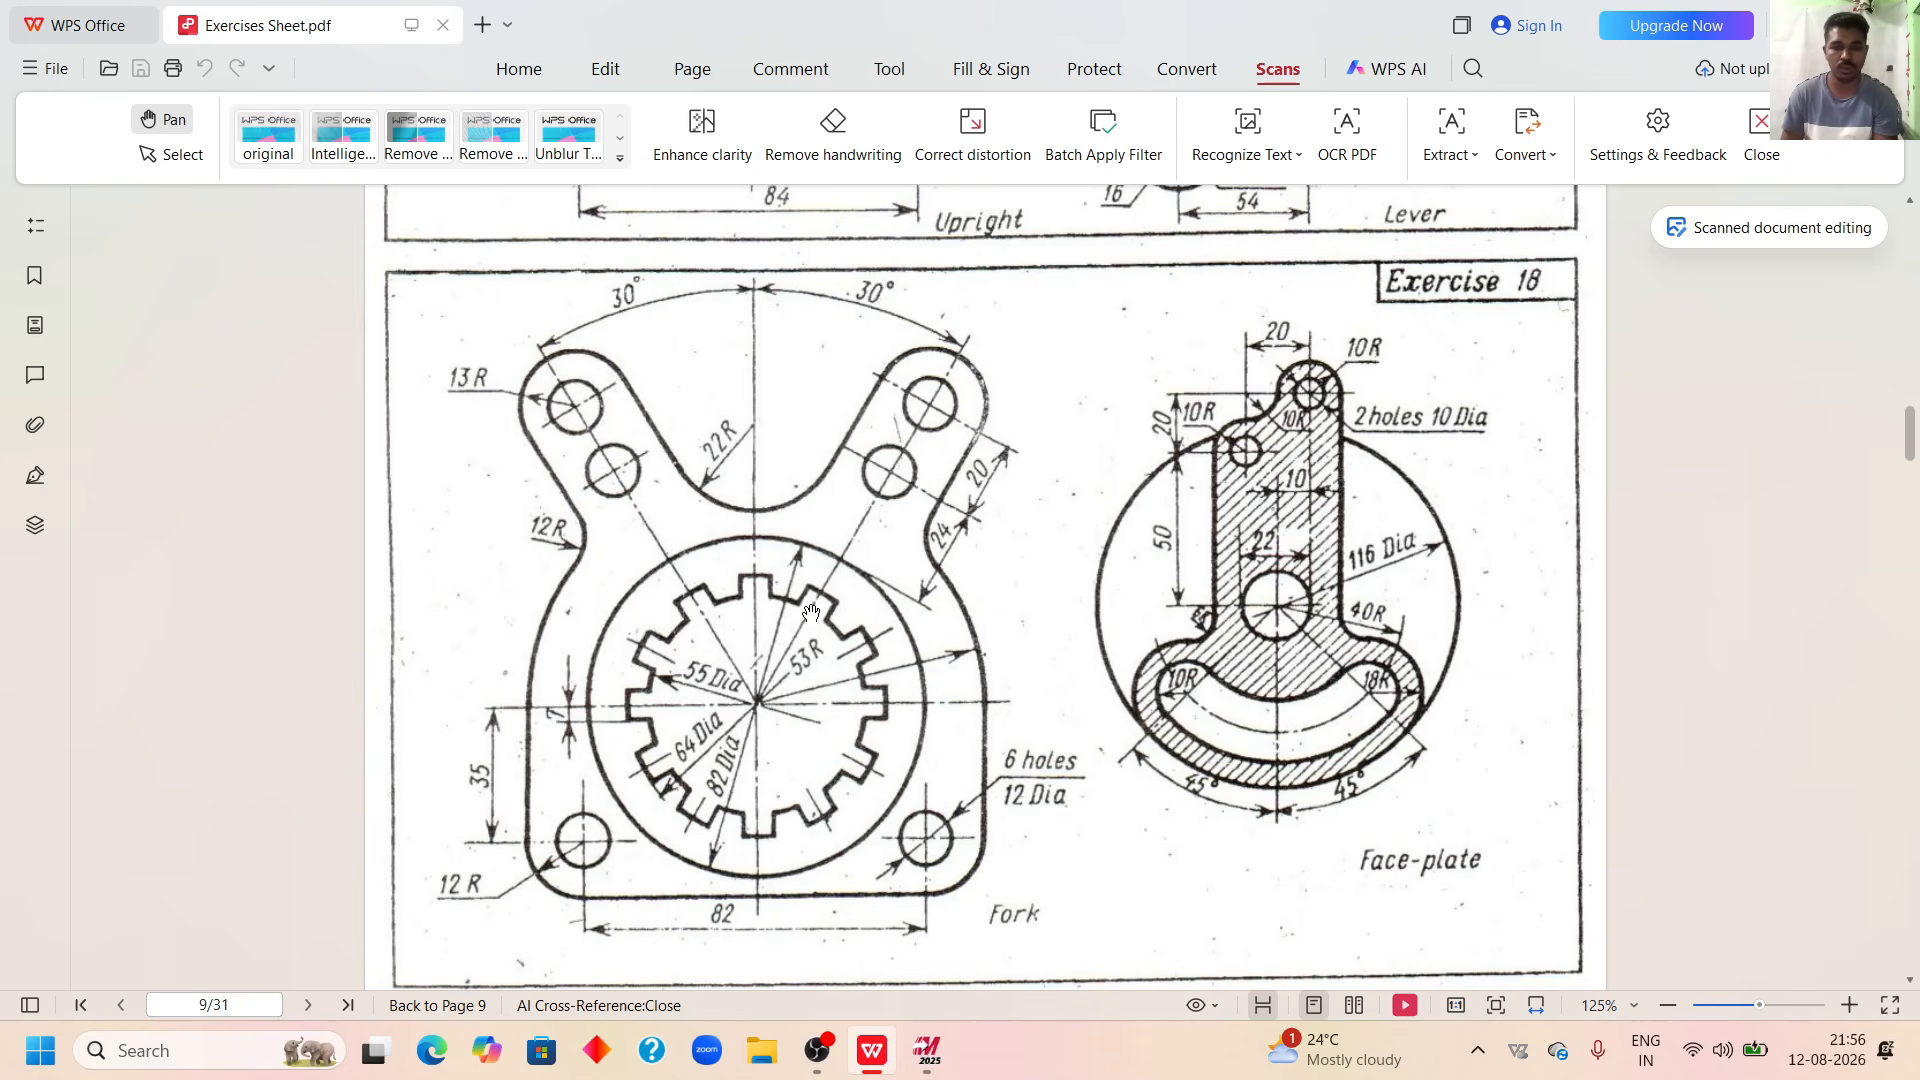
{"action": "left_click", "coordinate": [927, 1050]}
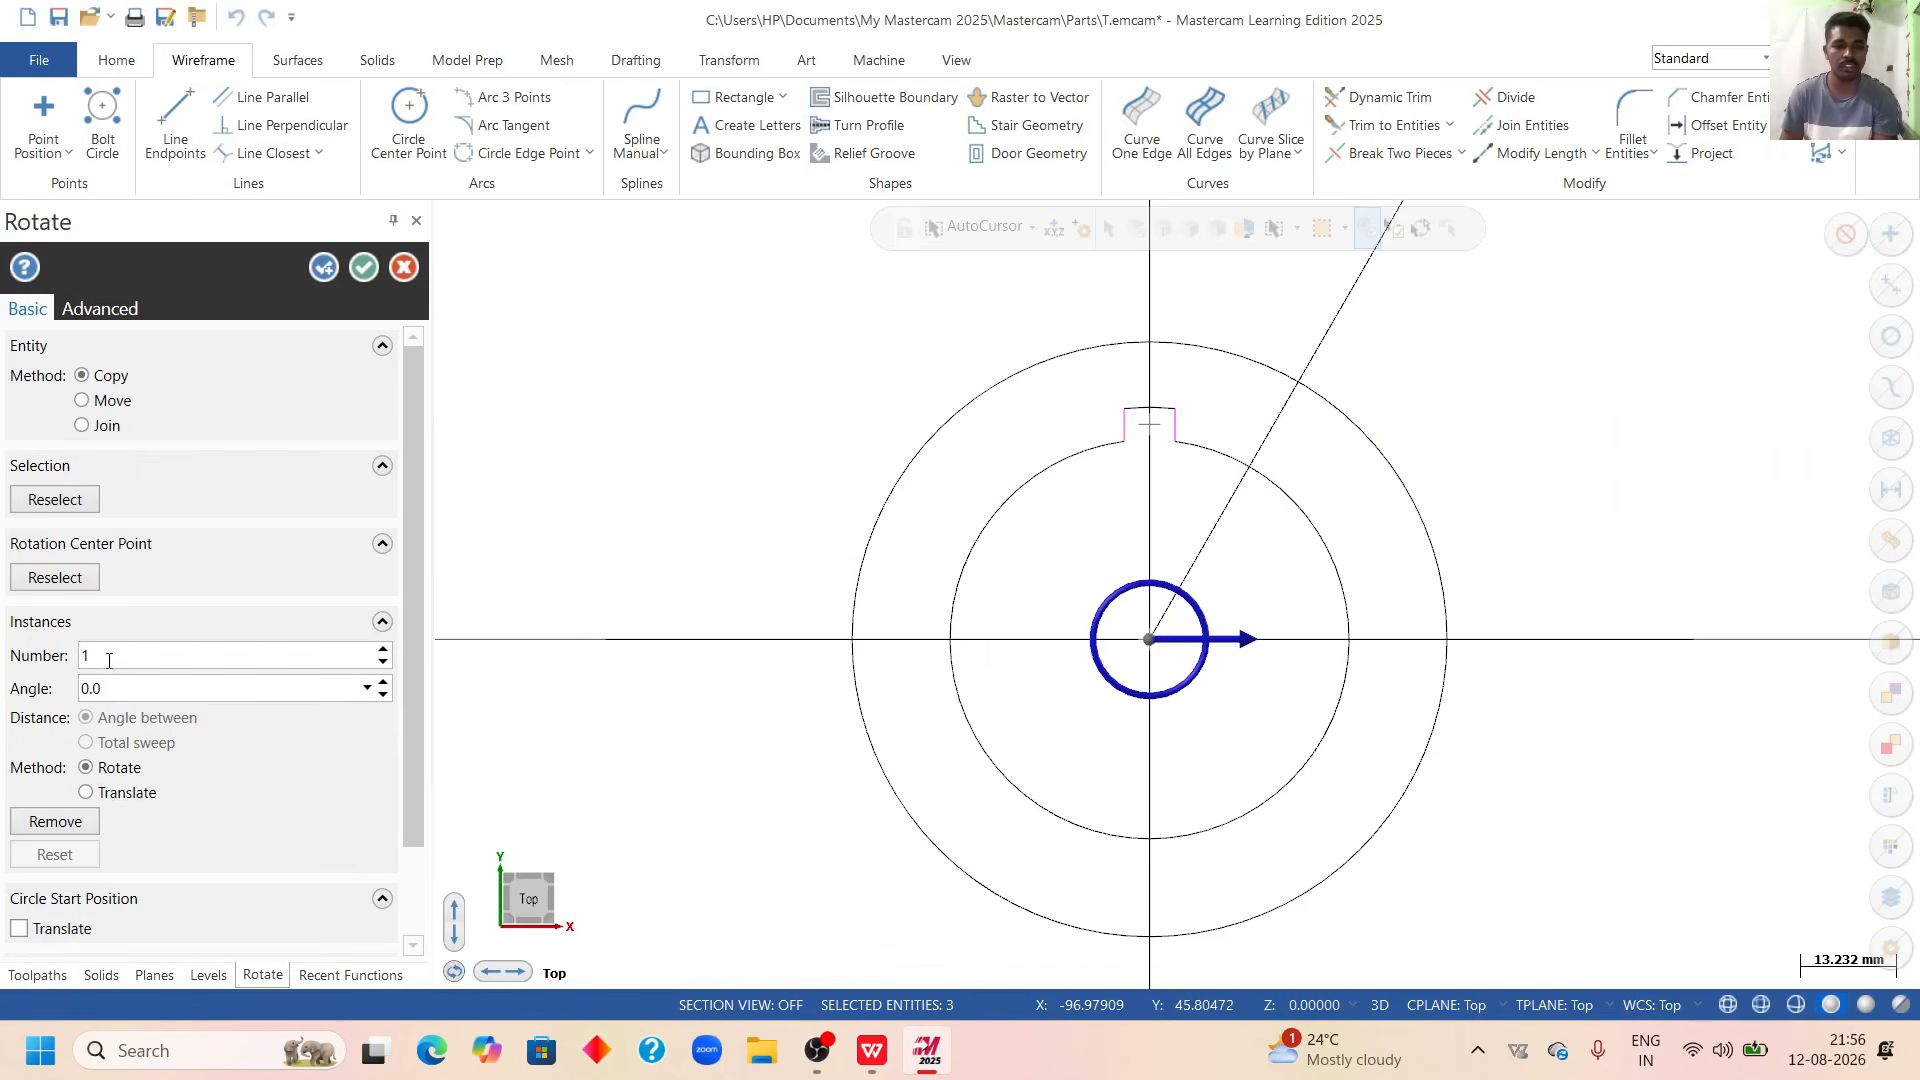
{"action": "type", "text": "11"}
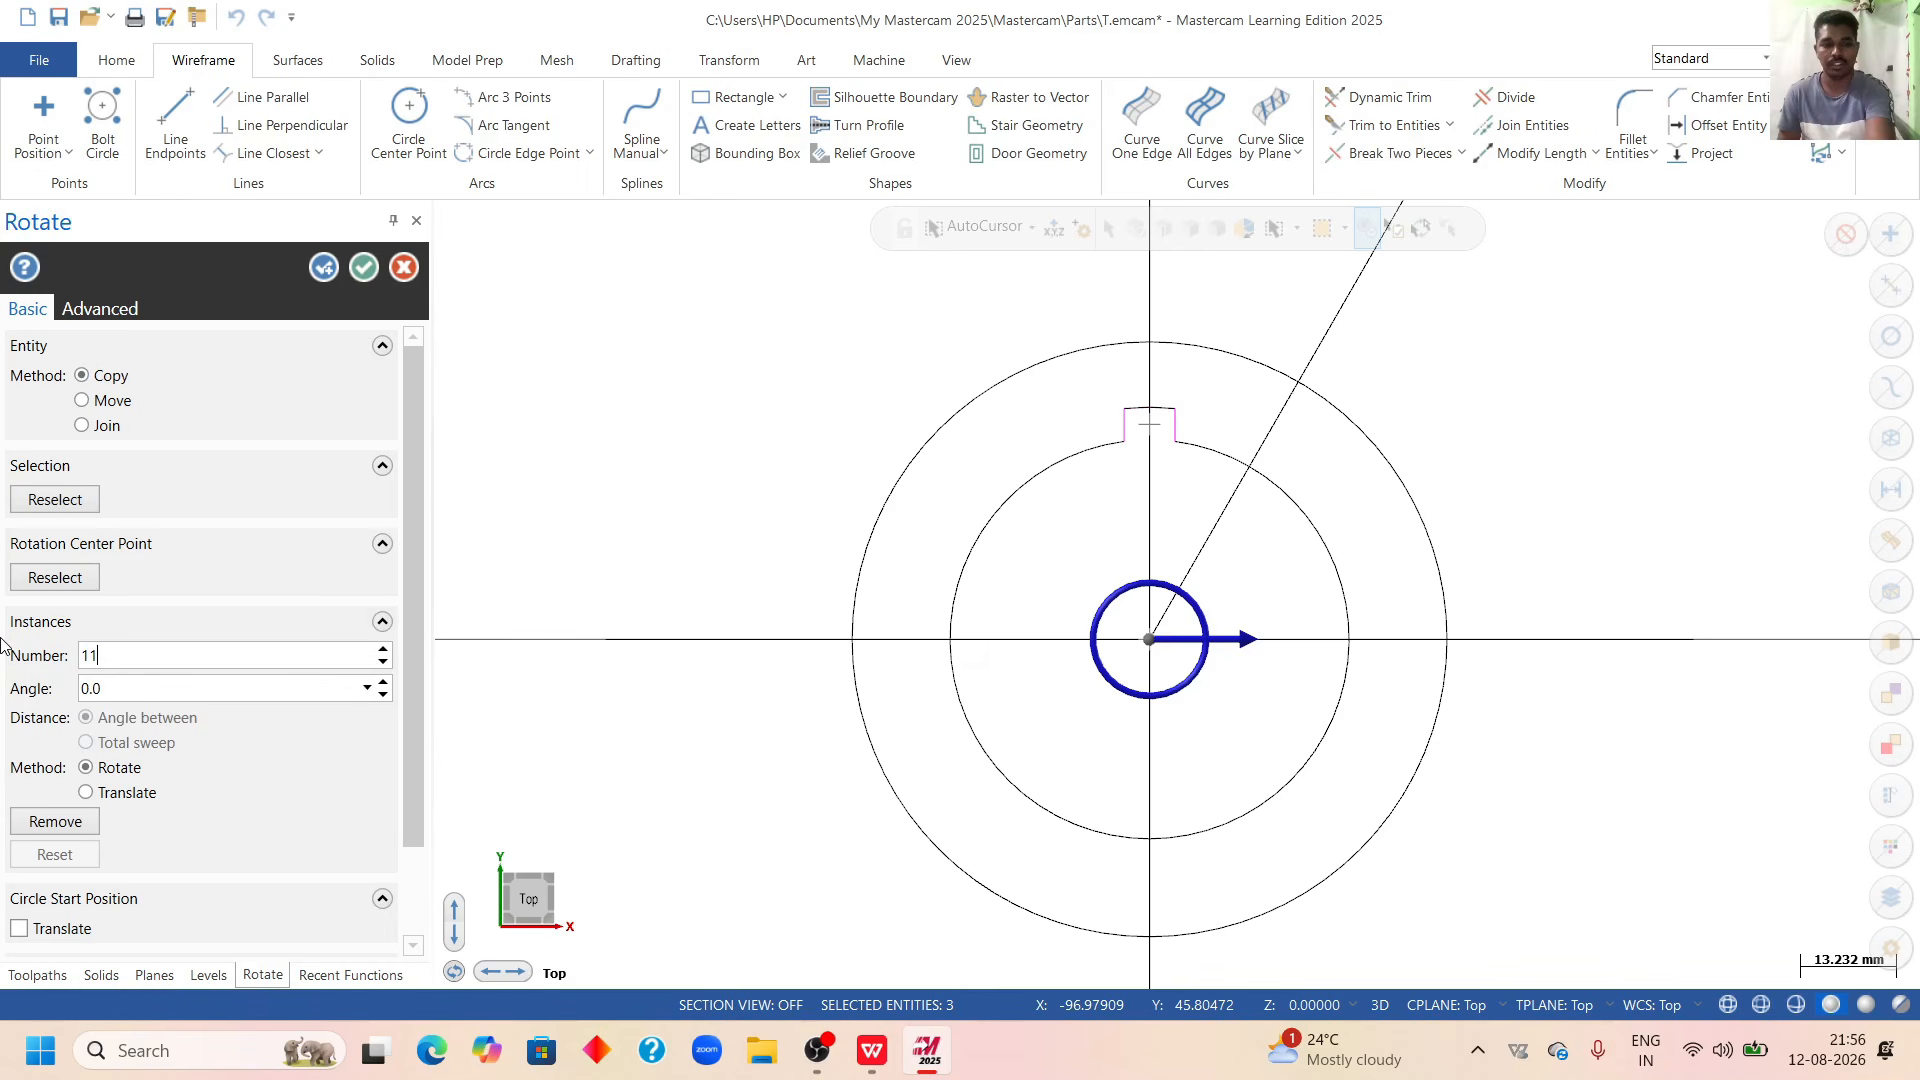
{"action": "left_click", "coordinate": [89, 689]}
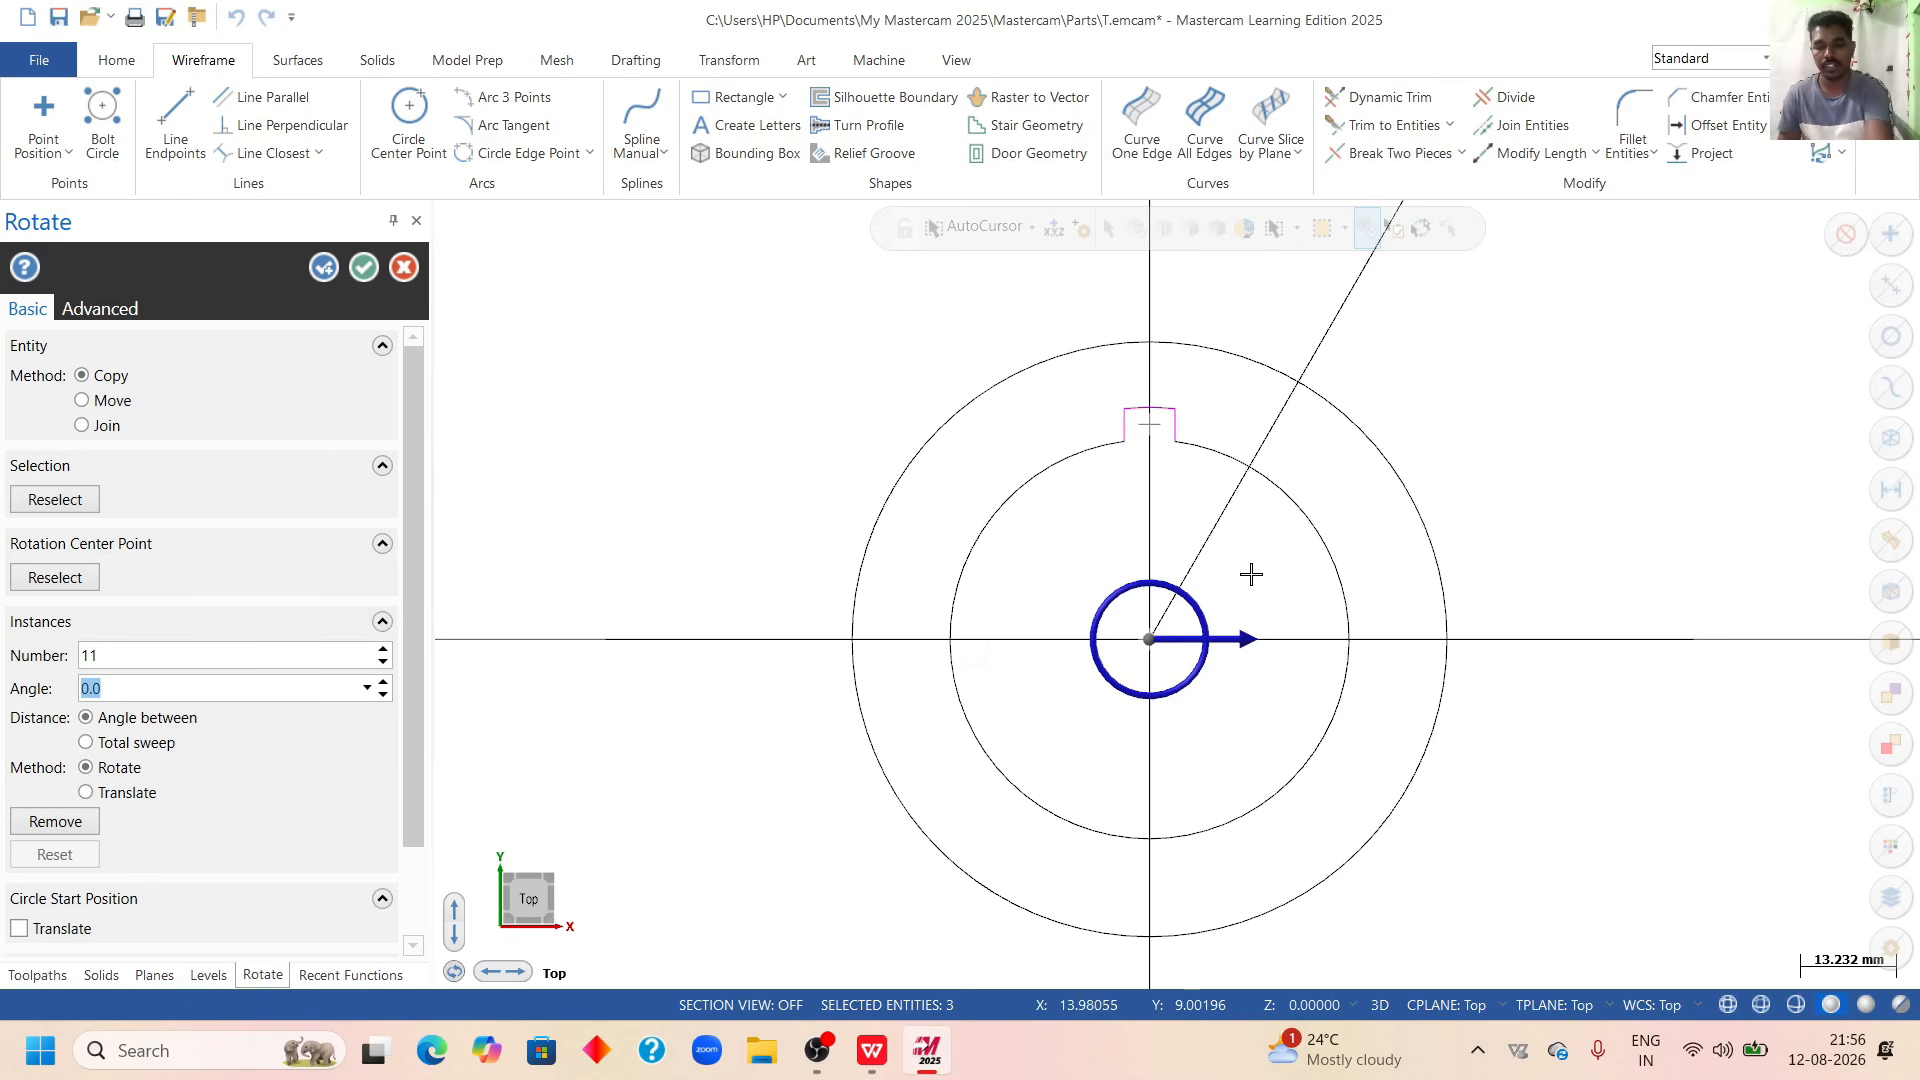
{"action": "type", "text": "30"}
{"action": "key", "text": "Return"}
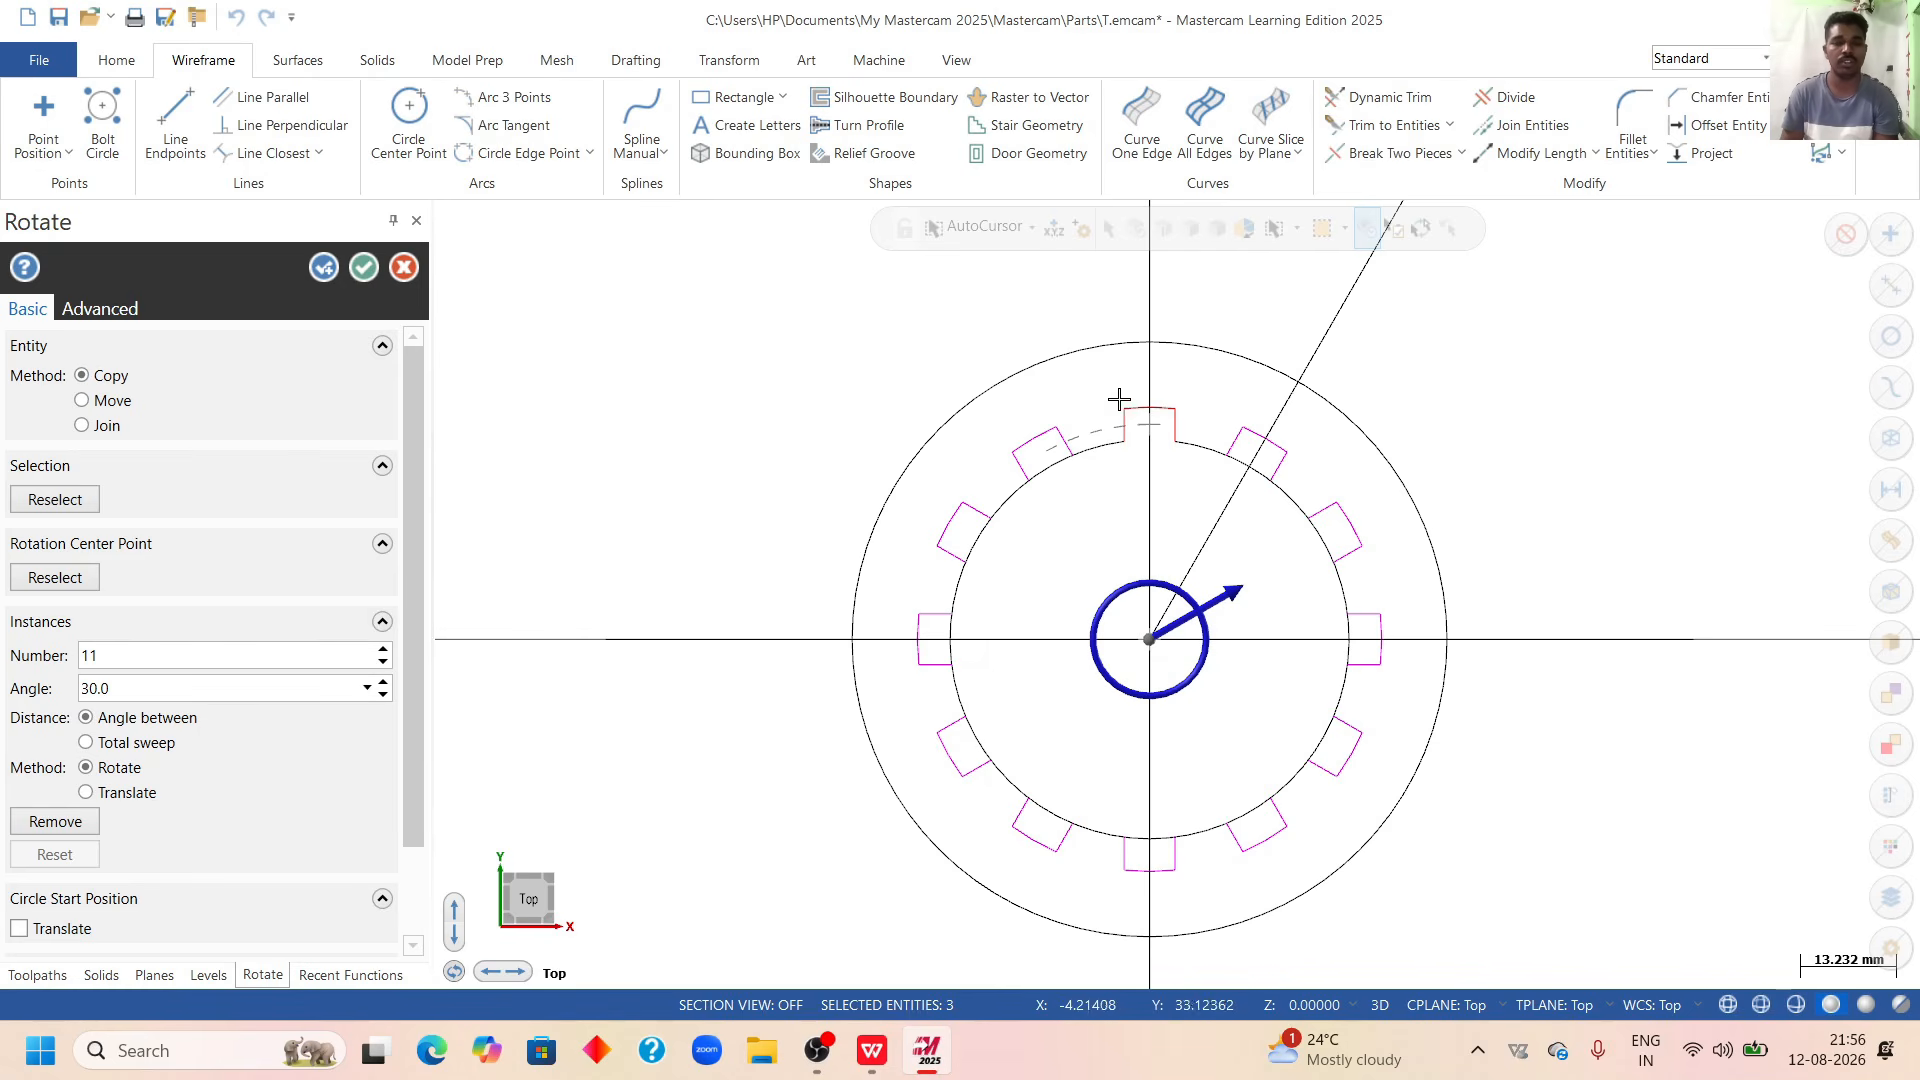
{"action": "left_click", "coordinate": [363, 268]}
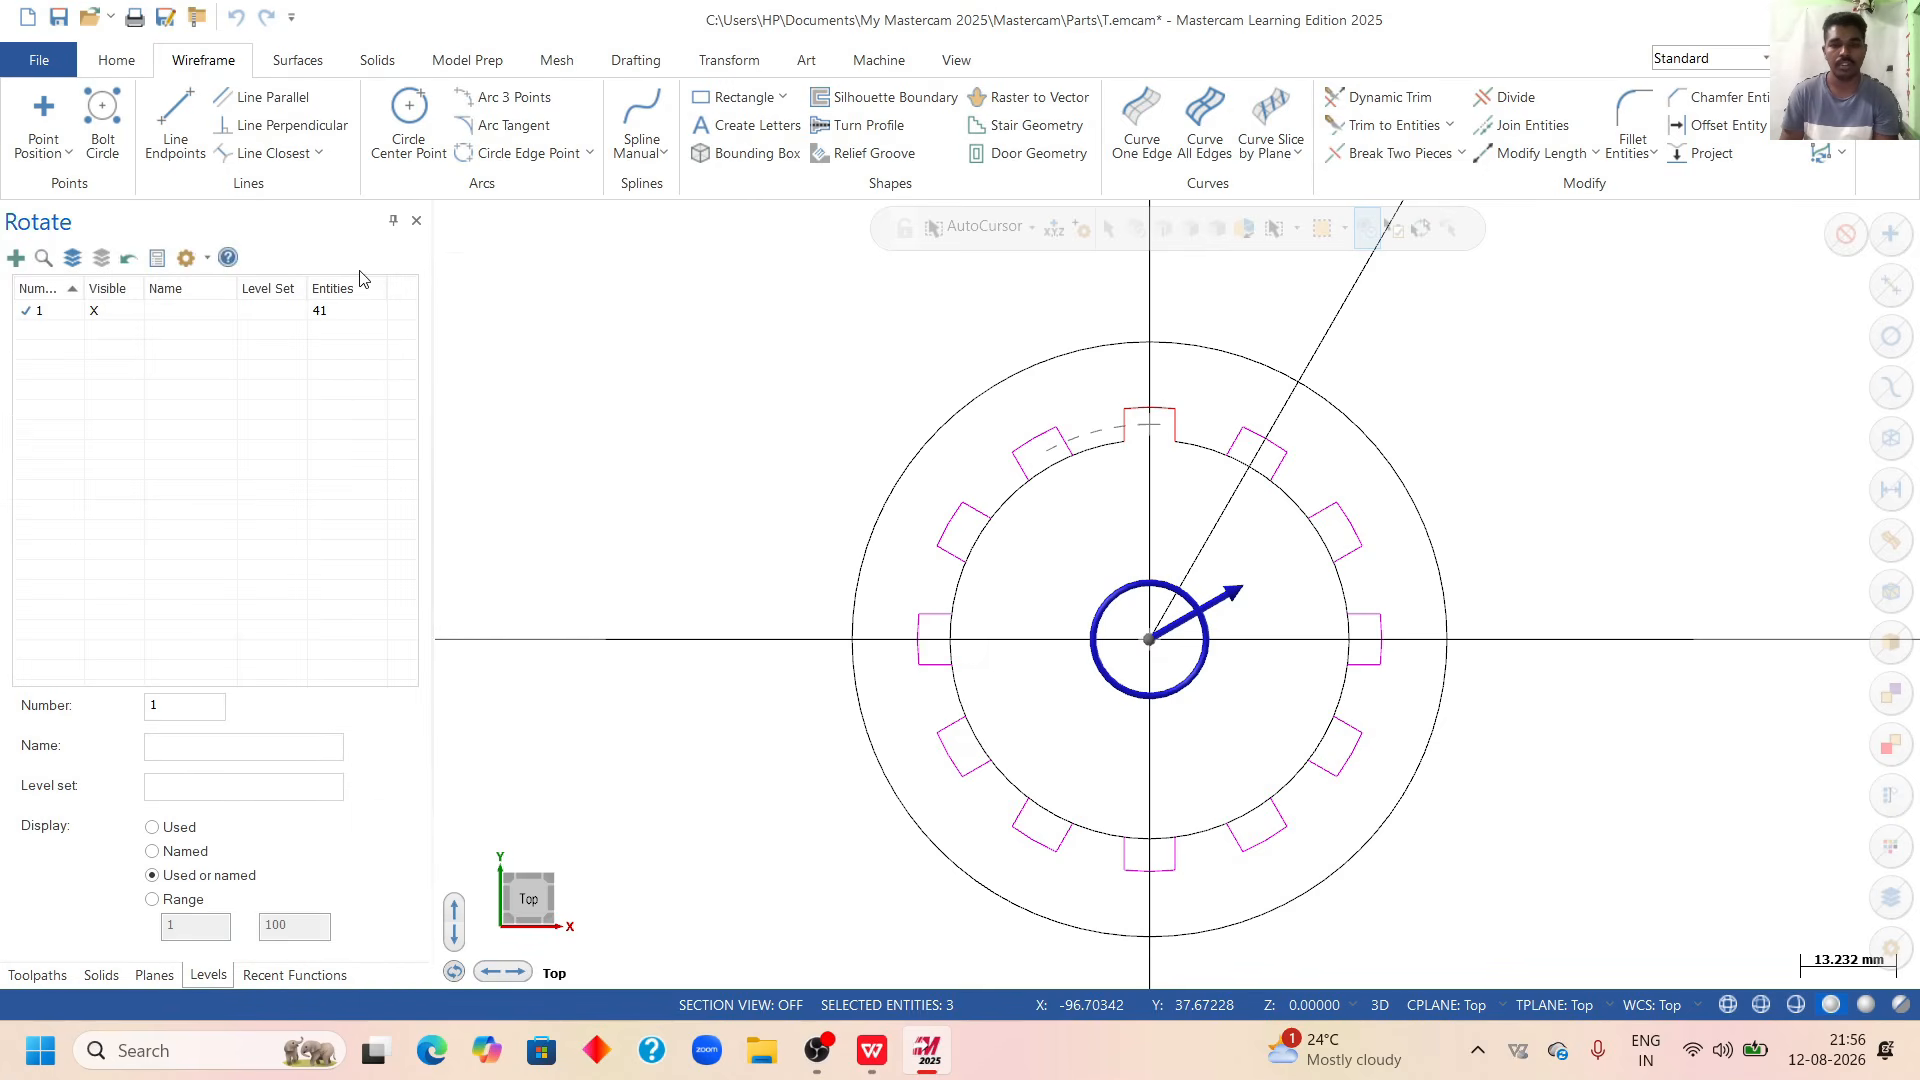
Trim the inner circle's arcs across the notch openings along the left half of the bore with Divide.
{"action": "scroll", "coordinate": [870, 570], "scroll_direction": "down", "scroll_amount": 1}
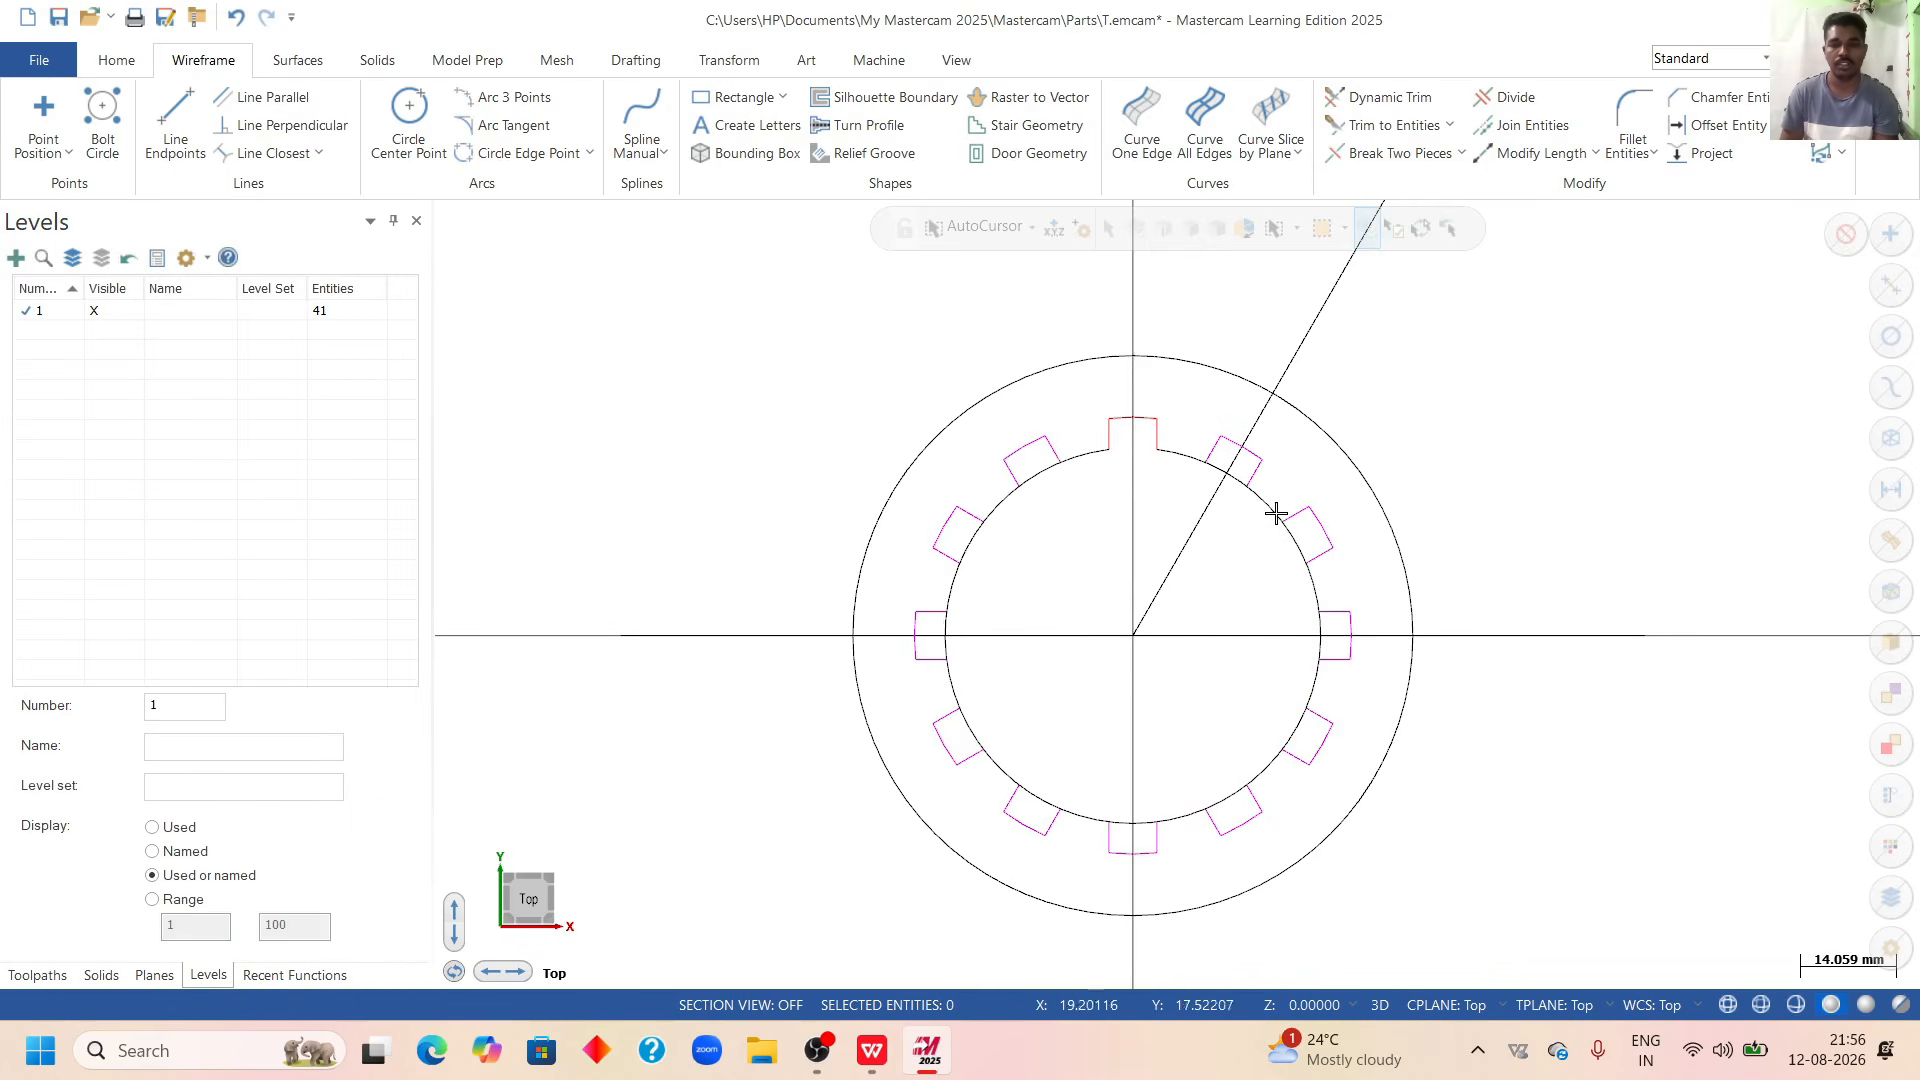
{"action": "left_click", "coordinate": [1505, 97]}
{"action": "scroll", "coordinate": [1041, 578], "scroll_direction": "up", "scroll_amount": 4}
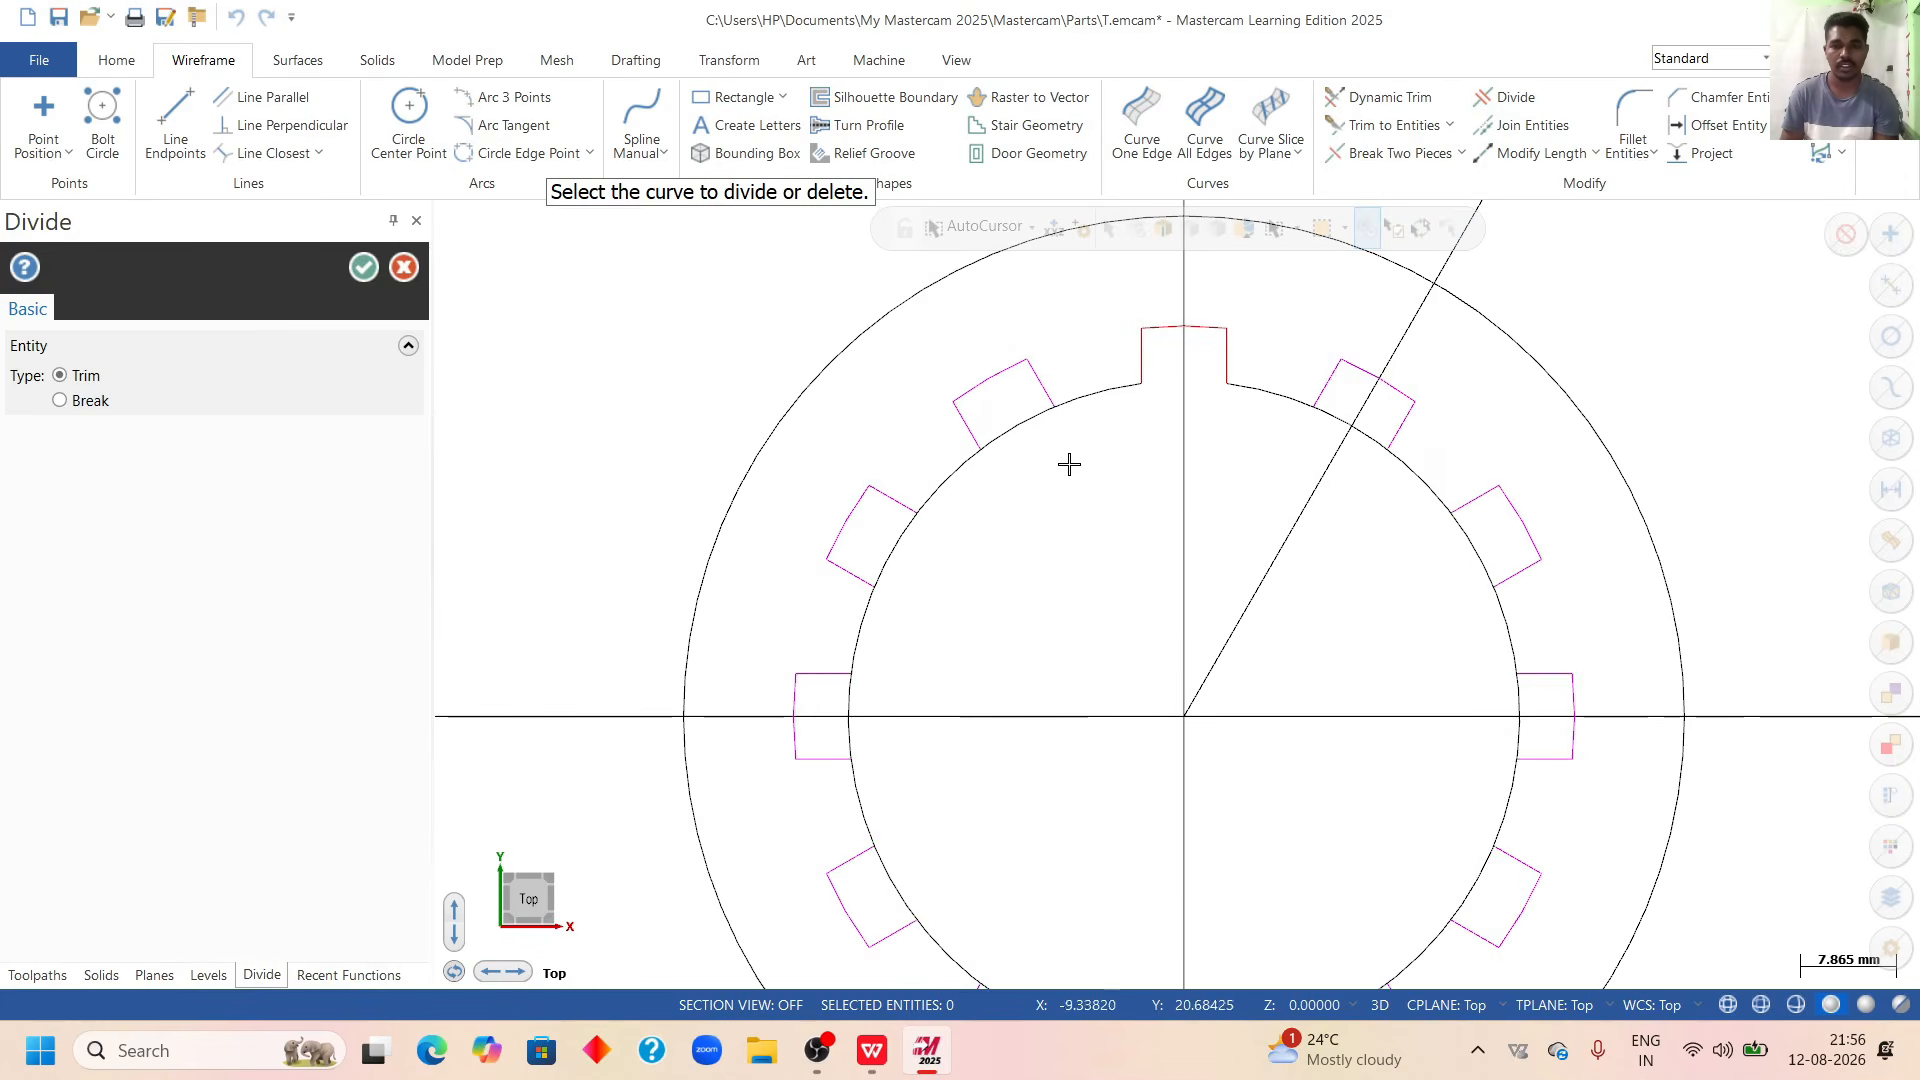
{"action": "scroll", "coordinate": [979, 550], "scroll_direction": "down", "scroll_amount": 1}
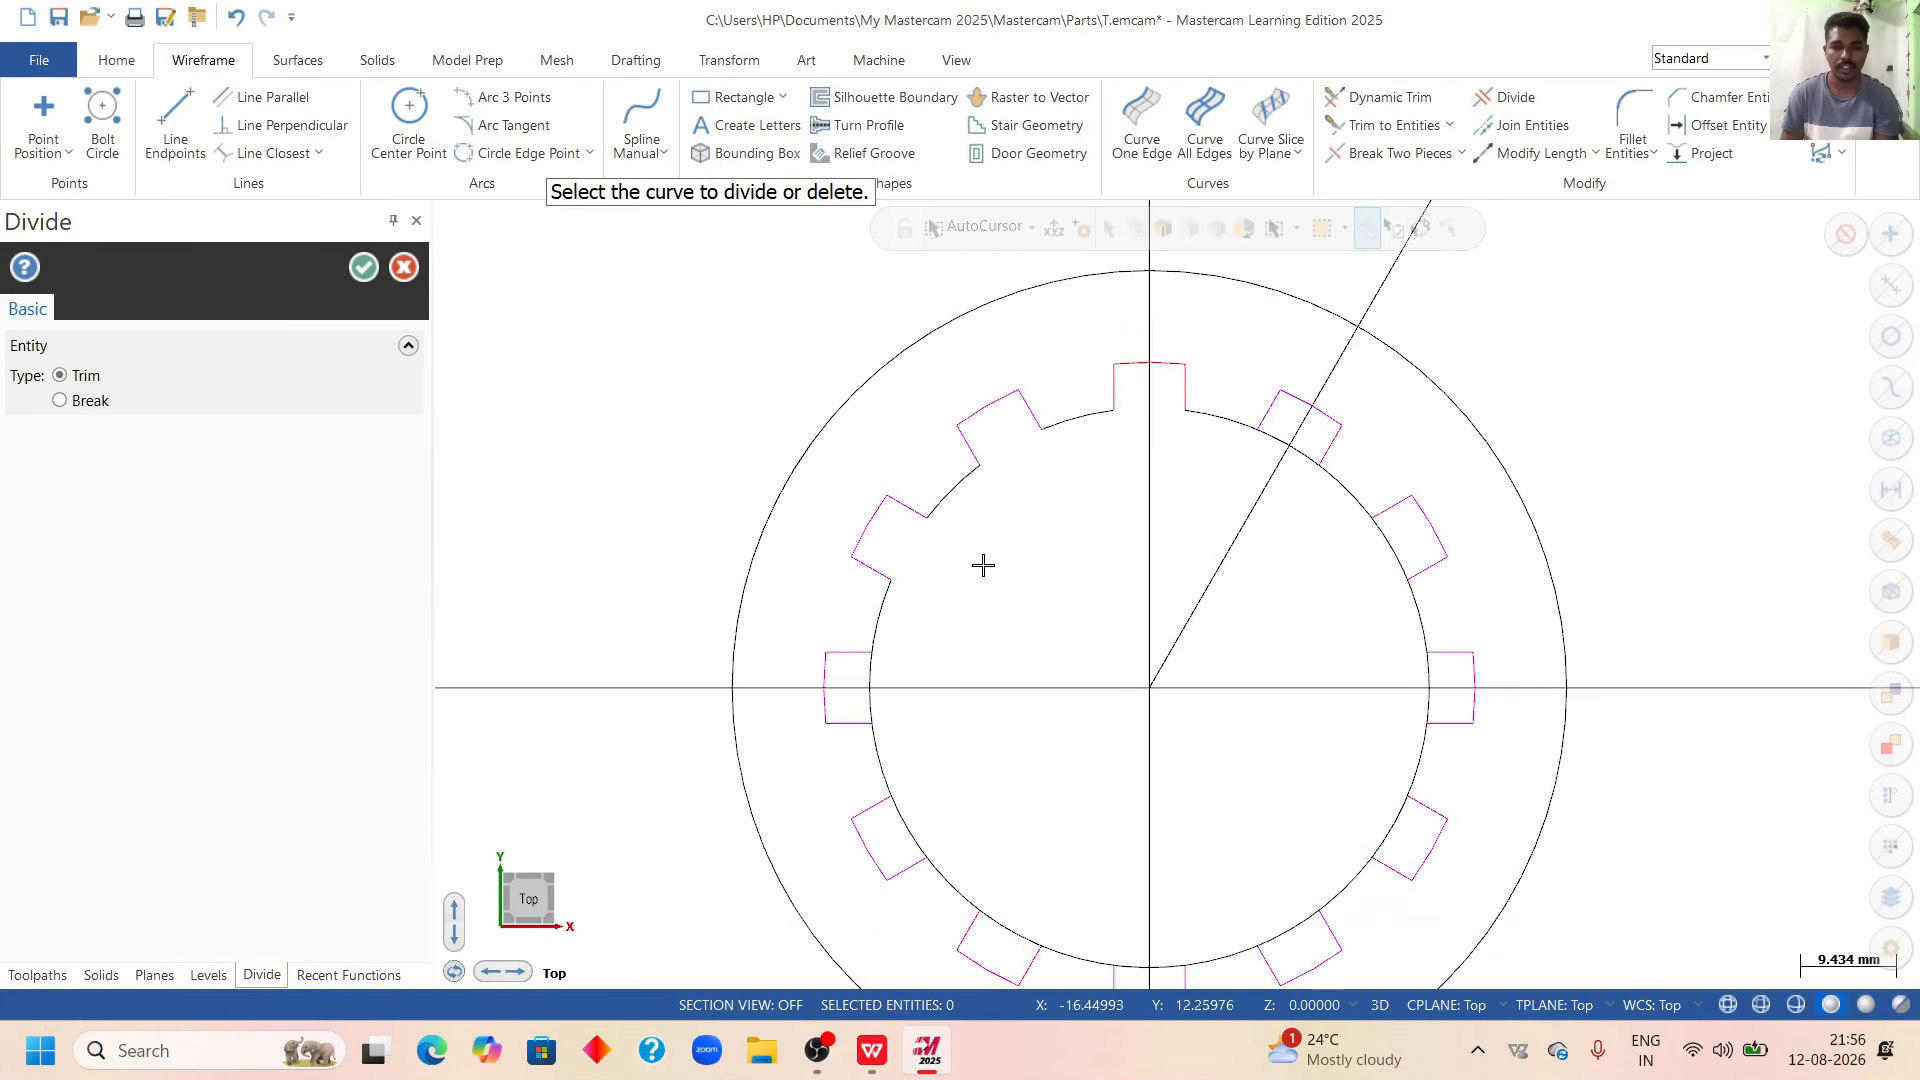
{"action": "scroll", "coordinate": [895, 715], "scroll_direction": "up", "scroll_amount": 4}
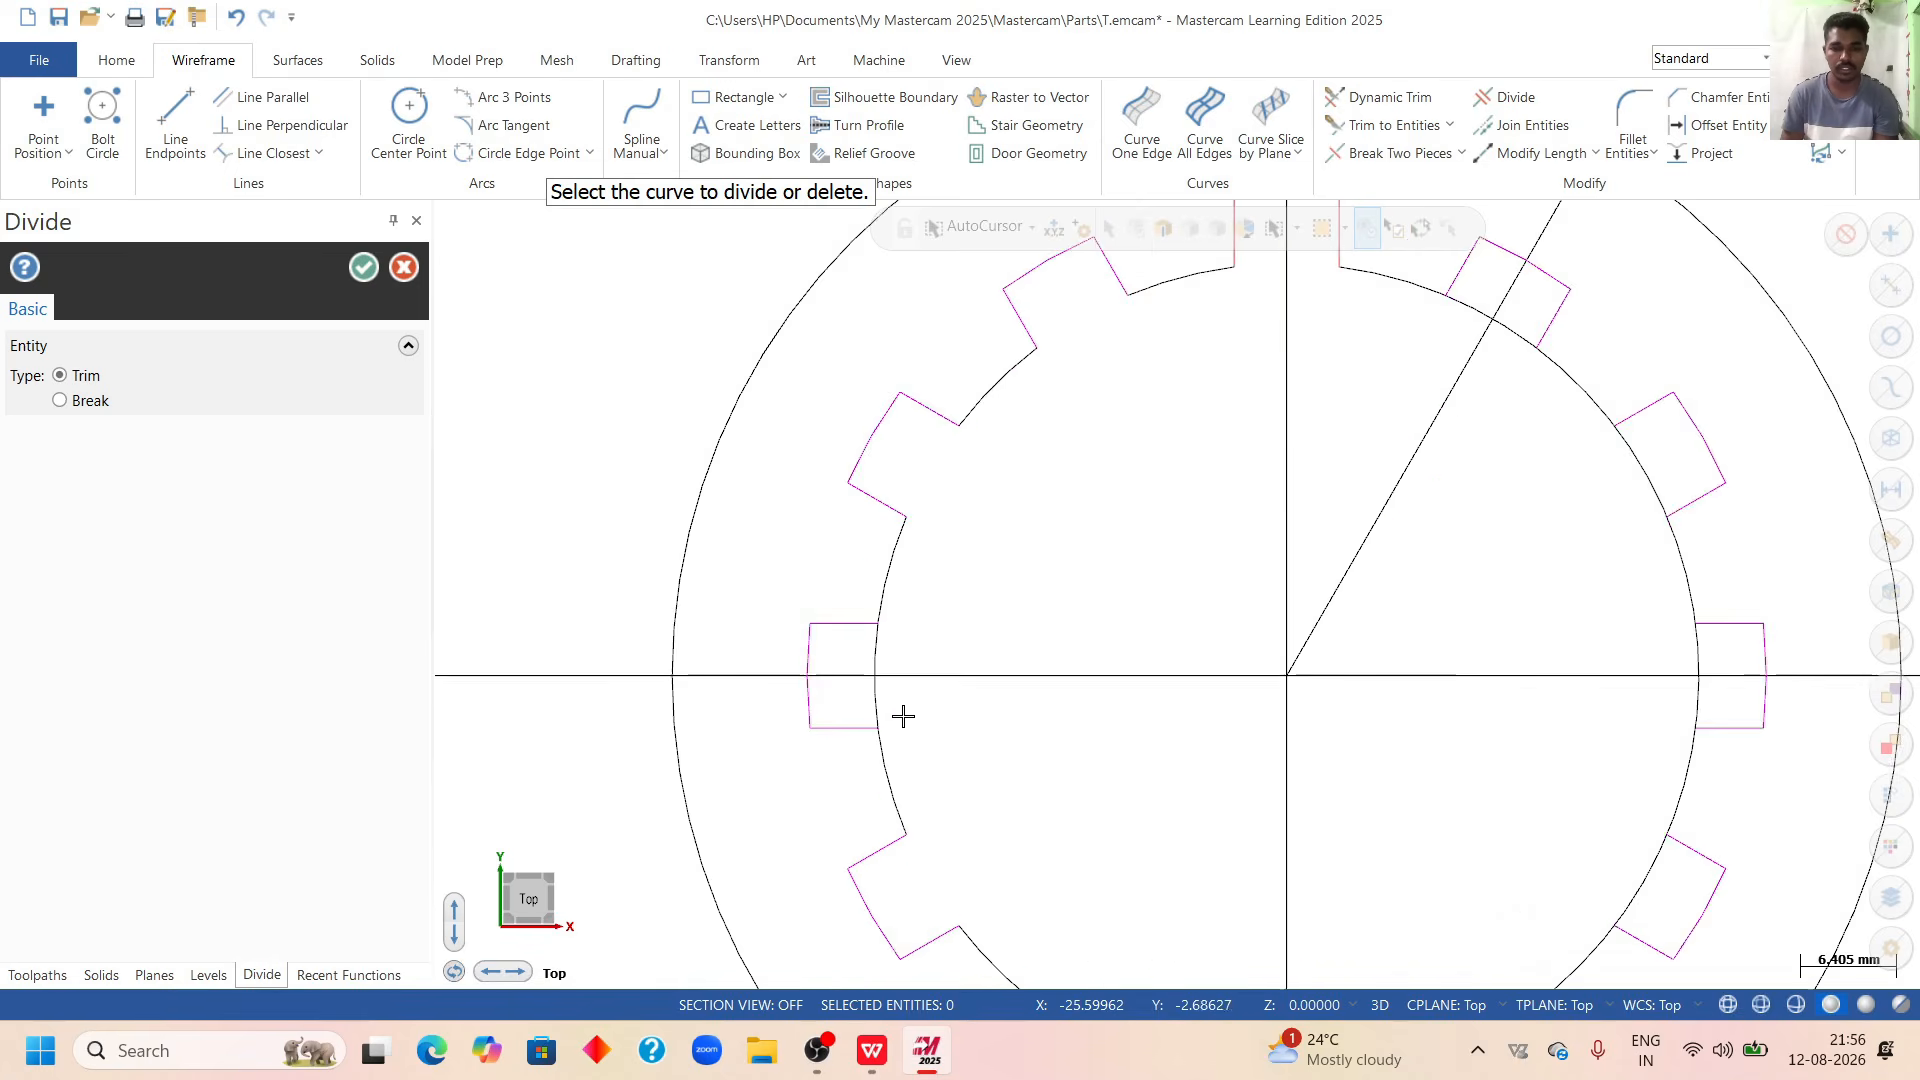
{"action": "left_click", "coordinate": [868, 691]}
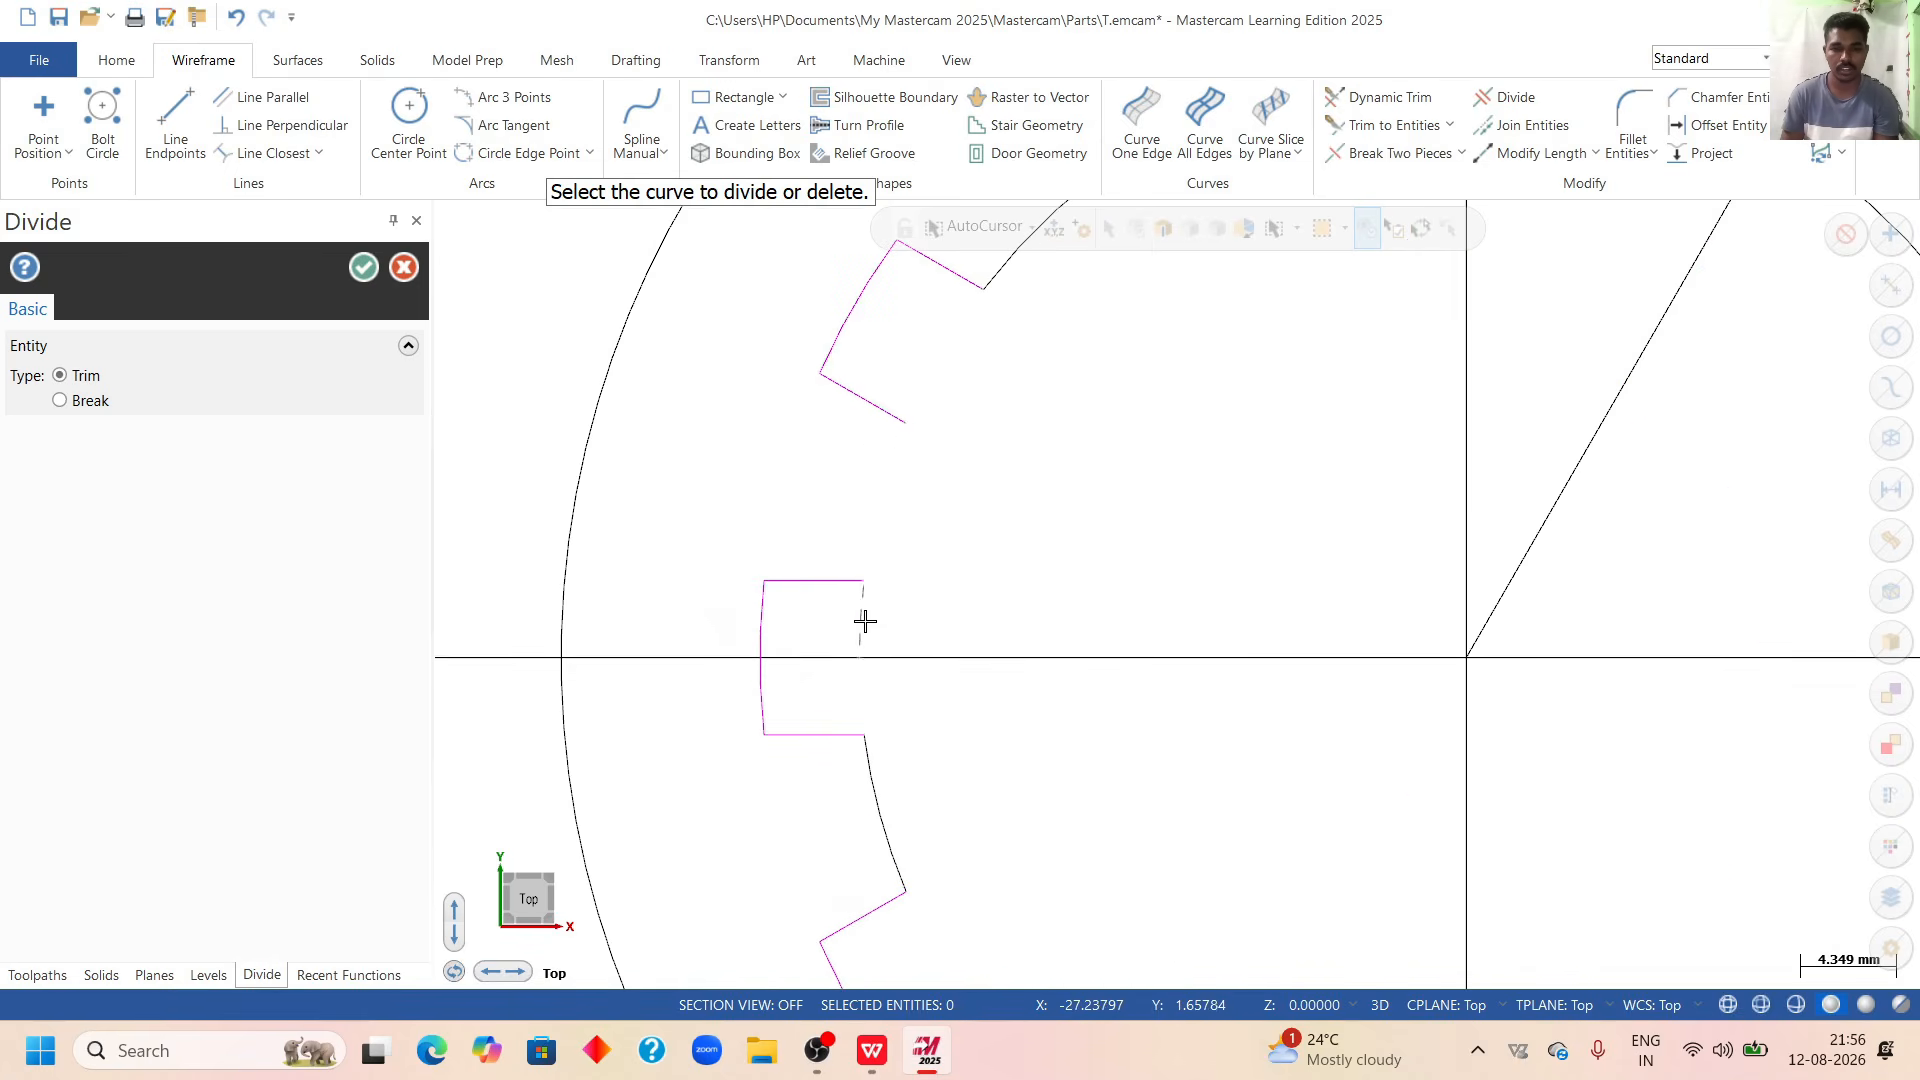
{"action": "scroll", "coordinate": [858, 632], "scroll_direction": "down", "scroll_amount": 3}
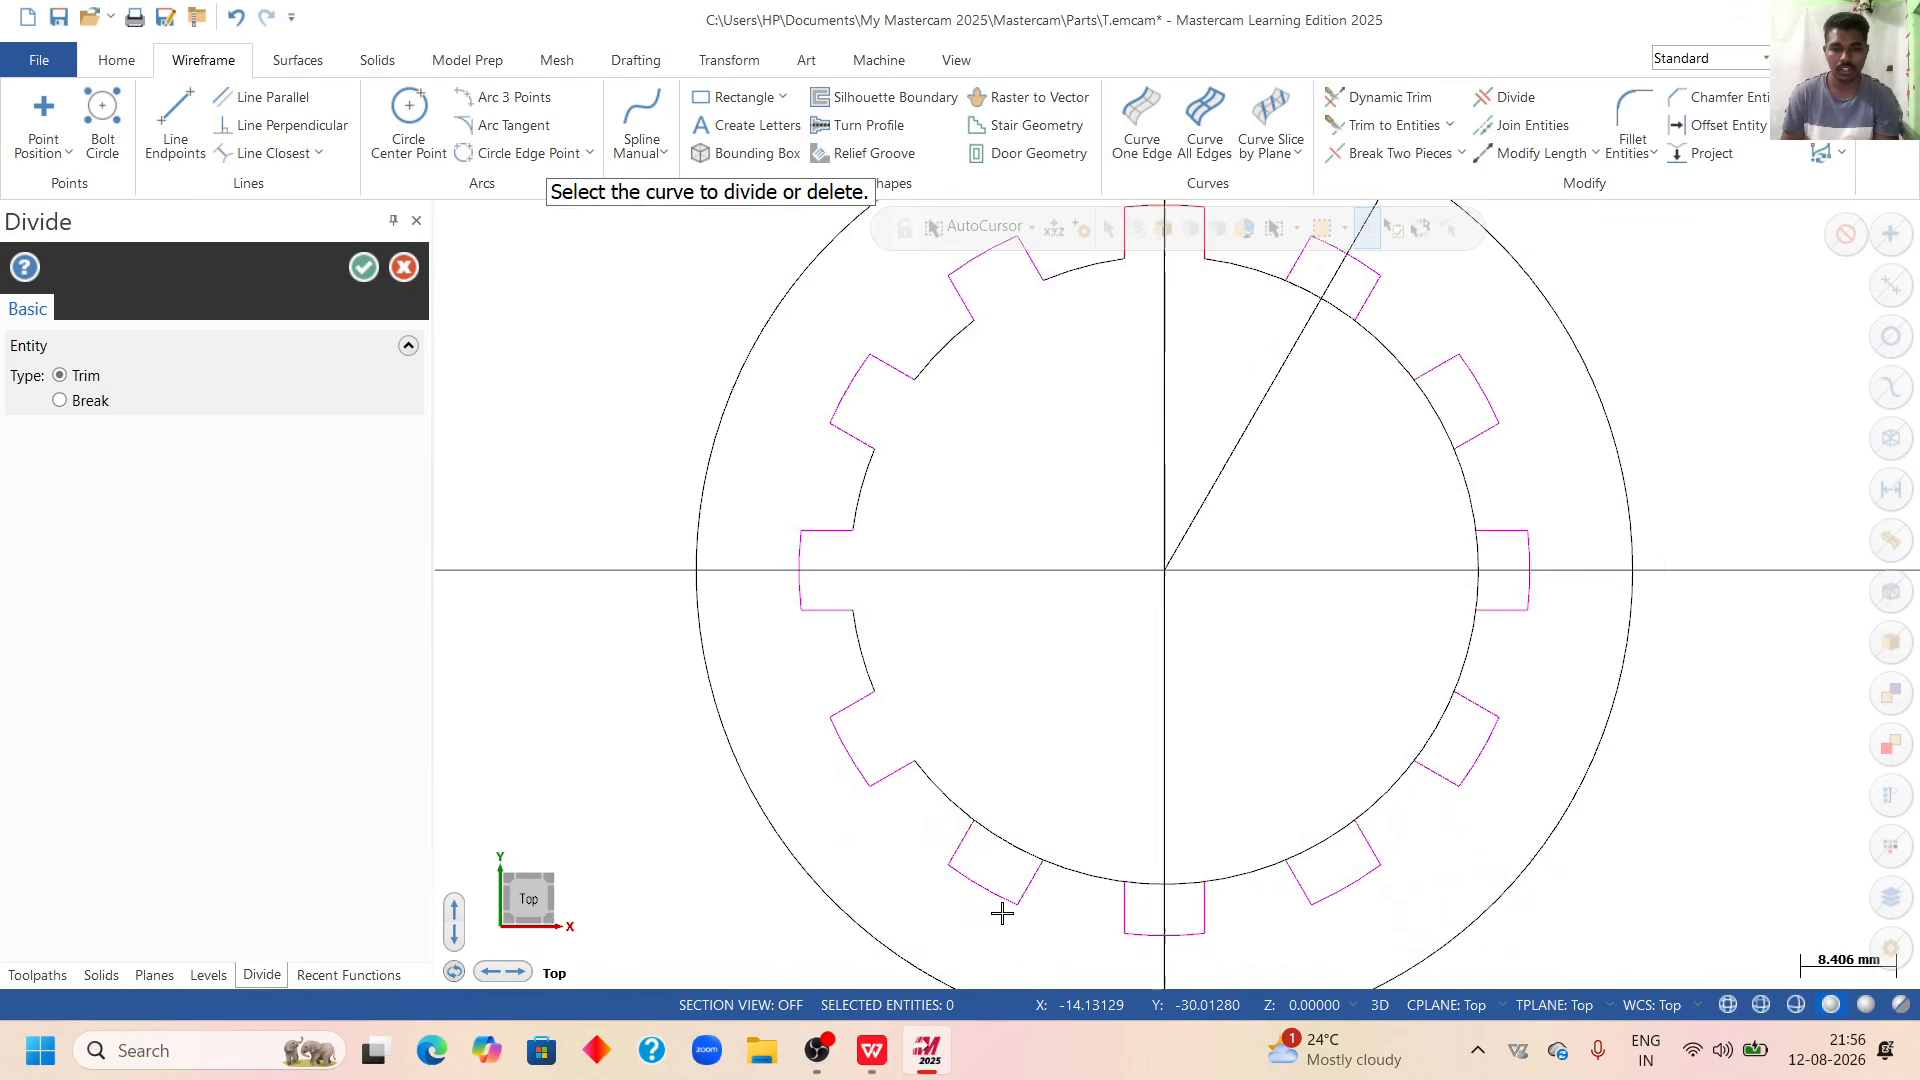
Trim the inner circle's arcs across the lower-left notch opening and the four notch openings from the lower right up to just above the horizontal centre line.
{"action": "left_click", "coordinate": [1021, 827]}
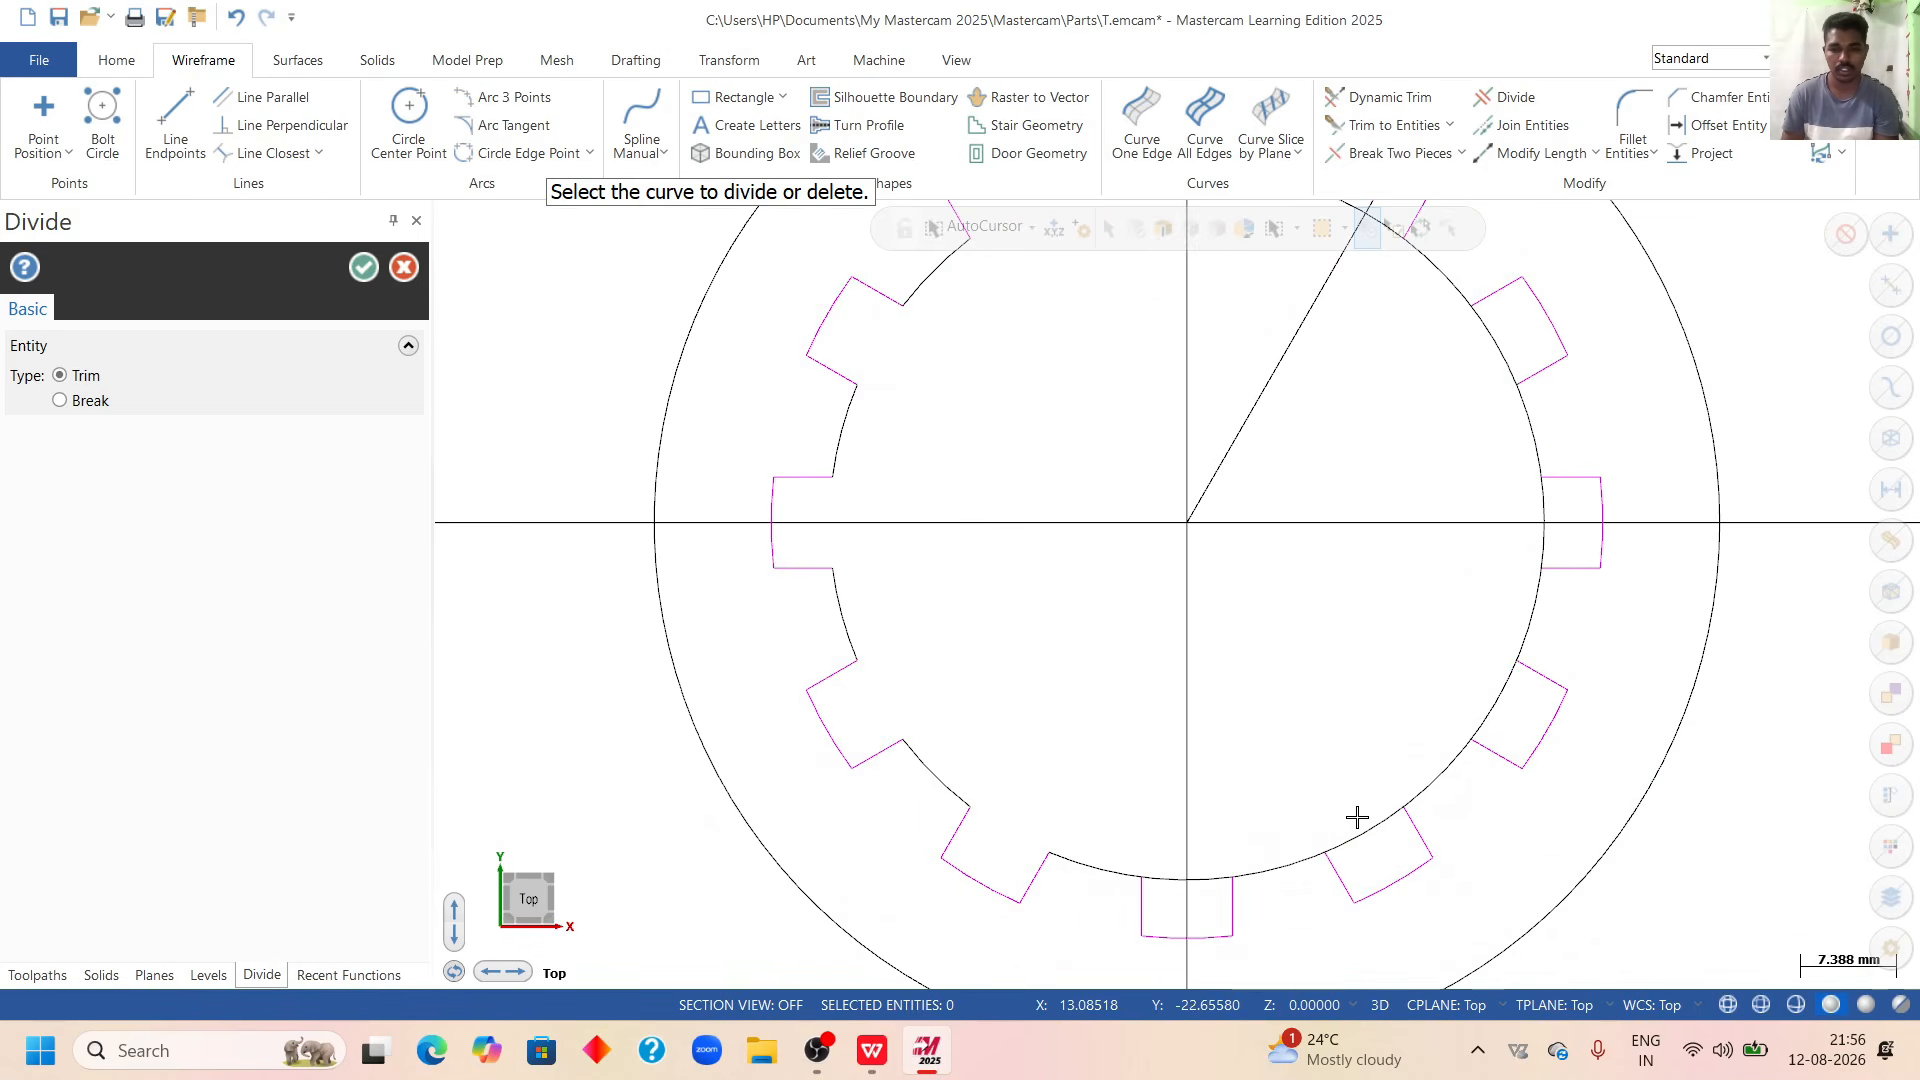
{"action": "left_click", "coordinate": [1464, 707]}
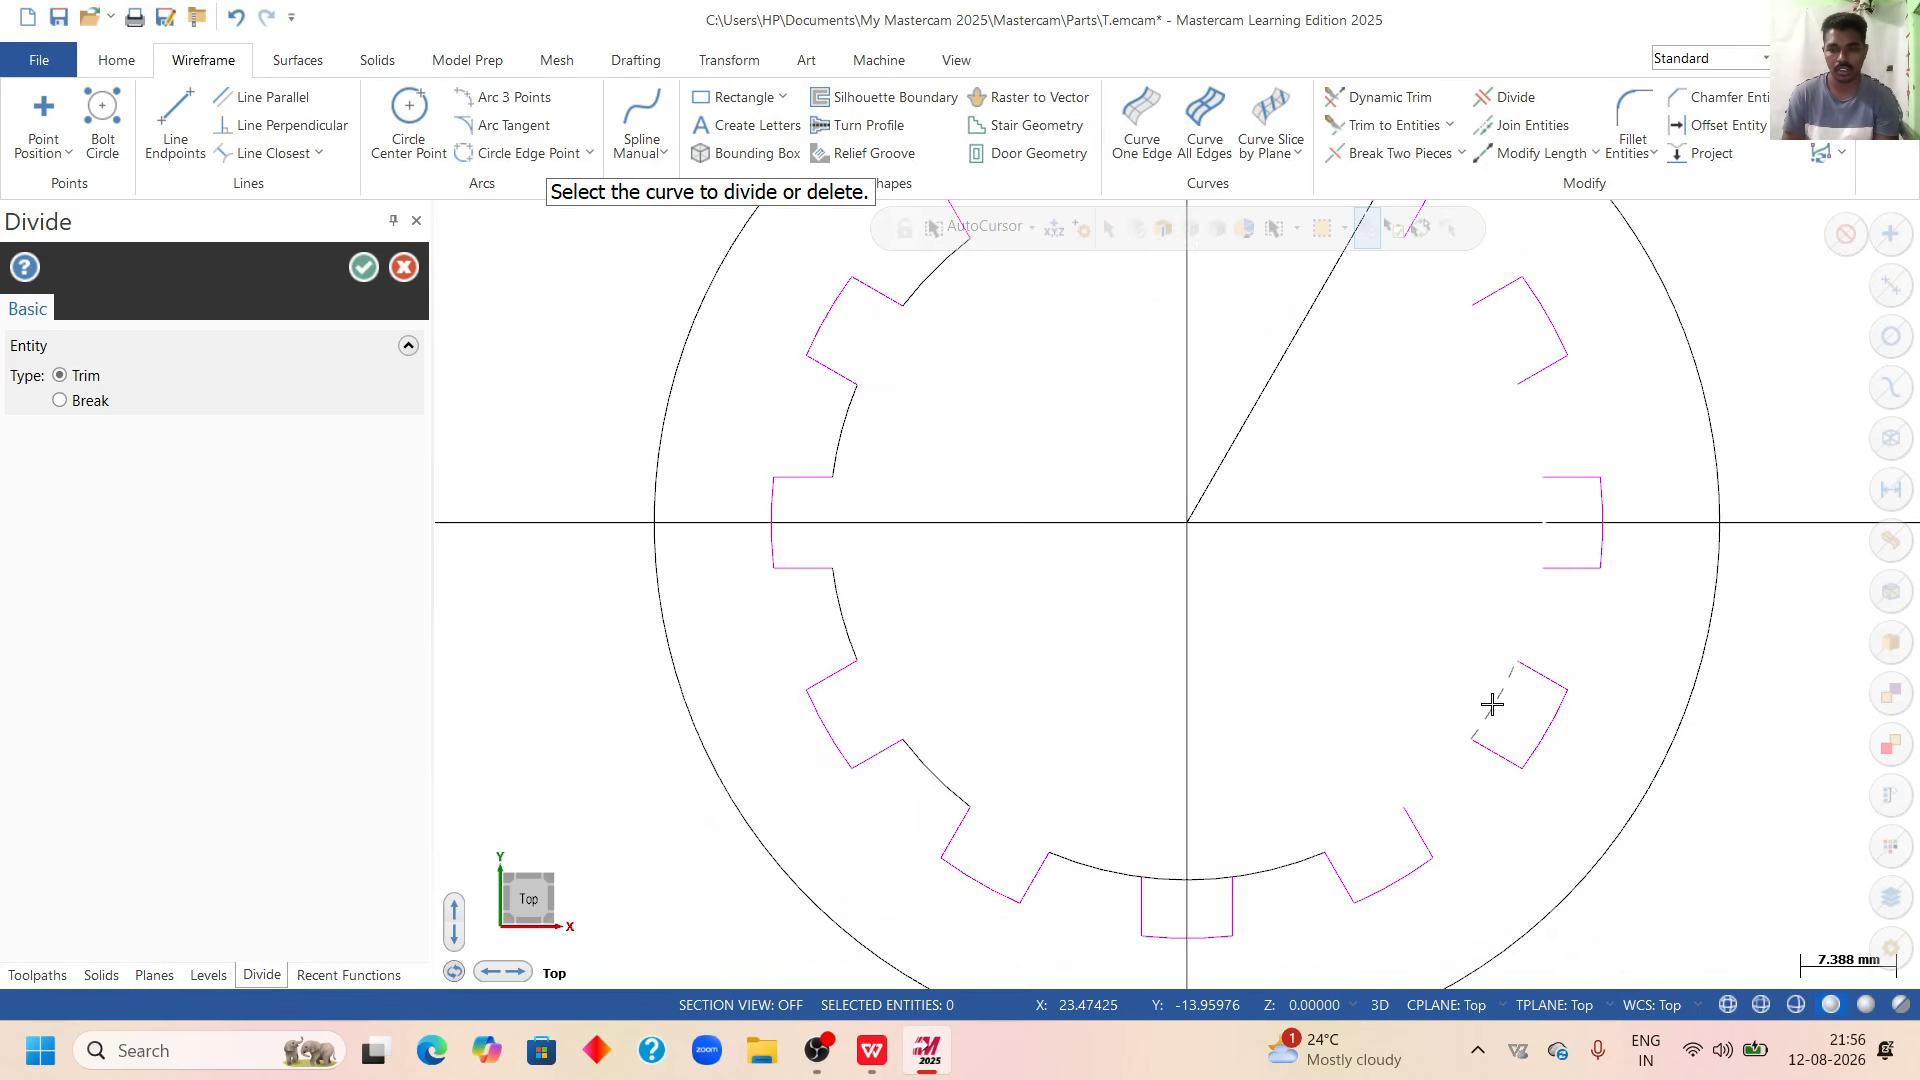
{"action": "left_click", "coordinate": [1491, 705]}
{"action": "scroll", "coordinate": [1551, 523], "scroll_direction": "up", "scroll_amount": 2}
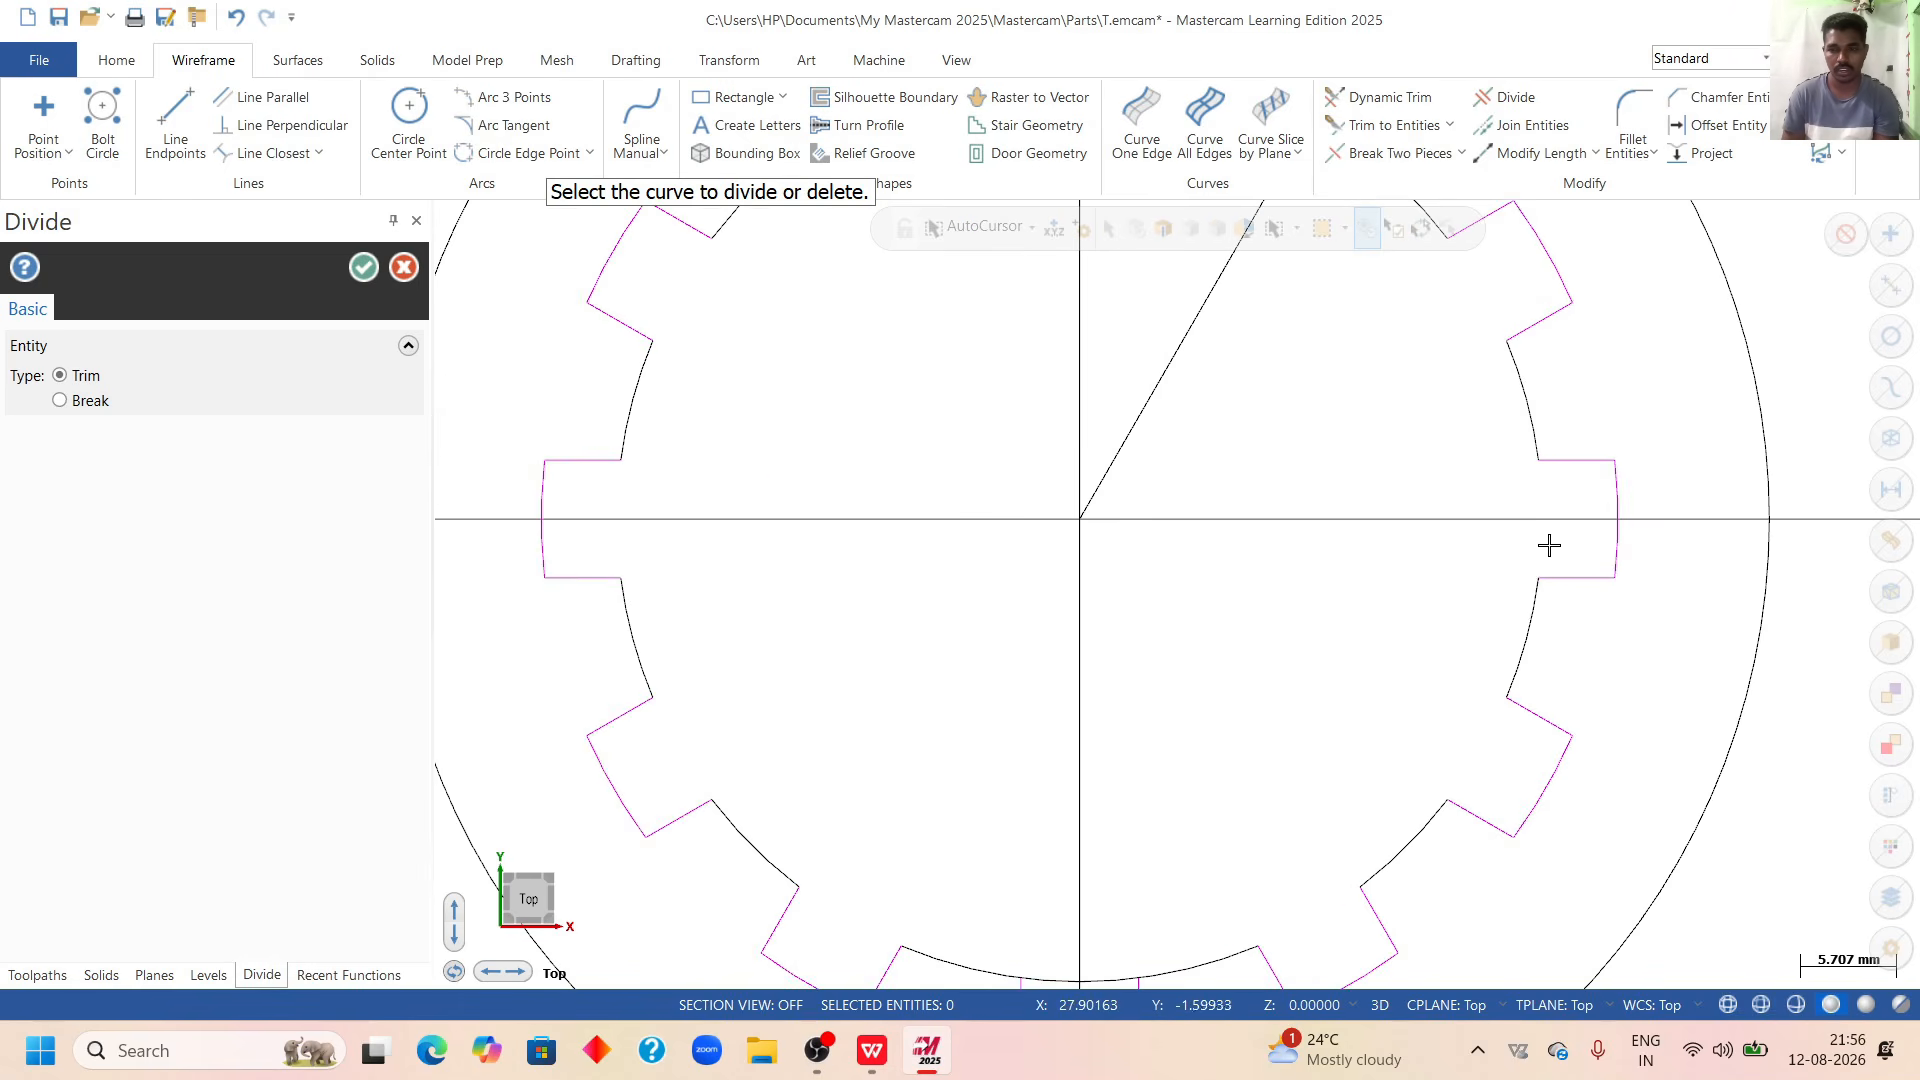
Trim both inner-circle arc pieces across the bottom notch opening, on either side of the vertical centre line.
{"action": "scroll", "coordinate": [1547, 544], "scroll_direction": "down", "scroll_amount": 2}
{"action": "scroll", "coordinate": [1050, 950], "scroll_direction": "up", "scroll_amount": 2}
{"action": "left_click", "coordinate": [1160, 897]}
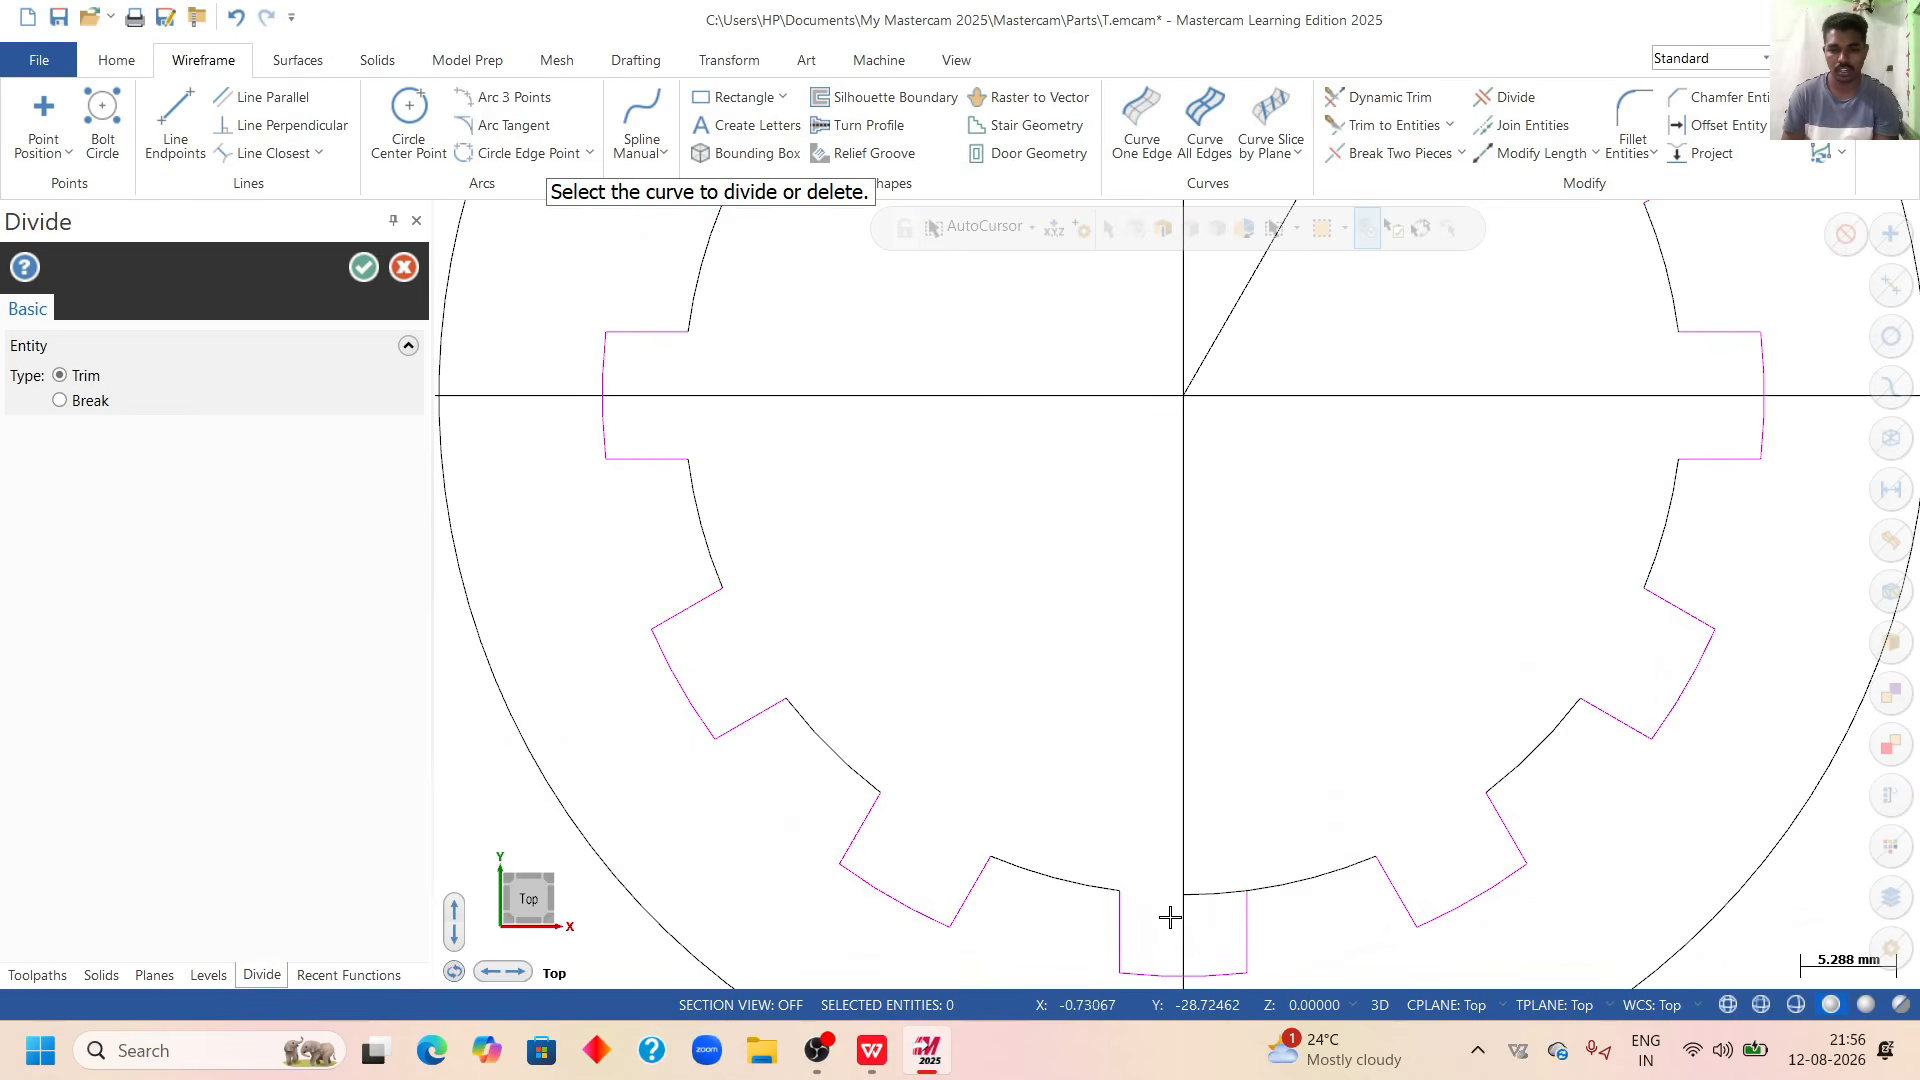
{"action": "left_click", "coordinate": [1196, 897]}
{"action": "scroll", "coordinate": [1136, 832], "scroll_direction": "down", "scroll_amount": 1}
{"action": "scroll", "coordinate": [1136, 832], "scroll_direction": "down", "scroll_amount": 2}
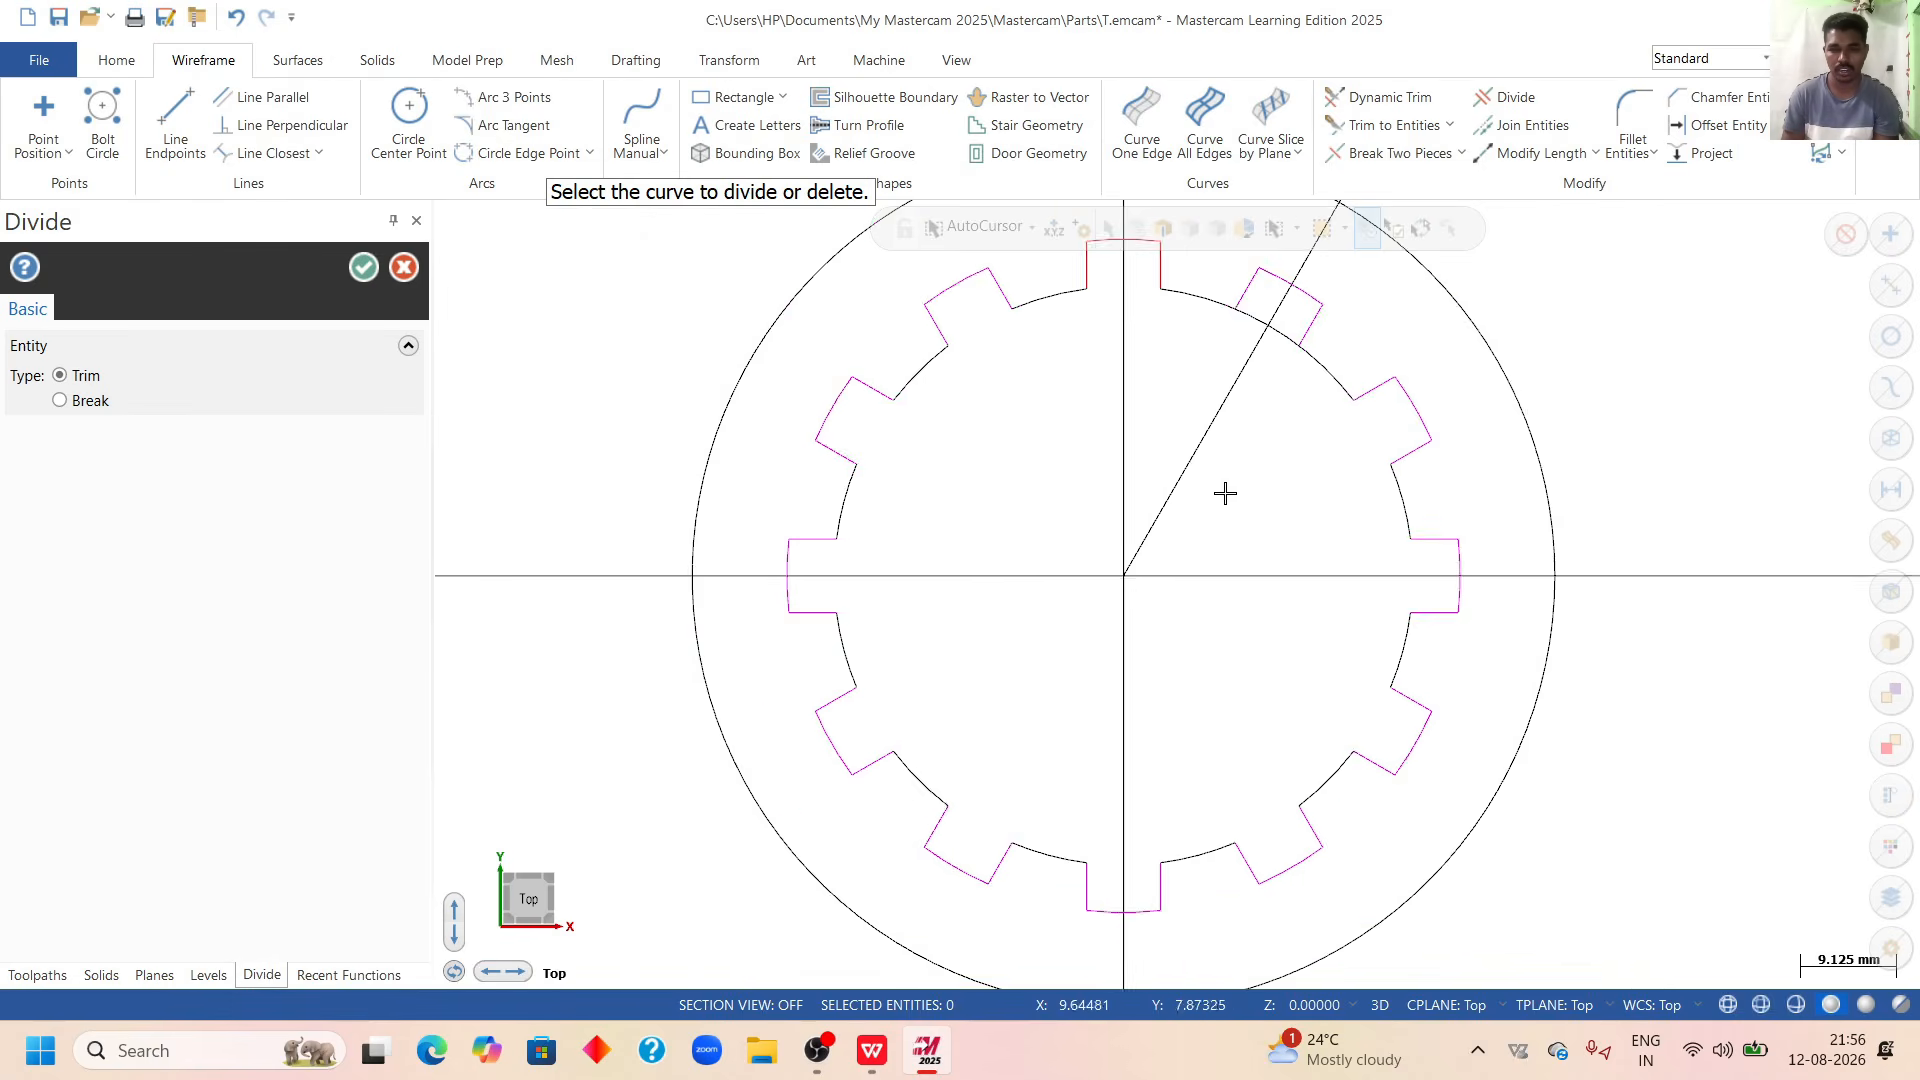
Trim the inner circle's arc pieces across the notch crossed by the inclined centre line and finish Divide.
{"action": "scroll", "coordinate": [1293, 289], "scroll_direction": "up", "scroll_amount": 3}
{"action": "scroll", "coordinate": [1293, 289], "scroll_direction": "up", "scroll_amount": 2}
{"action": "left_click", "coordinate": [1290, 304]}
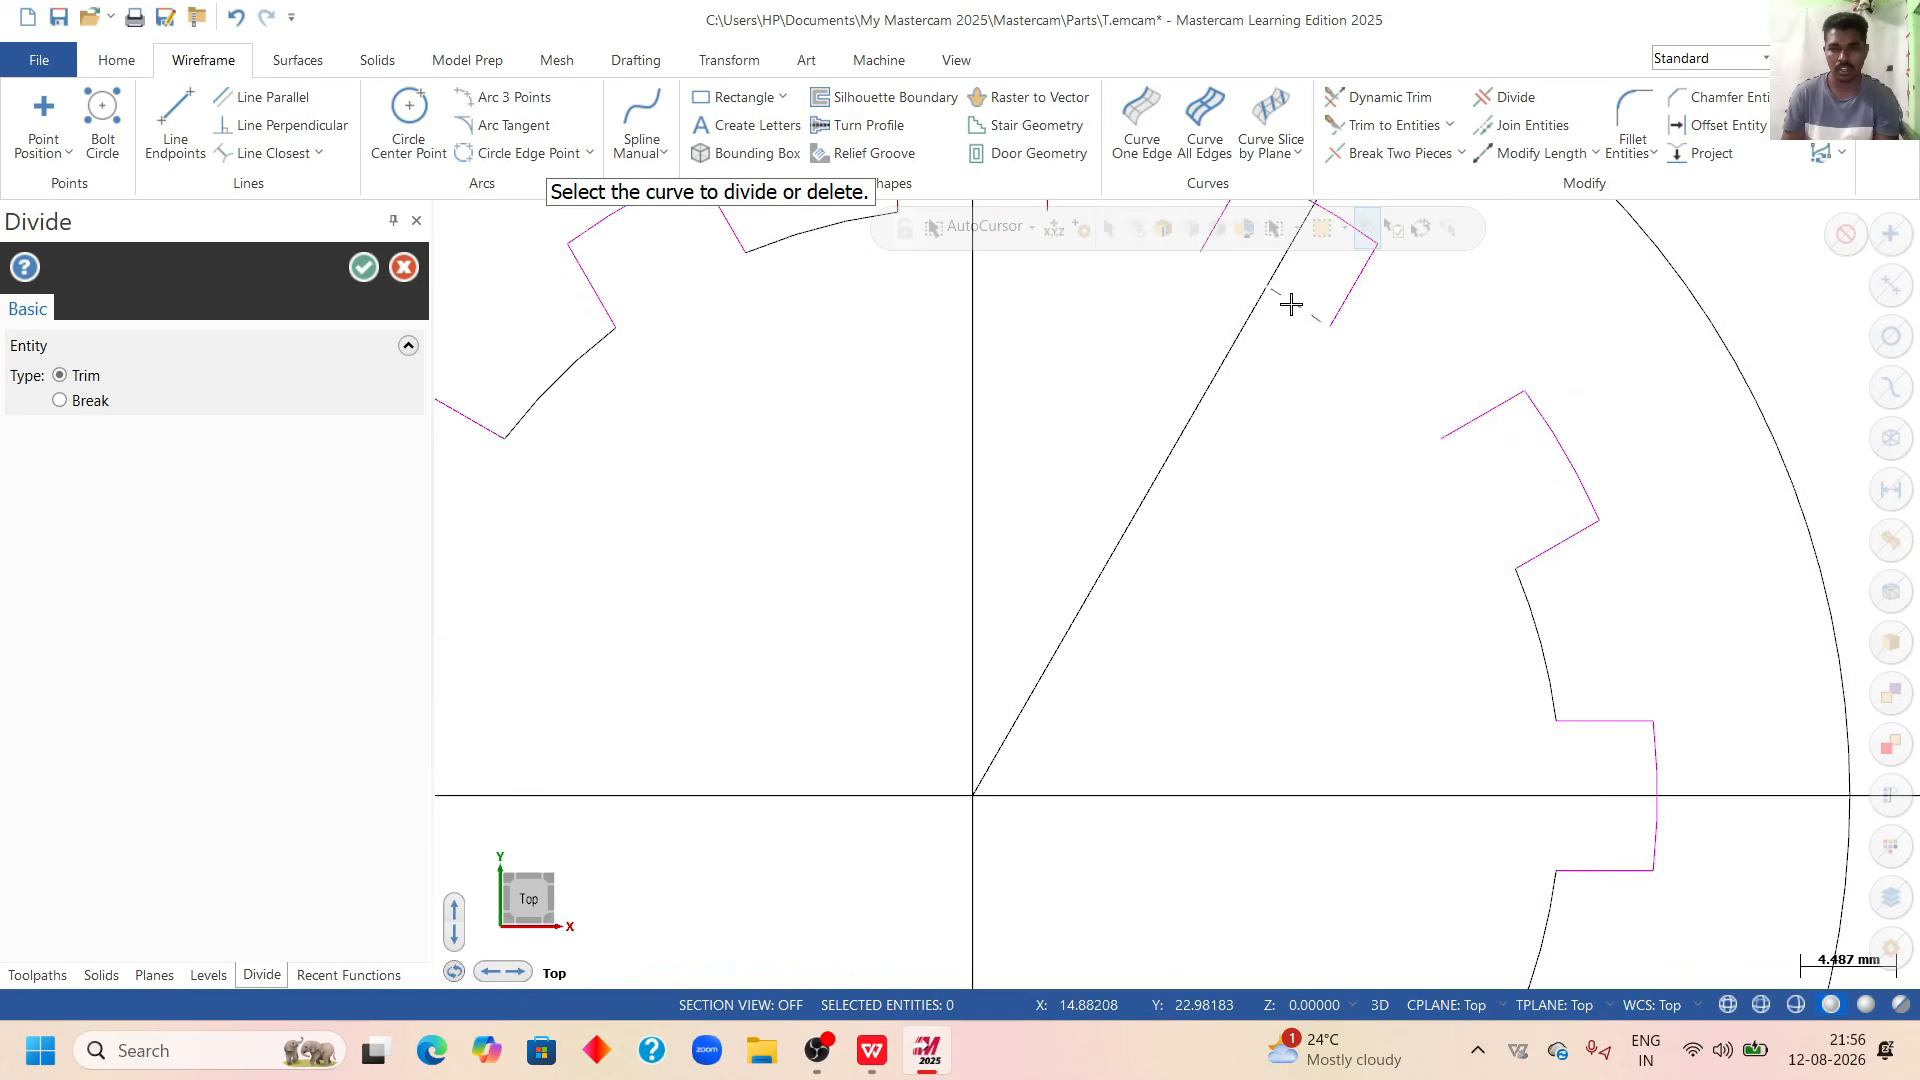
{"action": "scroll", "coordinate": [1167, 413], "scroll_direction": "down", "scroll_amount": 3}
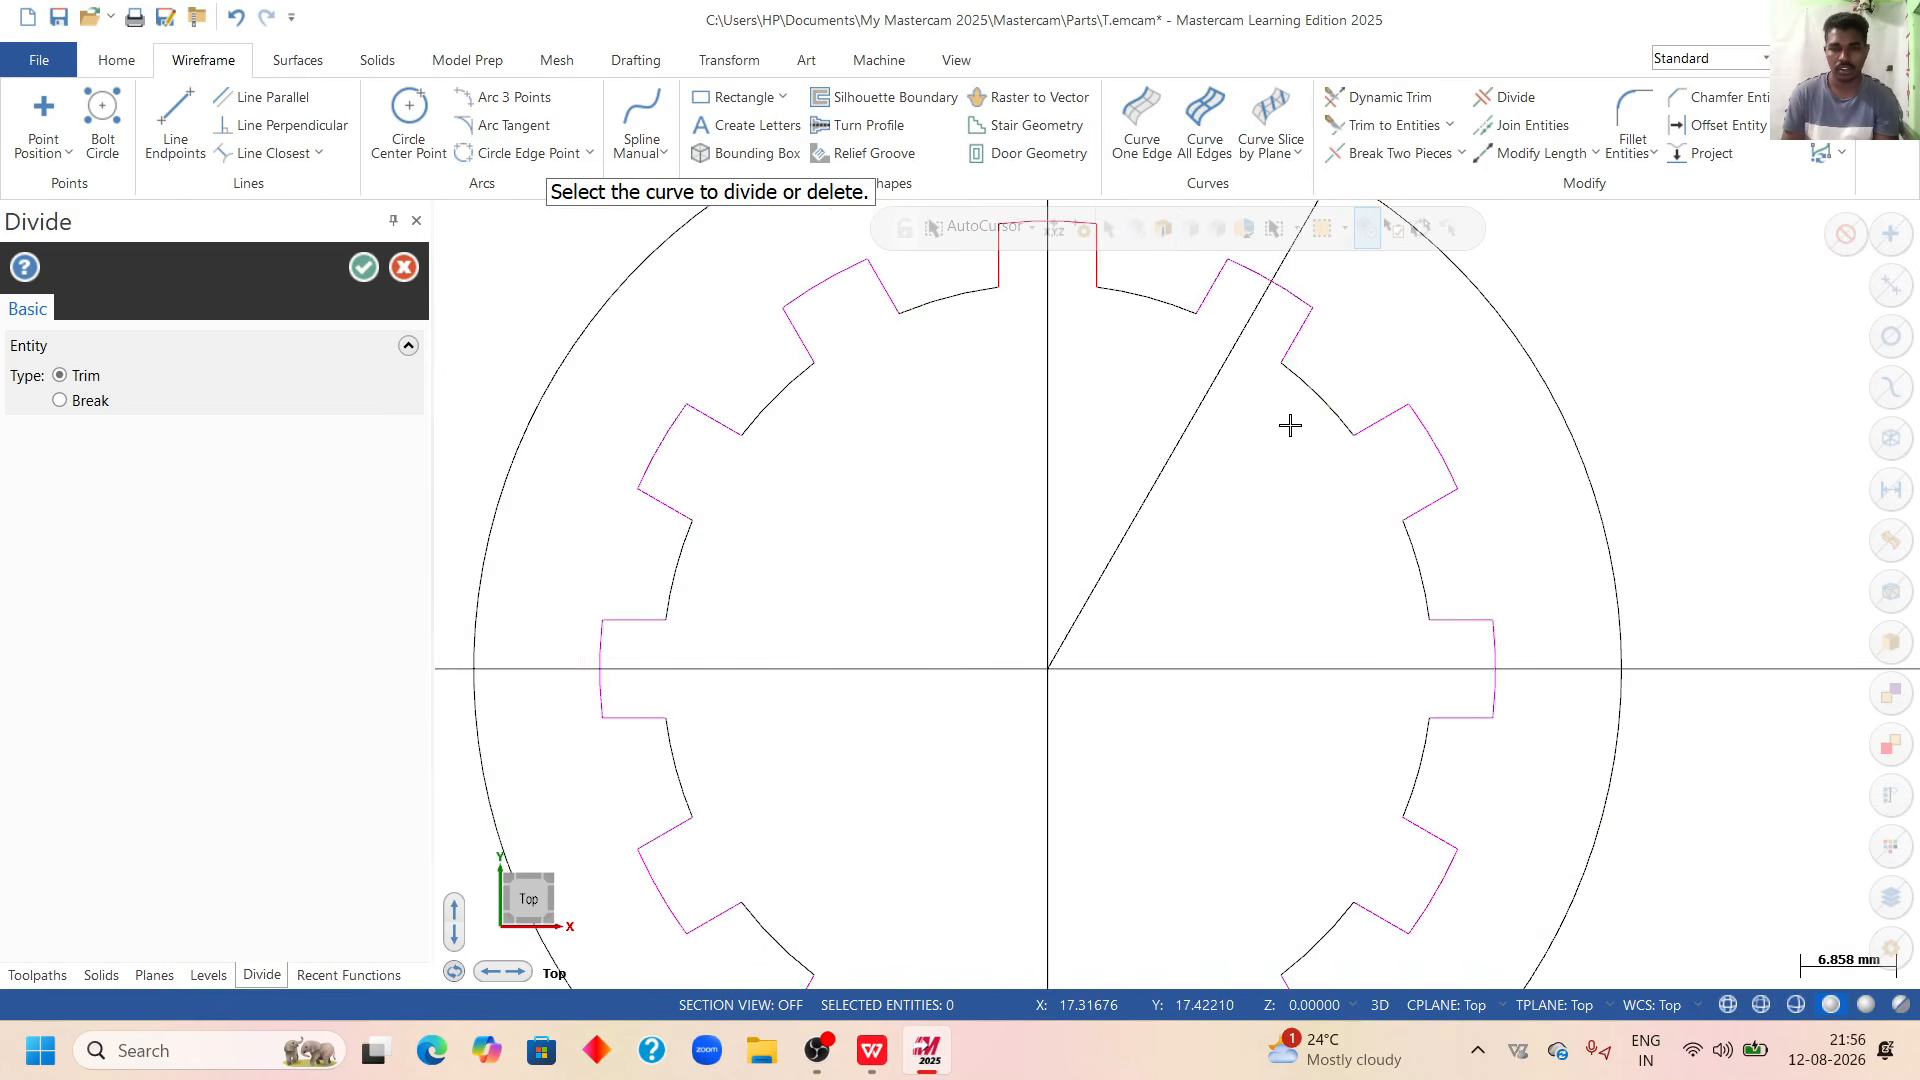
{"action": "scroll", "coordinate": [1127, 729], "scroll_direction": "down", "scroll_amount": 1}
{"action": "scroll", "coordinate": [1127, 729], "scroll_direction": "up", "scroll_amount": 1}
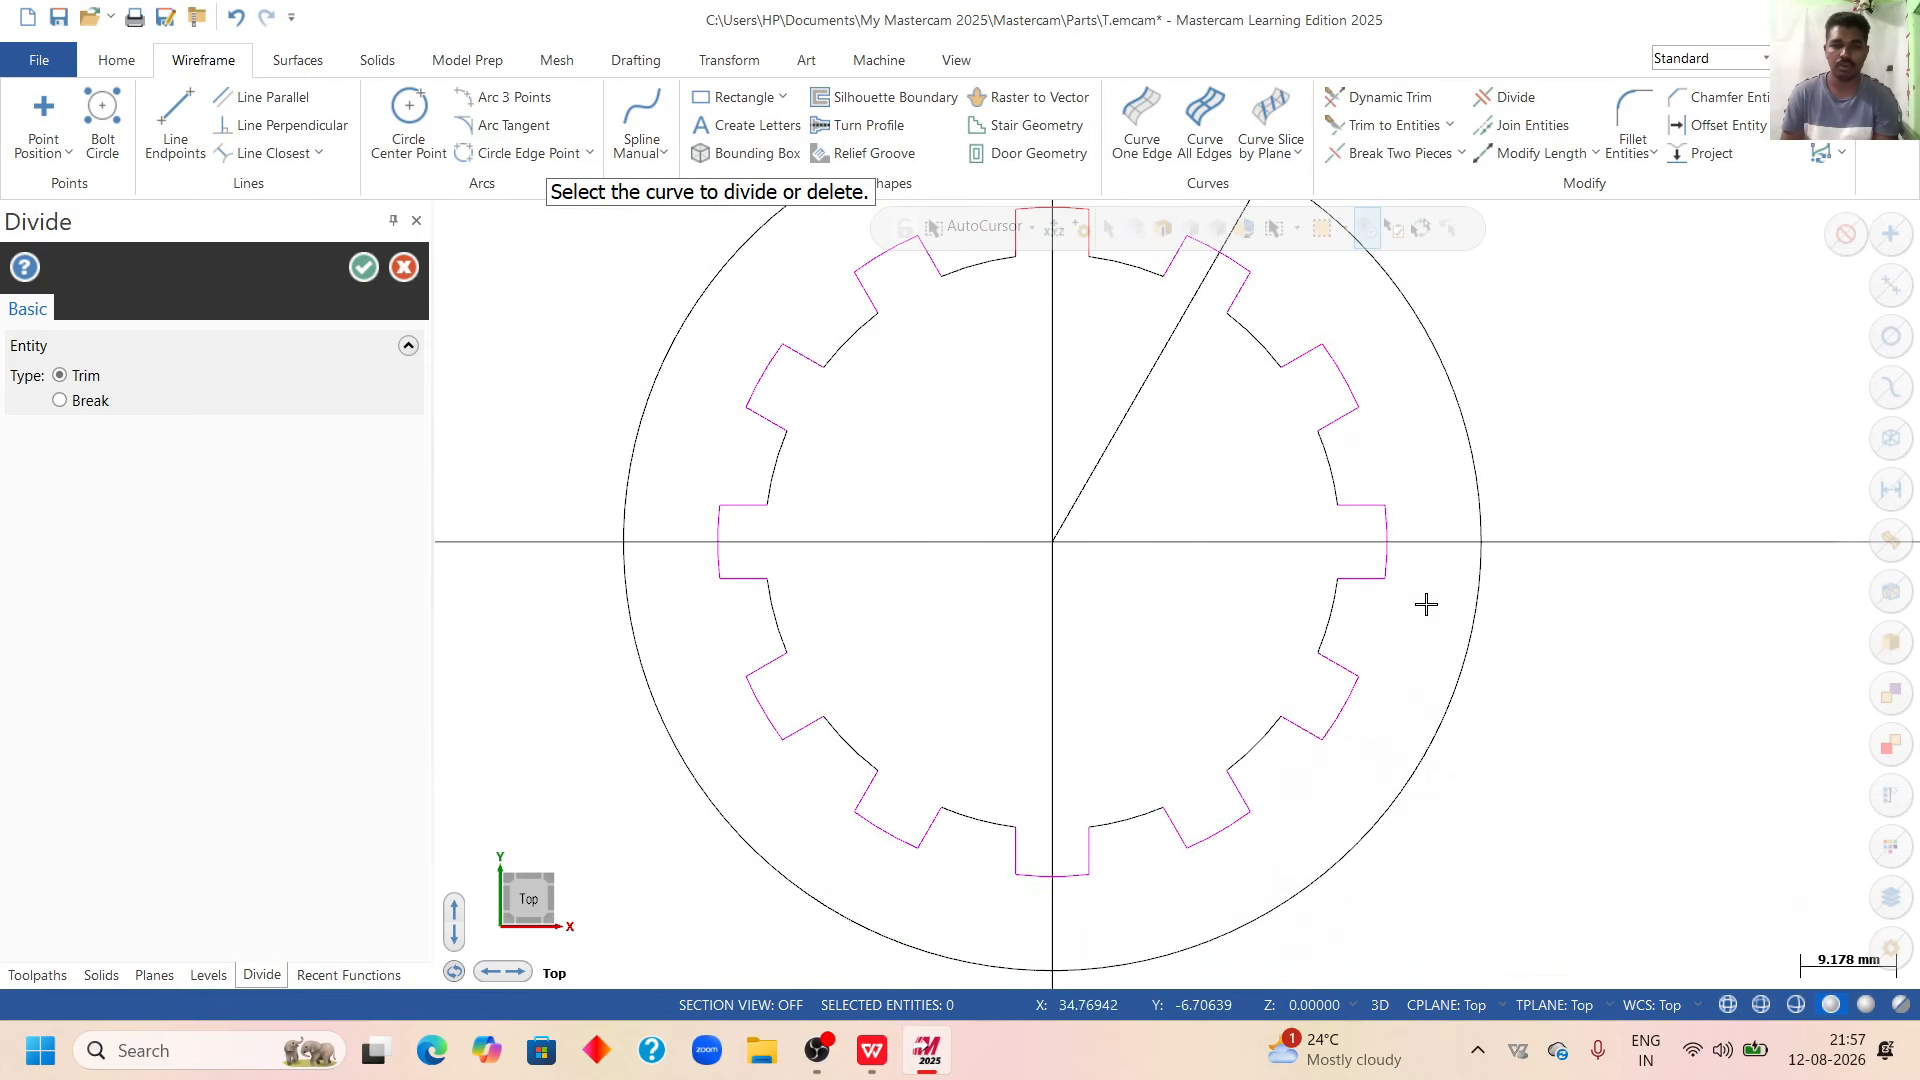
{"action": "left_click", "coordinate": [363, 267]}
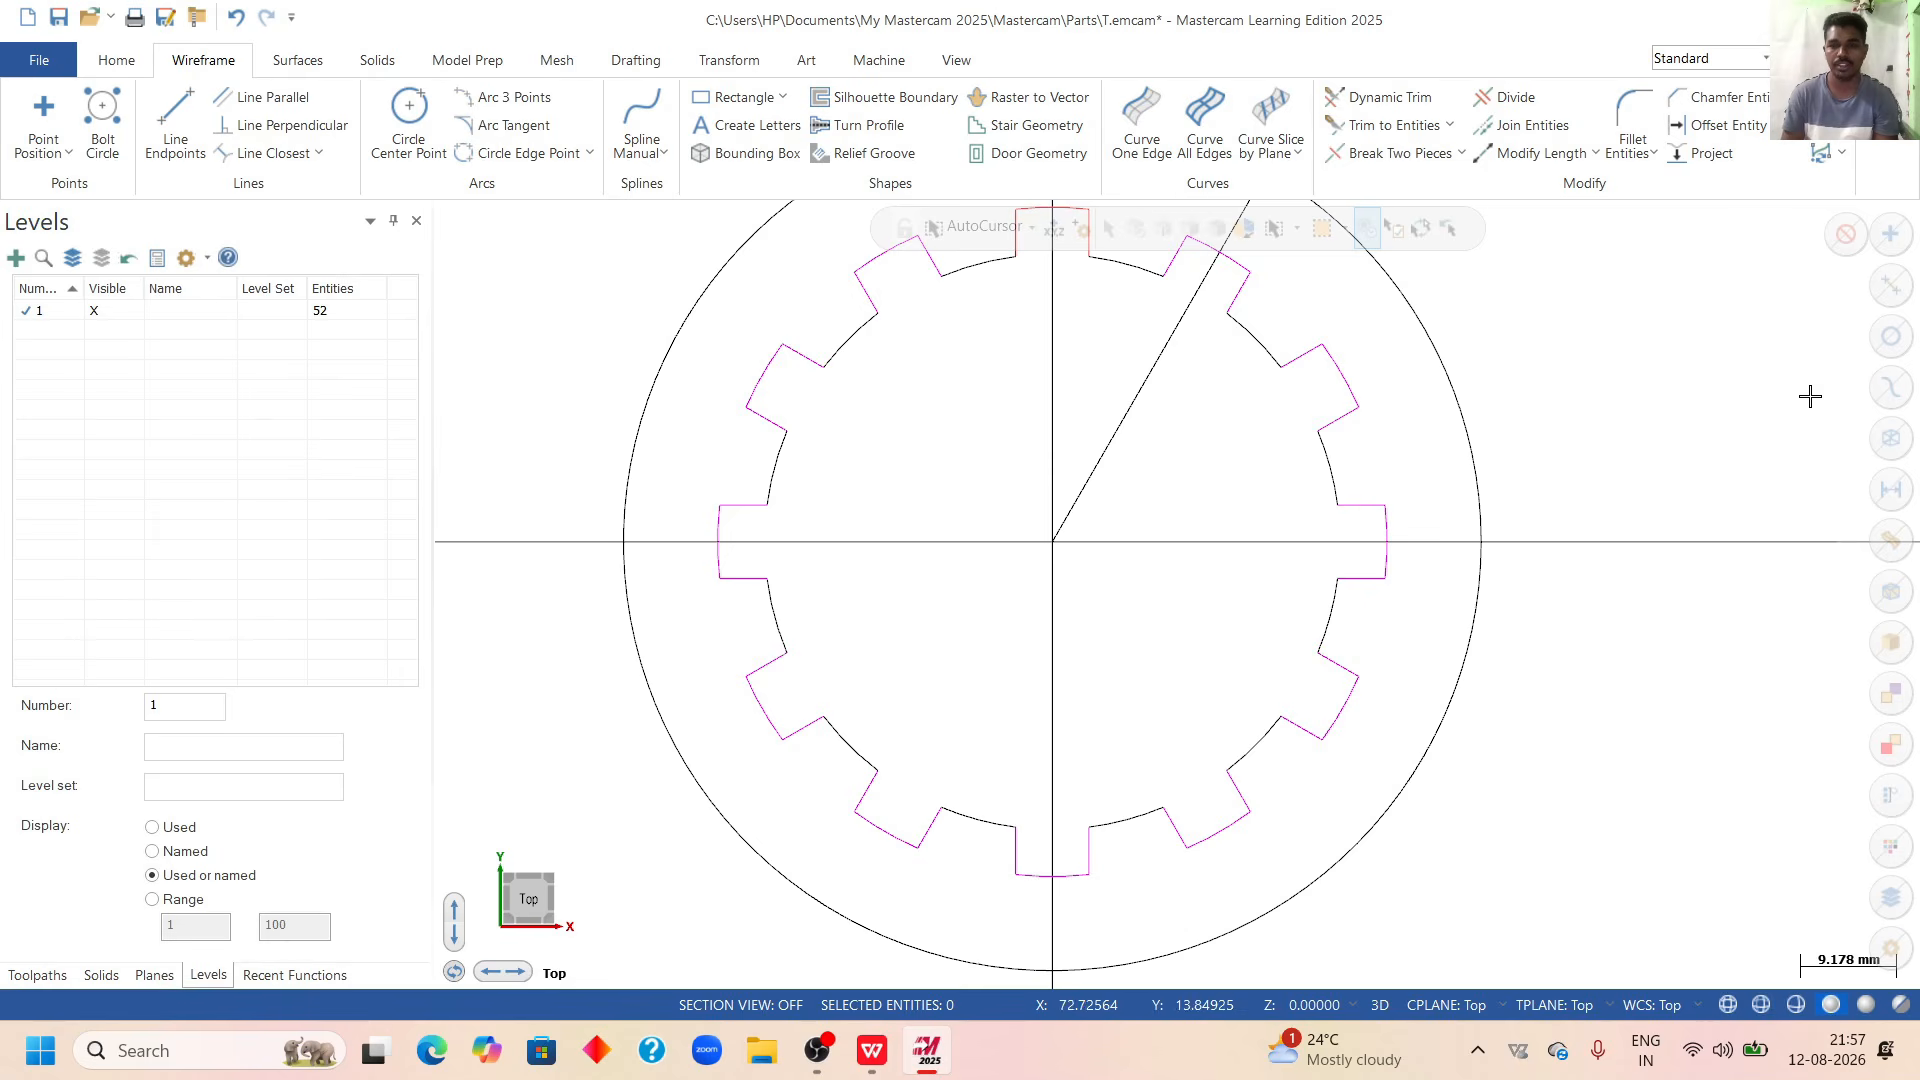
Clear the transformation colours from the rotated notch geometry.
{"action": "right_click", "coordinate": [1518, 322]}
{"action": "left_click", "coordinate": [1603, 283]}
{"action": "scroll", "coordinate": [878, 542], "scroll_direction": "down", "scroll_amount": 13}
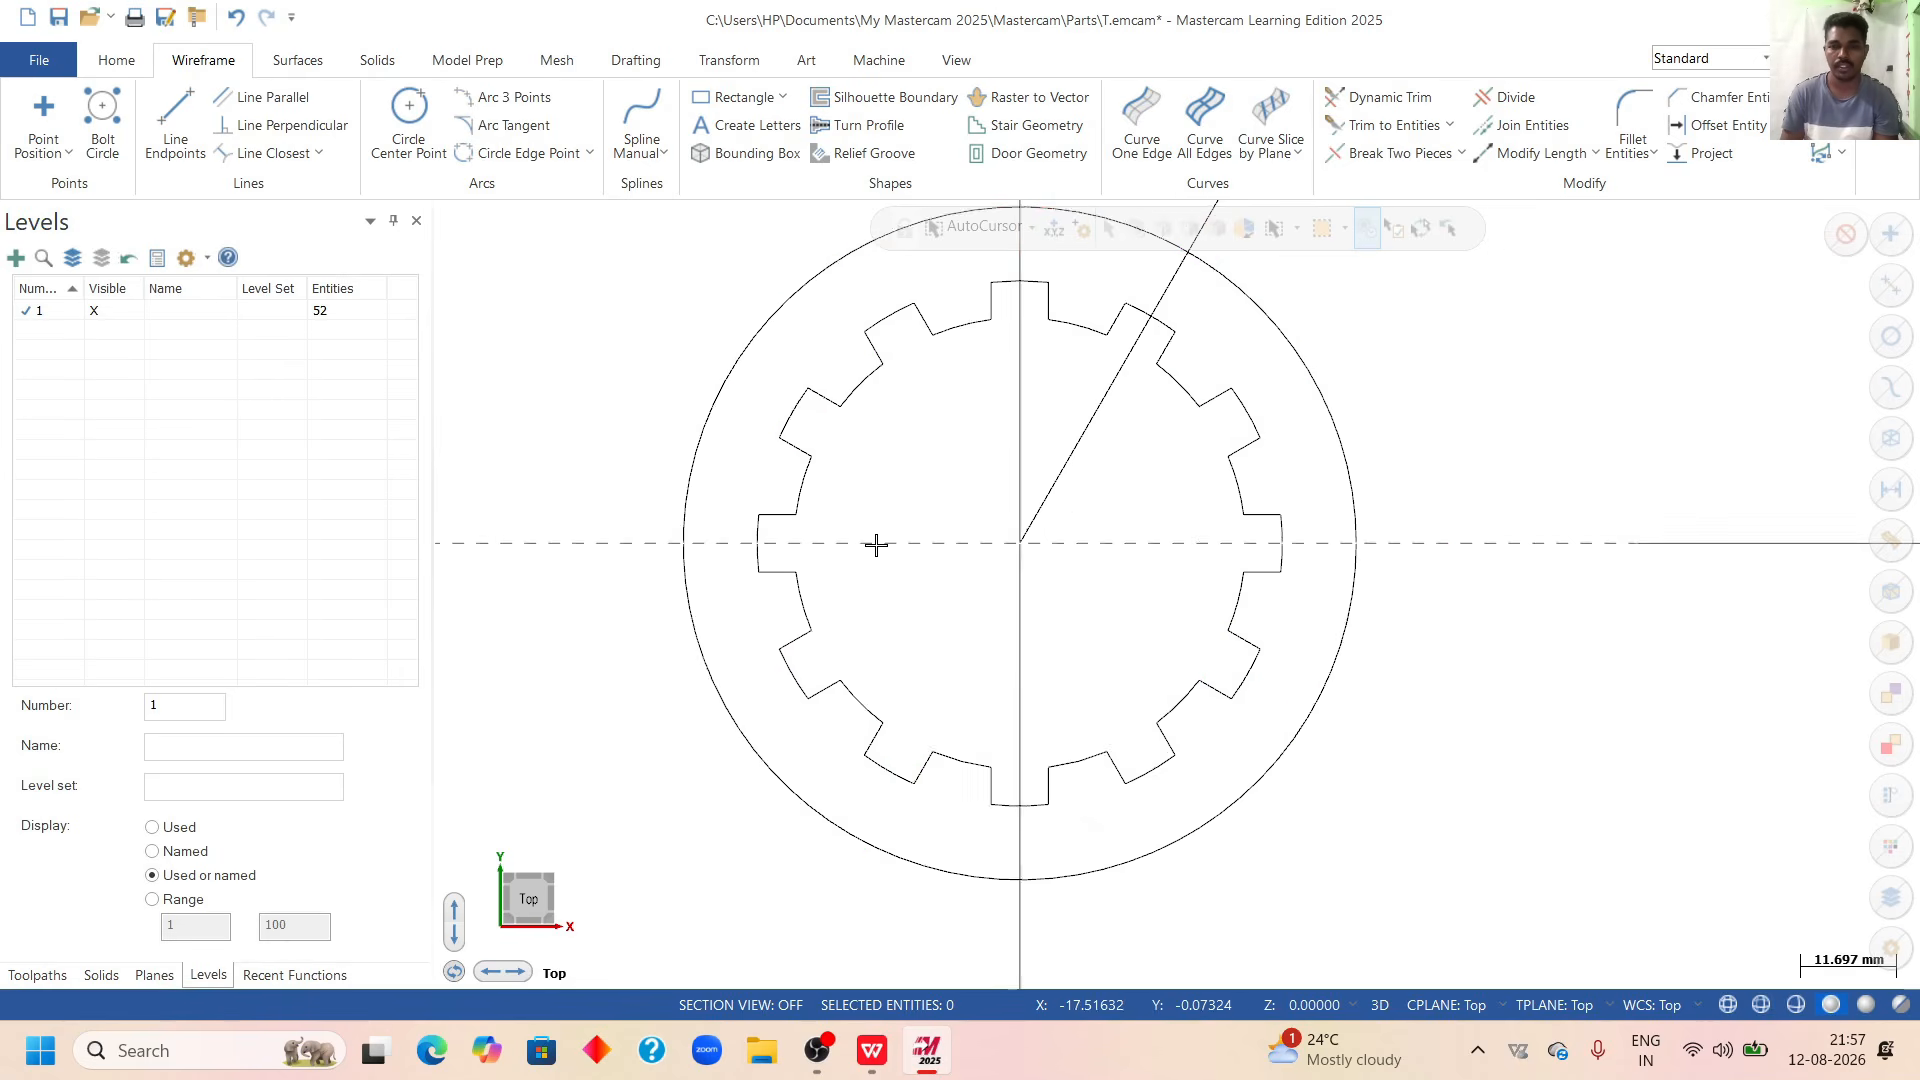
{"action": "scroll", "coordinate": [963, 312], "scroll_direction": "up", "scroll_amount": 4}
{"action": "scroll", "coordinate": [929, 421], "scroll_direction": "down", "scroll_amount": 2}
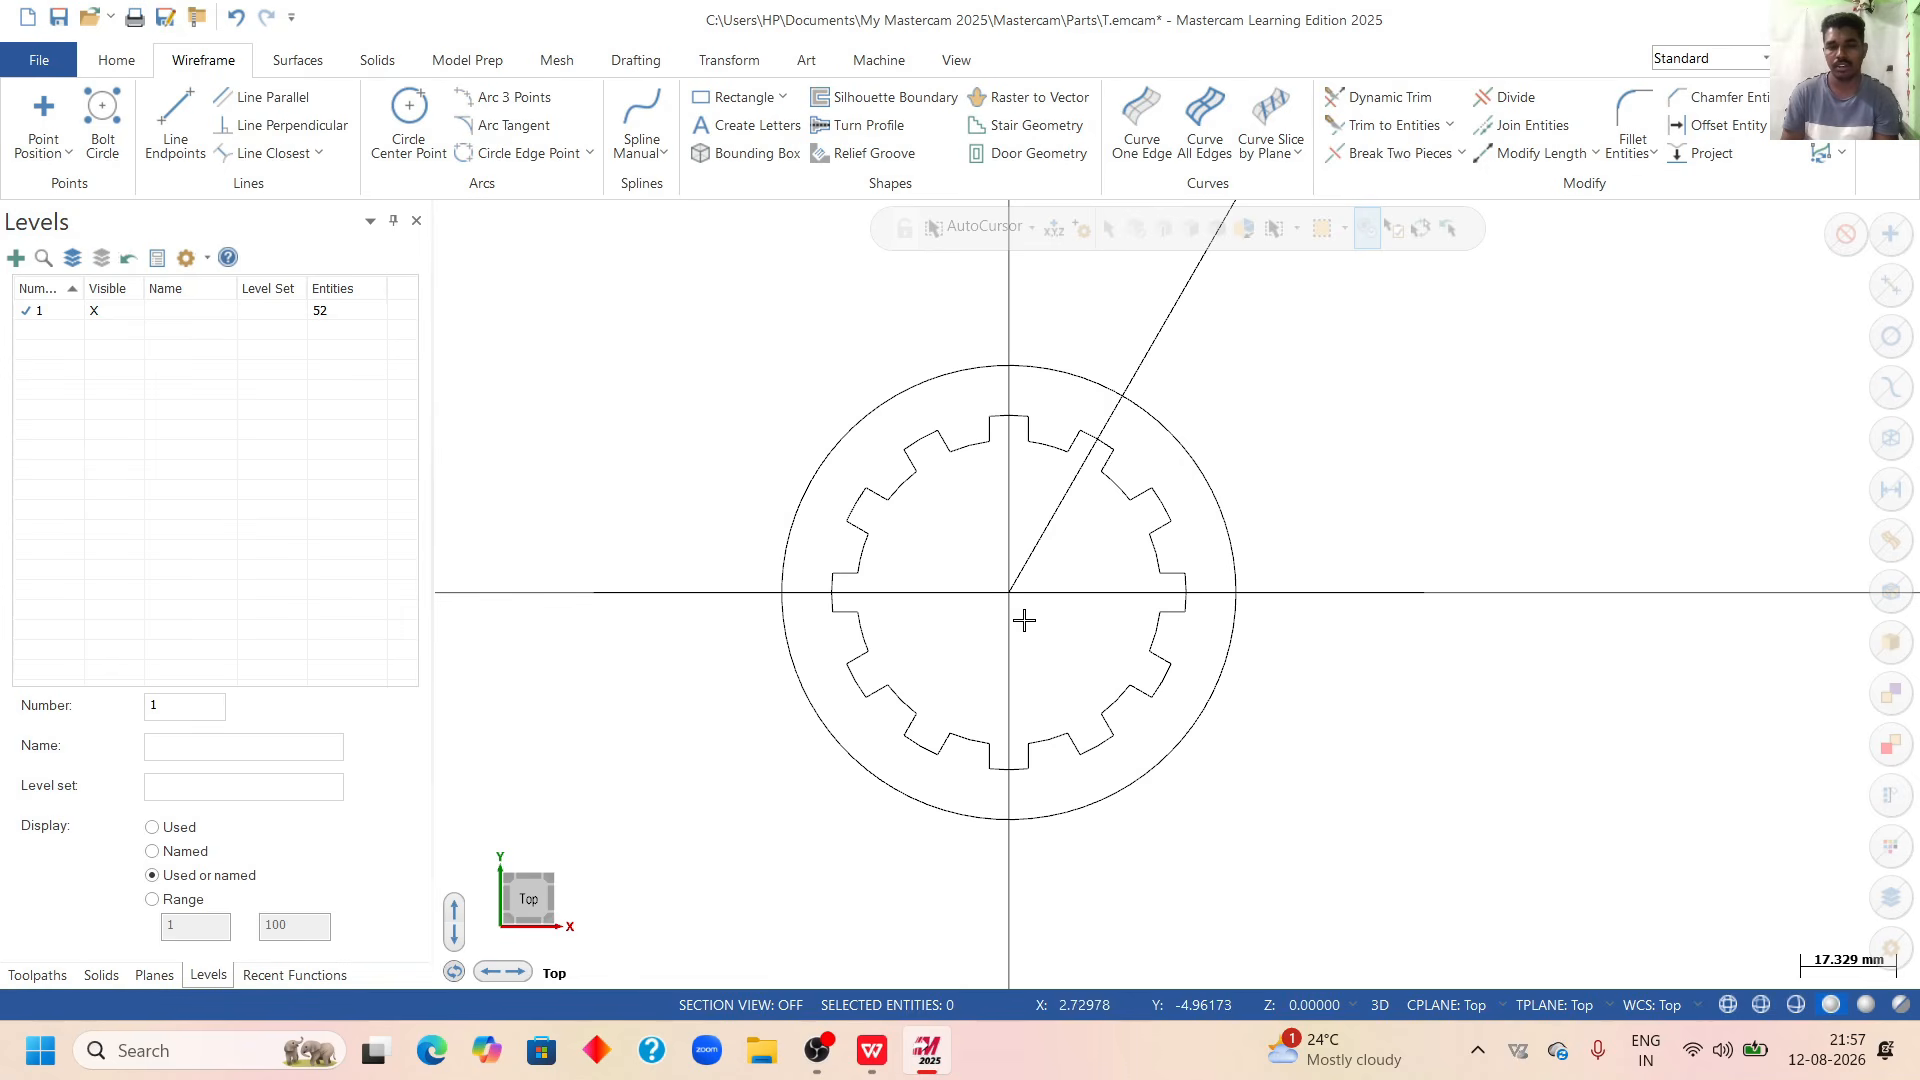
Check the Fork drawing in WPS Office and draw a freeform midpoint line centred on the origin, about 125 mm long at about 311 degrees.
{"action": "left_click", "coordinate": [872, 1049]}
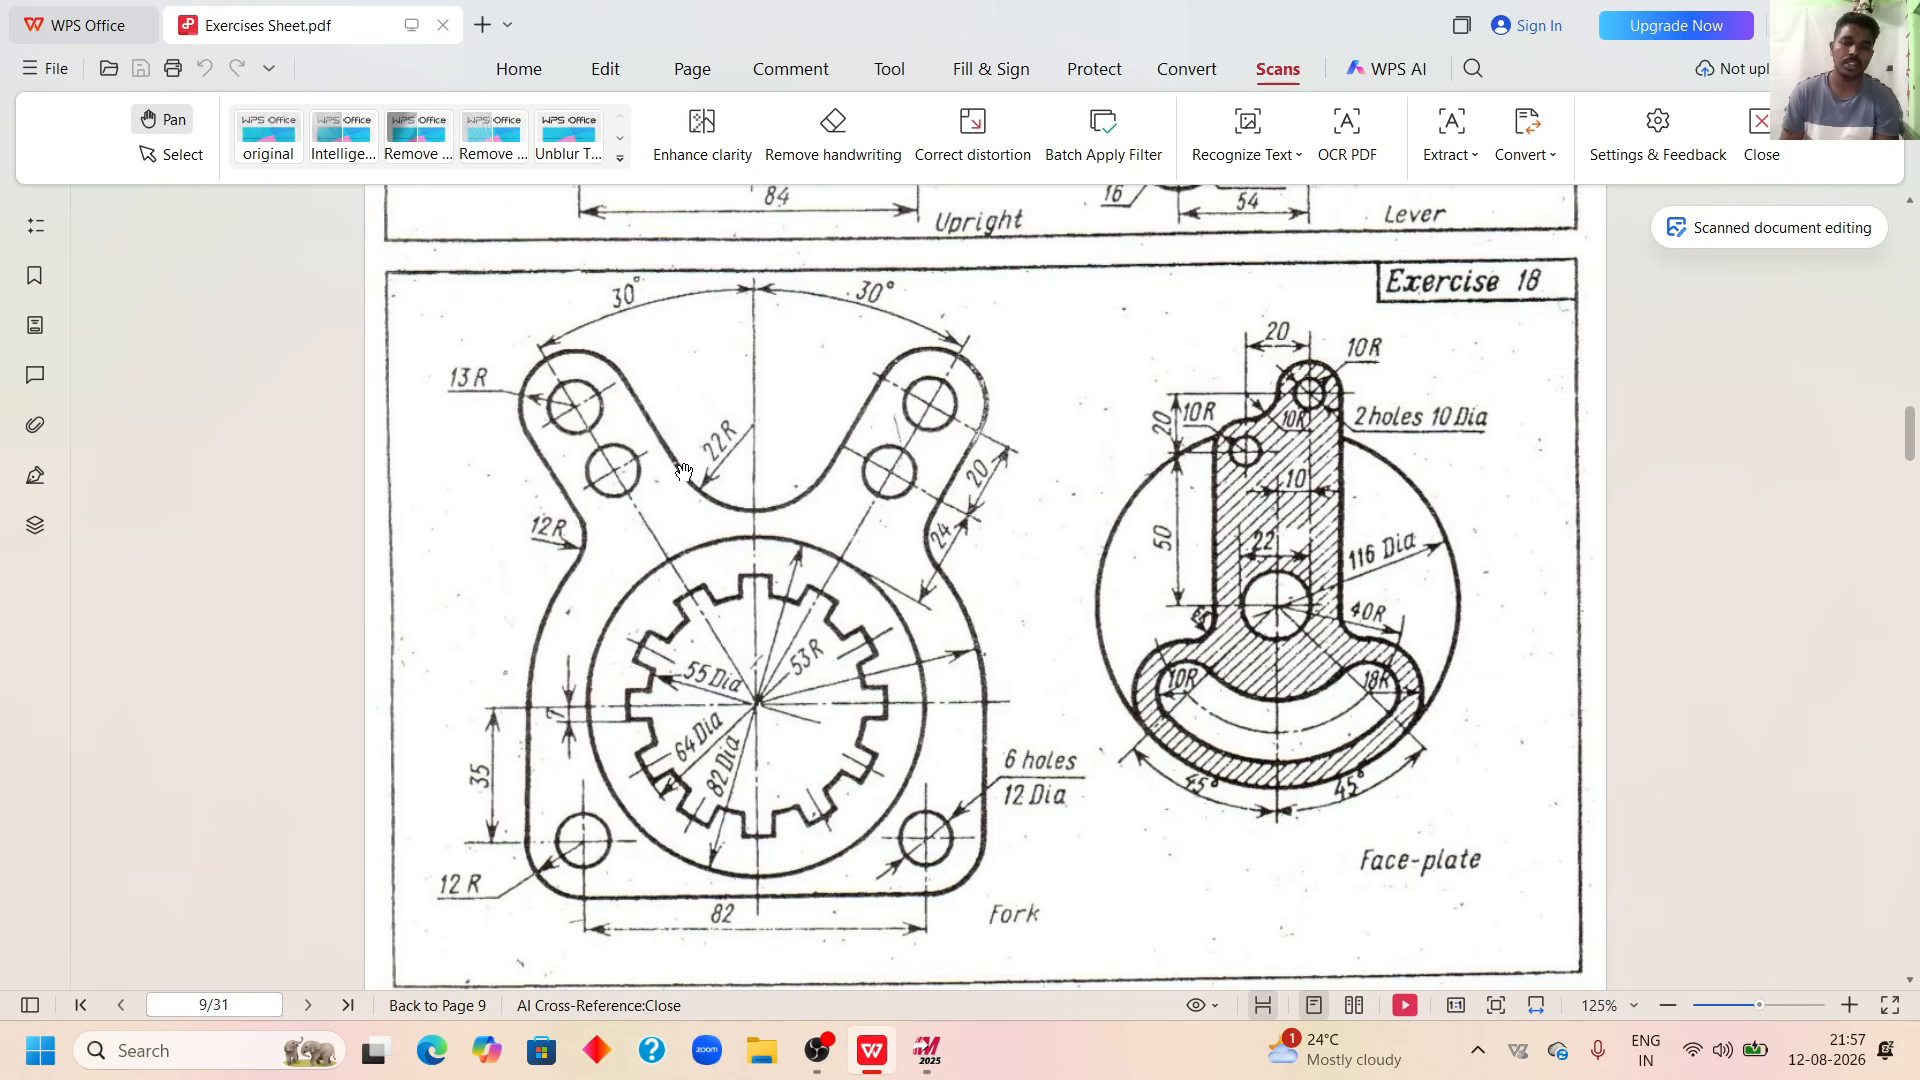
{"action": "left_click", "coordinate": [927, 1050]}
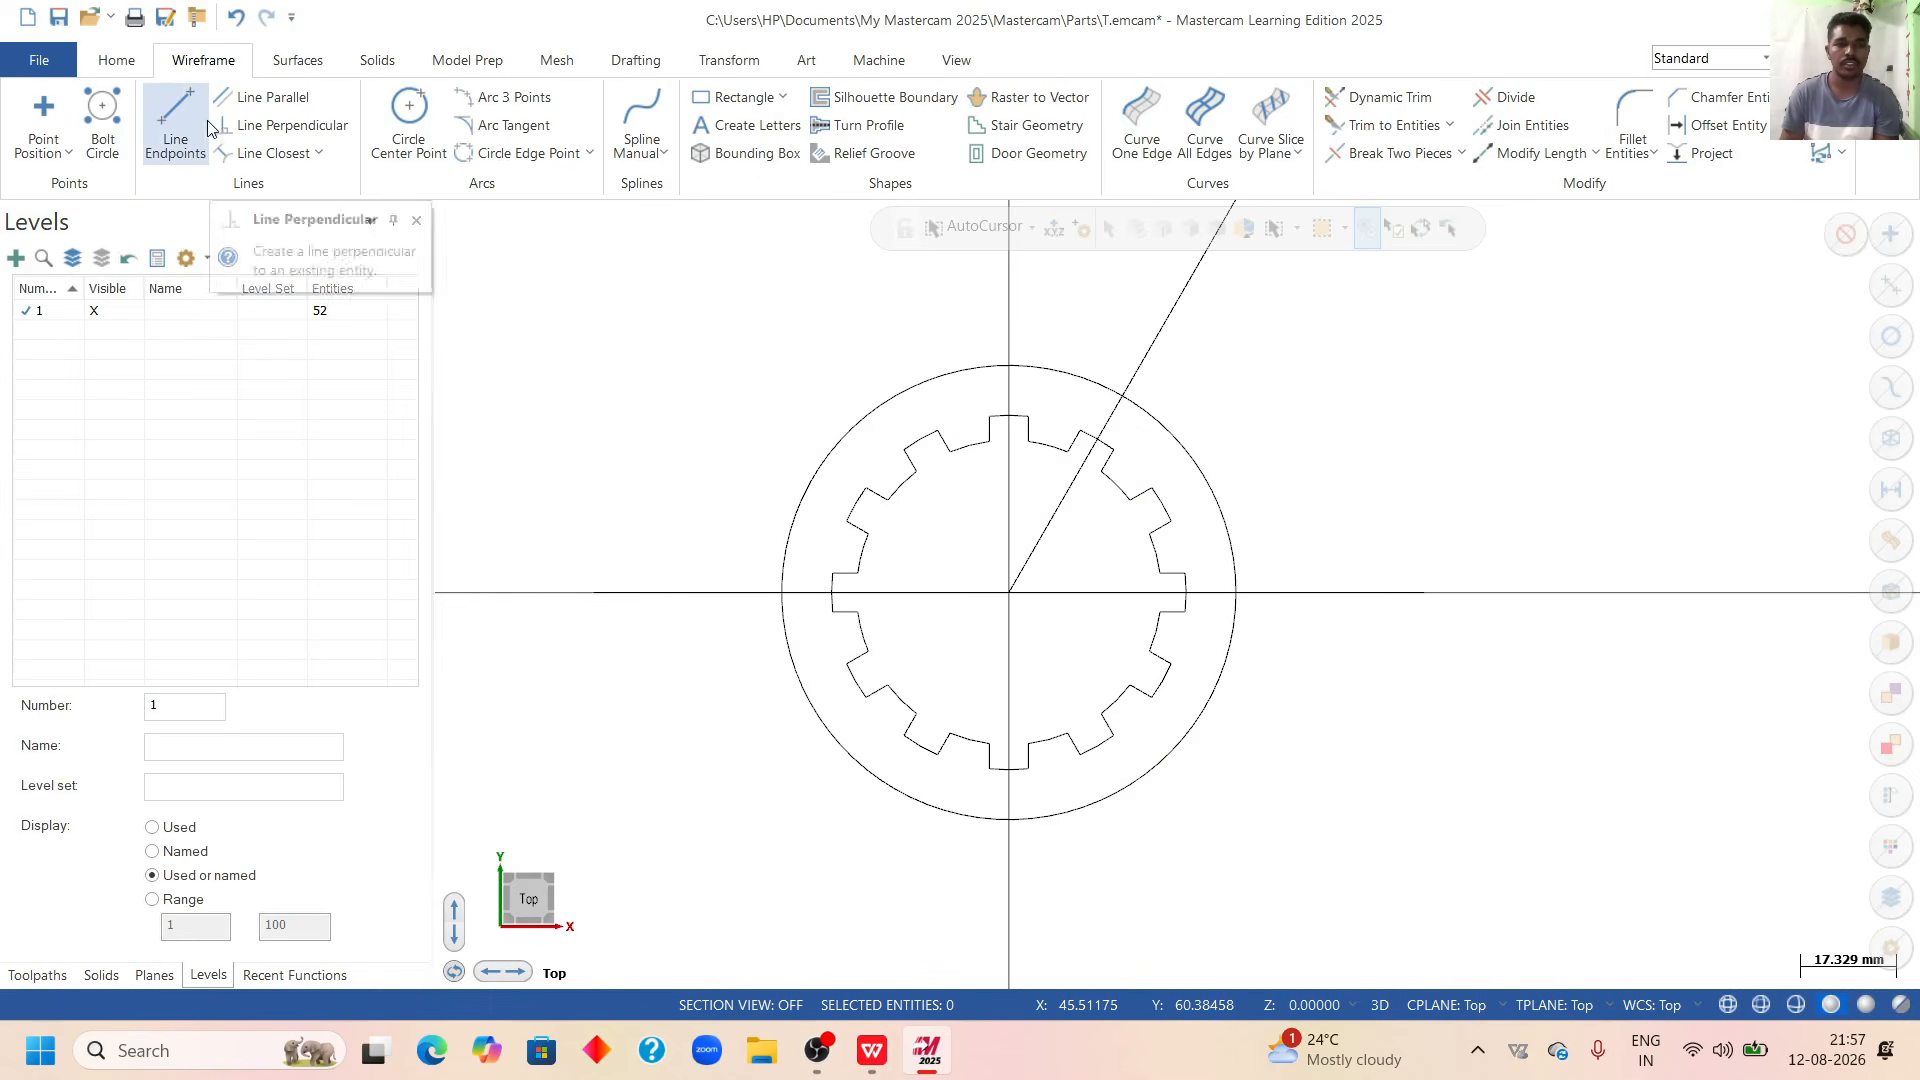
{"action": "left_click", "coordinate": [168, 120]}
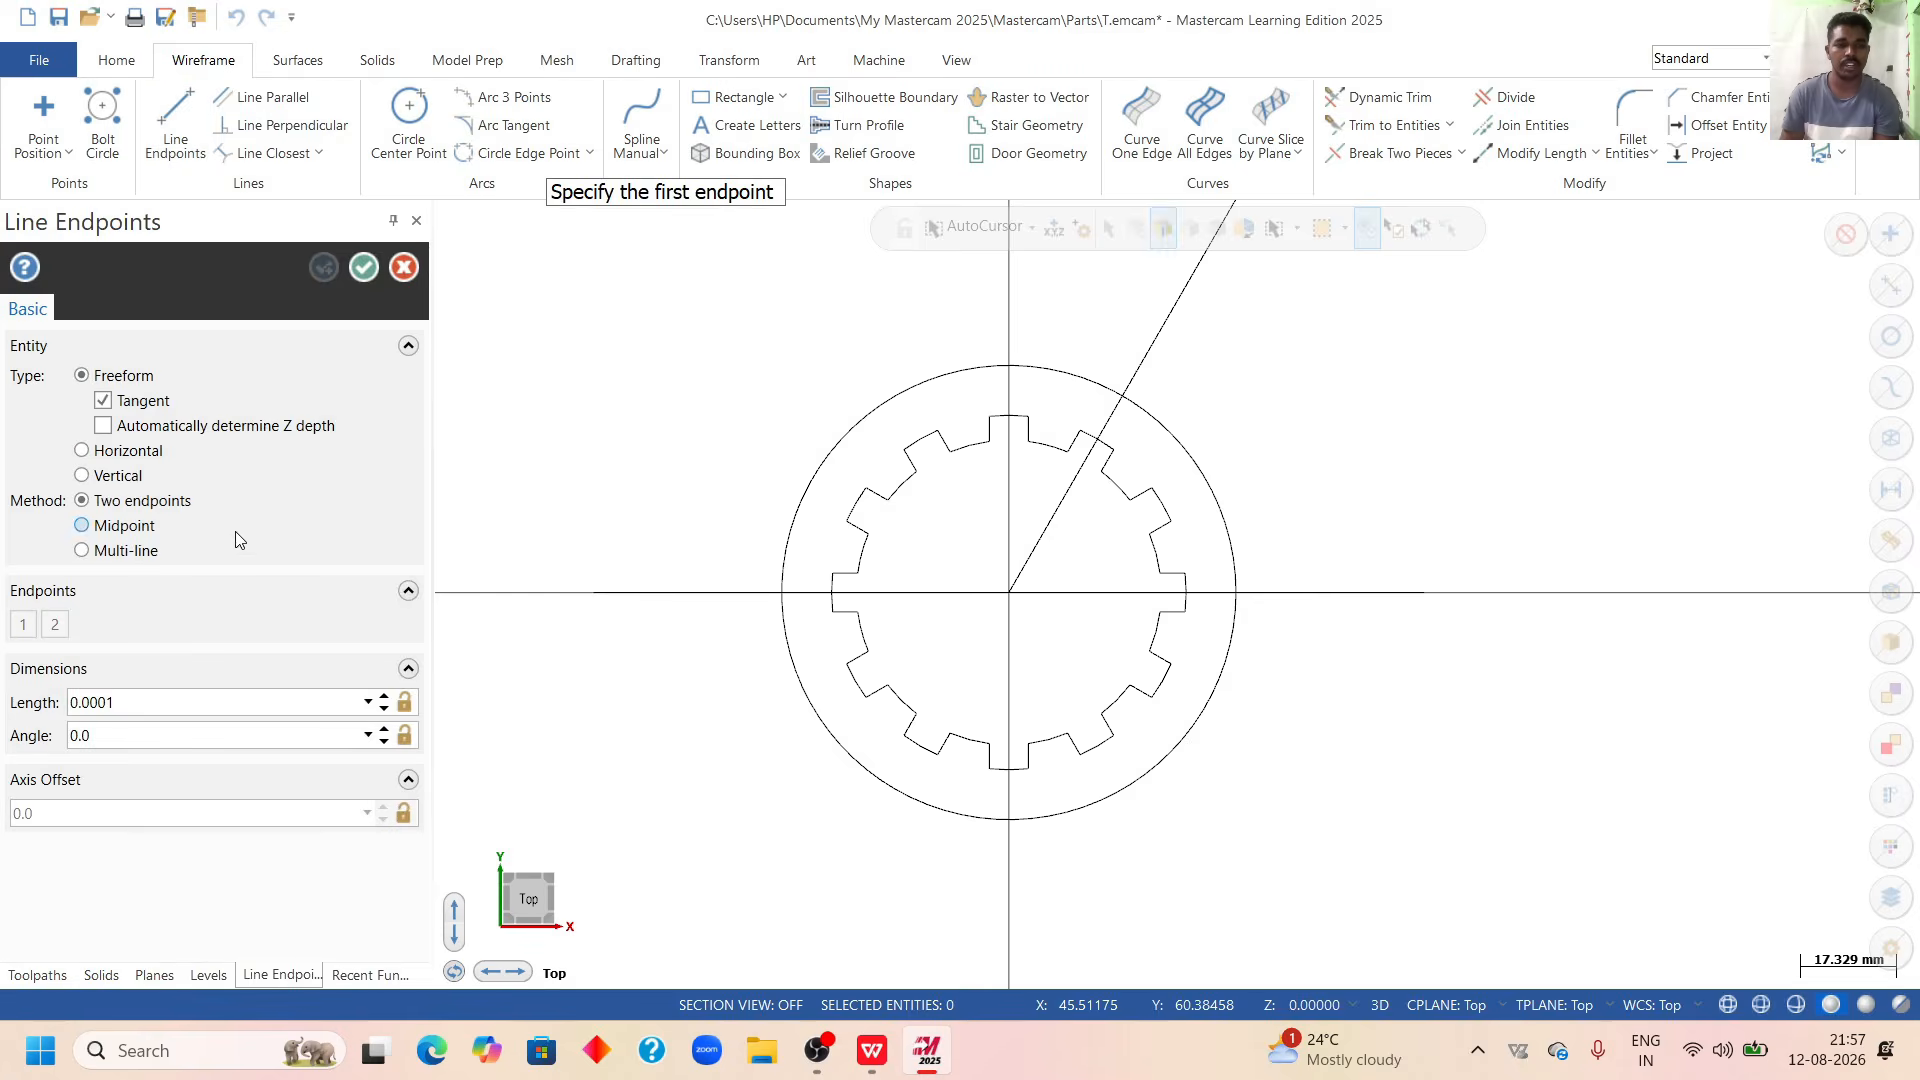
{"action": "left_click", "coordinate": [125, 525]}
{"action": "left_click", "coordinate": [1007, 594]}
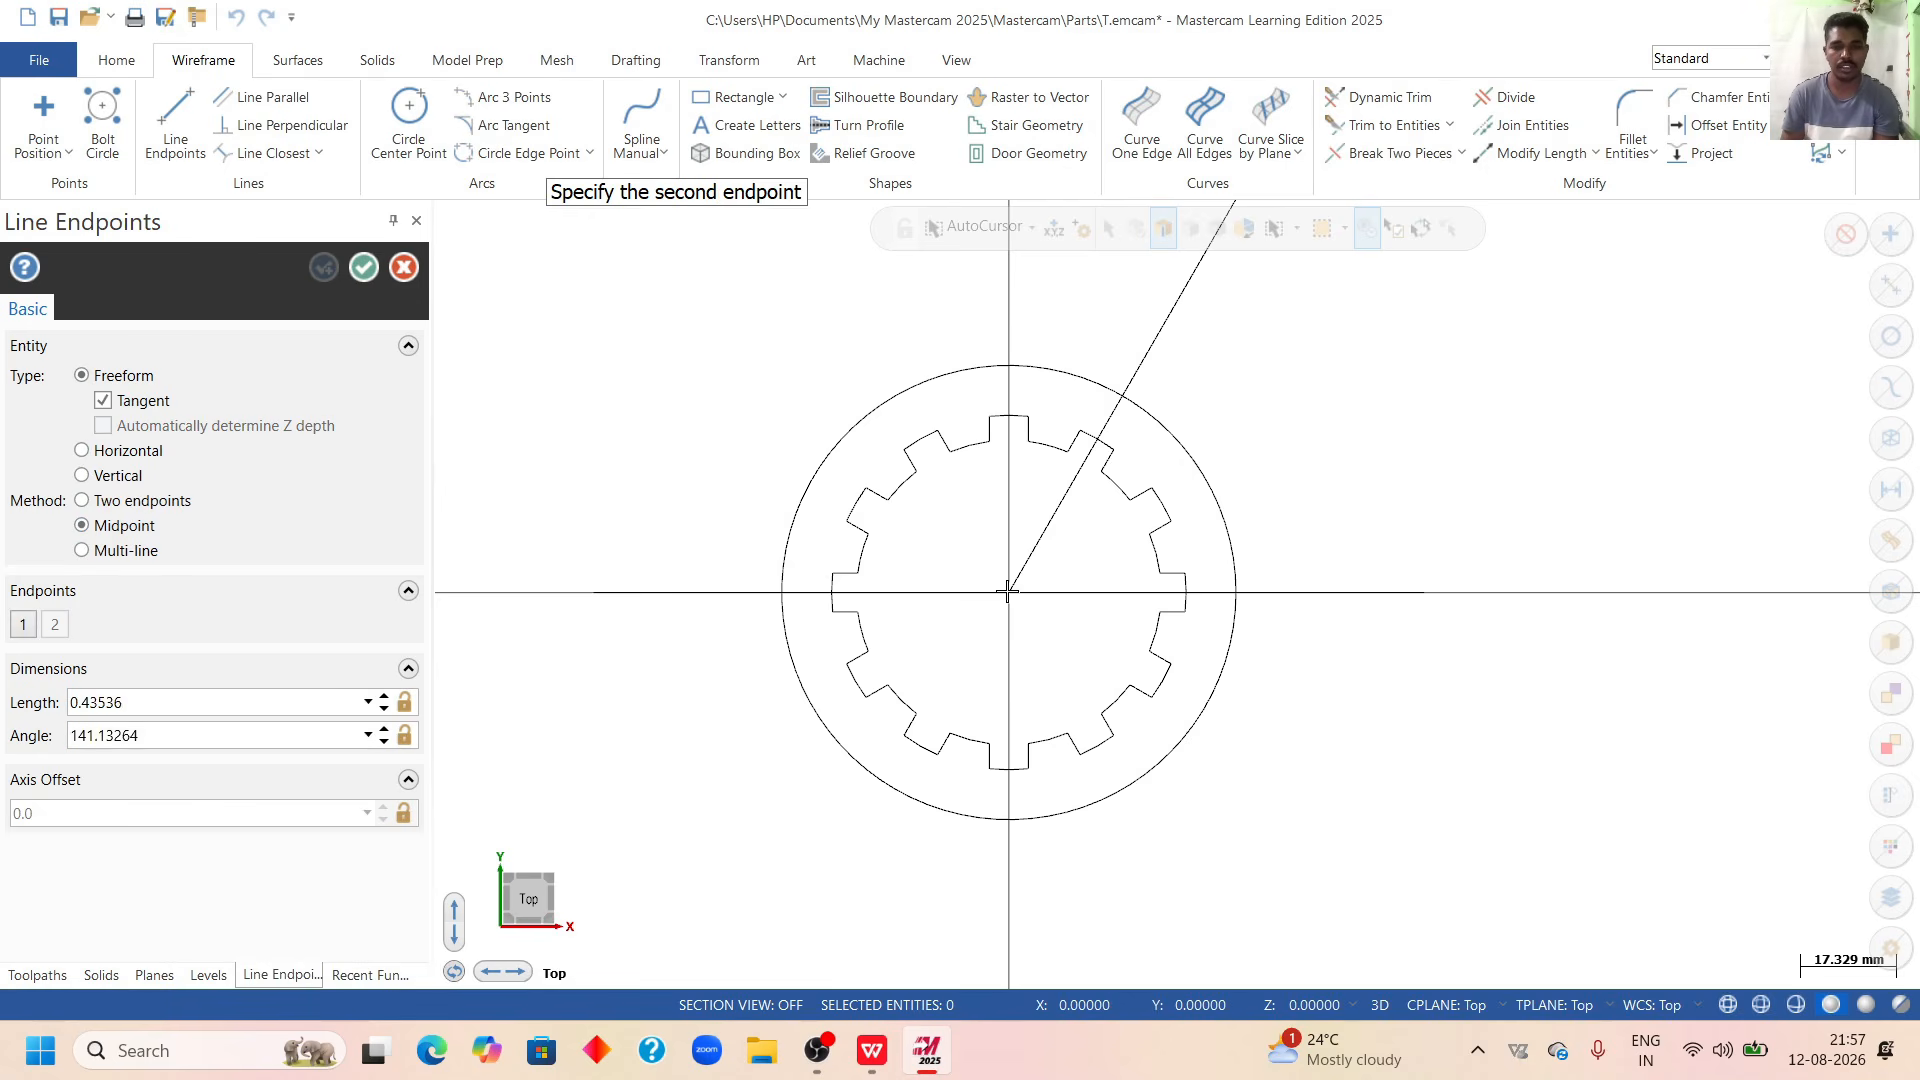
{"action": "left_click", "coordinate": [1233, 853]}
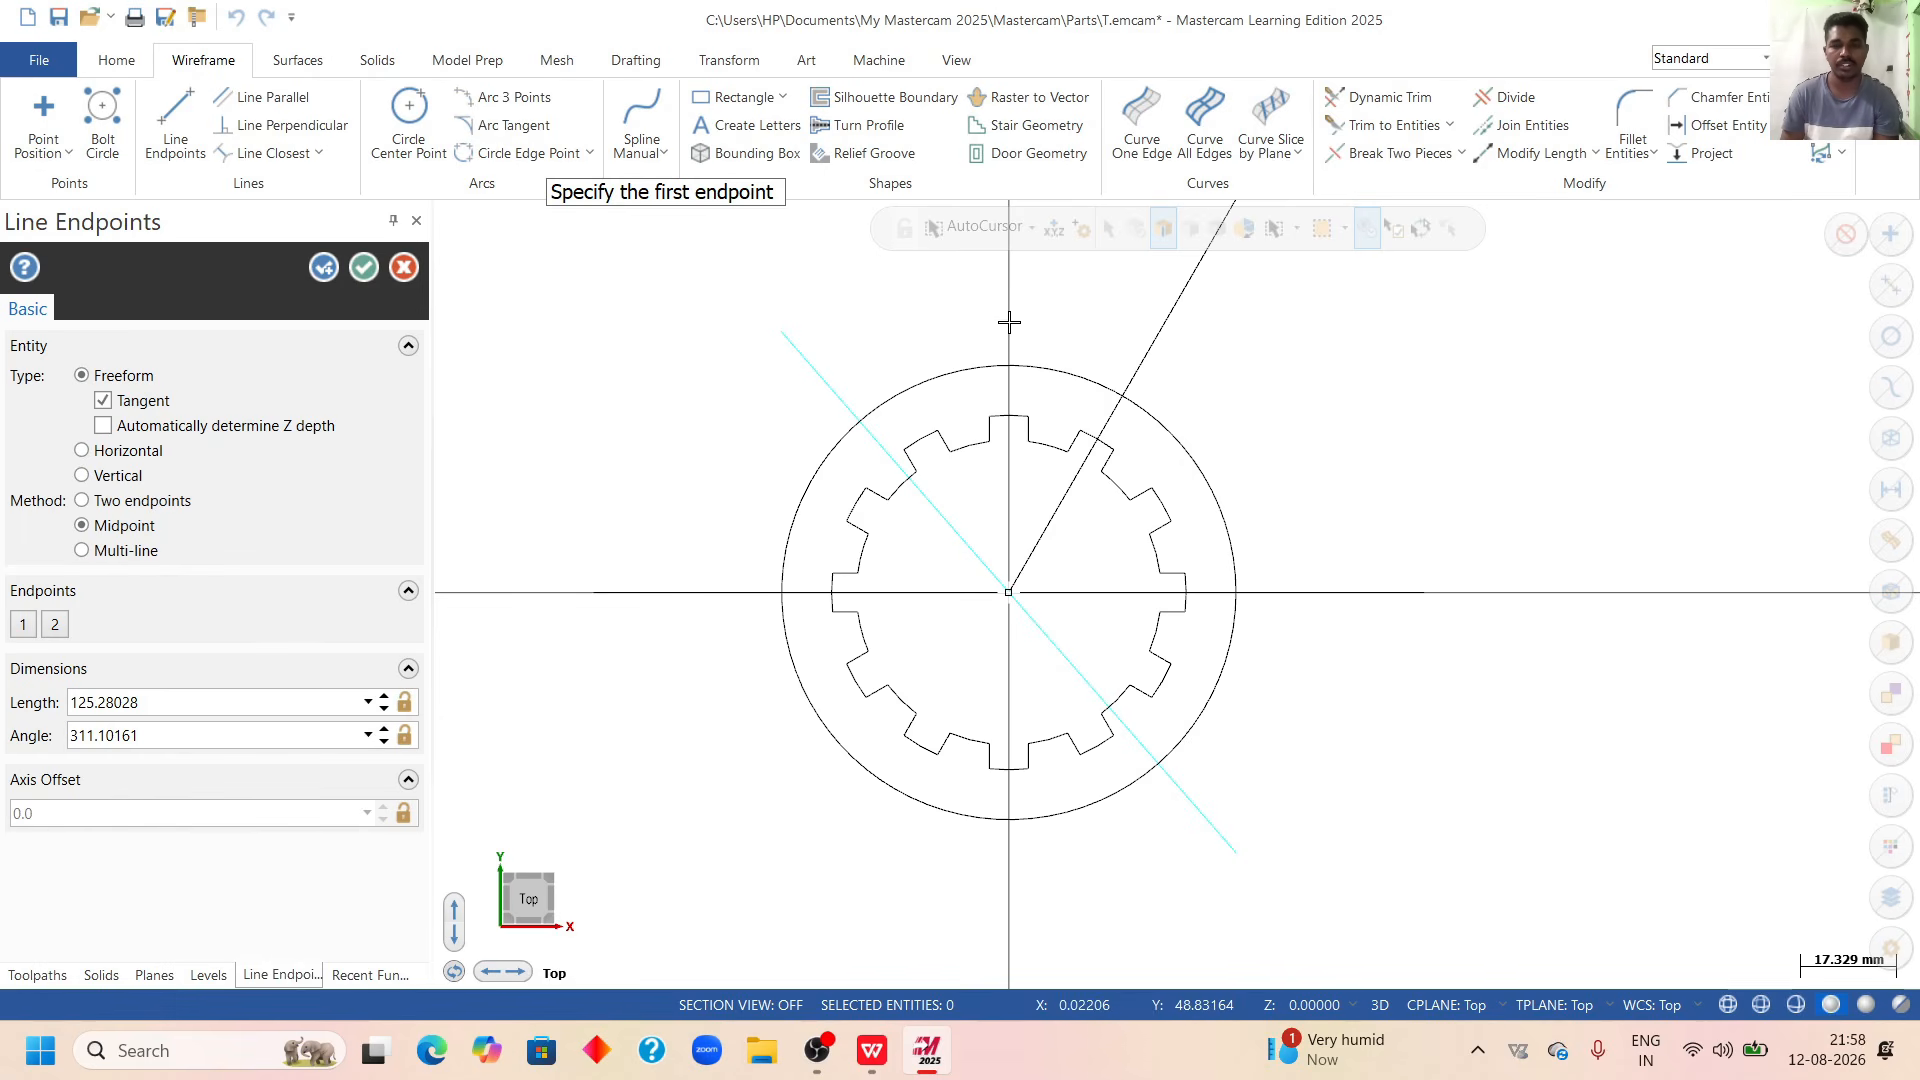
Set the new diagonal line's angle to 90+45 degrees and accept the line.
{"action": "left_click", "coordinate": [179, 738]}
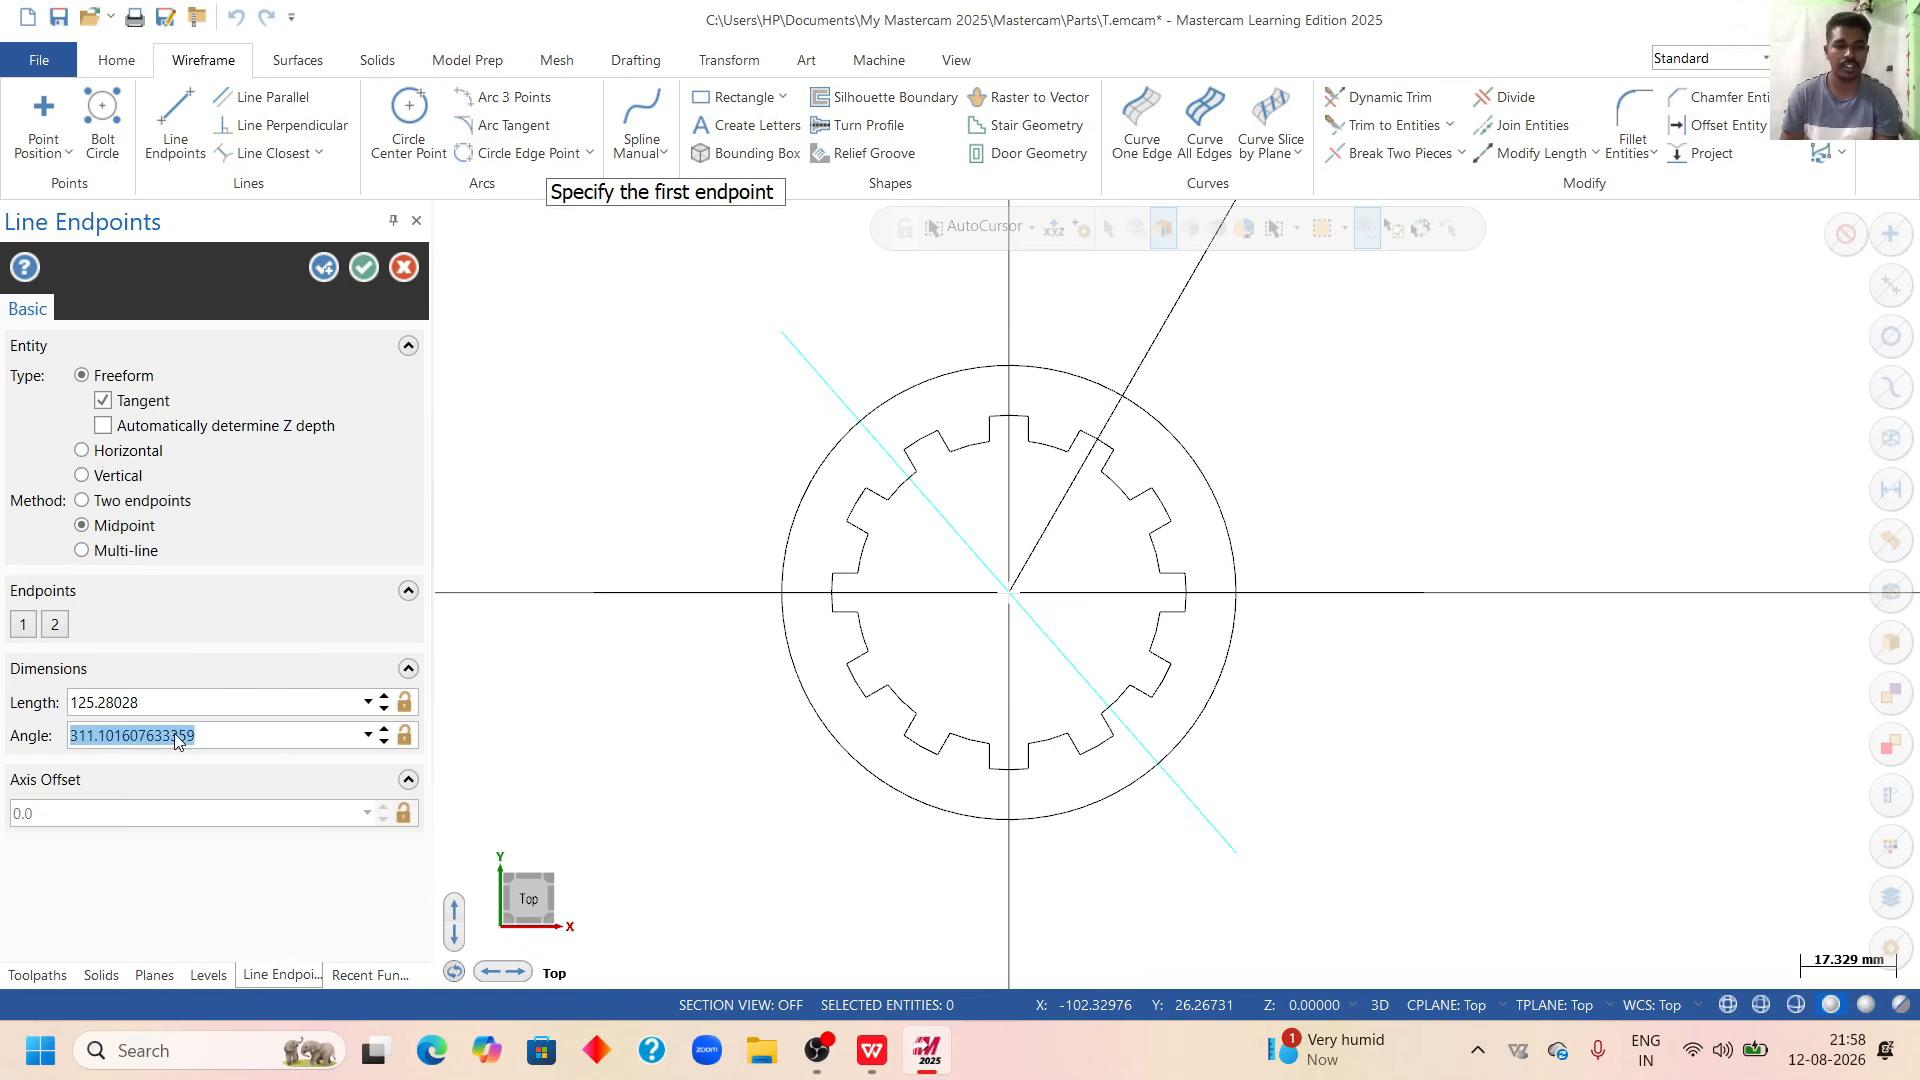
{"action": "type", "text": "90+45"}
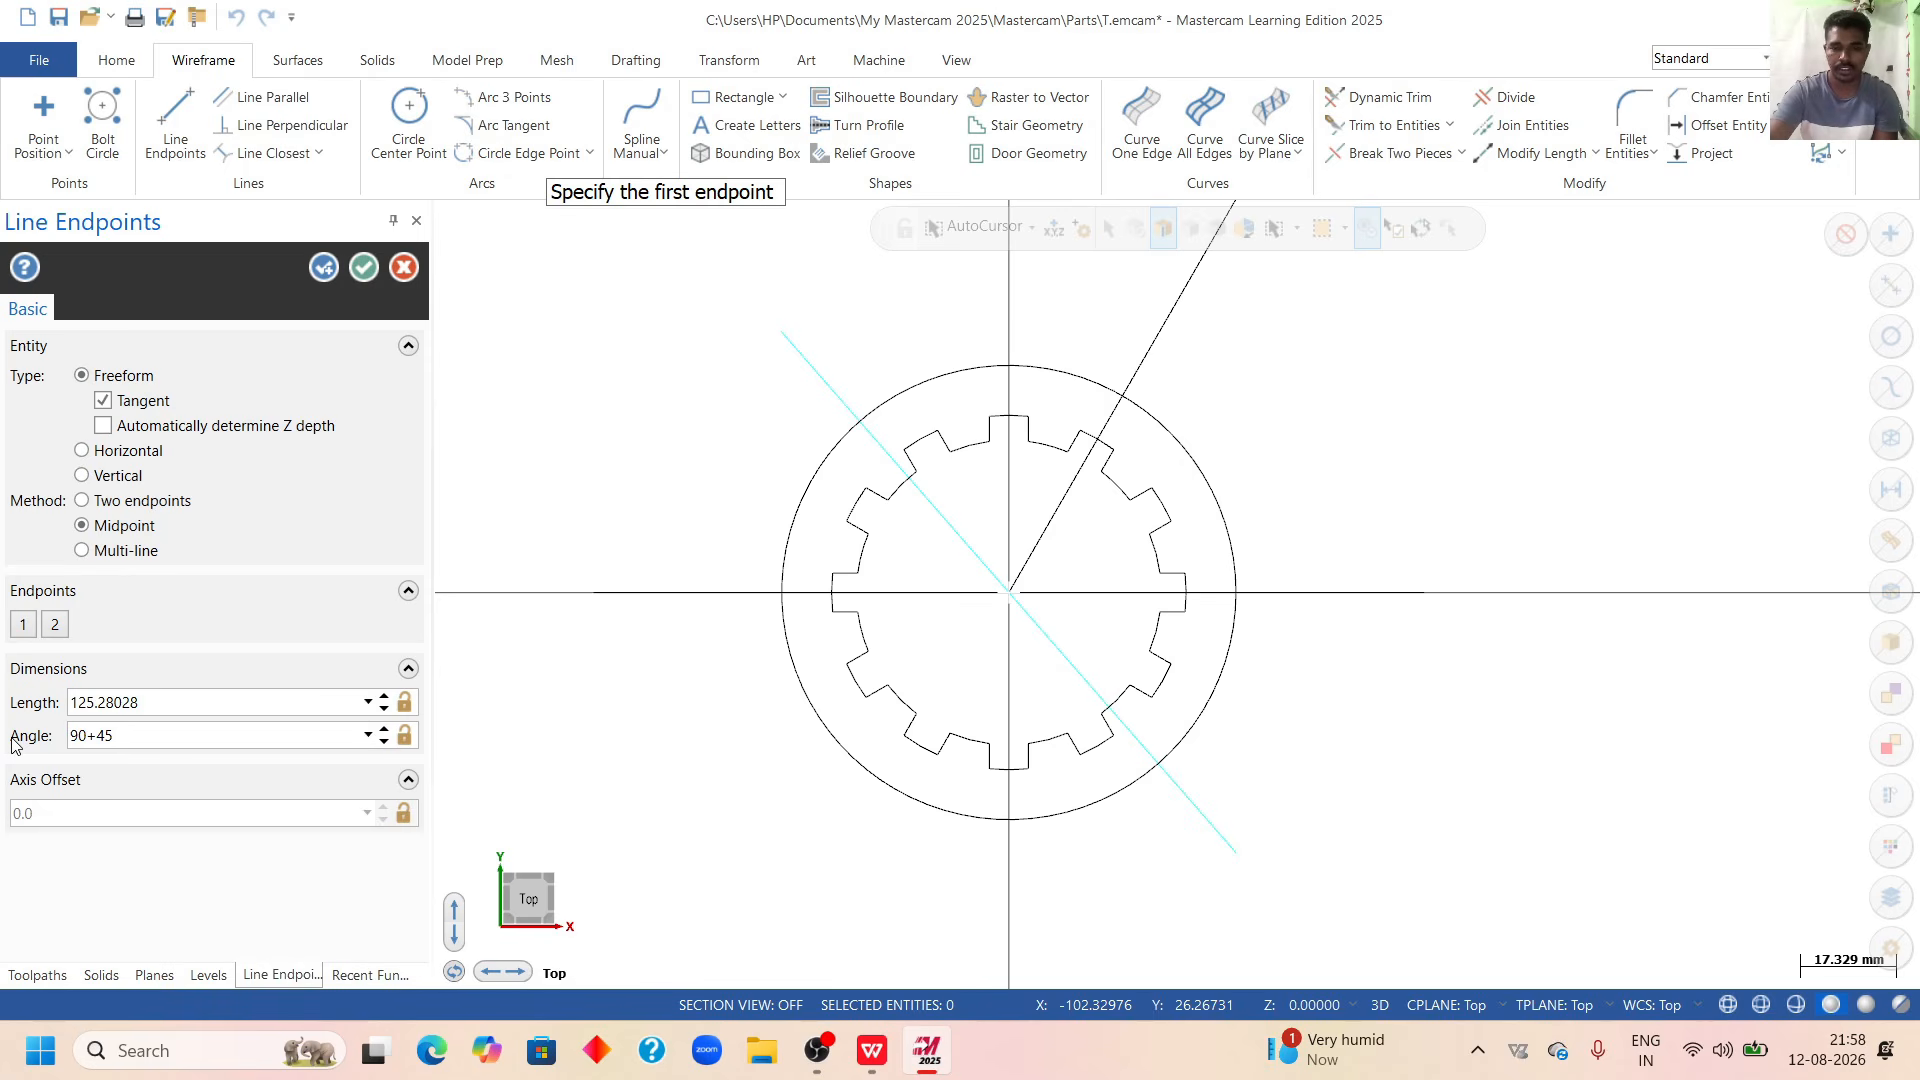
{"action": "key", "text": "Return"}
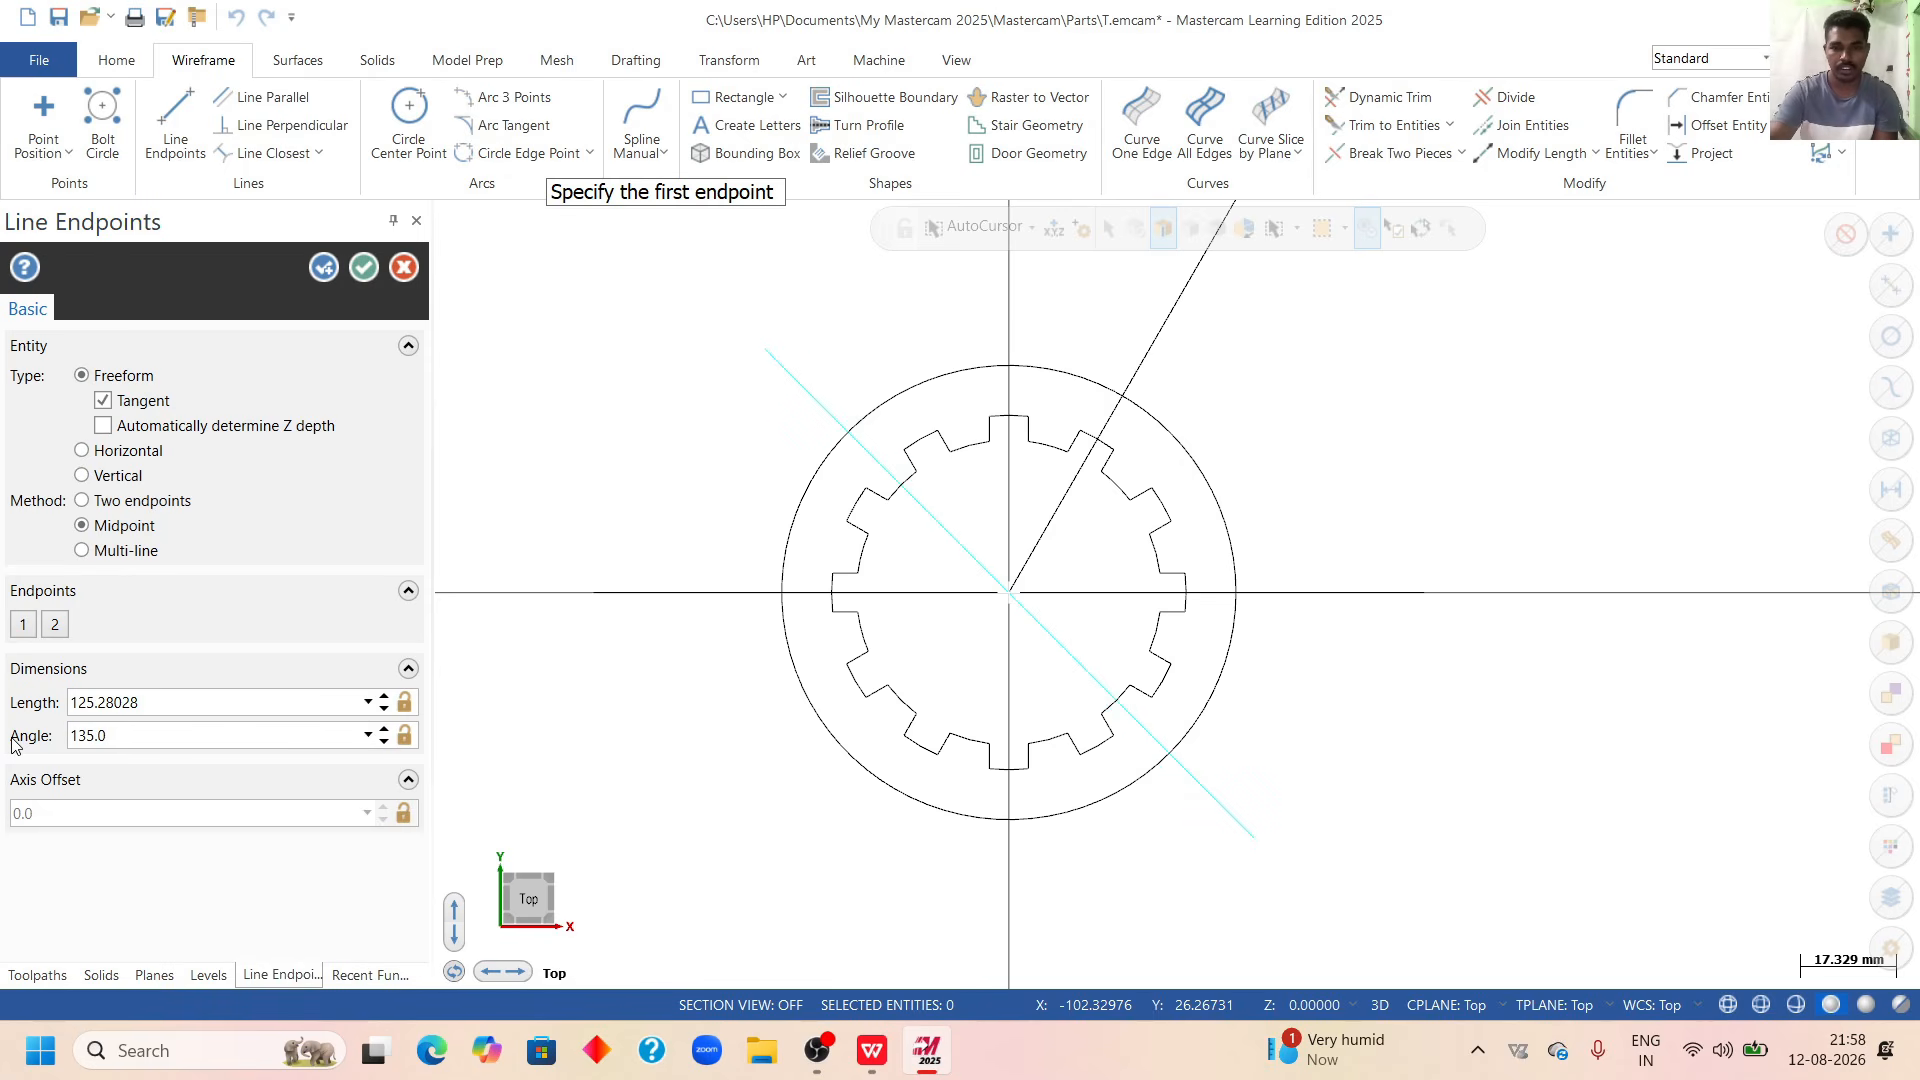
{"action": "left_click", "coordinate": [363, 267]}
{"action": "scroll", "coordinate": [669, 653], "scroll_direction": "down", "scroll_amount": 1}
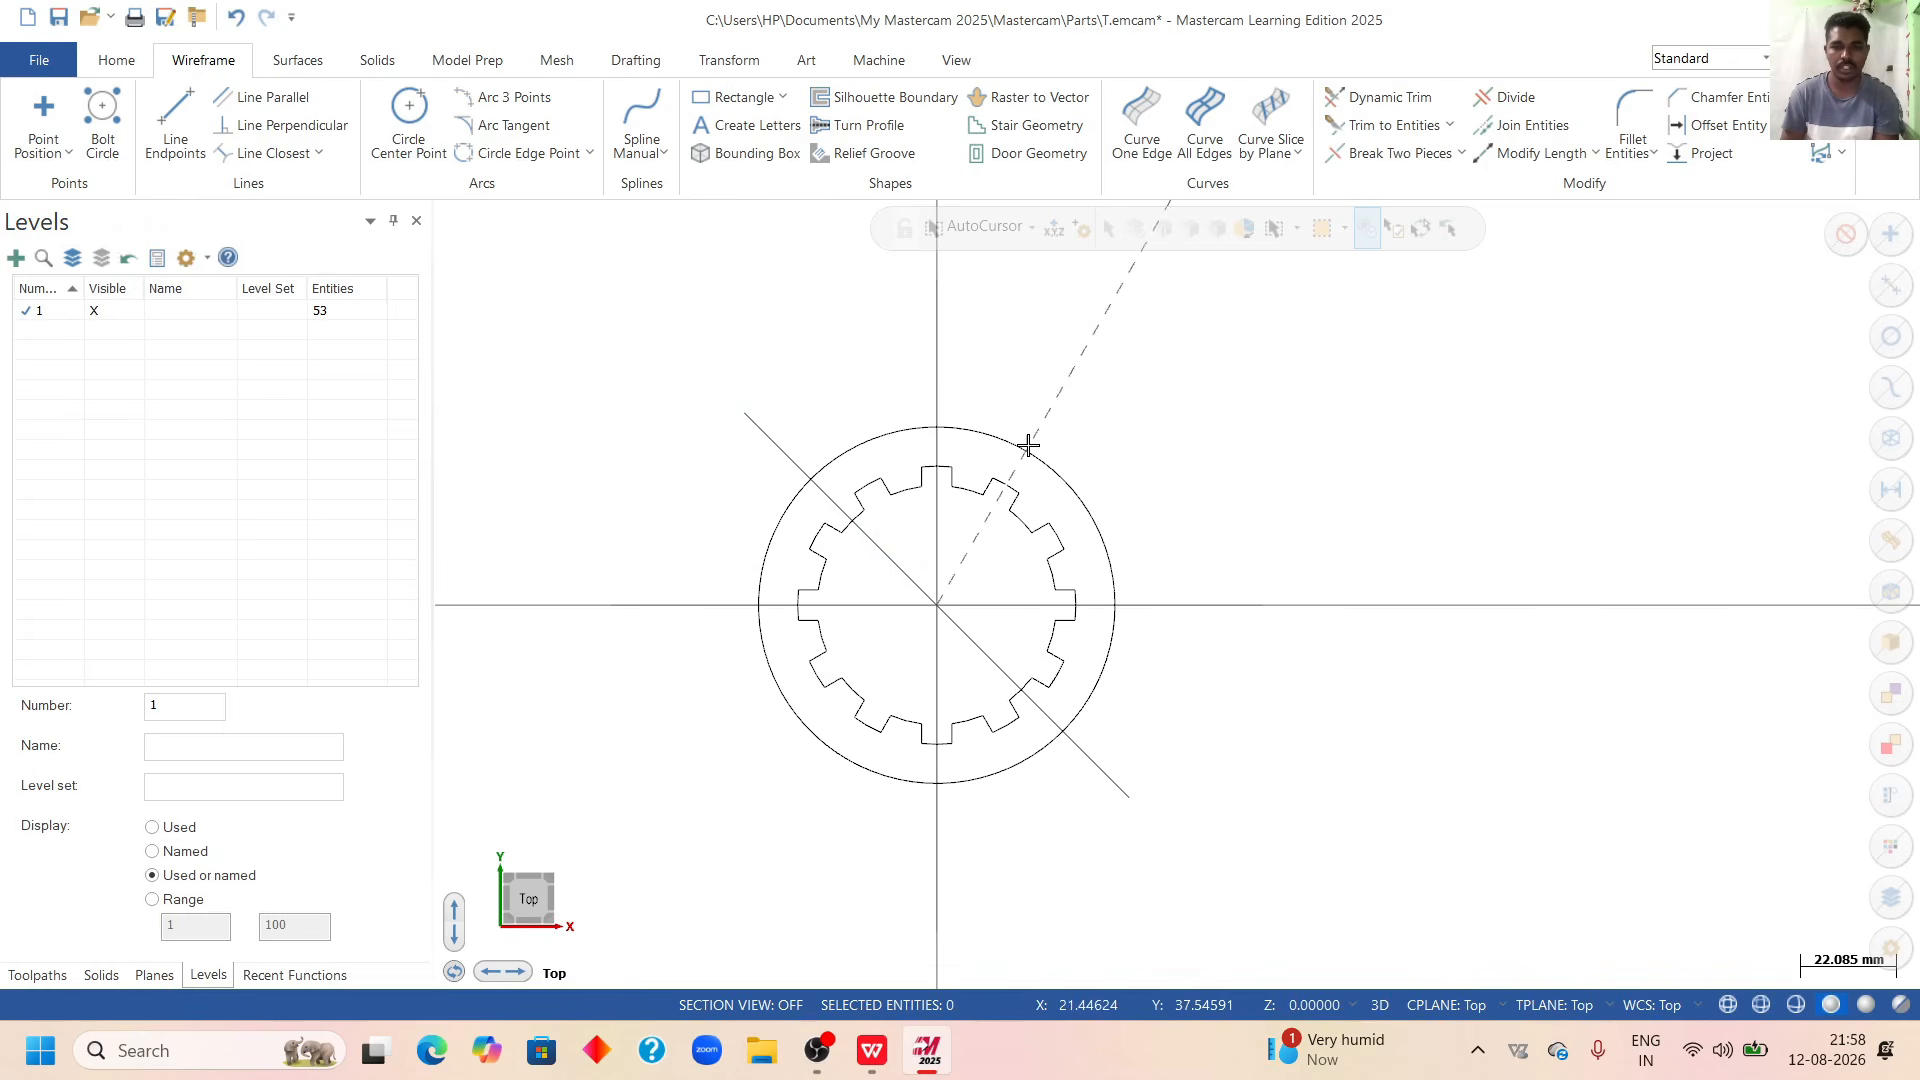
Check the Fork drawing in WPS Office and offset one copy of the diagonal line 41 mm towards its upper-right side.
{"action": "left_click", "coordinate": [890, 1050]}
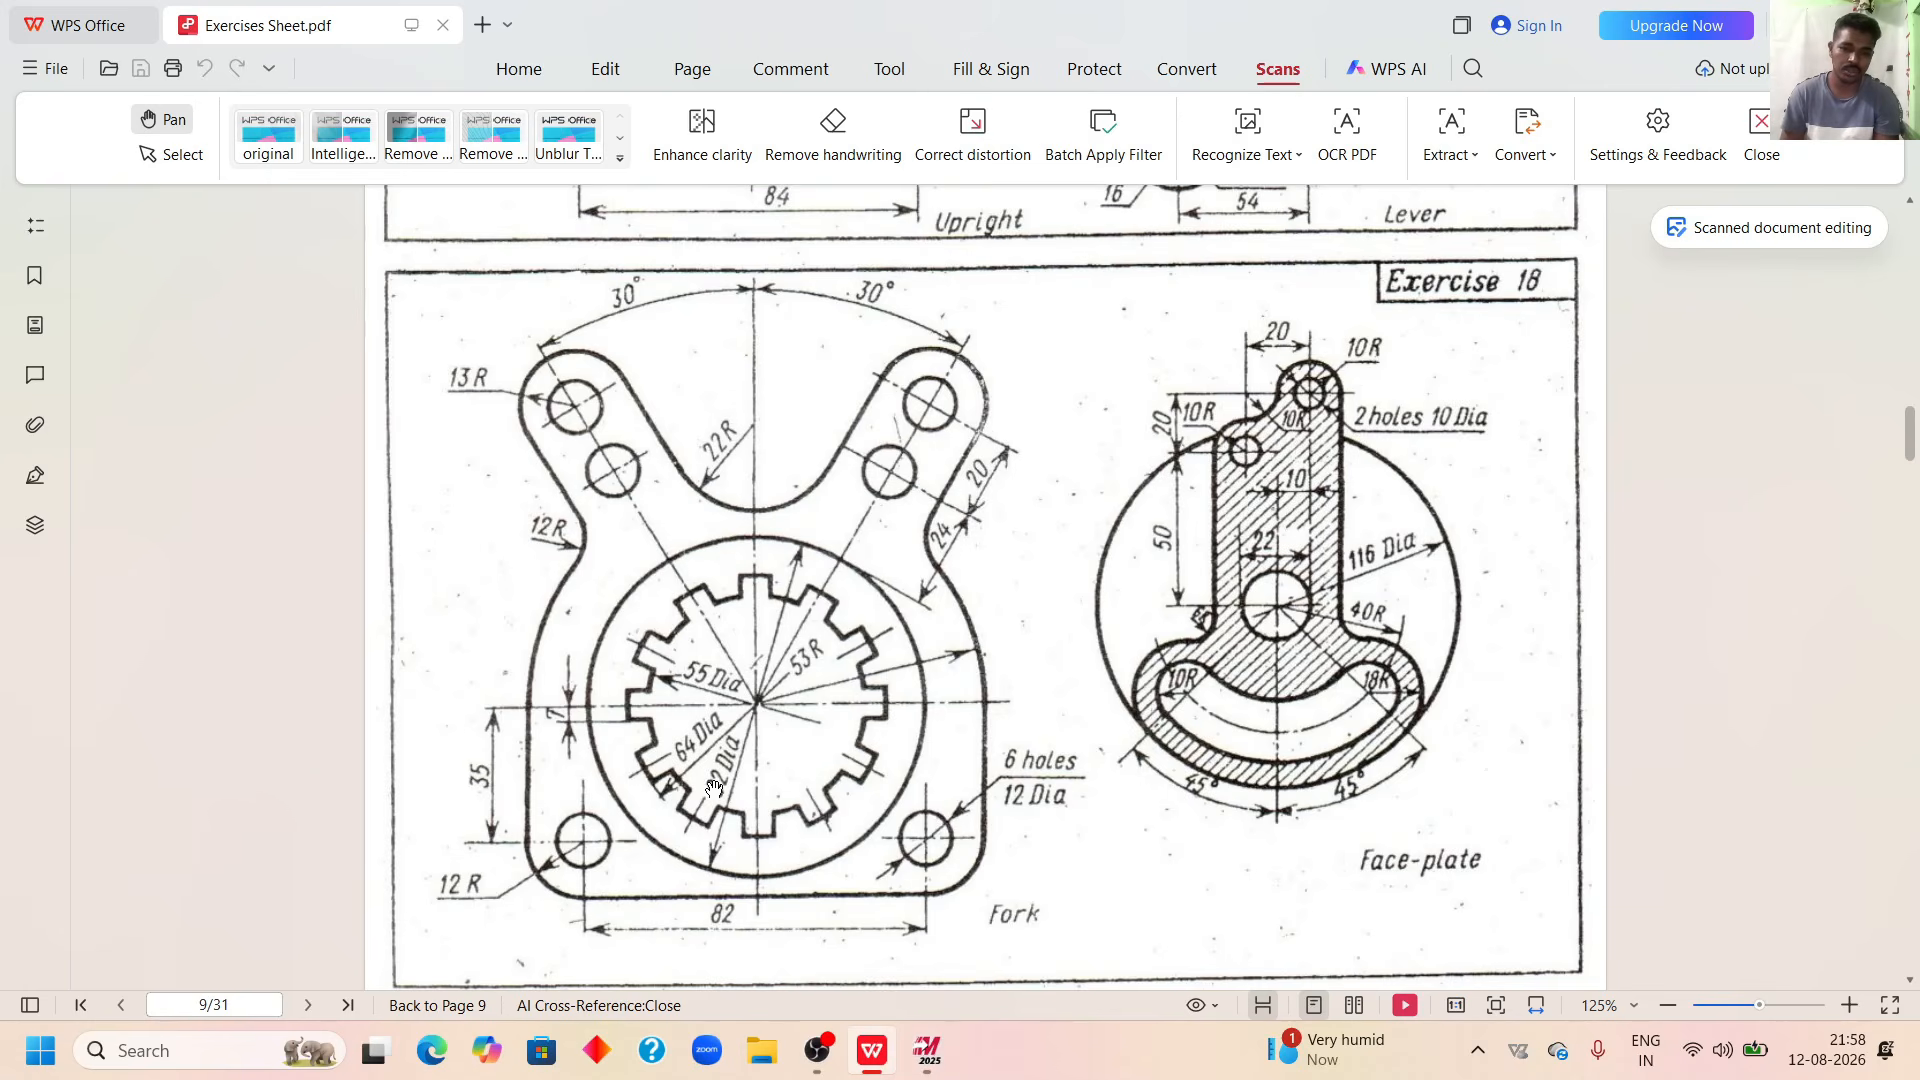
{"action": "left_click", "coordinate": [927, 1050]}
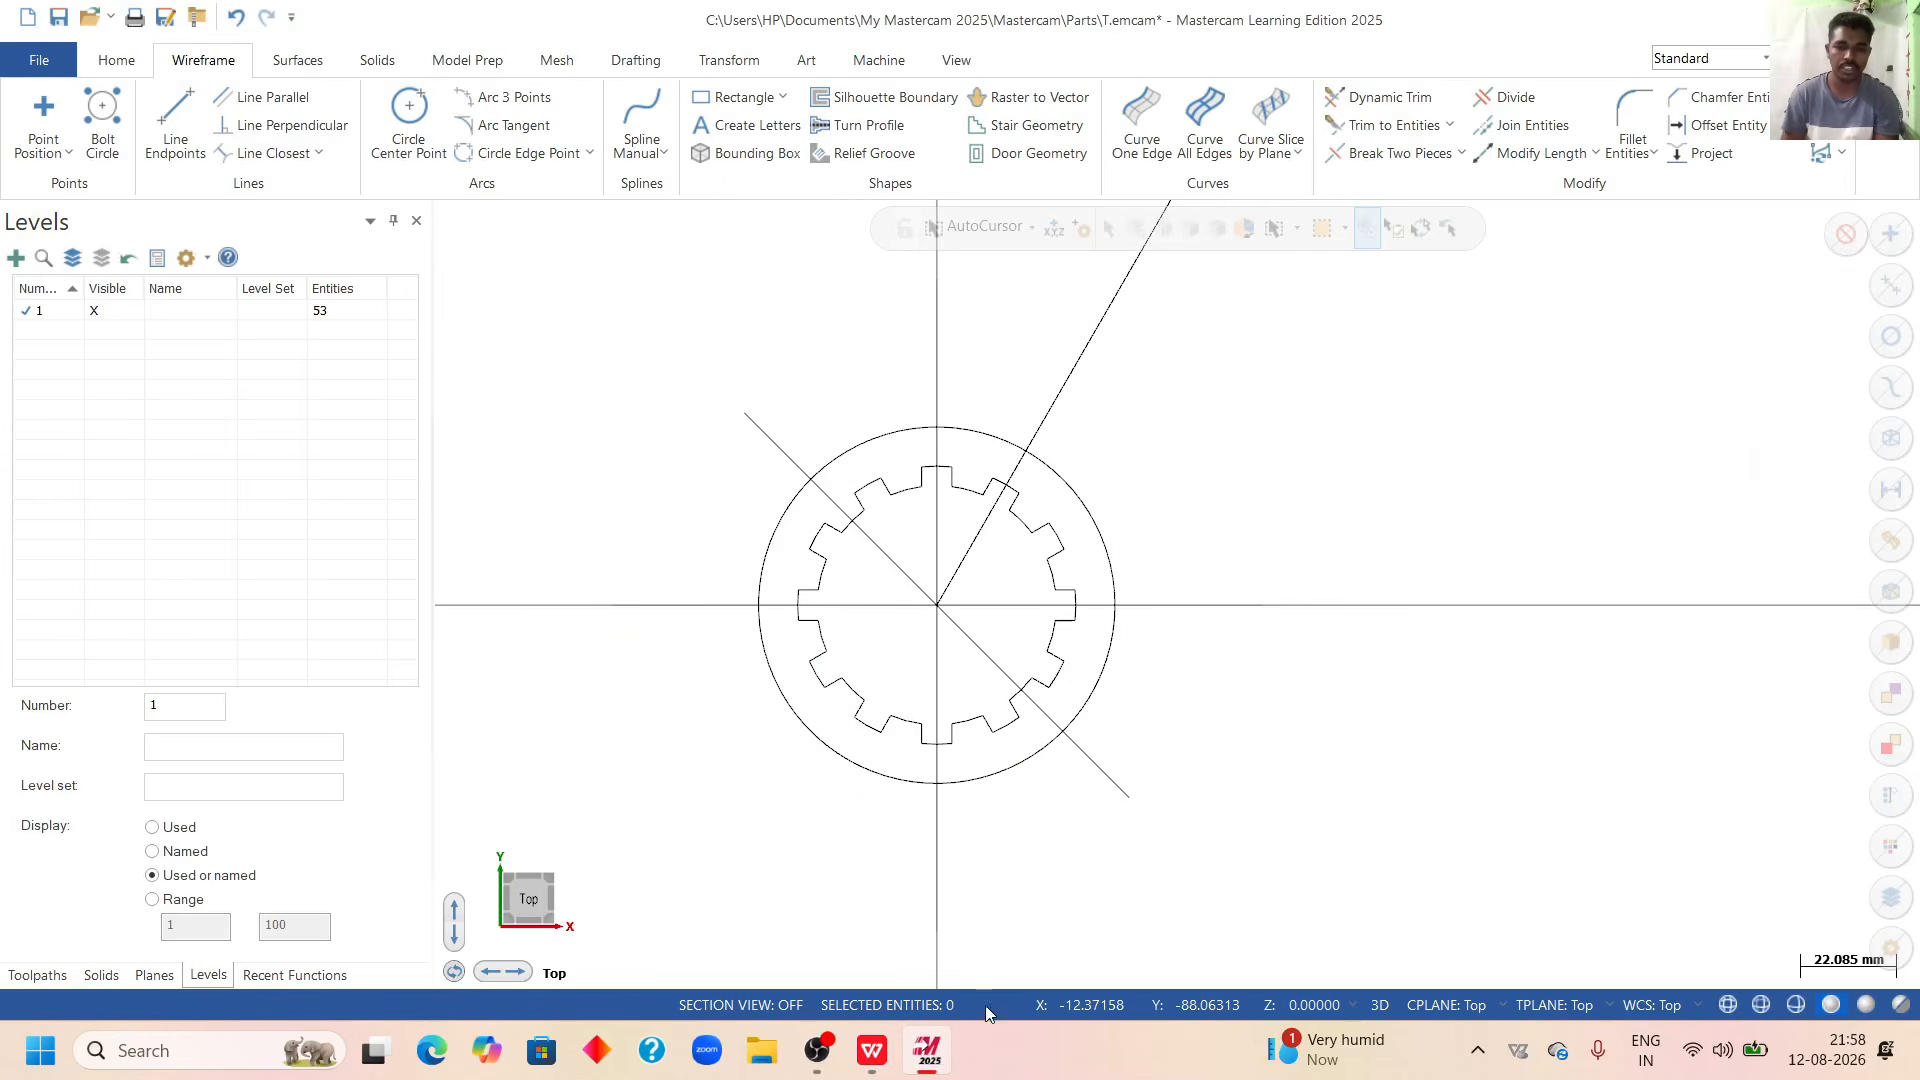
{"action": "left_click", "coordinate": [1725, 123]}
{"action": "left_click", "coordinate": [1099, 777]}
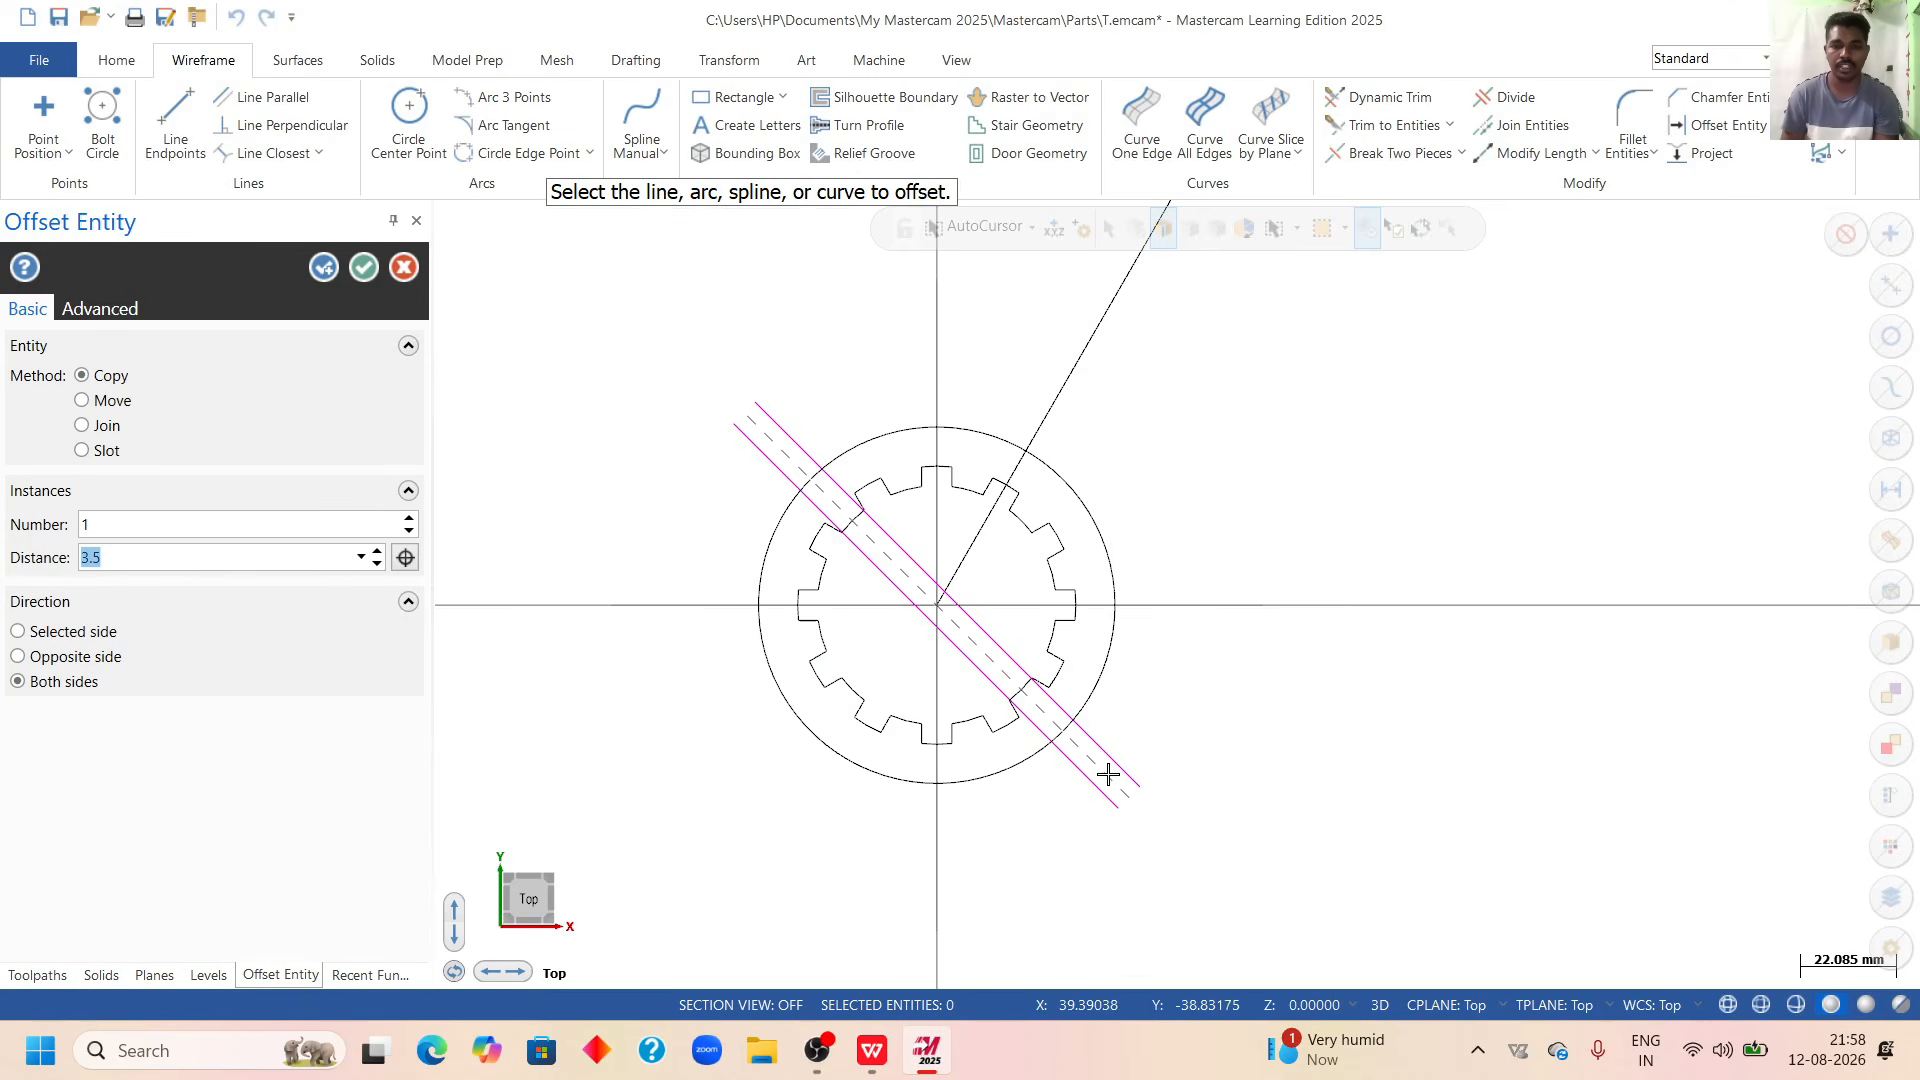
{"action": "left_click", "coordinate": [84, 640]}
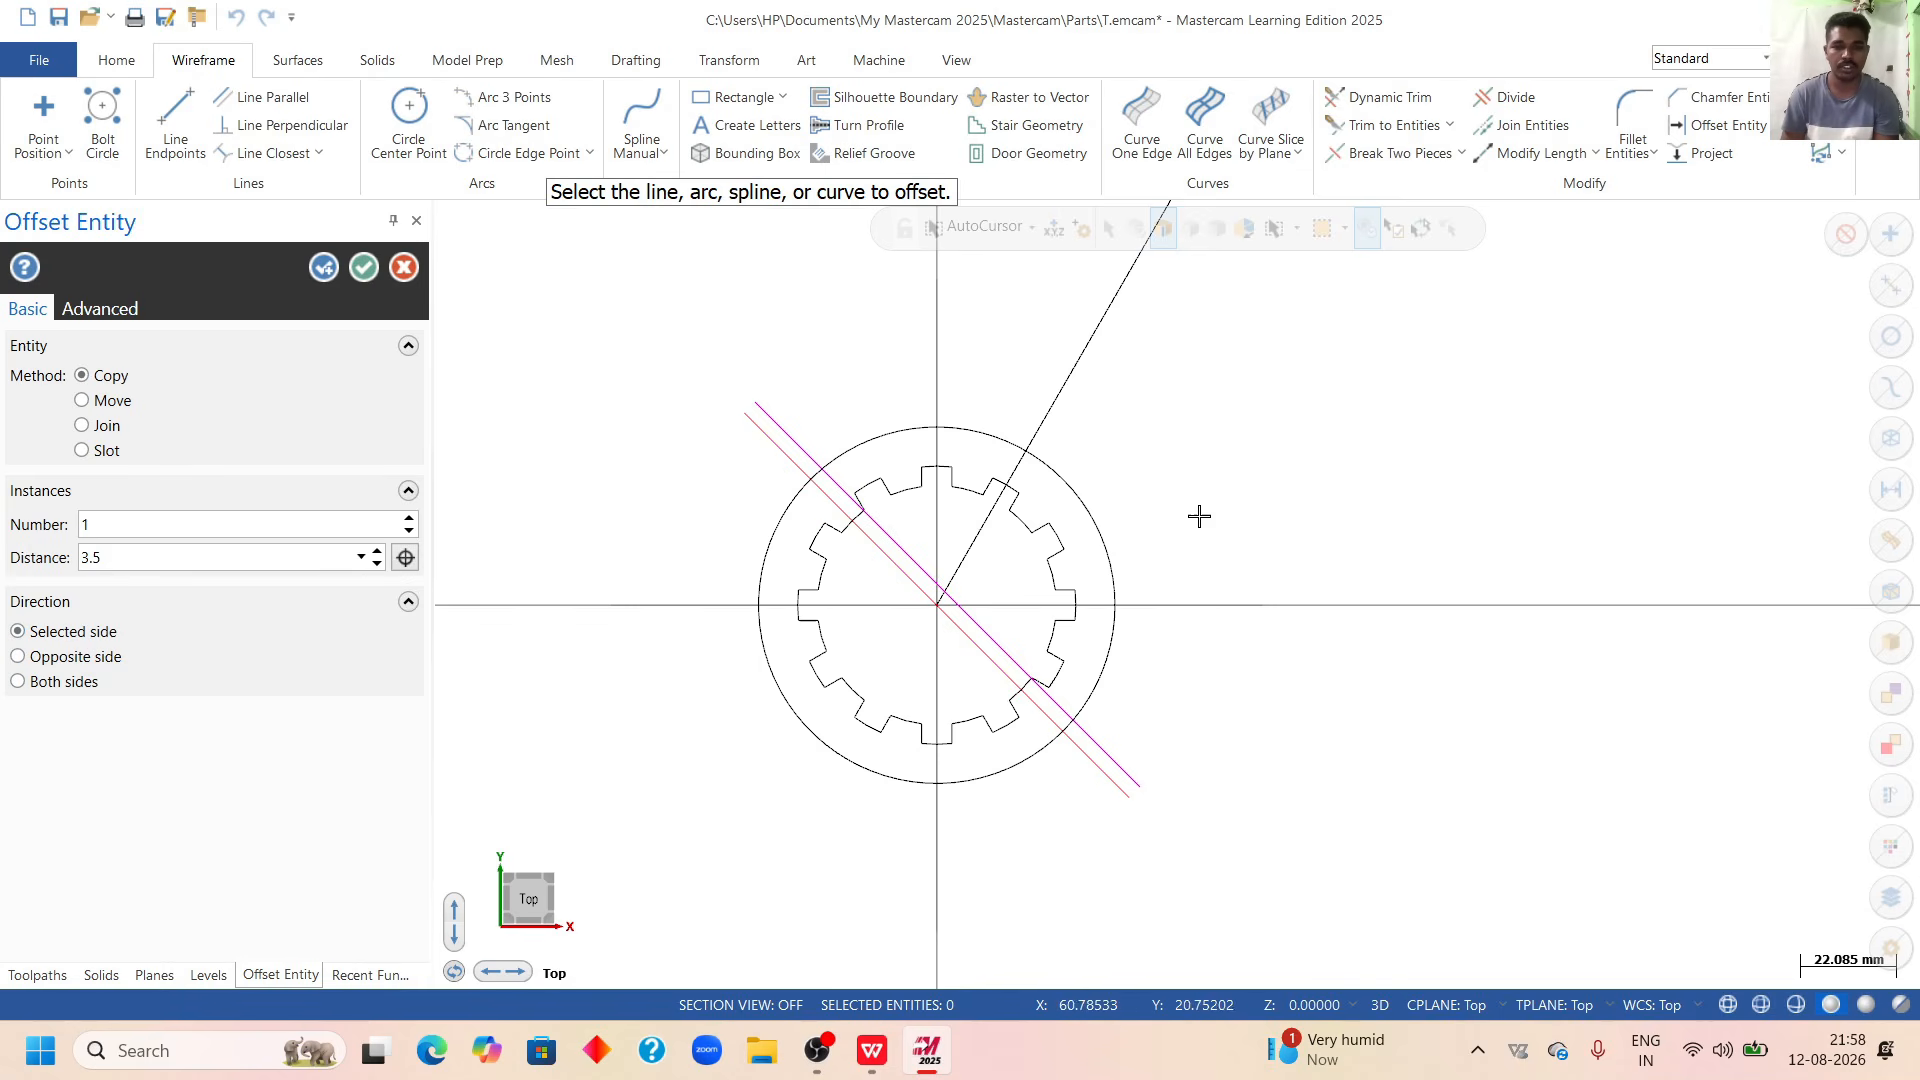
{"action": "left_click", "coordinate": [108, 664]}
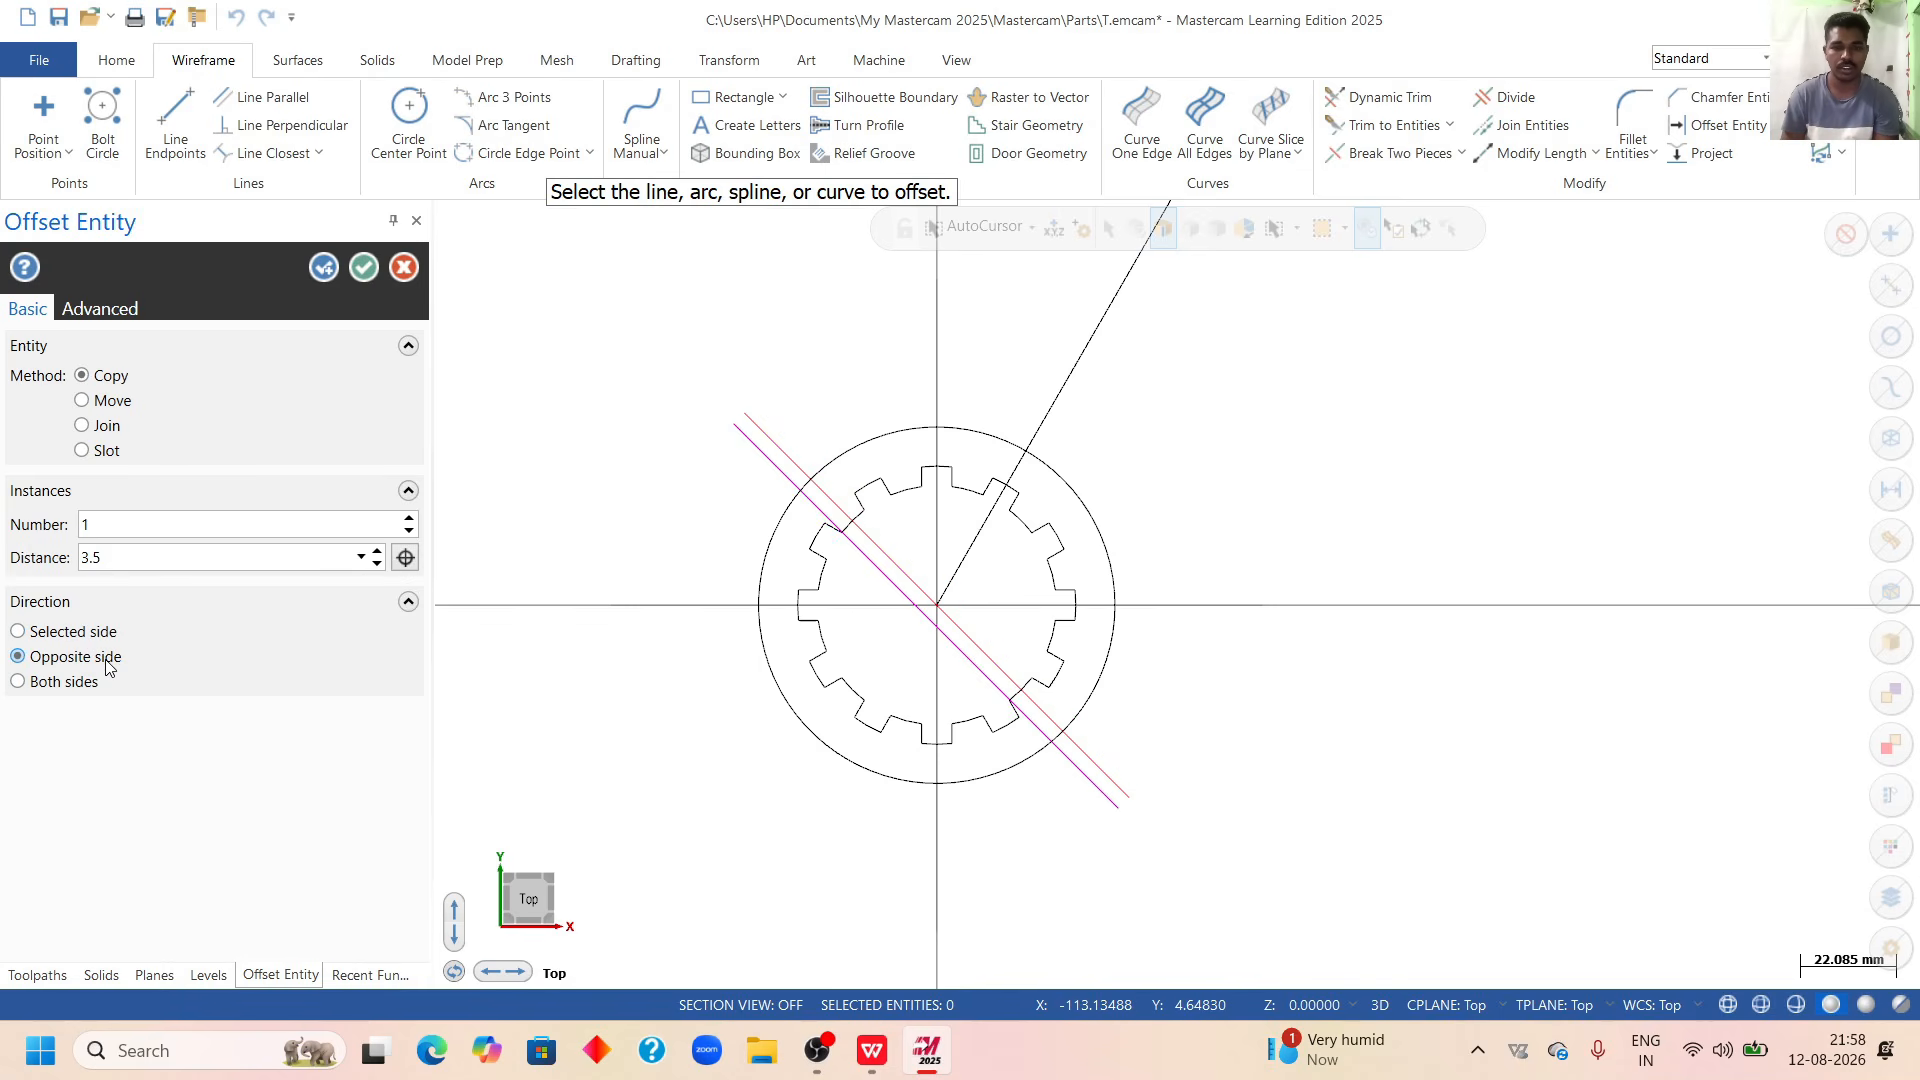
{"action": "left_click", "coordinate": [108, 640]}
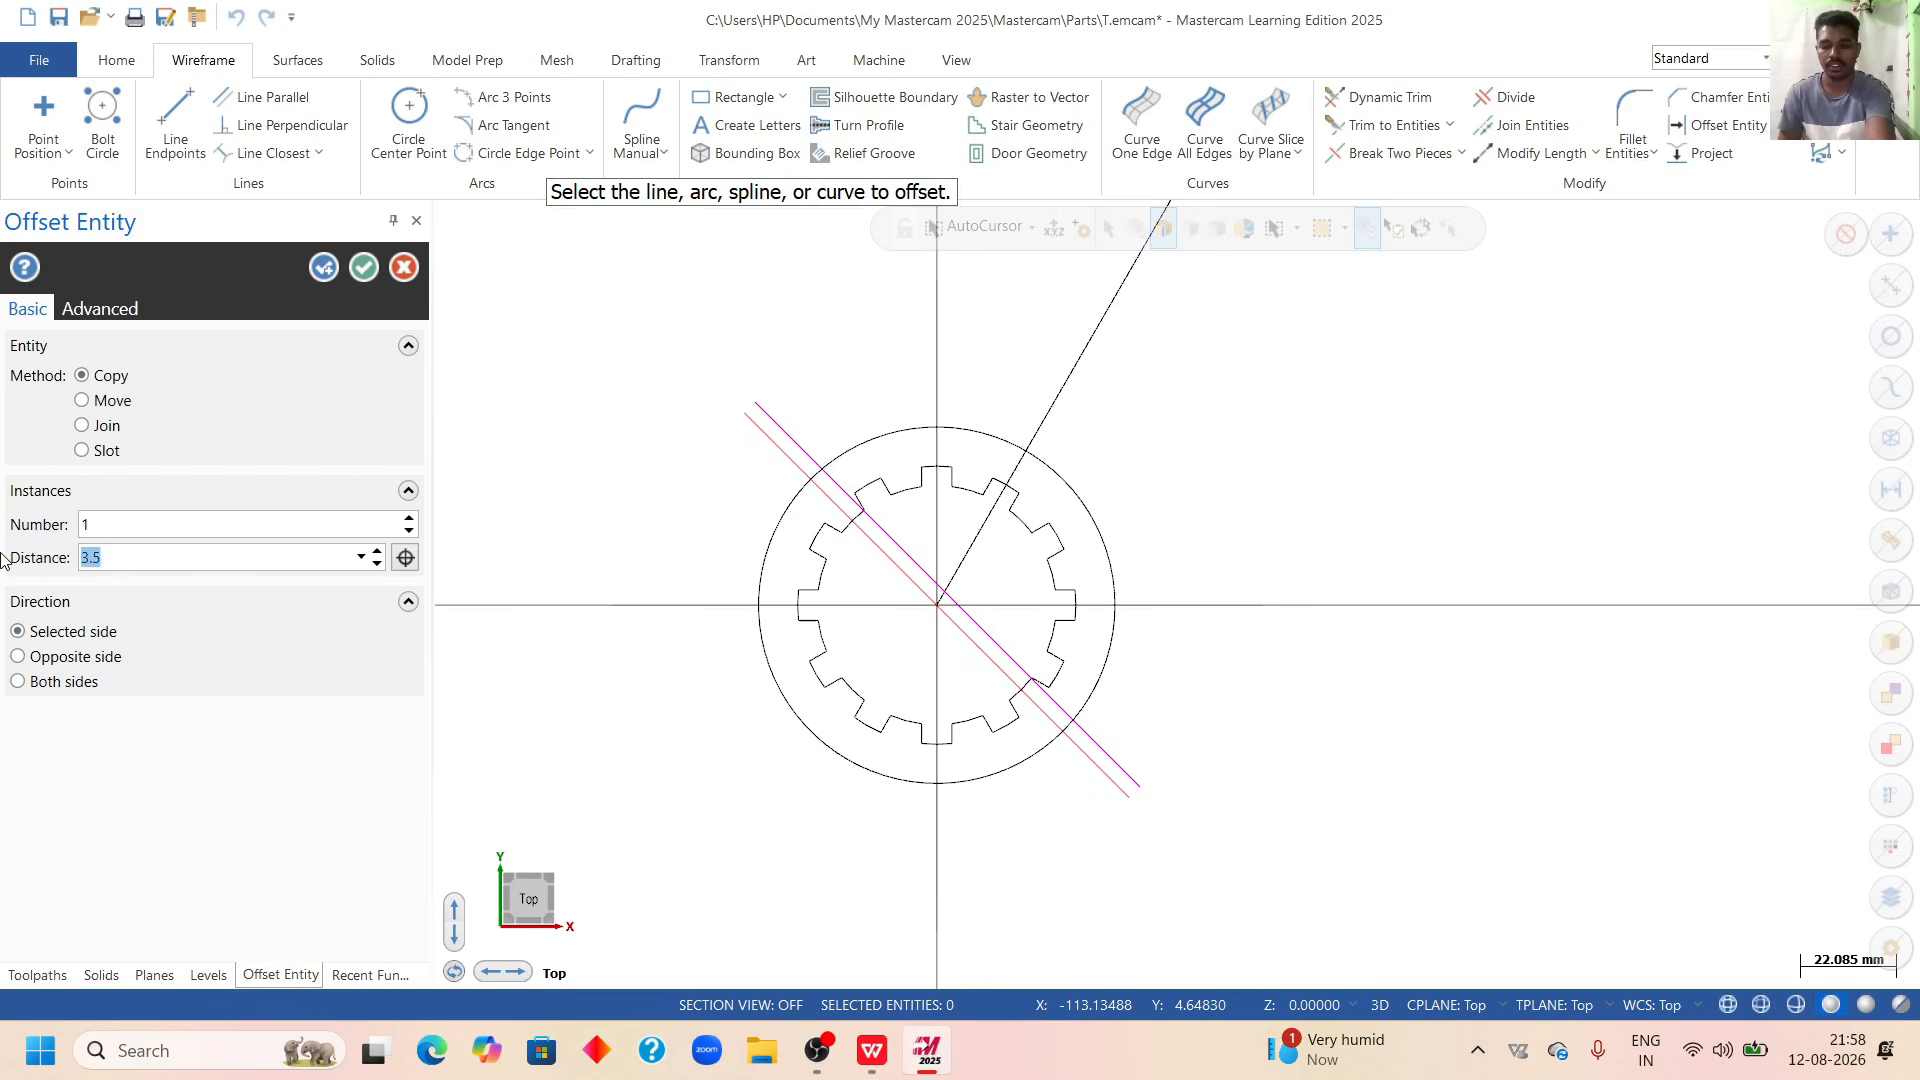
{"action": "key", "text": "Return"}
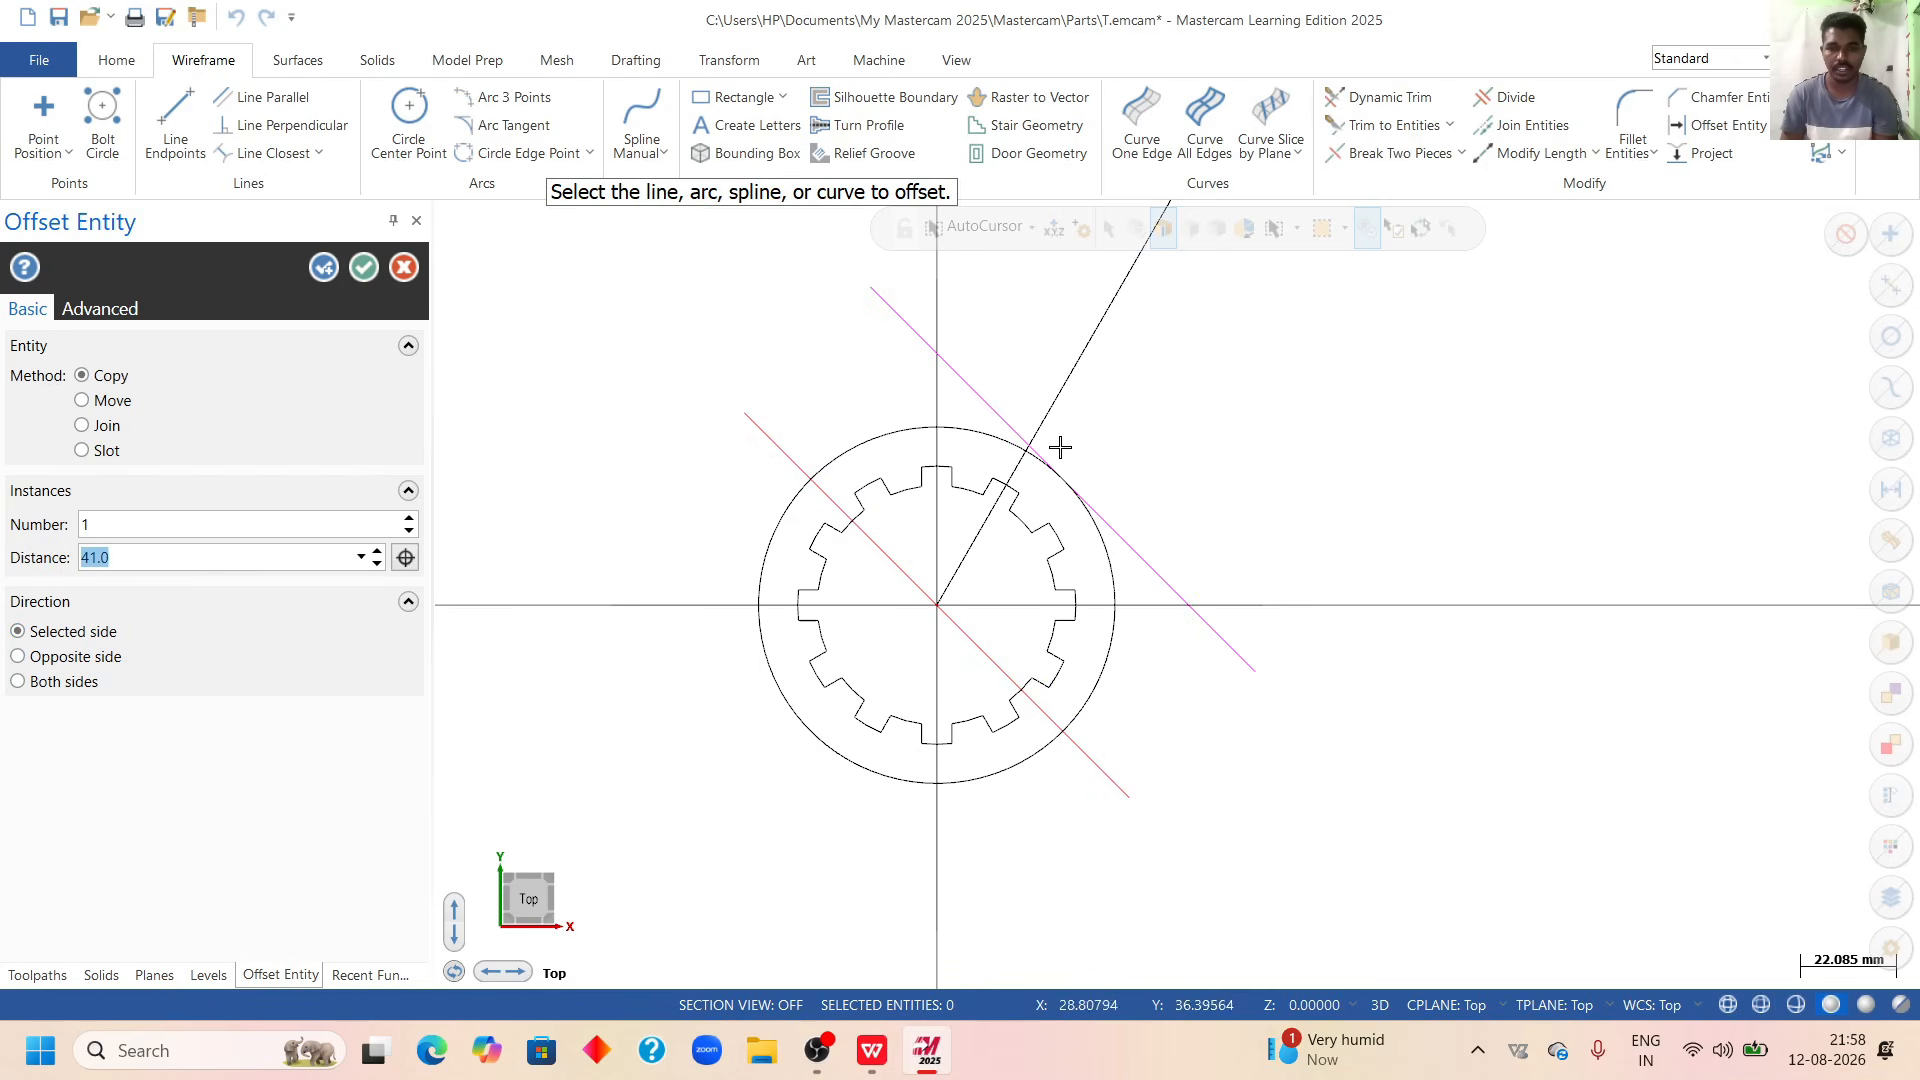
{"action": "left_click", "coordinate": [362, 272]}
{"action": "scroll", "coordinate": [1106, 416], "scroll_direction": "up", "scroll_amount": 1}
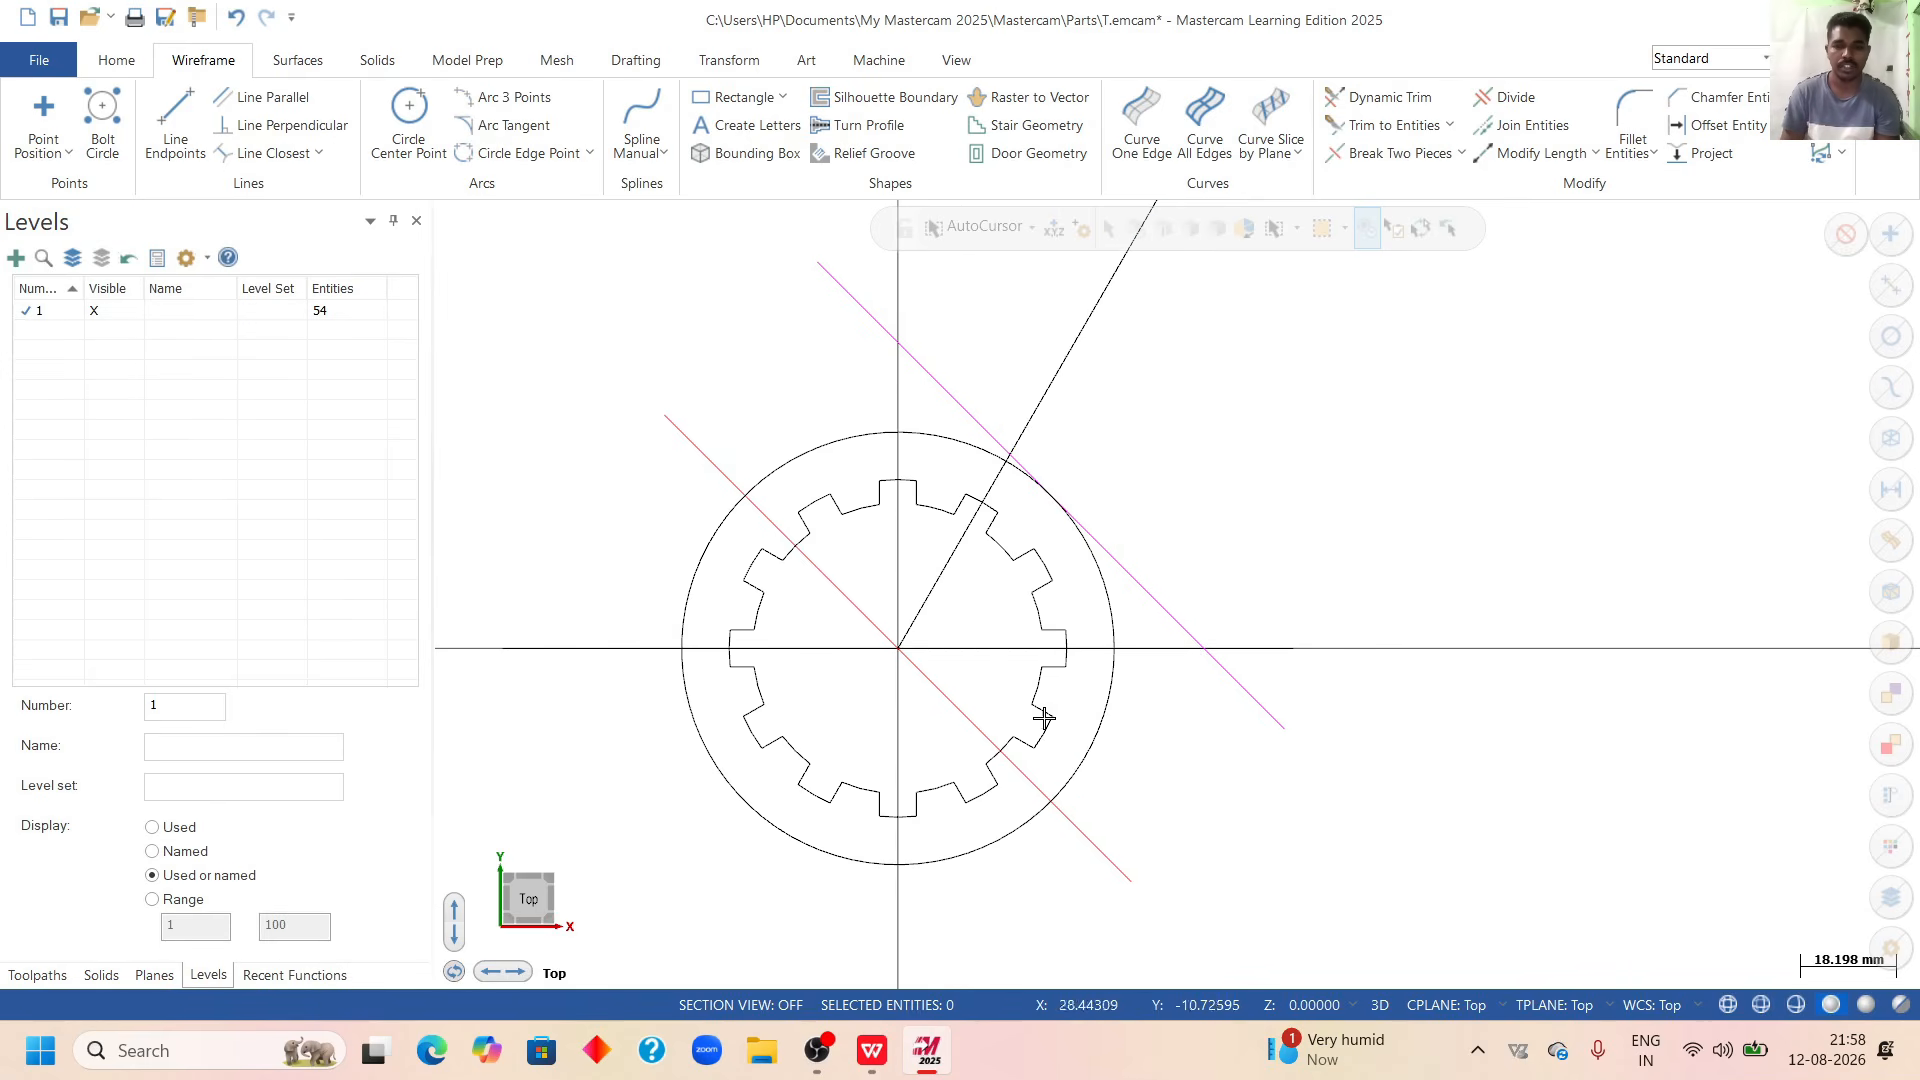
Check the Fork drawing in WPS Office and offset one copy of the bore-tangent diagonal line 24 mm towards its upper-right side.
{"action": "left_click", "coordinate": [872, 1050]}
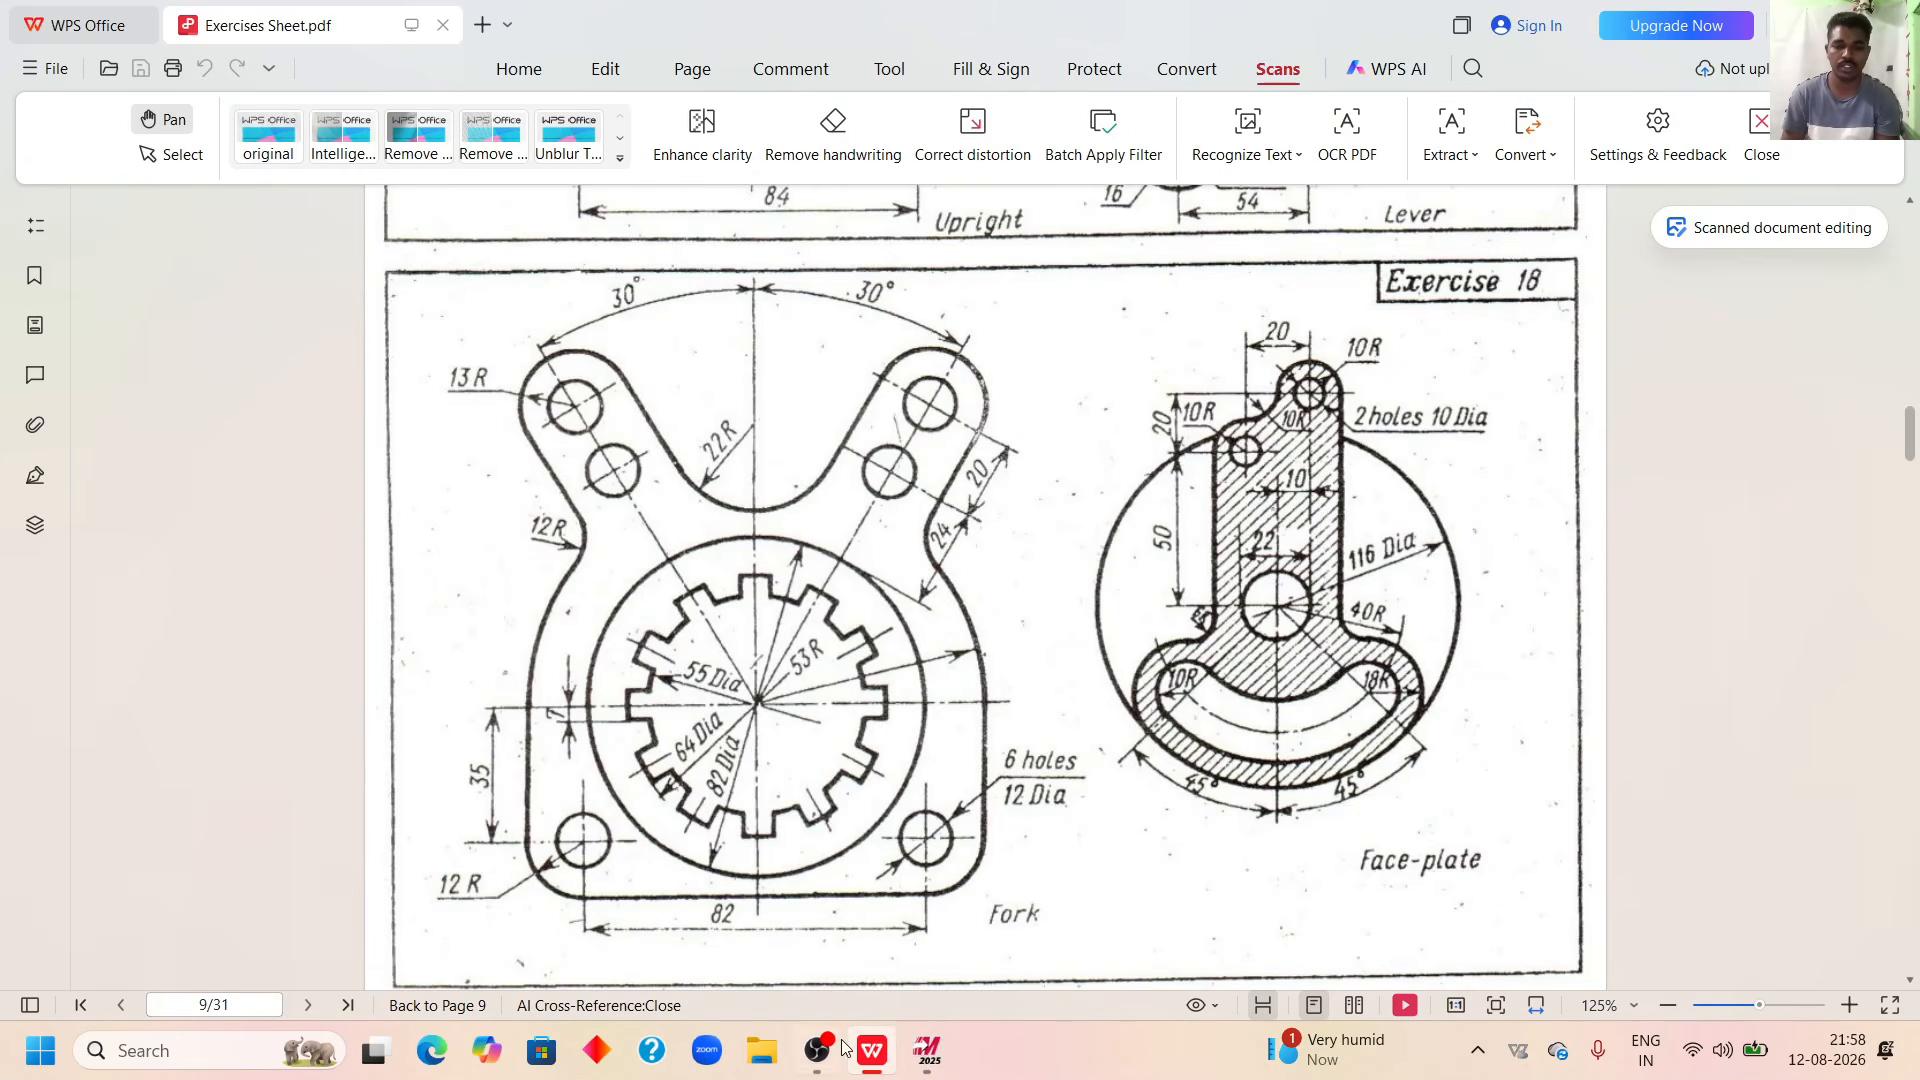
{"action": "left_click", "coordinate": [927, 1050]}
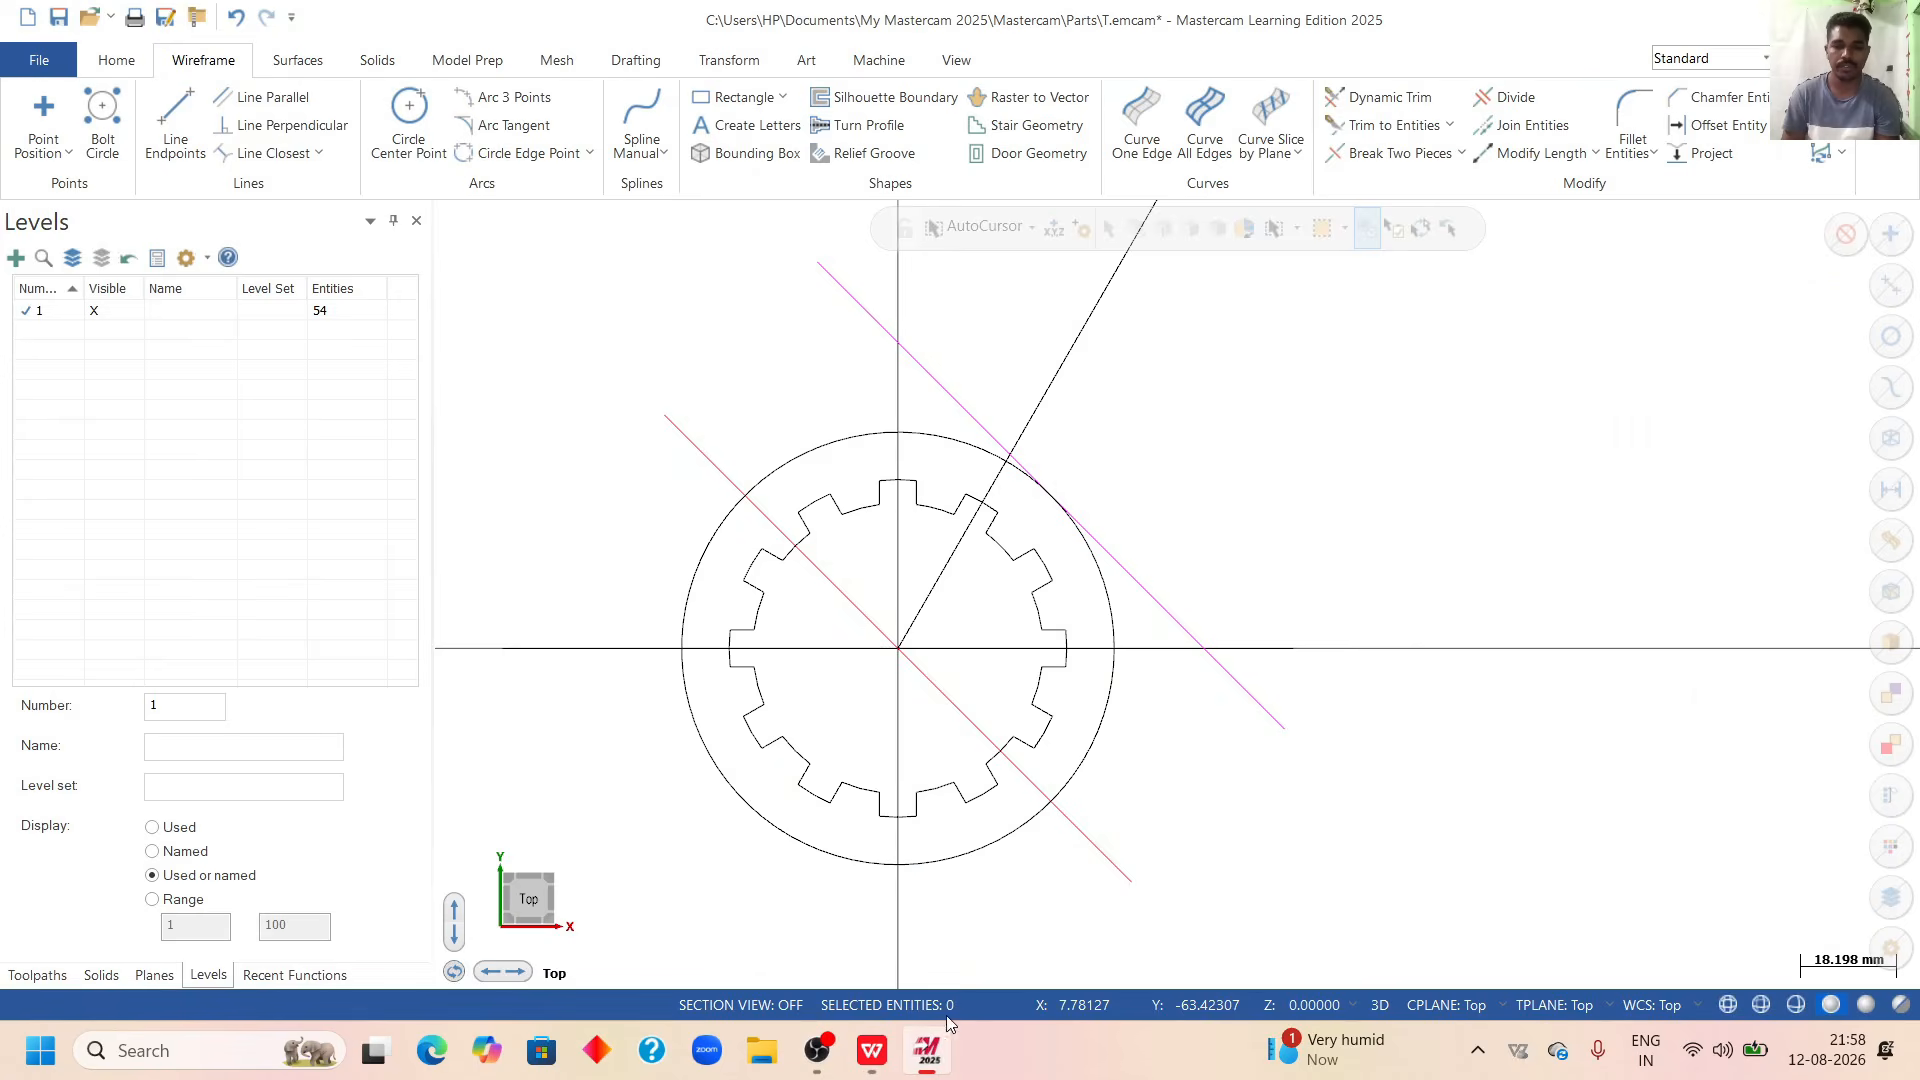
{"action": "left_click", "coordinate": [1720, 137]}
{"action": "left_click", "coordinate": [1157, 602]}
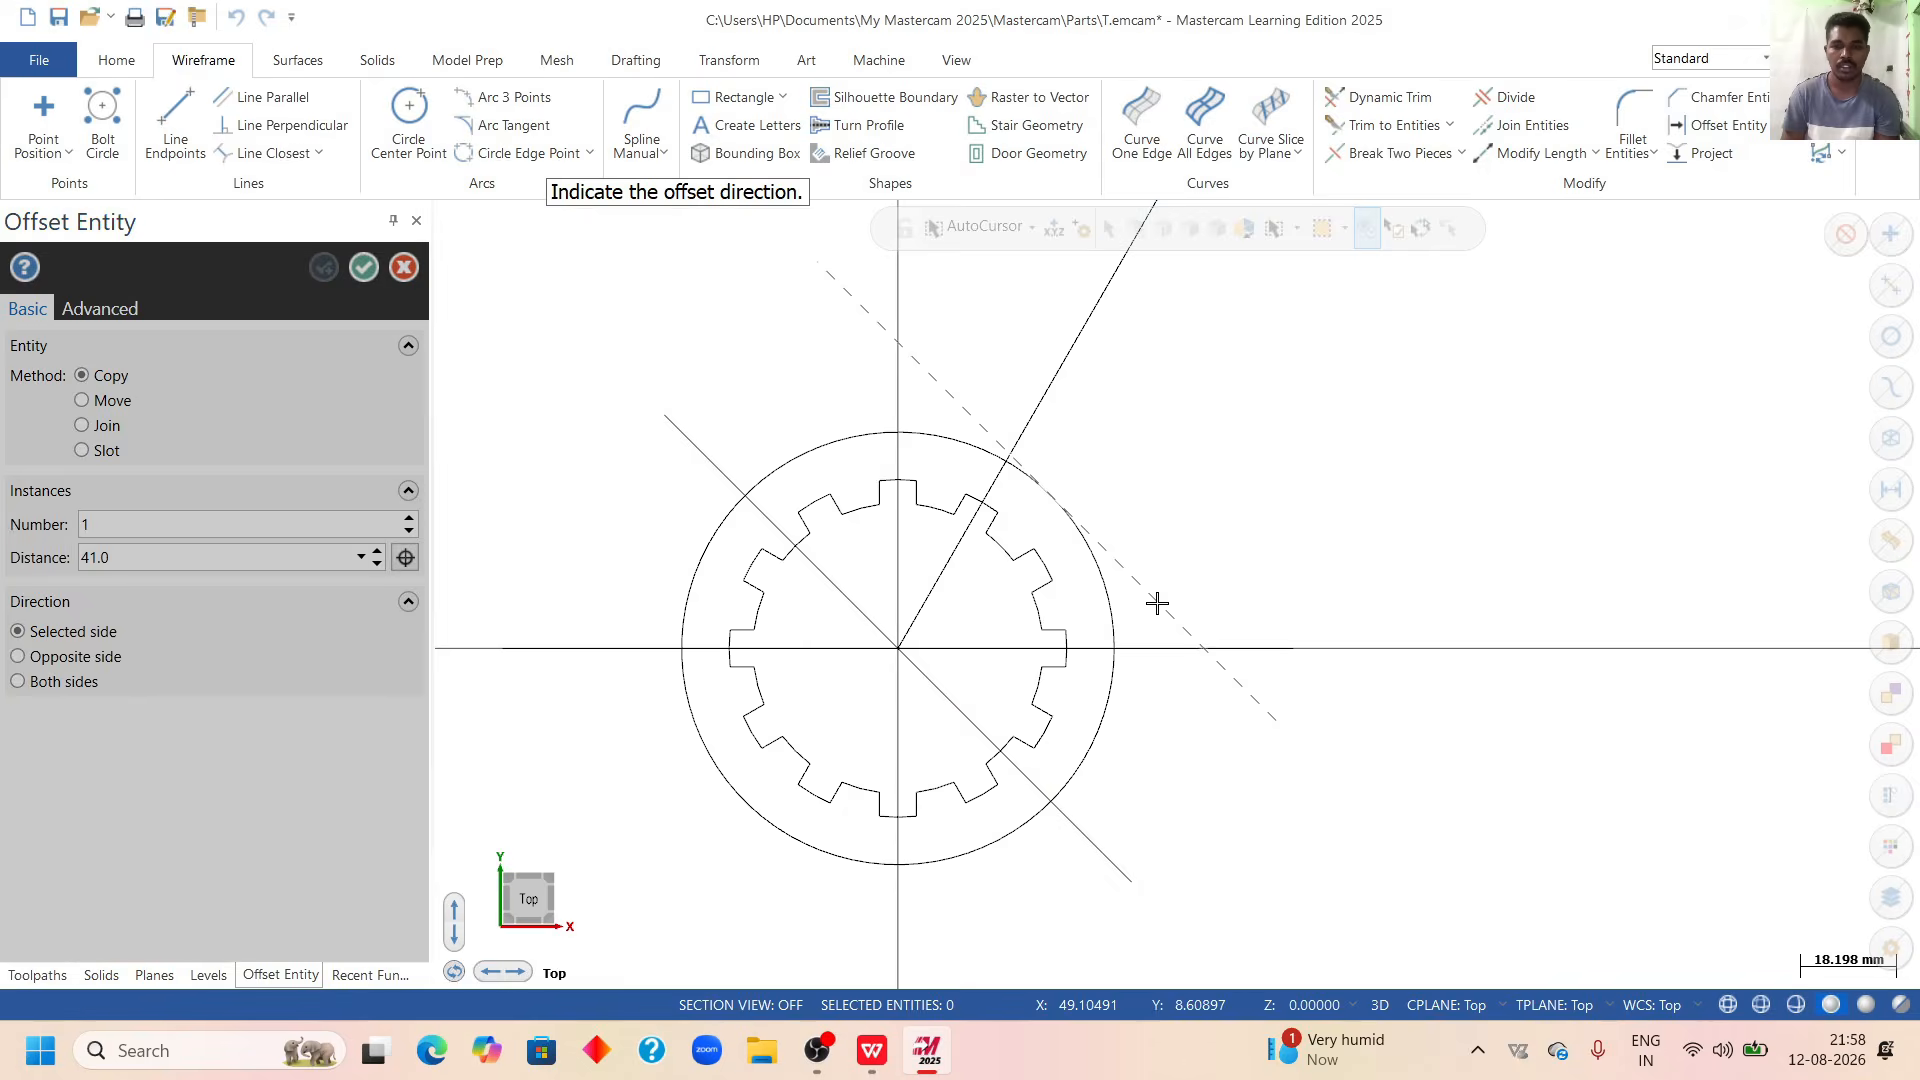
{"action": "left_click", "coordinate": [1171, 480]}
{"action": "type", "text": "2"}
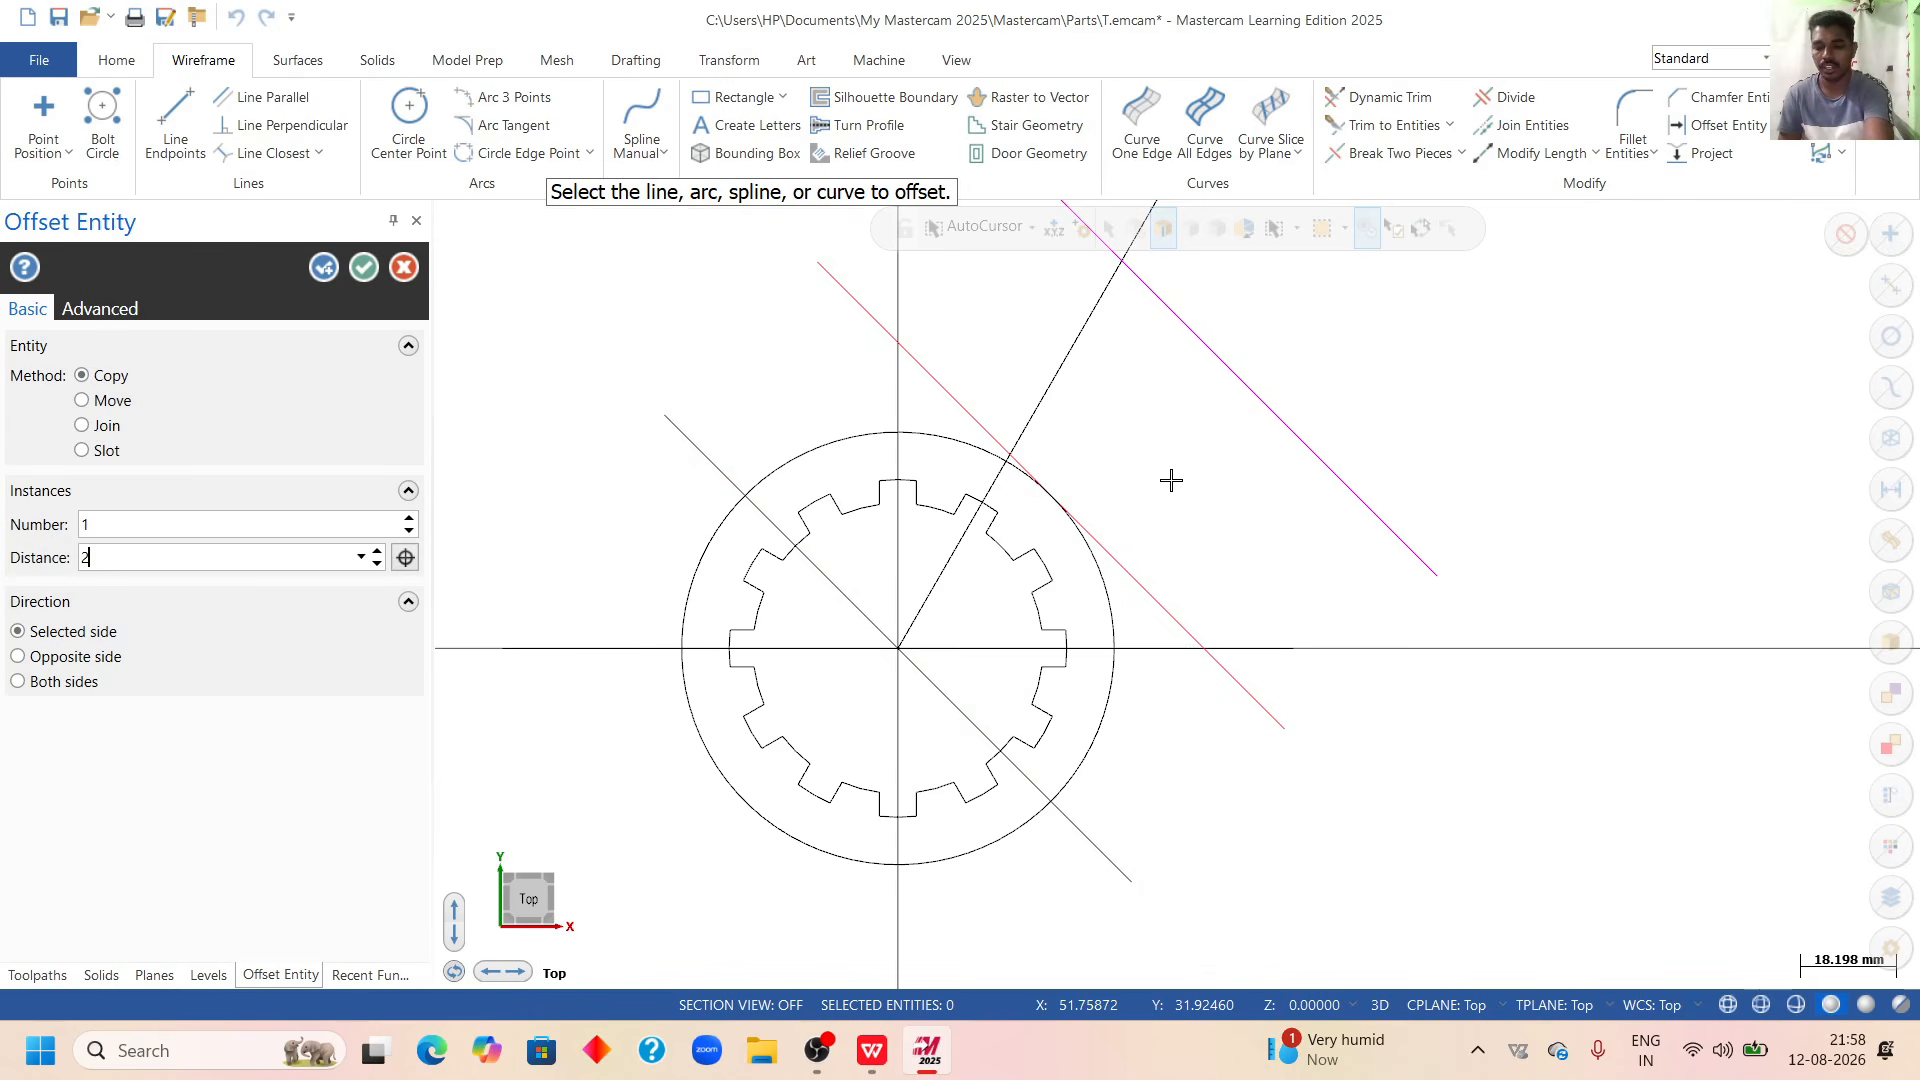
{"action": "type", "text": "4"}
{"action": "key", "text": "Return"}
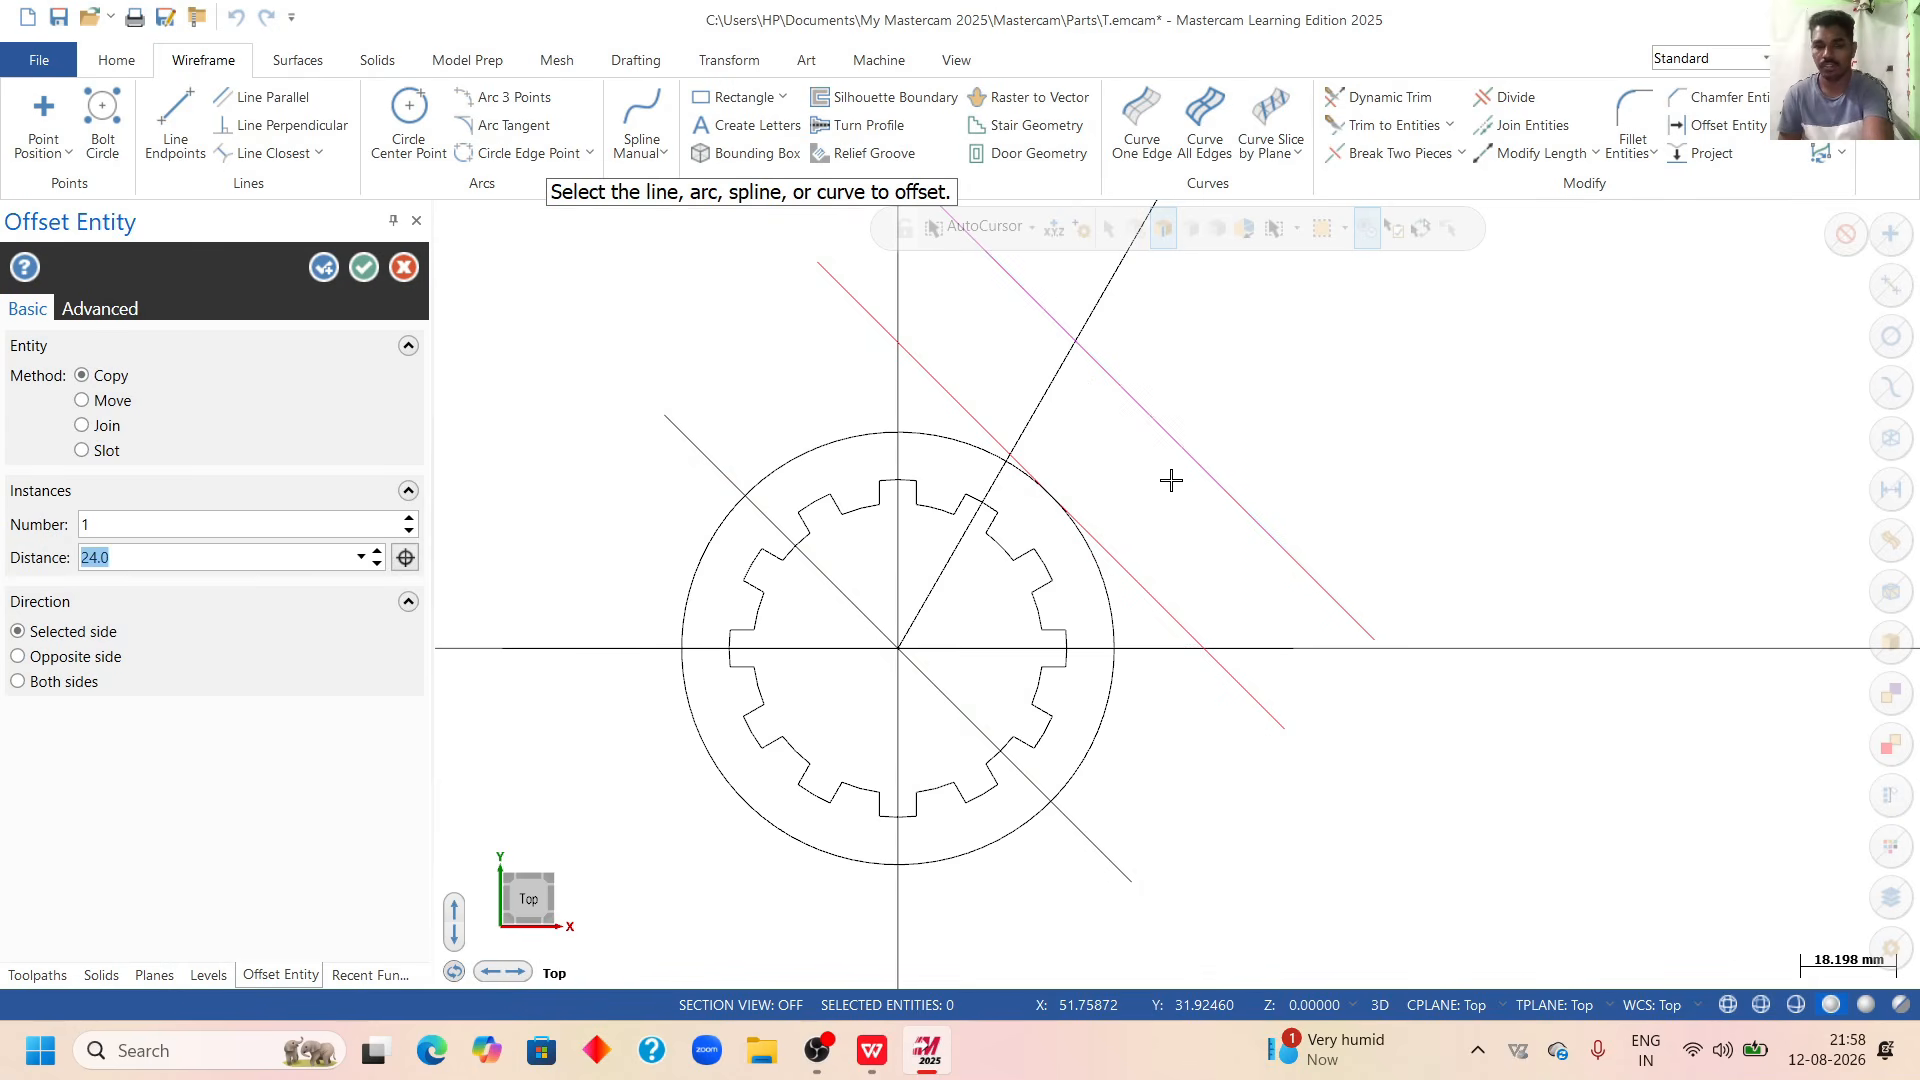
{"action": "left_click", "coordinate": [322, 270]}
Offset one copy of the outermost diagonal line 20 mm towards its upper-right side and accept the offset.
{"action": "left_click", "coordinate": [1213, 471]}
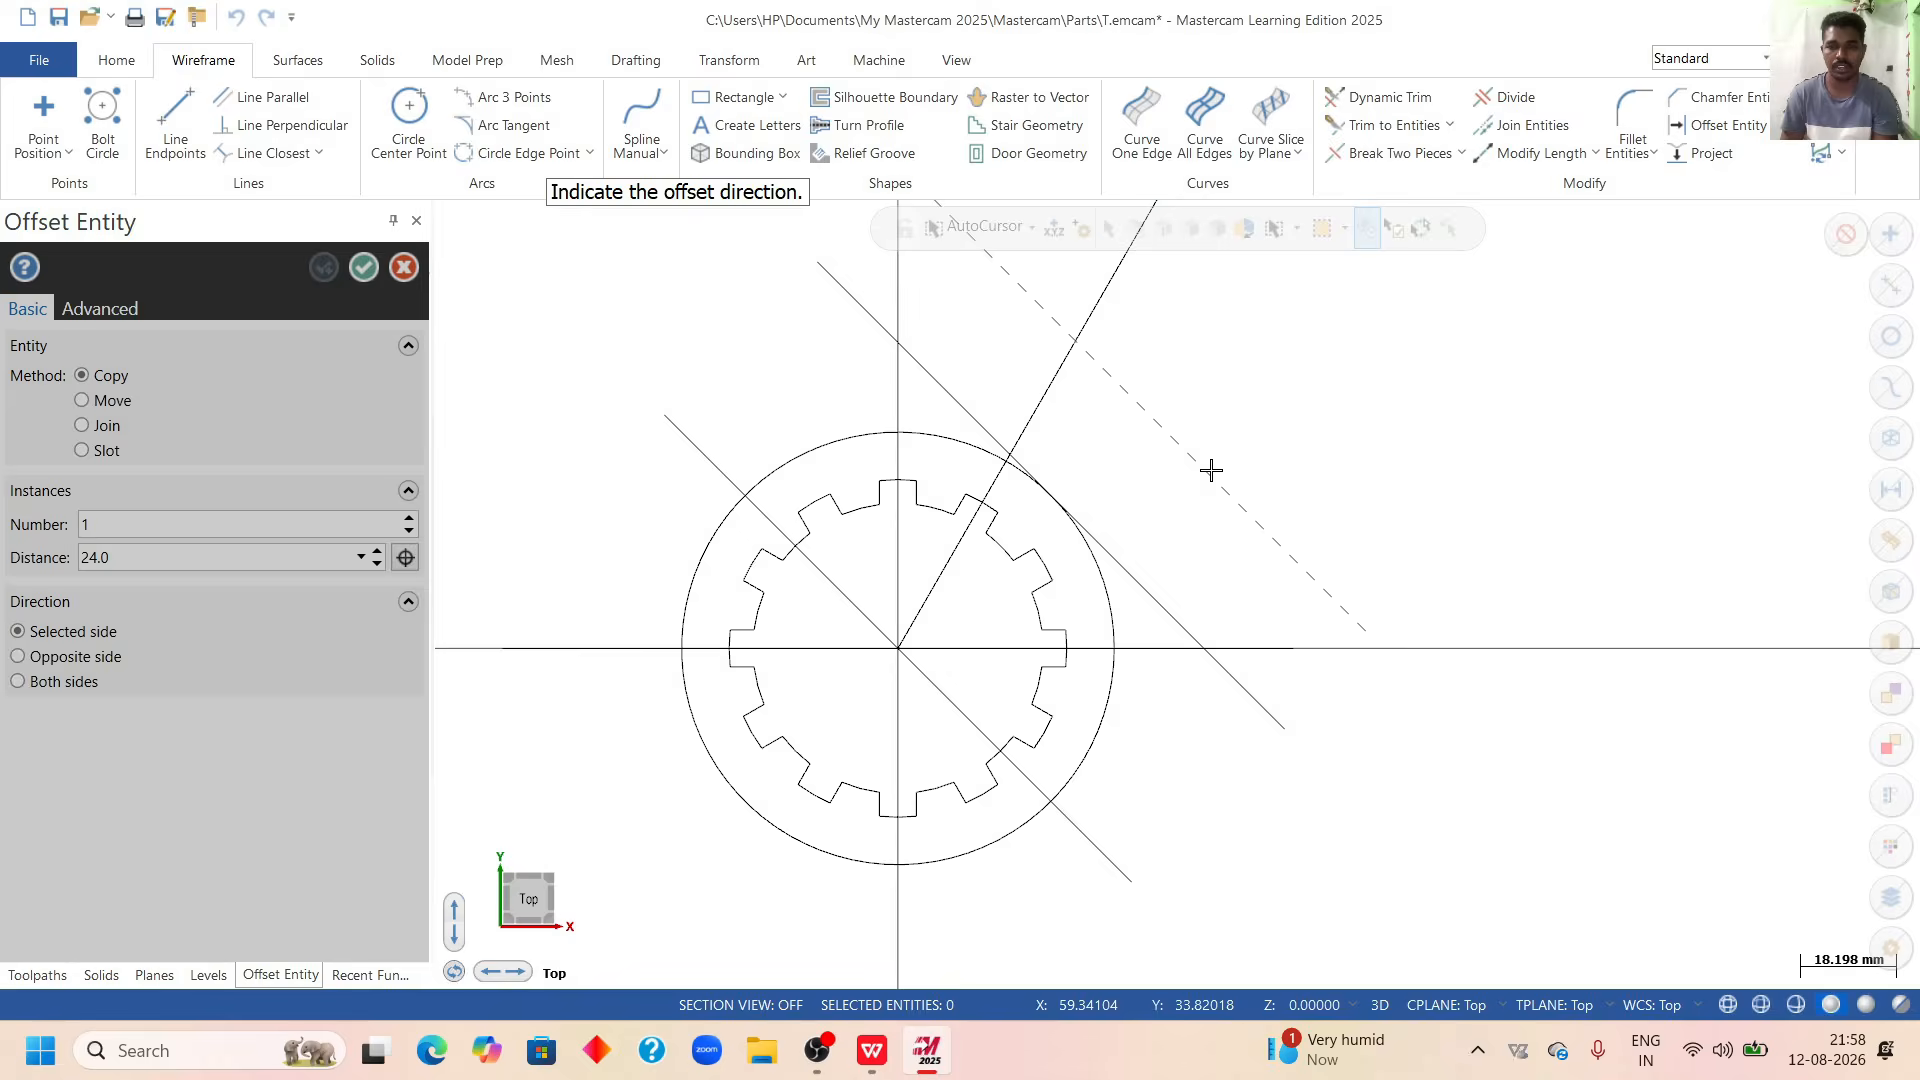
{"action": "left_click", "coordinate": [1265, 391]}
{"action": "type", "text": "2"}
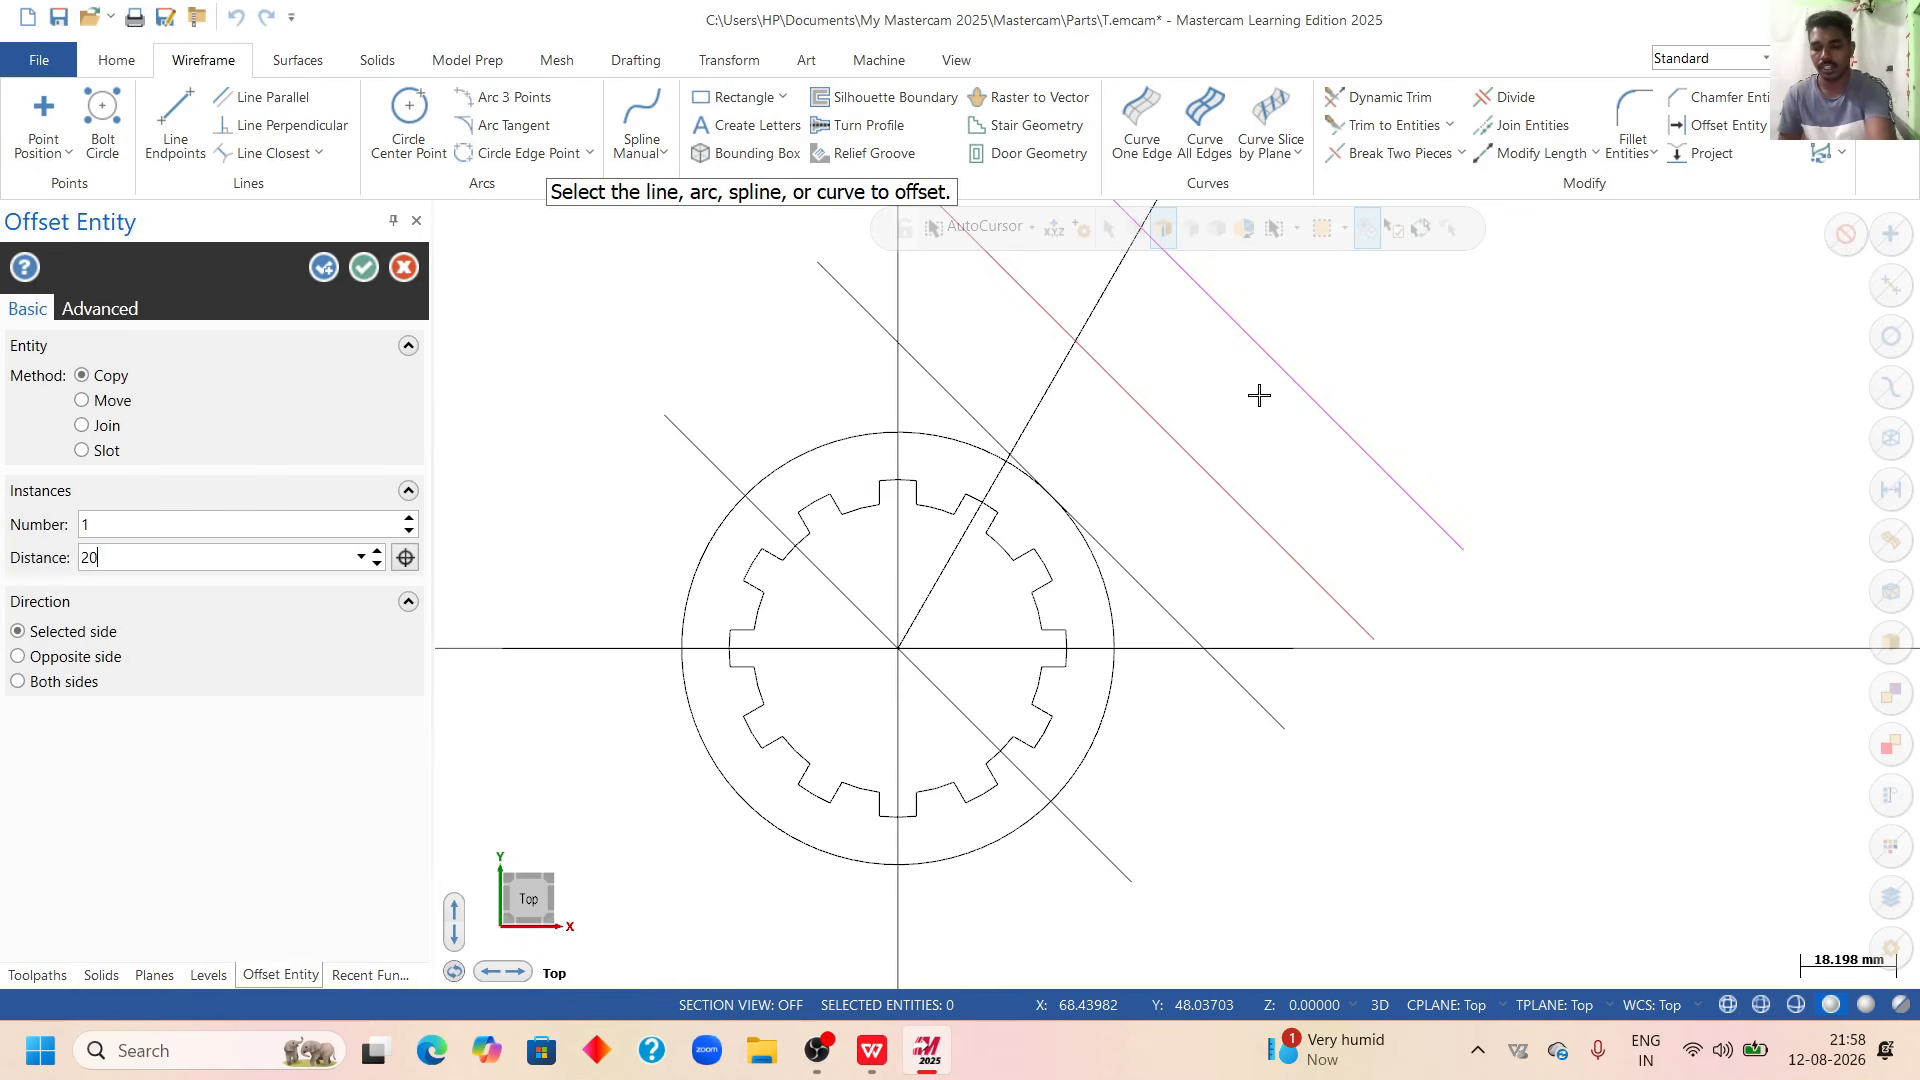
{"action": "type", "text": "0"}
{"action": "key", "text": "Return"}
{"action": "left_click", "coordinate": [363, 267]}
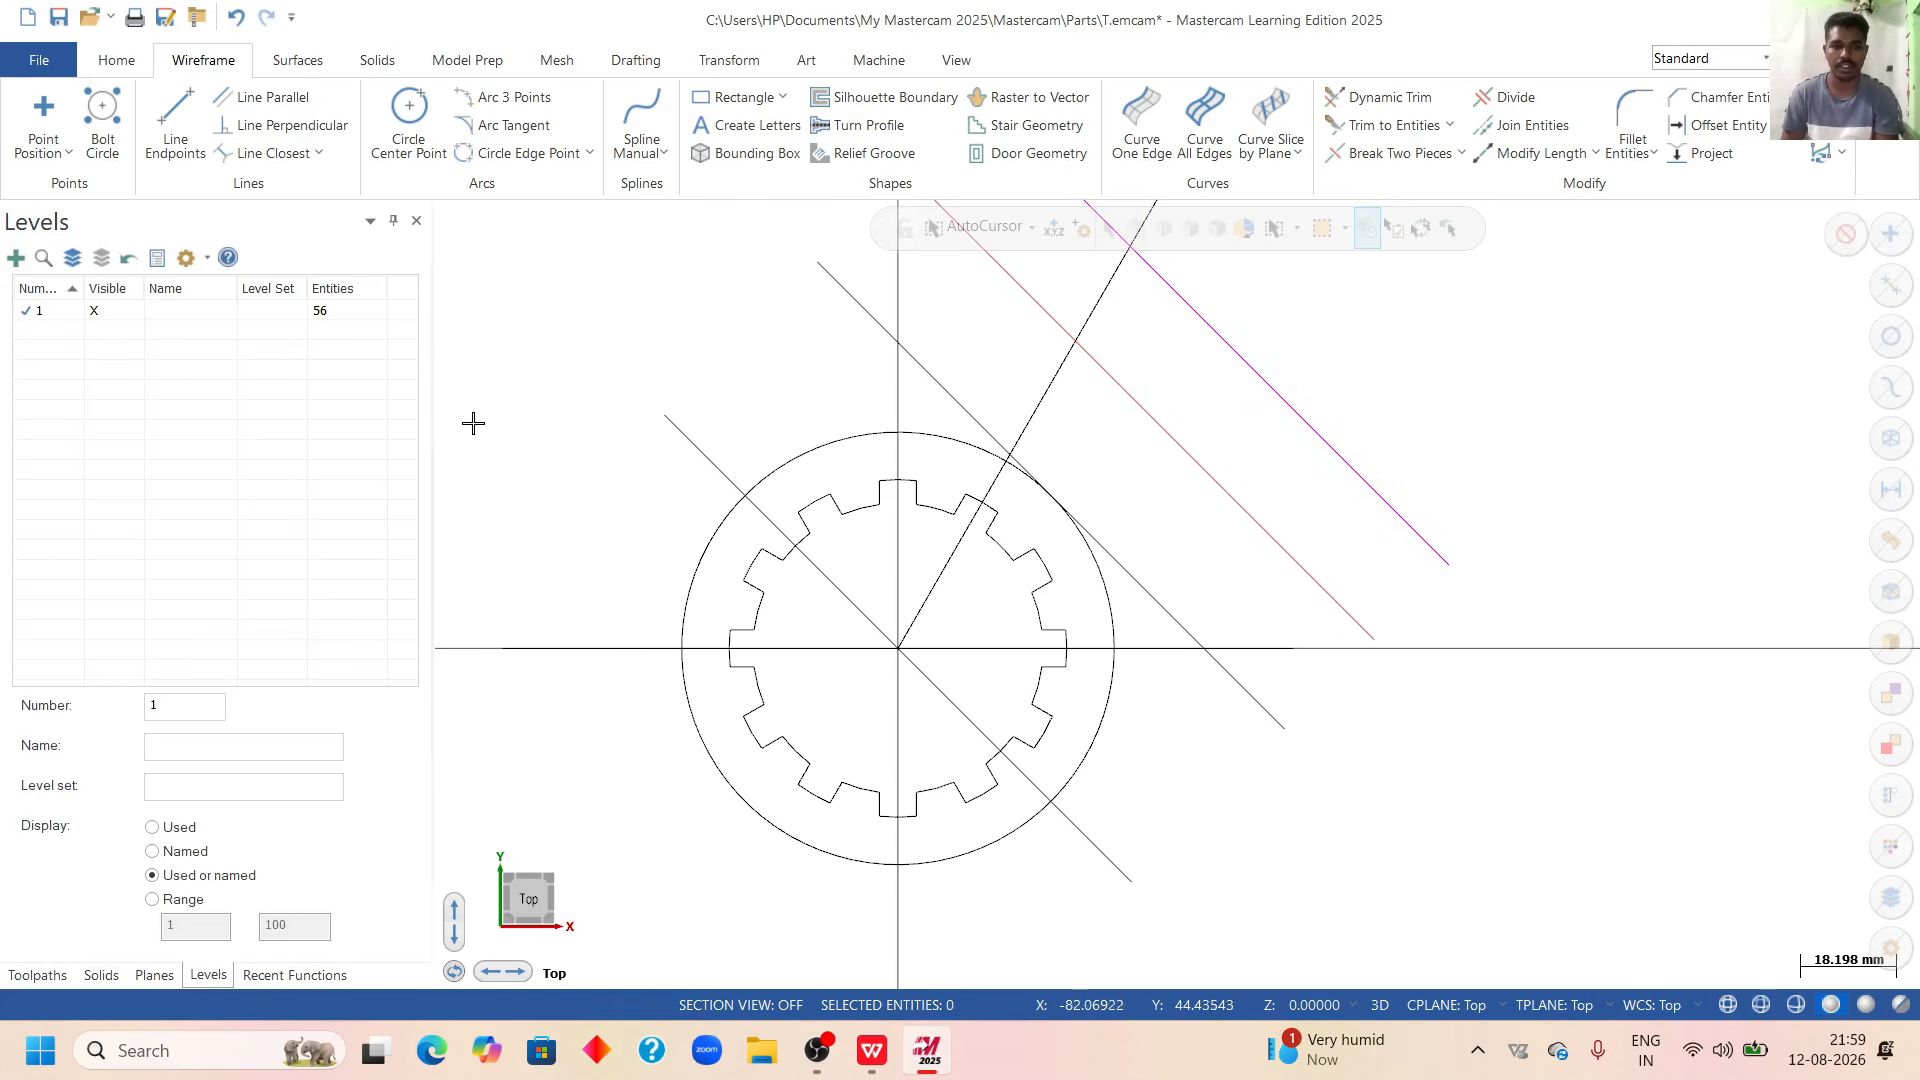
Clear the result colours from the offset diagonal lines.
{"action": "right_click", "coordinate": [1320, 334]}
{"action": "left_click", "coordinate": [1412, 305]}
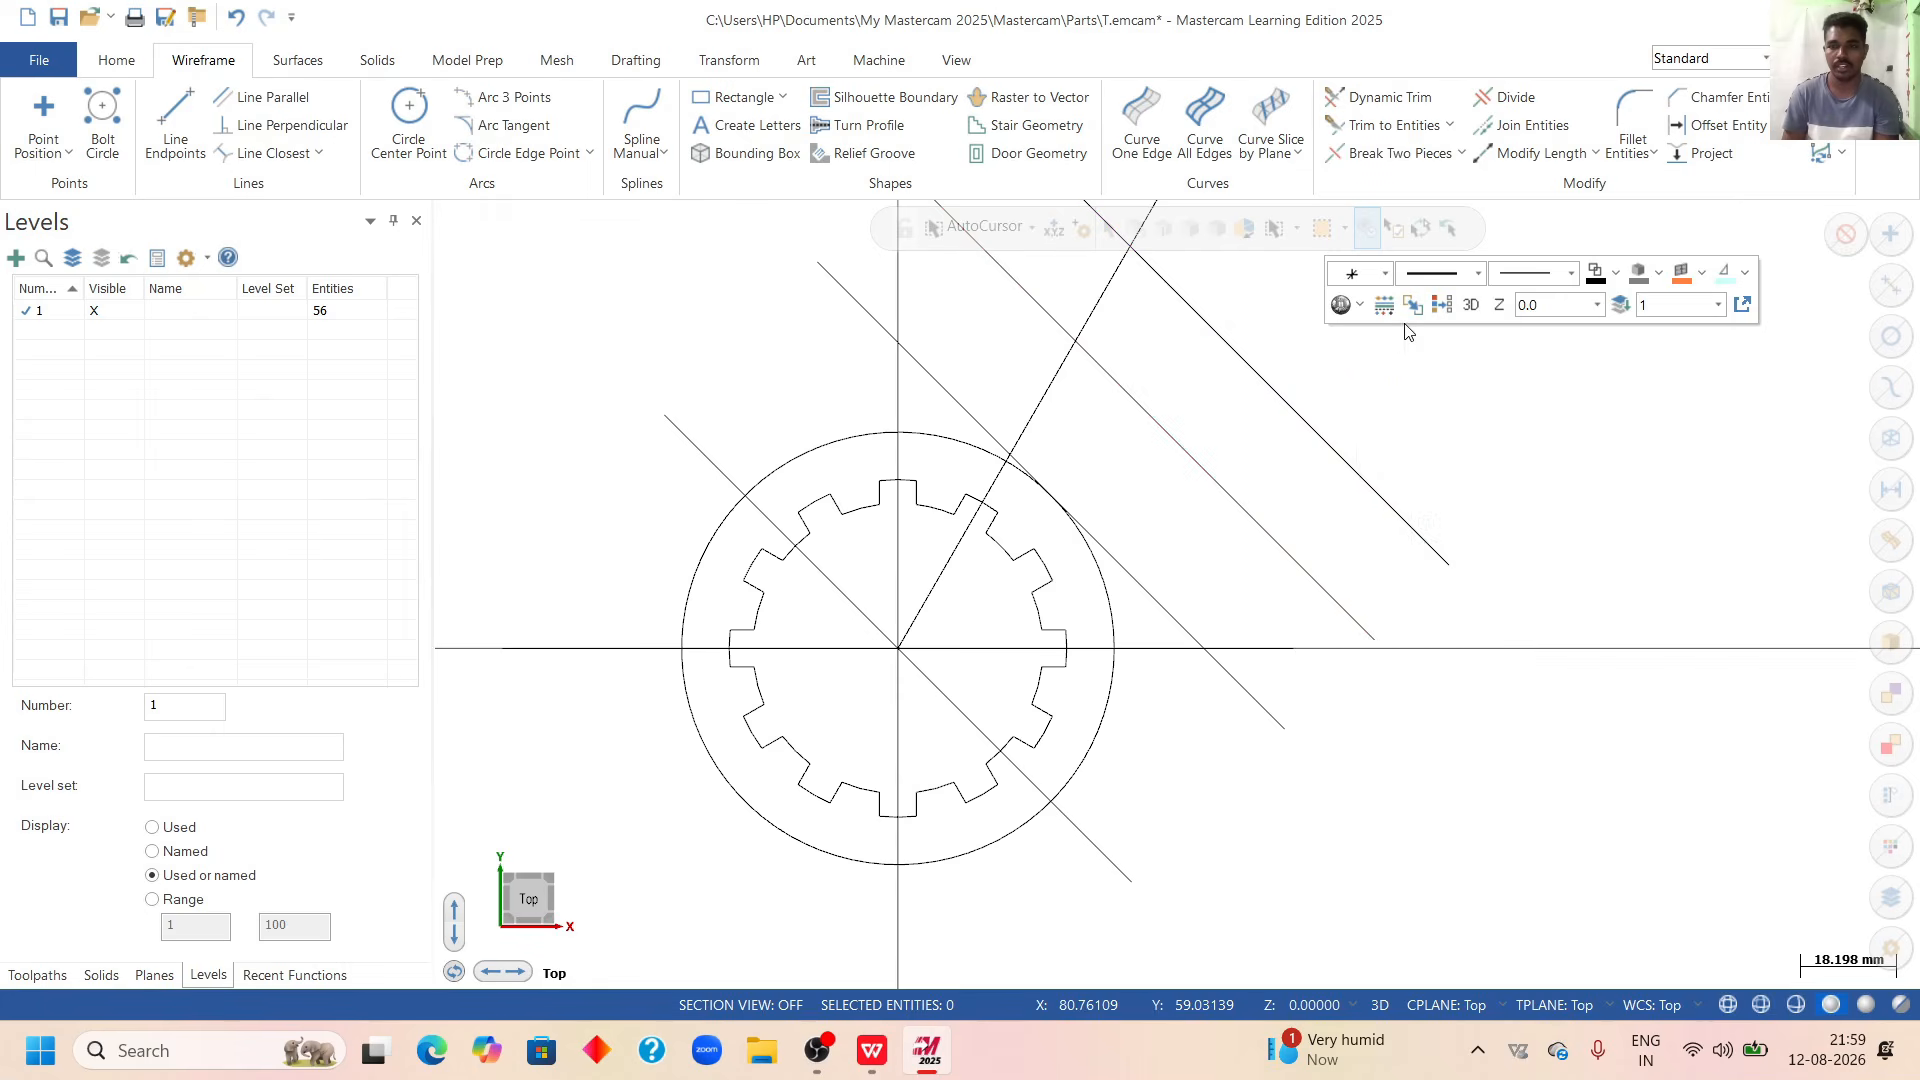
{"action": "right_click", "coordinate": [1358, 330]}
{"action": "left_click", "coordinate": [1410, 430]}
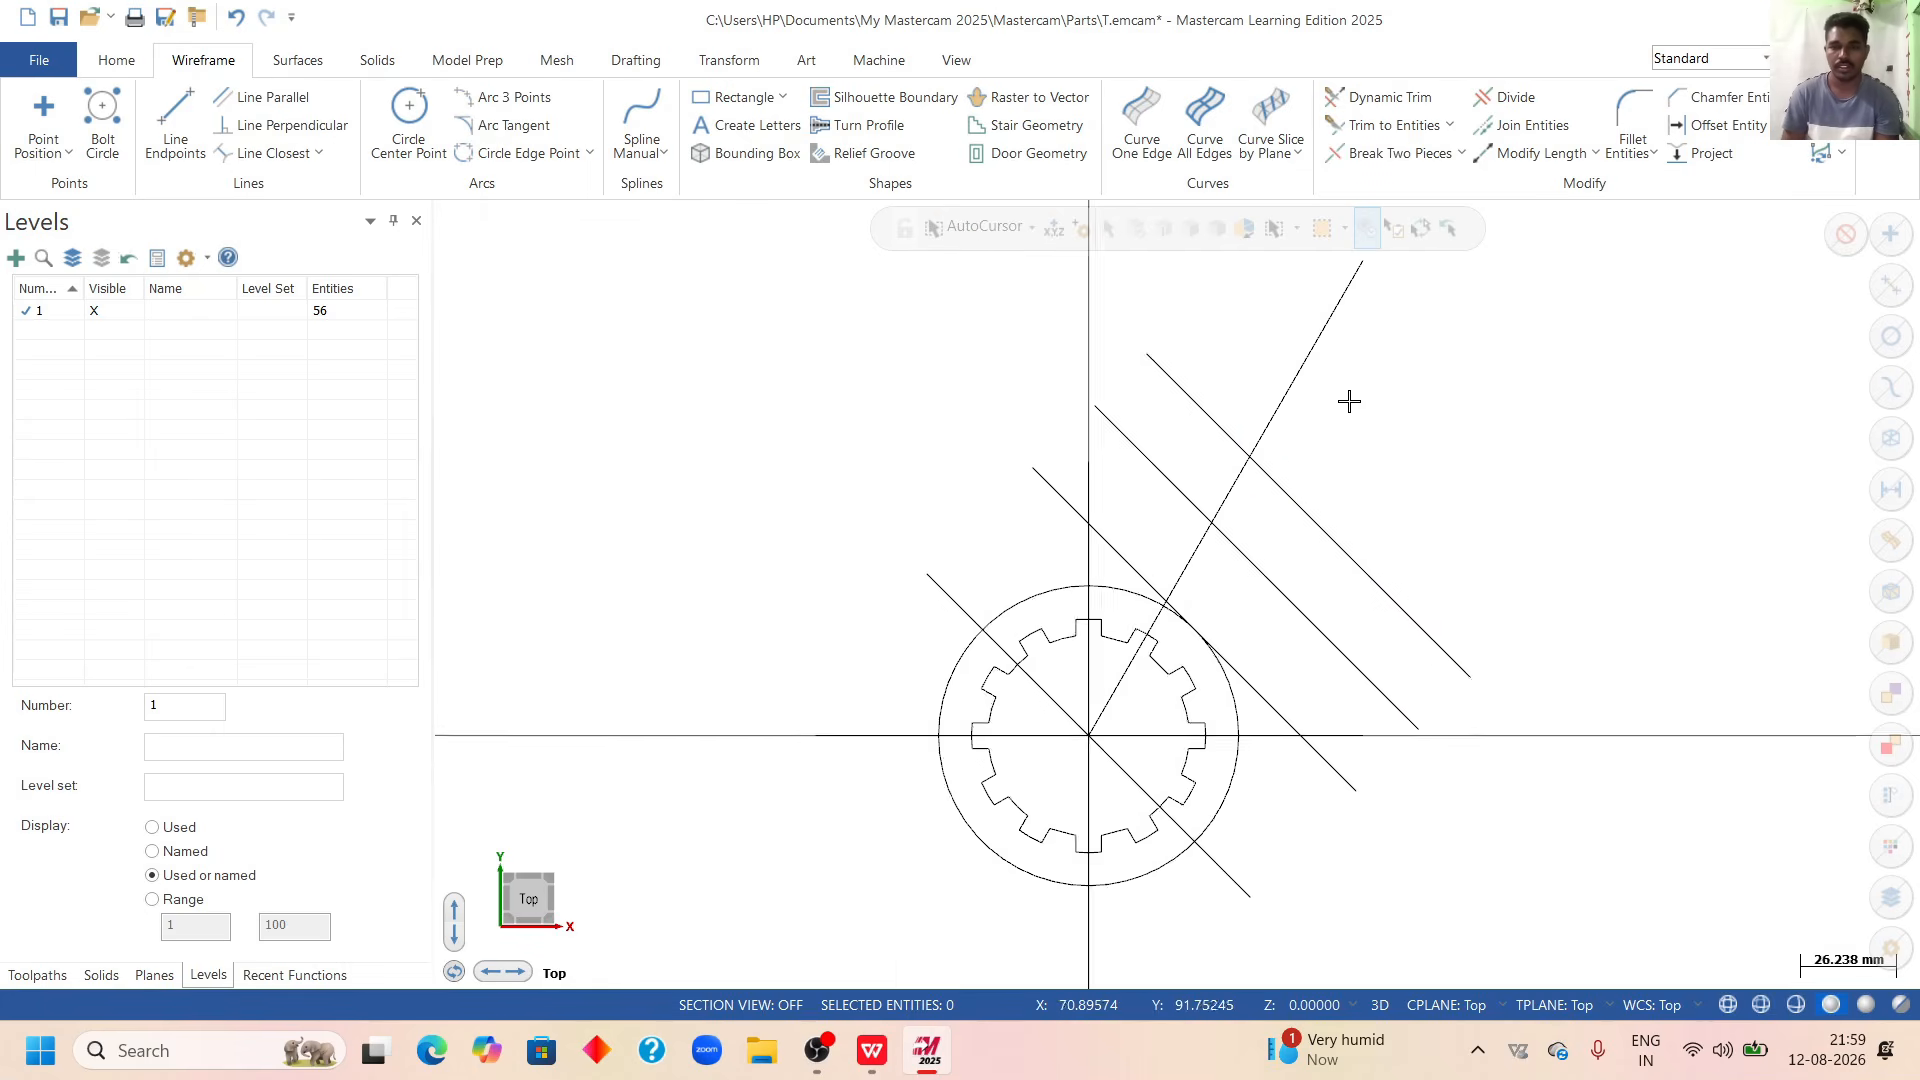
{"action": "scroll", "coordinate": [1349, 401], "scroll_direction": "up", "scroll_amount": 1}
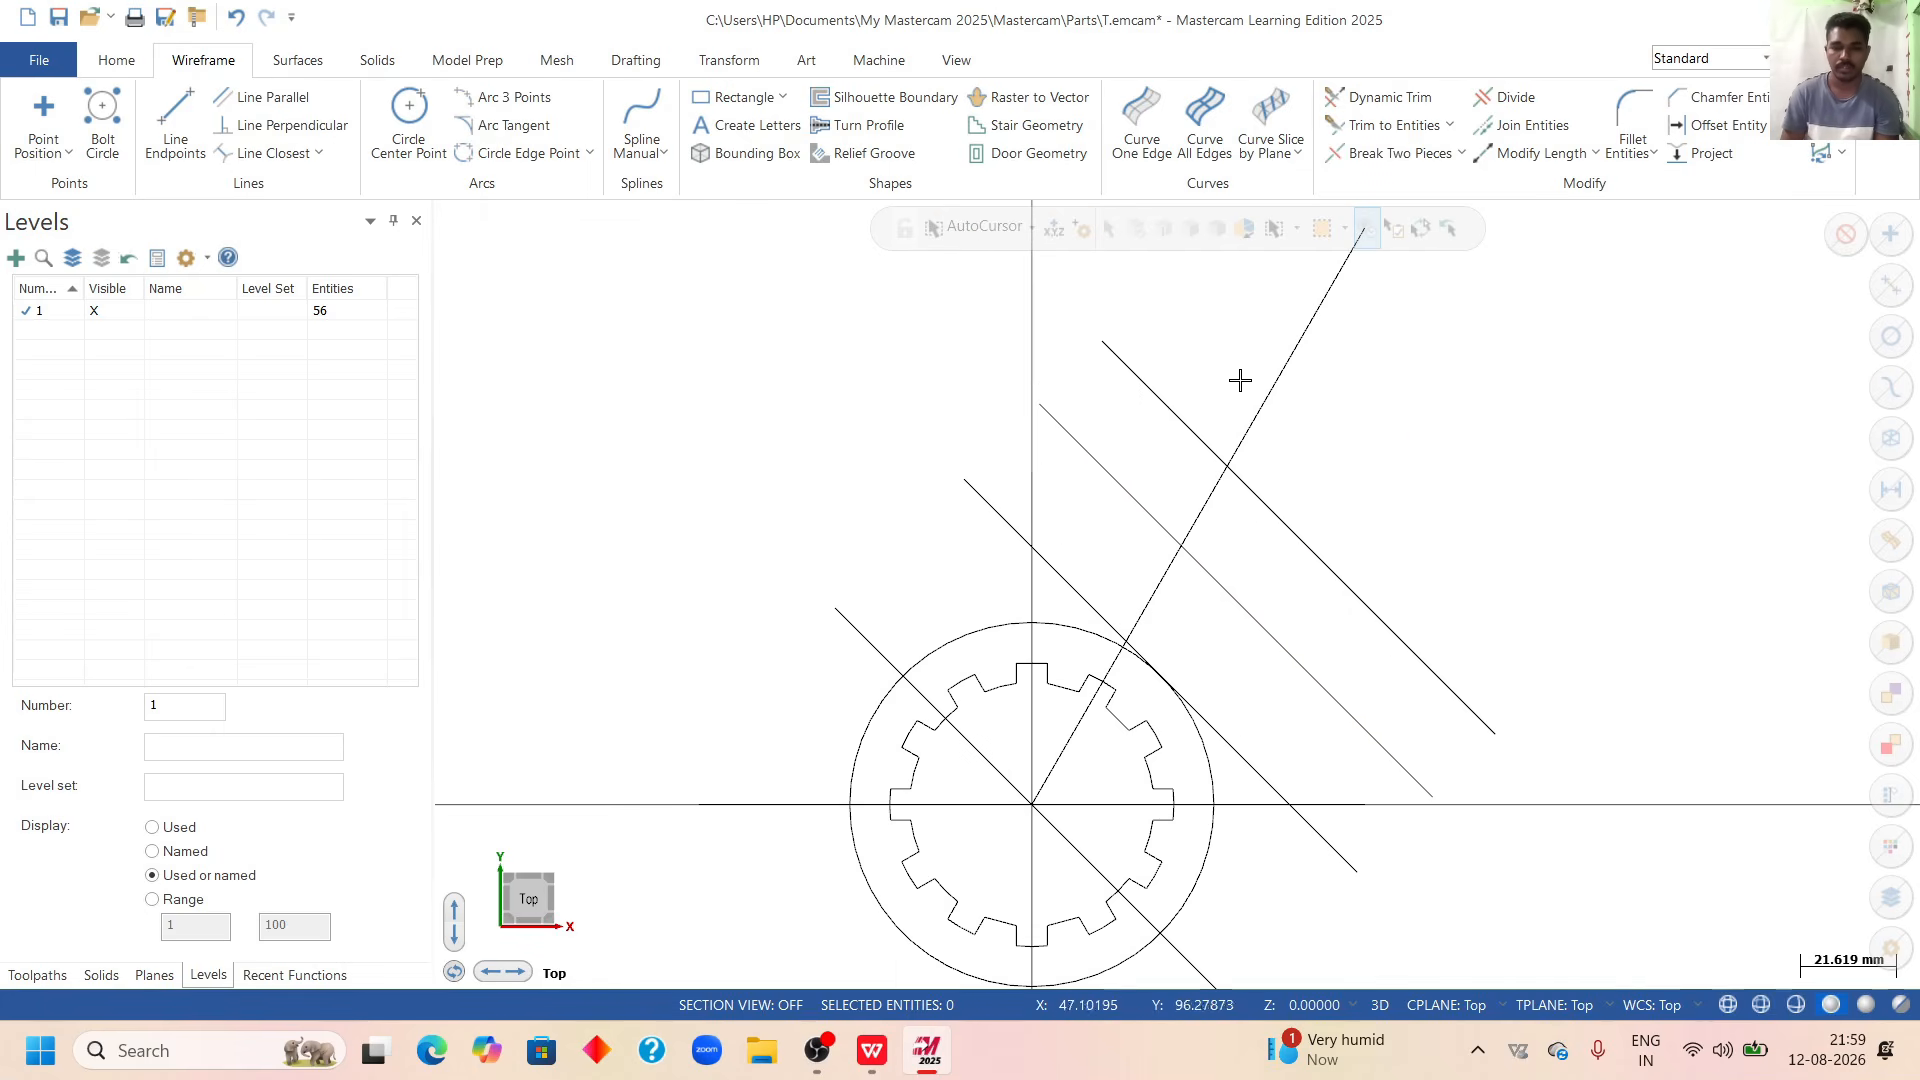
Check the Fork drawing in WPS Office and create two 12 mm diameter circles where the arm centreline crosses the two outermost diagonal lines.
{"action": "left_click", "coordinate": [875, 1058]}
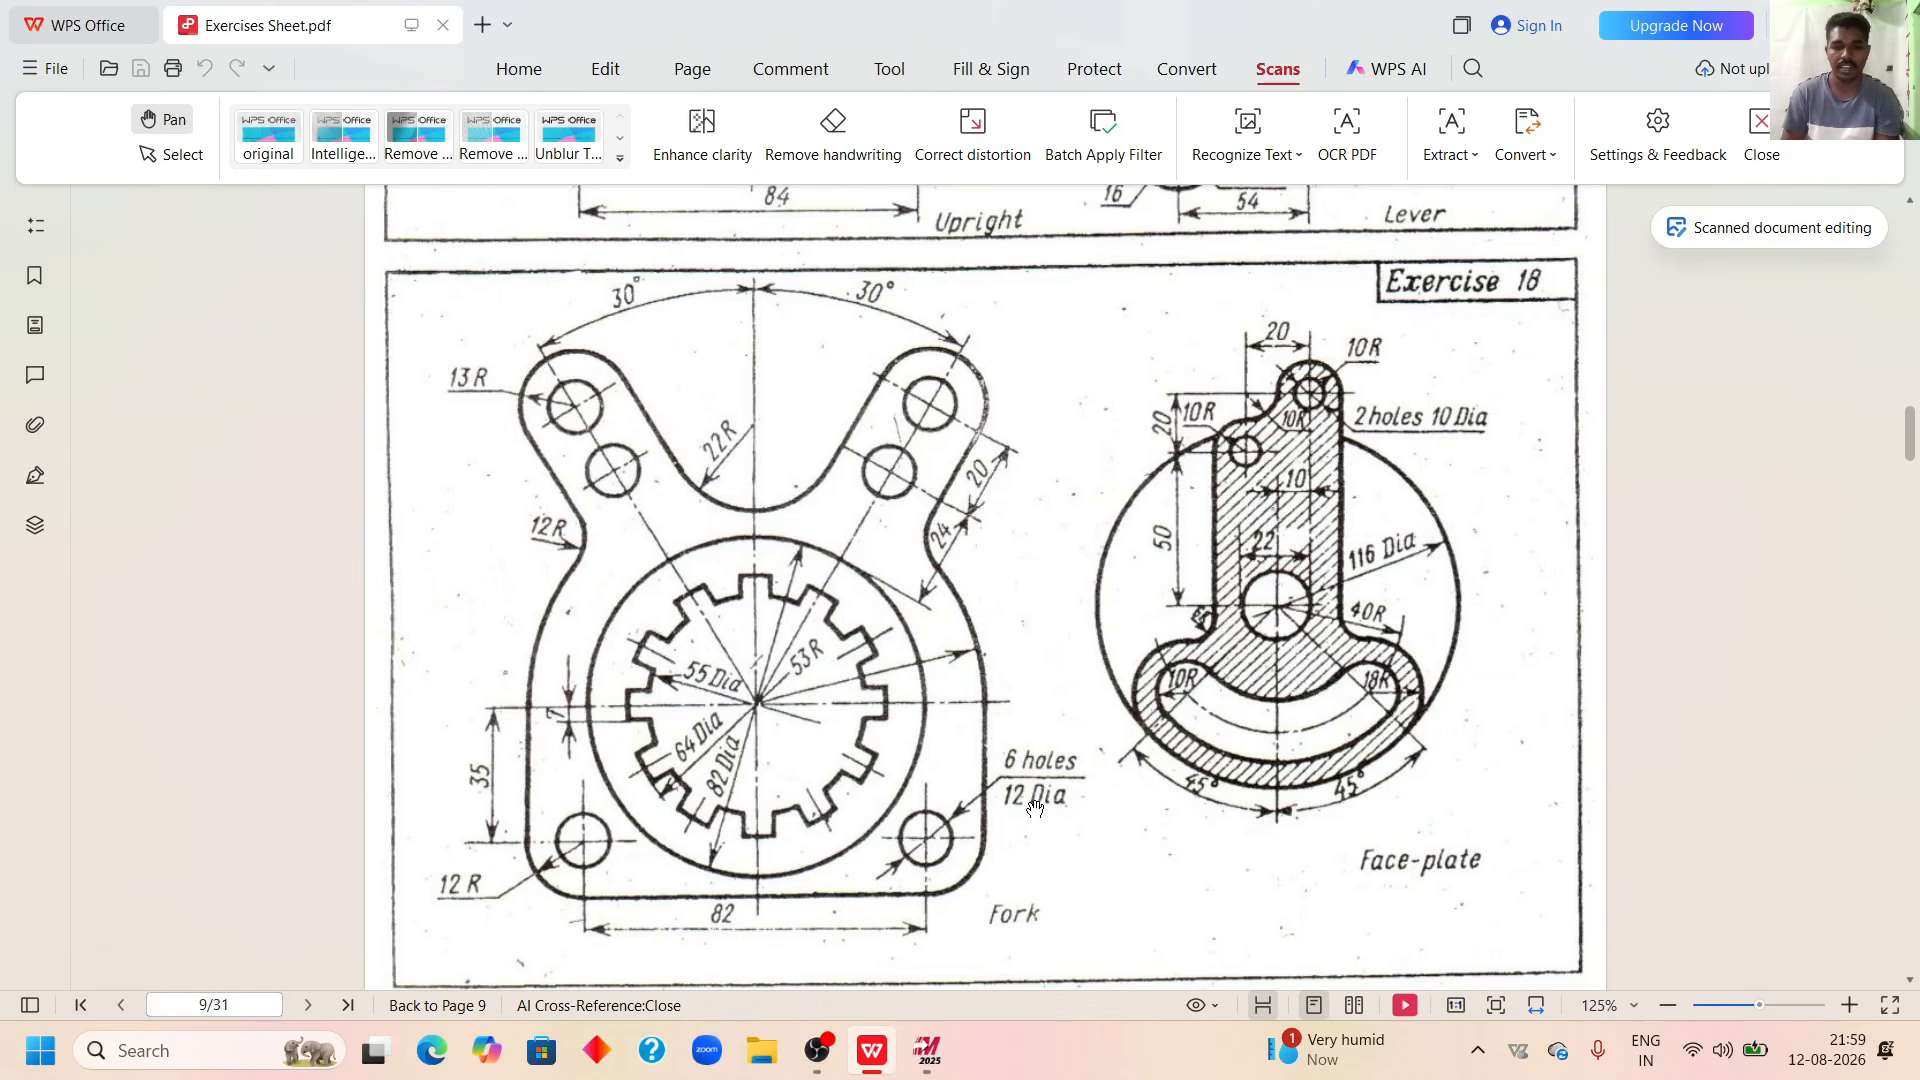
{"action": "left_click", "coordinate": [926, 1050]}
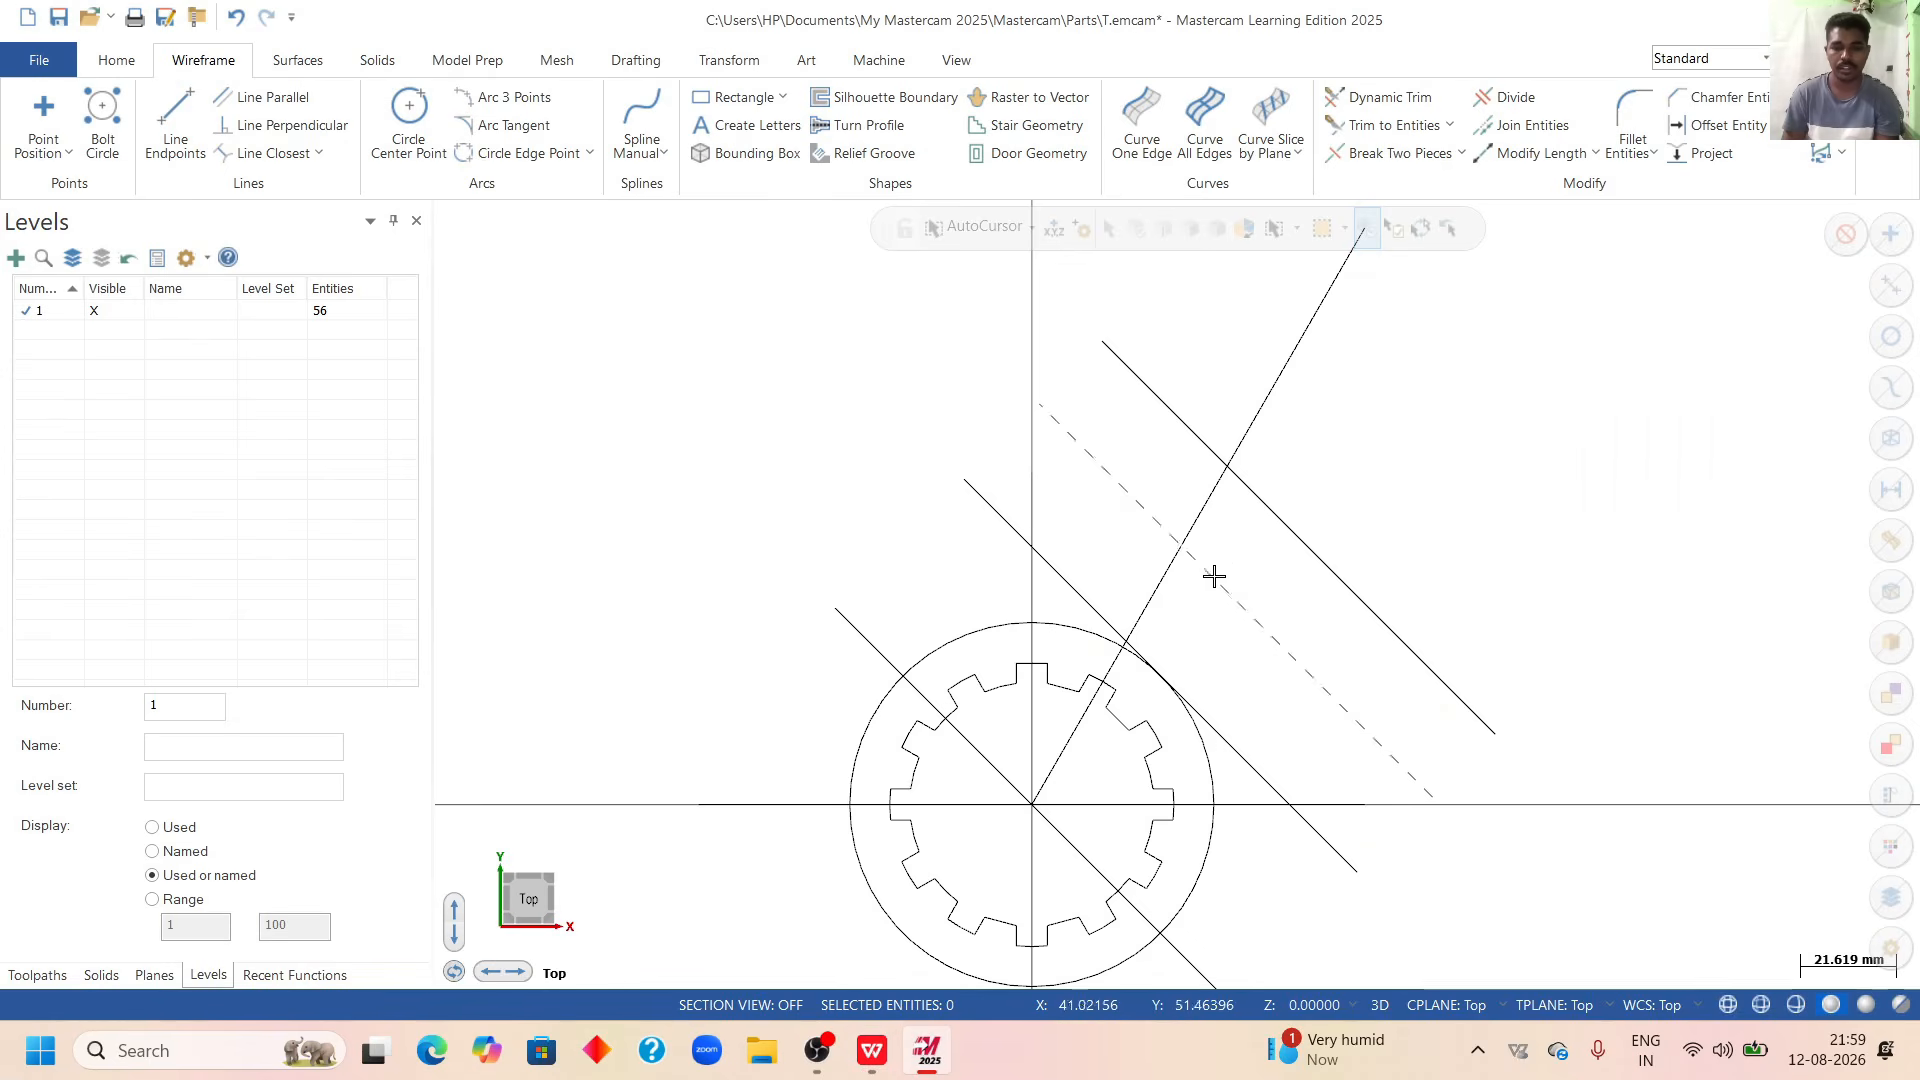
{"action": "left_click", "coordinate": [409, 115]}
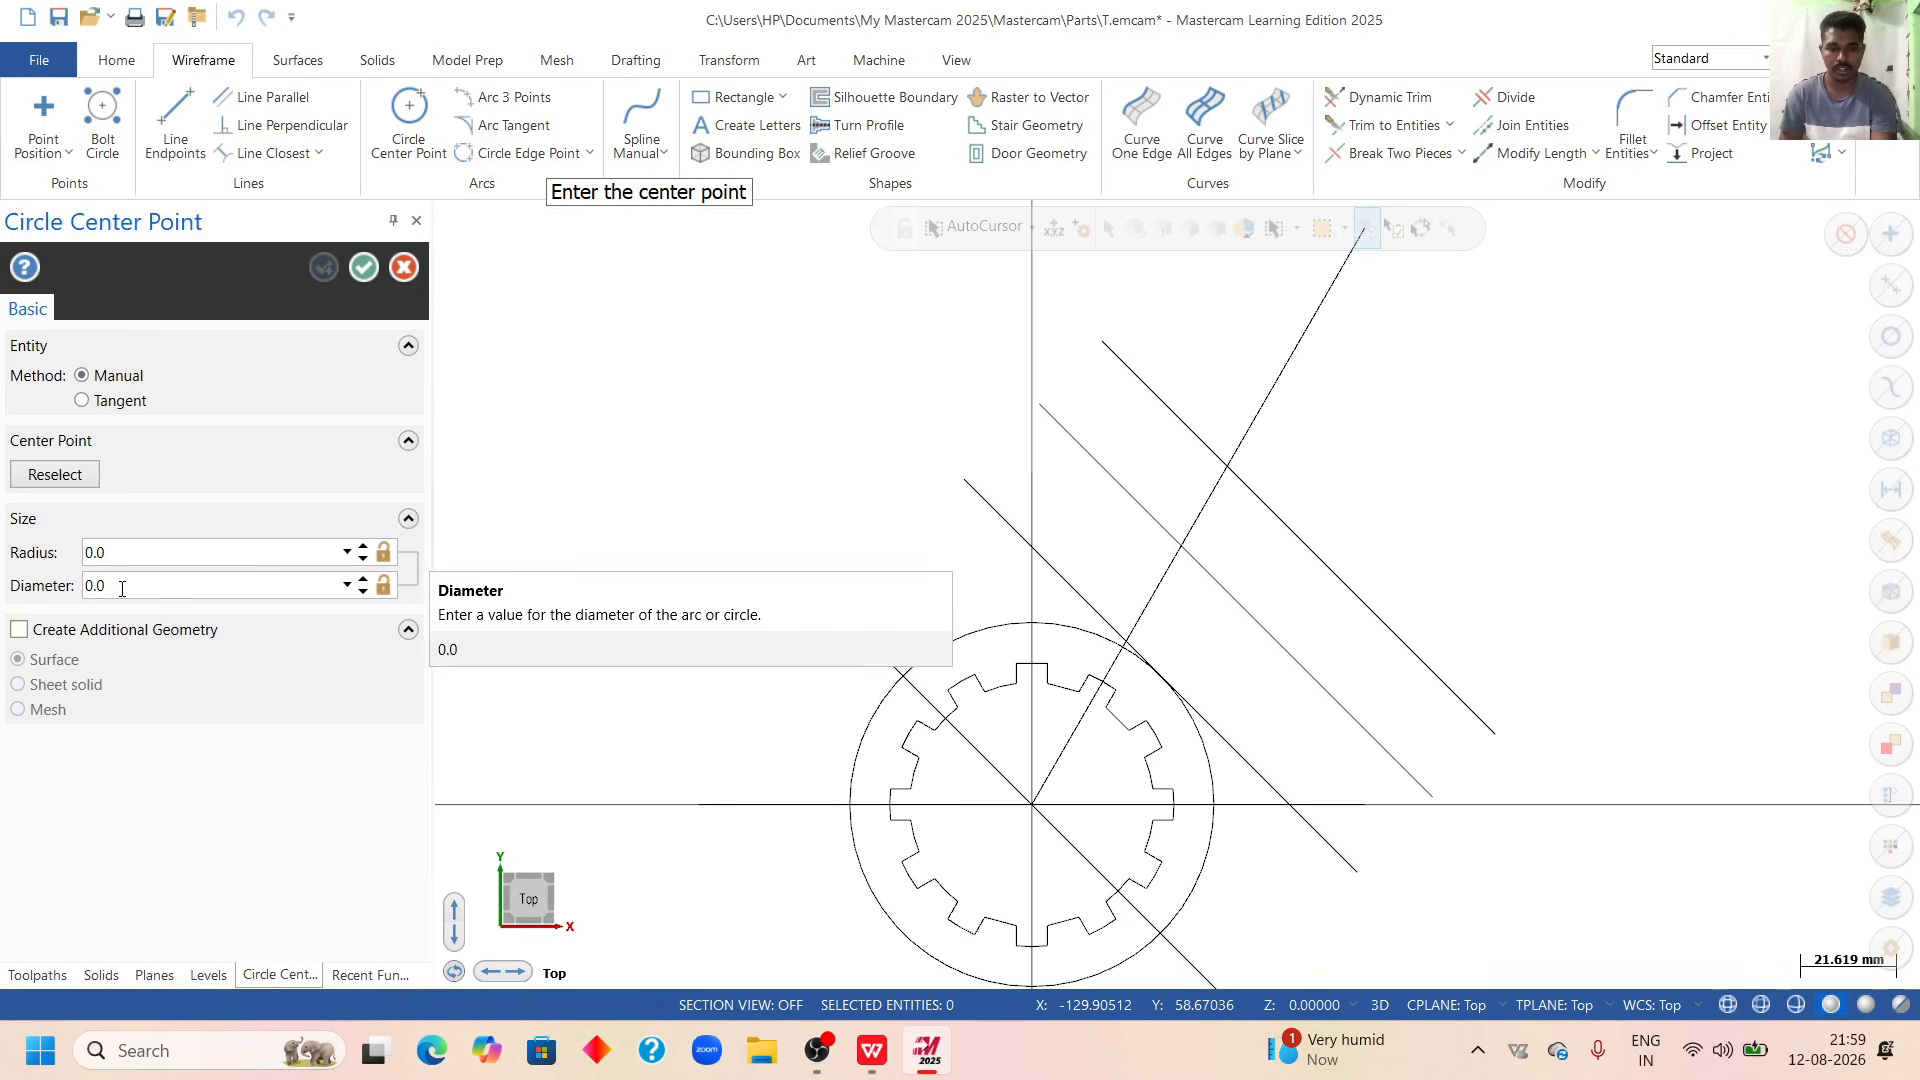
{"action": "left_click_drag", "start_coordinate": [113, 583], "coordinate": [50, 594]}
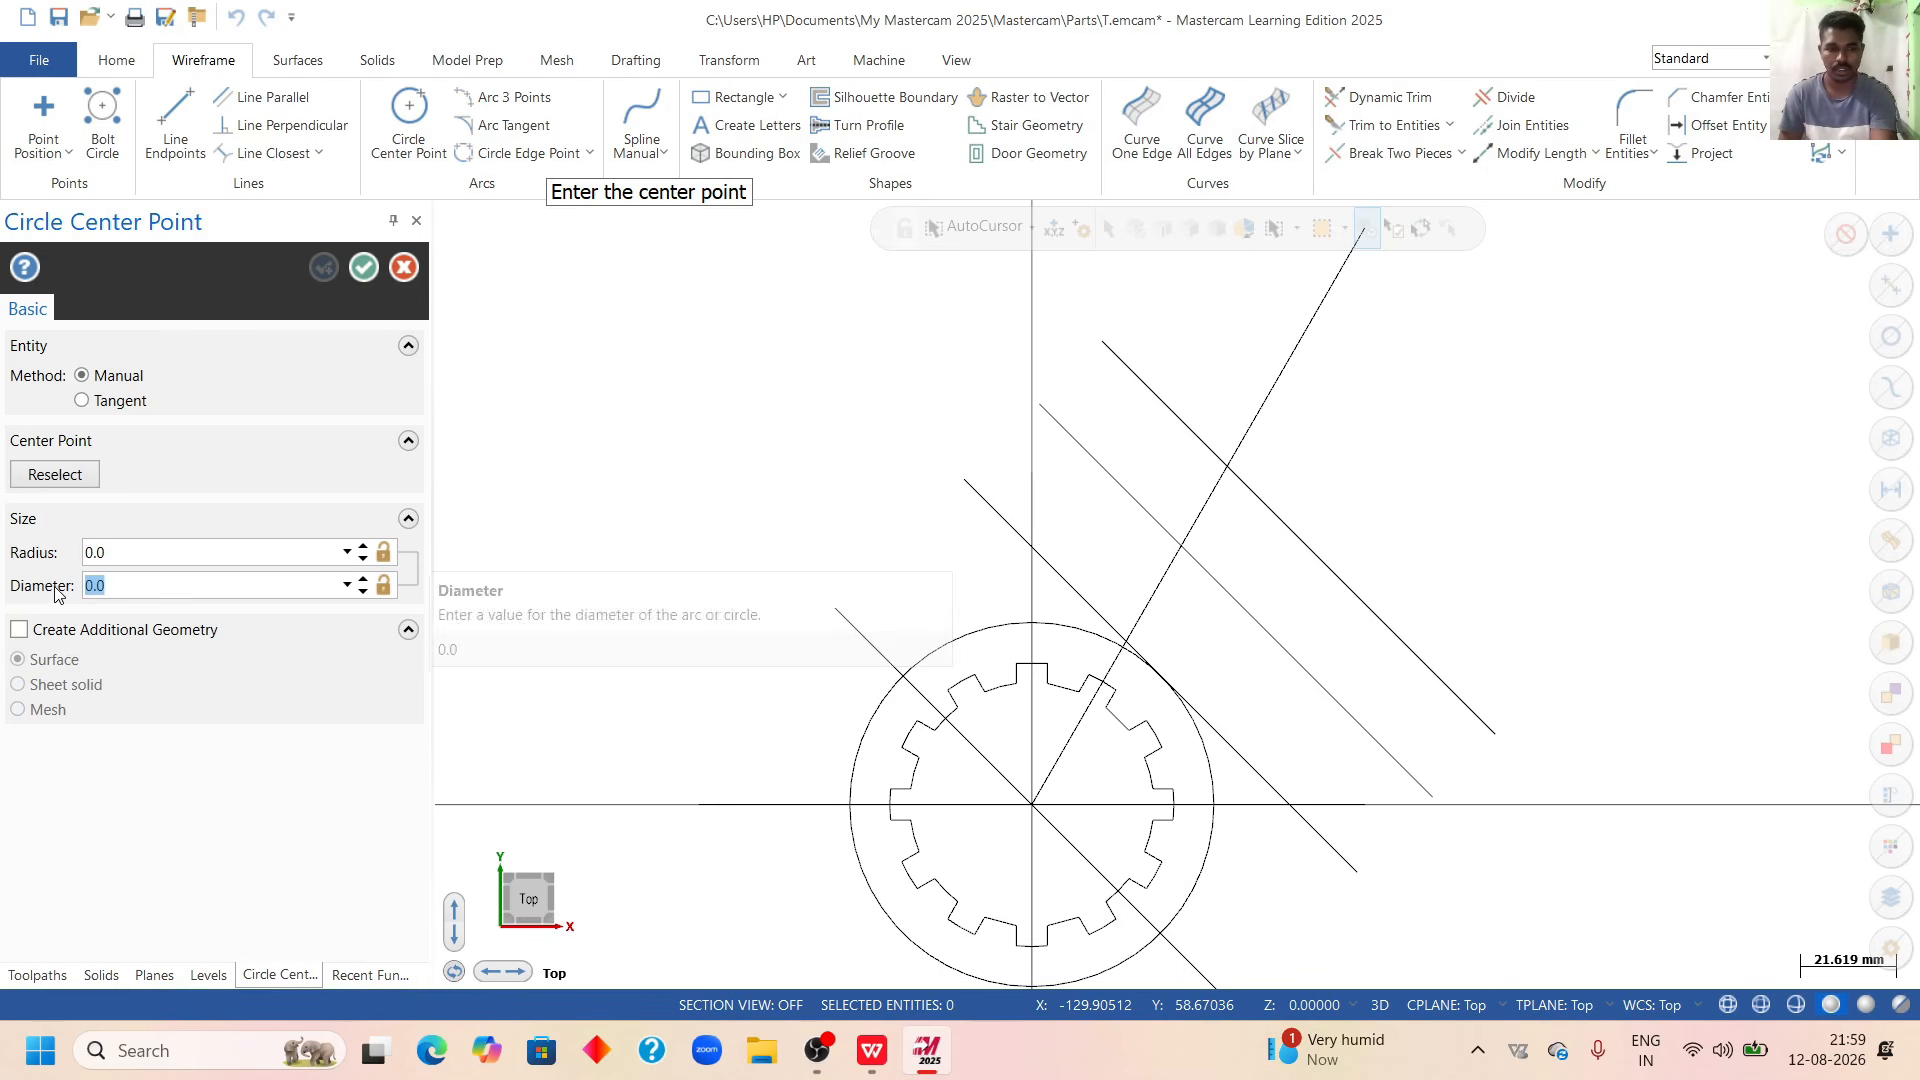
{"action": "type", "text": "12"}
{"action": "key", "text": "Return"}
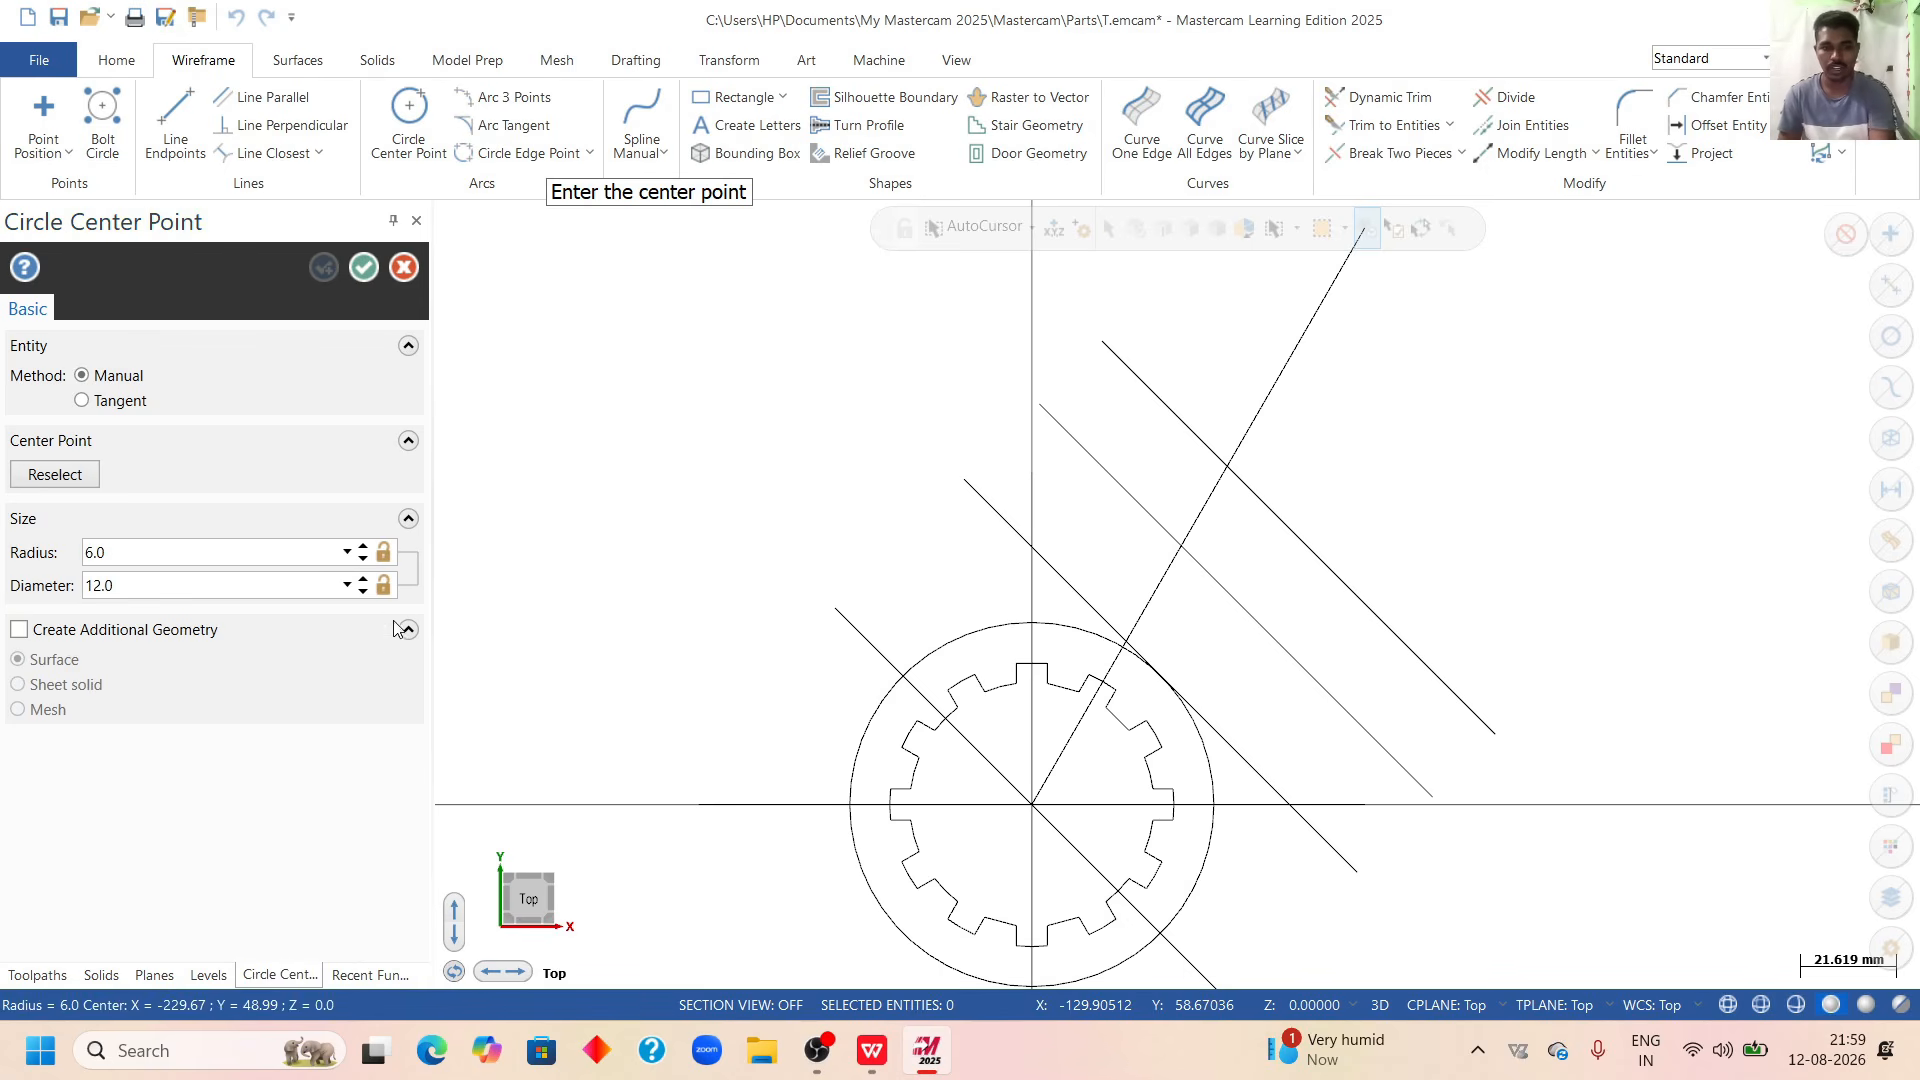
{"action": "left_click", "coordinate": [383, 585]}
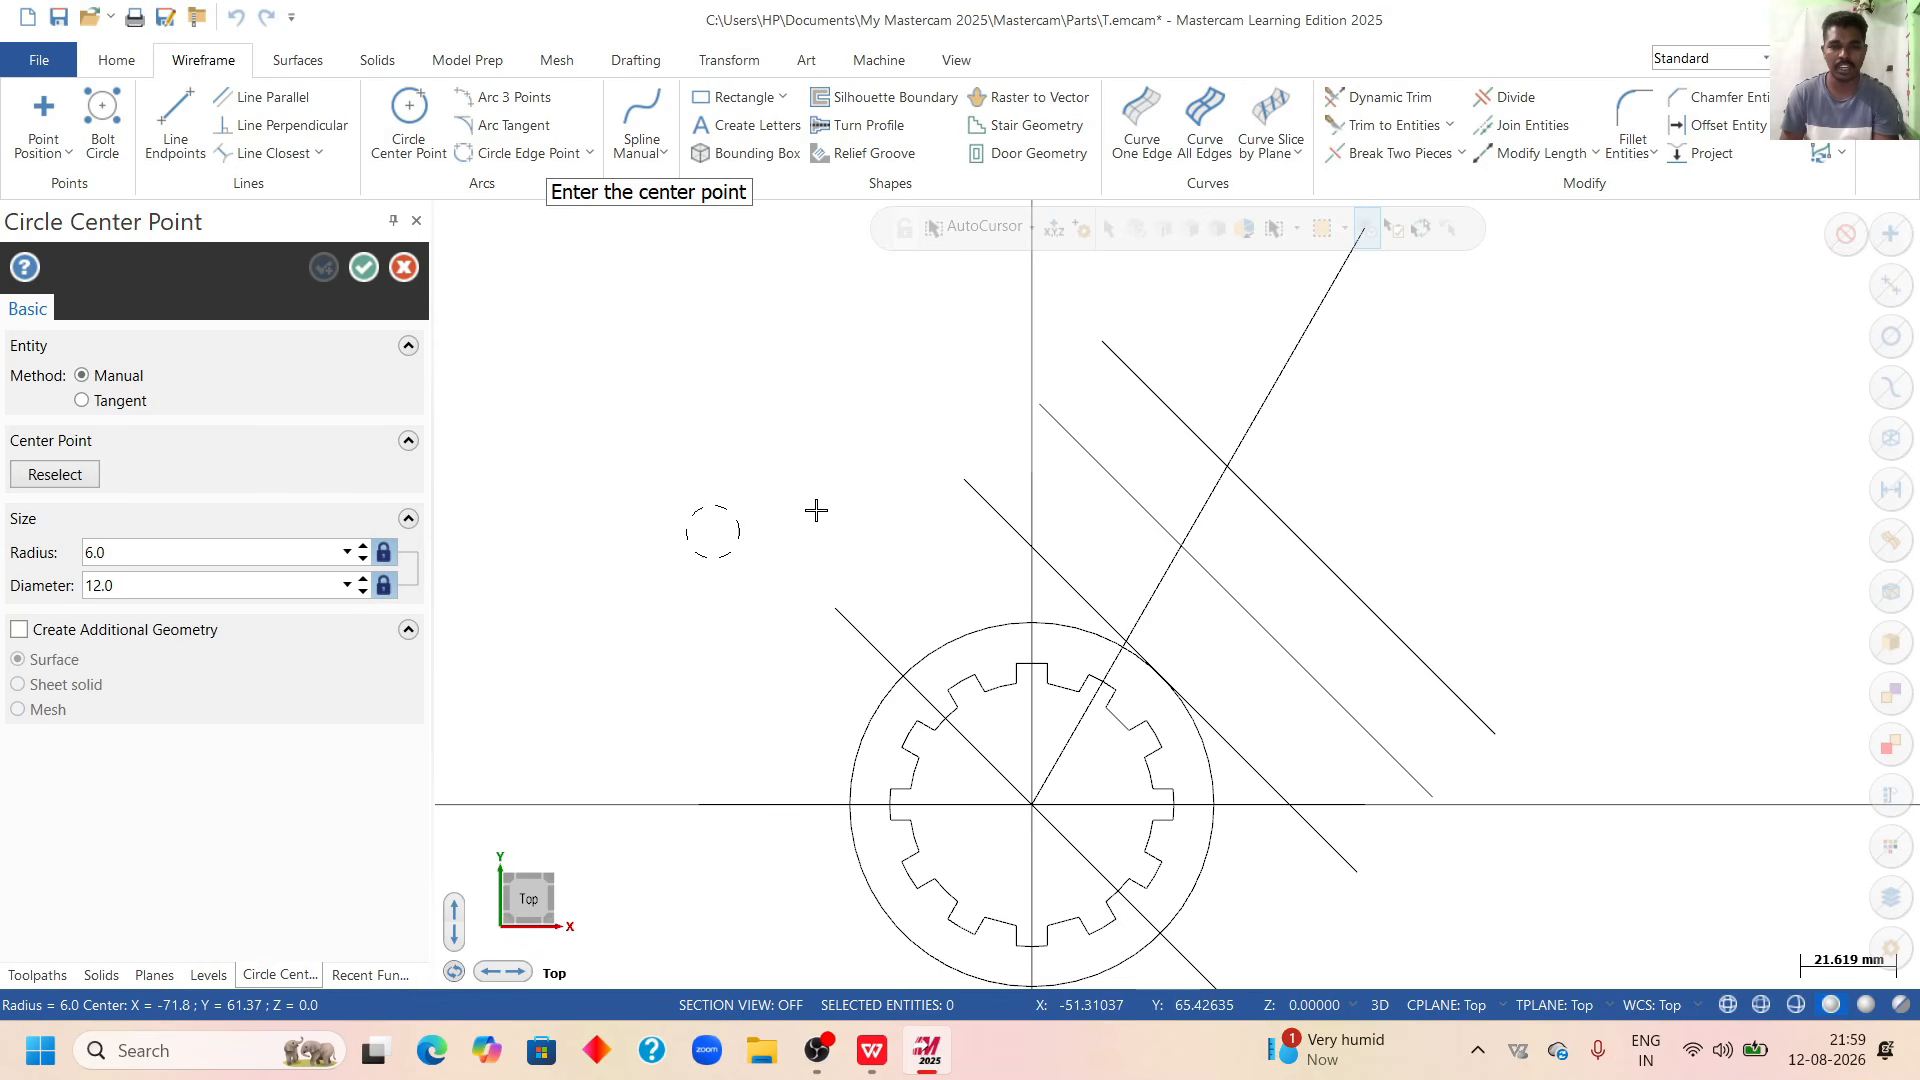
{"action": "left_click", "coordinate": [1179, 545]}
{"action": "left_click", "coordinate": [1228, 468]}
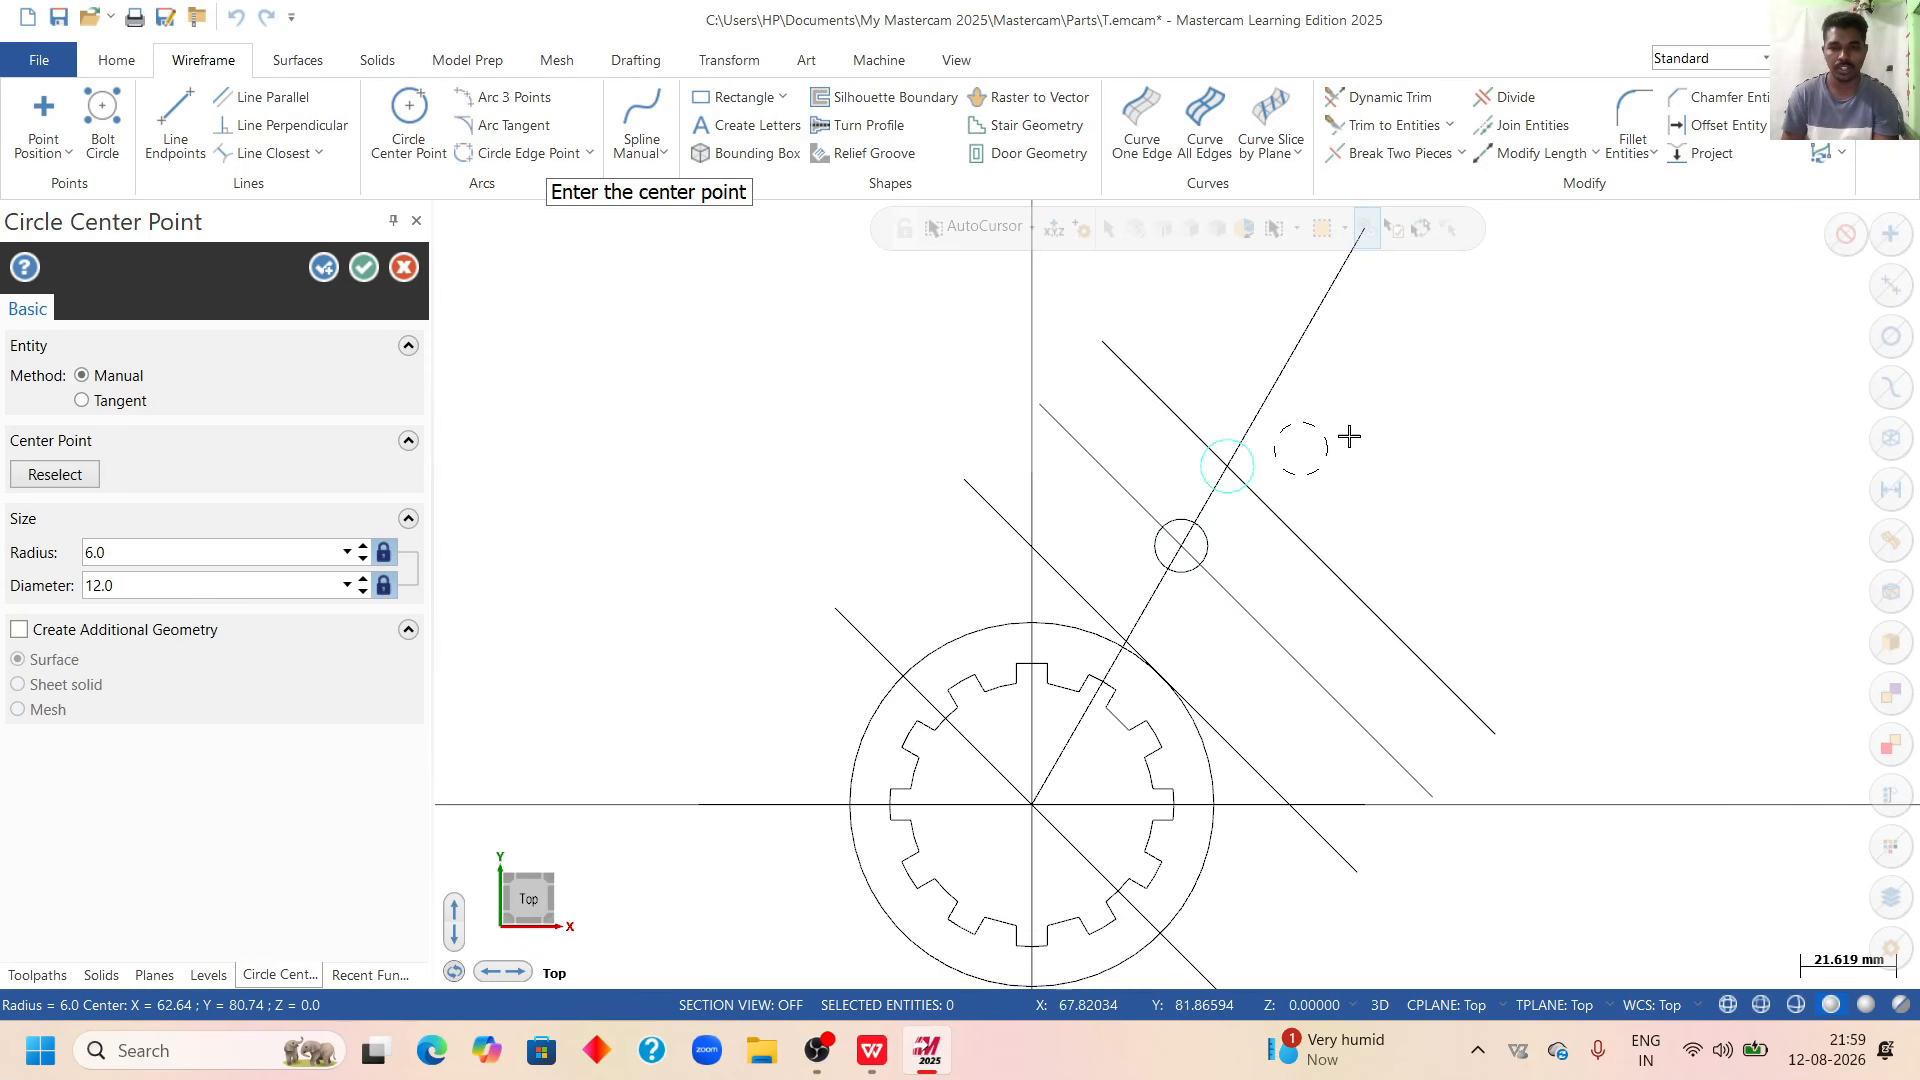
{"action": "left_click", "coordinate": [323, 268]}
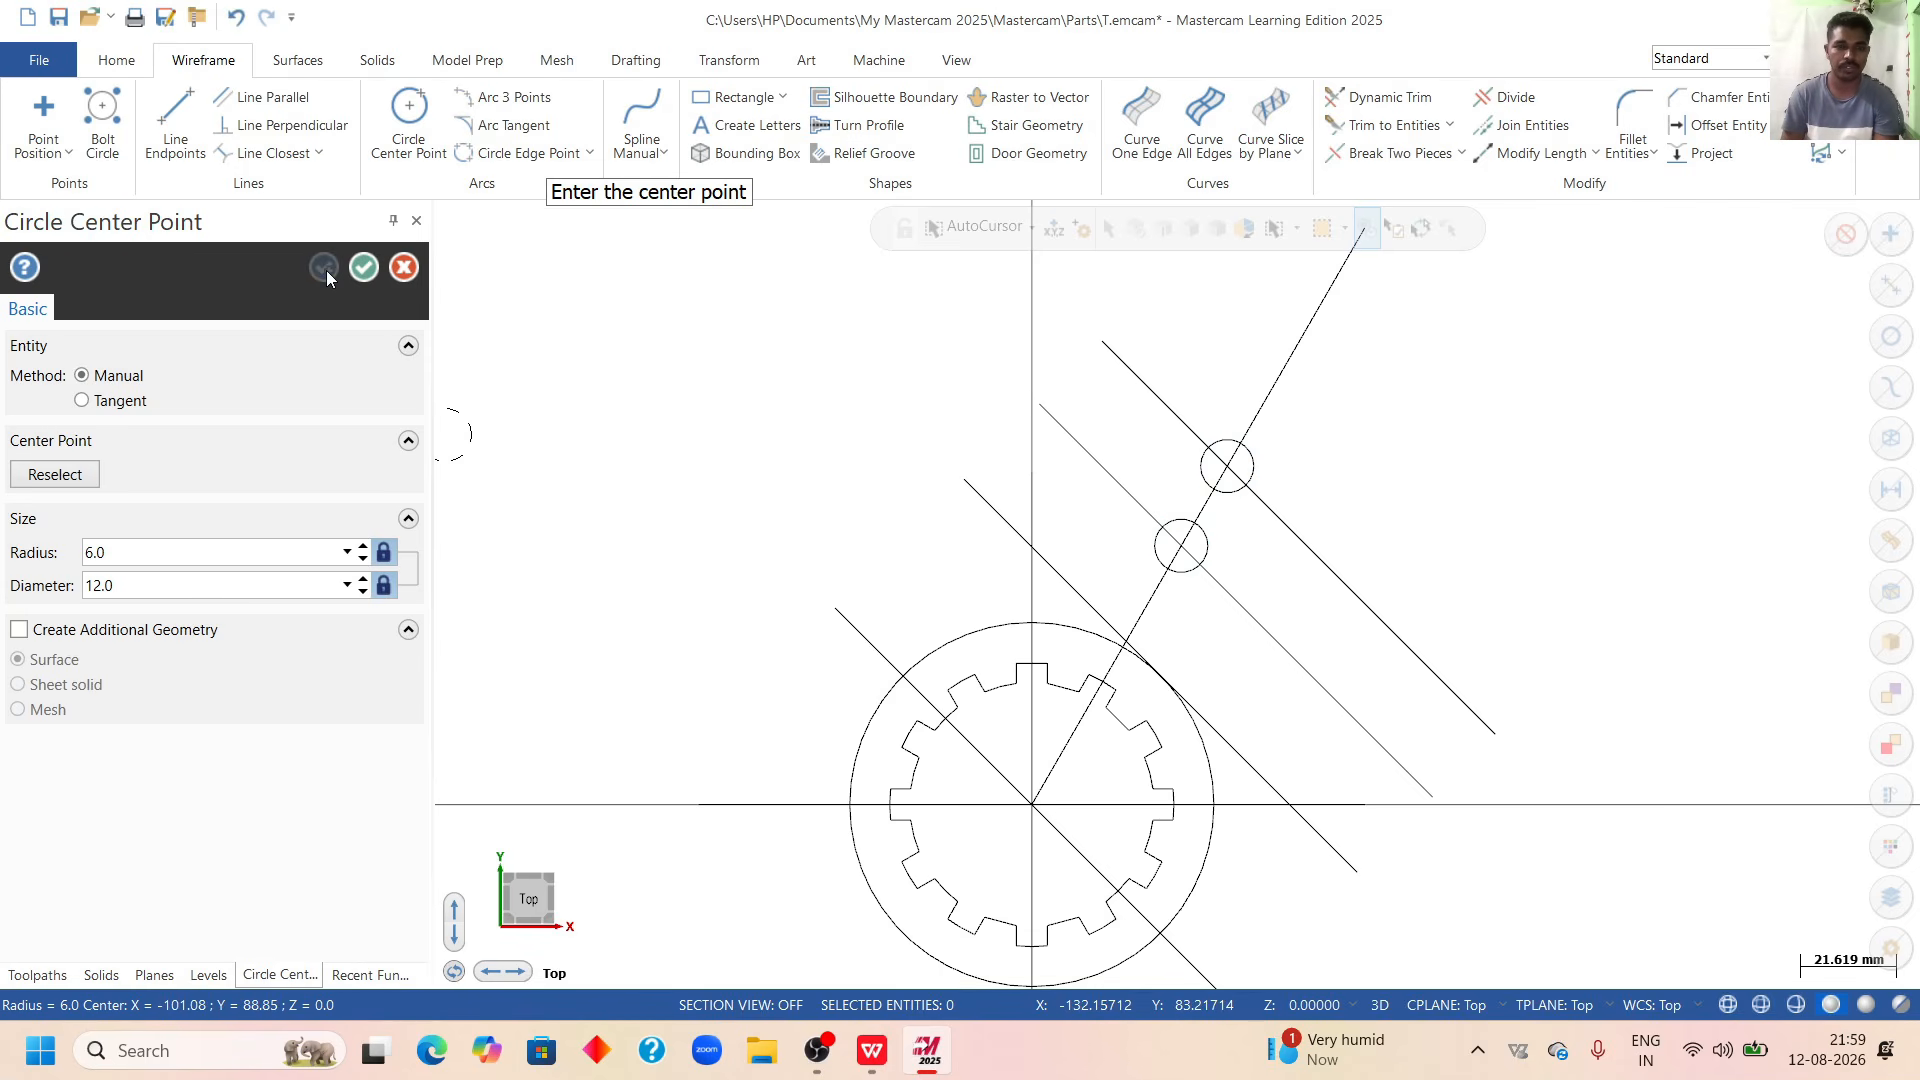
Check the Fork drawing in WPS Office and add a 13 mm radius circle concentric with the outer arm hole.
{"action": "left_click", "coordinate": [872, 1050]}
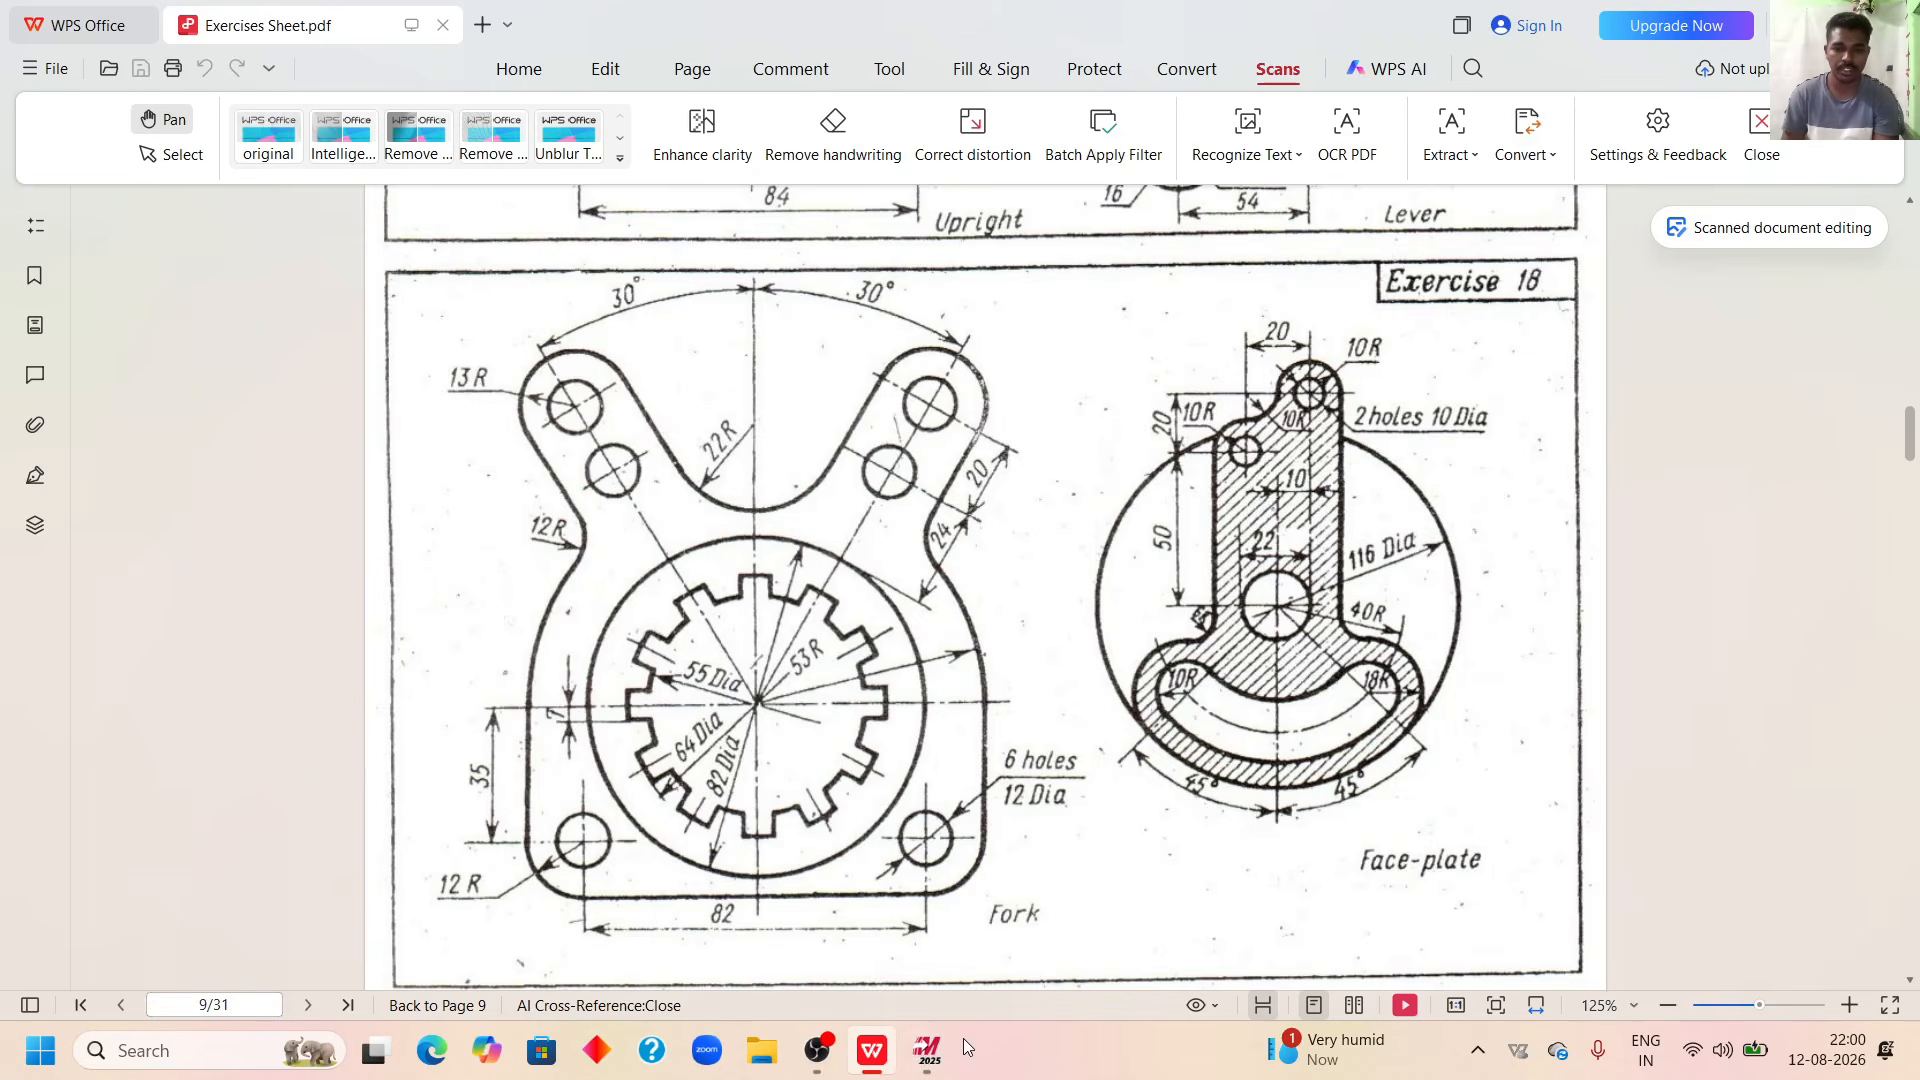
{"action": "left_click", "coordinate": [927, 1052]}
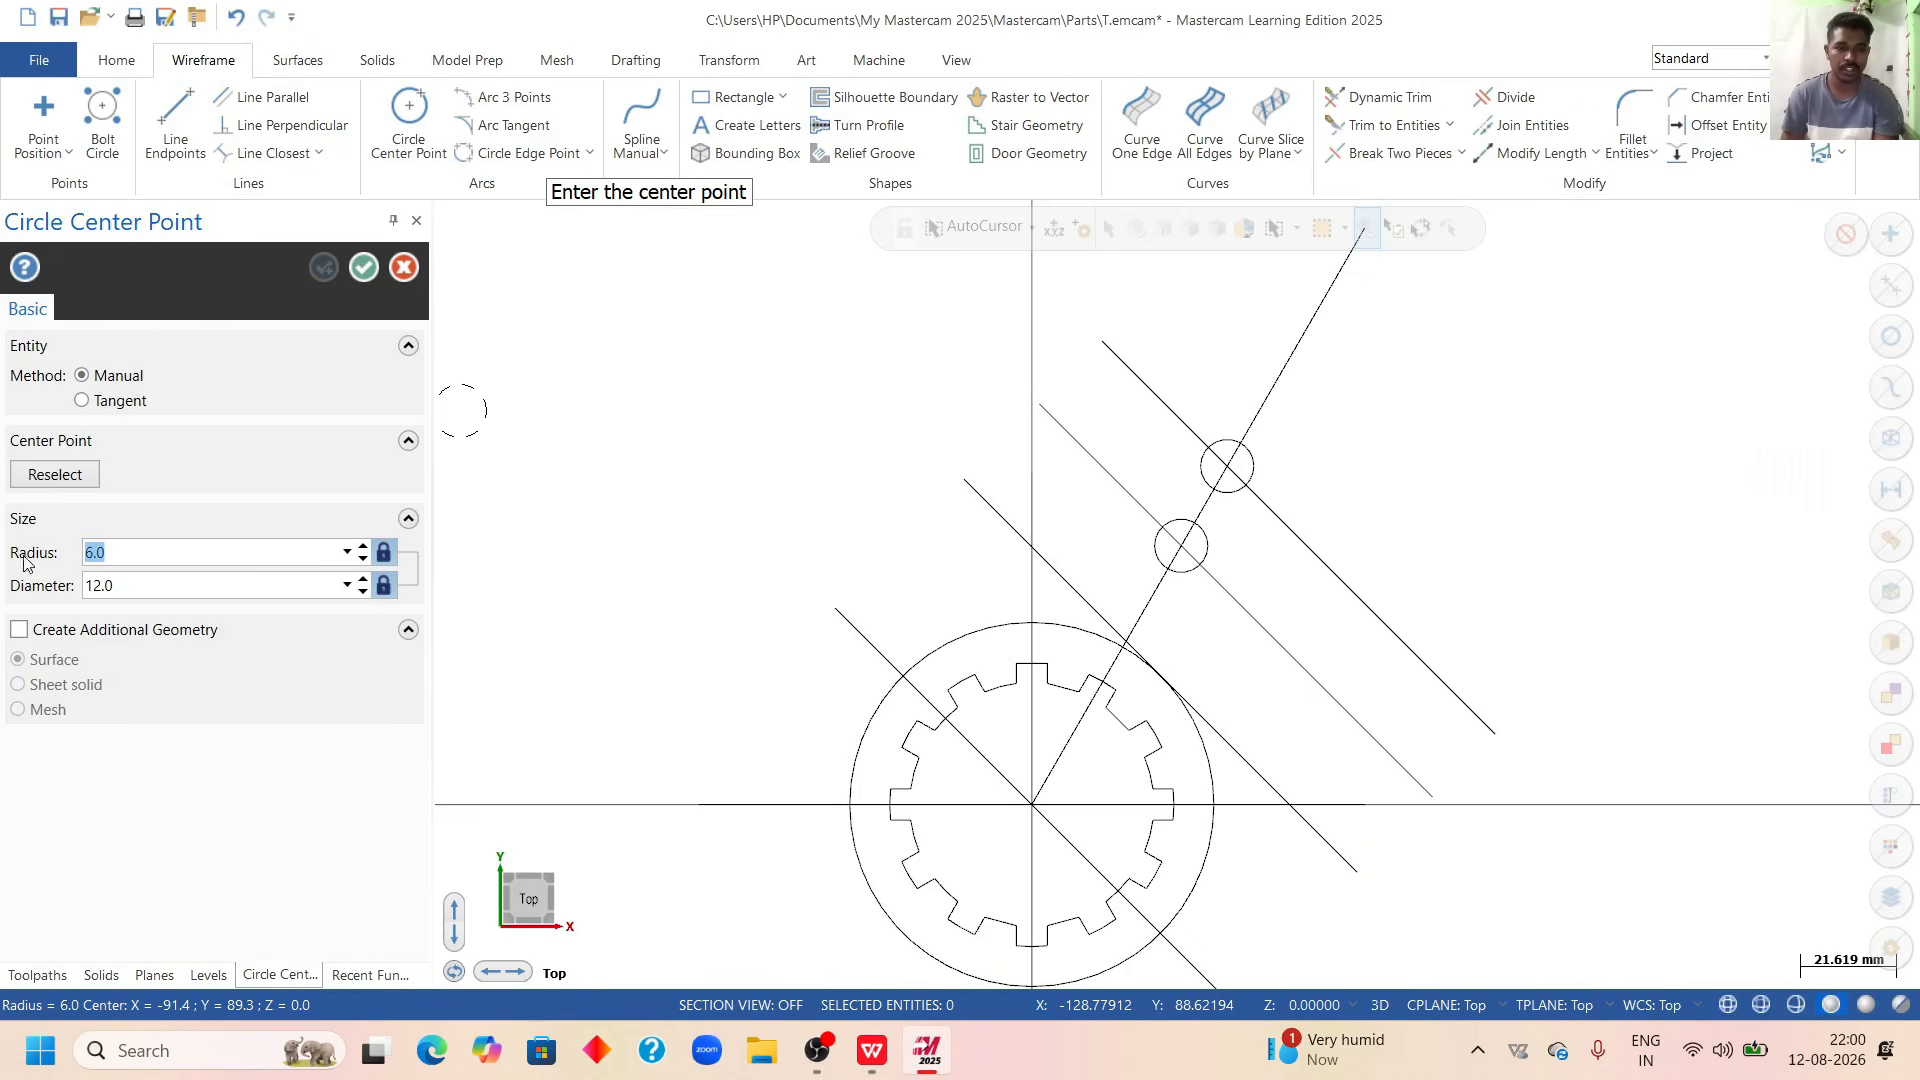
{"action": "type", "text": "13"}
{"action": "key", "text": "Return"}
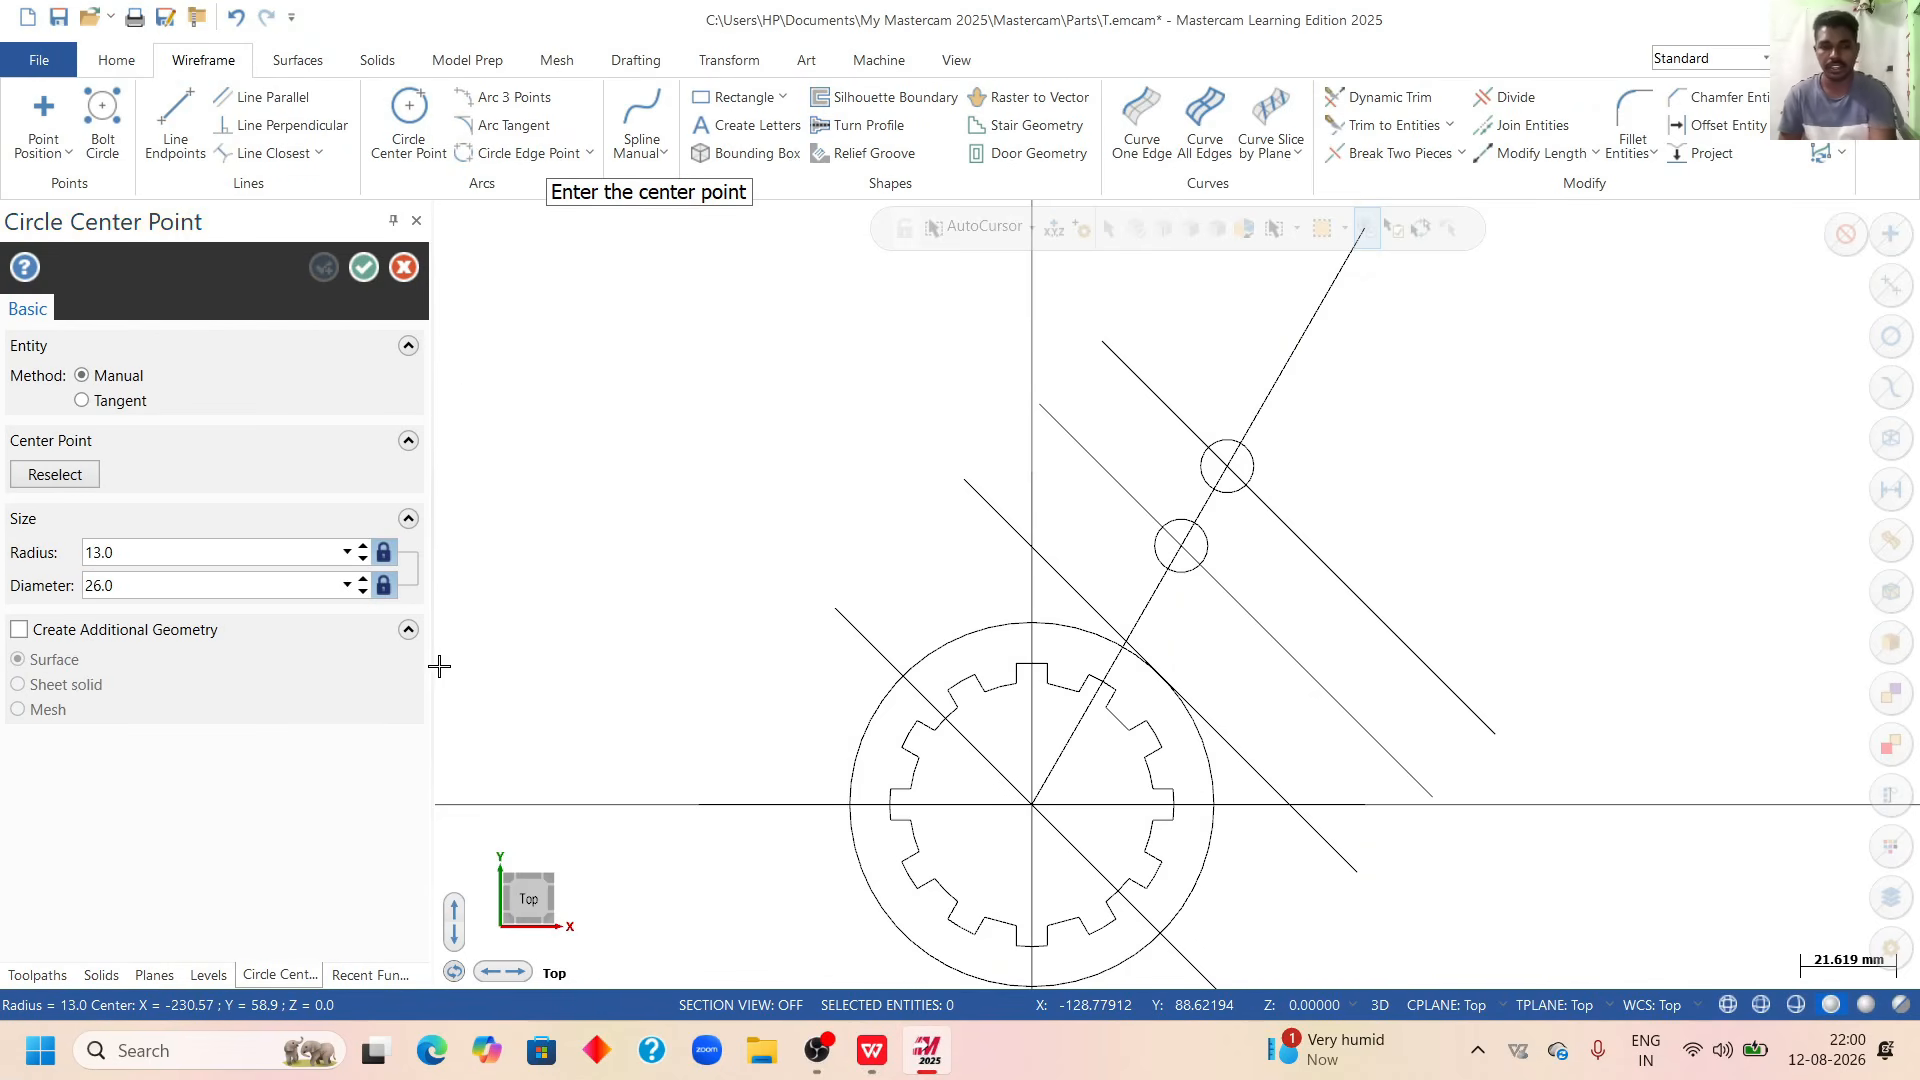
{"action": "left_click", "coordinate": [1227, 466]}
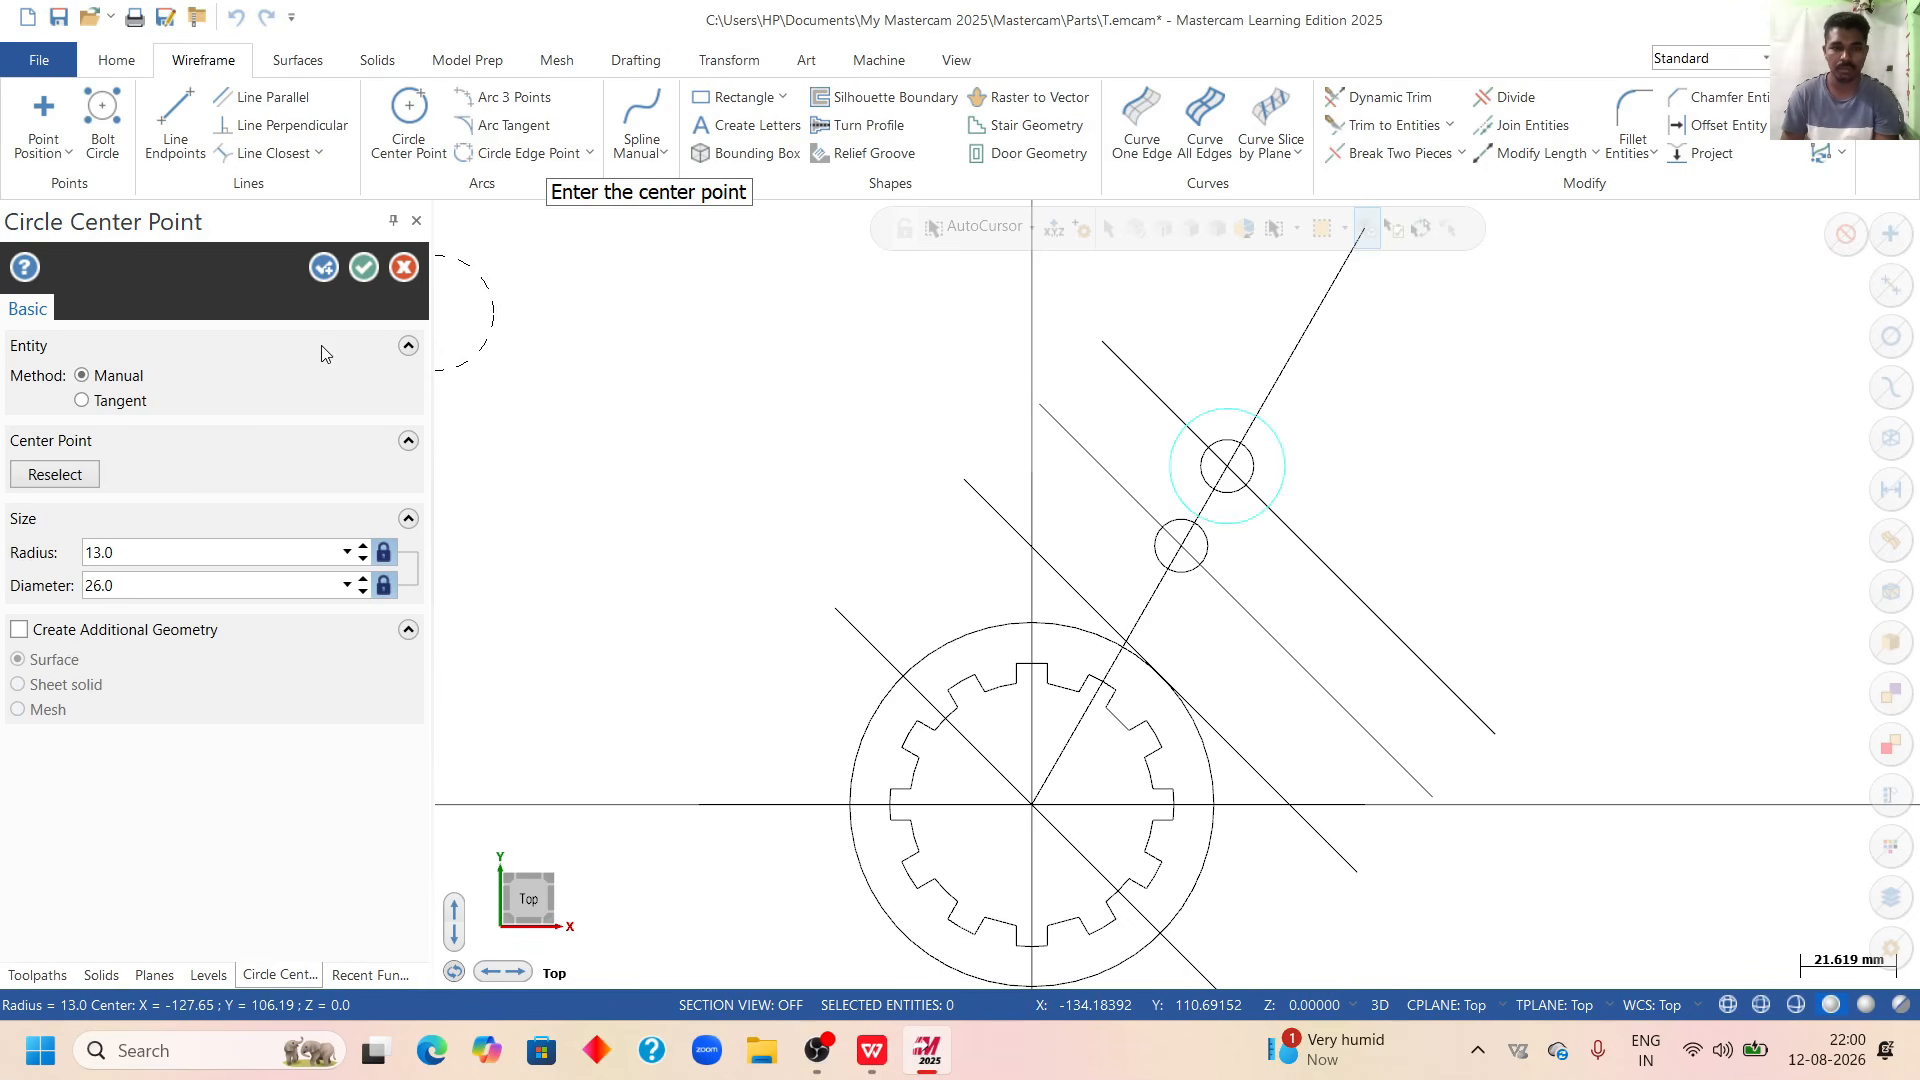
{"action": "left_click", "coordinate": [385, 587]}
{"action": "left_click", "coordinate": [362, 267]}
{"action": "scroll", "coordinate": [844, 544], "scroll_direction": "down", "scroll_amount": 1}
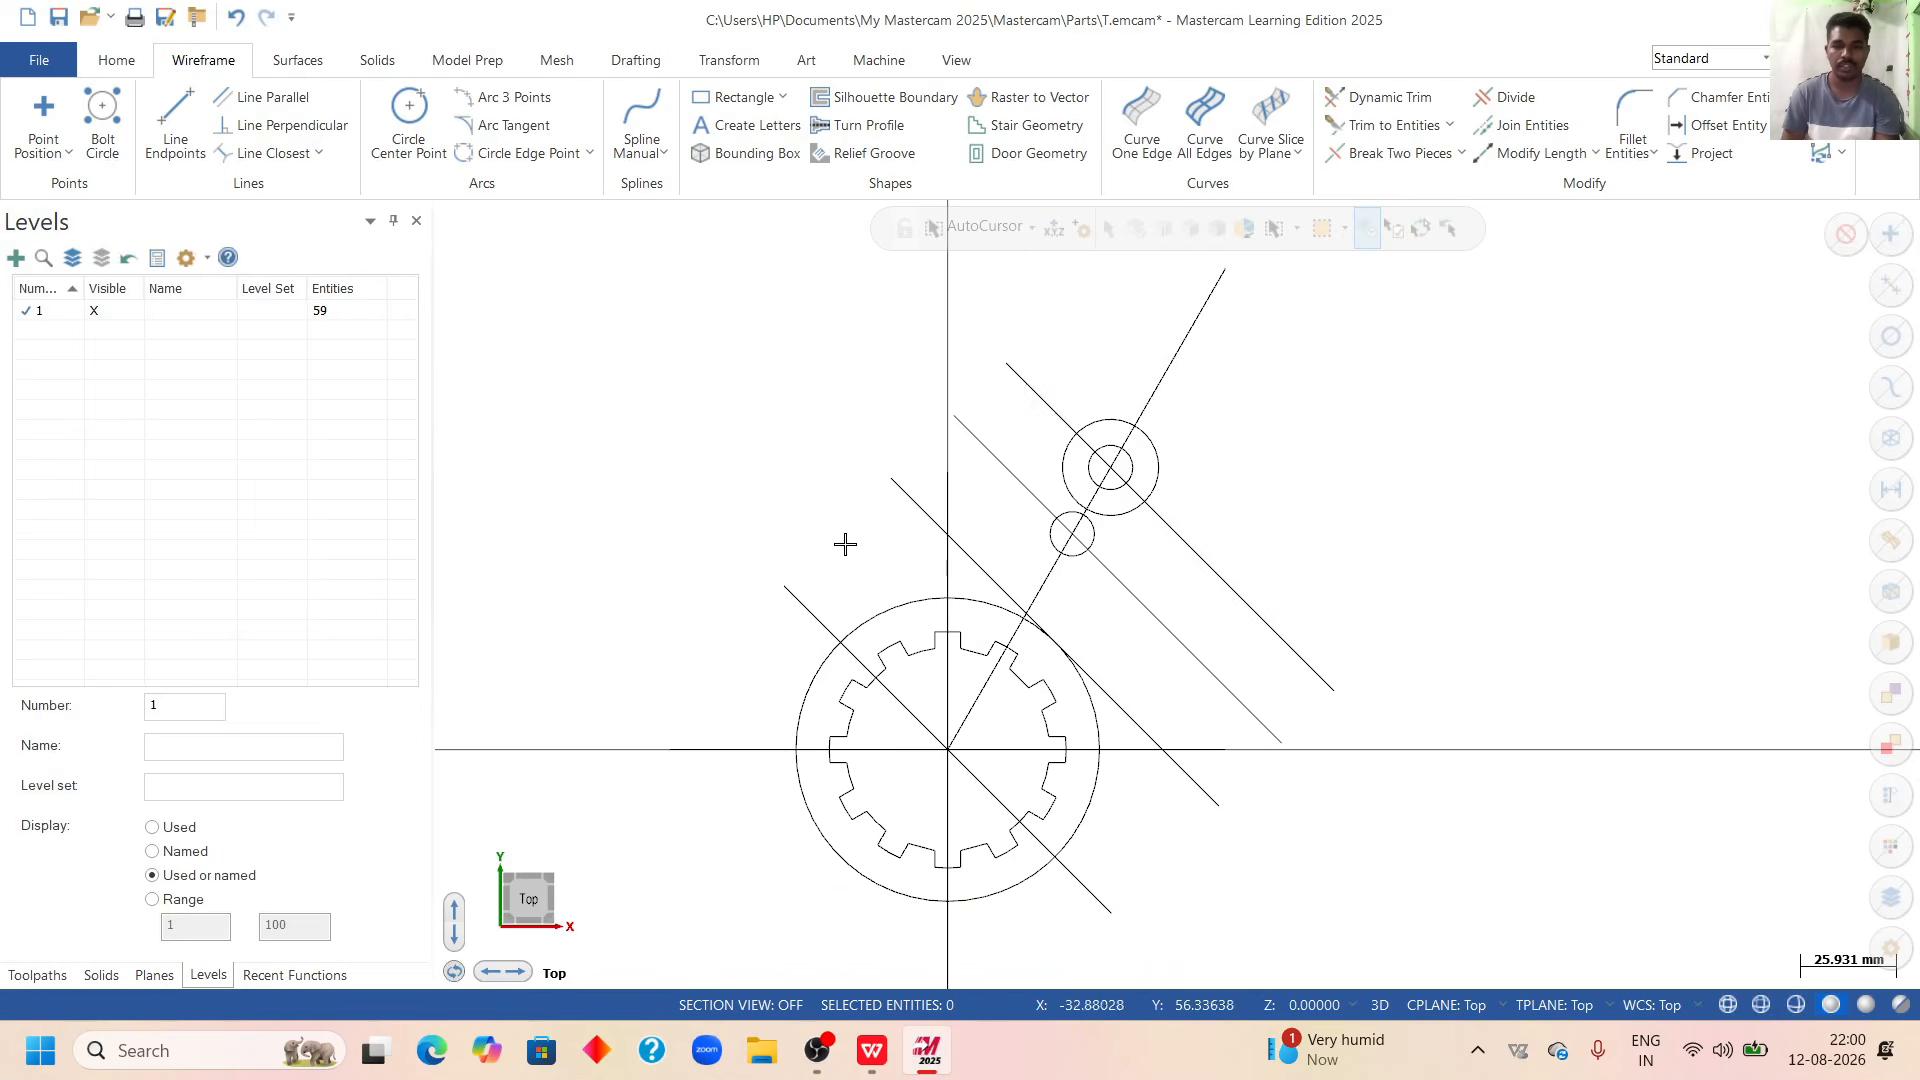
Check the Fork drawing in WPS Office and offset the angled arm centreline 13 mm to both sides as copies.
{"action": "left_click", "coordinate": [872, 1050]}
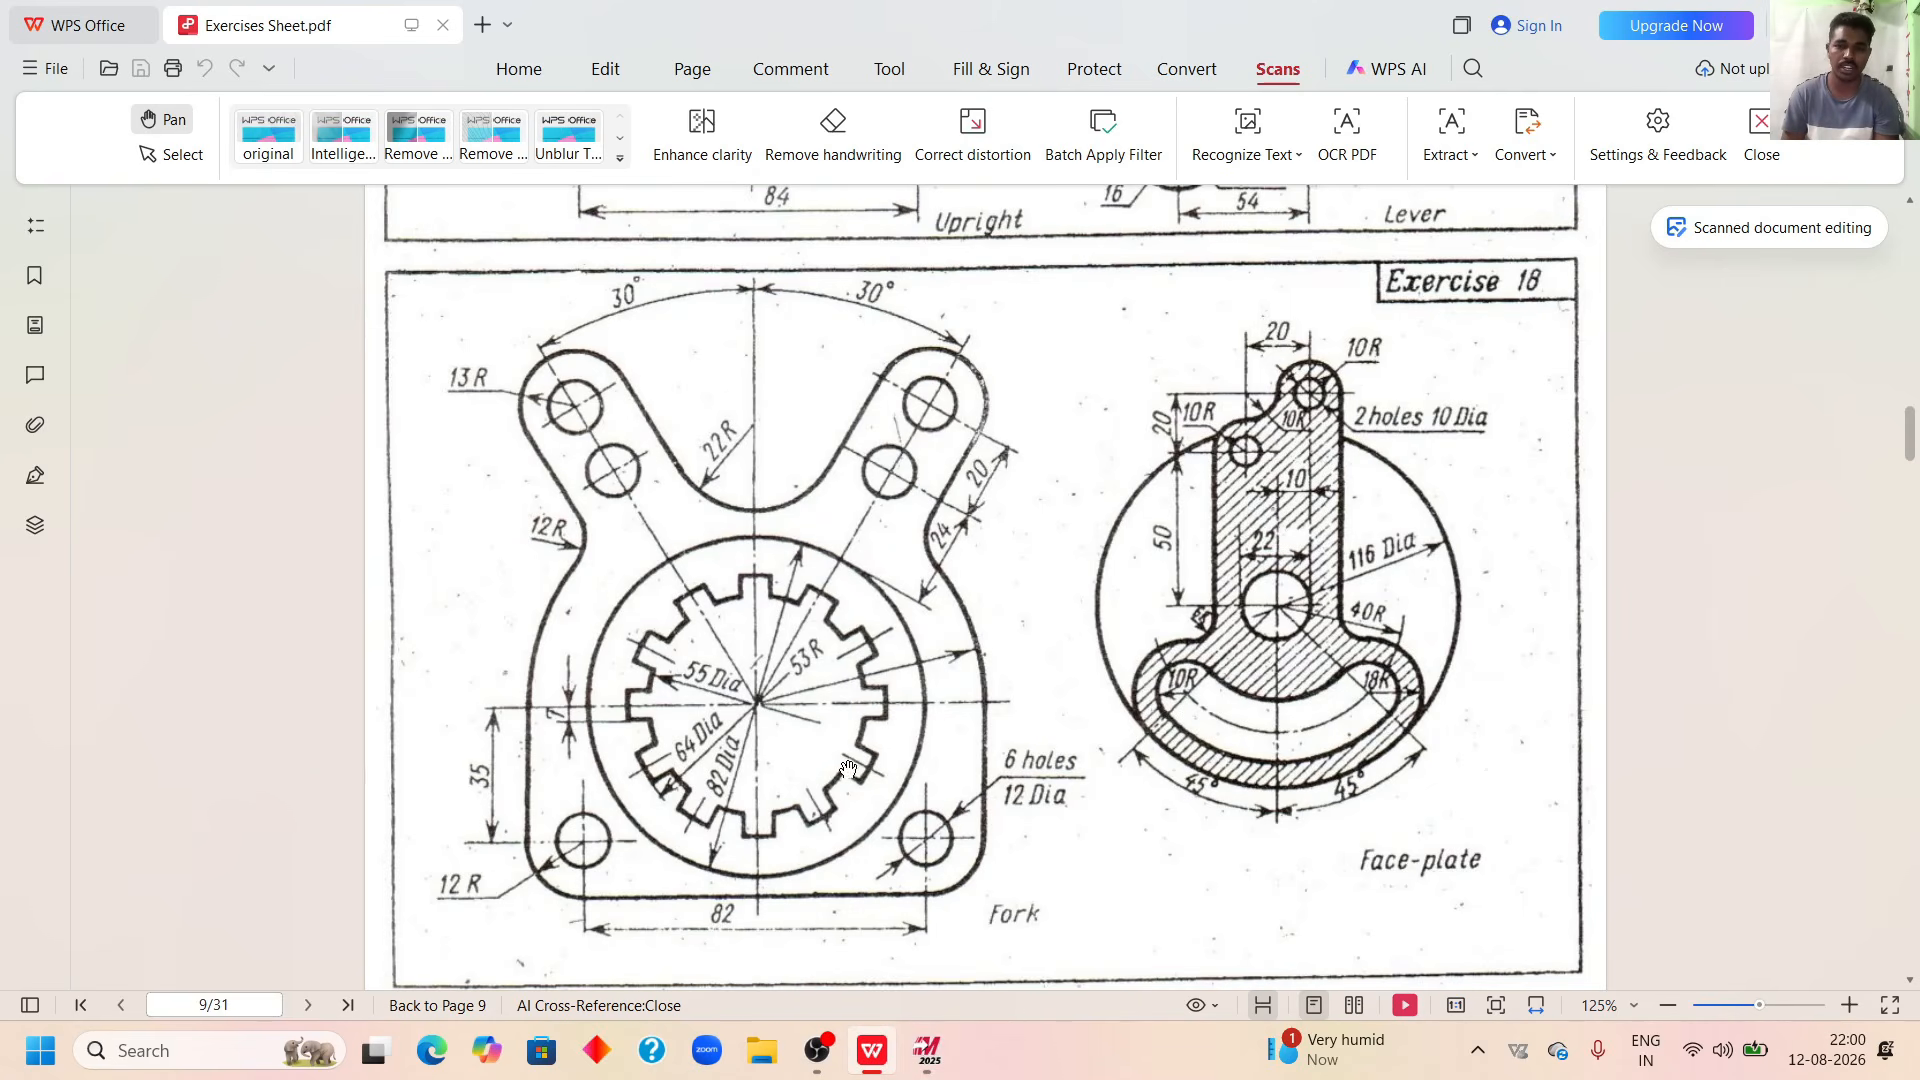
{"action": "left_click", "coordinate": [927, 1050]}
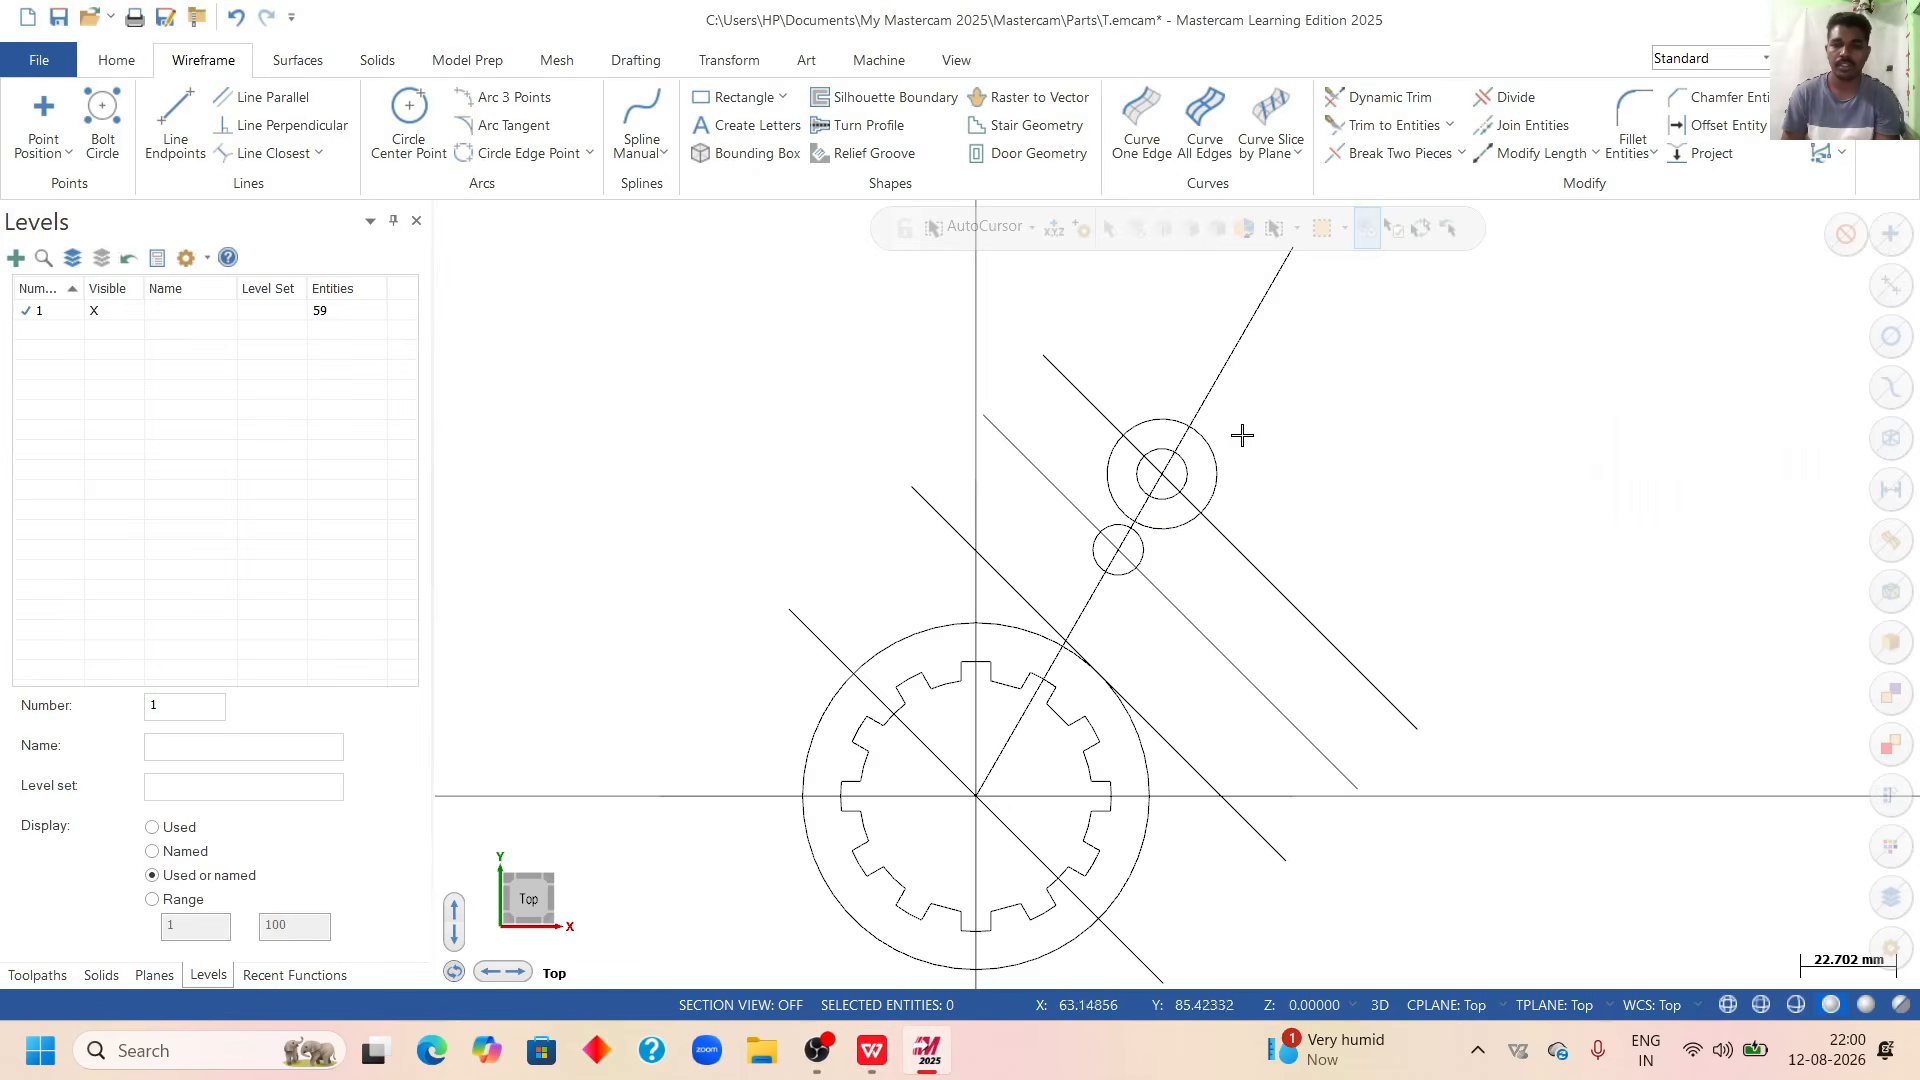
{"action": "left_click", "coordinate": [1189, 523]}
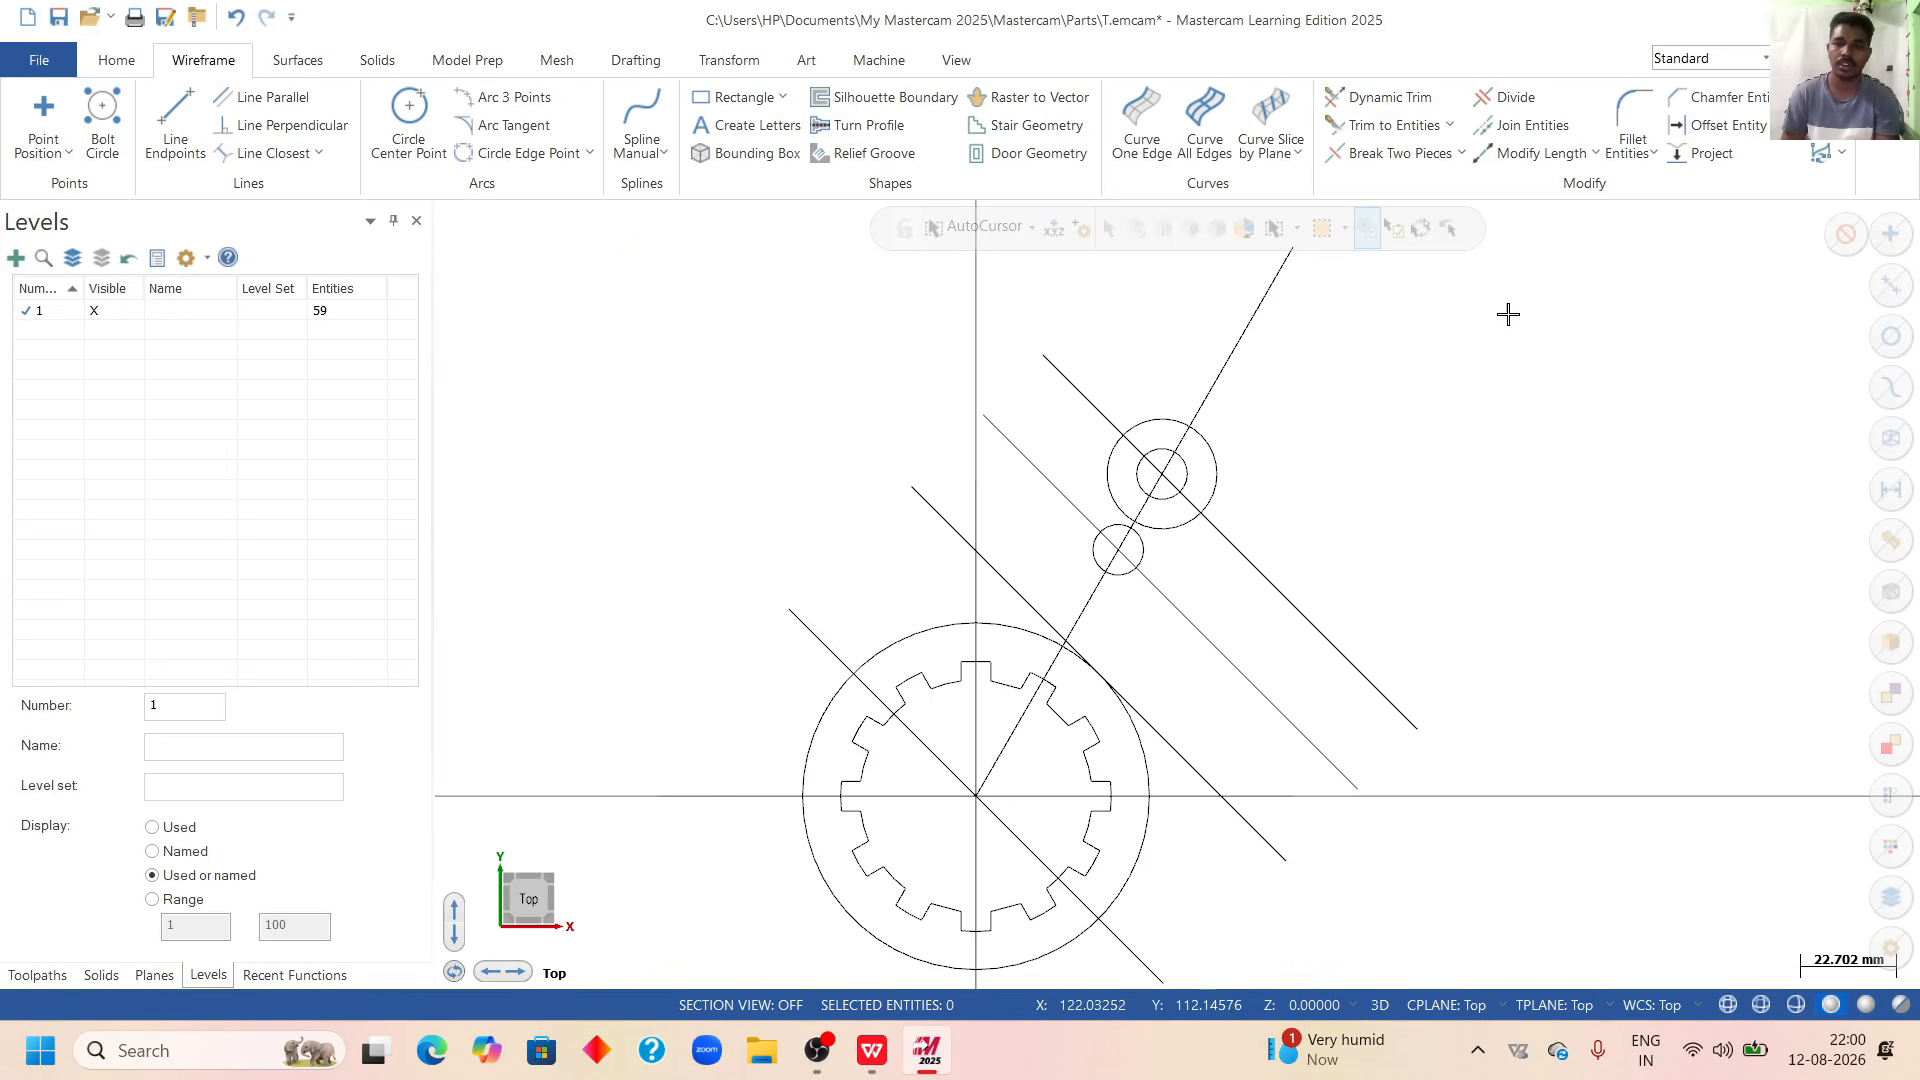
{"action": "left_click", "coordinate": [1715, 125]}
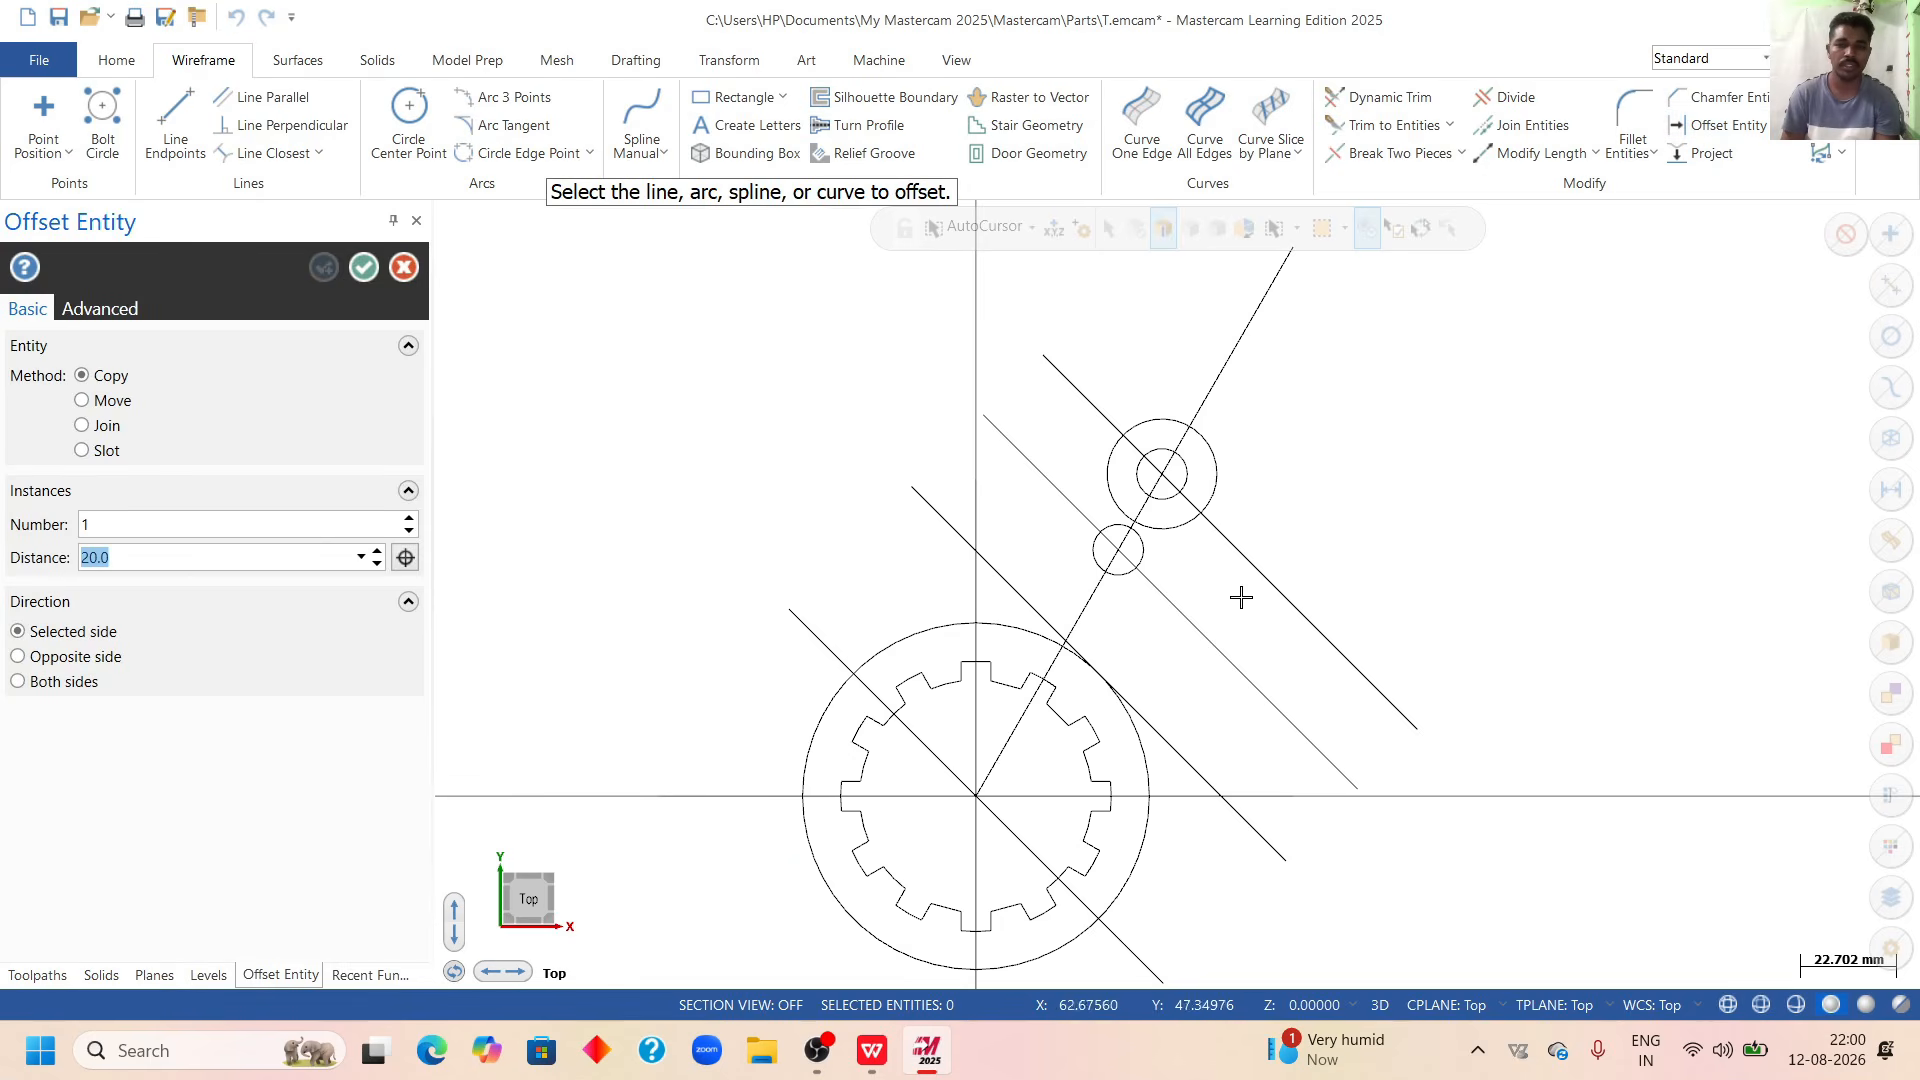
{"action": "left_click", "coordinate": [1090, 597]}
{"action": "left_click", "coordinate": [1058, 561]}
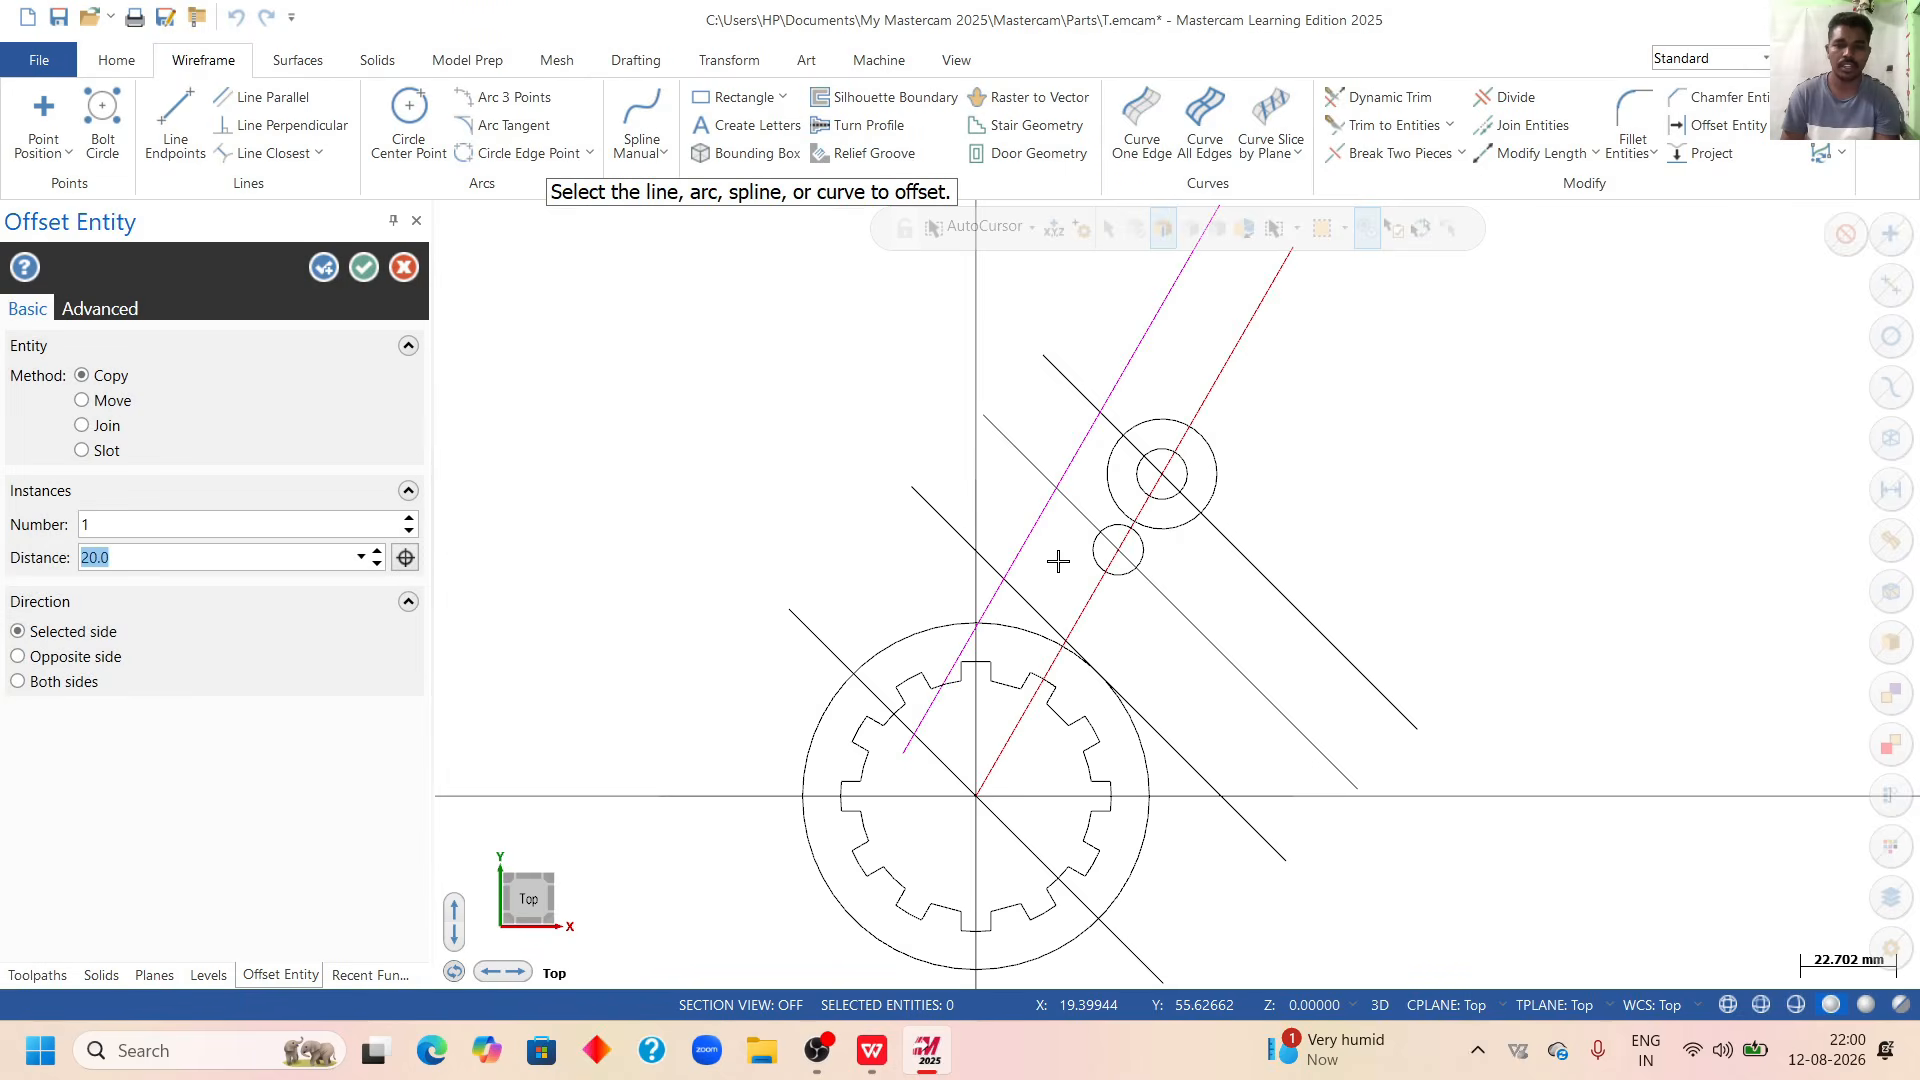
{"action": "type", "text": "13"}
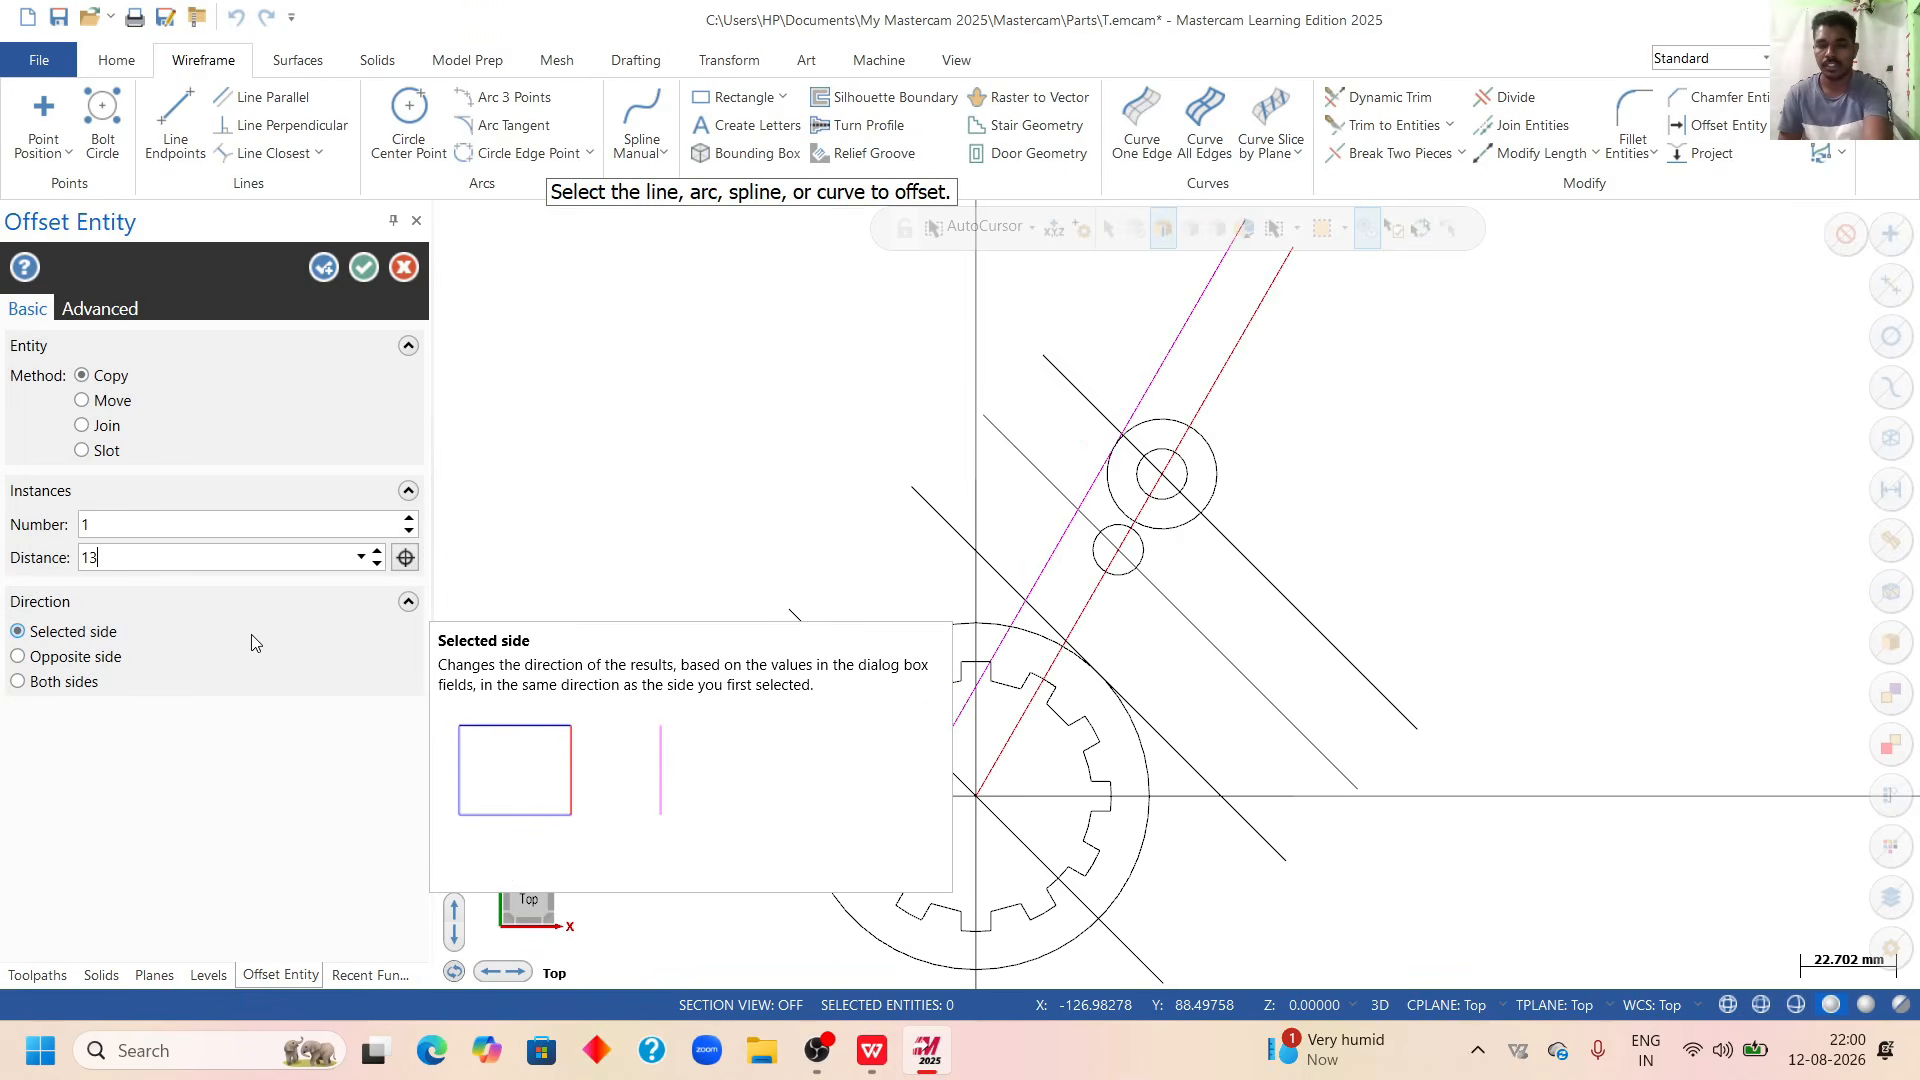
{"action": "key", "text": "Return"}
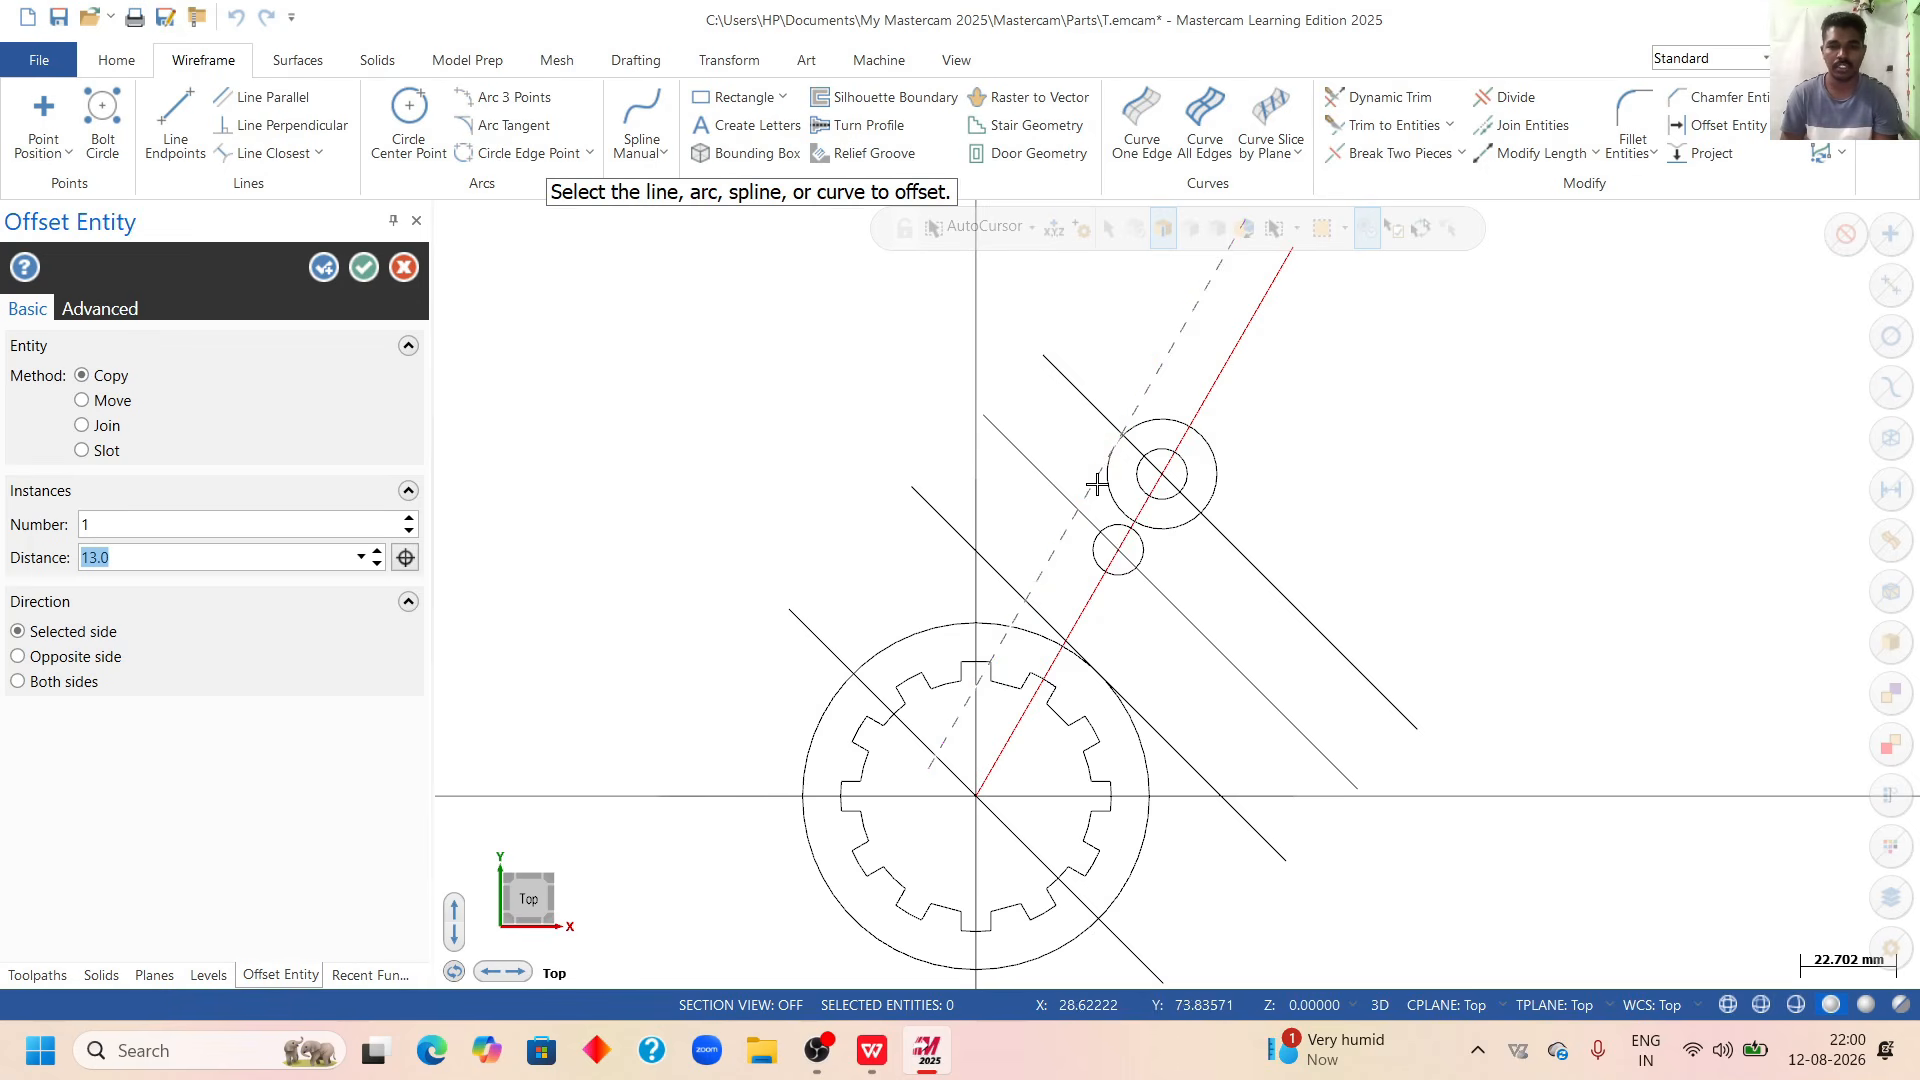
{"action": "left_click", "coordinate": [102, 686]}
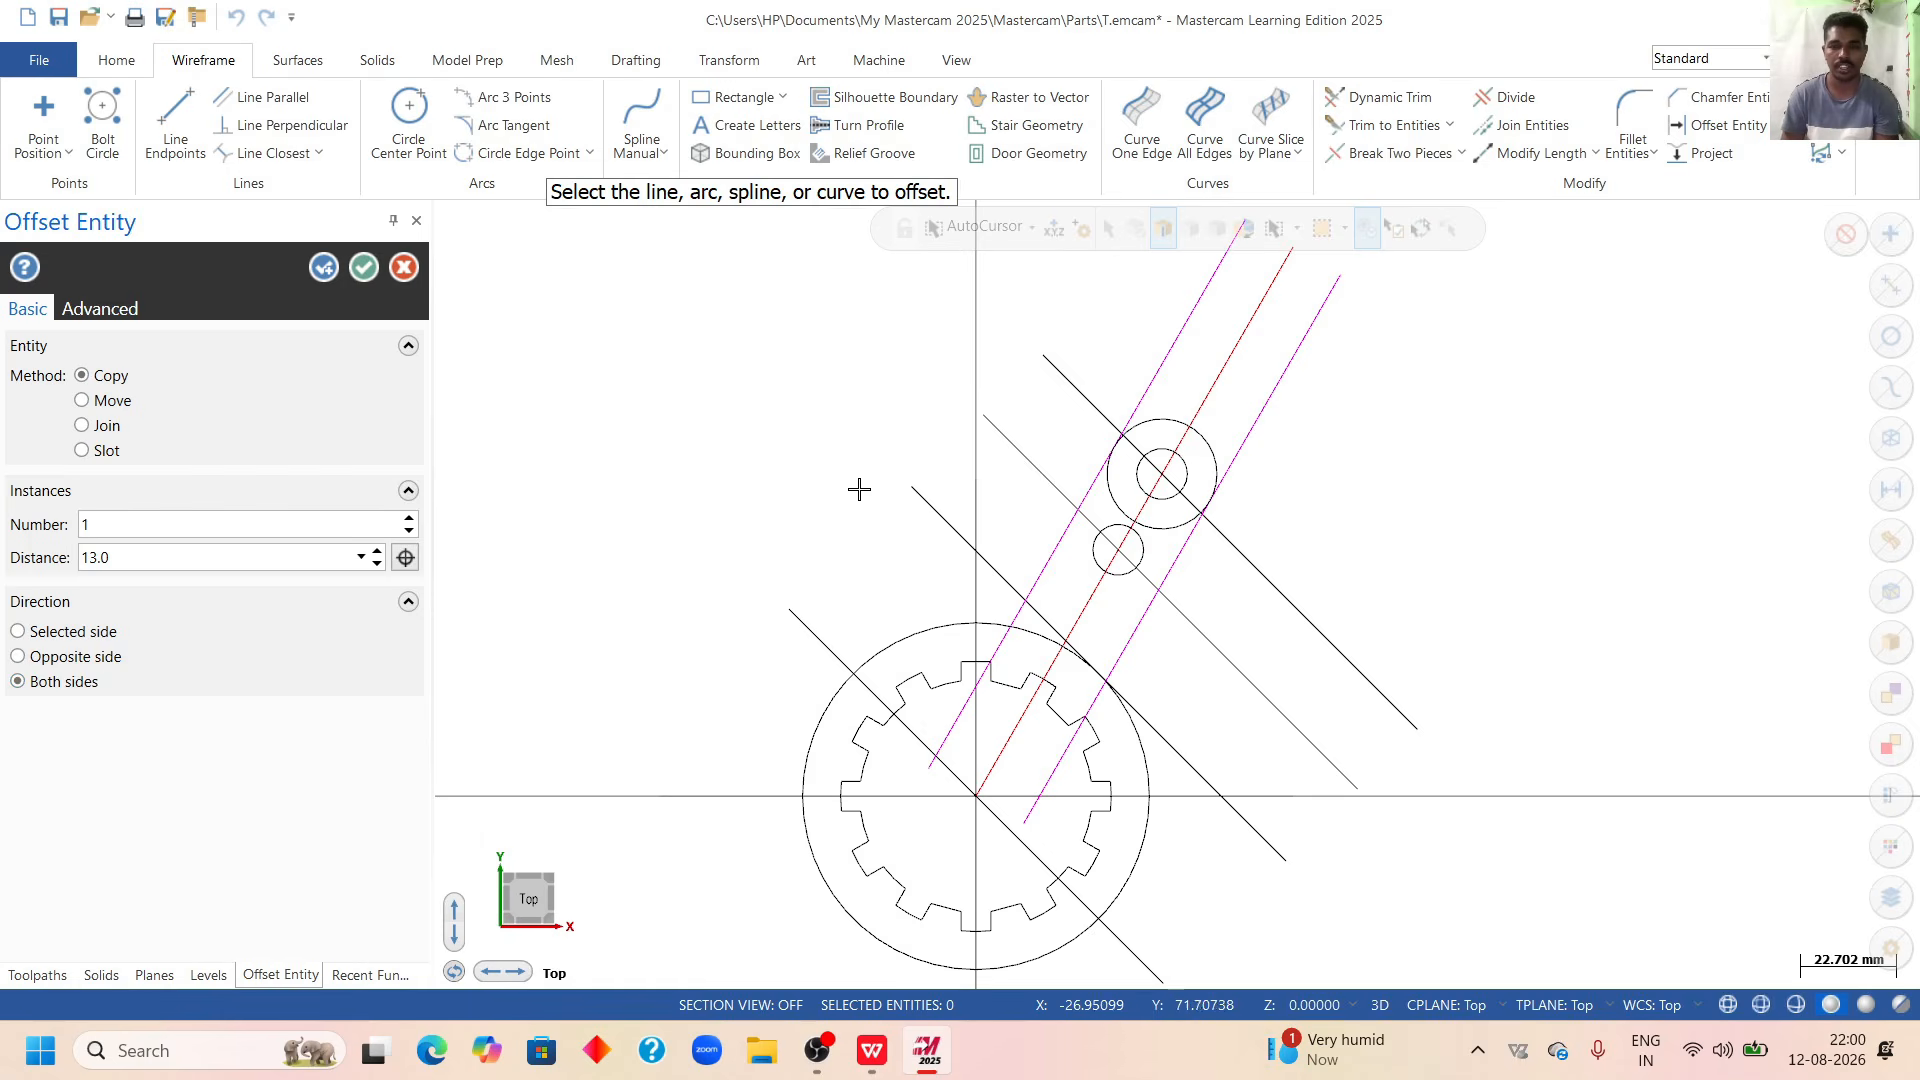
{"action": "left_click", "coordinate": [364, 267]}
Clear the result colours from the arm centreline and its two offset copies.
{"action": "right_click", "coordinate": [1423, 336]}
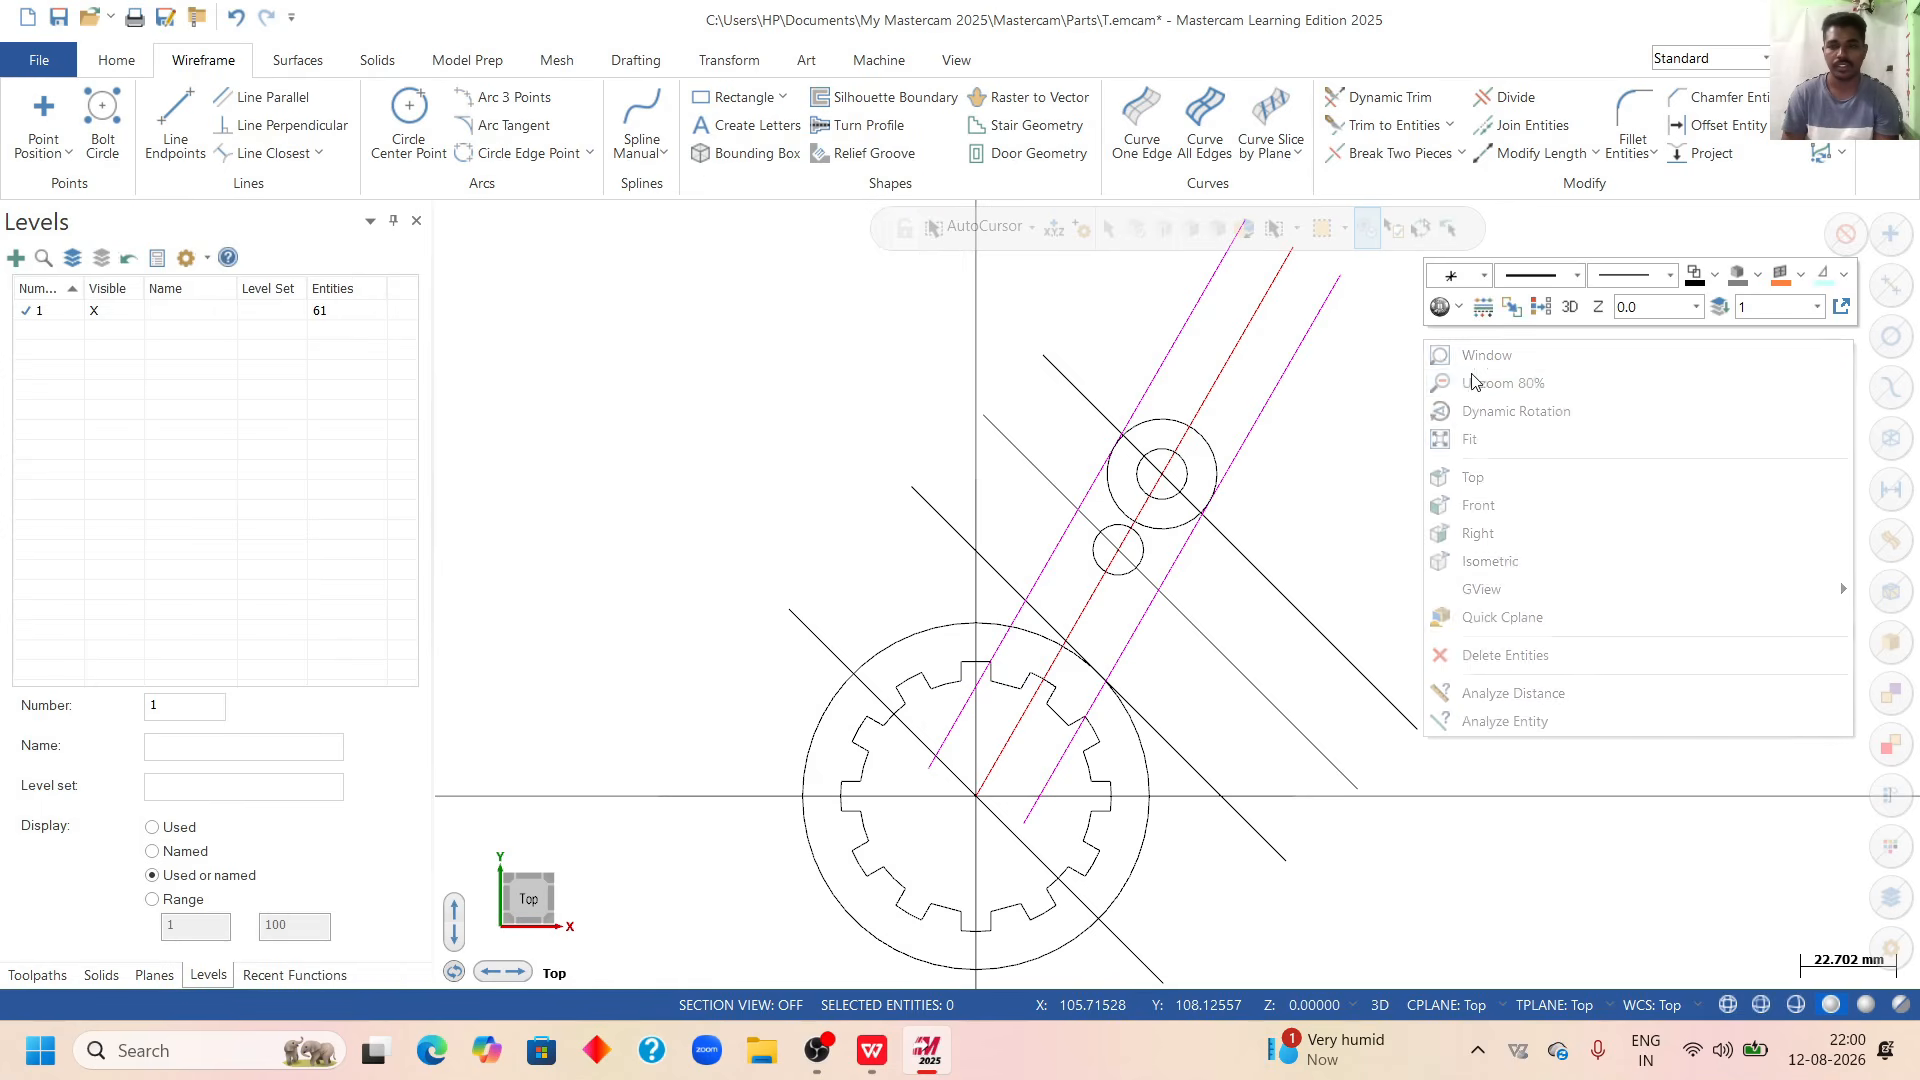
{"action": "left_click", "coordinate": [1541, 307]}
{"action": "scroll", "coordinate": [1311, 476], "scroll_direction": "up", "scroll_amount": 1}
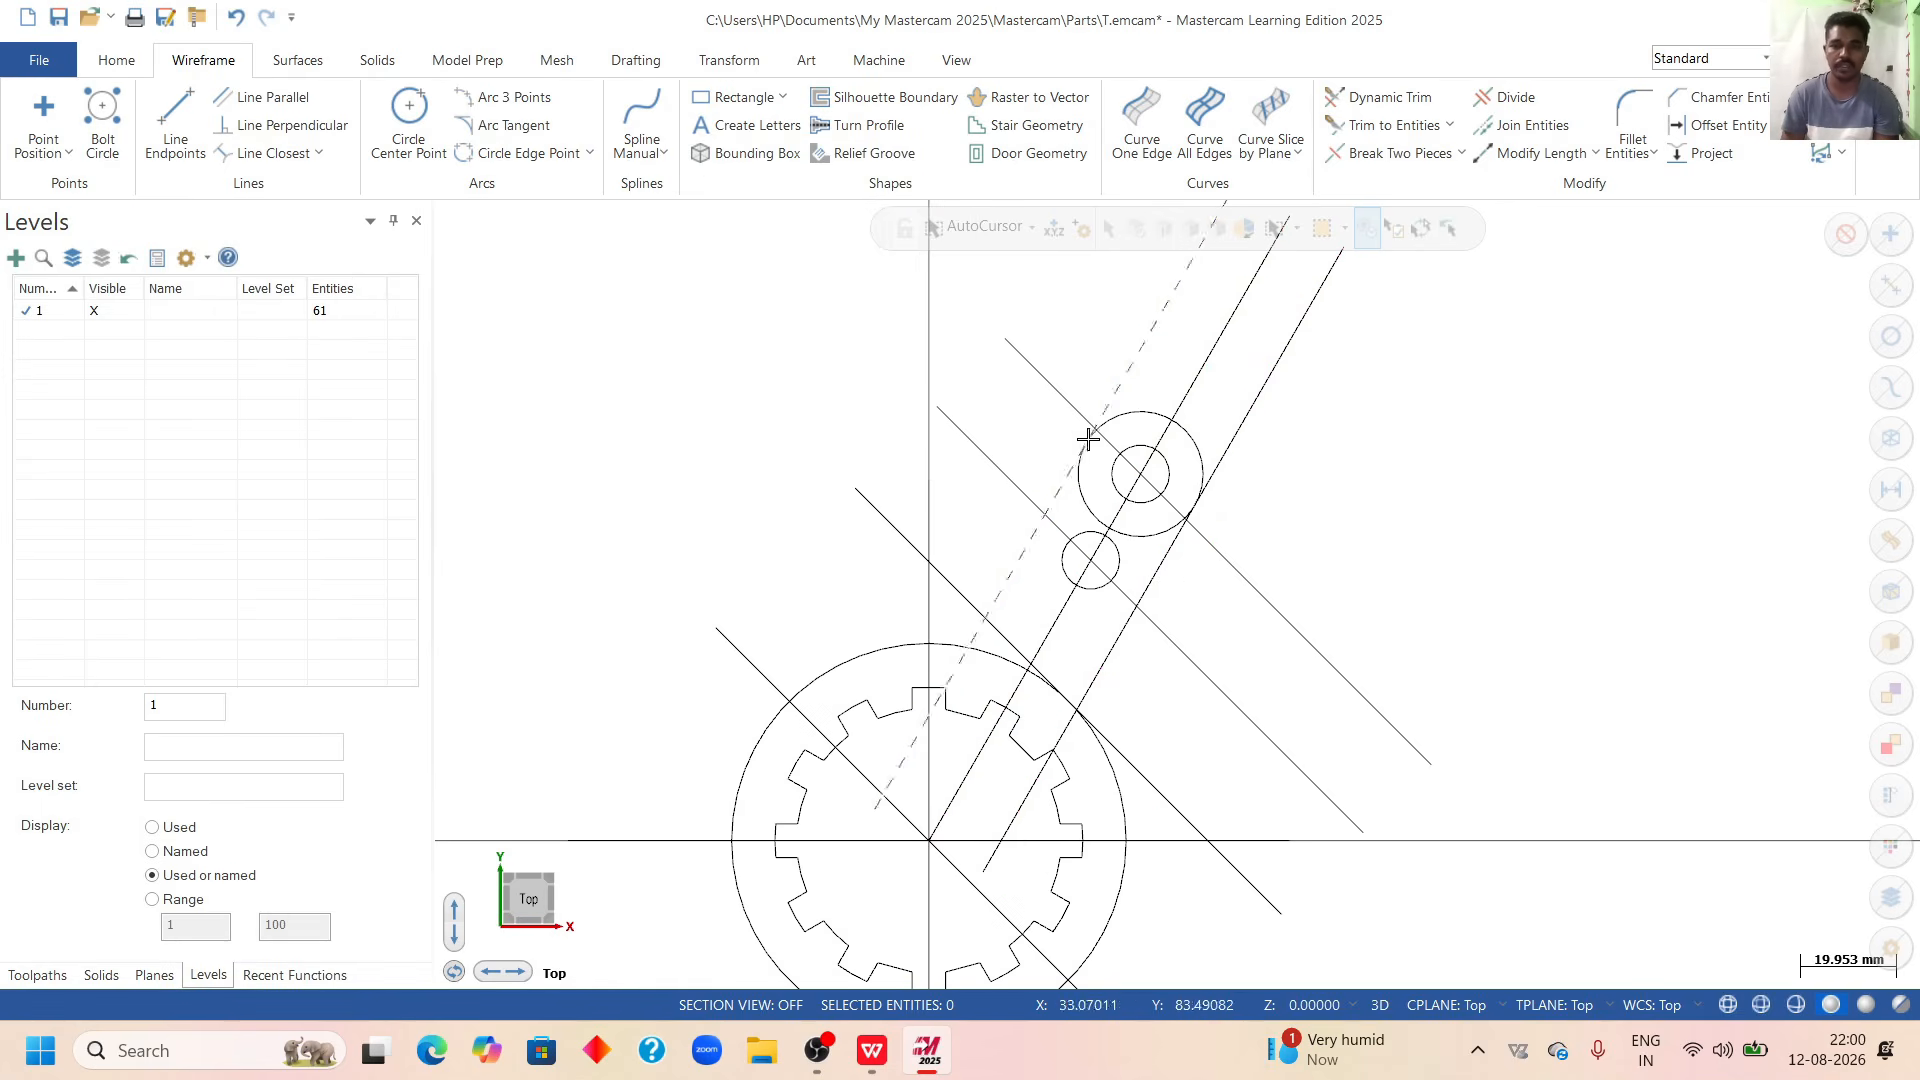
{"action": "scroll", "coordinate": [1035, 516], "scroll_direction": "down", "scroll_amount": 1}
{"action": "scroll", "coordinate": [1080, 392], "scroll_direction": "up", "scroll_amount": 4}
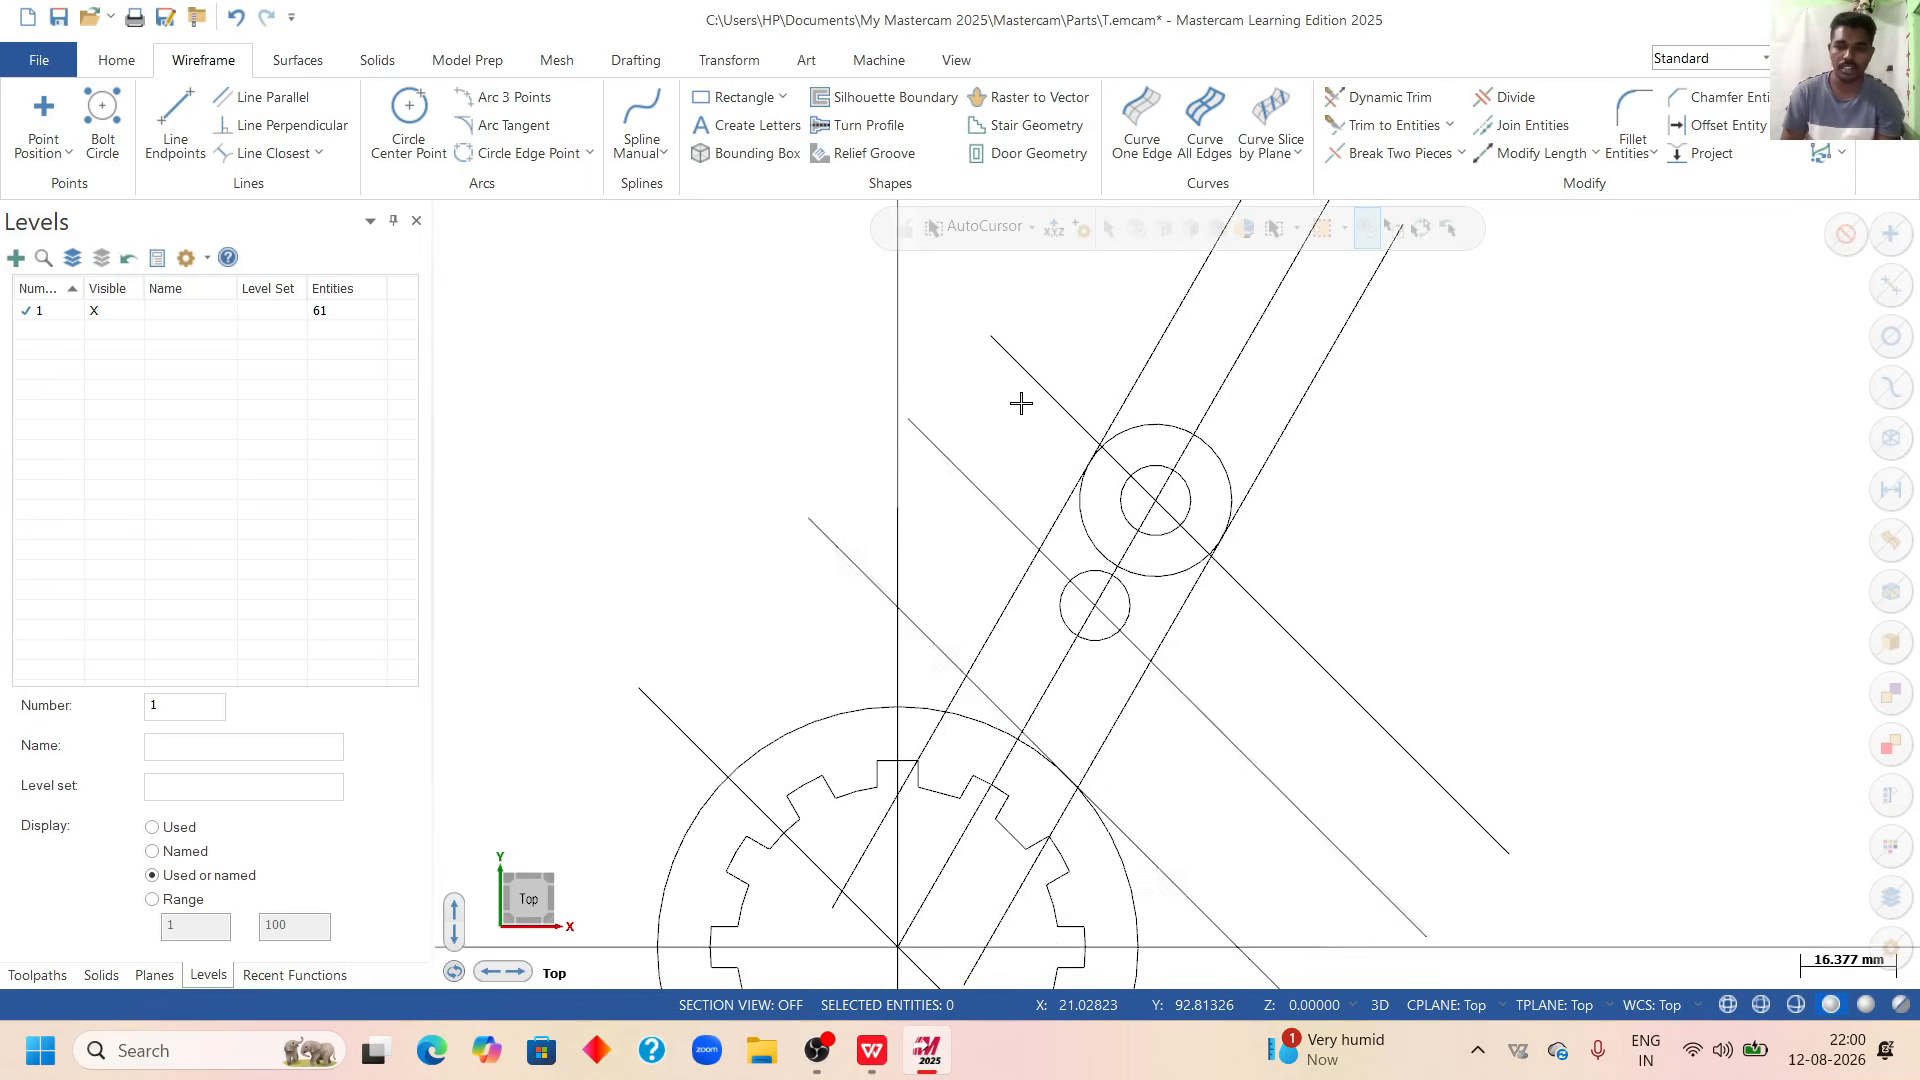
Delete the three parallel diagonal construction lines crossing the right arm and the outer circle.
{"action": "scroll", "coordinate": [1021, 398], "scroll_direction": "down", "scroll_amount": 5}
{"action": "scroll", "coordinate": [1021, 396], "scroll_direction": "up", "scroll_amount": 2}
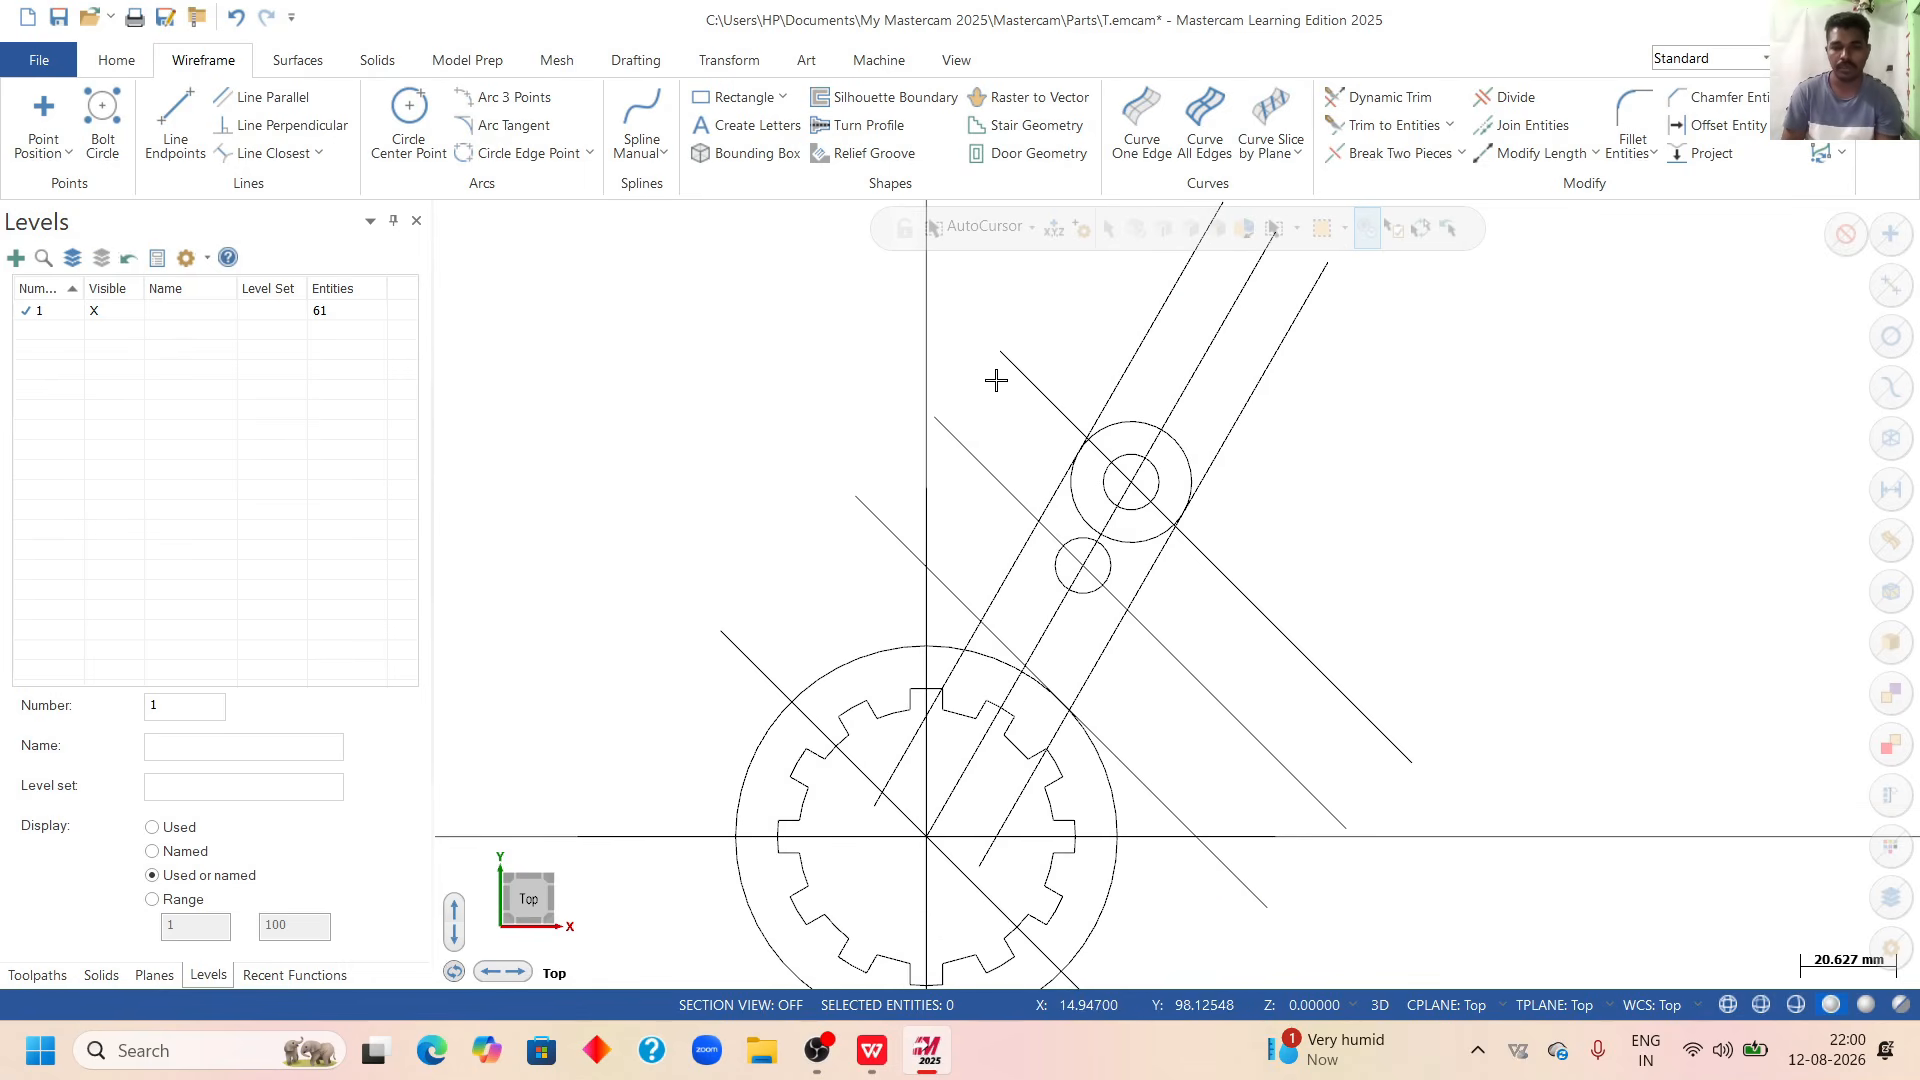
{"action": "left_click", "coordinate": [1281, 621]}
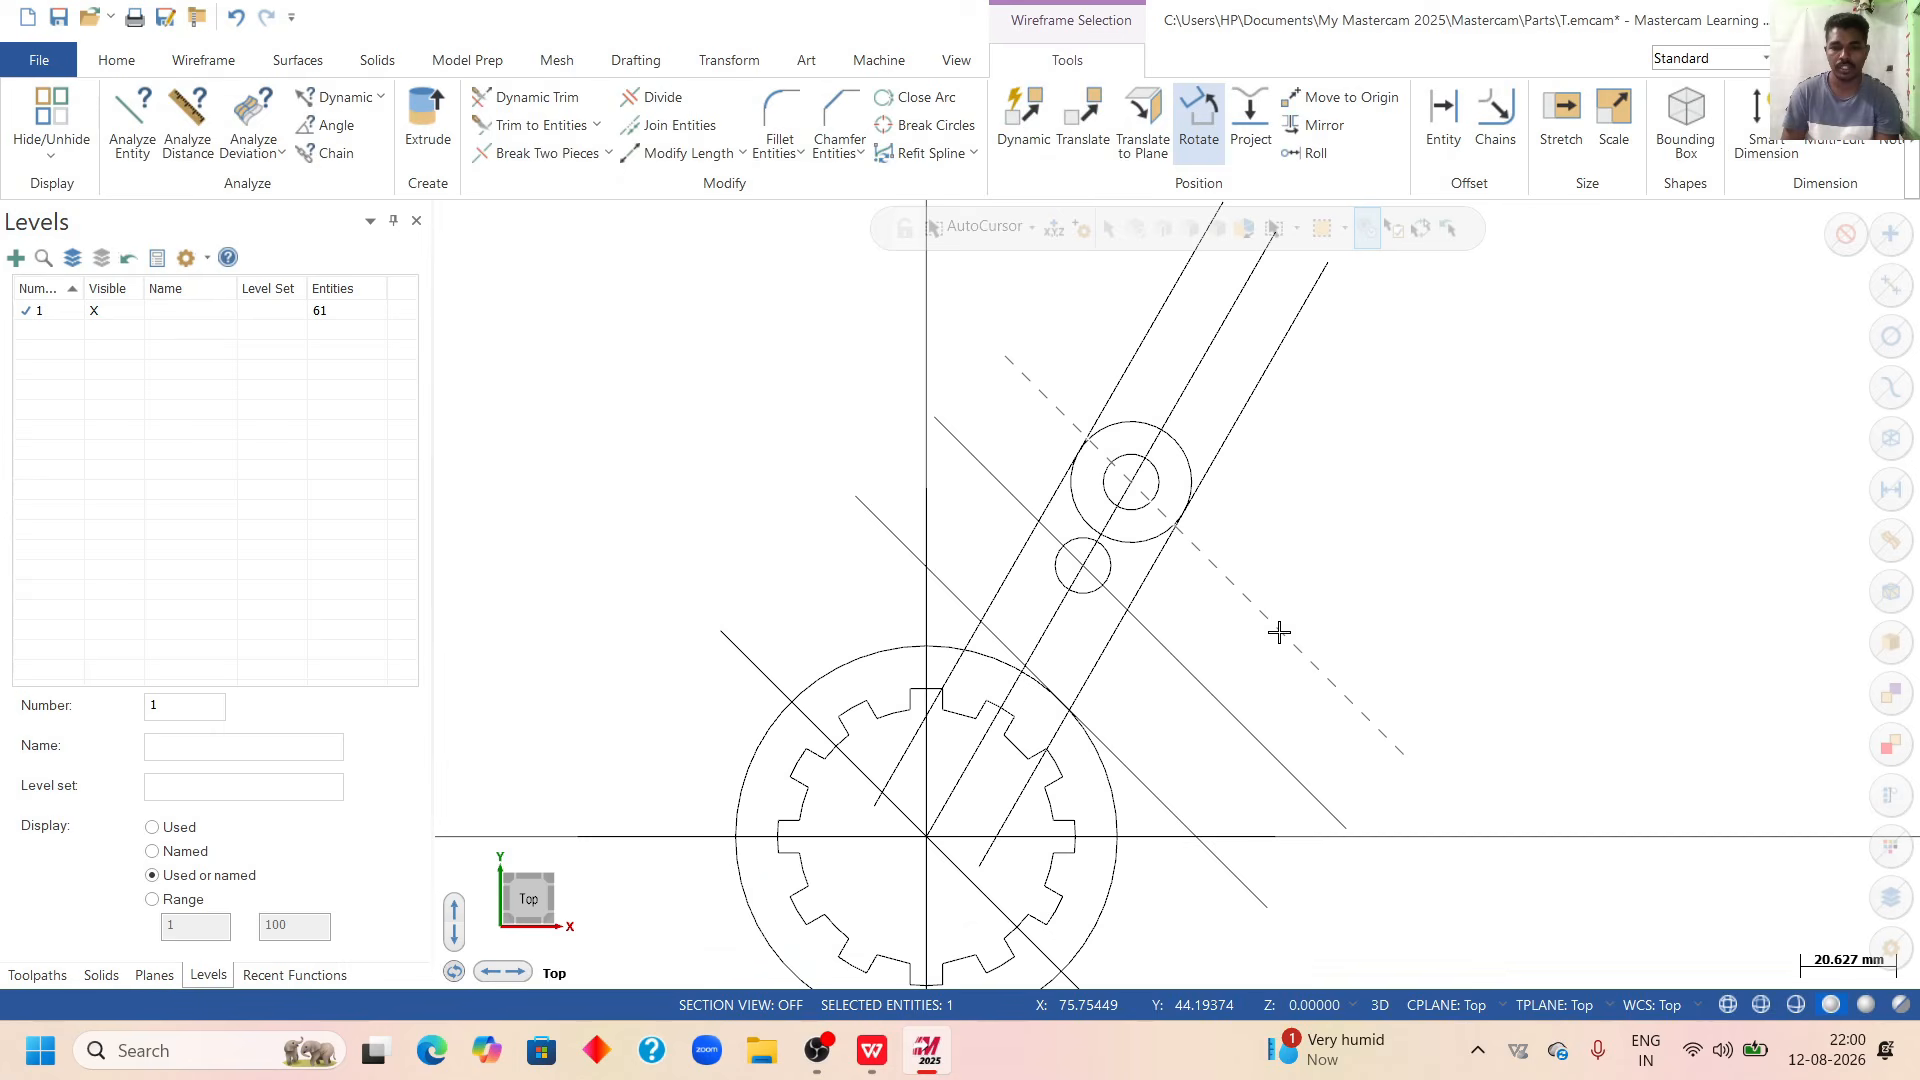
{"action": "left_click", "coordinate": [1196, 678]}
{"action": "left_click", "coordinate": [1132, 781]}
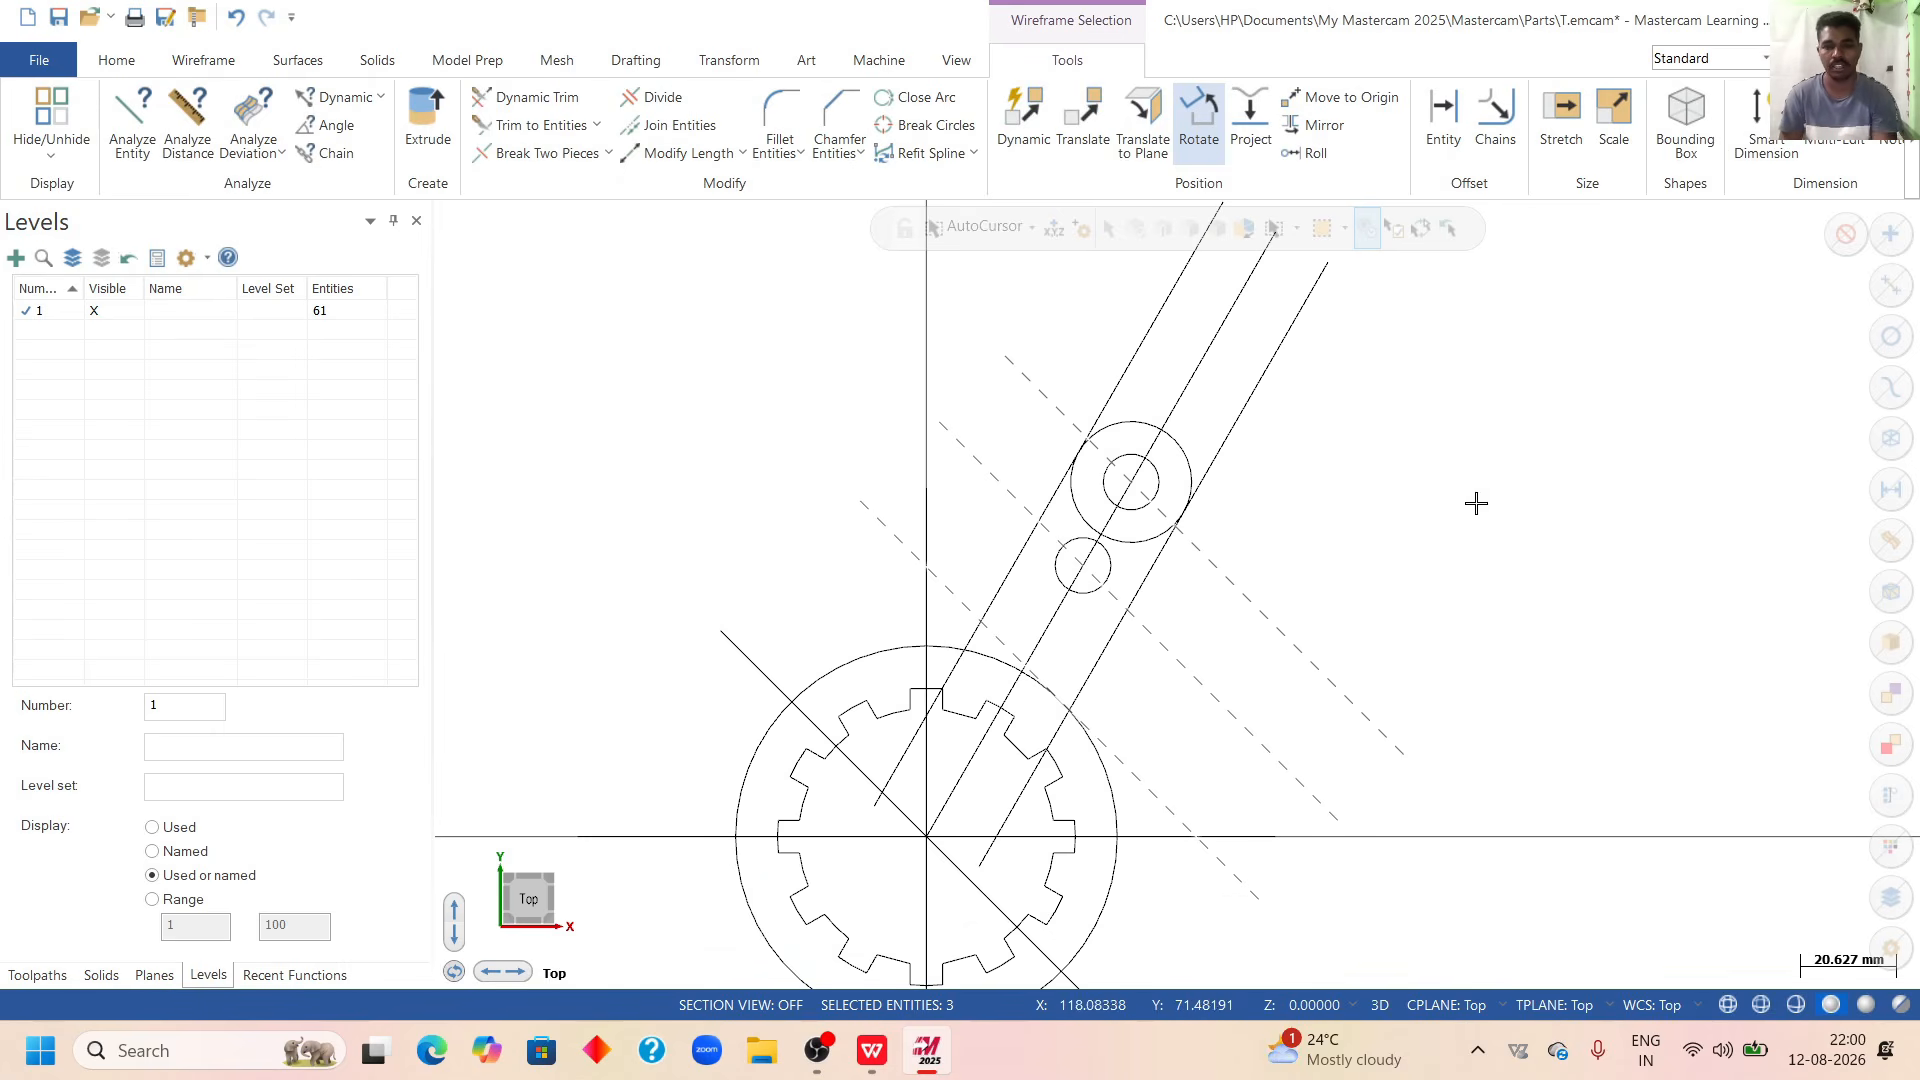
{"action": "key", "text": "Delete"}
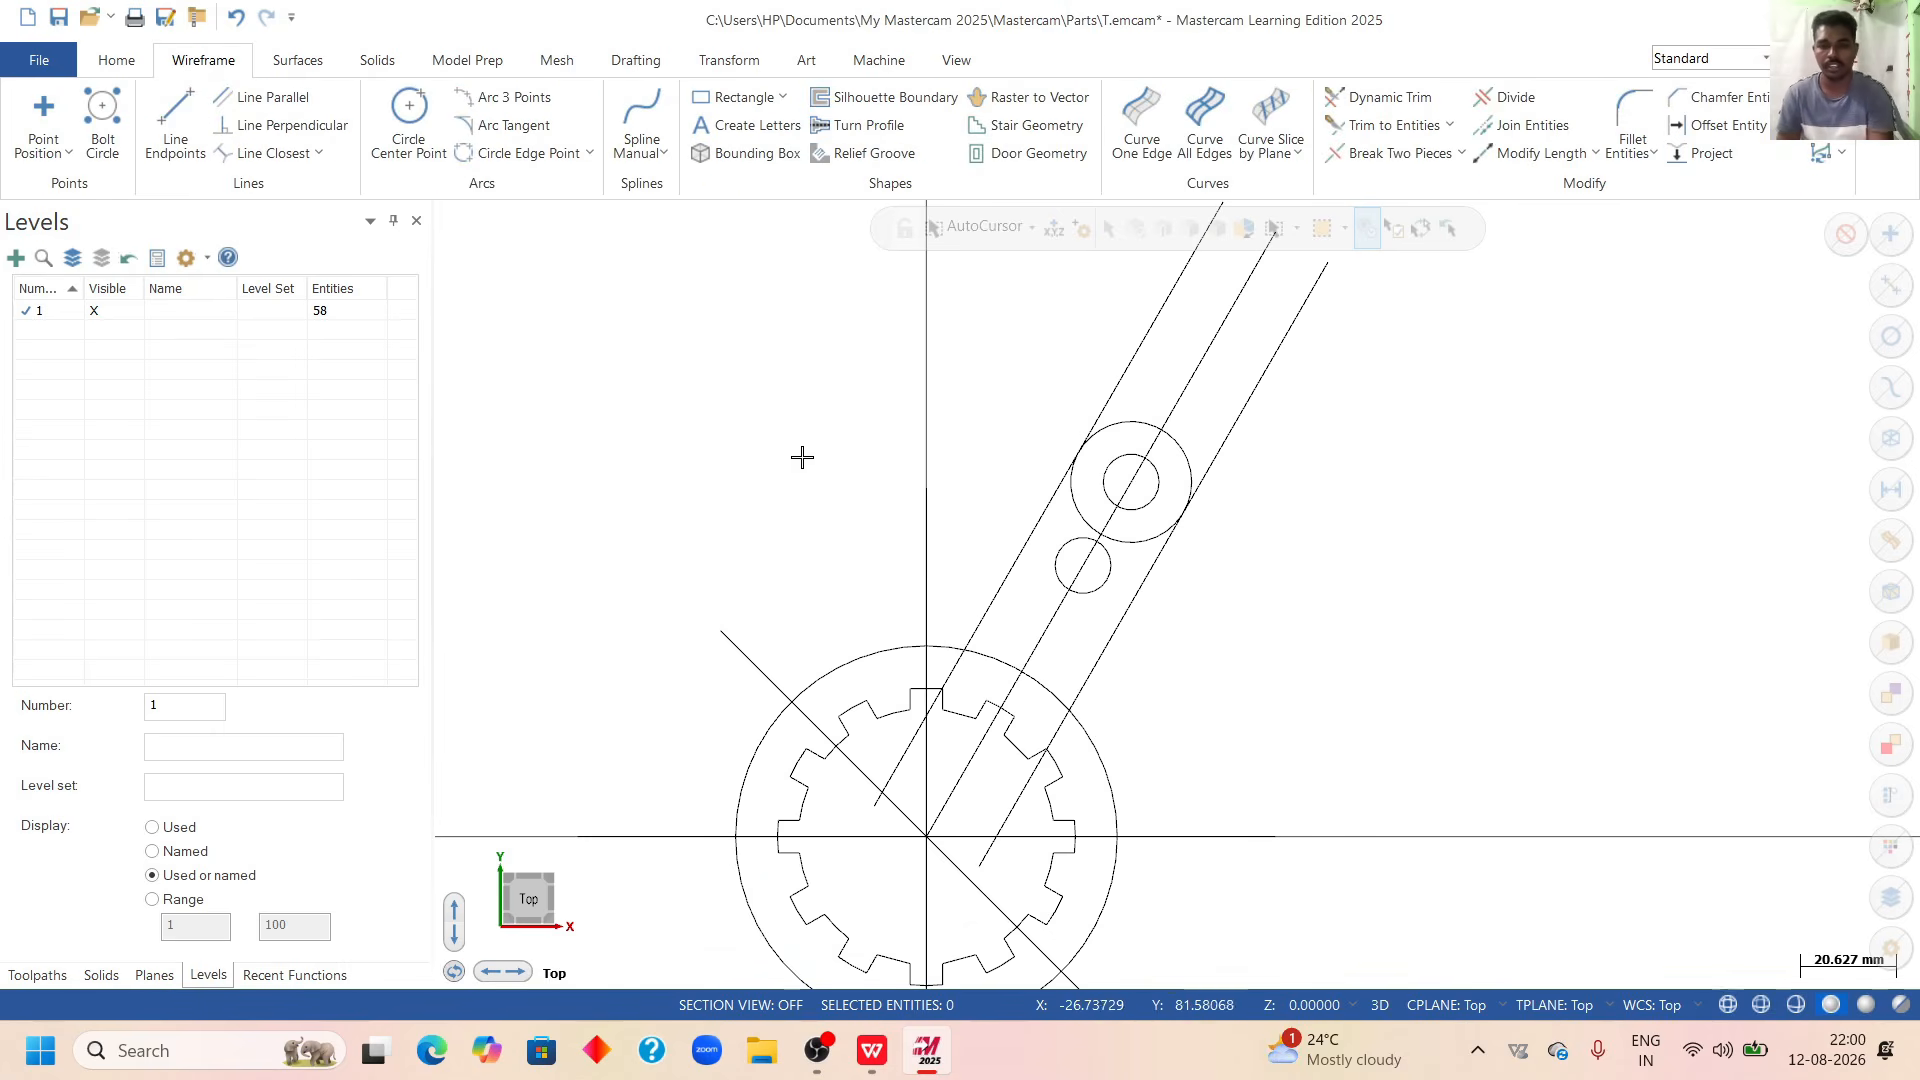
Trim away the parts of the arm's side lines and centreline that extend beyond the 13 mm radius end circle with Divide.
{"action": "scroll", "coordinate": [823, 441], "scroll_direction": "down", "scroll_amount": 2}
{"action": "scroll", "coordinate": [956, 417], "scroll_direction": "up", "scroll_amount": 1}
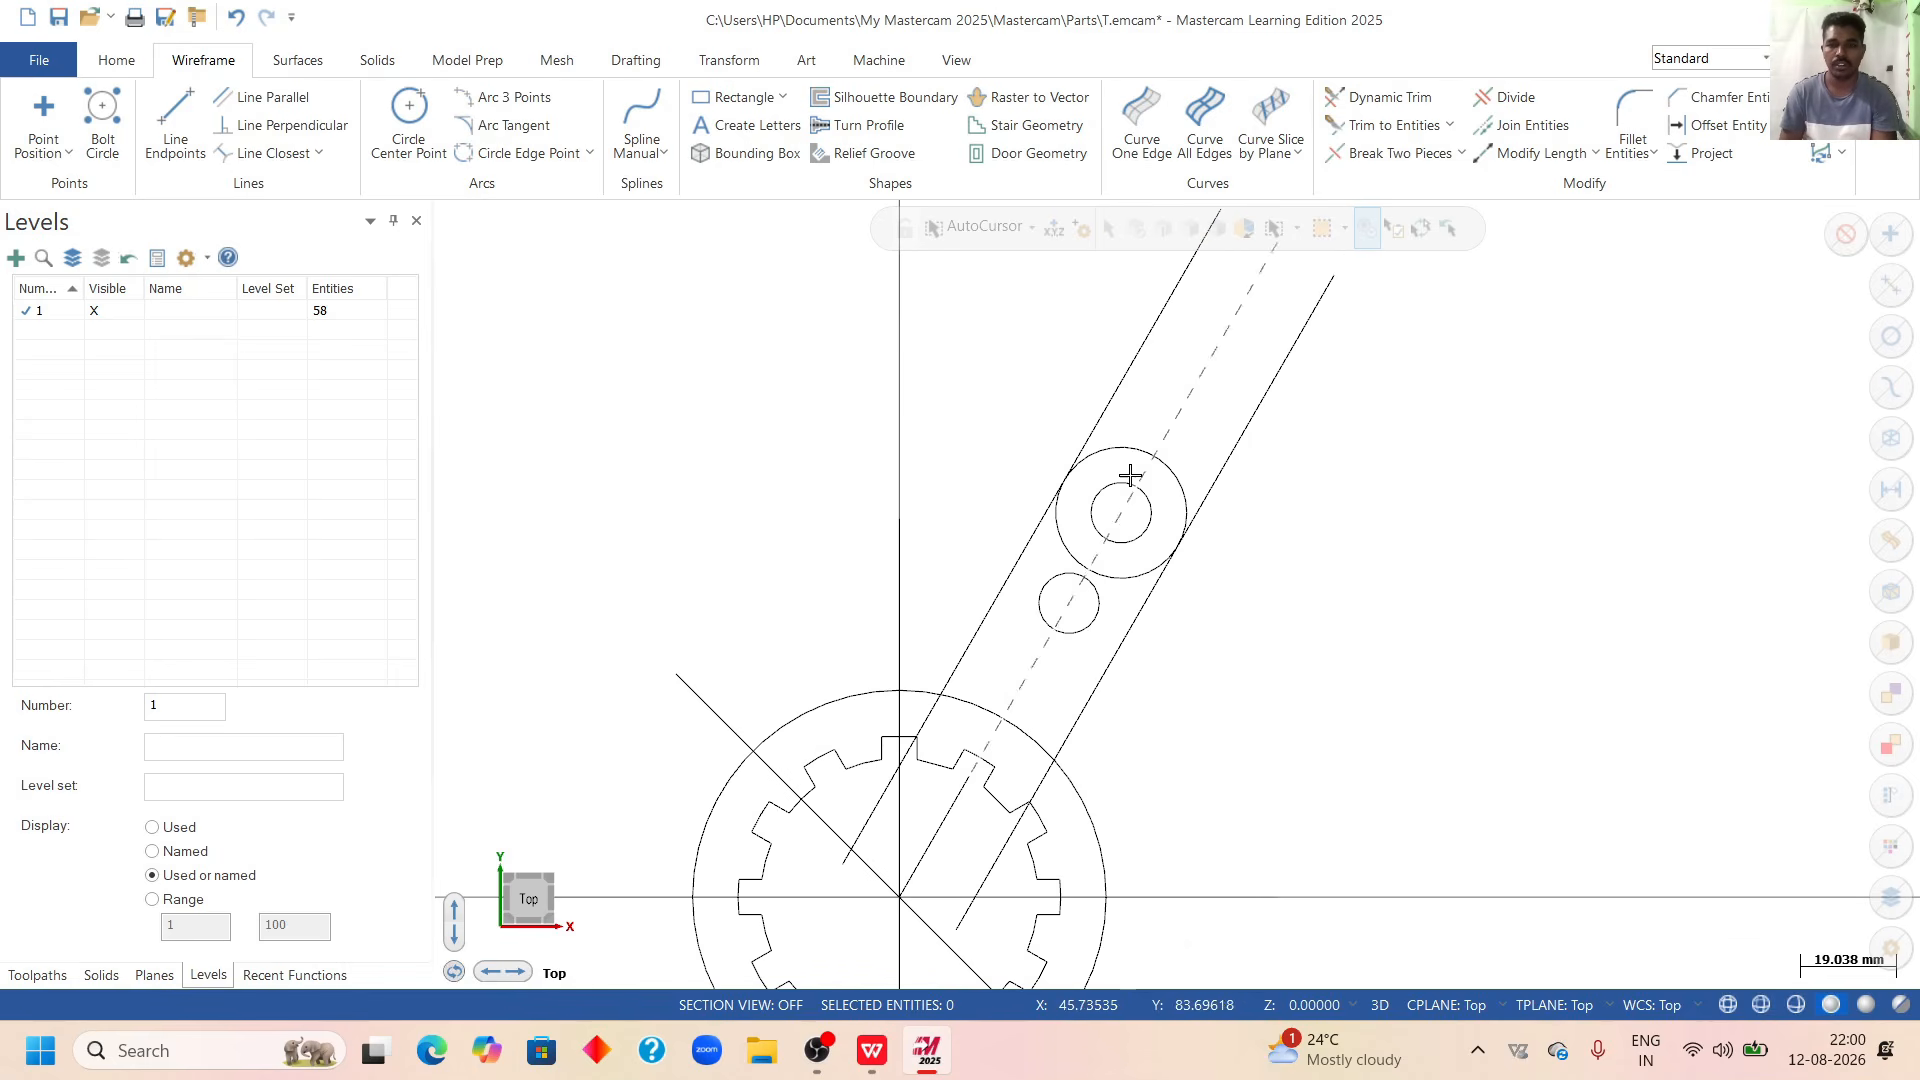
{"action": "left_click", "coordinate": [1514, 97]}
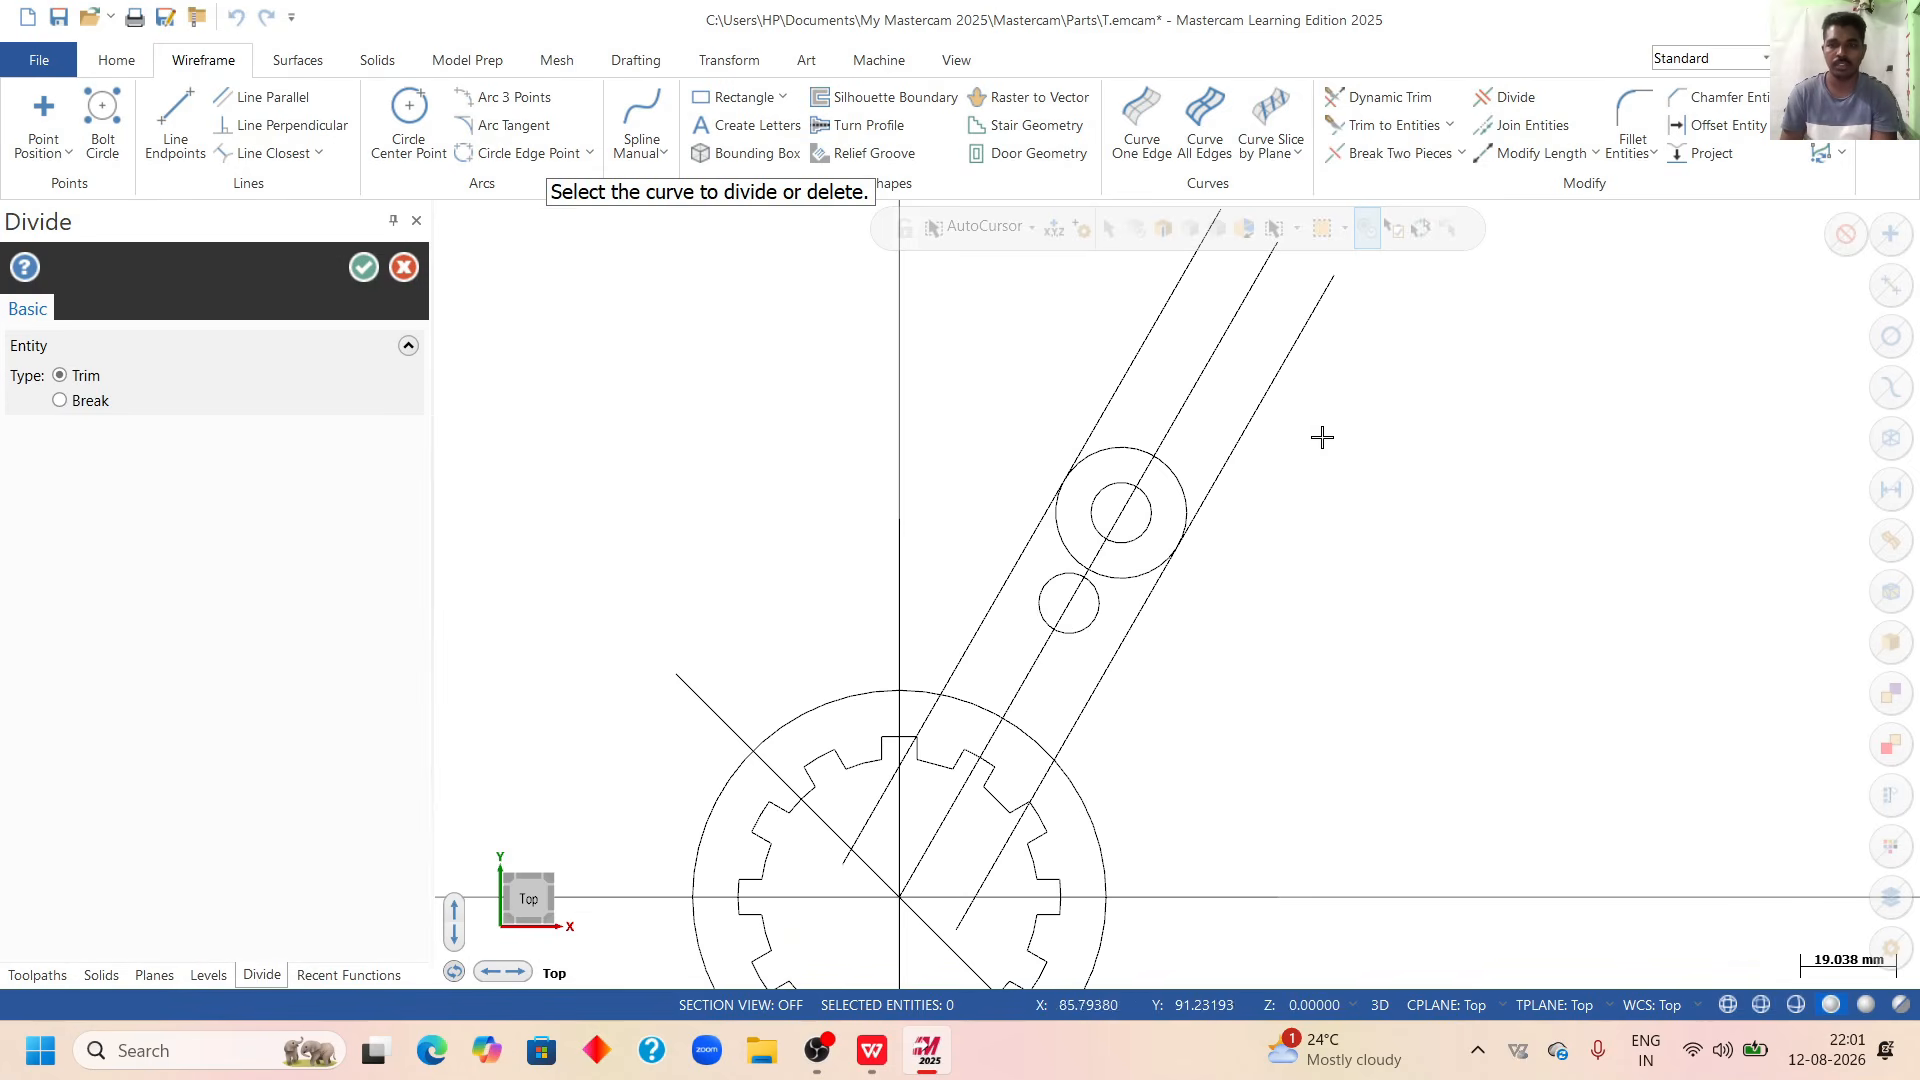
{"action": "left_click", "coordinate": [1117, 394]}
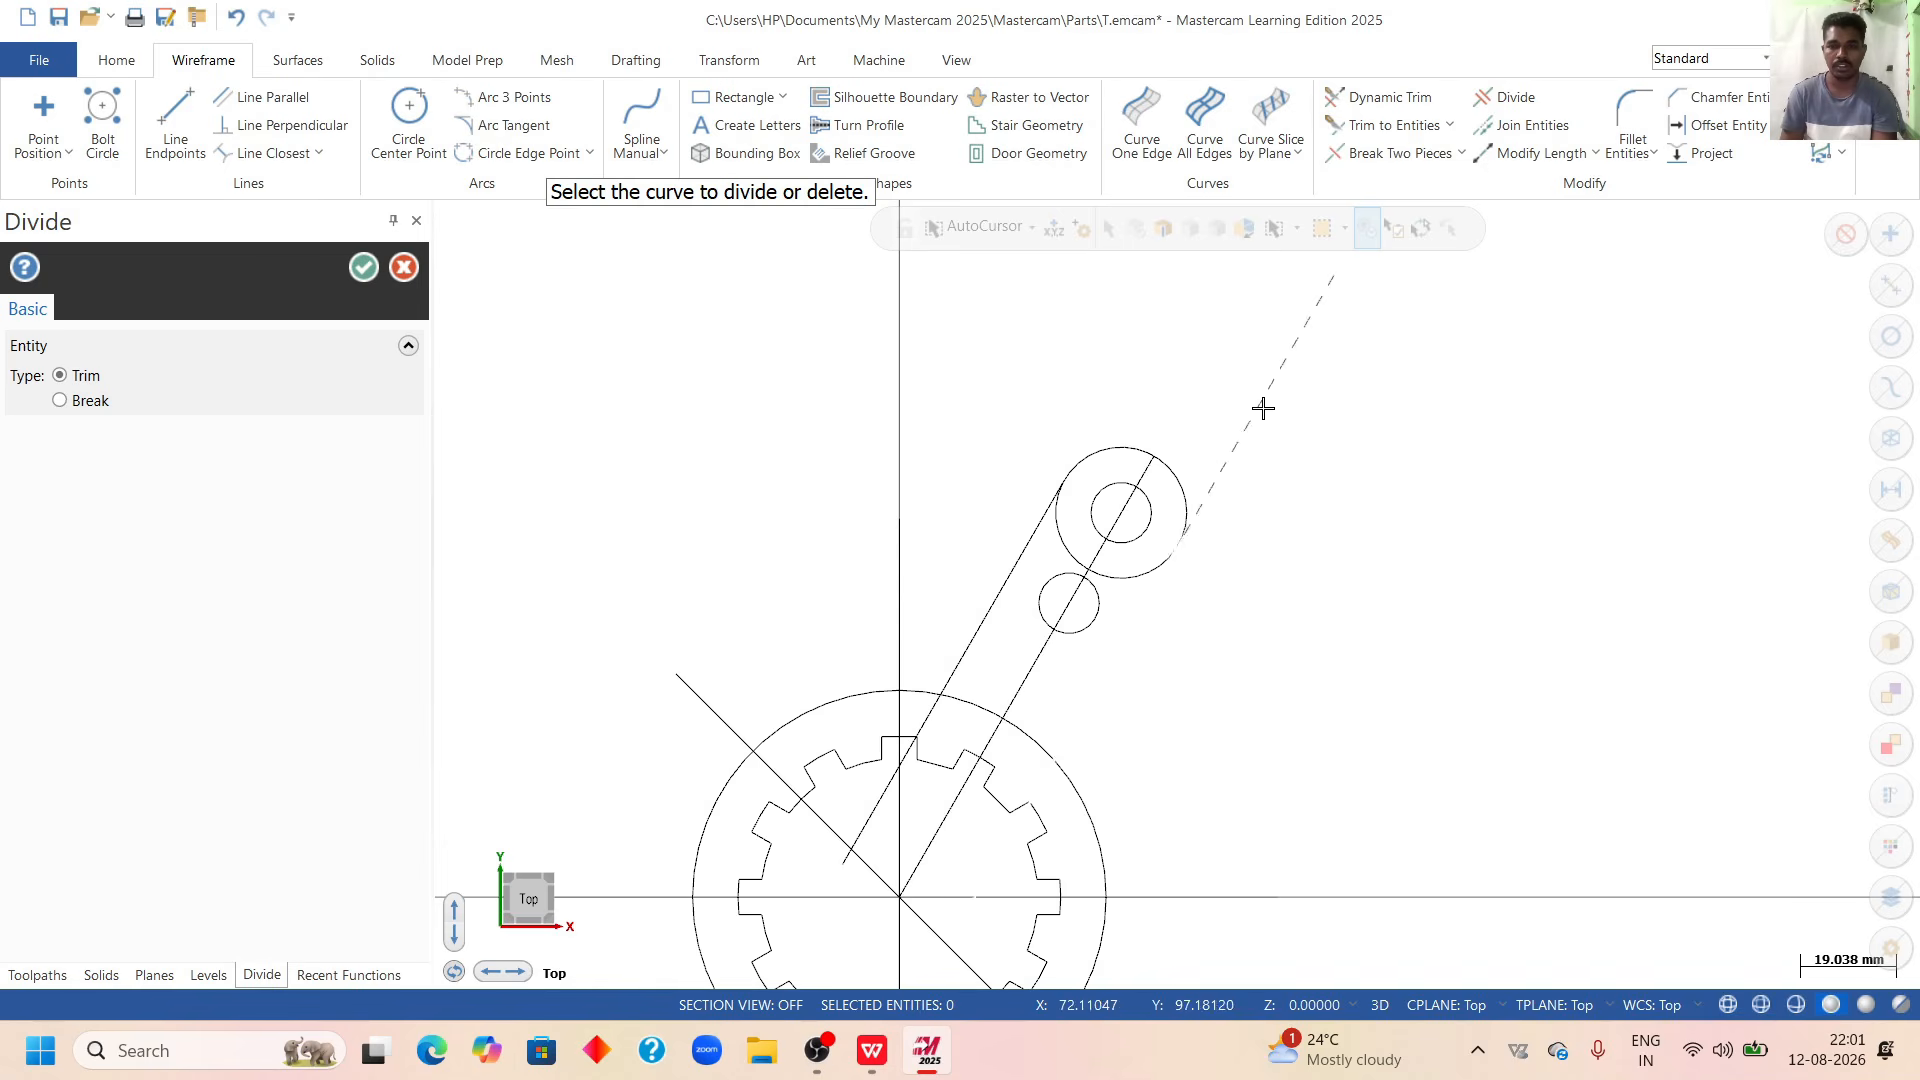
{"action": "left_click", "coordinate": [1261, 408]}
{"action": "scroll", "coordinate": [1291, 406], "scroll_direction": "down", "scroll_amount": 1}
{"action": "scroll", "coordinate": [1239, 523], "scroll_direction": "up", "scroll_amount": 2}
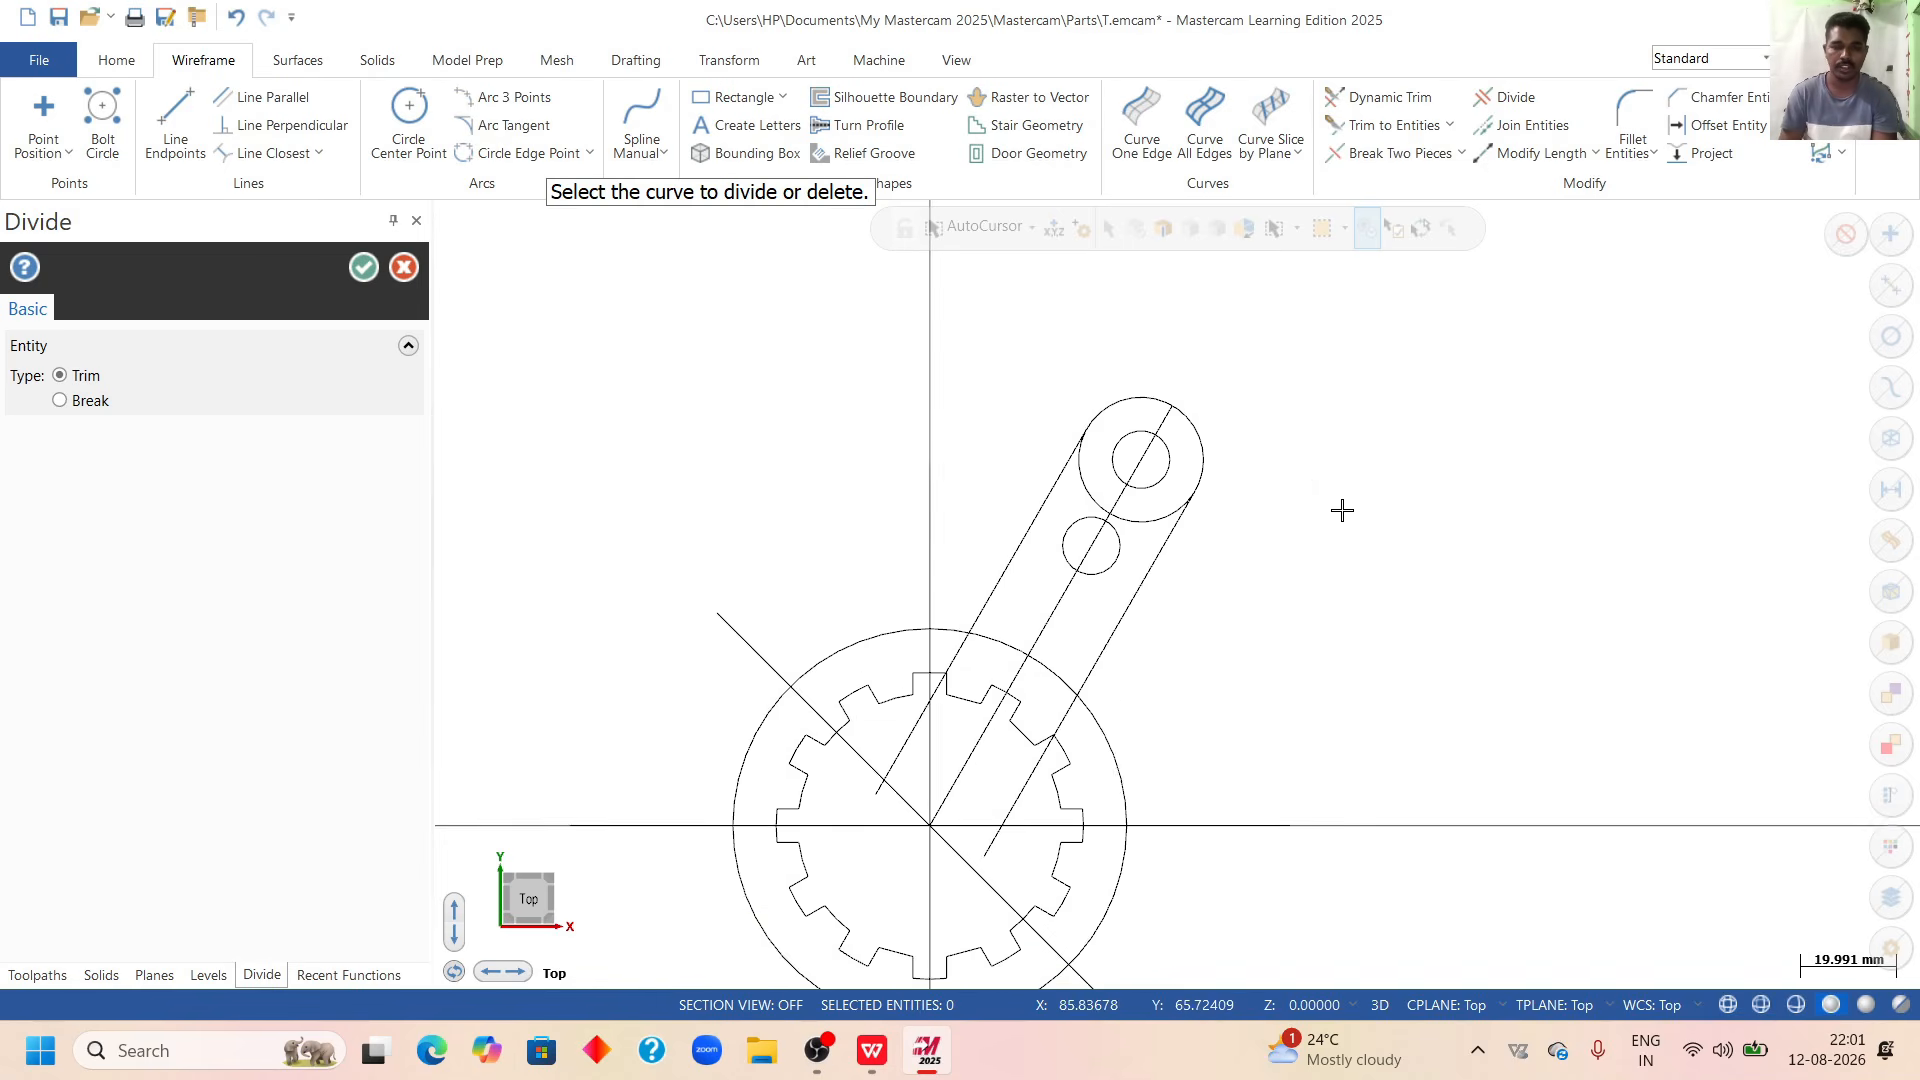
{"action": "scroll", "coordinate": [977, 737], "scroll_direction": "up", "scroll_amount": 2}
{"action": "scroll", "coordinate": [965, 730], "scroll_direction": "up", "scroll_amount": 3}
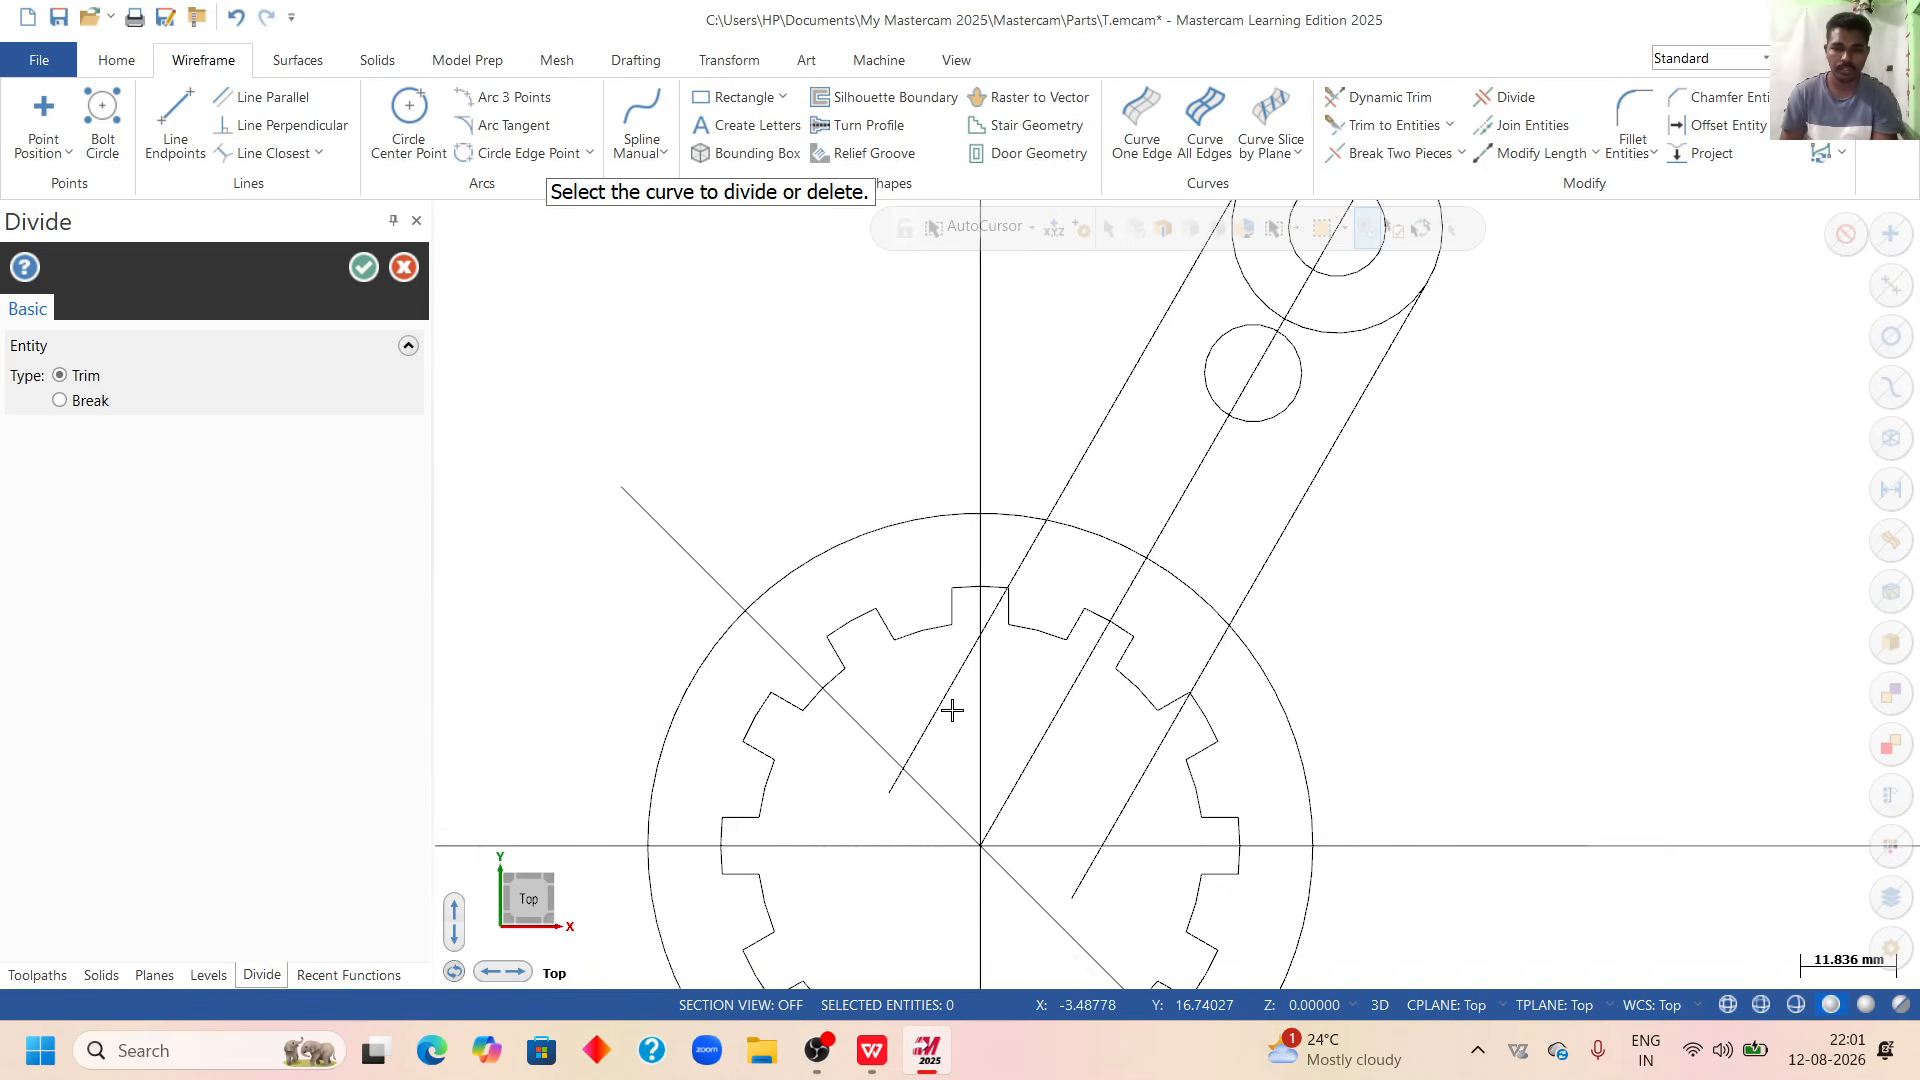
{"action": "scroll", "coordinate": [936, 706], "scroll_direction": "down", "scroll_amount": 3}
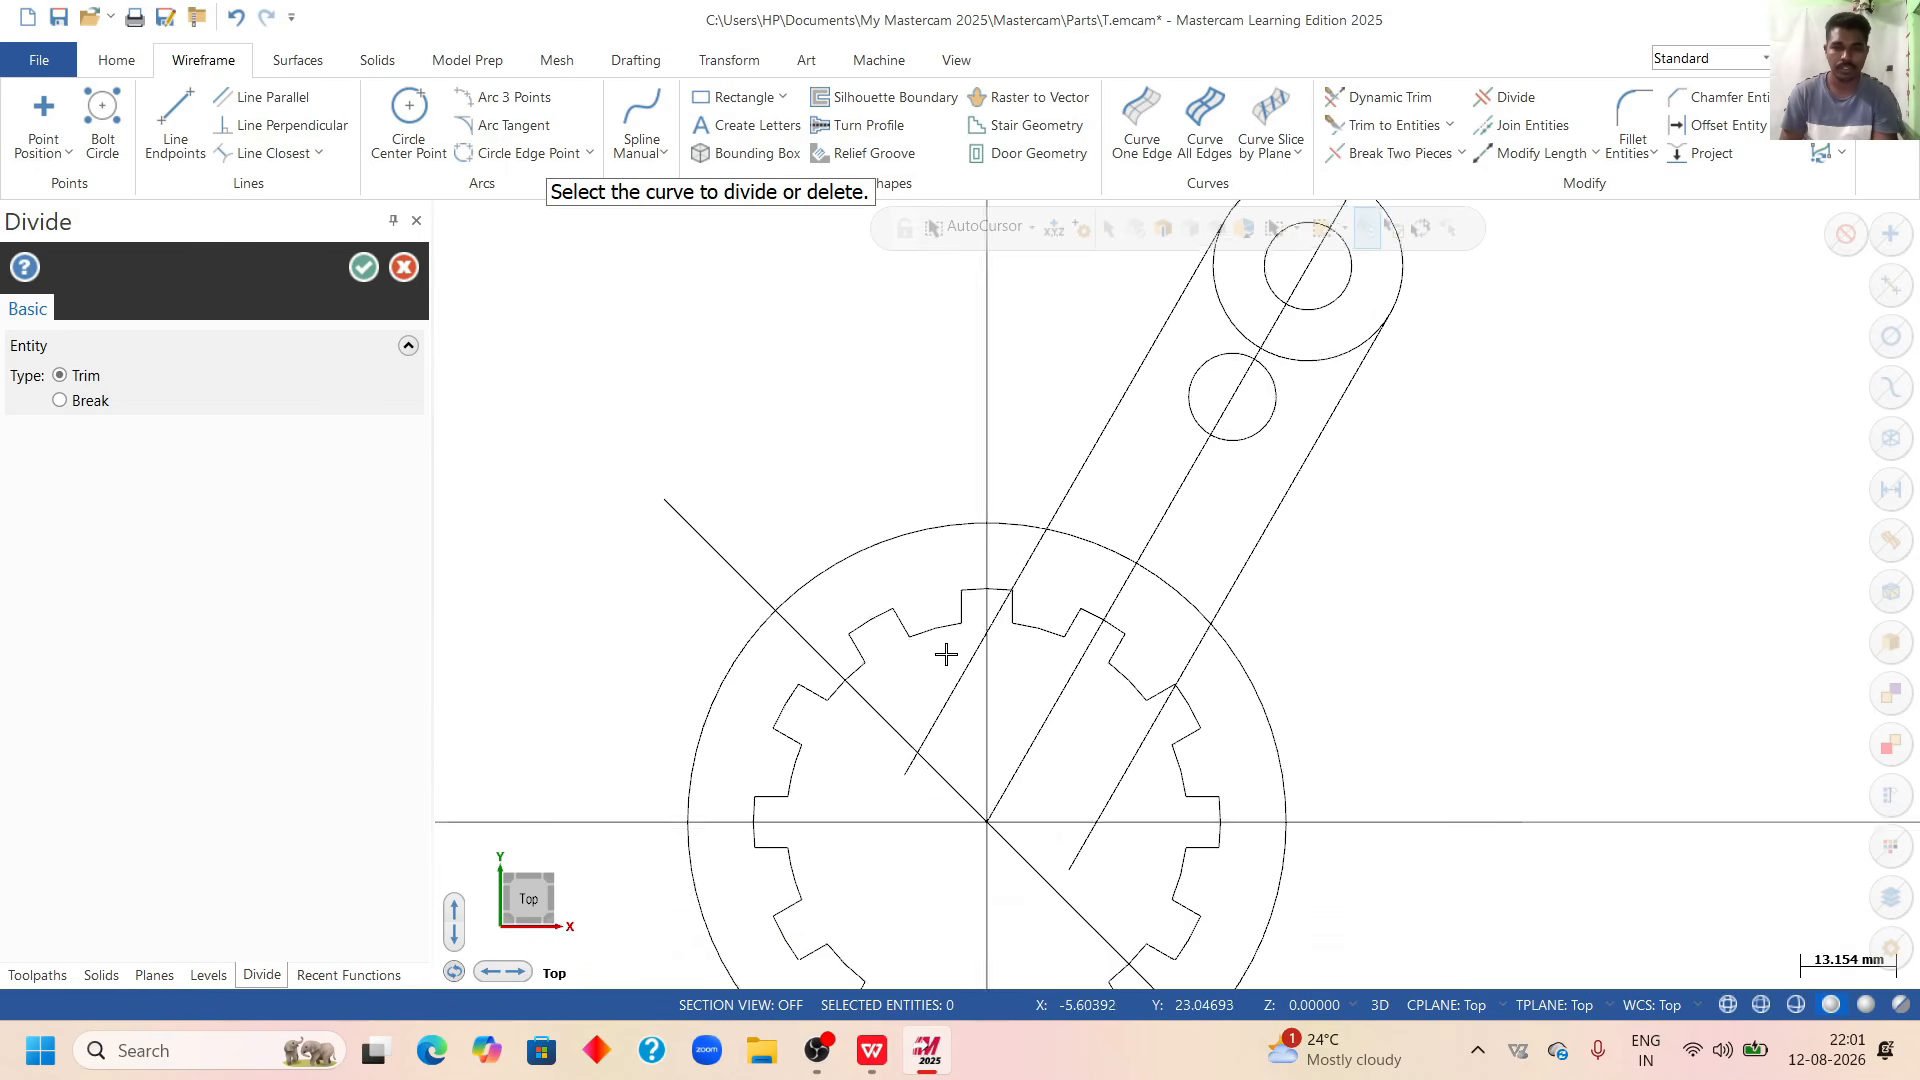
{"action": "left_click", "coordinate": [363, 268]}
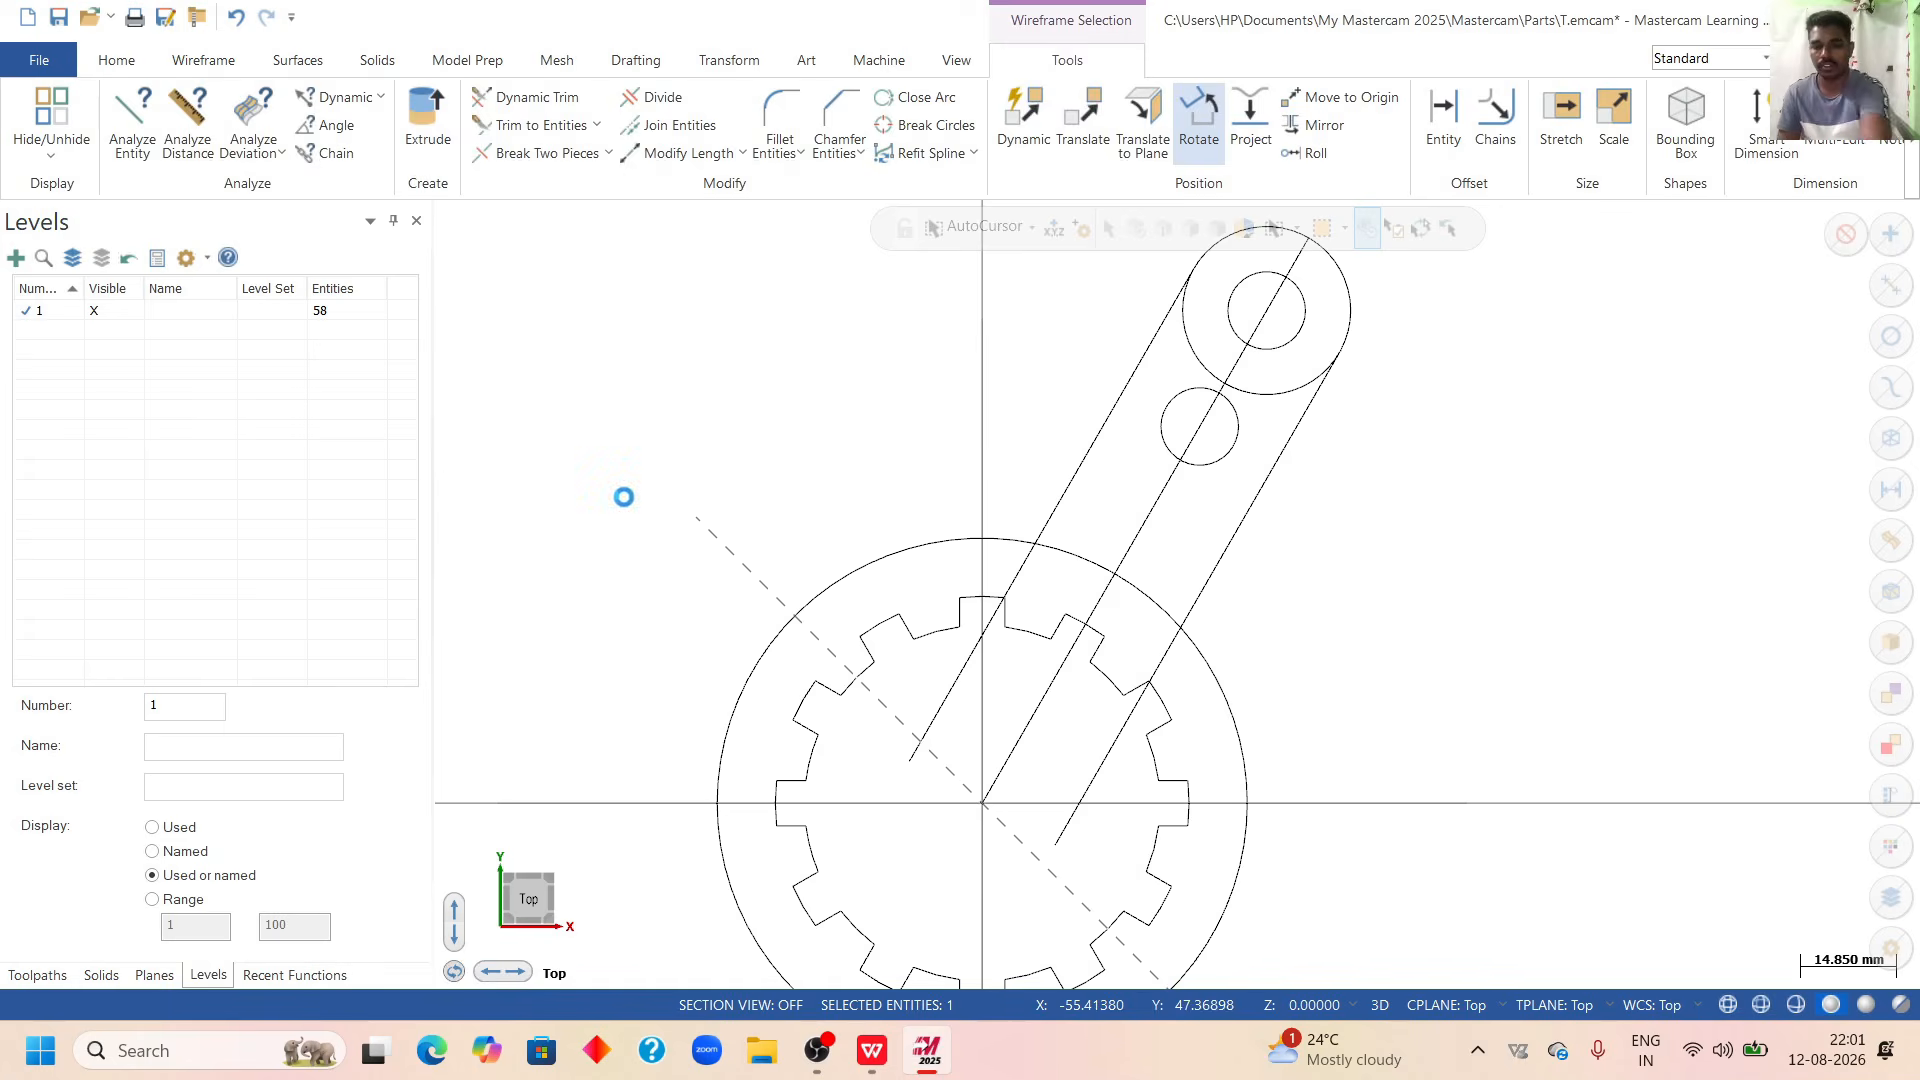
Delete the remaining diagonal construction line that passes through the gear centre.
{"action": "key", "text": "Delete"}
{"action": "scroll", "coordinate": [600, 527], "scroll_direction": "down", "scroll_amount": 3}
{"action": "scroll", "coordinate": [956, 339], "scroll_direction": "up", "scroll_amount": 3}
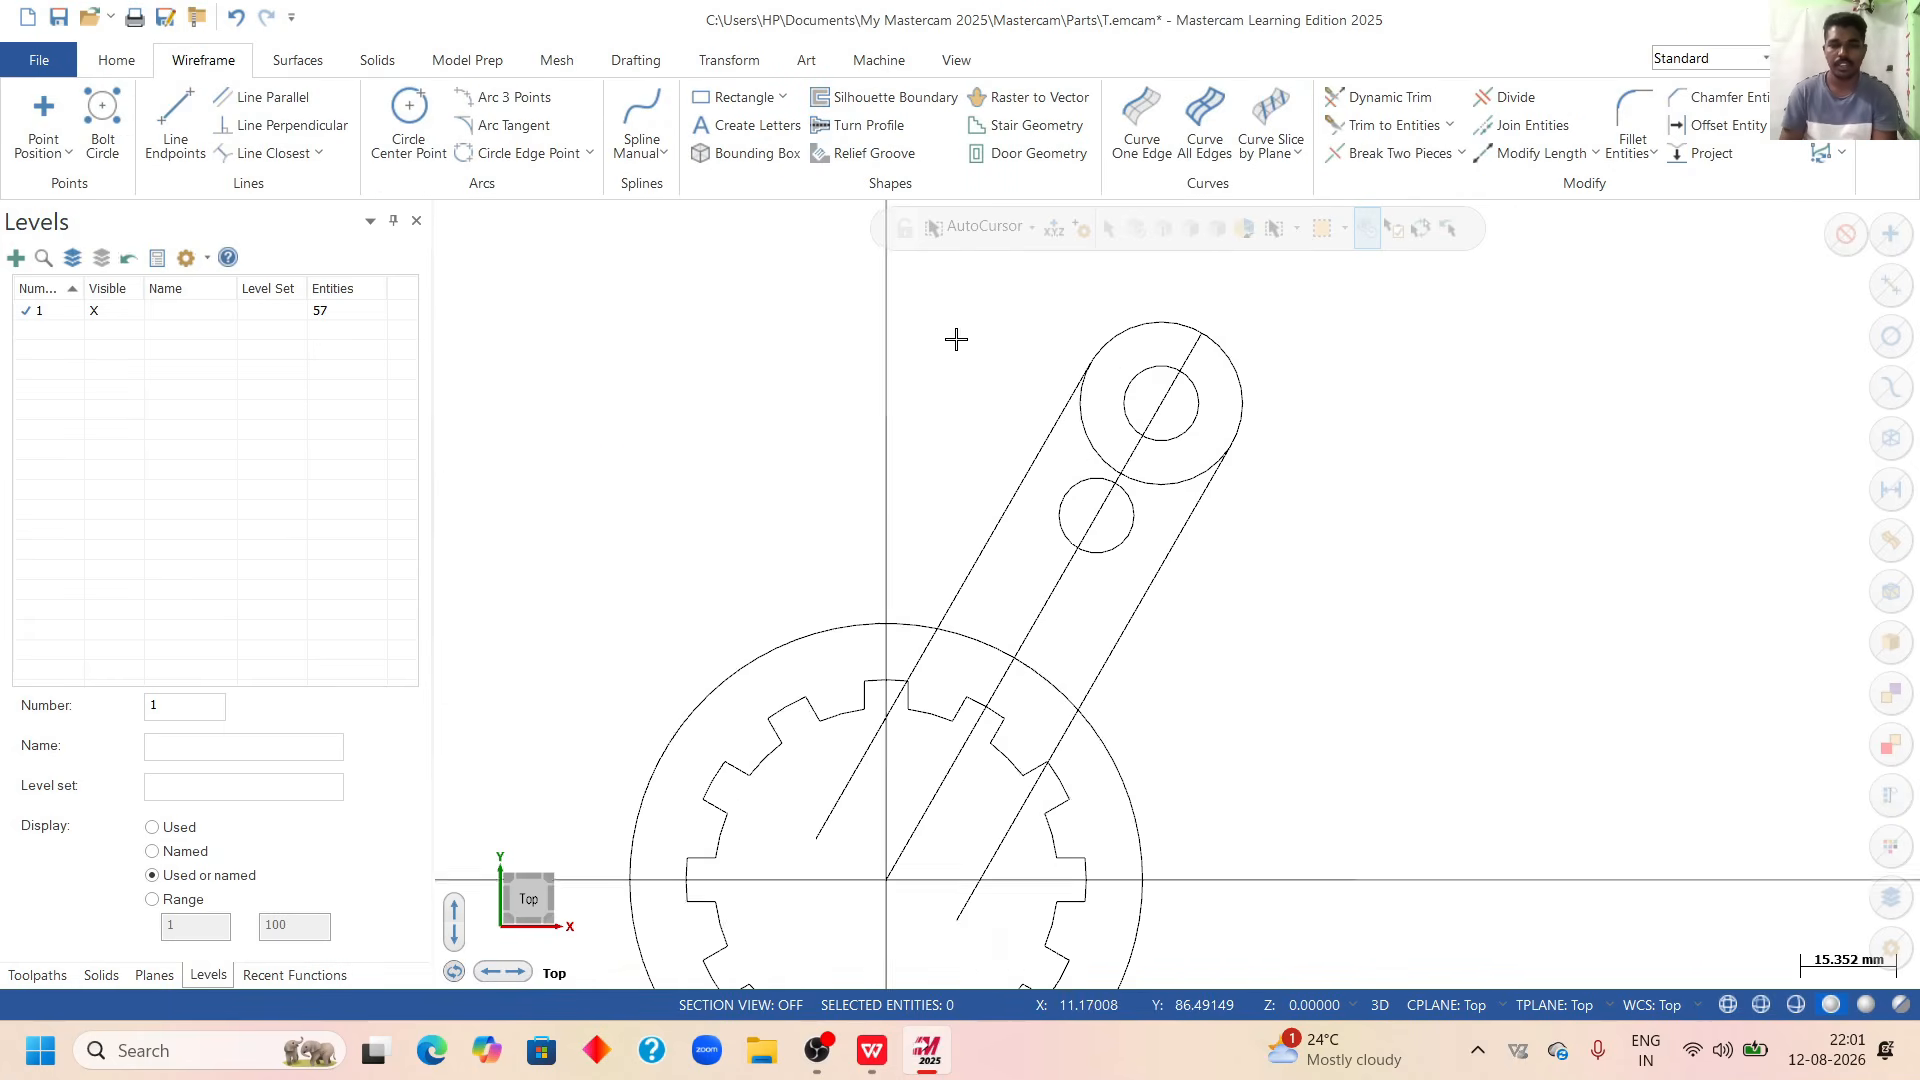
Check the Fork drawing in WPS Office and trim the inner half of the arm's end circle between the side lines with Divide.
{"action": "left_click", "coordinate": [1510, 97]}
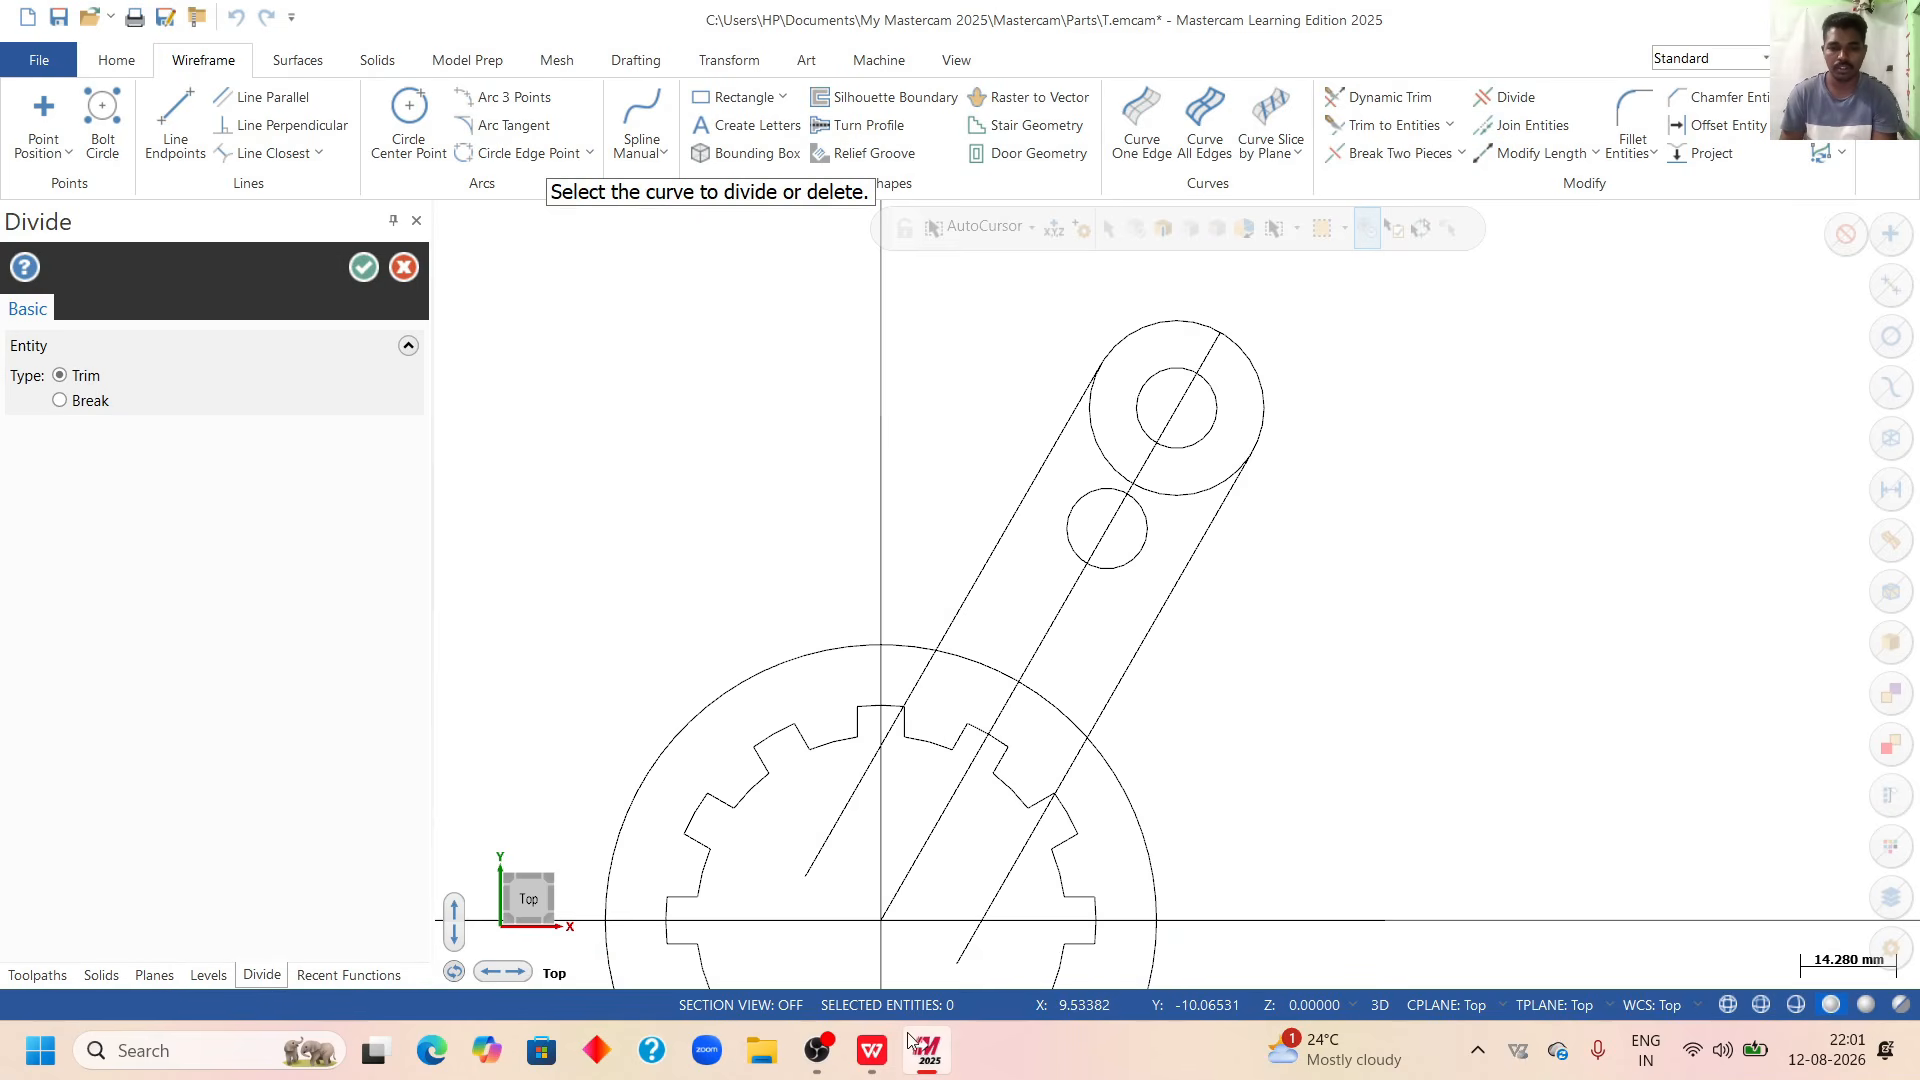
{"action": "key", "text": "alt+Tab"}
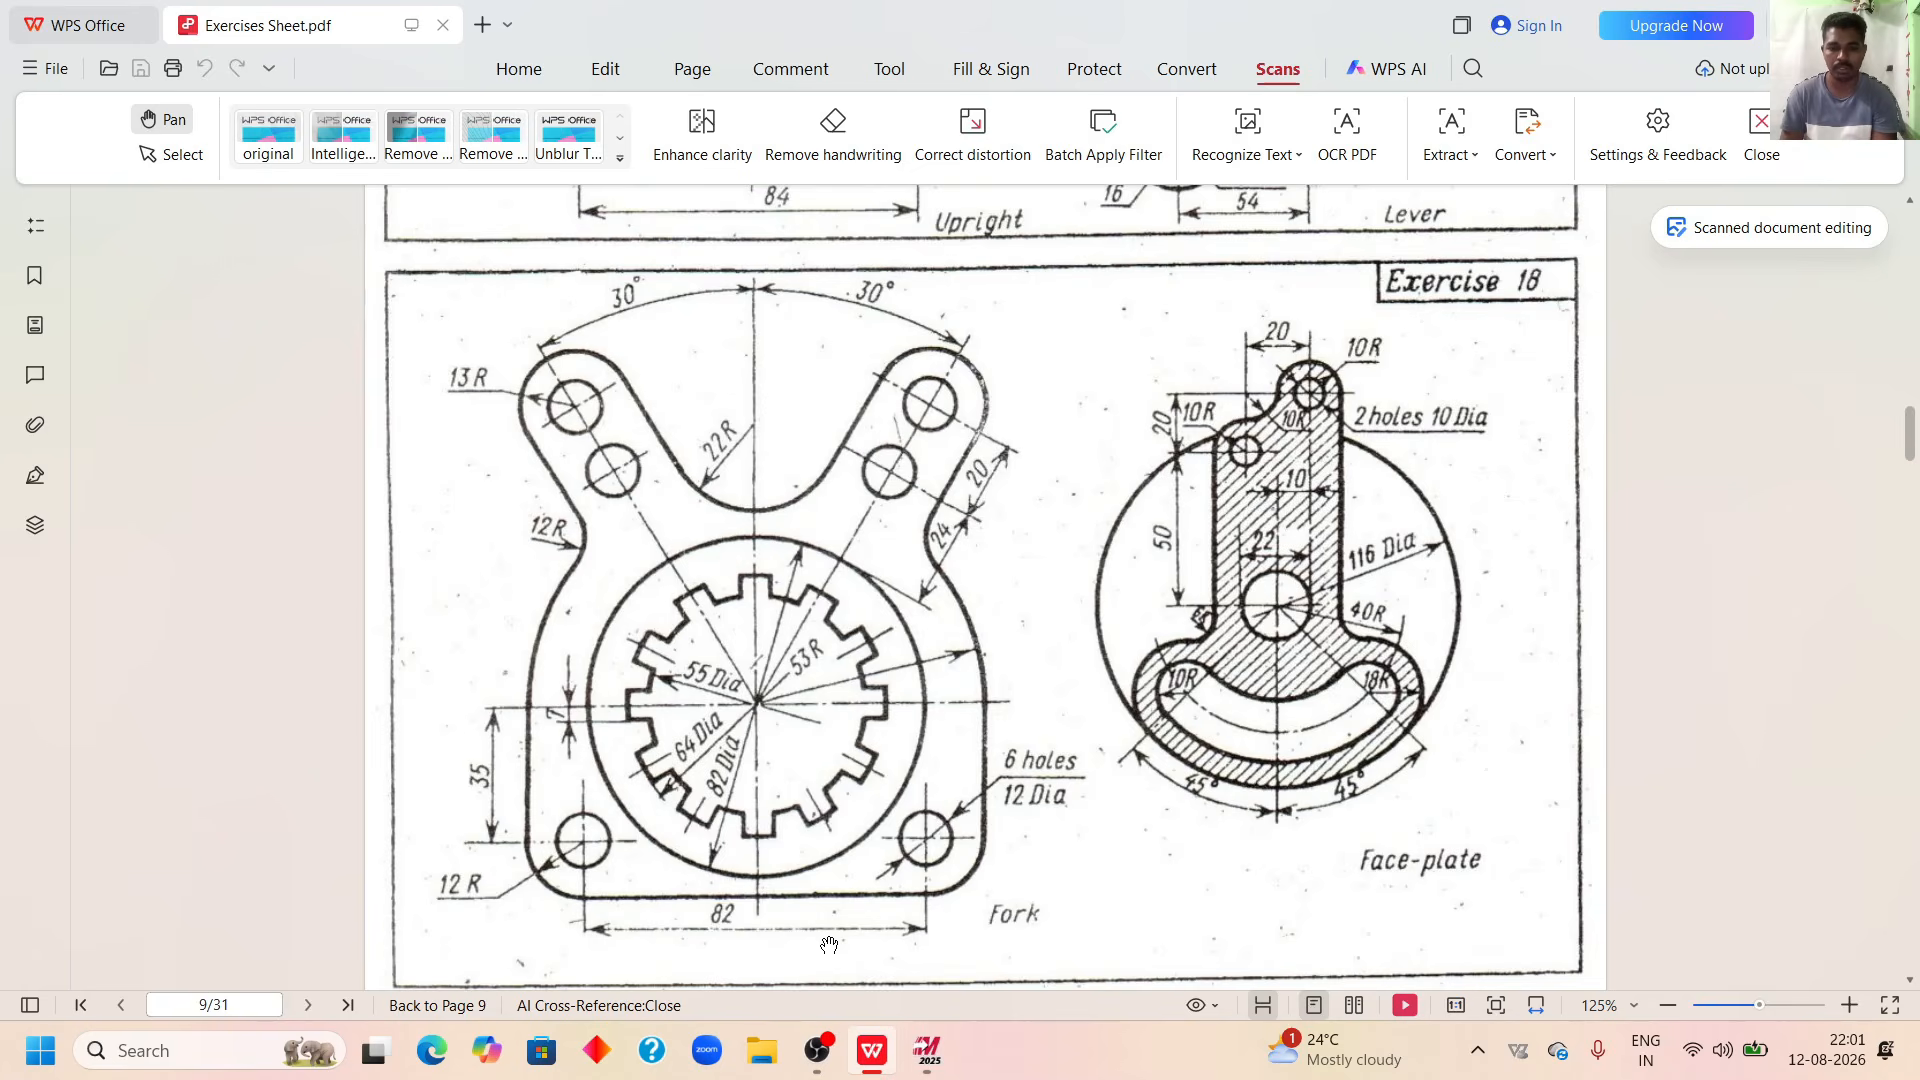
{"action": "left_click", "coordinate": [927, 1050]}
{"action": "left_click", "coordinate": [1092, 428]}
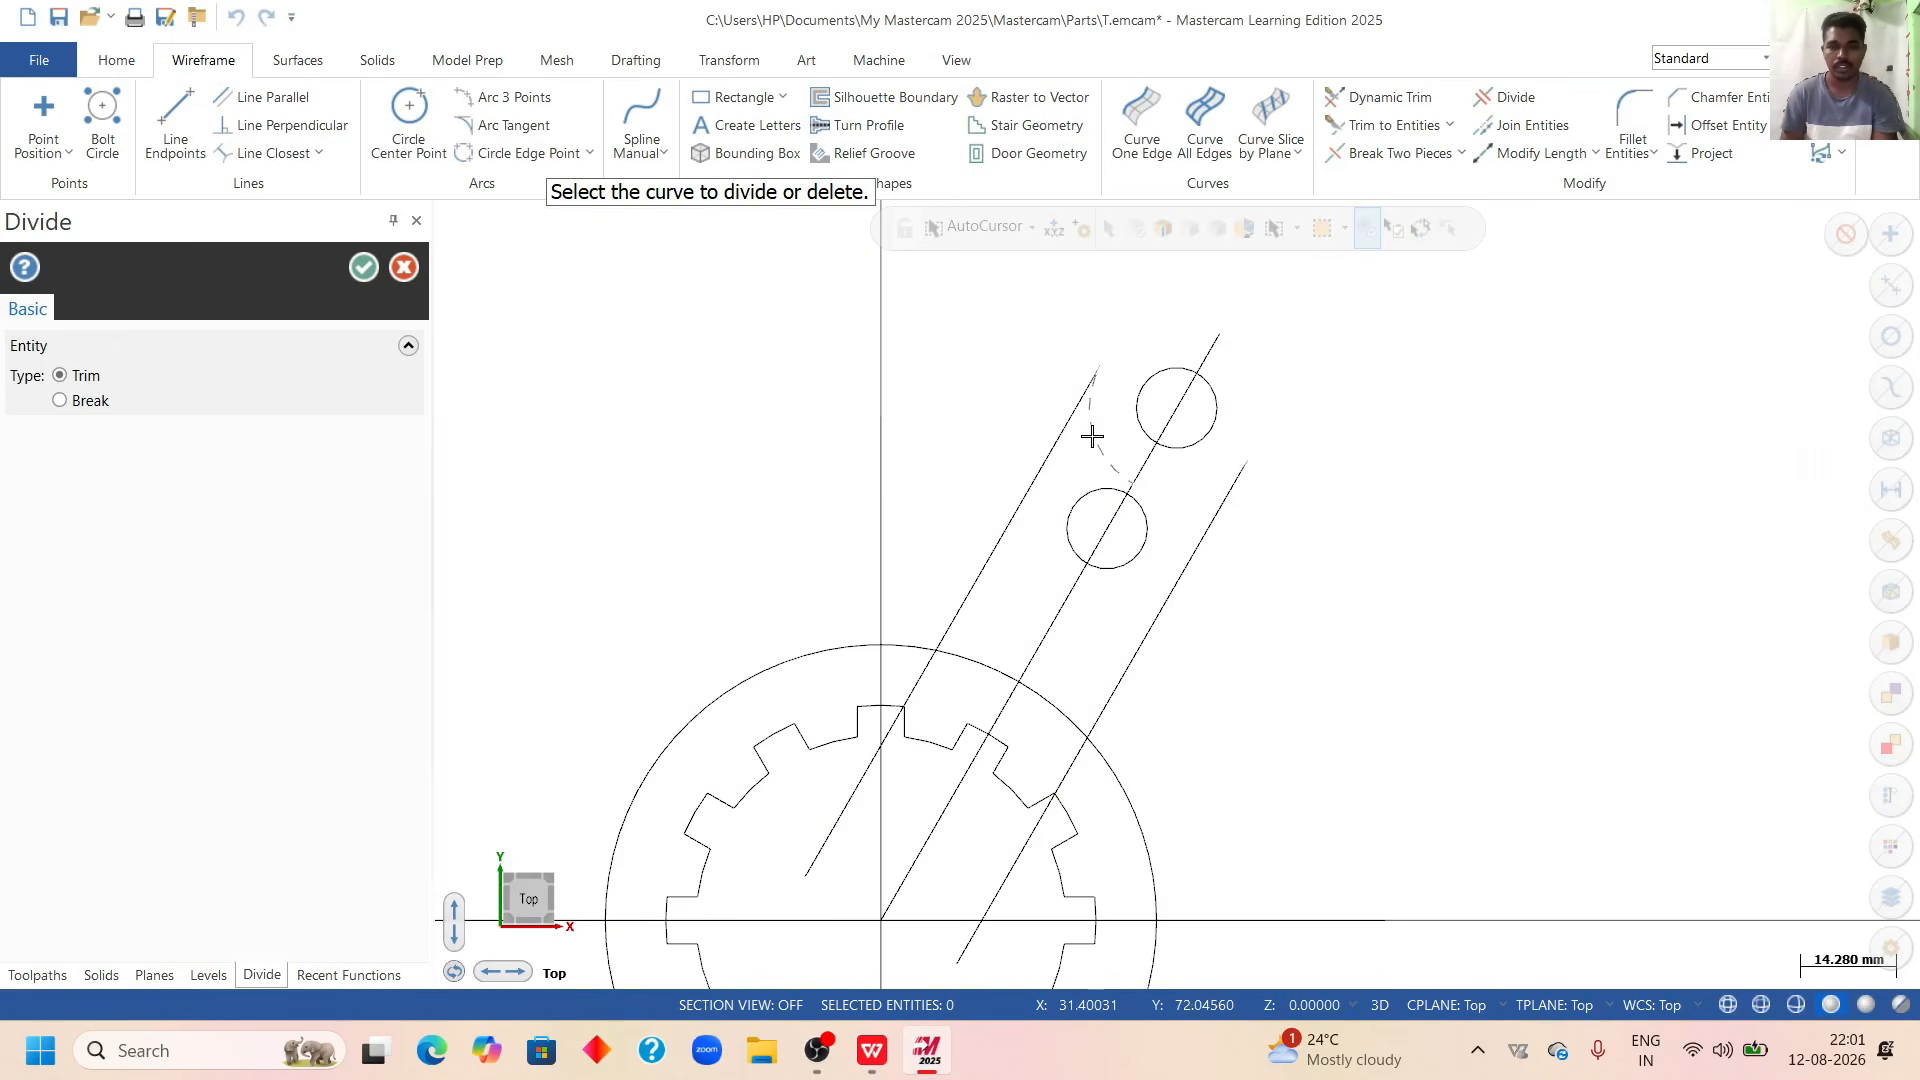
{"action": "left_click", "coordinate": [1180, 496]}
{"action": "scroll", "coordinate": [1314, 395], "scroll_direction": "down", "scroll_amount": 4}
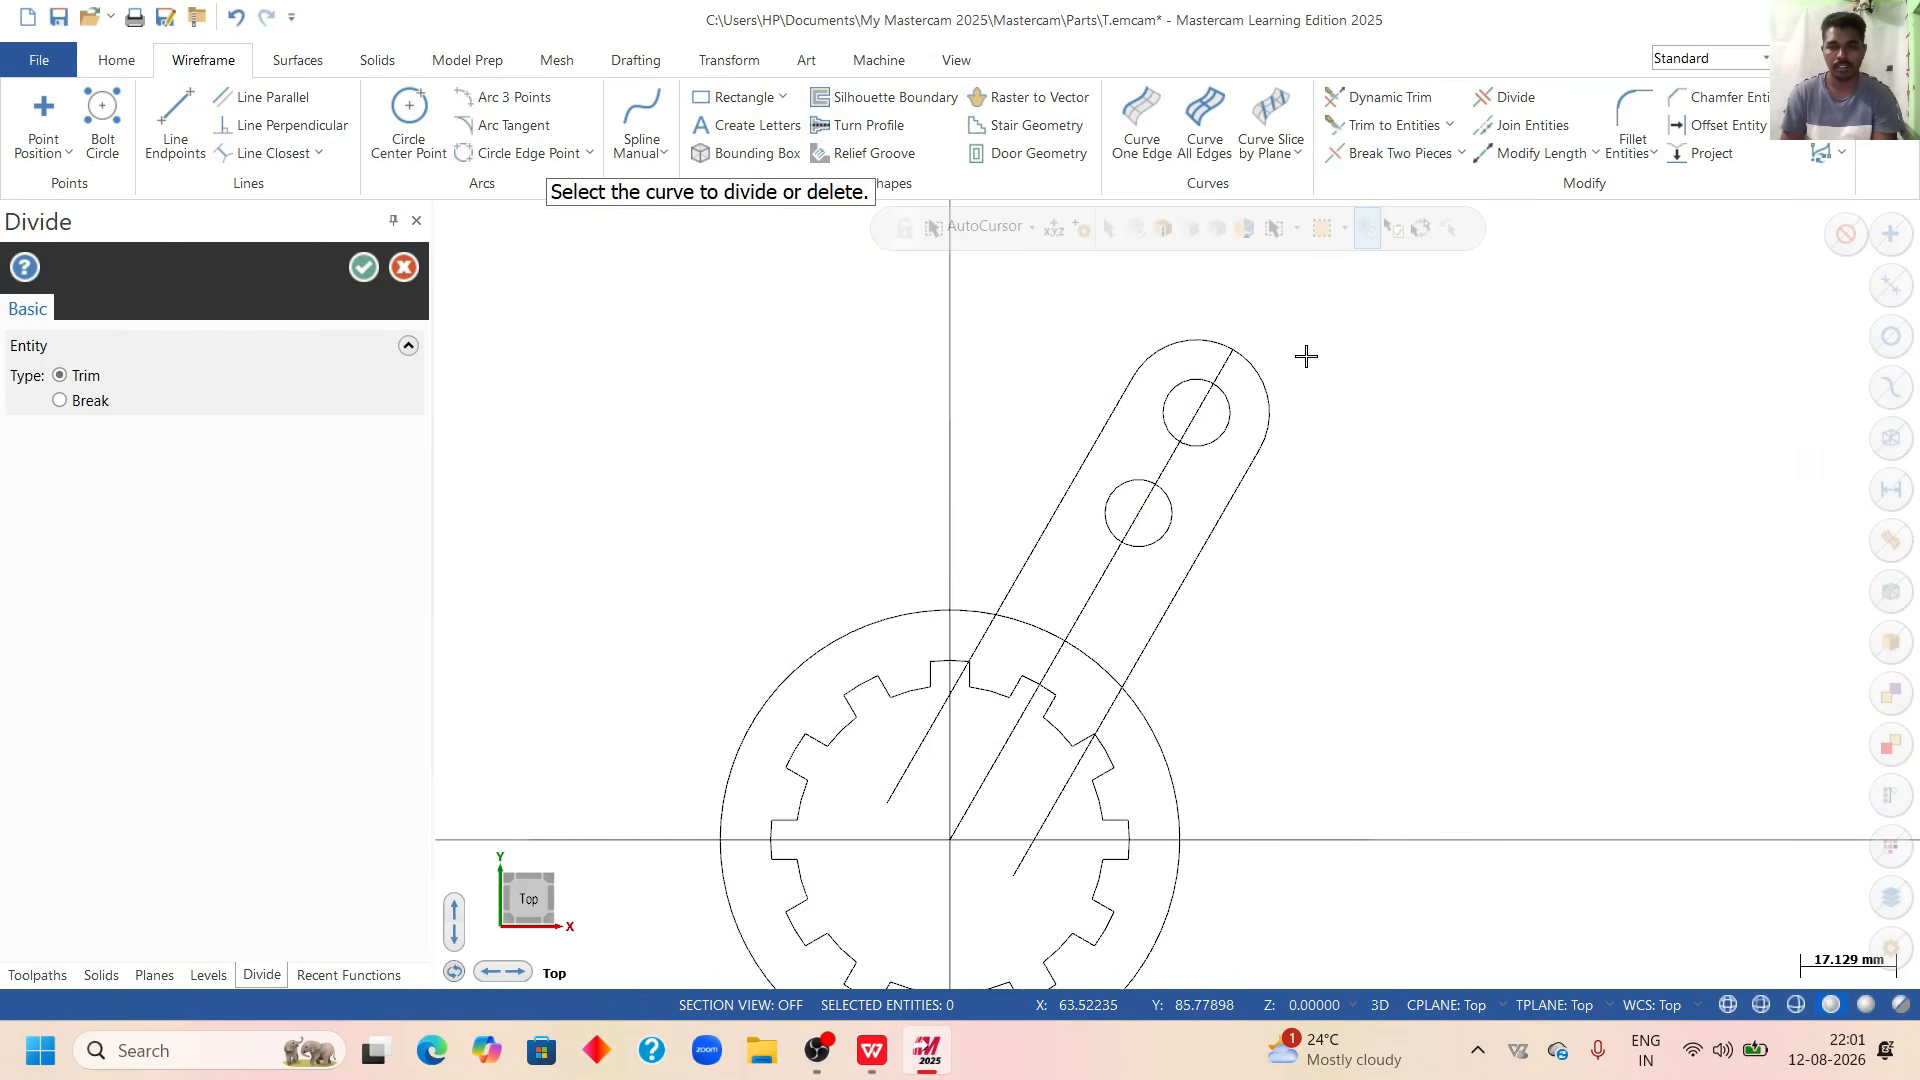
{"action": "scroll", "coordinate": [1298, 338], "scroll_direction": "up", "scroll_amount": 6}
{"action": "scroll", "coordinate": [1293, 331], "scroll_direction": "down", "scroll_amount": 3}
{"action": "left_click", "coordinate": [358, 268]}
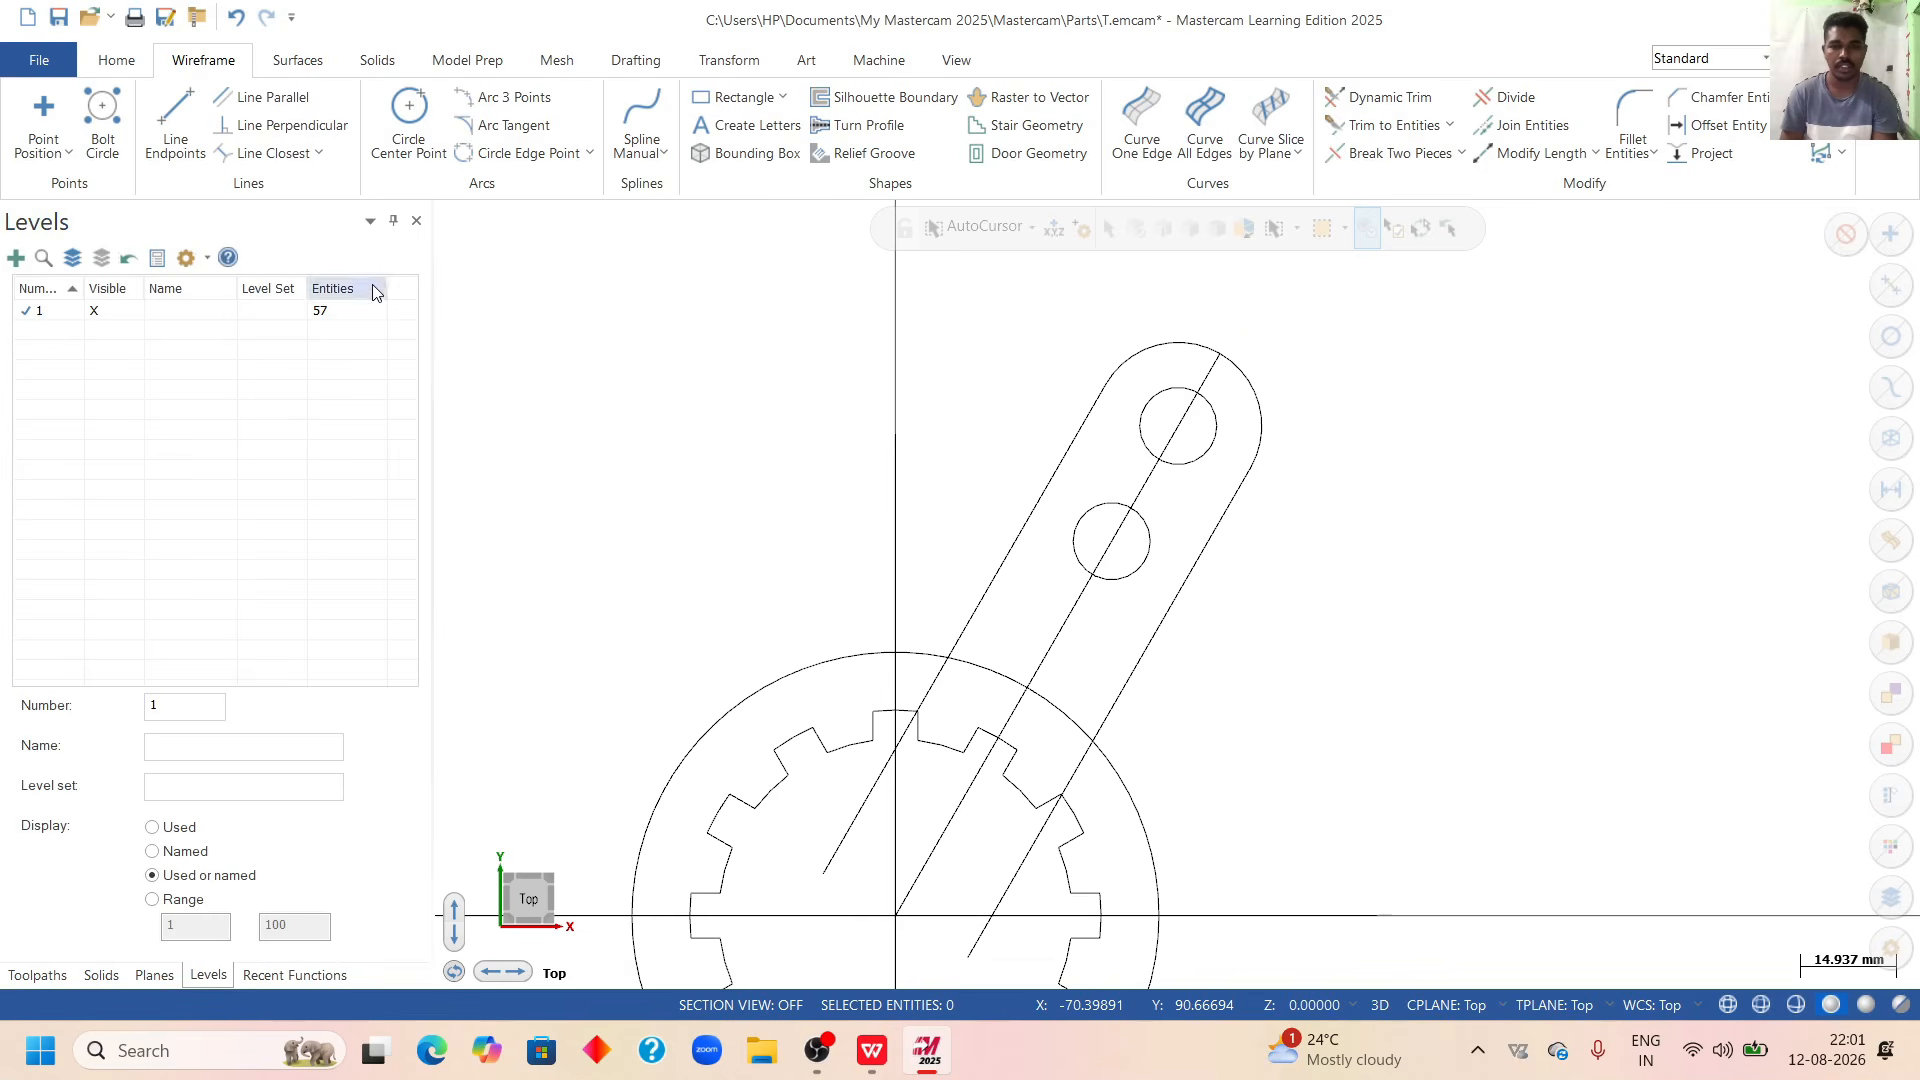
Delete the angled centreline running through the two holes of the right arm.
{"action": "left_click", "coordinate": [1058, 630]}
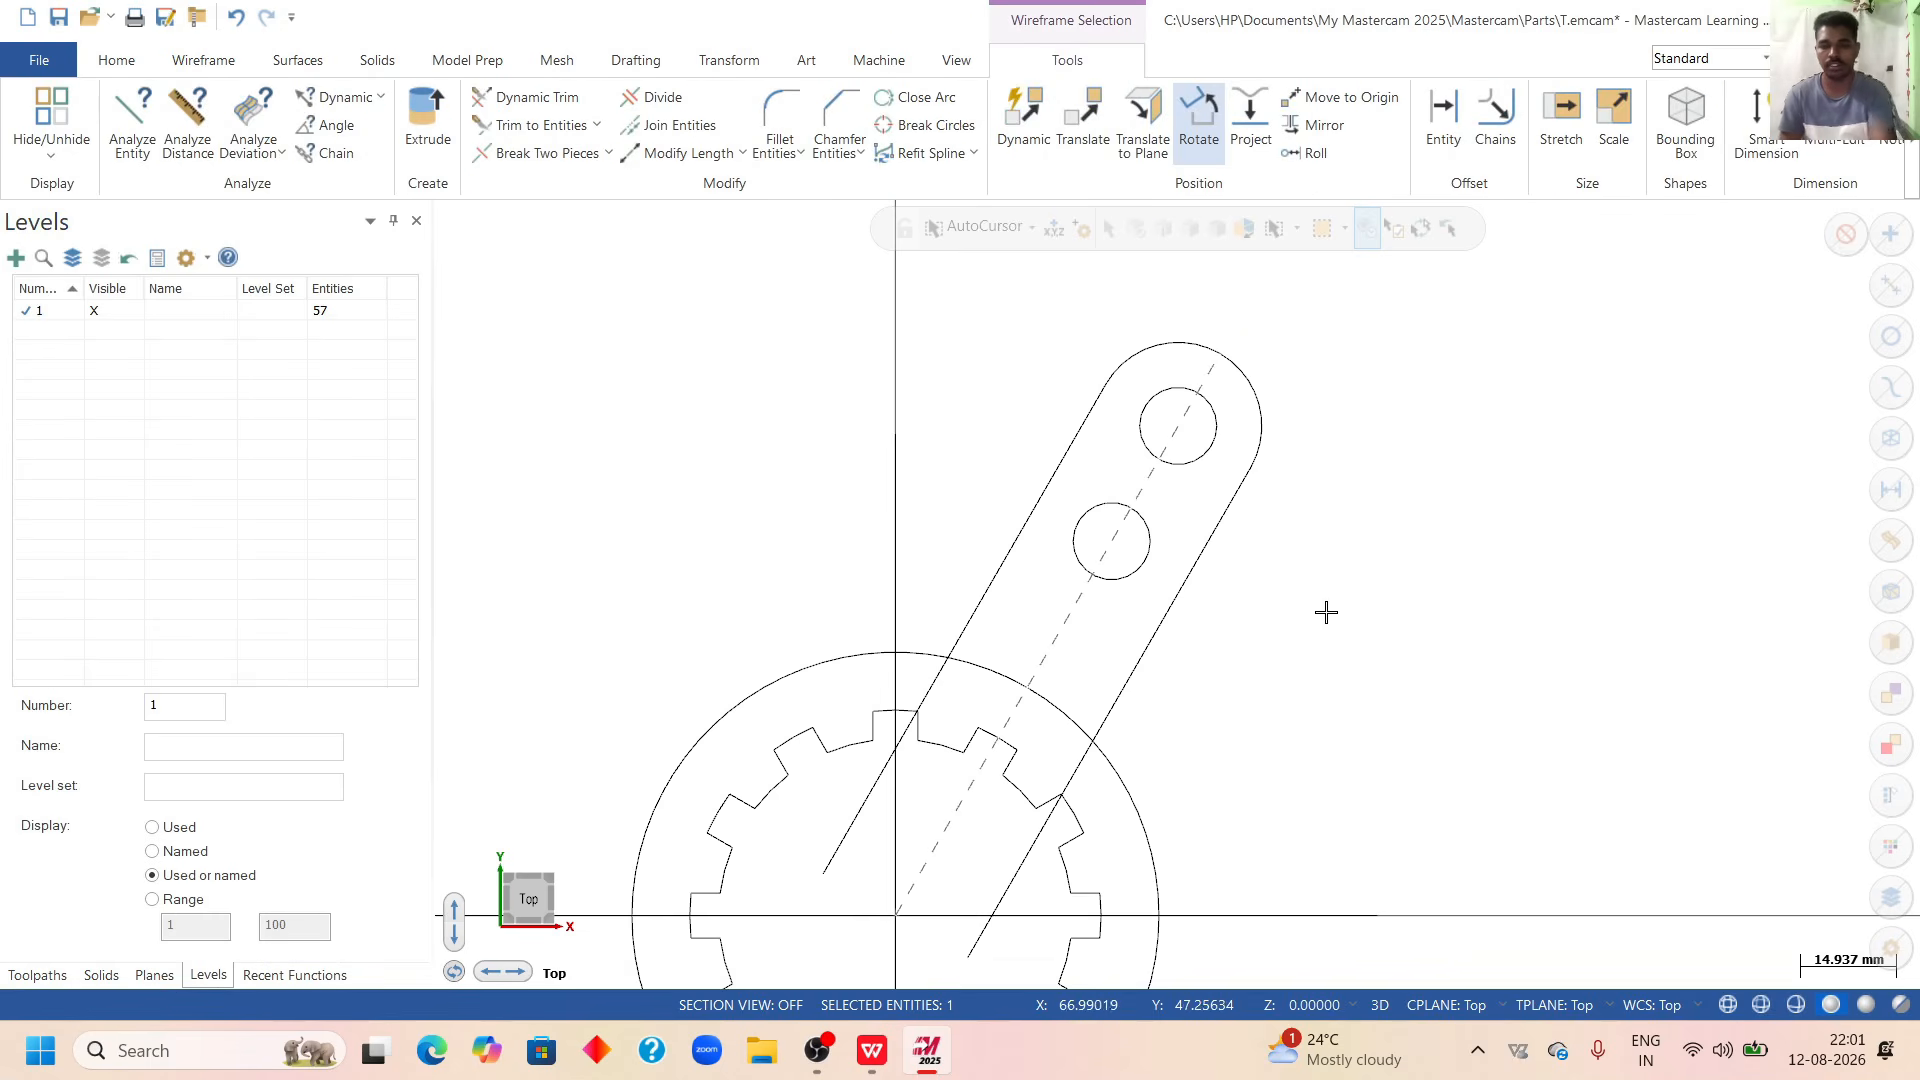
{"action": "key", "text": "Delete"}
{"action": "scroll", "coordinate": [967, 600], "scroll_direction": "down", "scroll_amount": 3}
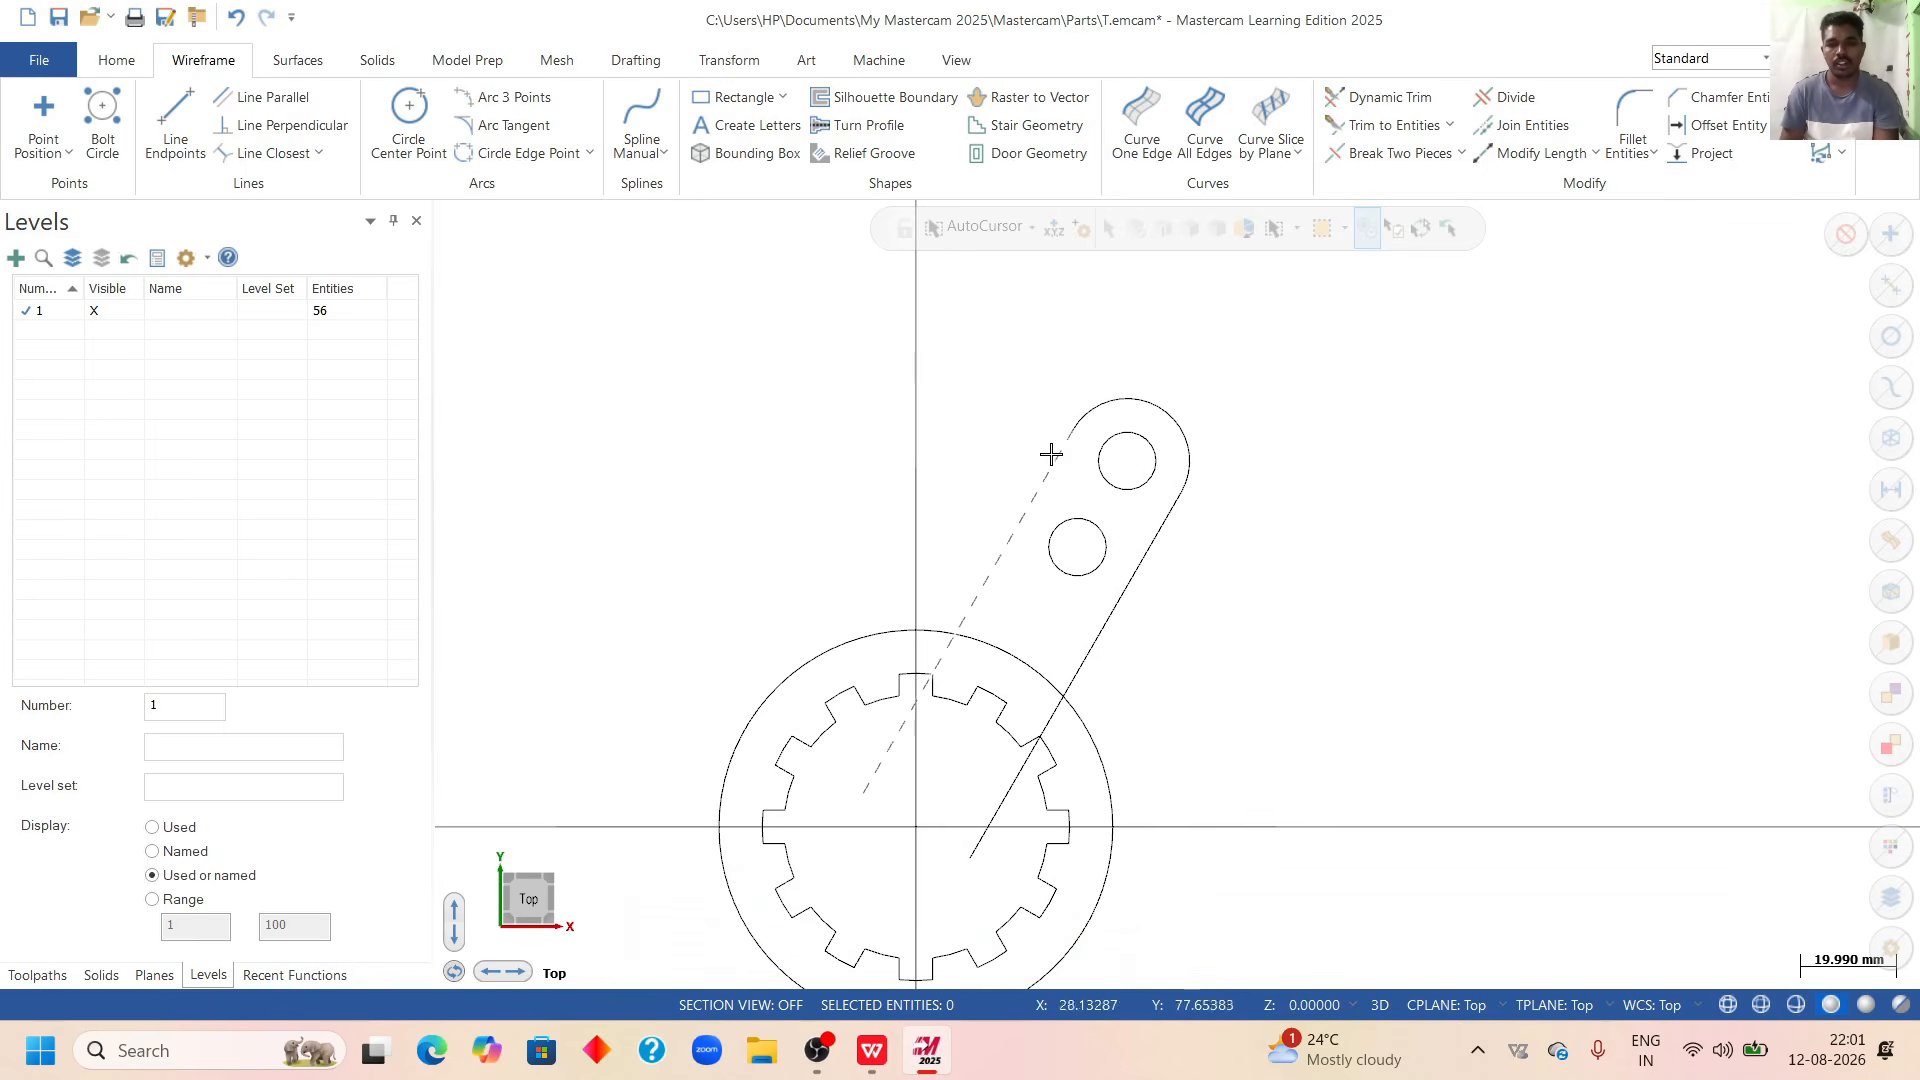
{"action": "scroll", "coordinate": [1124, 496], "scroll_direction": "down", "scroll_amount": 4}
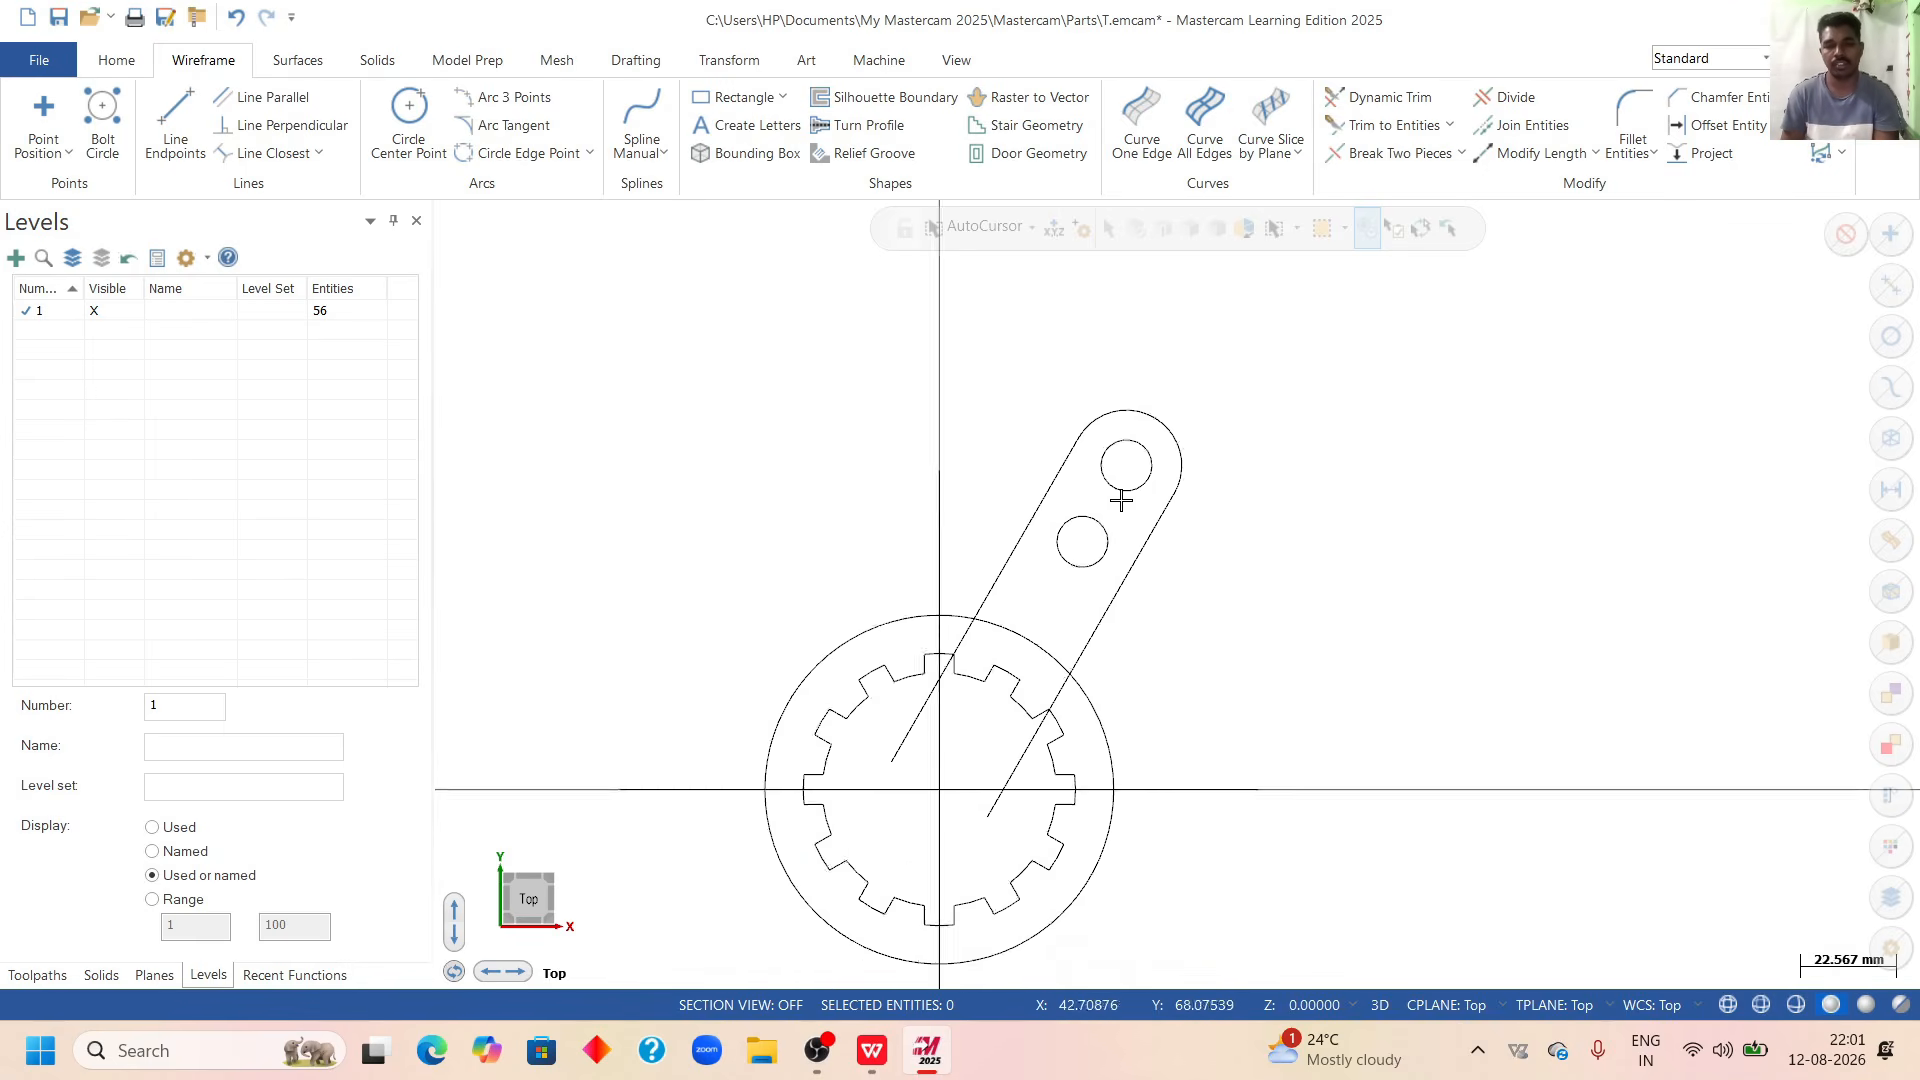
{"action": "scroll", "coordinate": [887, 838], "scroll_direction": "up", "scroll_amount": 3}
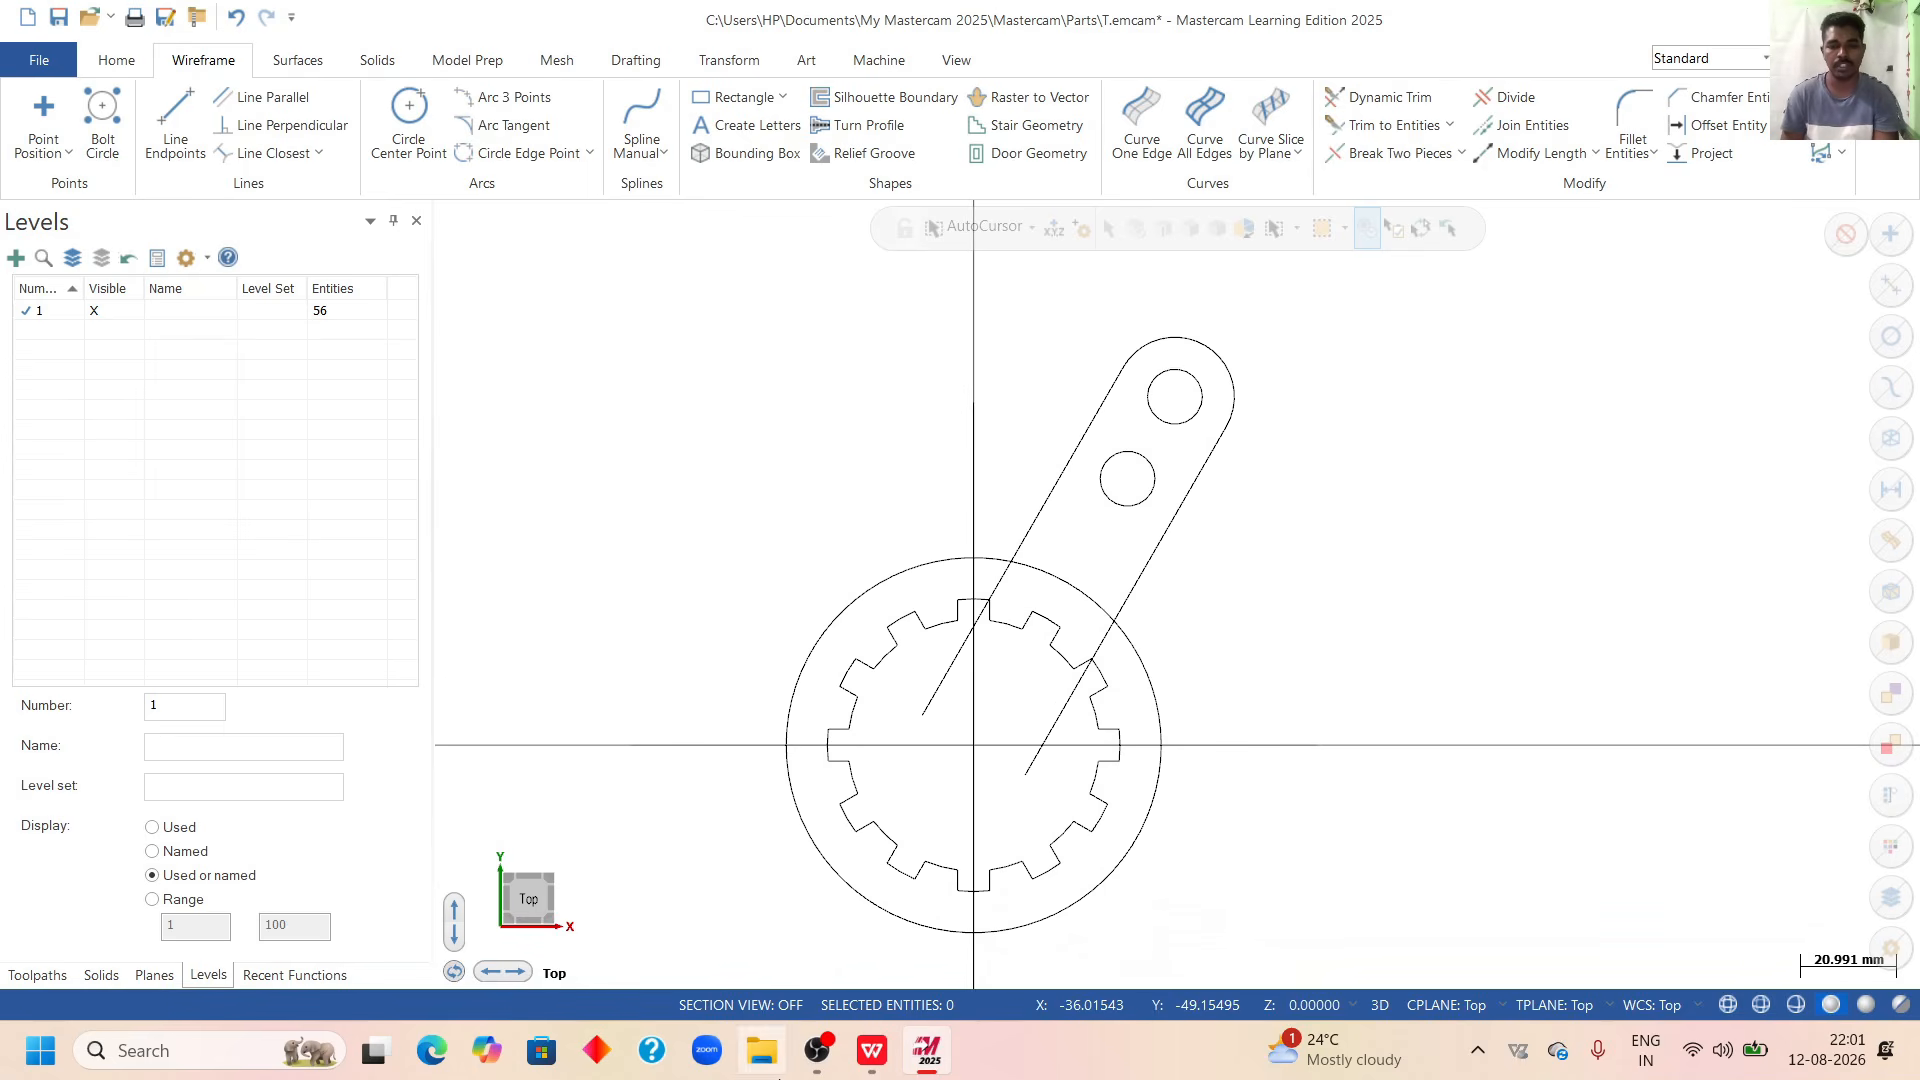
Check the Fork drawing in WPS Office and mirror the arm's end arc, side lines and two holes about the Y axis as a copy.
{"action": "left_click", "coordinate": [872, 1050]}
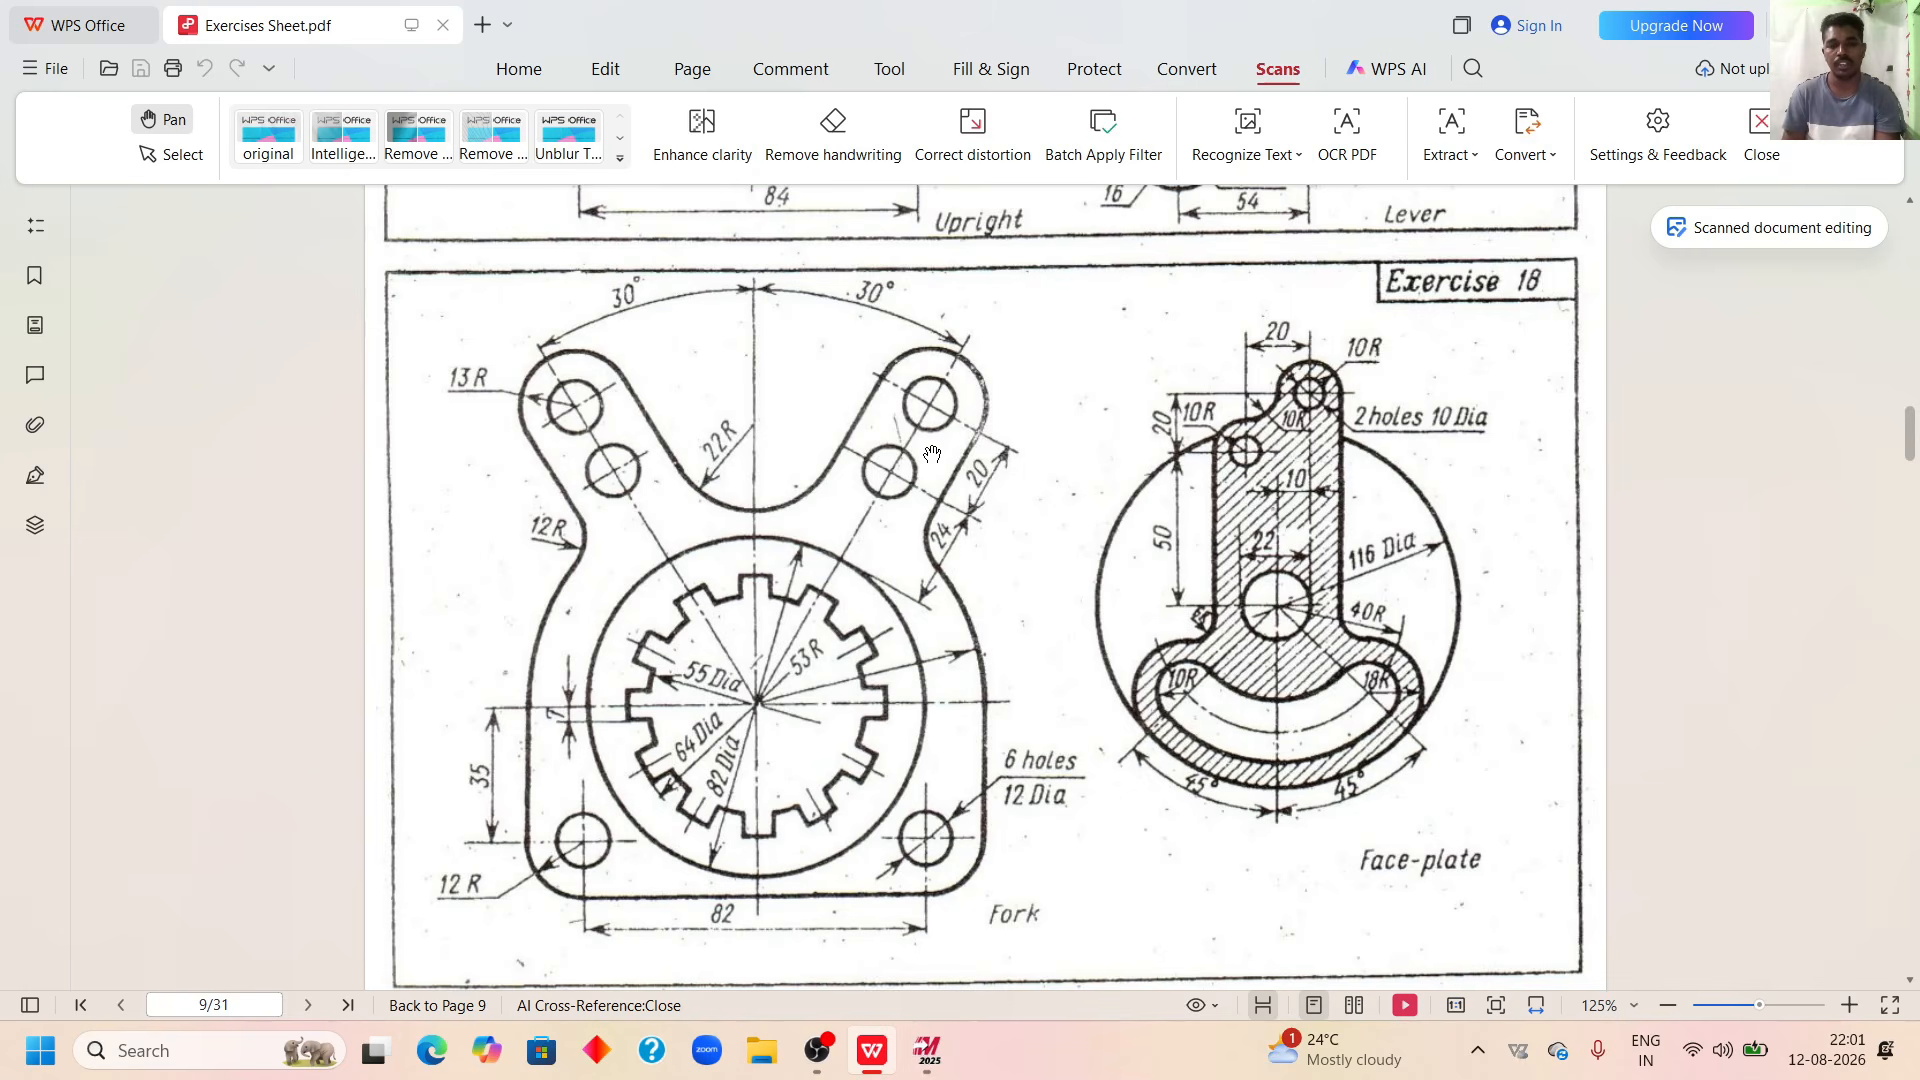
{"action": "left_click", "coordinate": [925, 1050]}
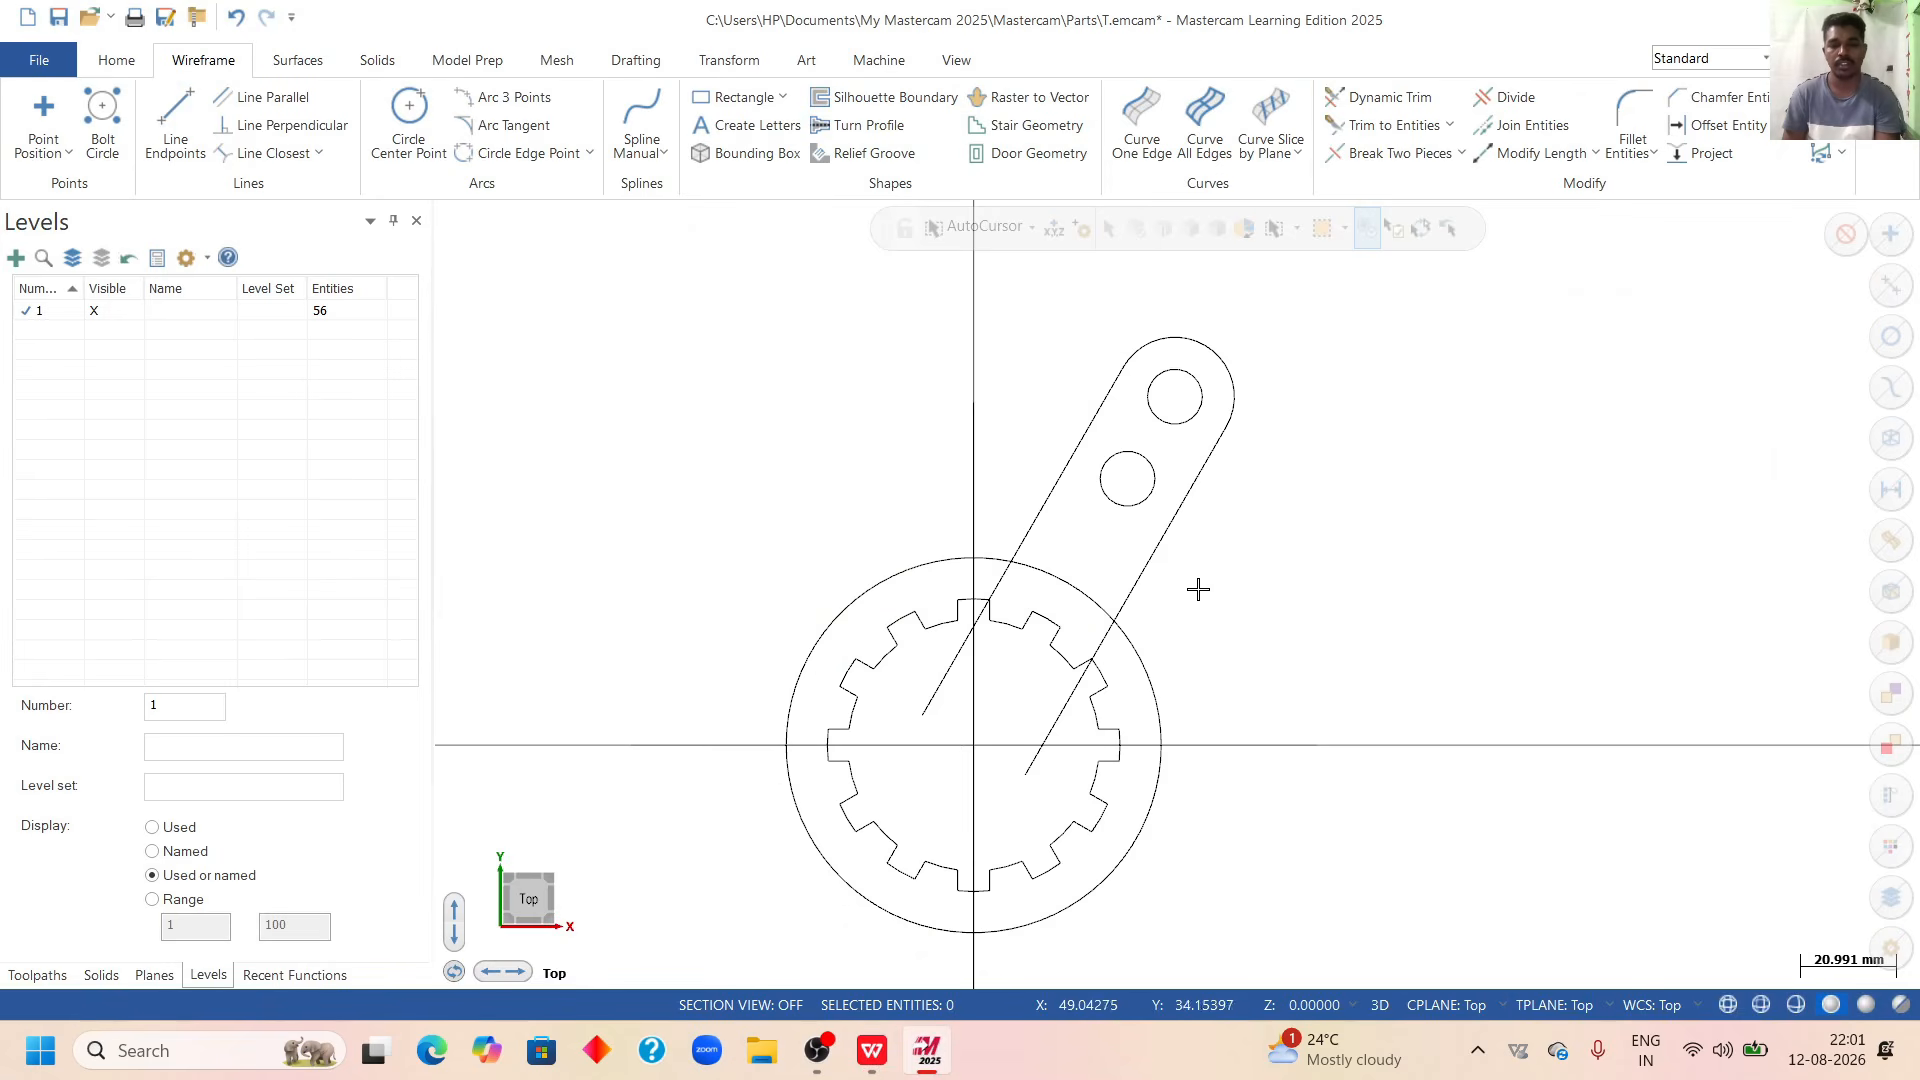
{"action": "left_click", "coordinate": [1188, 336]}
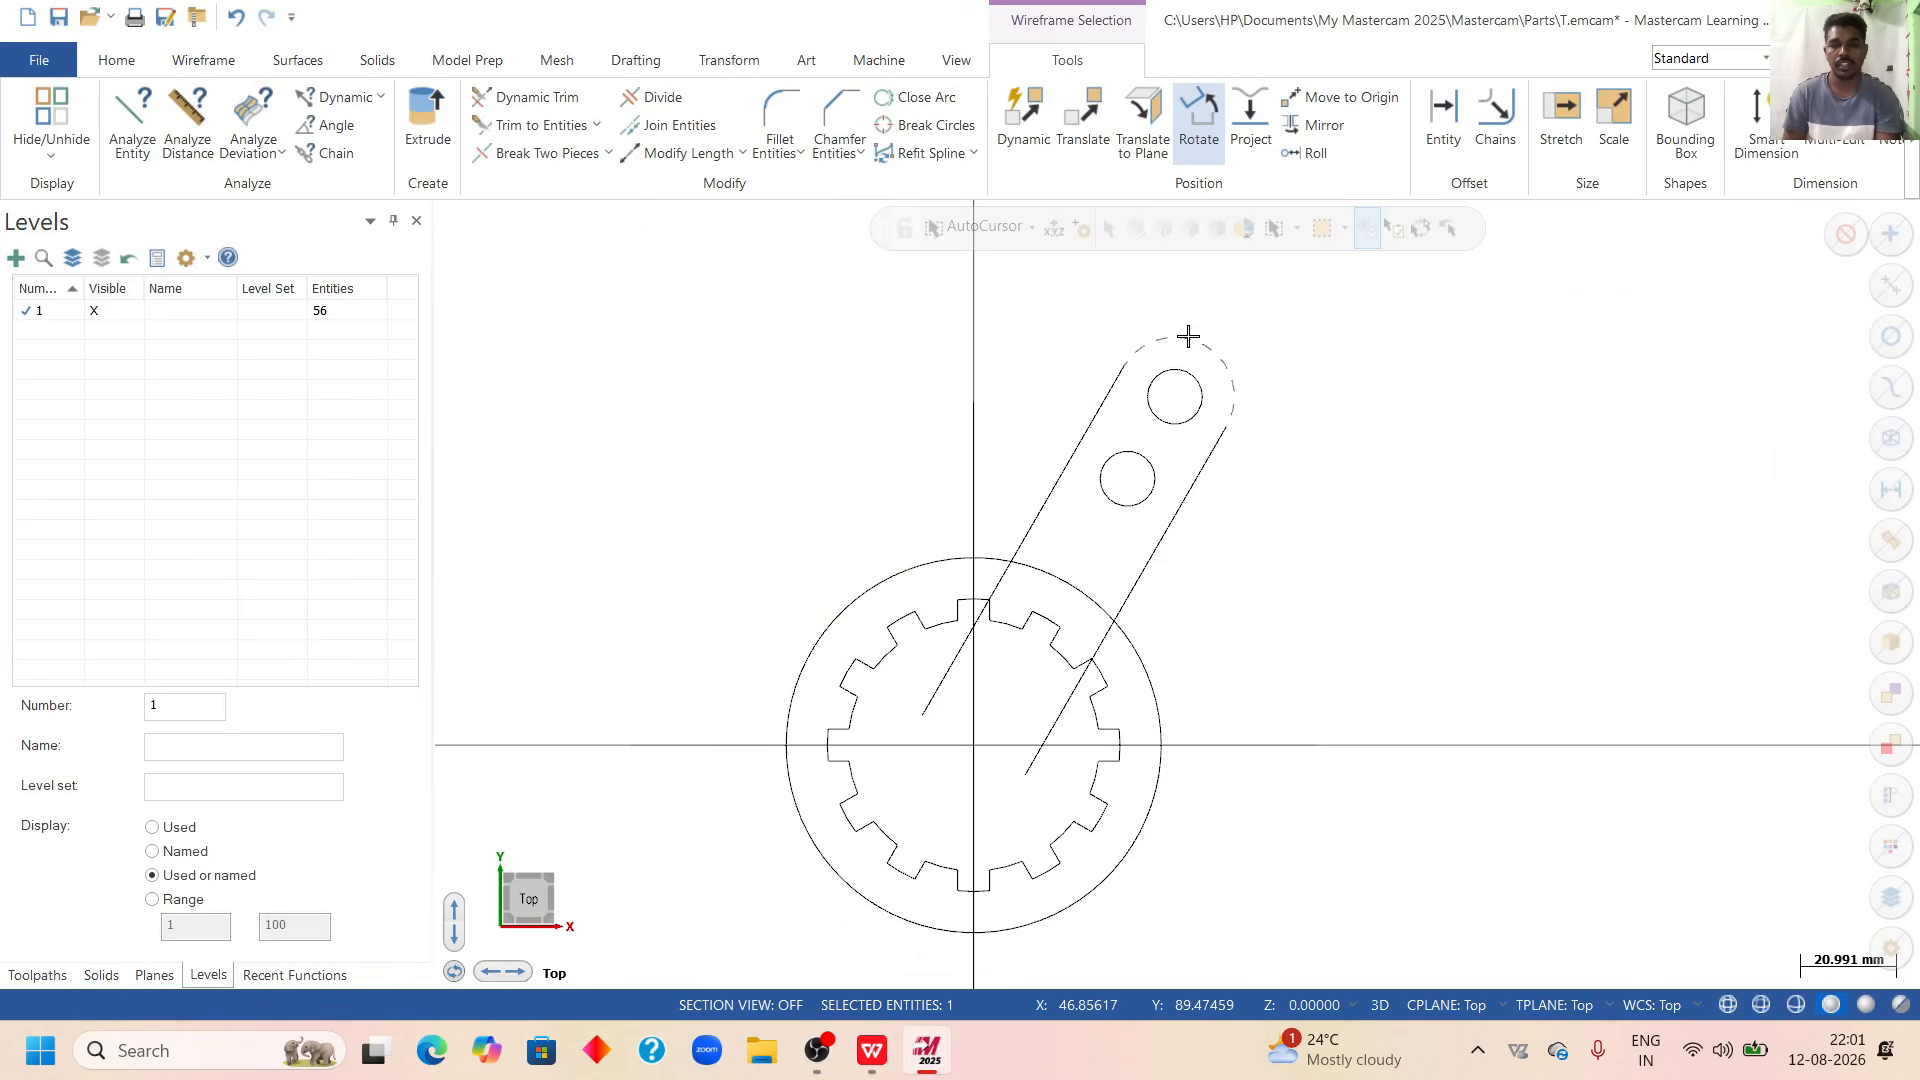
{"action": "left_click", "coordinate": [1077, 442]}
{"action": "left_click", "coordinate": [1199, 478]}
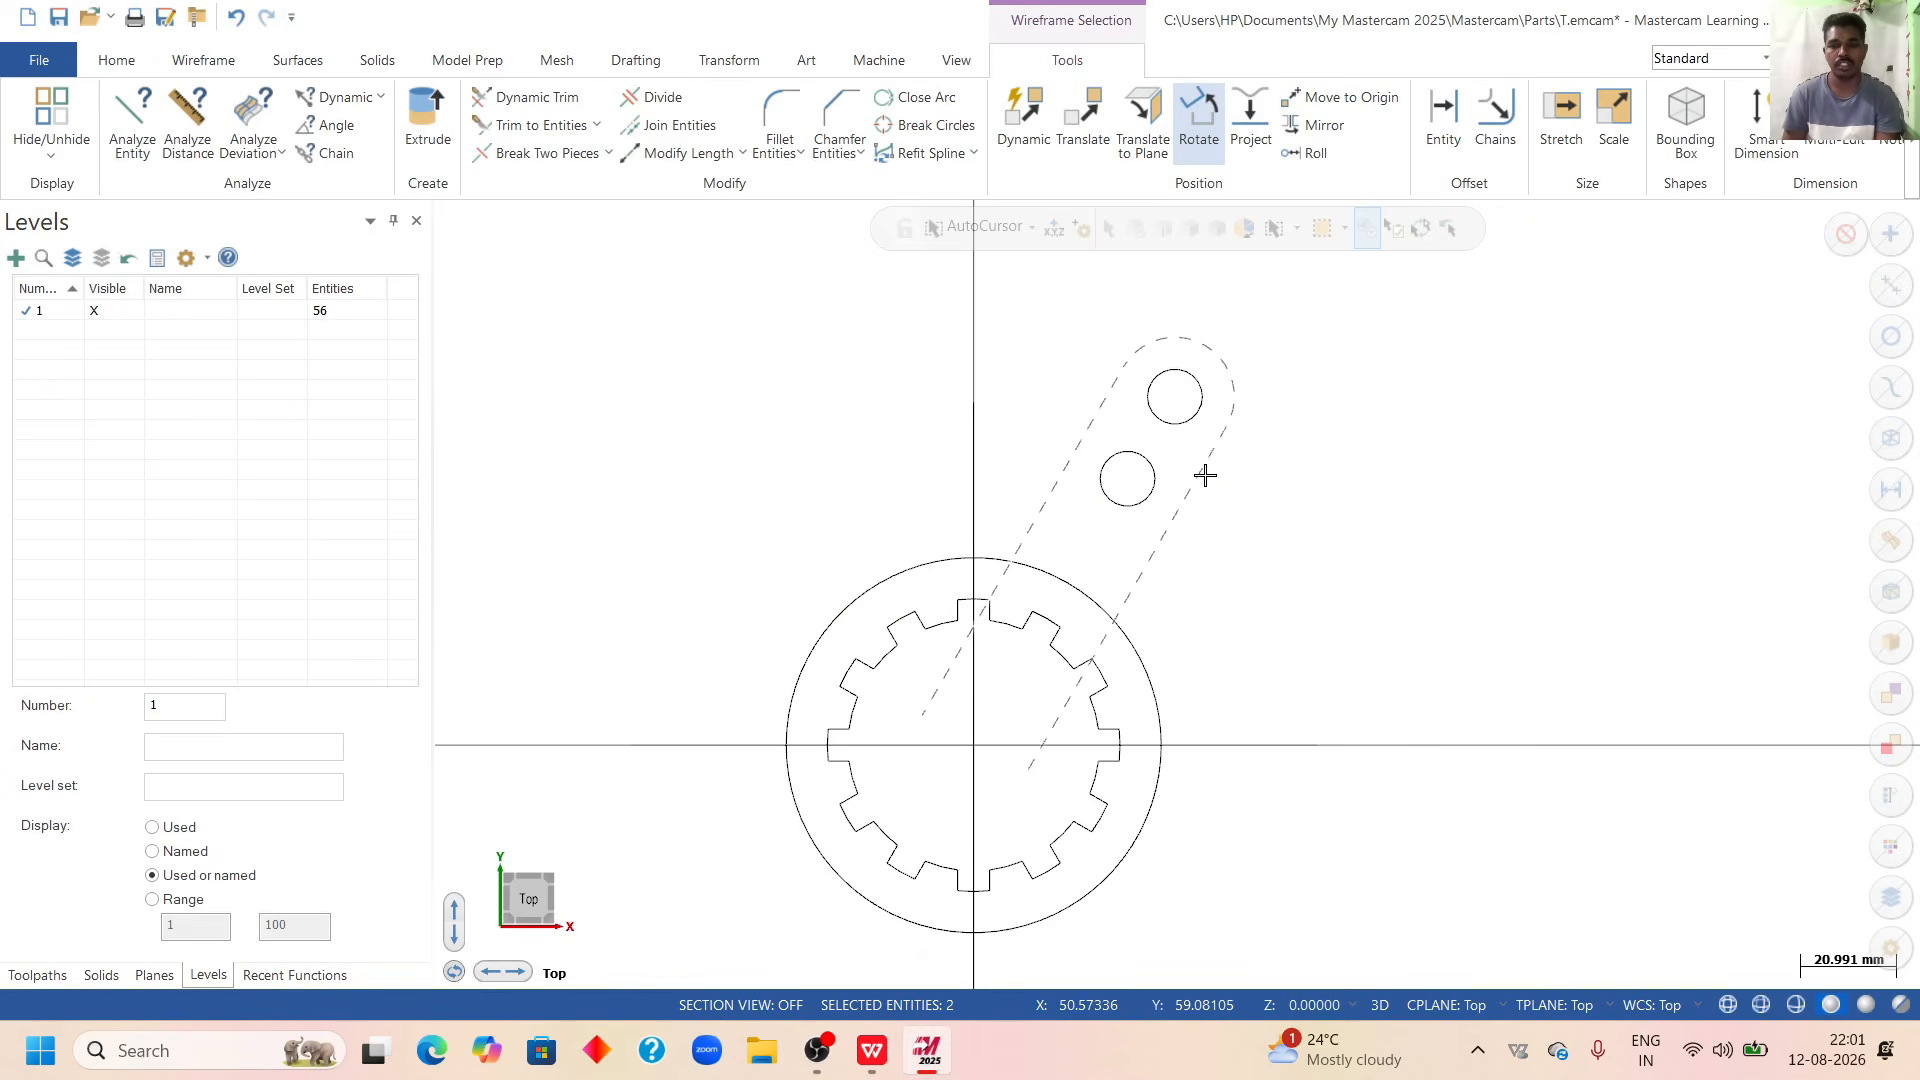
{"action": "left_click", "coordinate": [1124, 506]}
{"action": "left_click", "coordinate": [1181, 422]}
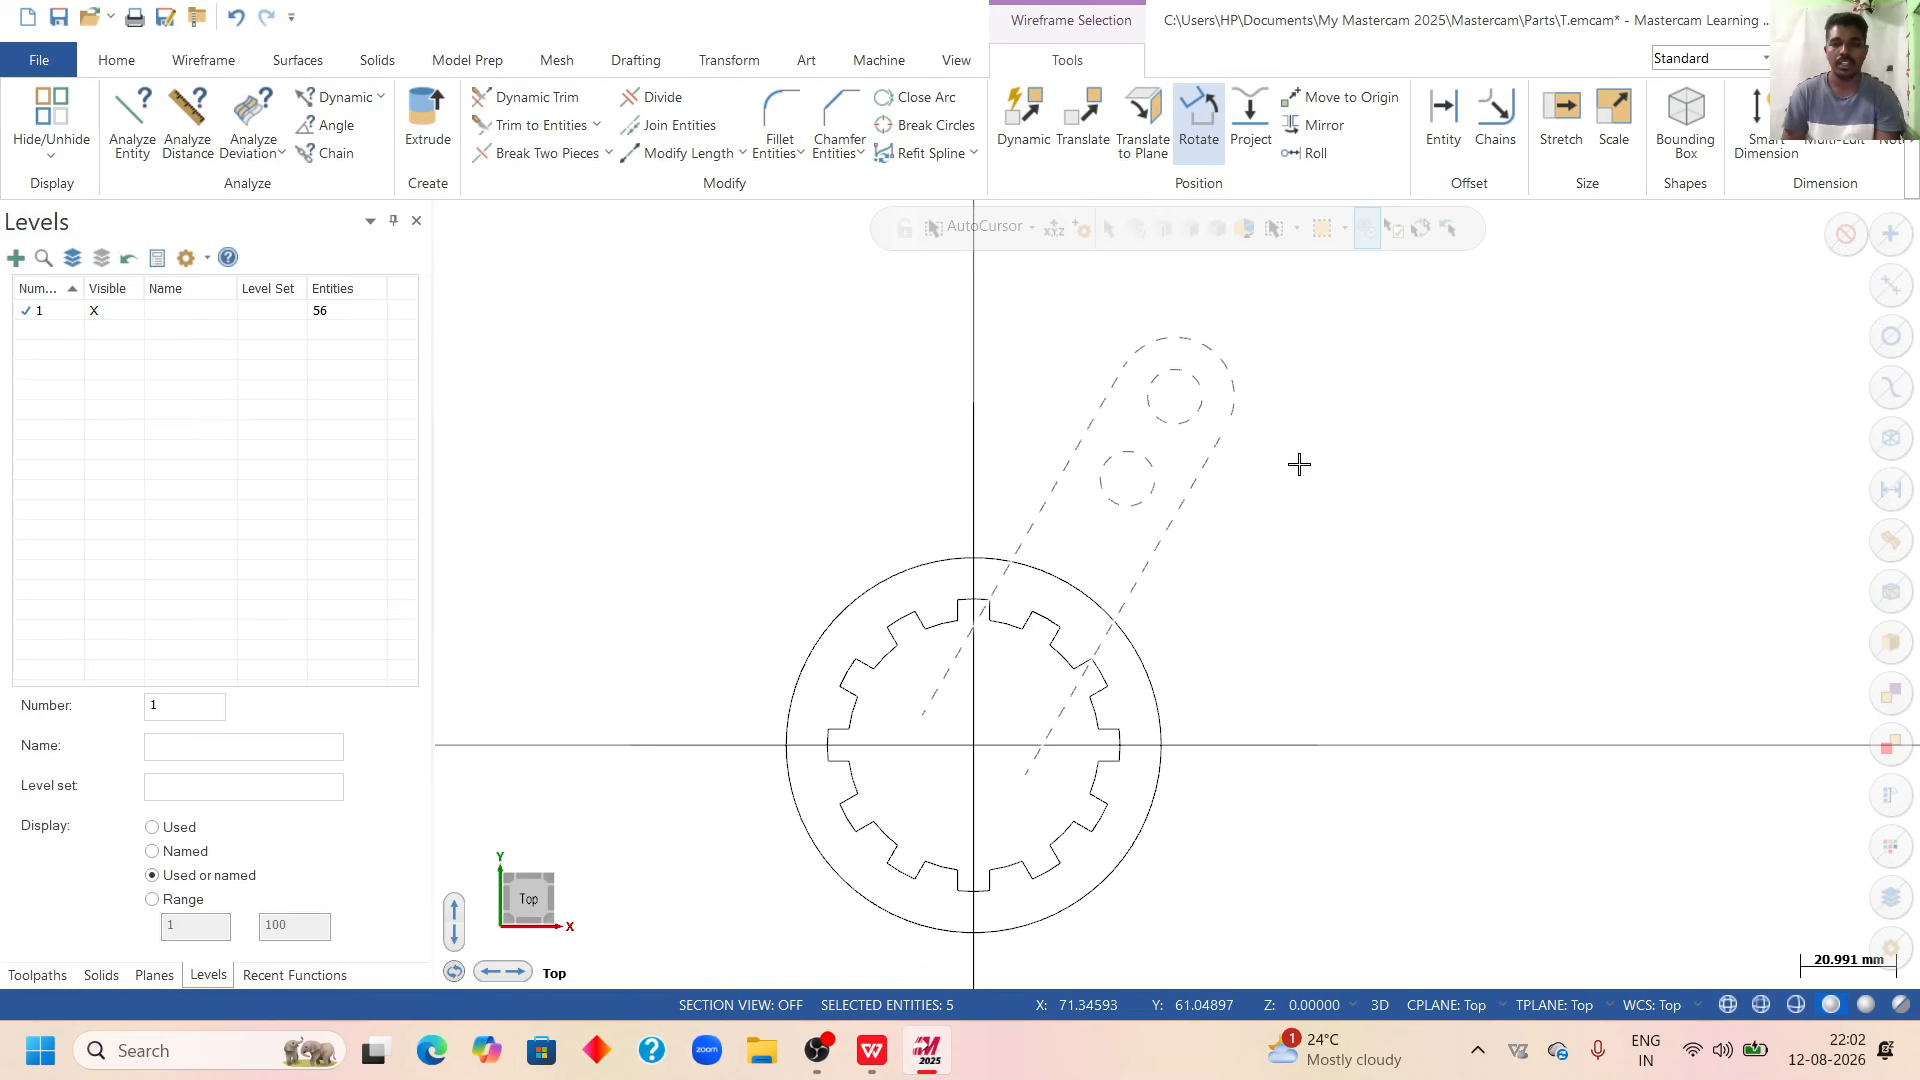
{"action": "left_click", "coordinate": [1335, 128]}
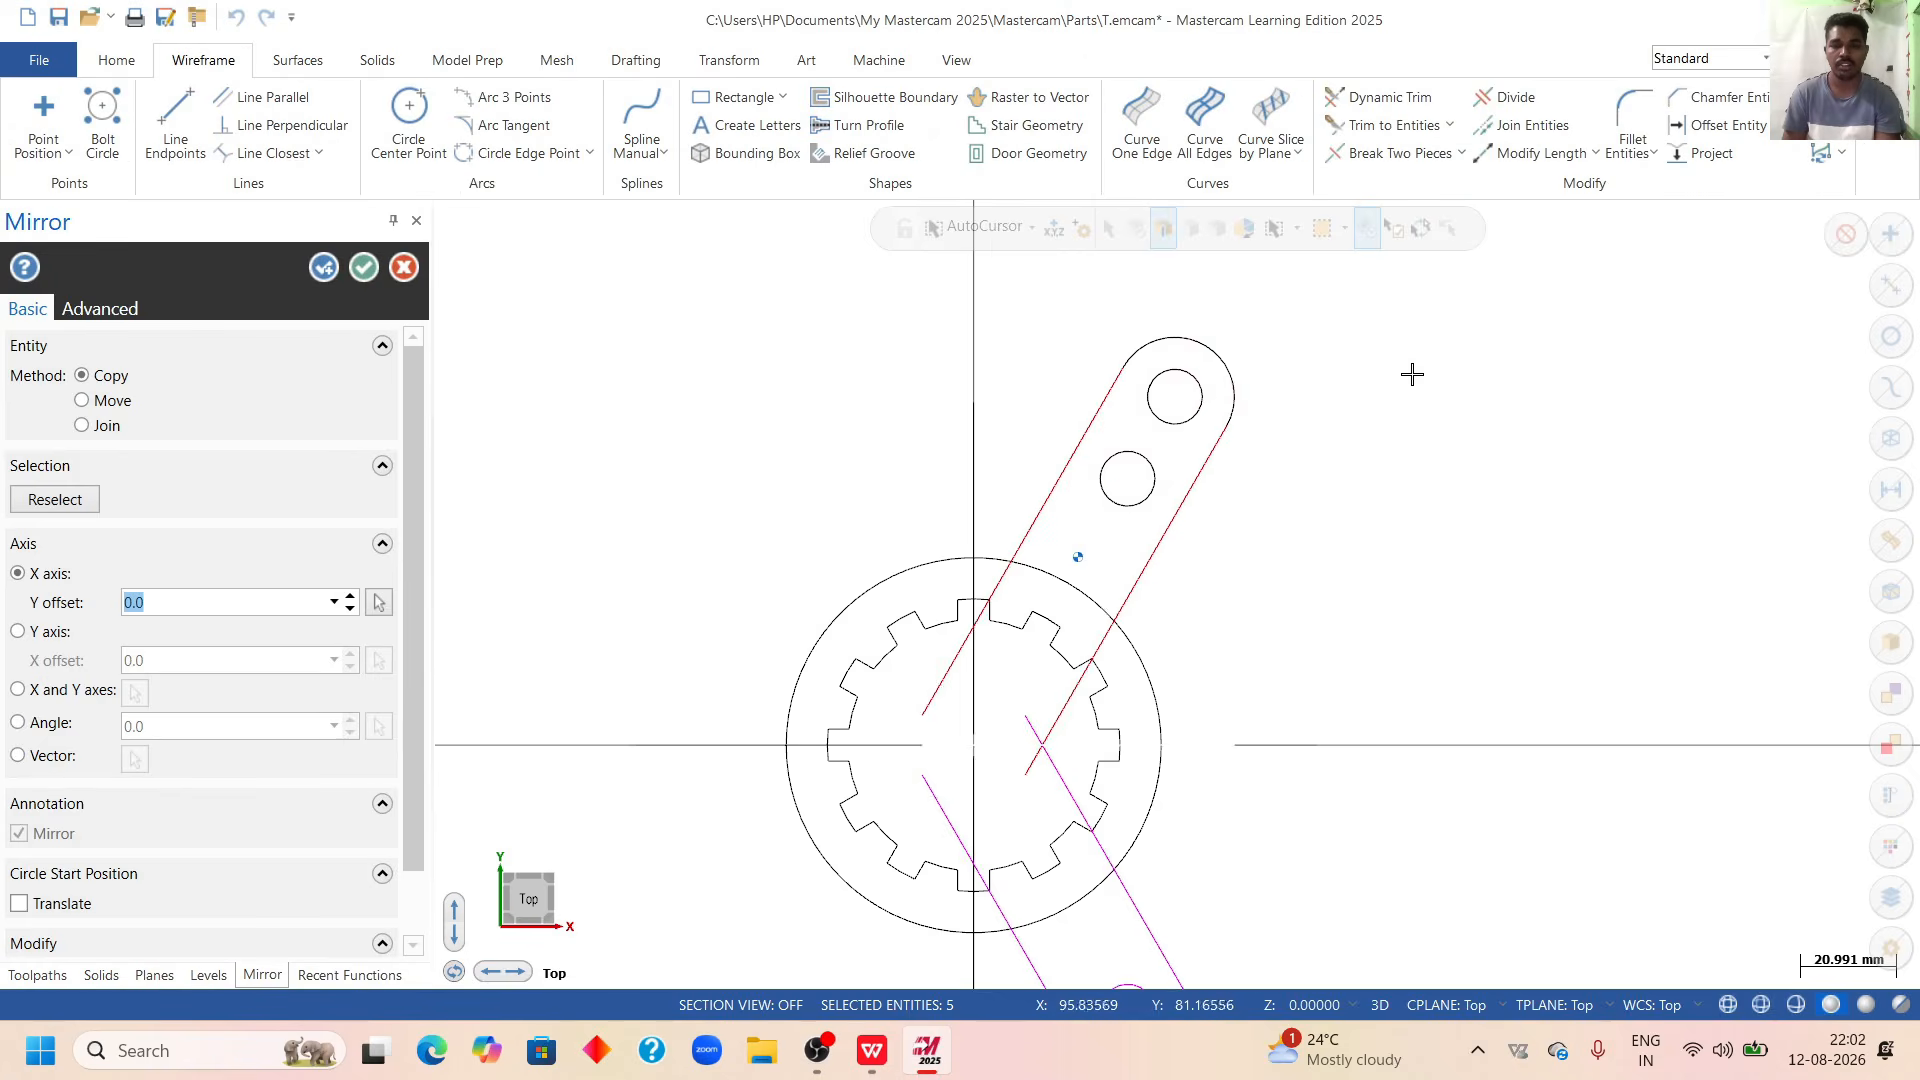
{"action": "scroll", "coordinate": [1319, 328], "scroll_direction": "down", "scroll_amount": 1}
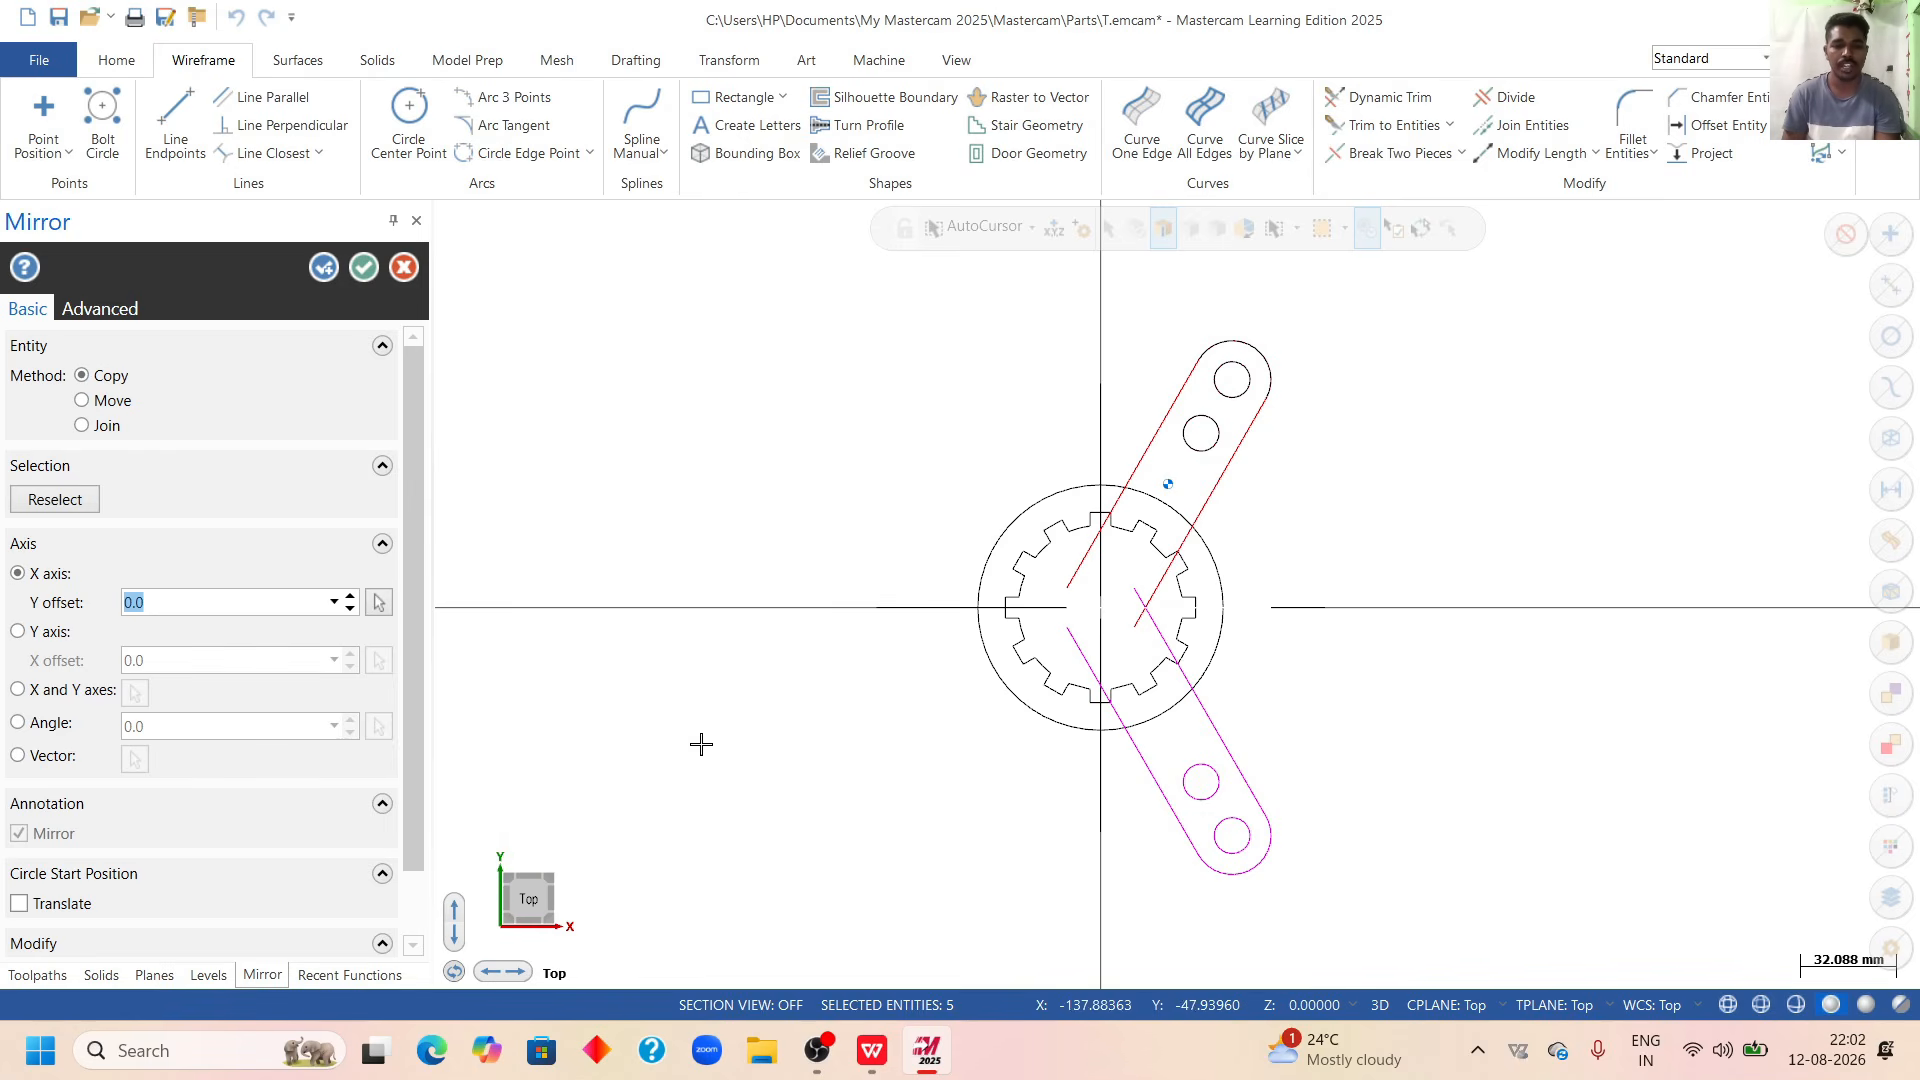
{"action": "left_click", "coordinate": [18, 631]}
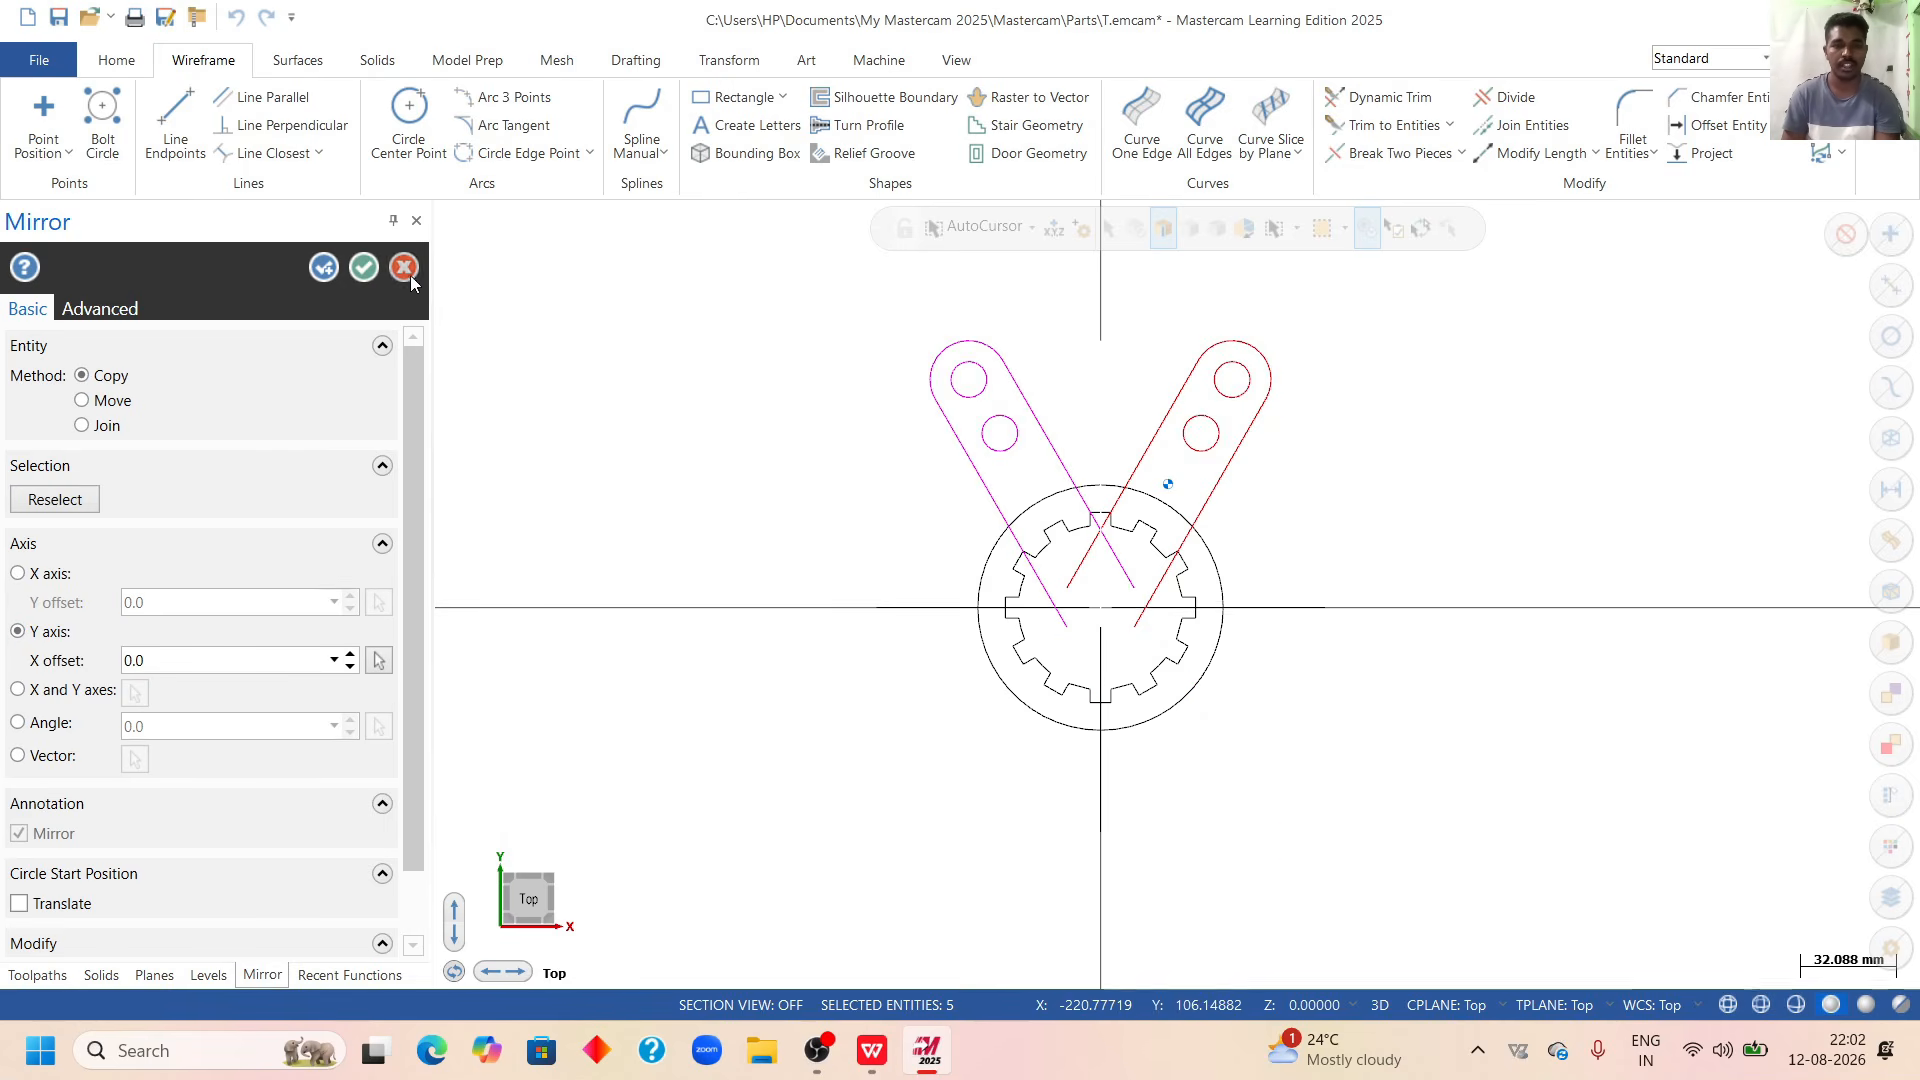
{"action": "left_click", "coordinate": [363, 267]}
Fit the geometry to the view and clear the result colours from the original and mirrored arms.
{"action": "right_click", "coordinate": [1415, 342]}
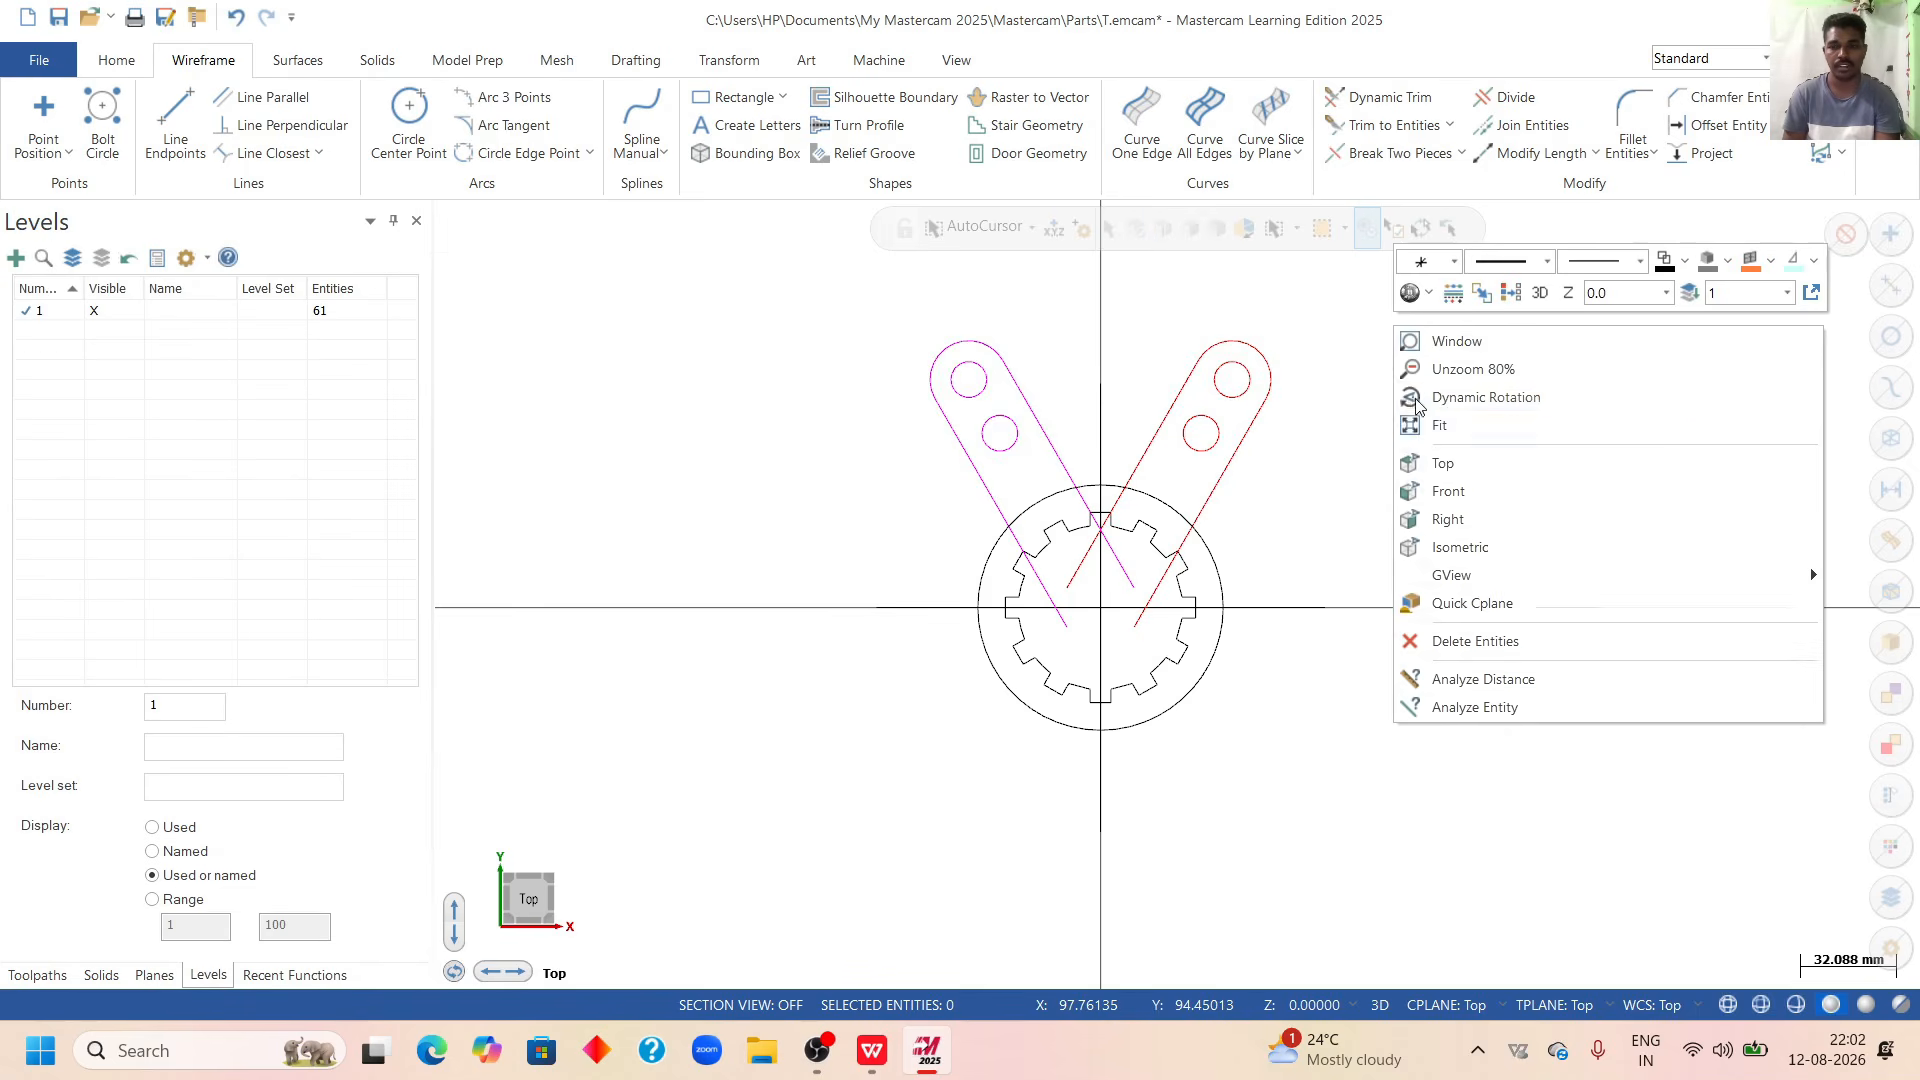
{"action": "left_click", "coordinate": [1445, 424]}
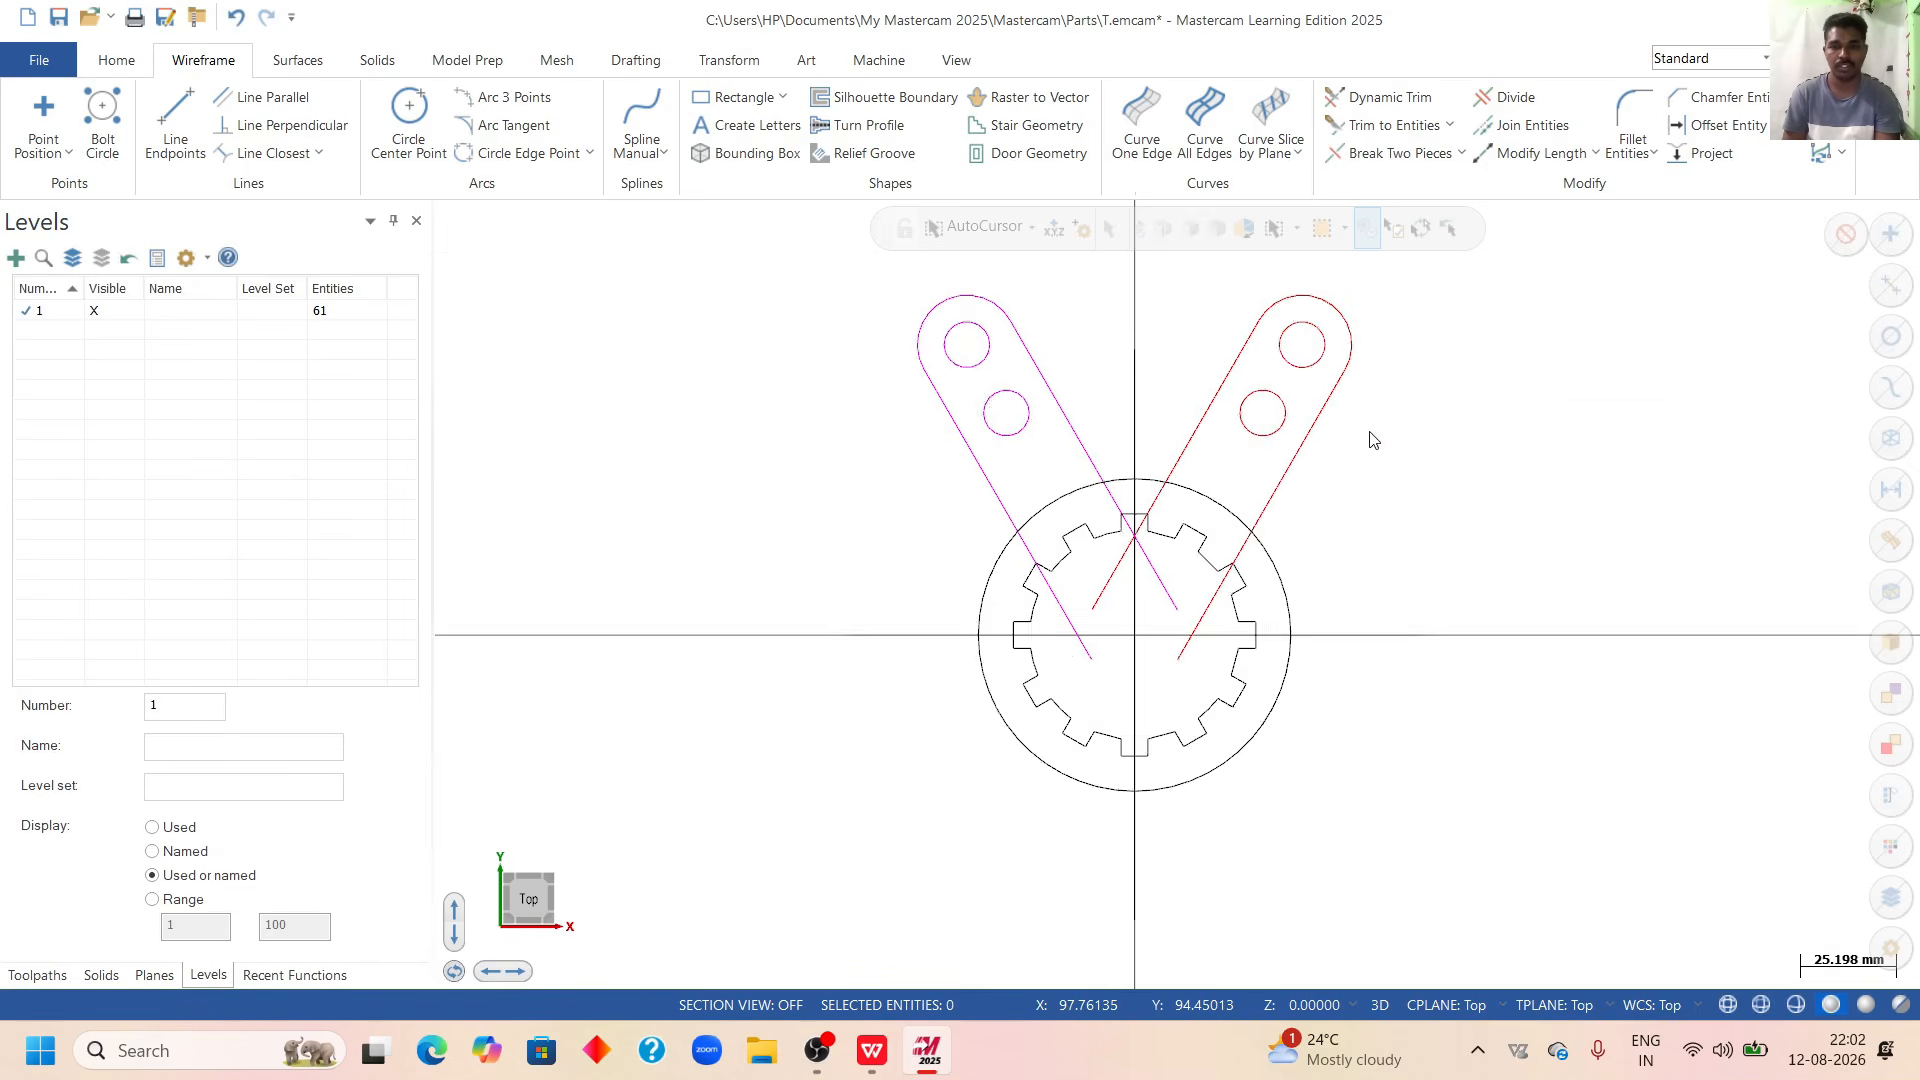
{"action": "right_click", "coordinate": [1431, 402]}
{"action": "left_click", "coordinate": [1552, 375]}
{"action": "scroll", "coordinate": [852, 722], "scroll_direction": "down", "scroll_amount": 5}
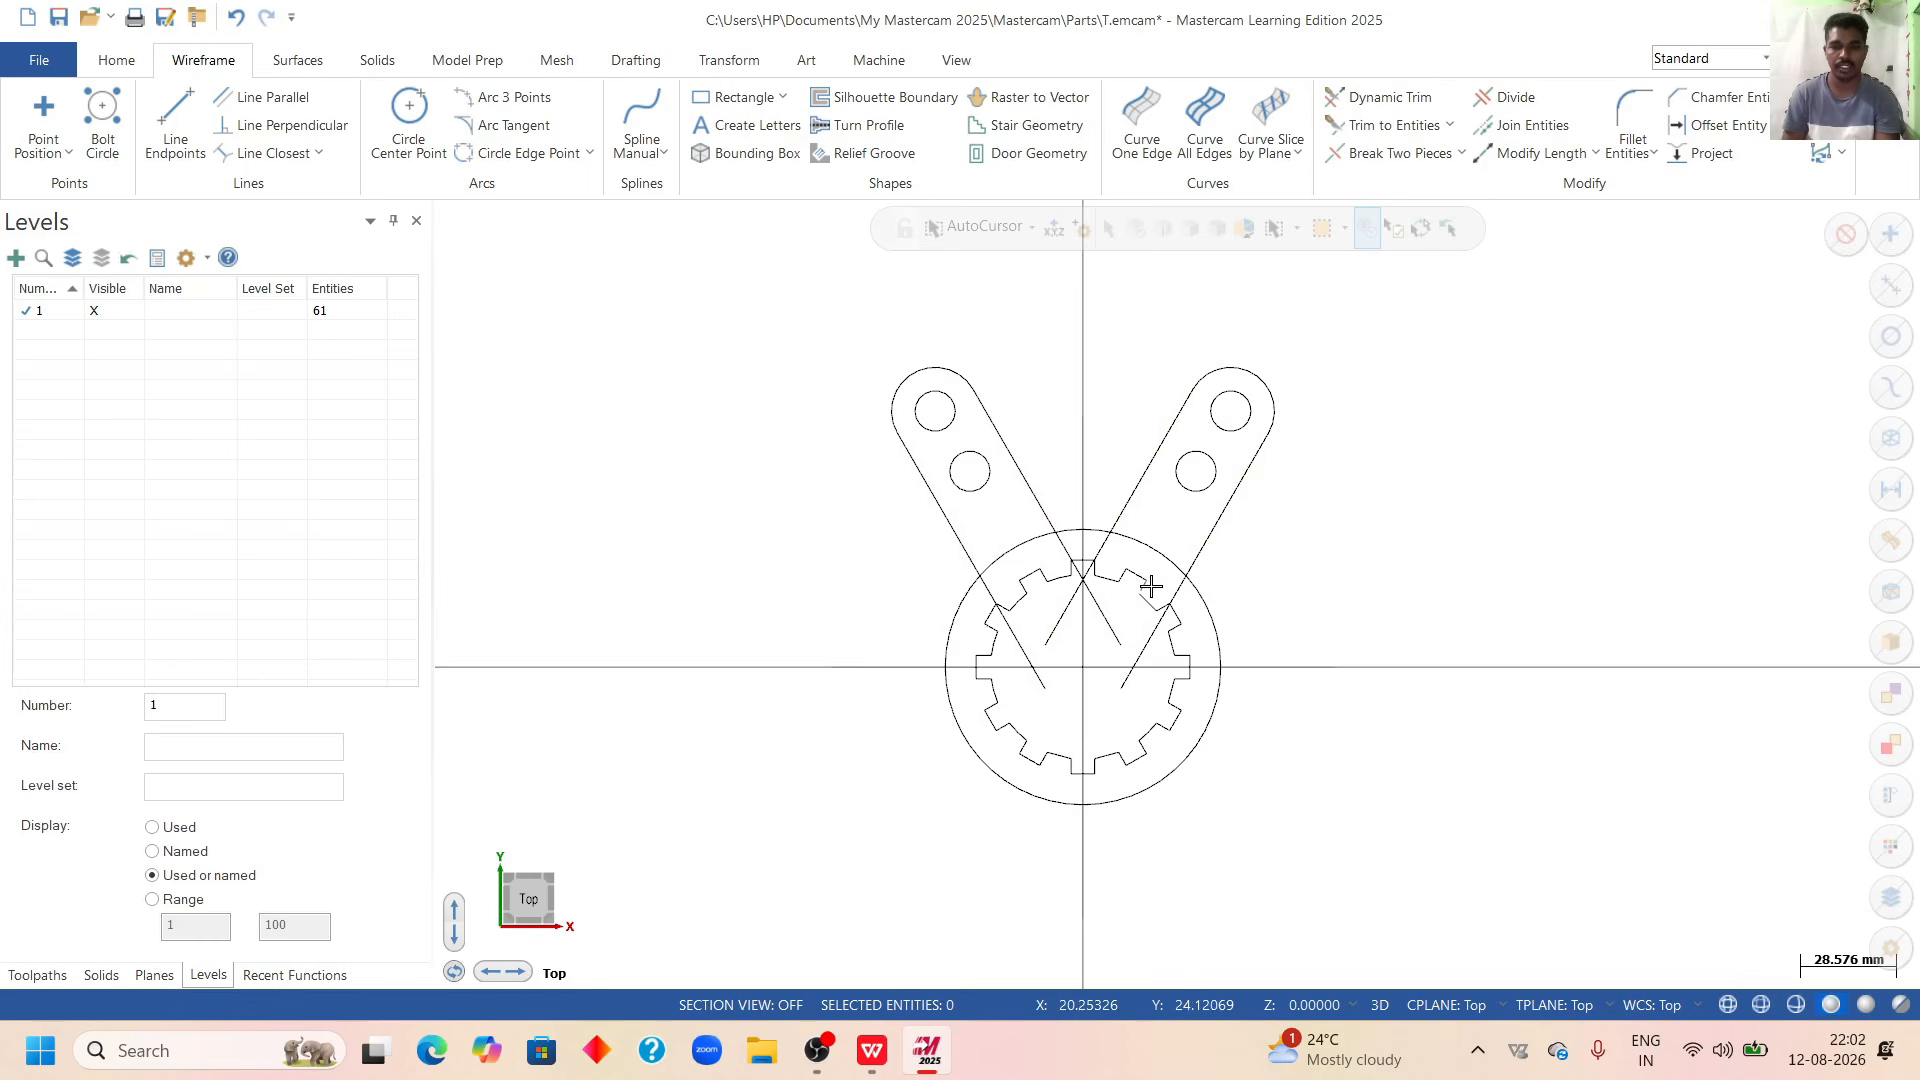
{"action": "scroll", "coordinate": [1149, 587], "scroll_direction": "up", "scroll_amount": 4}
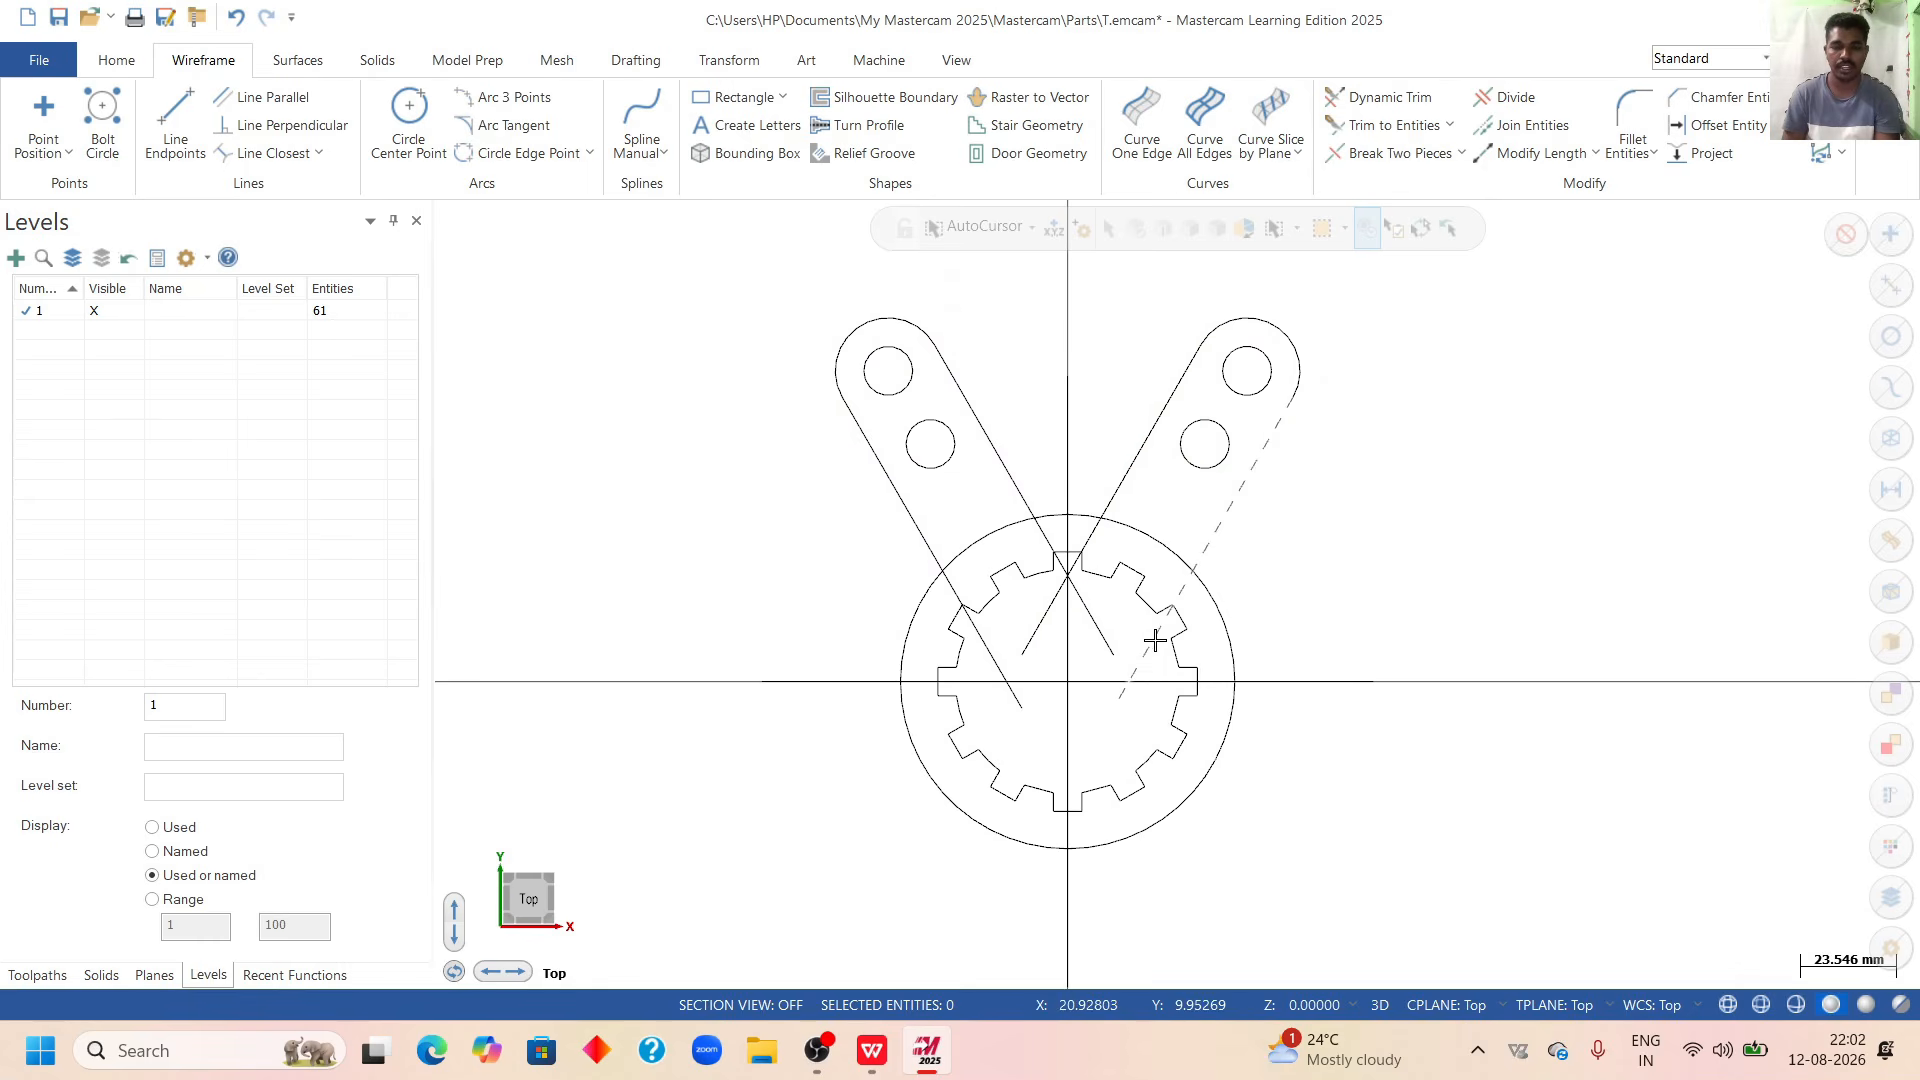
Check the Fork drawing in WPS Office and draw a 53 mm radius circle centred on the origin in Mastercam.
{"action": "left_click", "coordinate": [870, 1068]}
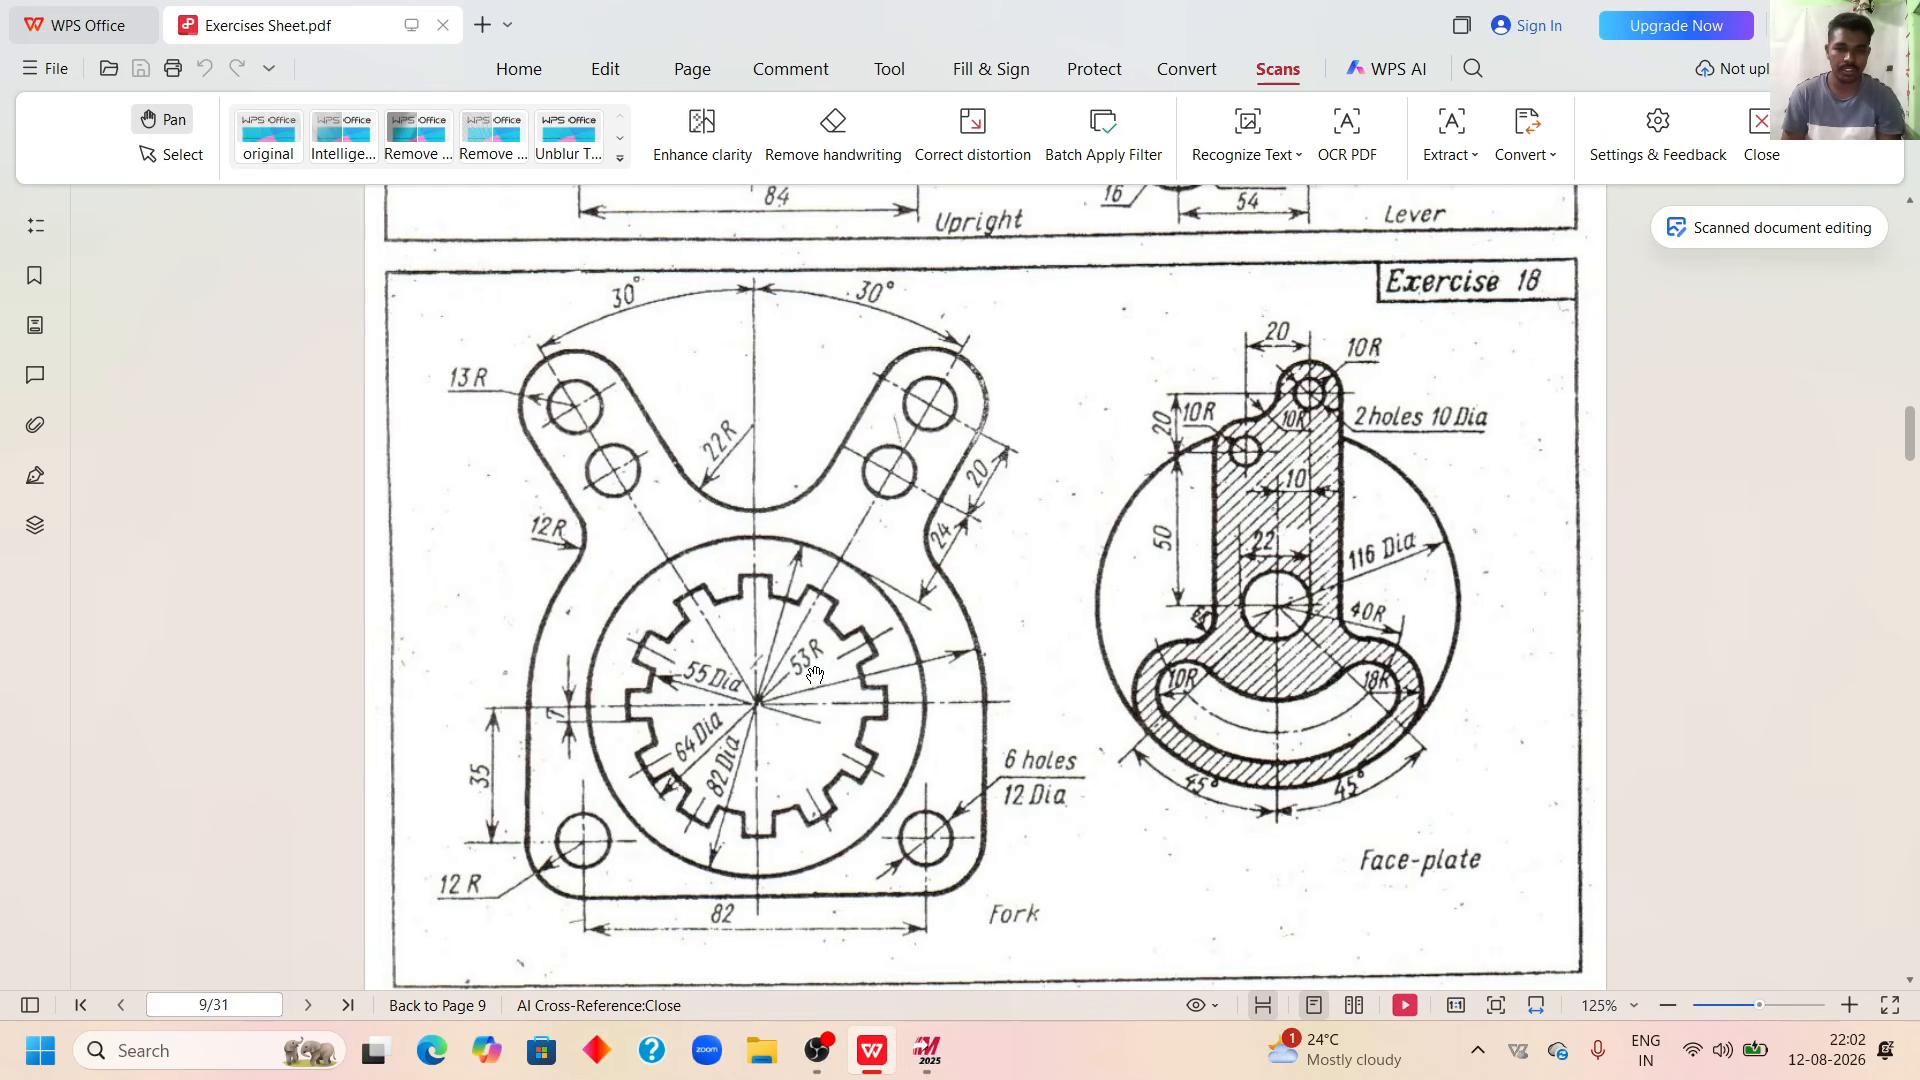
{"action": "left_click", "coordinate": [918, 1058]}
{"action": "left_click", "coordinate": [409, 112]}
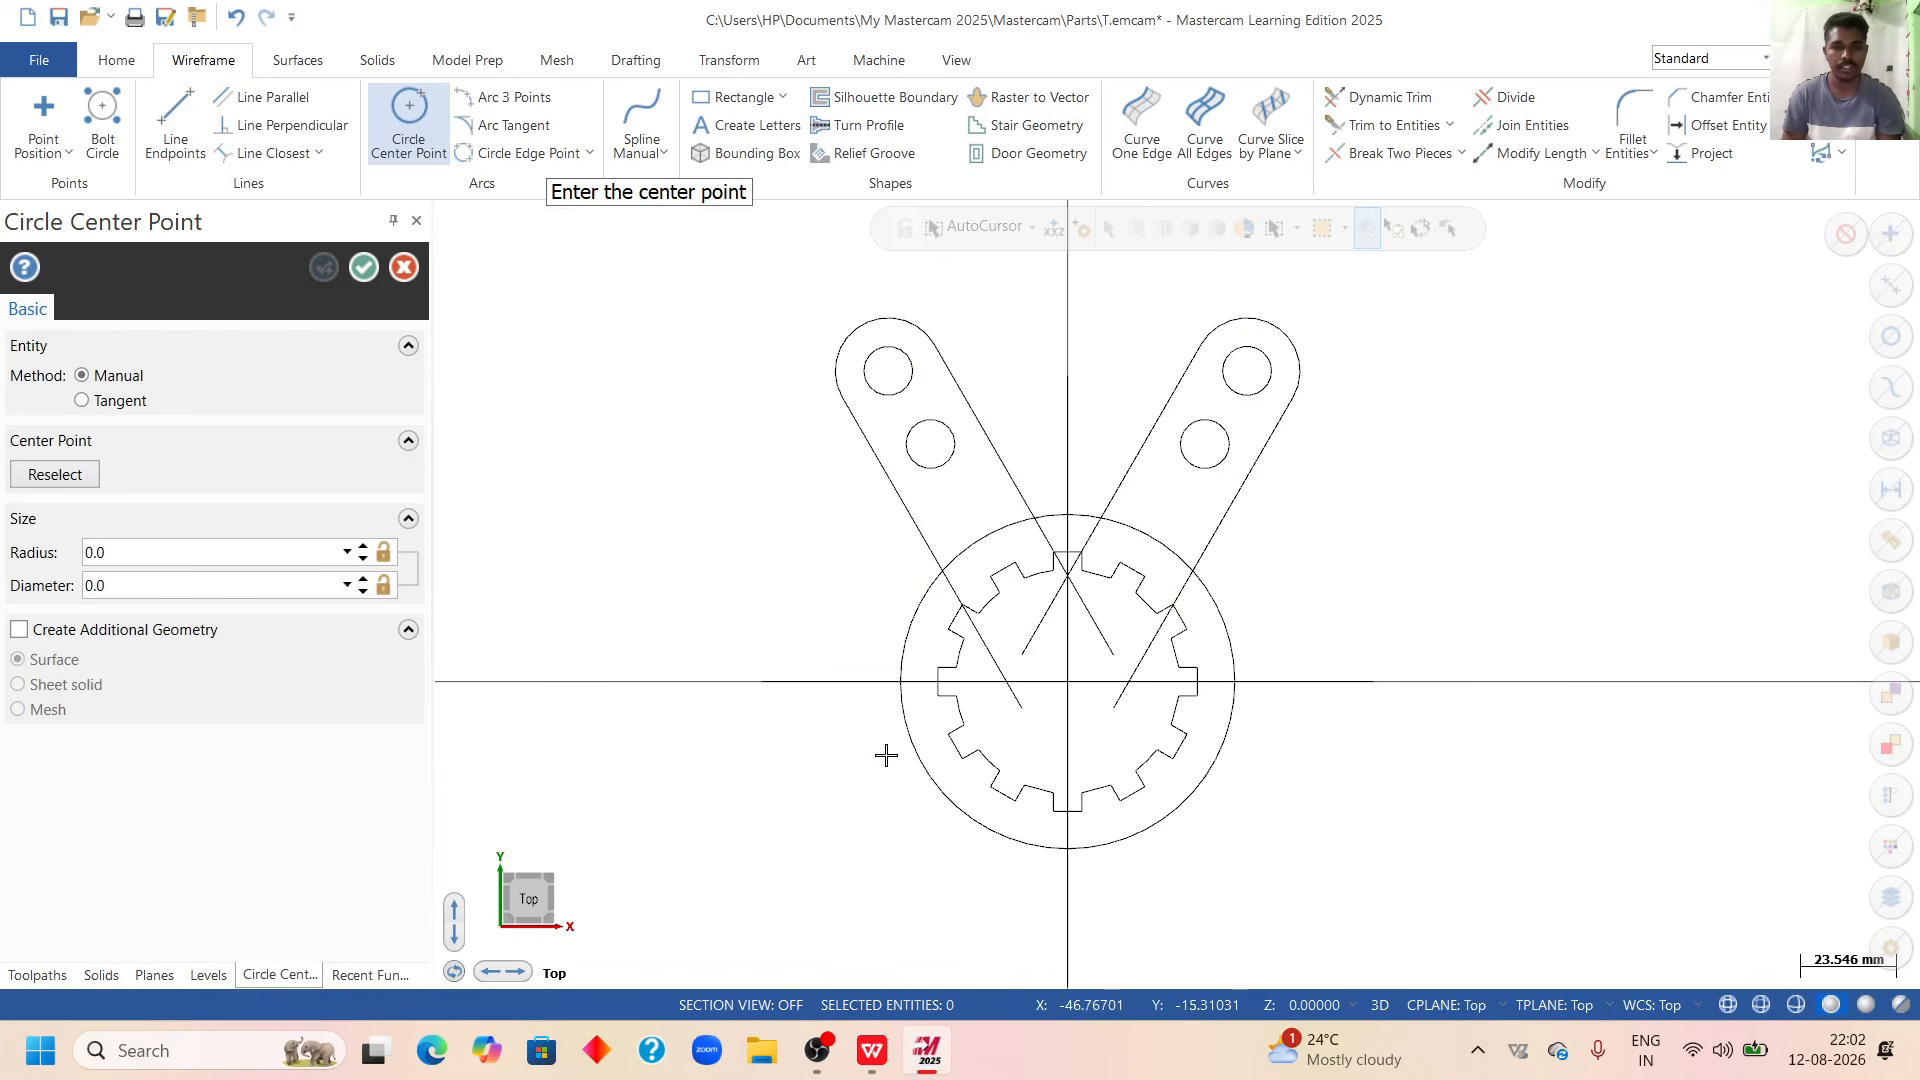
{"action": "left_click", "coordinate": [1067, 682]}
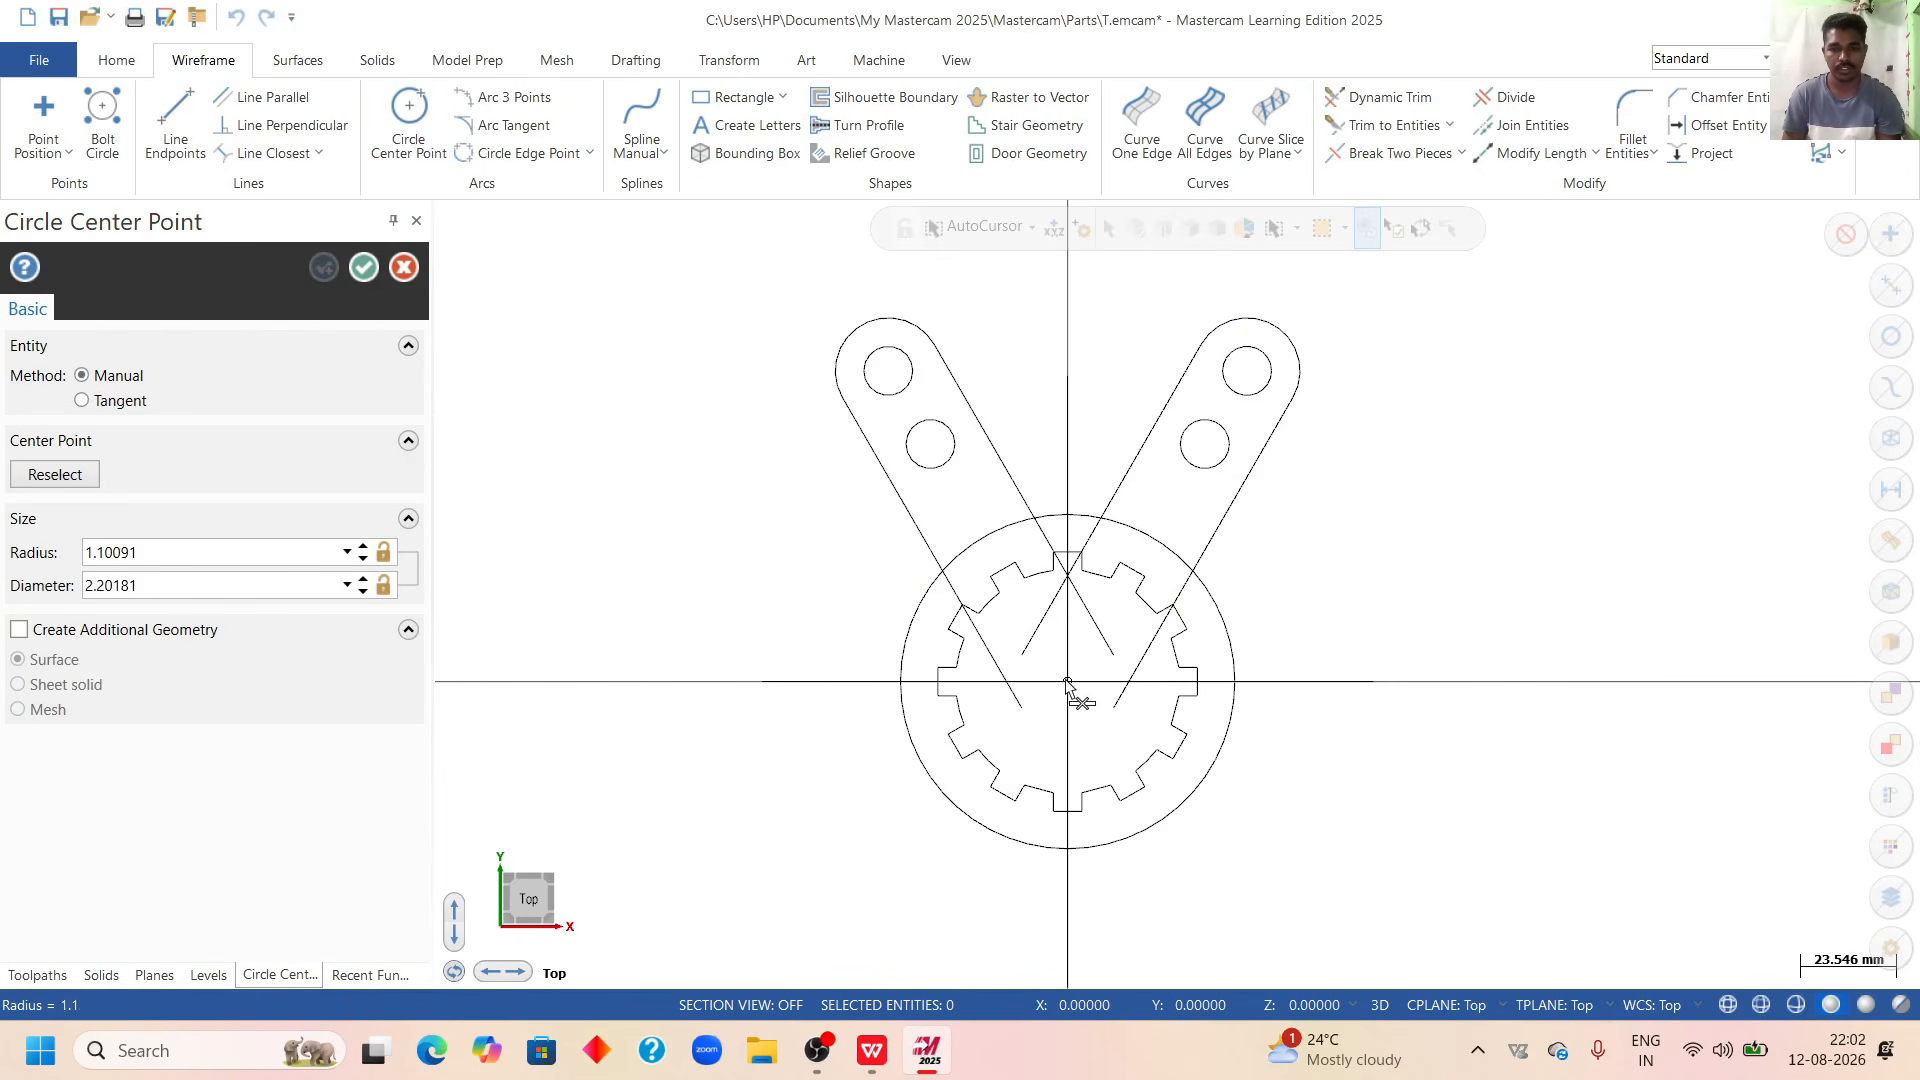
{"action": "left_click", "coordinate": [1237, 852]}
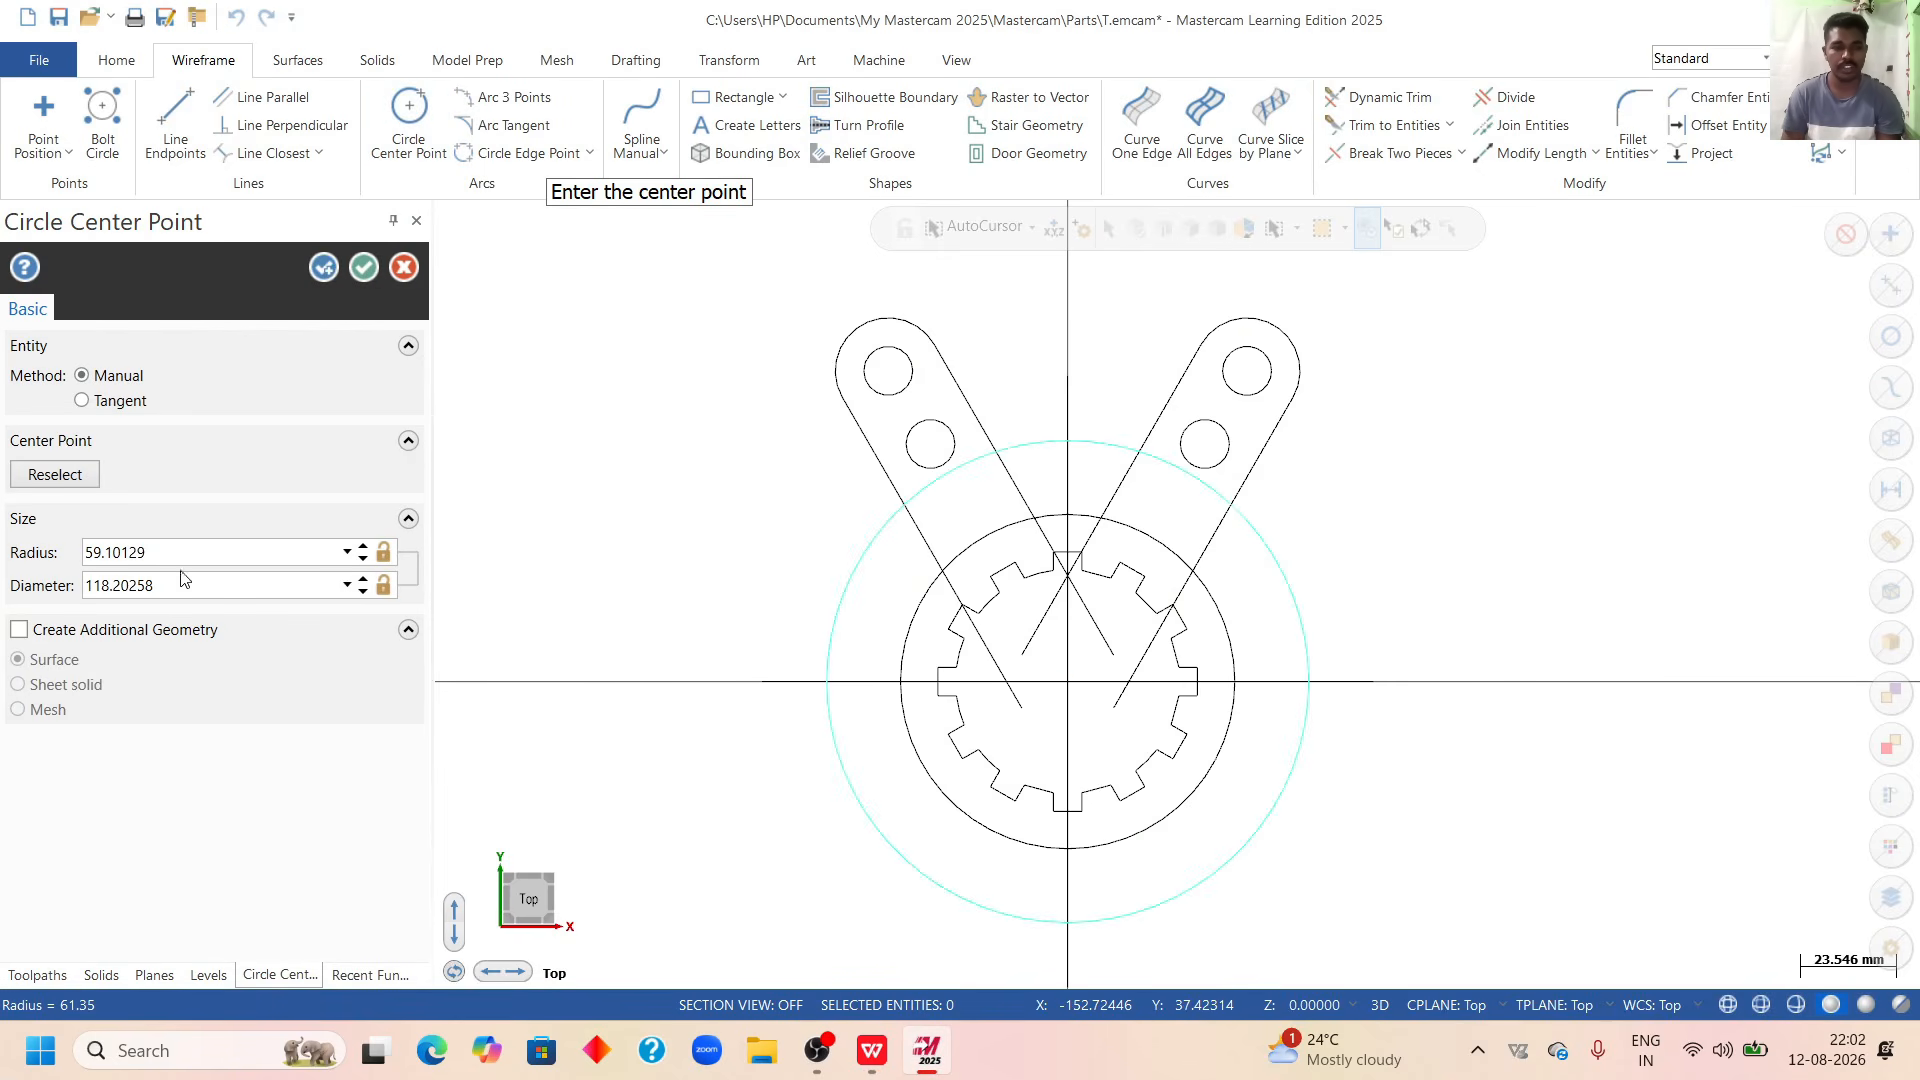
{"action": "left_click", "coordinate": [118, 559]}
{"action": "type", "text": "5"}
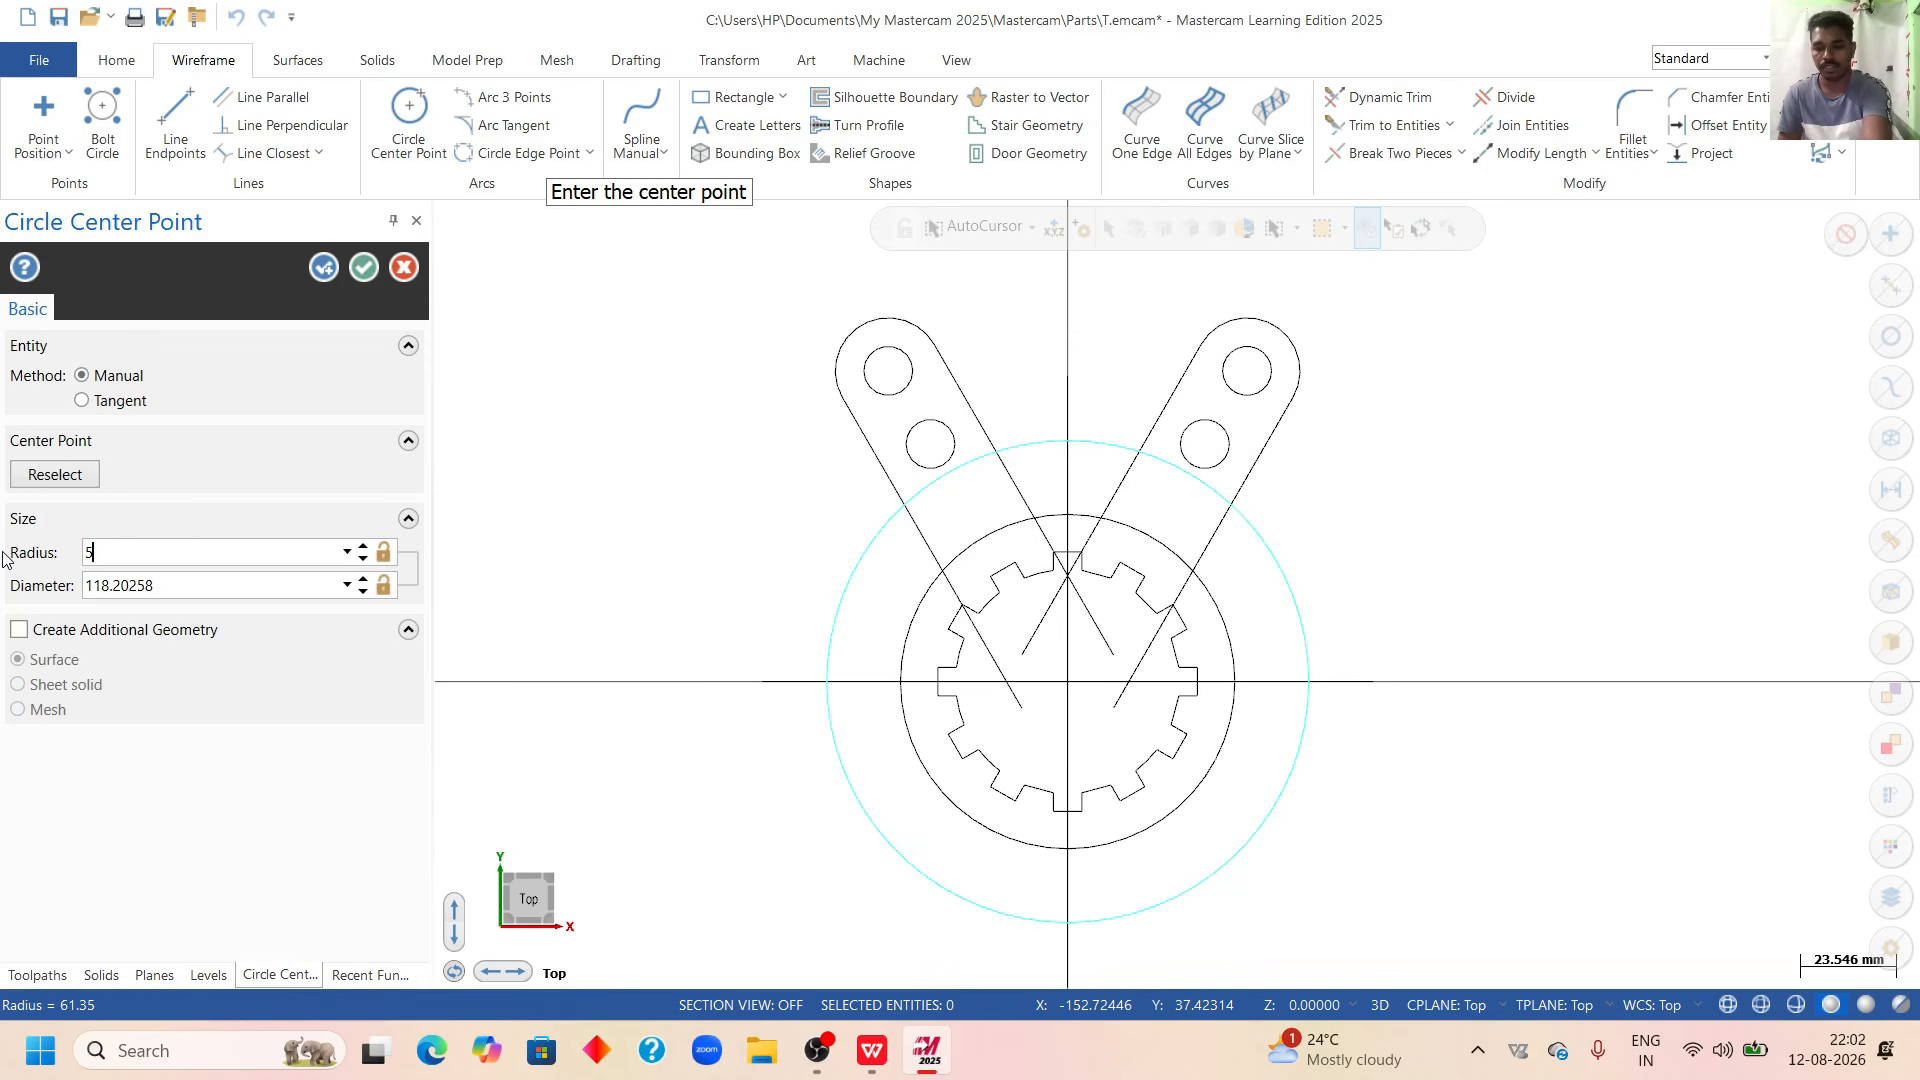
{"action": "type", "text": "3"}
{"action": "key", "text": "Return"}
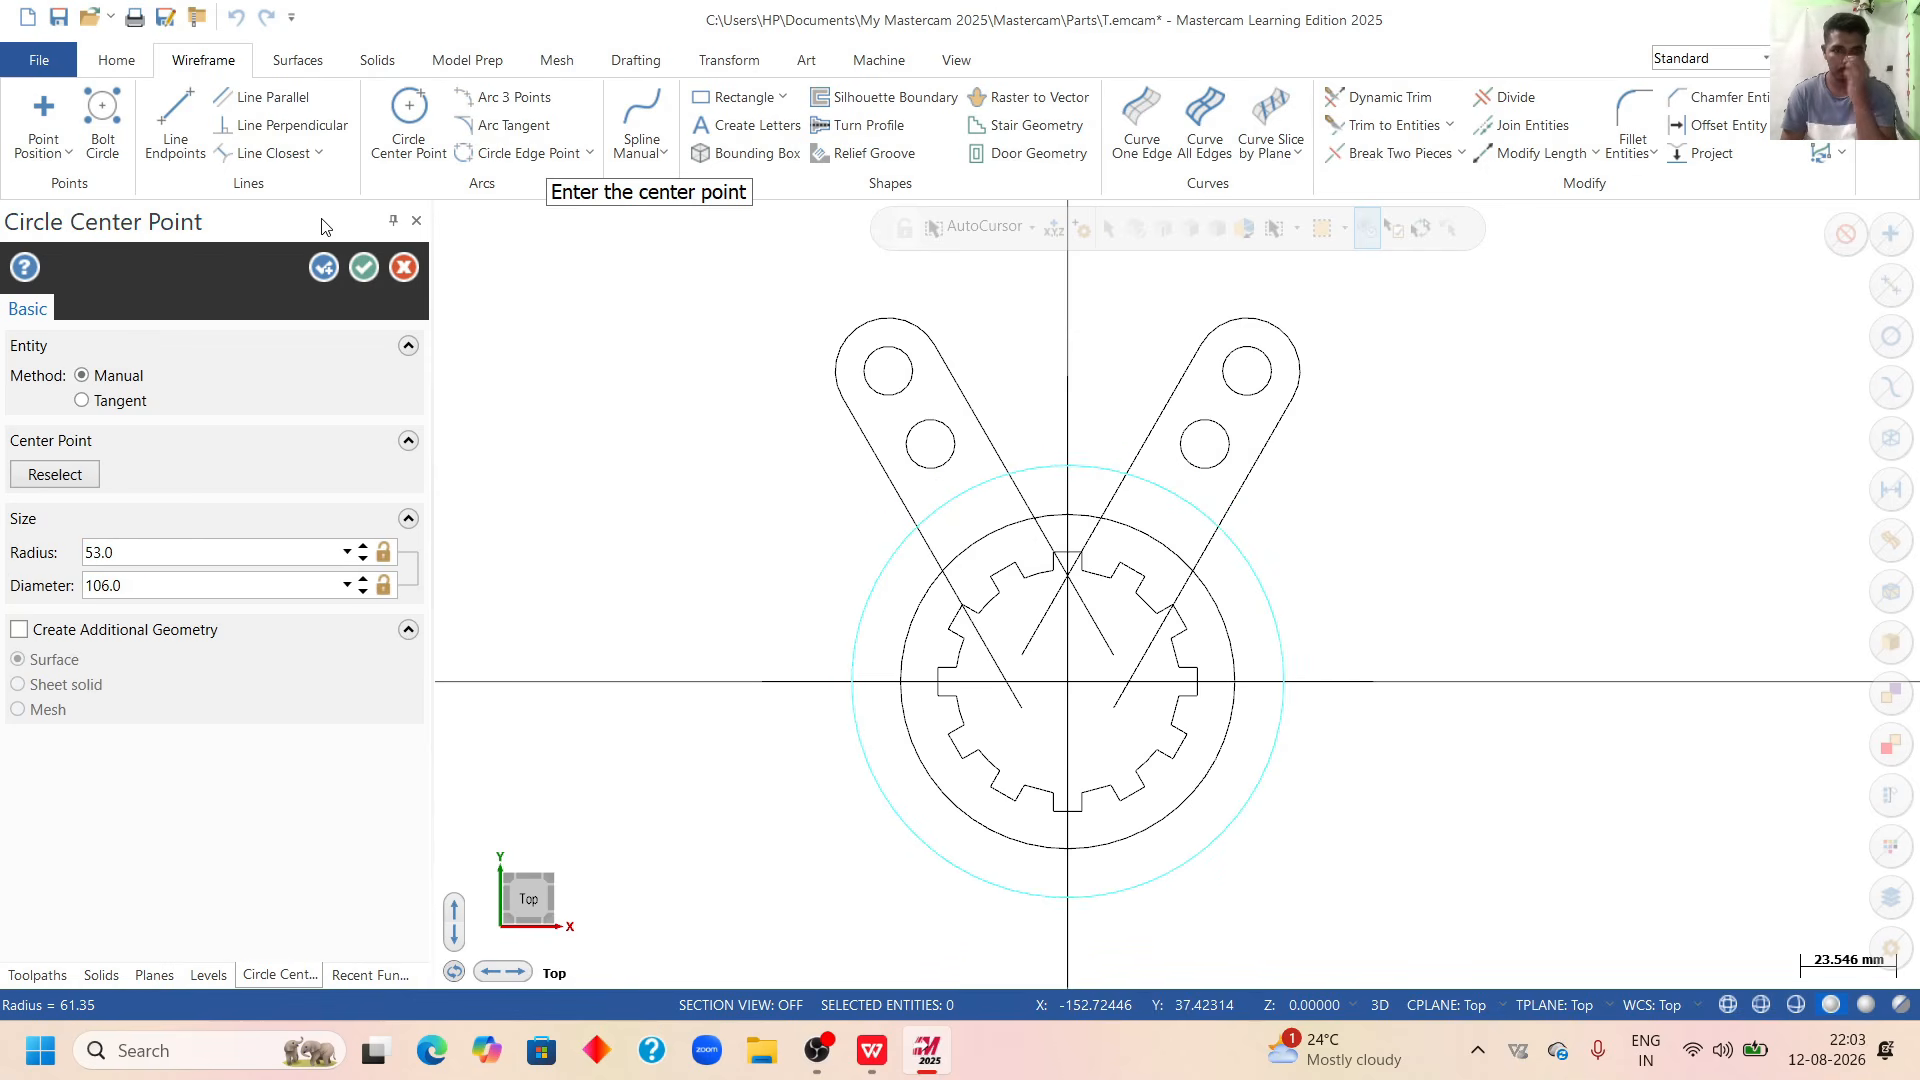
{"action": "left_click", "coordinate": [358, 270]}
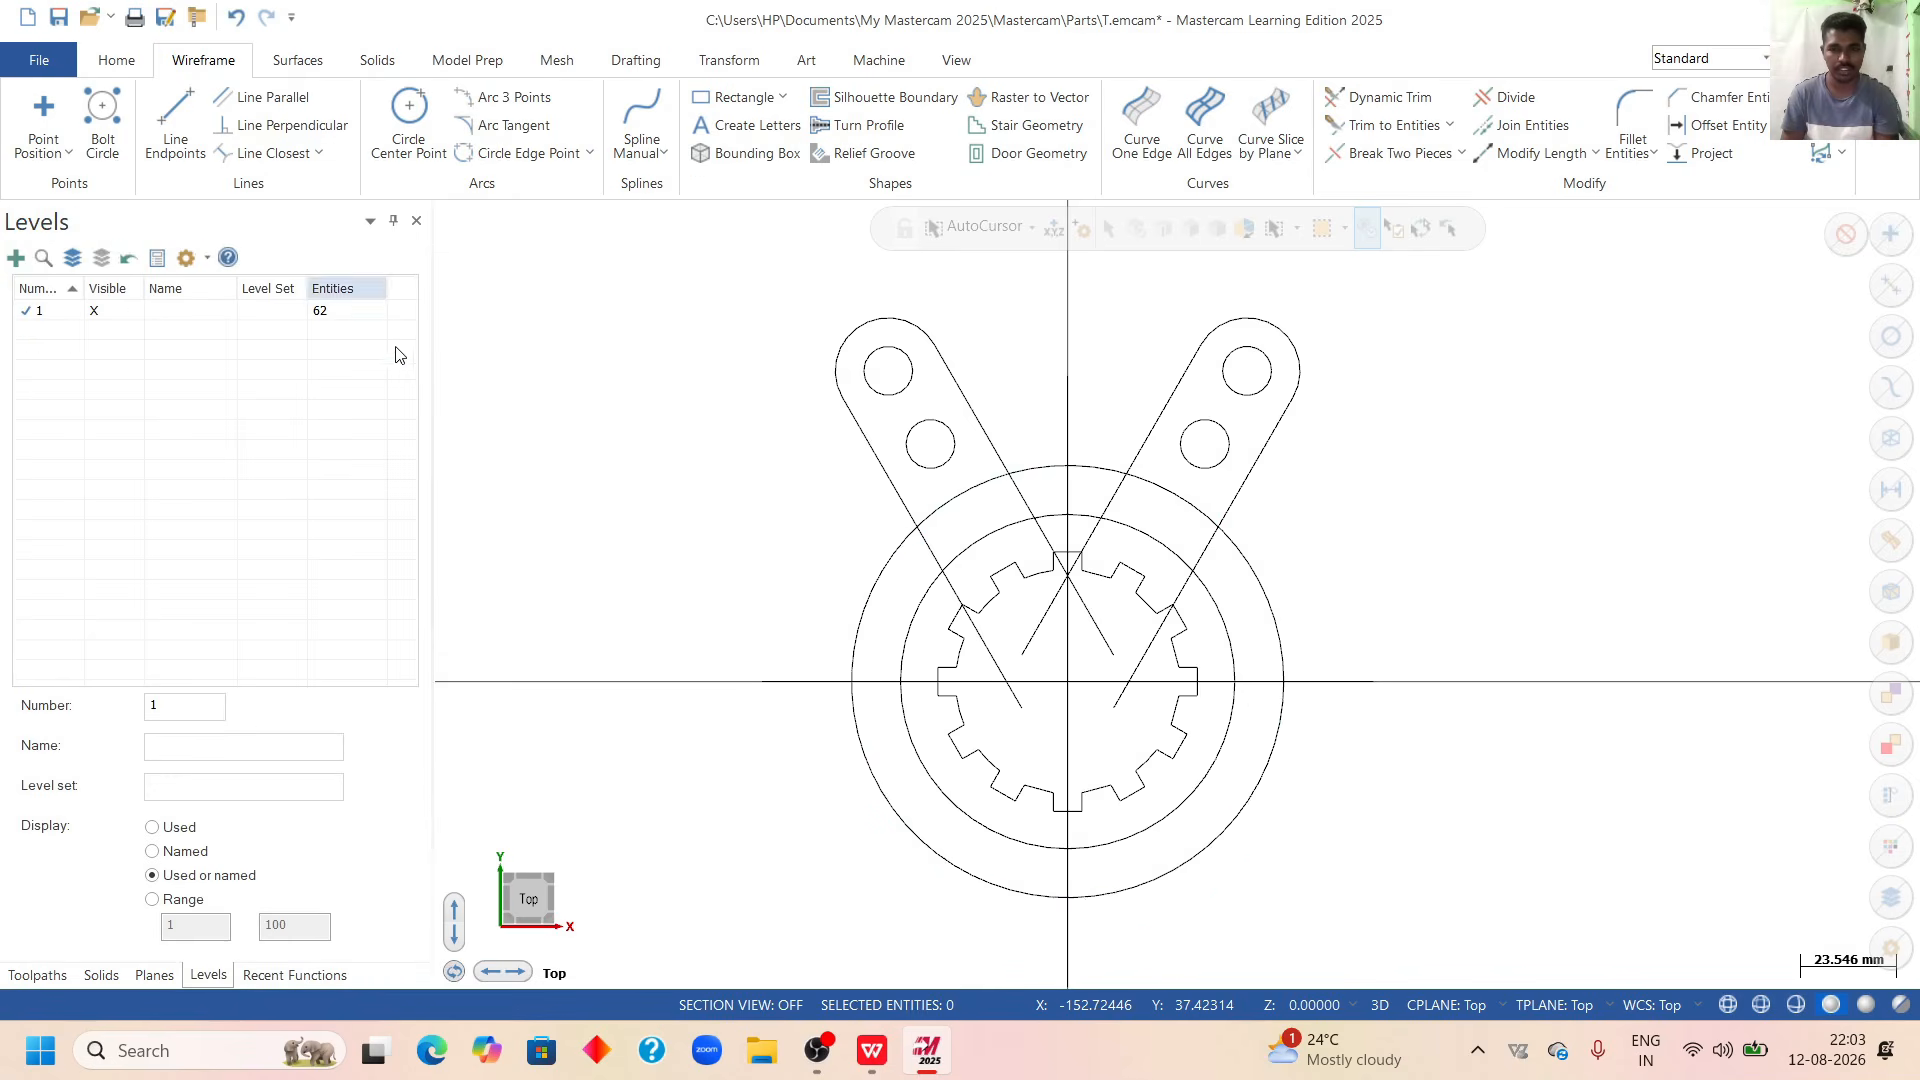
Check the Fork drawing in WPS Office and draw a two-endpoint vertical line about 86 mm long downward from the 53 mm radius circle's left quadrant.
{"action": "scroll", "coordinate": [442, 412], "scroll_direction": "down", "scroll_amount": 1}
{"action": "scroll", "coordinate": [442, 412], "scroll_direction": "down", "scroll_amount": 1}
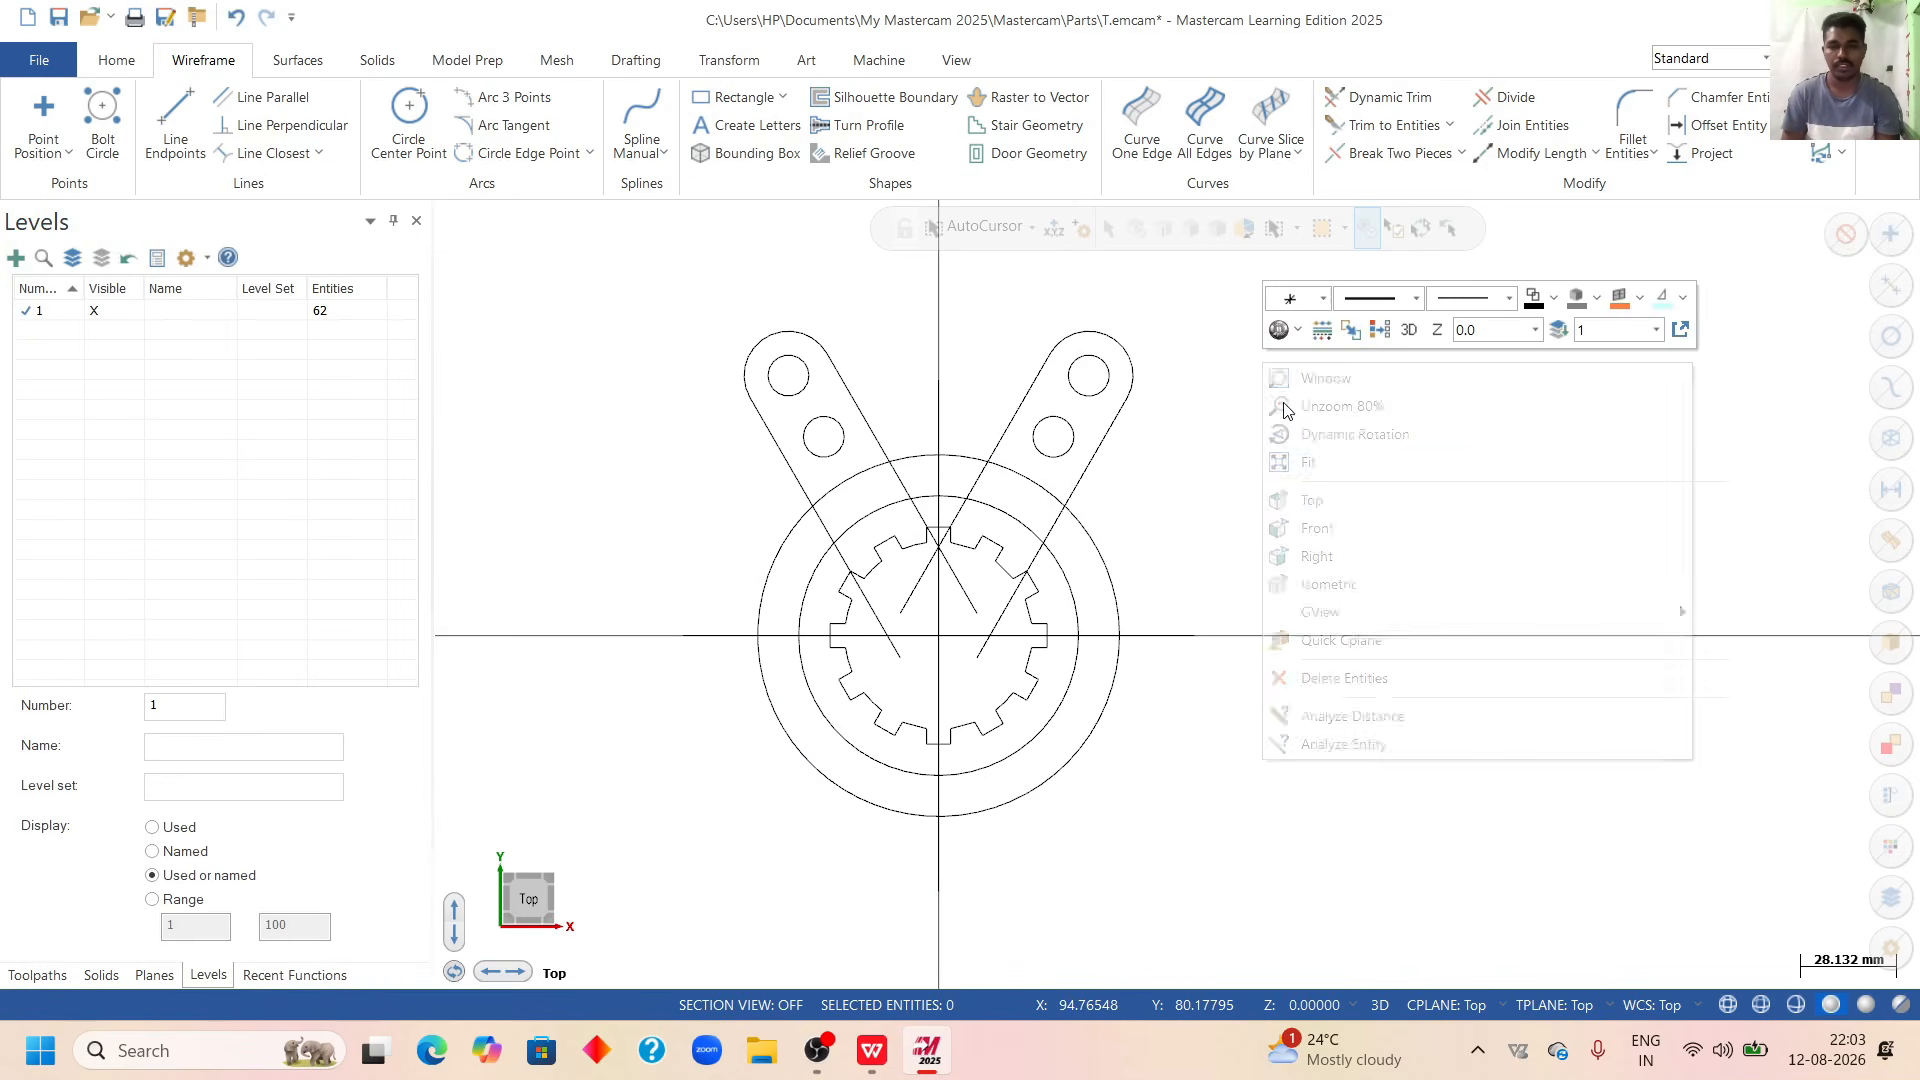
{"action": "right_click", "coordinate": [1265, 365]}
{"action": "left_click", "coordinate": [1309, 462]}
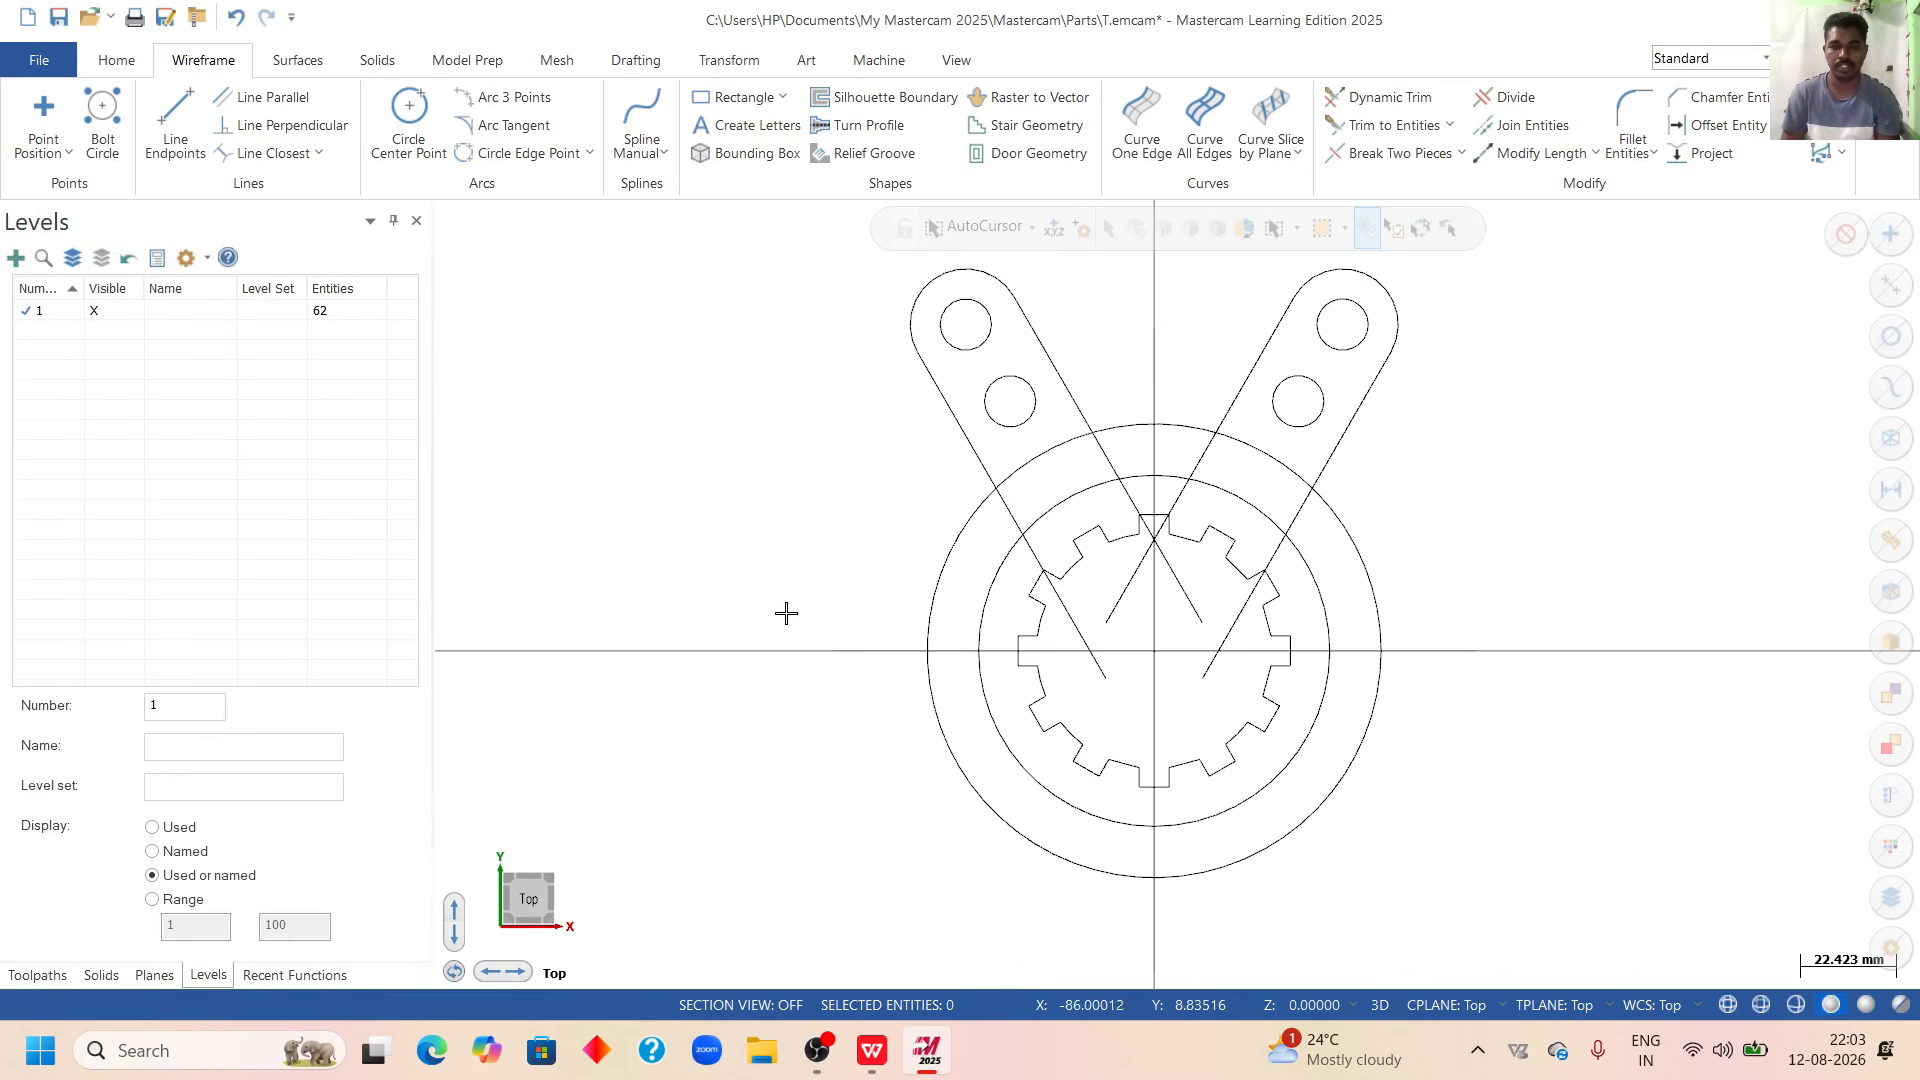
{"action": "left_click", "coordinate": [878, 1056]}
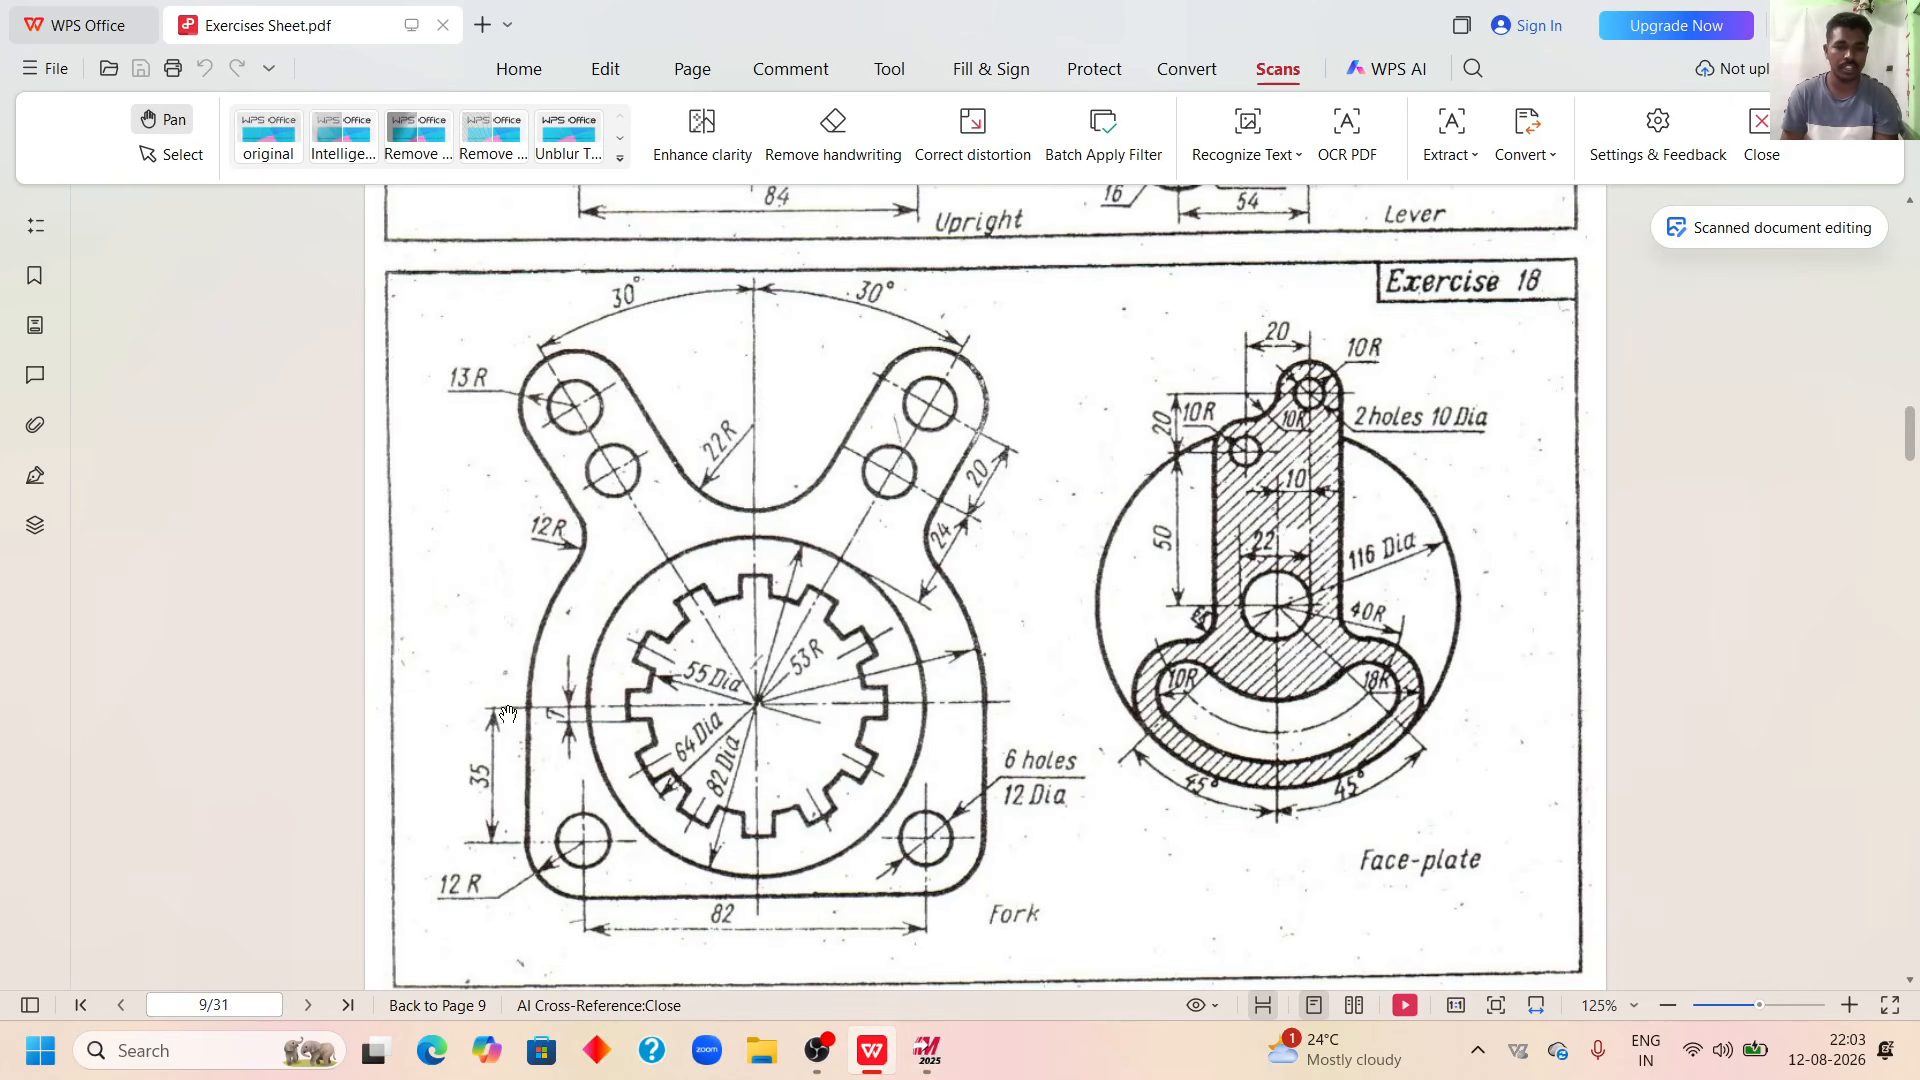
{"action": "left_click", "coordinate": [927, 1050]}
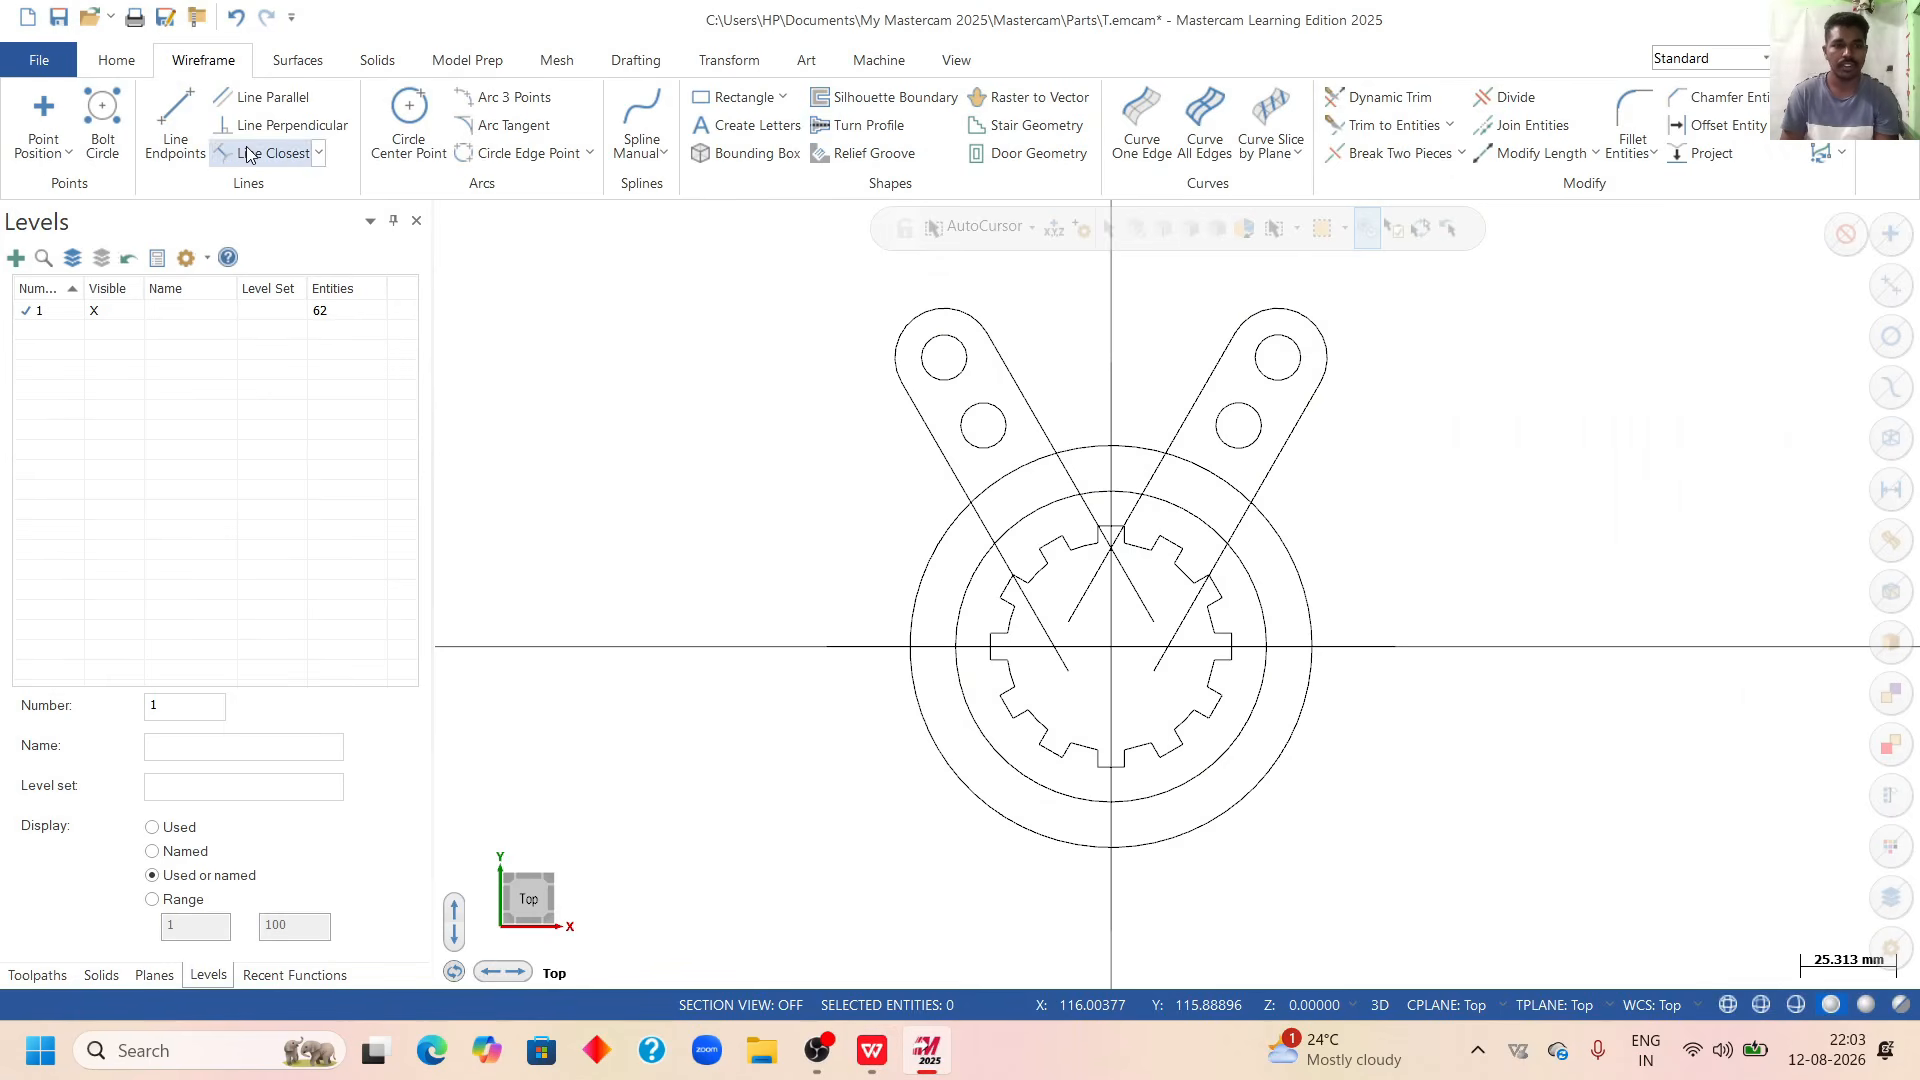
{"action": "left_click", "coordinate": [175, 115]}
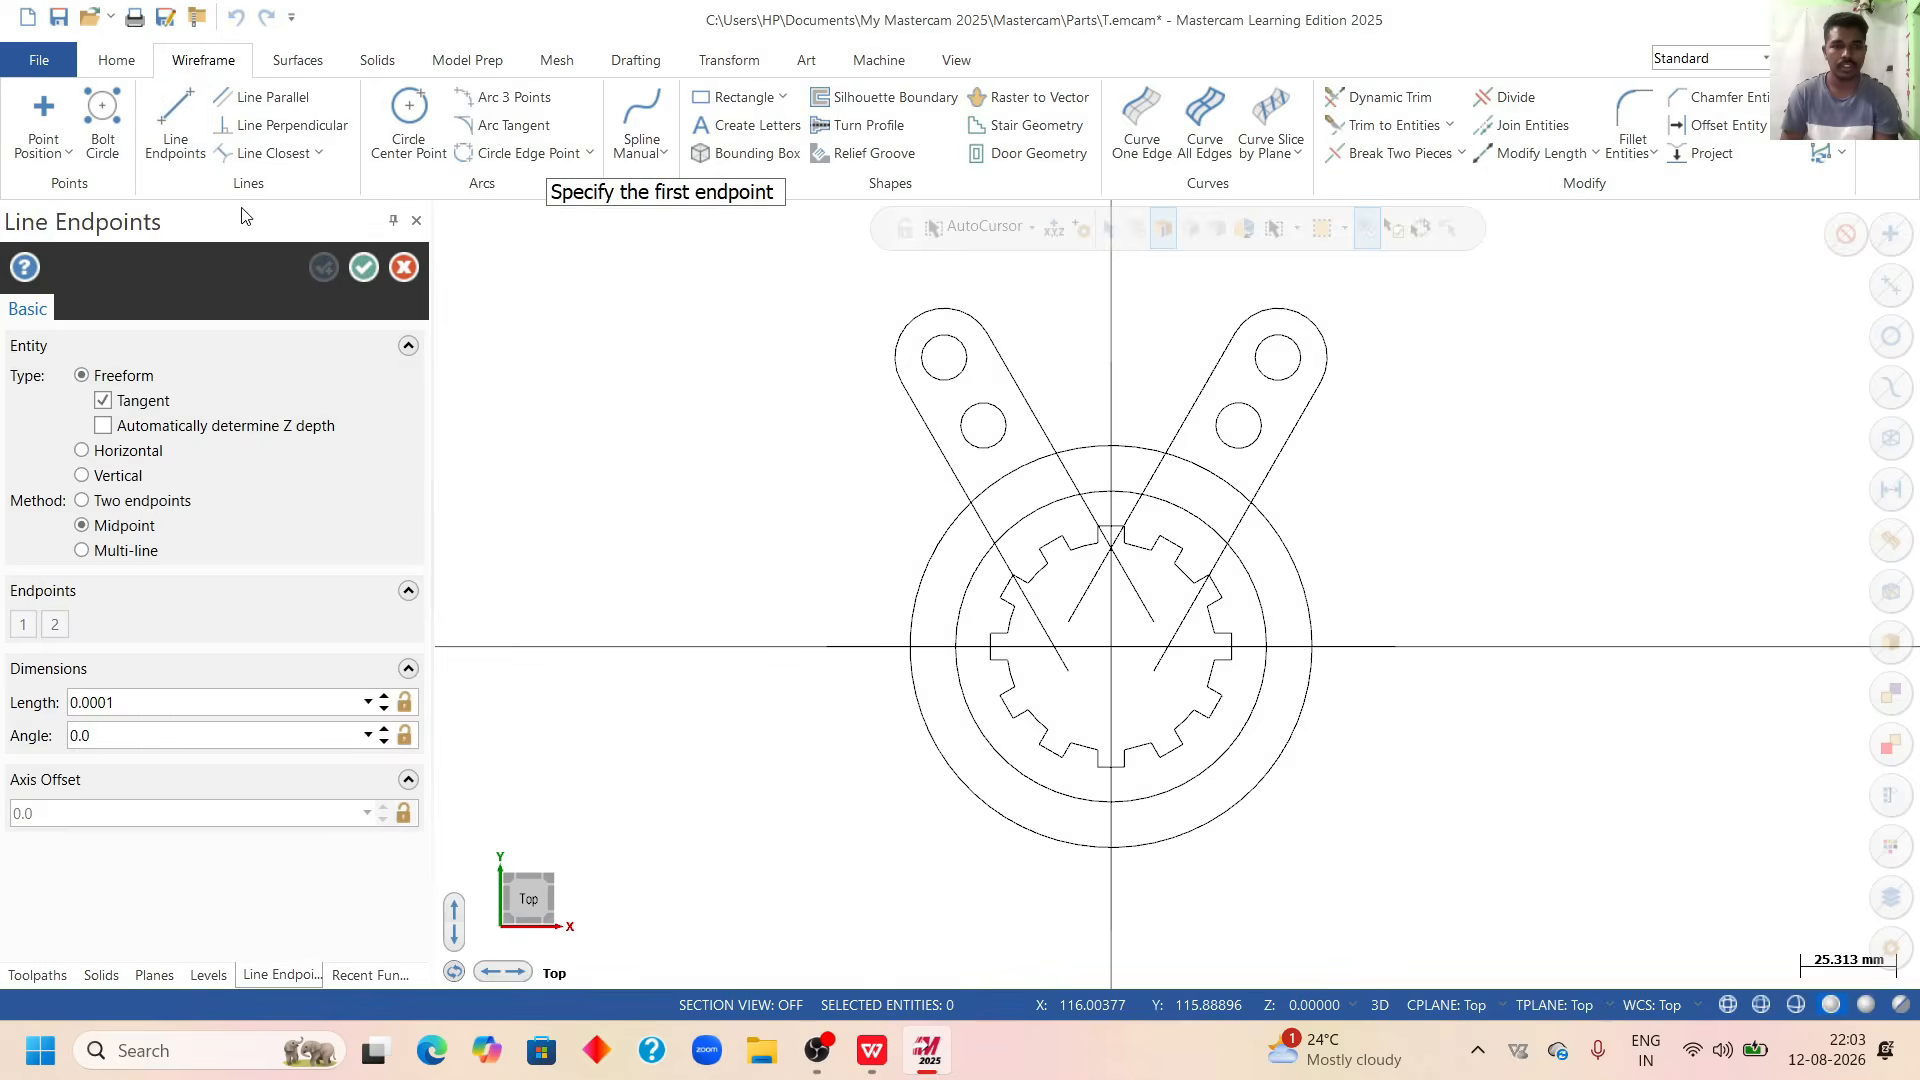
{"action": "left_click", "coordinate": [909, 648]}
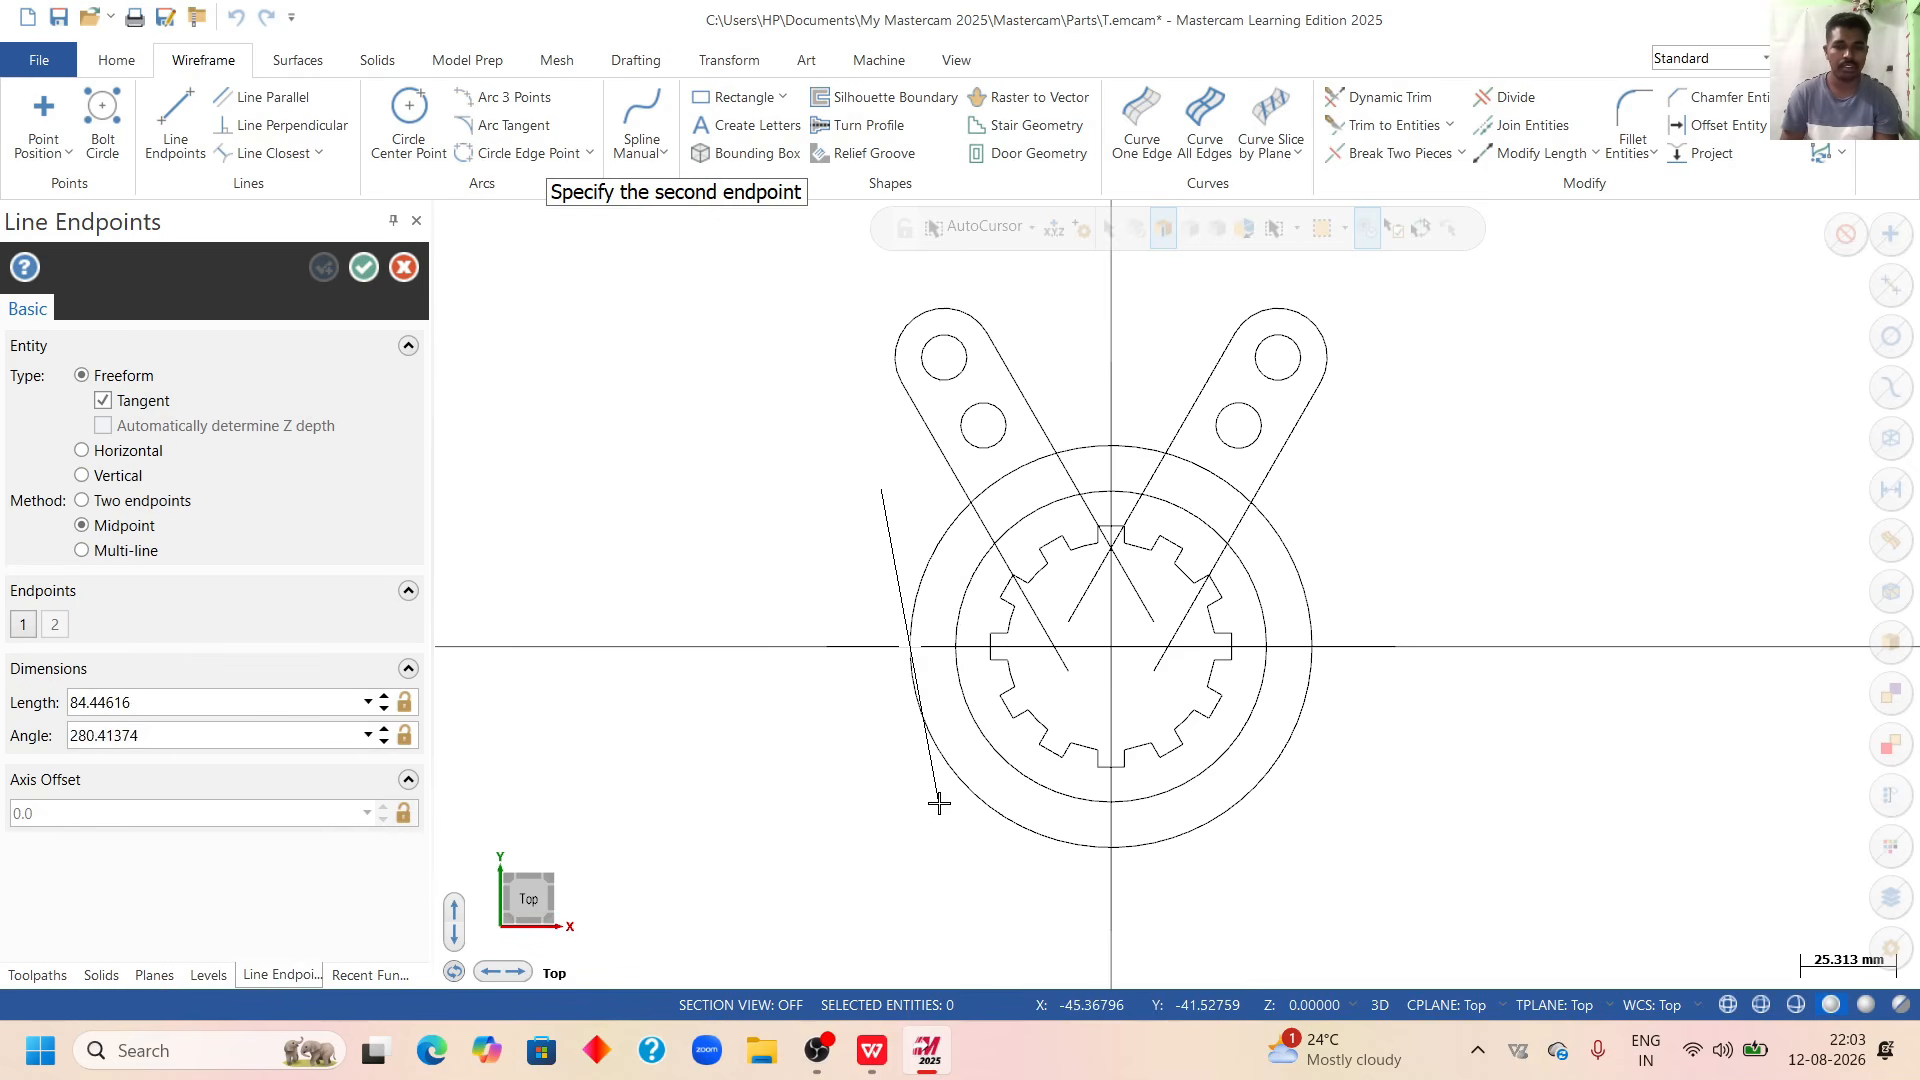
{"action": "left_click", "coordinate": [81, 500]}
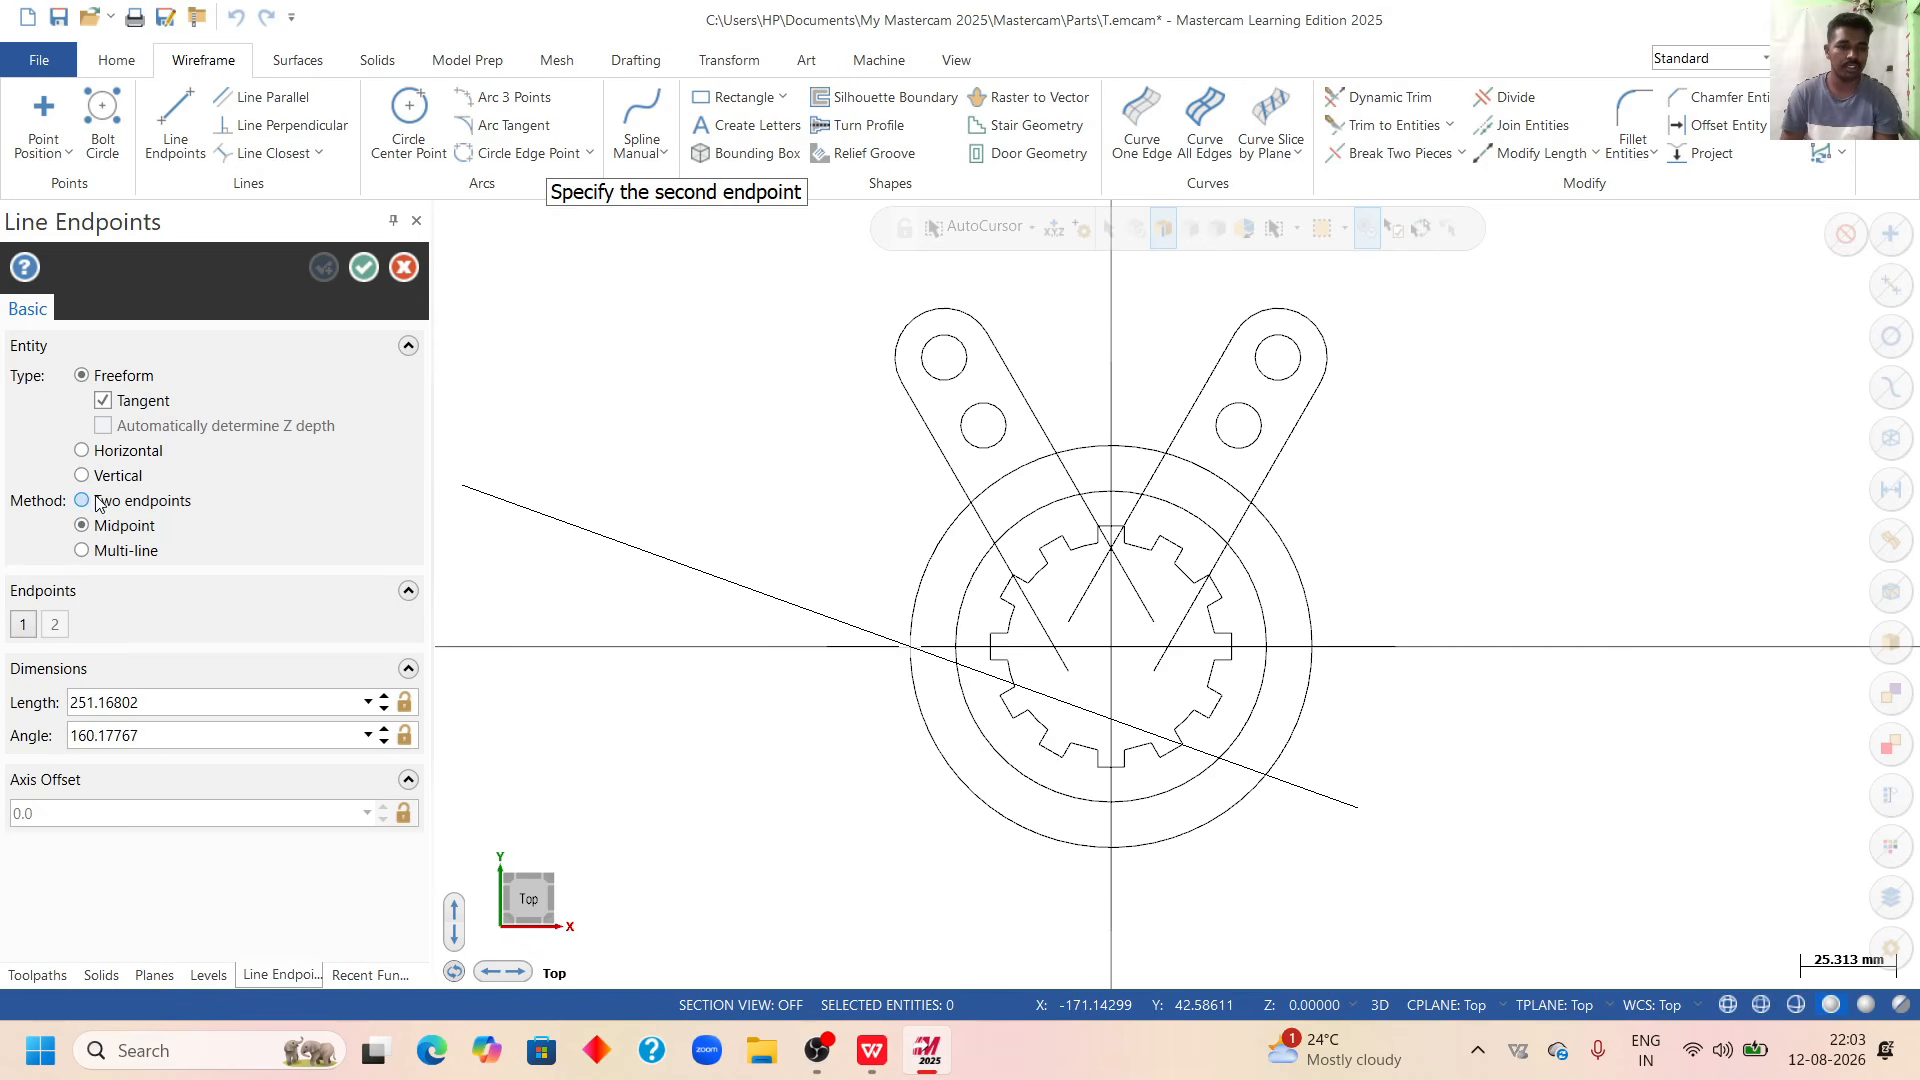
{"action": "left_click", "coordinate": [910, 647]}
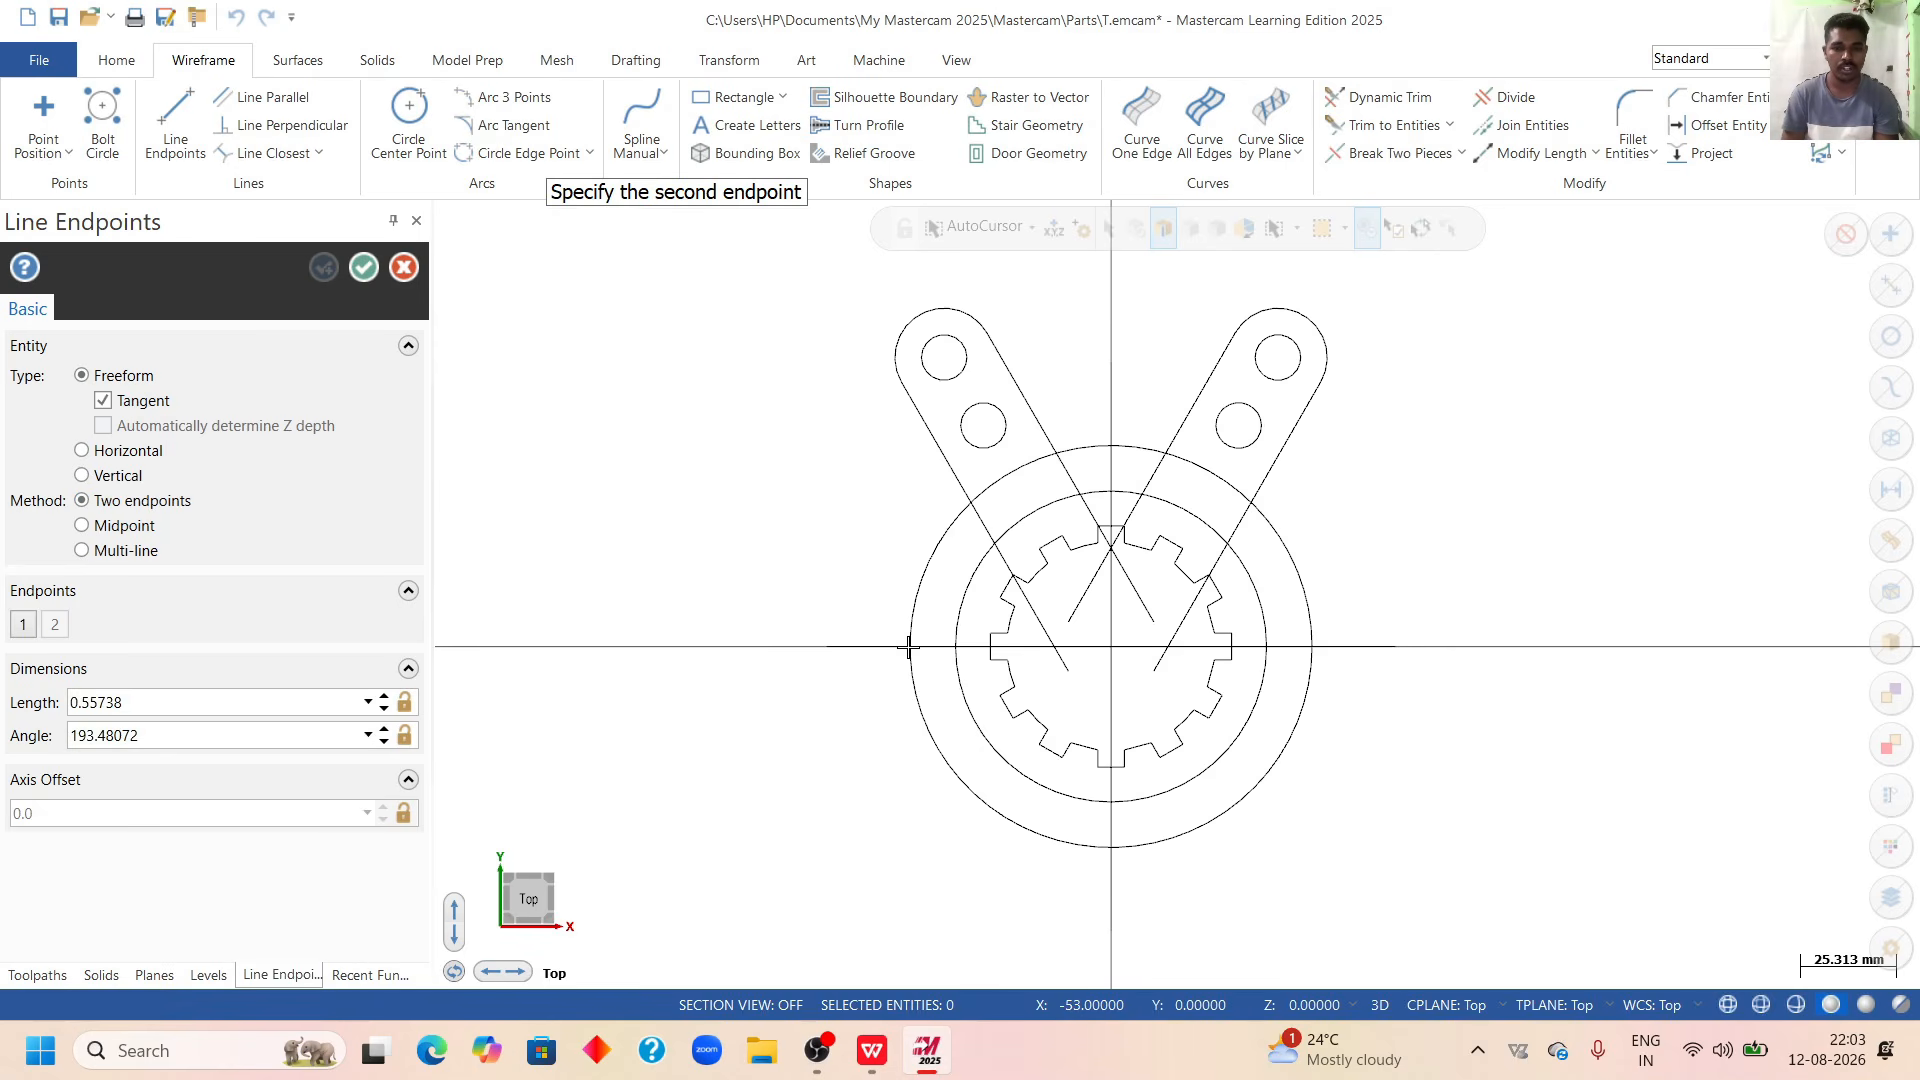
{"action": "left_click", "coordinate": [911, 976]}
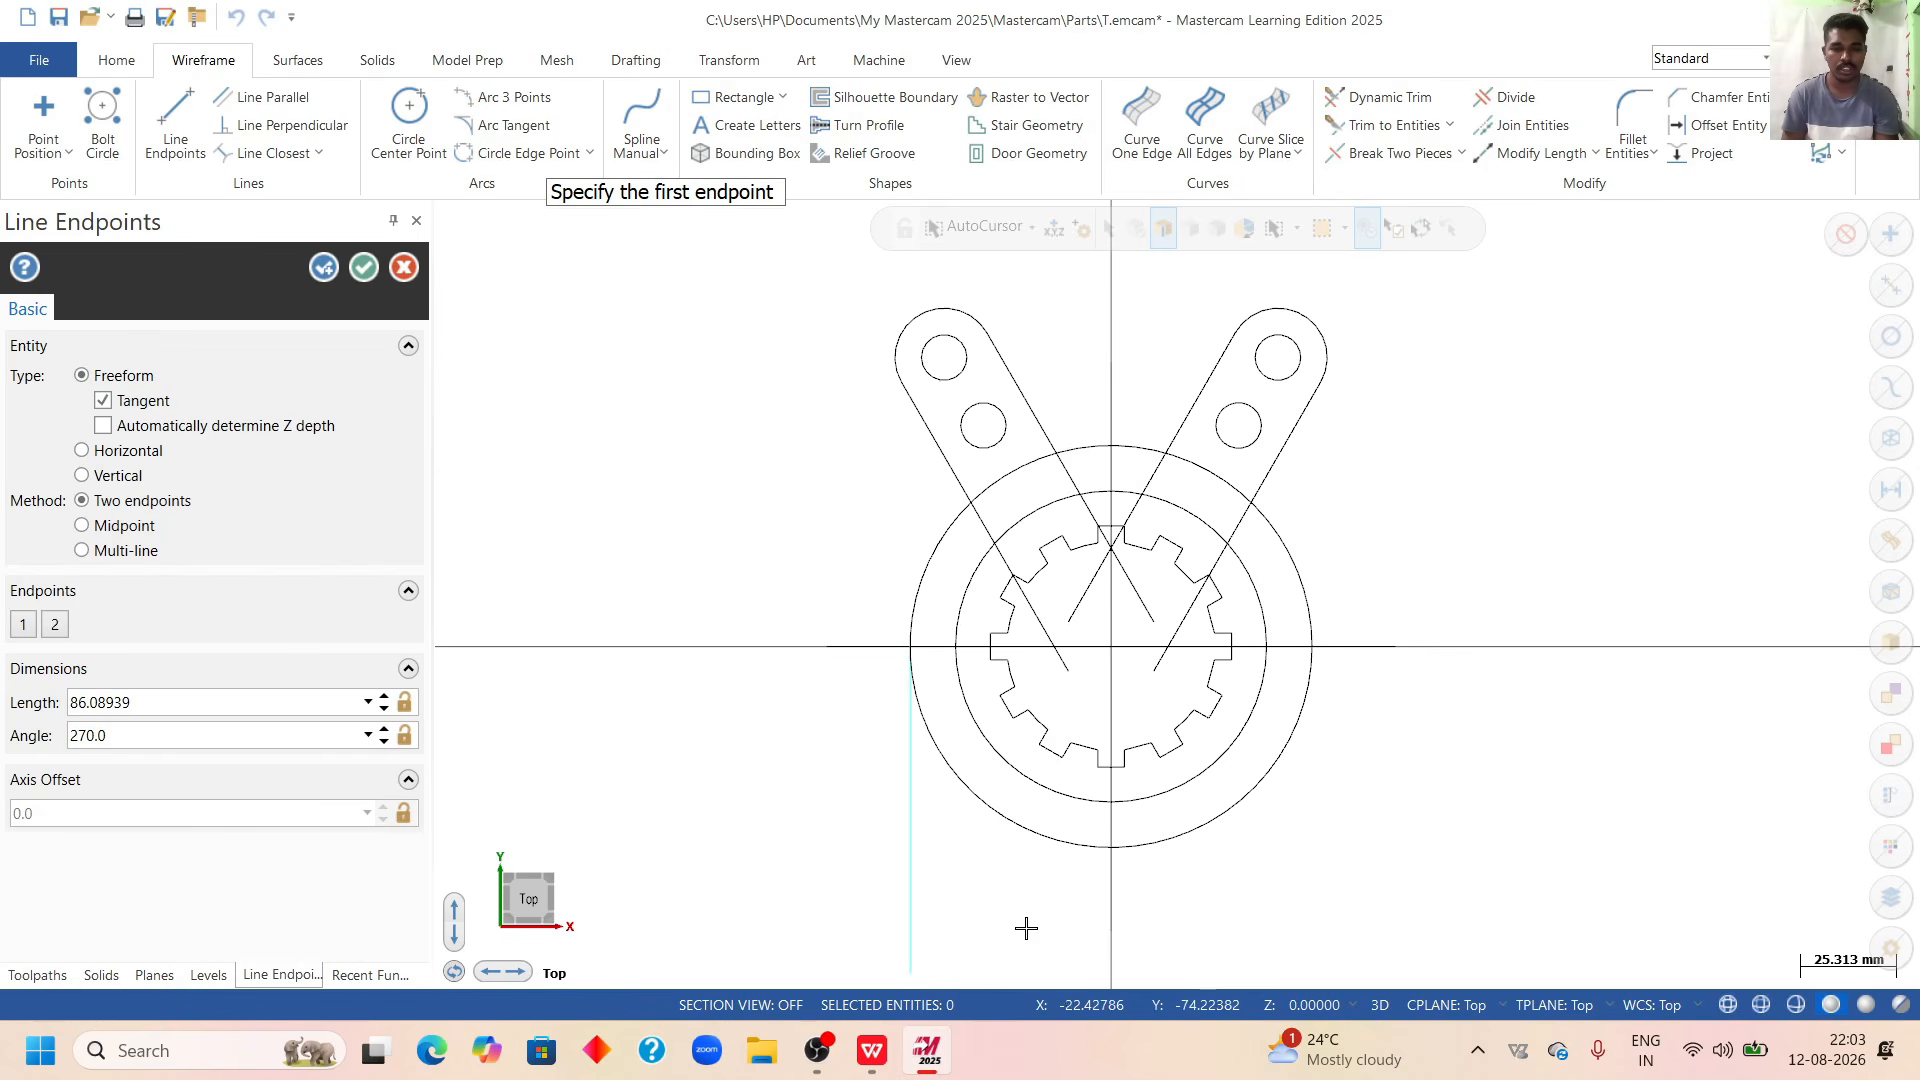
Draw a vertical line about 87 mm long downward from the right quadrant of the 53 mm radius circle.
{"action": "left_click", "coordinate": [1313, 648]}
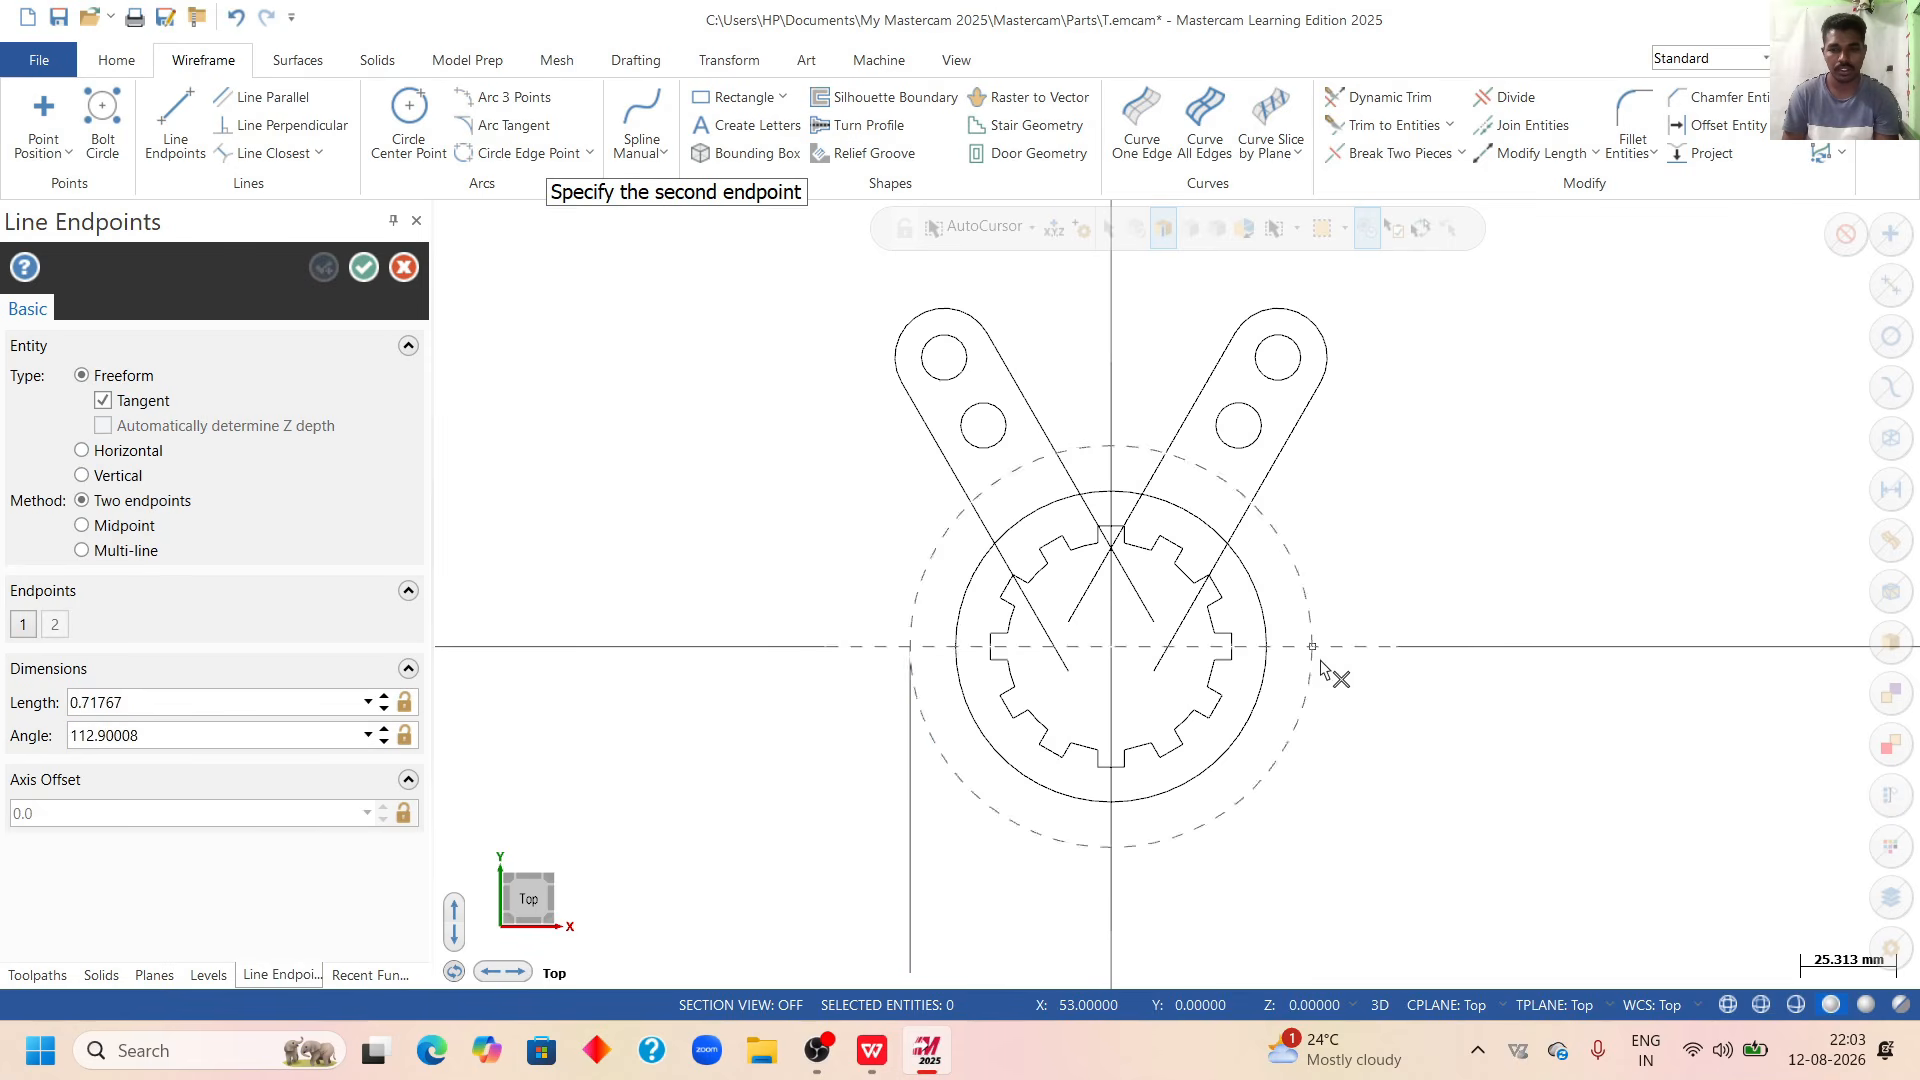
{"action": "left_click", "coordinate": [1315, 980]}
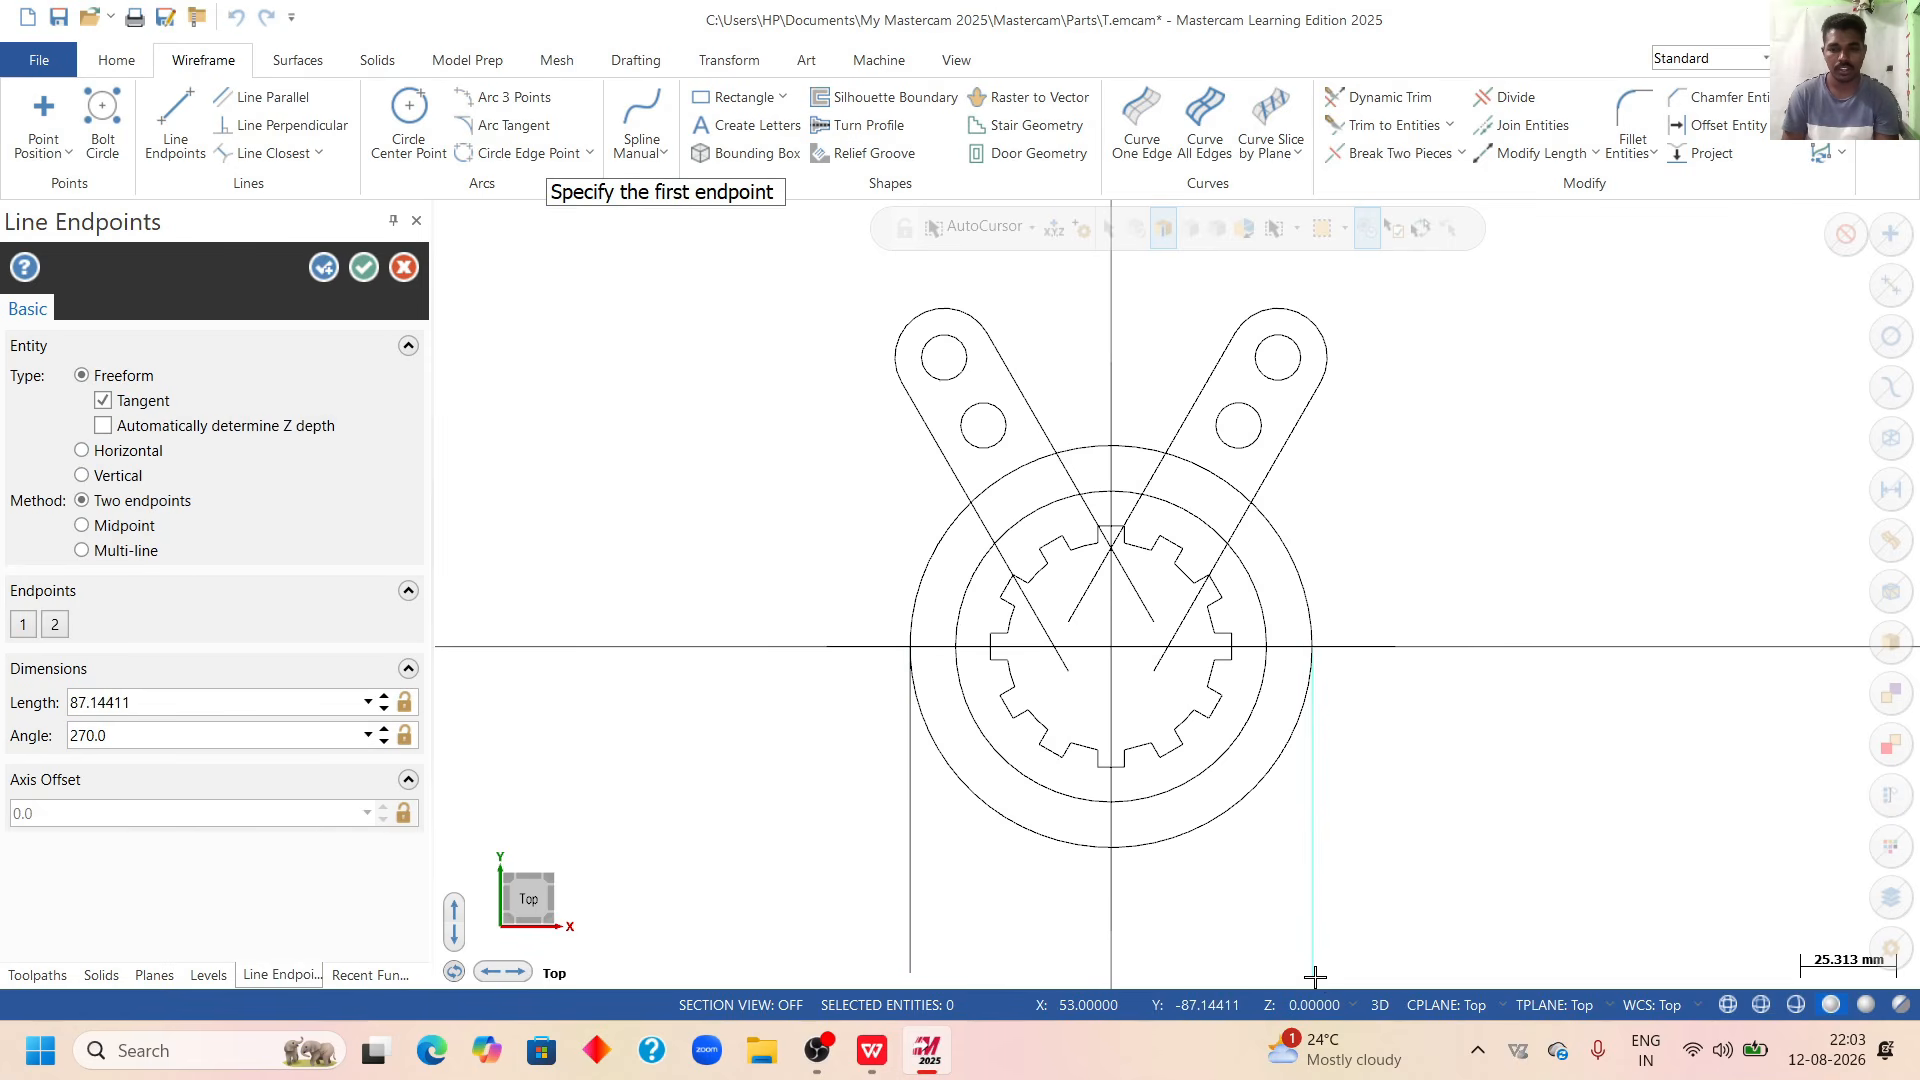
{"action": "left_click", "coordinate": [362, 272]}
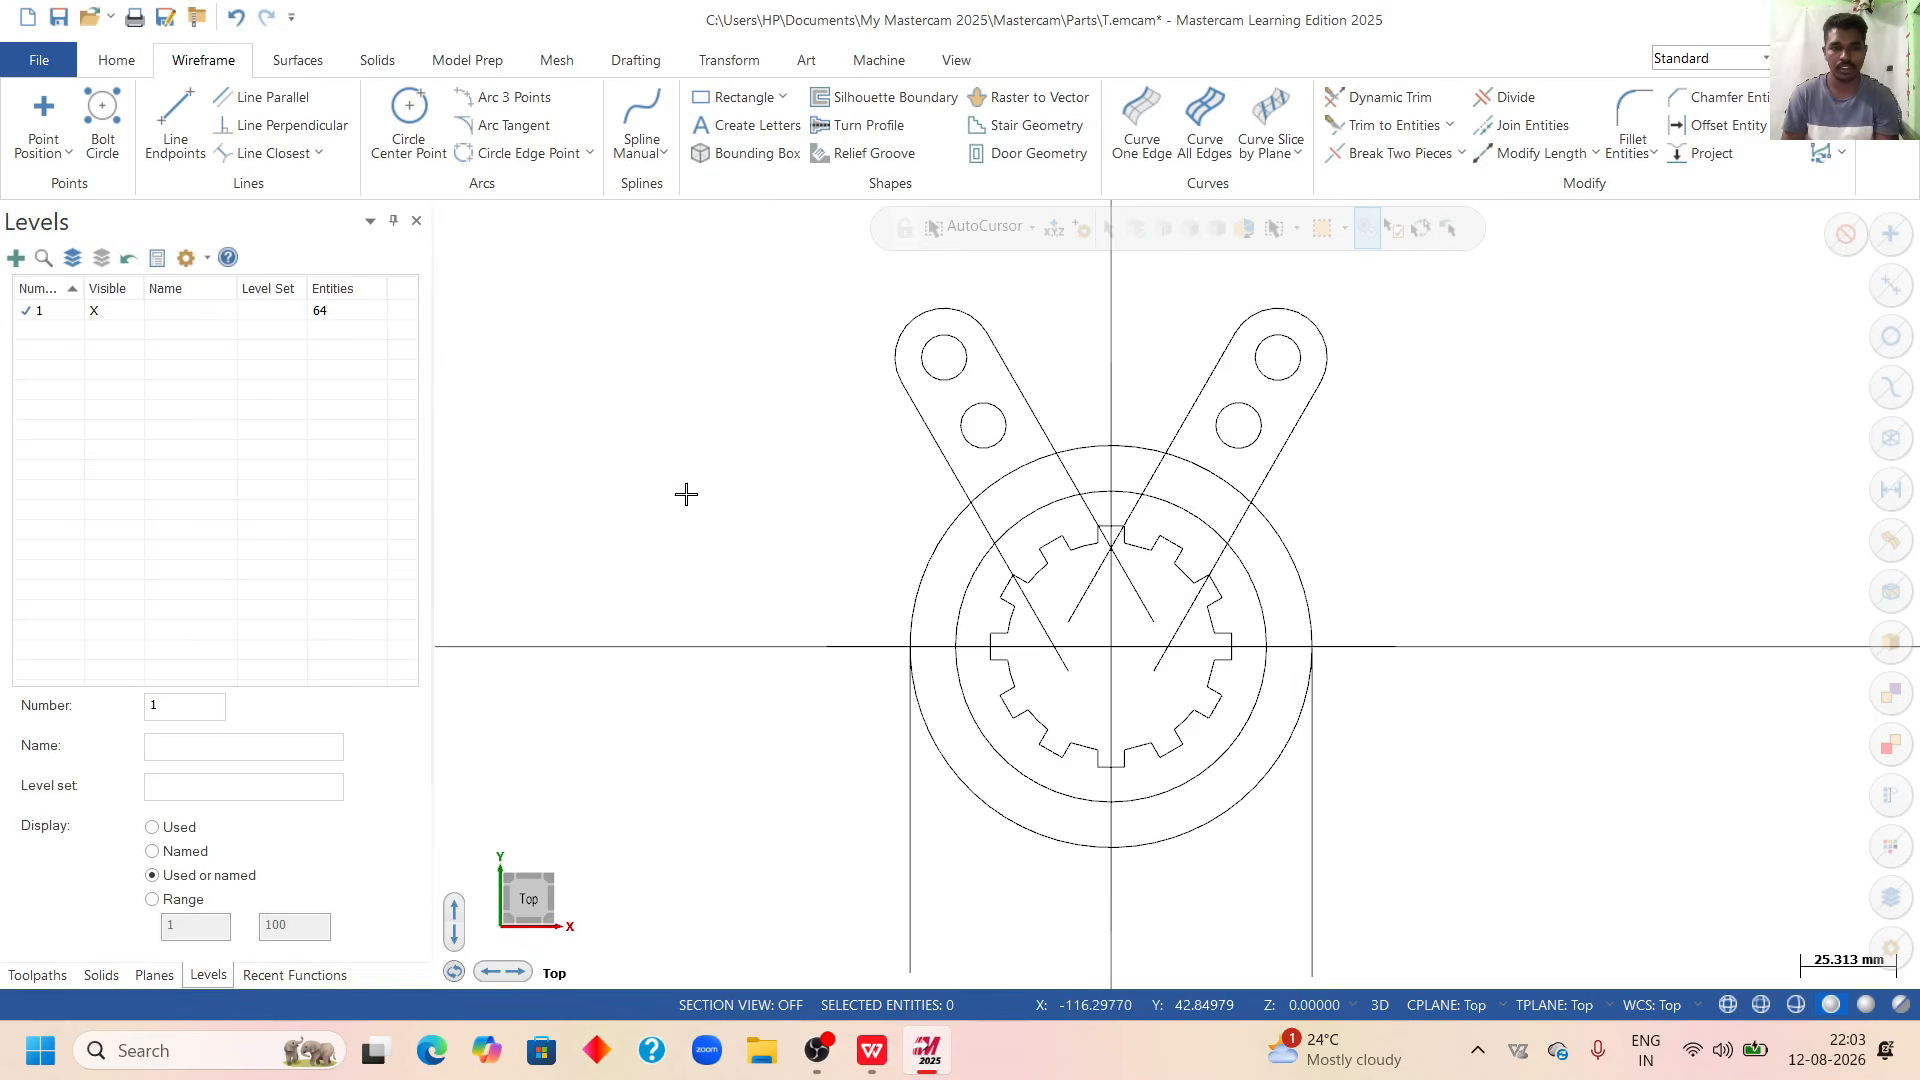
Check the Fork drawing in WPS Office and offset a copy of the horizontal centreline 35 mm downward on the selected side only.
{"action": "scroll", "coordinate": [822, 493], "scroll_direction": "down", "scroll_amount": 1}
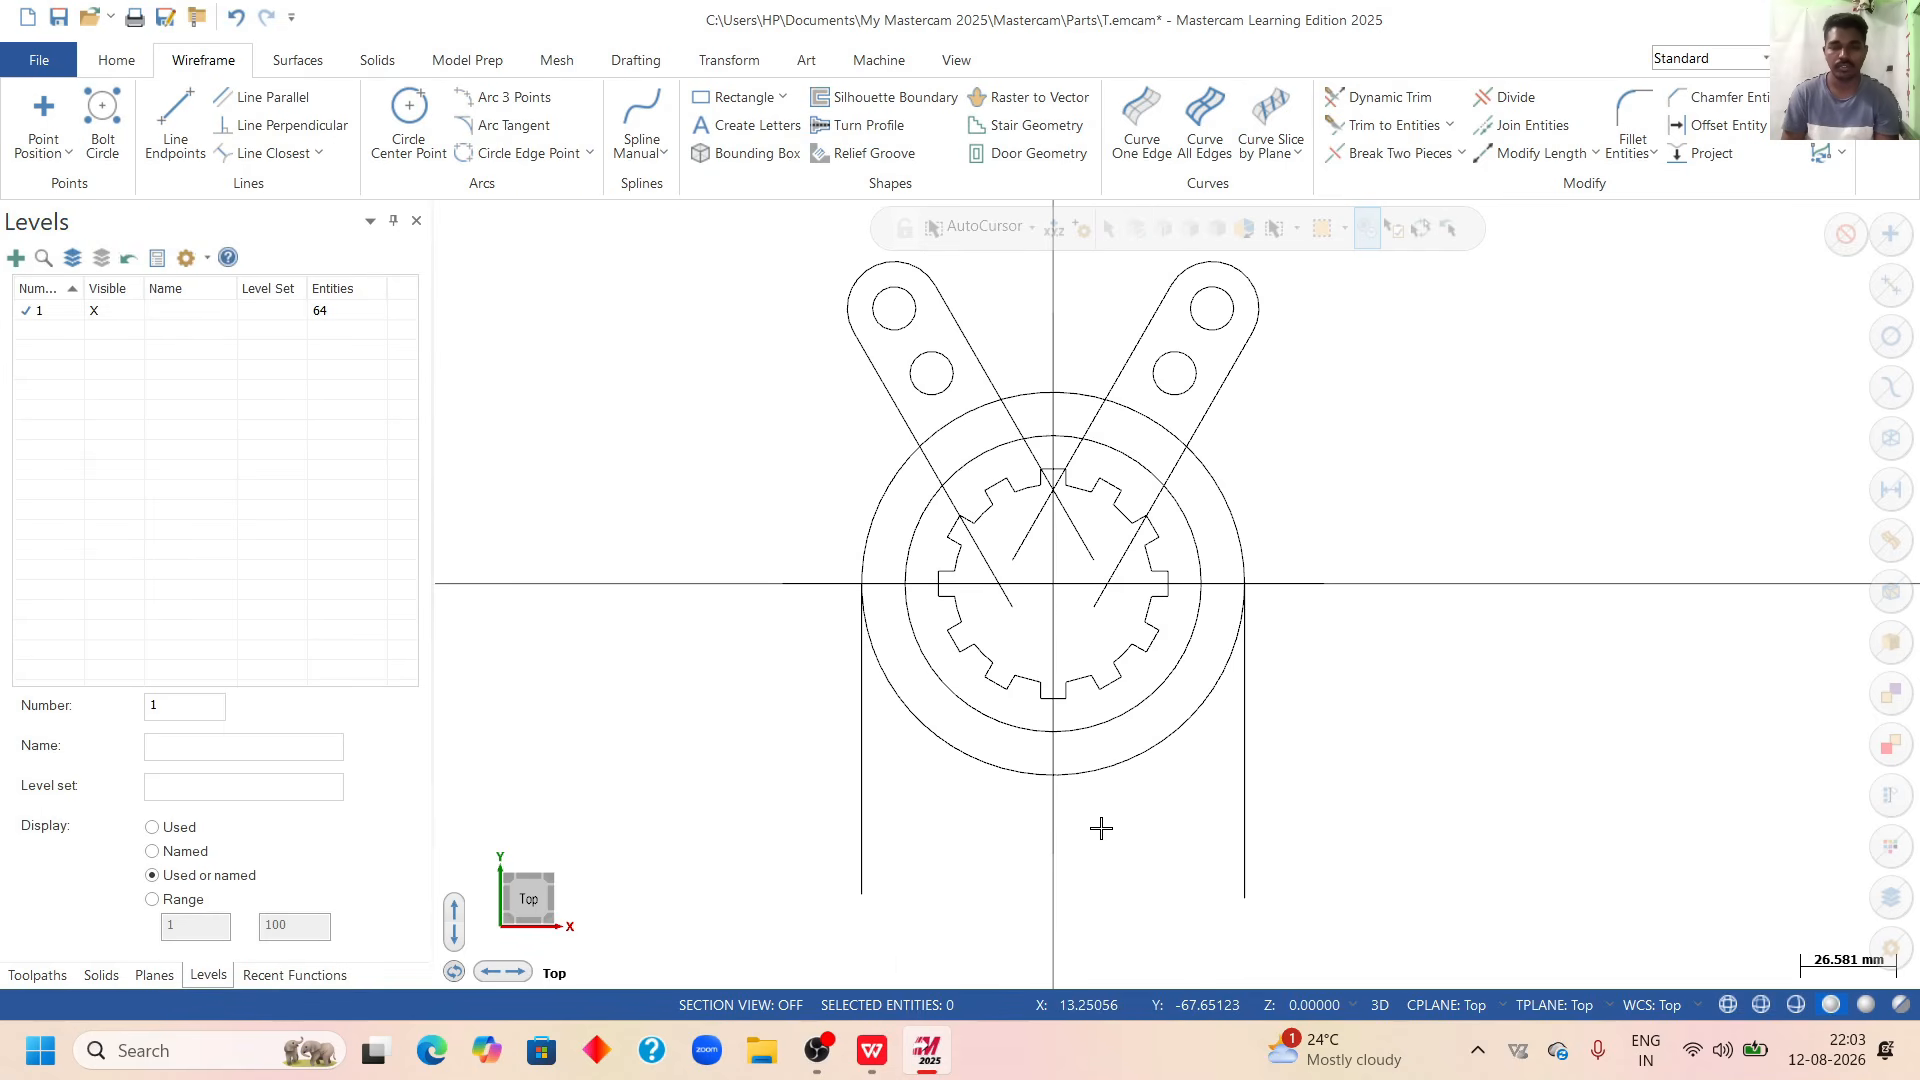
{"action": "scroll", "coordinate": [1099, 827], "scroll_direction": "up", "scroll_amount": 2}
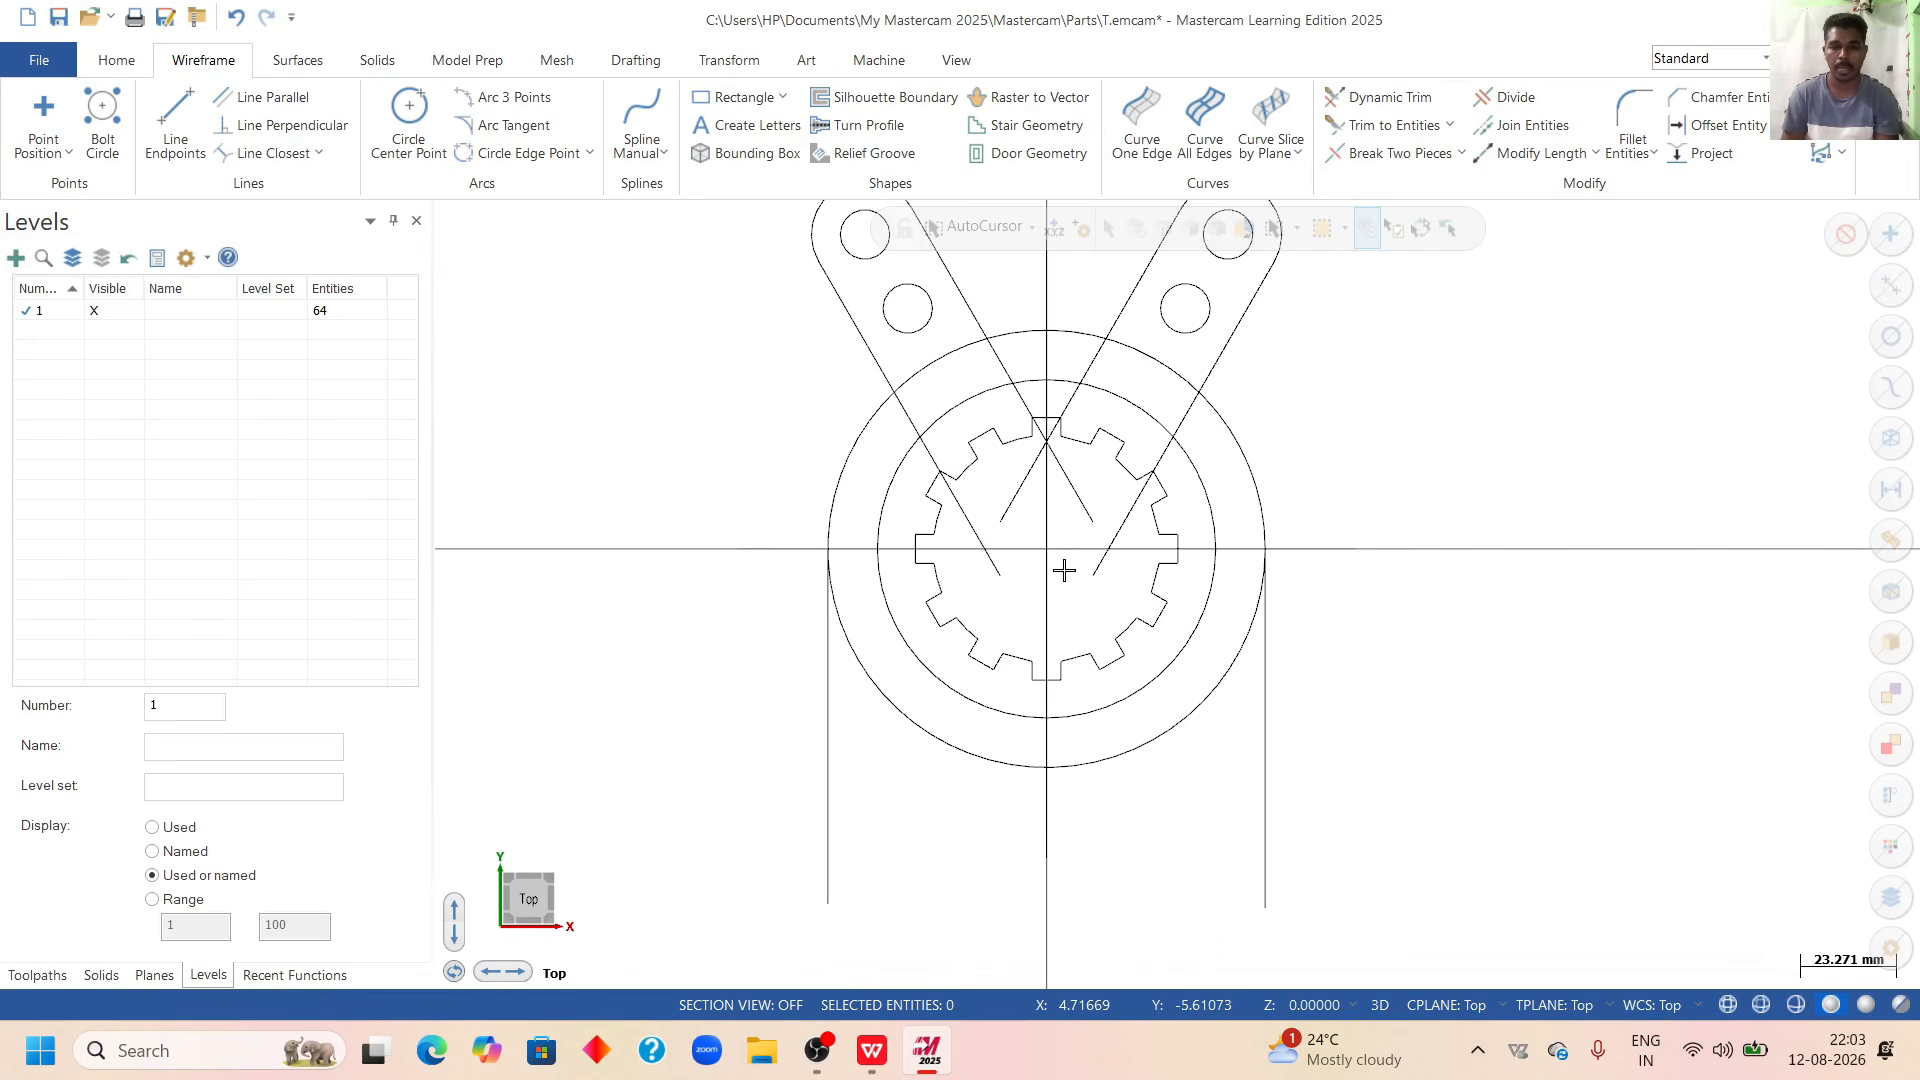
{"action": "left_click", "coordinate": [872, 1058]}
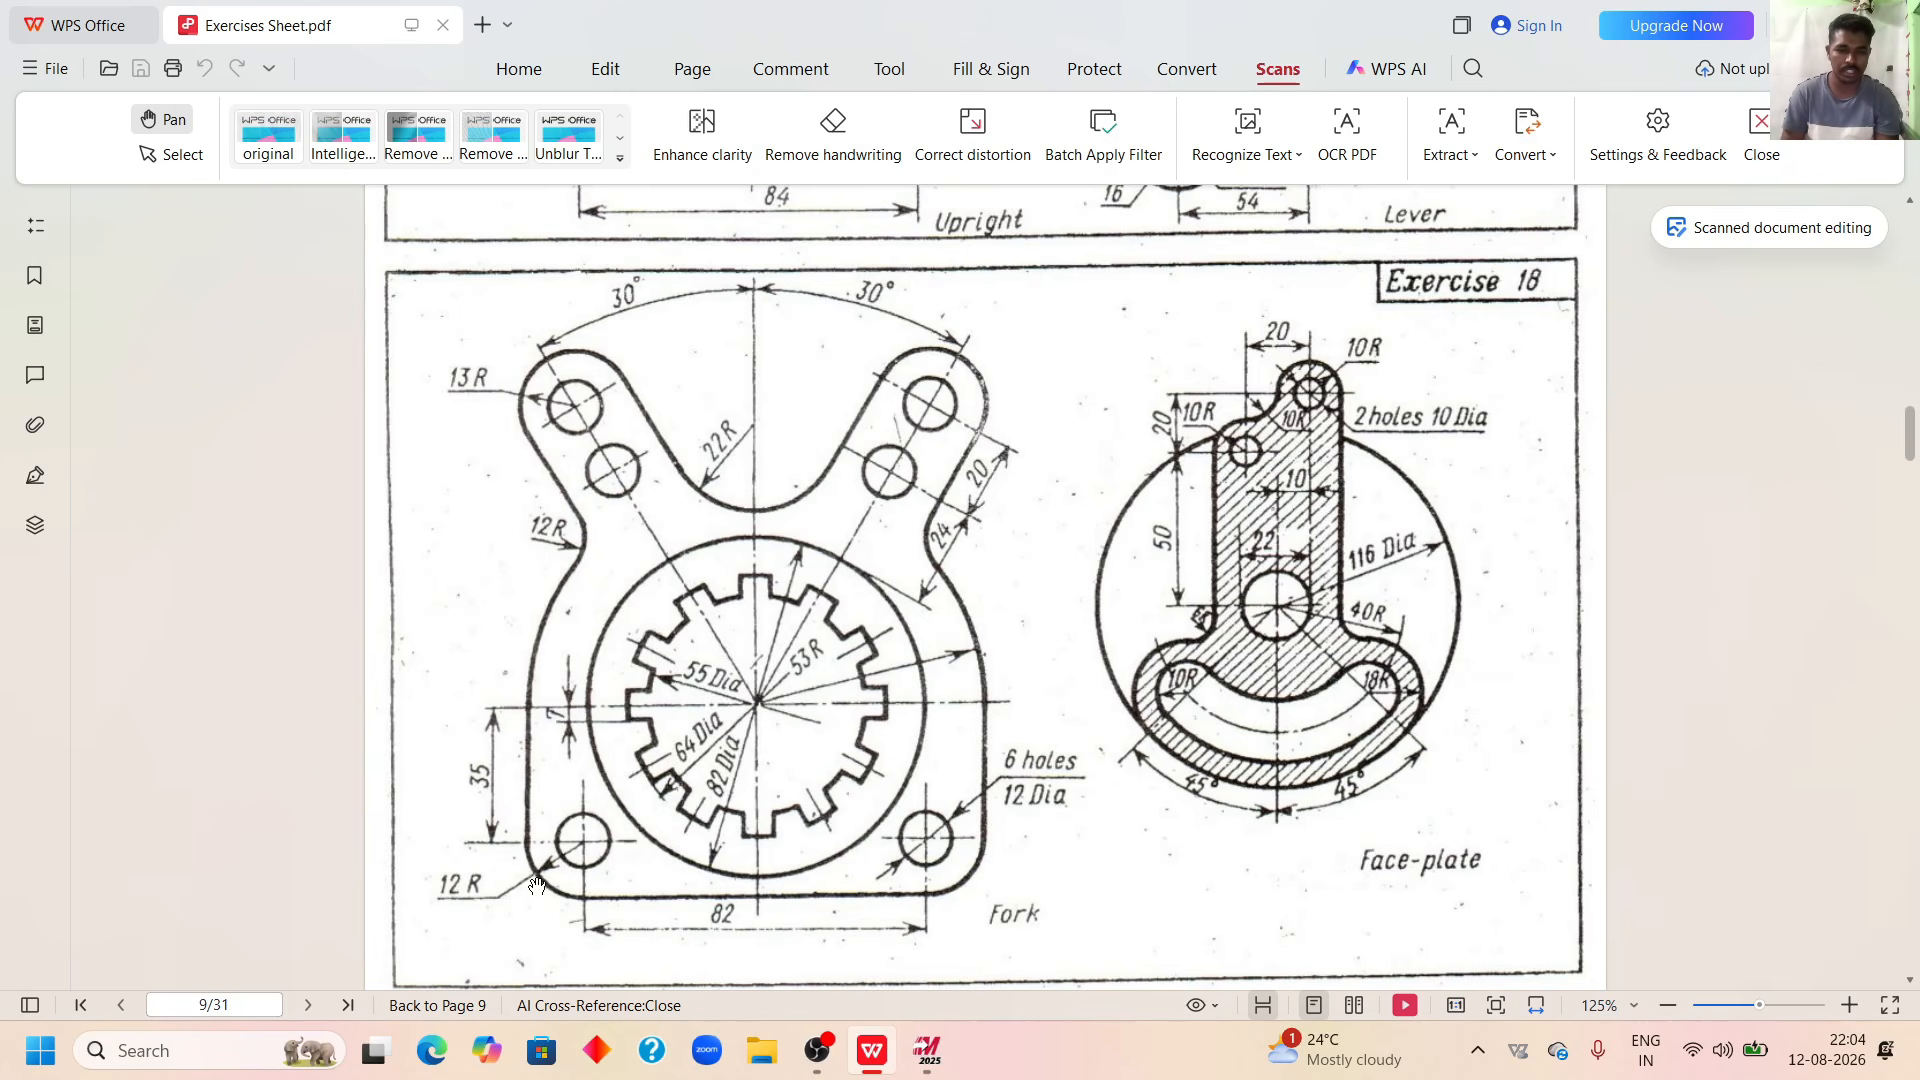
{"action": "left_click", "coordinate": [927, 1051]}
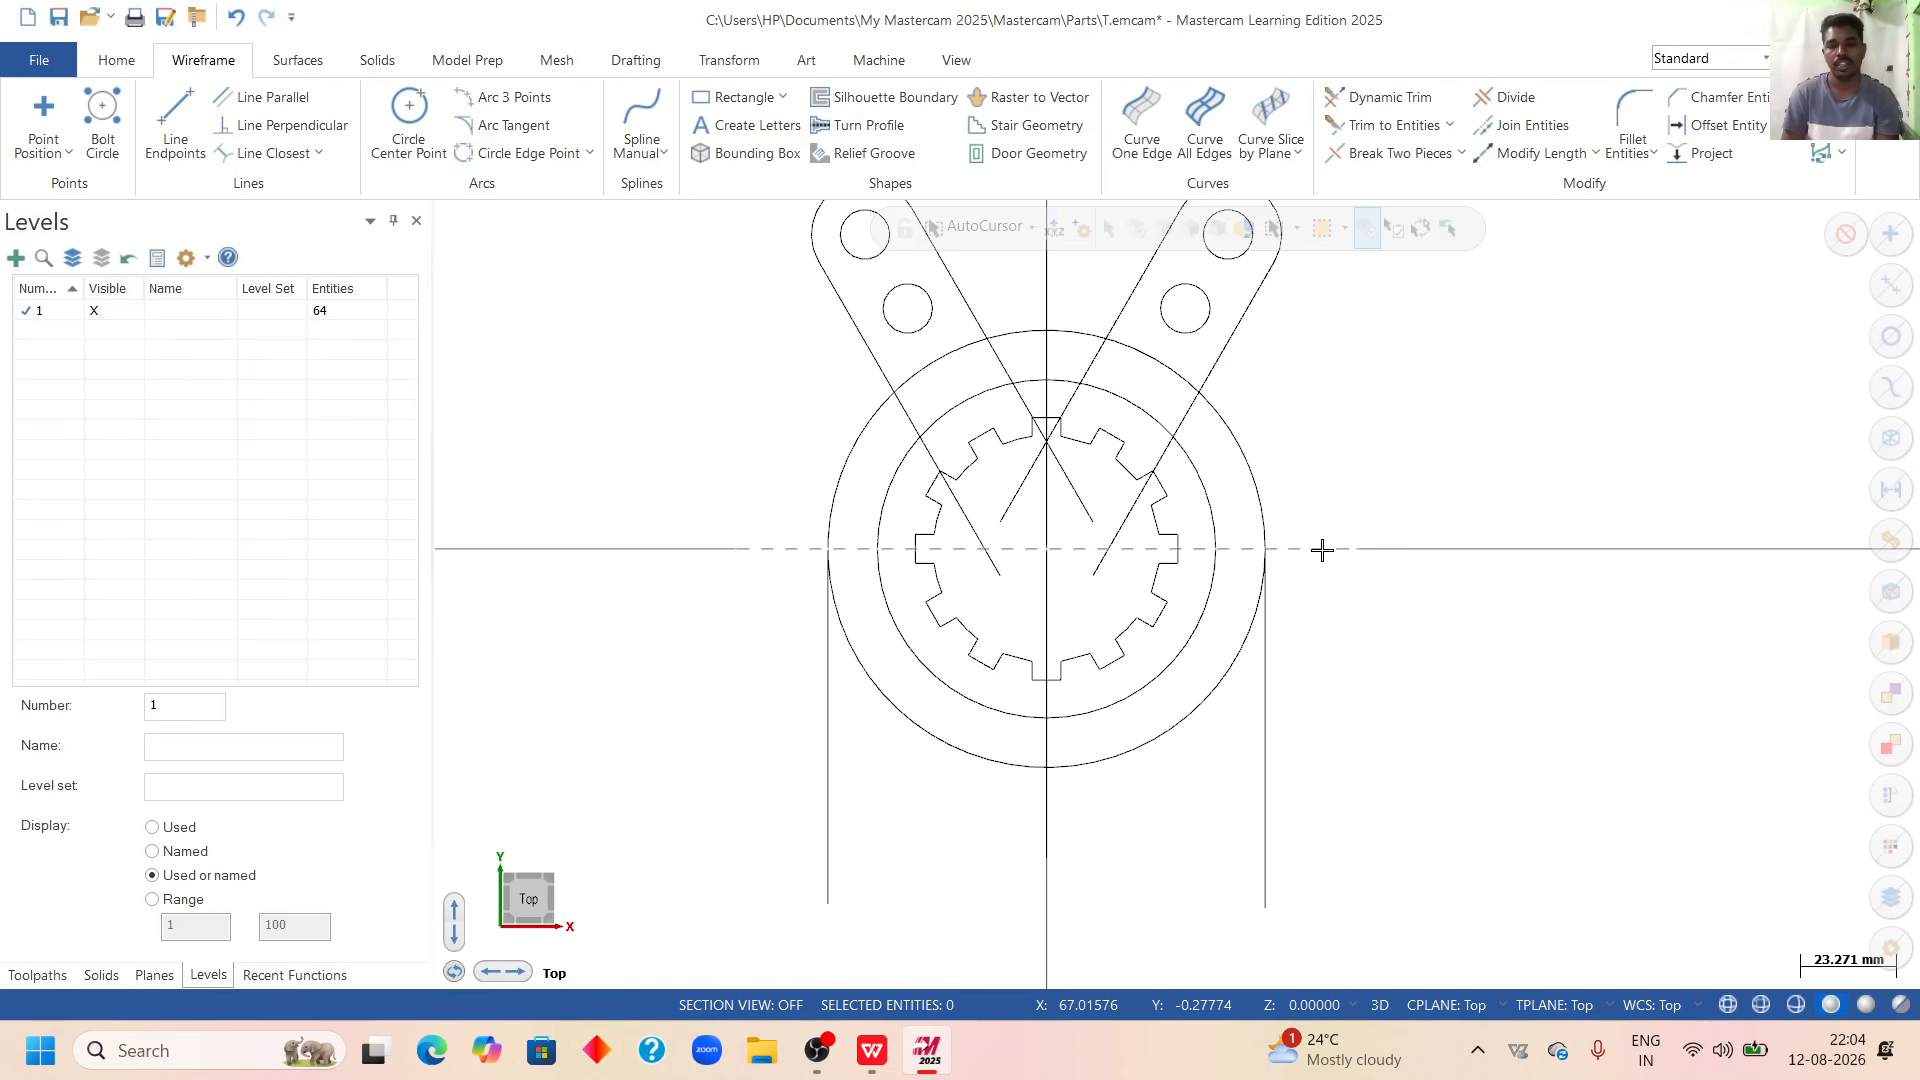
{"action": "mouse_move", "coordinate": [830, 1057]}
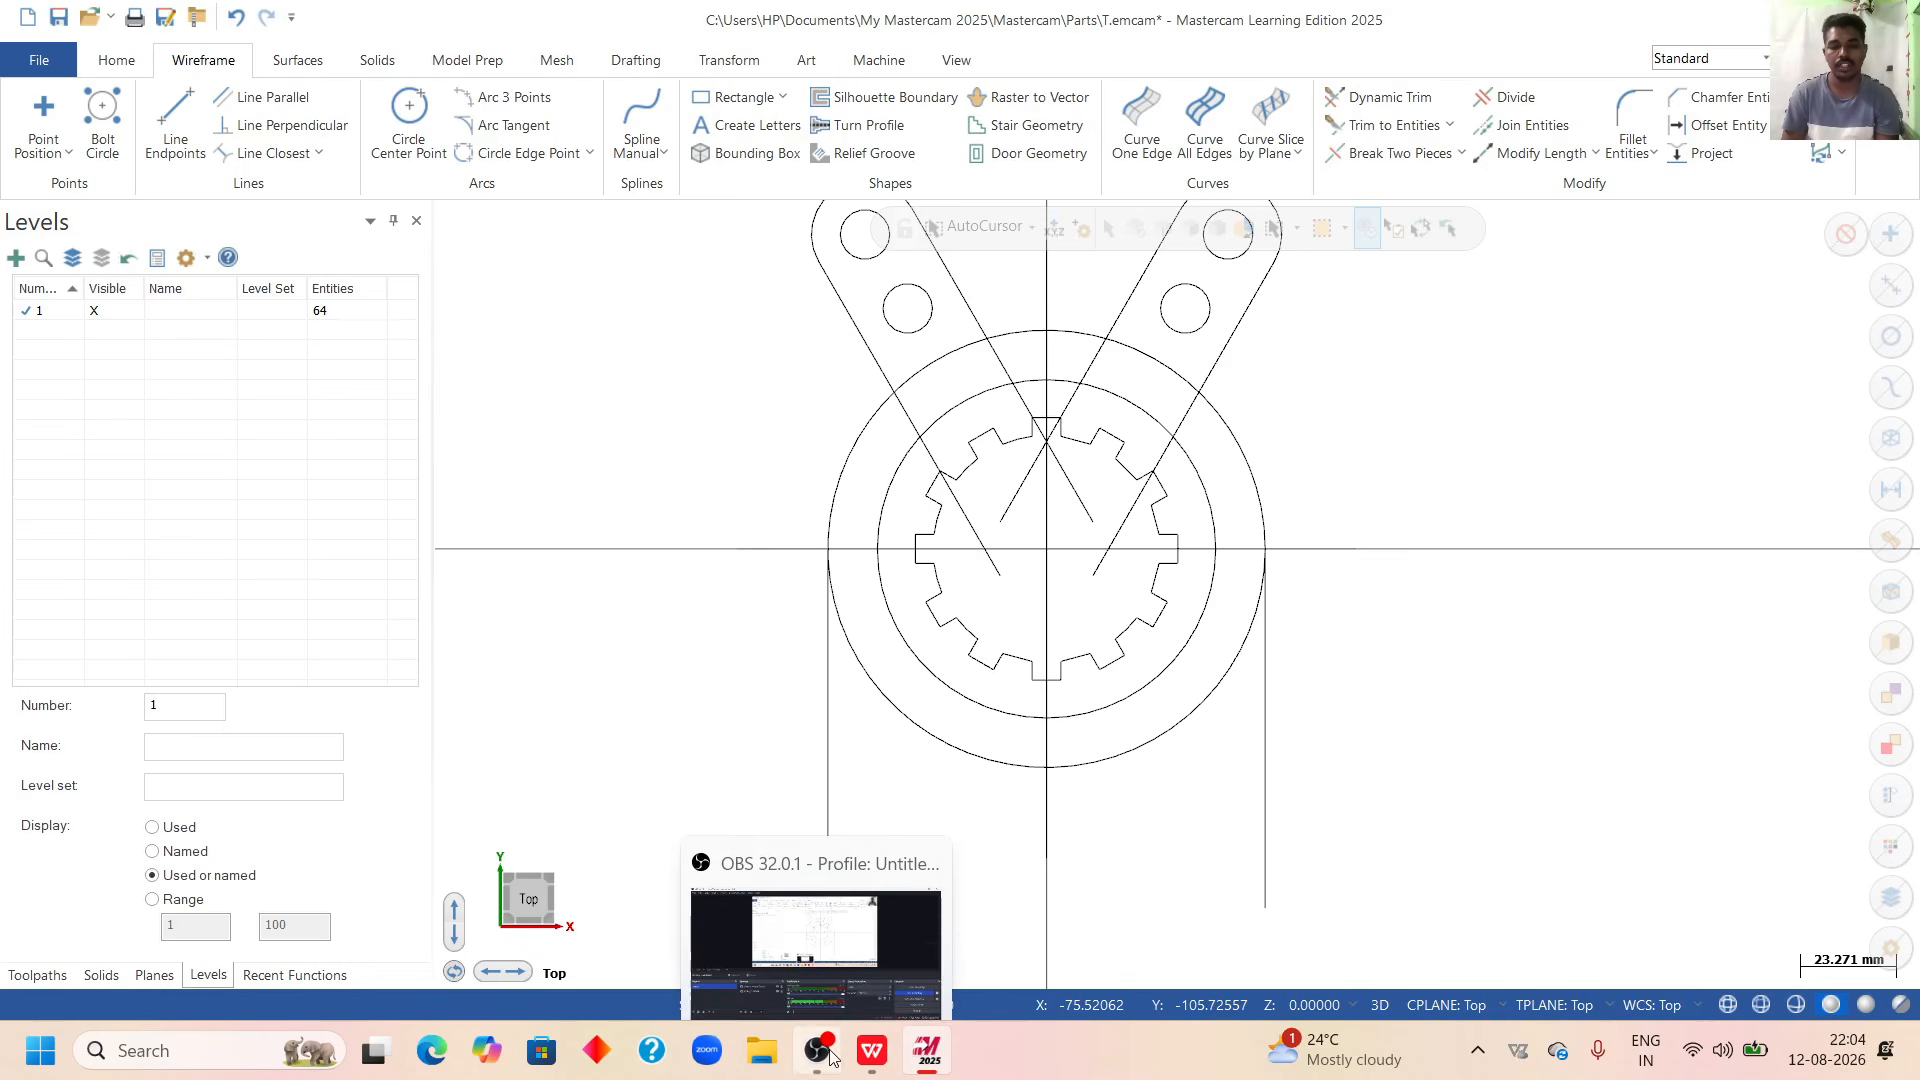
{"action": "left_click", "coordinate": [854, 994]}
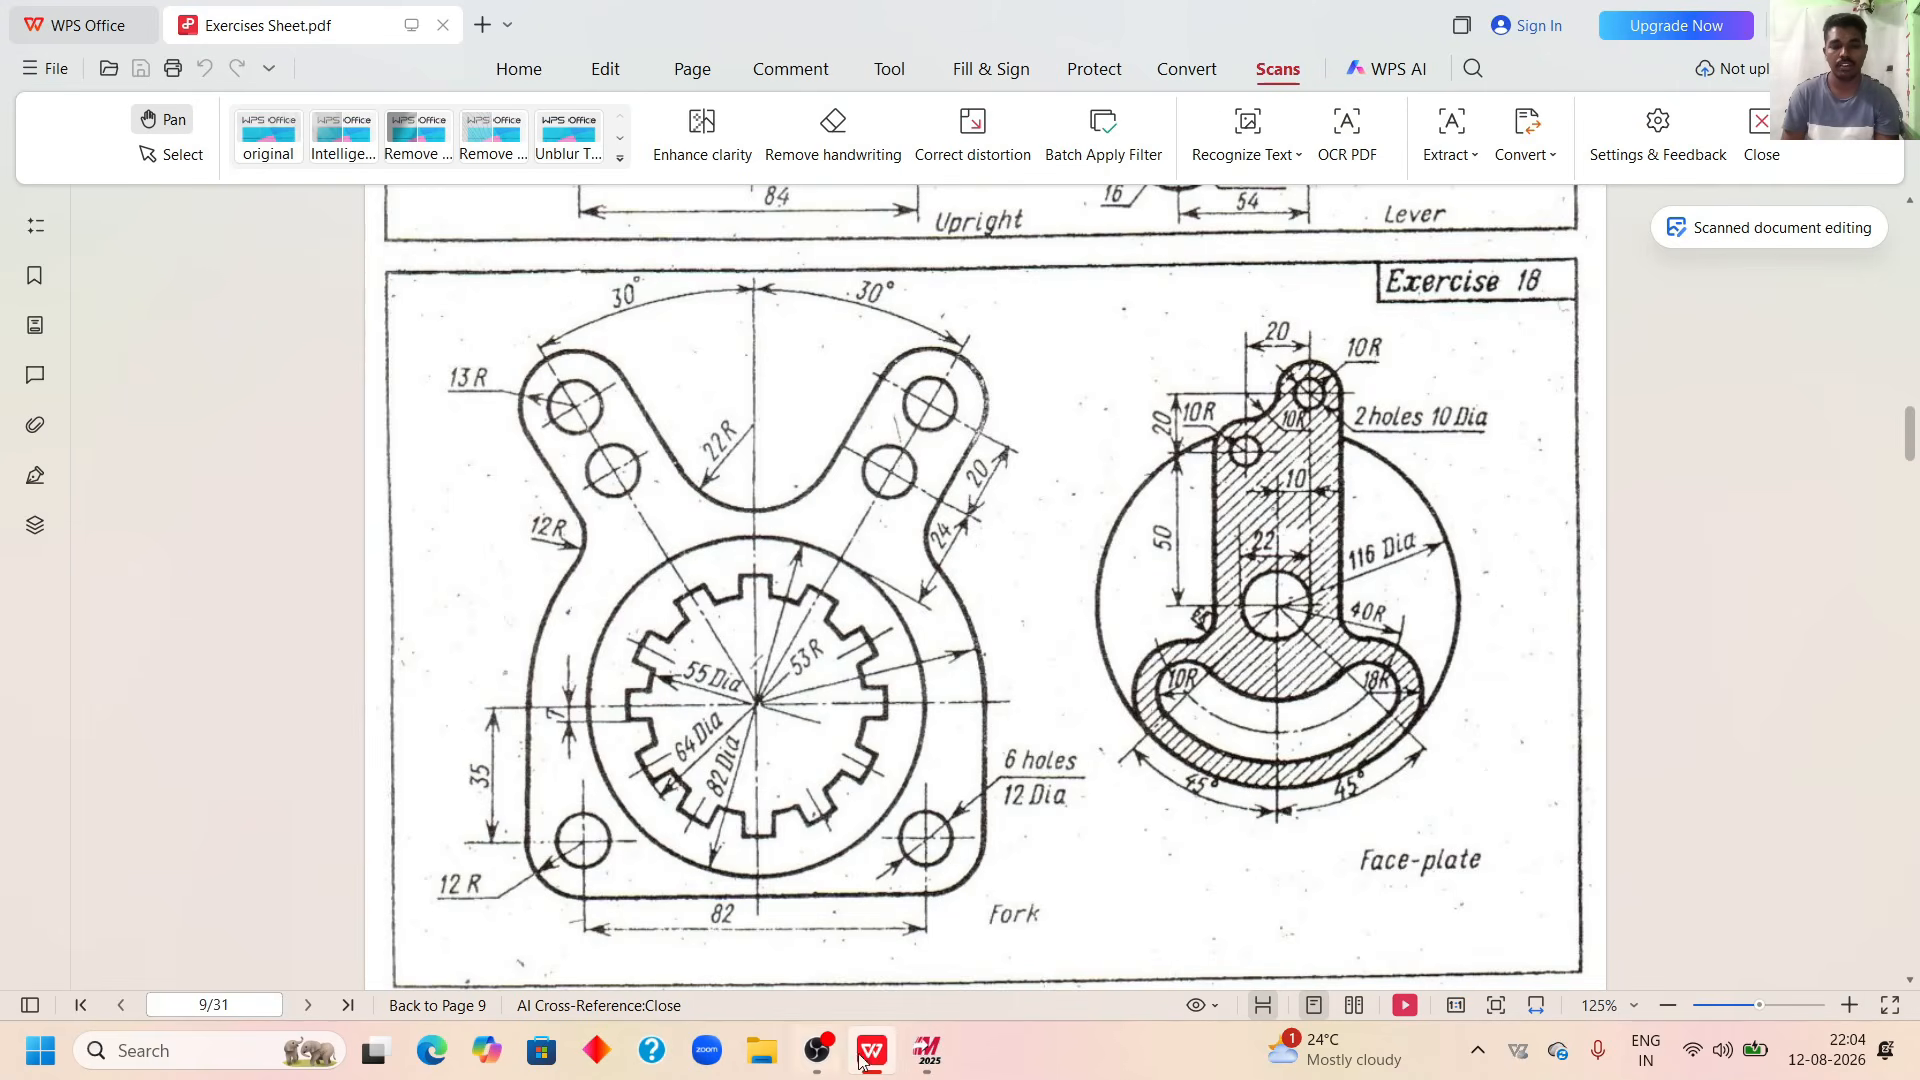
{"action": "left_click", "coordinate": [927, 1052]}
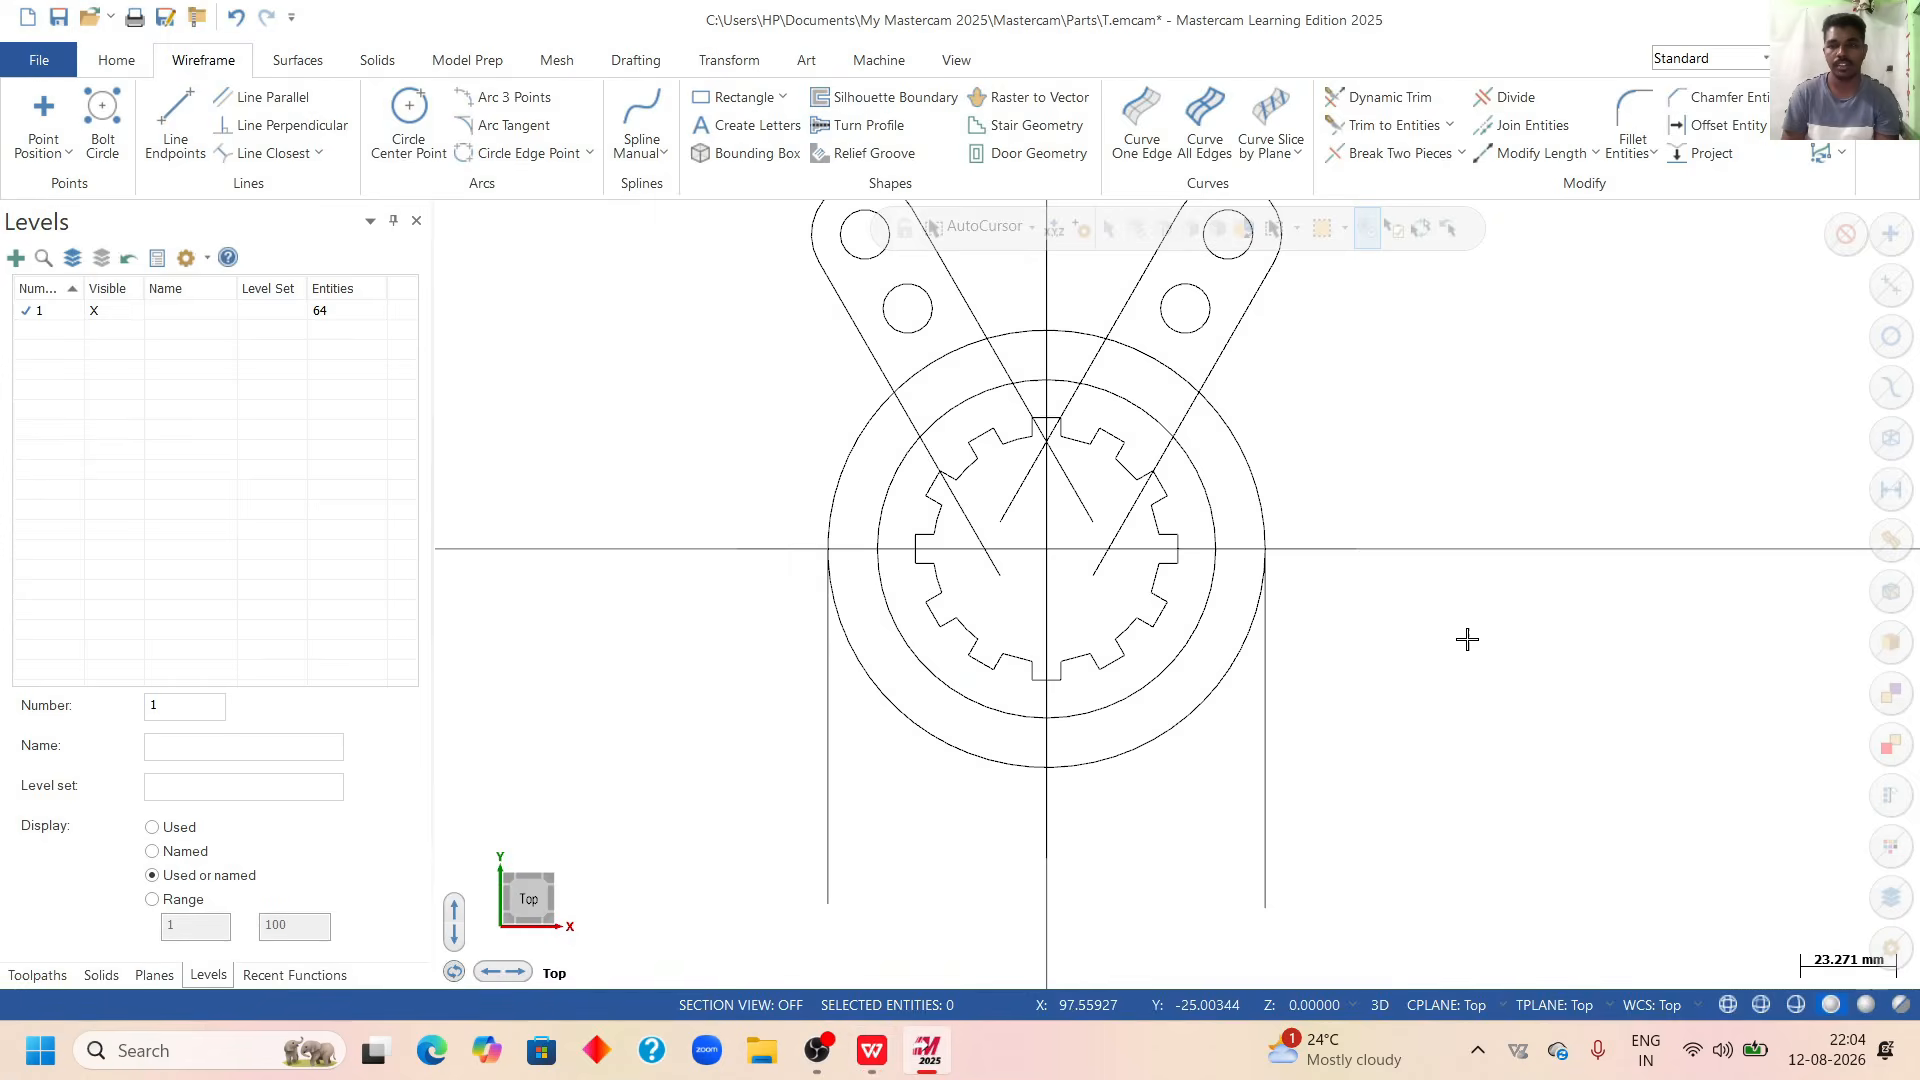
{"action": "left_click", "coordinate": [1713, 130]}
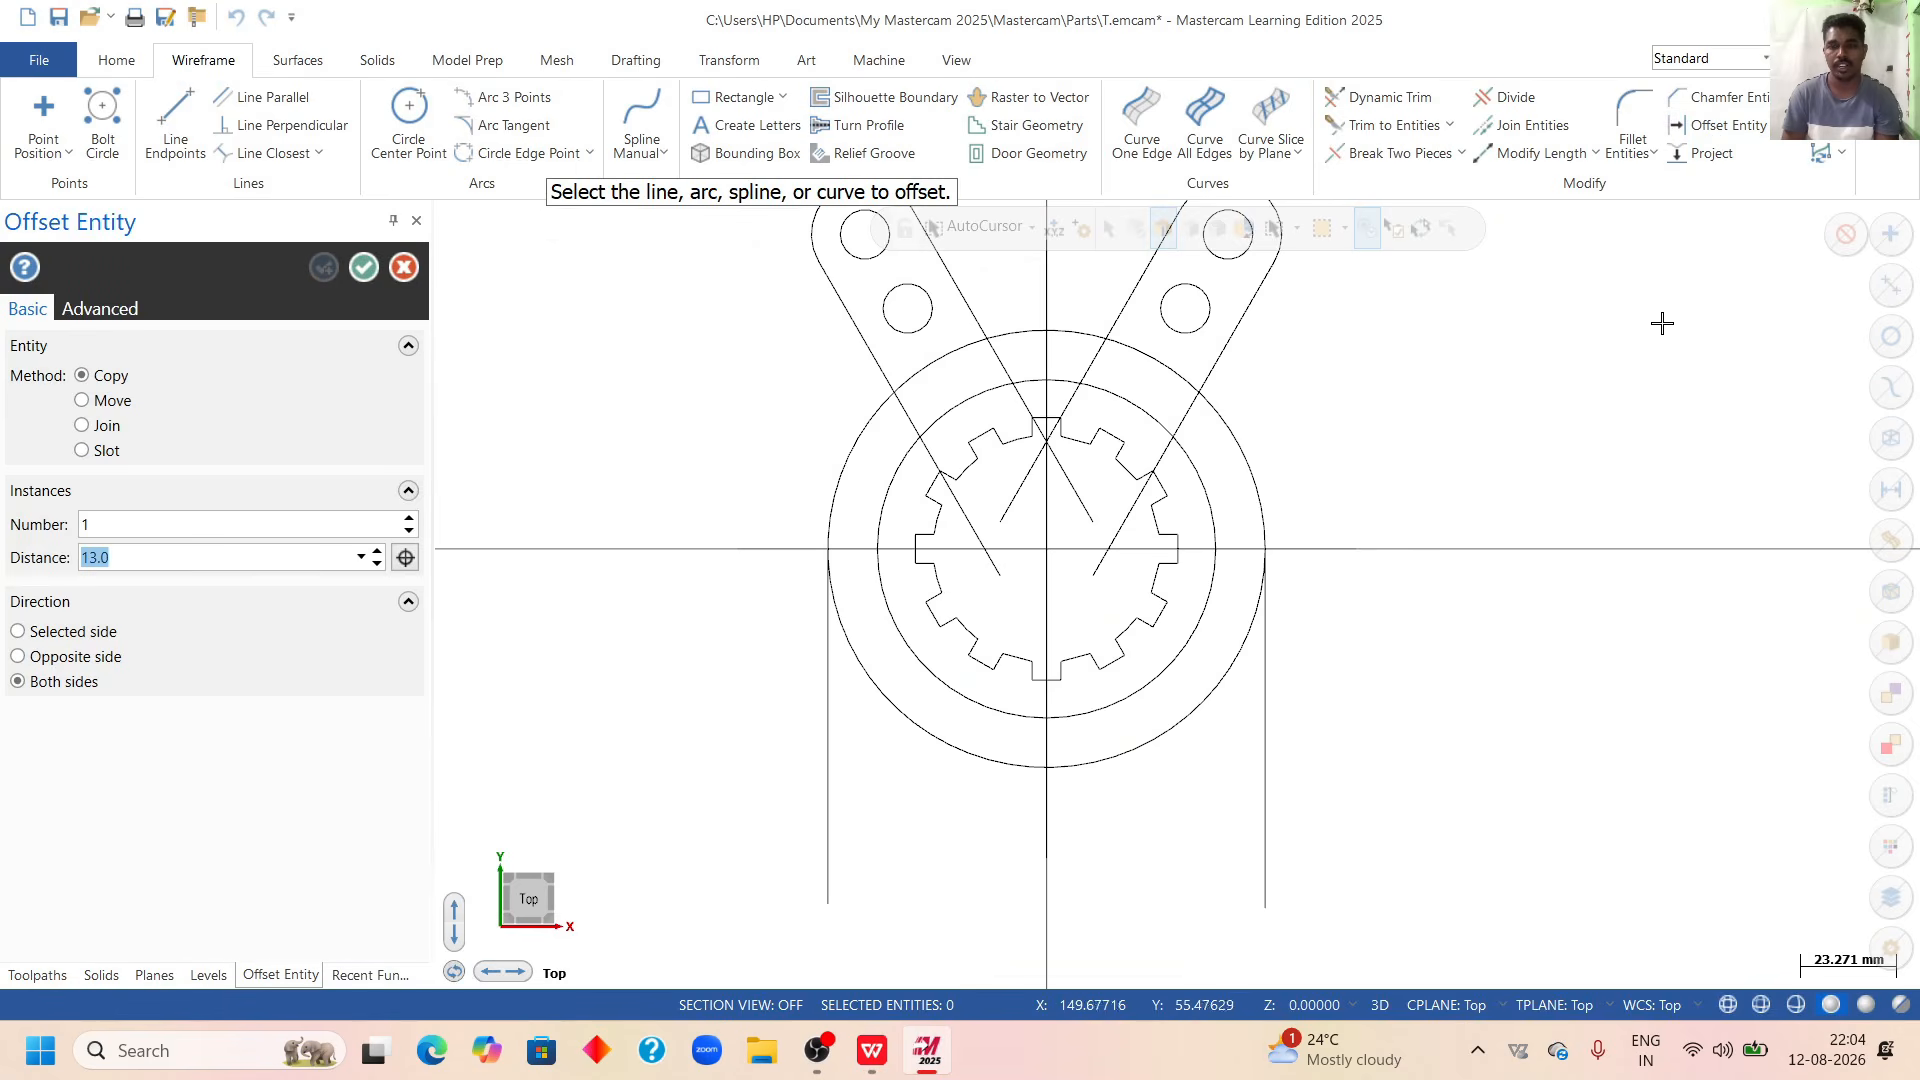
{"action": "left_click", "coordinate": [78, 636]}
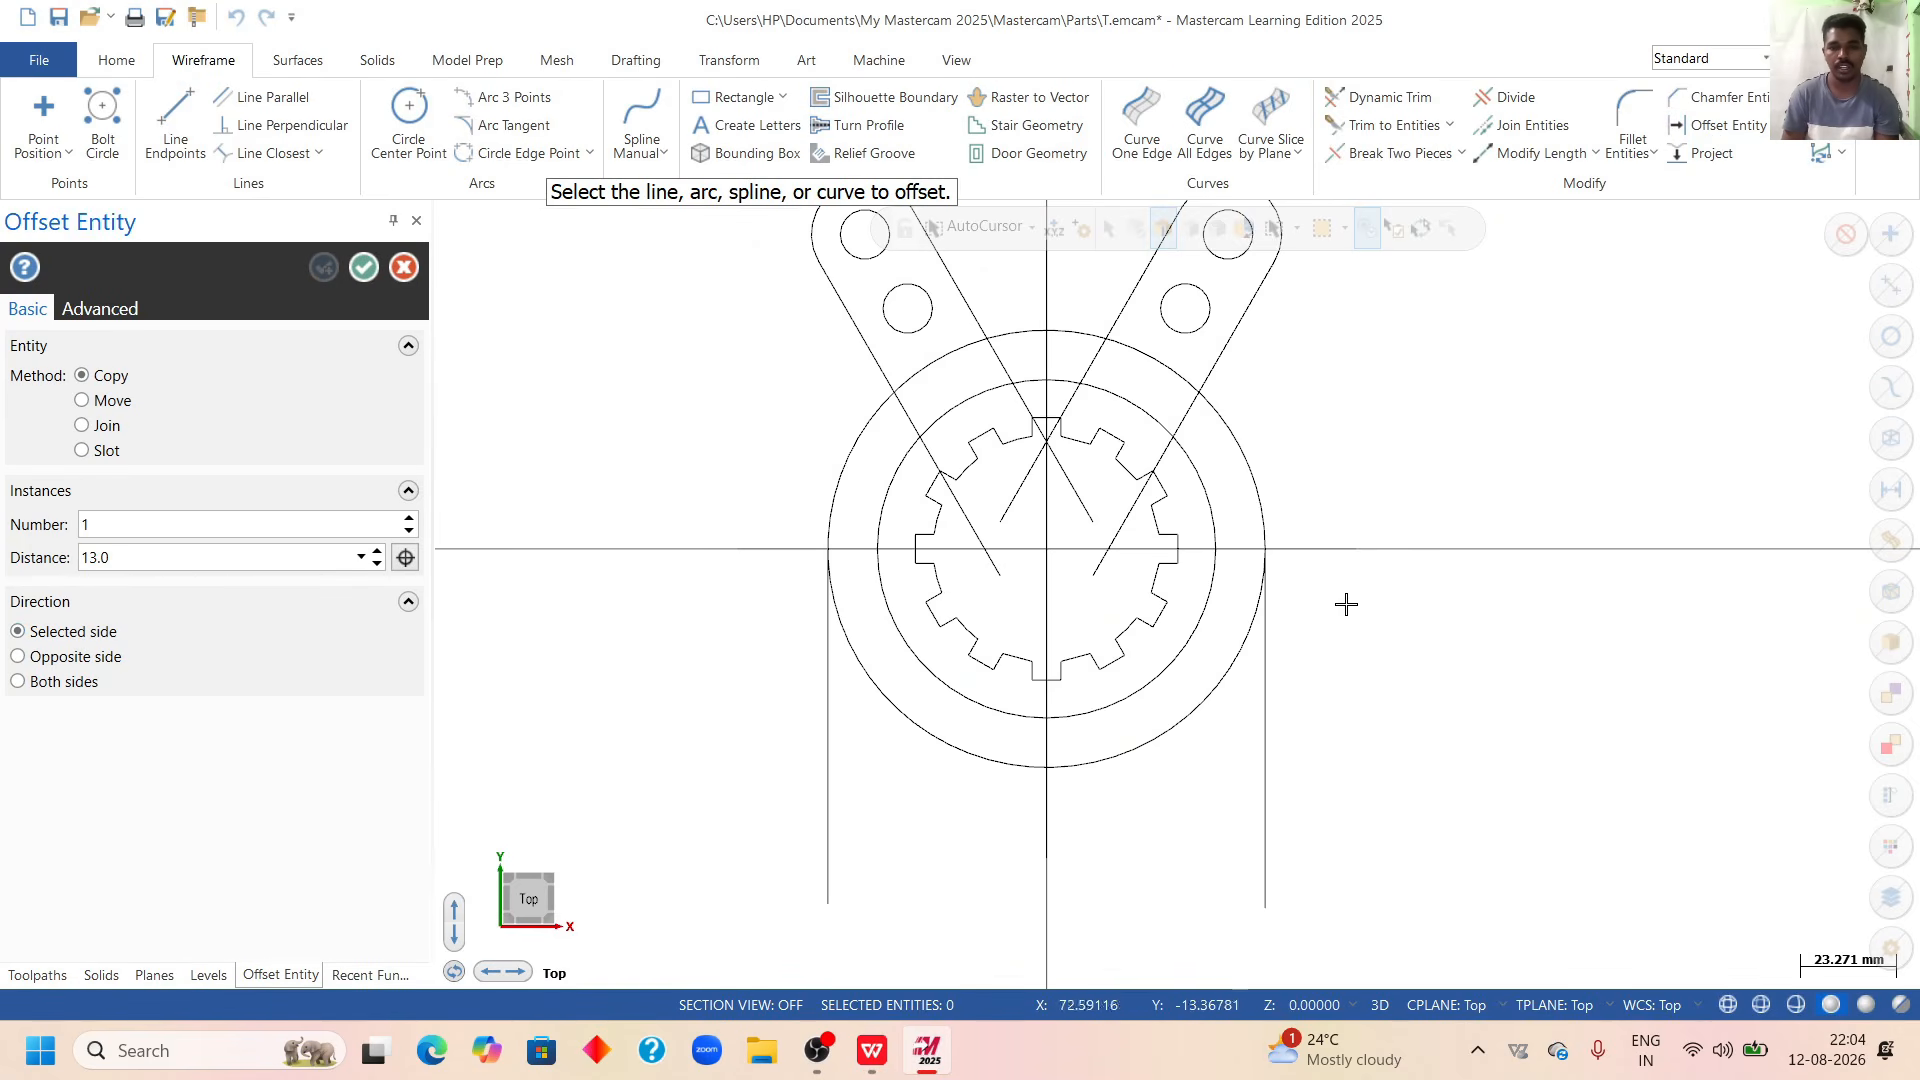
{"action": "left_click", "coordinate": [1316, 549]}
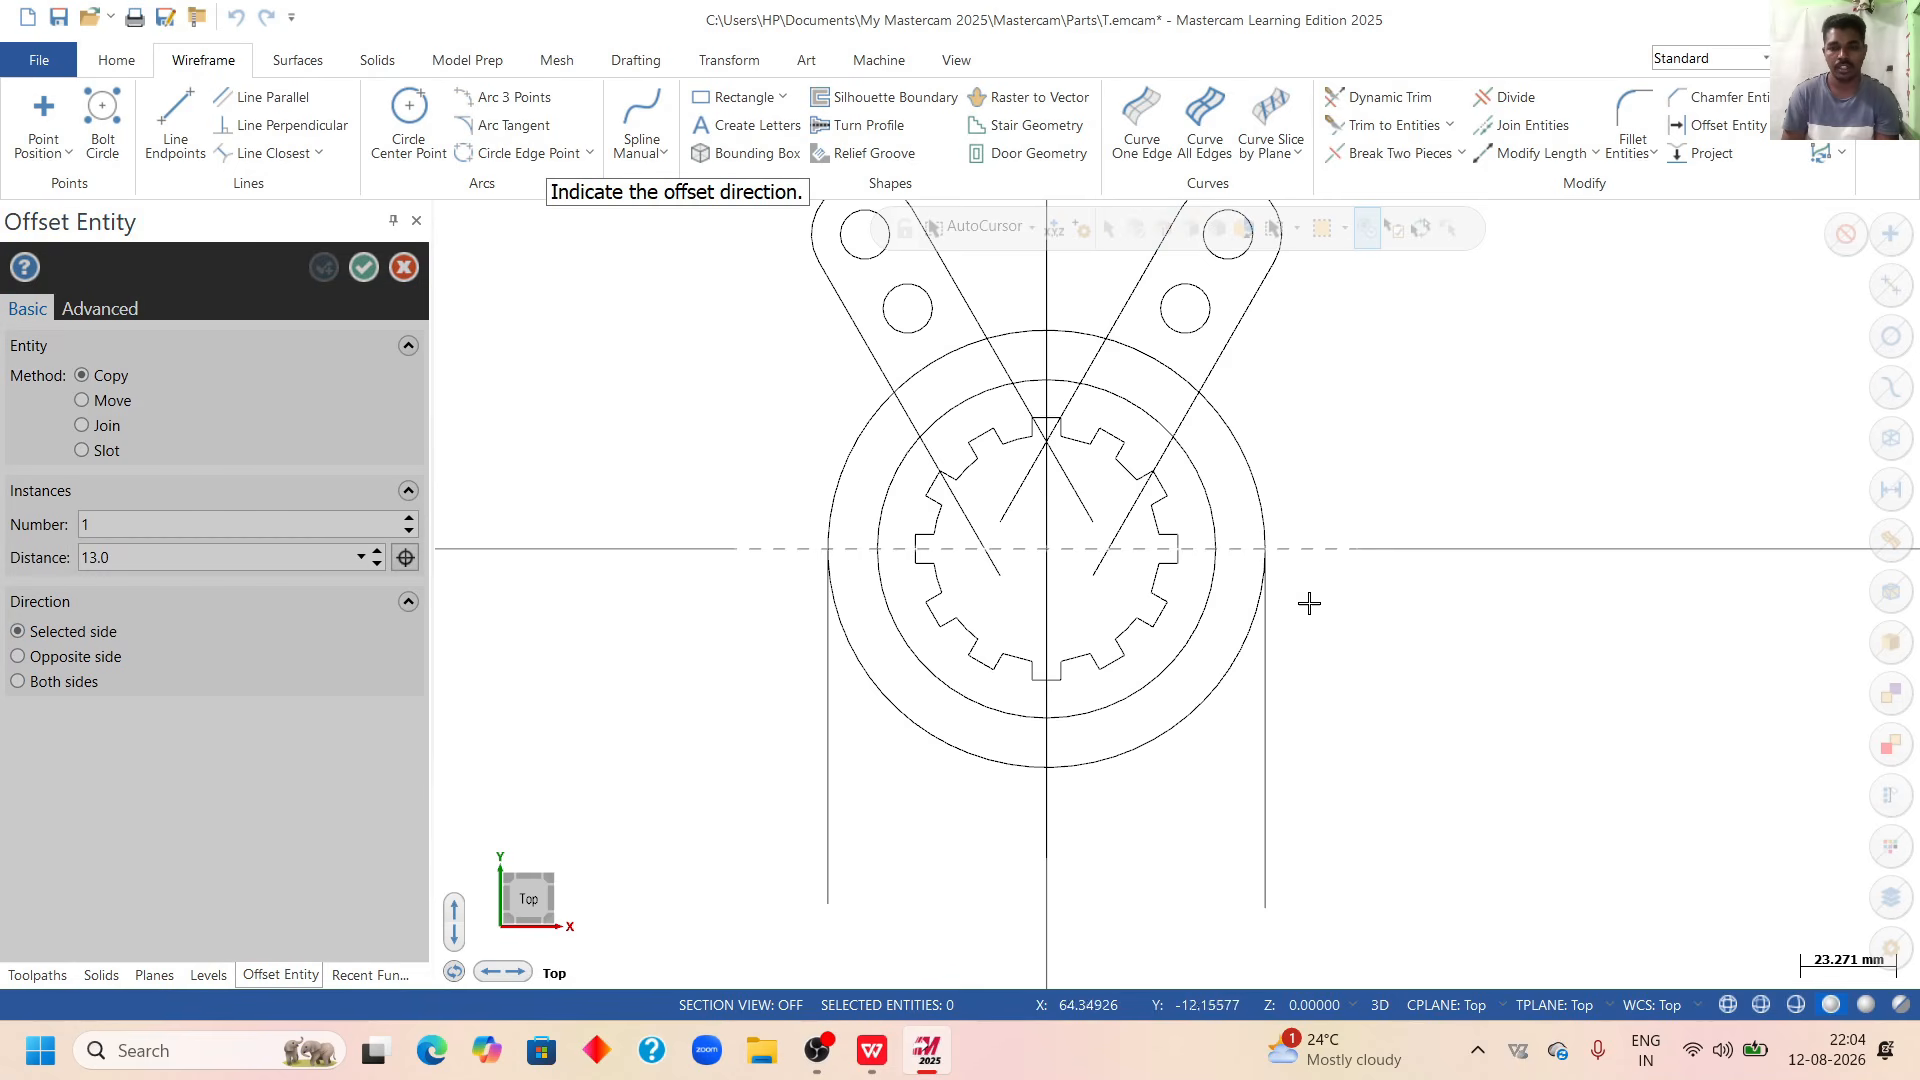
{"action": "left_click", "coordinate": [1180, 785]}
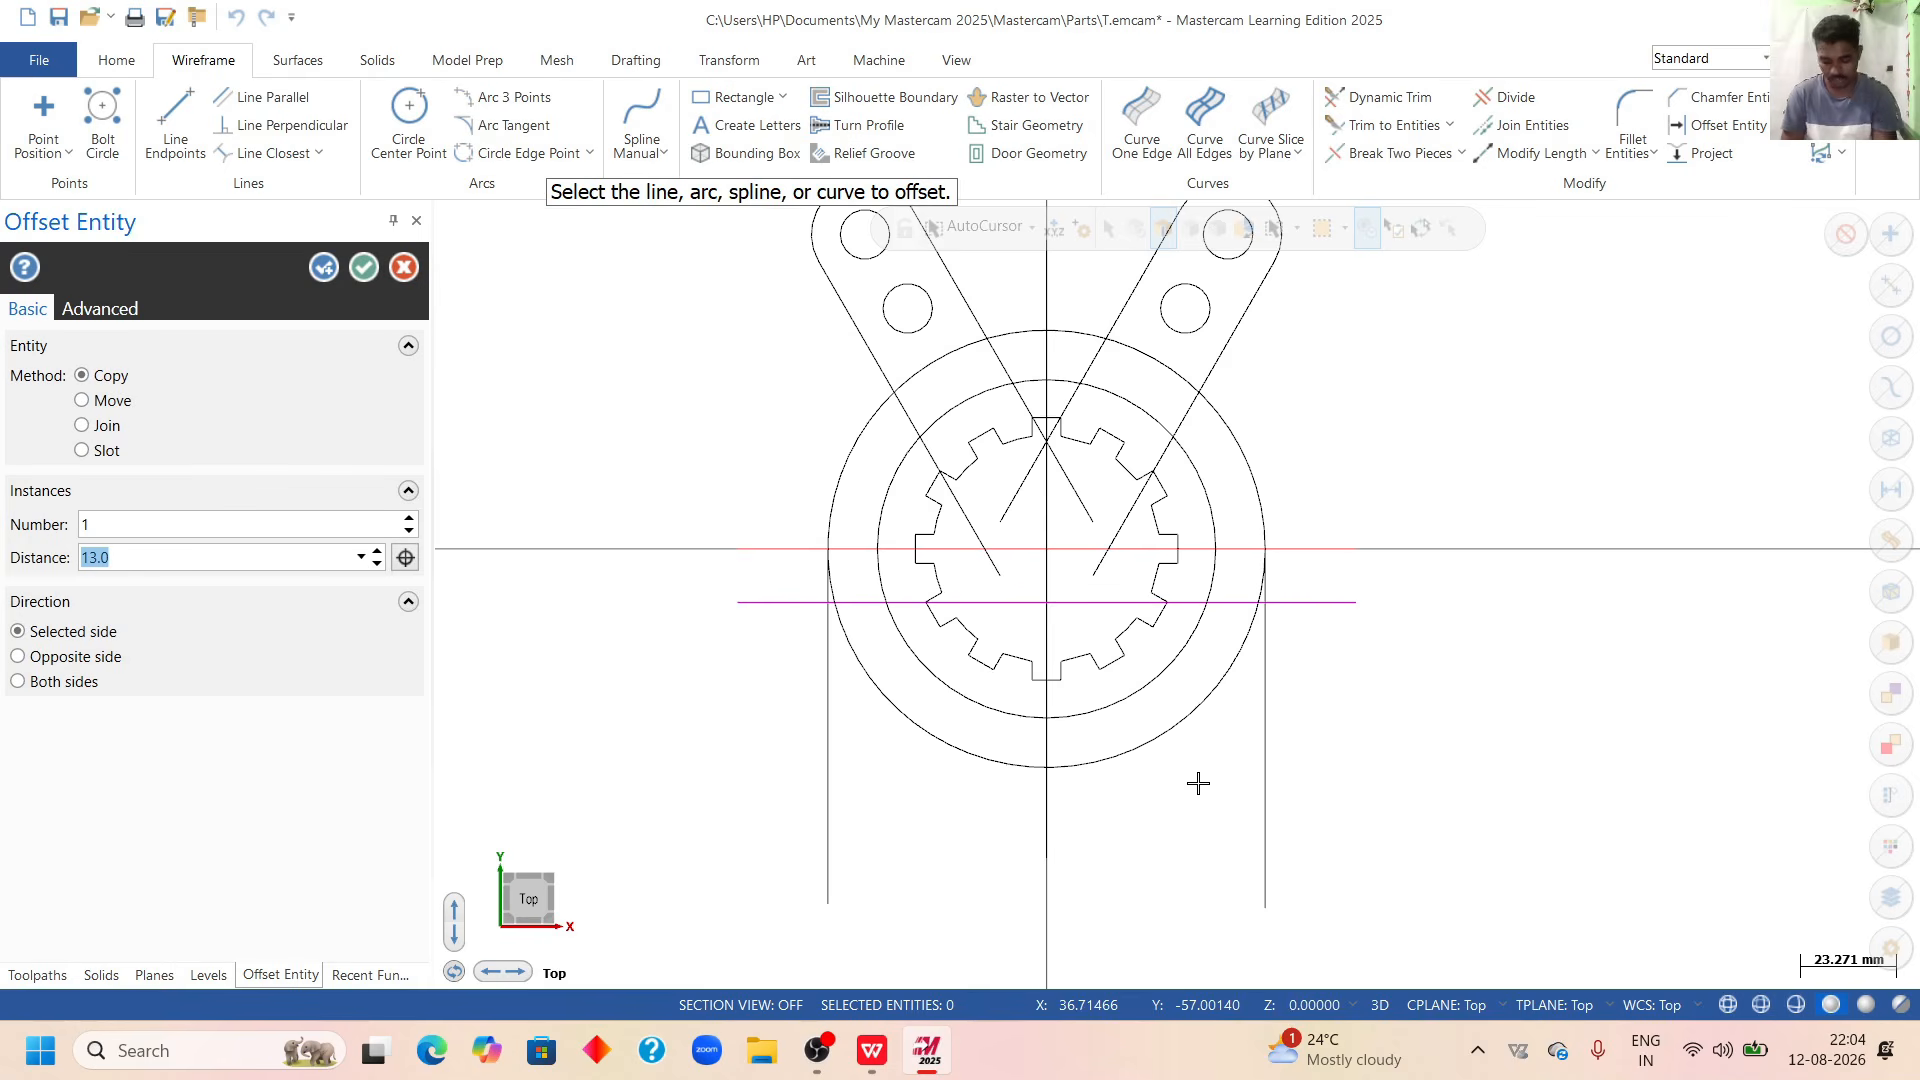
{"action": "type", "text": "35"}
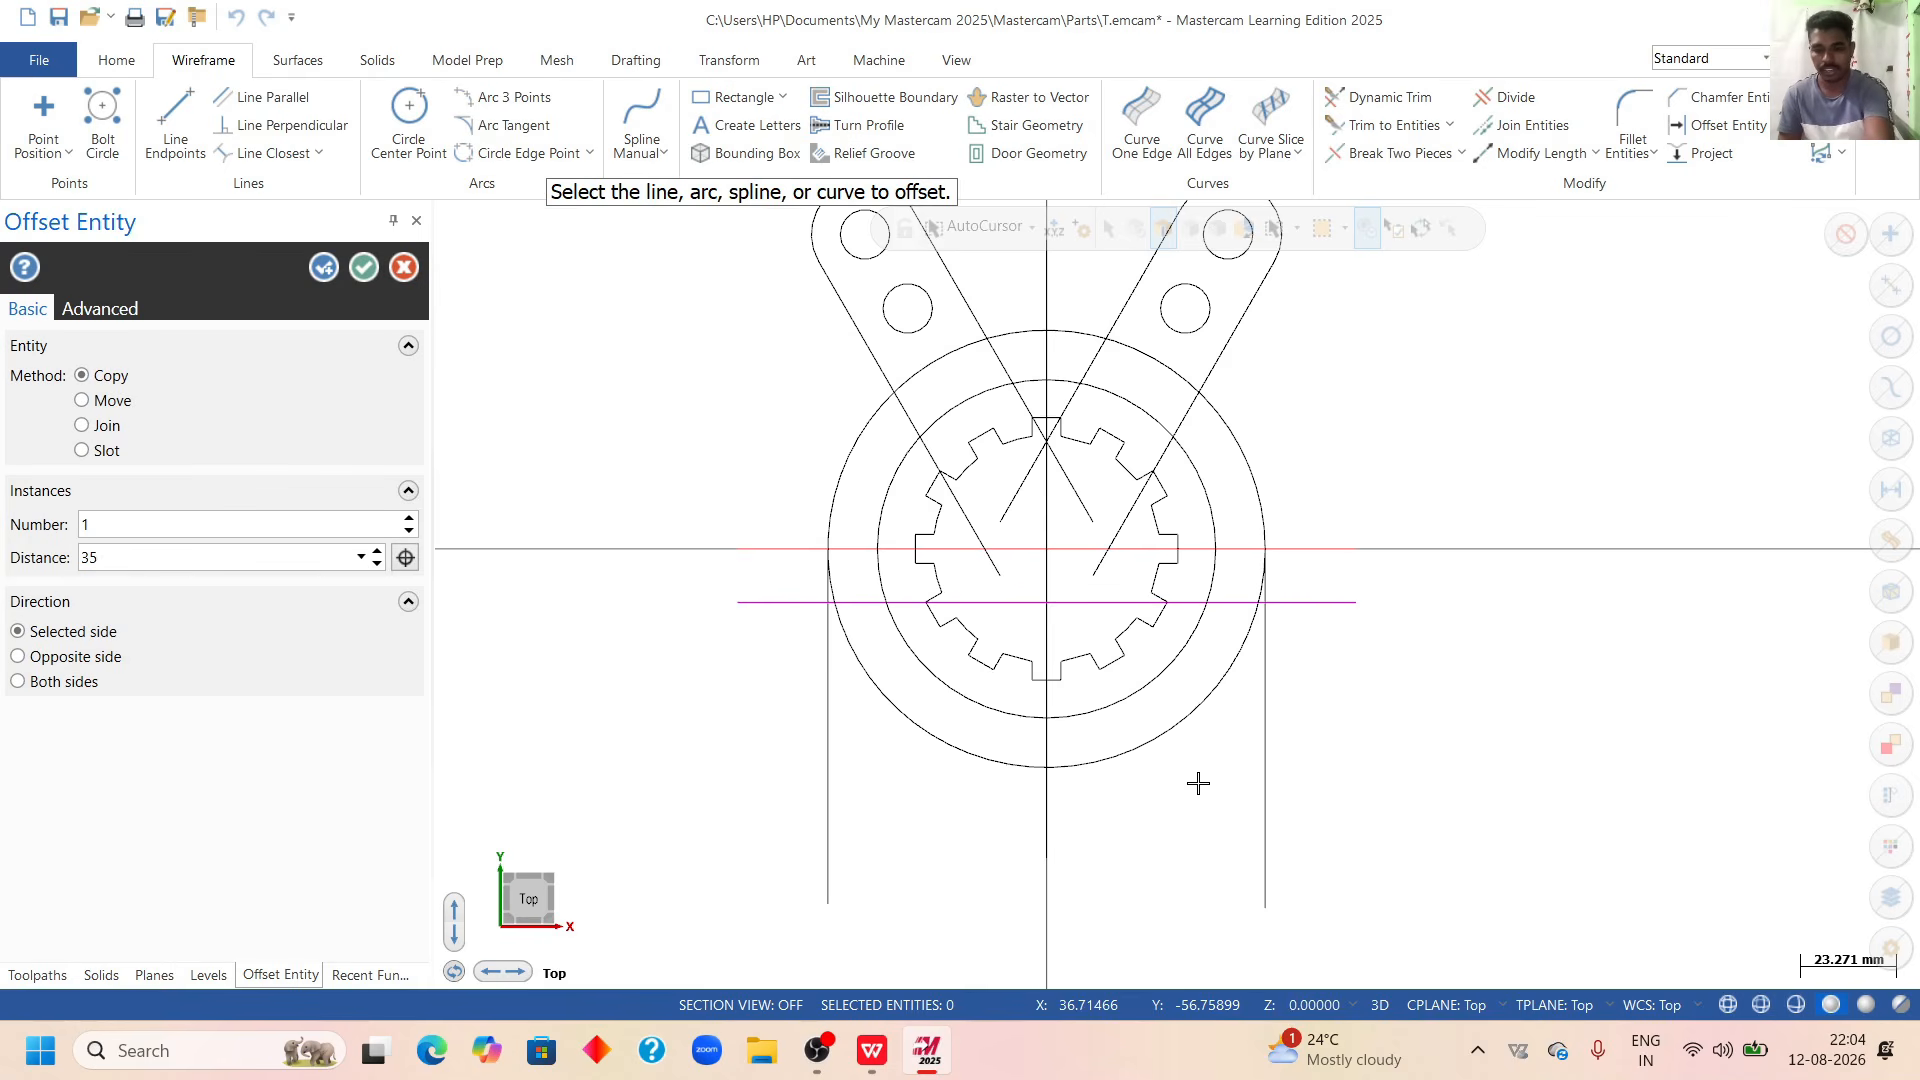
{"action": "key", "text": "Return"}
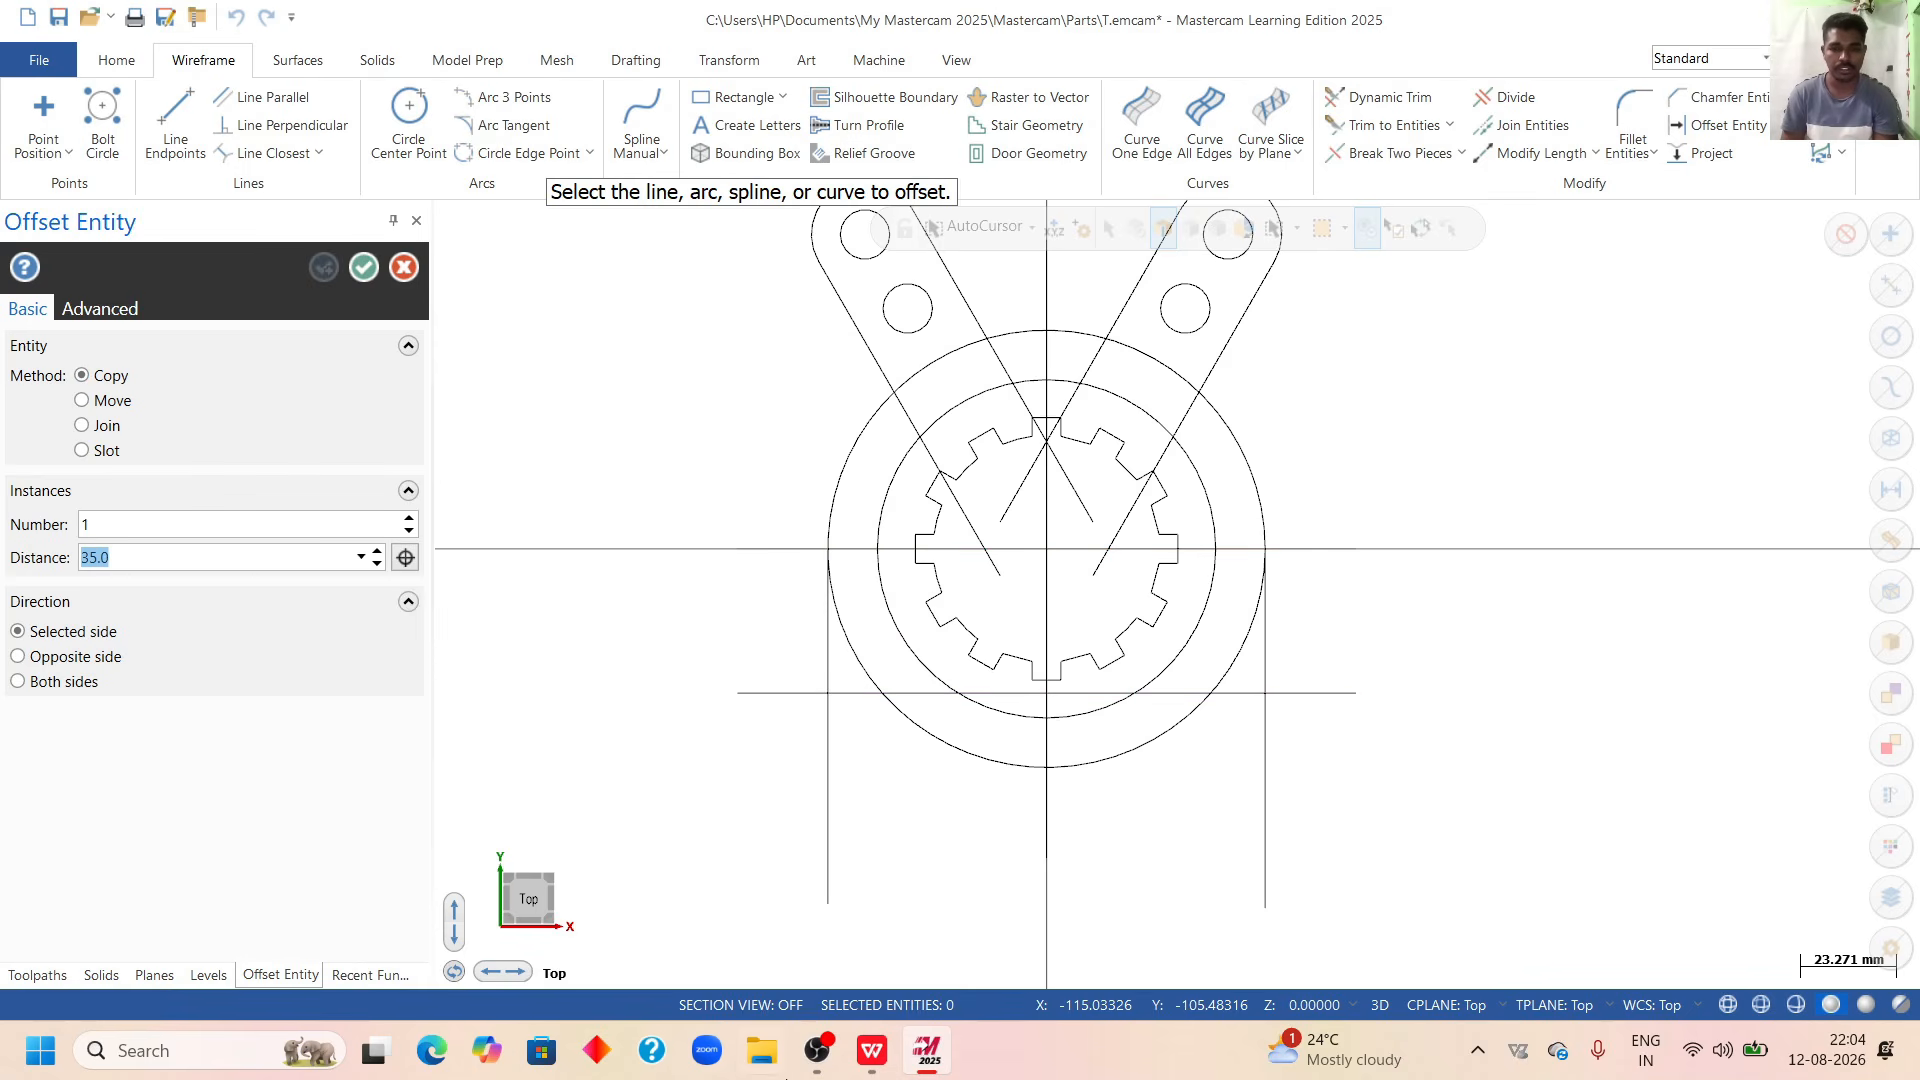
Check the Fork drawing in WPS Office and offset a copy of the vertical centreline 41 mm to the right in Mastercam.
{"action": "left_click", "coordinate": [887, 992]}
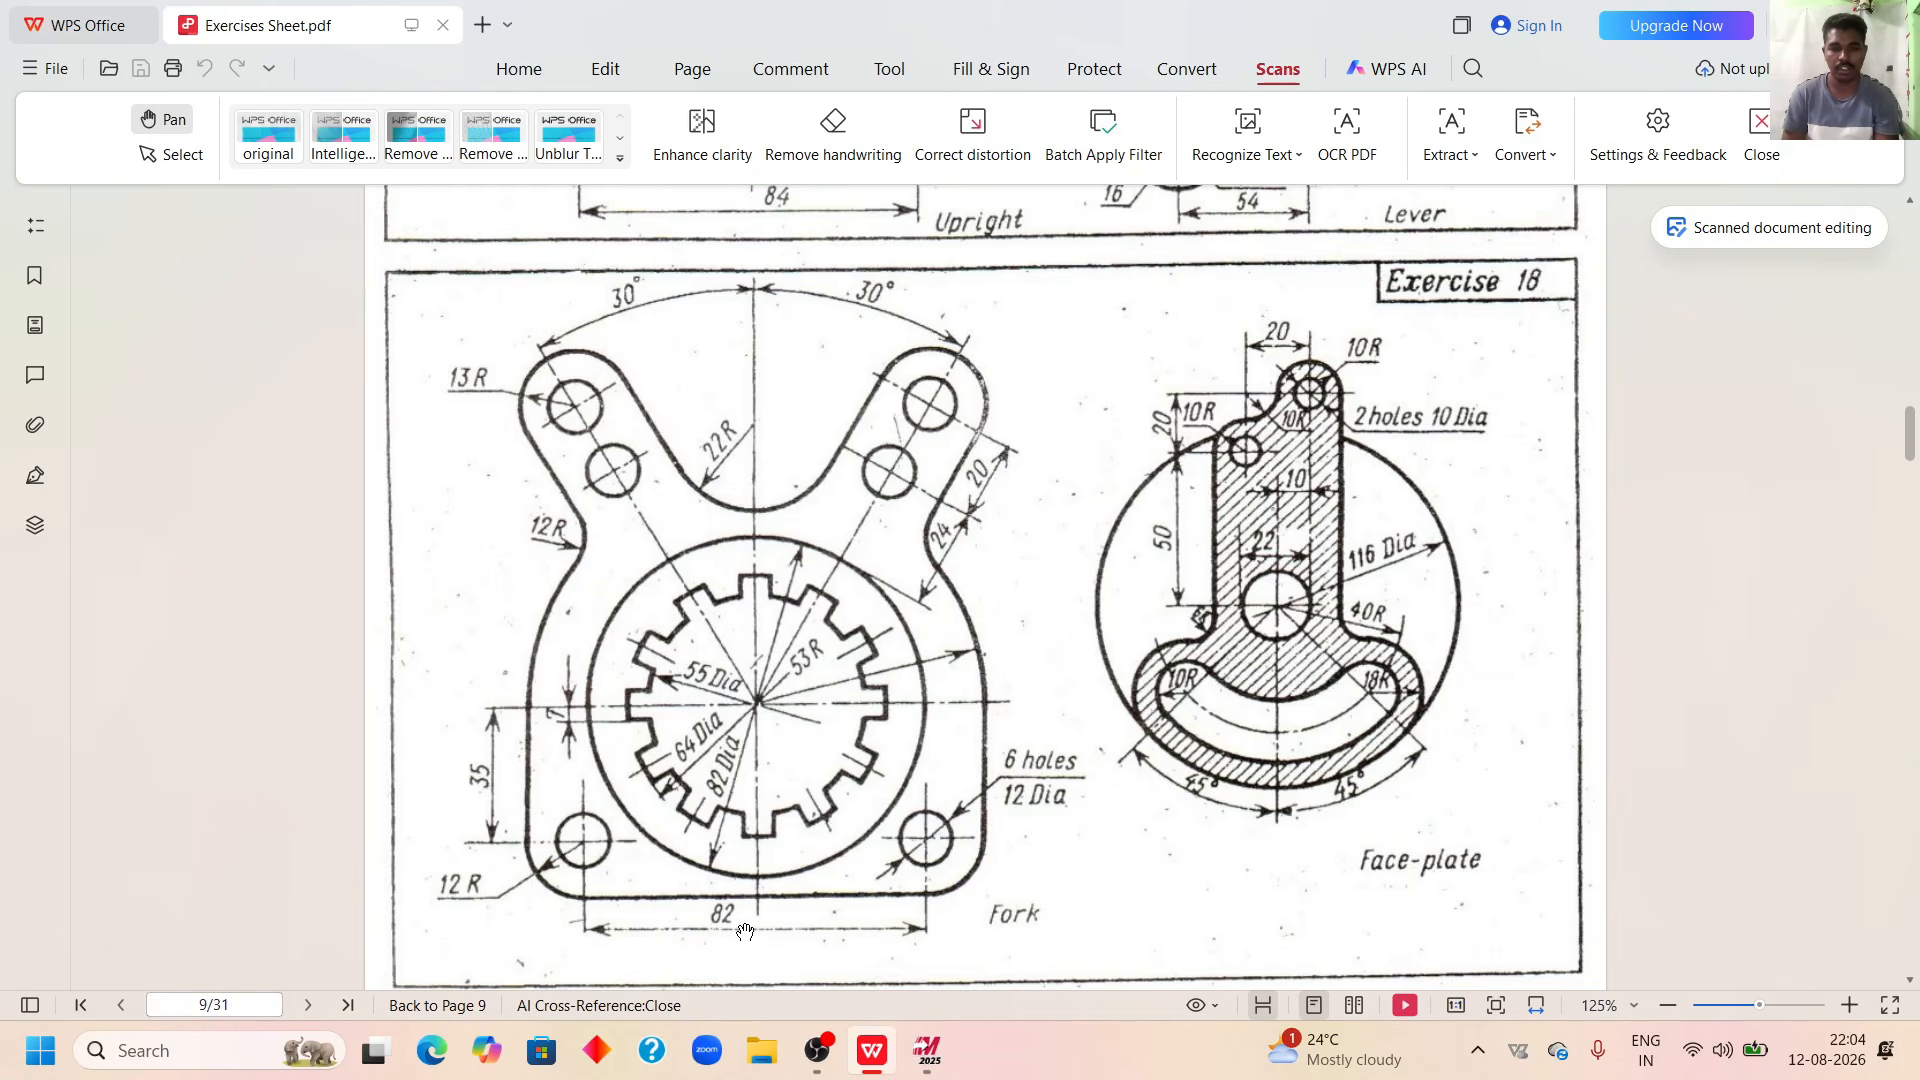
{"action": "left_click", "coordinate": [928, 1050]}
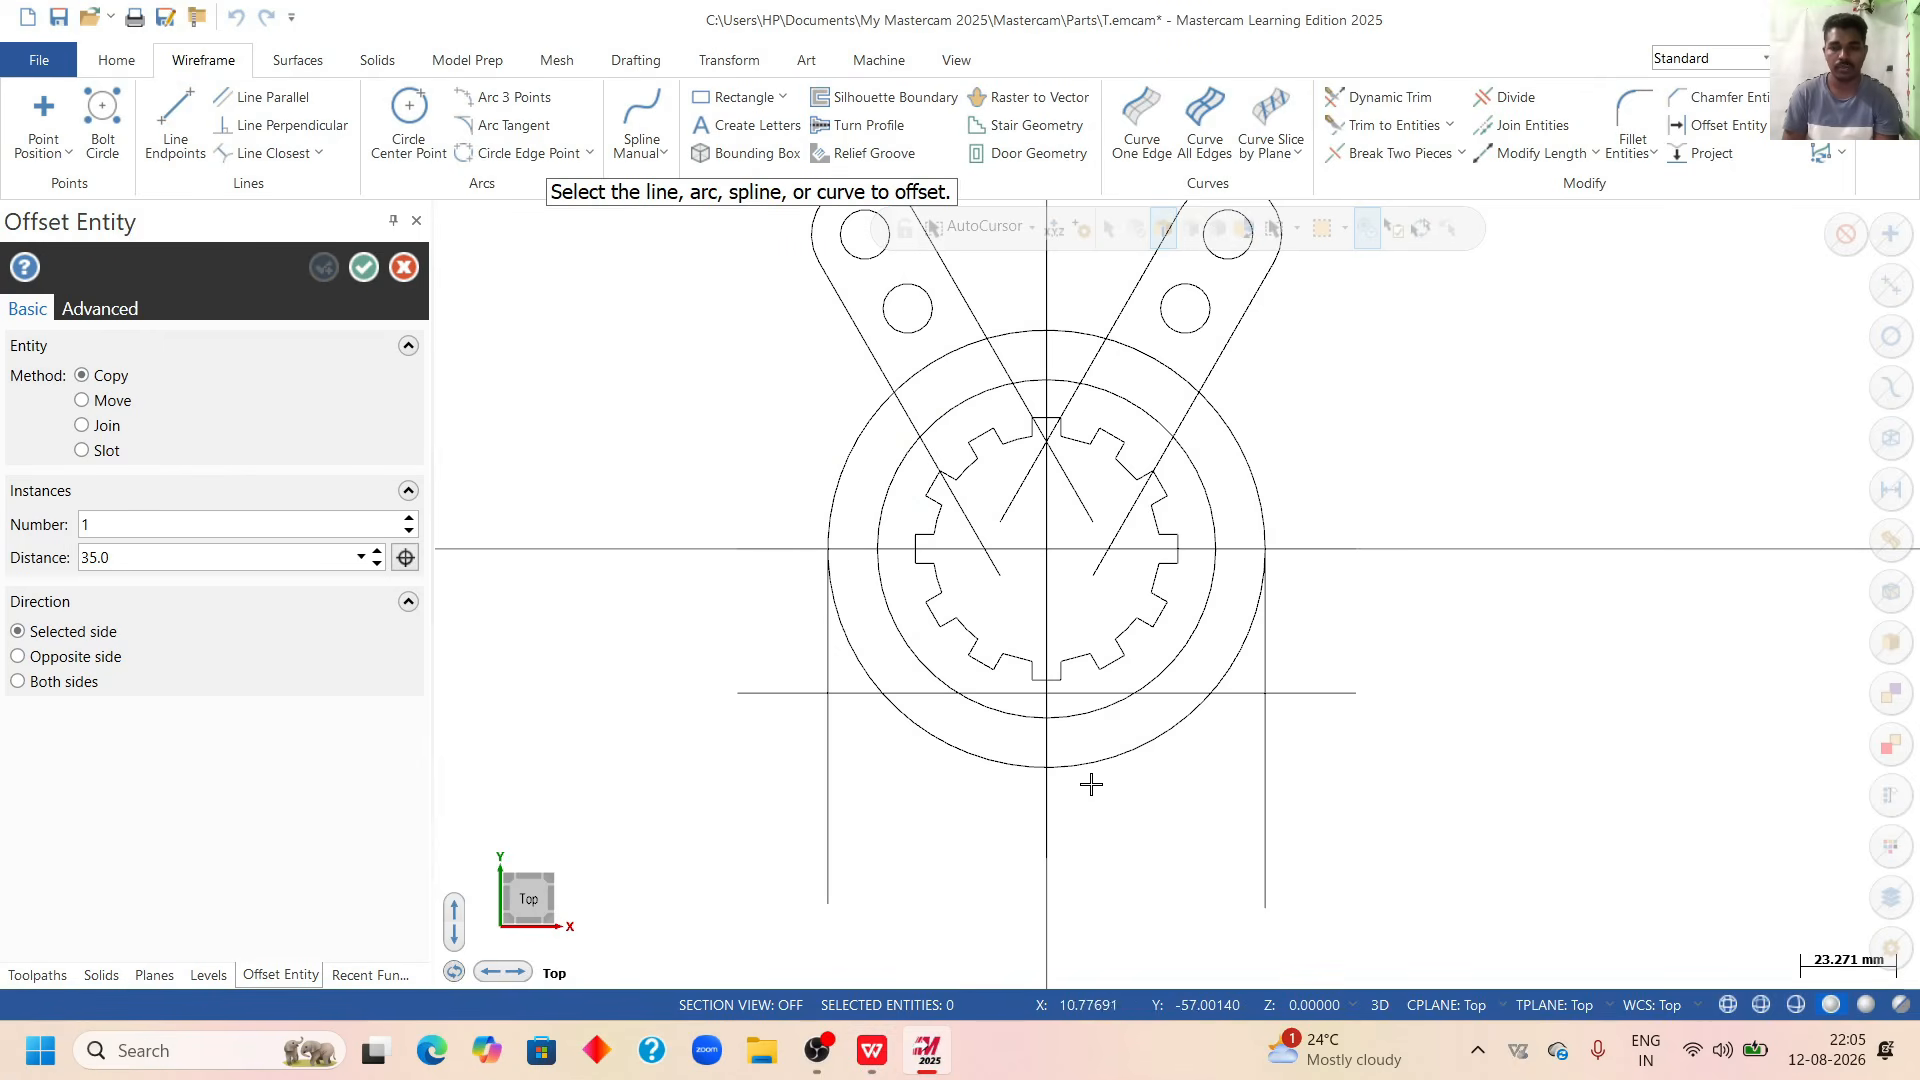
{"action": "left_click", "coordinate": [1047, 840]}
{"action": "left_click", "coordinate": [1115, 835]}
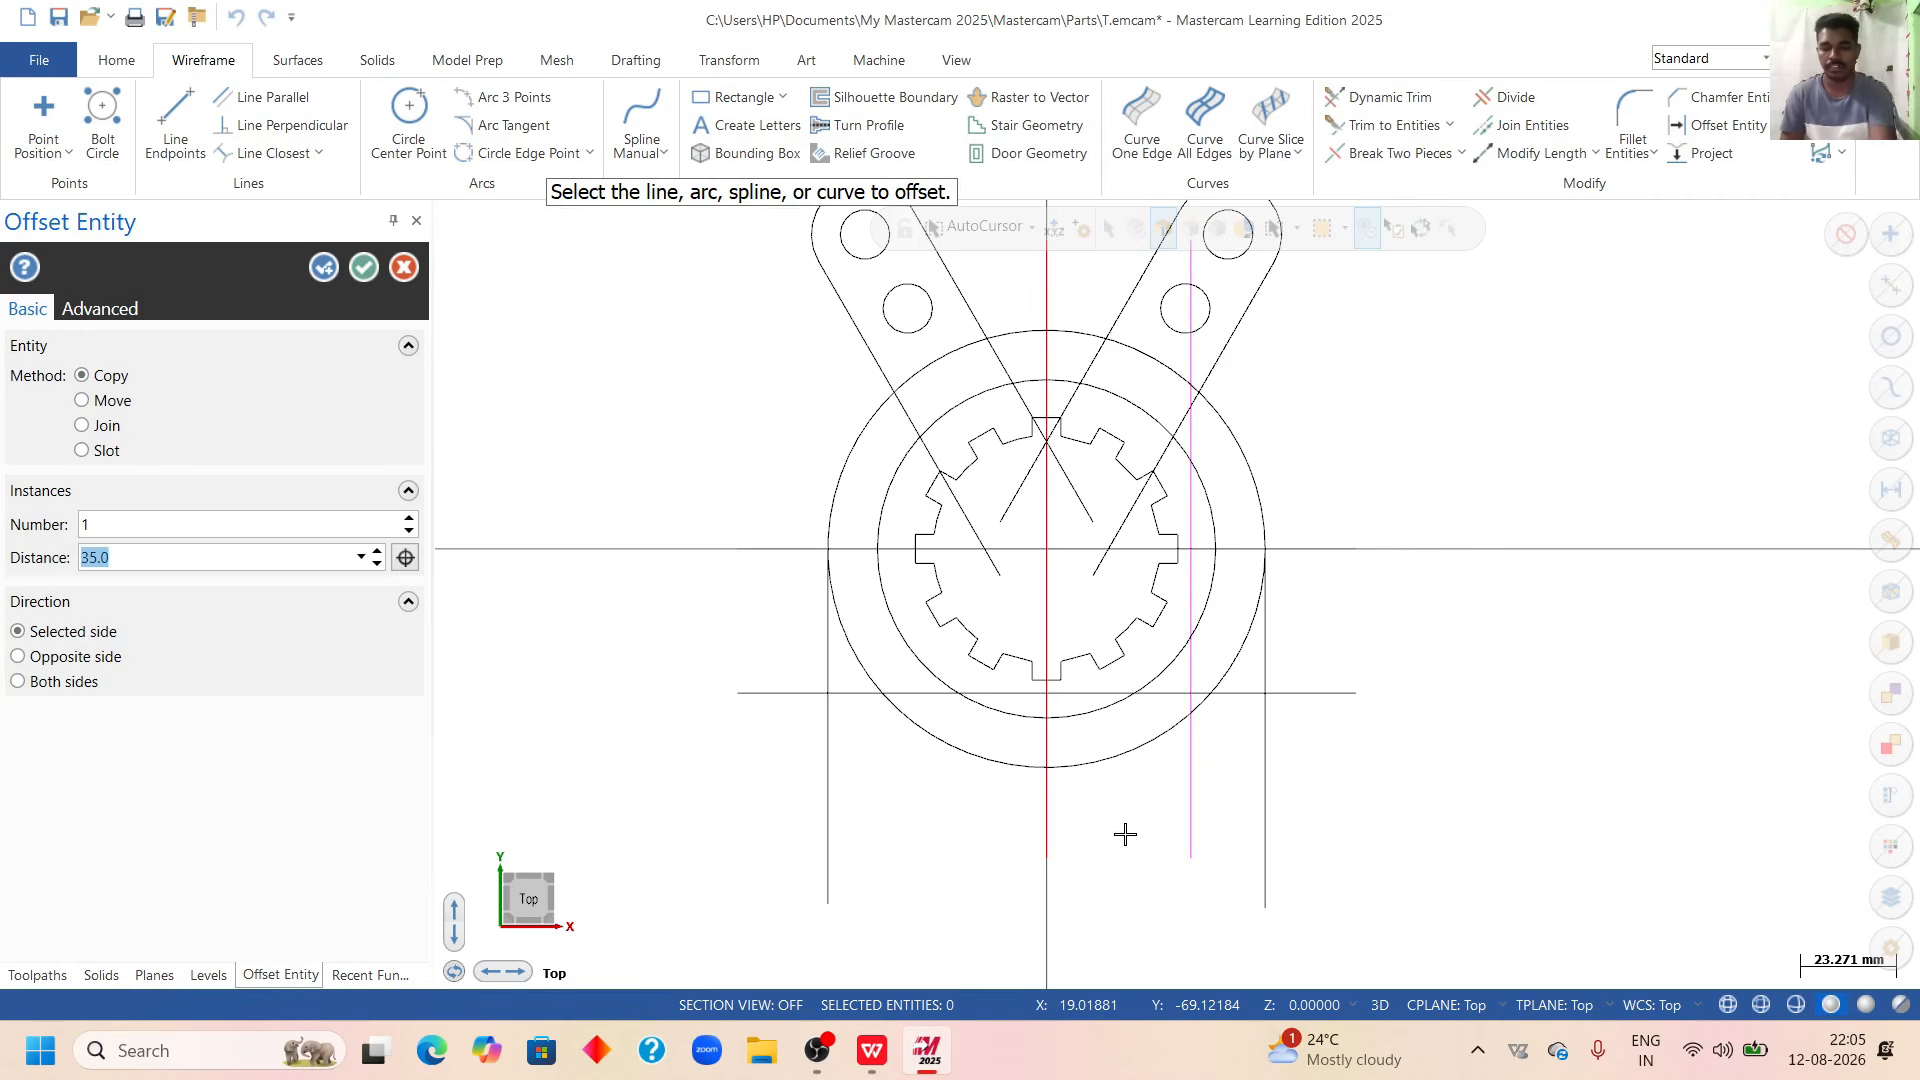
{"action": "key", "text": "Return"}
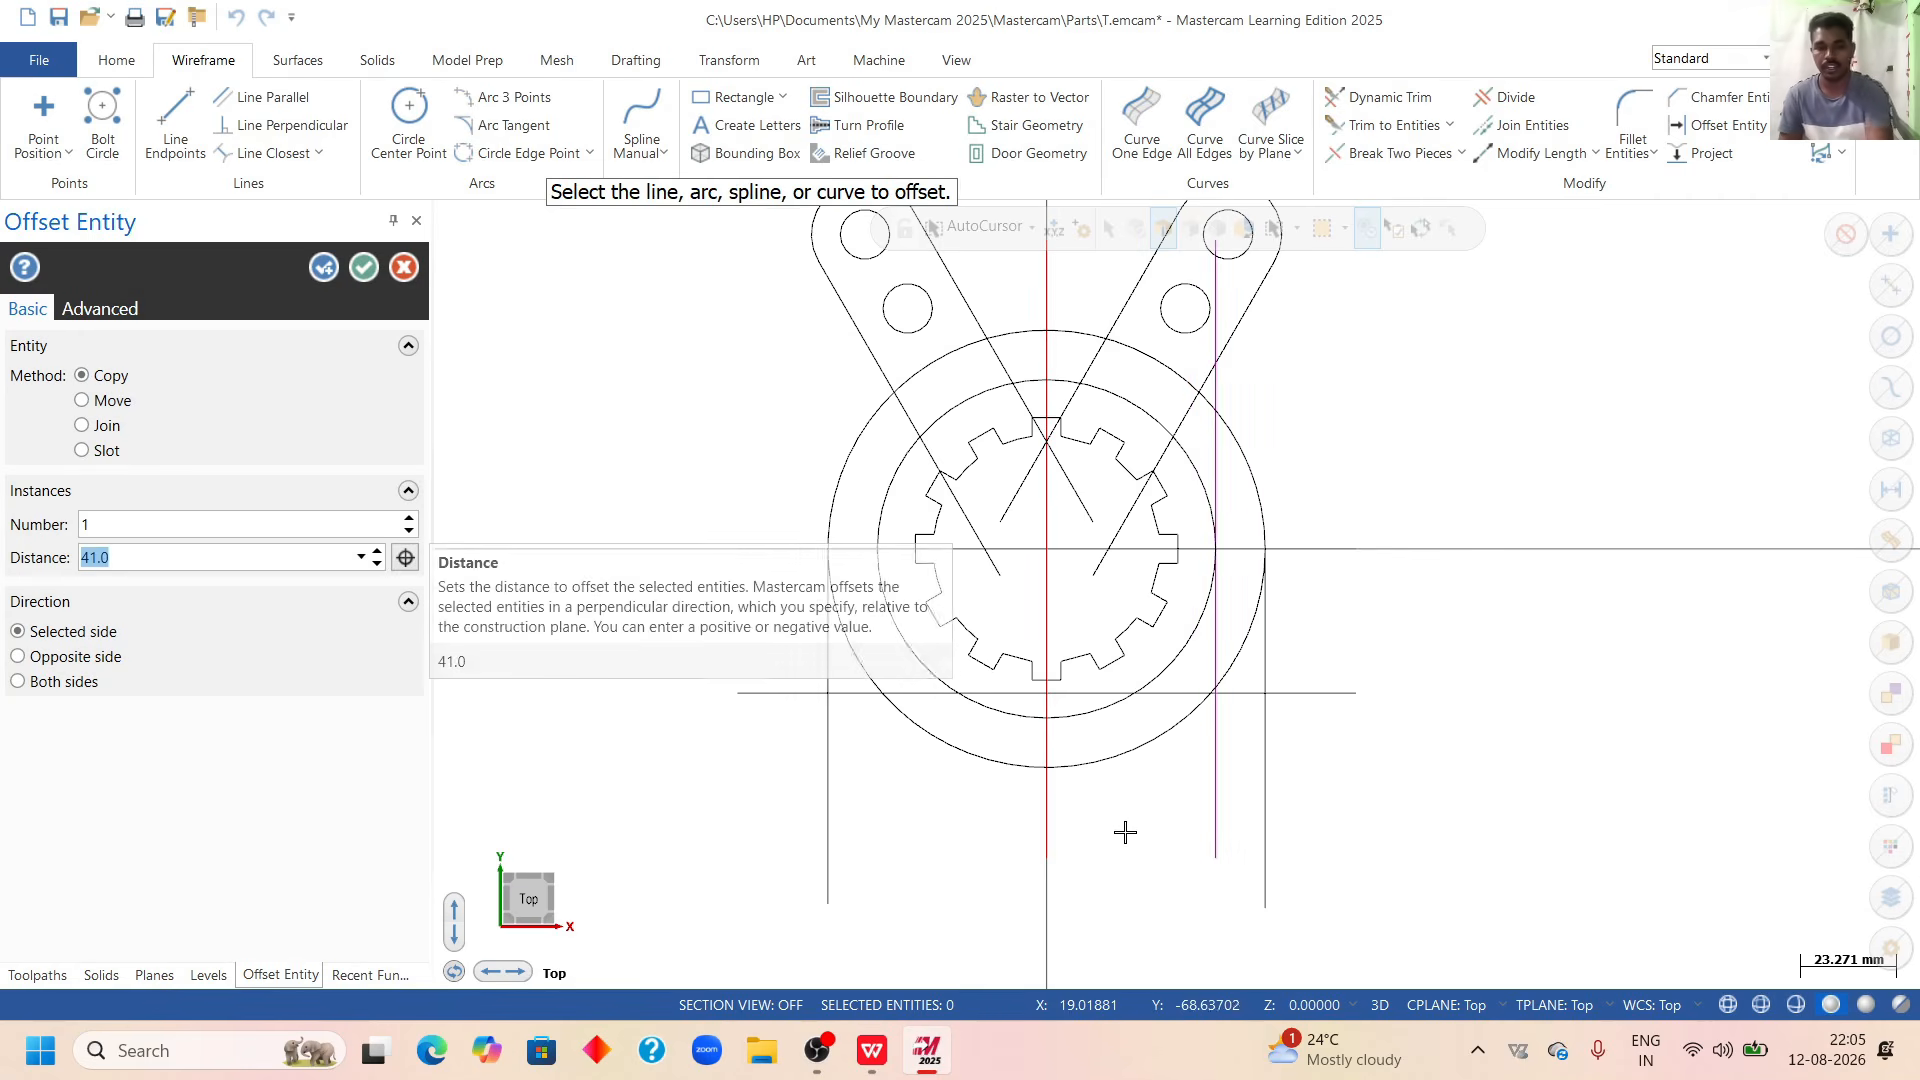
{"action": "left_click", "coordinate": [324, 267]}
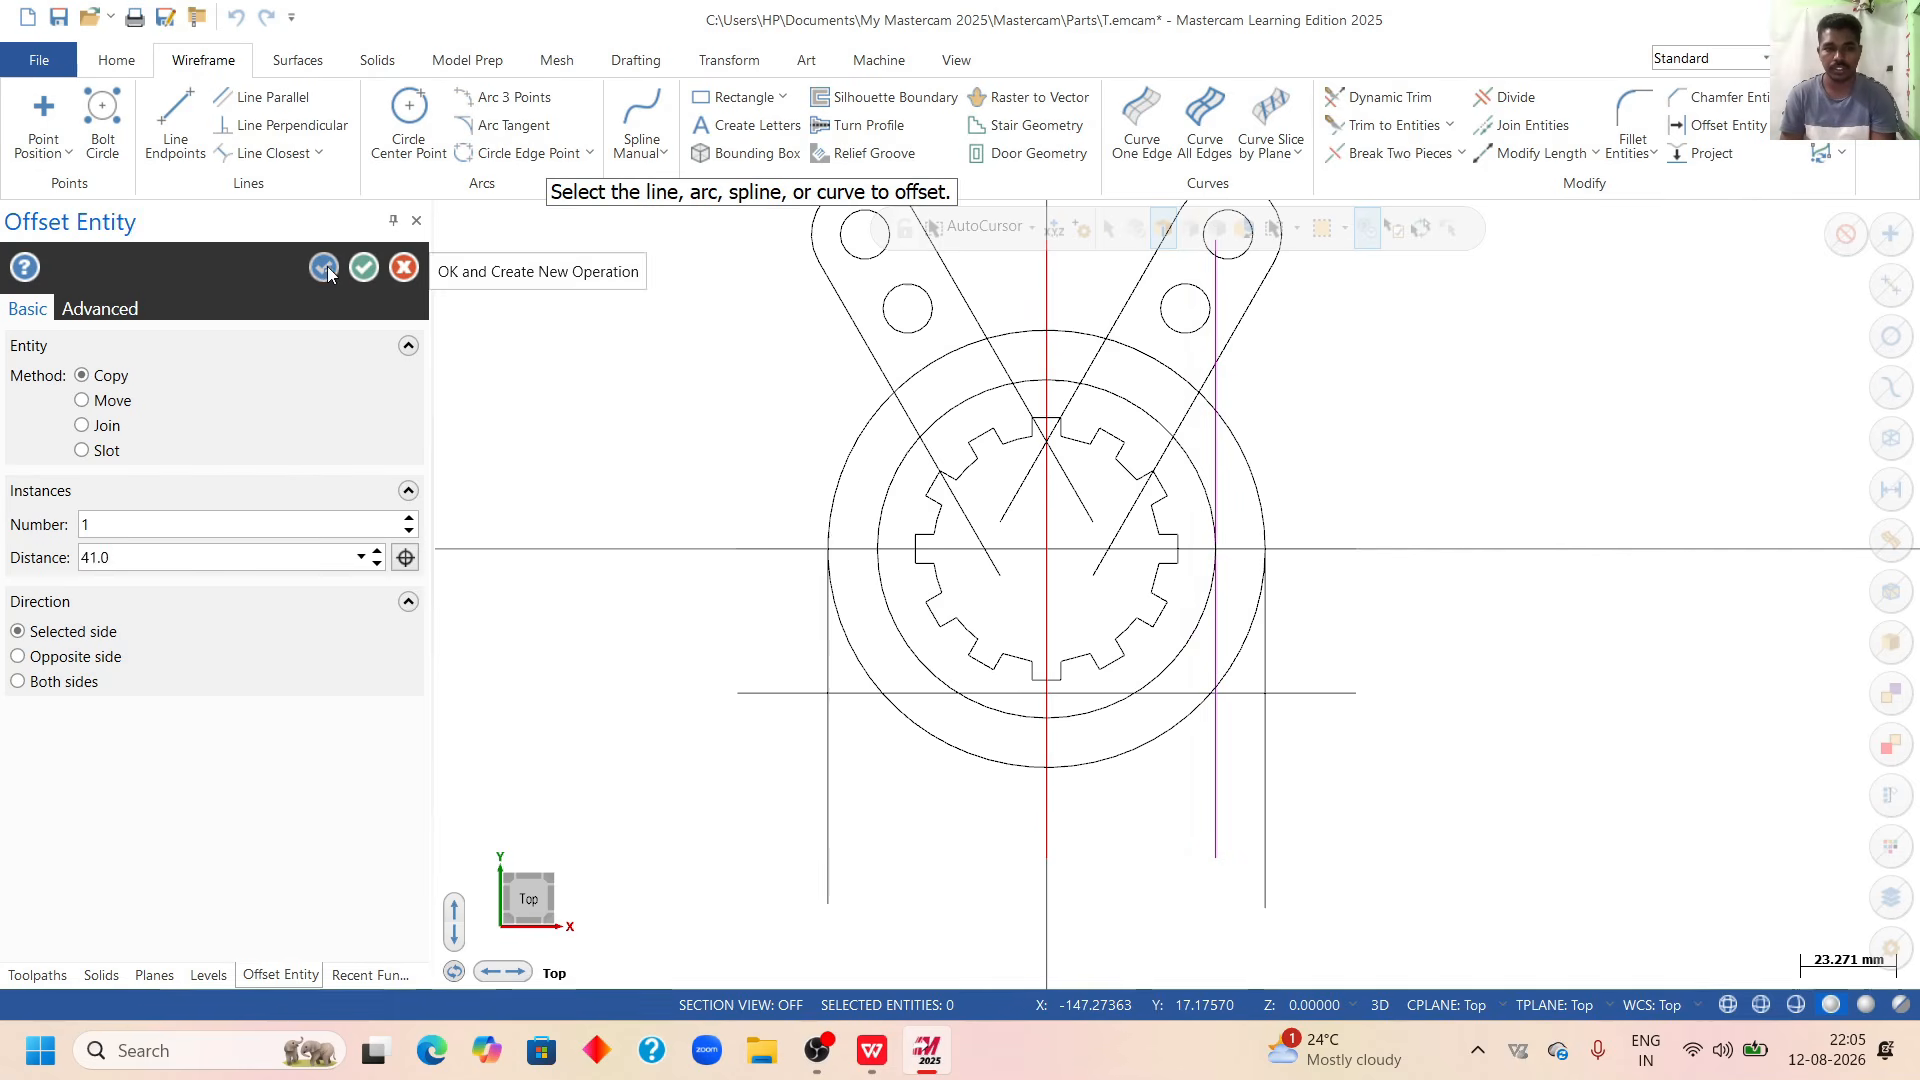
Offset a copy of the vertical centreline 41 mm to the left and clear the result colours.
{"action": "left_click", "coordinate": [1045, 843]}
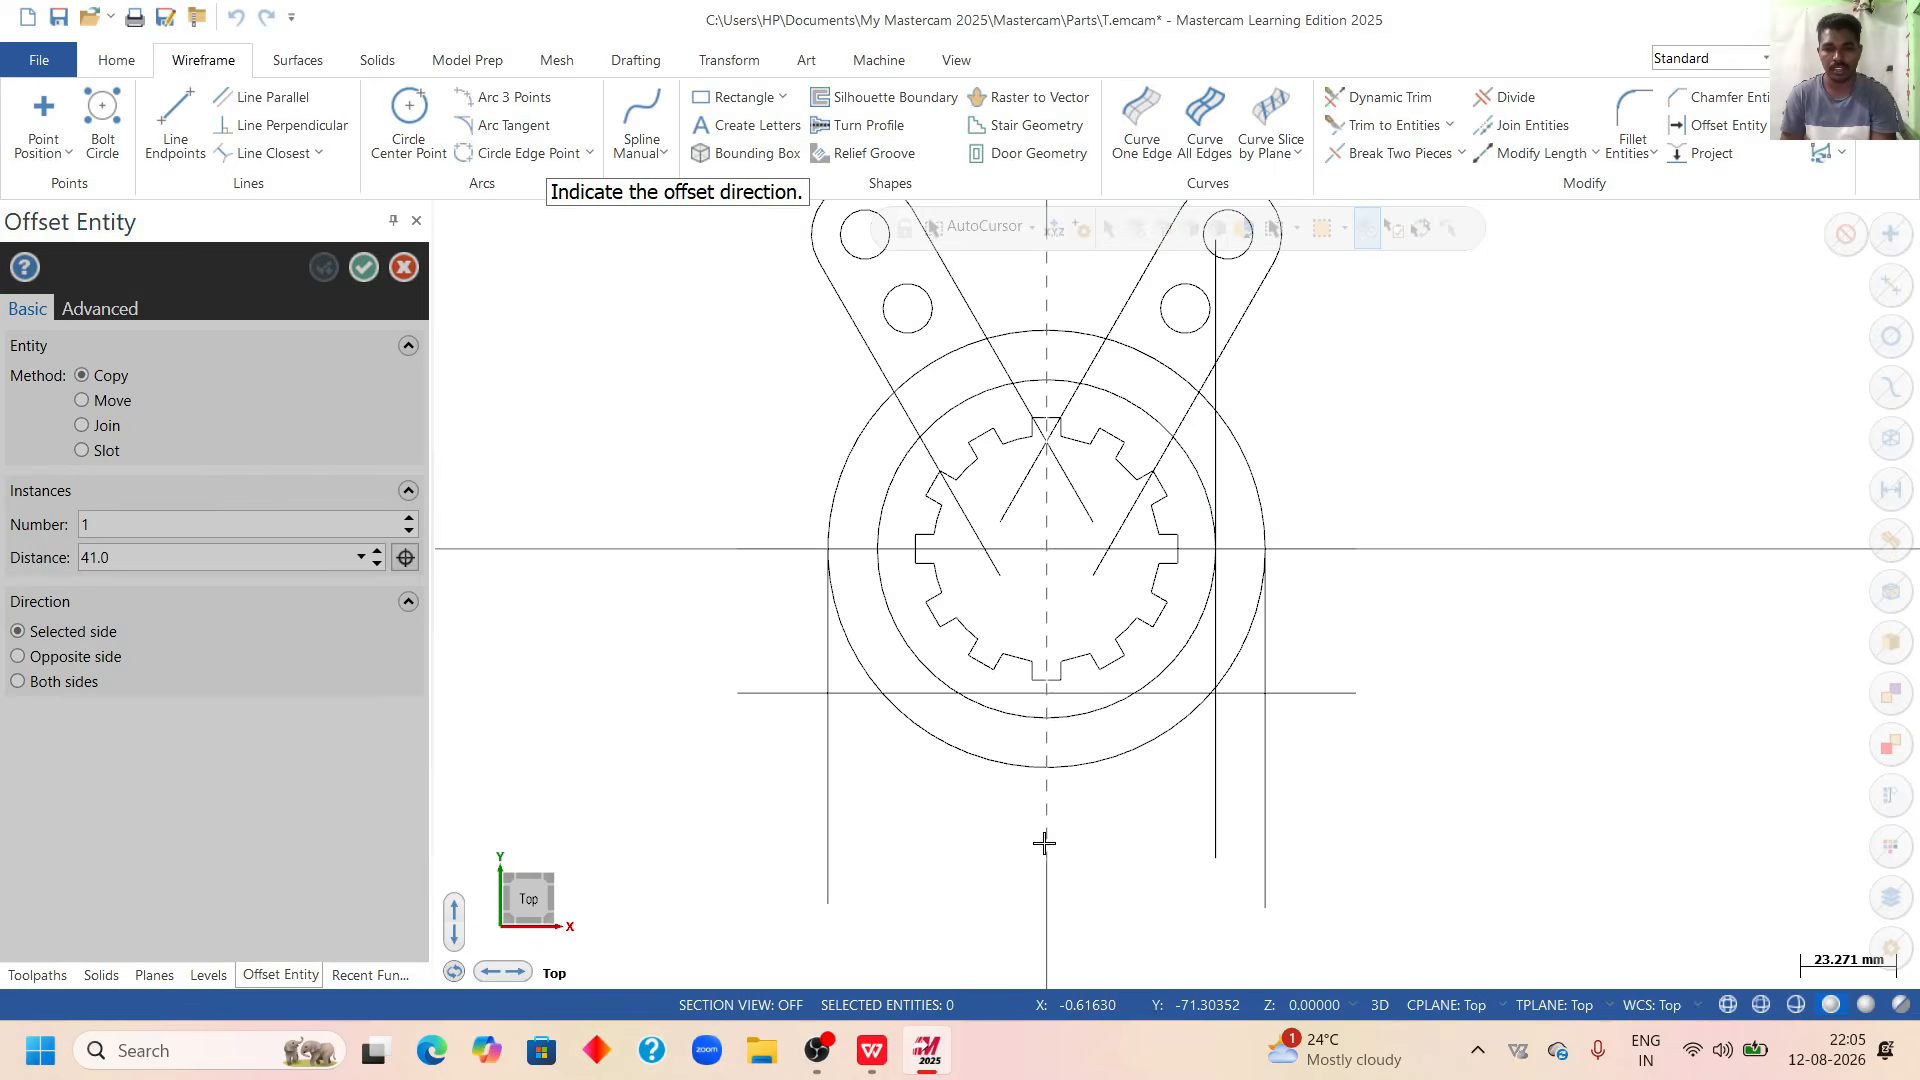
{"action": "left_click", "coordinate": [857, 797]}
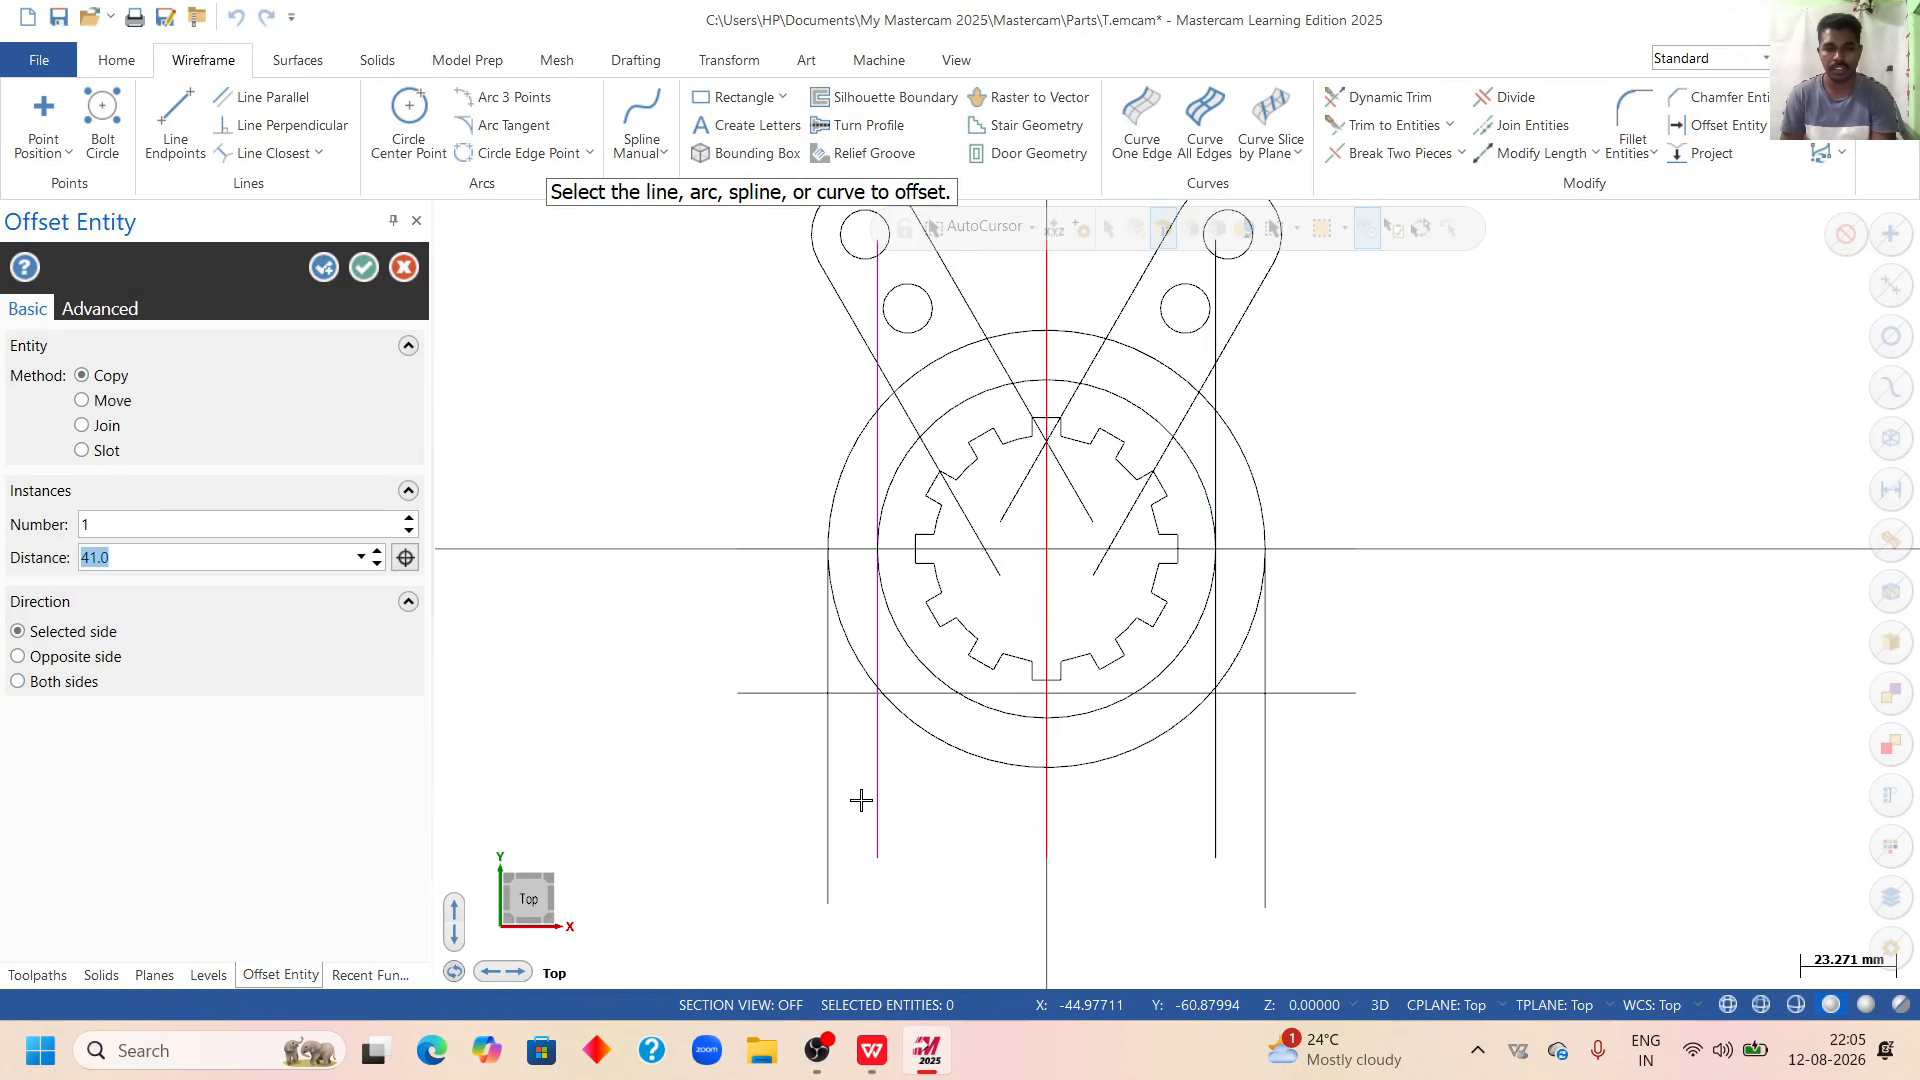
{"action": "left_click", "coordinate": [365, 268]}
{"action": "right_click", "coordinate": [1384, 305]}
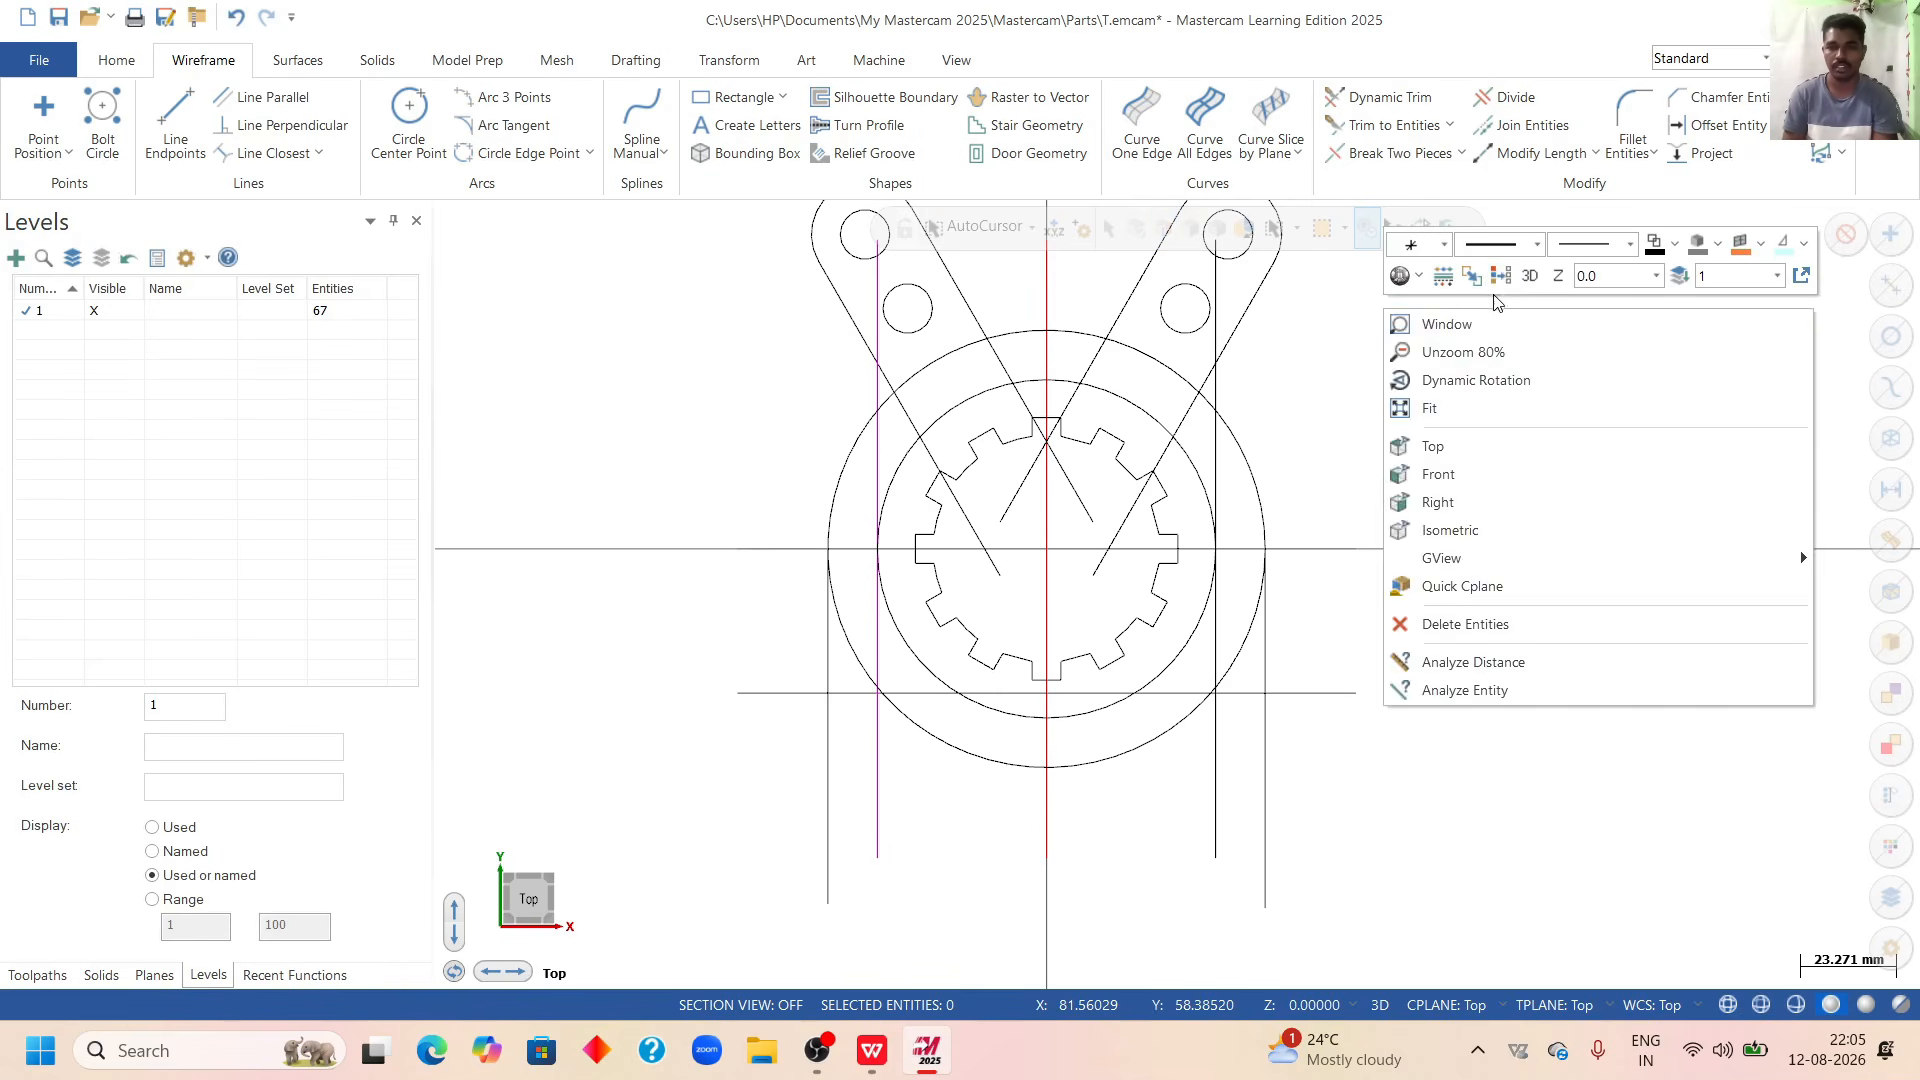
{"action": "left_click", "coordinate": [1499, 276]}
{"action": "scroll", "coordinate": [946, 791], "scroll_direction": "down", "scroll_amount": 2}
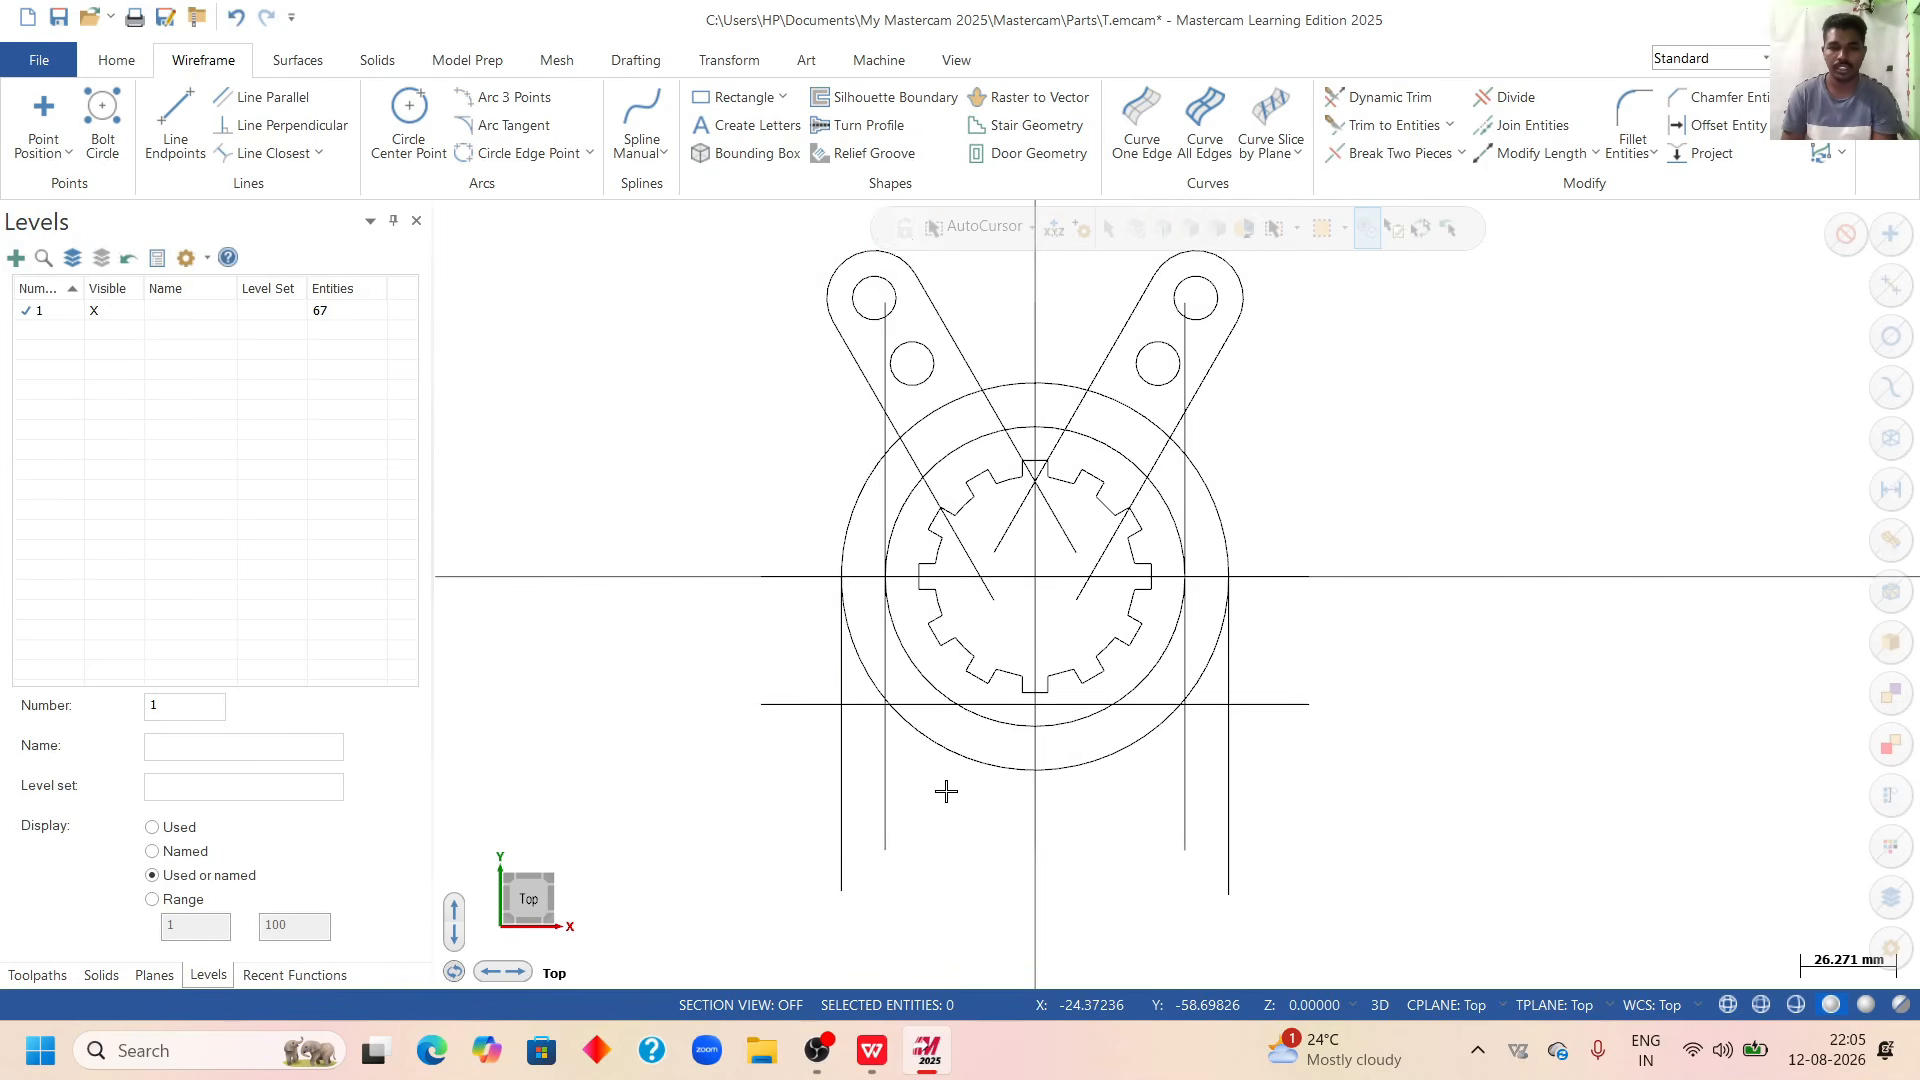
{"action": "scroll", "coordinate": [946, 791], "scroll_direction": "up", "scroll_amount": 2}
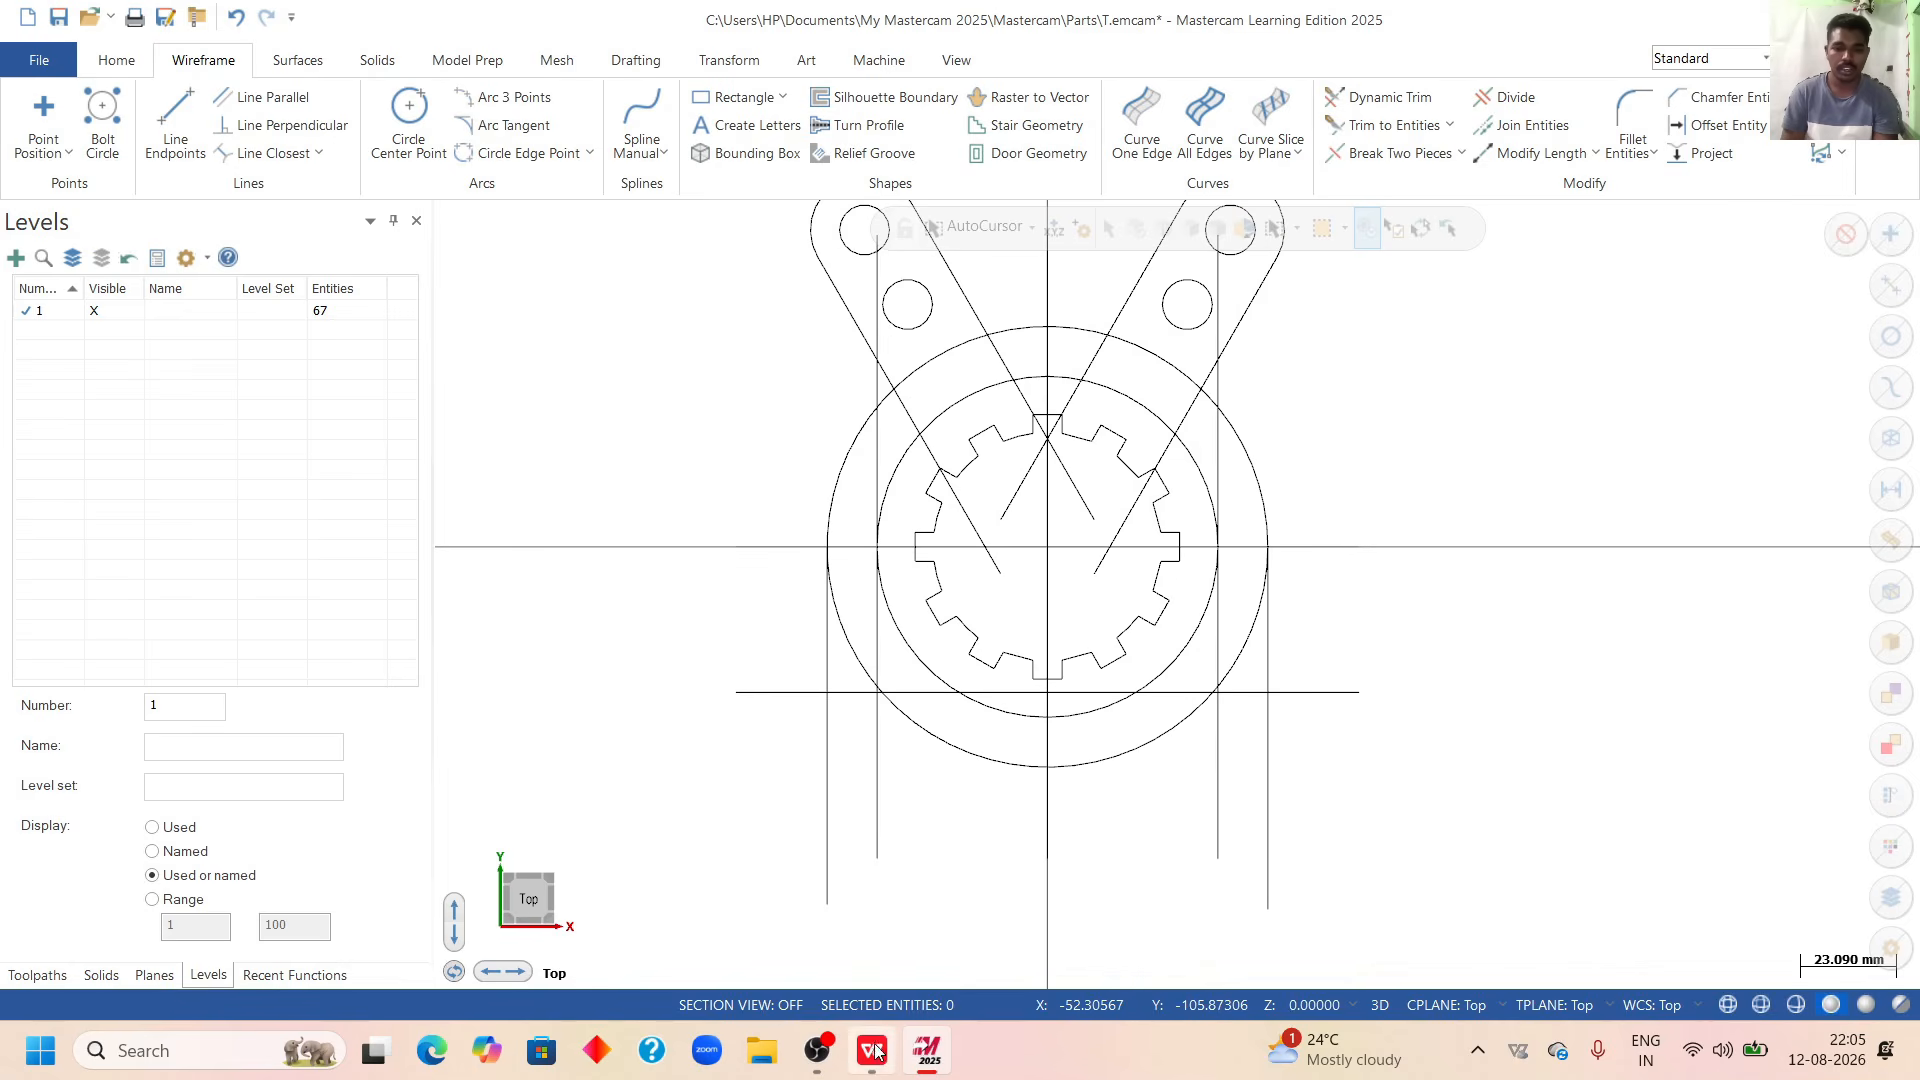
Check the Fork drawing in WPS Office and draw a locked 12 mm diameter circle at the lower-left centreline intersection in Mastercam.
{"action": "mouse_move", "coordinate": [872, 1050]}
{"action": "left_click", "coordinate": [858, 862]}
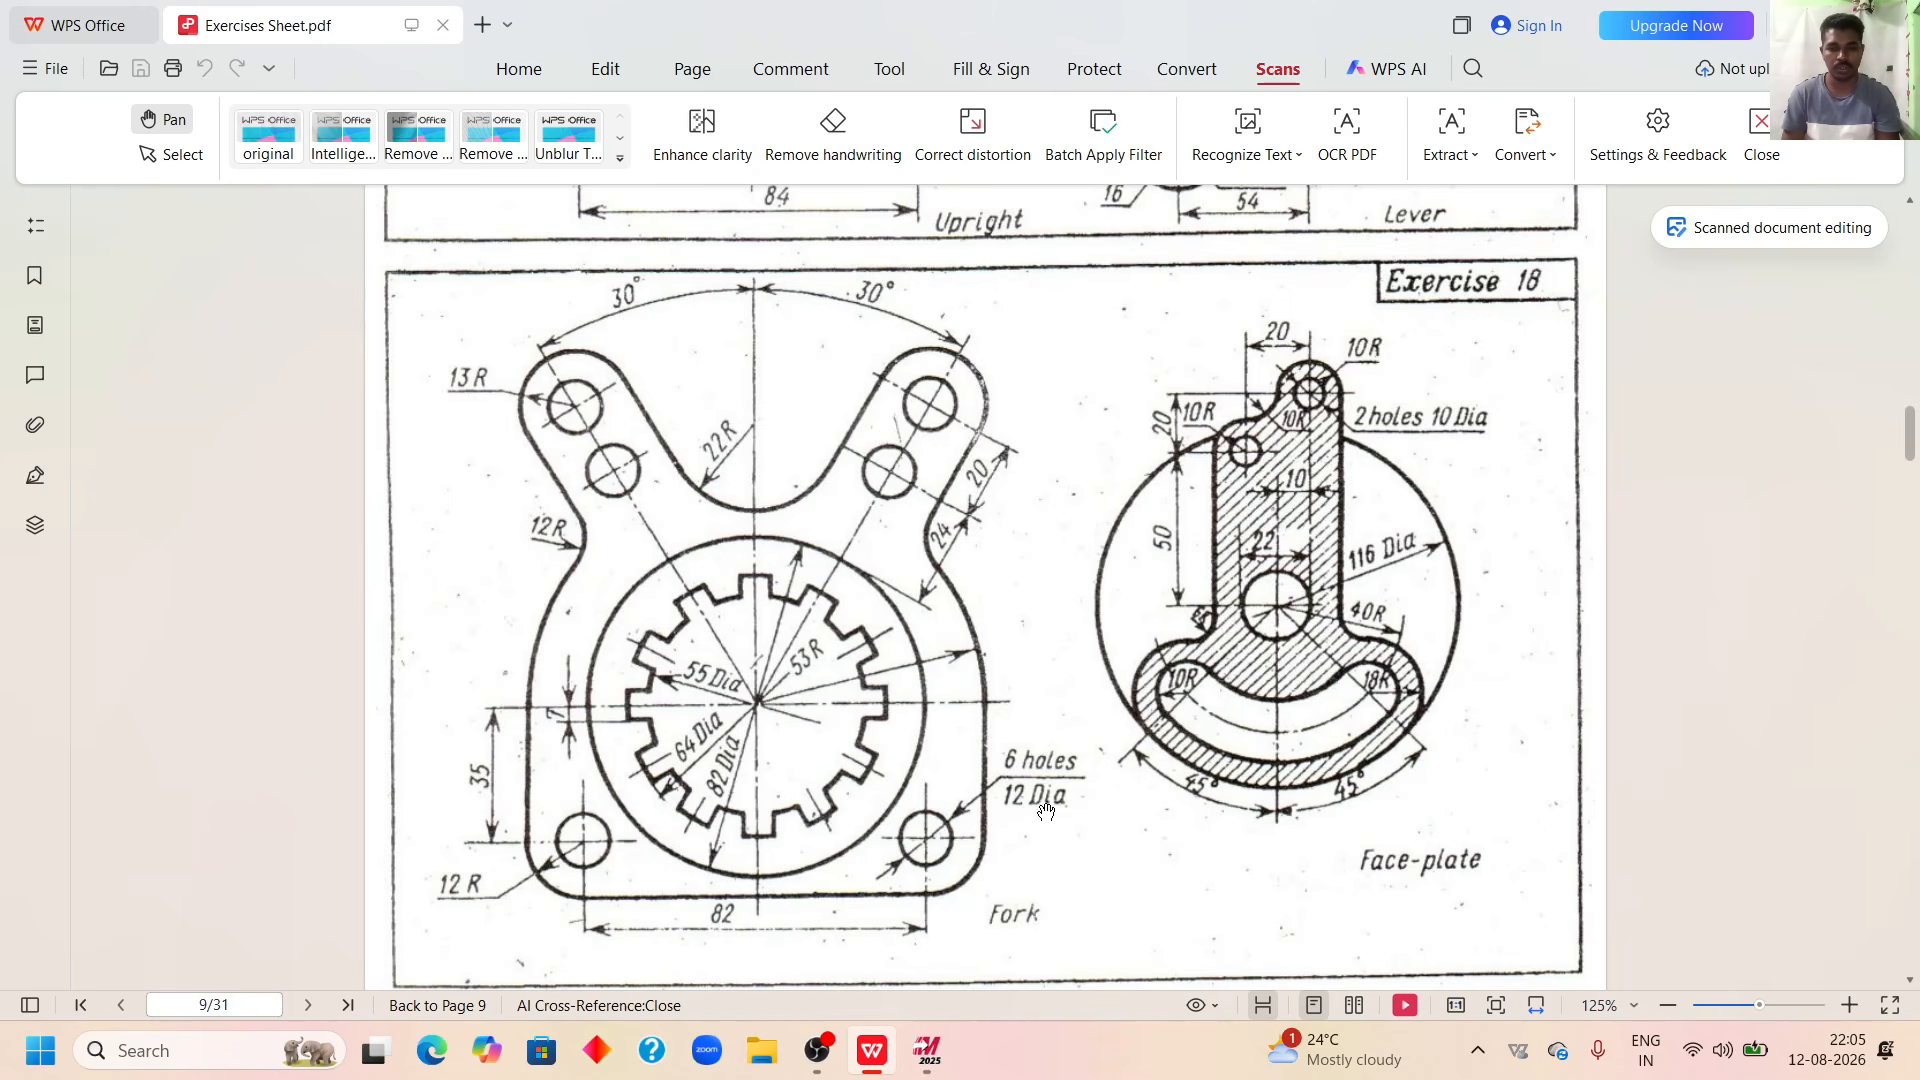
{"action": "left_click", "coordinate": [927, 1050]}
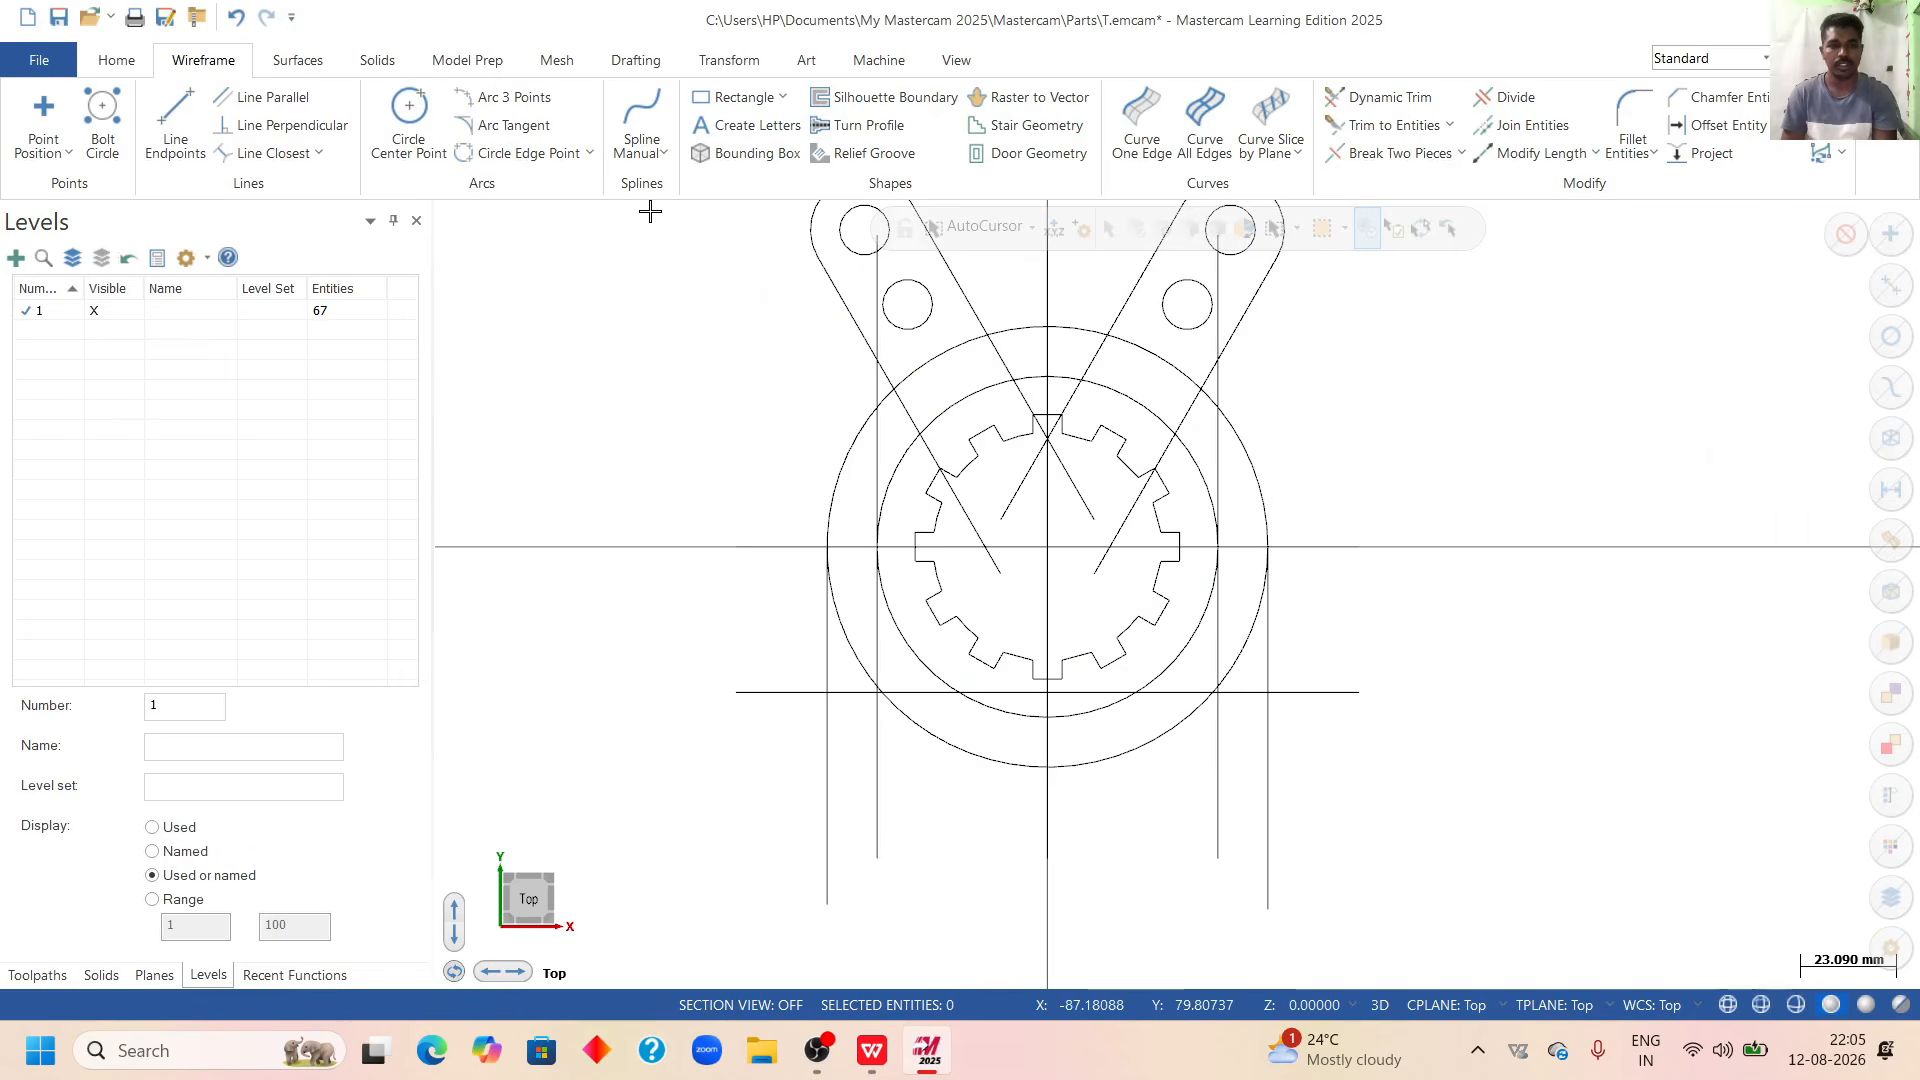
{"action": "left_click", "coordinate": [412, 118]}
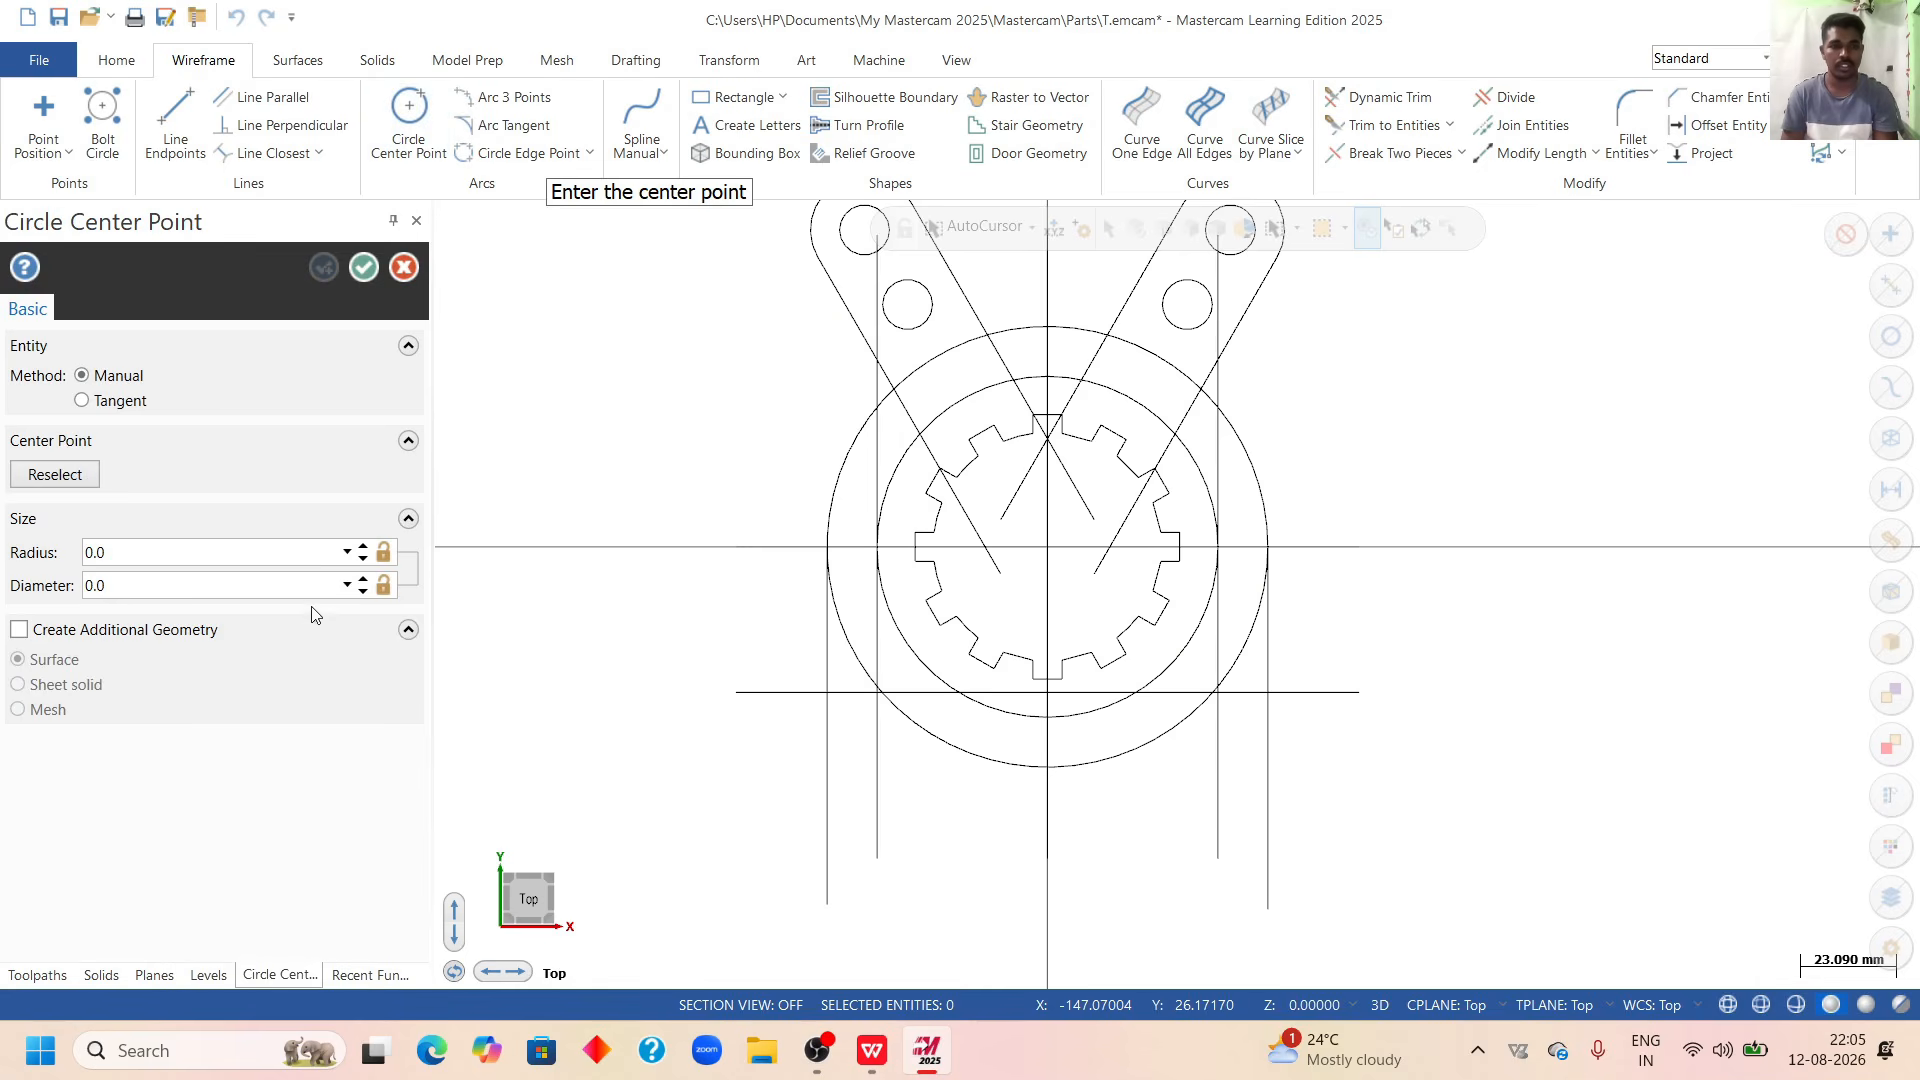
{"action": "double_click", "coordinate": [124, 586]}
{"action": "type", "text": "1"}
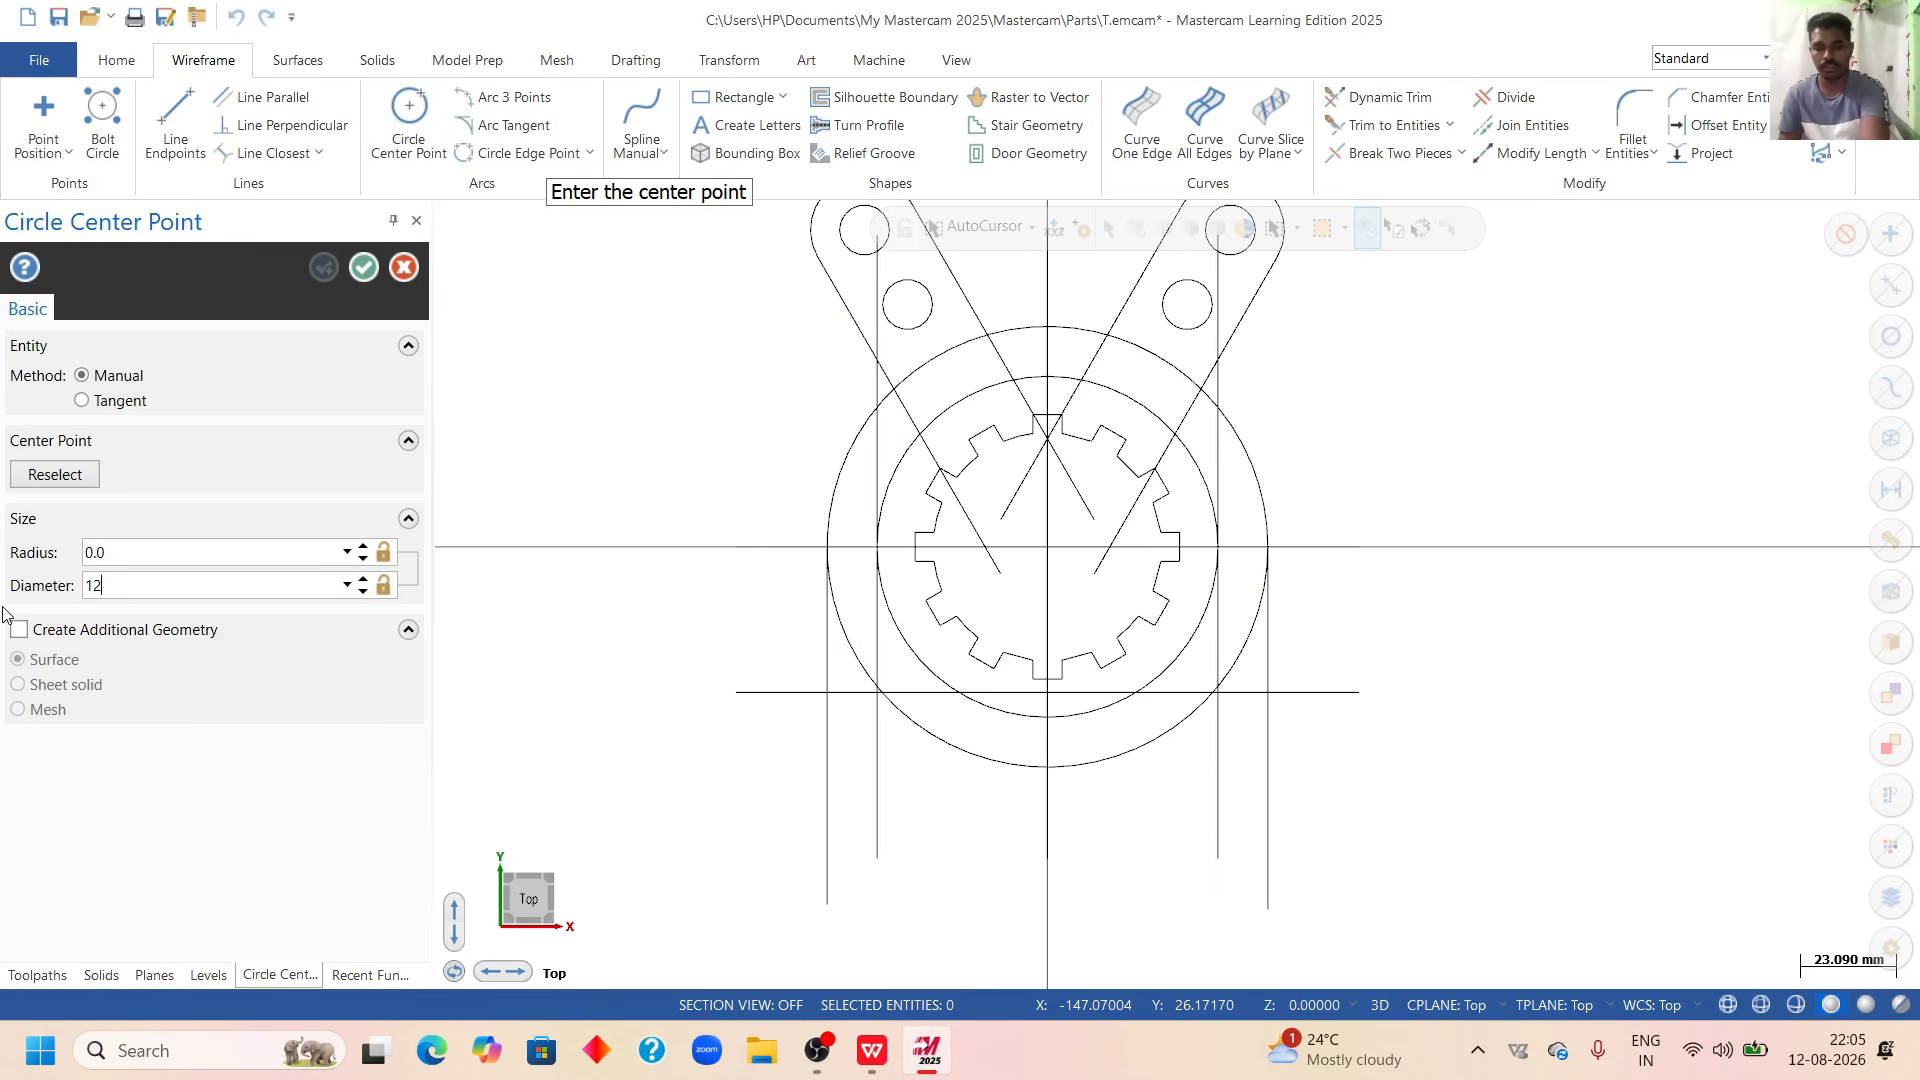
{"action": "type", "text": "2"}
{"action": "key", "text": "Return"}
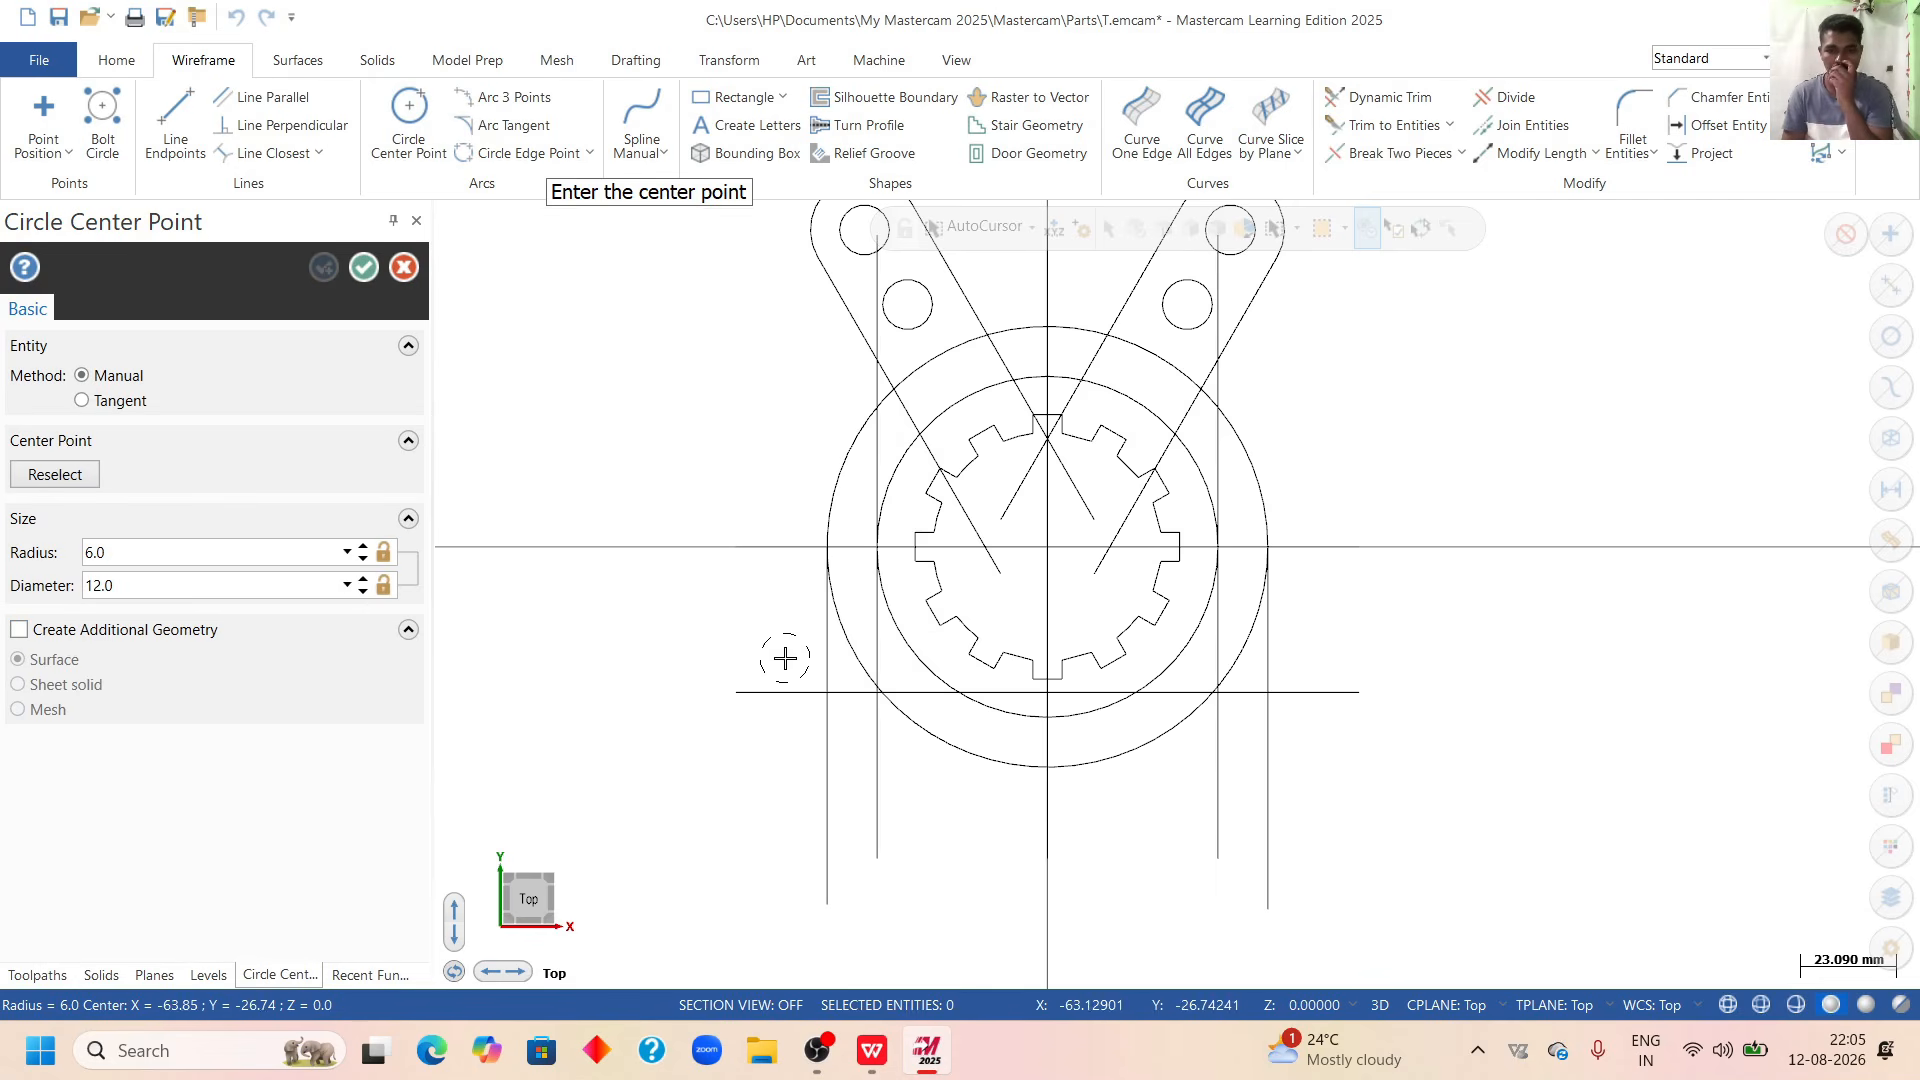
{"action": "left_click", "coordinate": [383, 585]}
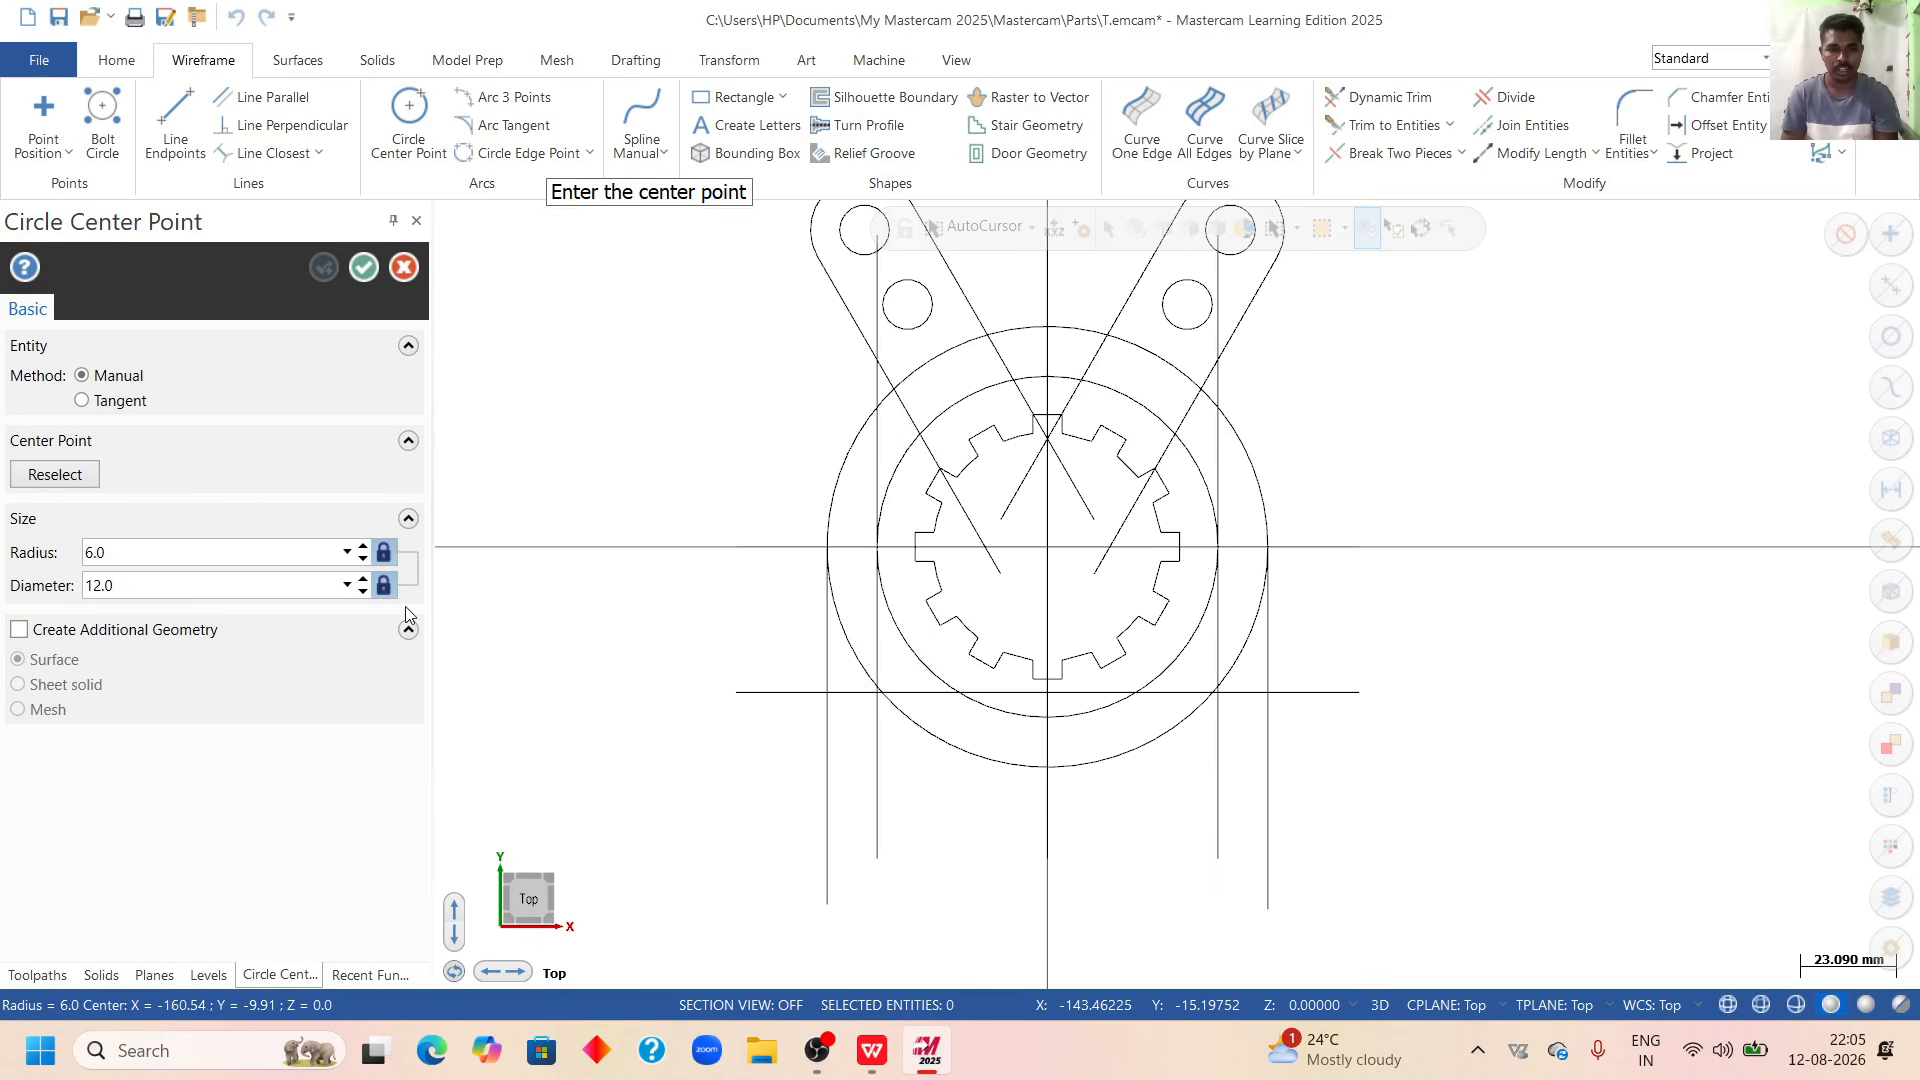
{"action": "scroll", "coordinate": [870, 711], "scroll_direction": "up", "scroll_amount": 5}
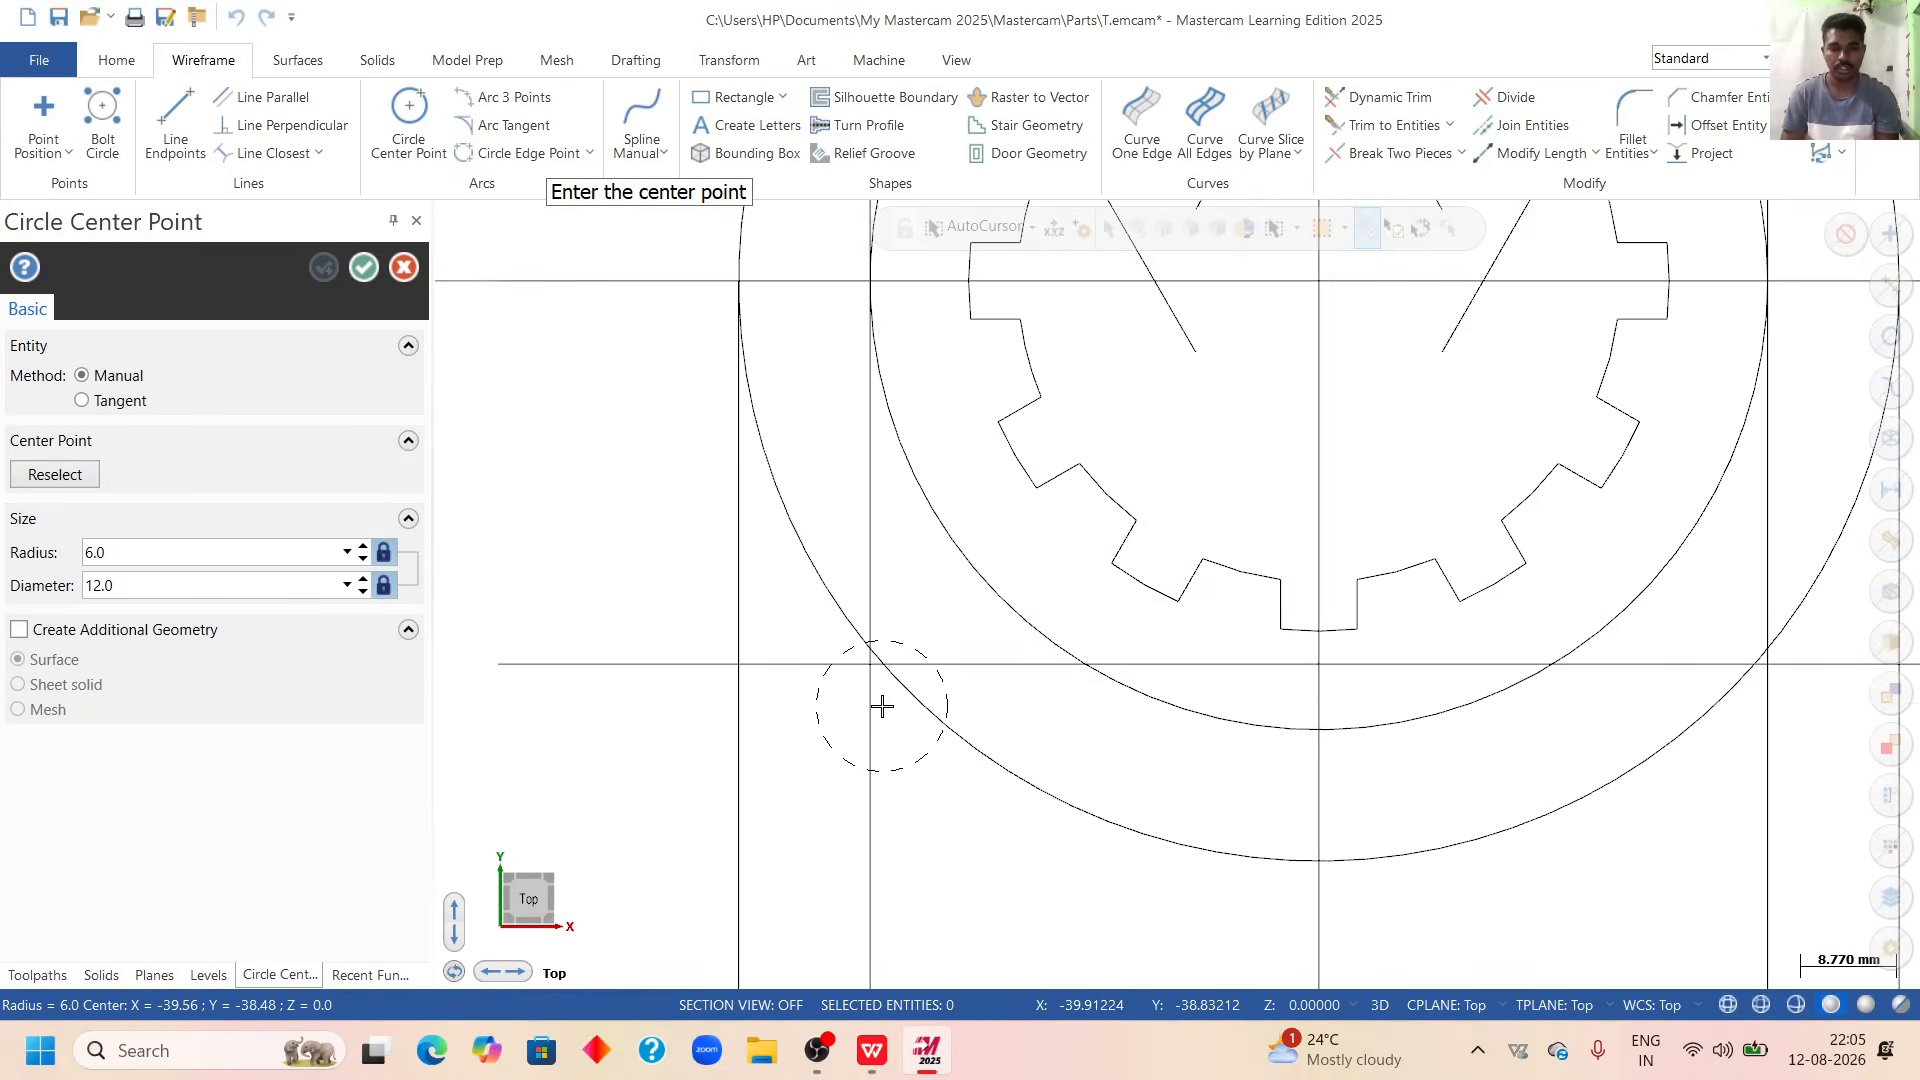
{"action": "scroll", "coordinate": [880, 707], "scroll_direction": "up", "scroll_amount": 4}
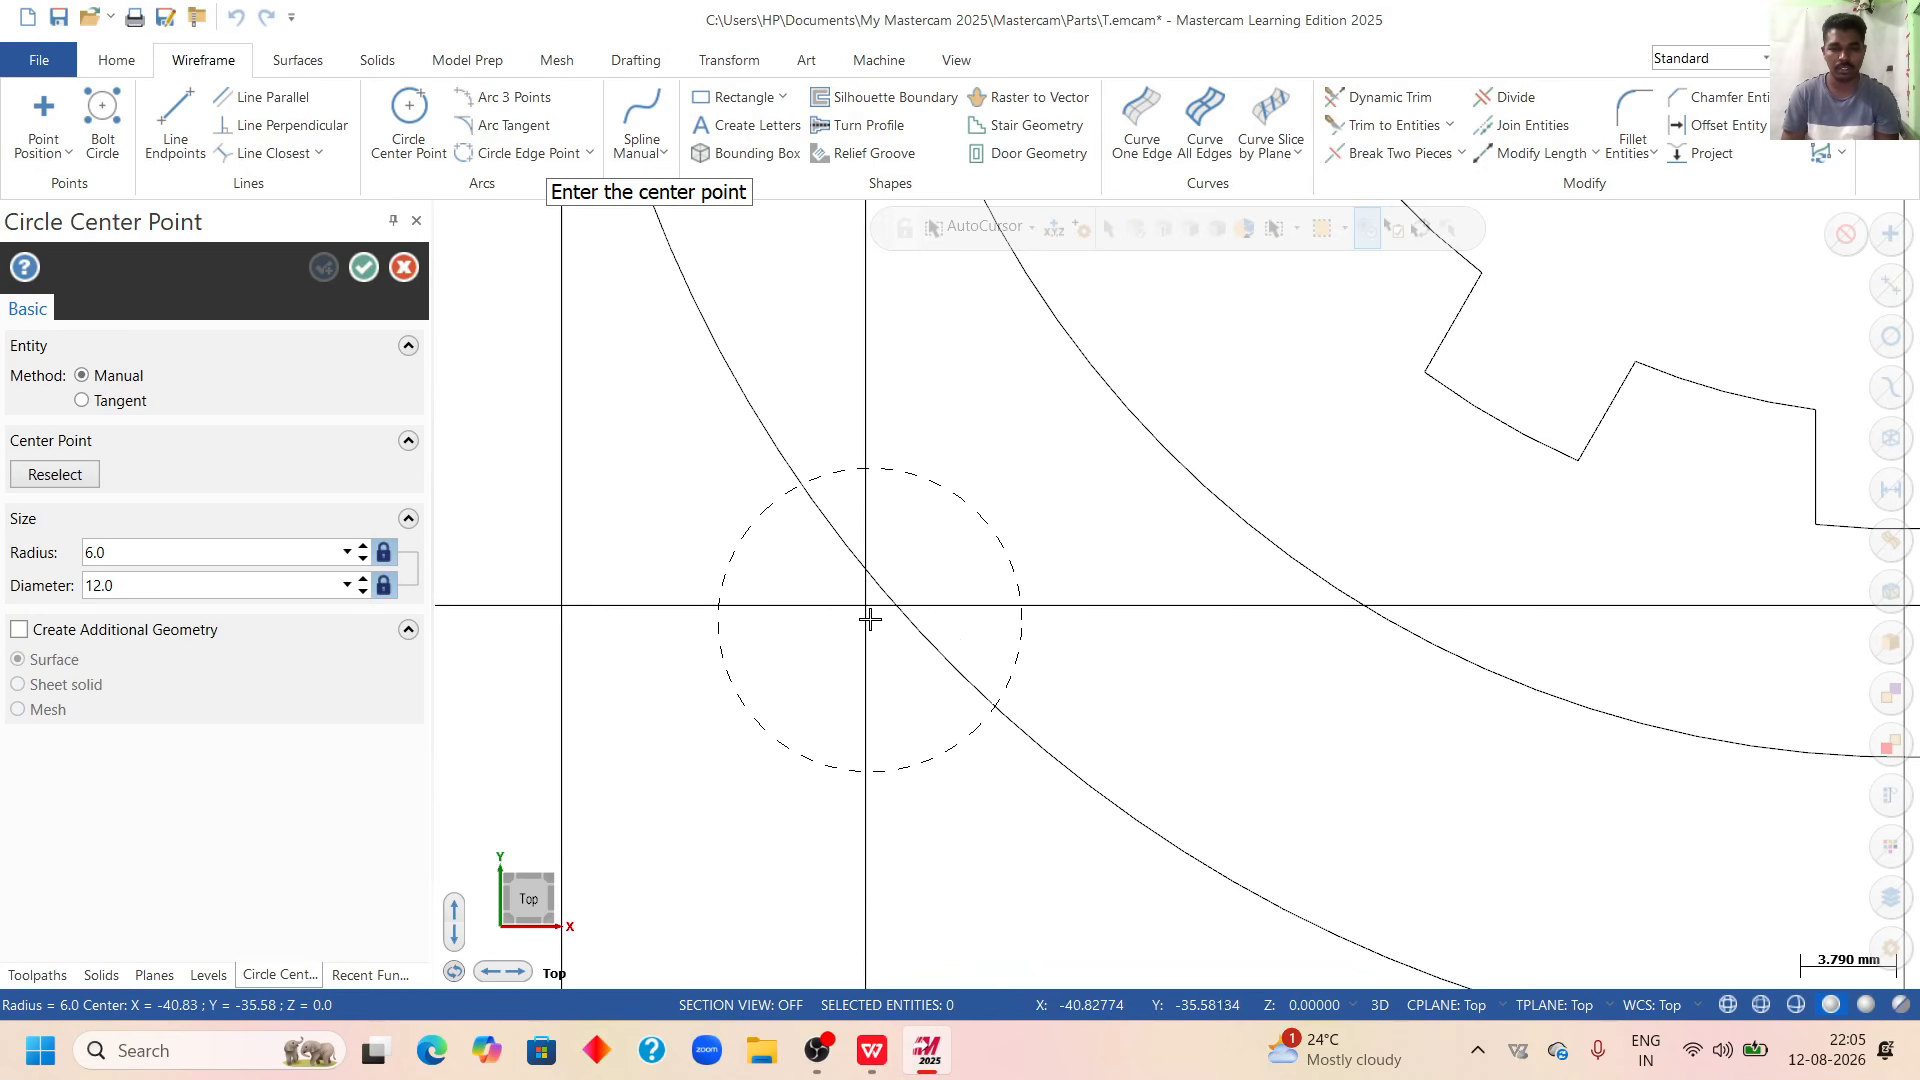
{"action": "left_click", "coordinate": [866, 606]}
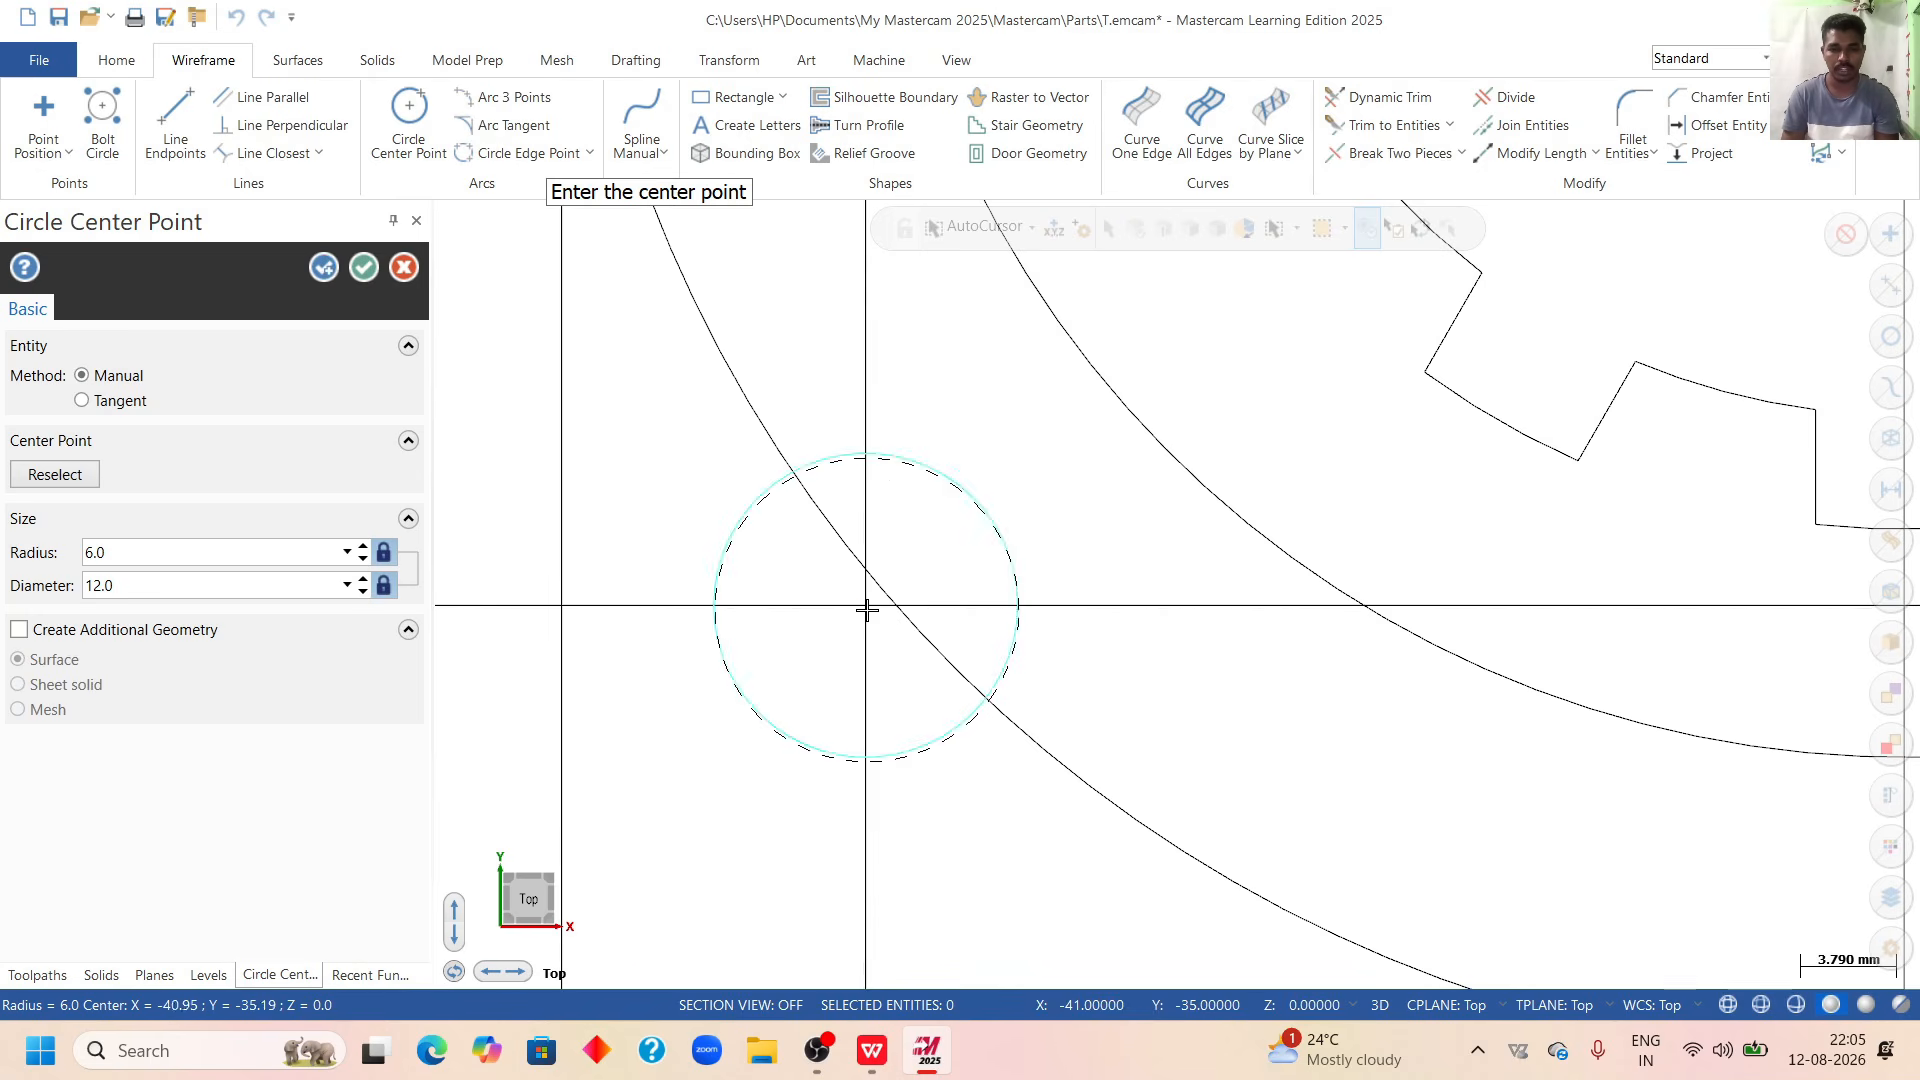
Draw a matching 12 mm diameter circle at the lower-right centreline intersection.
{"action": "scroll", "coordinate": [730, 624], "scroll_direction": "down", "scroll_amount": 3}
{"action": "scroll", "coordinate": [665, 625], "scroll_direction": "down", "scroll_amount": 1}
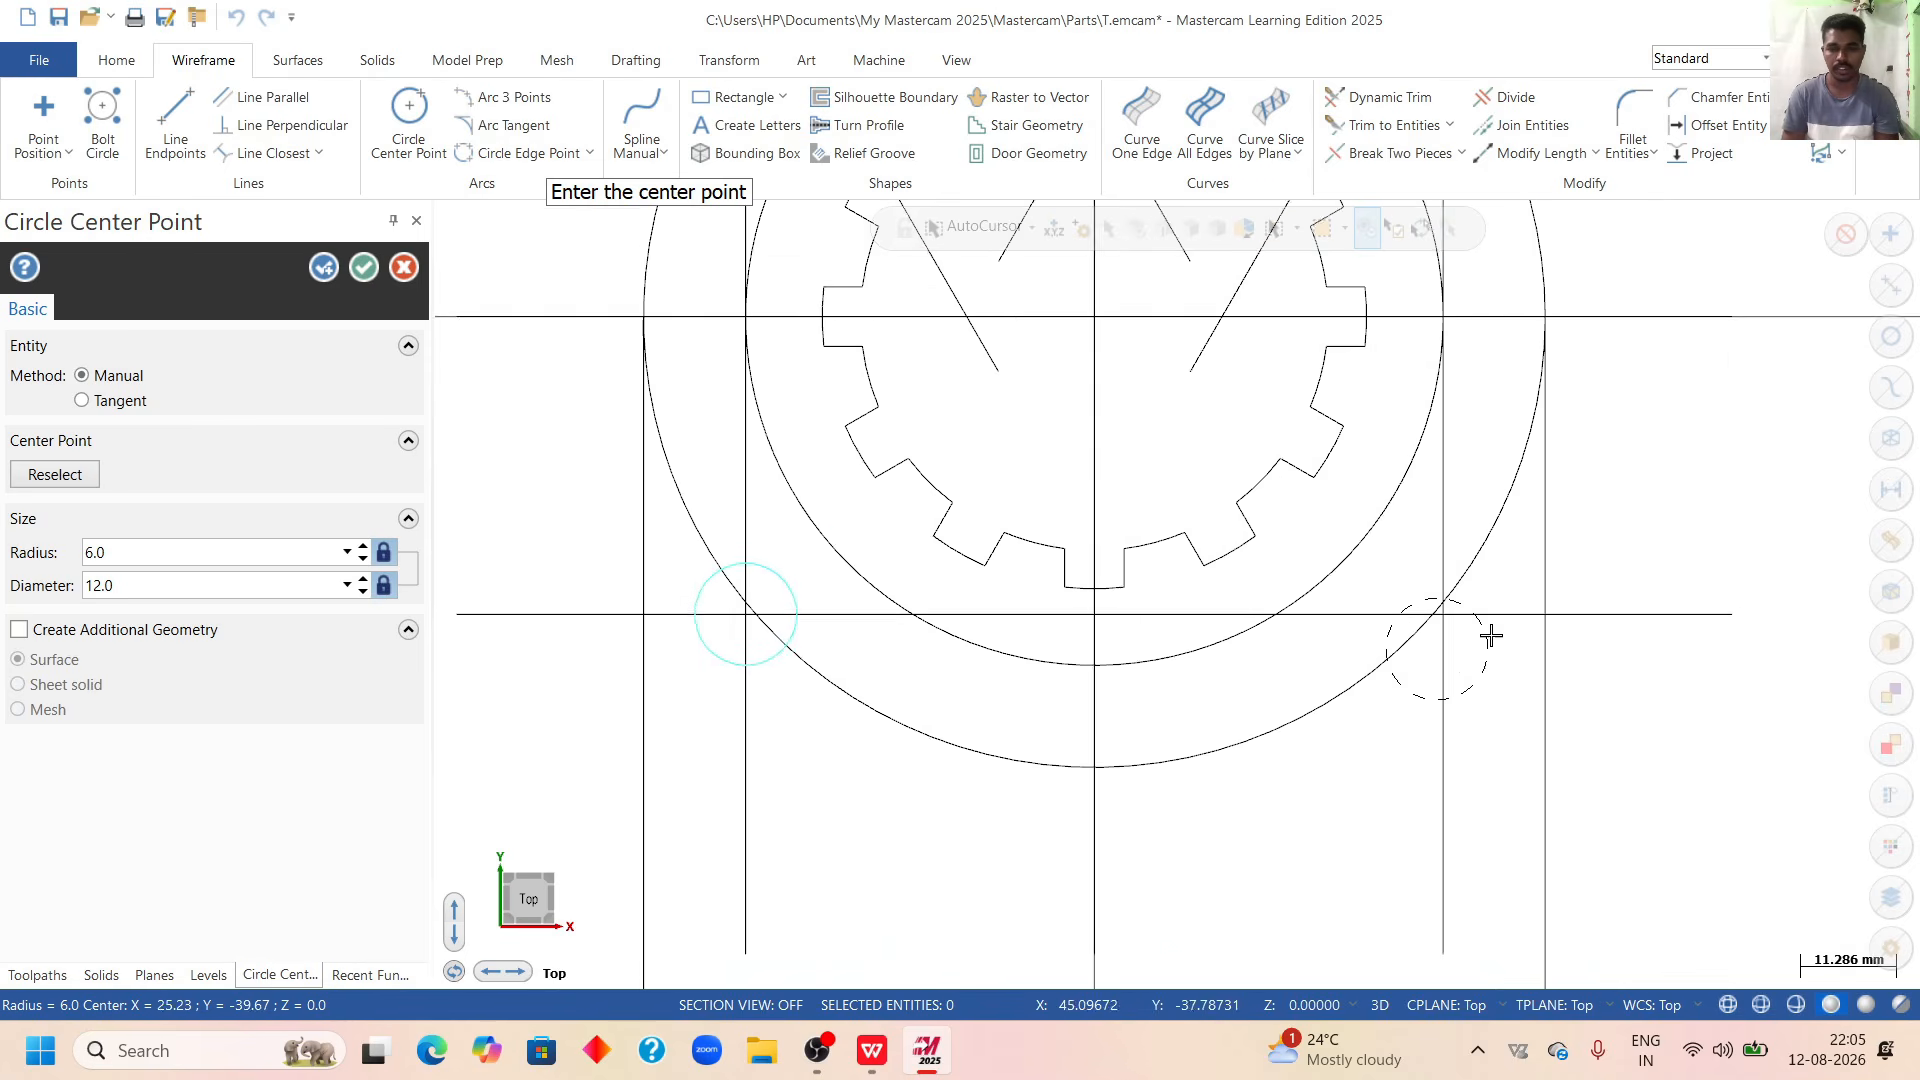
{"action": "scroll", "coordinate": [1416, 640], "scroll_direction": "up", "scroll_amount": 2}
{"action": "scroll", "coordinate": [1419, 649], "scroll_direction": "up", "scroll_amount": 4}
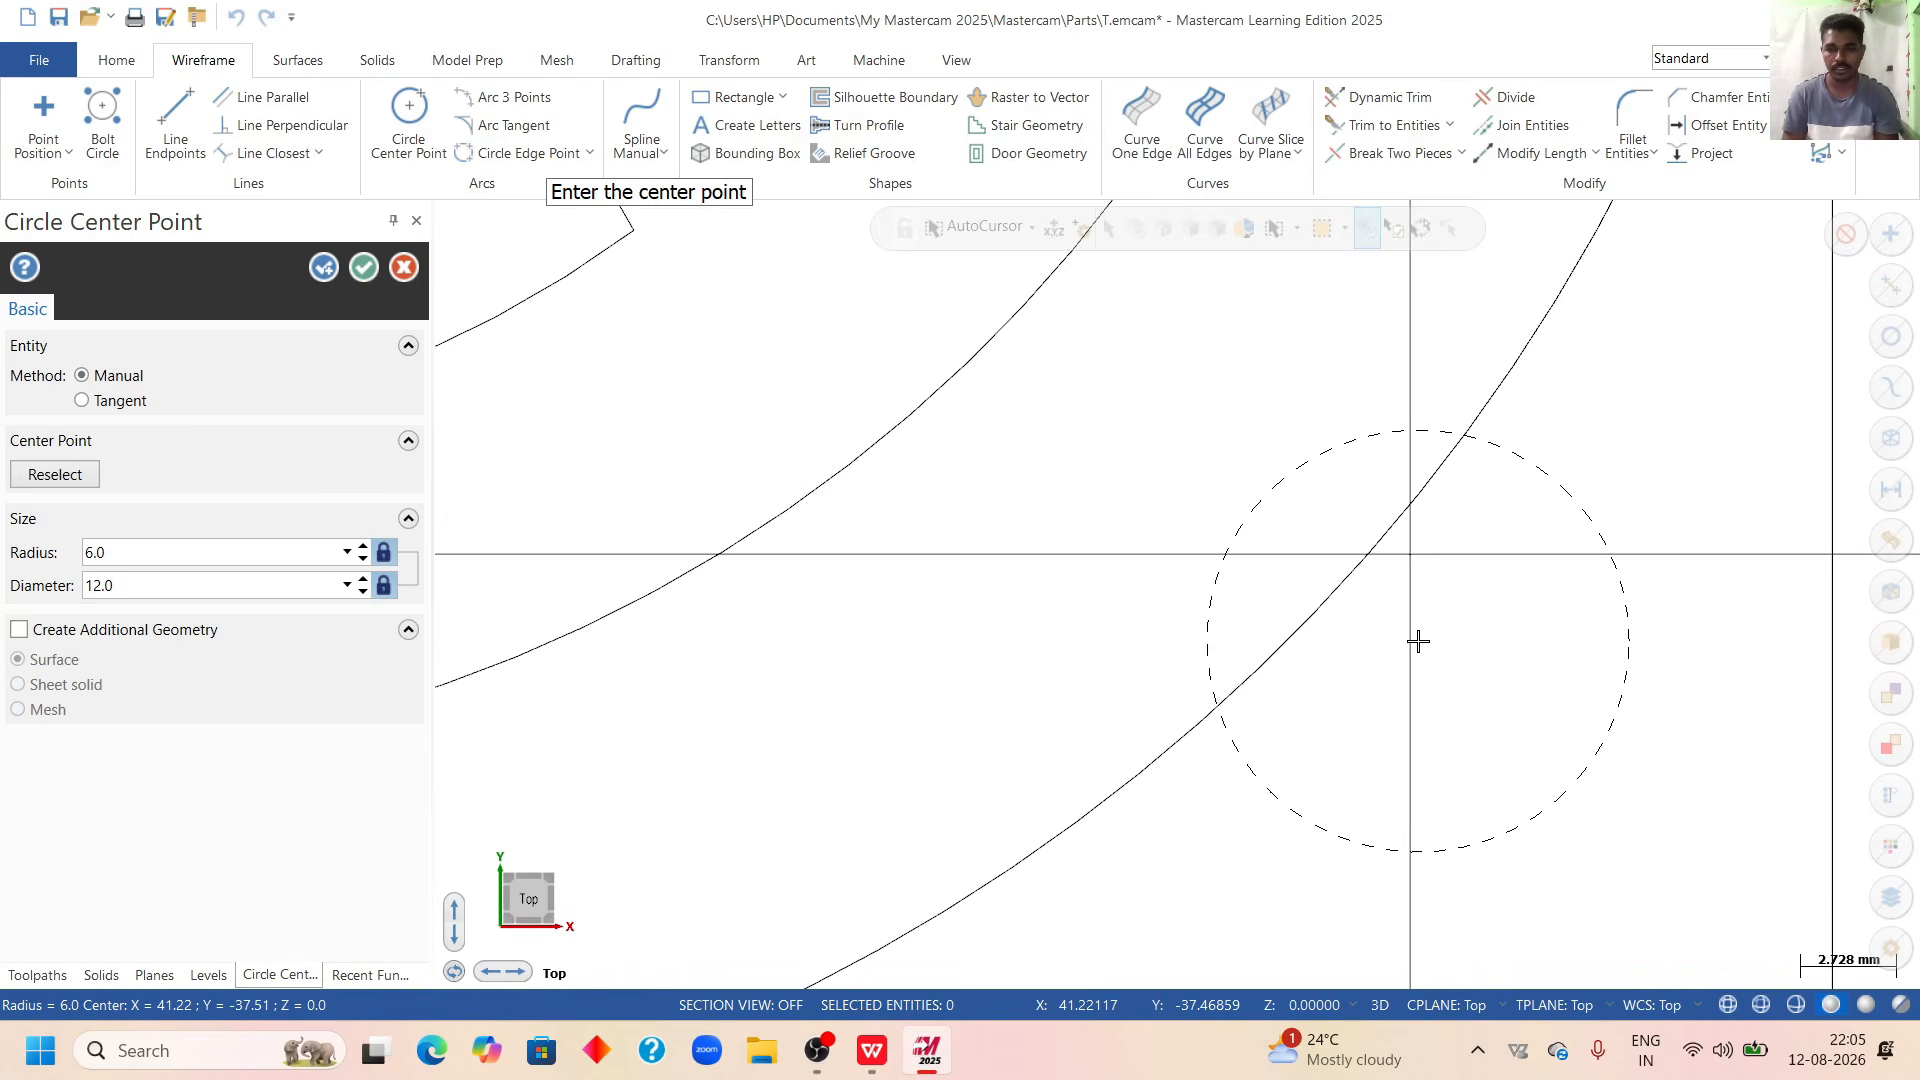
{"action": "left_click", "coordinate": [1411, 557]}
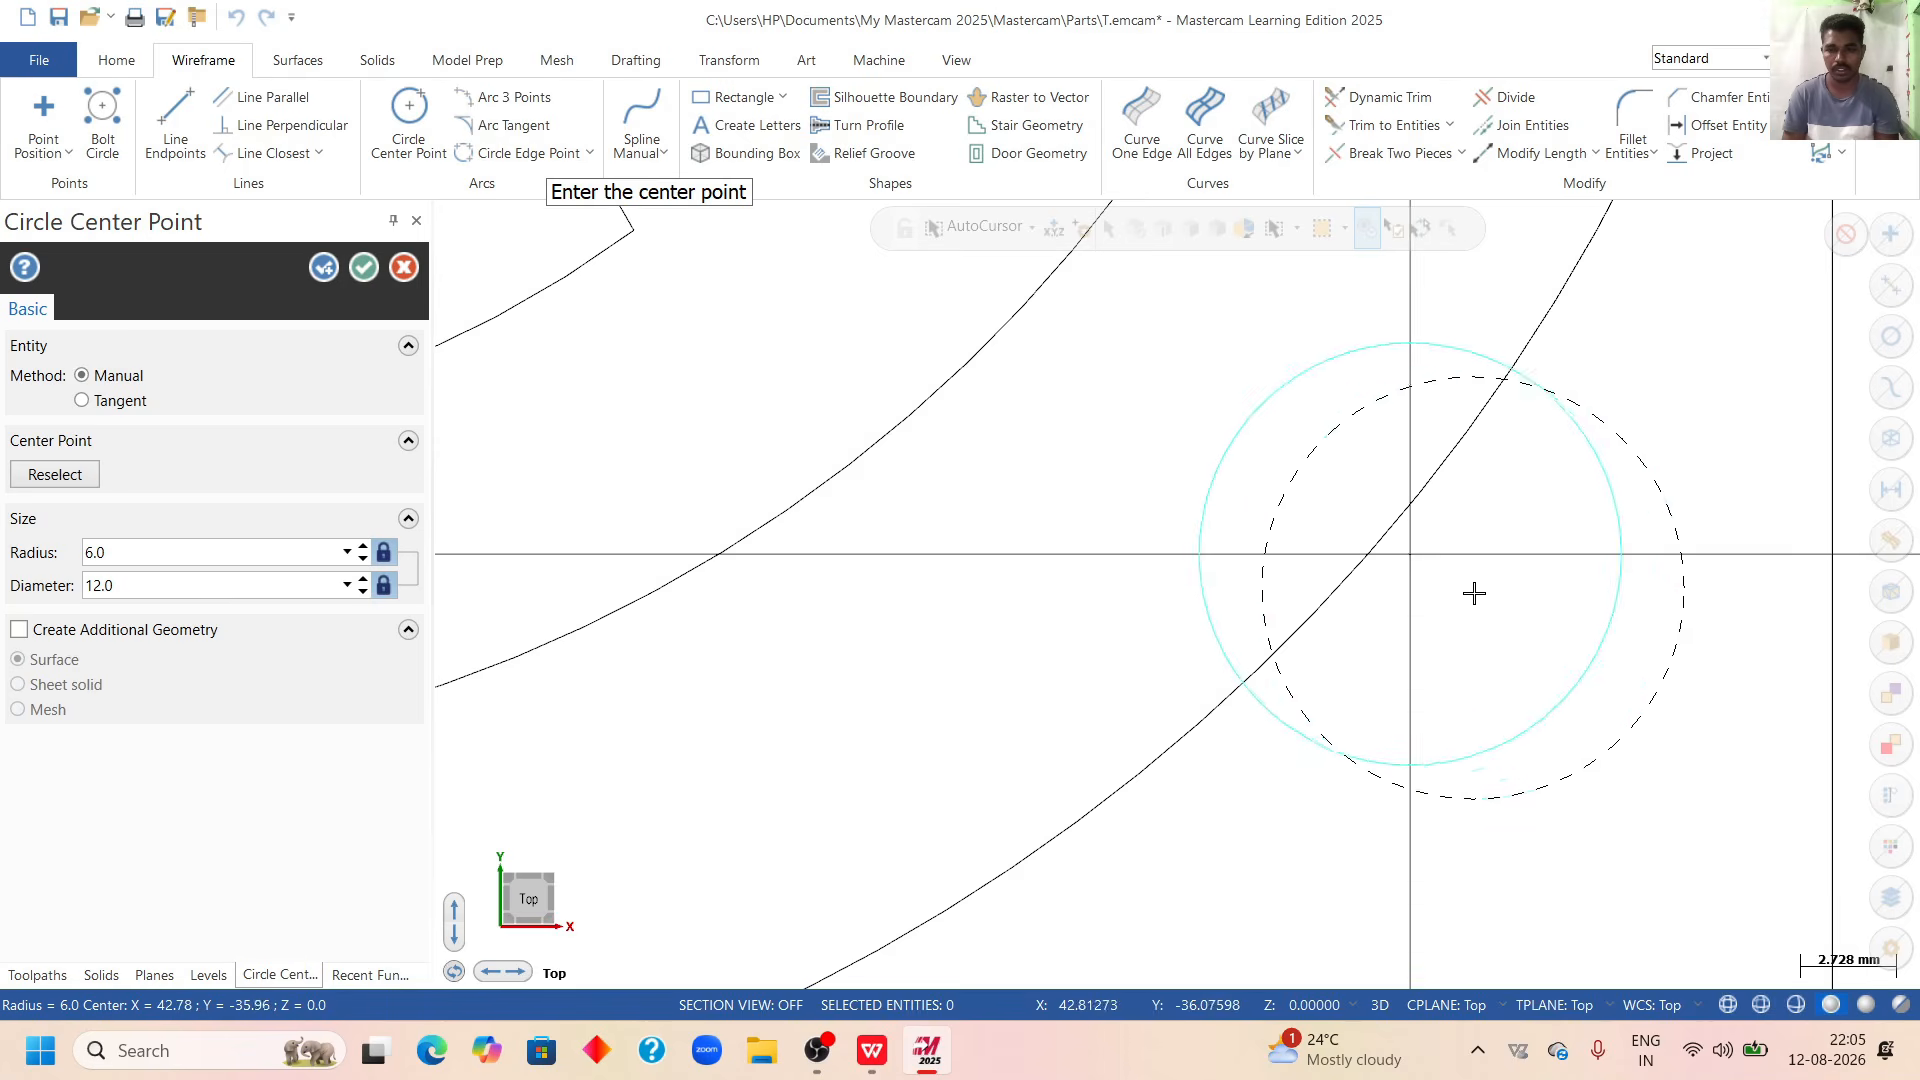
{"action": "scroll", "coordinate": [1463, 588], "scroll_direction": "down", "scroll_amount": 3}
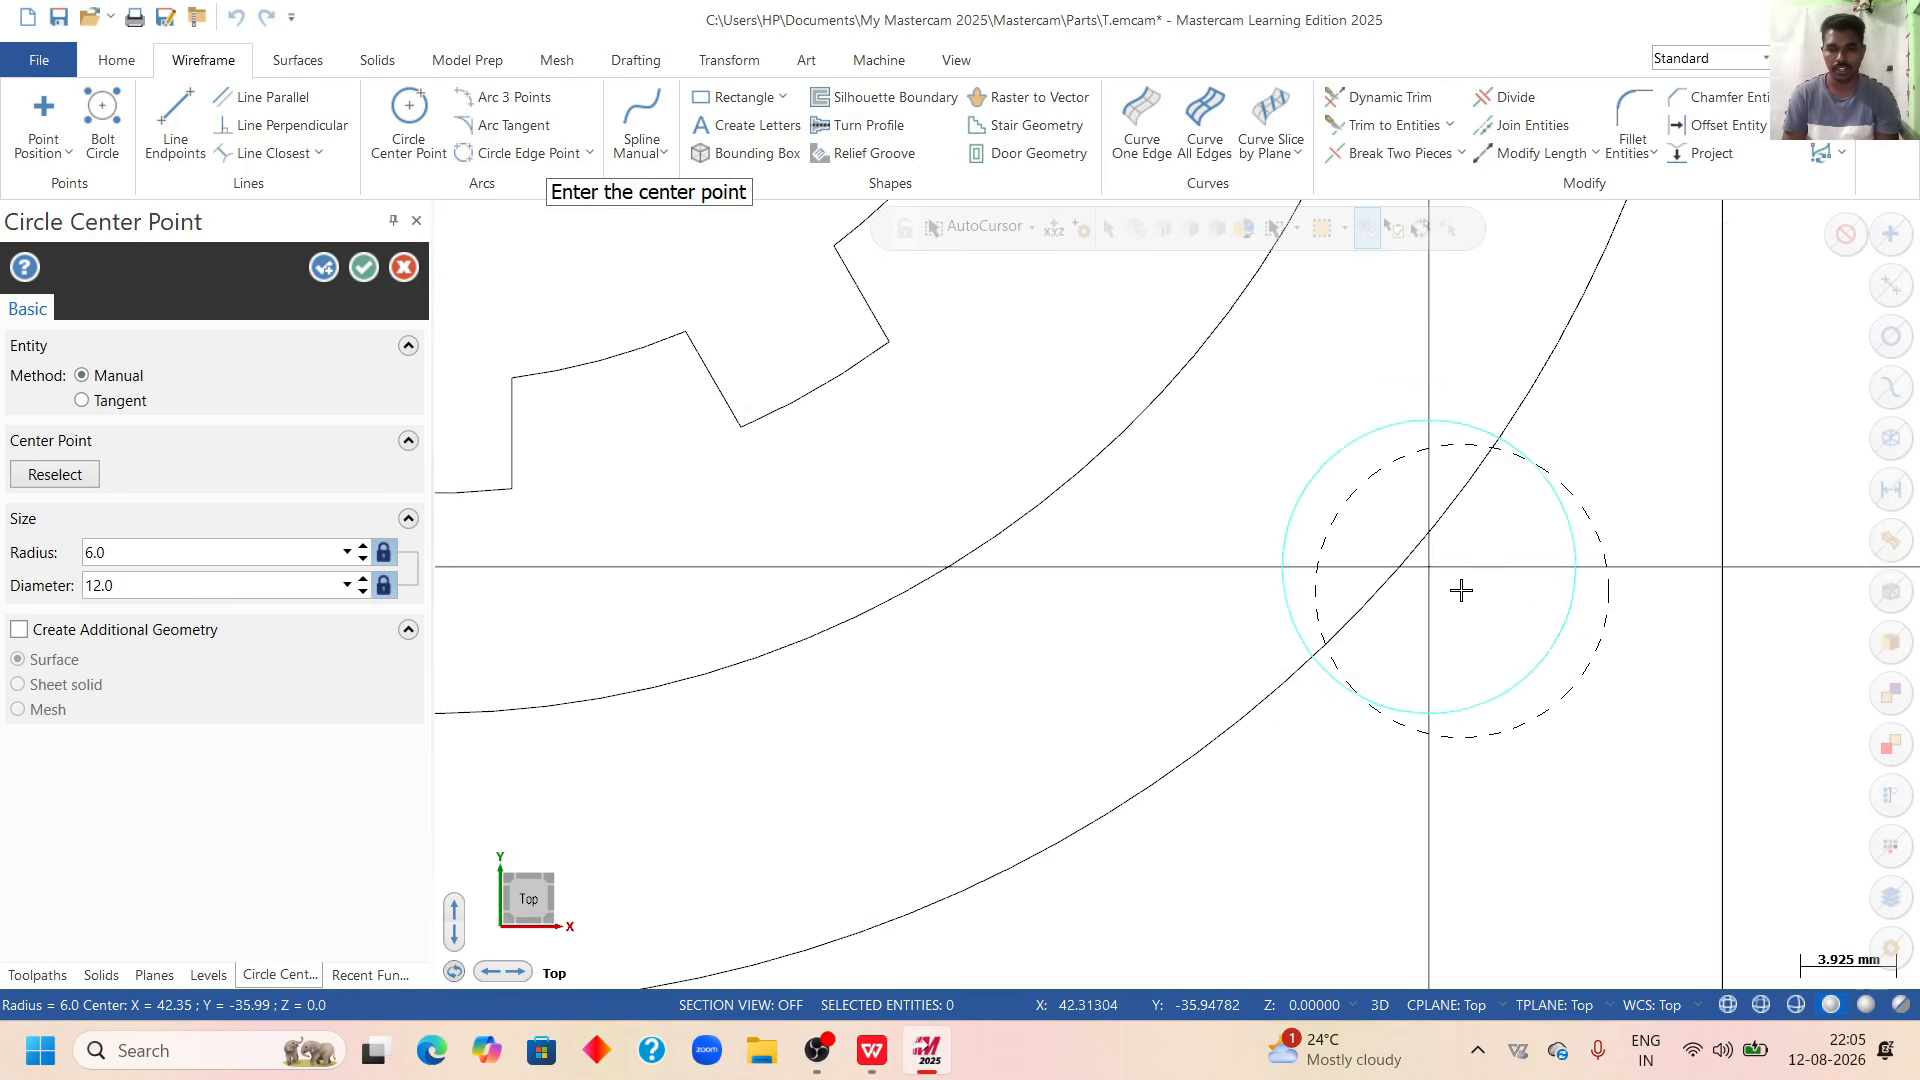
{"action": "left_click", "coordinate": [322, 272]}
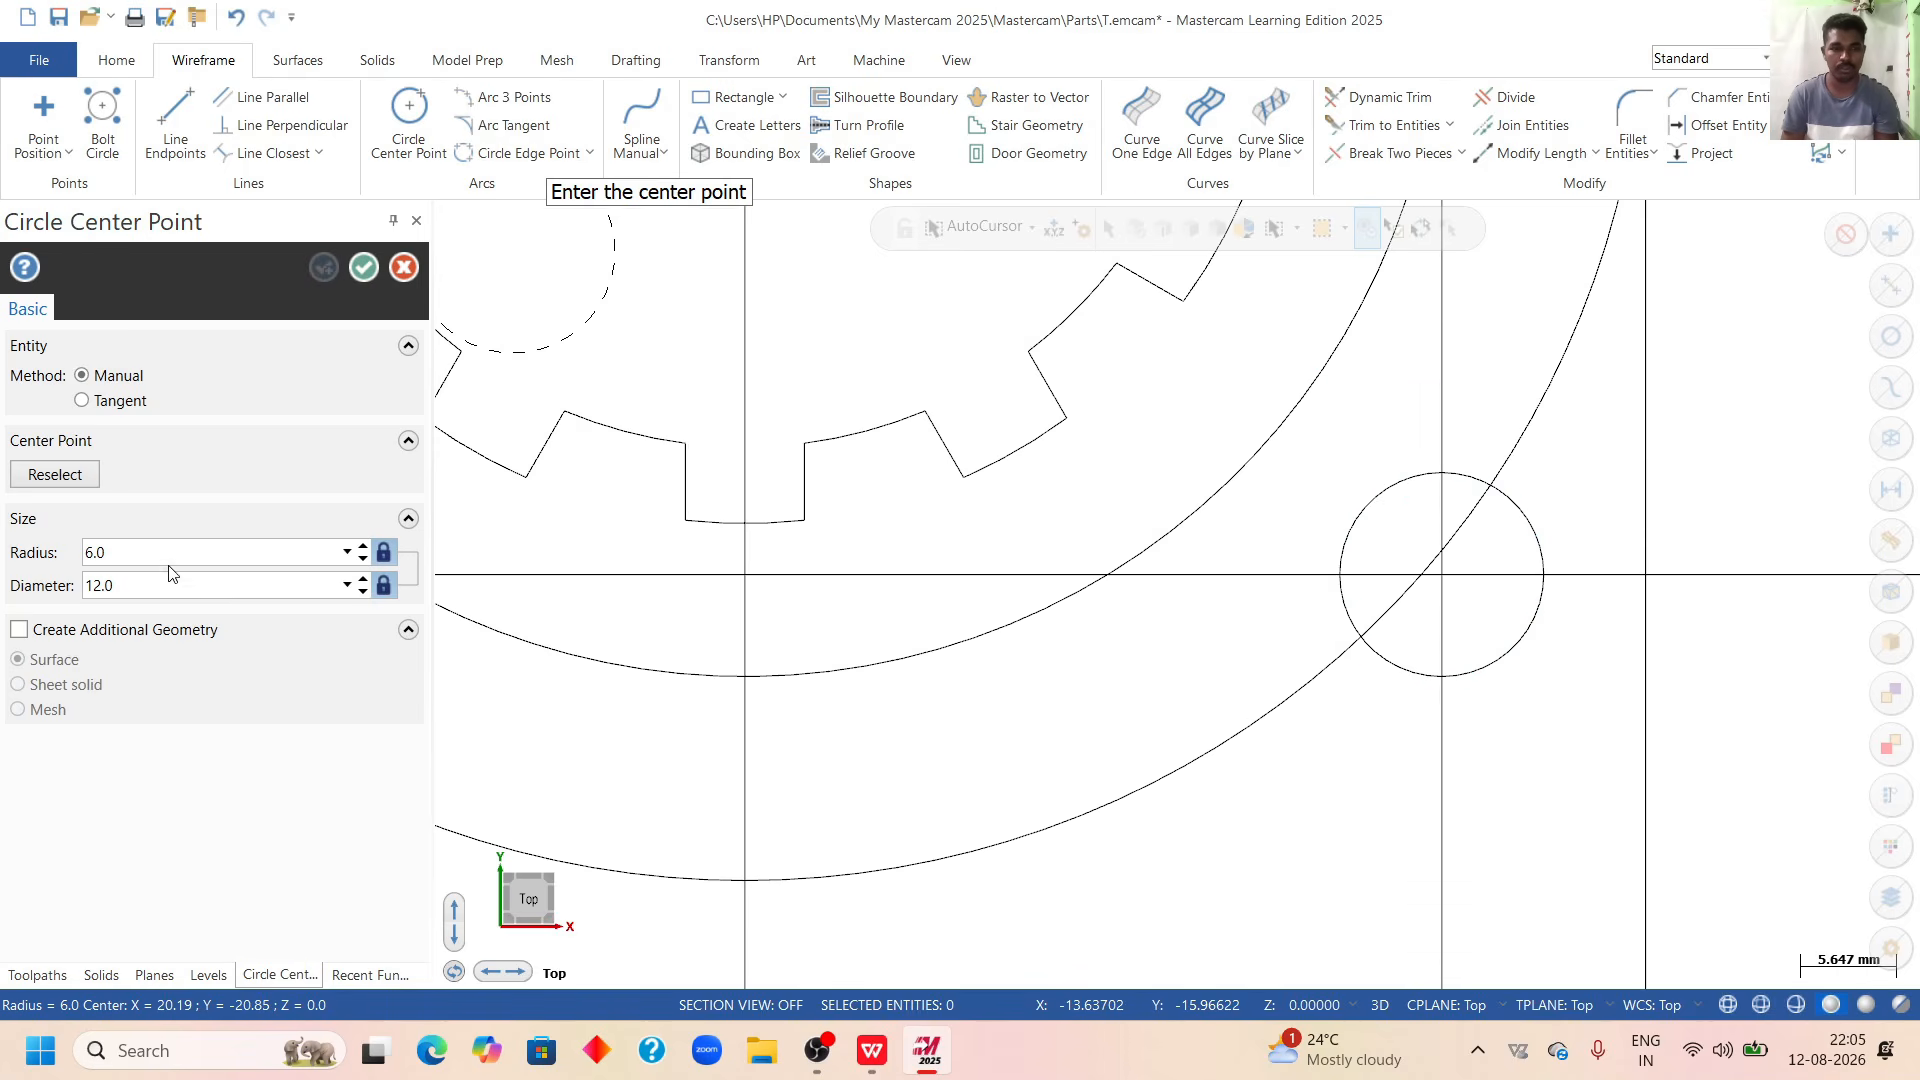
{"action": "scroll", "coordinate": [1010, 558], "scroll_direction": "down", "scroll_amount": 1}
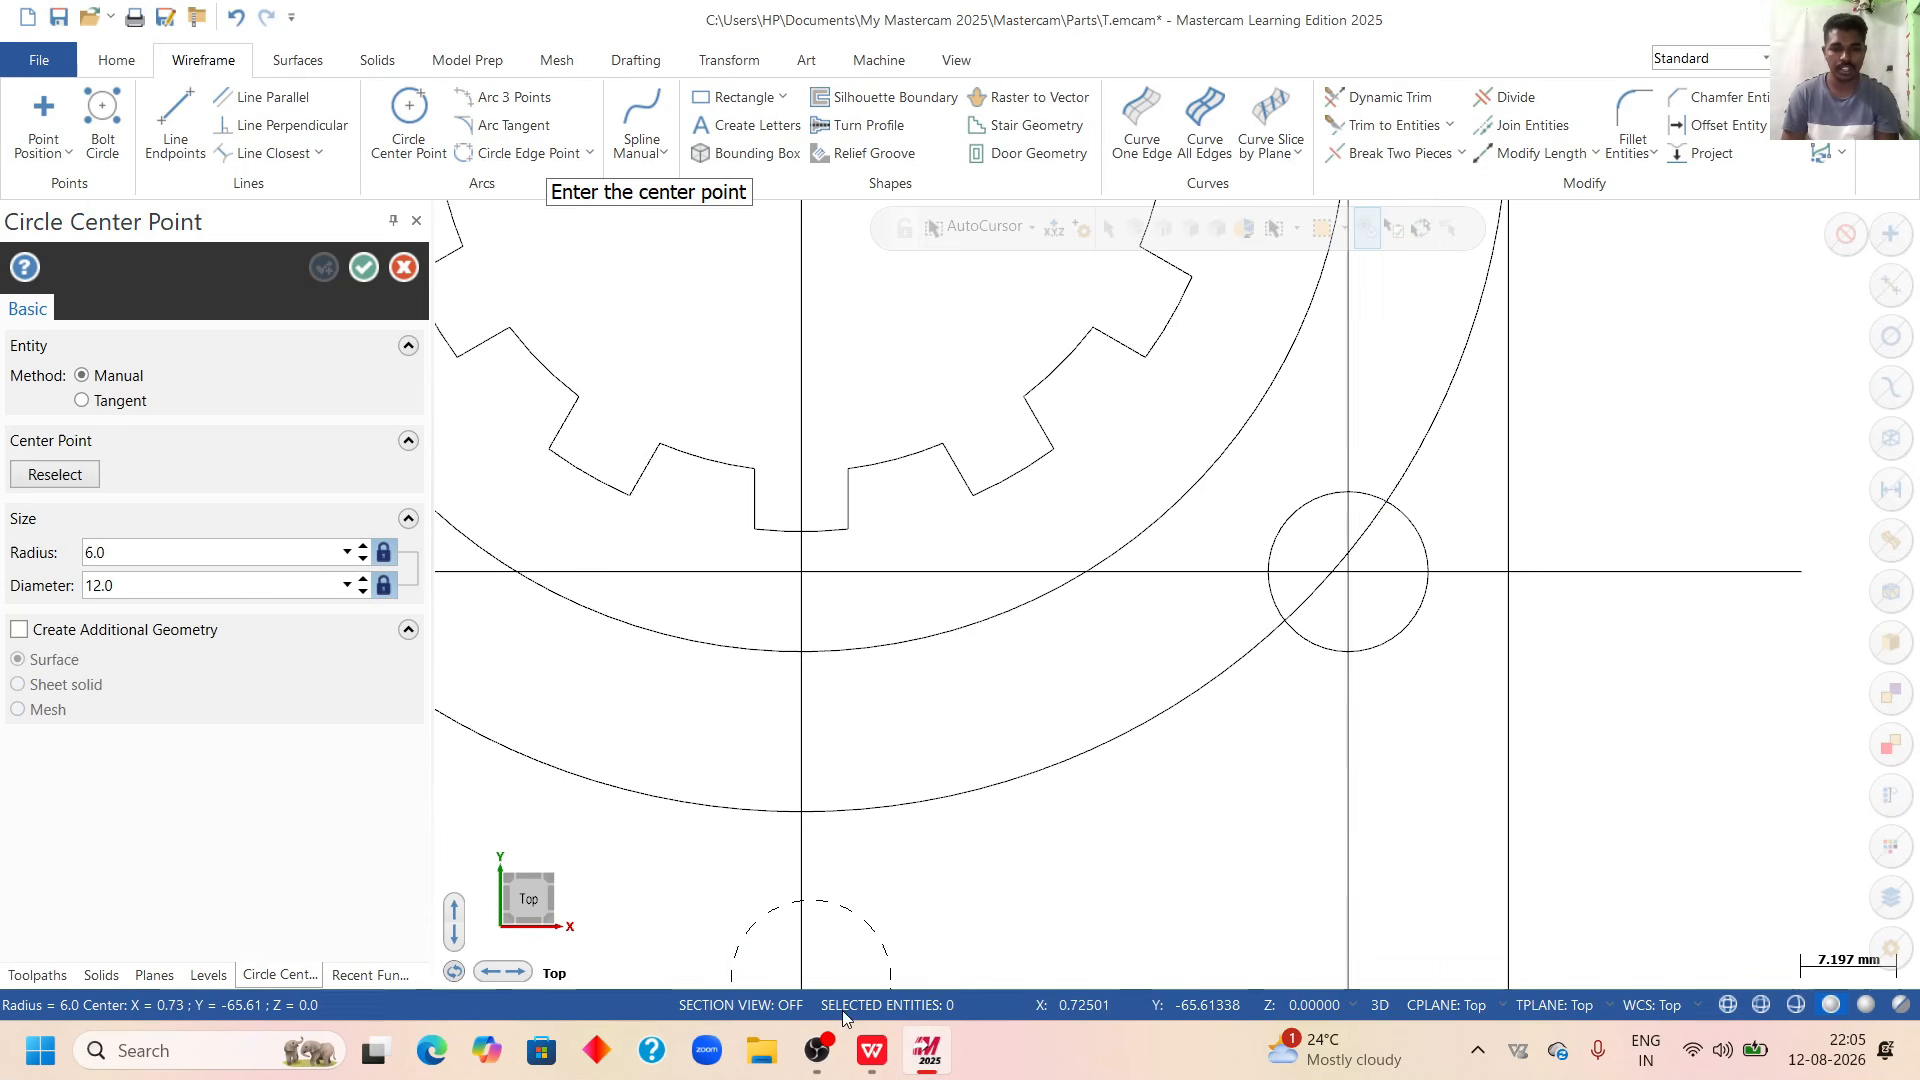
Check the Fork drawing in WPS Office and draw a 12 mm radius circle concentric with the lower-right hole in Mastercam.
{"action": "left_click", "coordinate": [867, 994]}
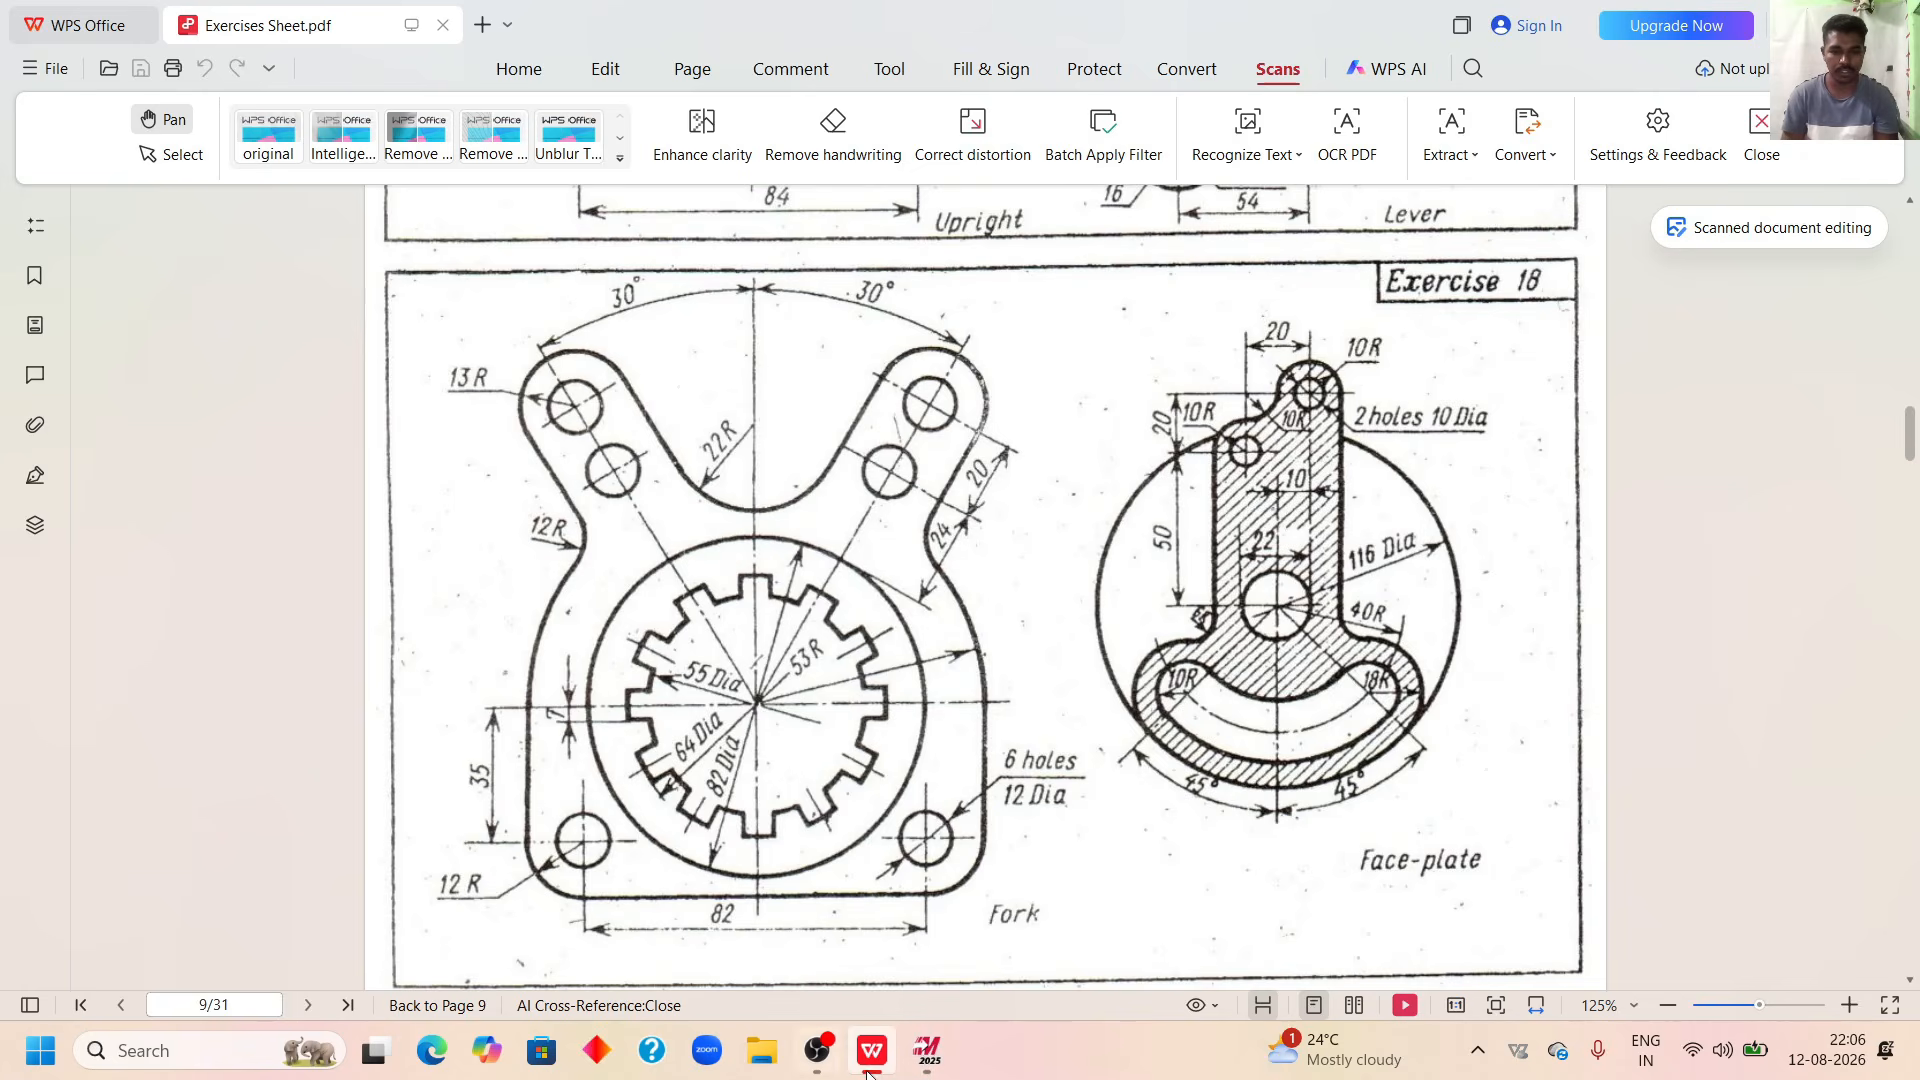
{"action": "left_click", "coordinate": [926, 1057]}
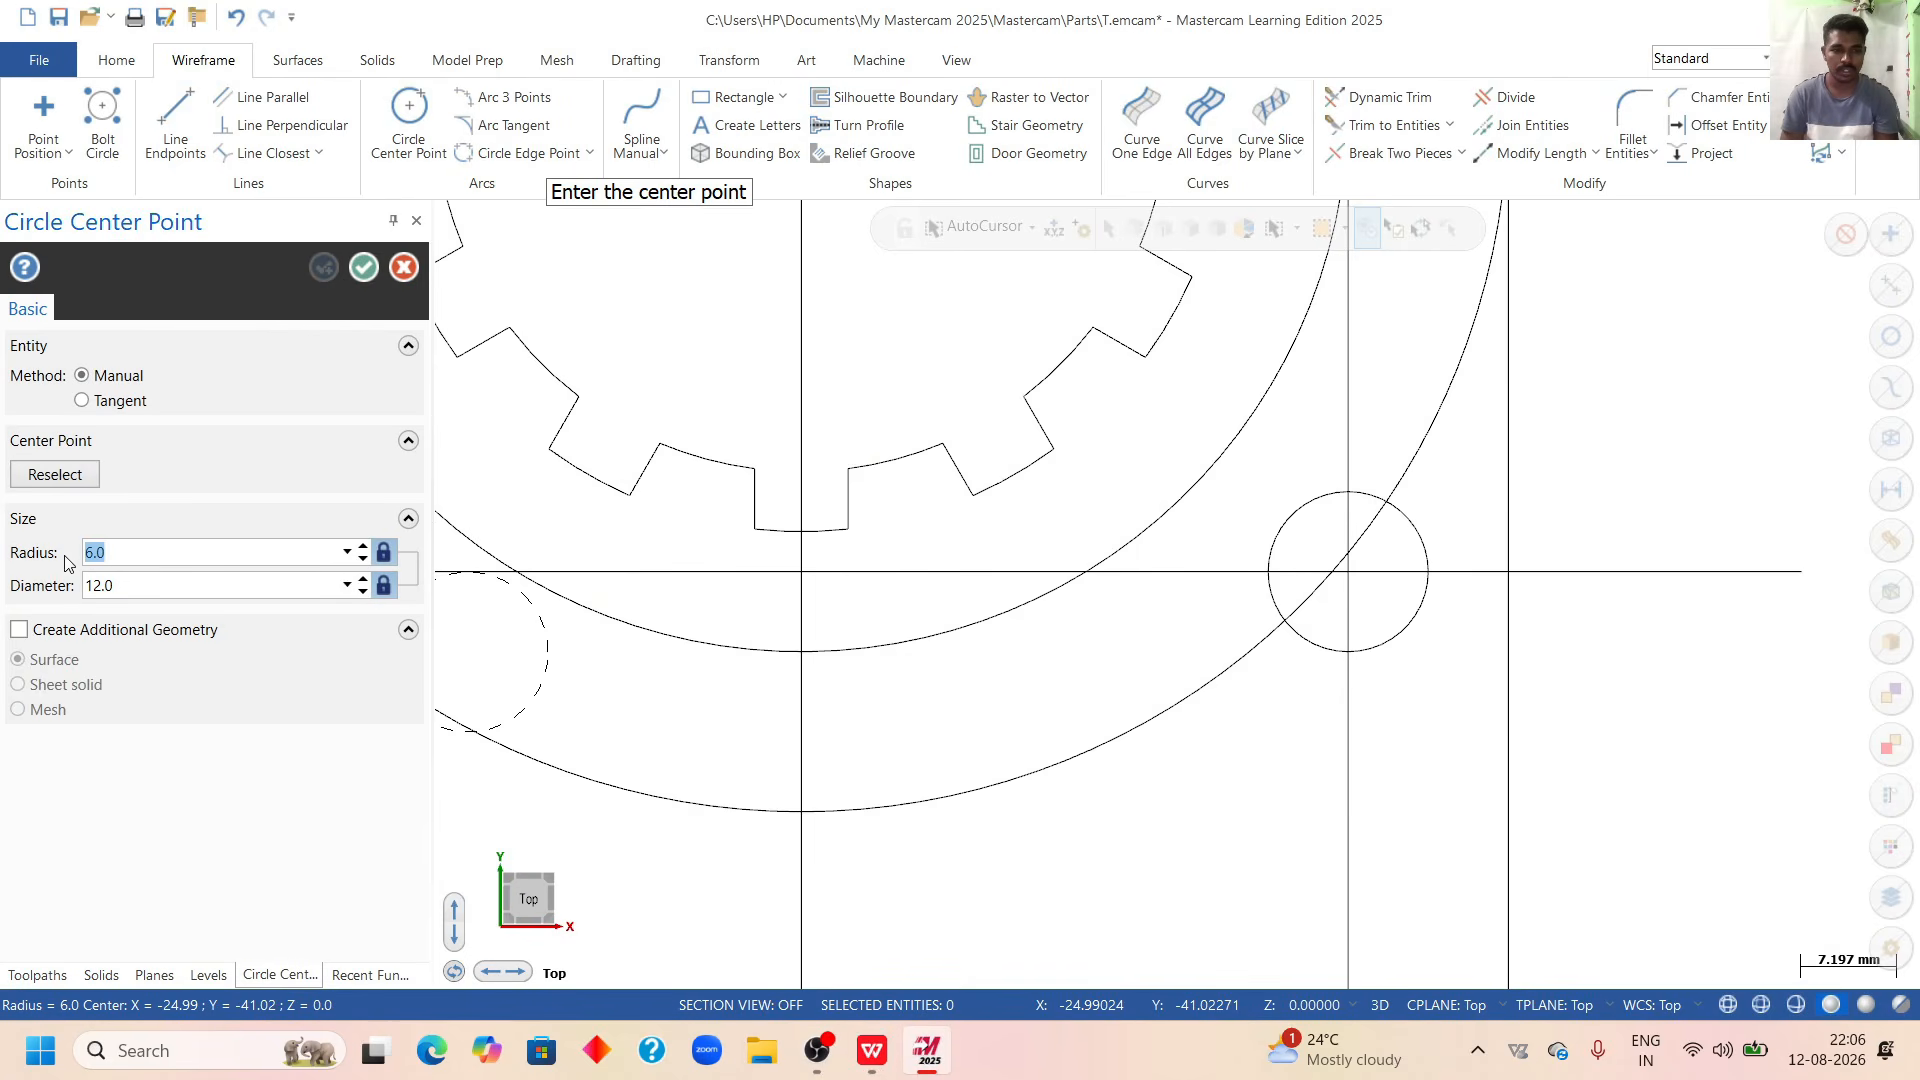
{"action": "type", "text": "12"}
{"action": "key", "text": "Return"}
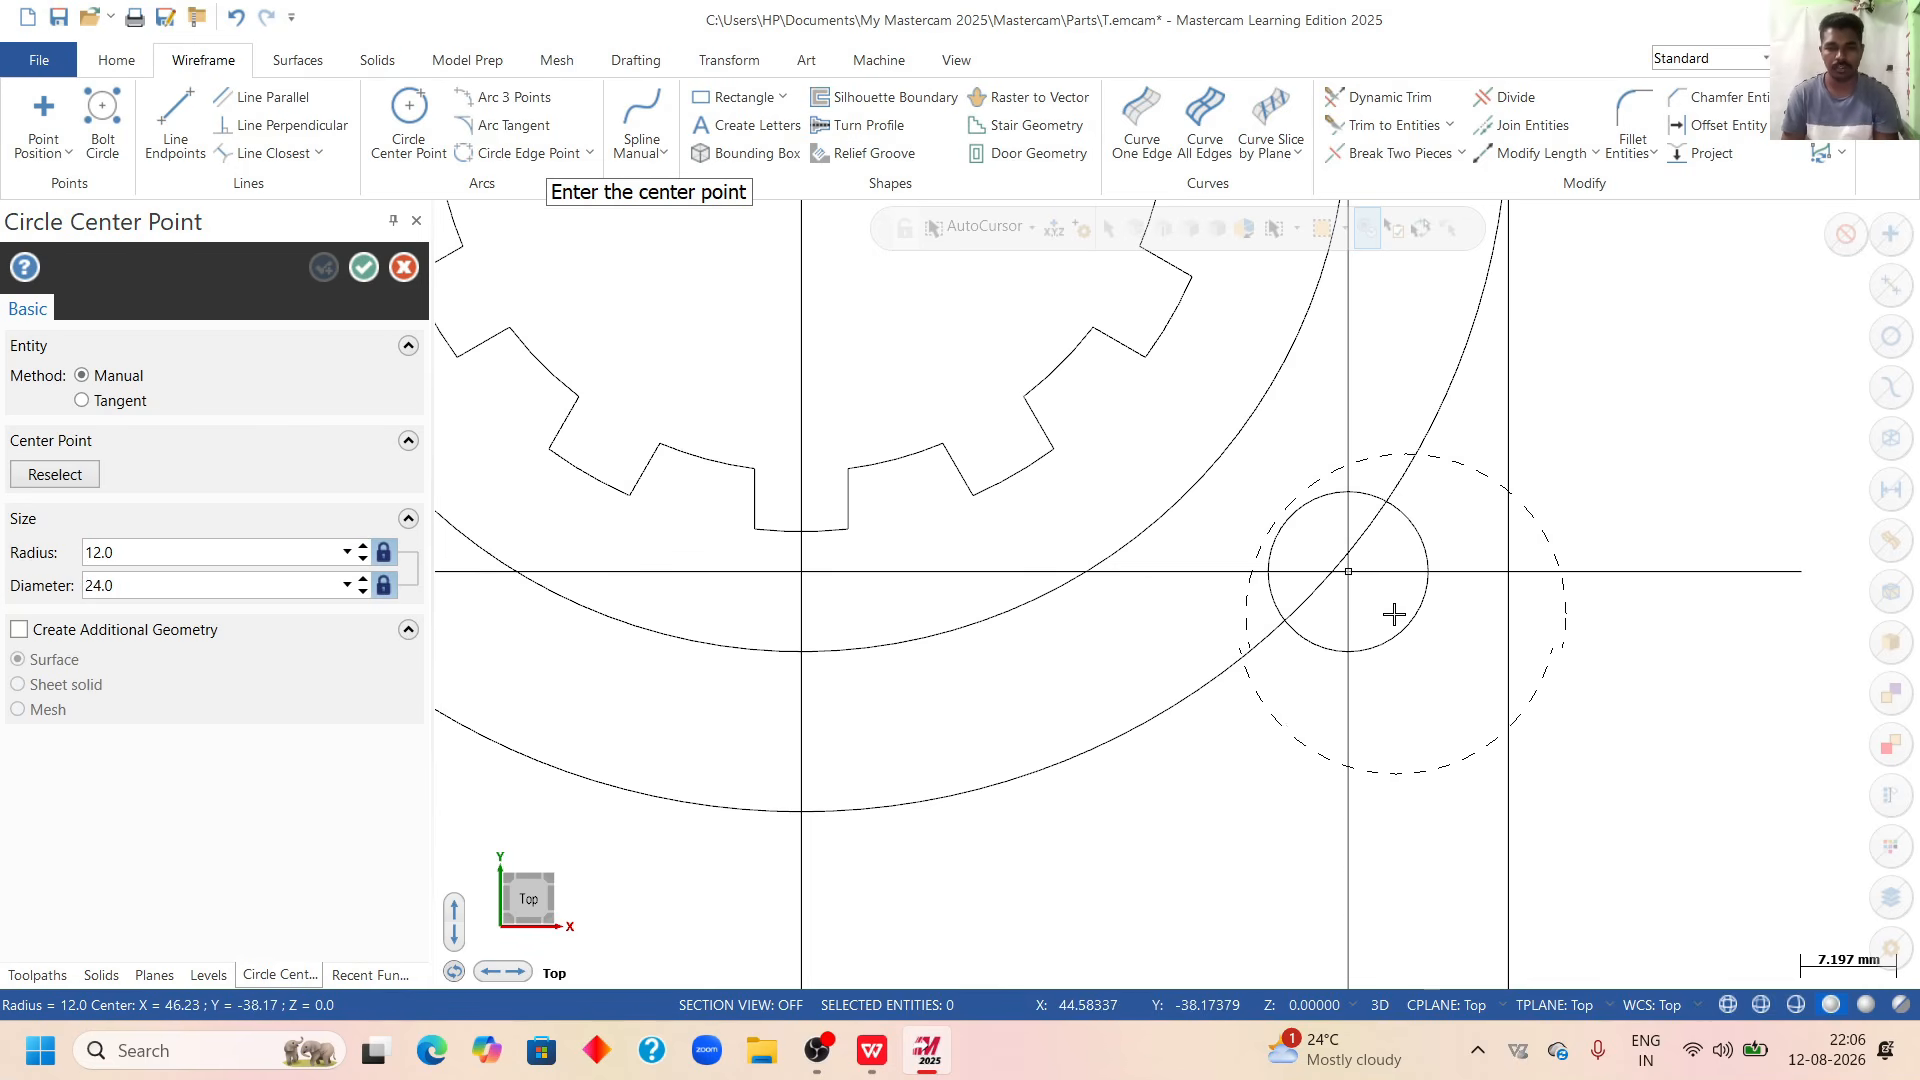
{"action": "left_click", "coordinate": [1348, 574]}
Draw a 12 mm radius circle concentric with the lower-left hole and fit the whole drawing in the view.
{"action": "scroll", "coordinate": [1761, 586], "scroll_direction": "down", "scroll_amount": 2}
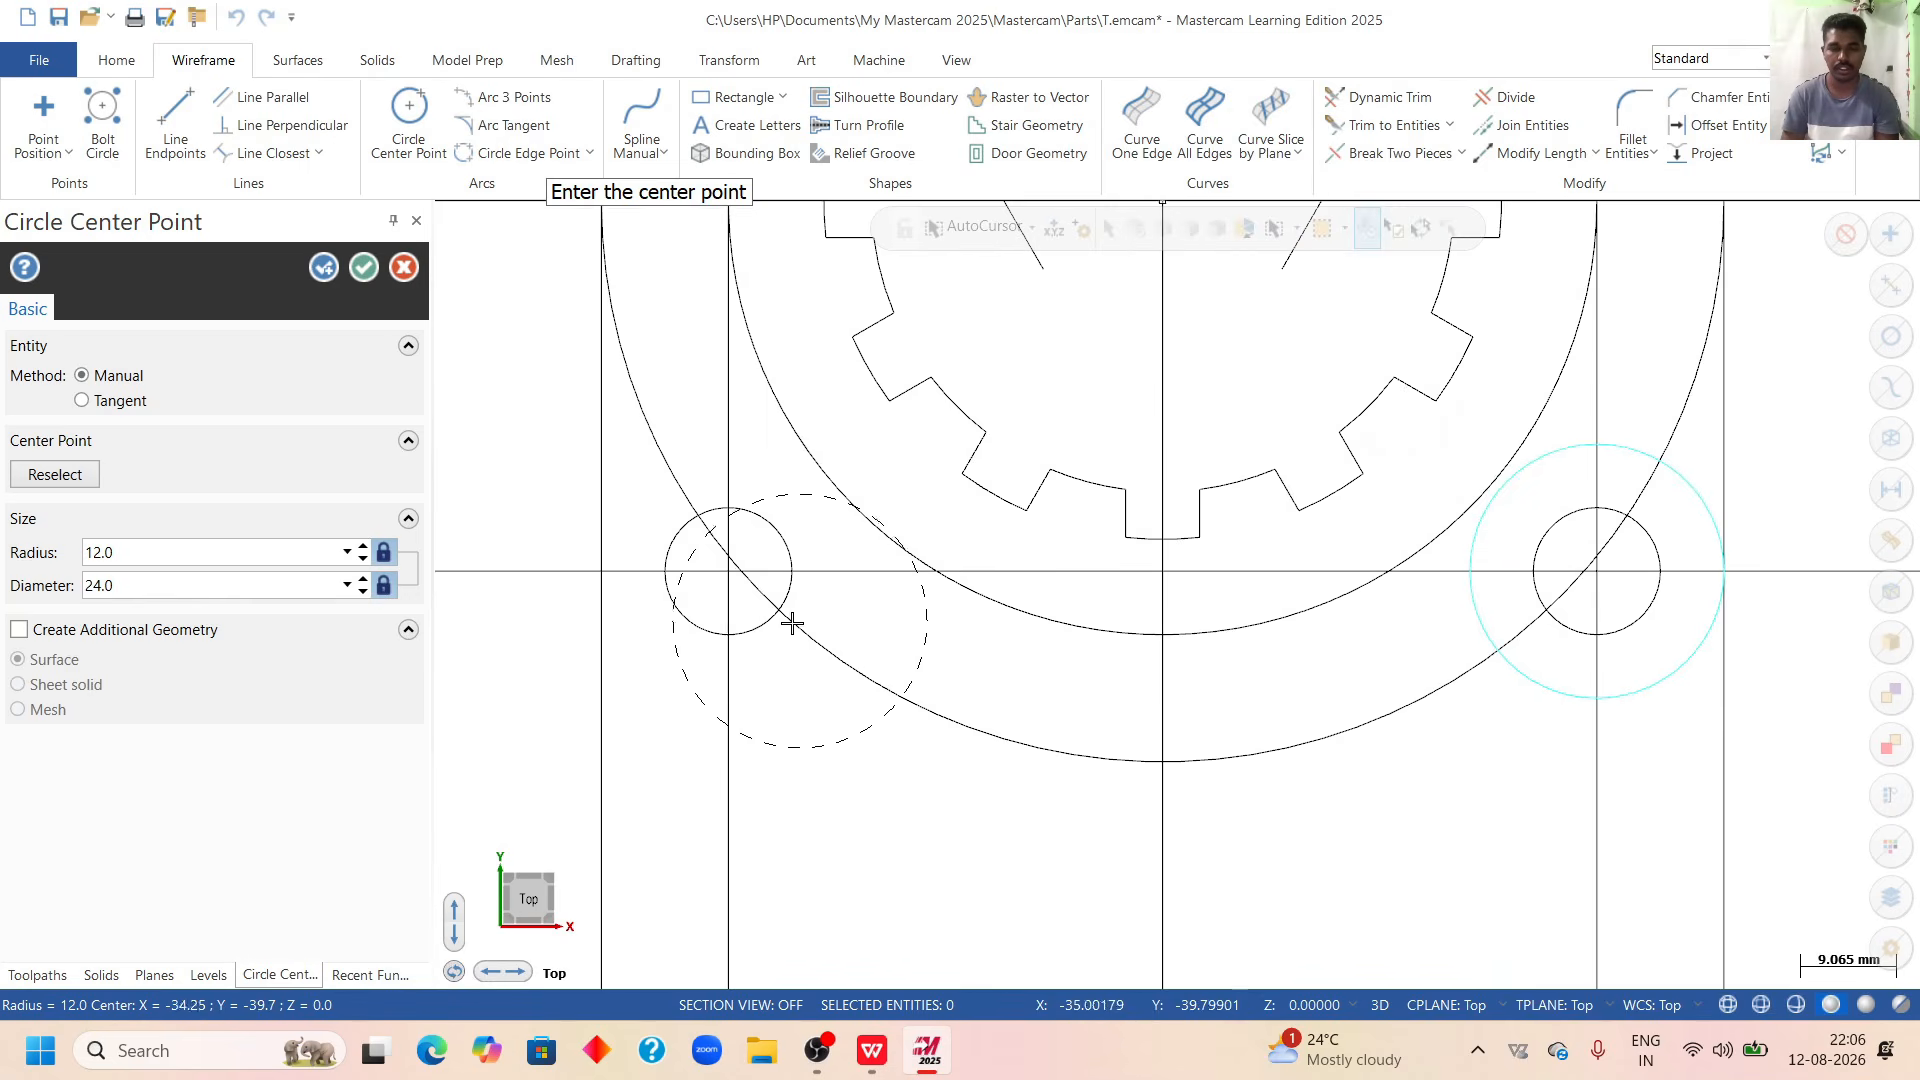
{"action": "scroll", "coordinate": [792, 624], "scroll_direction": "up", "scroll_amount": 2}
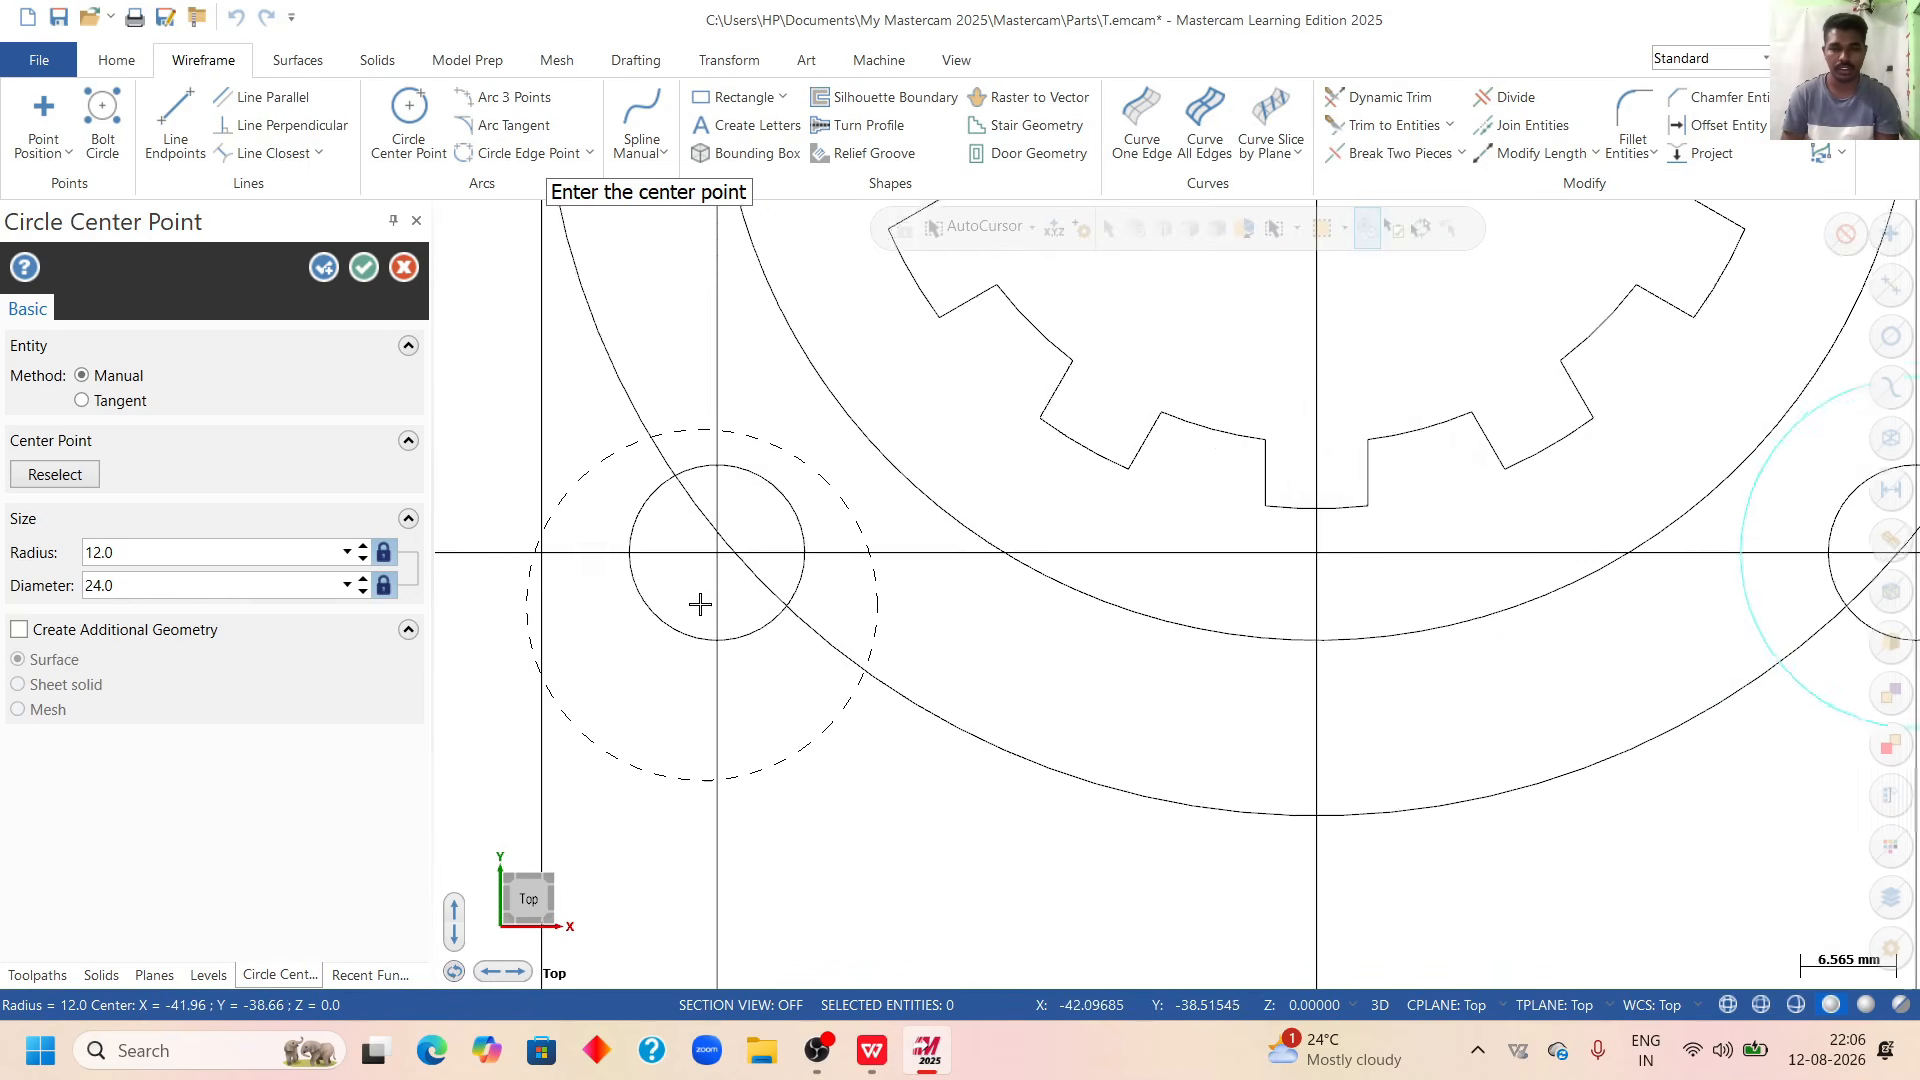
{"action": "left_click", "coordinate": [722, 552]}
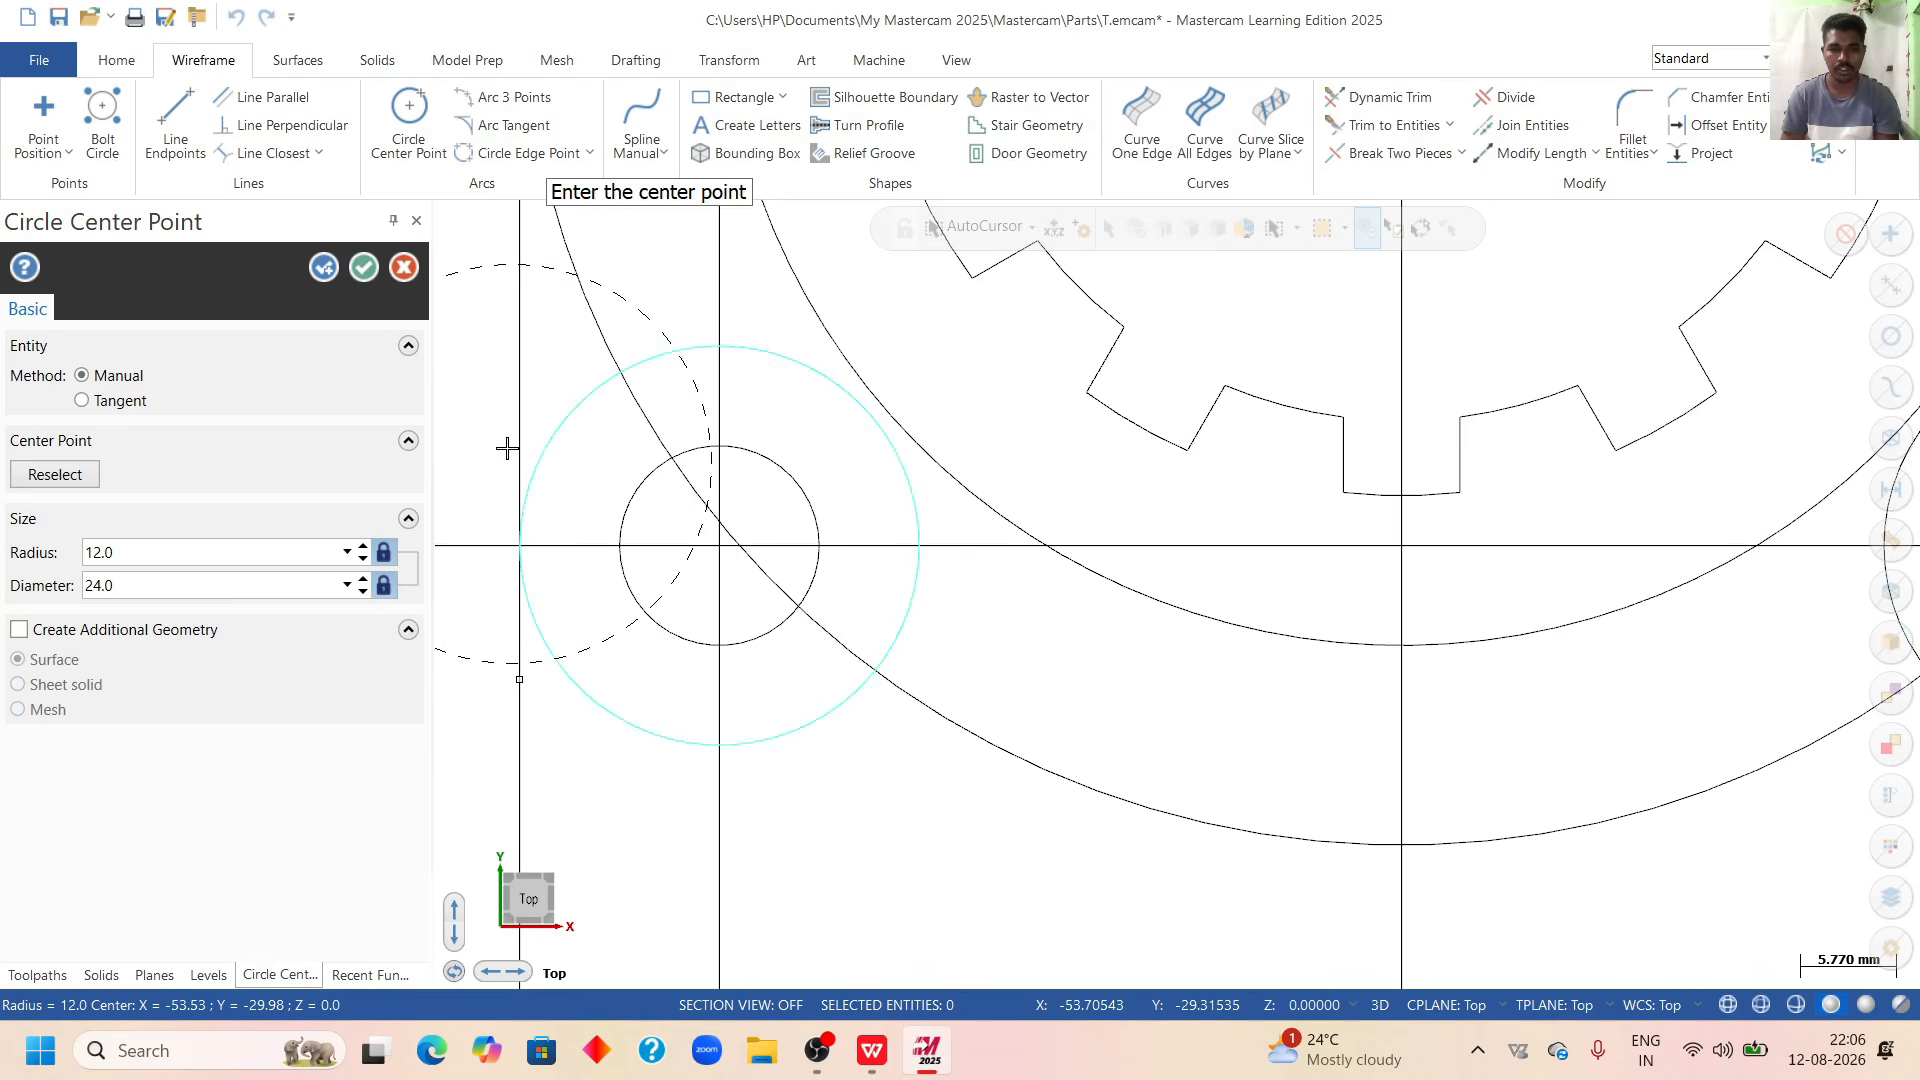
{"action": "left_click", "coordinate": [364, 267]}
{"action": "right_click", "coordinate": [1125, 487]}
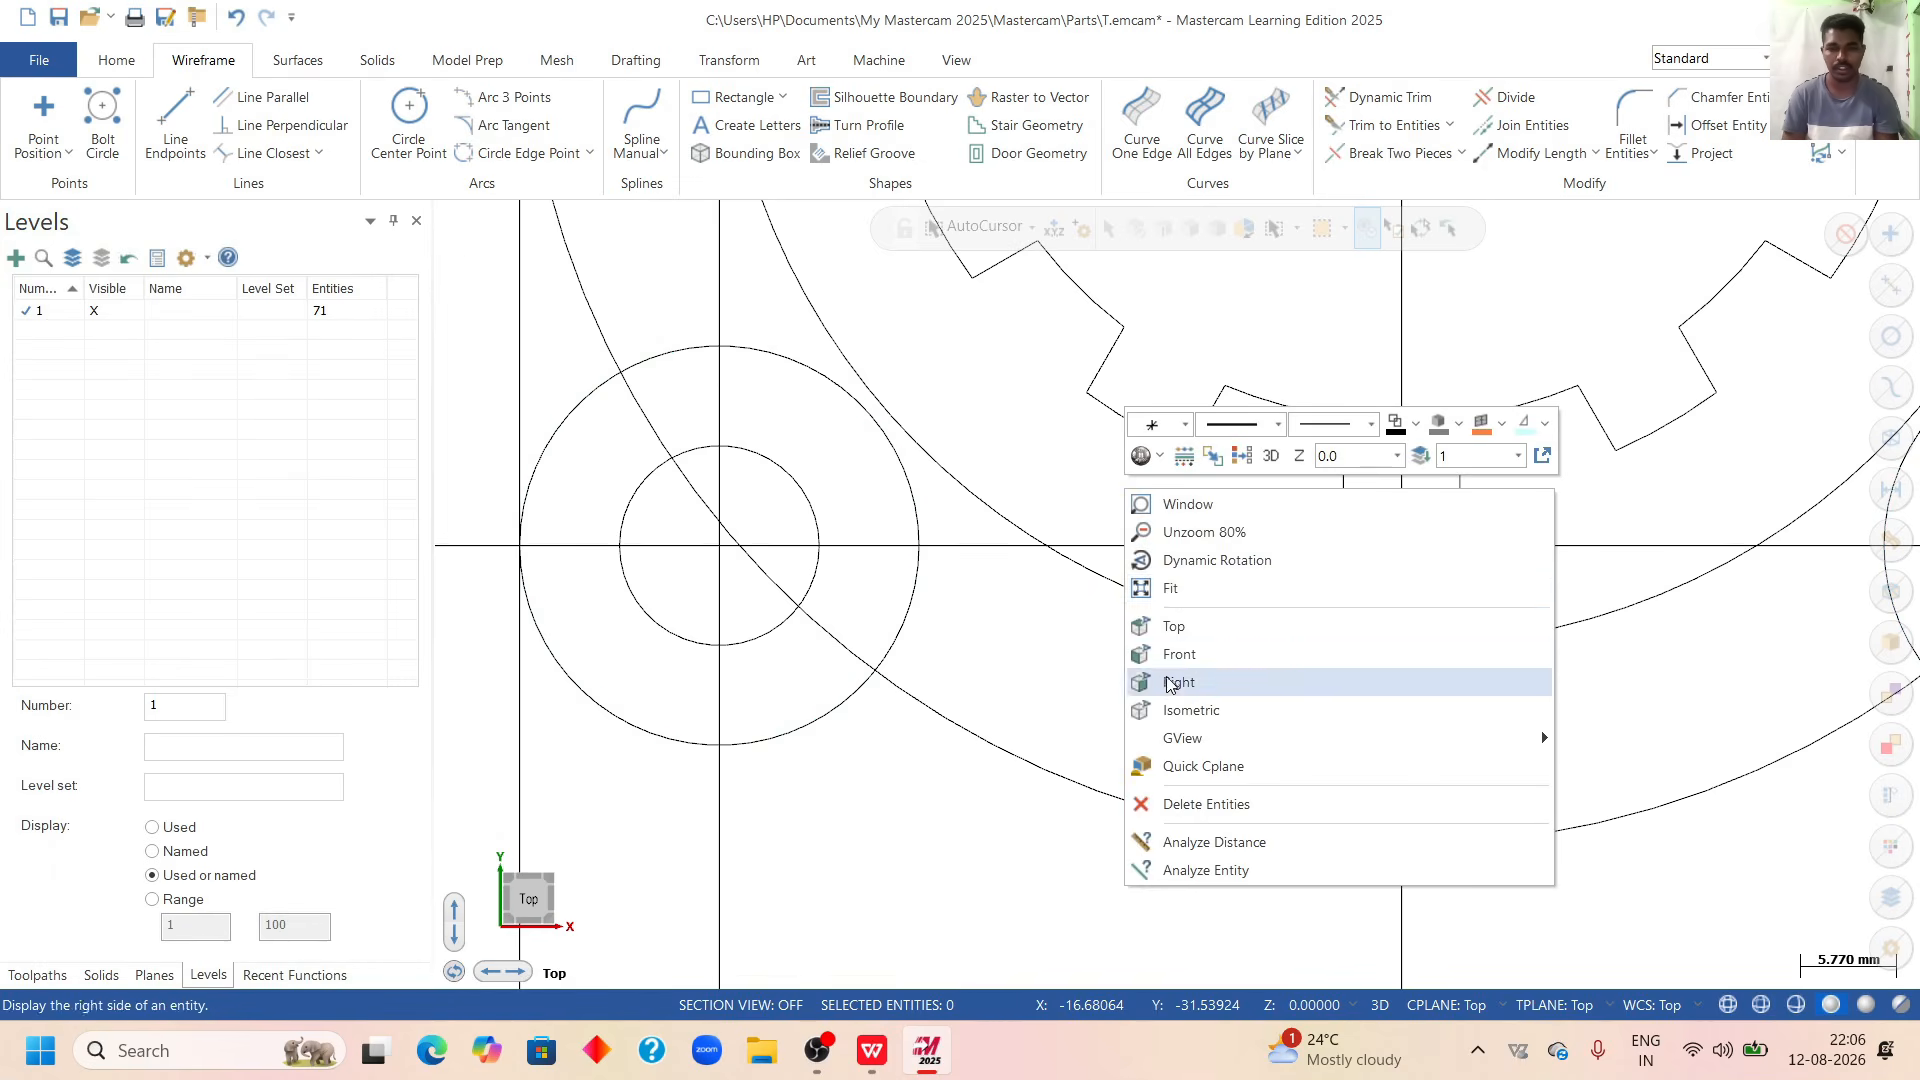
{"action": "left_click", "coordinate": [1177, 598]}
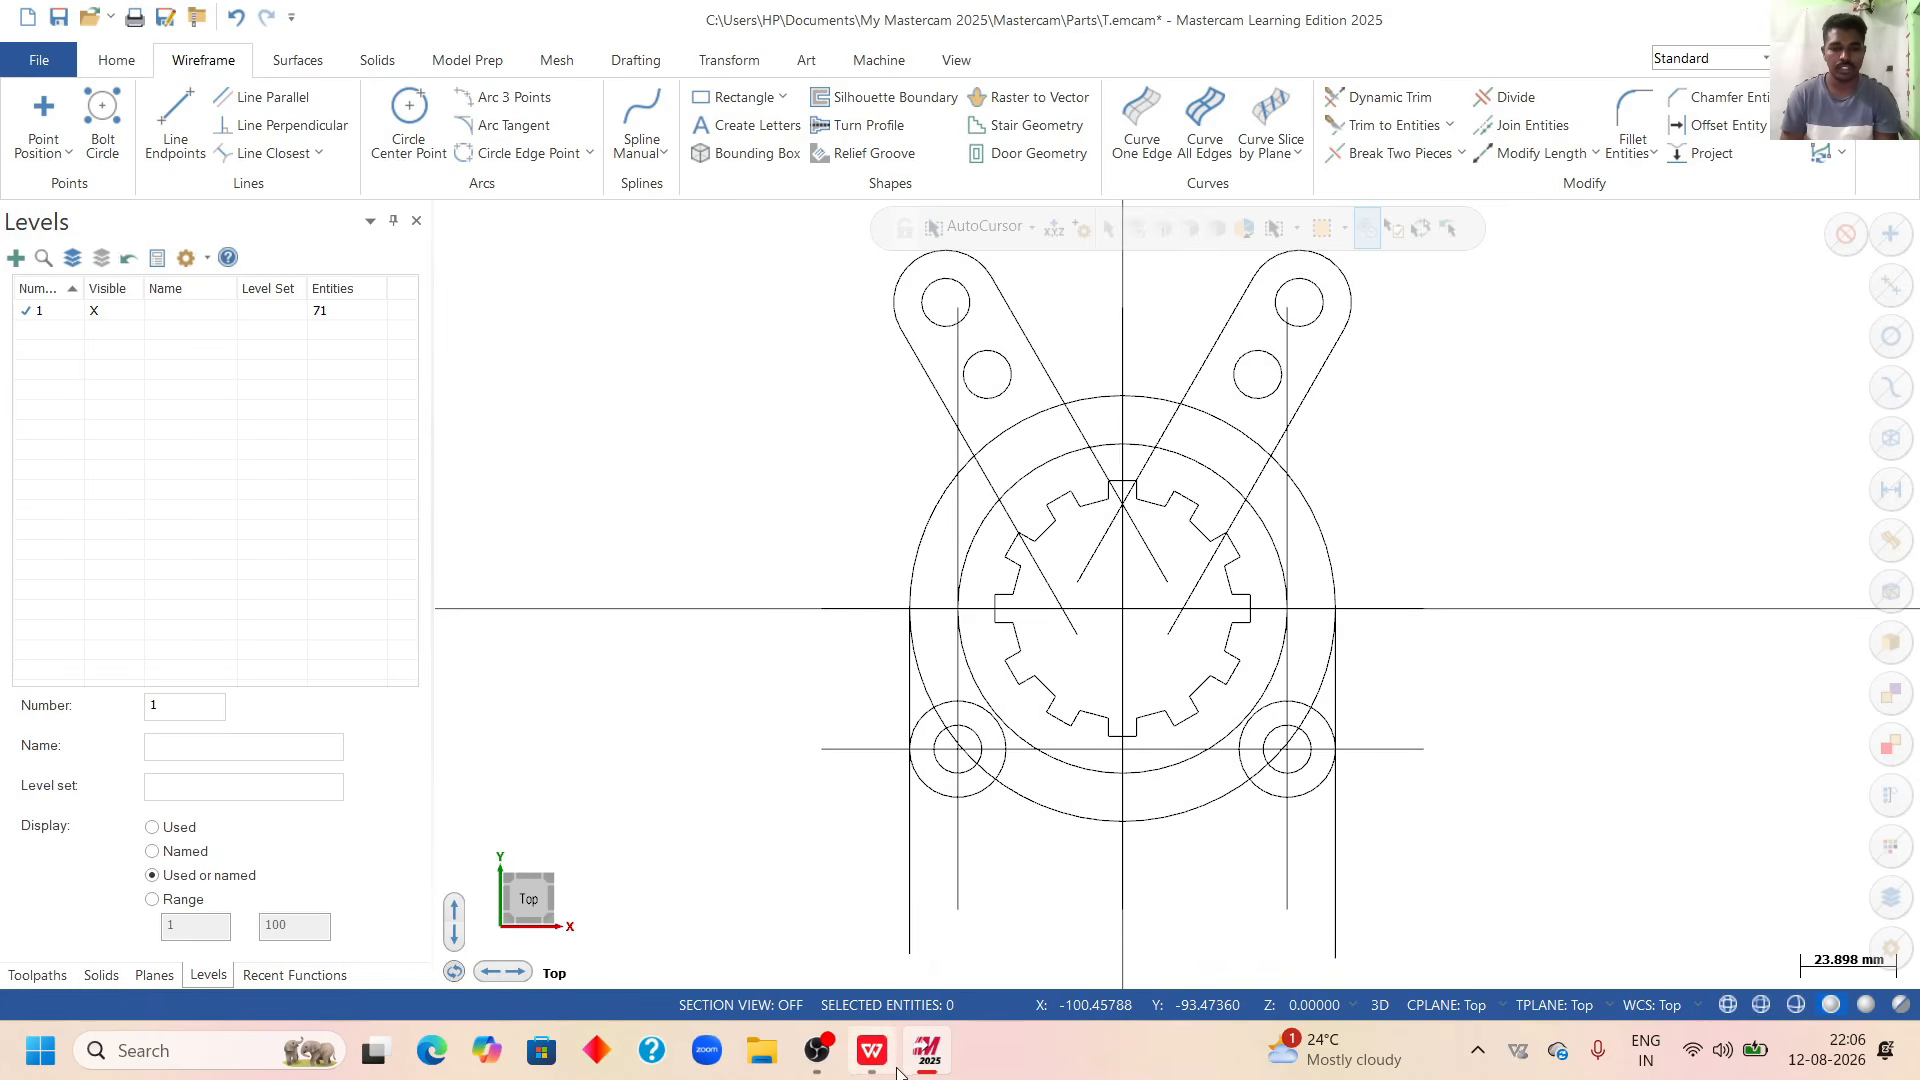
Check the Fork drawing in WPS Office and draw a horizontal line in Mastercam tangent to the undersides of both 12 mm radius corner circles.
{"action": "left_click", "coordinate": [872, 1050]}
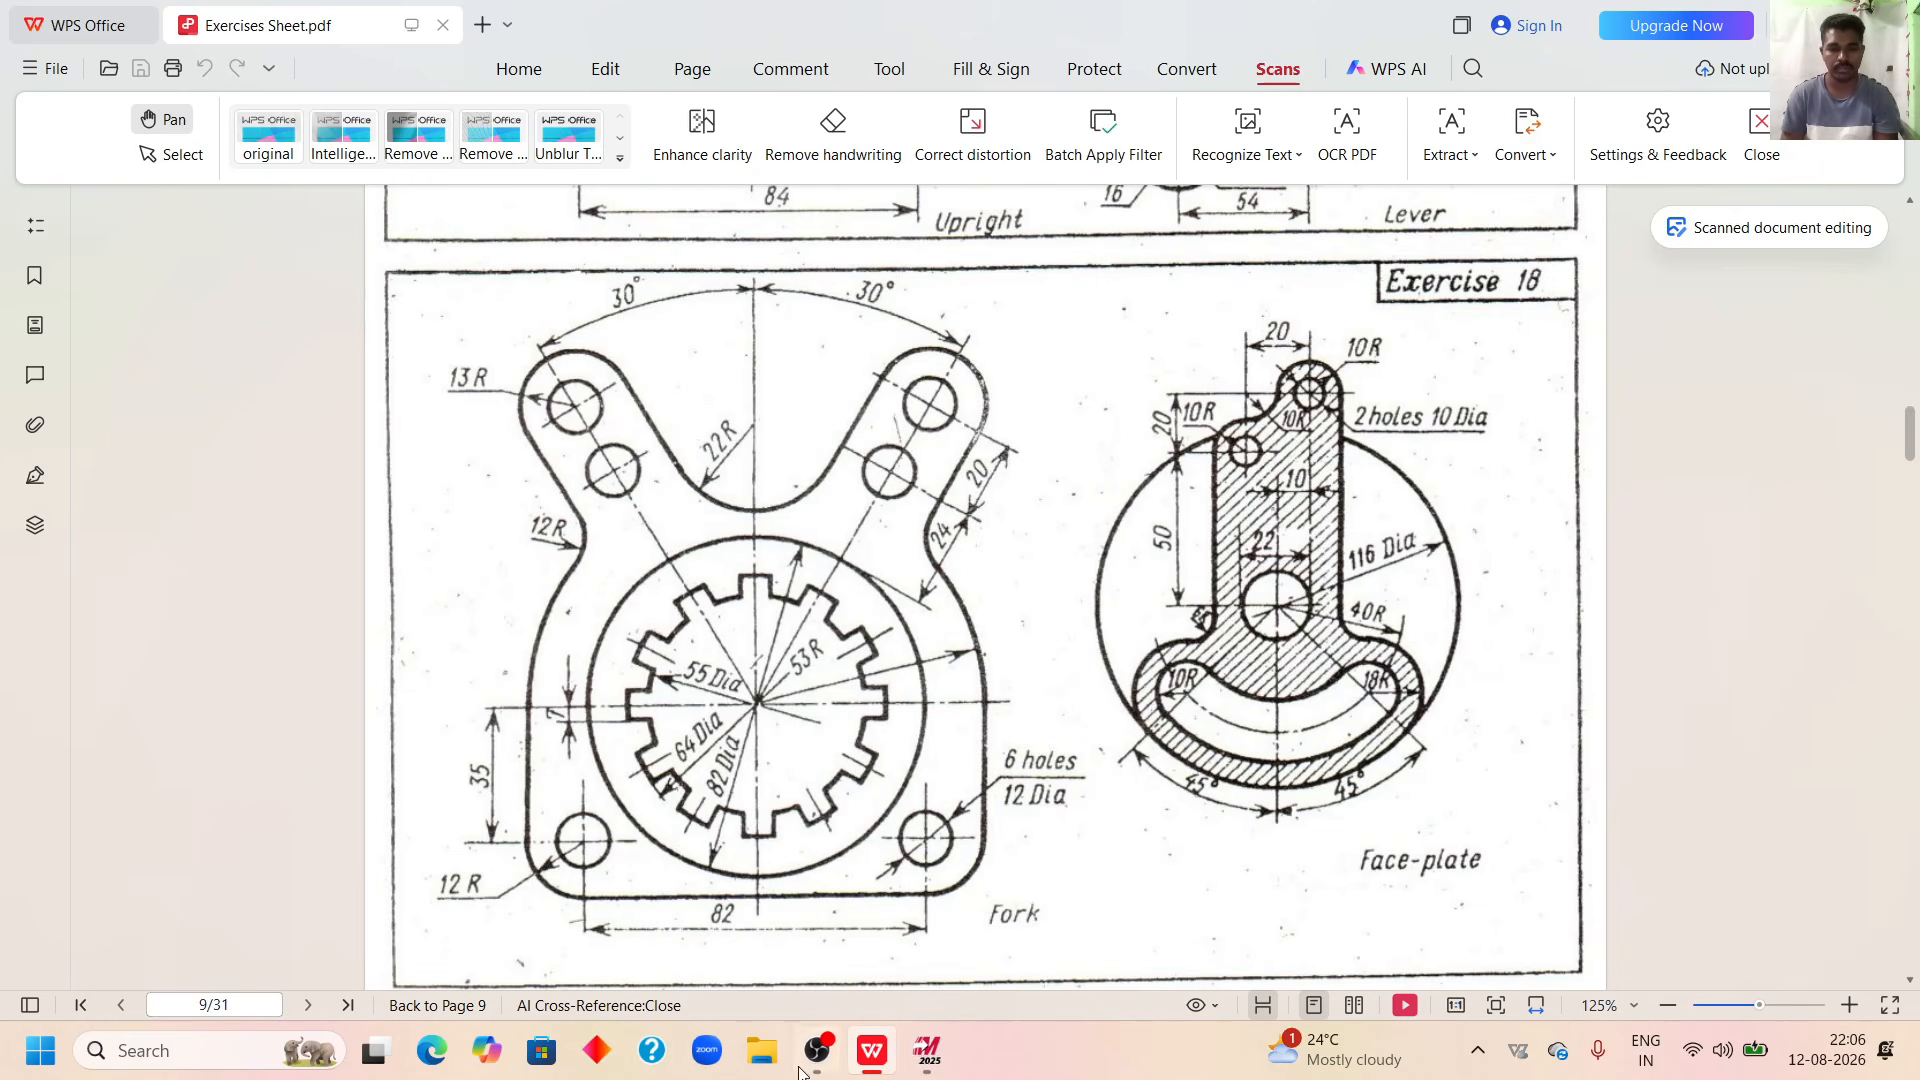
{"action": "left_click", "coordinate": [927, 1050]}
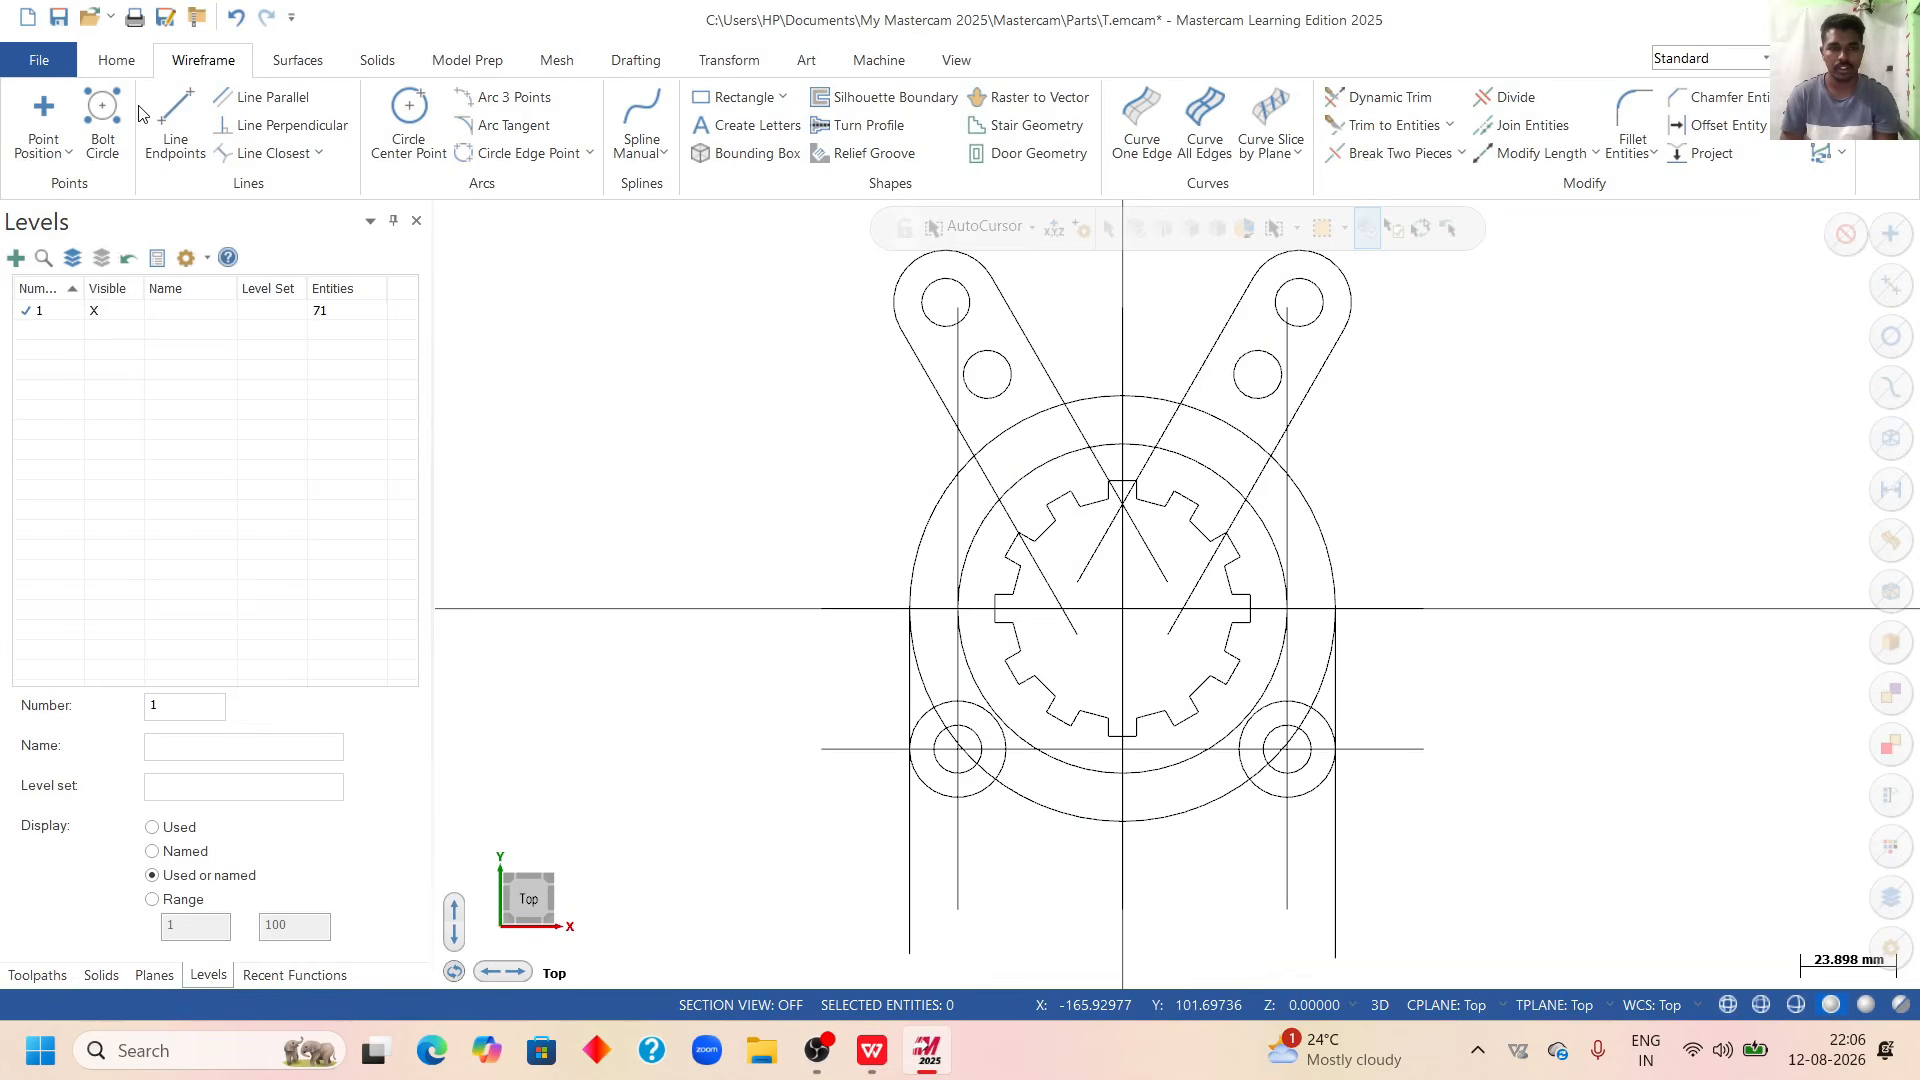
{"action": "left_click", "coordinate": [175, 118]}
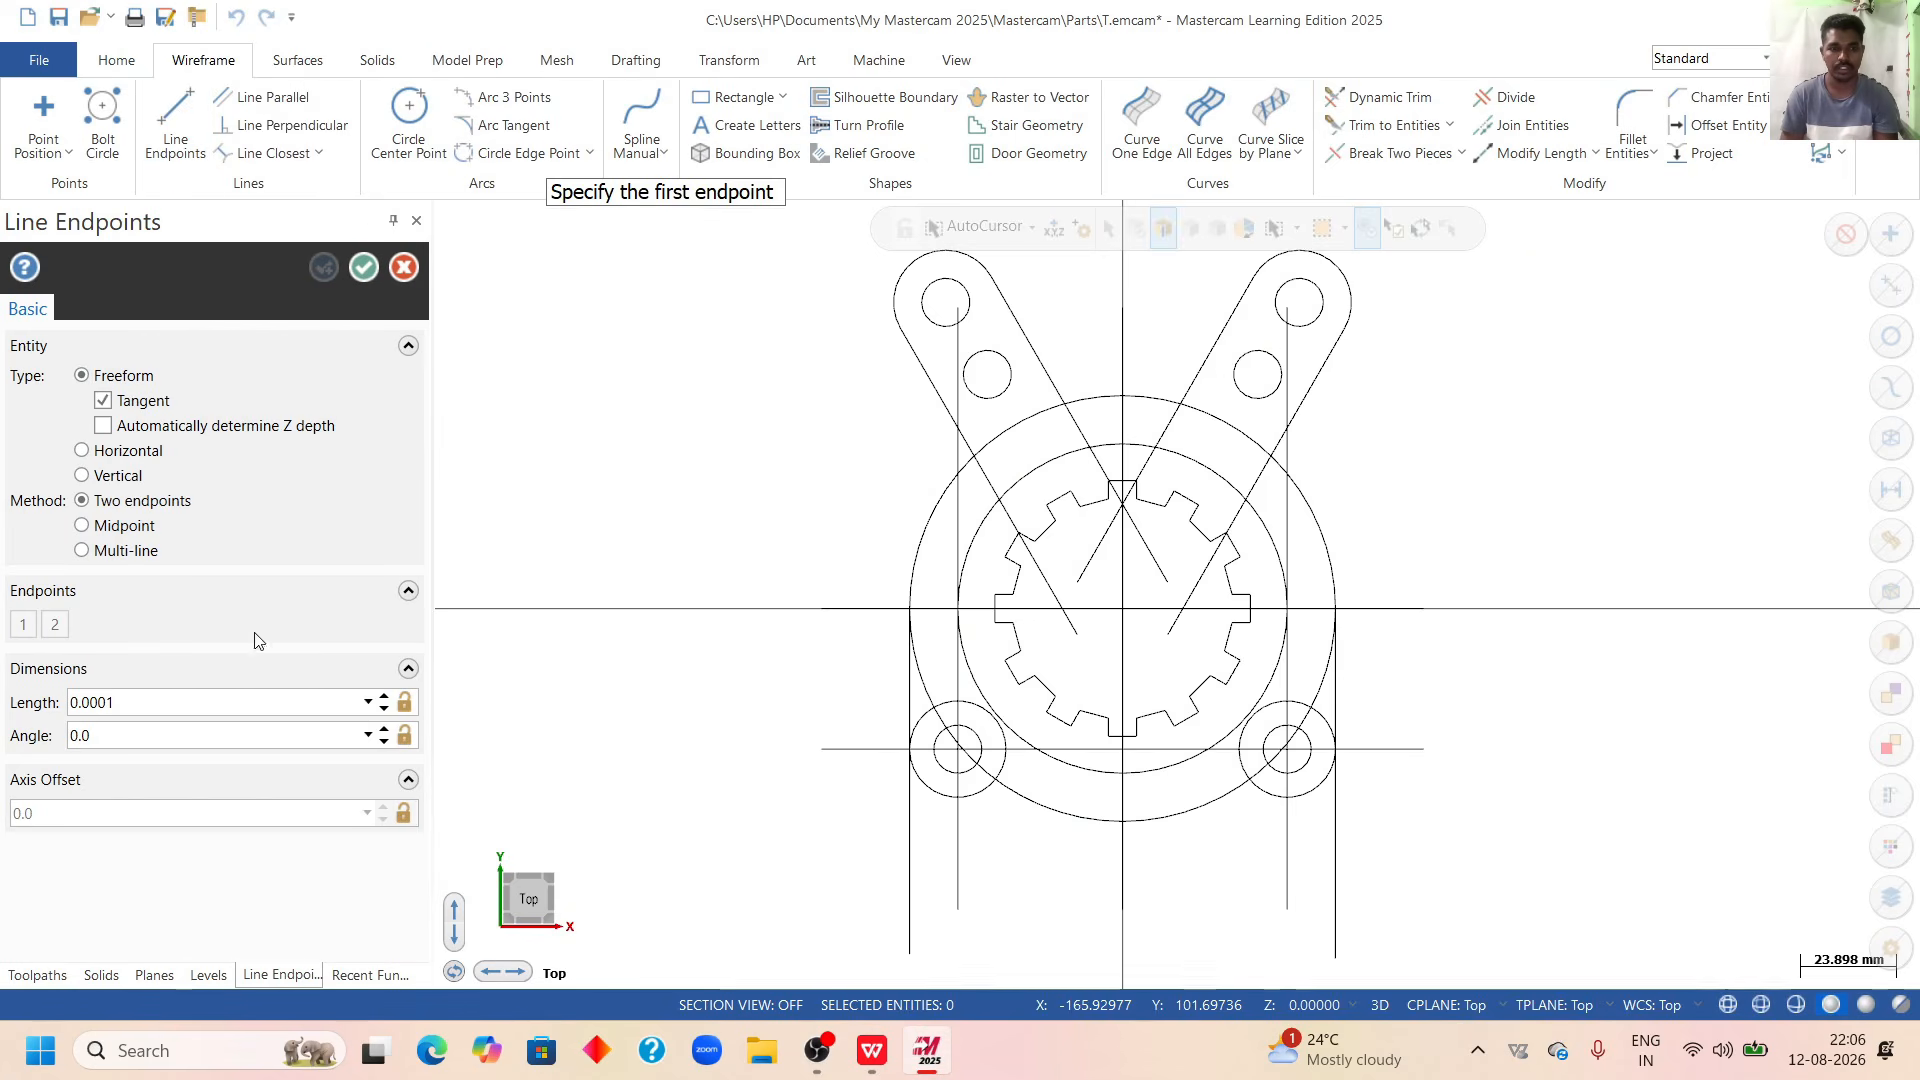
{"action": "left_click", "coordinate": [931, 790]}
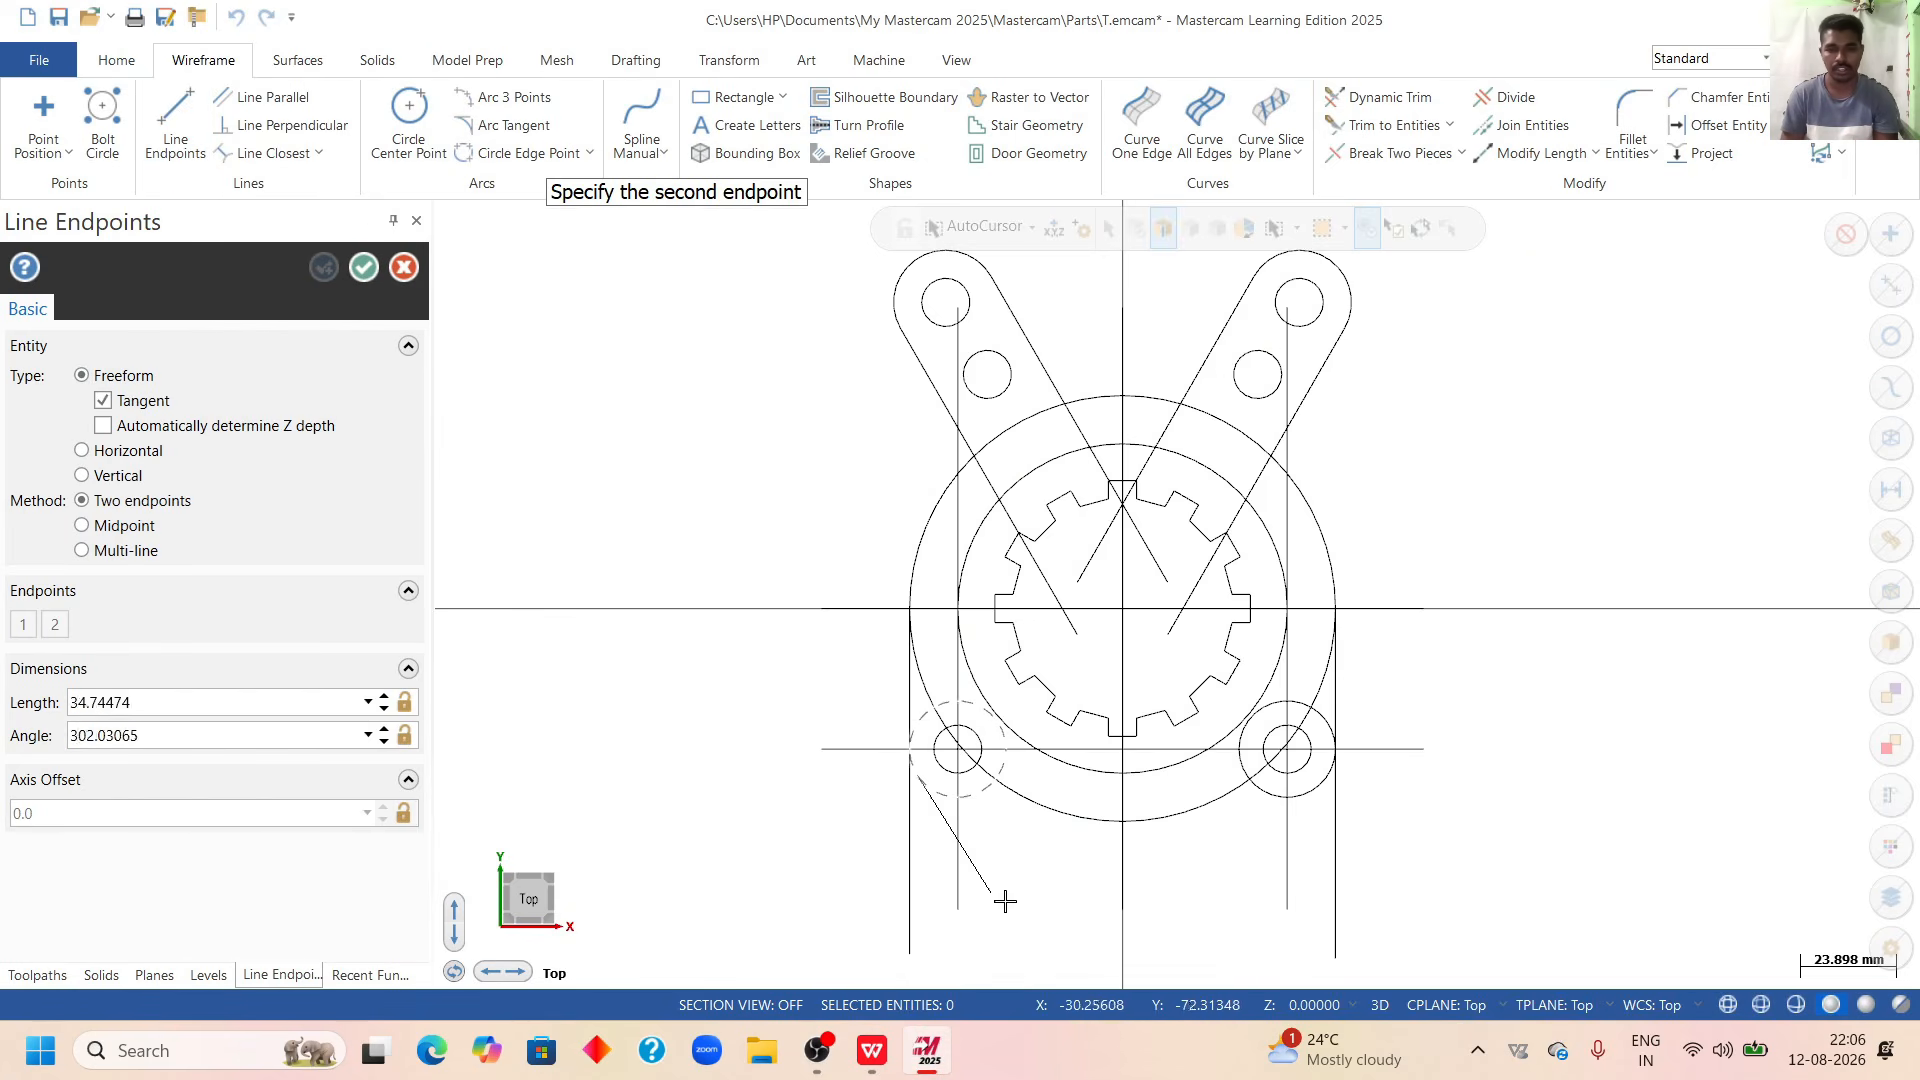
{"action": "left_click", "coordinate": [1320, 776]}
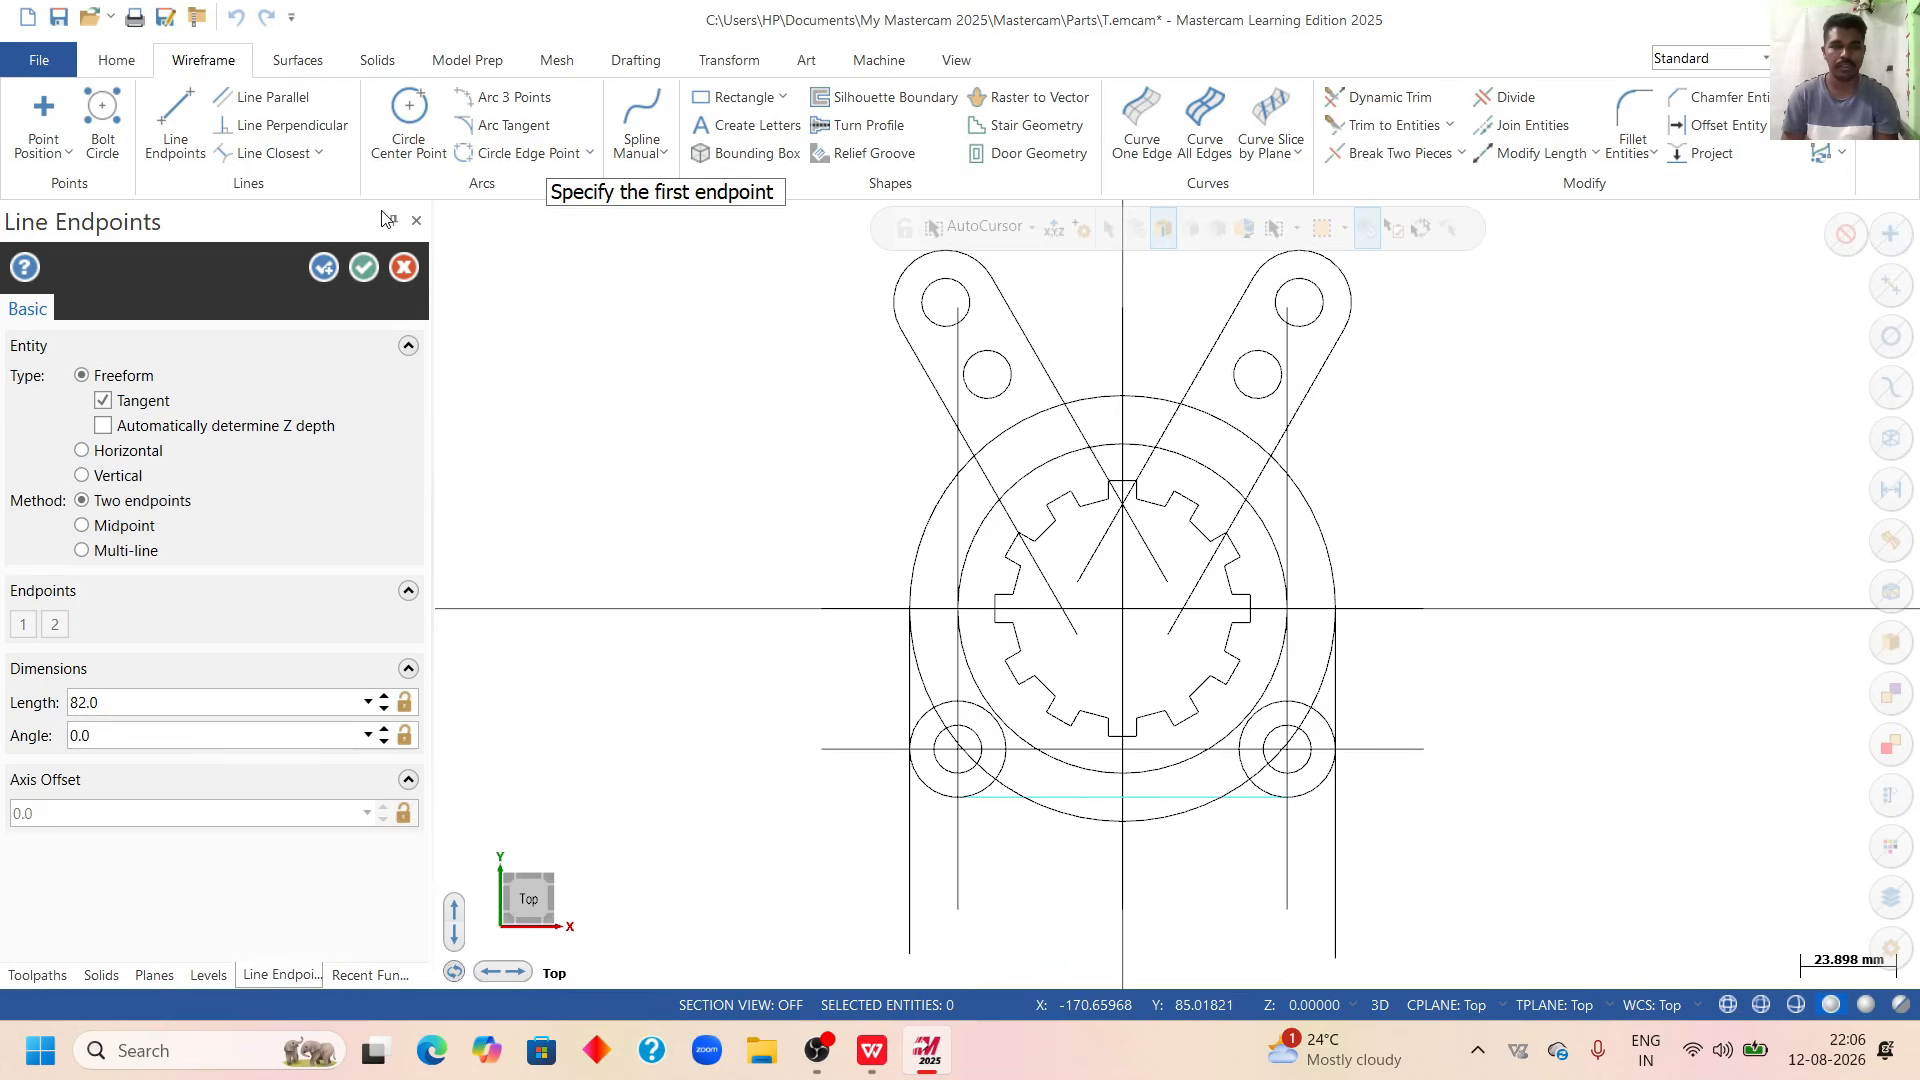
{"action": "left_click", "coordinate": [364, 267]}
Examine the radius between the two upper arms on the Fork drawing in WPS Office and return to Mastercam.
{"action": "scroll", "coordinate": [1093, 493], "scroll_direction": "down", "scroll_amount": 2}
{"action": "scroll", "coordinate": [1210, 400], "scroll_direction": "up", "scroll_amount": 3}
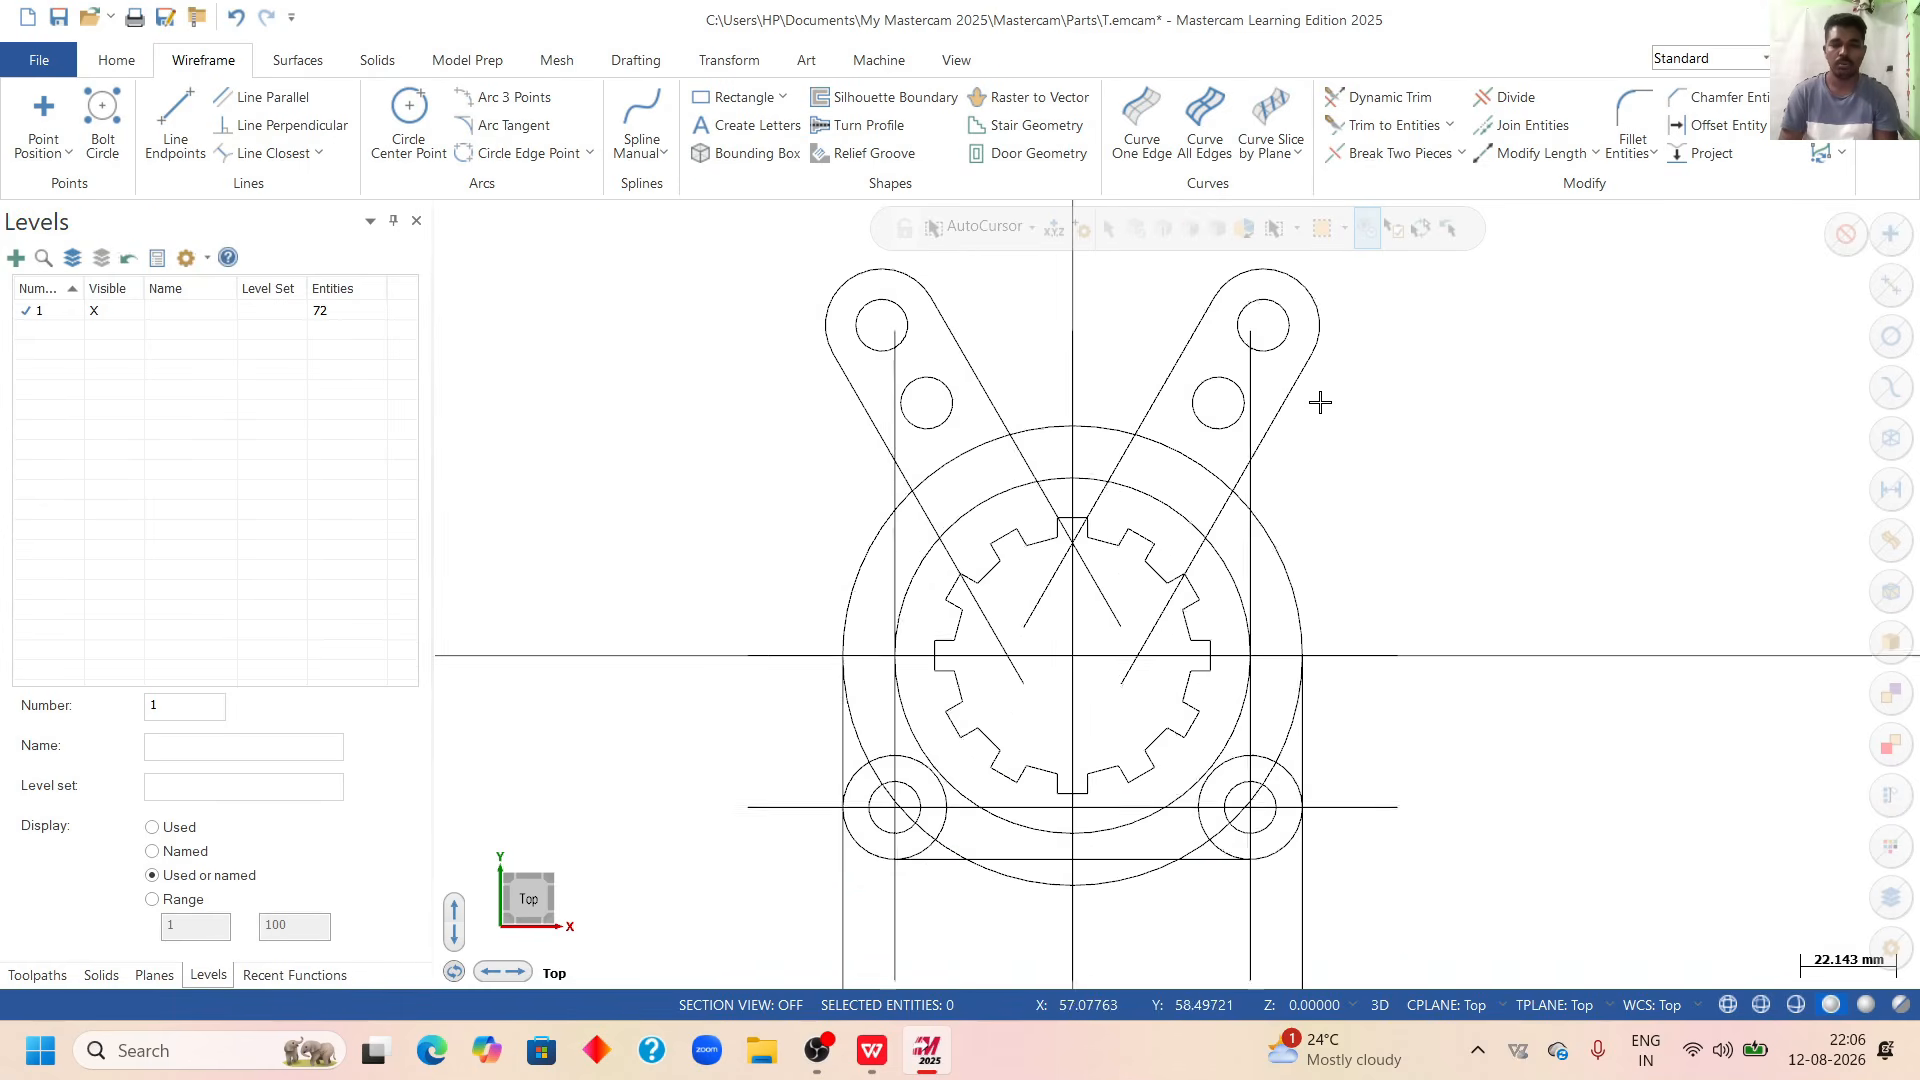
{"action": "scroll", "coordinate": [971, 364], "scroll_direction": "up", "scroll_amount": 2}
{"action": "scroll", "coordinate": [888, 440], "scroll_direction": "down", "scroll_amount": 2}
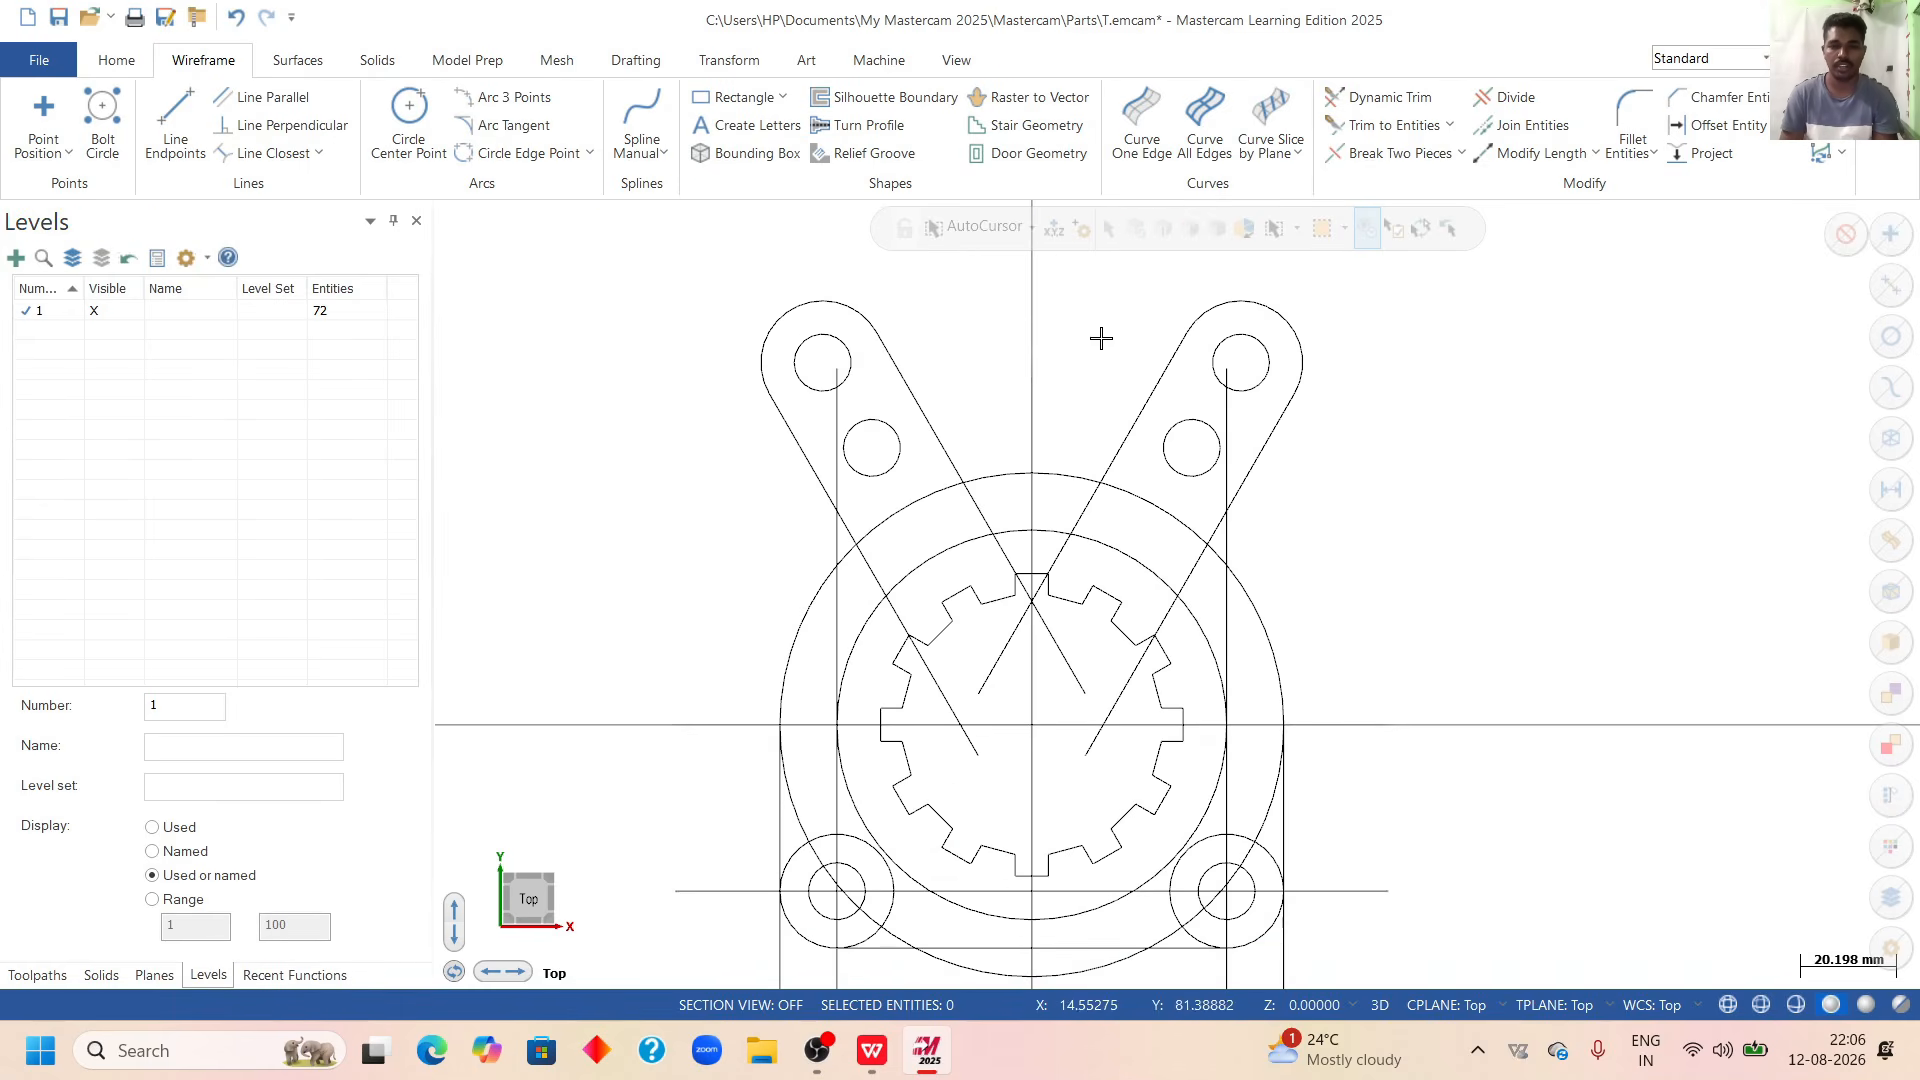
{"action": "scroll", "coordinate": [1030, 362], "scroll_direction": "down", "scroll_amount": 1}
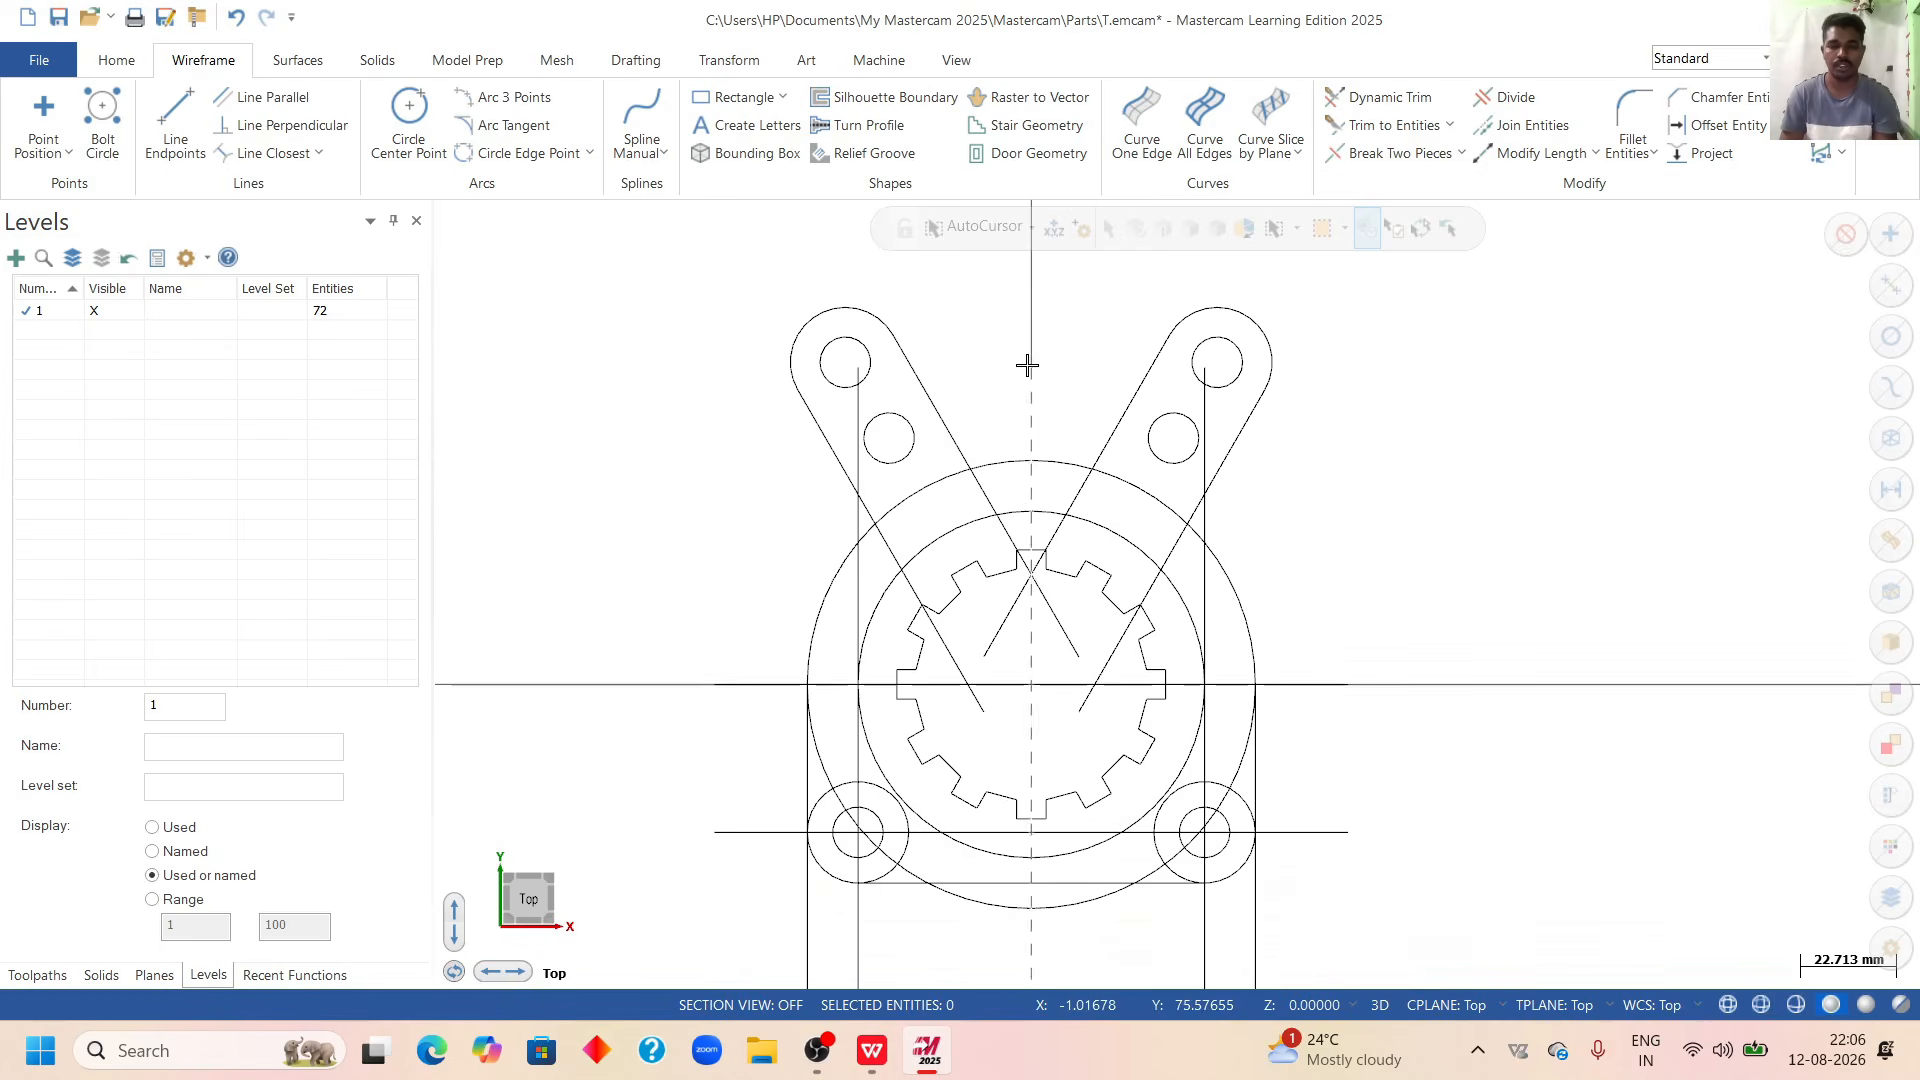
{"action": "left_click", "coordinate": [762, 1047]}
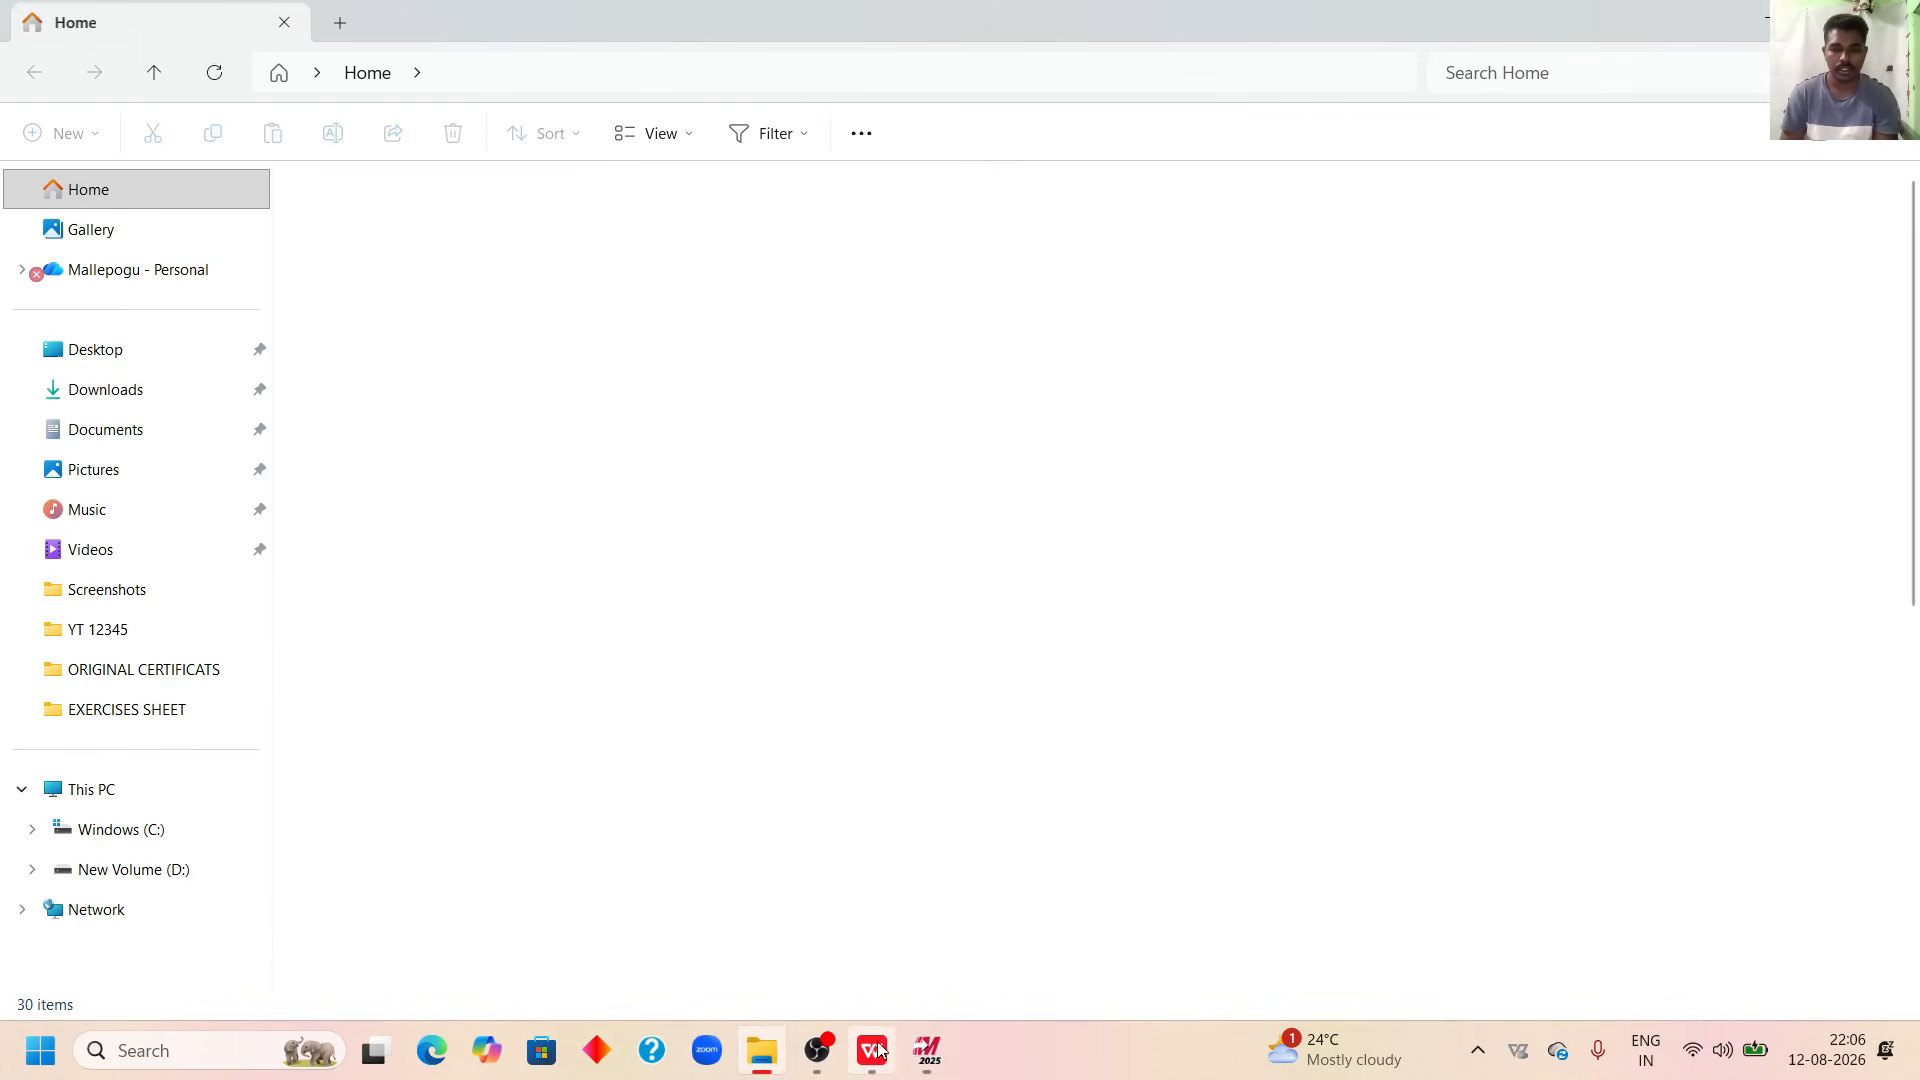
{"action": "left_click", "coordinate": [874, 1050]}
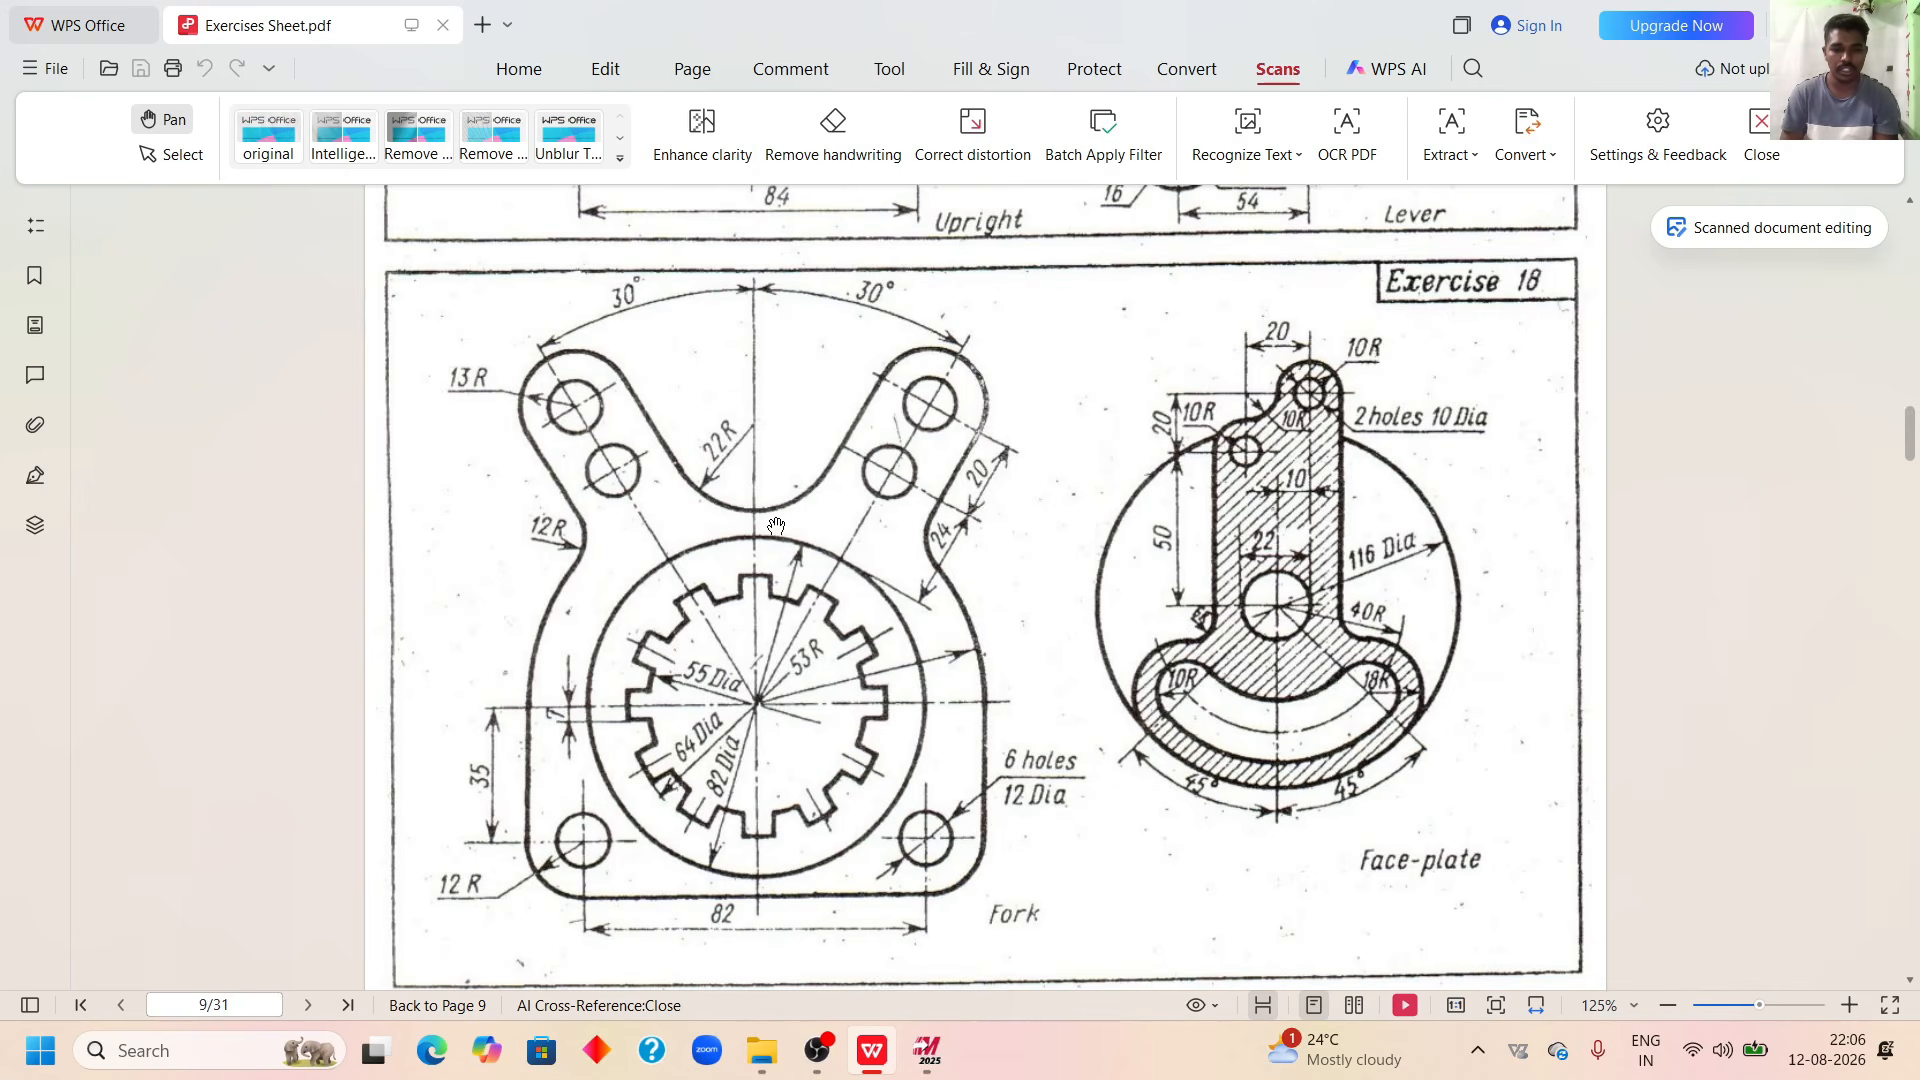
{"action": "left_click", "coordinate": [917, 1060]}
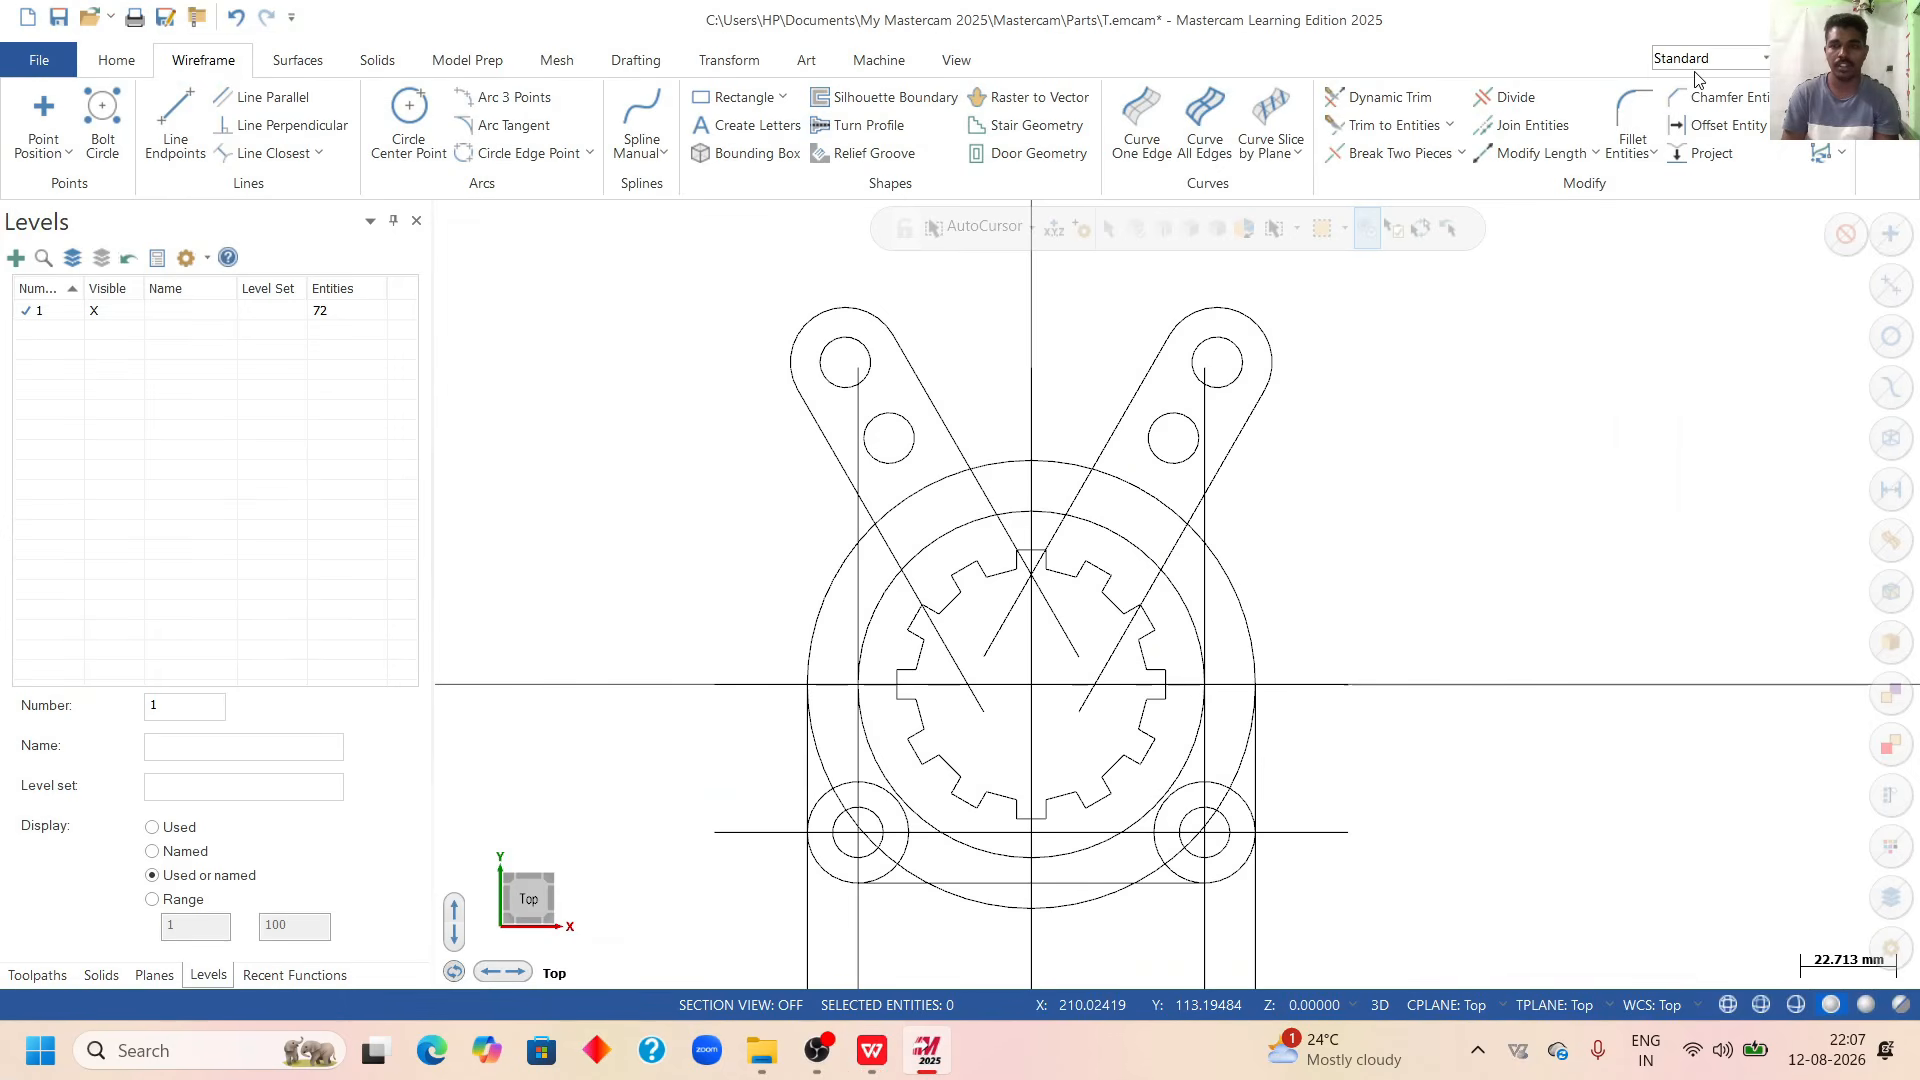
Add a 22 mm radius fillet between the inner edges of the two upper arms with entity trimming turned off.
{"action": "left_click", "coordinate": [1625, 127]}
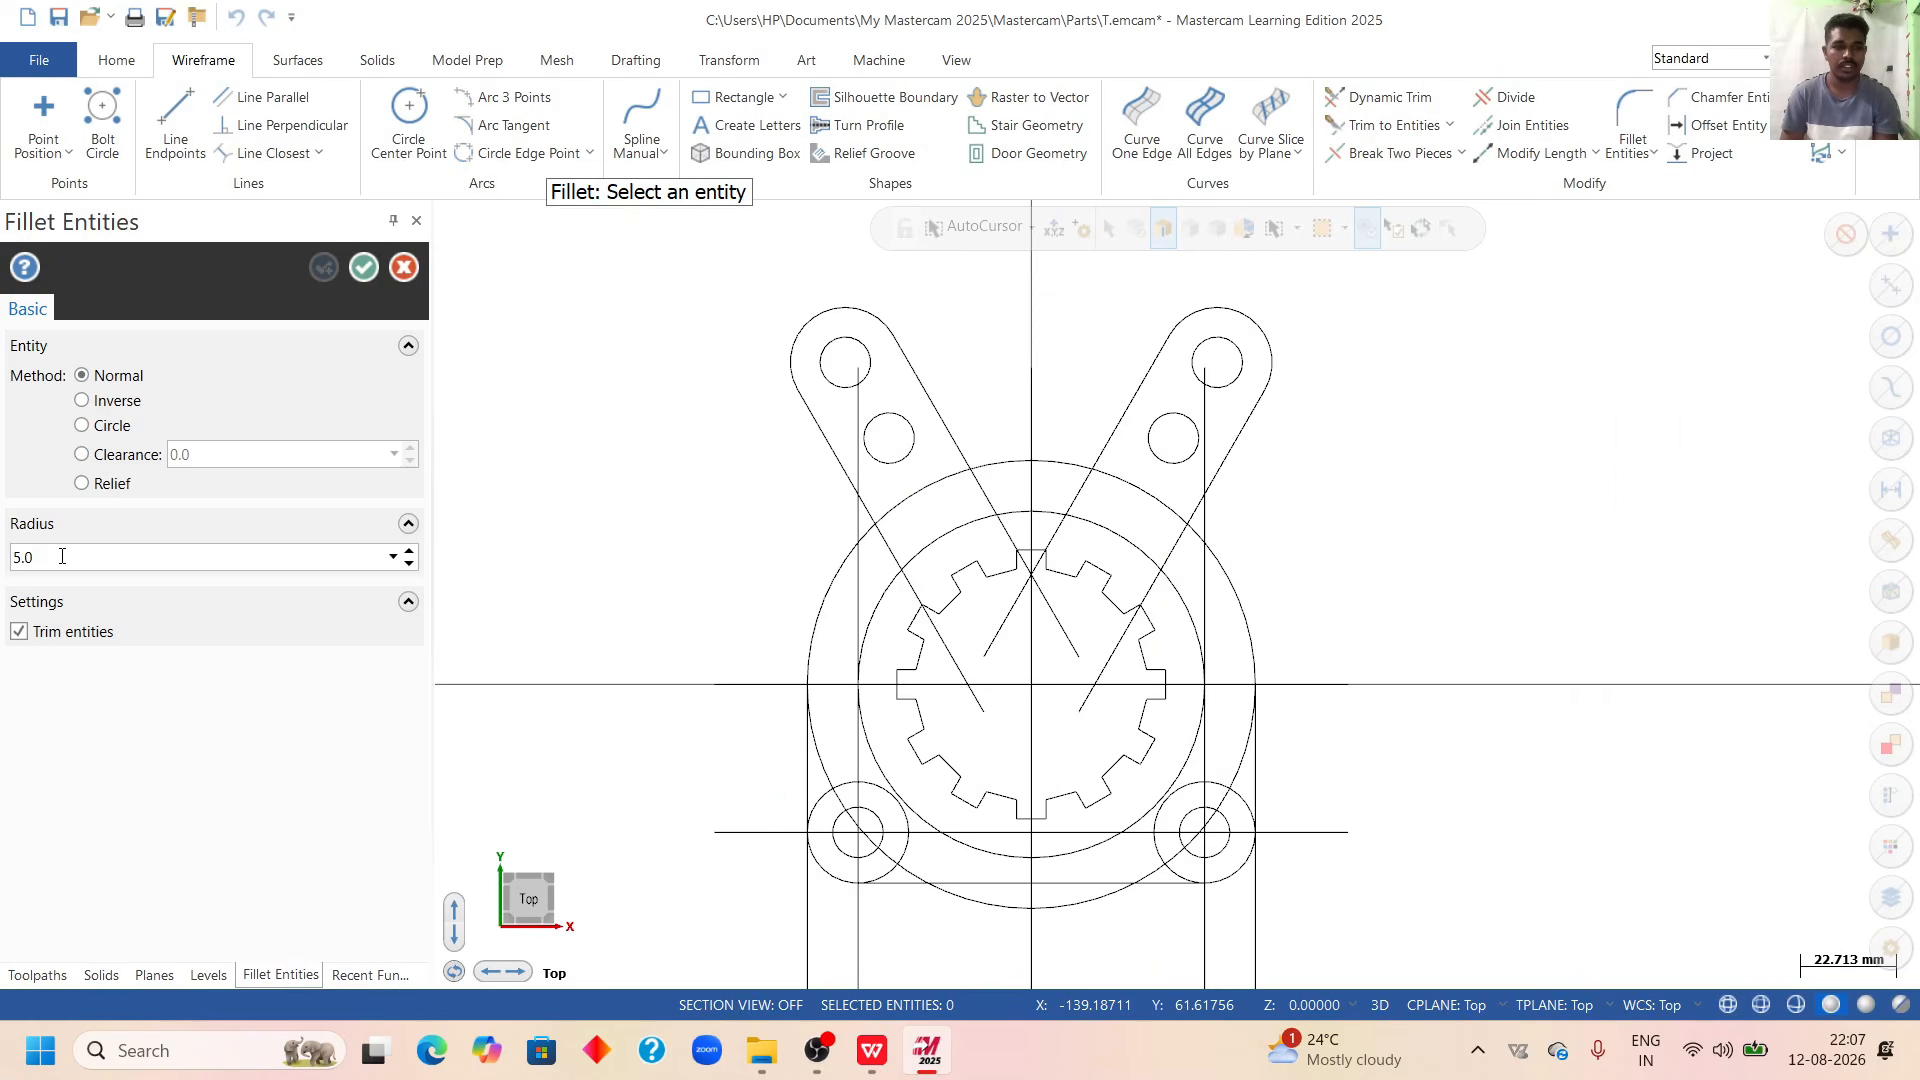
{"action": "double_click", "coordinate": [62, 556]}
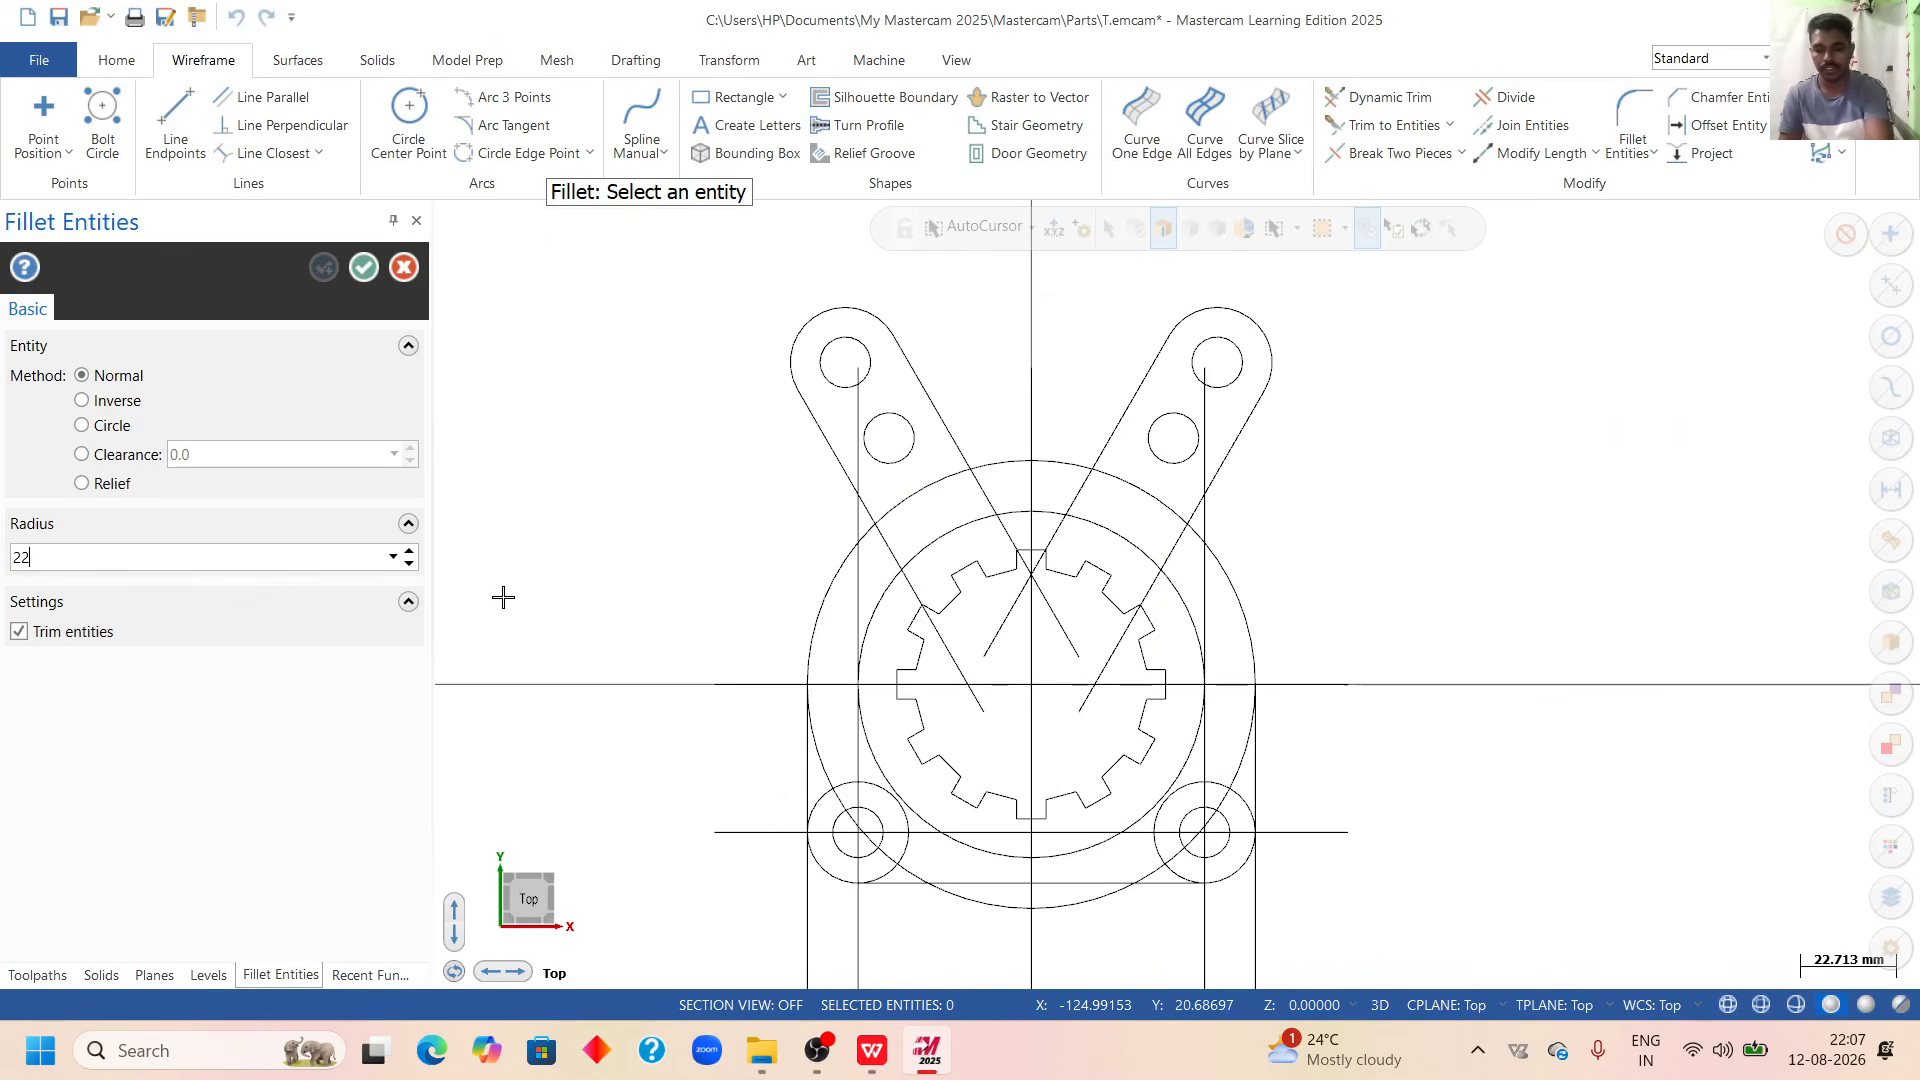
{"action": "key", "text": "Return"}
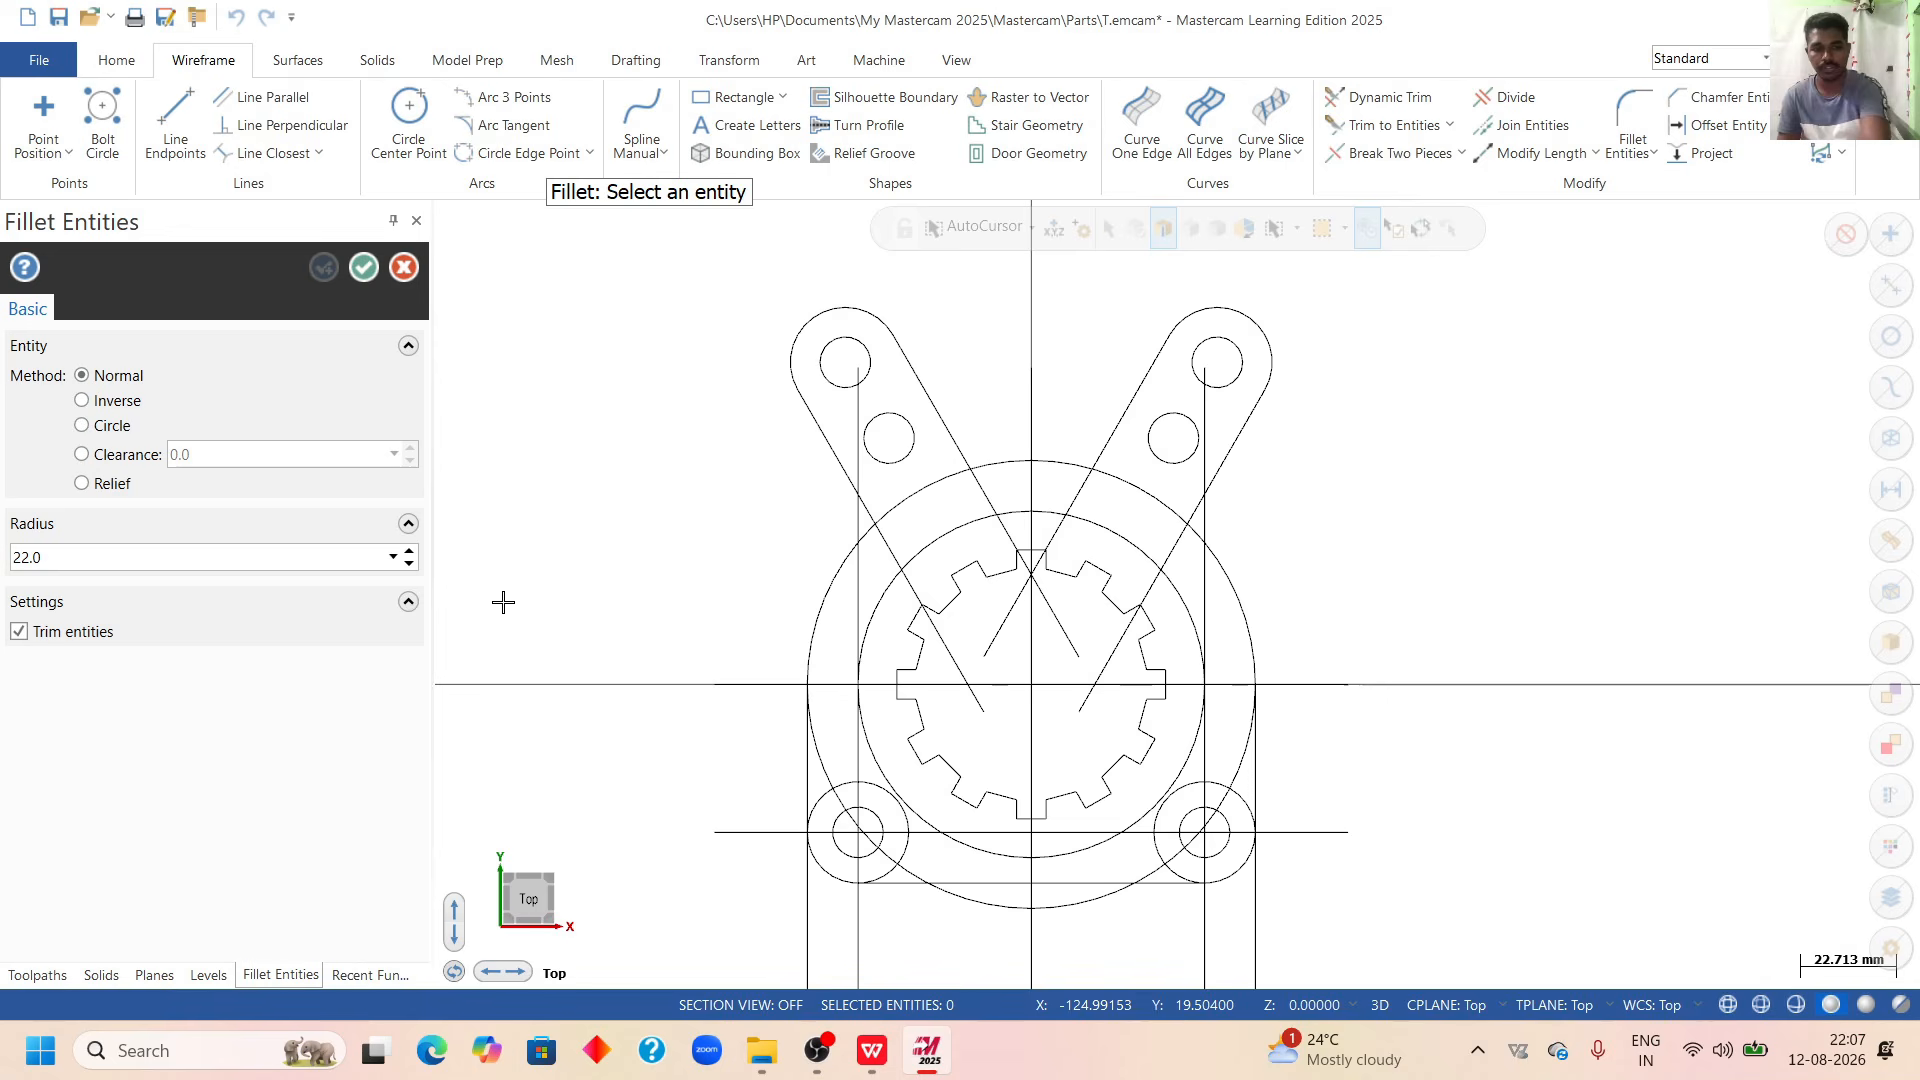
{"action": "left_click", "coordinate": [19, 634]}
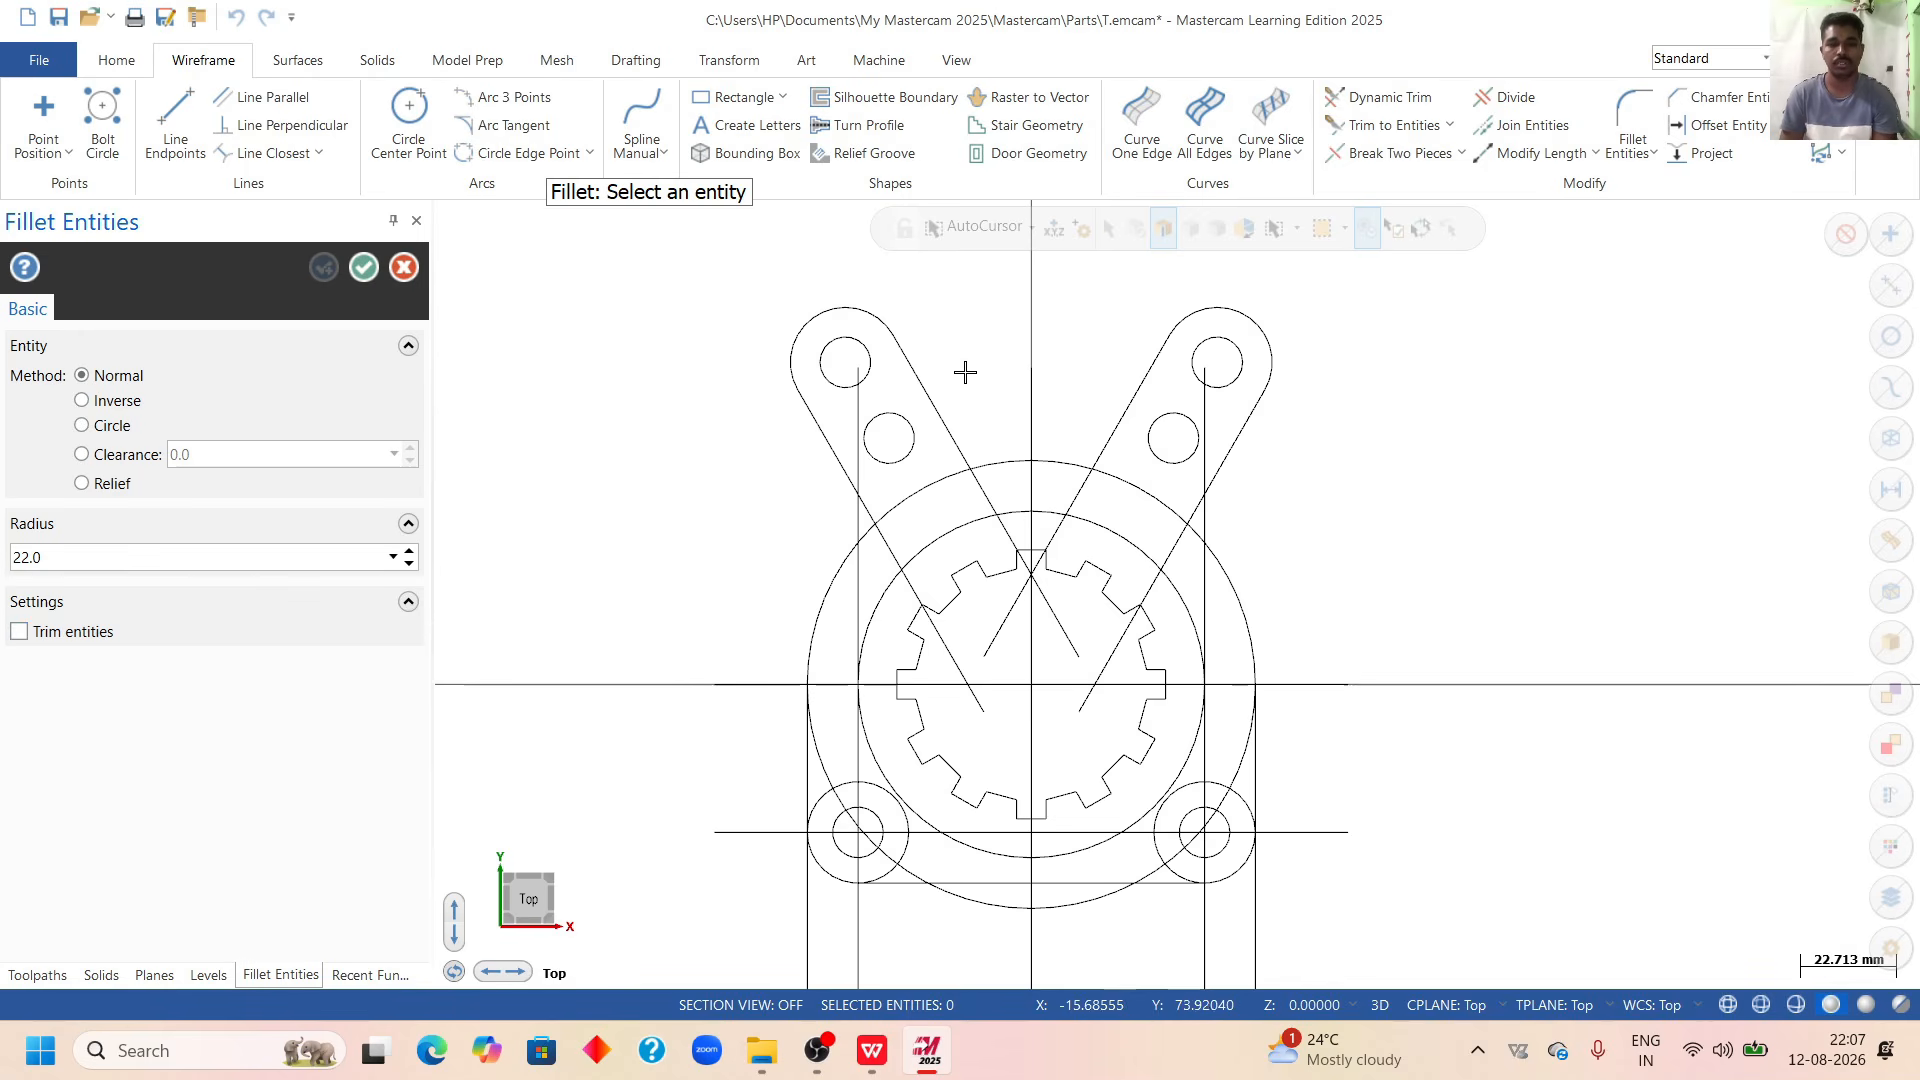
{"action": "left_click", "coordinate": [926, 381]}
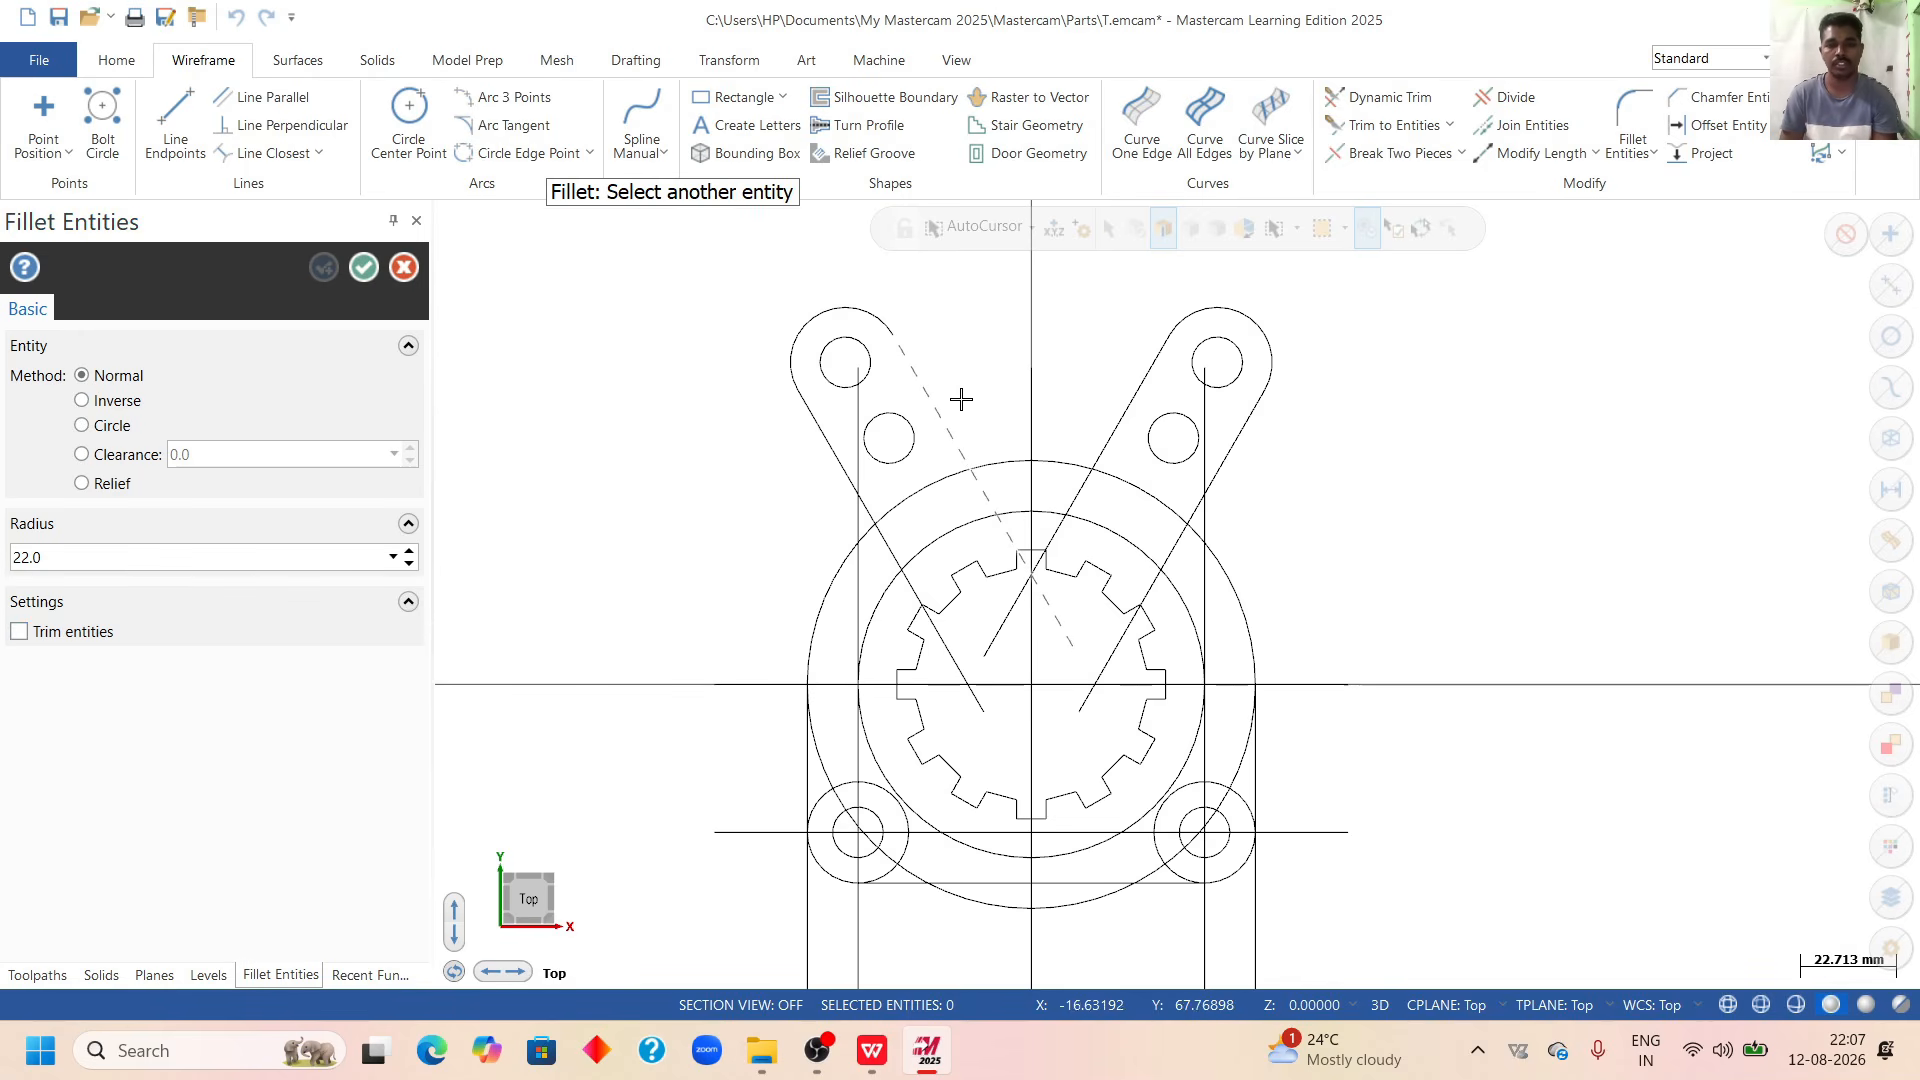
{"action": "left_click", "coordinate": [1138, 388]}
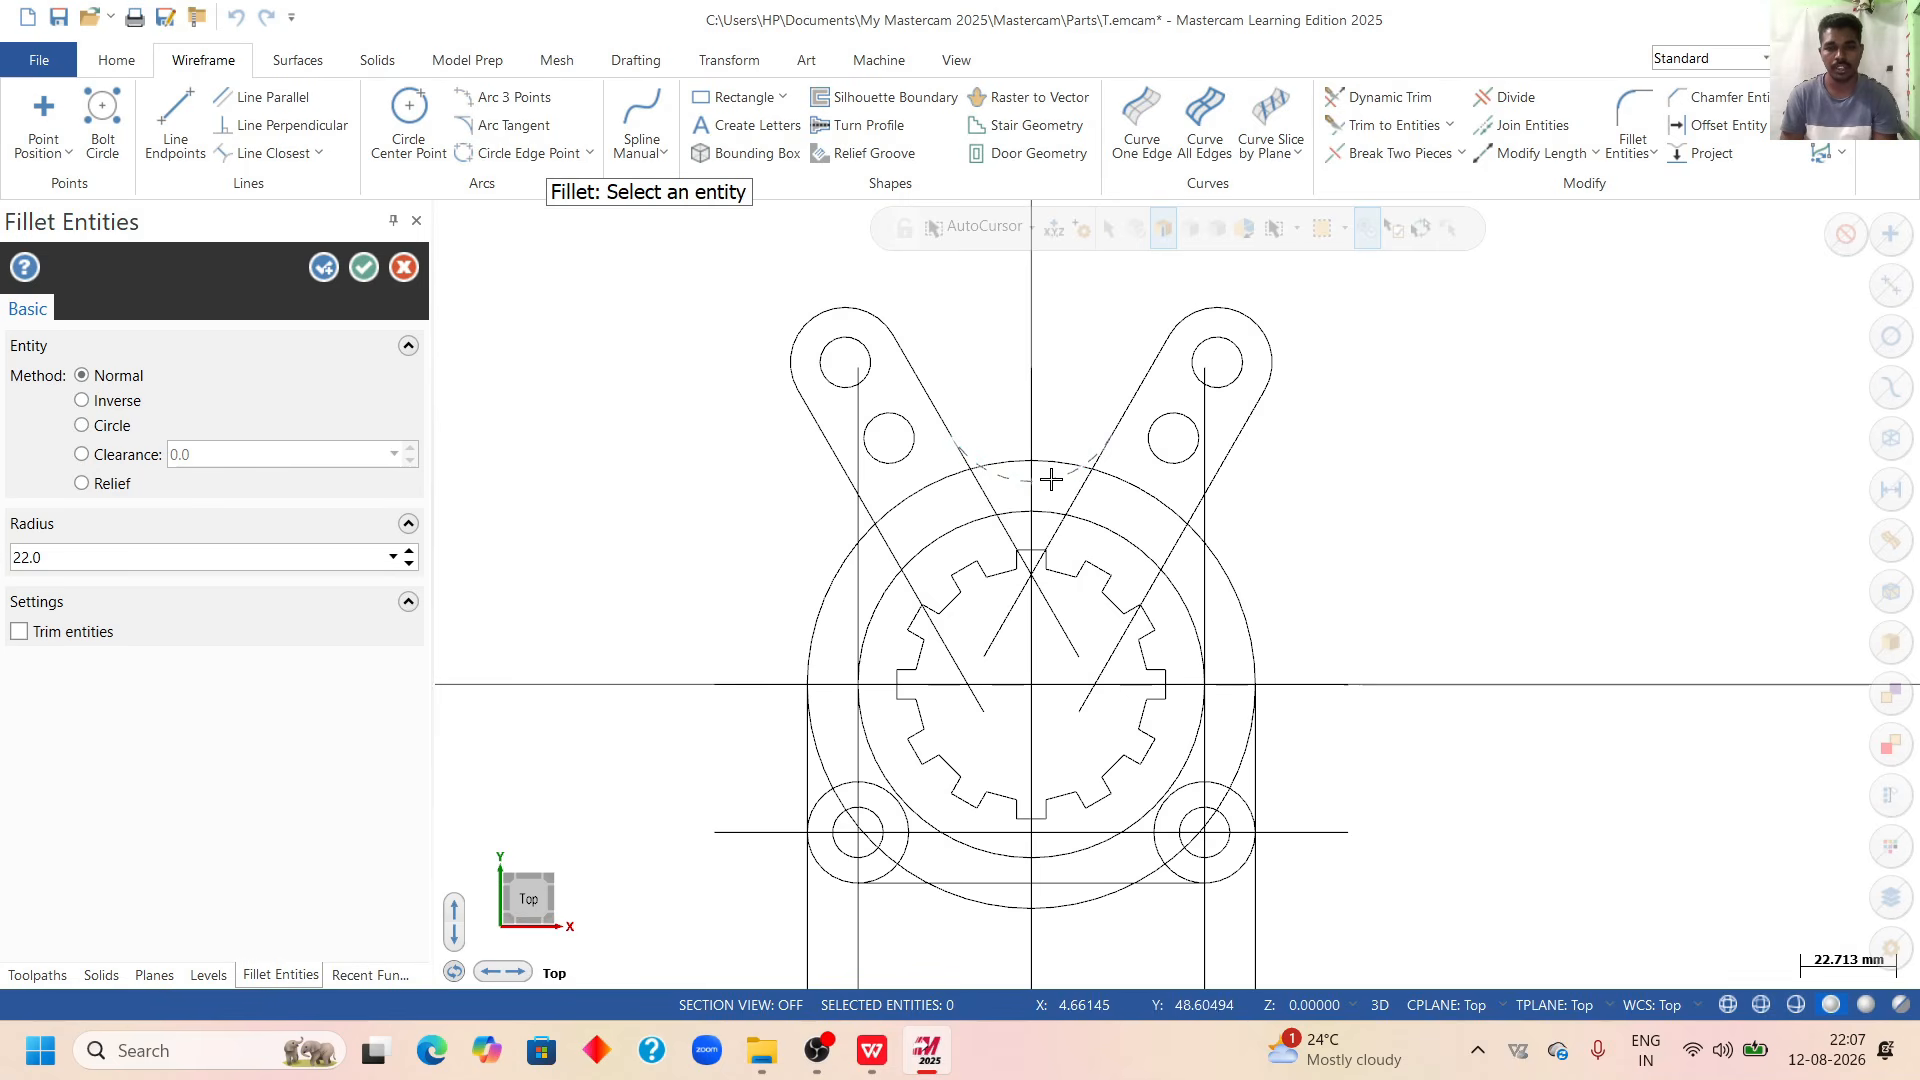
{"action": "left_click", "coordinate": [19, 632]}
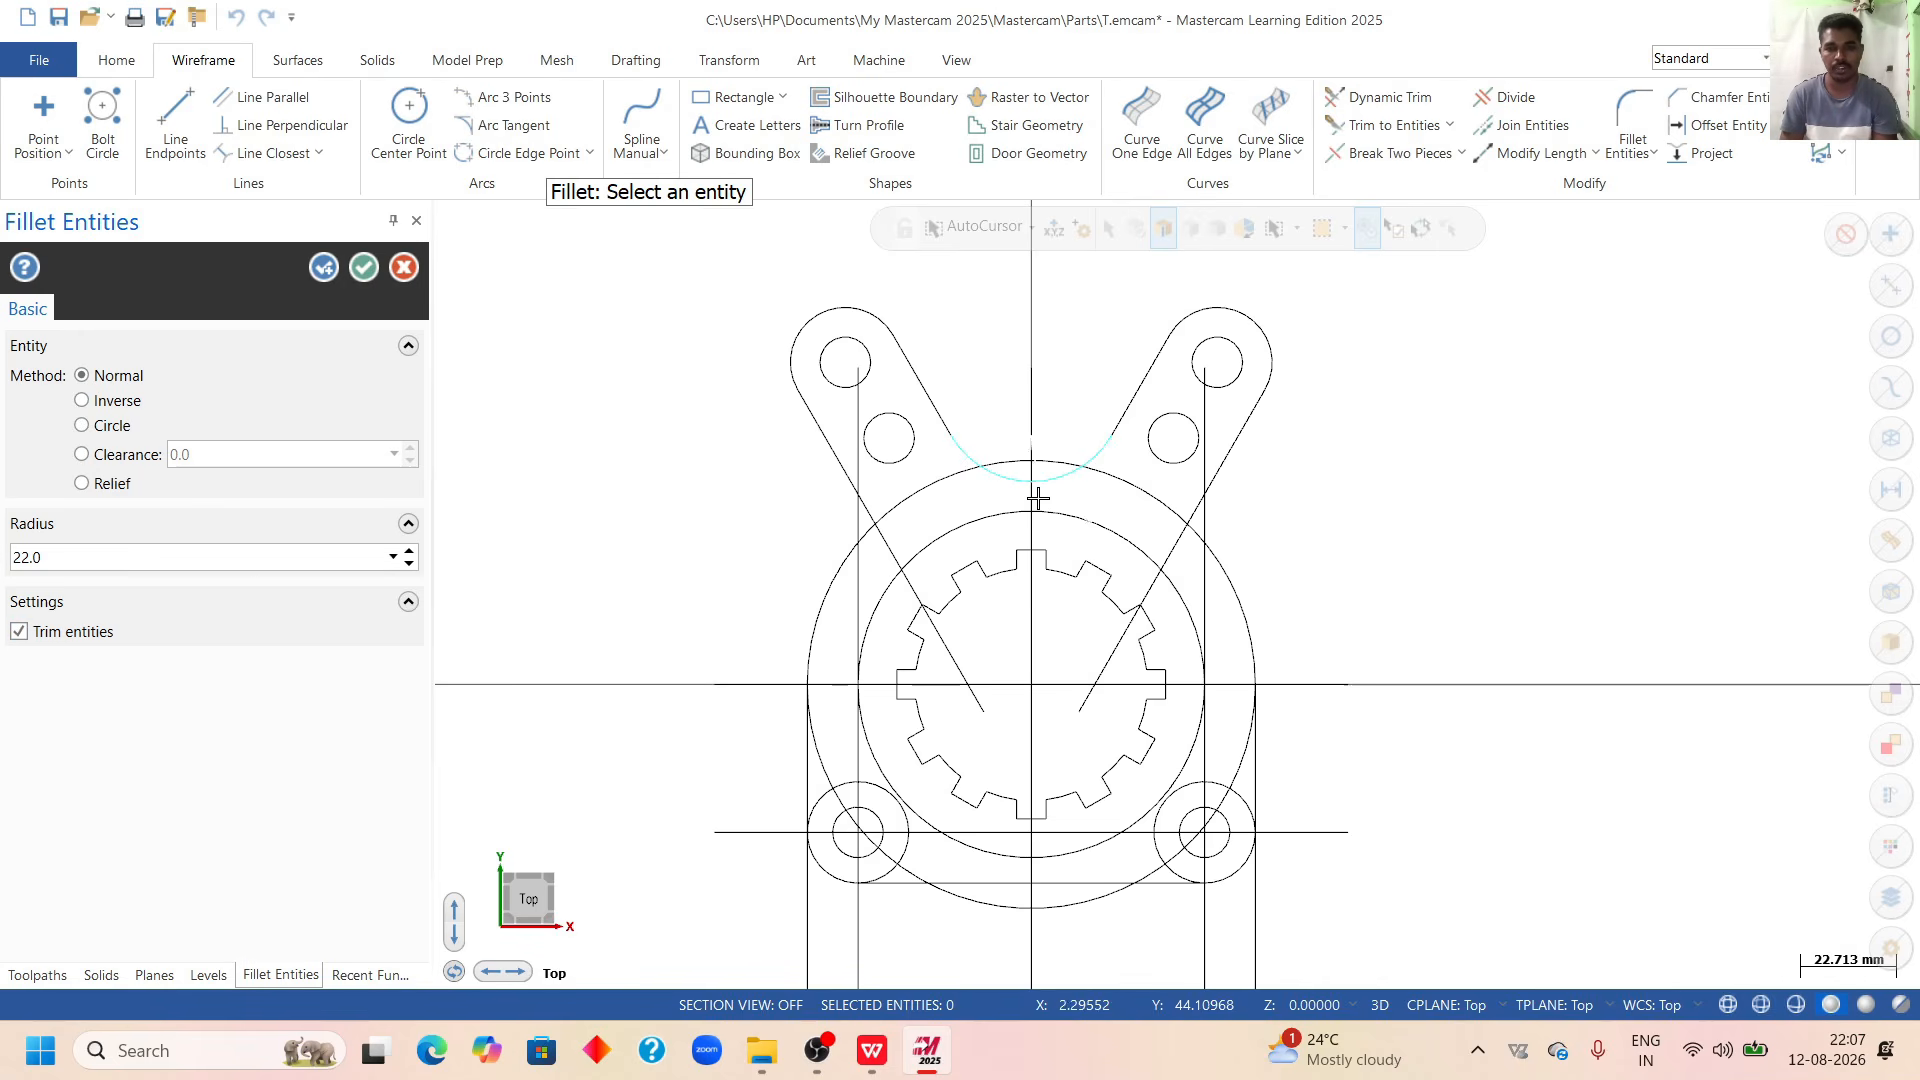
{"action": "left_click", "coordinate": [19, 632]}
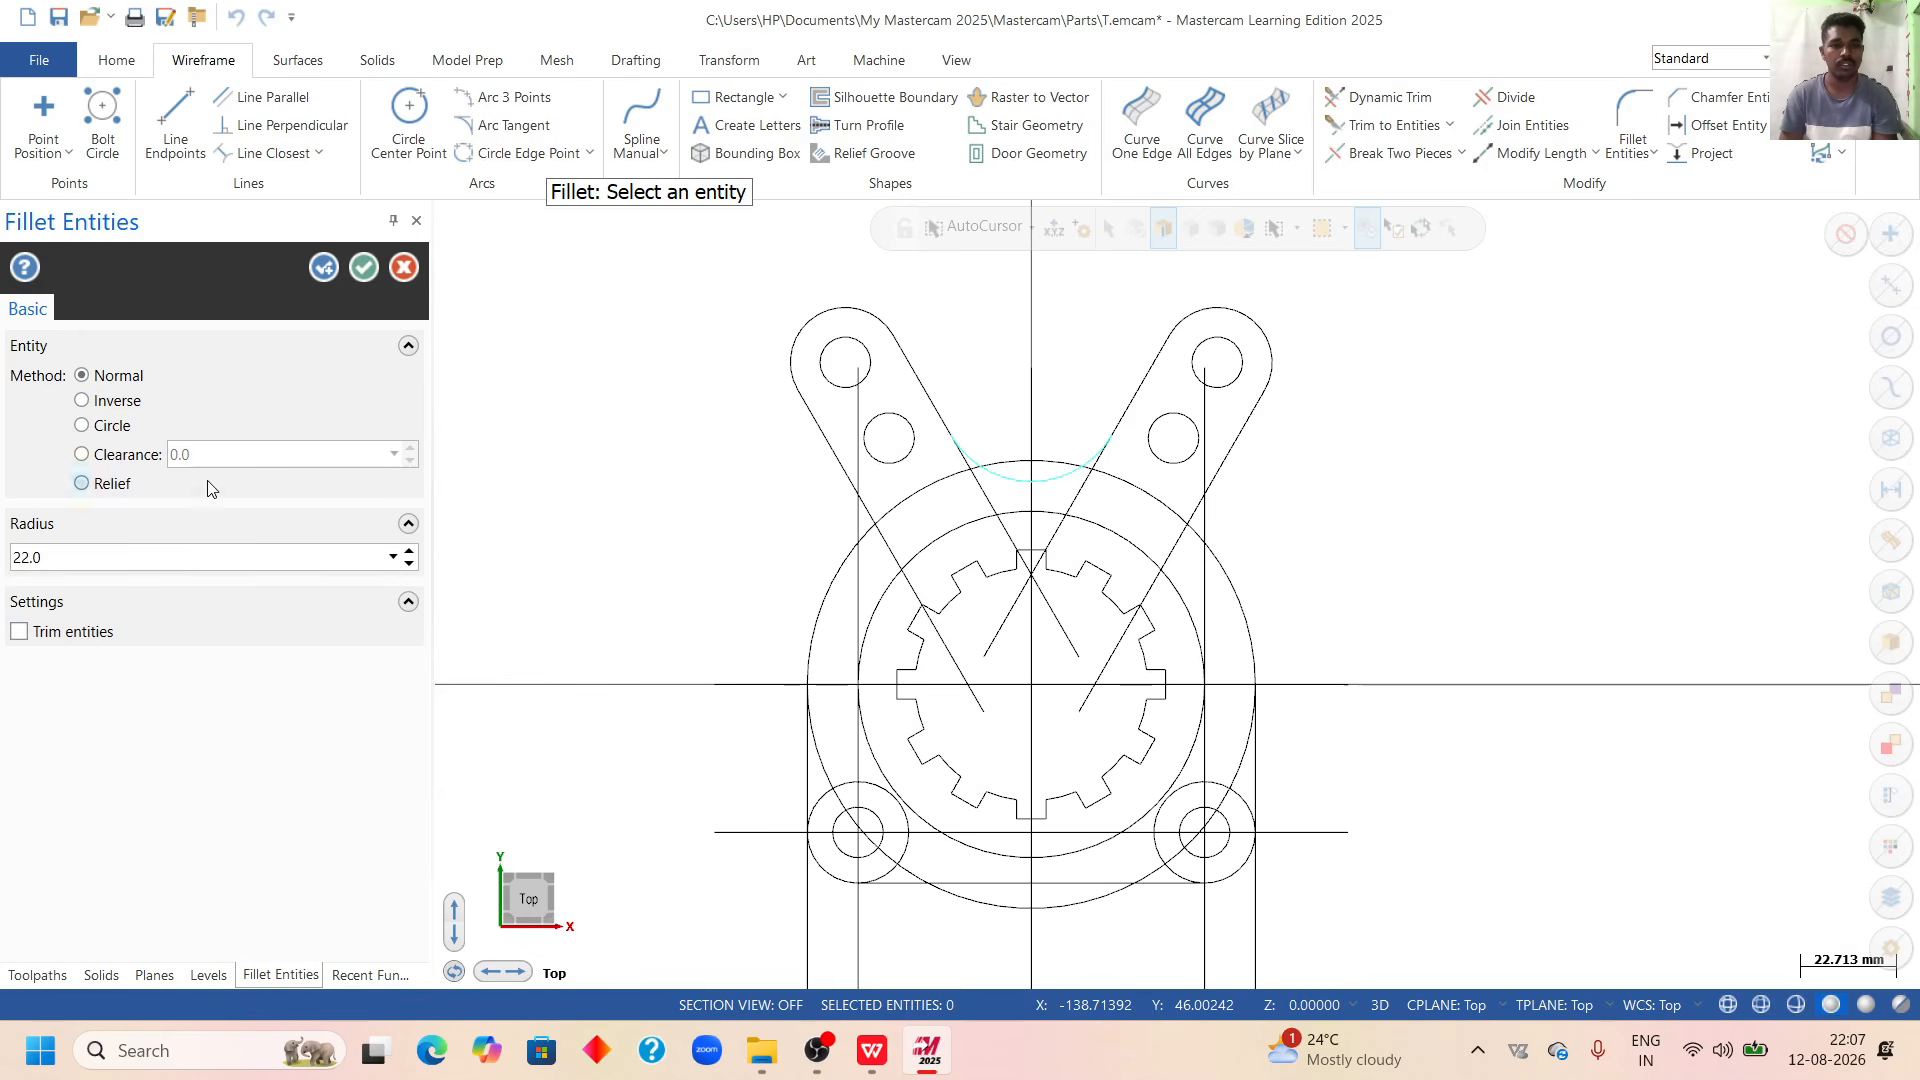
{"action": "left_click", "coordinate": [363, 267]}
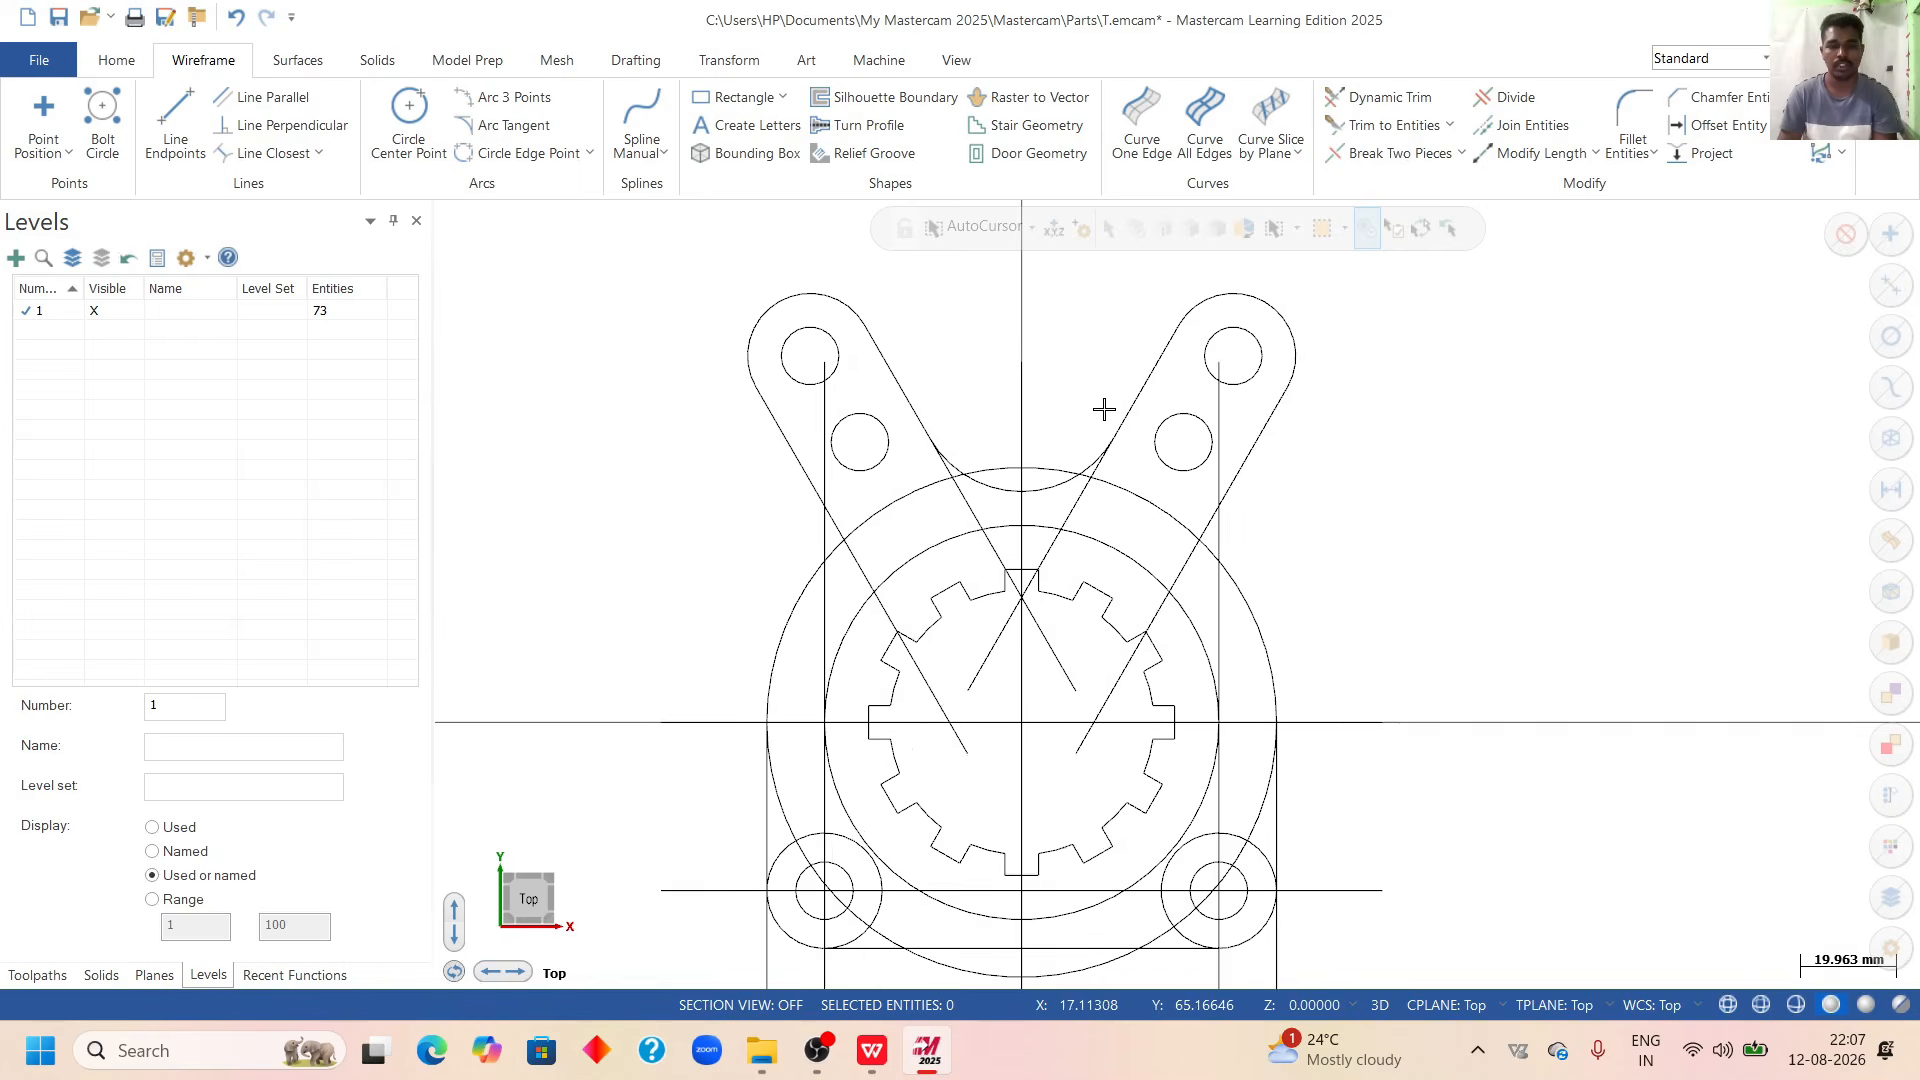
Delete the two vertical construction lines through the lower holes and the horizontal construction line joining those holes.
{"action": "scroll", "coordinate": [951, 463], "scroll_direction": "up", "scroll_amount": 1}
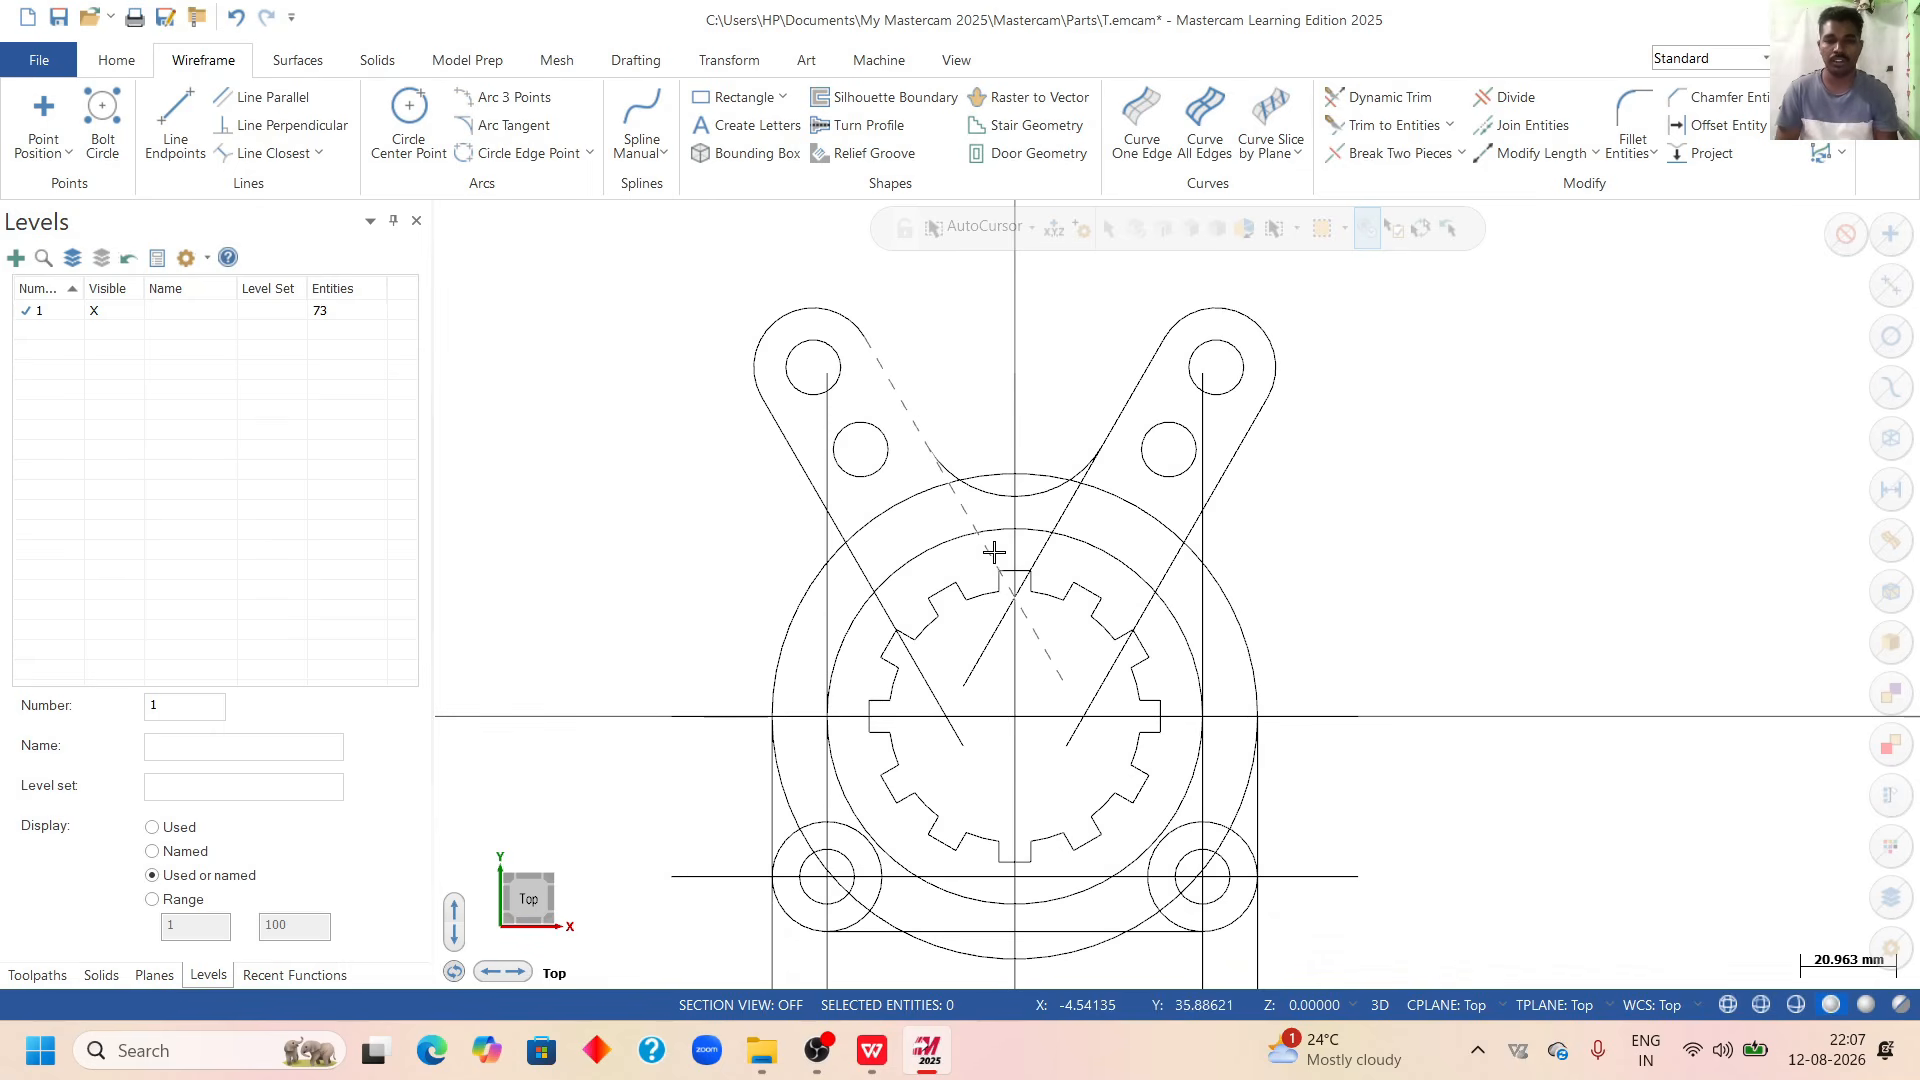
{"action": "scroll", "coordinate": [814, 523], "scroll_direction": "up", "scroll_amount": 1}
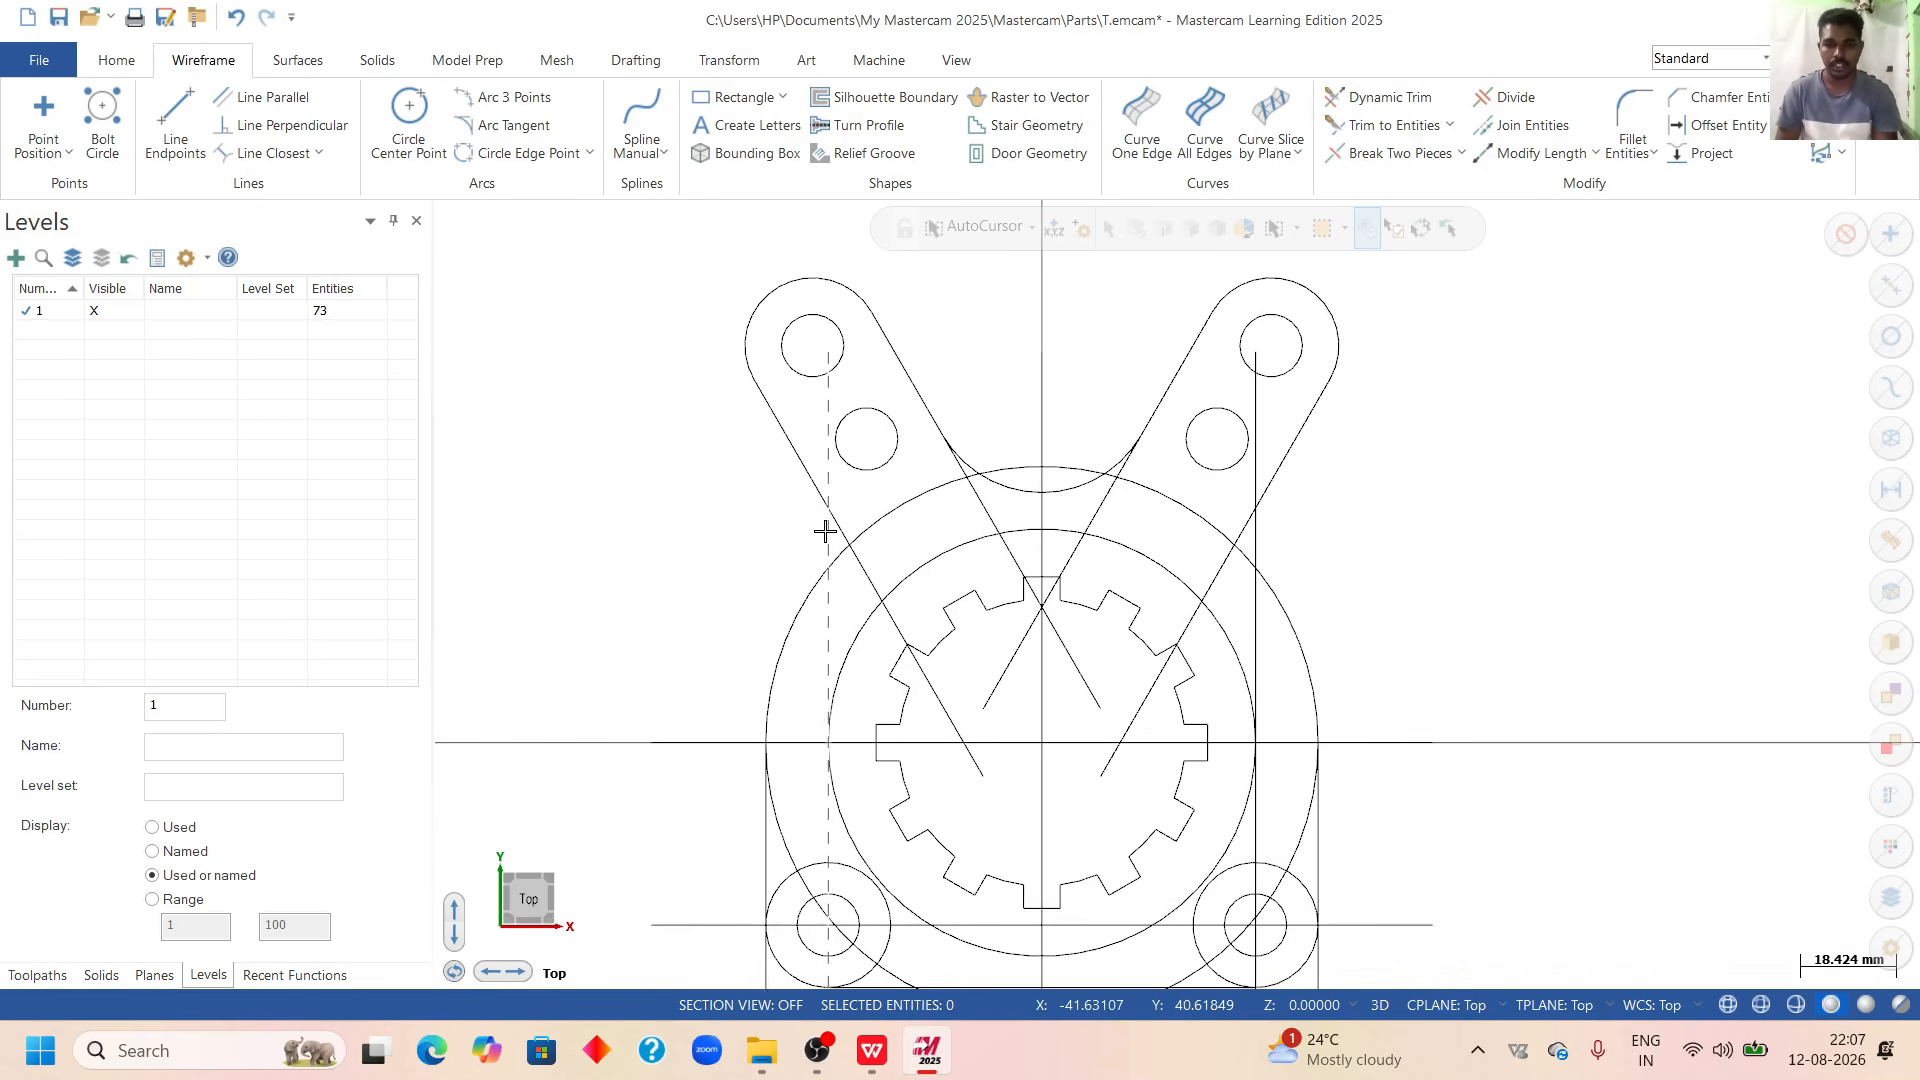
{"action": "scroll", "coordinate": [972, 521], "scroll_direction": "down", "scroll_amount": 7}
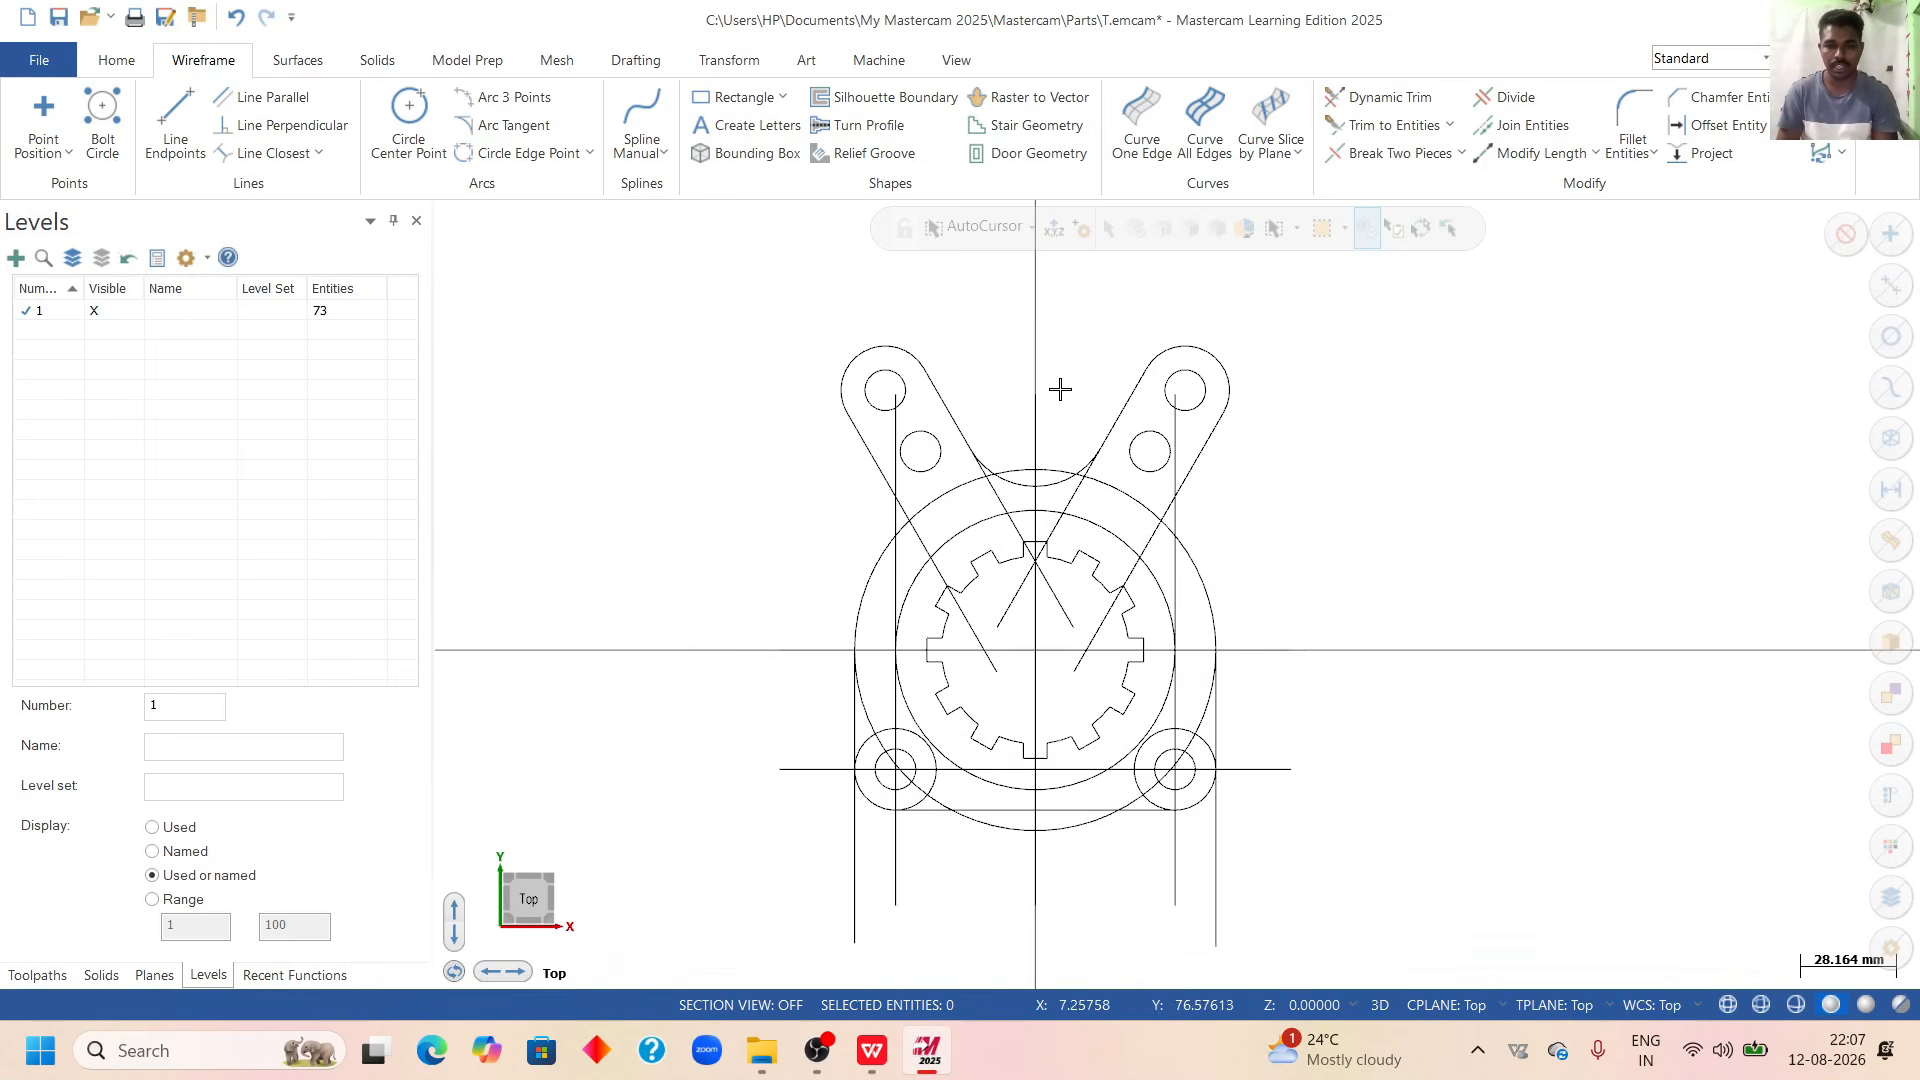
{"action": "scroll", "coordinate": [944, 842], "scroll_direction": "up", "scroll_amount": 4}
{"action": "left_click", "coordinate": [892, 857]}
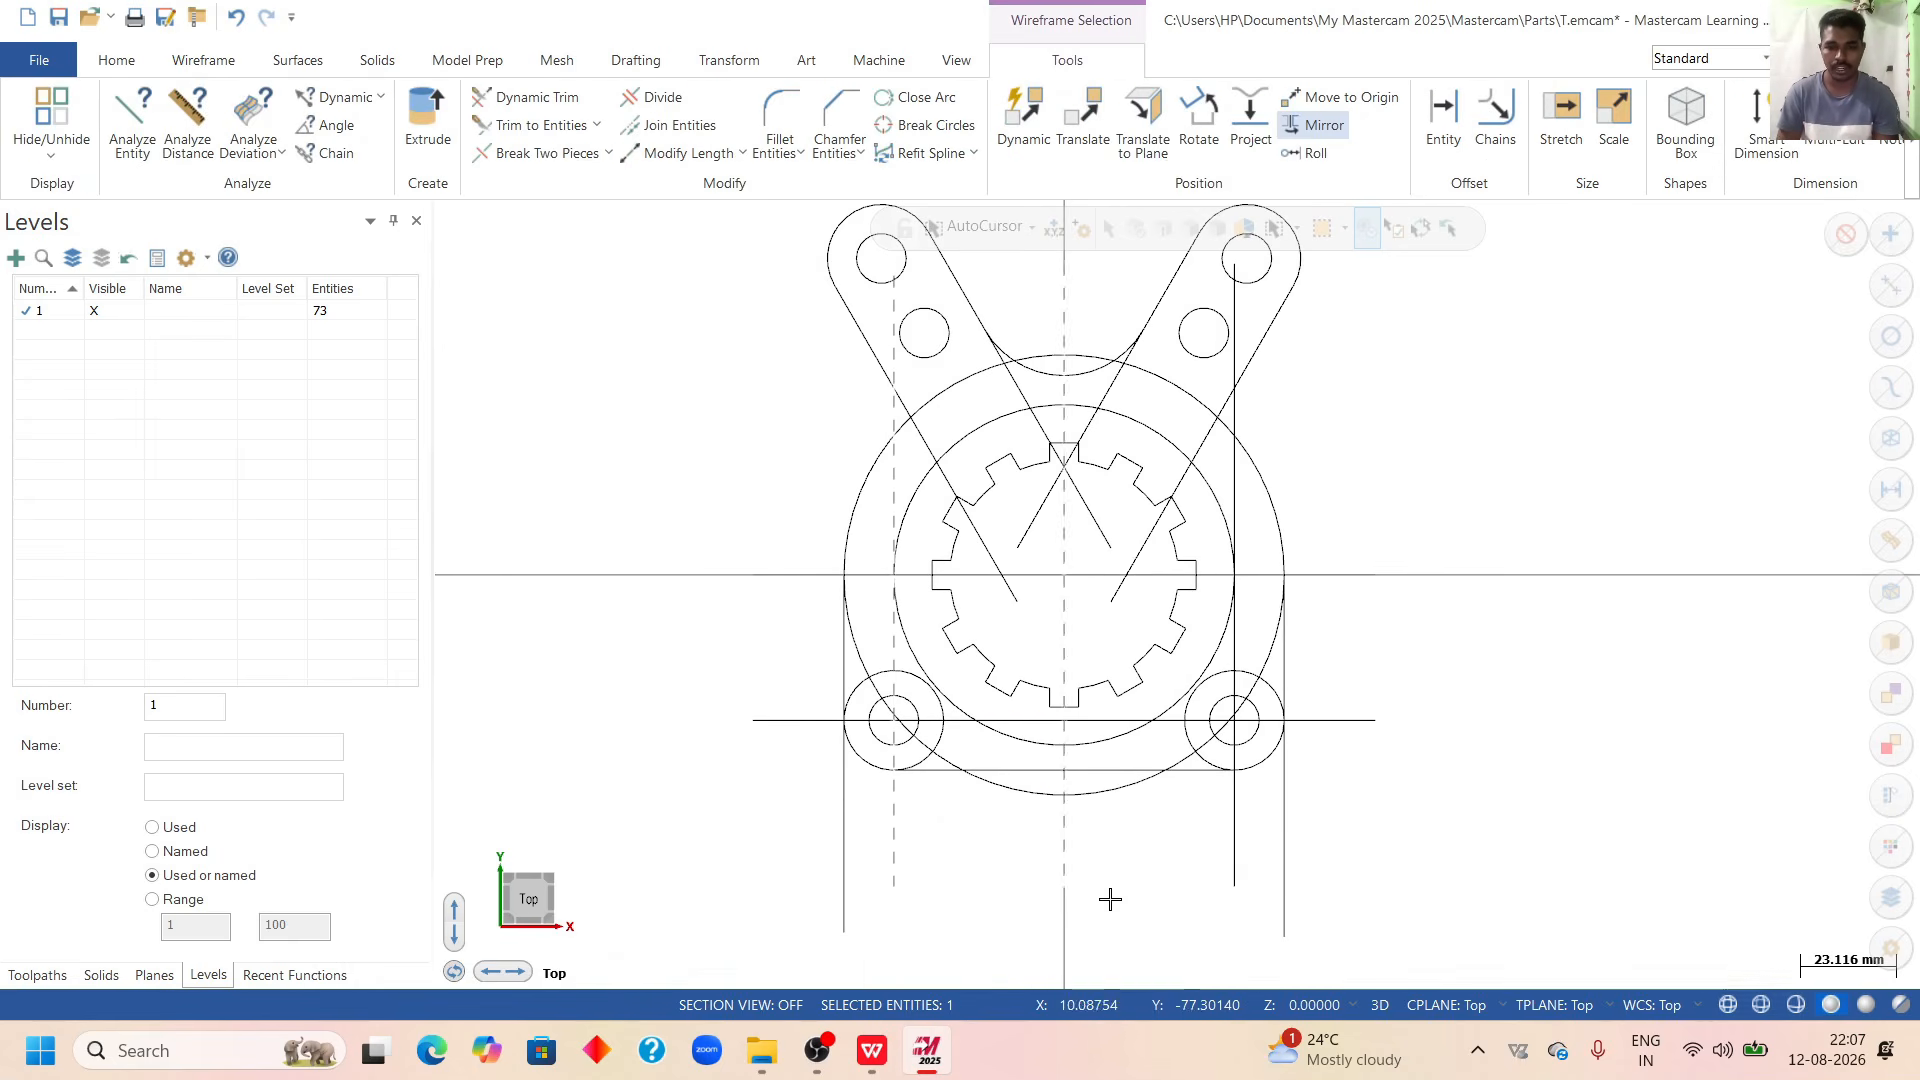
{"action": "left_click", "coordinate": [1236, 872]}
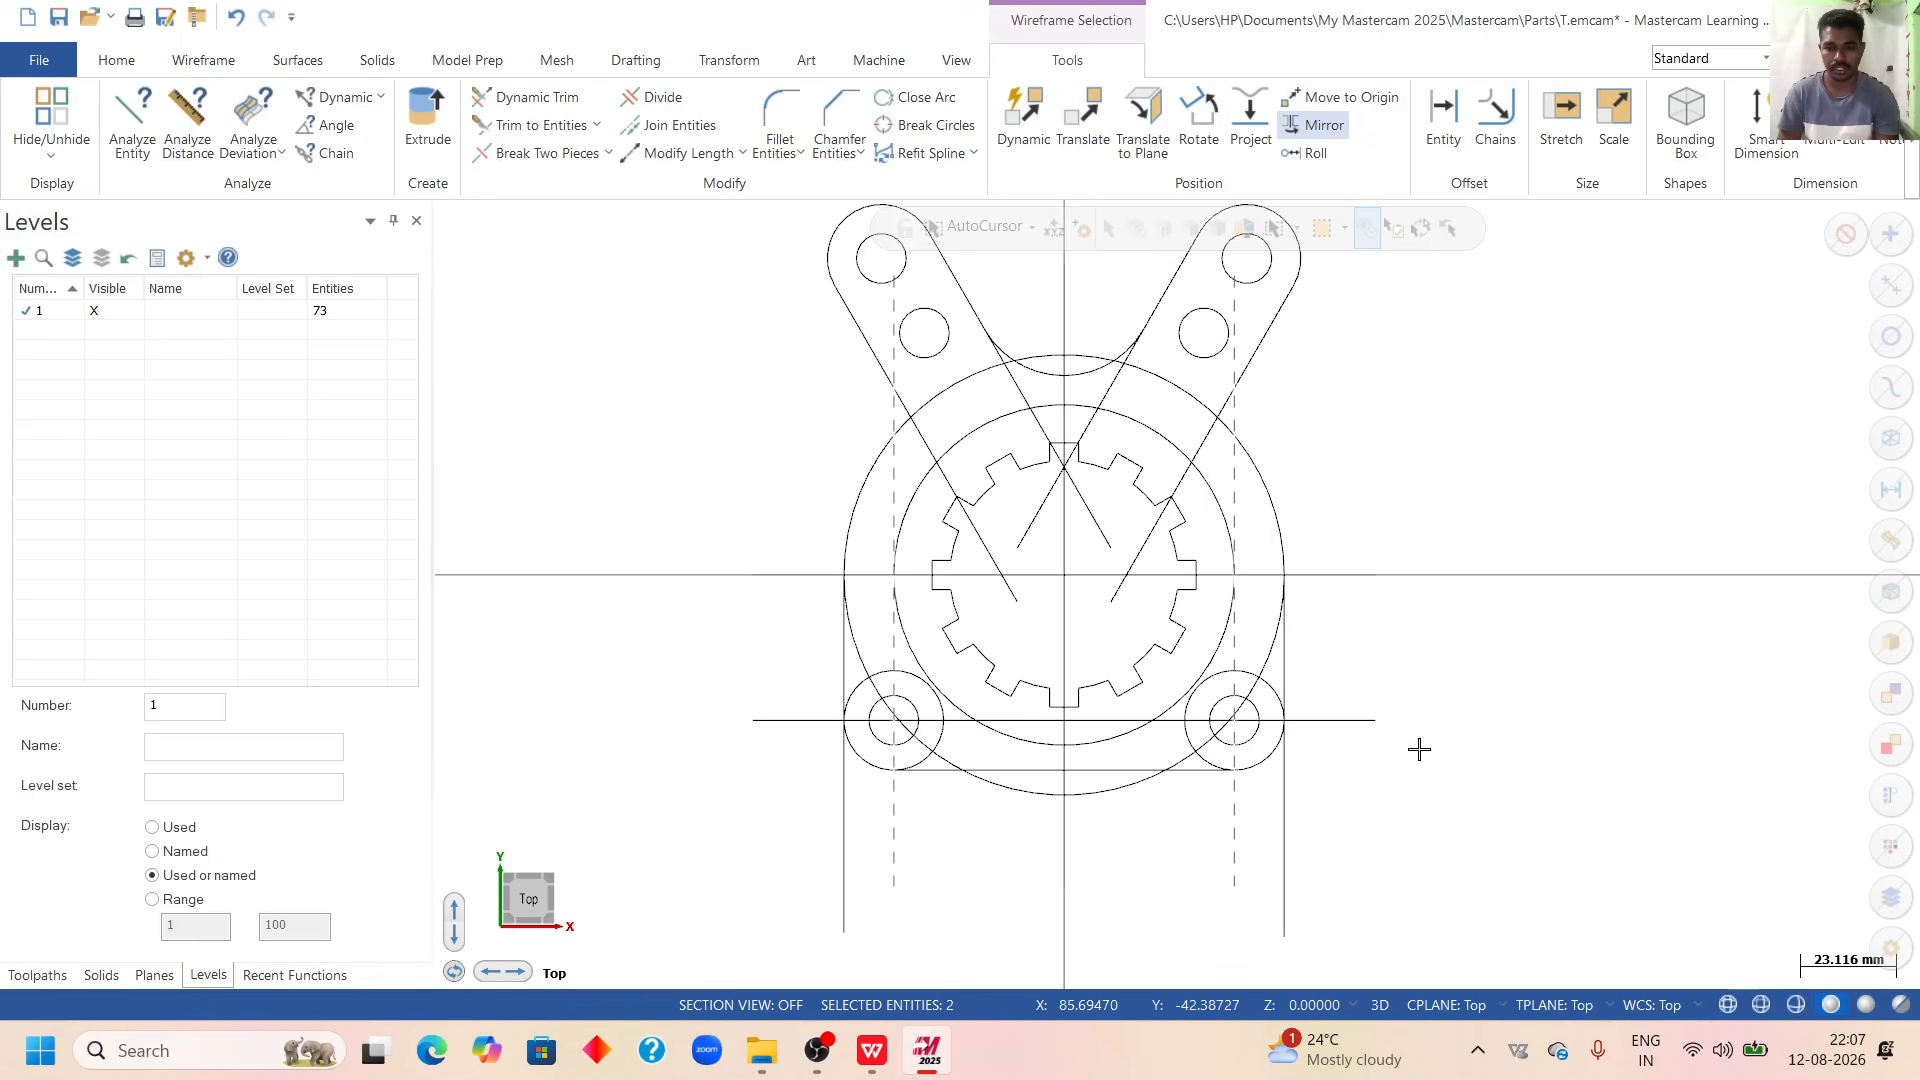
{"action": "left_click", "coordinate": [1384, 711]}
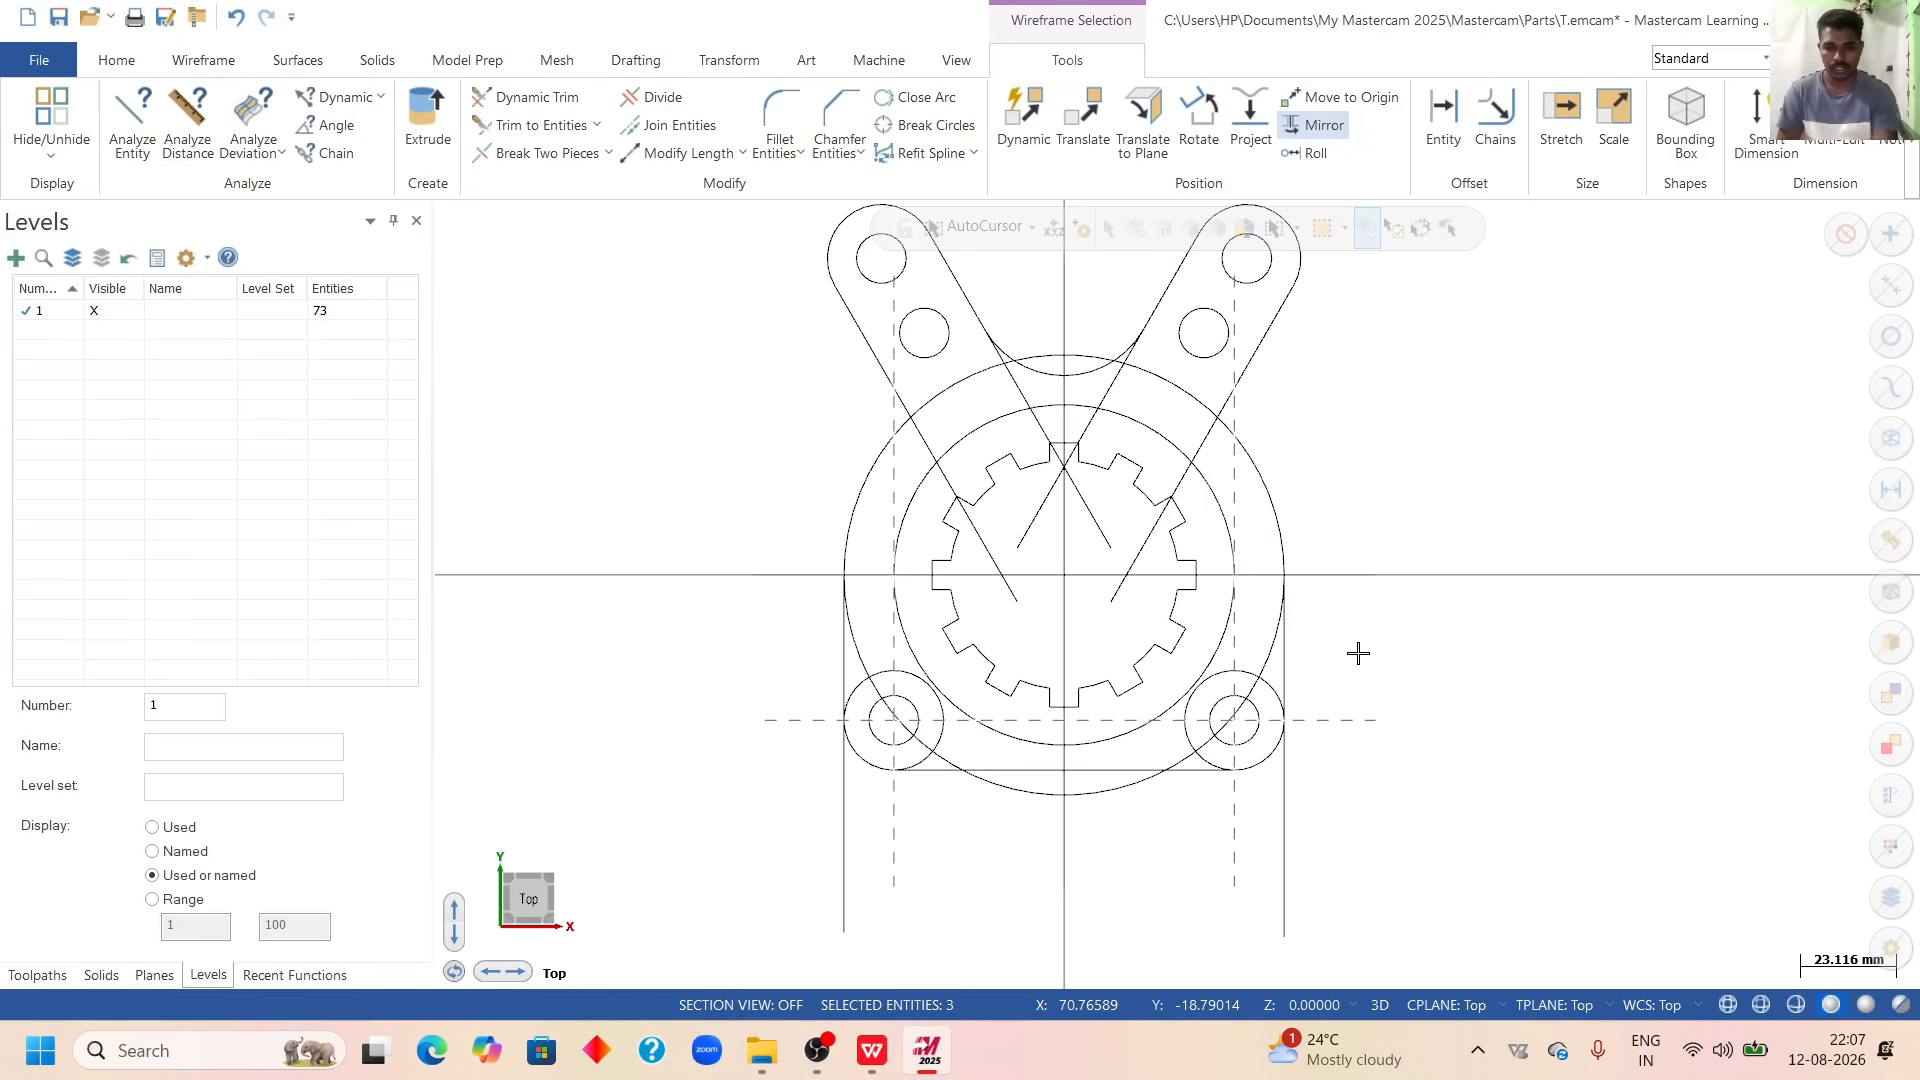
{"action": "key", "text": "Delete"}
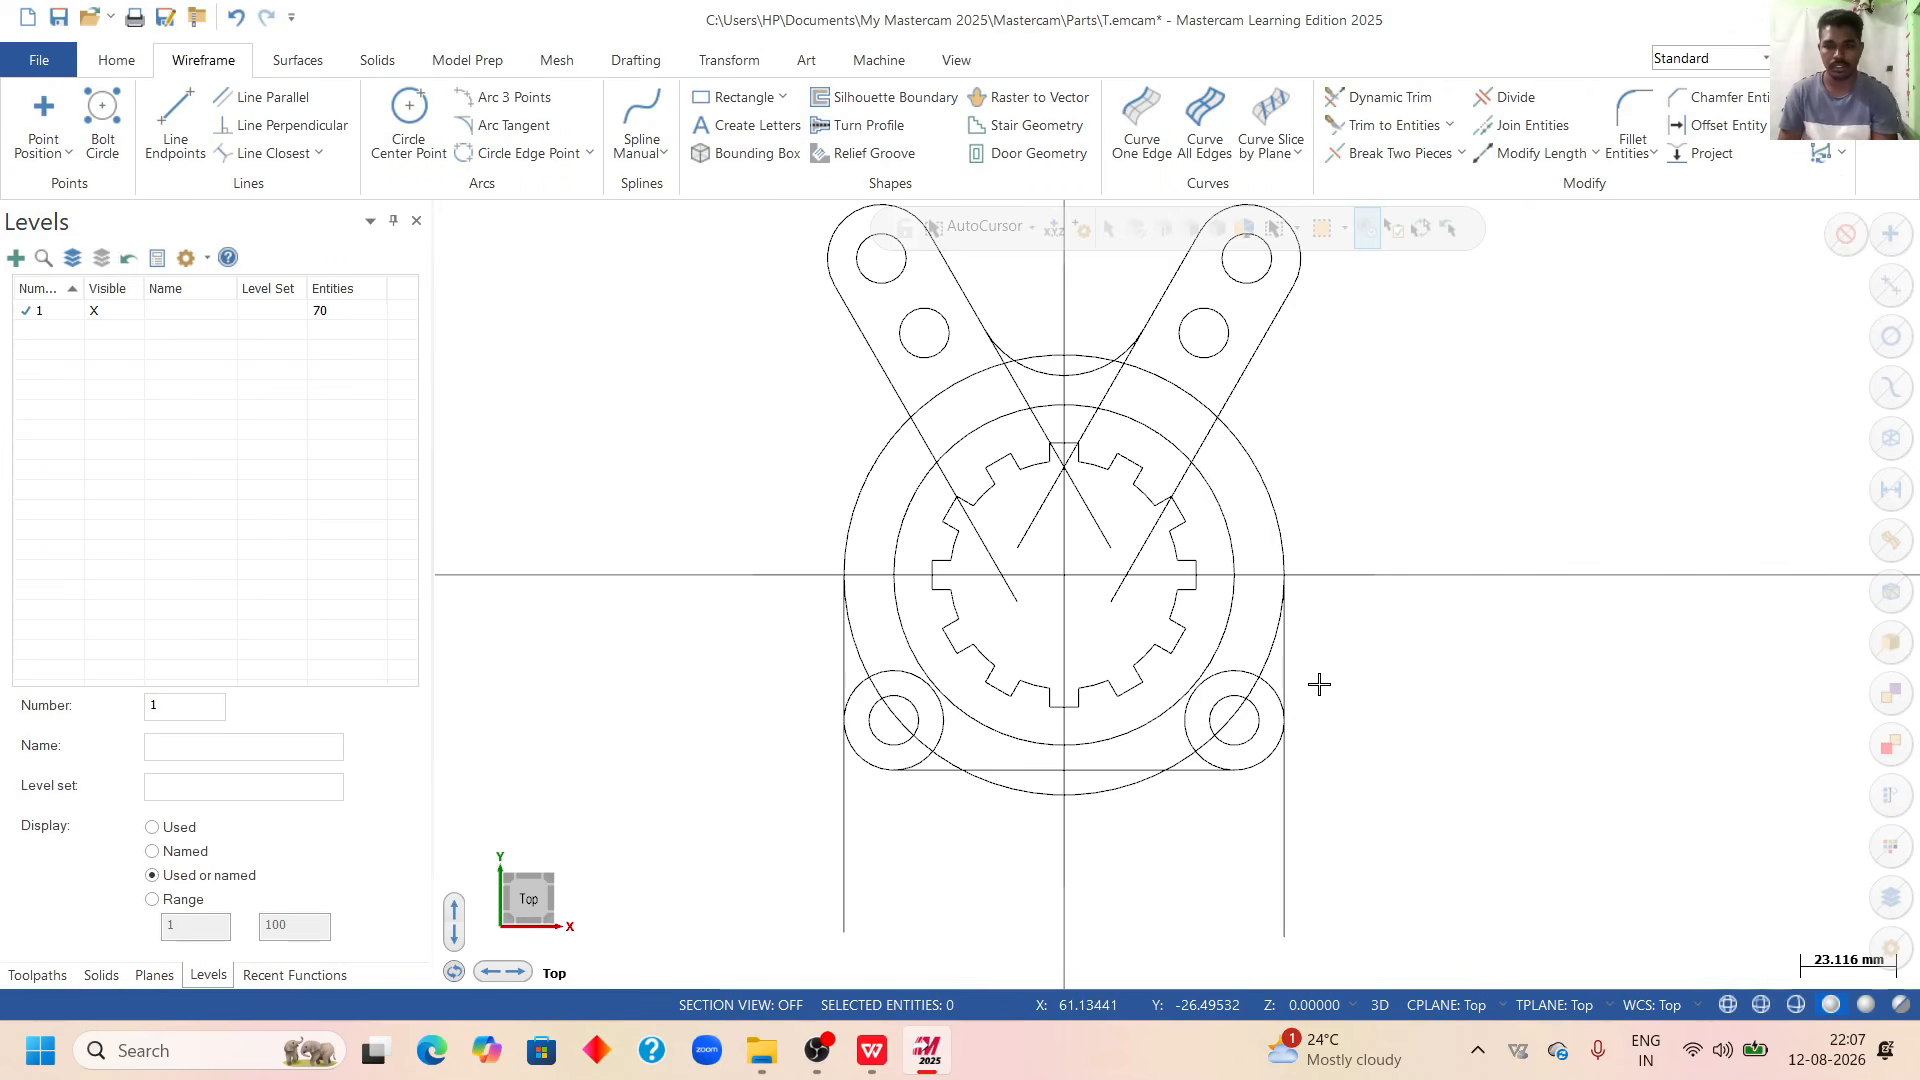
Use Divide in Trim mode to remove both inner arm line segments between the 22 mm fillet and the outer circle.
{"action": "left_click", "coordinate": [1514, 100]}
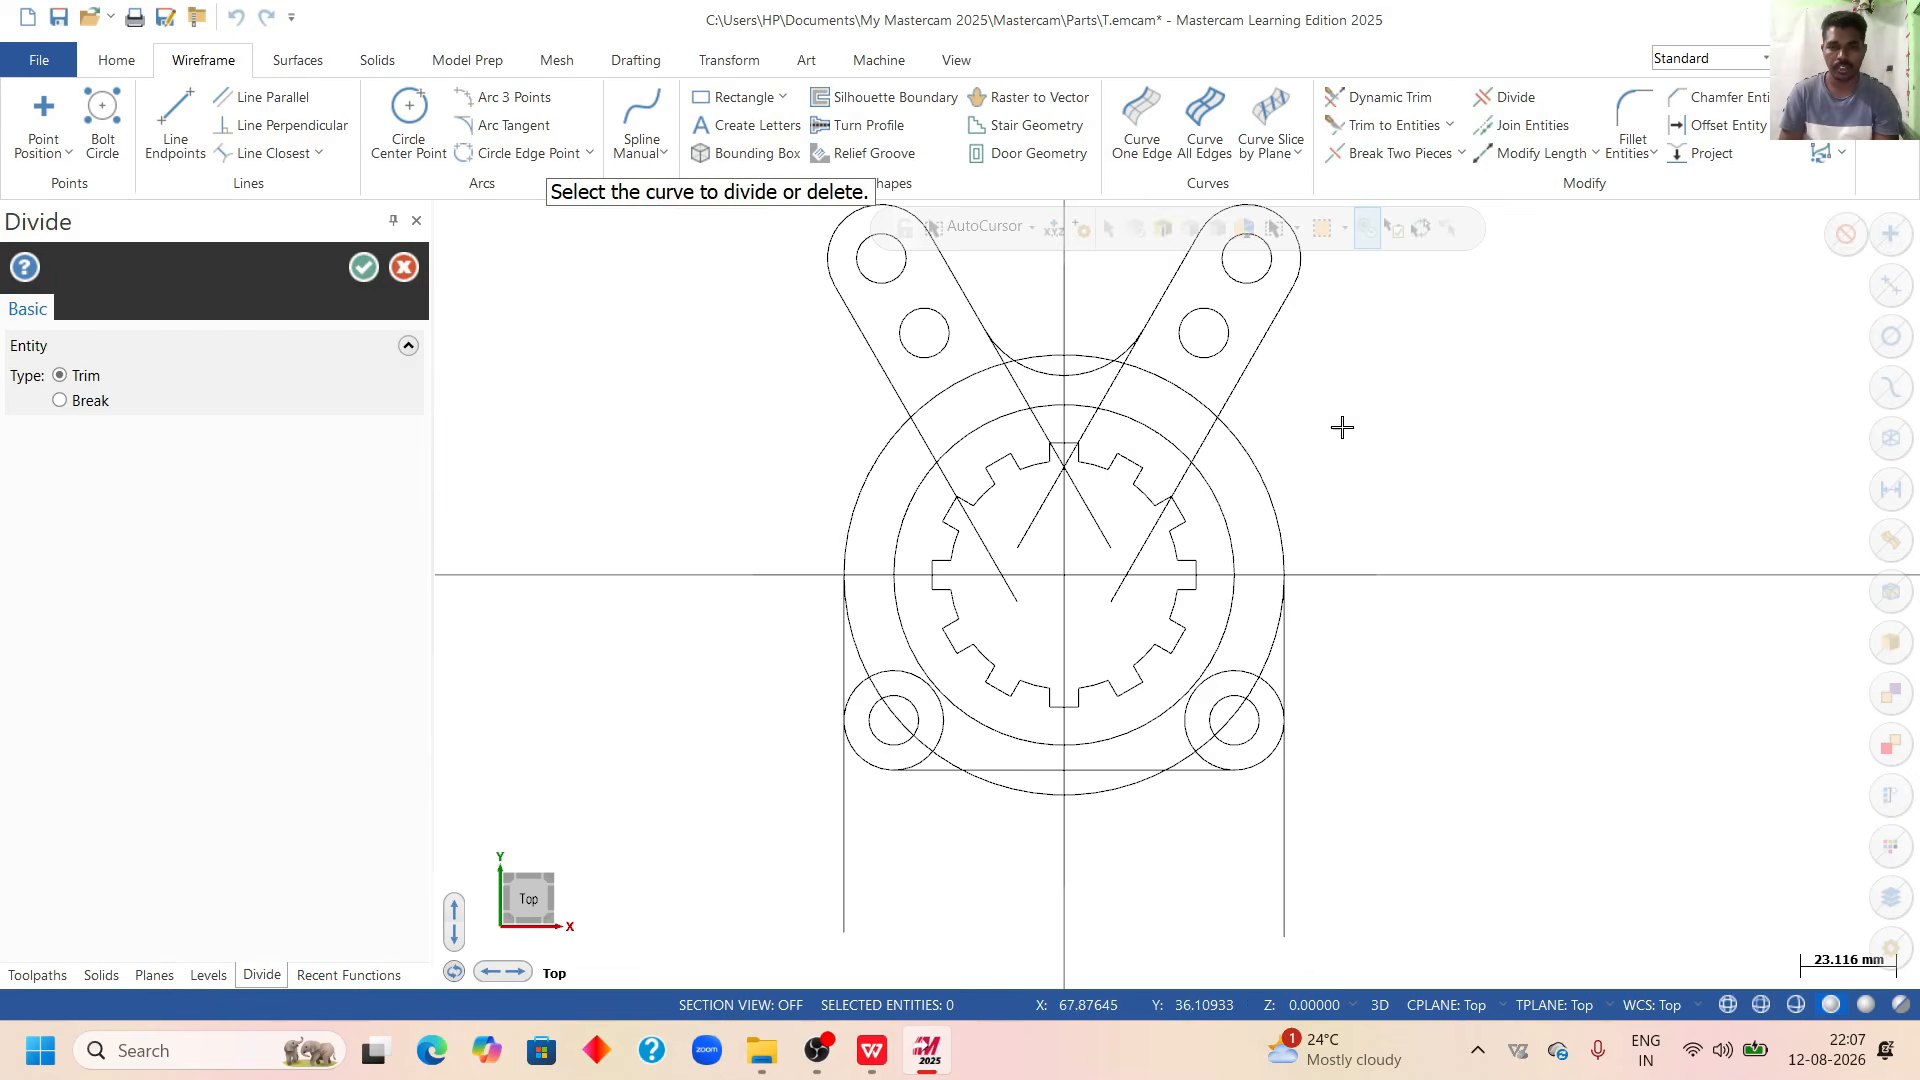
{"action": "scroll", "coordinate": [1040, 356], "scroll_direction": "up", "scroll_amount": 2}
{"action": "scroll", "coordinate": [993, 337], "scroll_direction": "up", "scroll_amount": 6}
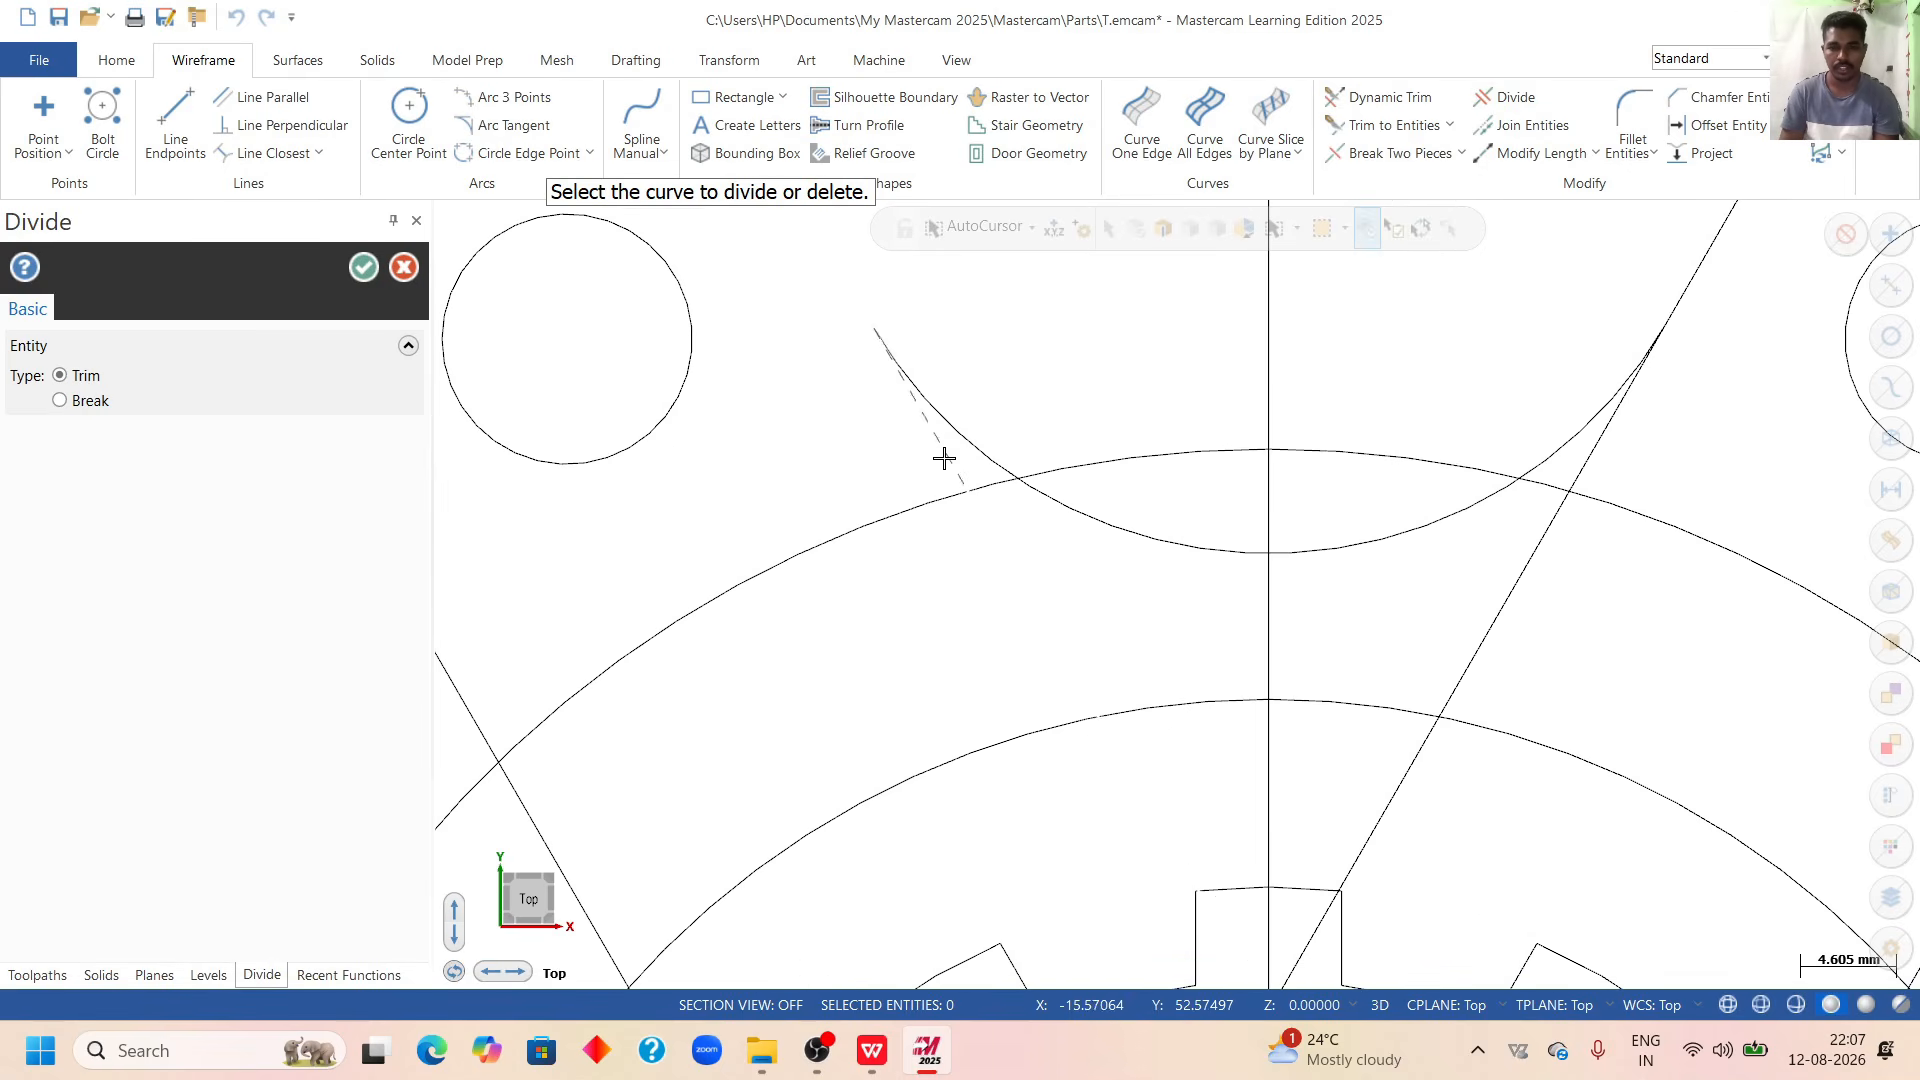
{"action": "scroll", "coordinate": [789, 424], "scroll_direction": "down", "scroll_amount": 3}
{"action": "left_click", "coordinate": [1394, 438]}
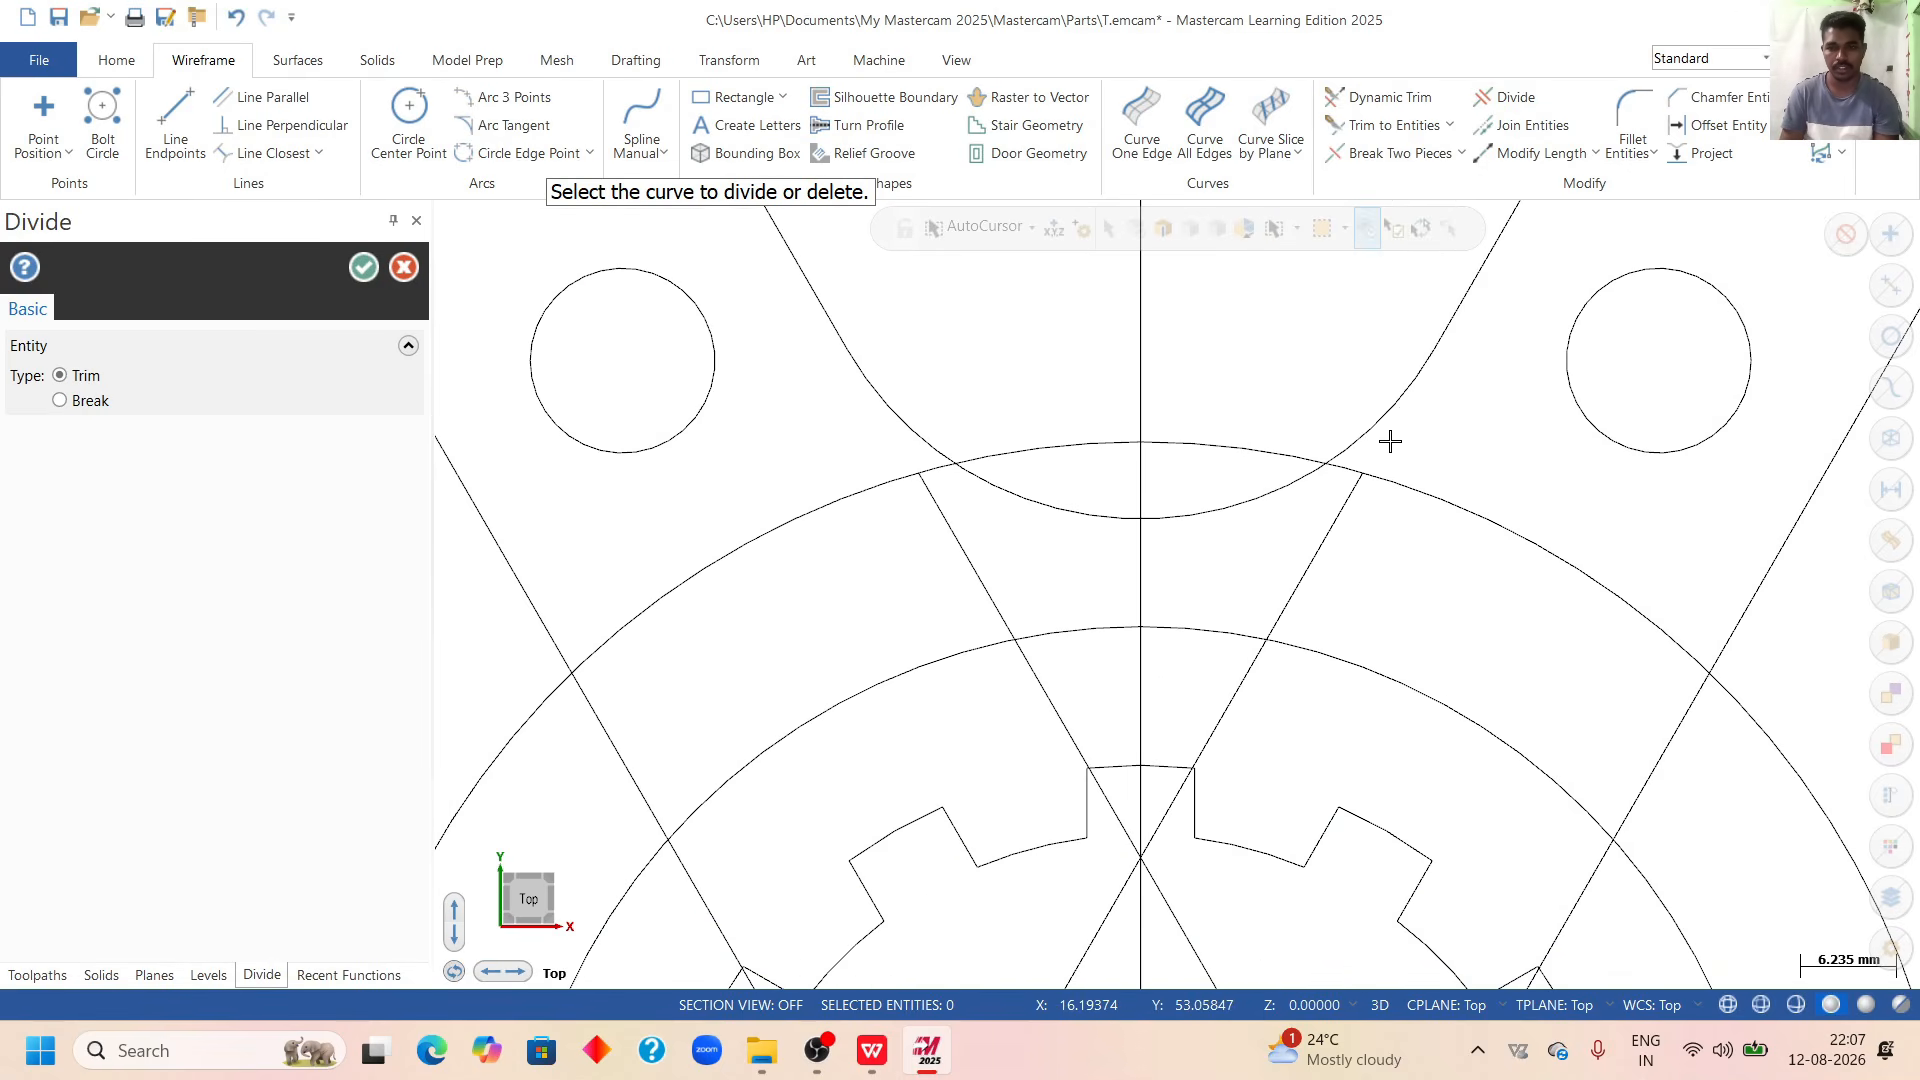
{"action": "scroll", "coordinate": [1405, 420], "scroll_direction": "down", "scroll_amount": 5}
{"action": "scroll", "coordinate": [952, 502], "scroll_direction": "down", "scroll_amount": 4}
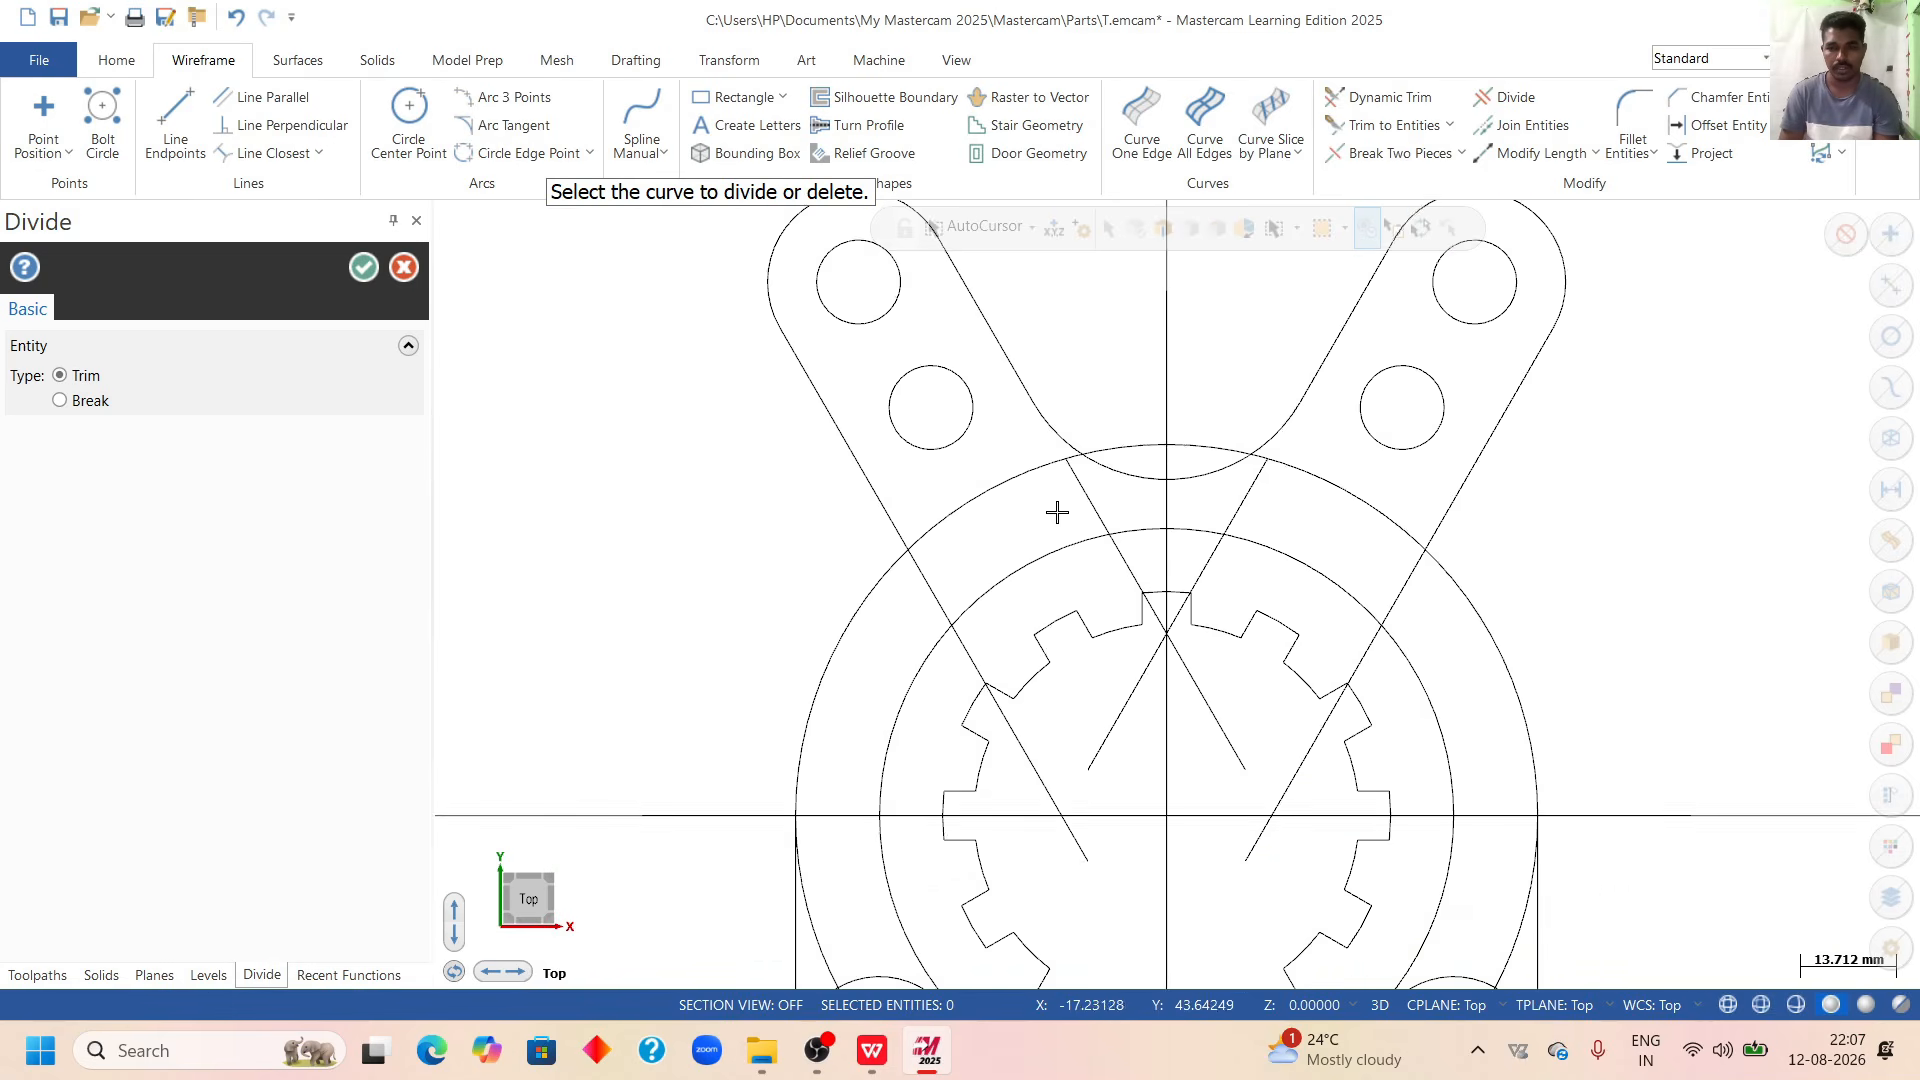
{"action": "scroll", "coordinate": [1375, 604], "scroll_direction": "up", "scroll_amount": 2}
{"action": "scroll", "coordinate": [1329, 570], "scroll_direction": "down", "scroll_amount": 1}
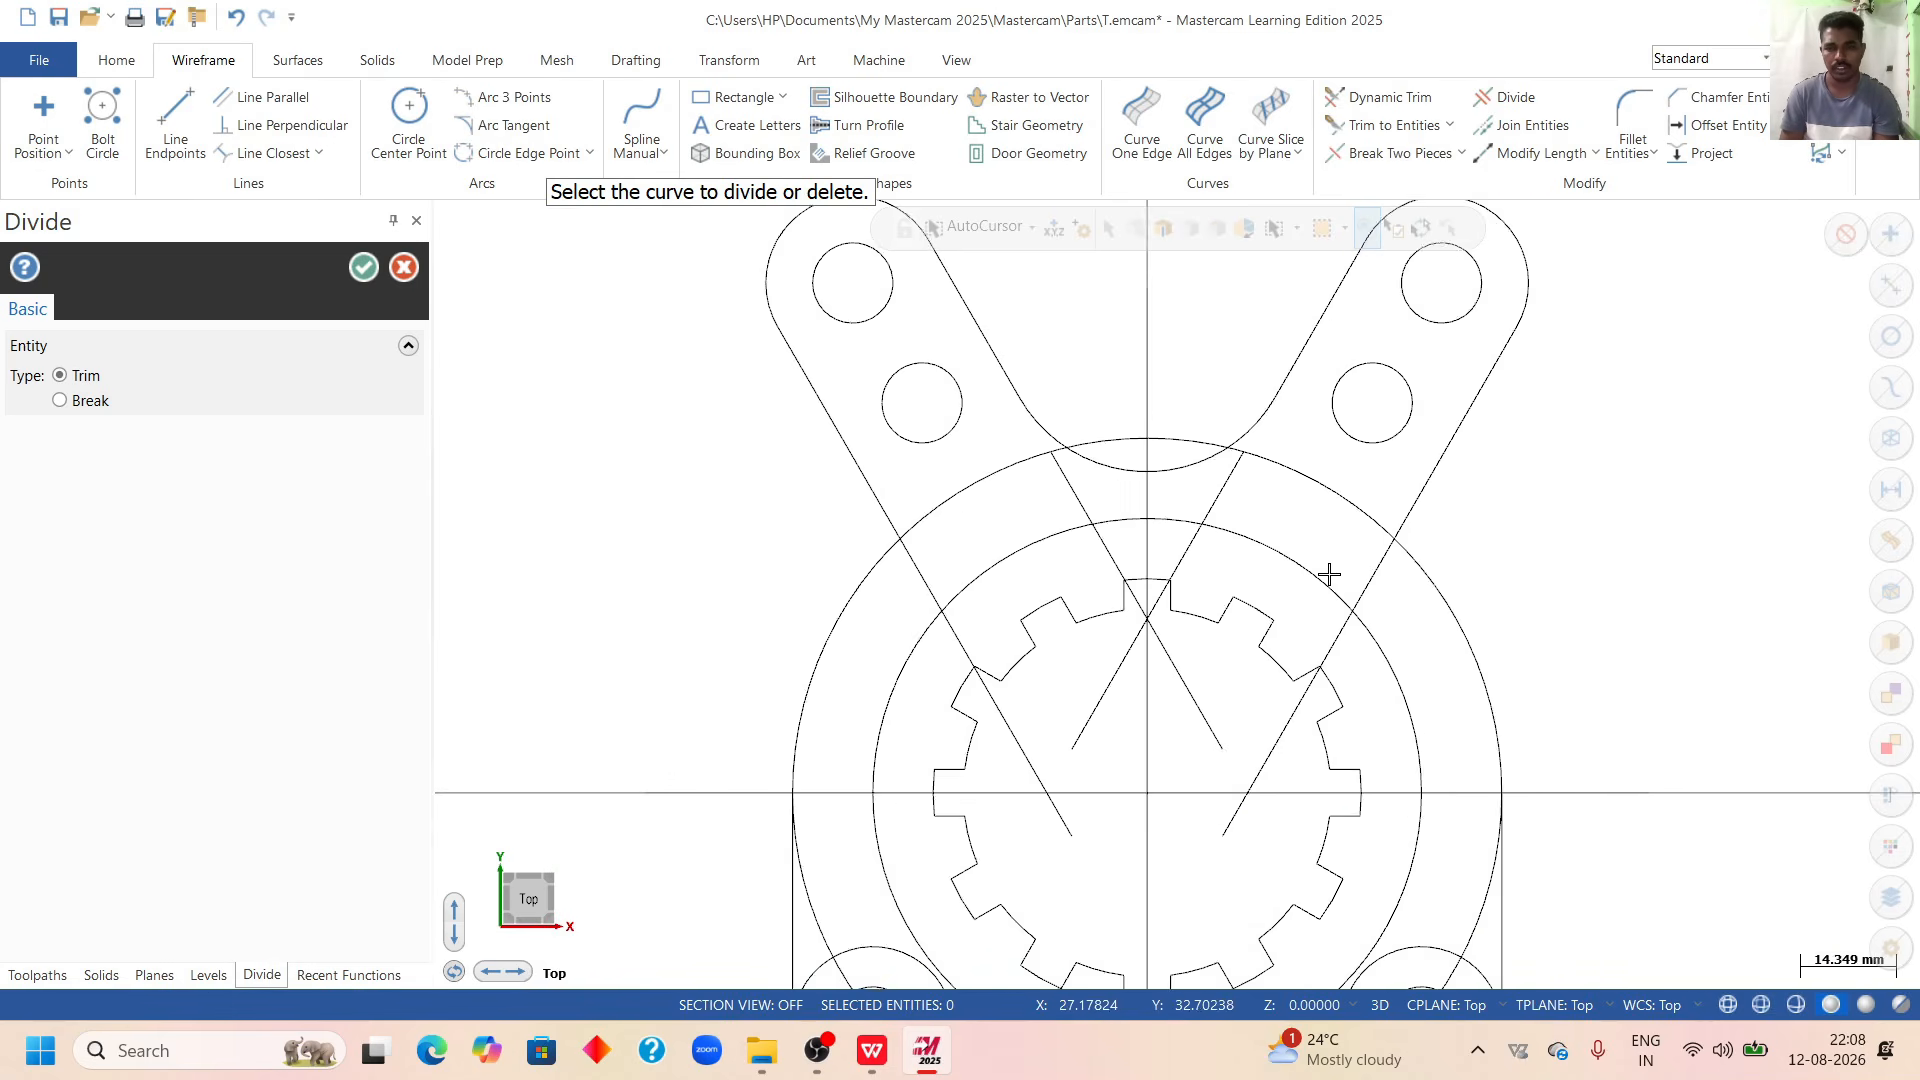
{"action": "scroll", "coordinate": [913, 291], "scroll_direction": "down", "scroll_amount": 1}
{"action": "left_click", "coordinate": [363, 267]}
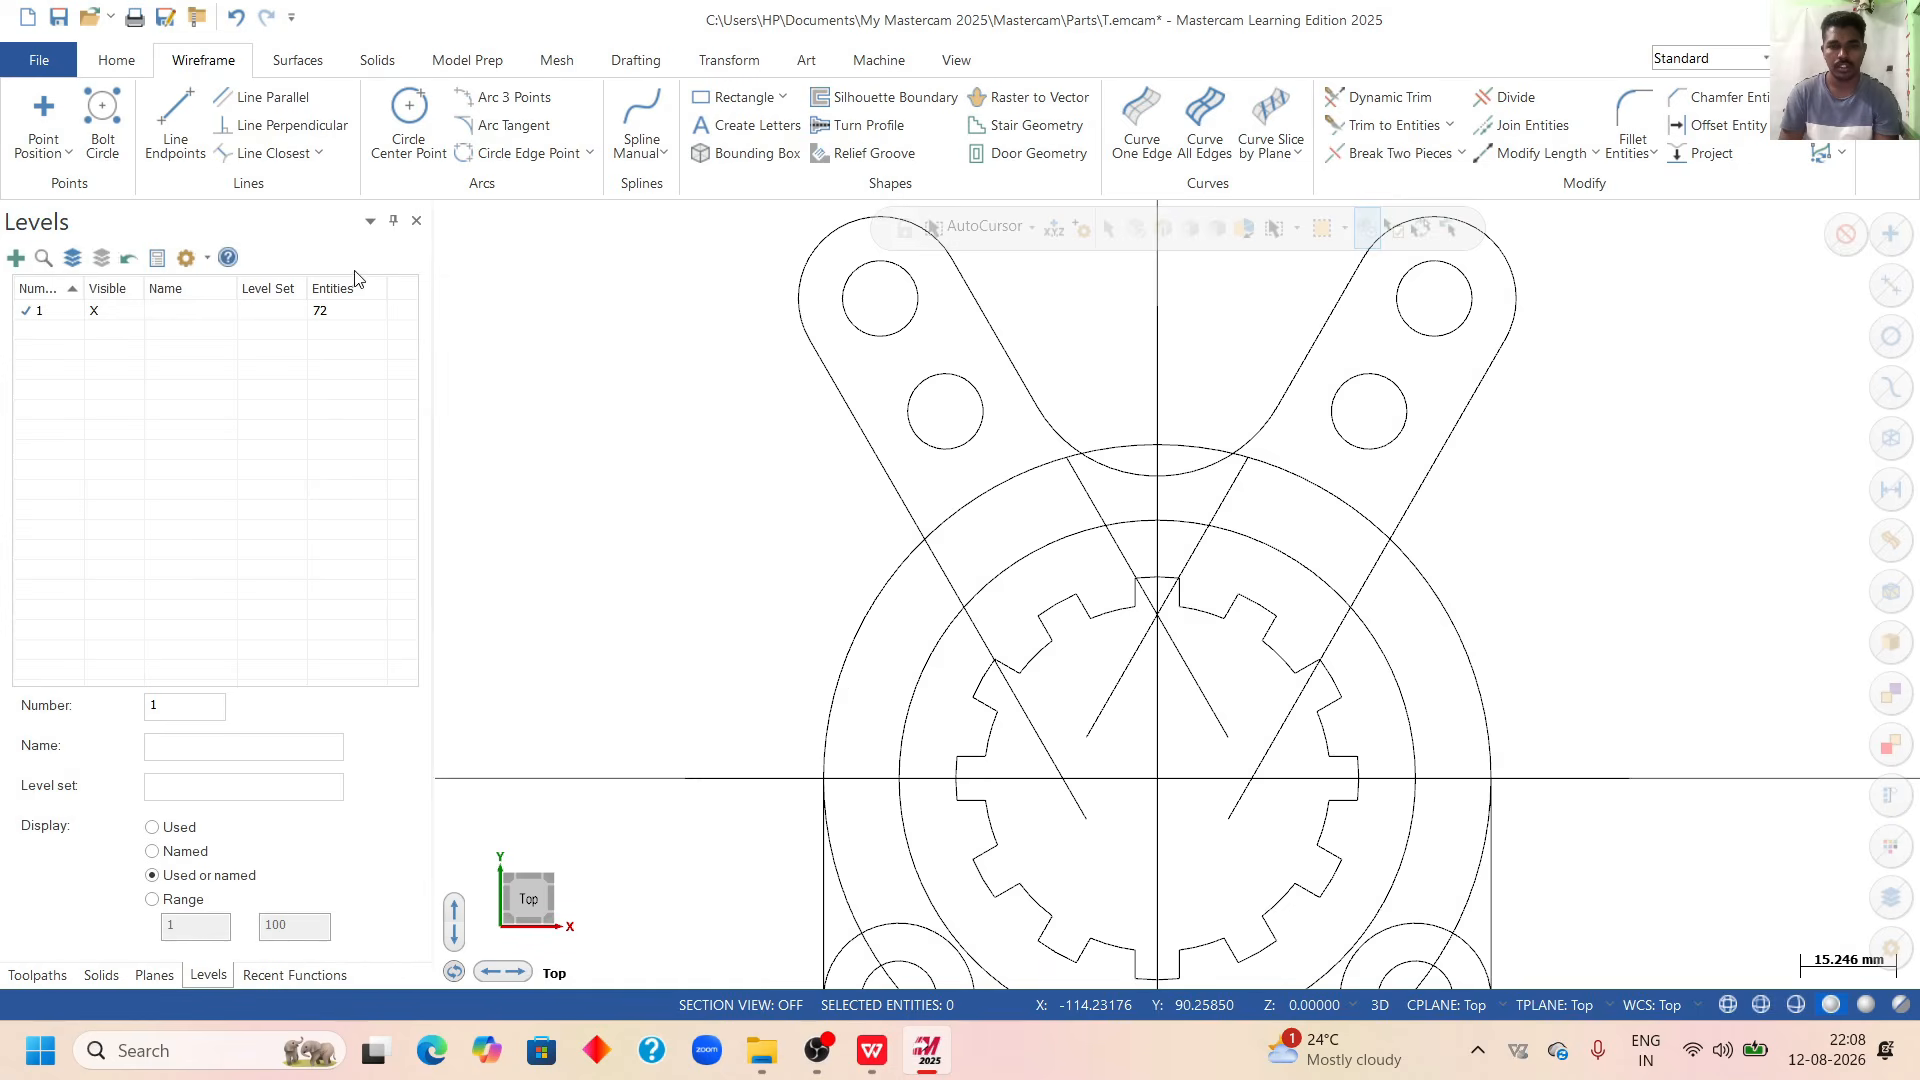
Check the outer arm radius in the WPS Office drawing and add 12 mm fillets between both arms' outer edges and the outer circle, trimming off.
{"action": "scroll", "coordinate": [879, 373], "scroll_direction": "down", "scroll_amount": 3}
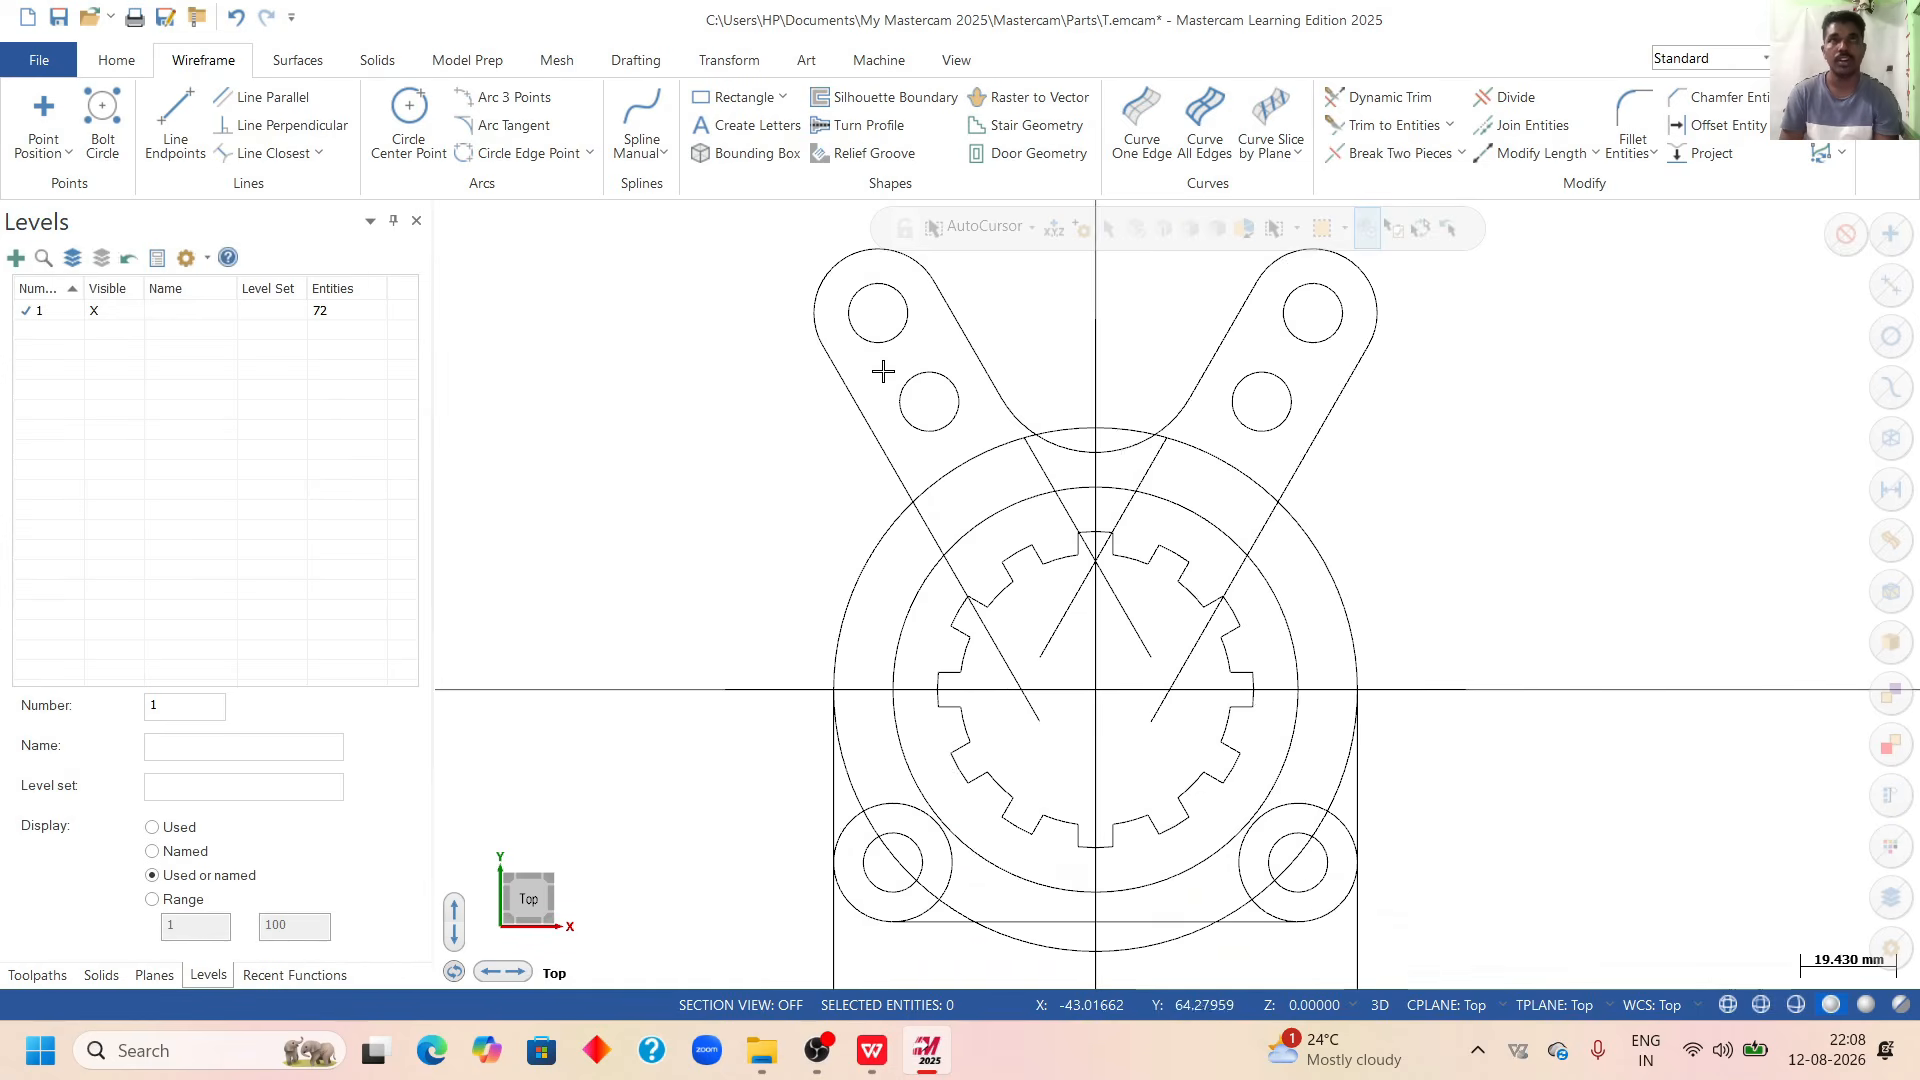
{"action": "left_click", "coordinate": [877, 1042]}
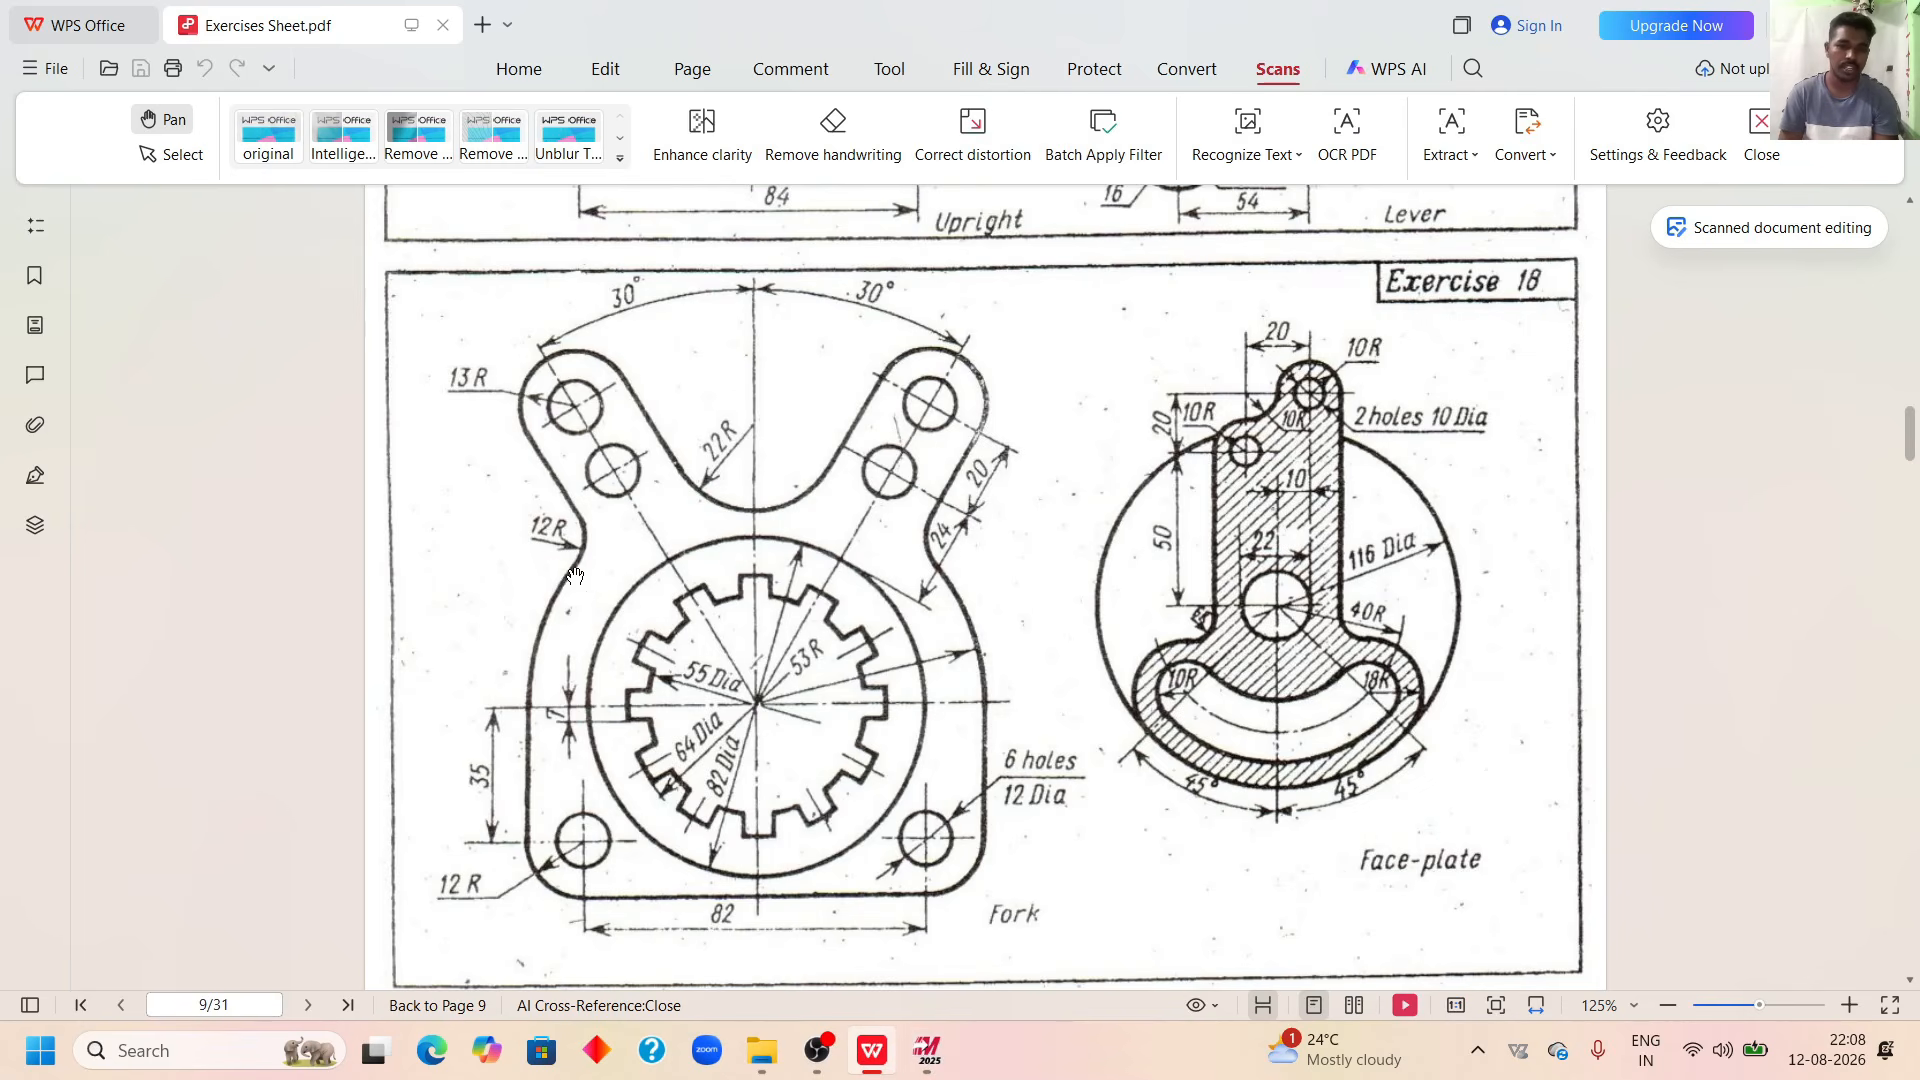
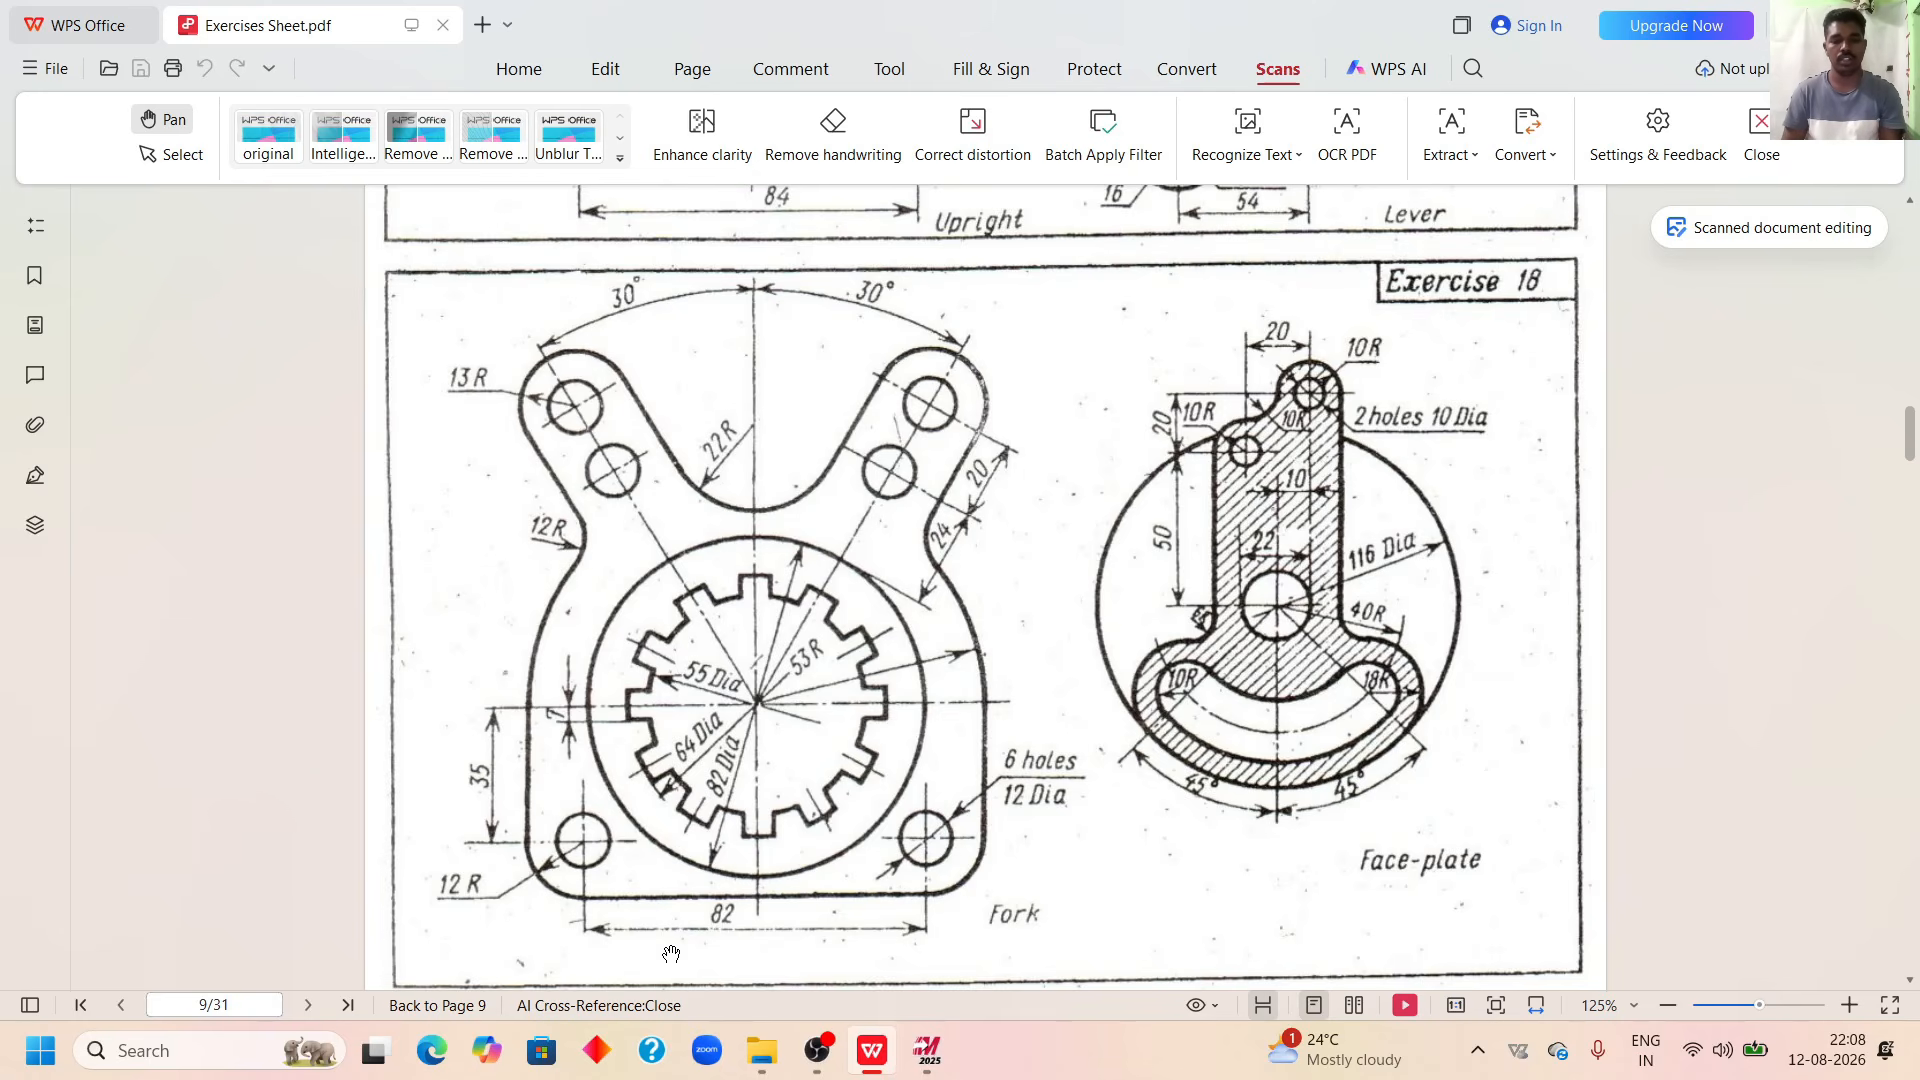
{"action": "left_click", "coordinate": [943, 1058]}
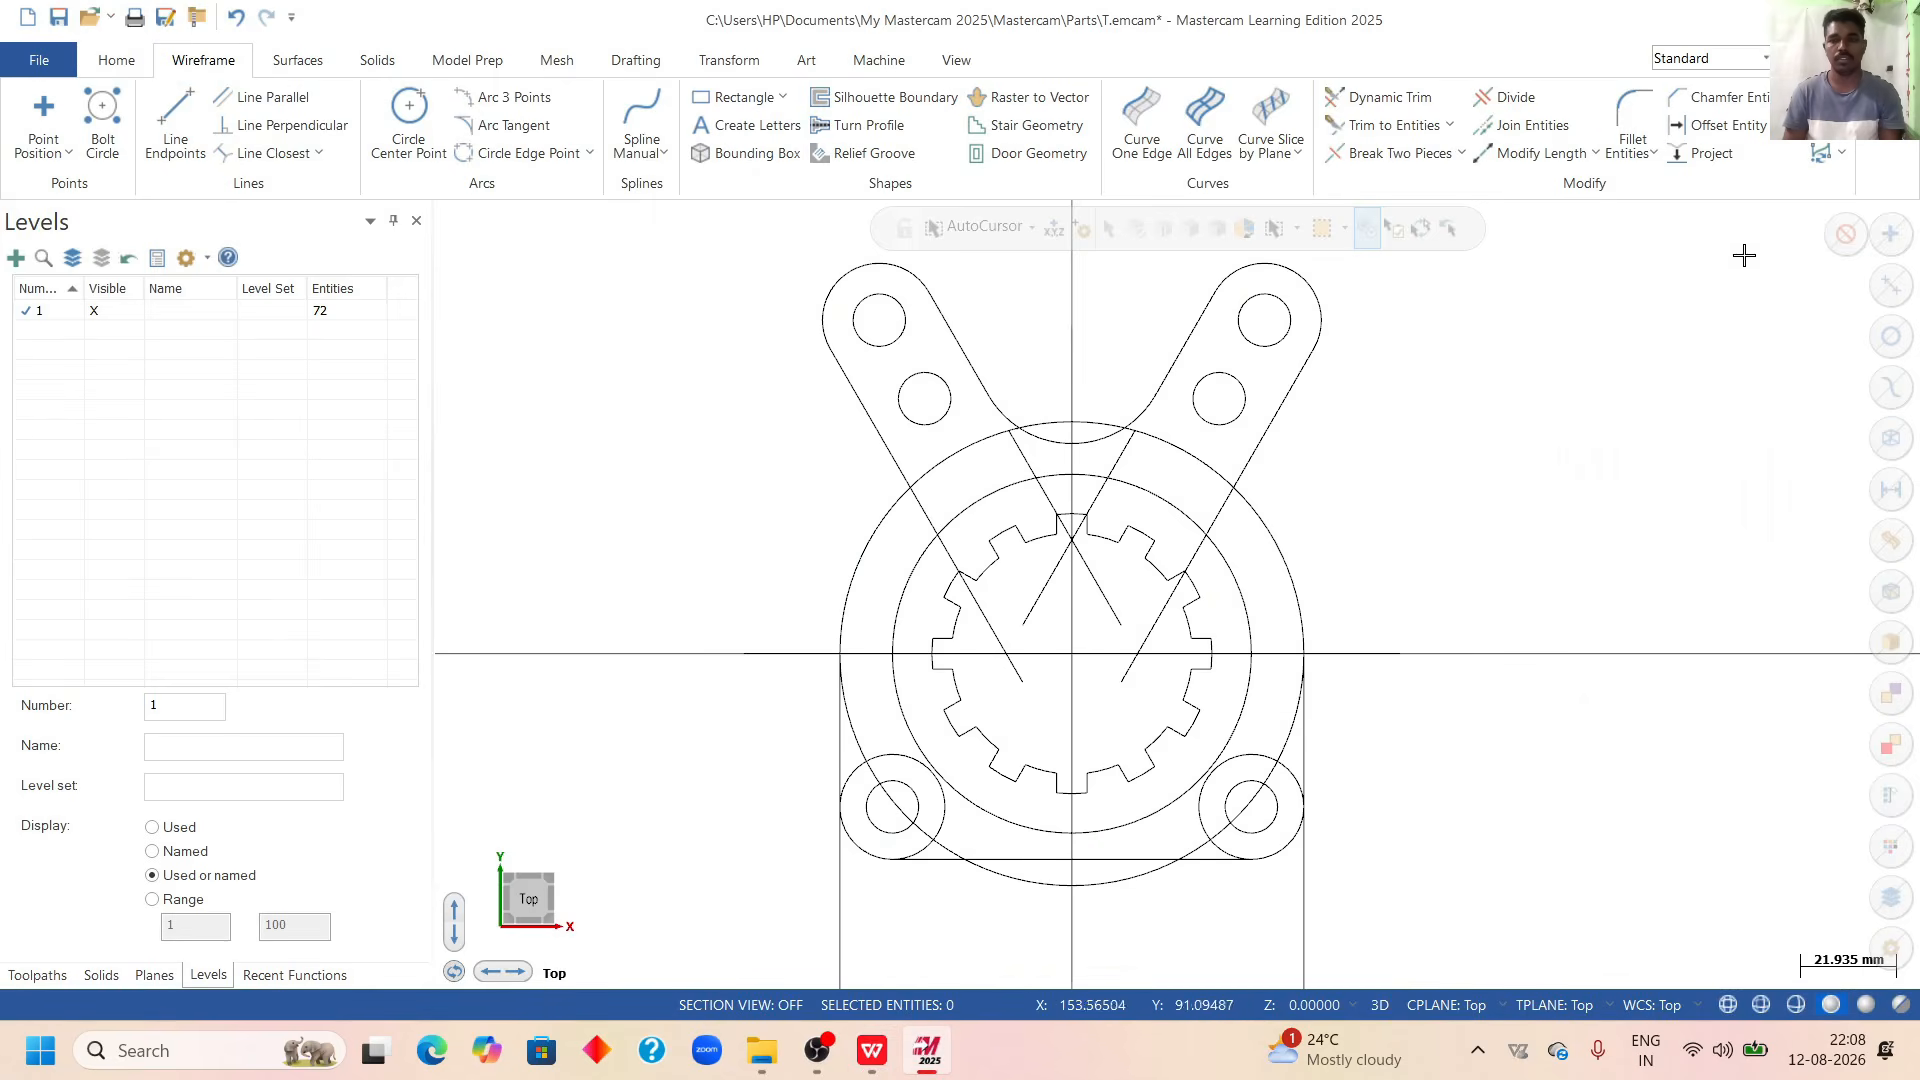
{"action": "left_click", "coordinate": [1633, 118]}
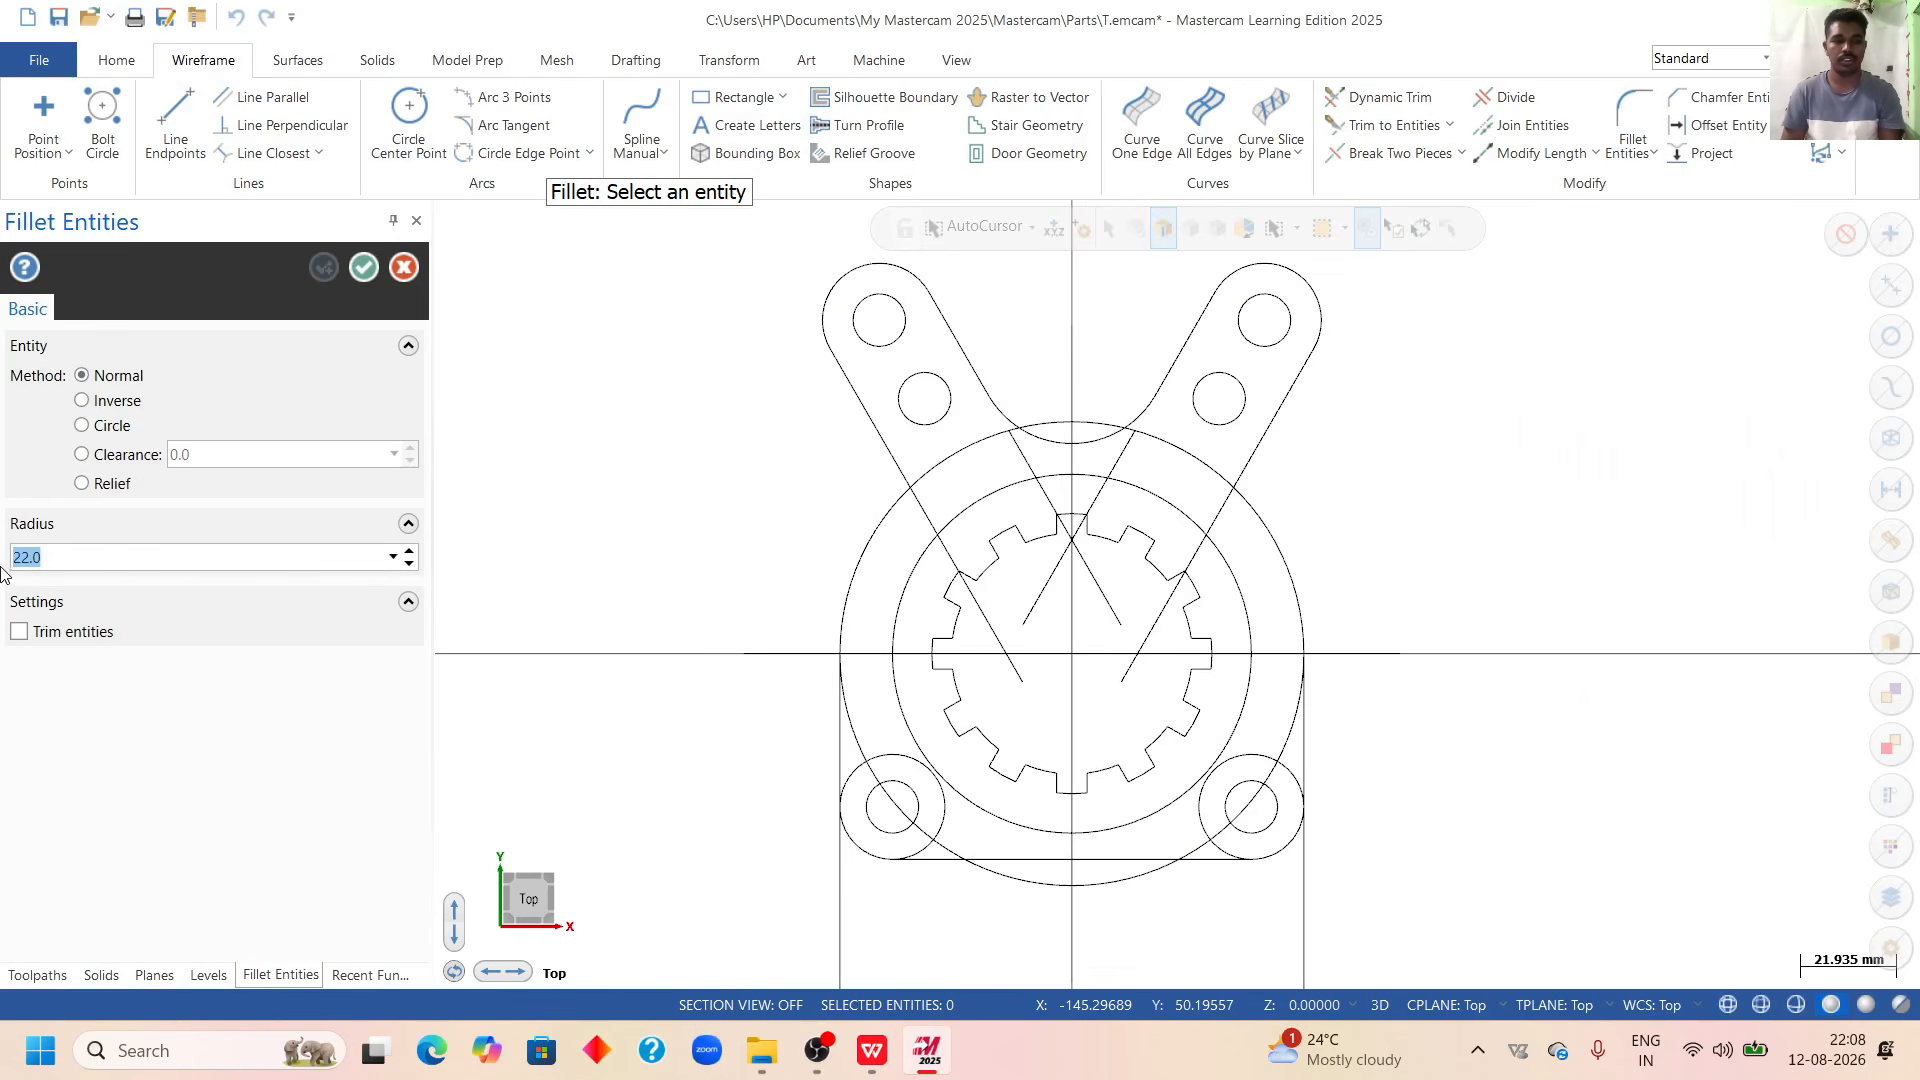
{"action": "type", "text": "12.0"}
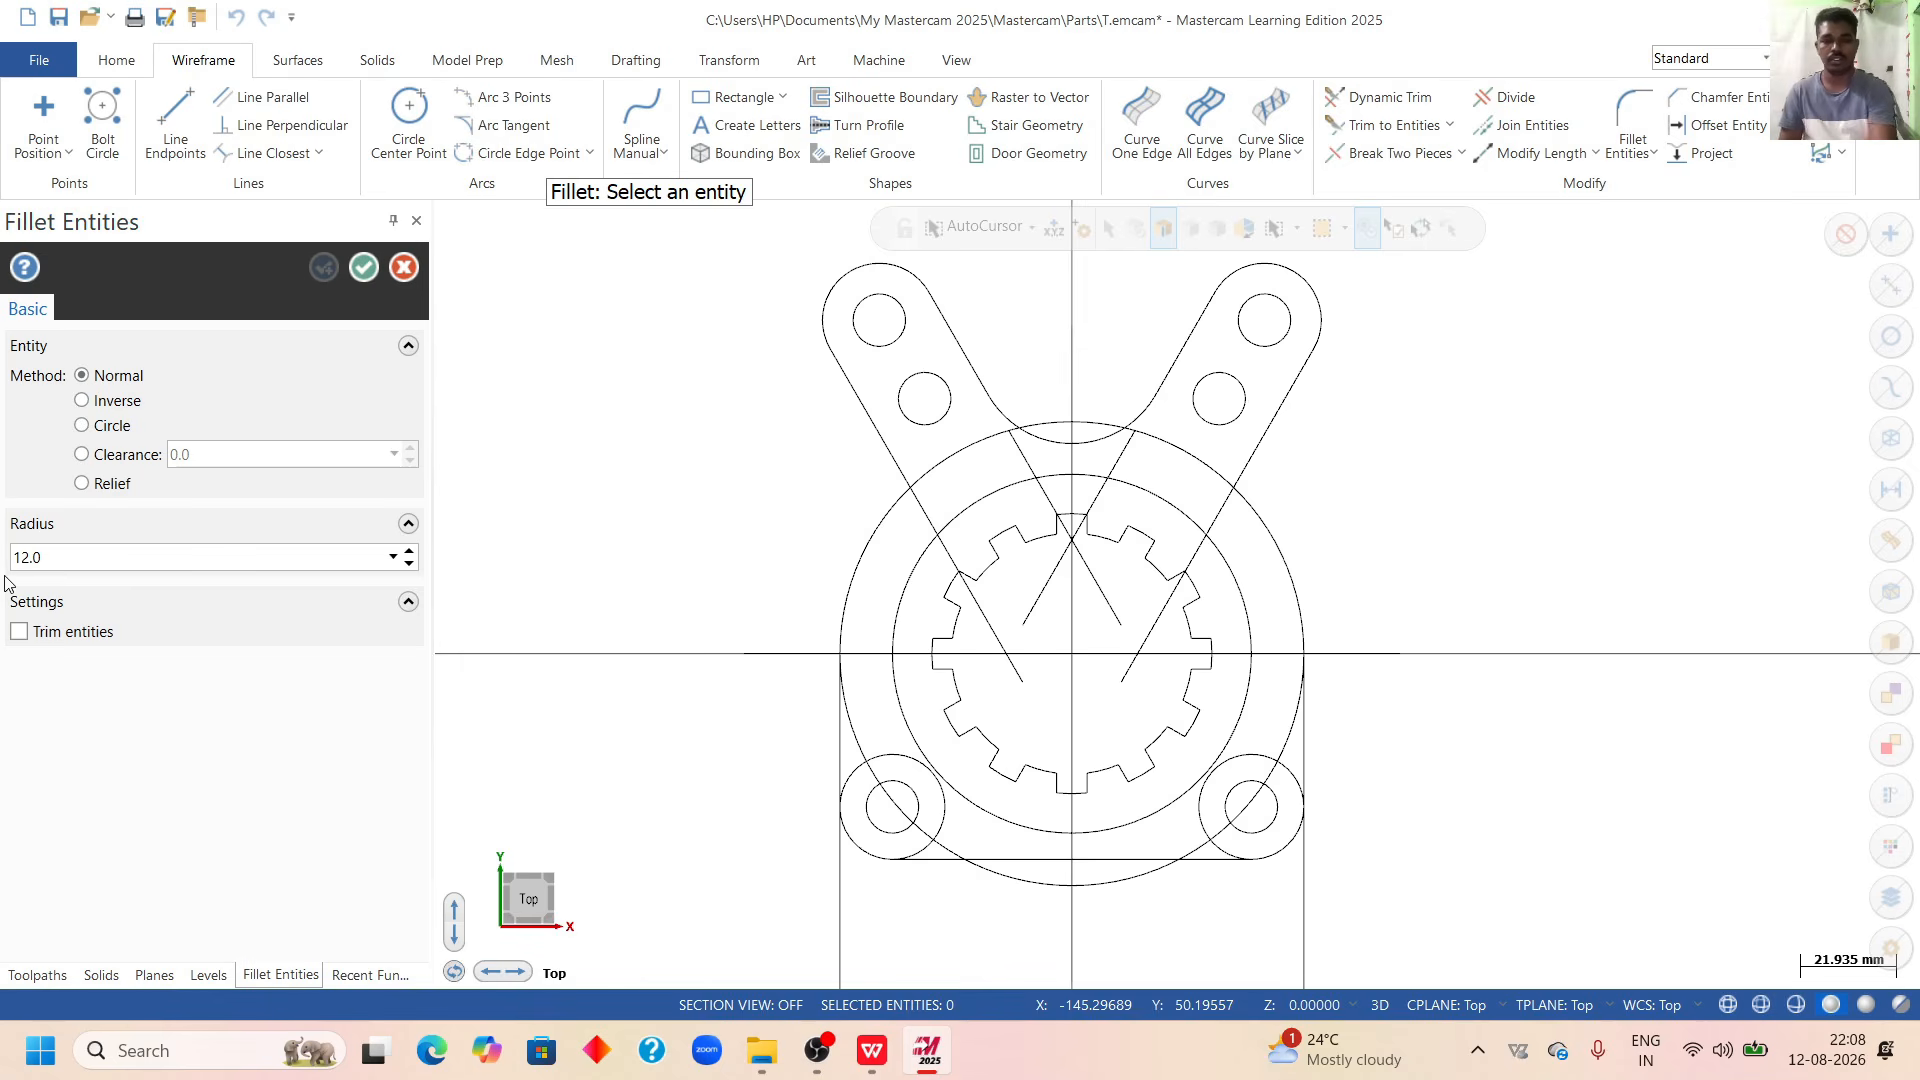
{"action": "left_click", "coordinate": [873, 430]}
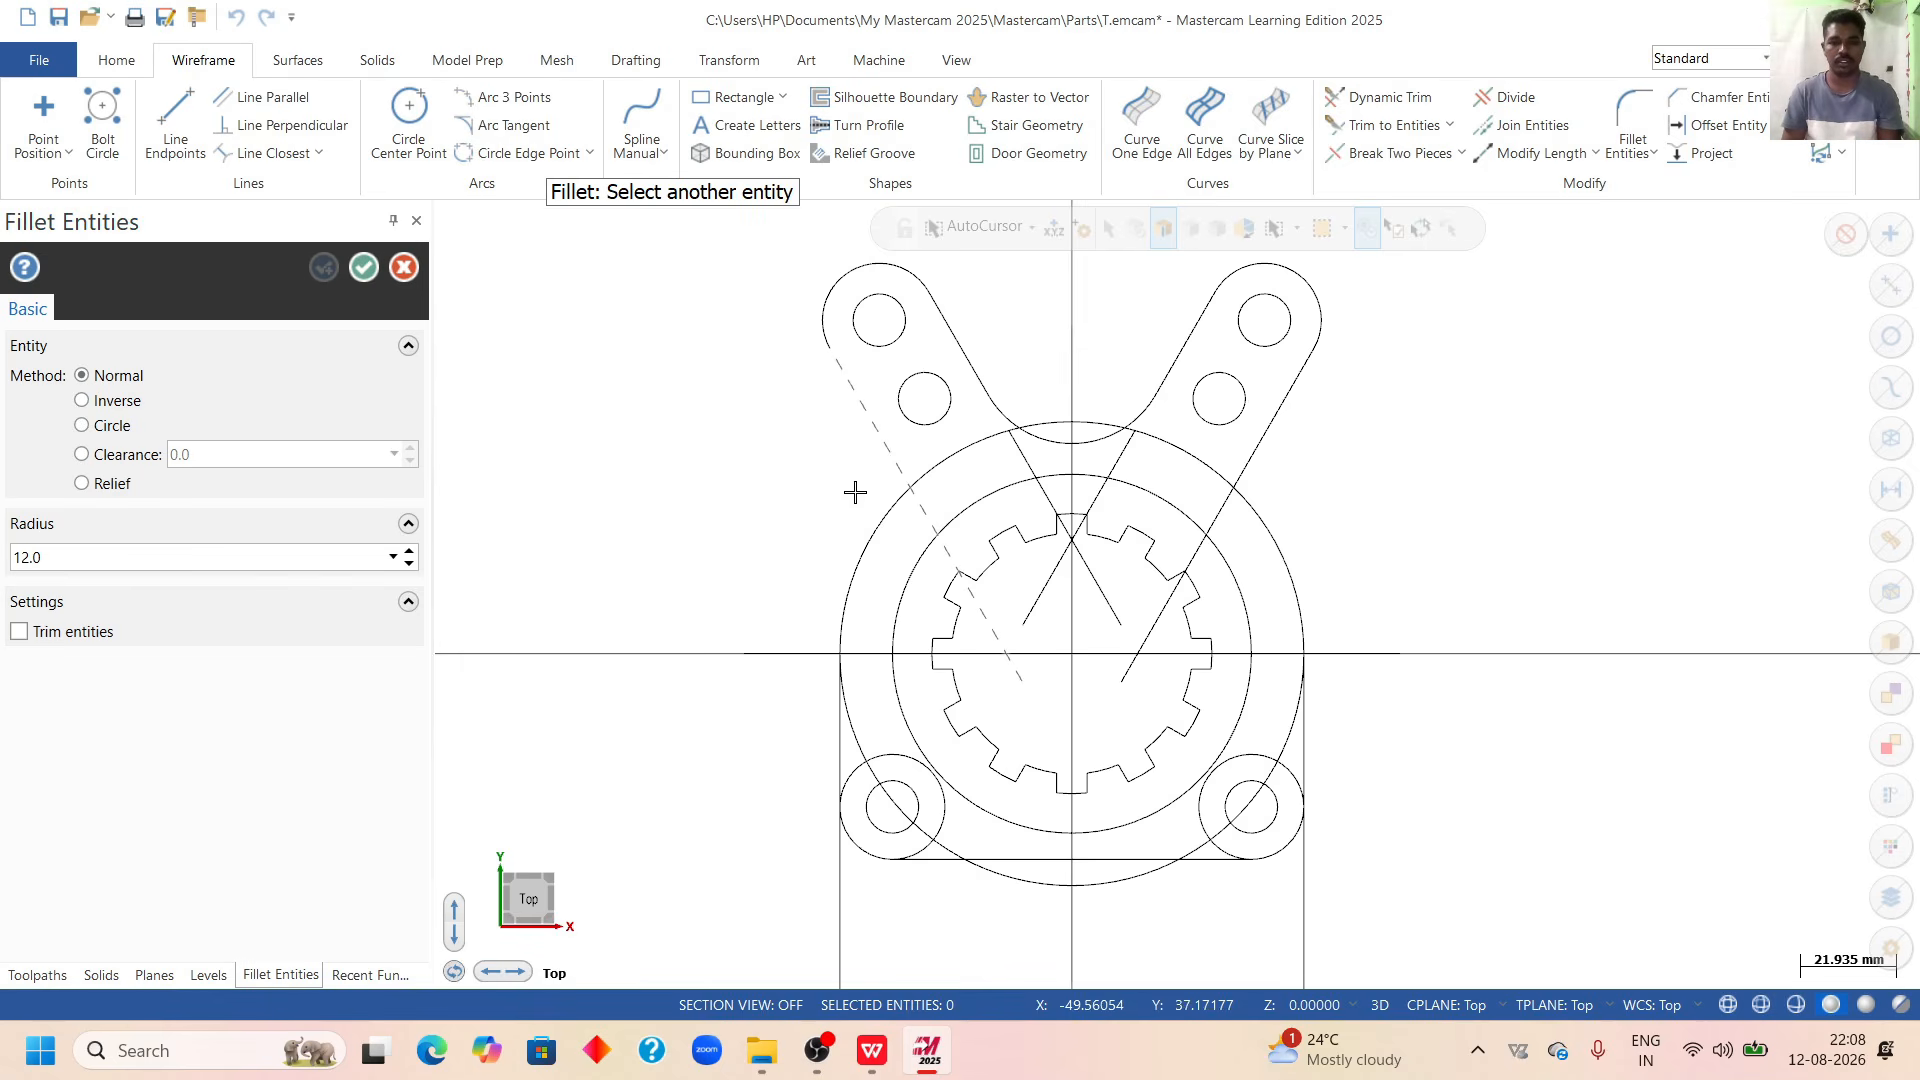
{"action": "left_click", "coordinate": [866, 541]}
{"action": "left_click", "coordinate": [1262, 428]}
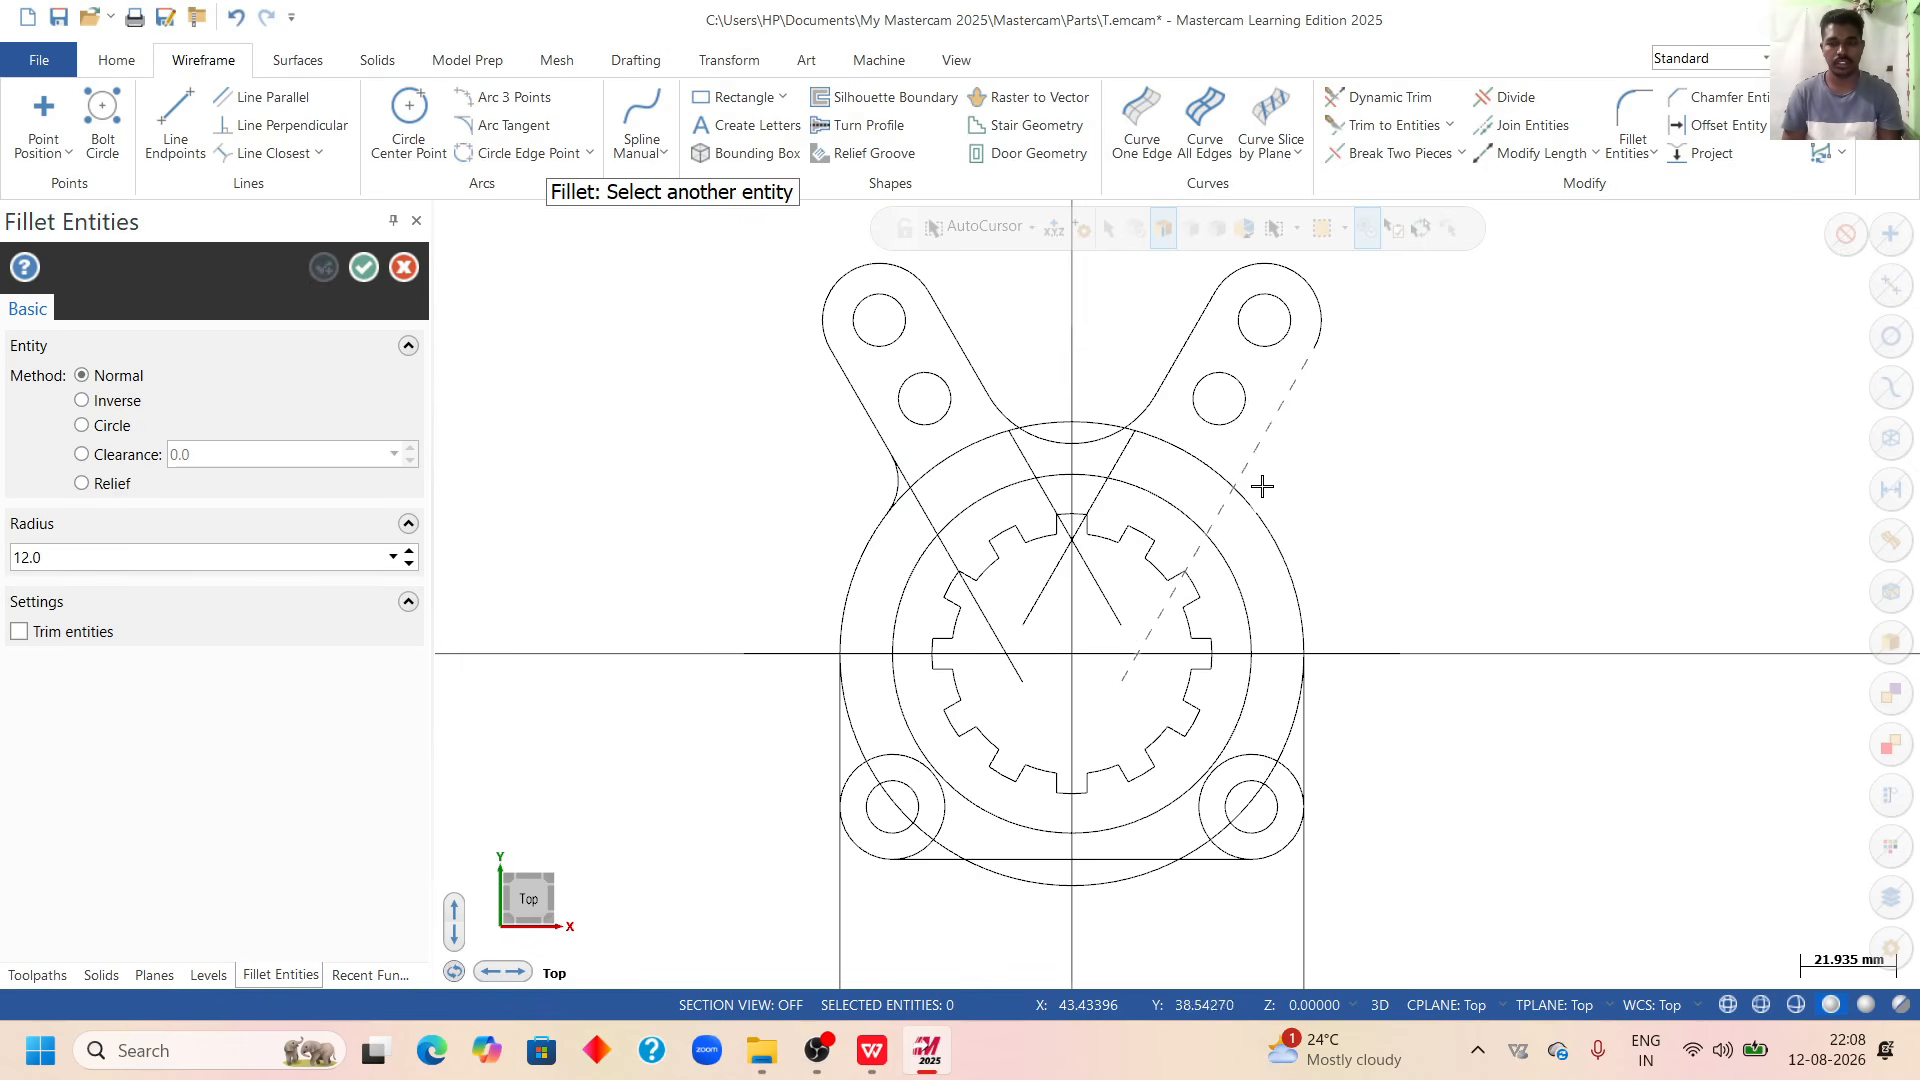
{"action": "left_click", "coordinate": [1268, 522]}
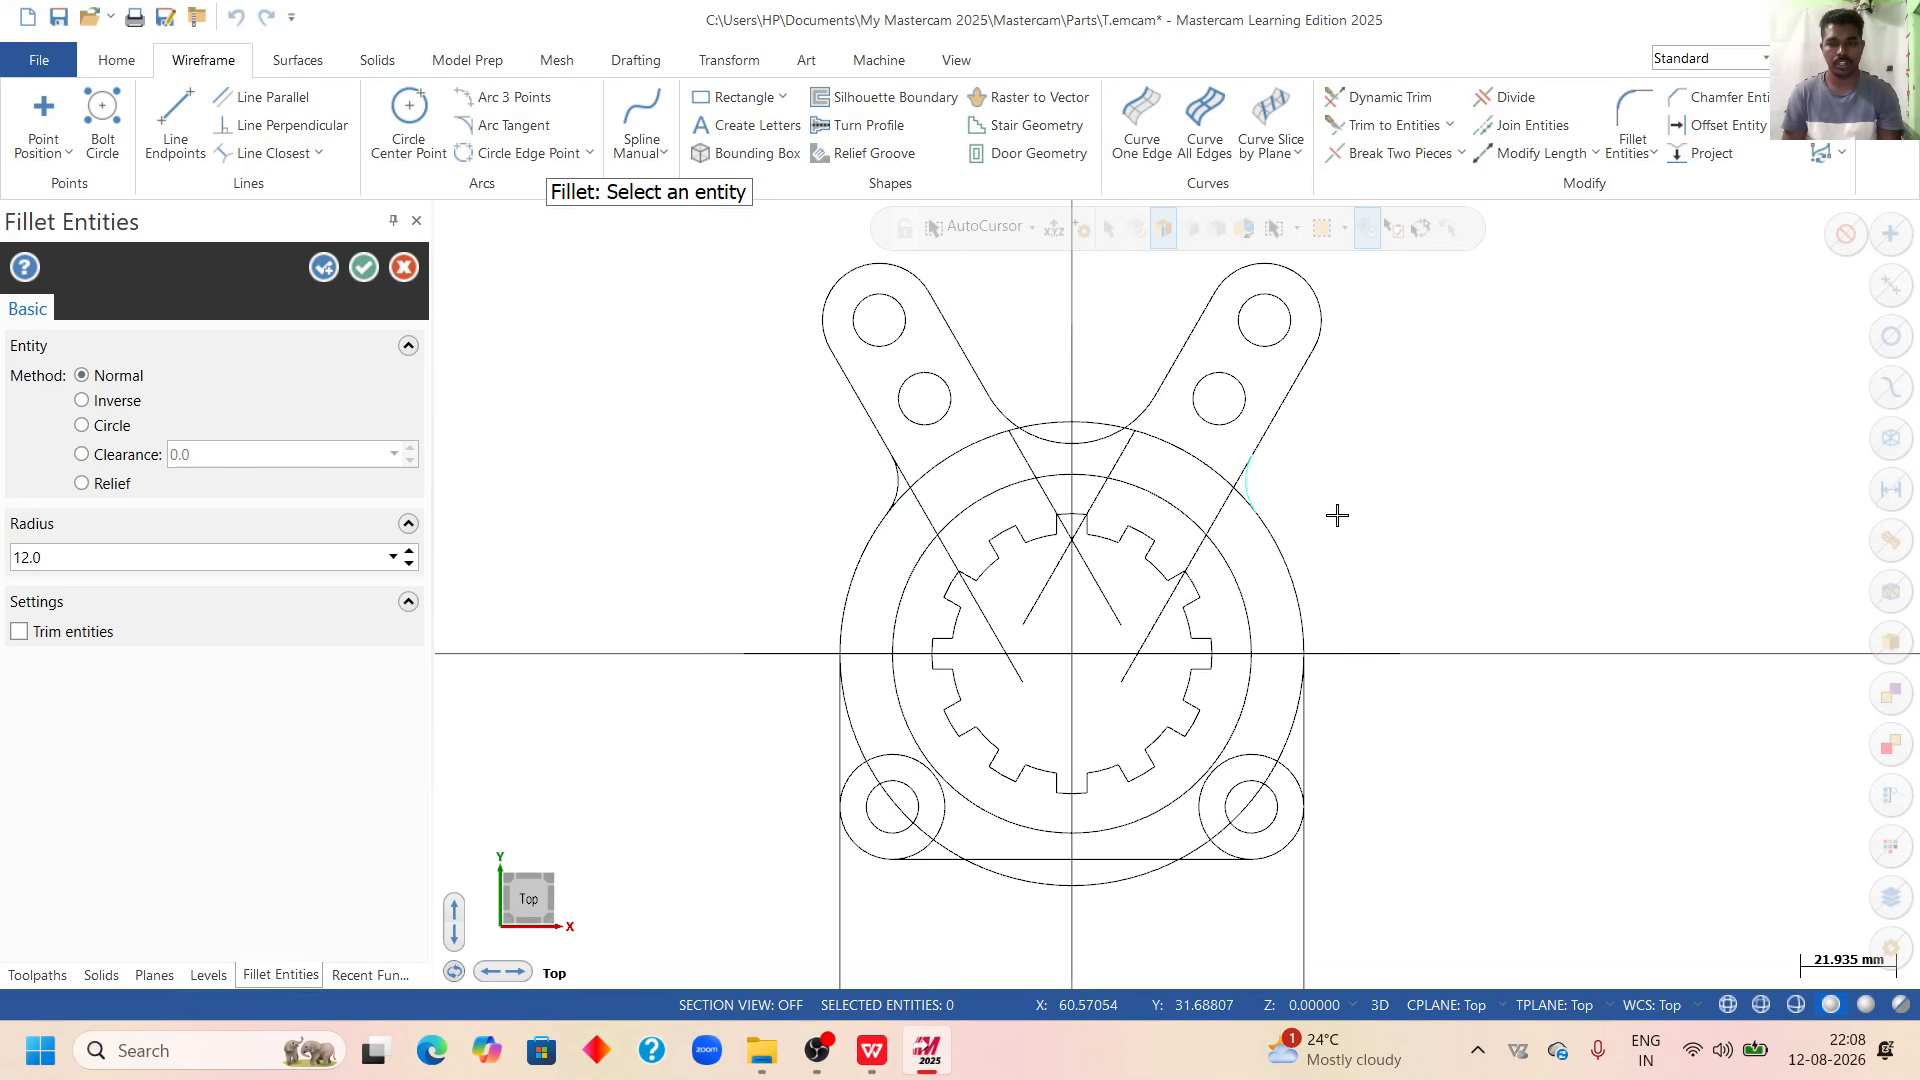
{"action": "left_click", "coordinate": [364, 267]}
Use Divide in Trim mode to remove the outer arm line and outer circle segments enclosed by the two 12 mm fillets.
{"action": "scroll", "coordinate": [1016, 478], "scroll_direction": "up", "scroll_amount": 2}
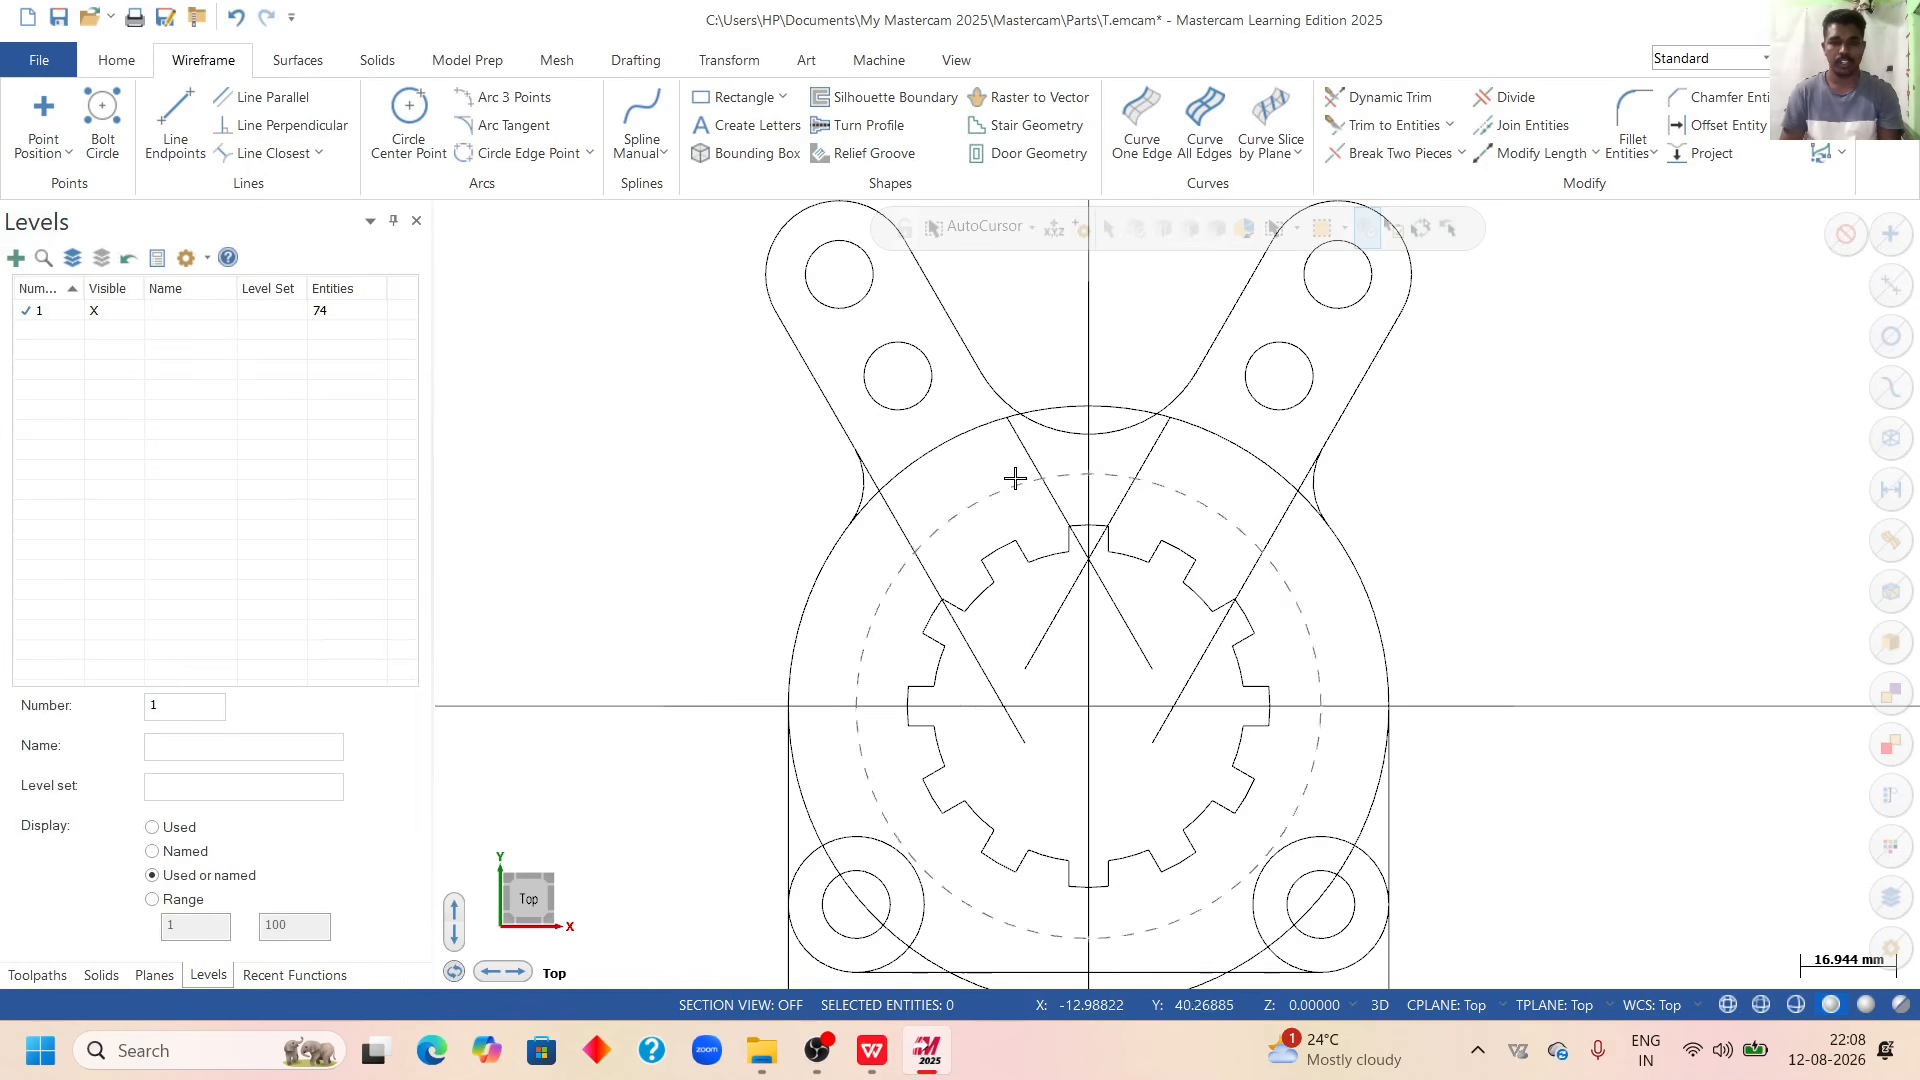
{"action": "left_click", "coordinate": [1515, 100]}
{"action": "scroll", "coordinate": [934, 523], "scroll_direction": "up", "scroll_amount": 5}
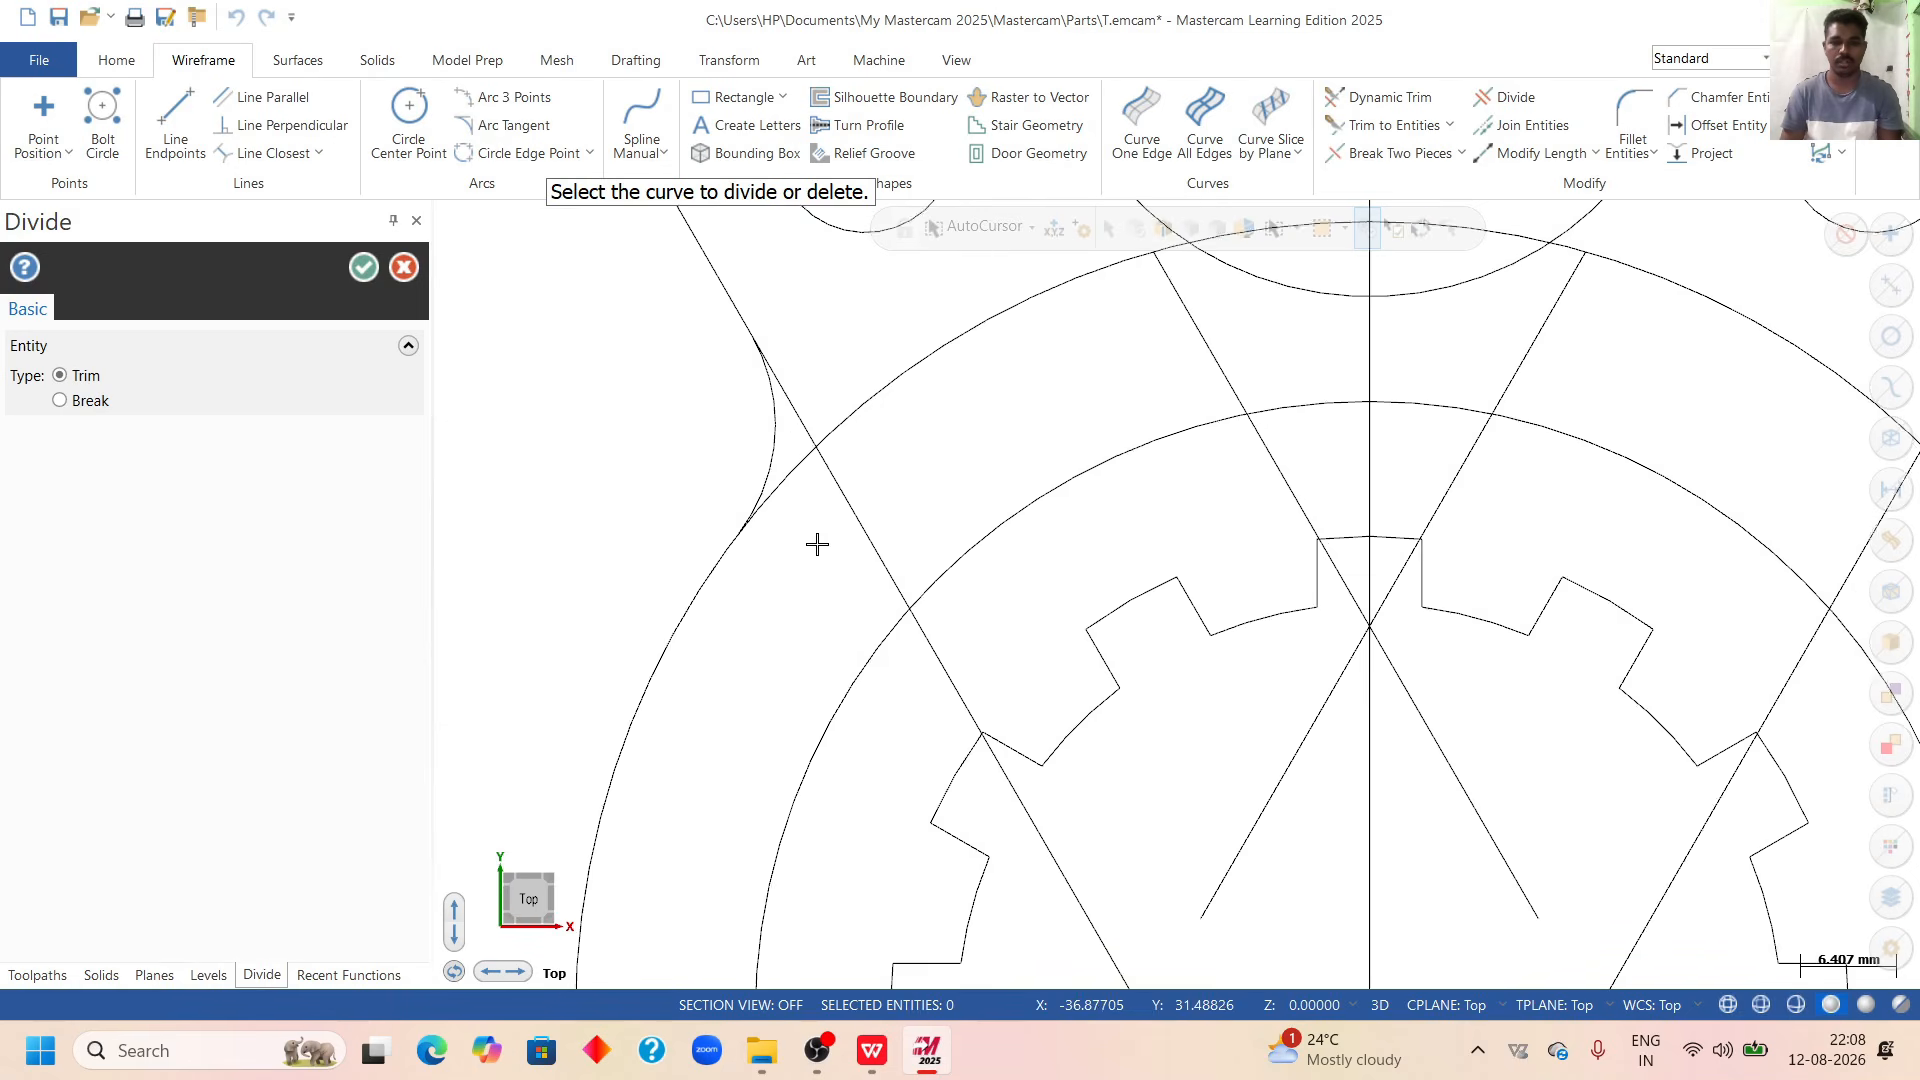
{"action": "scroll", "coordinate": [817, 543], "scroll_direction": "up", "scroll_amount": 1}
{"action": "left_click", "coordinate": [788, 385]}
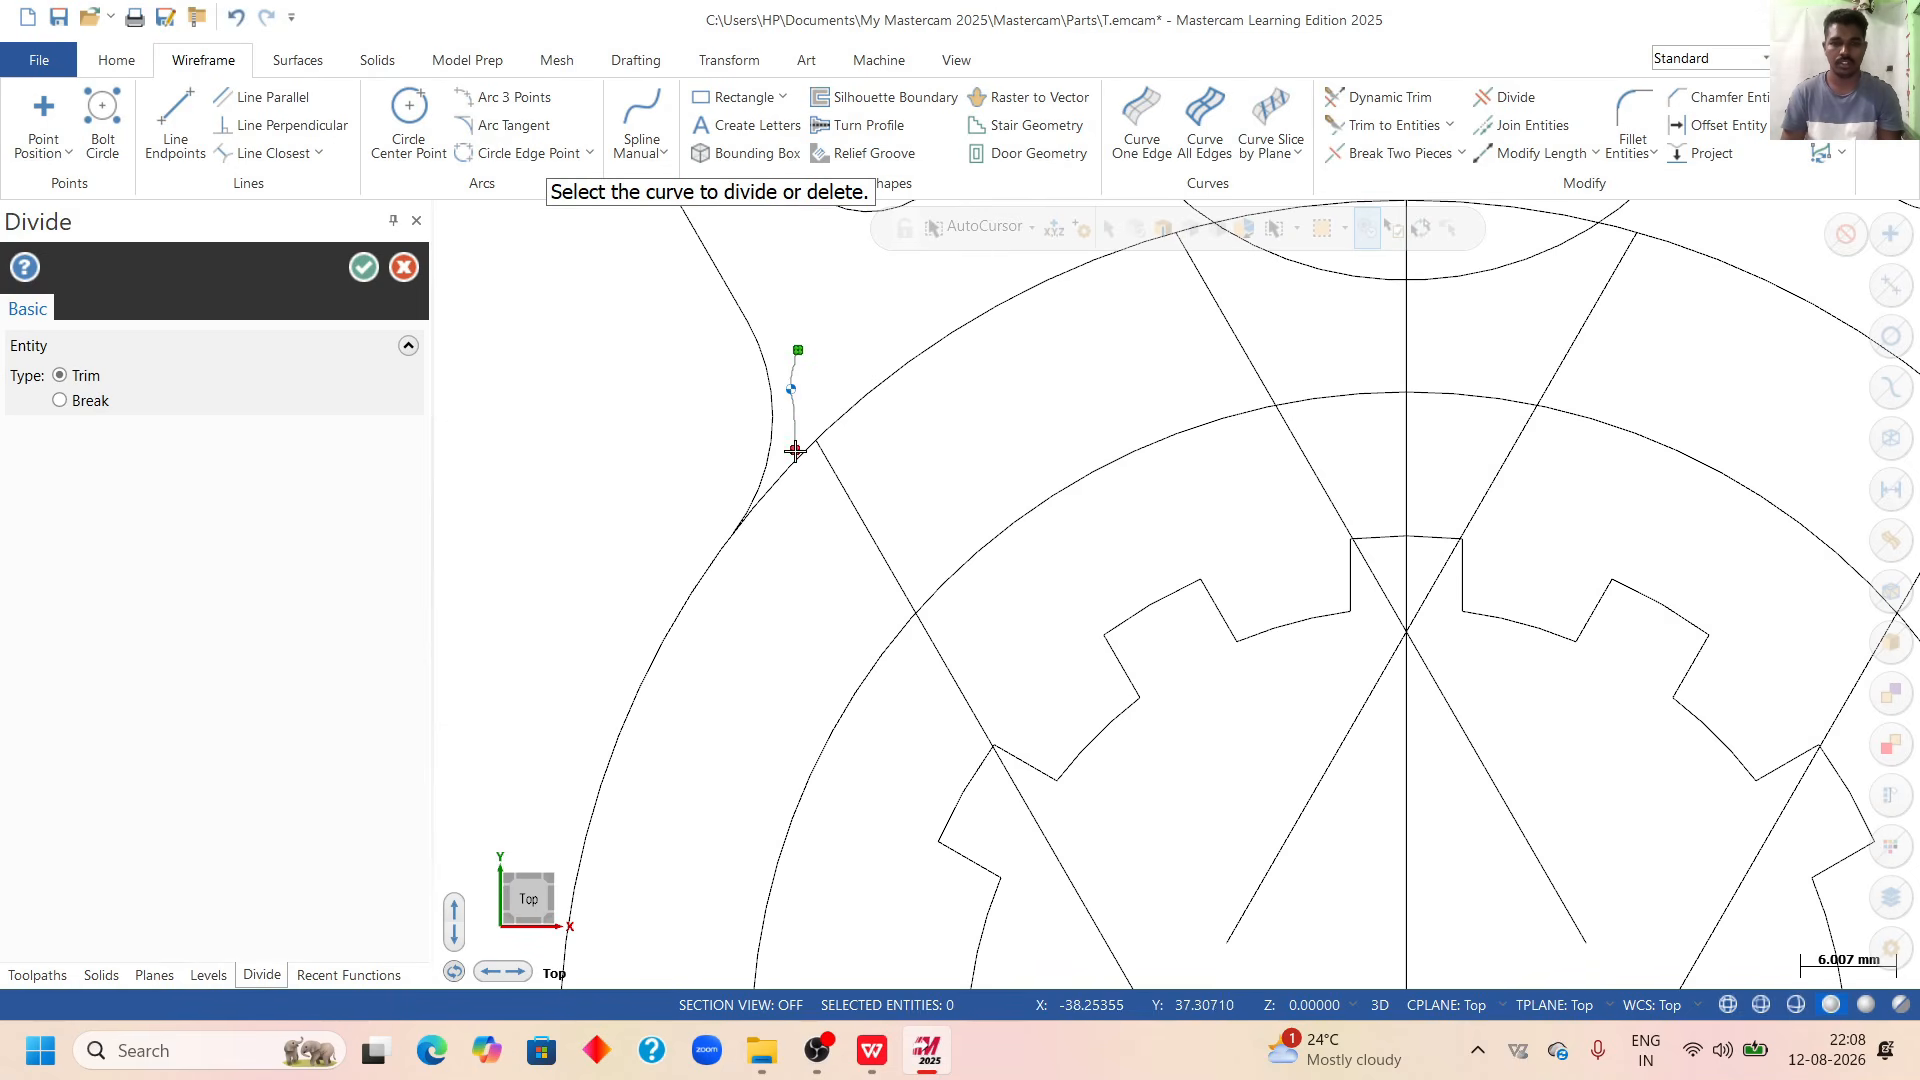
{"action": "scroll", "coordinate": [780, 485], "scroll_direction": "down", "scroll_amount": 4}
{"action": "scroll", "coordinate": [638, 489], "scroll_direction": "down", "scroll_amount": 5}
{"action": "scroll", "coordinate": [1448, 487], "scroll_direction": "up", "scroll_amount": 7}
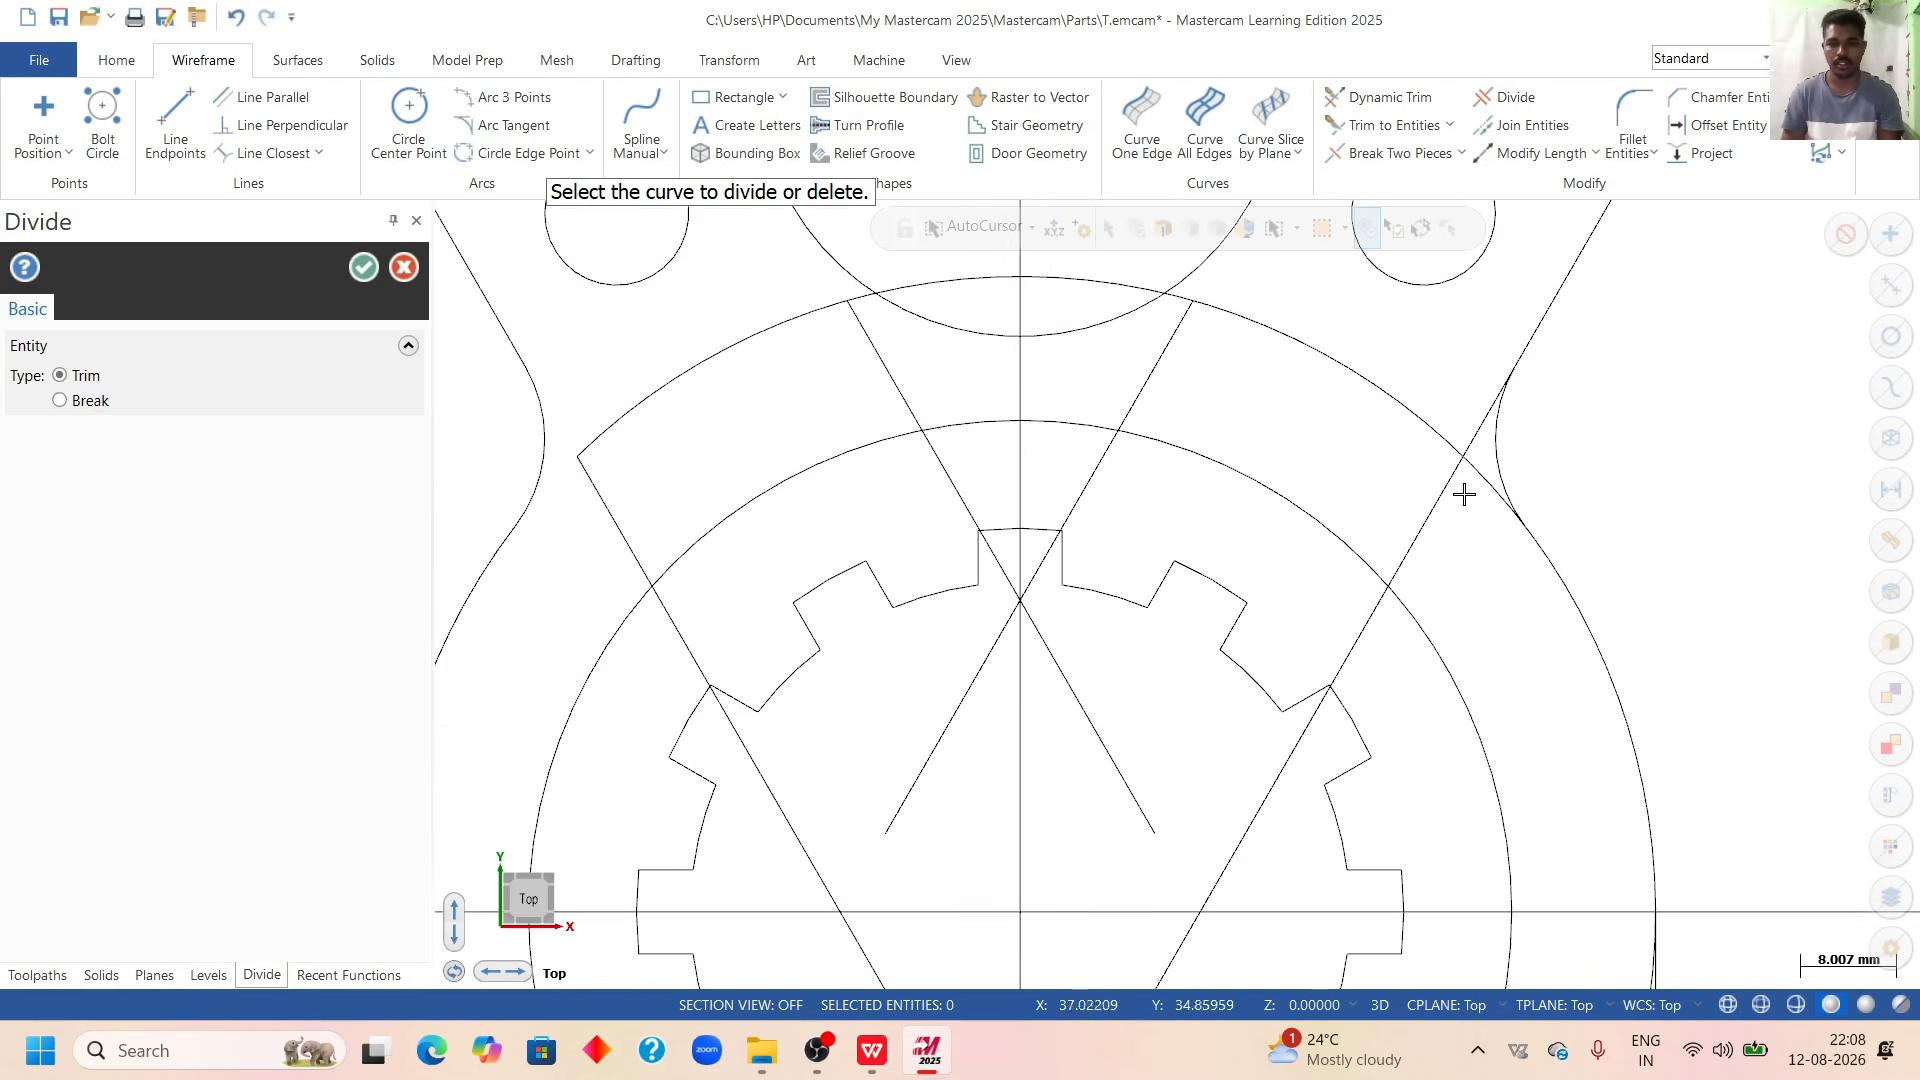
{"action": "left_click", "coordinate": [1488, 500]}
{"action": "scroll", "coordinate": [1460, 495], "scroll_direction": "down", "scroll_amount": 14}
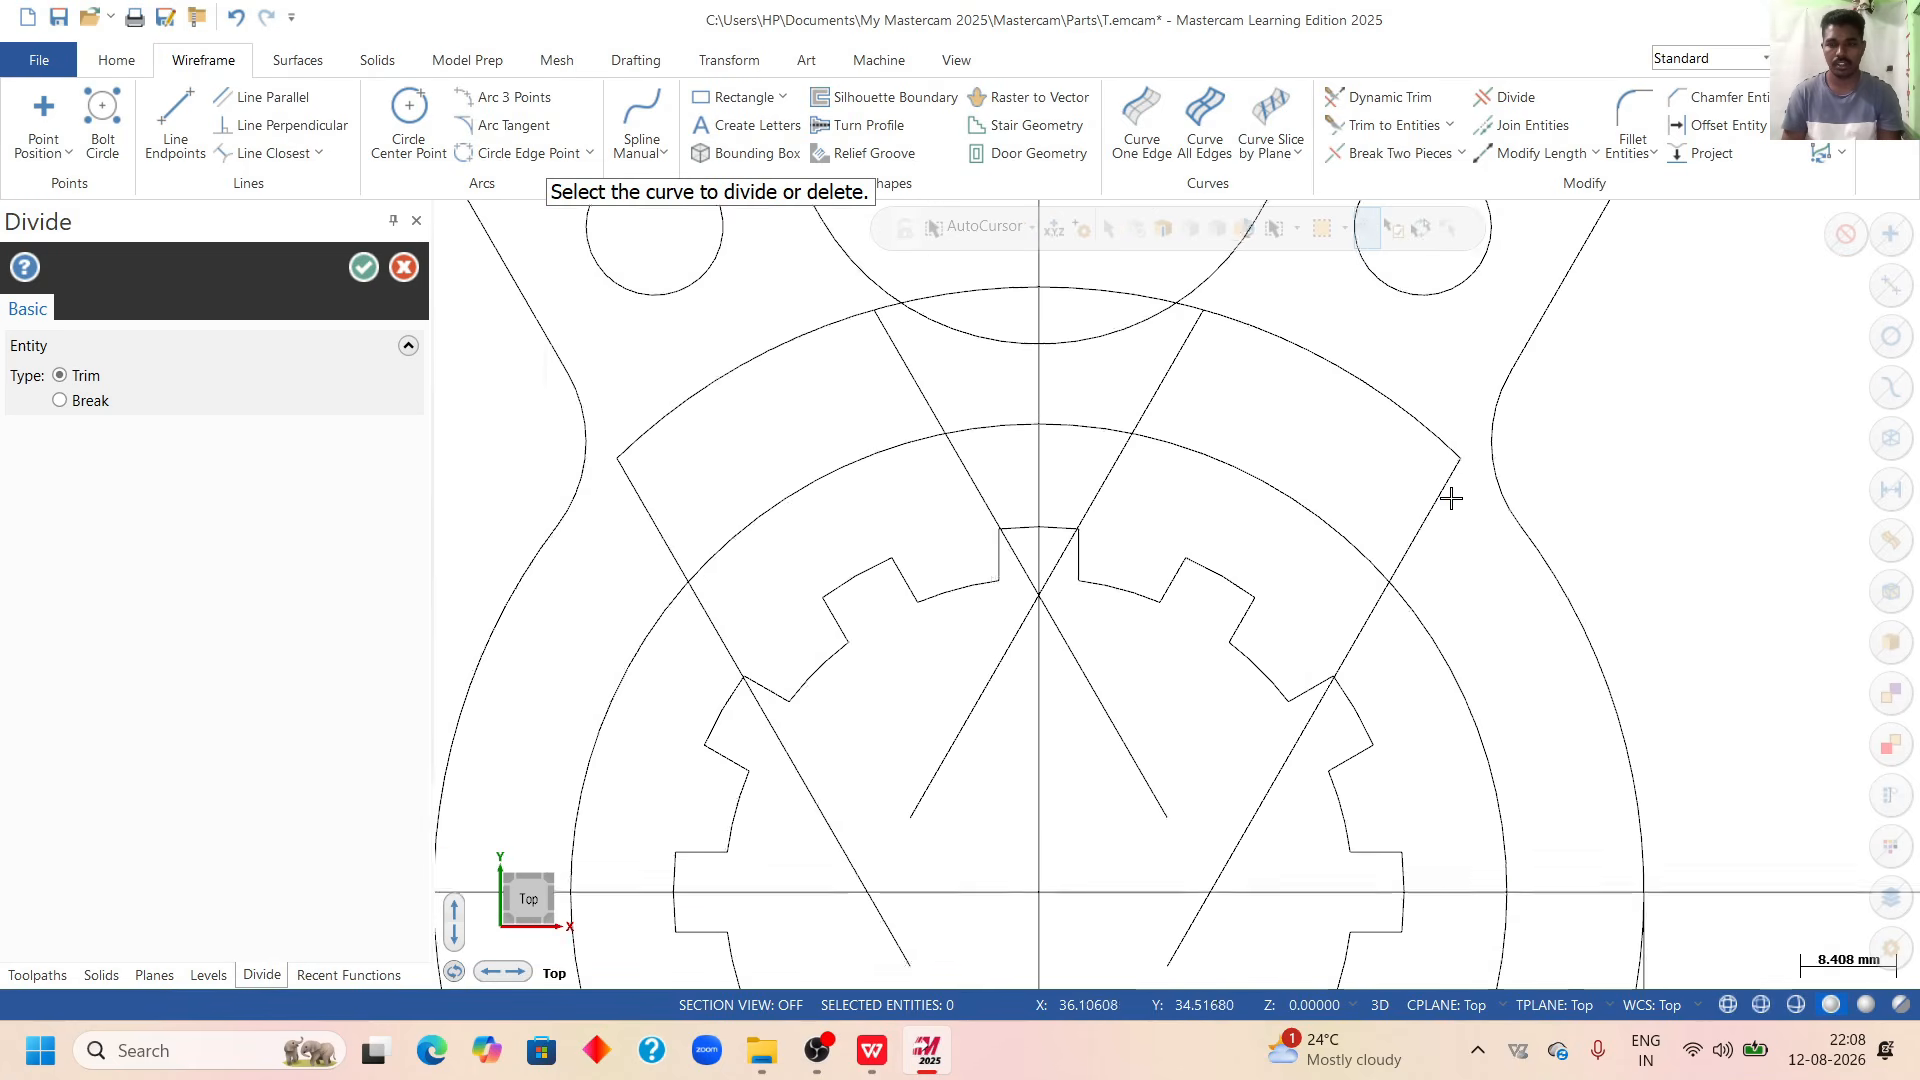
{"action": "scroll", "coordinate": [1009, 433], "scroll_direction": "down", "scroll_amount": 4}
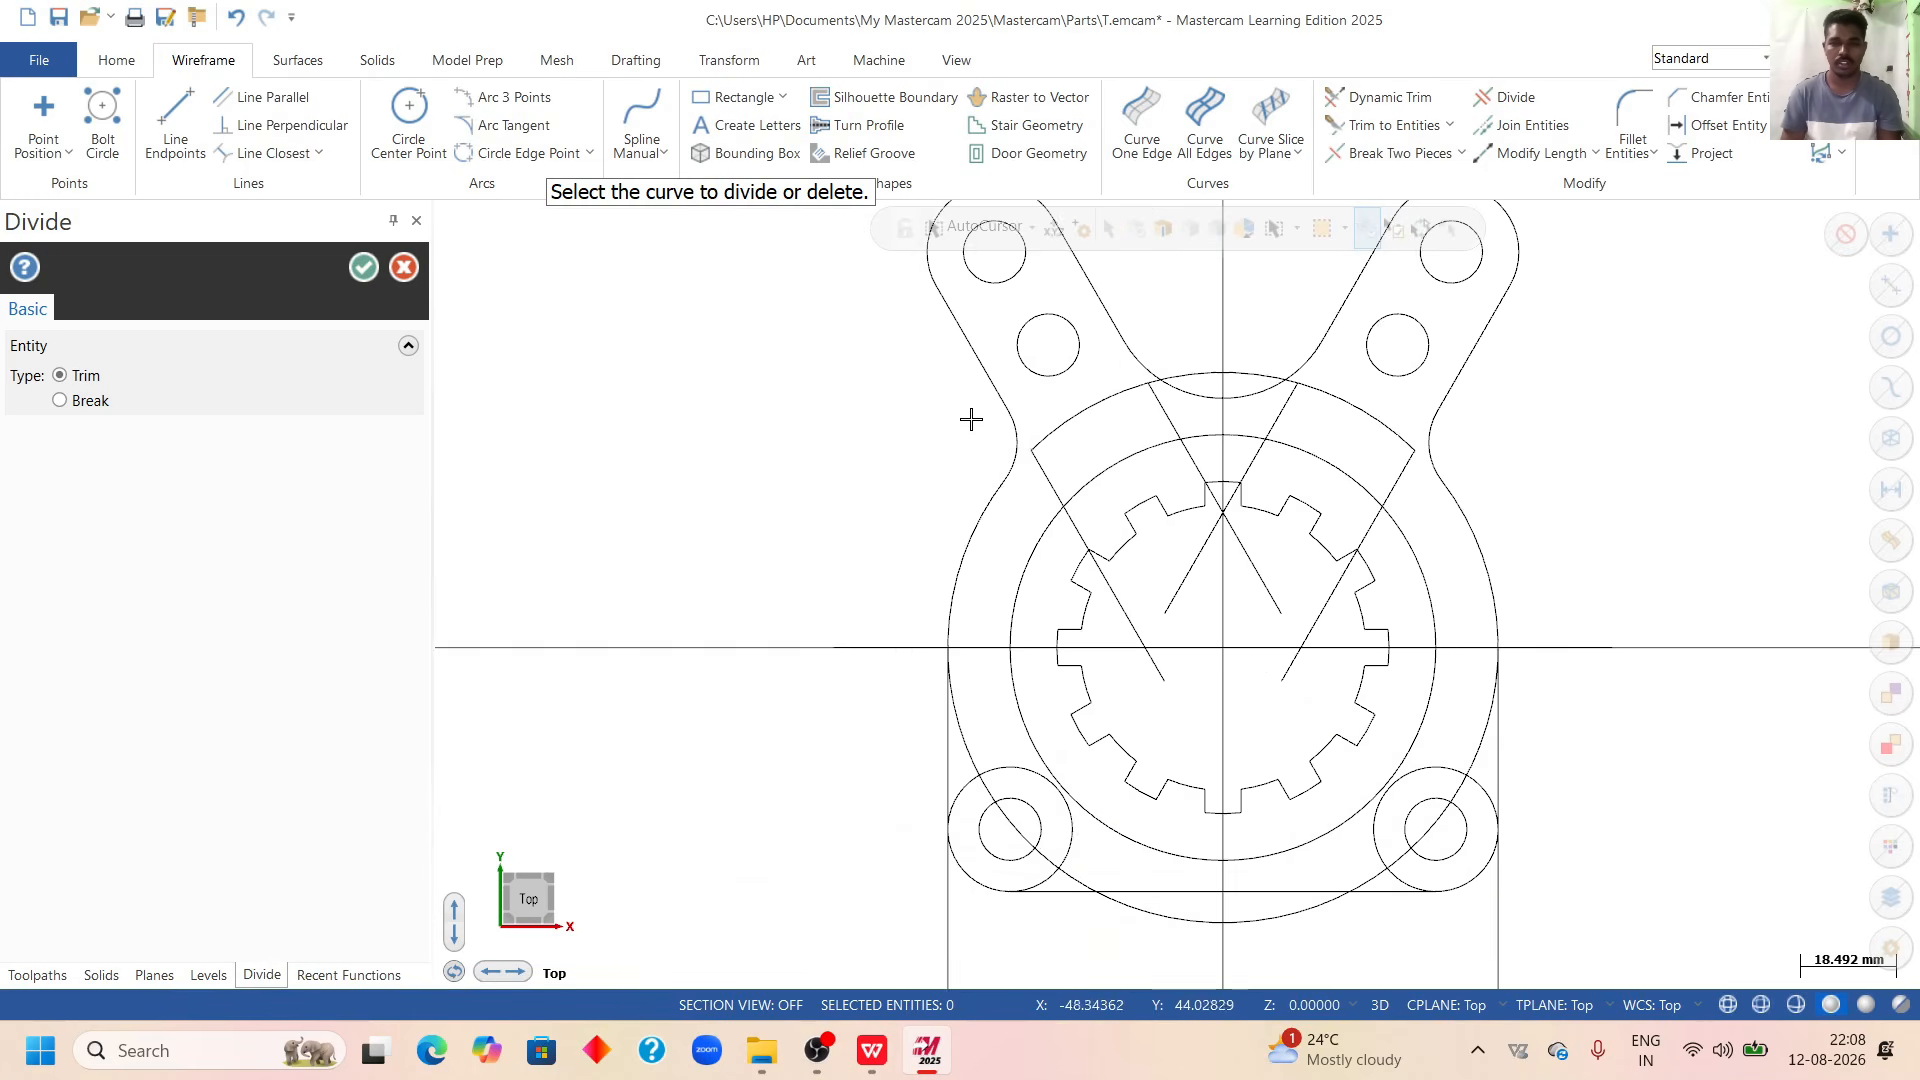
Try to trim the left vertical line below the lower-left corner circle with Divide, and undo that trim.
{"action": "scroll", "coordinate": [955, 842], "scroll_direction": "up", "scroll_amount": 5}
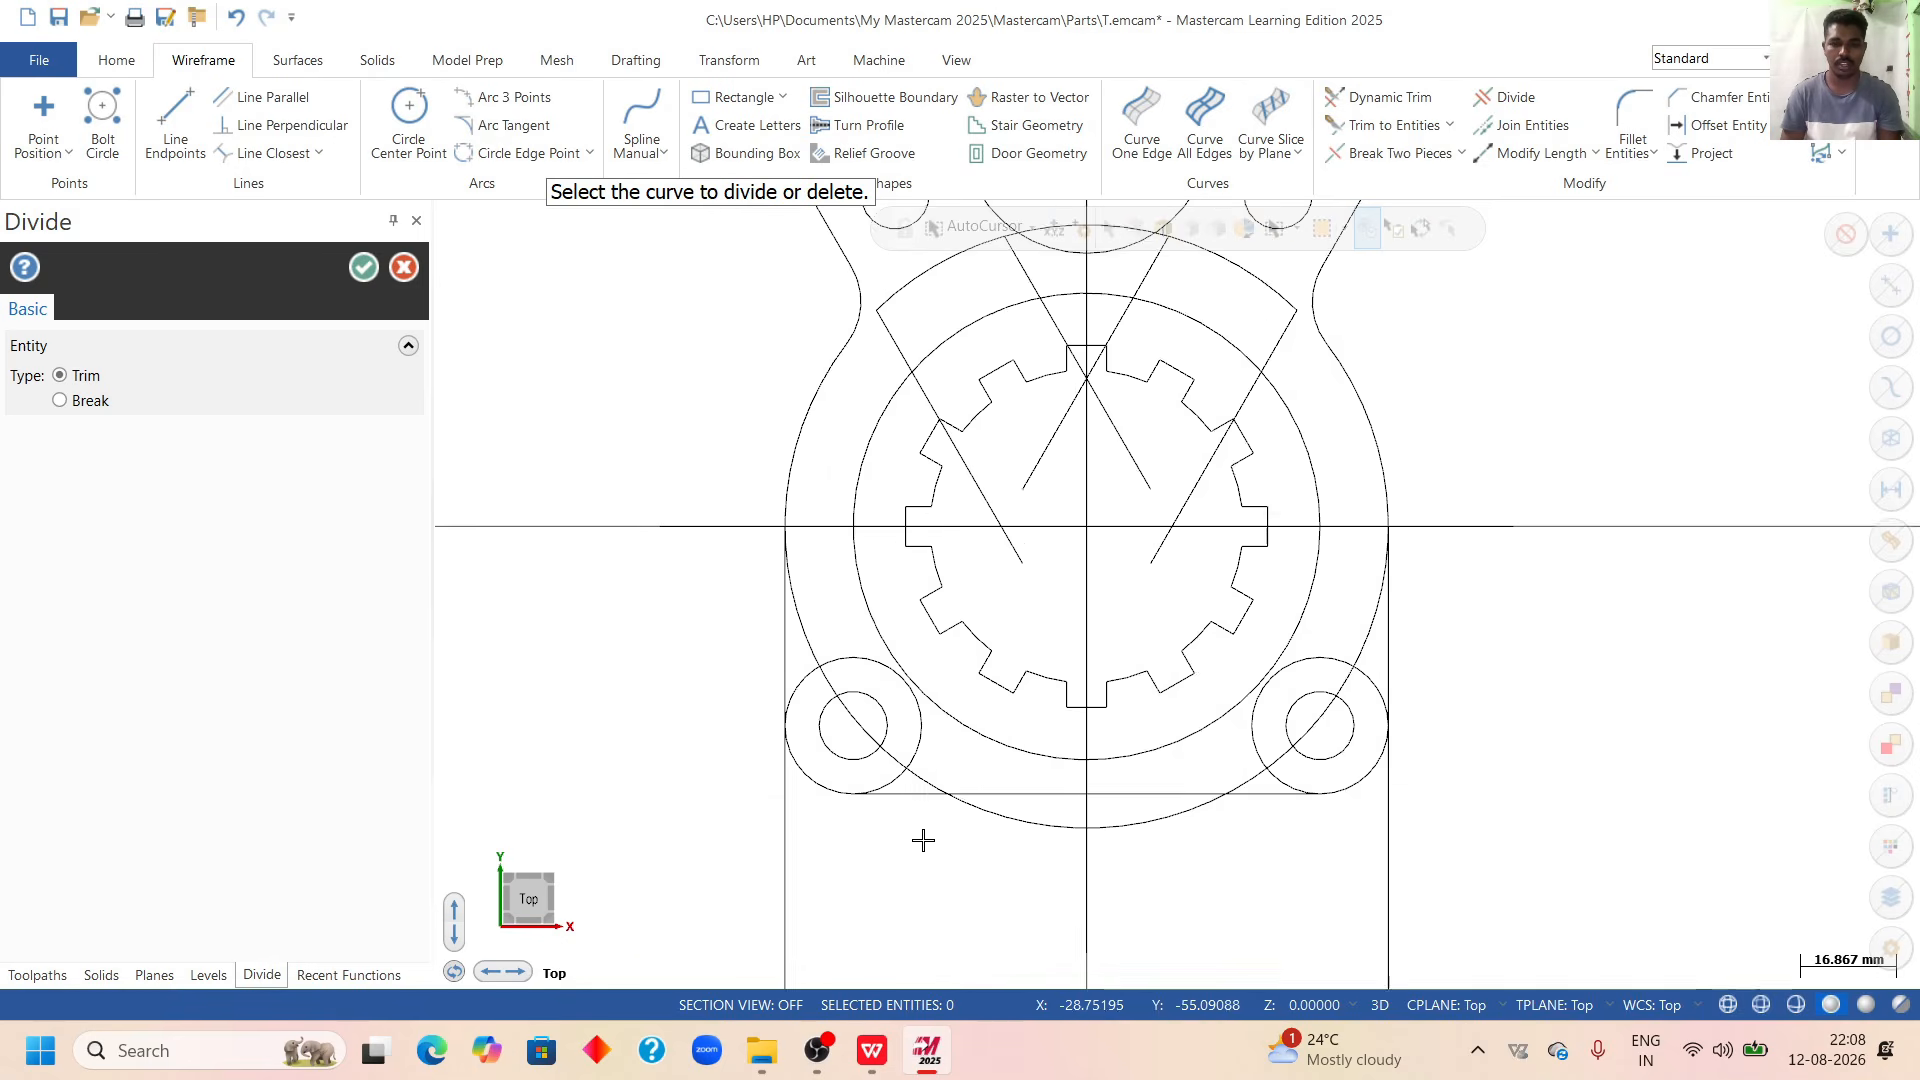
{"action": "scroll", "coordinate": [876, 692], "scroll_direction": "down", "scroll_amount": 5}
{"action": "scroll", "coordinate": [757, 898], "scroll_direction": "up", "scroll_amount": 3}
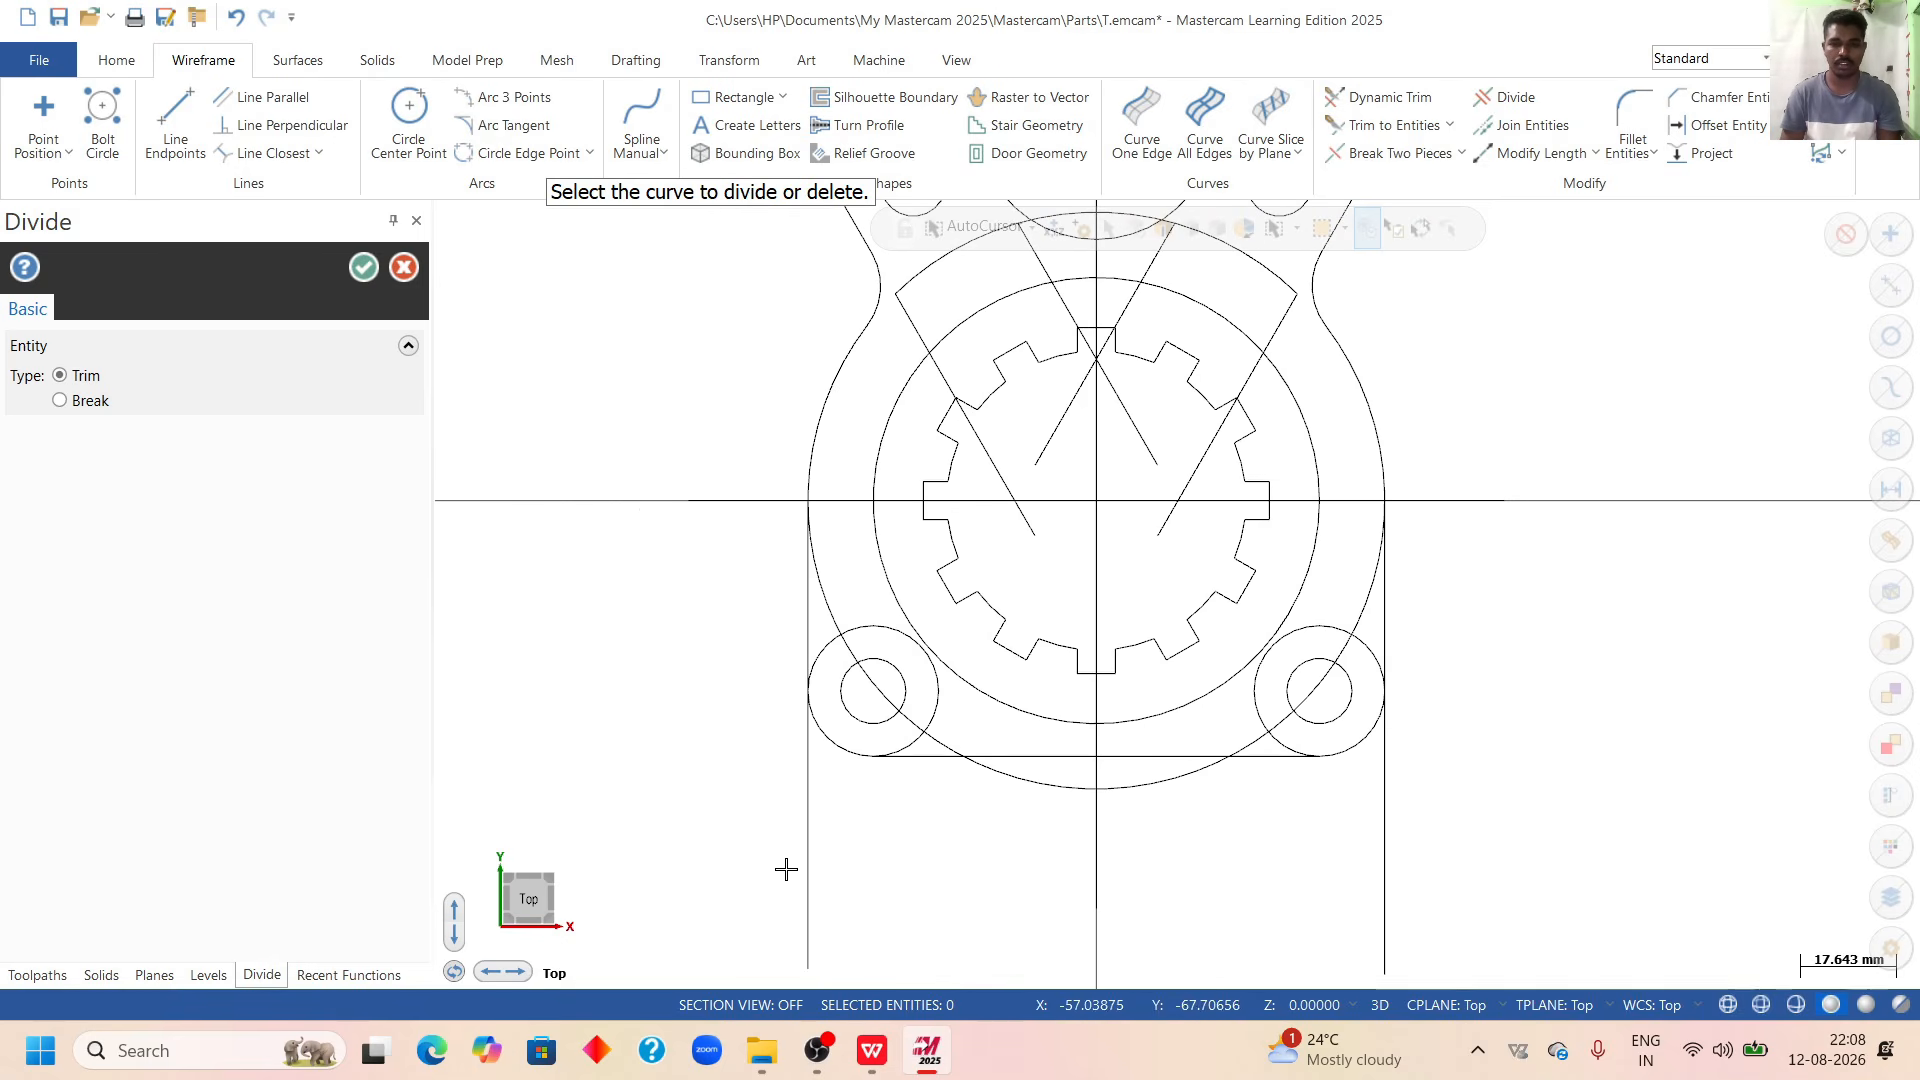
{"action": "left_click", "coordinate": [811, 905]}
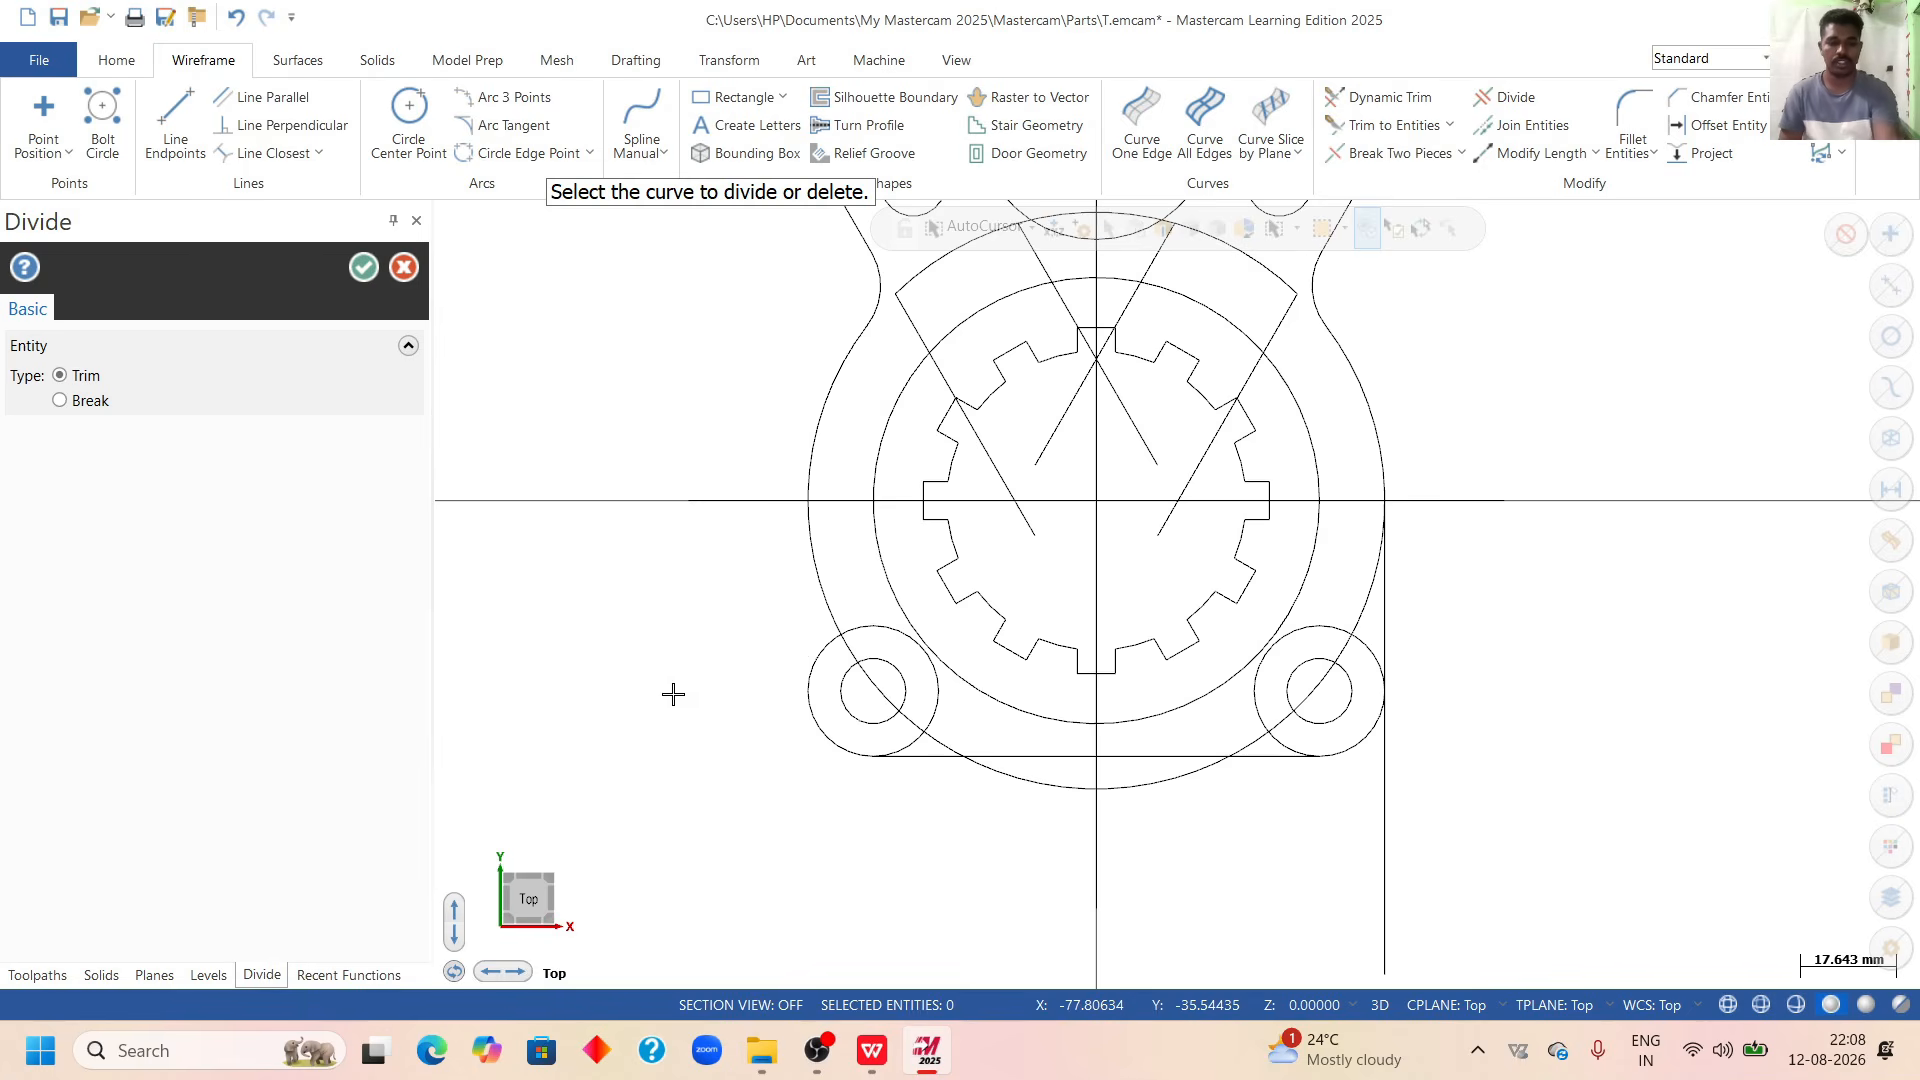
{"action": "key", "text": "Escape"}
{"action": "key", "text": "ctrl+z"}
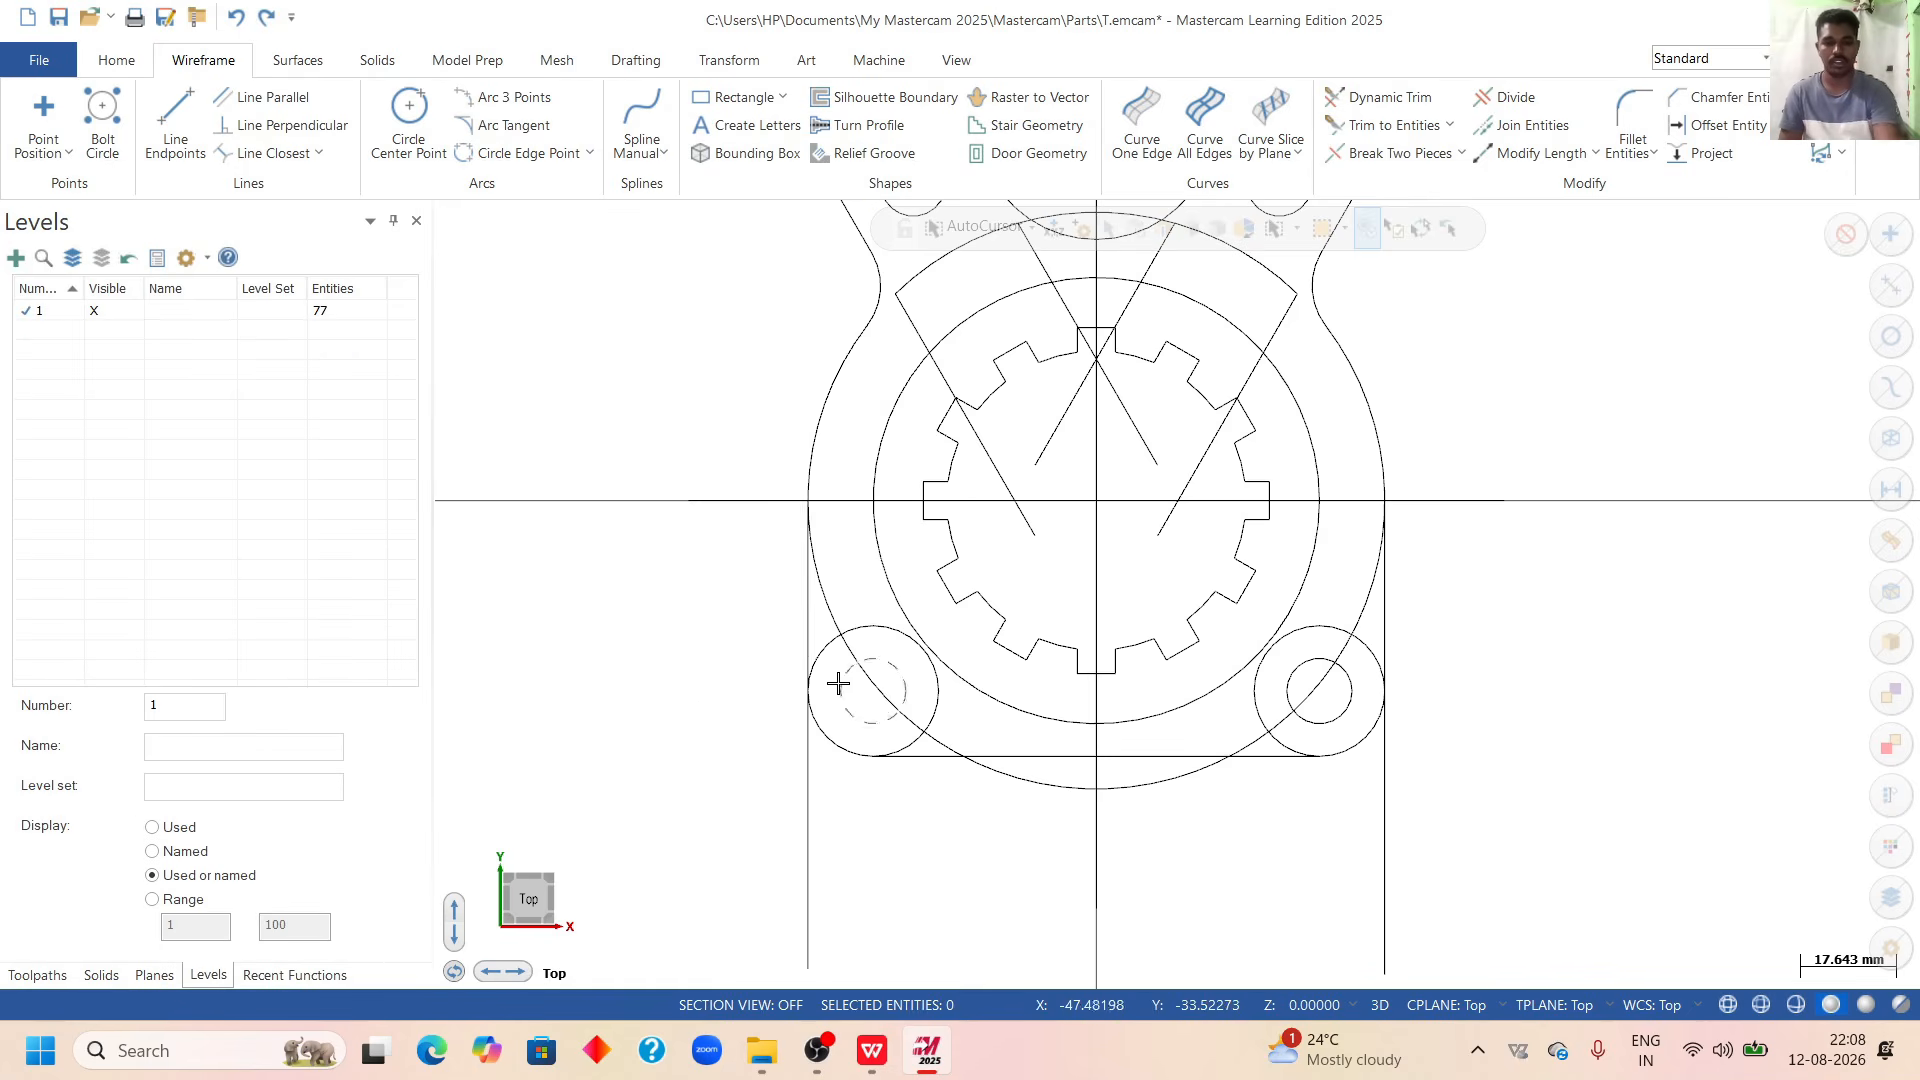
Use Divide in Break mode on both vertical side lines at their tangent points with the lower corner circles.
{"action": "scroll", "coordinate": [750, 684], "scroll_direction": "down", "scroll_amount": 4}
{"action": "scroll", "coordinate": [1357, 866], "scroll_direction": "up", "scroll_amount": 4}
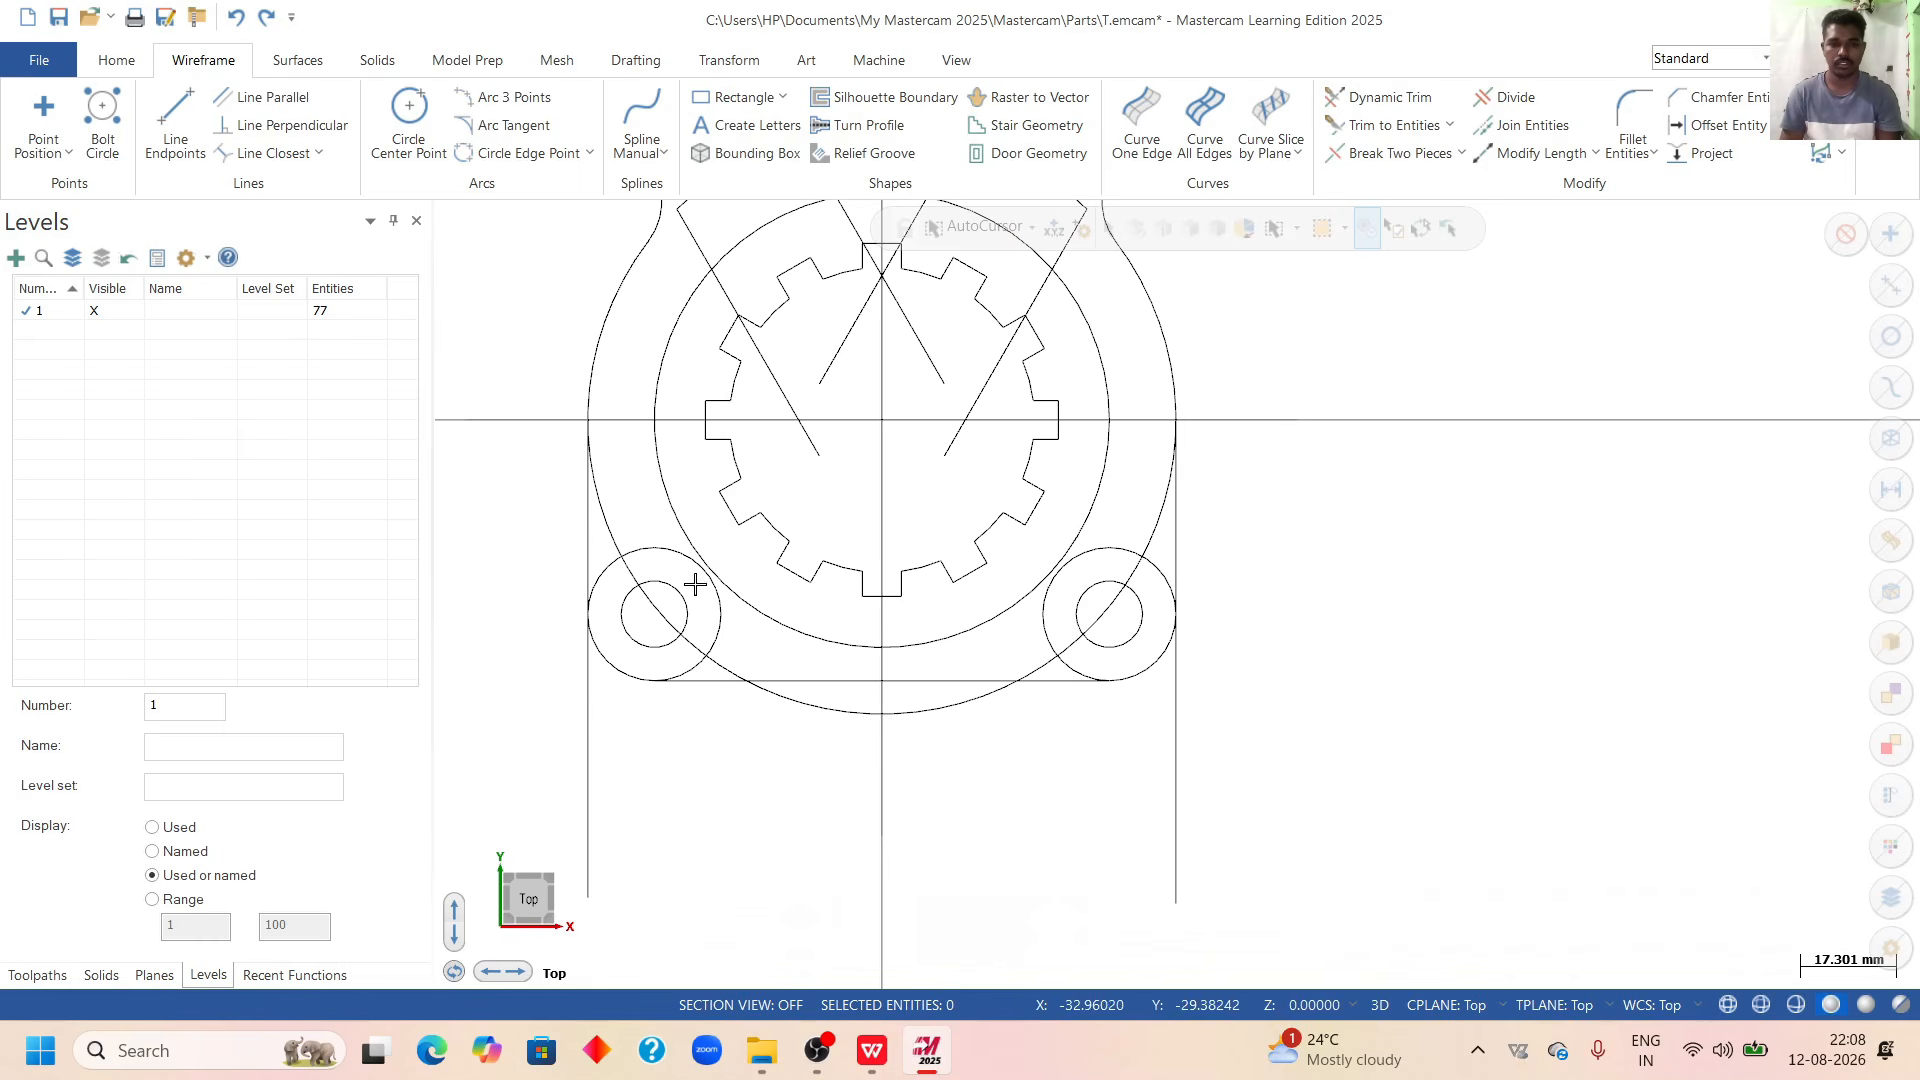
{"action": "left_click", "coordinate": [1510, 105]}
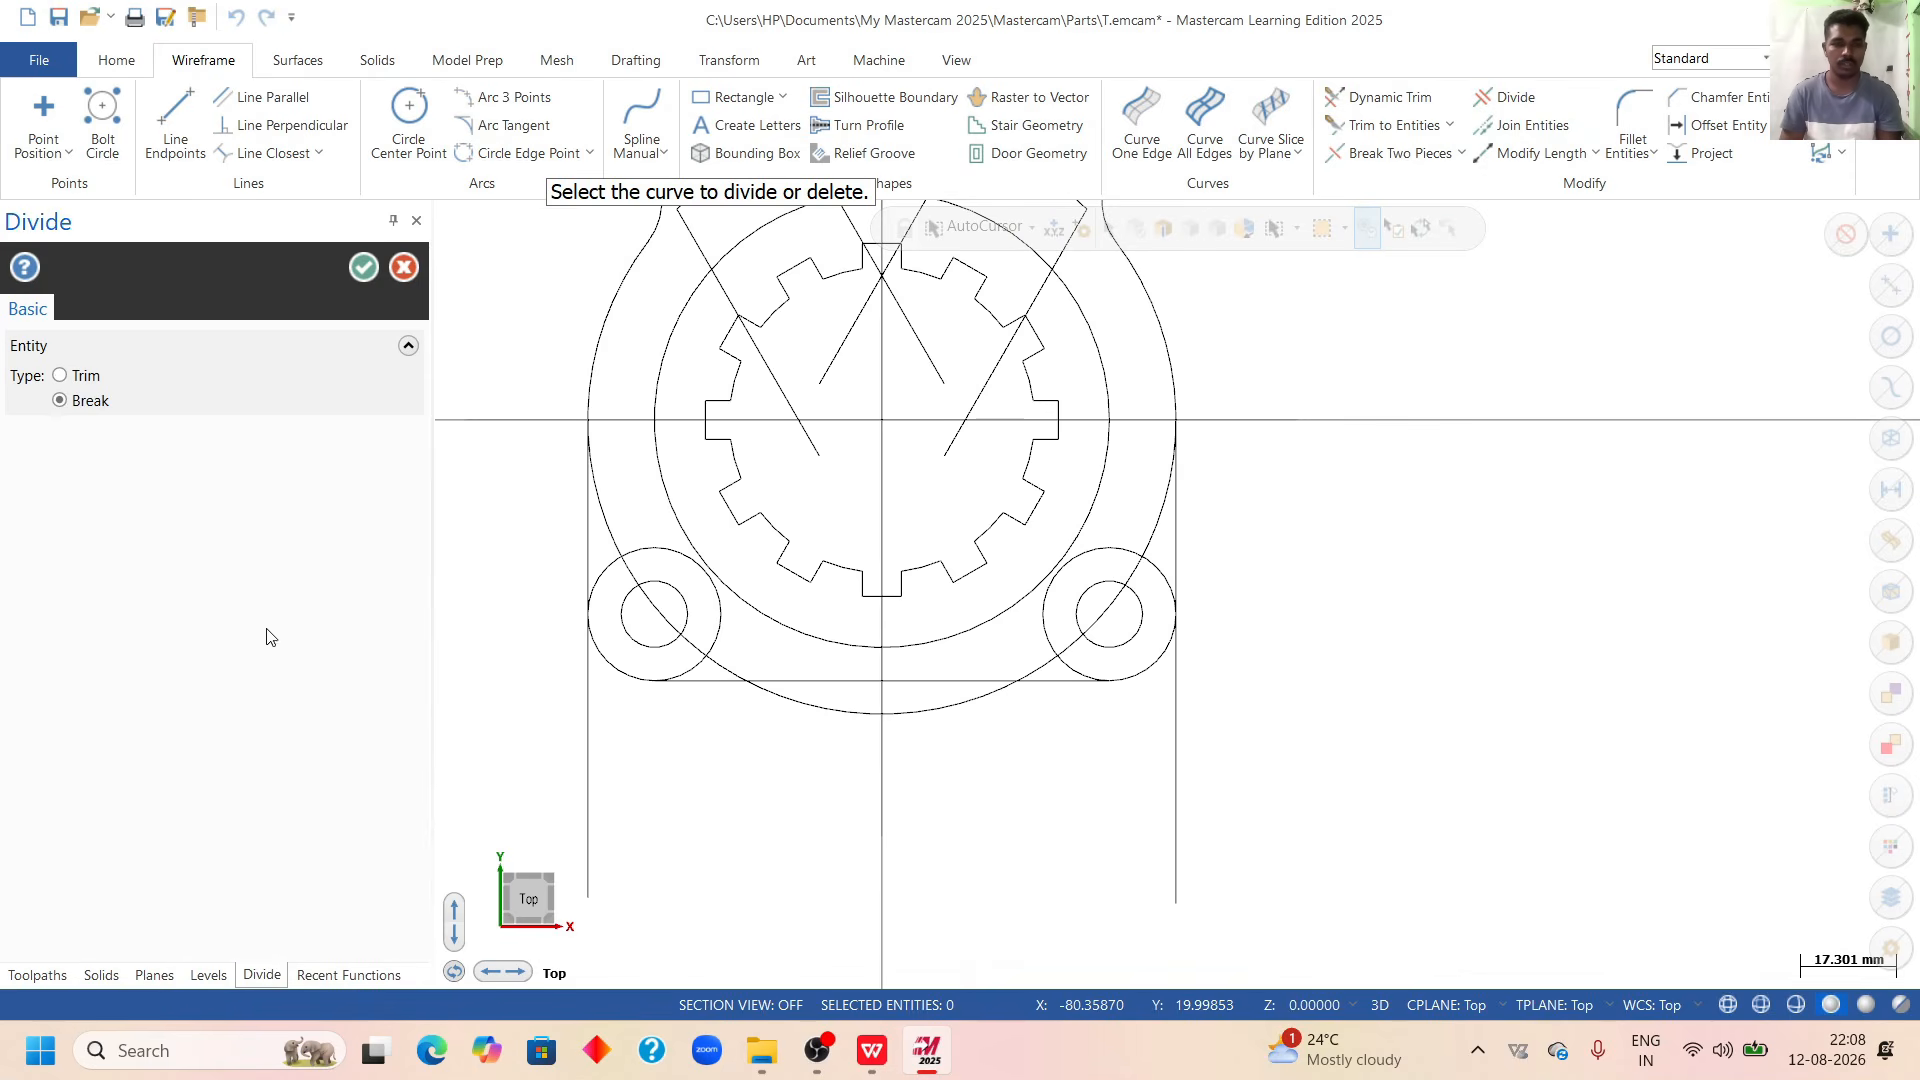
{"action": "left_click", "coordinate": [587, 615]}
{"action": "left_click", "coordinate": [1176, 620]}
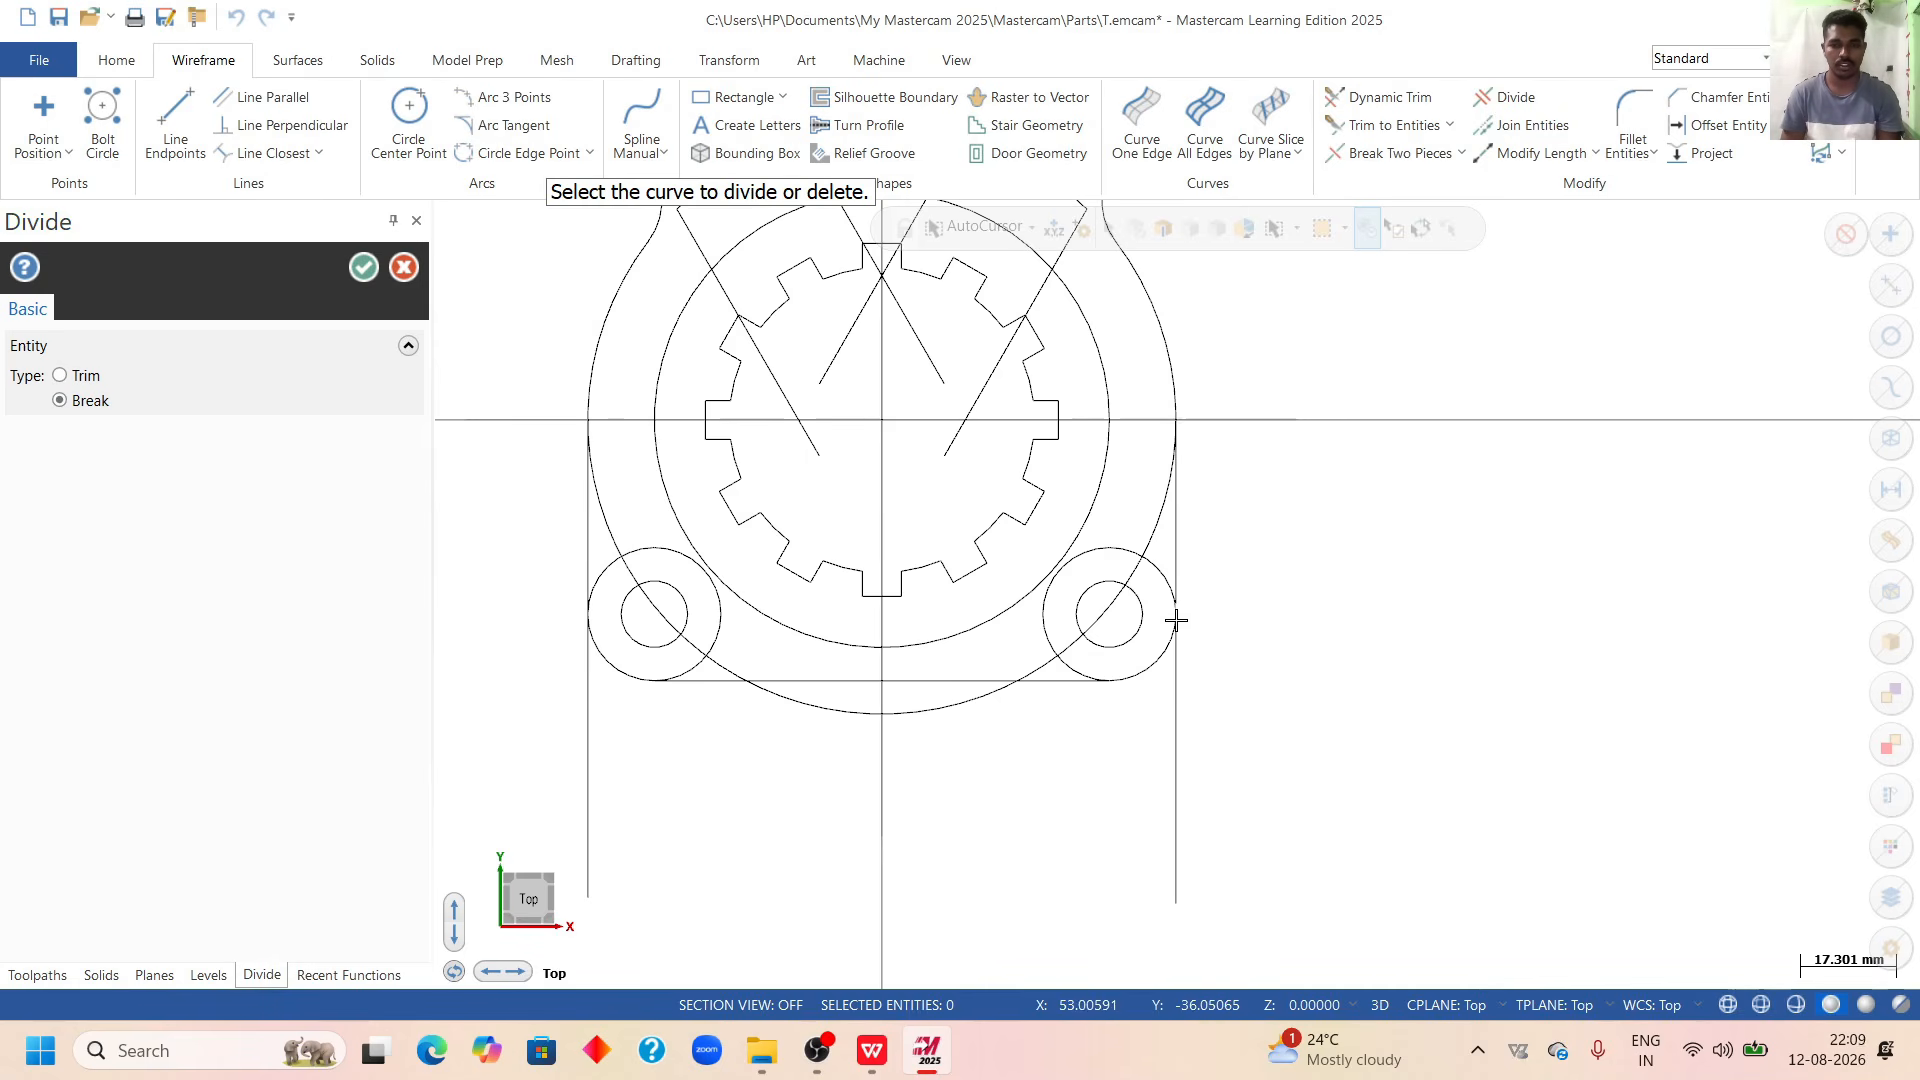
Trim away the right vertical line below its corner circle and the outer circle arcs between the horizontal axis and both lower corner circles.
{"action": "left_click", "coordinate": [88, 382]}
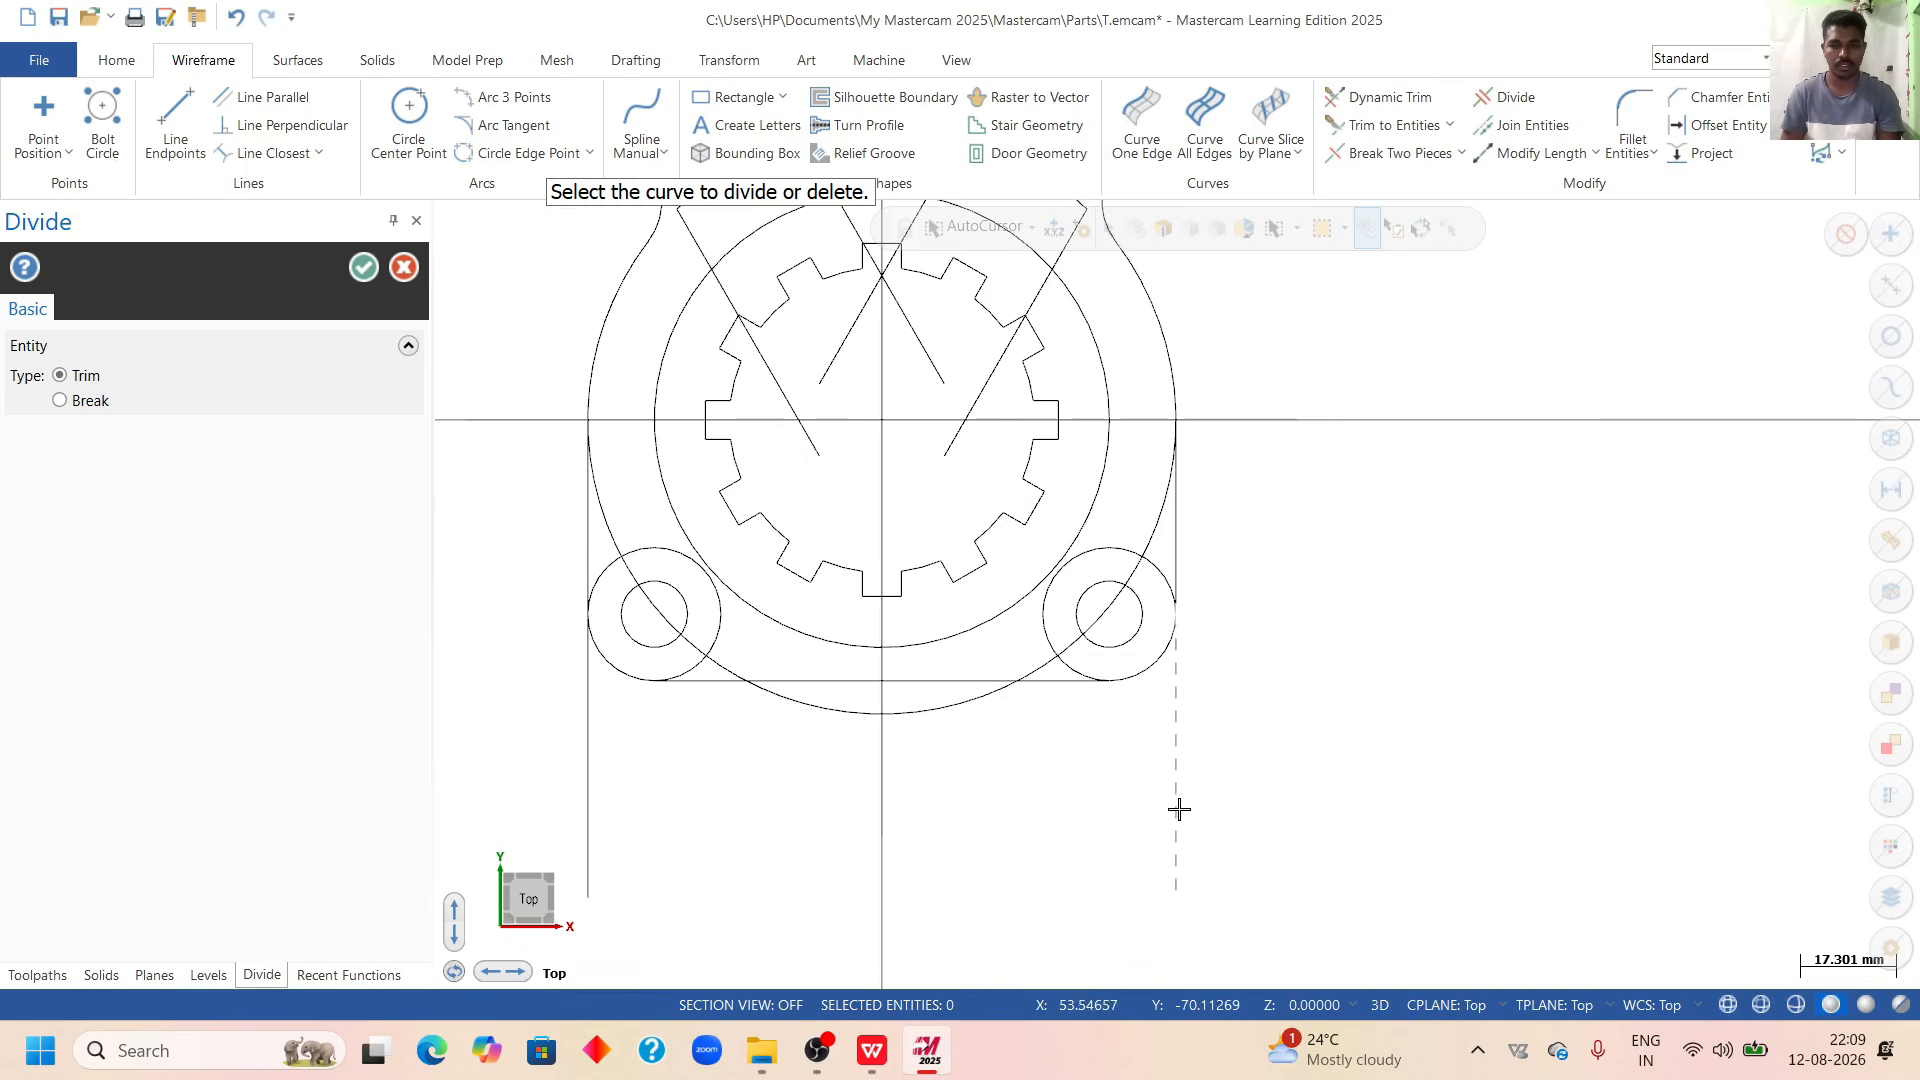
{"action": "scroll", "coordinate": [1189, 811], "scroll_direction": "down", "scroll_amount": 4}
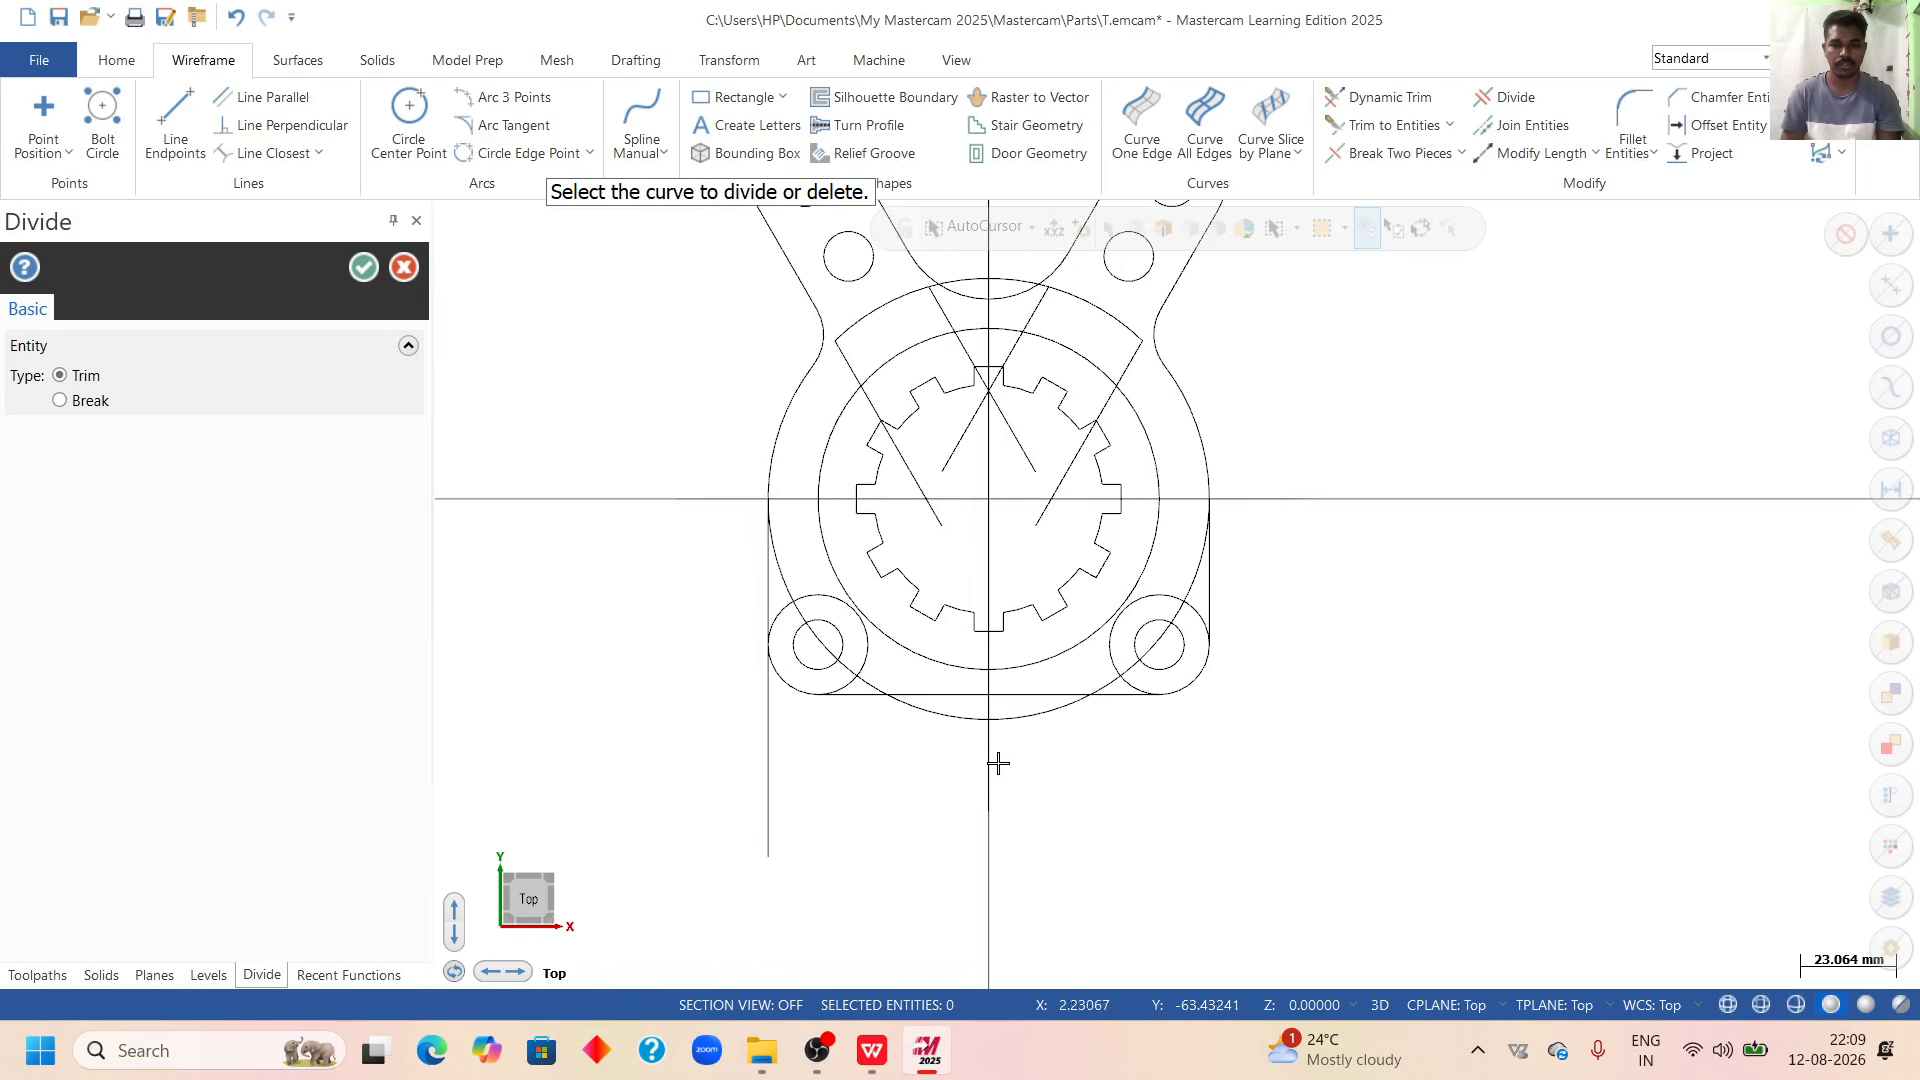
{"action": "scroll", "coordinate": [880, 567], "scroll_direction": "up", "scroll_amount": 1}
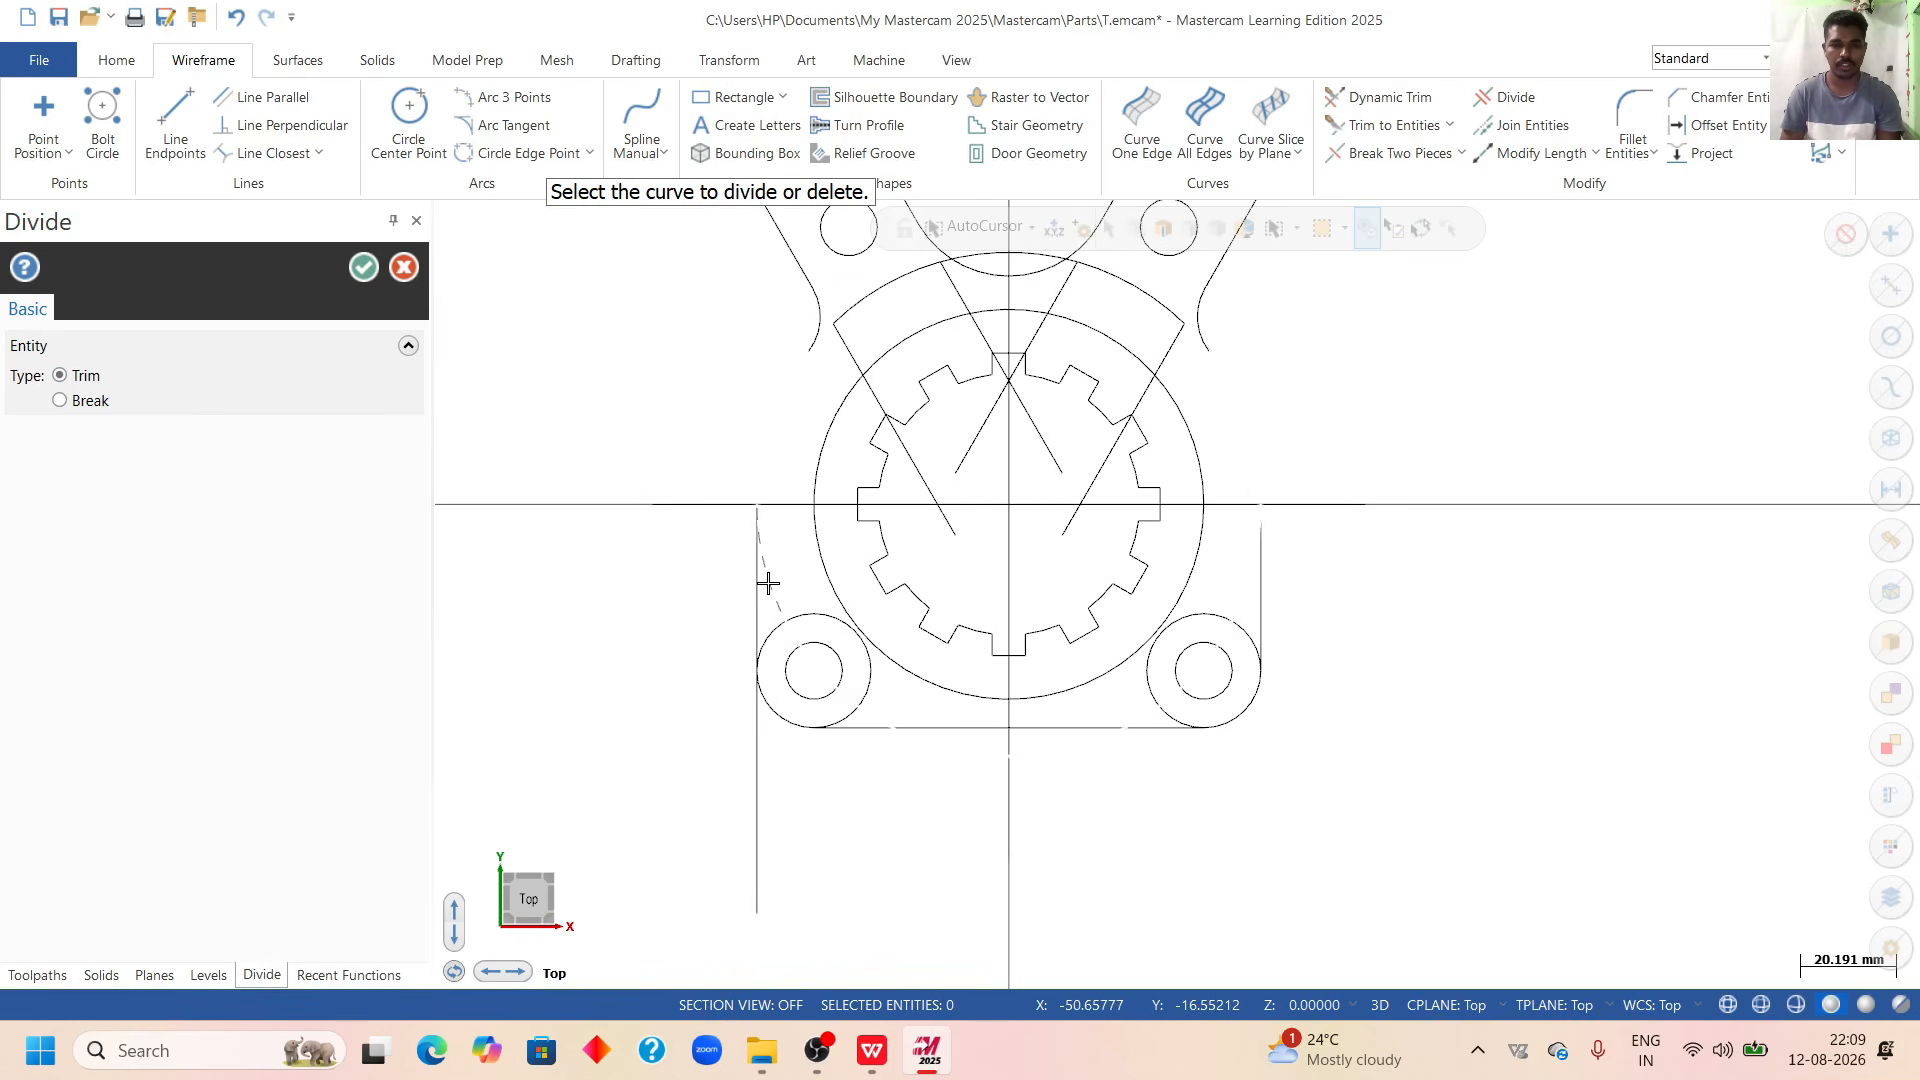
{"action": "left_click", "coordinate": [1244, 590]}
{"action": "scroll", "coordinate": [1337, 573], "scroll_direction": "down", "scroll_amount": 3}
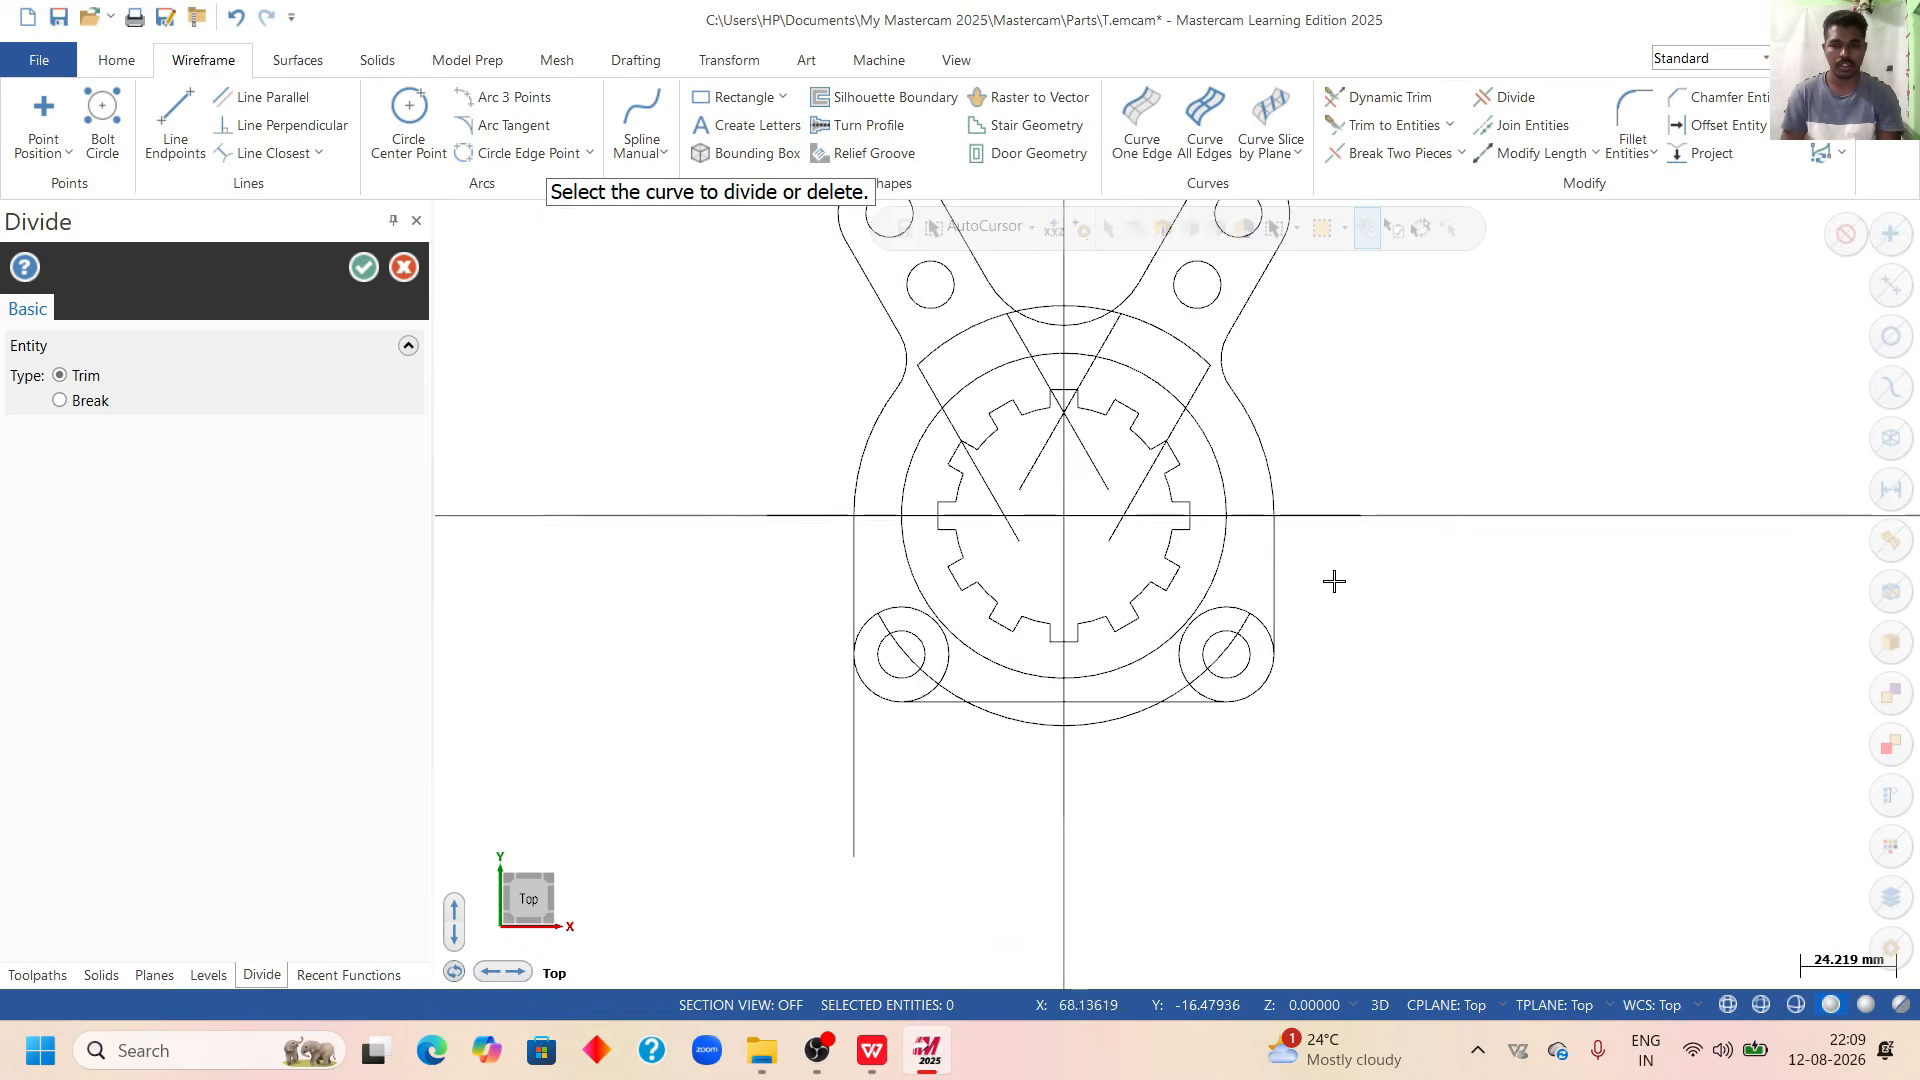
Try again to trim the lower end of the left vertical line with Divide, and undo its removal.
{"action": "scroll", "coordinate": [1085, 896], "scroll_direction": "up", "scroll_amount": 4}
{"action": "scroll", "coordinate": [978, 864], "scroll_direction": "up", "scroll_amount": 2}
{"action": "scroll", "coordinate": [950, 842], "scroll_direction": "down", "scroll_amount": 2}
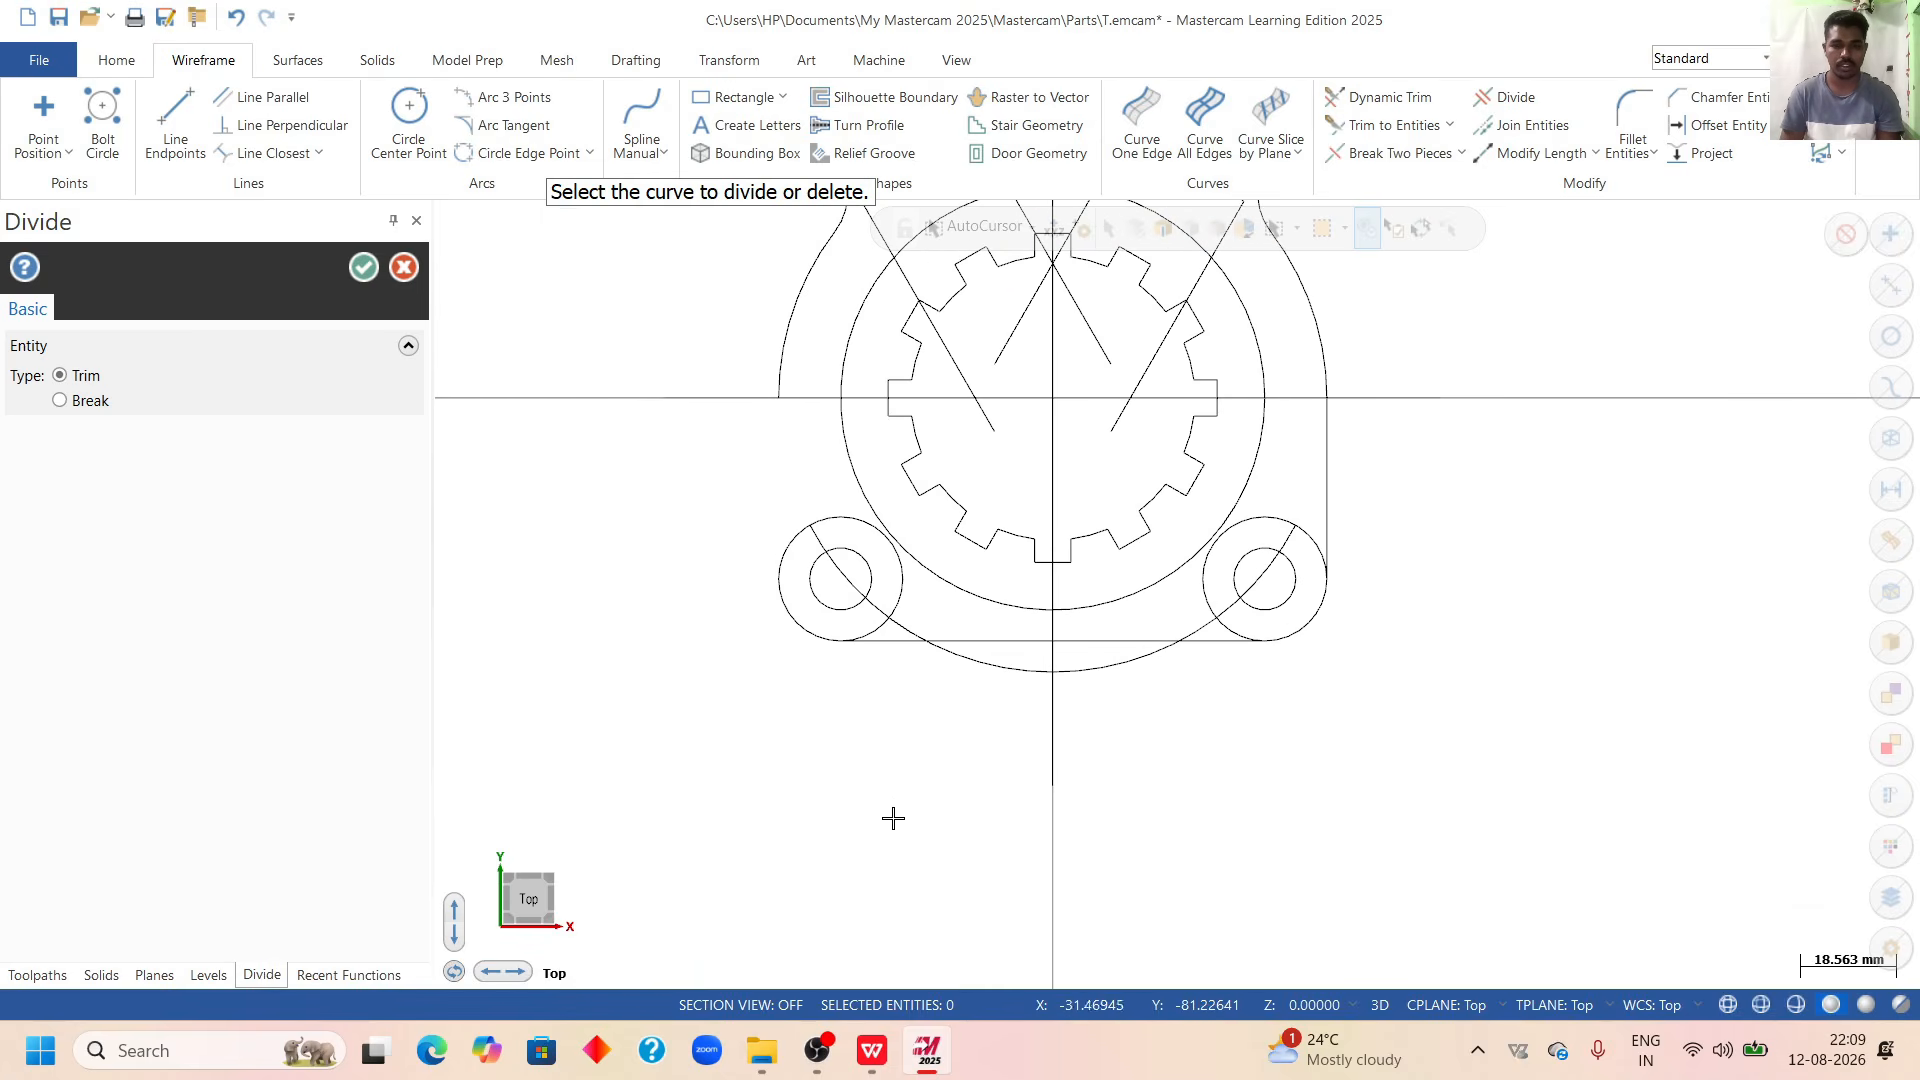
{"action": "key", "text": "Escape"}
{"action": "key", "text": "ctrl+z"}
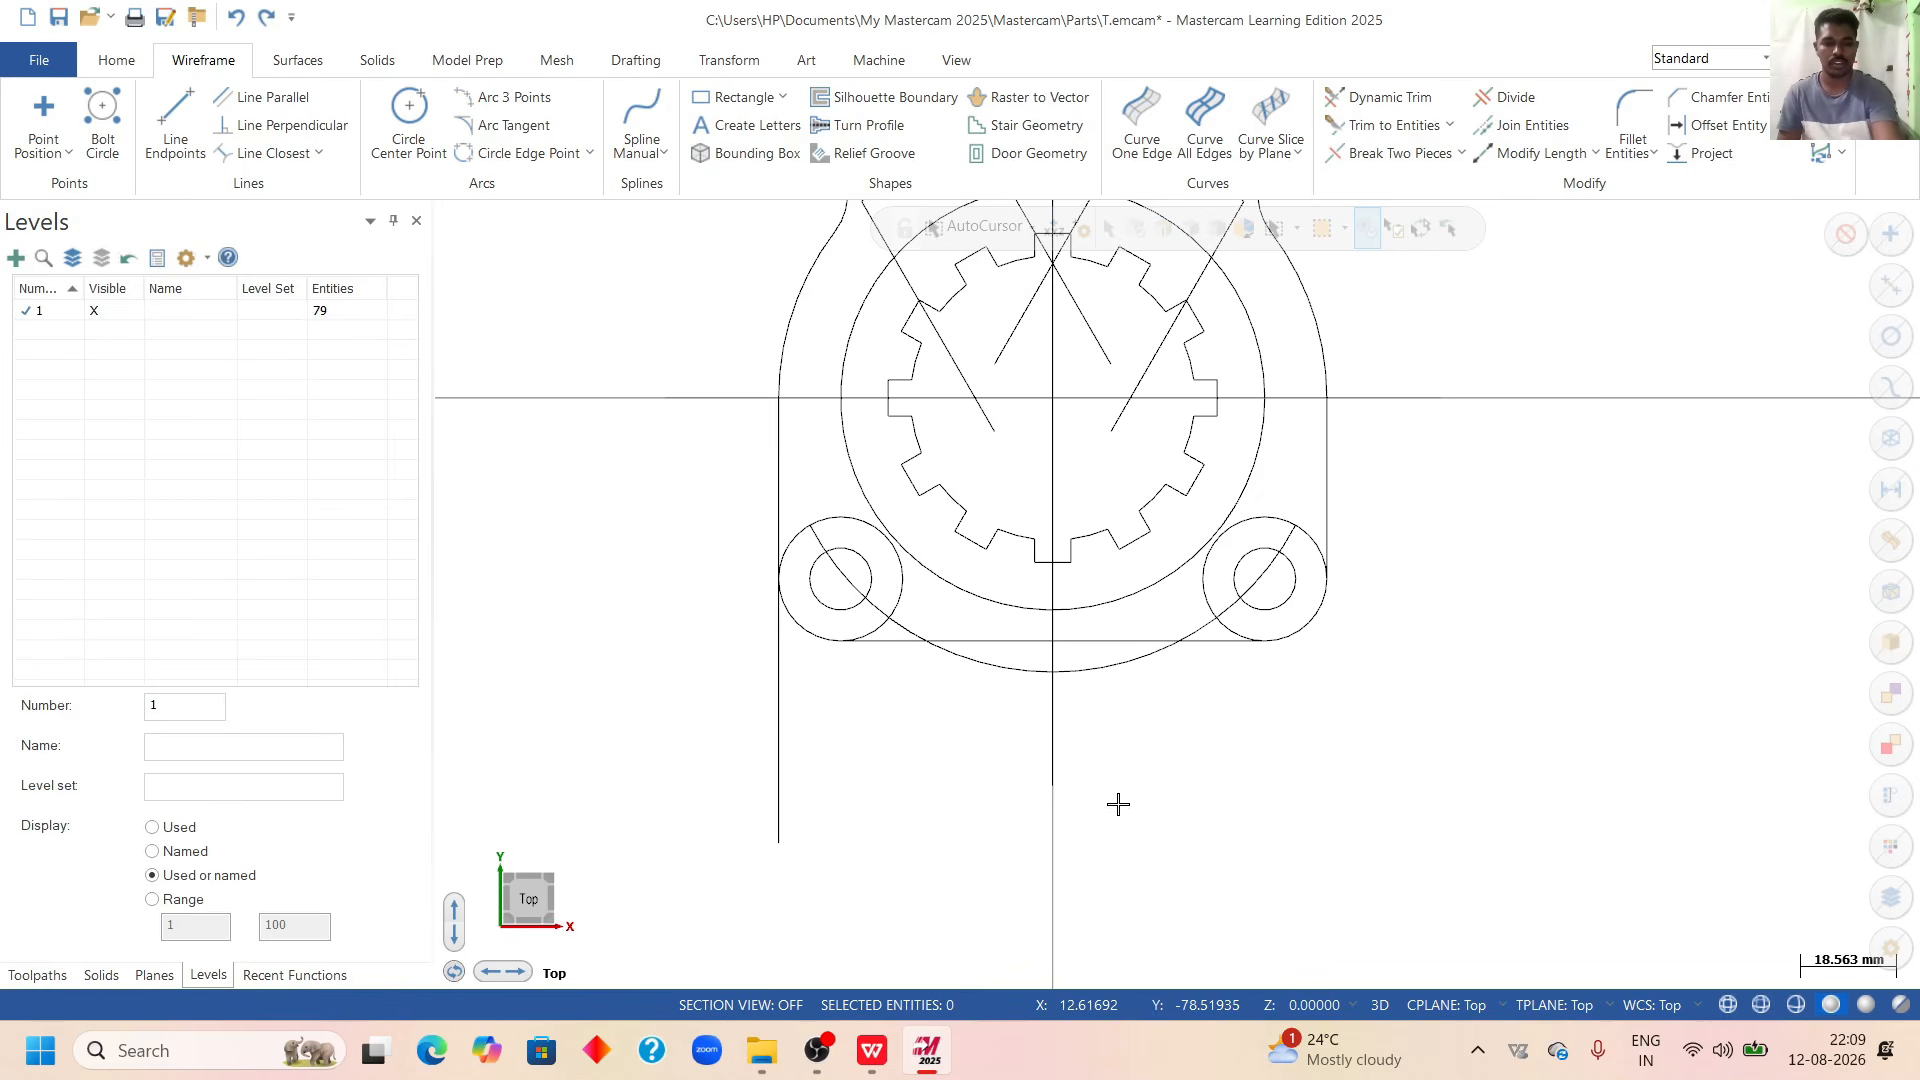
Delete the left vertical line and redraw it about 66 mm long, straight down from the outer arc's left endpoint.
{"action": "left_click", "coordinate": [778, 786]}
{"action": "key", "text": "Delete"}
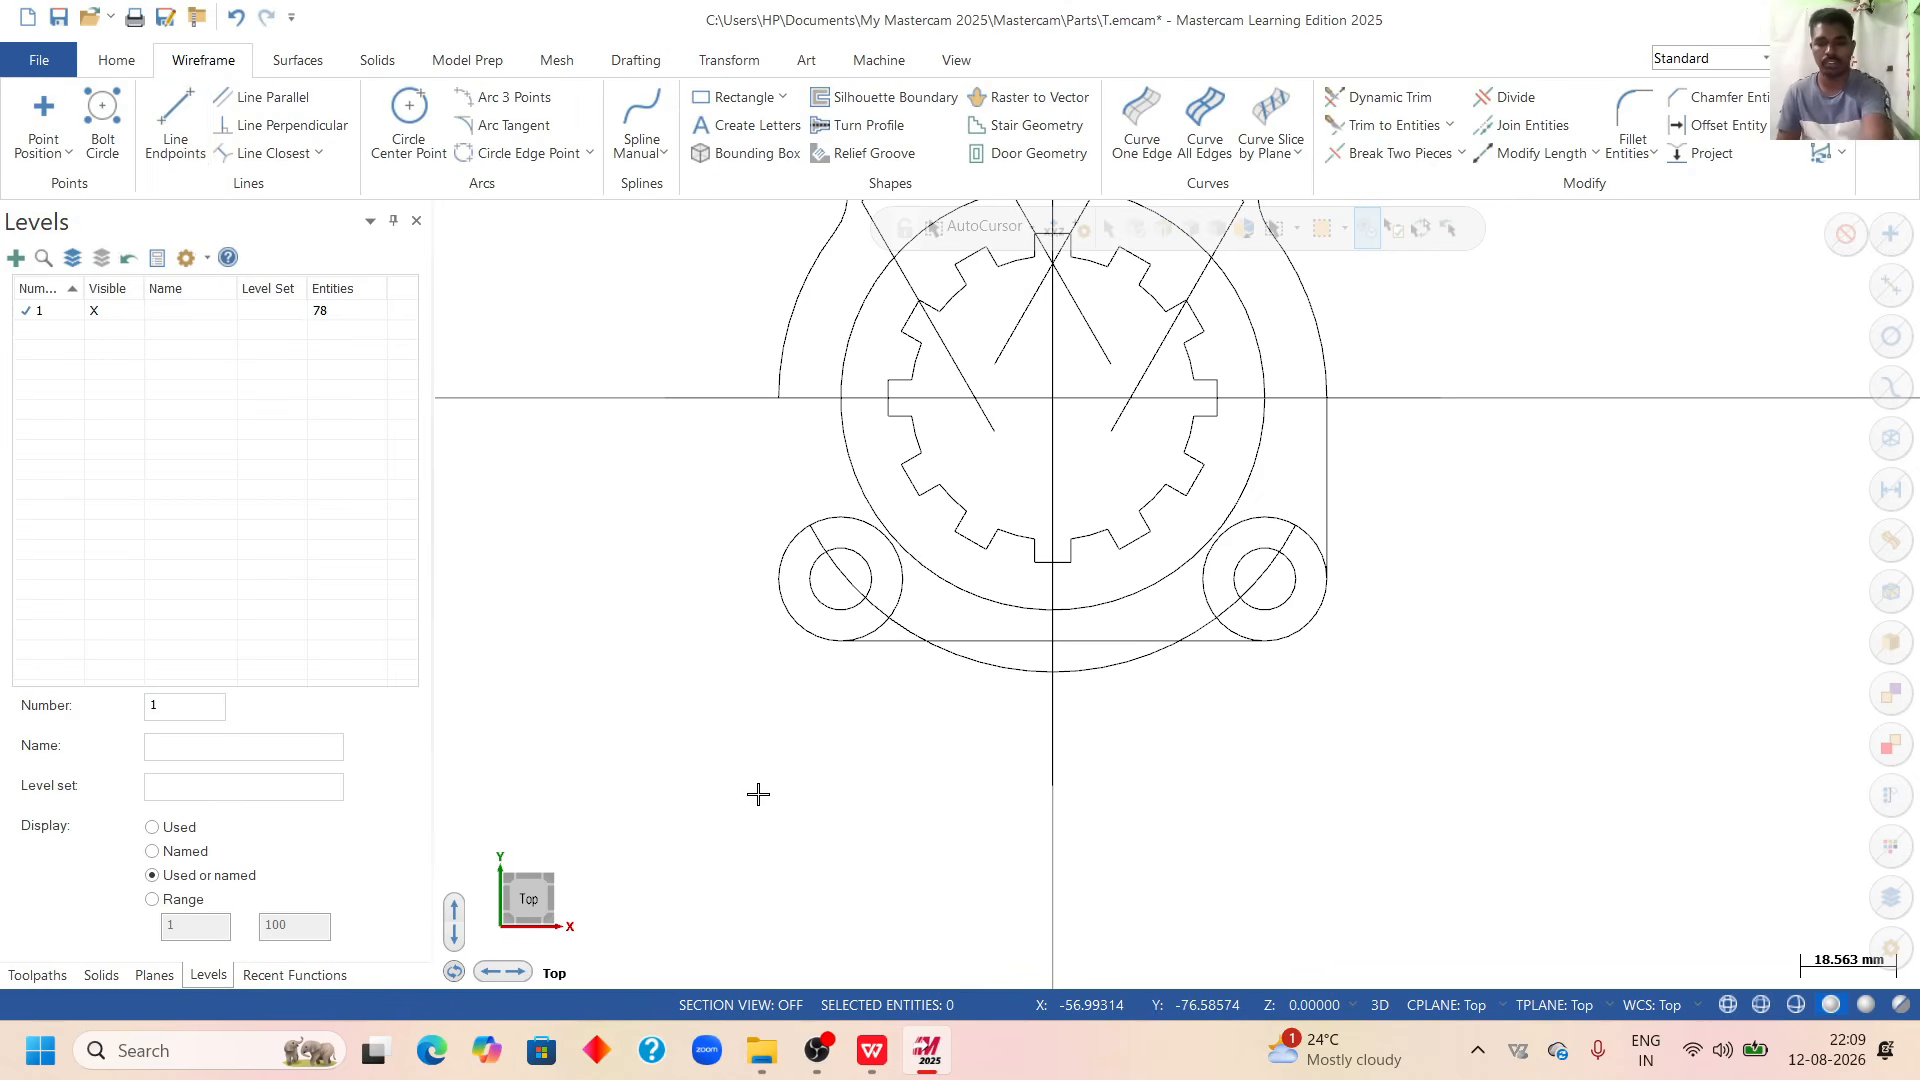
{"action": "left_click", "coordinate": [175, 118]}
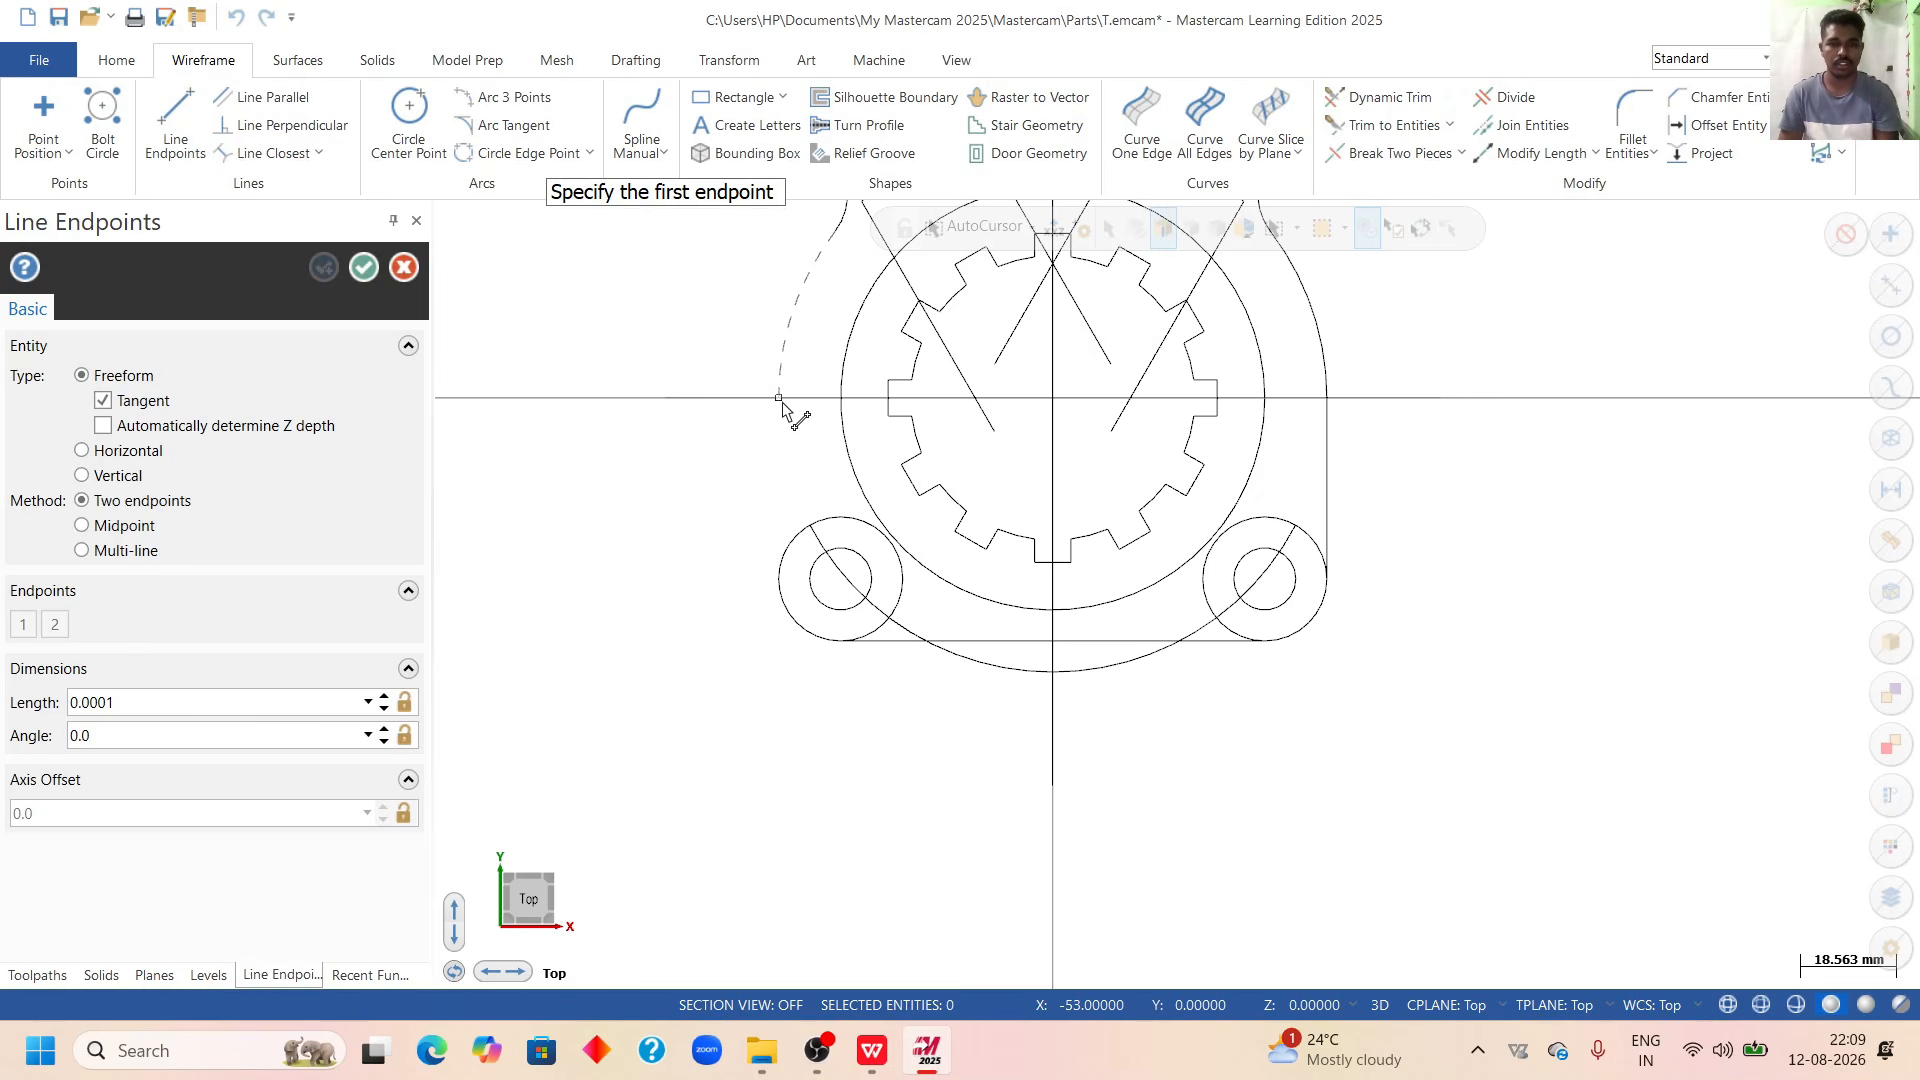
{"action": "left_click", "coordinate": [778, 398]}
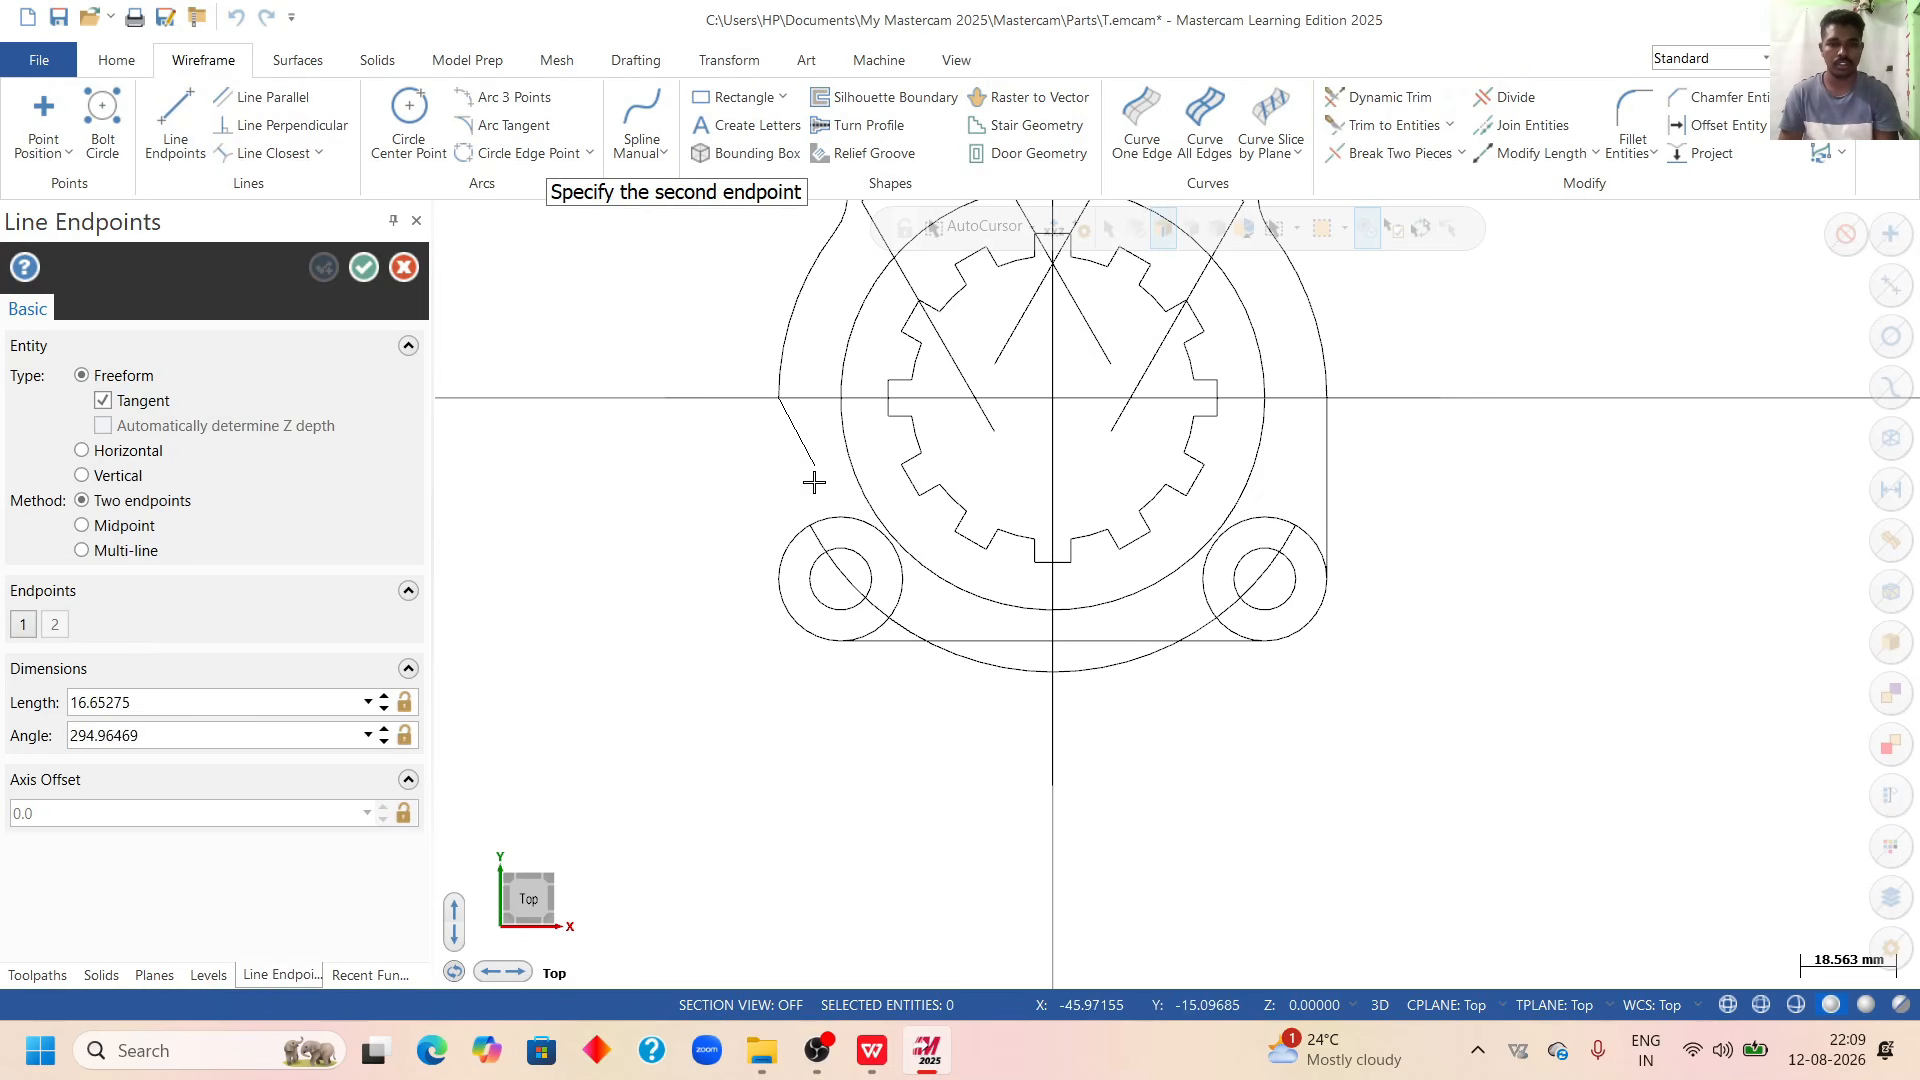
{"action": "left_click", "coordinate": [783, 741]}
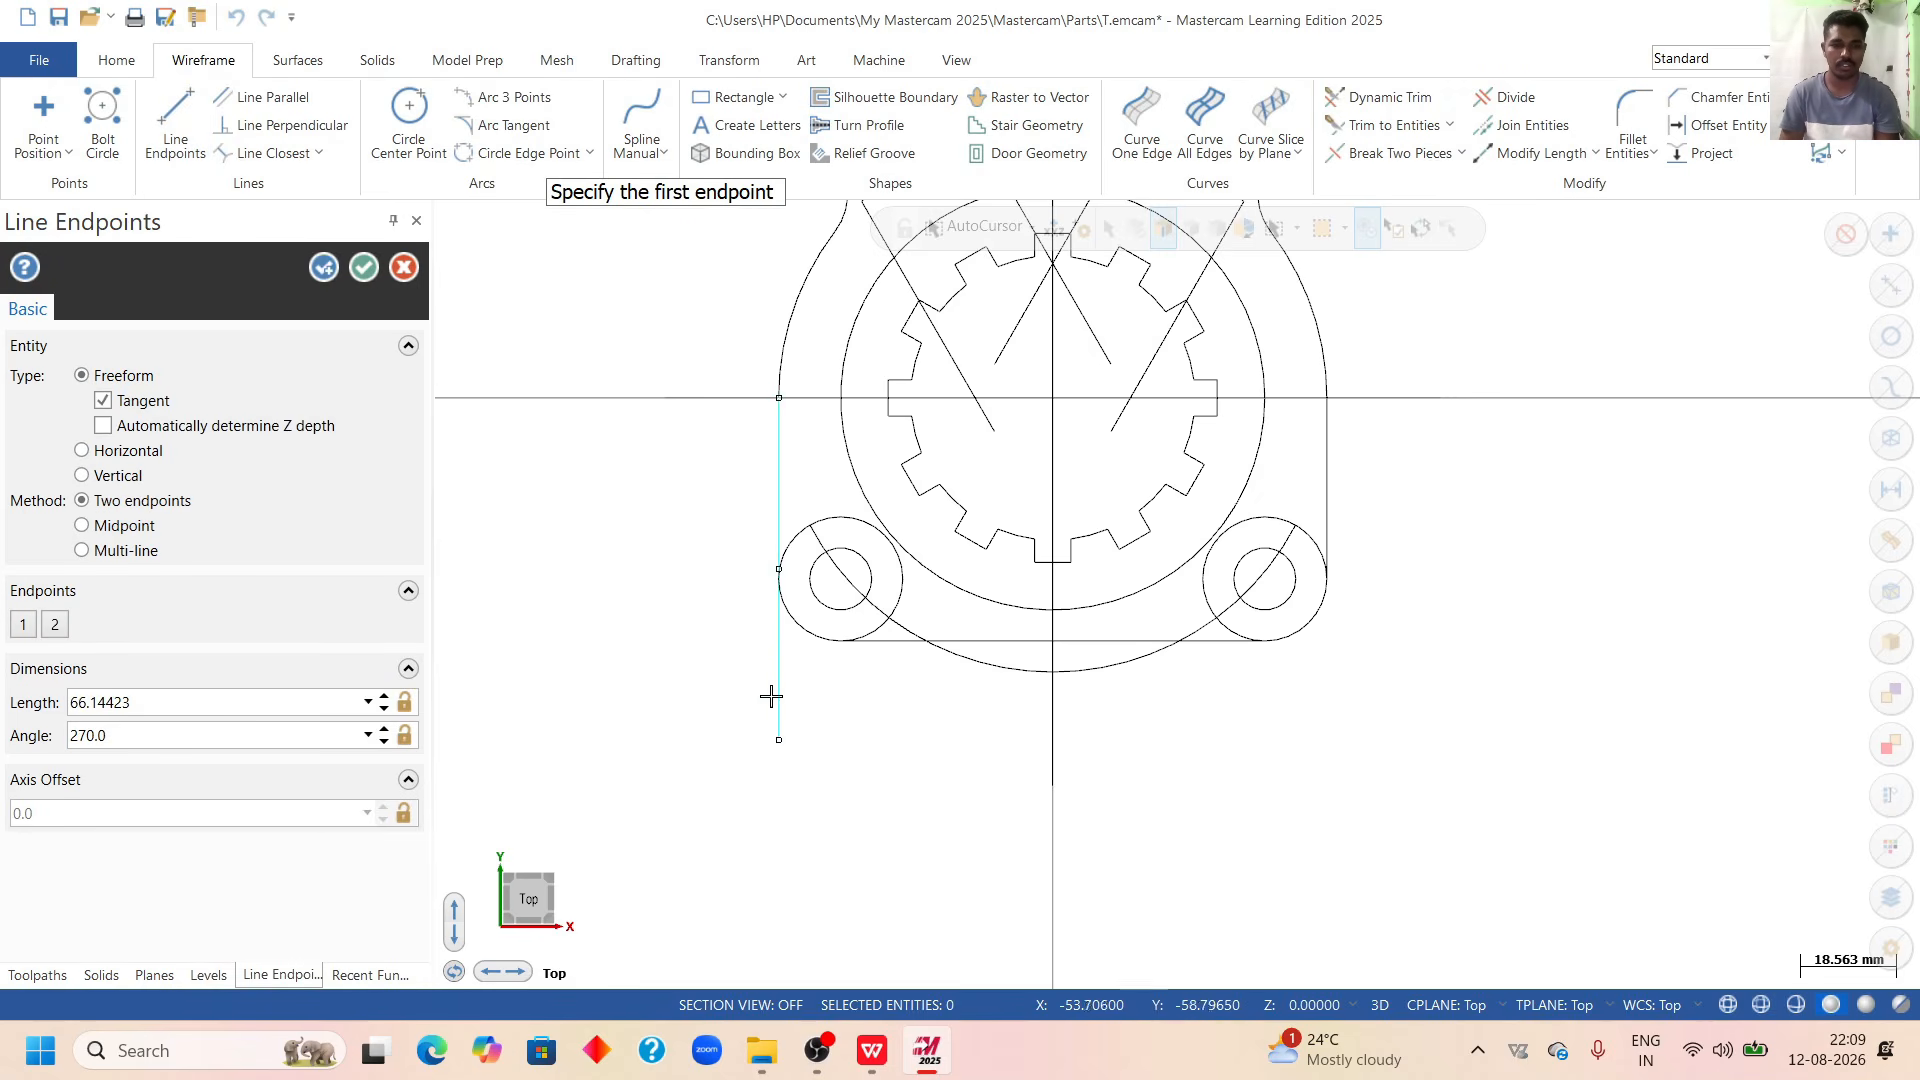
{"action": "left_click", "coordinate": [370, 274]}
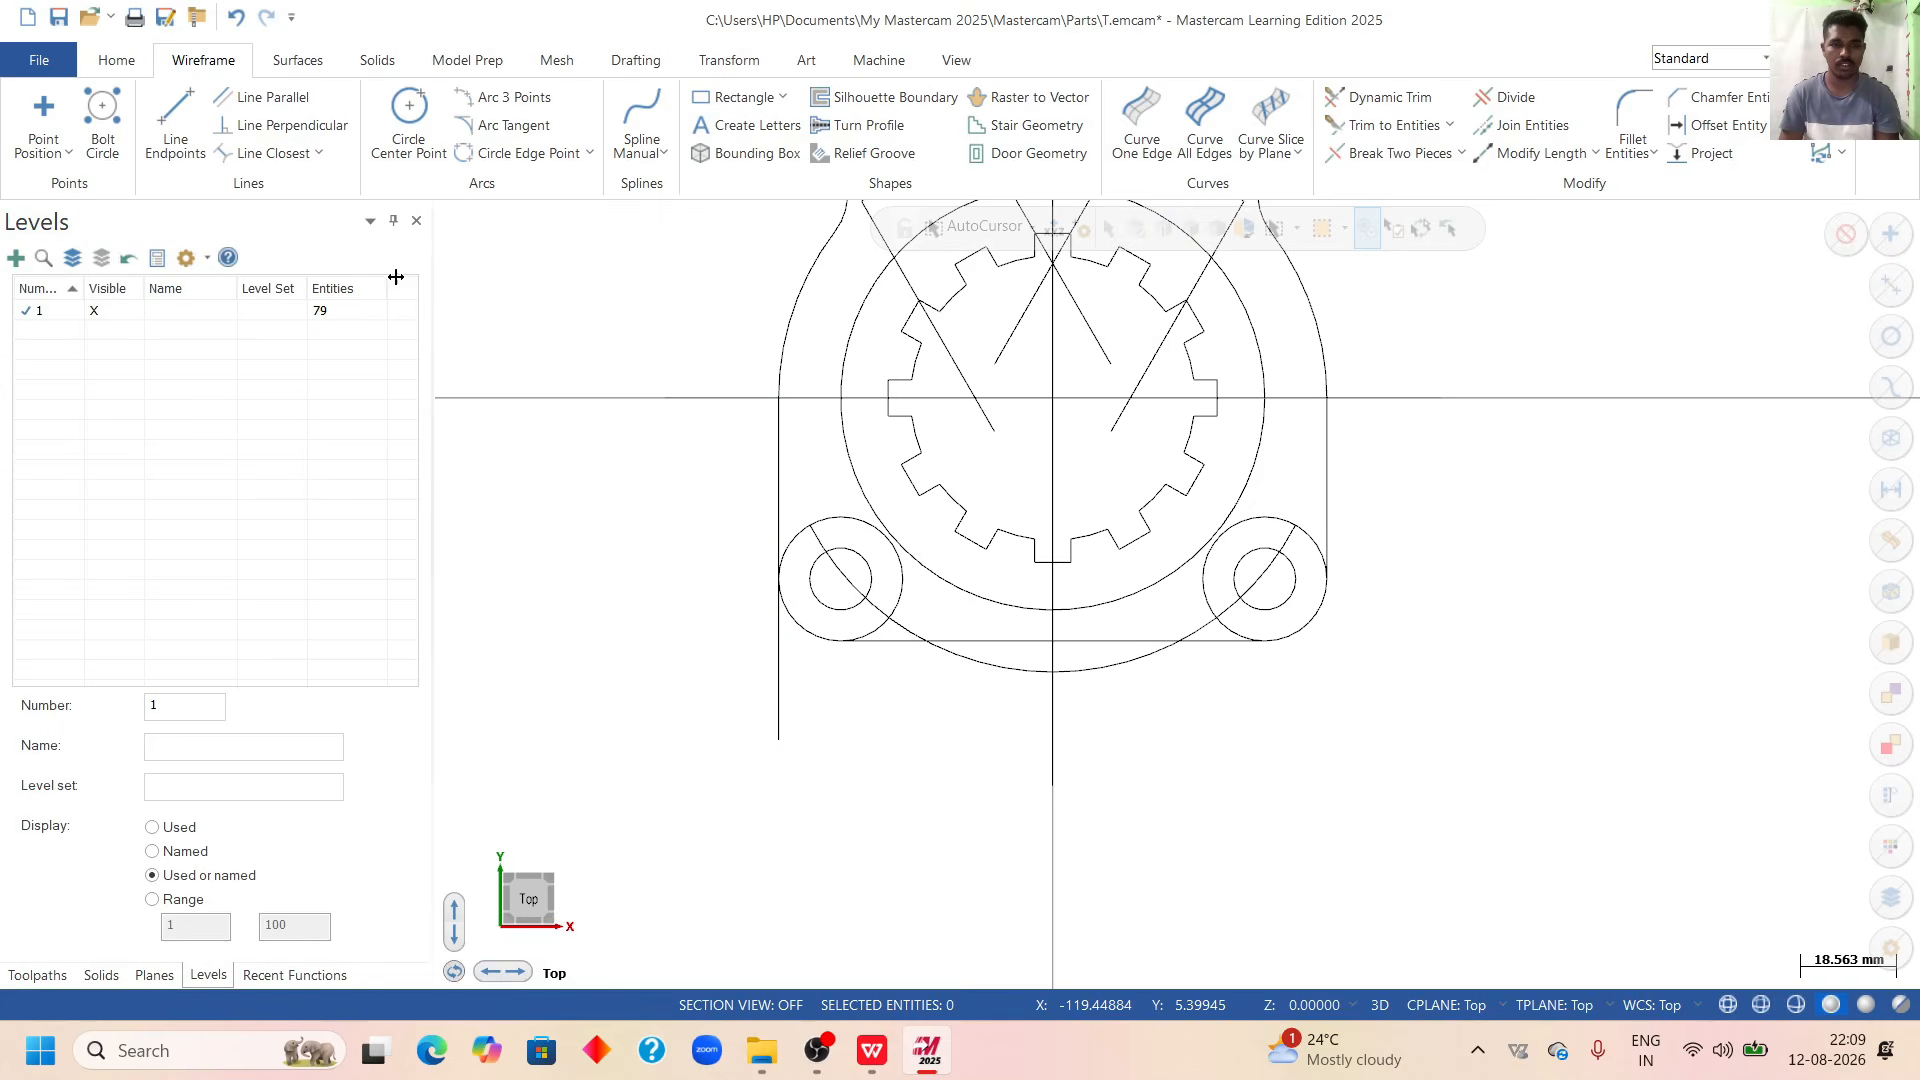
Try to trim the lower end of the left vertical line below its corner circle with Divide.
{"action": "left_click", "coordinate": [1510, 97]}
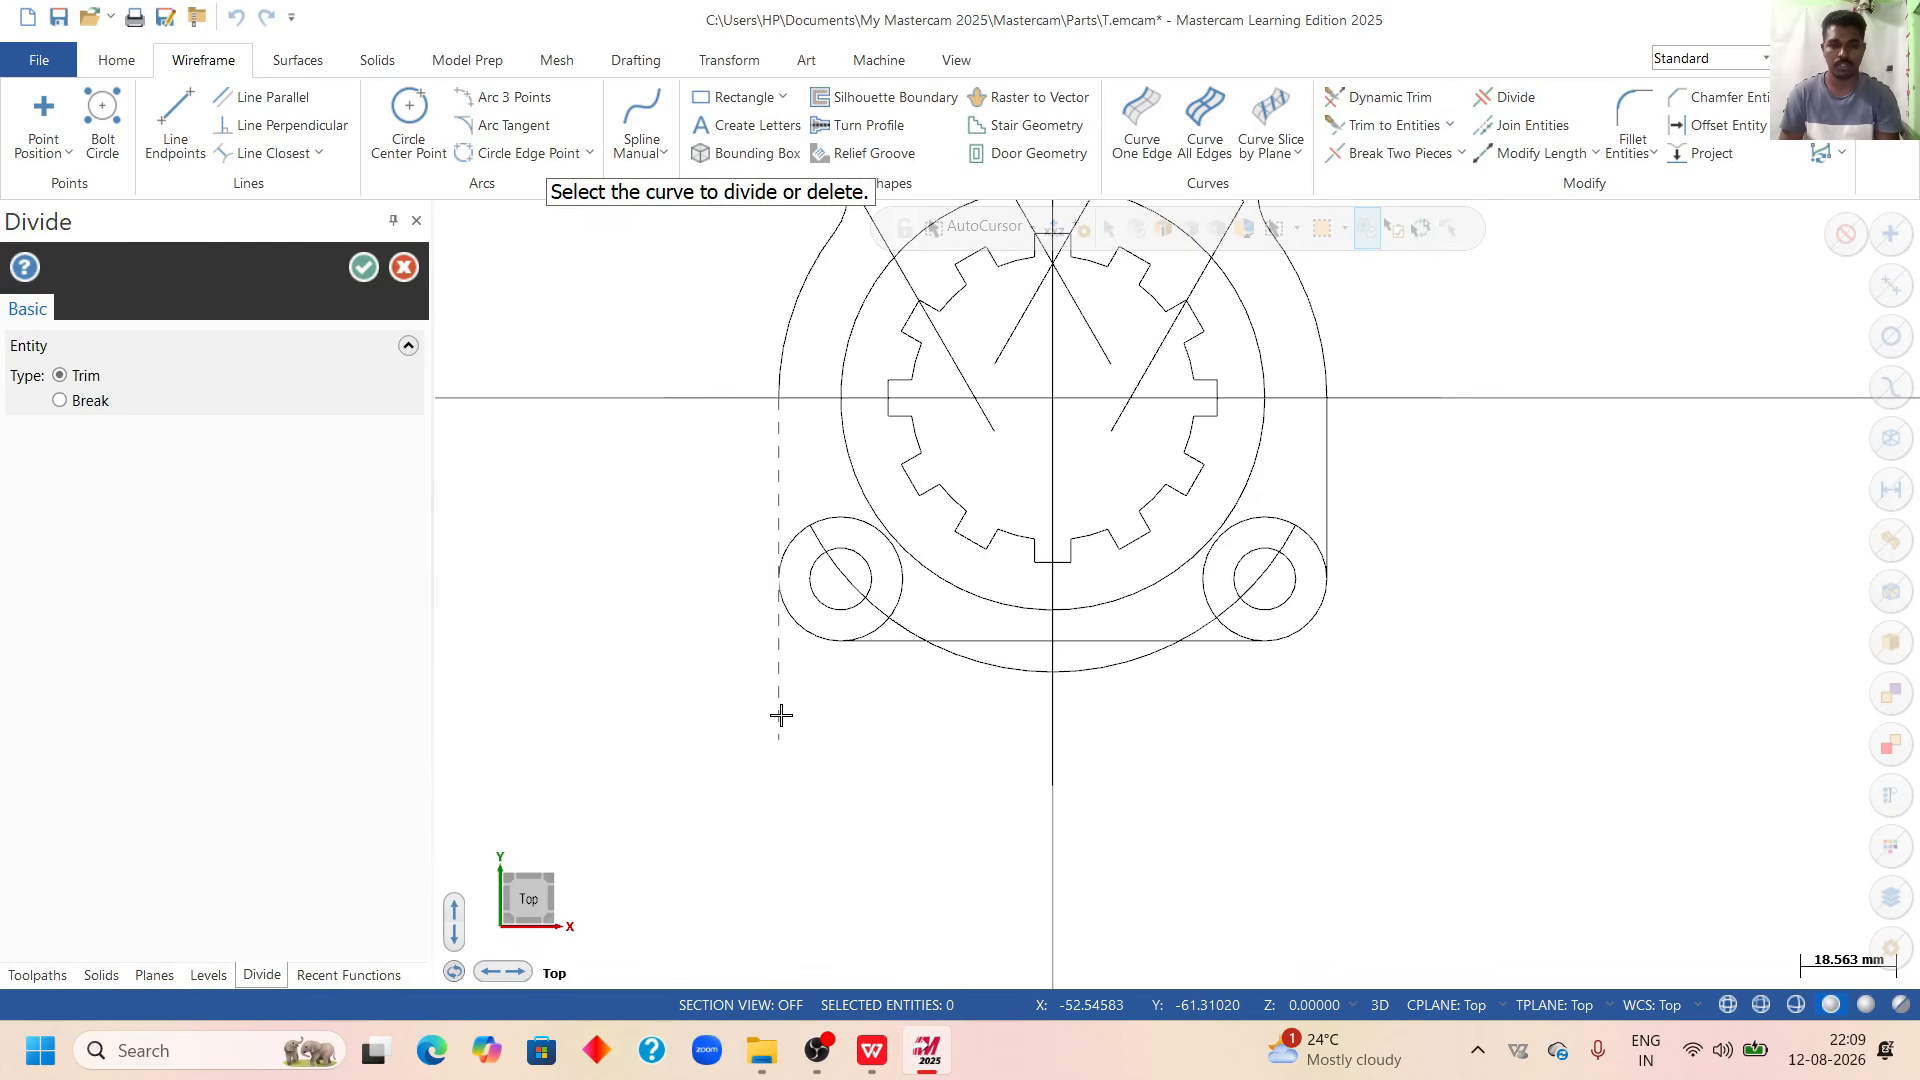
{"action": "scroll", "coordinate": [722, 685], "scroll_direction": "down", "scroll_amount": 2}
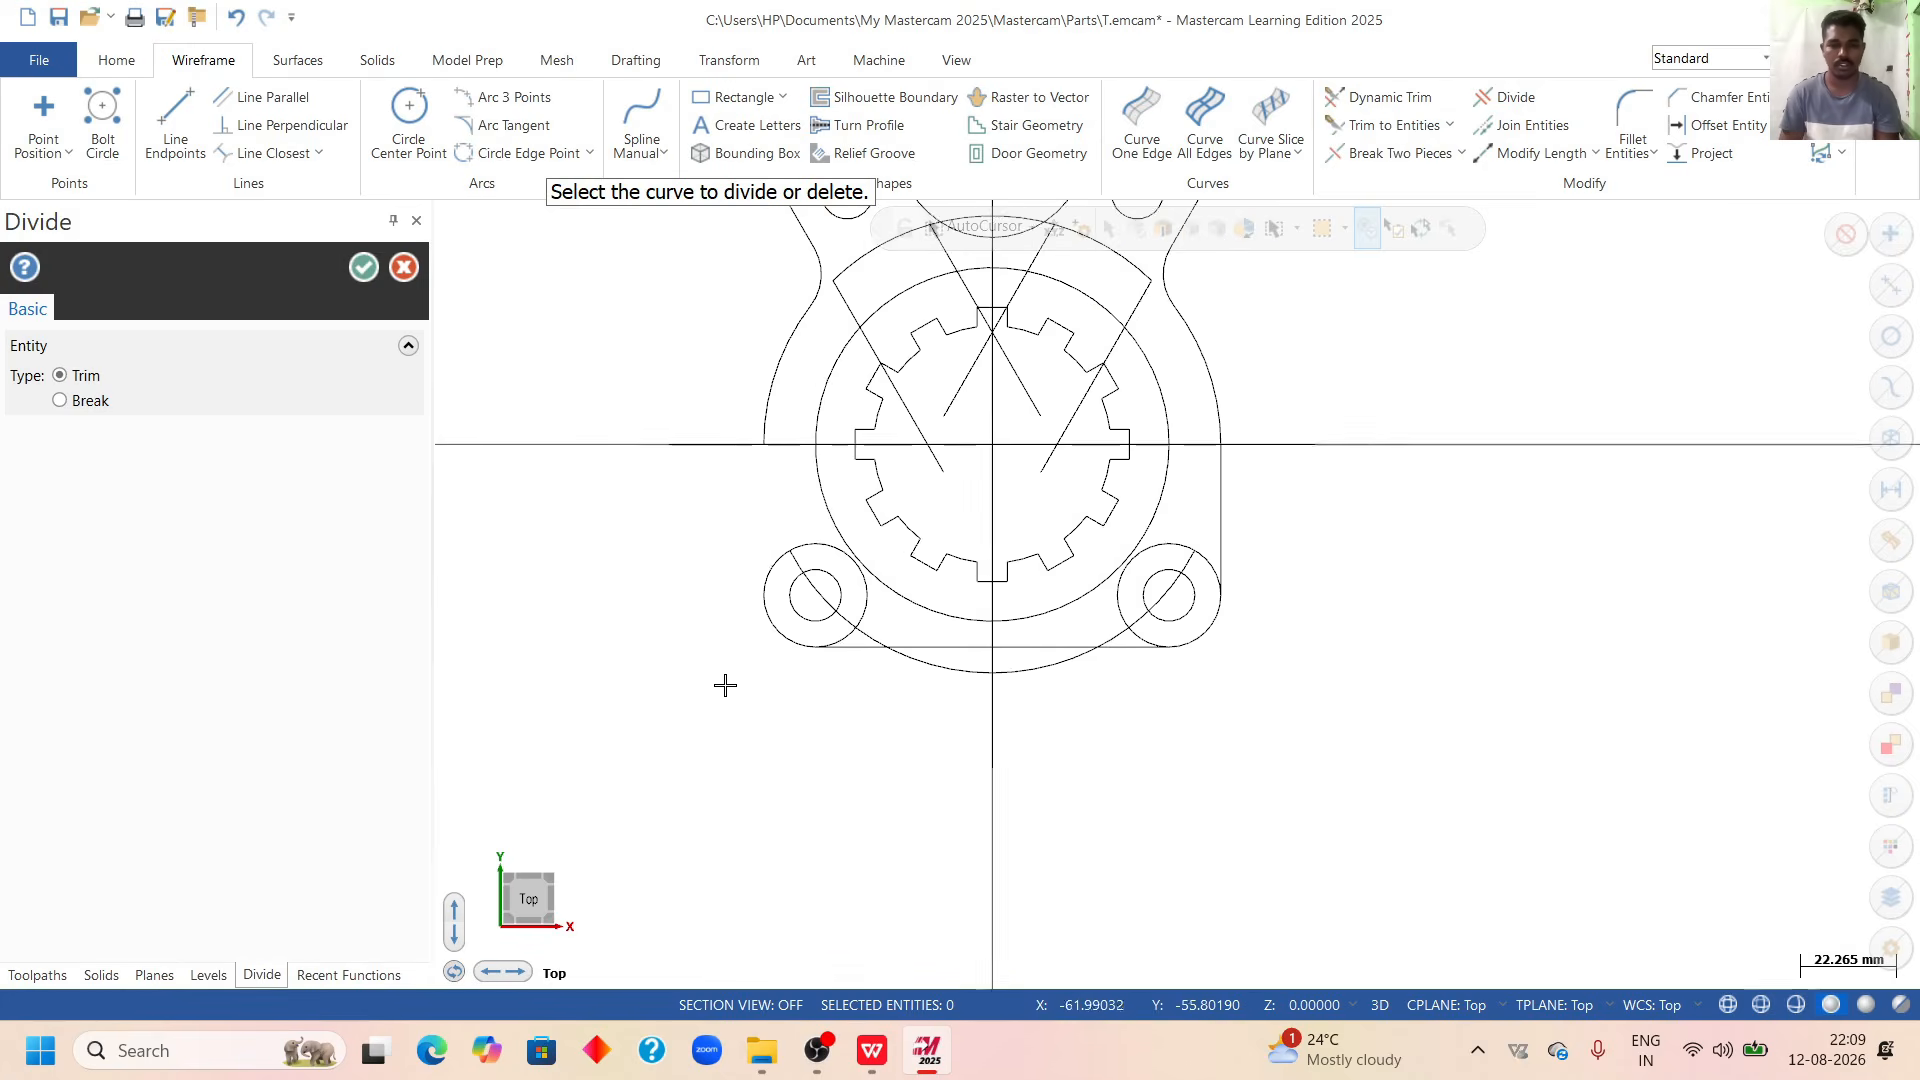
{"action": "scroll", "coordinate": [843, 687], "scroll_direction": "up", "scroll_amount": 3}
{"action": "key", "text": "Escape"}
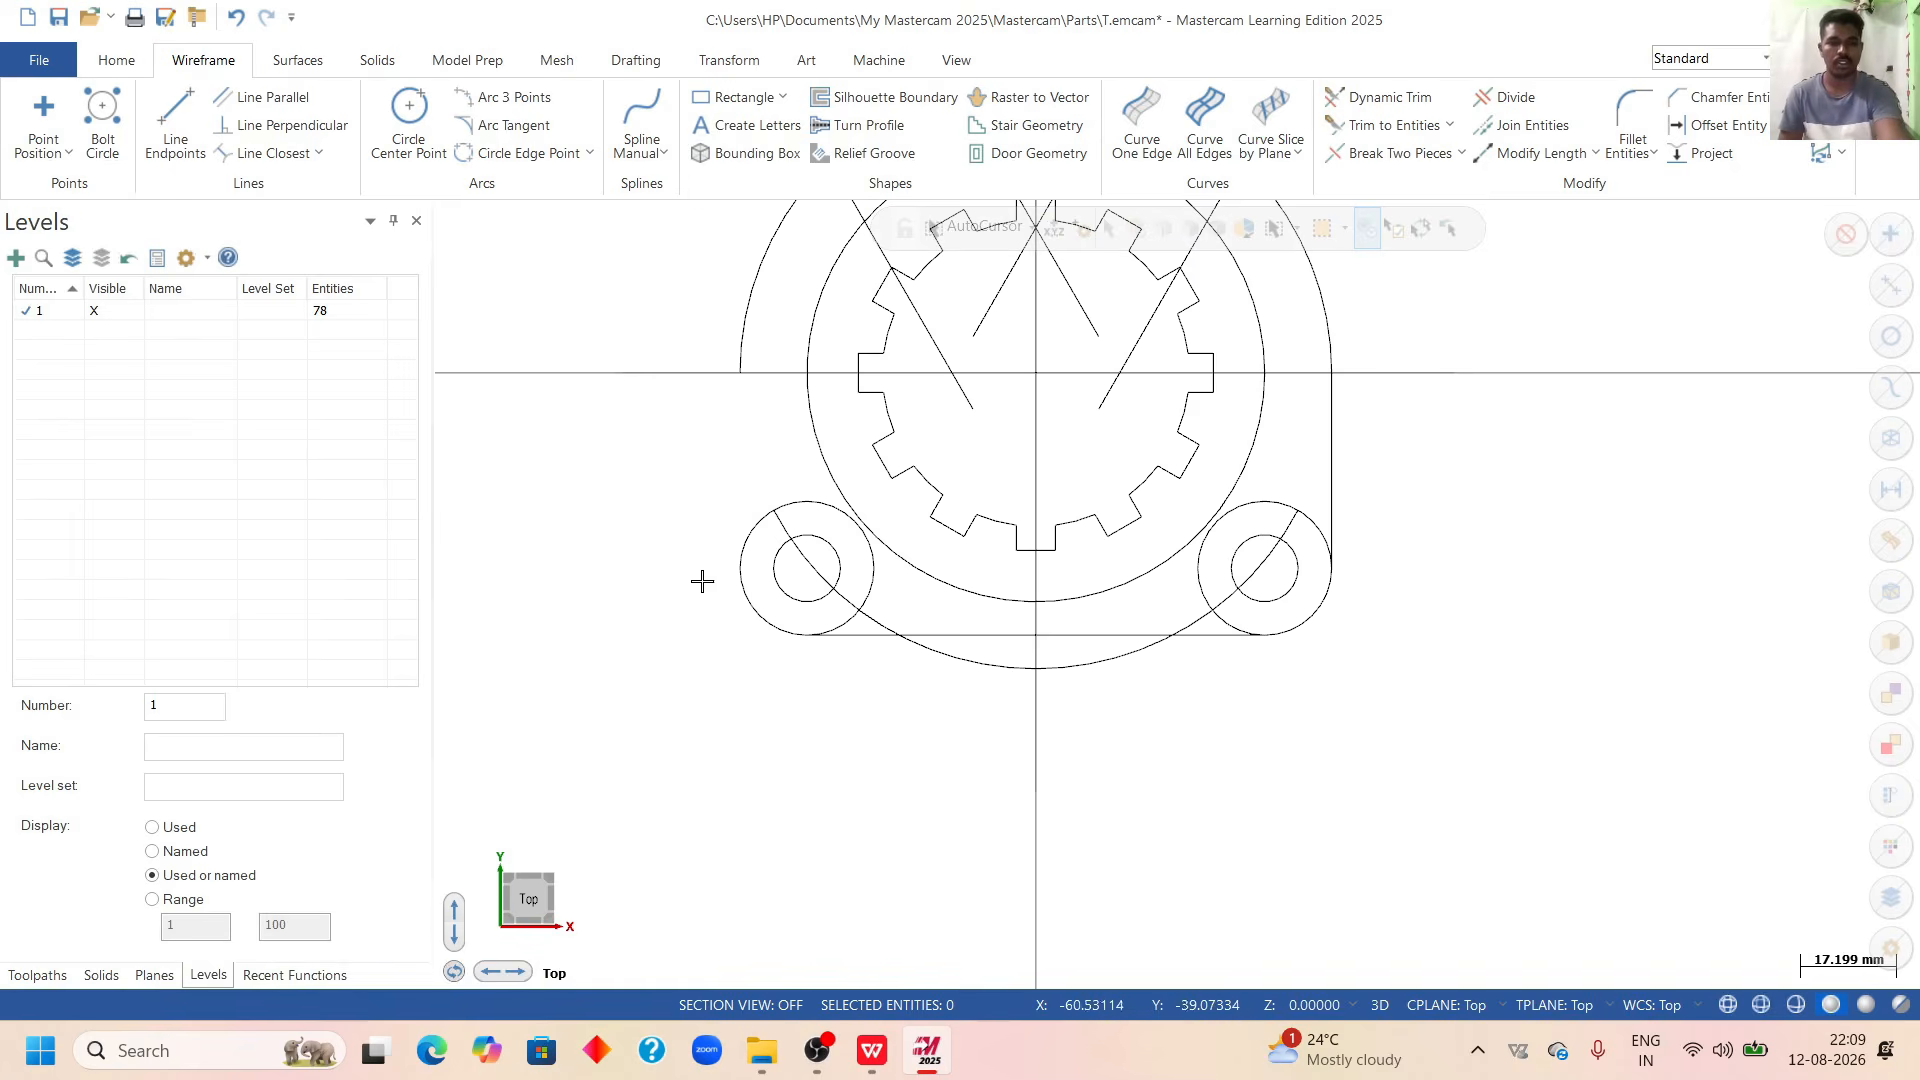
Draw a line about 76 mm long straight down from the outer arc's left endpoint, past the lower corner circle.
{"action": "left_click", "coordinate": [175, 118]}
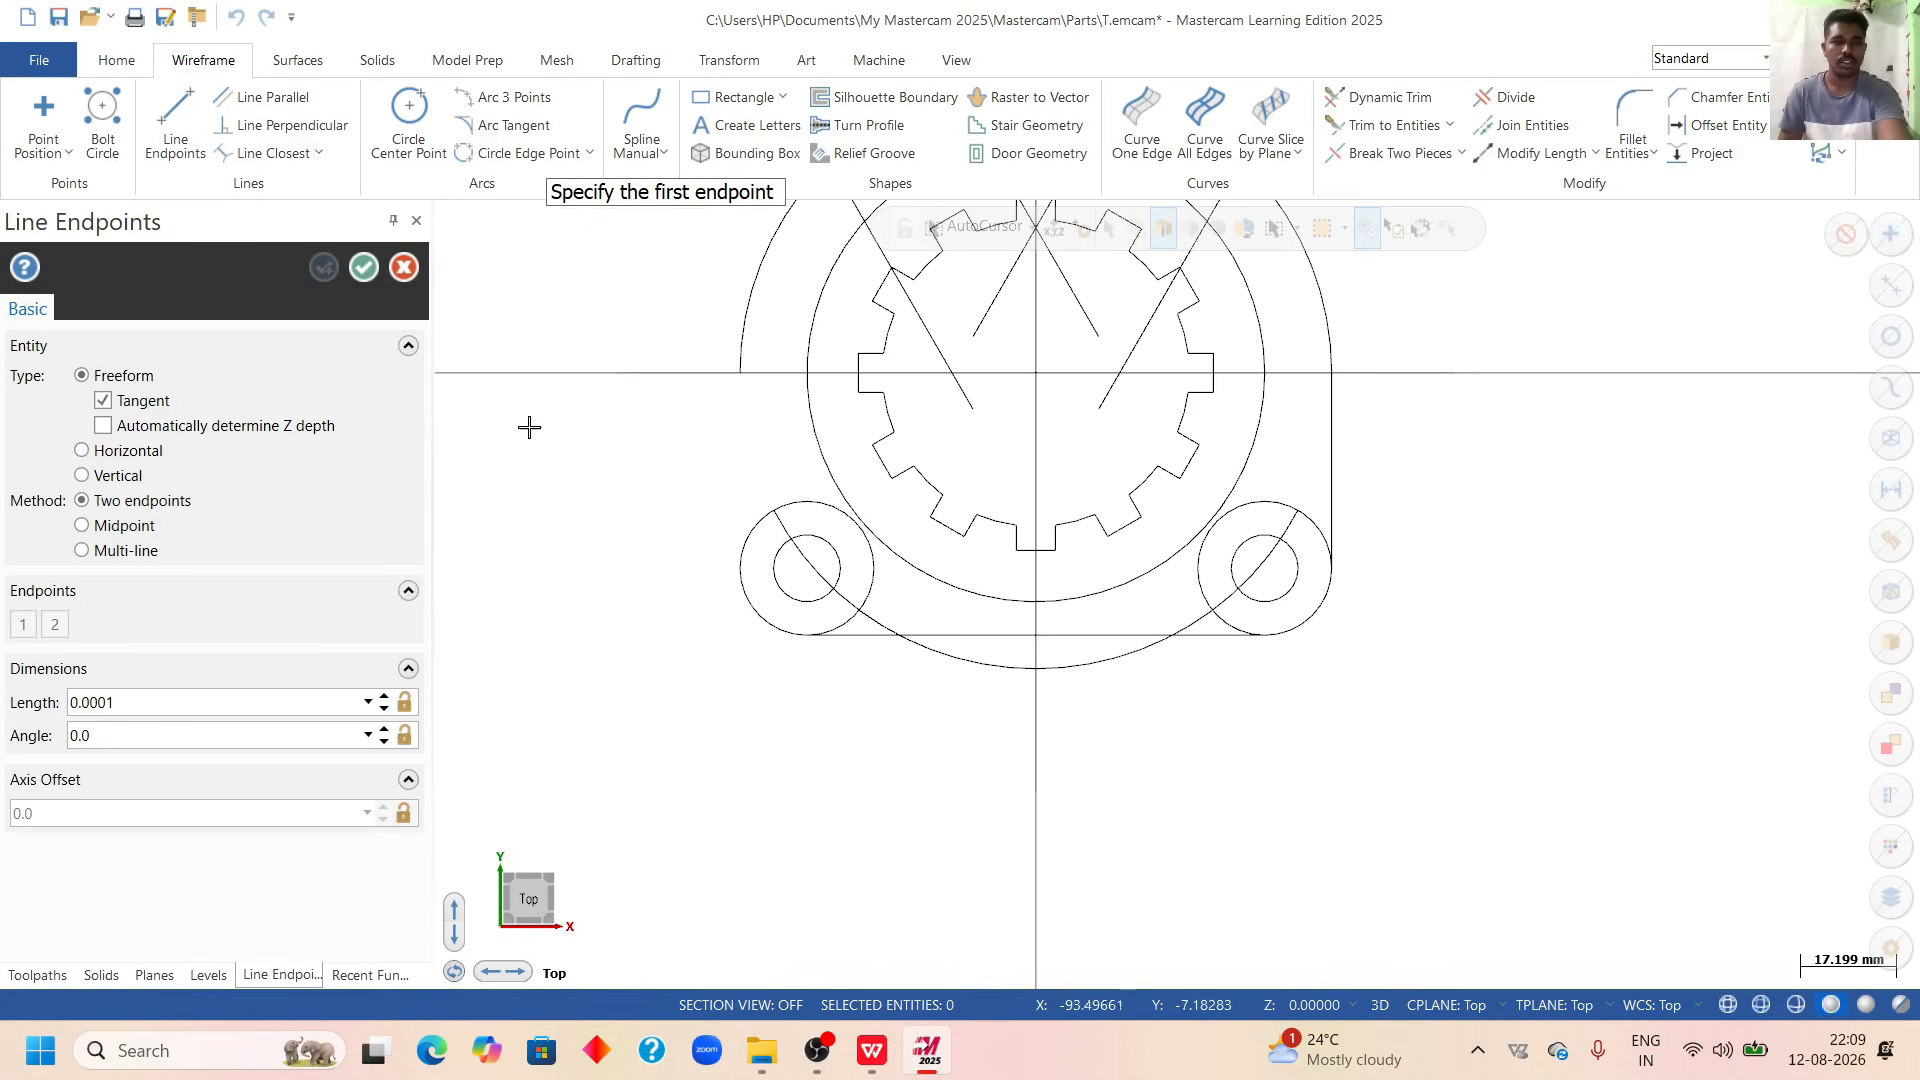
{"action": "left_click", "coordinate": [741, 372]}
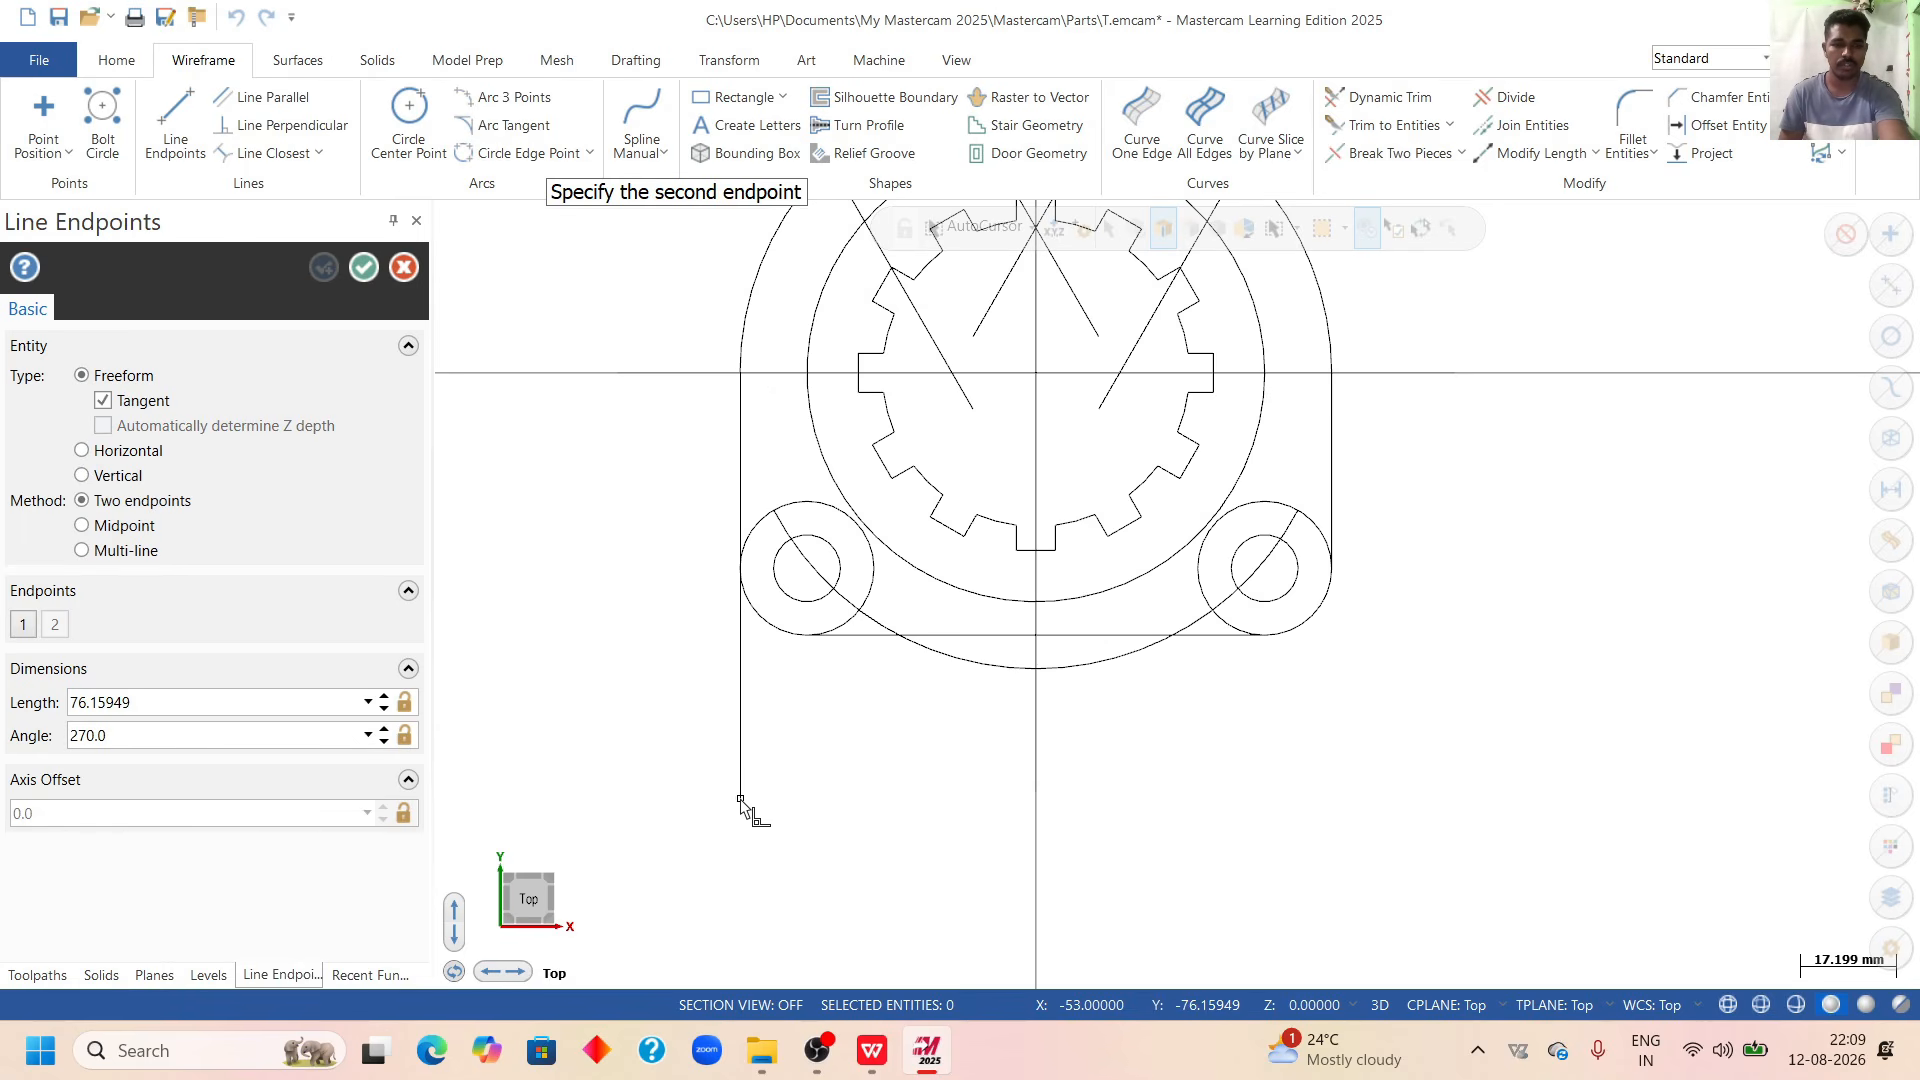
{"action": "left_click", "coordinate": [740, 798]}
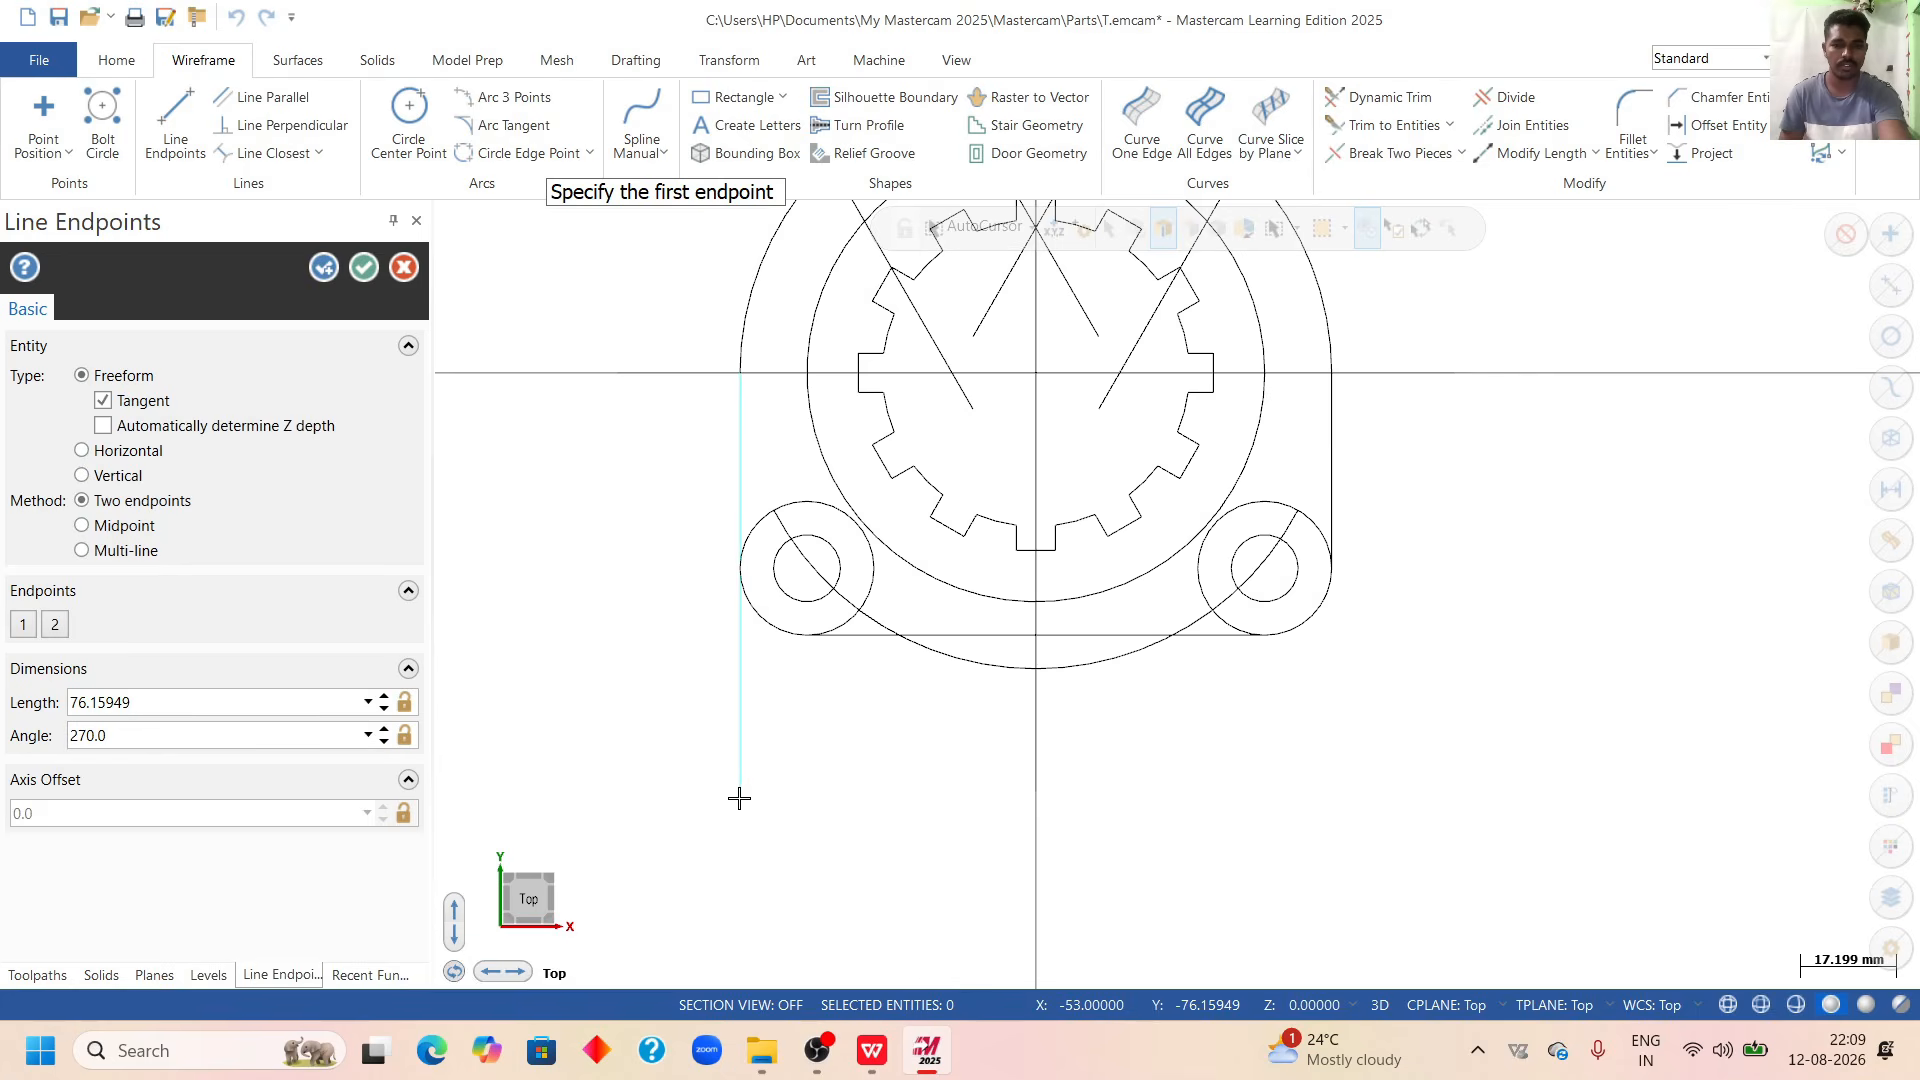
{"action": "left_click", "coordinate": [363, 267]}
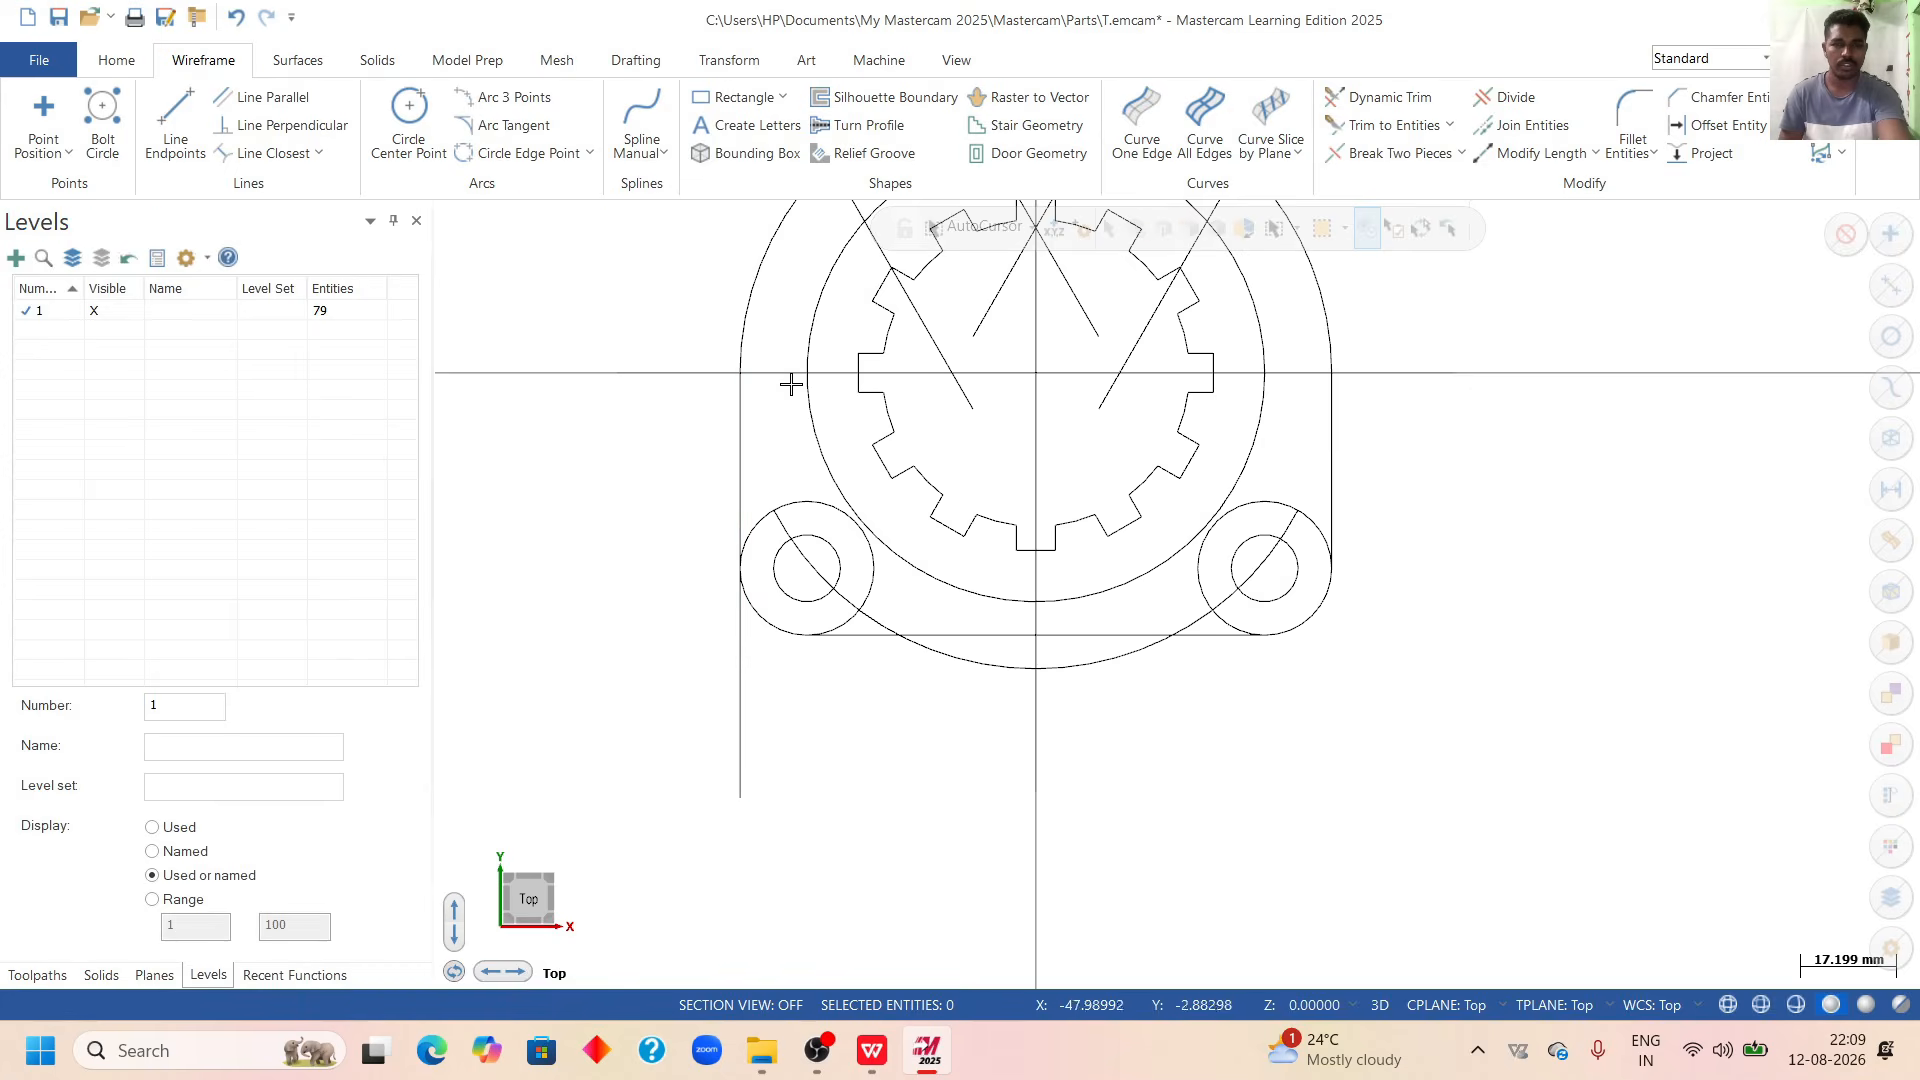
Try to break the new left vertical line at its tangent point with the corner circle and trim its lower end with Divide.
{"action": "left_click", "coordinate": [1508, 100]}
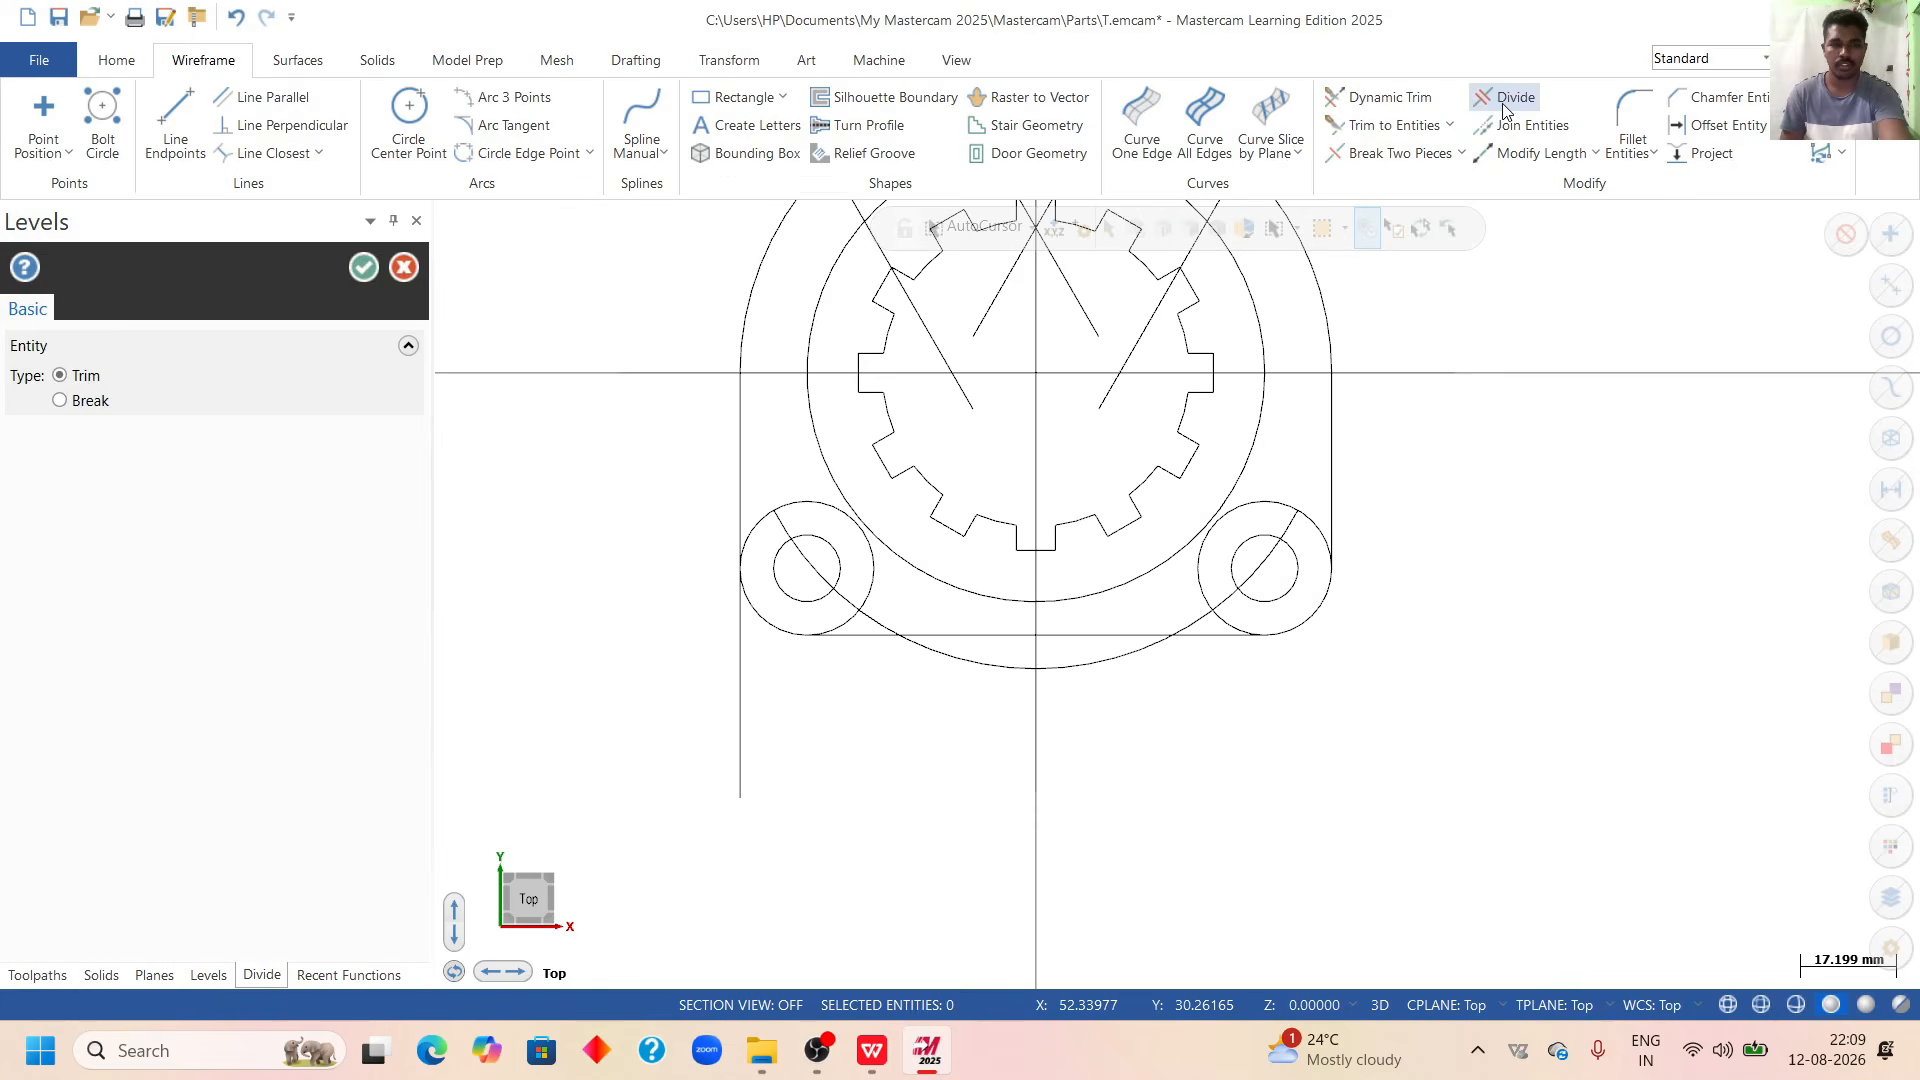
{"action": "left_click", "coordinate": [60, 400]}
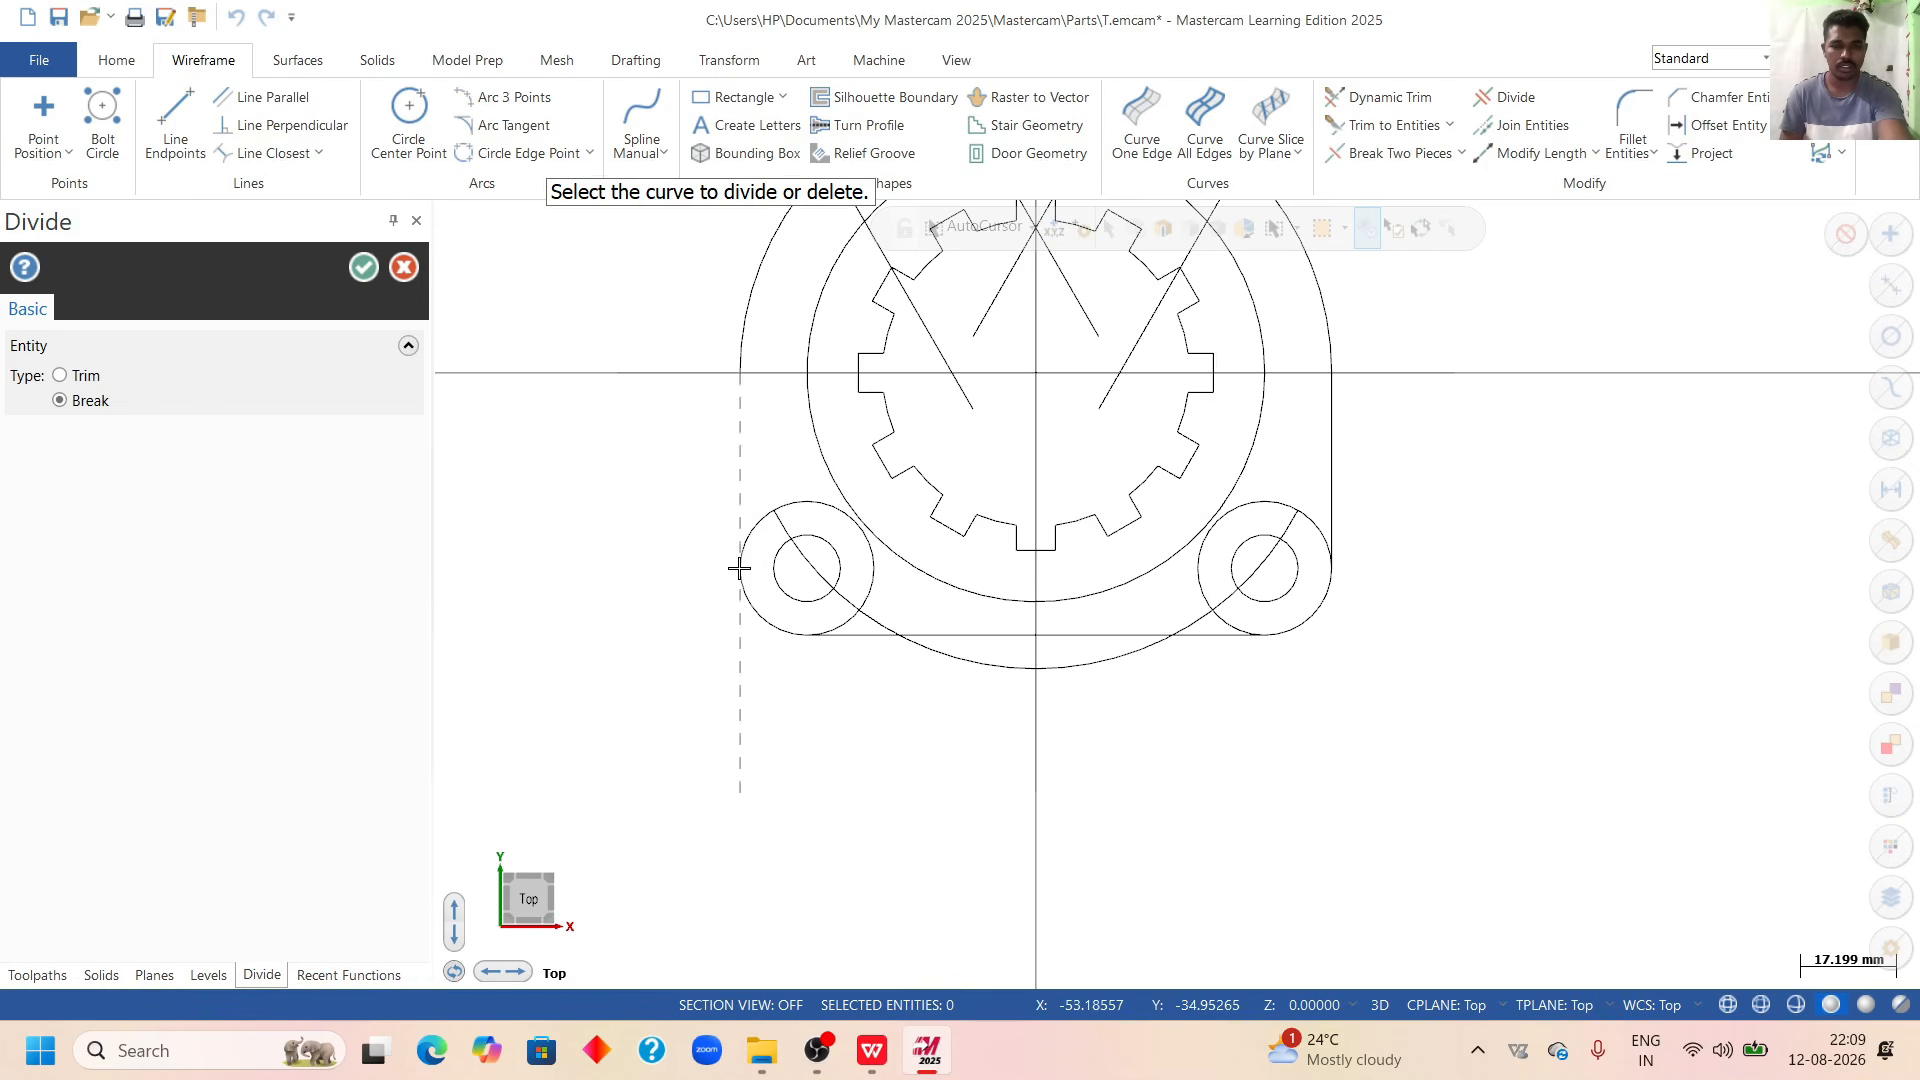
{"action": "left_click", "coordinate": [84, 377]}
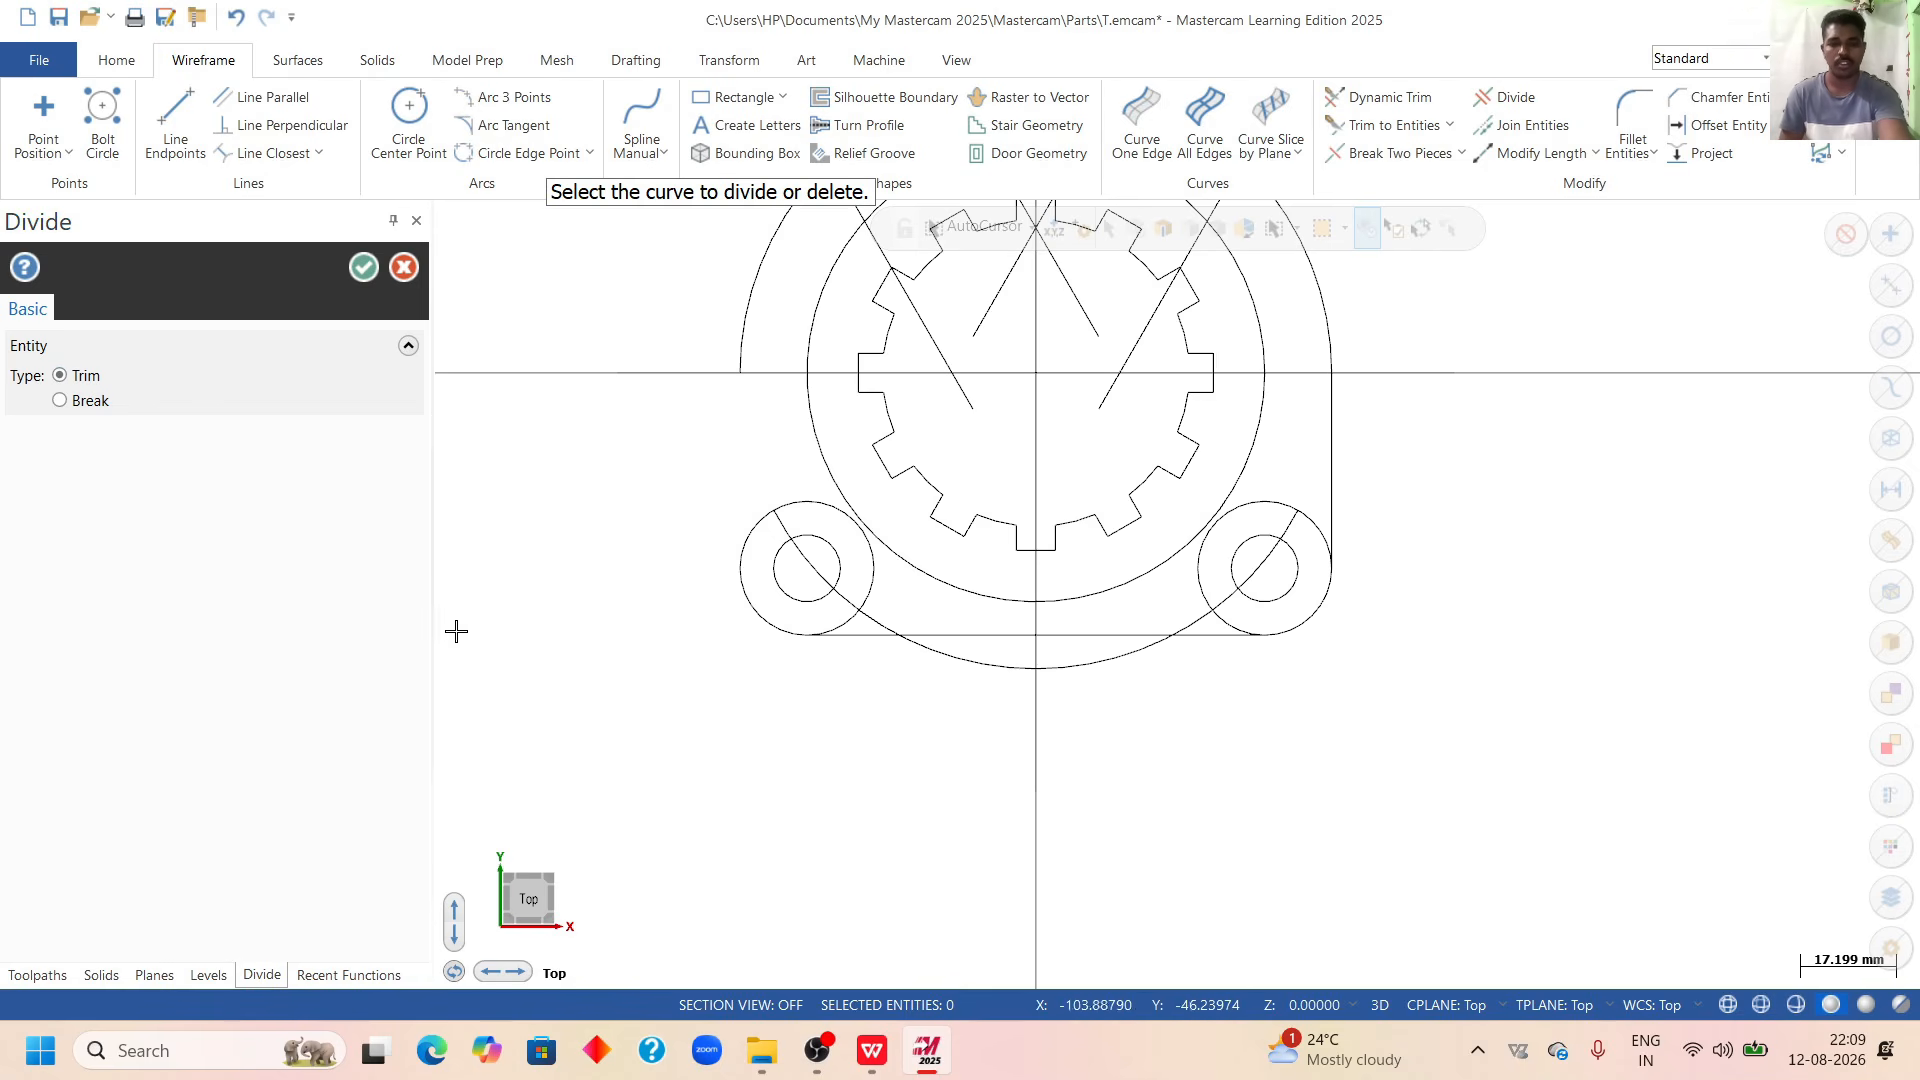
{"action": "key", "text": "Escape"}
Mirror the right vertical line about the Y axis as a copy and clear the result colors.
{"action": "scroll", "coordinate": [1003, 806], "scroll_direction": "down", "scroll_amount": 2}
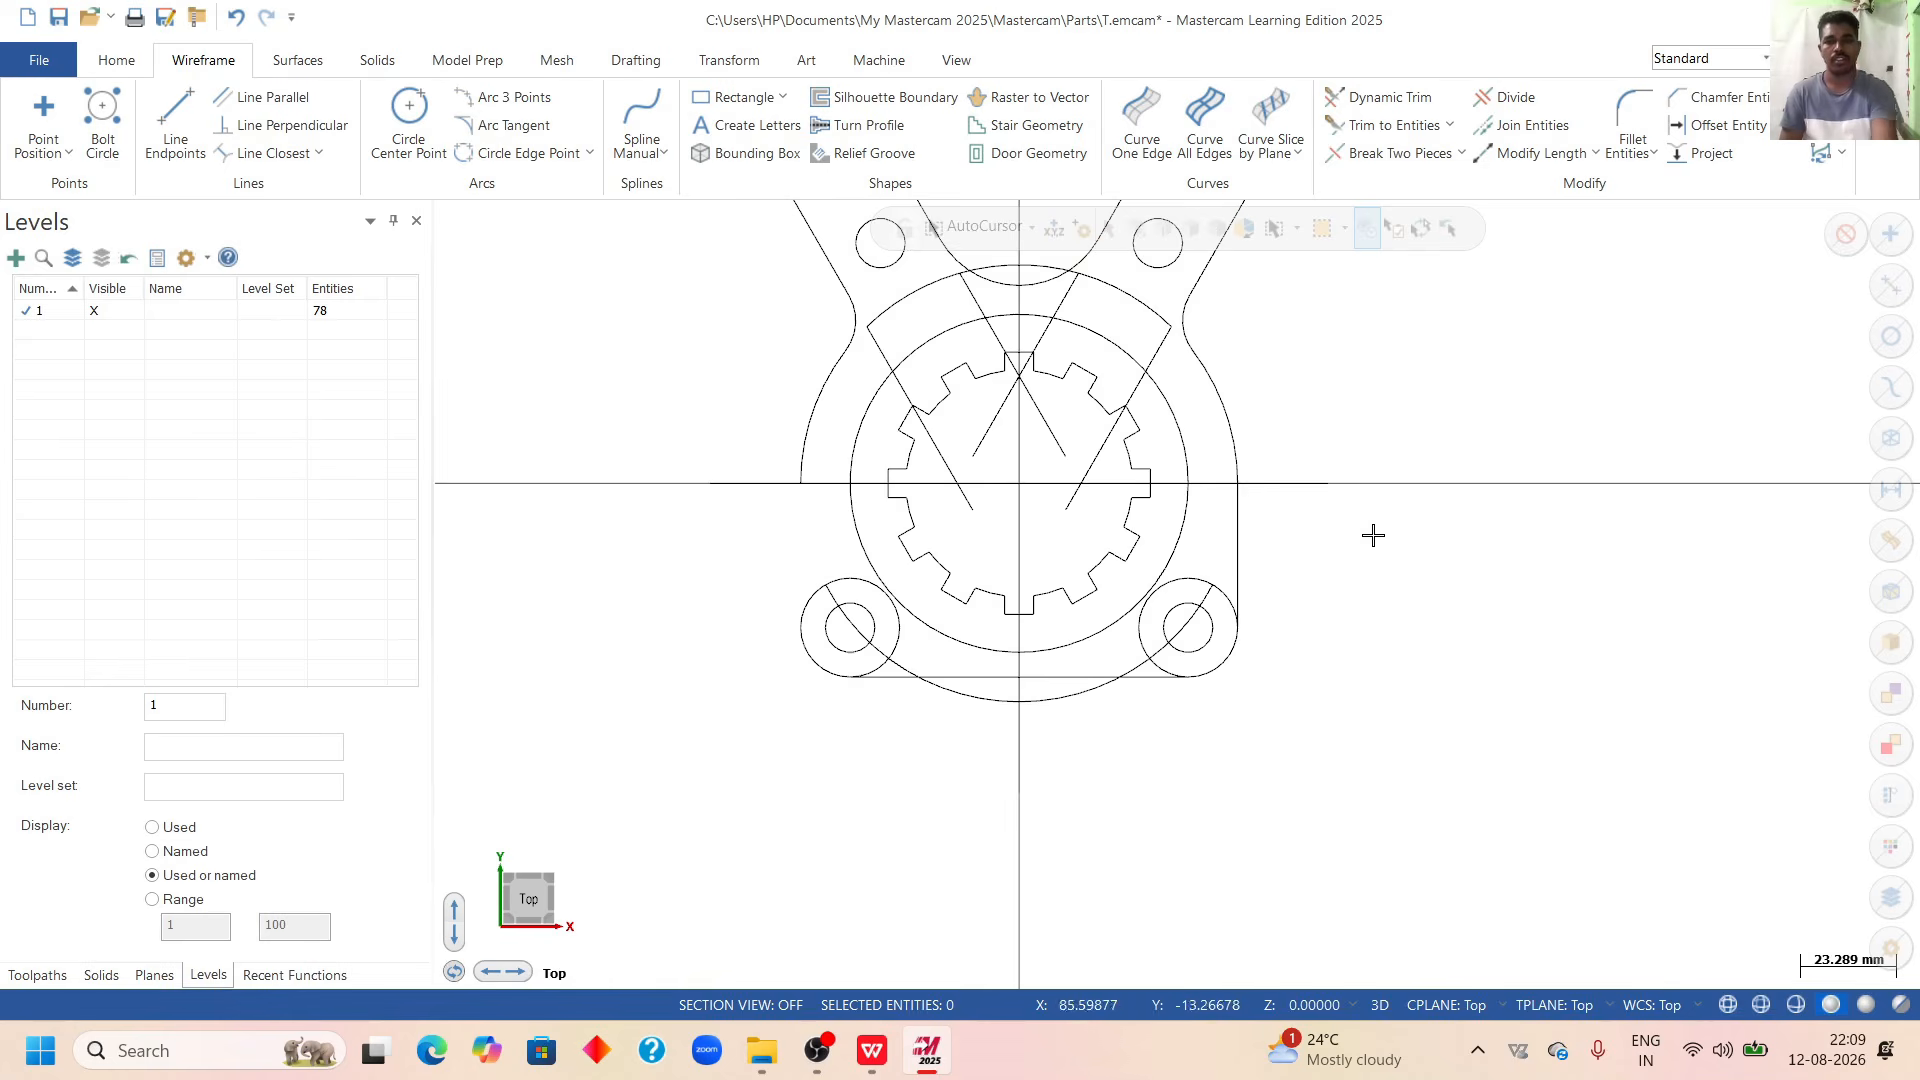
{"action": "scroll", "coordinate": [1078, 553], "scroll_direction": "up", "scroll_amount": 1}
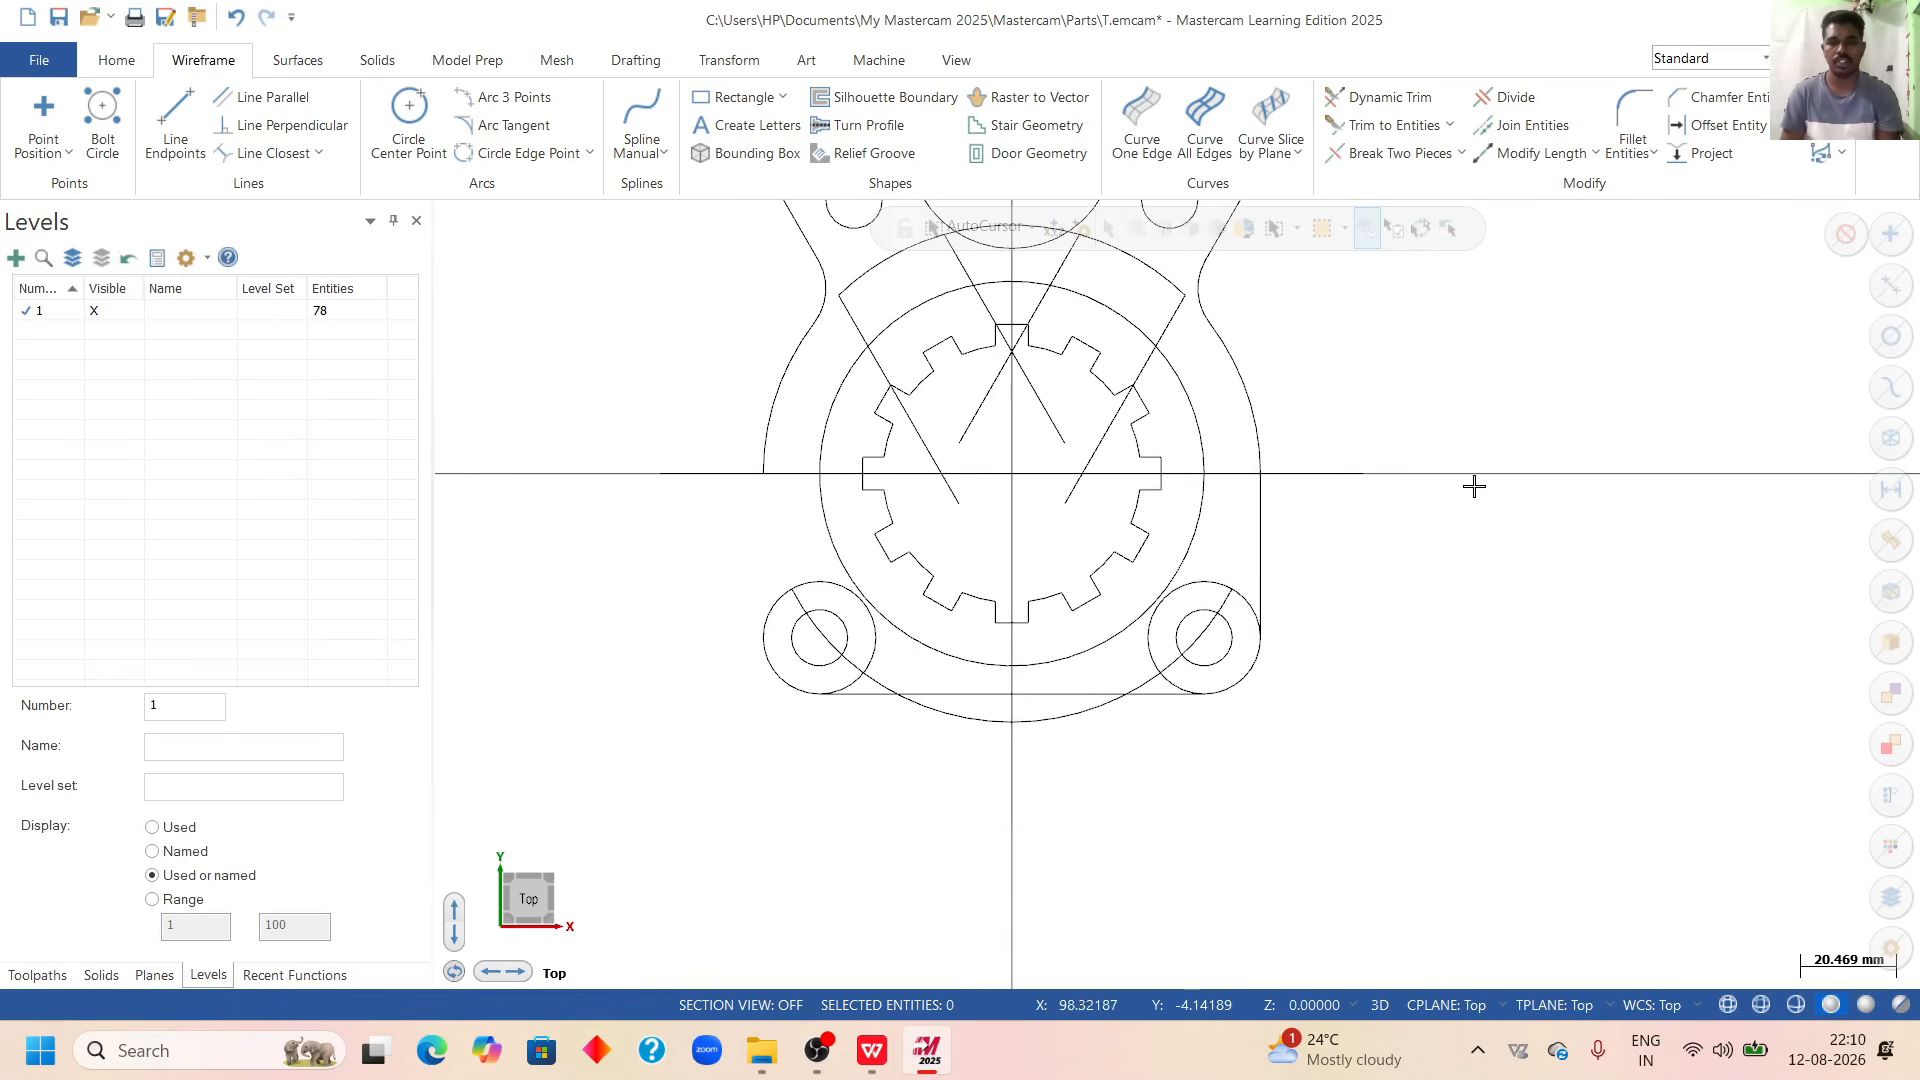
{"action": "left_click", "coordinate": [1259, 549]}
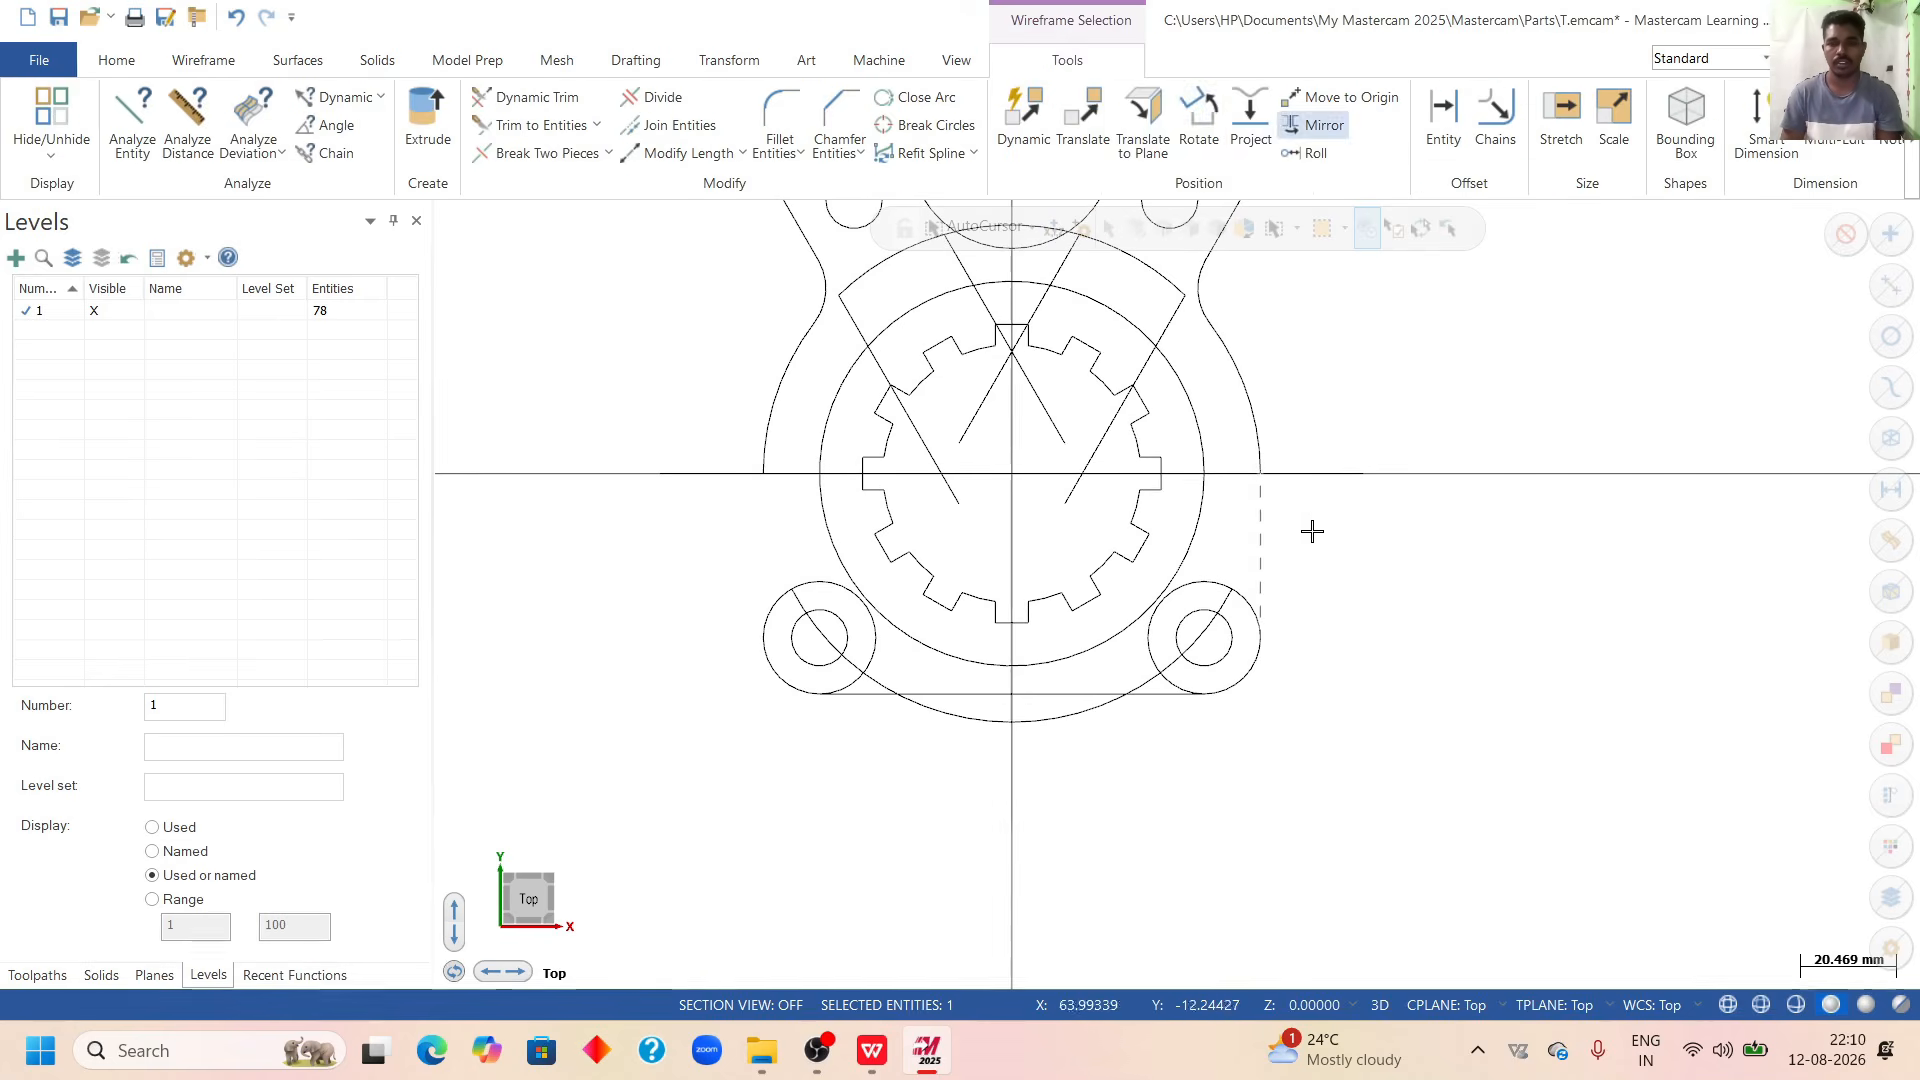
{"action": "left_click", "coordinate": [1322, 130]}
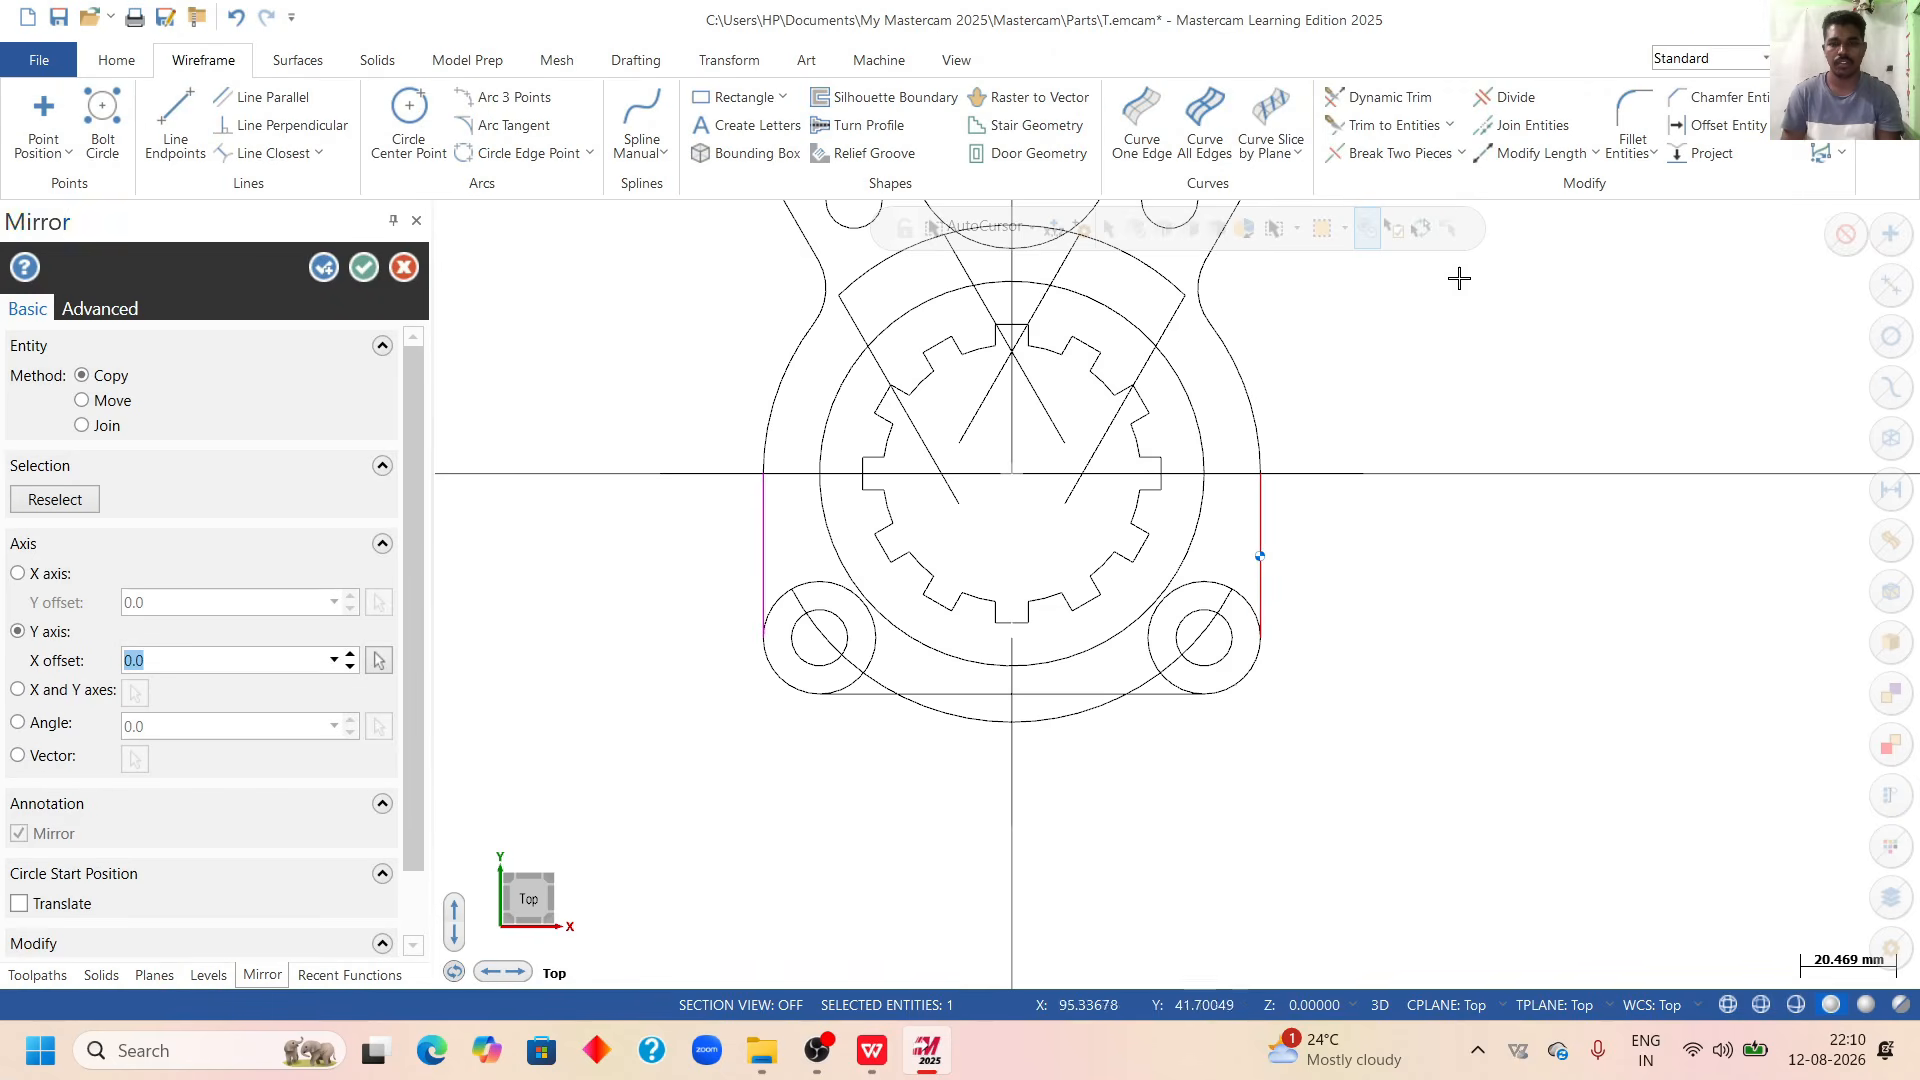
{"action": "left_click", "coordinate": [364, 267]}
{"action": "right_click", "coordinate": [1406, 328]}
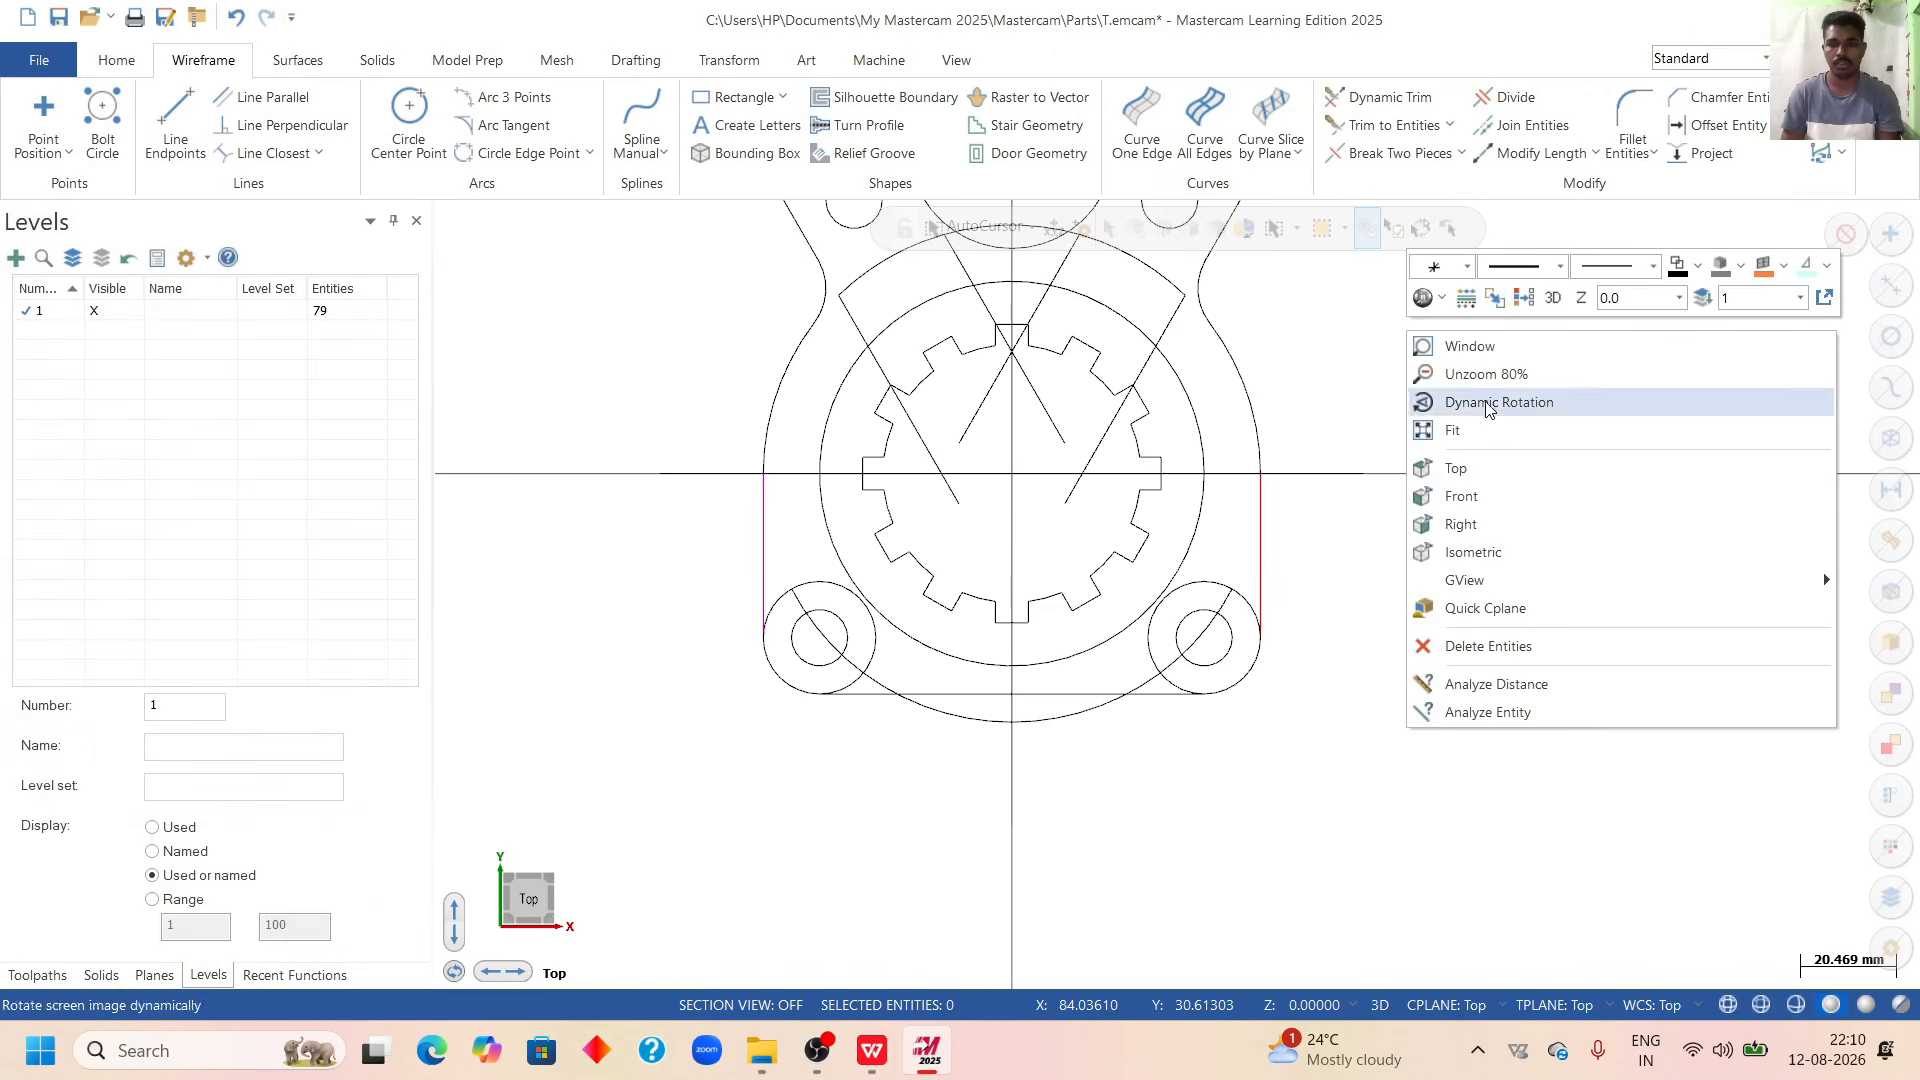
{"action": "left_click", "coordinate": [1522, 299]}
Delete the leftover upper and lower construction arcs and the four slanted construction lines crossing the central toothed profile.
{"action": "scroll", "coordinate": [874, 759], "scroll_direction": "down", "scroll_amount": 2}
{"action": "scroll", "coordinate": [991, 860], "scroll_direction": "up", "scroll_amount": 3}
{"action": "scroll", "coordinate": [1033, 759], "scroll_direction": "up", "scroll_amount": 2}
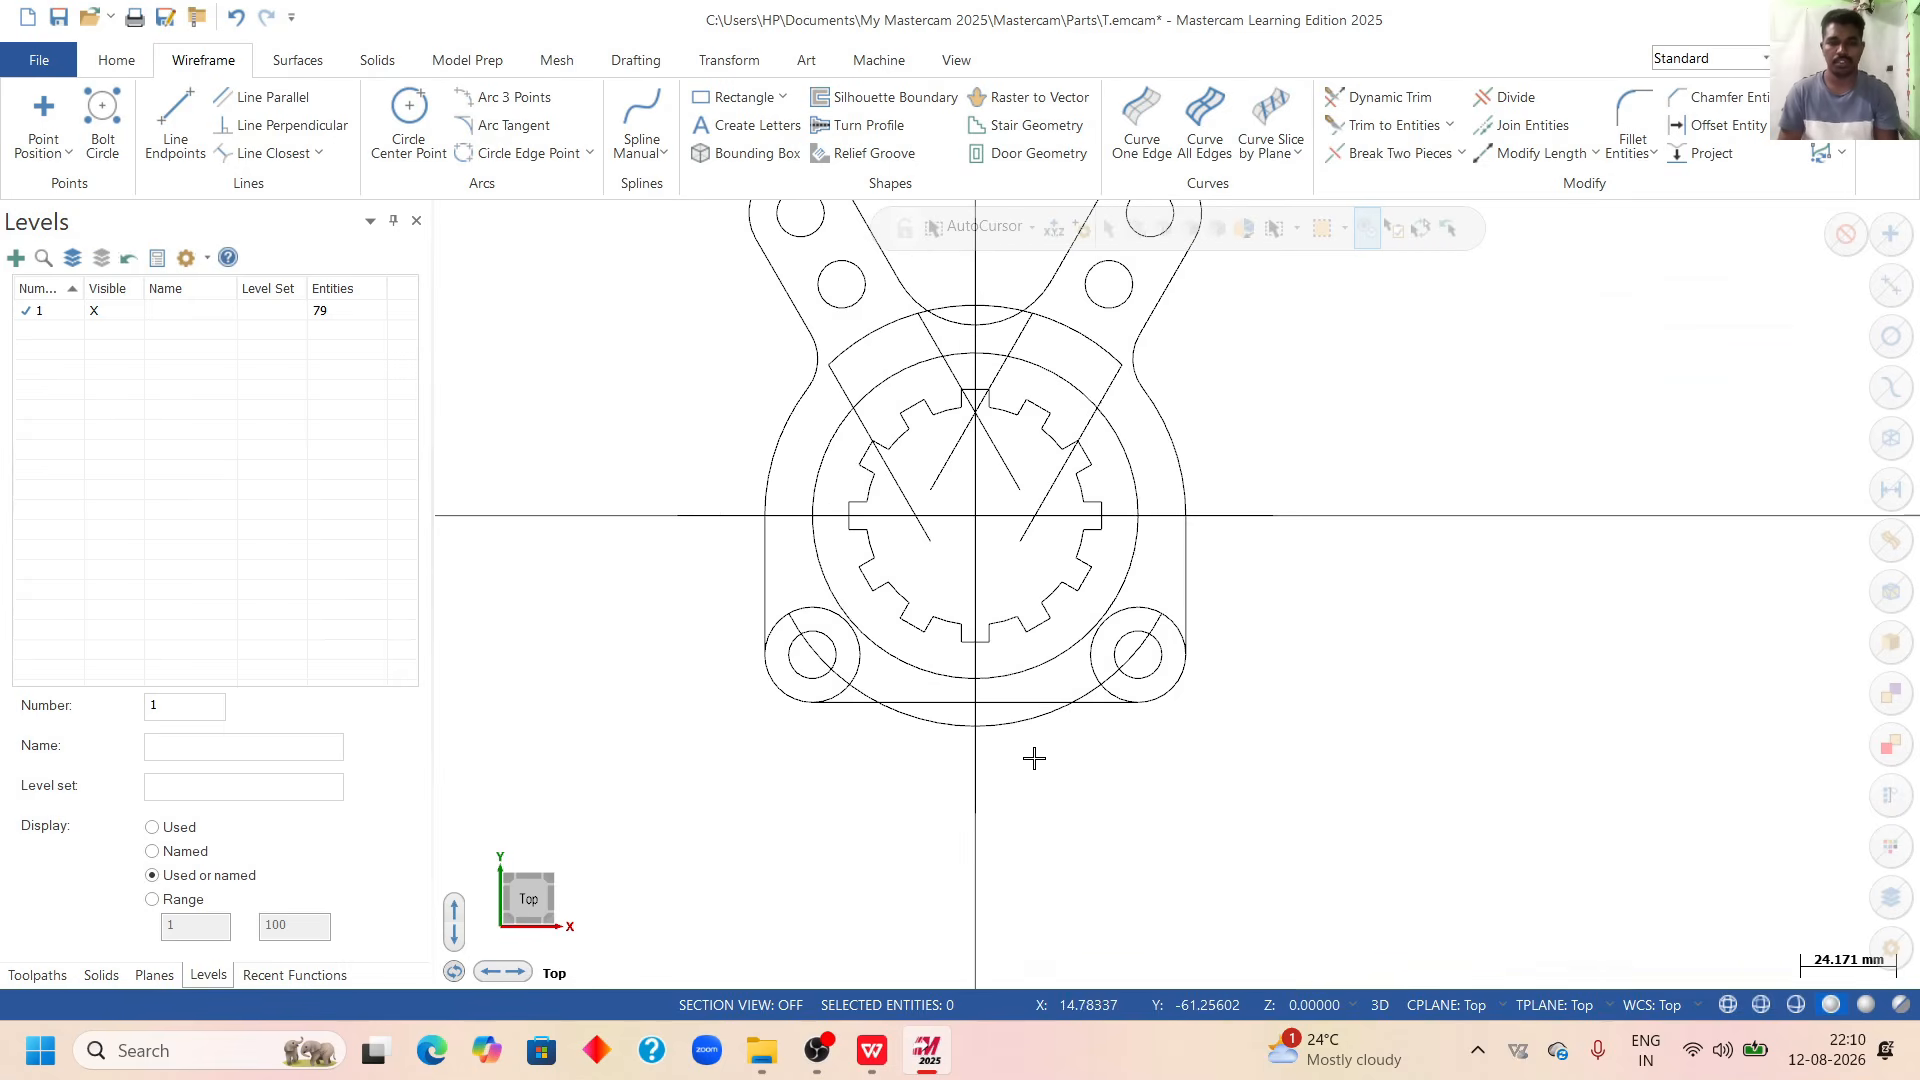
{"action": "scroll", "coordinate": [981, 720], "scroll_direction": "down", "scroll_amount": 2}
{"action": "left_click", "coordinate": [1034, 735]}
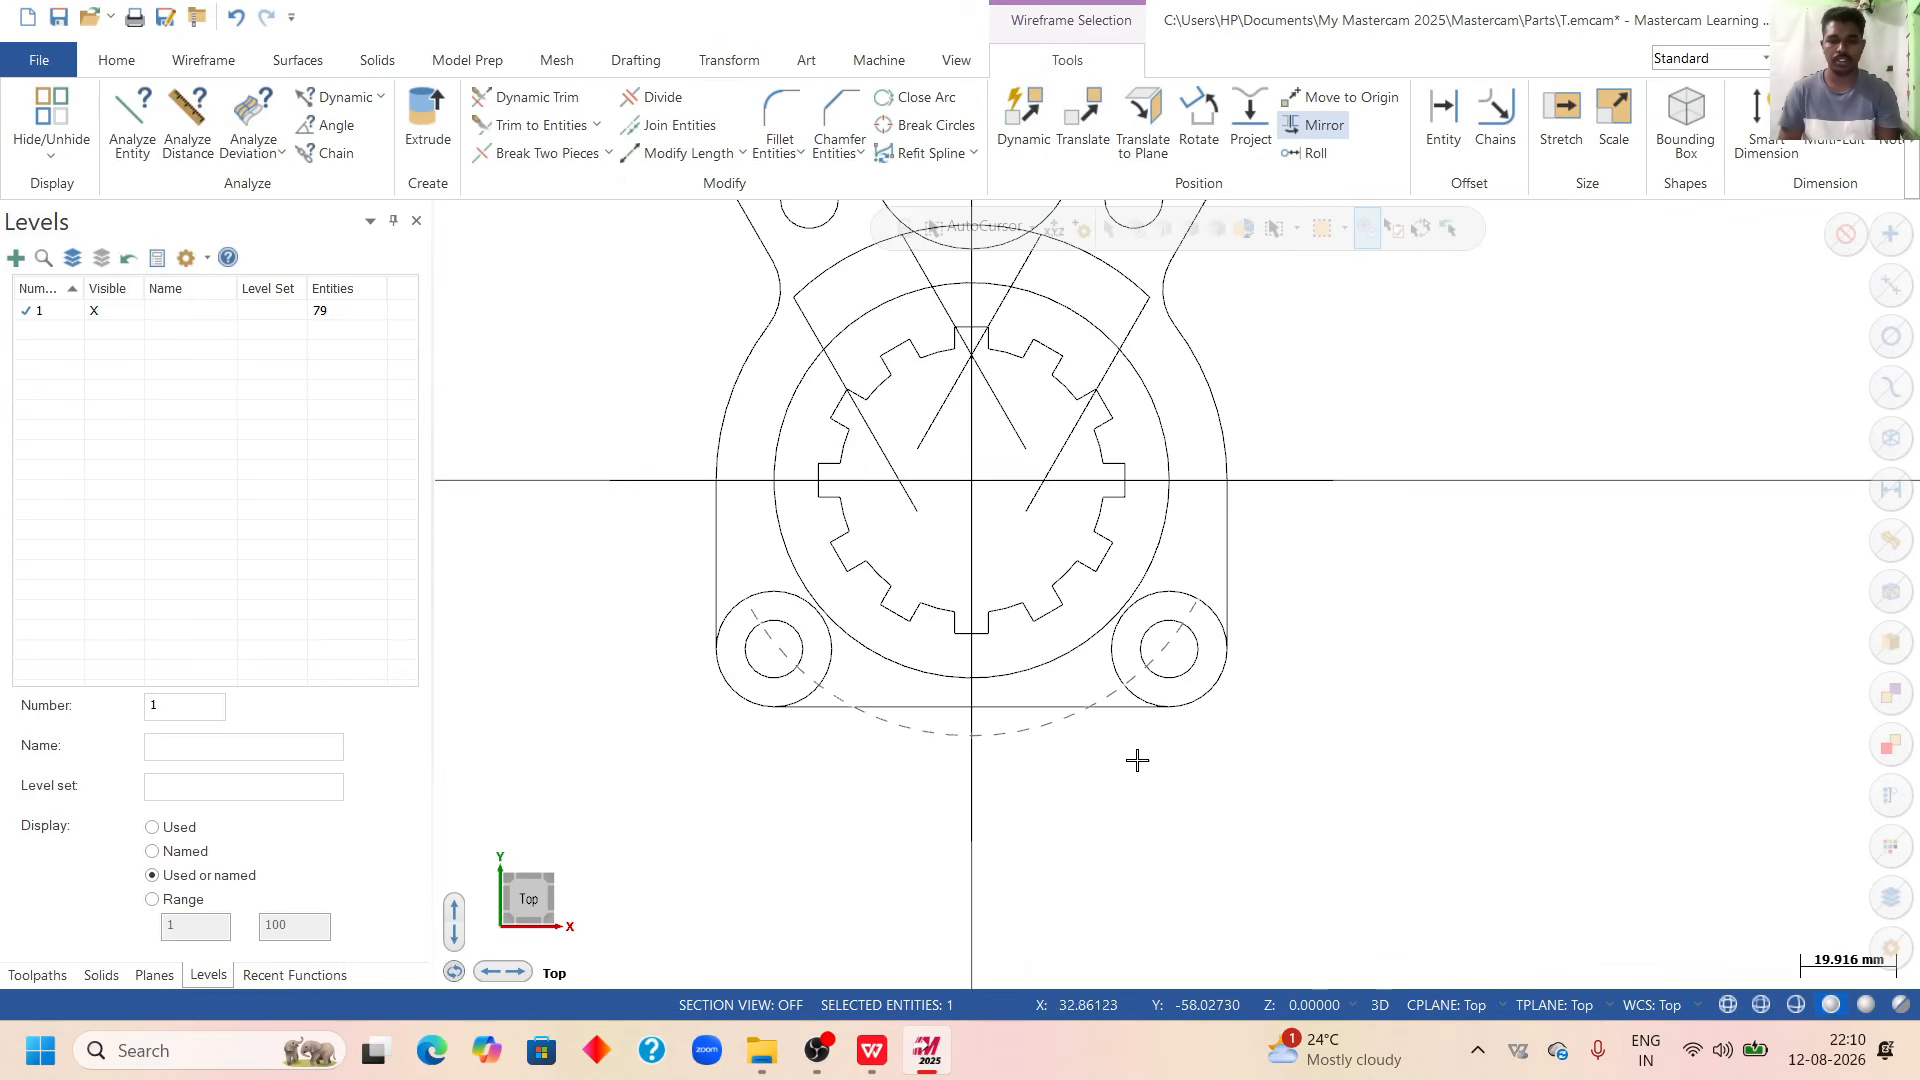
{"action": "scroll", "coordinate": [1160, 640], "scroll_direction": "down", "scroll_amount": 2}
{"action": "scroll", "coordinate": [1251, 437], "scroll_direction": "up", "scroll_amount": 4}
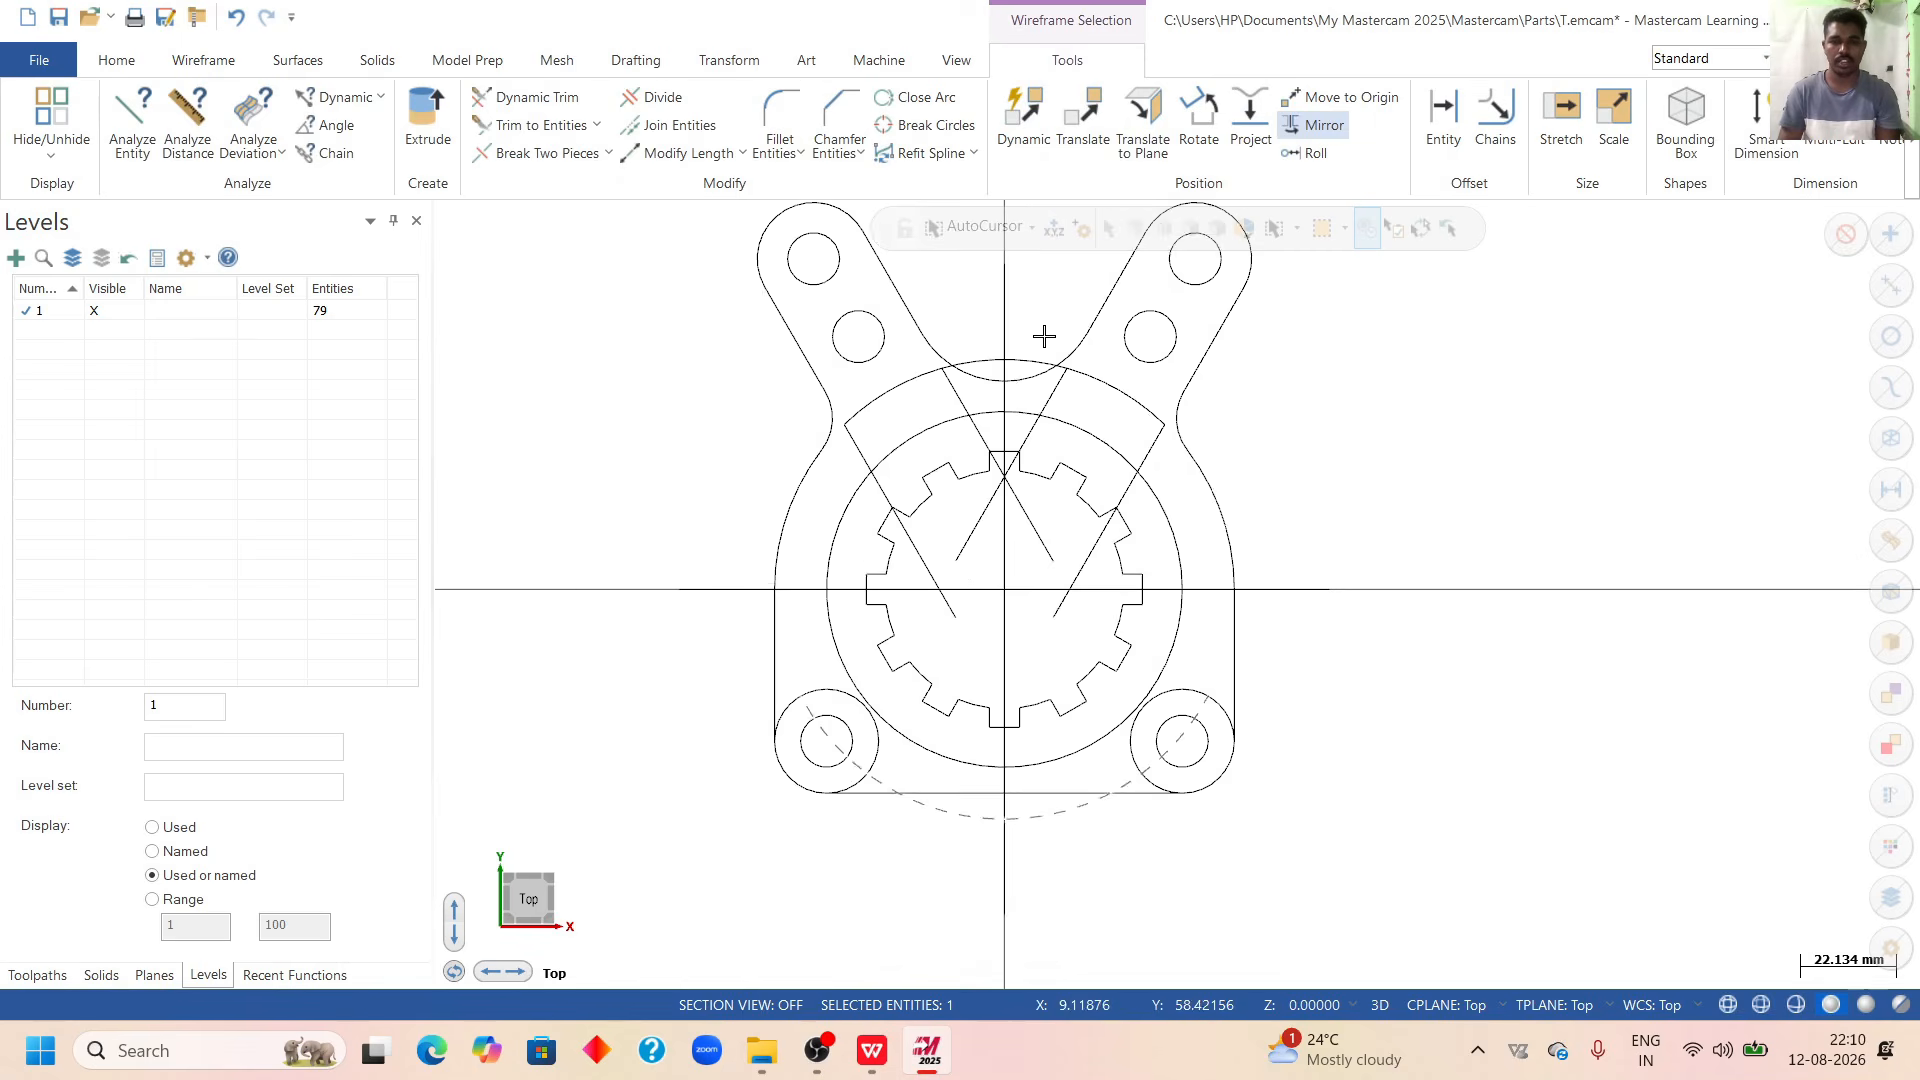
{"action": "scroll", "coordinate": [1020, 333], "scroll_direction": "up", "scroll_amount": 1}
{"action": "left_click", "coordinate": [1174, 418]}
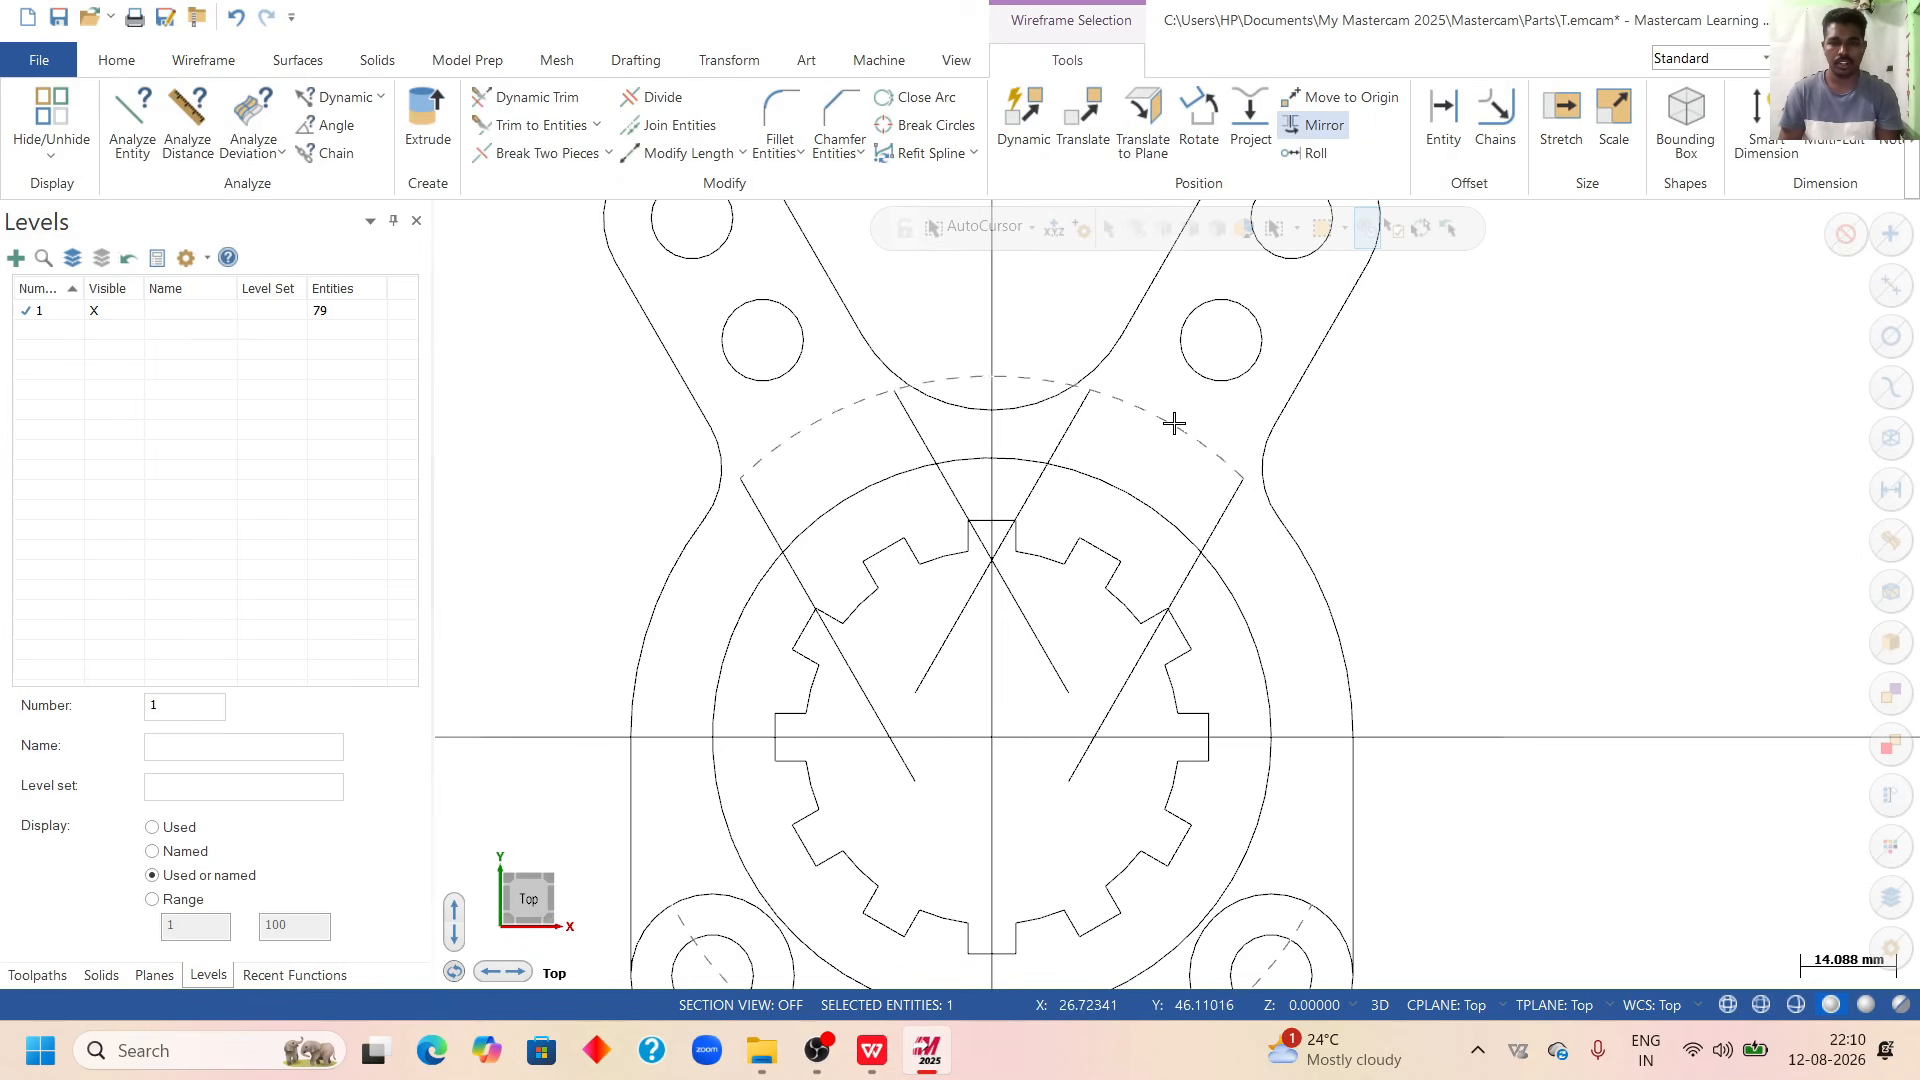
{"action": "left_click", "coordinate": [1063, 428]}
{"action": "left_click", "coordinate": [1215, 521]}
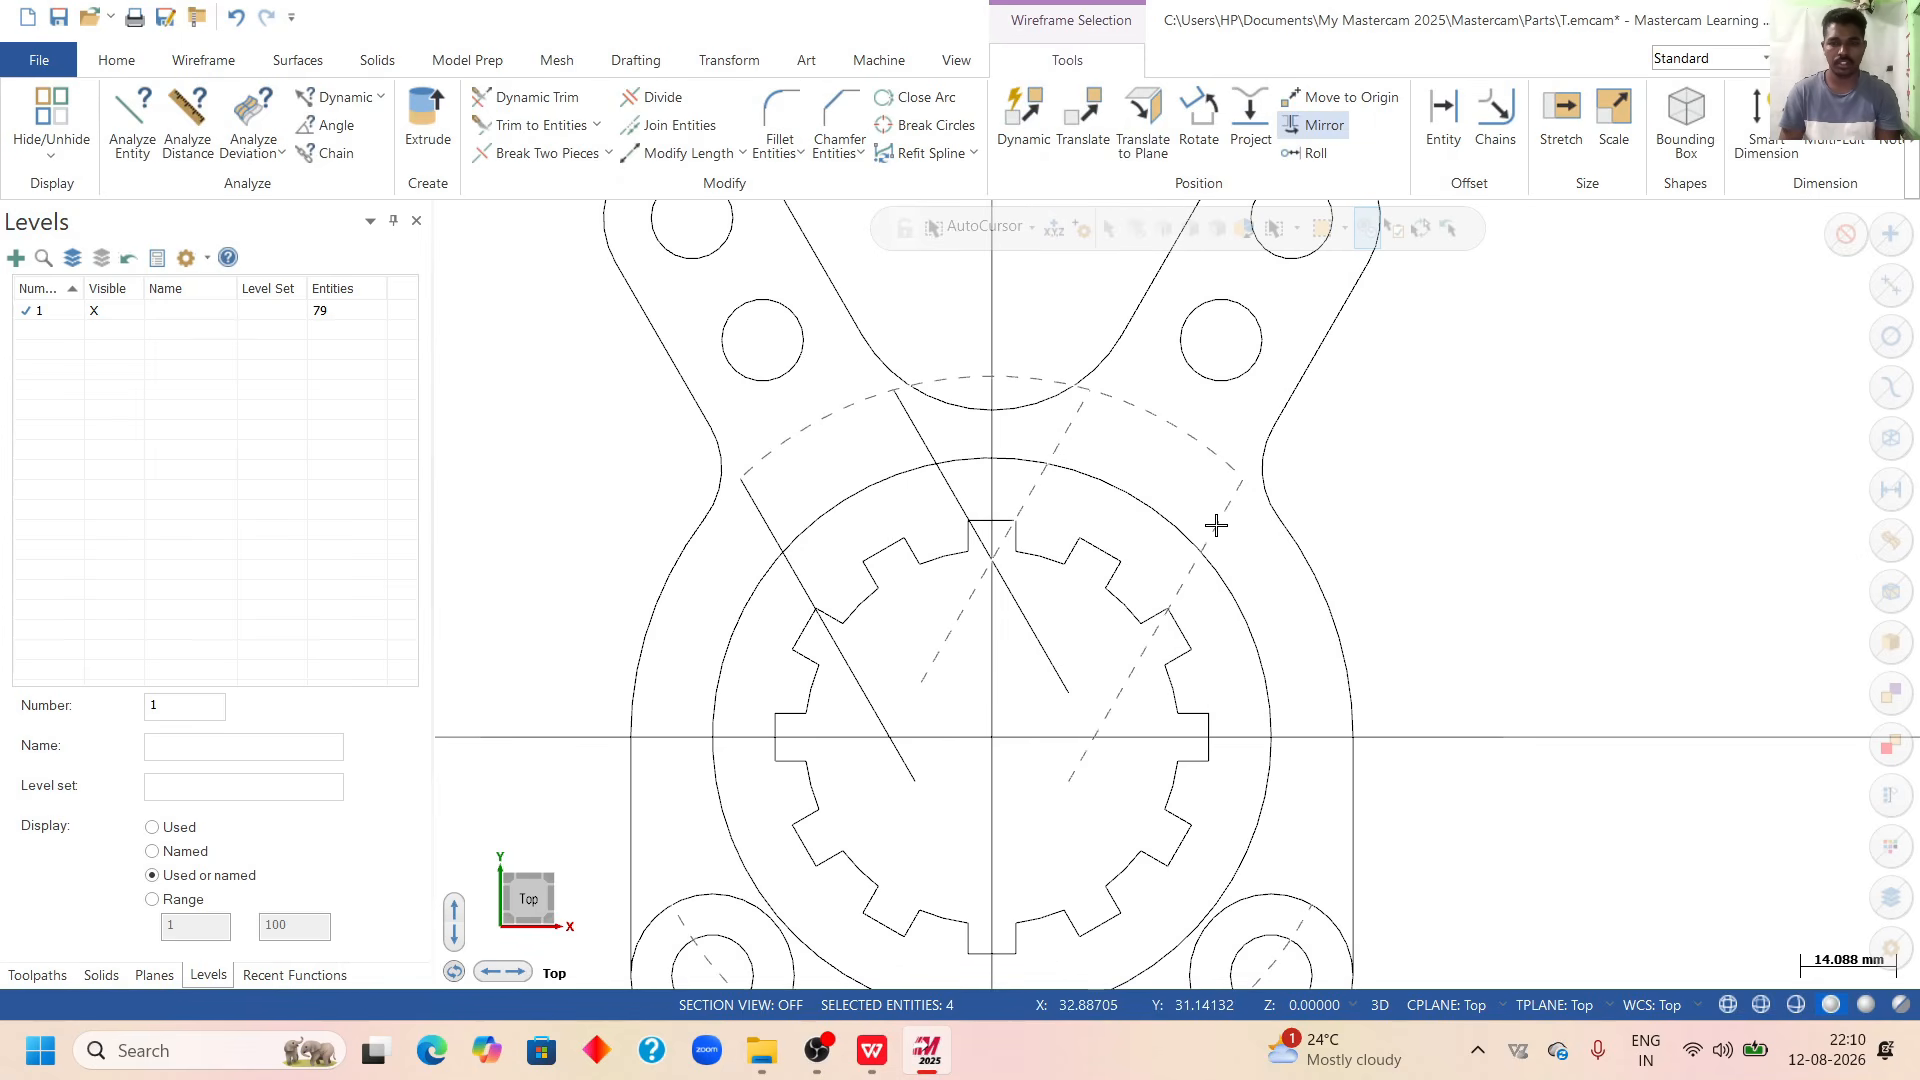
{"action": "left_click", "coordinate": [943, 470]}
{"action": "left_click", "coordinate": [759, 522]}
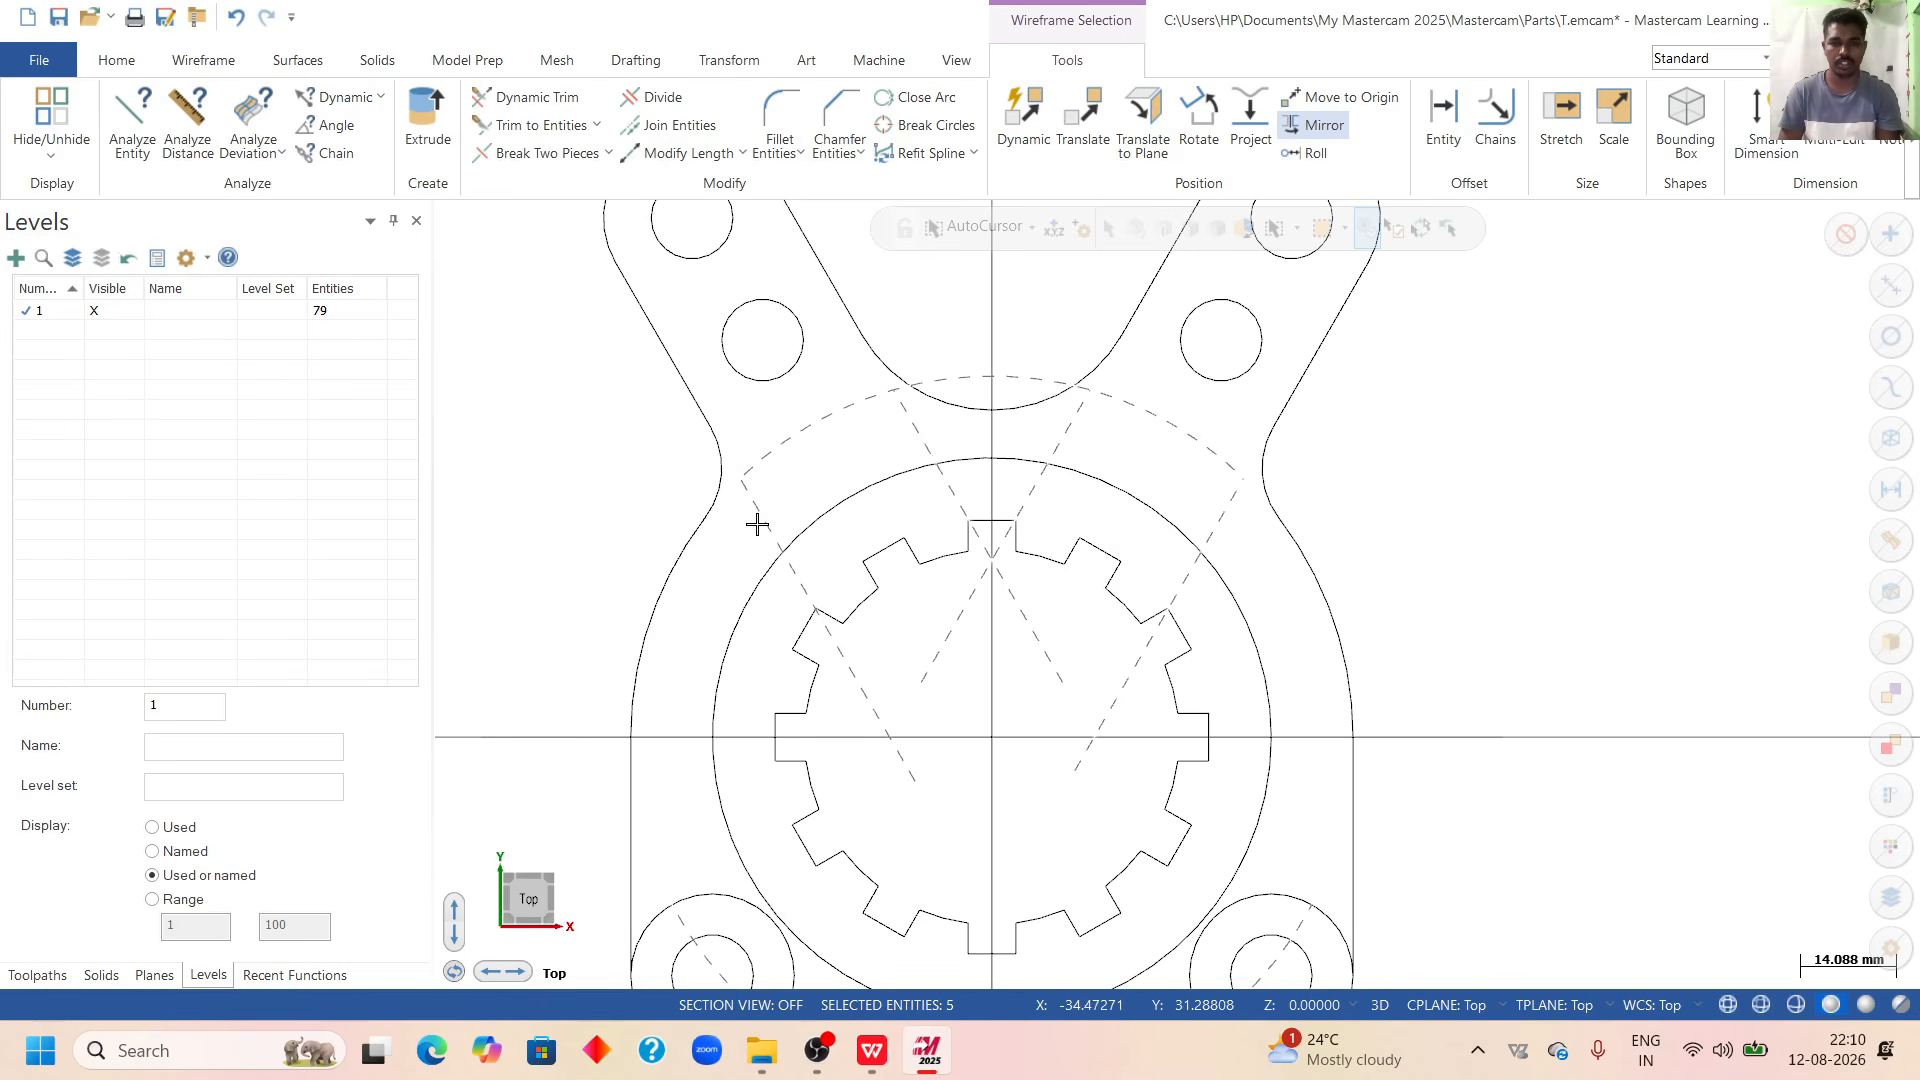
{"action": "scroll", "coordinate": [613, 433], "scroll_direction": "down", "scroll_amount": 2}
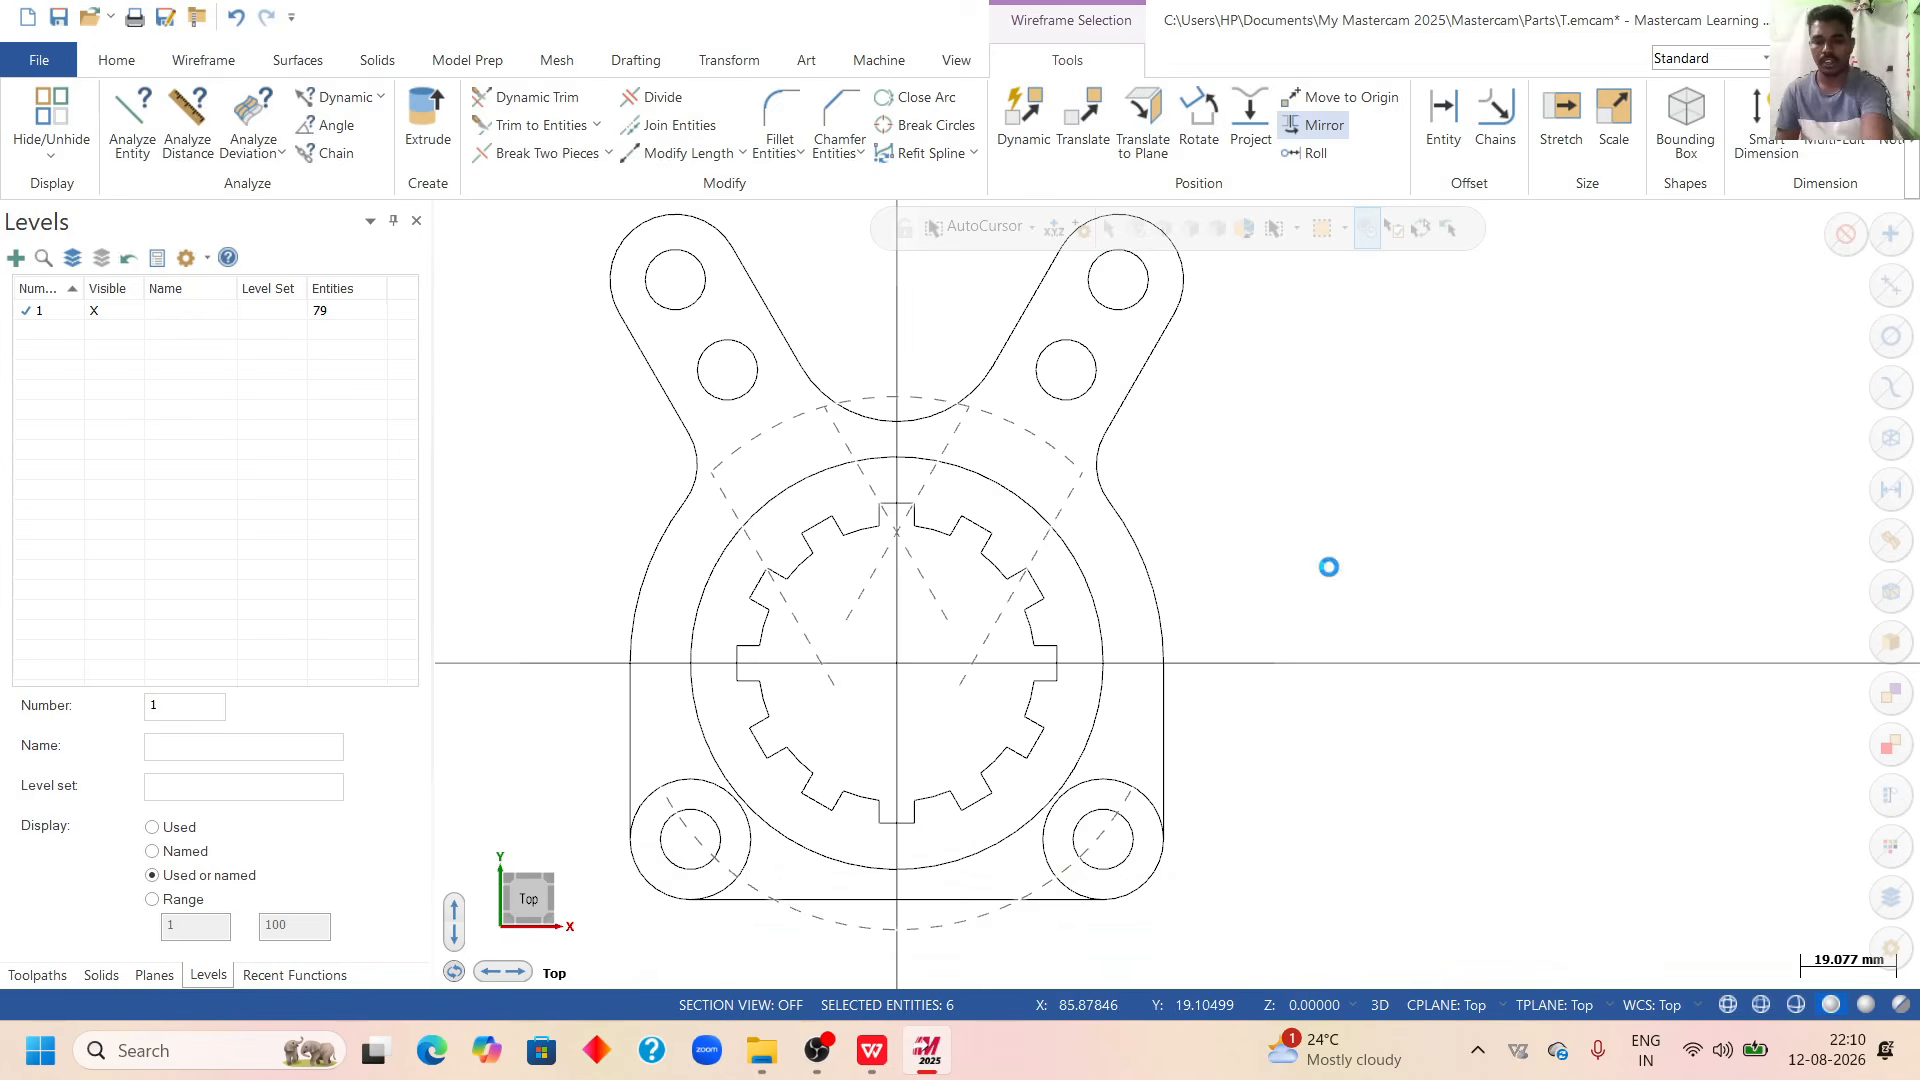
{"action": "key", "text": "Delete"}
{"action": "scroll", "coordinate": [754, 836], "scroll_direction": "down", "scroll_amount": 1}
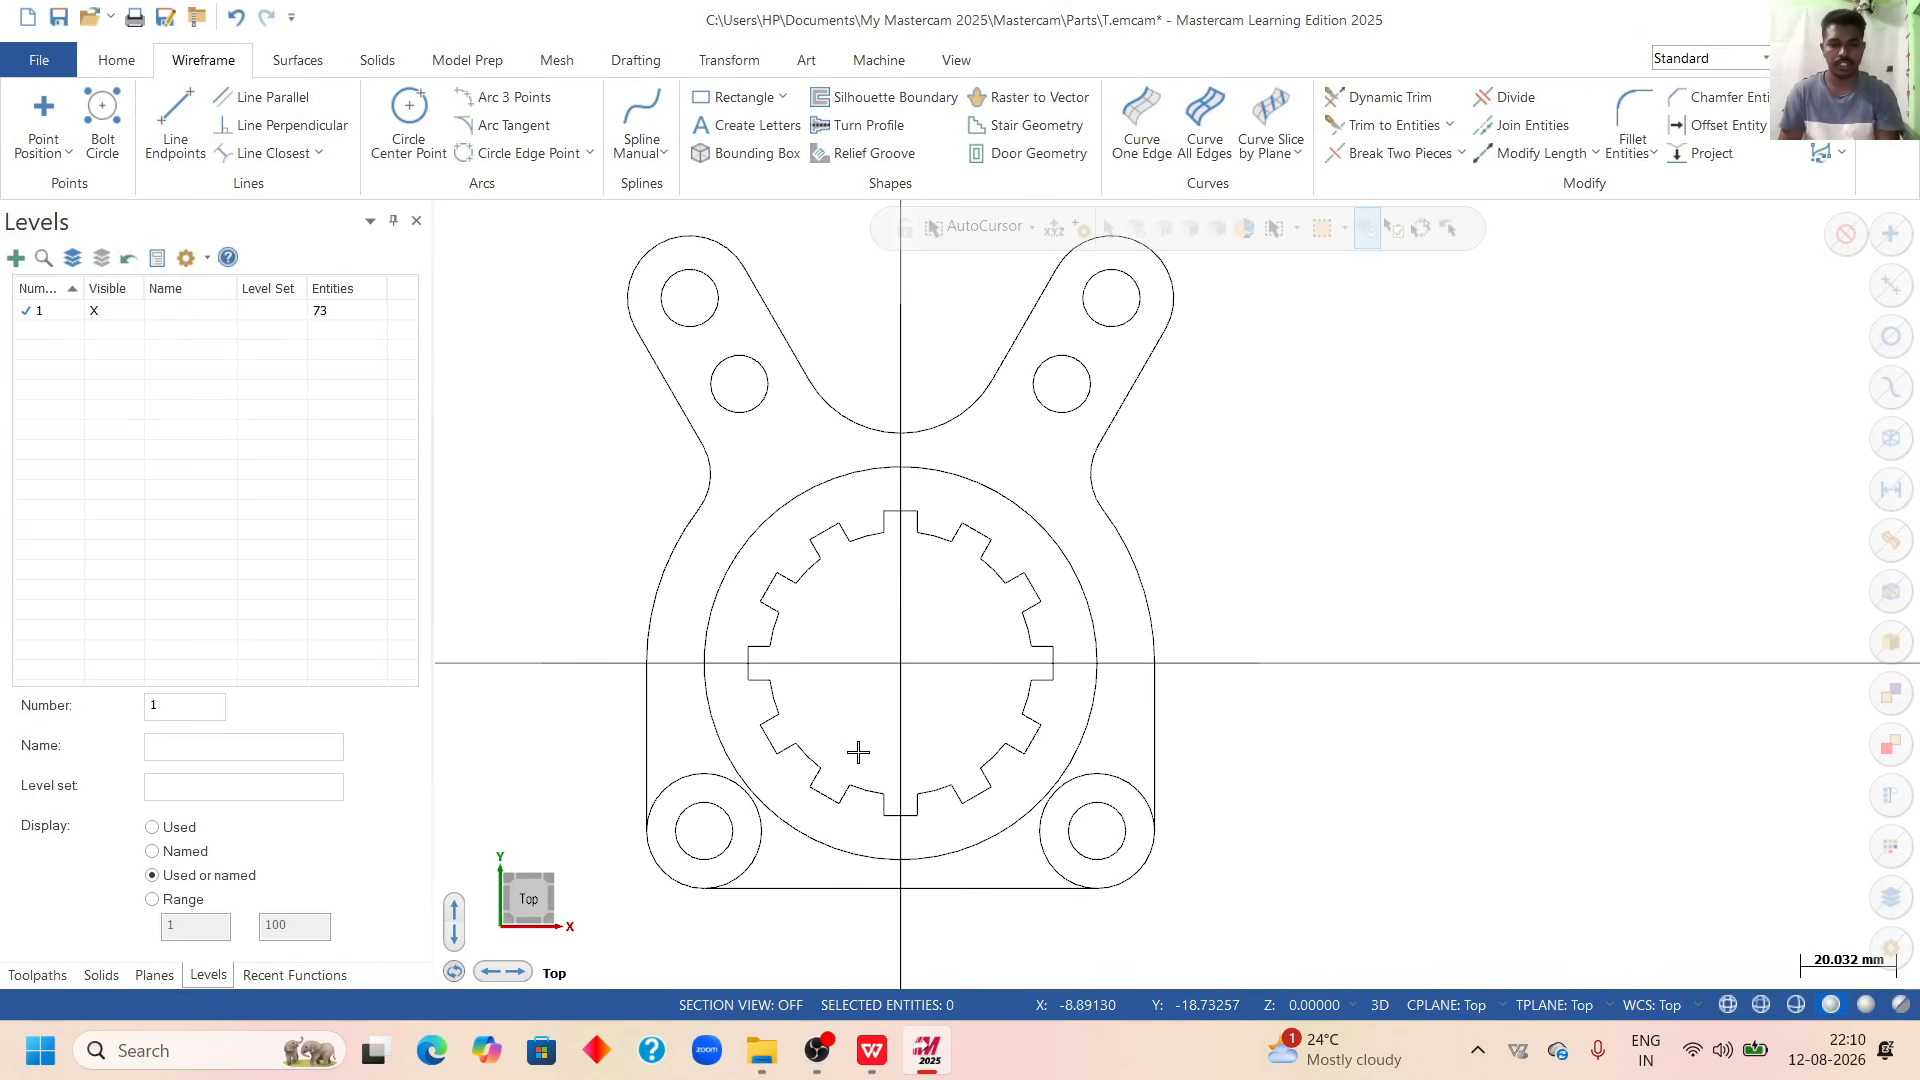
Check the Fork drawing of Exercise 18 in the Exercises Sheet PDF in WPS Office, and return to Mastercam.
{"action": "mouse_move", "coordinate": [872, 1052]}
{"action": "left_click", "coordinate": [965, 960]}
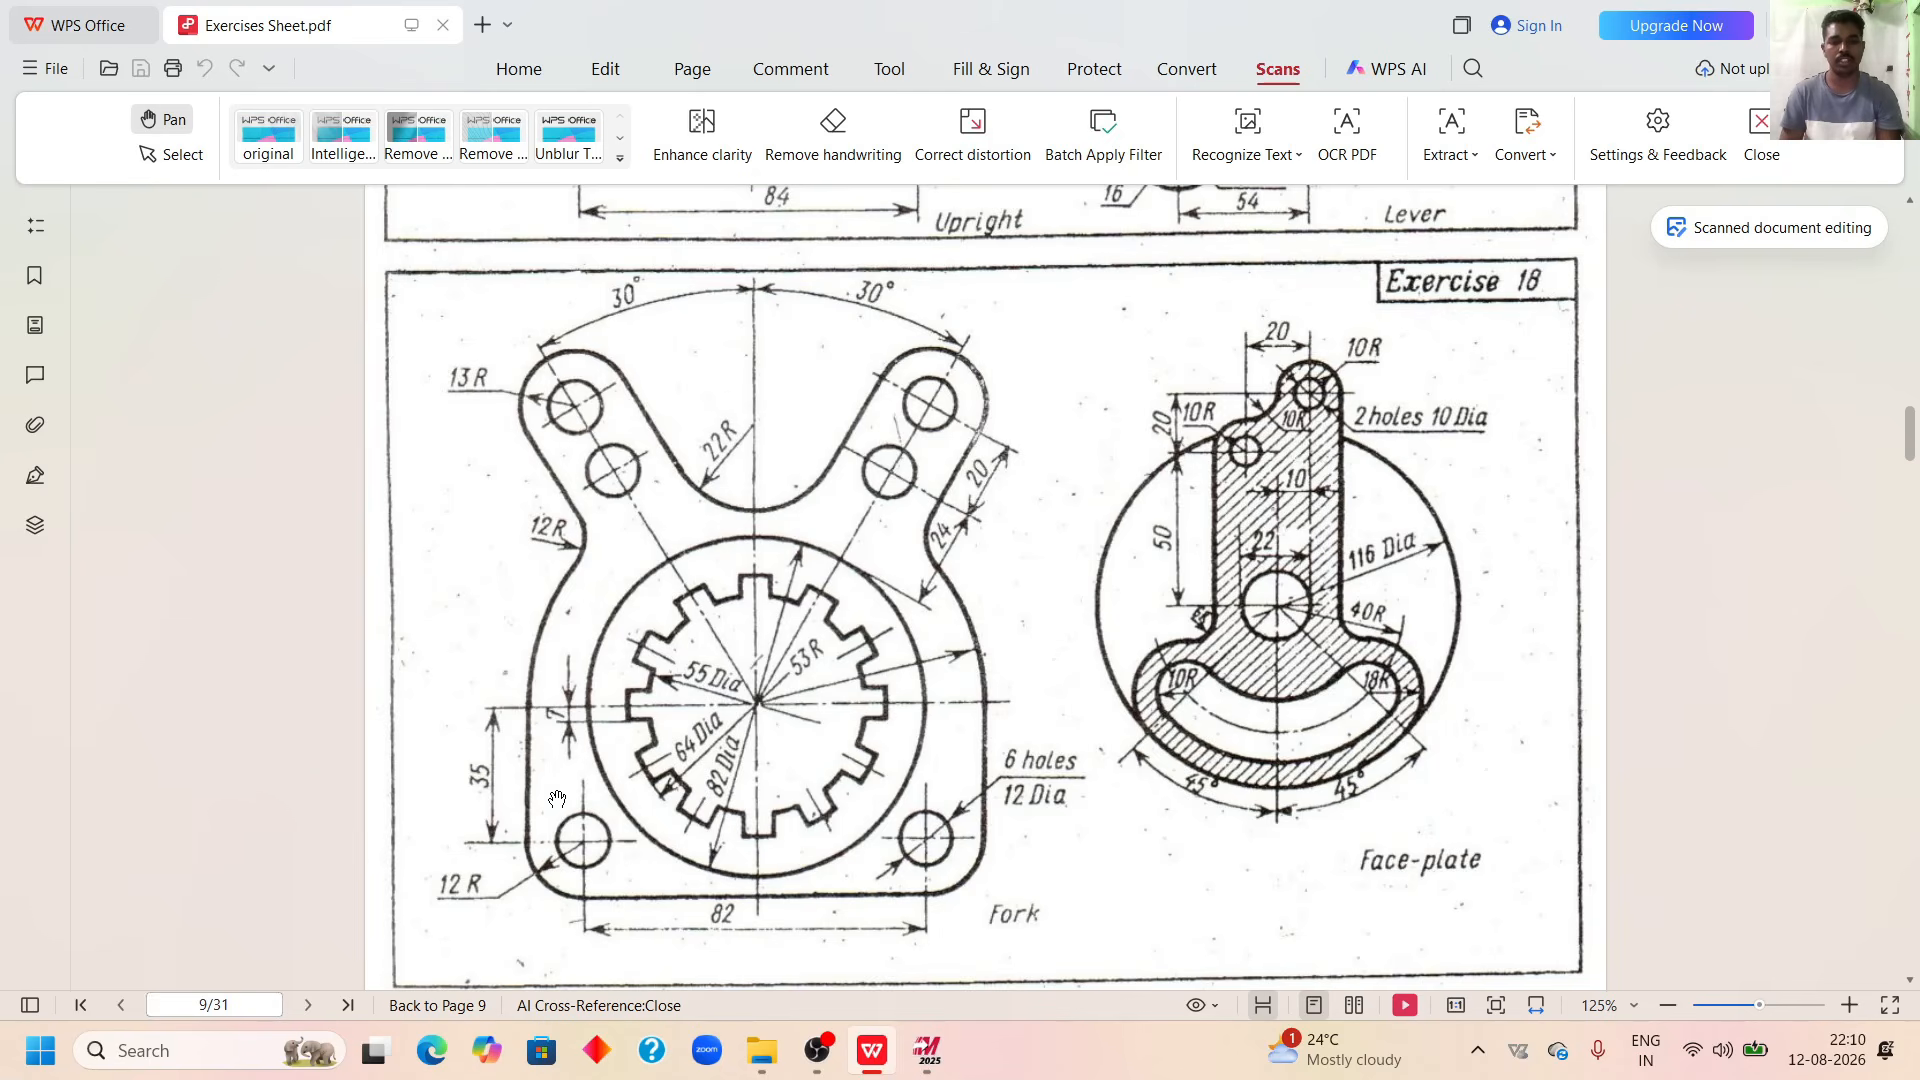
{"action": "left_click", "coordinate": [927, 1050]}
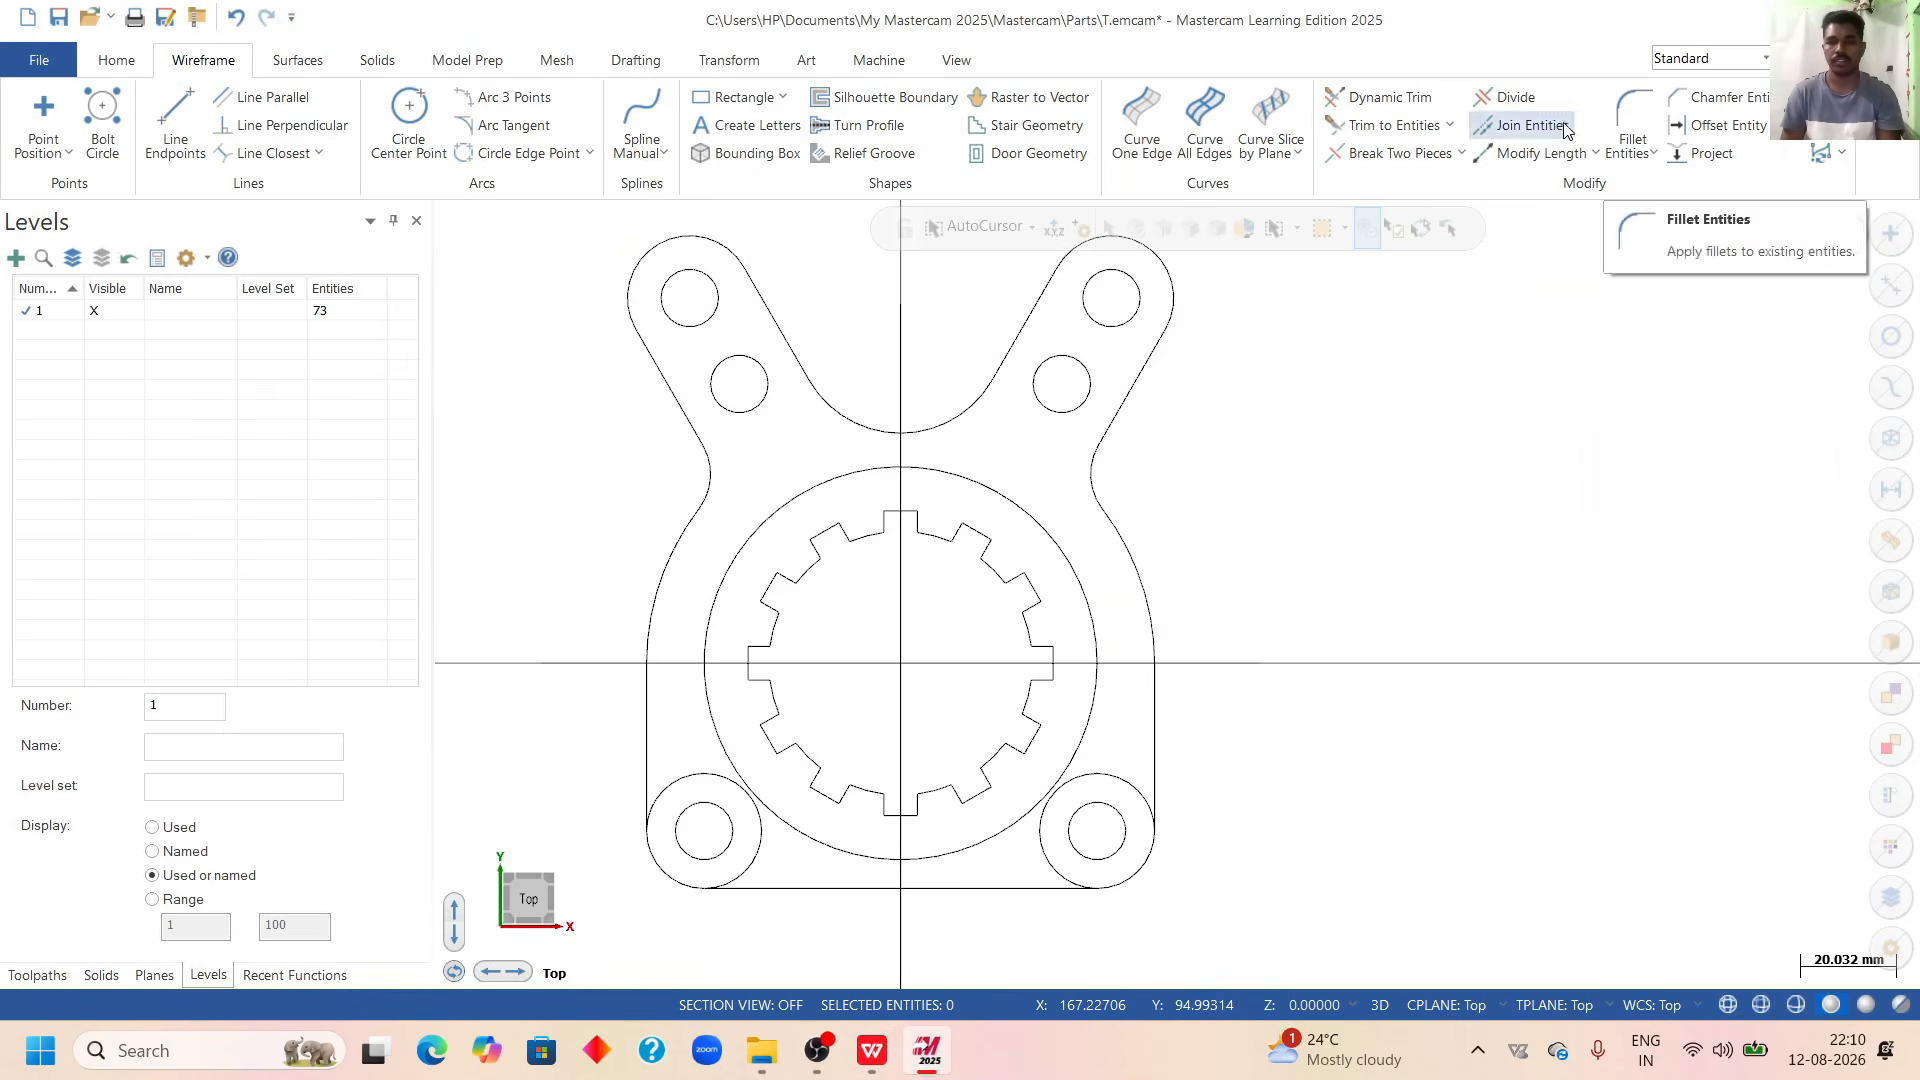
Try to trim the upper part of the left lower corner circle with Divide, and undo the trim.
{"action": "left_click", "coordinate": [1511, 97]}
{"action": "left_click", "coordinate": [700, 772]}
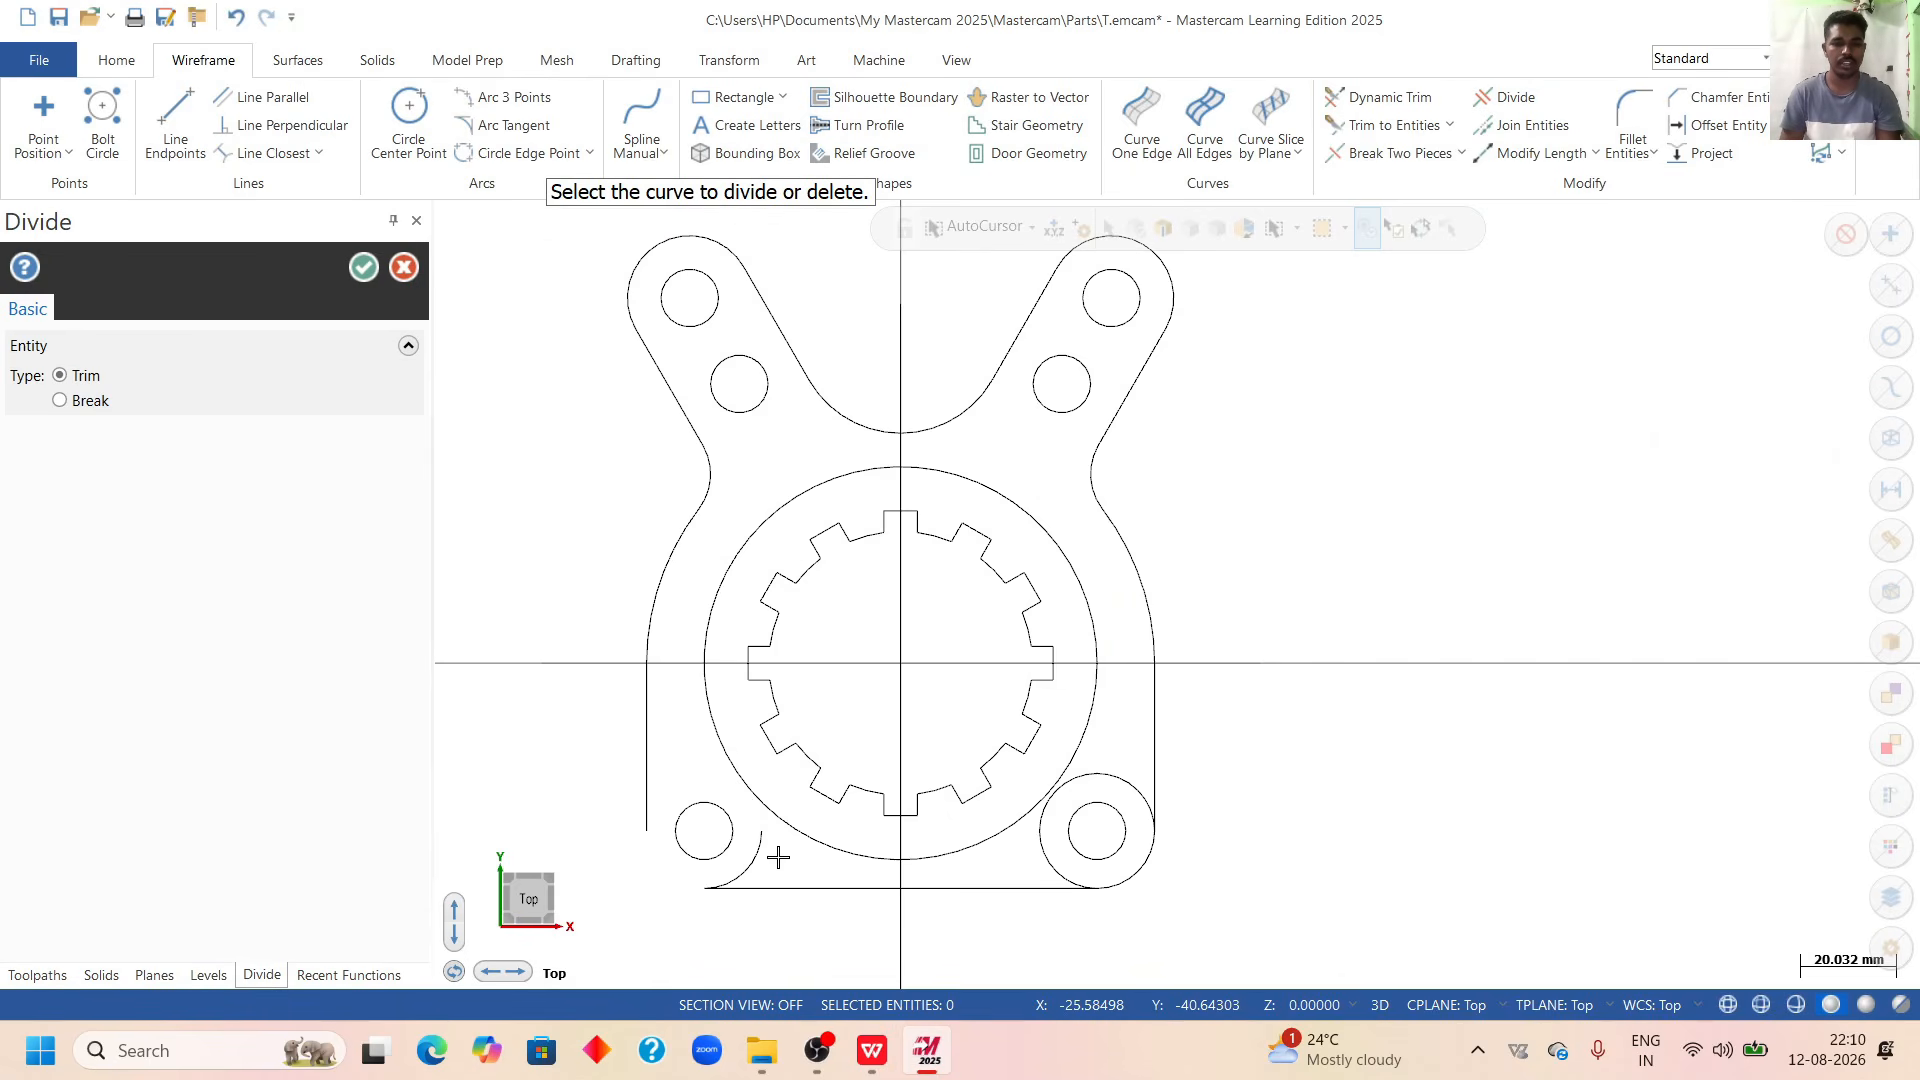
{"action": "key", "text": "Escape"}
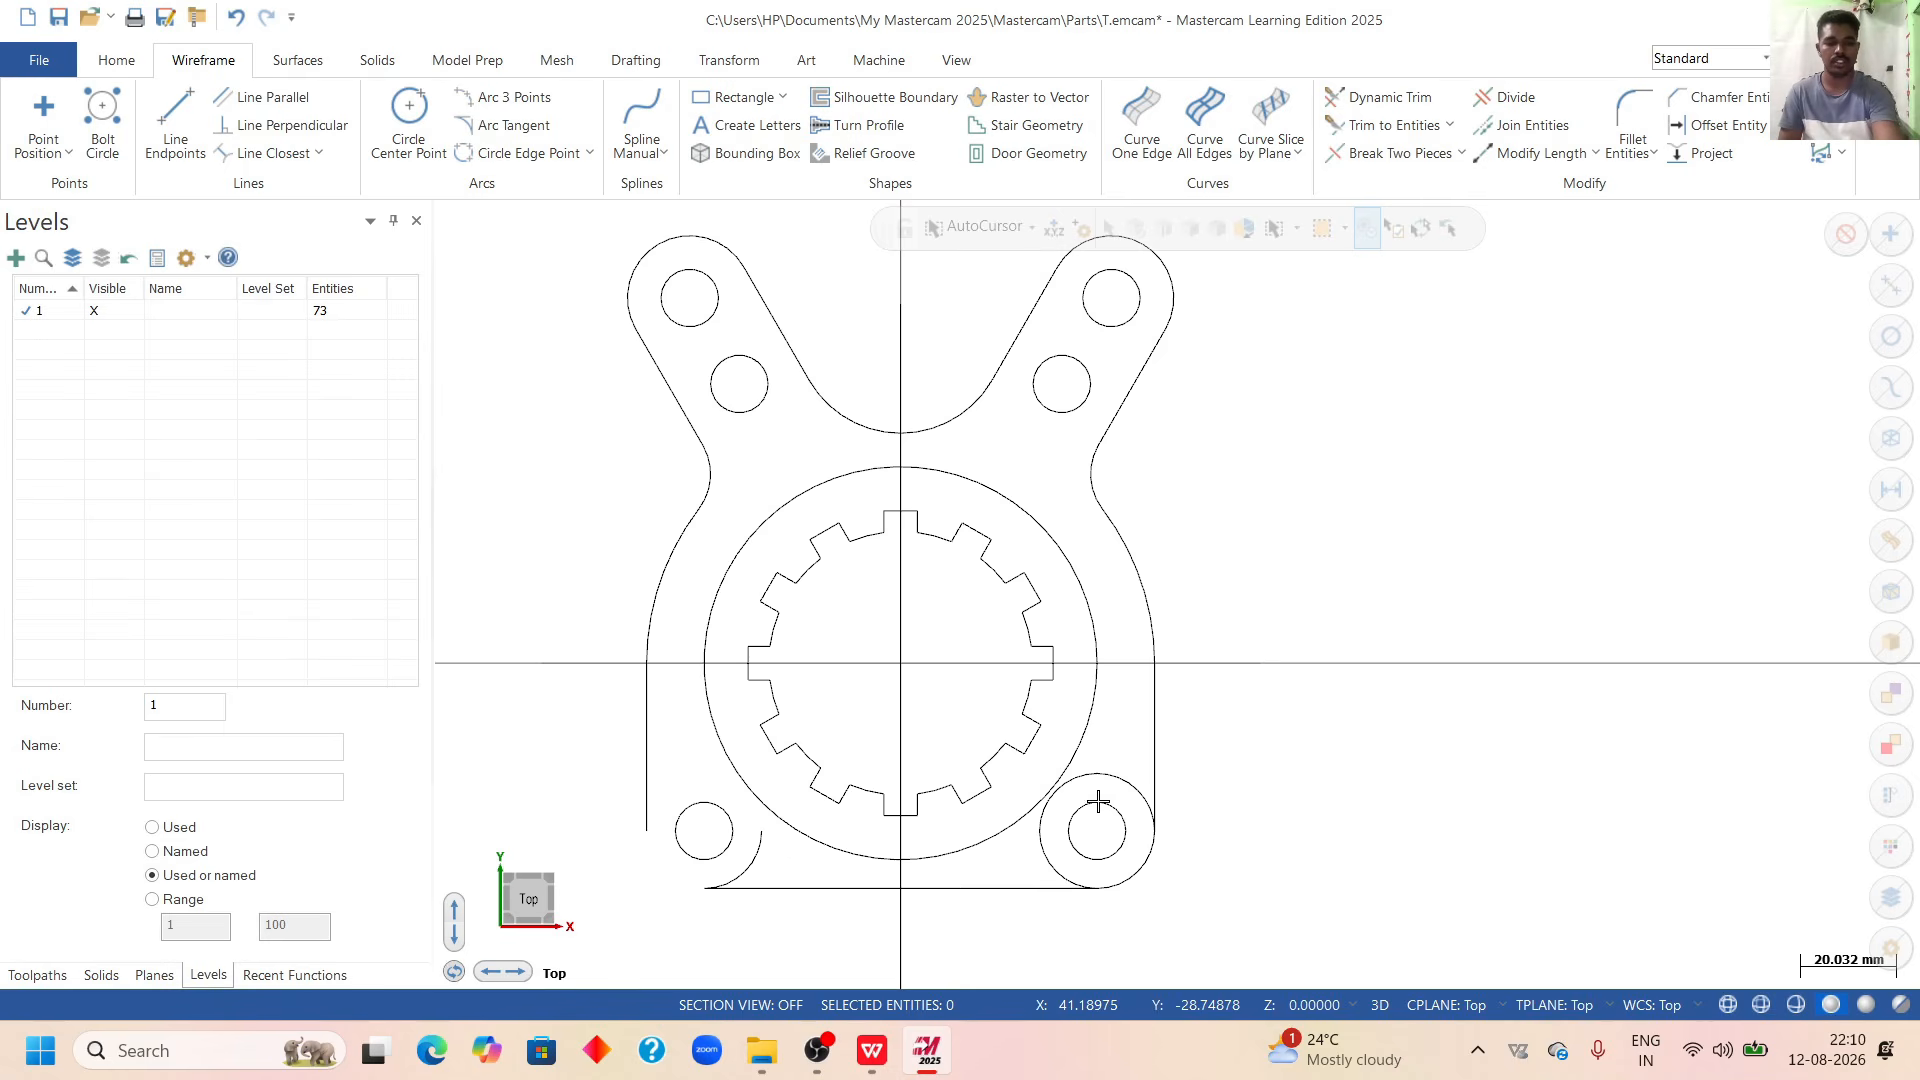
{"action": "key", "text": "ctrl+z"}
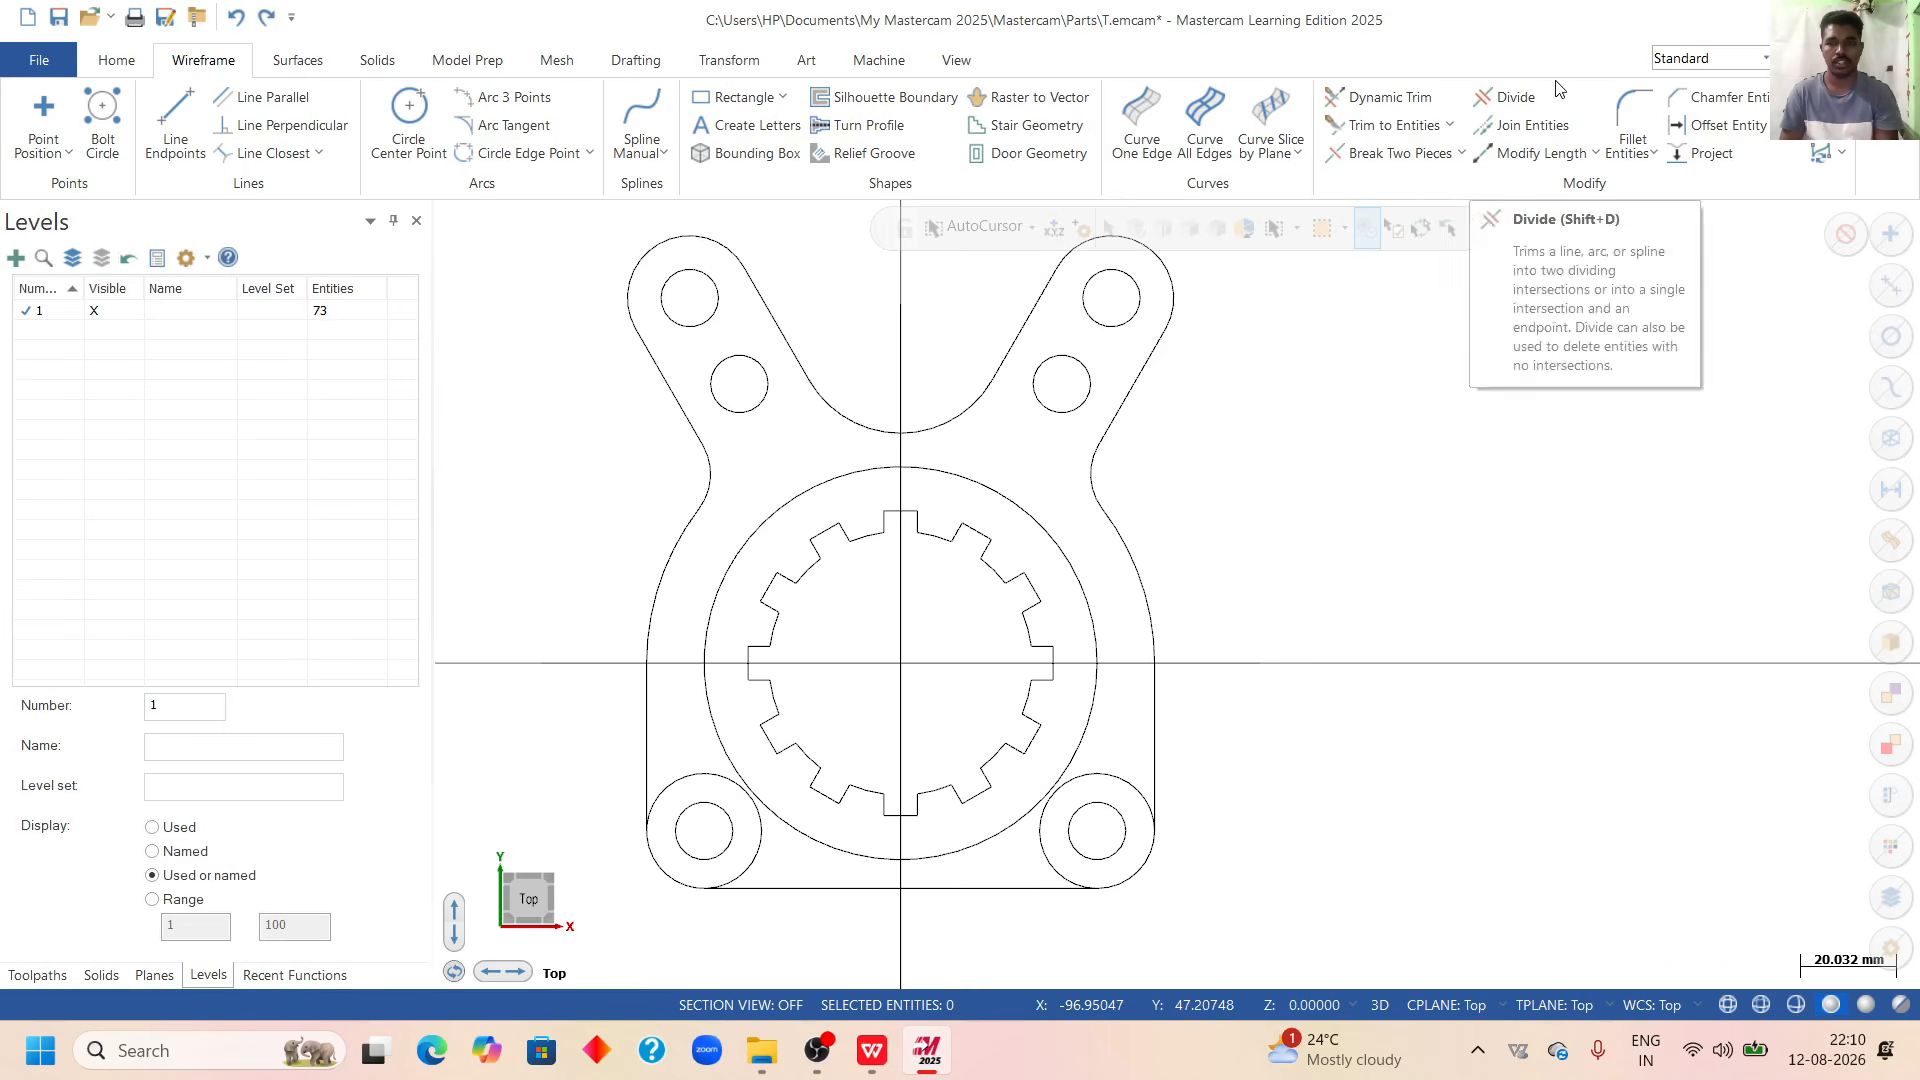
Trim the inner arcs of both lower corner circles with Divide, keeping only the outer quarter arcs as rounded corners.
{"action": "left_click", "coordinate": [1511, 97]}
{"action": "left_click", "coordinate": [749, 863]}
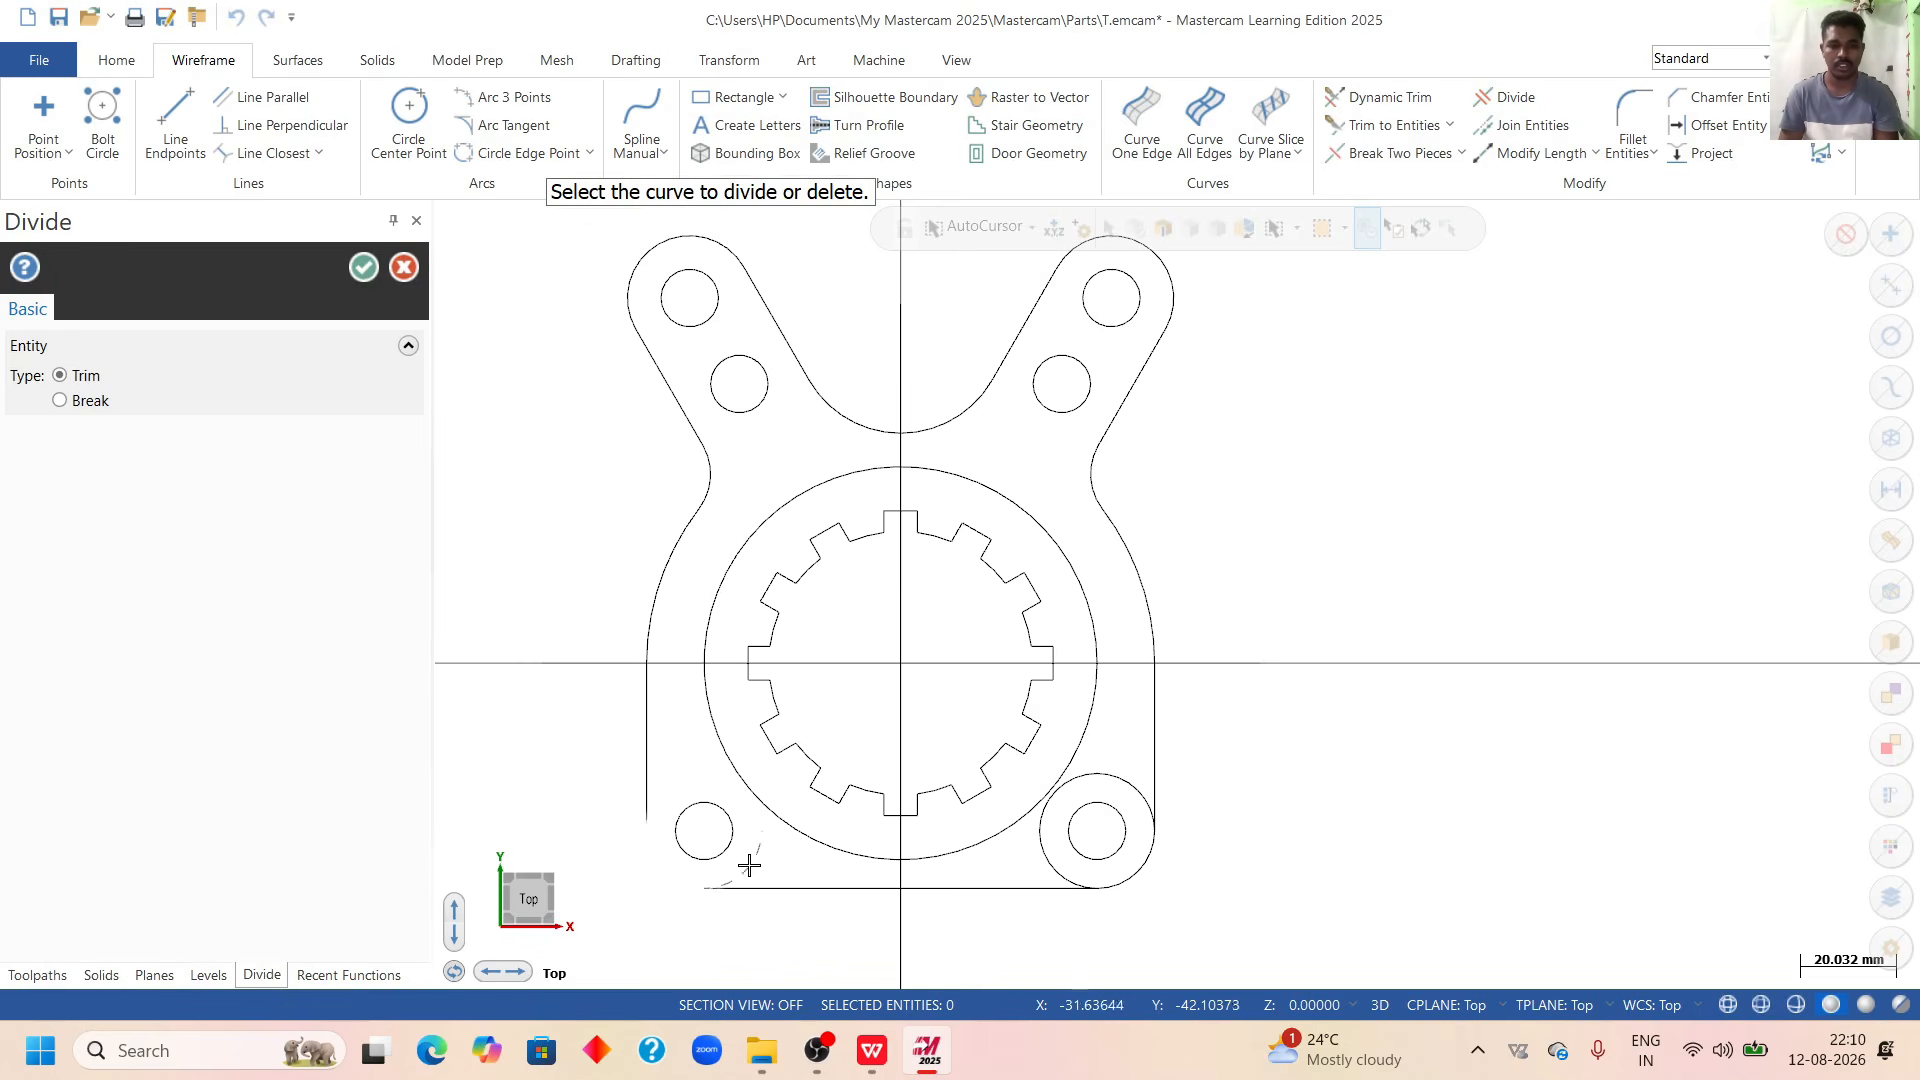
{"action": "left_click", "coordinate": [748, 862]}
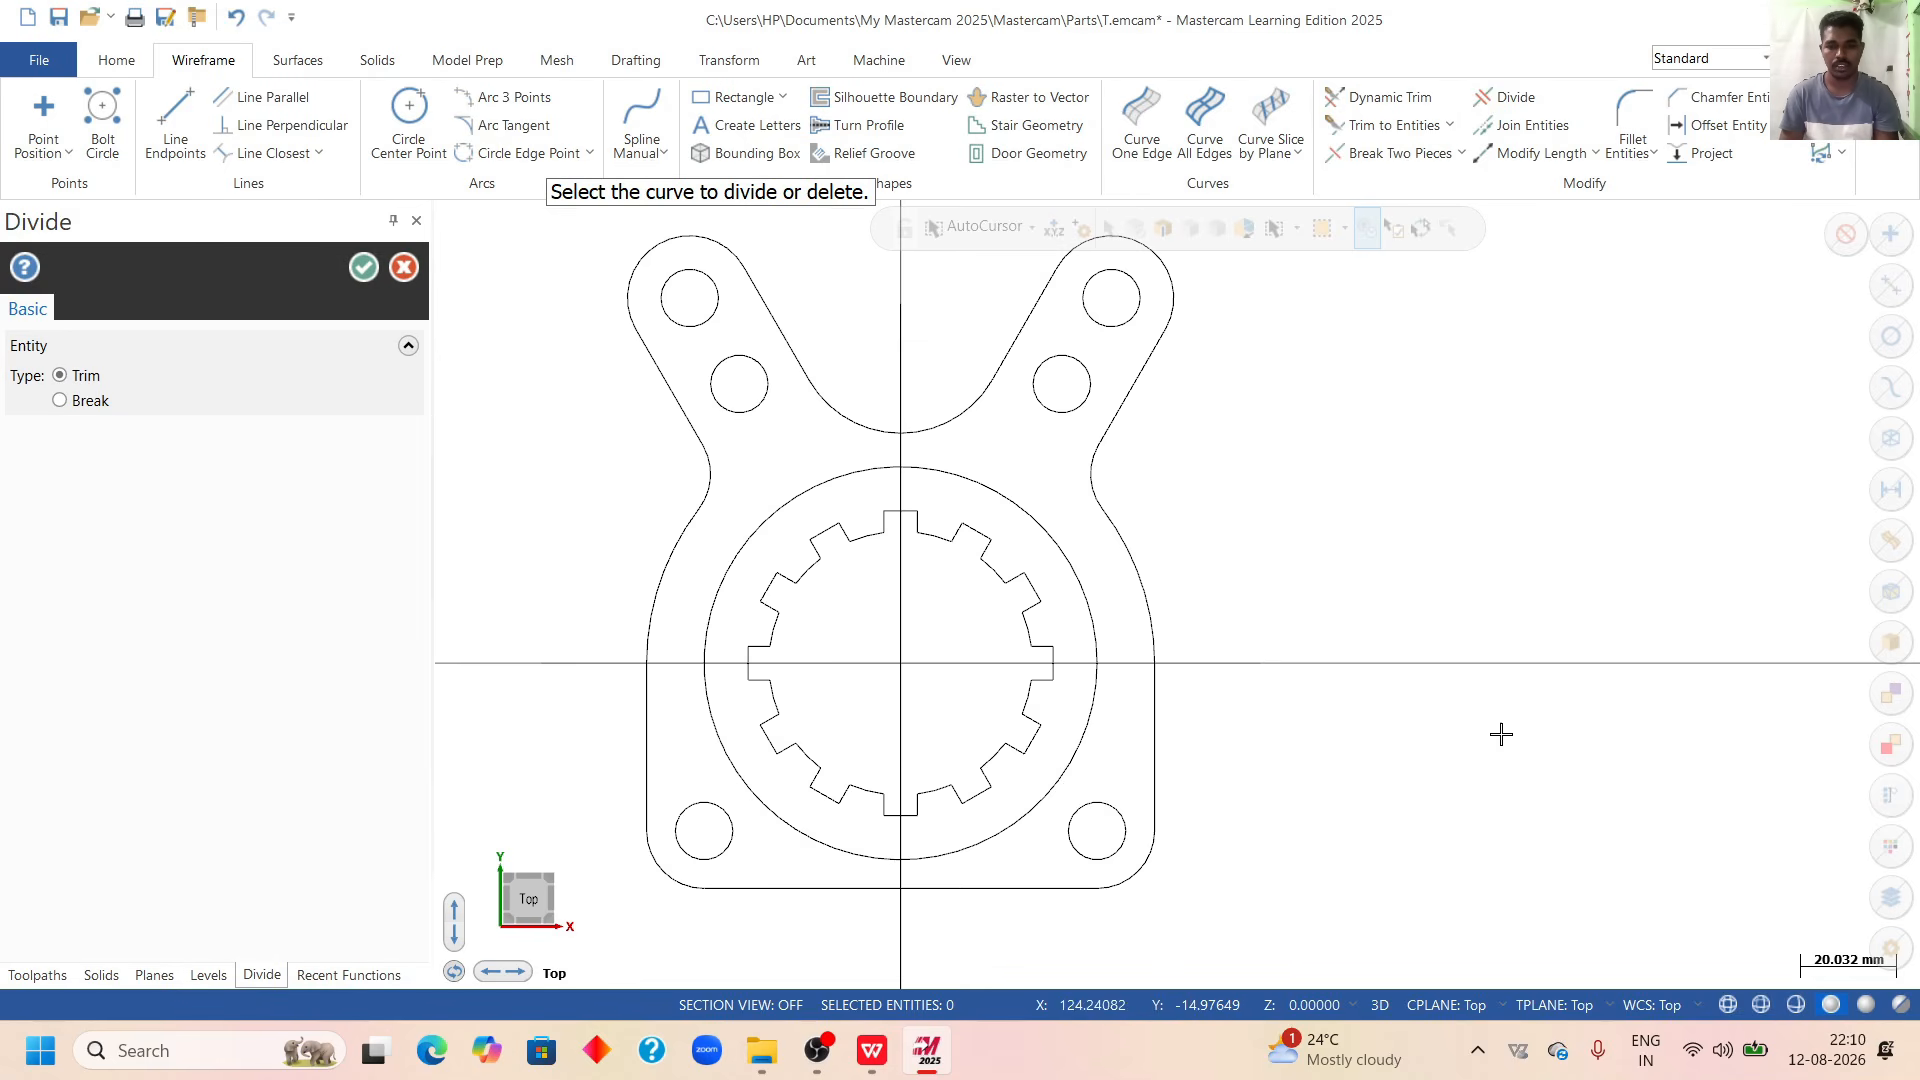
{"action": "left_click", "coordinate": [363, 267]}
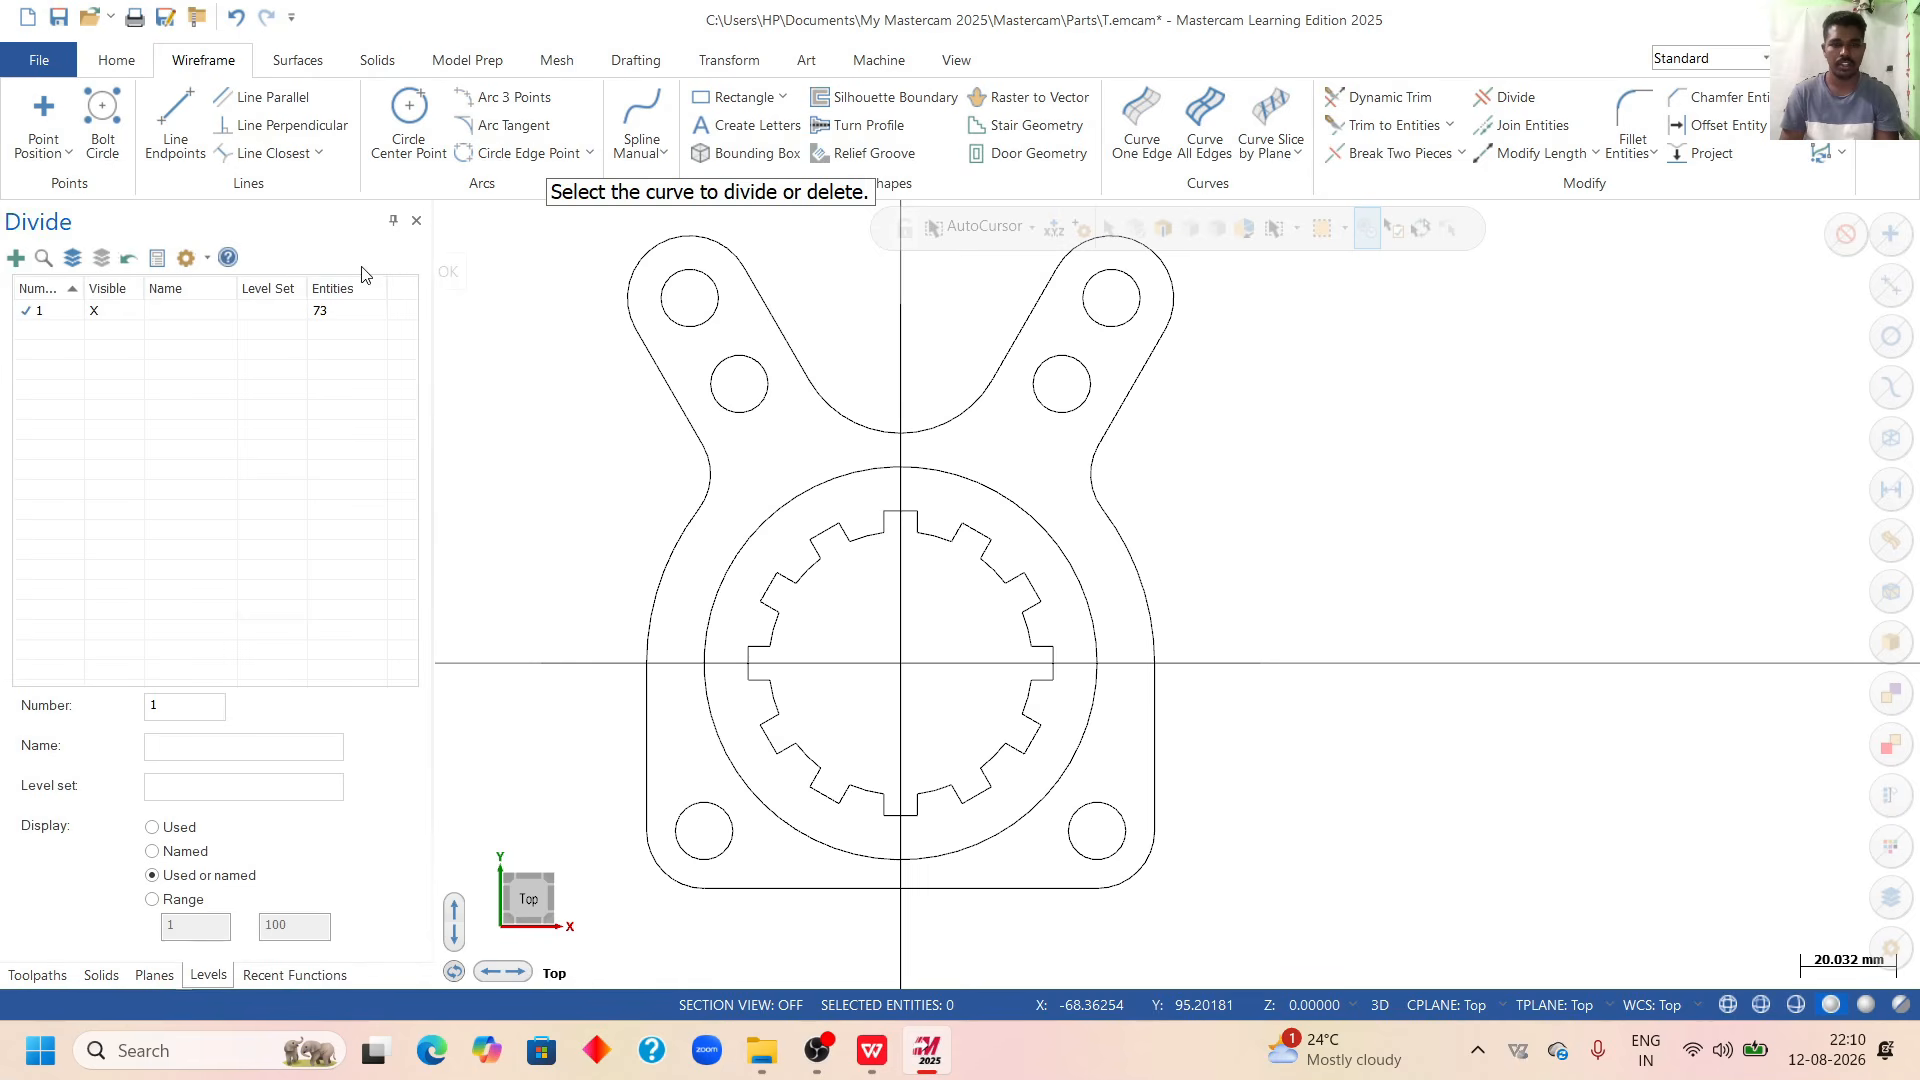
Delete the horizontal and vertical construction centre lines through the fork.
{"action": "right_click", "coordinate": [1260, 415]}
{"action": "left_click", "coordinate": [1310, 516]}
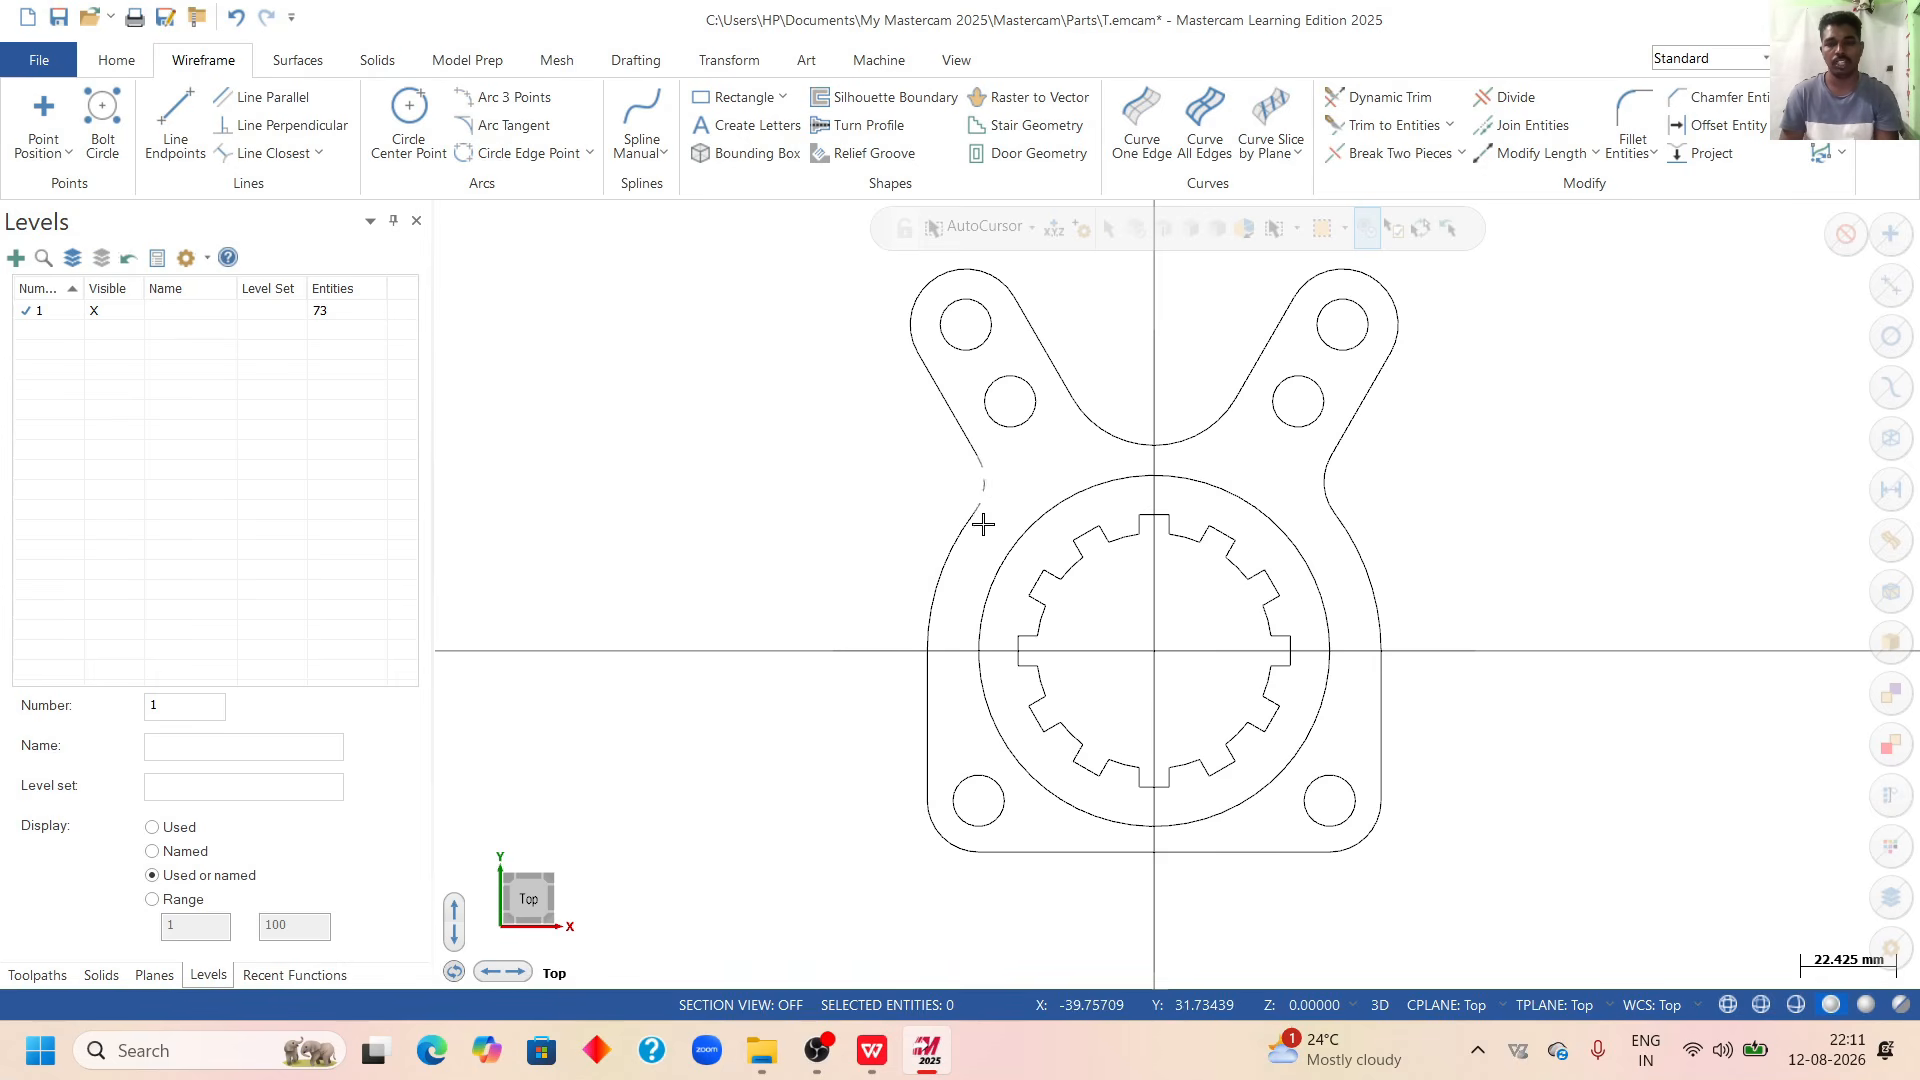
{"action": "left_click", "coordinate": [1455, 651]}
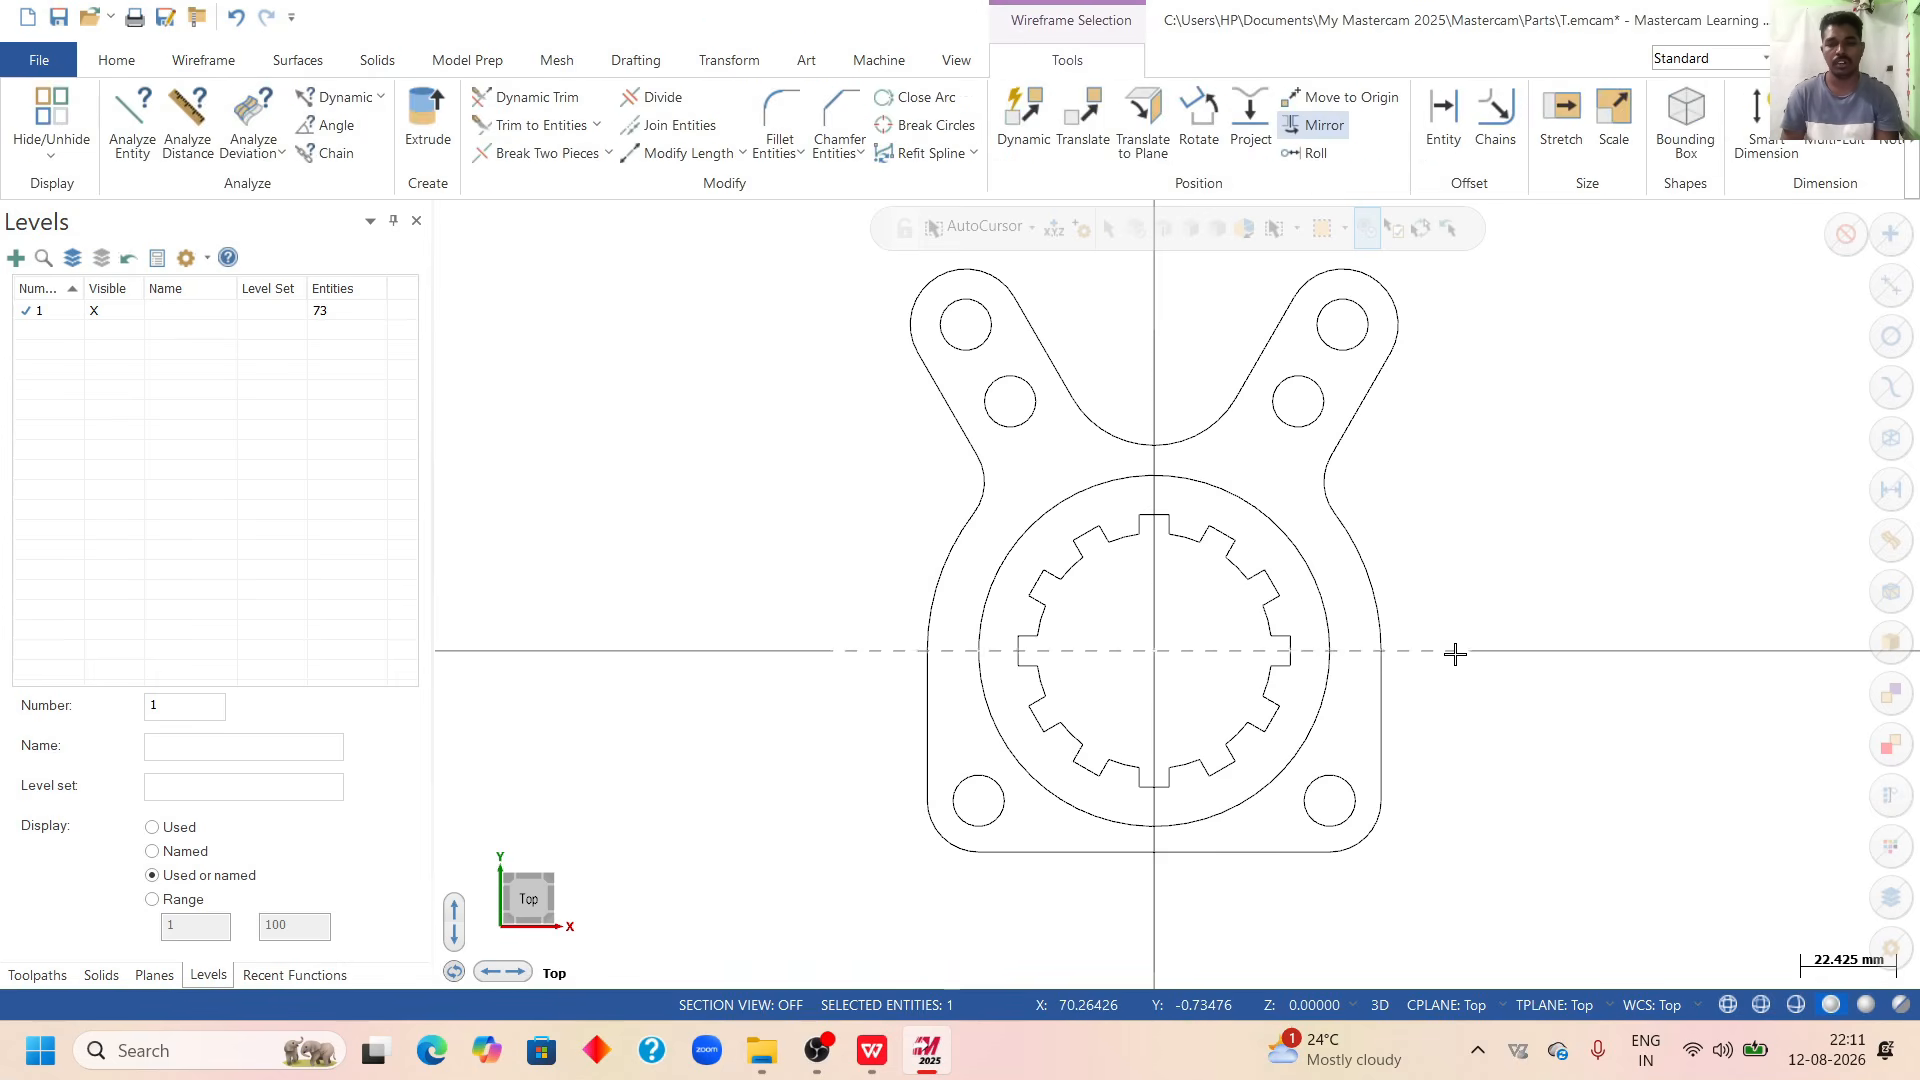
{"action": "left_click", "coordinate": [1155, 904]}
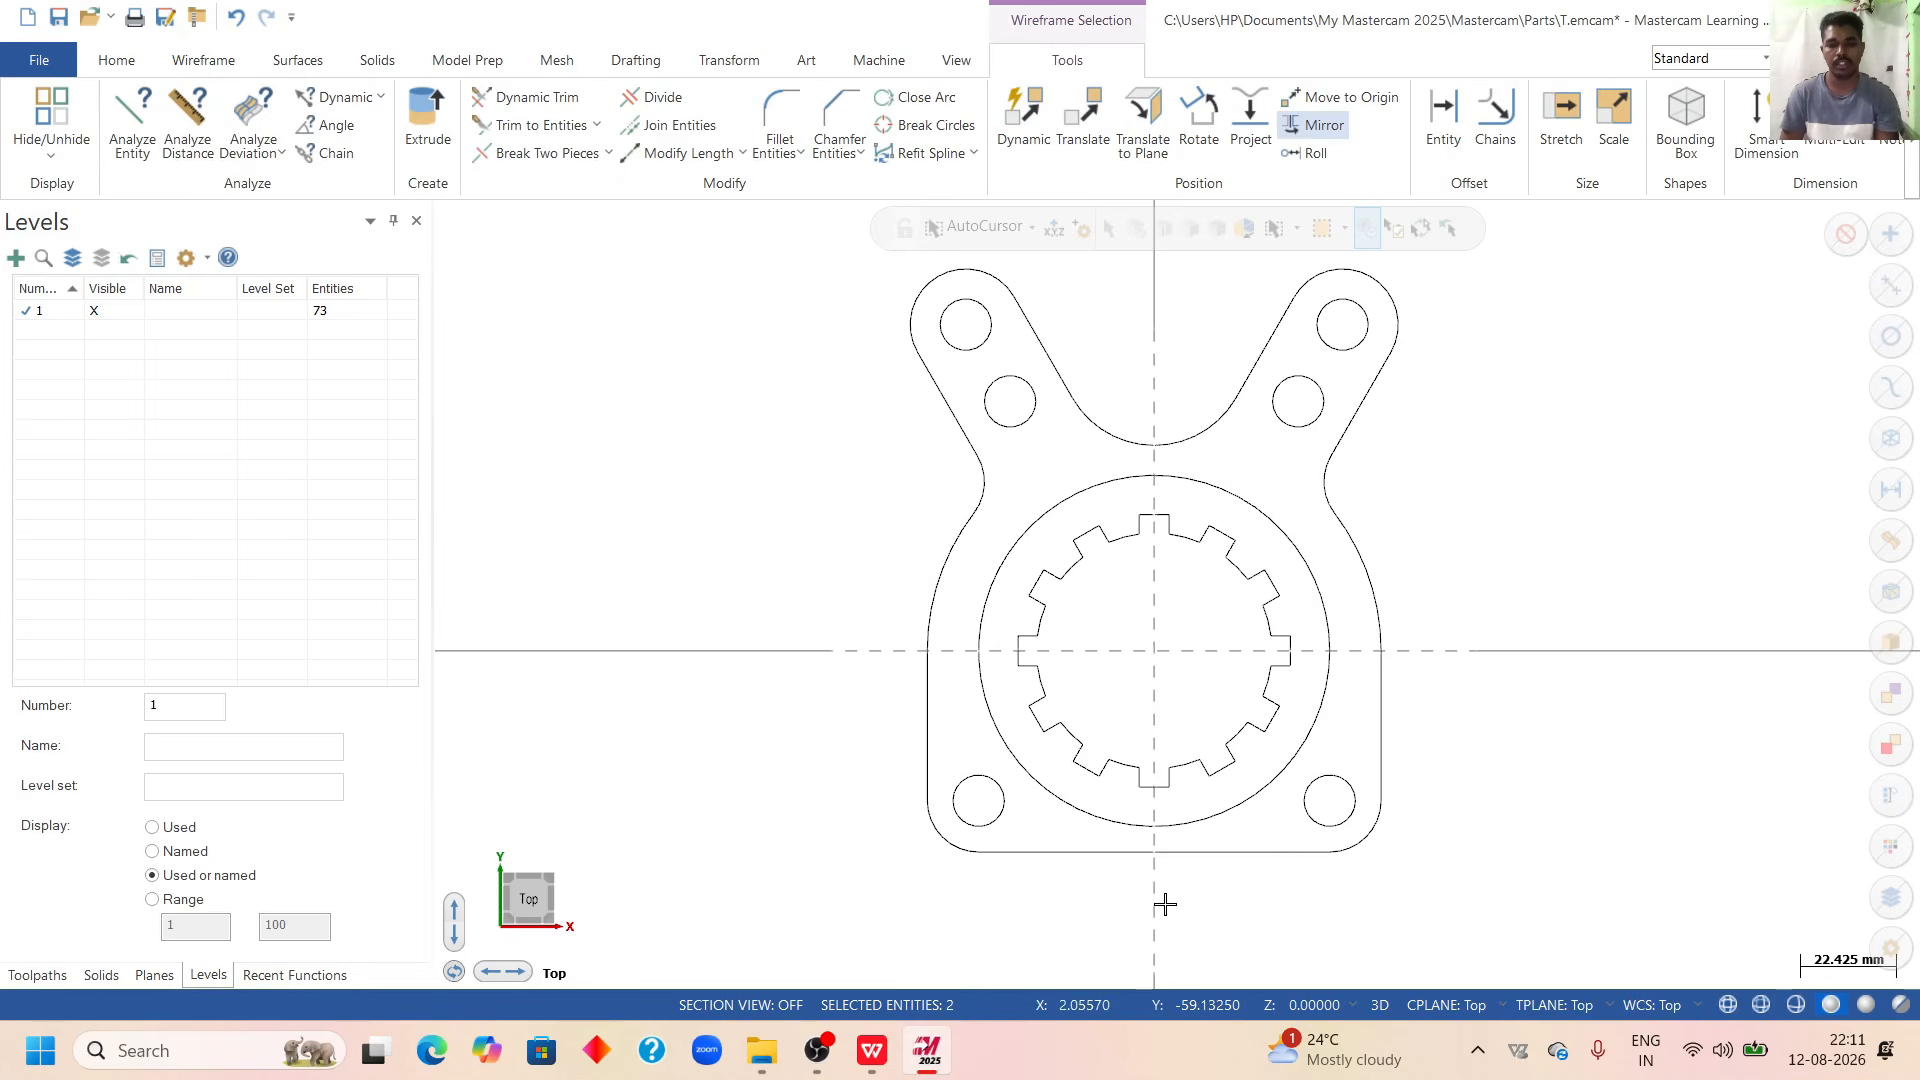
{"action": "key", "text": "Delete"}
{"action": "right_click", "coordinate": [1513, 423]}
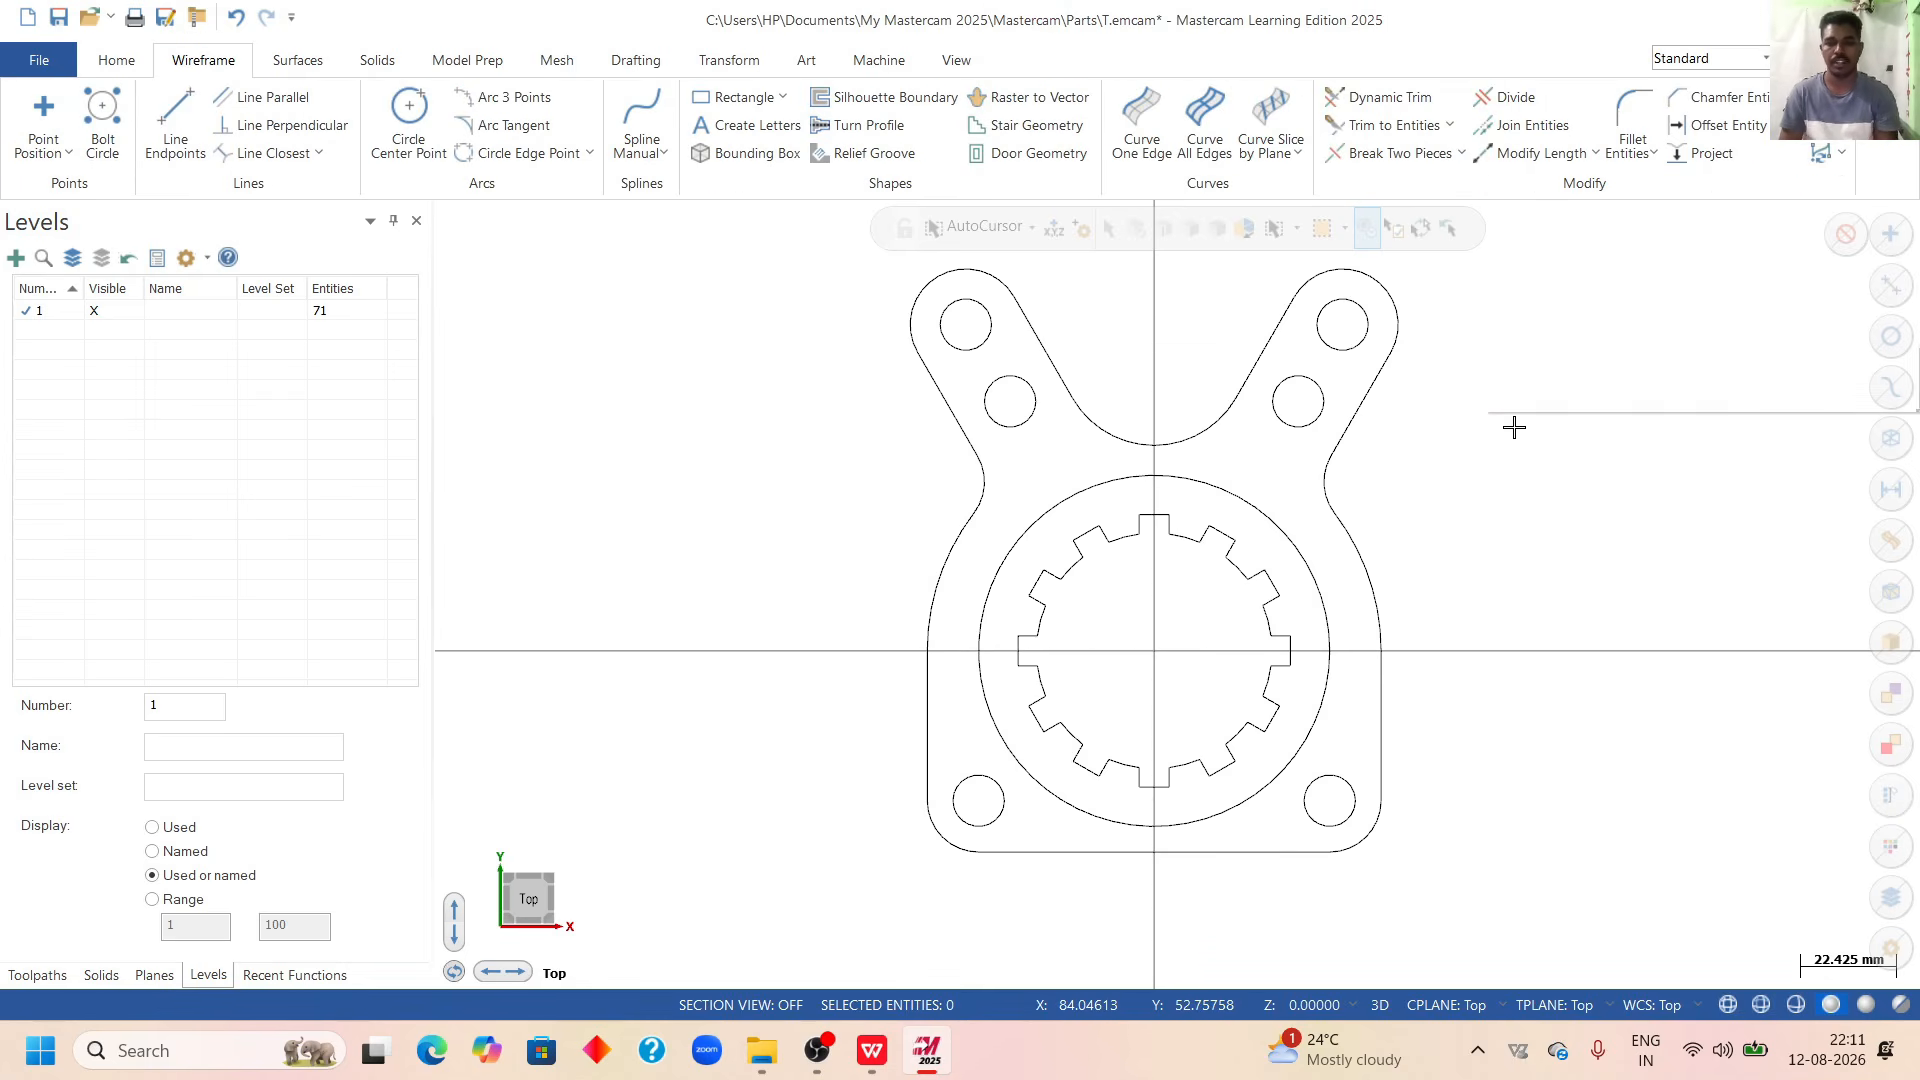
Hide the coordinate axis lines running through the fork.
{"action": "left_click", "coordinate": [1566, 526]}
{"action": "scroll", "coordinate": [639, 561], "scroll_direction": "down", "scroll_amount": 1}
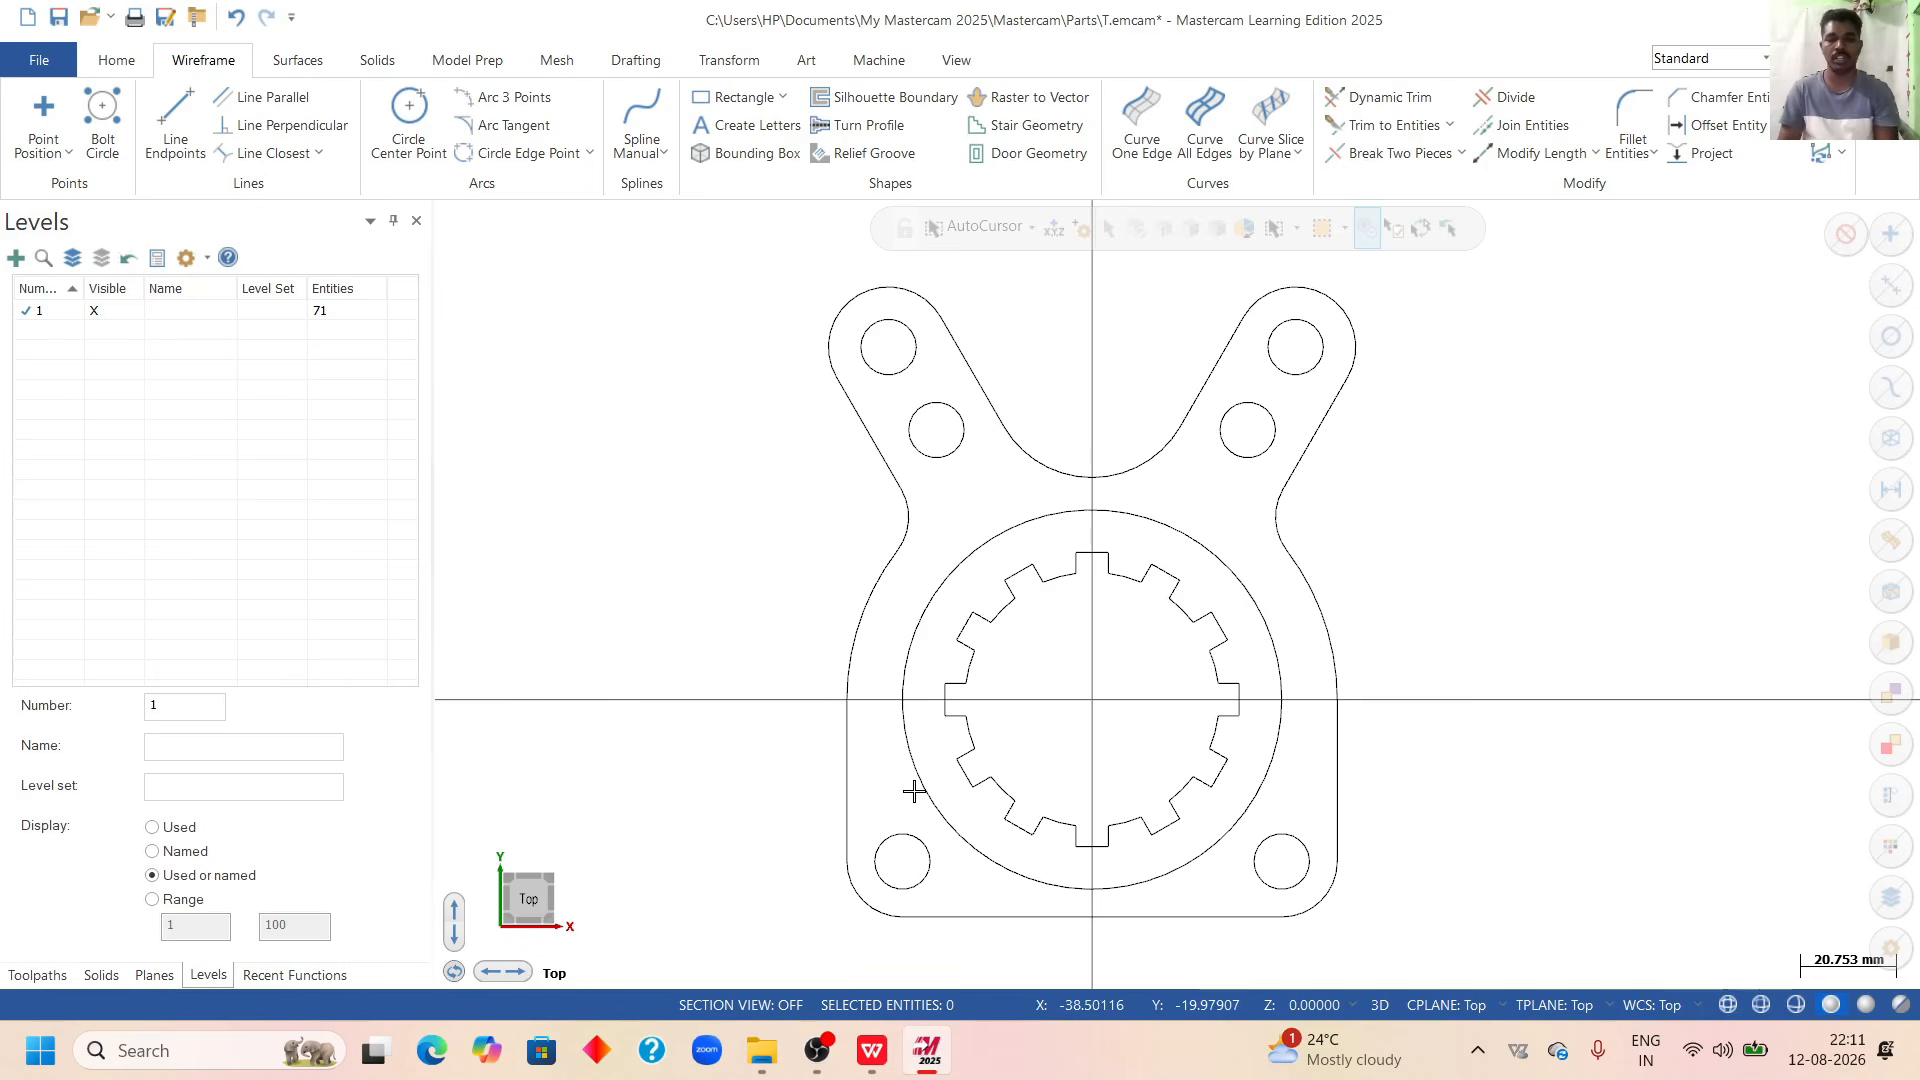
{"action": "key", "text": "F9"}
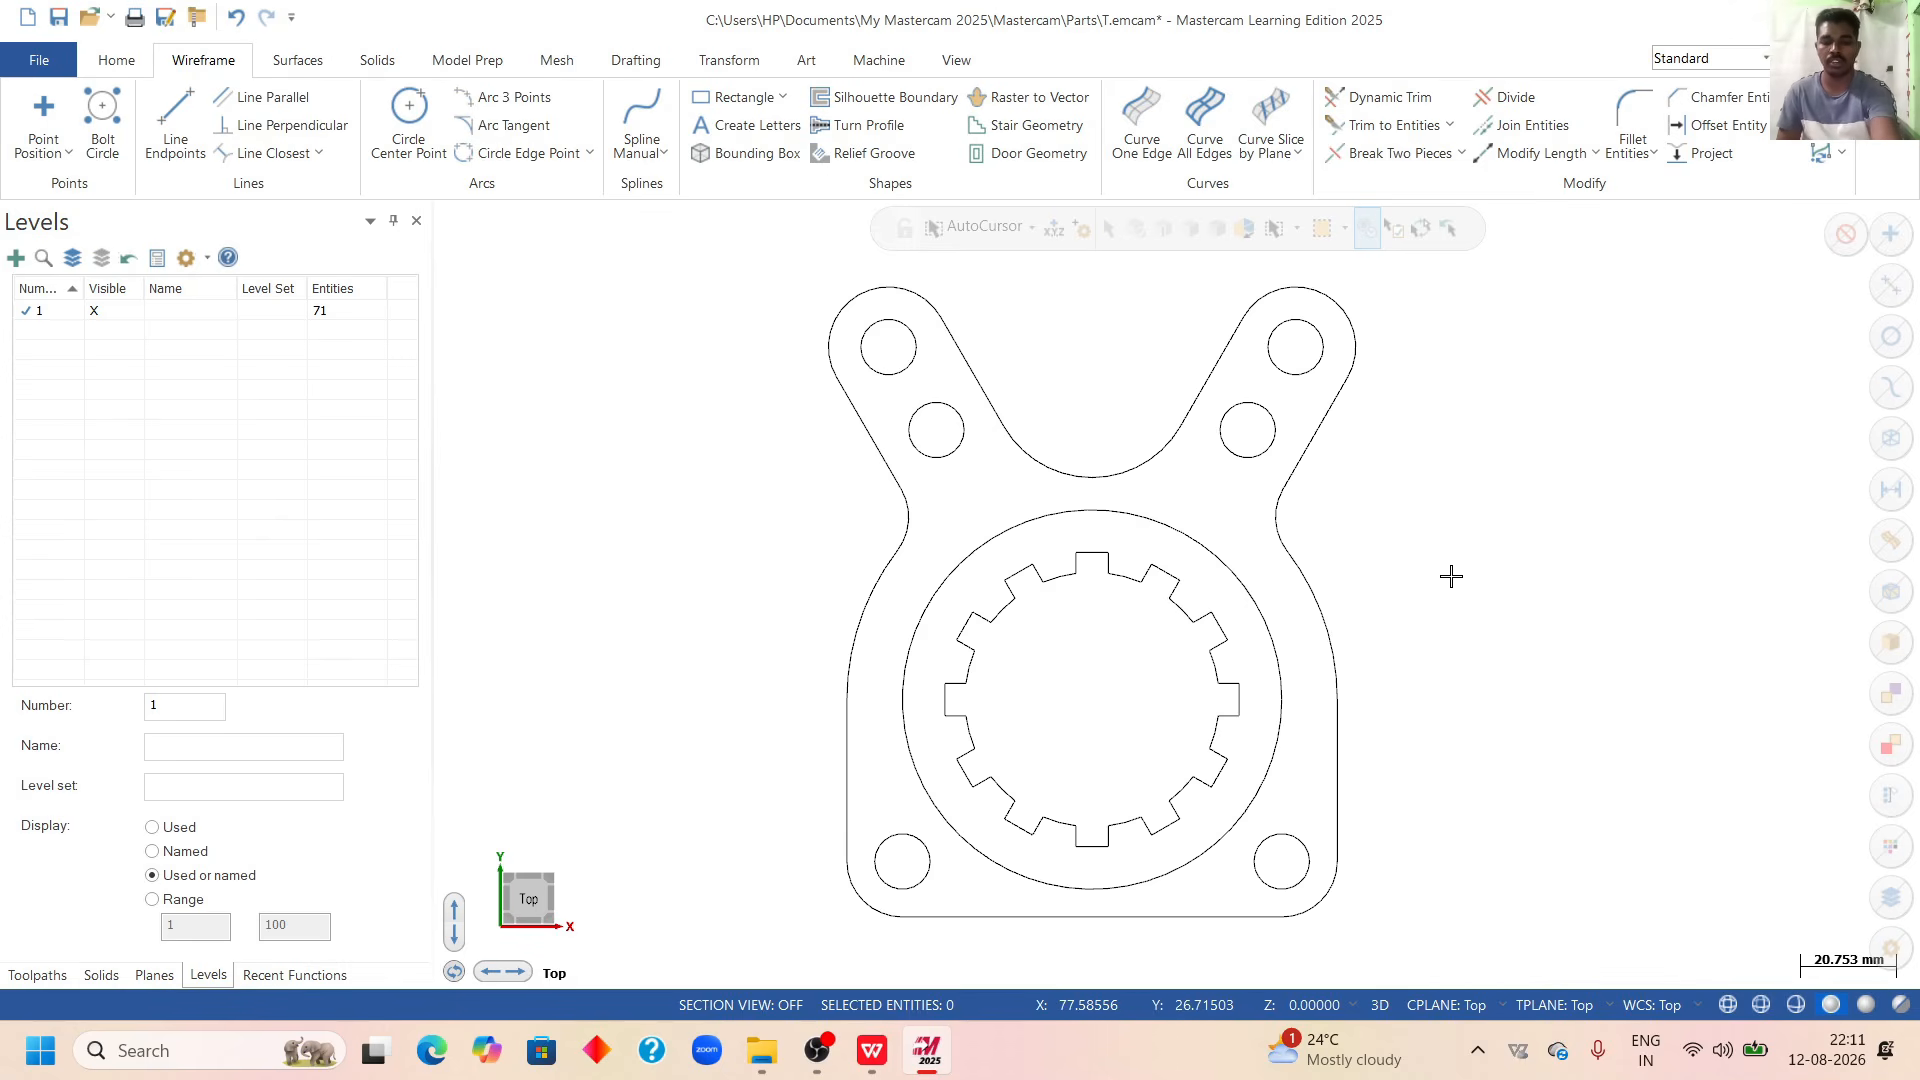
{"action": "key", "text": "F9"}
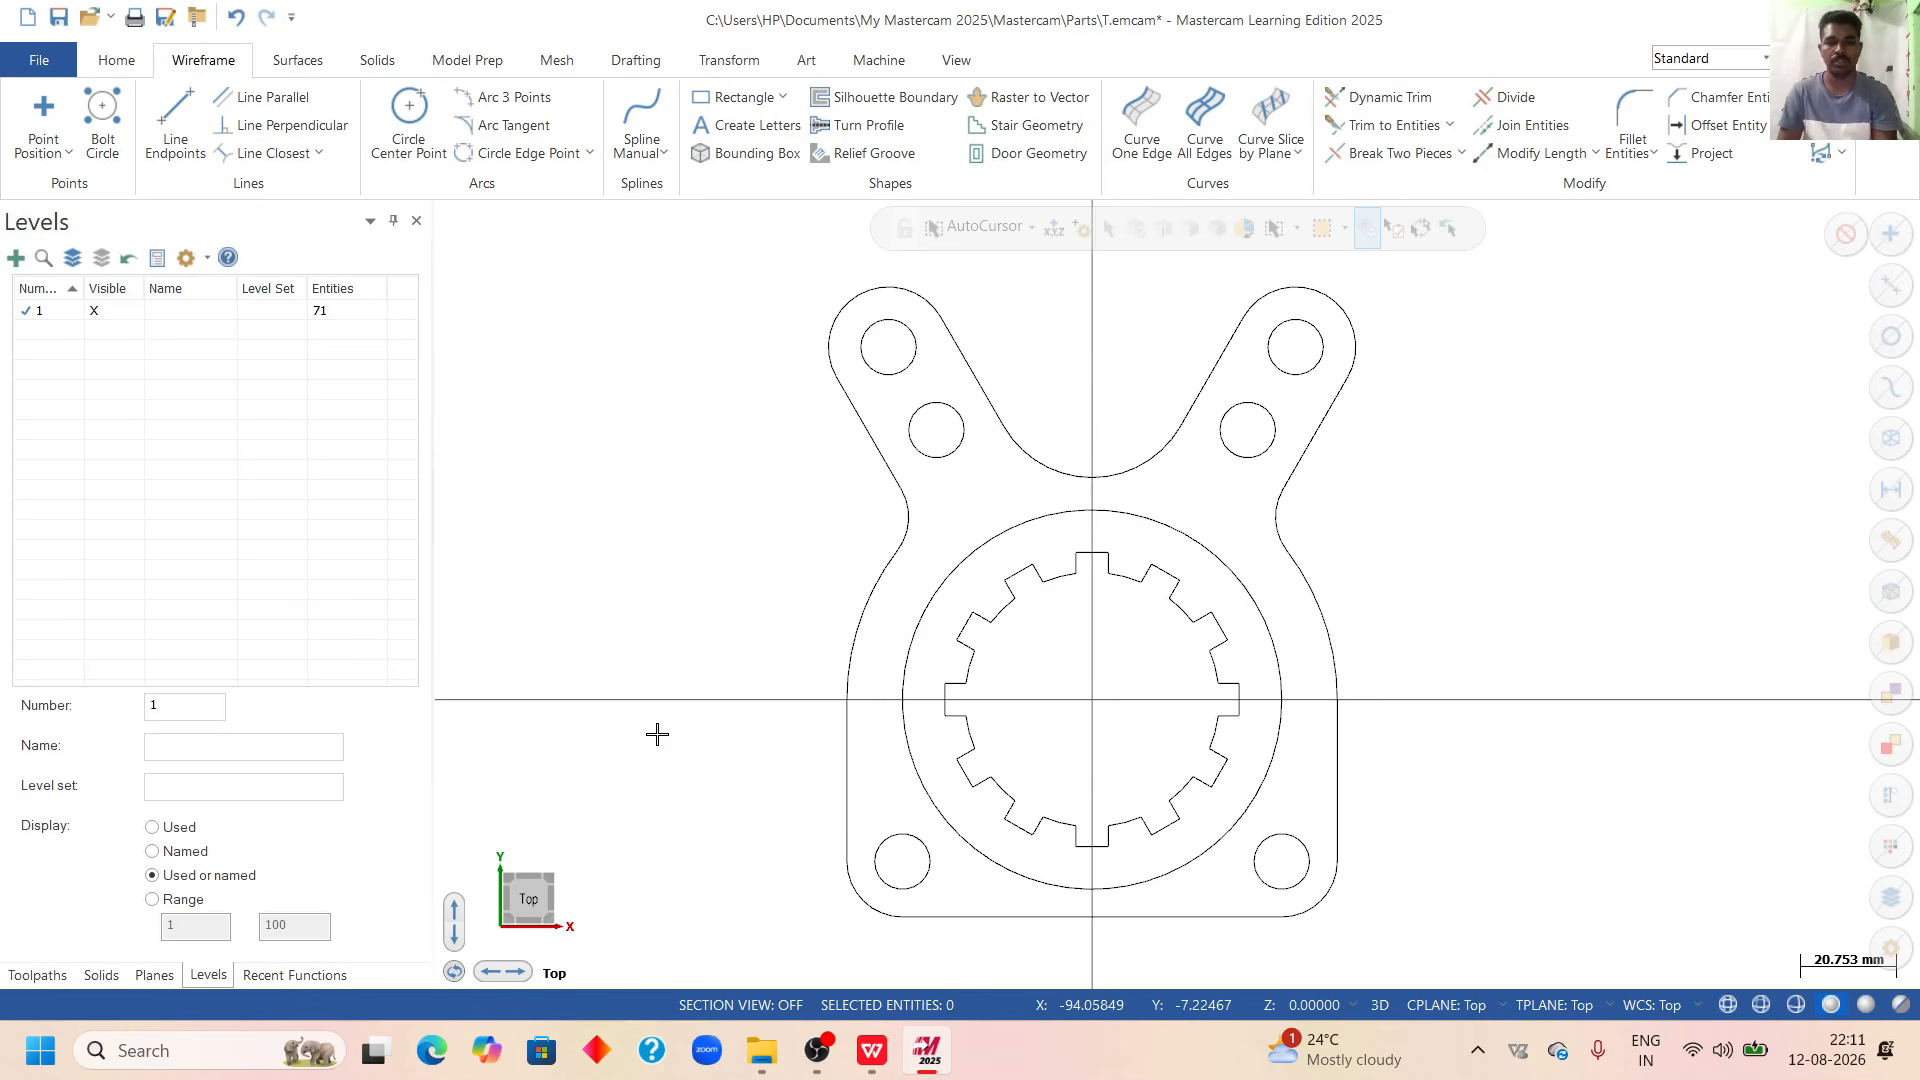
{"action": "key", "text": "F9"}
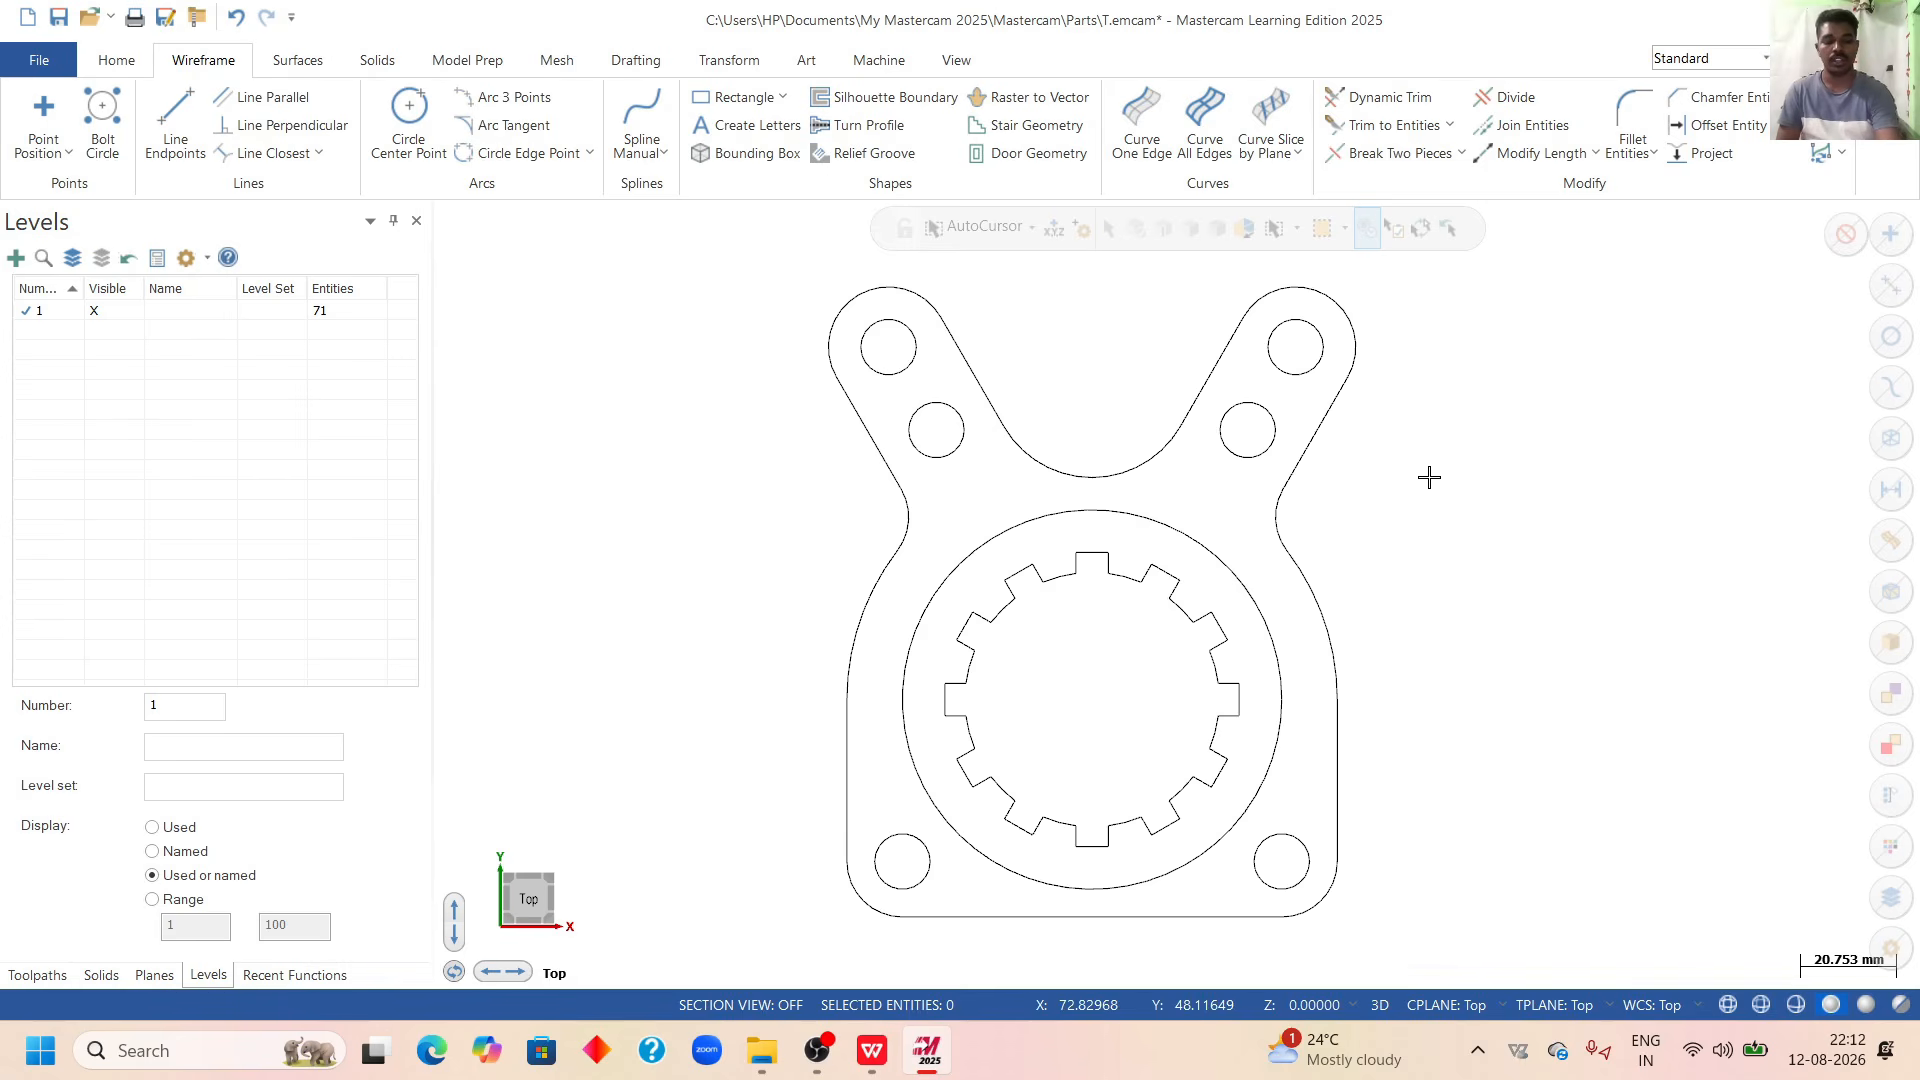
Select all the fork geometry and set its line width to the fifth available thickness.
{"action": "key", "text": "ctrl+a"}
{"action": "right_click", "coordinate": [1421, 302]}
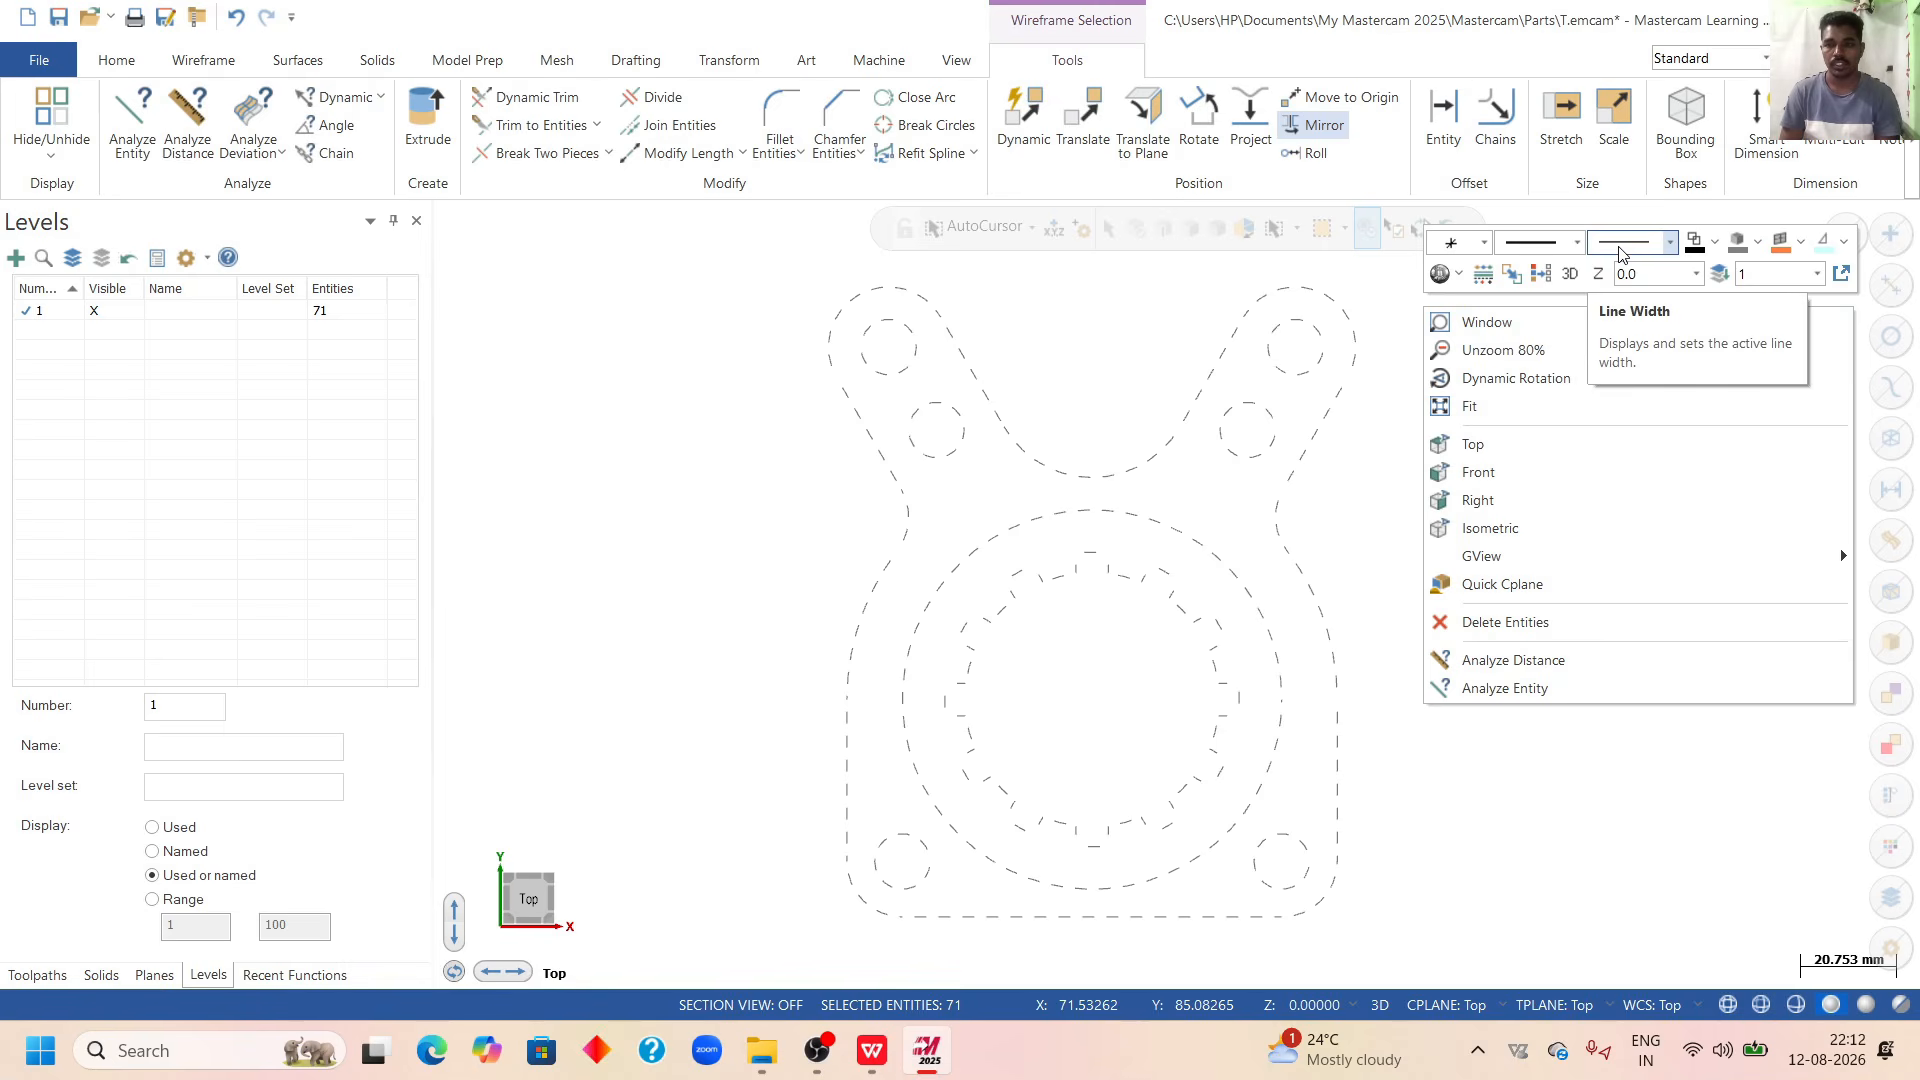
{"action": "left_click", "coordinate": [1671, 243]}
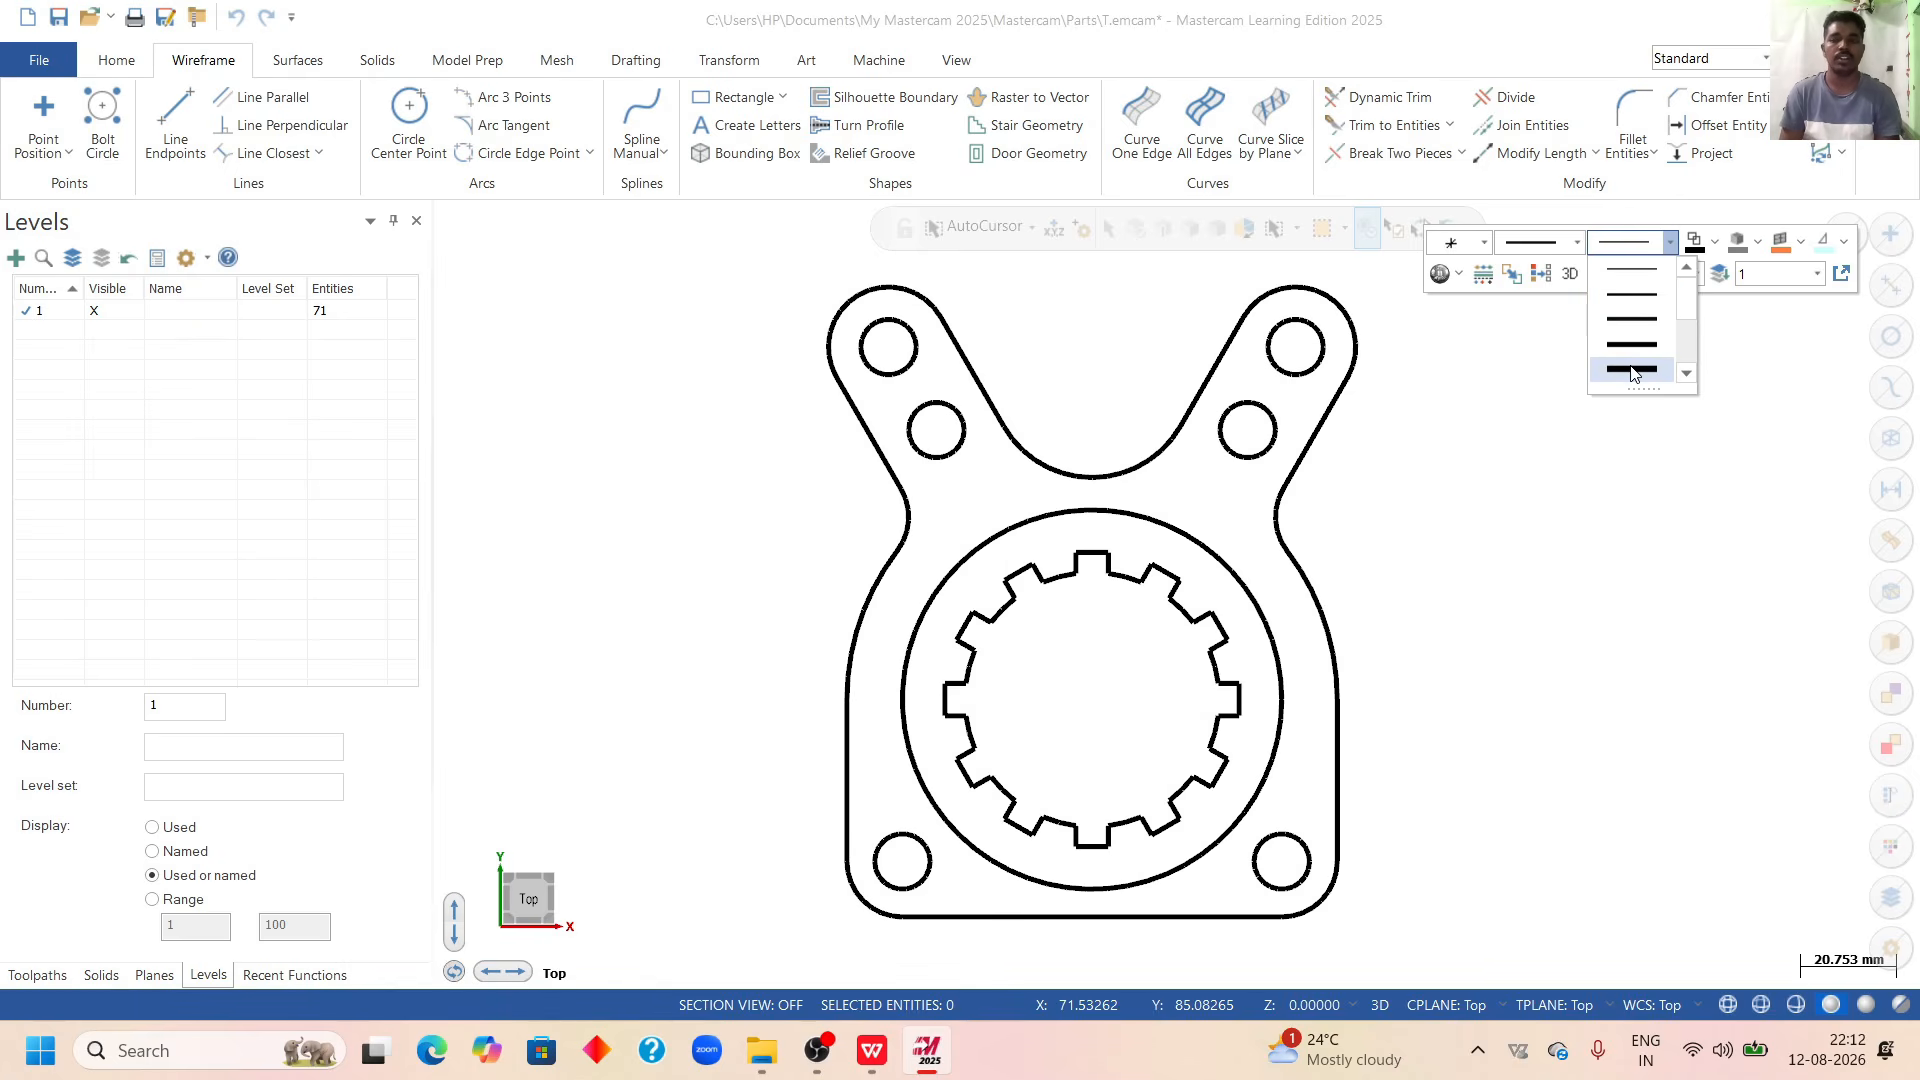
{"action": "left_click", "coordinate": [1632, 369]}
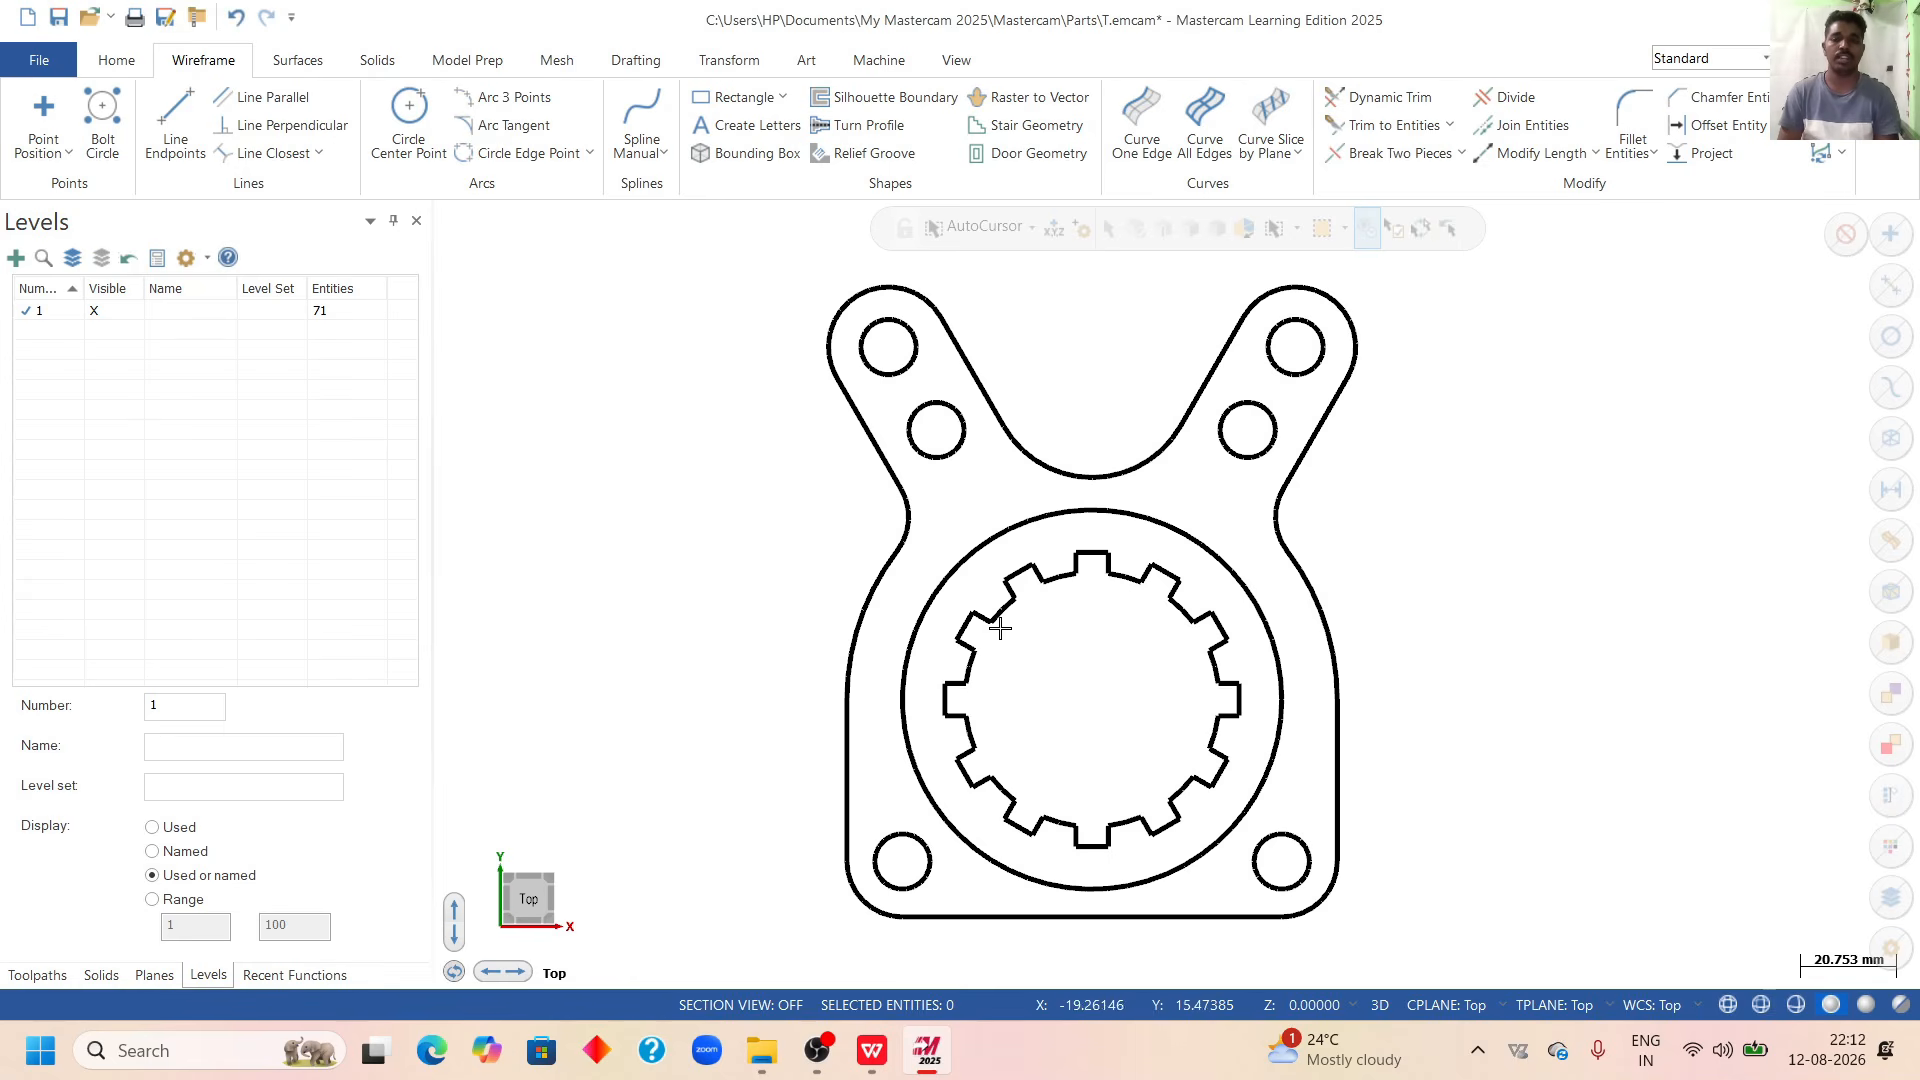
Change the wireframe colour of all the fork entities to the default pure blue.
{"action": "scroll", "coordinate": [1035, 640], "scroll_direction": "down", "scroll_amount": 2}
{"action": "scroll", "coordinate": [1028, 650], "scroll_direction": "up", "scroll_amount": 1}
{"action": "right_click", "coordinate": [1338, 436]}
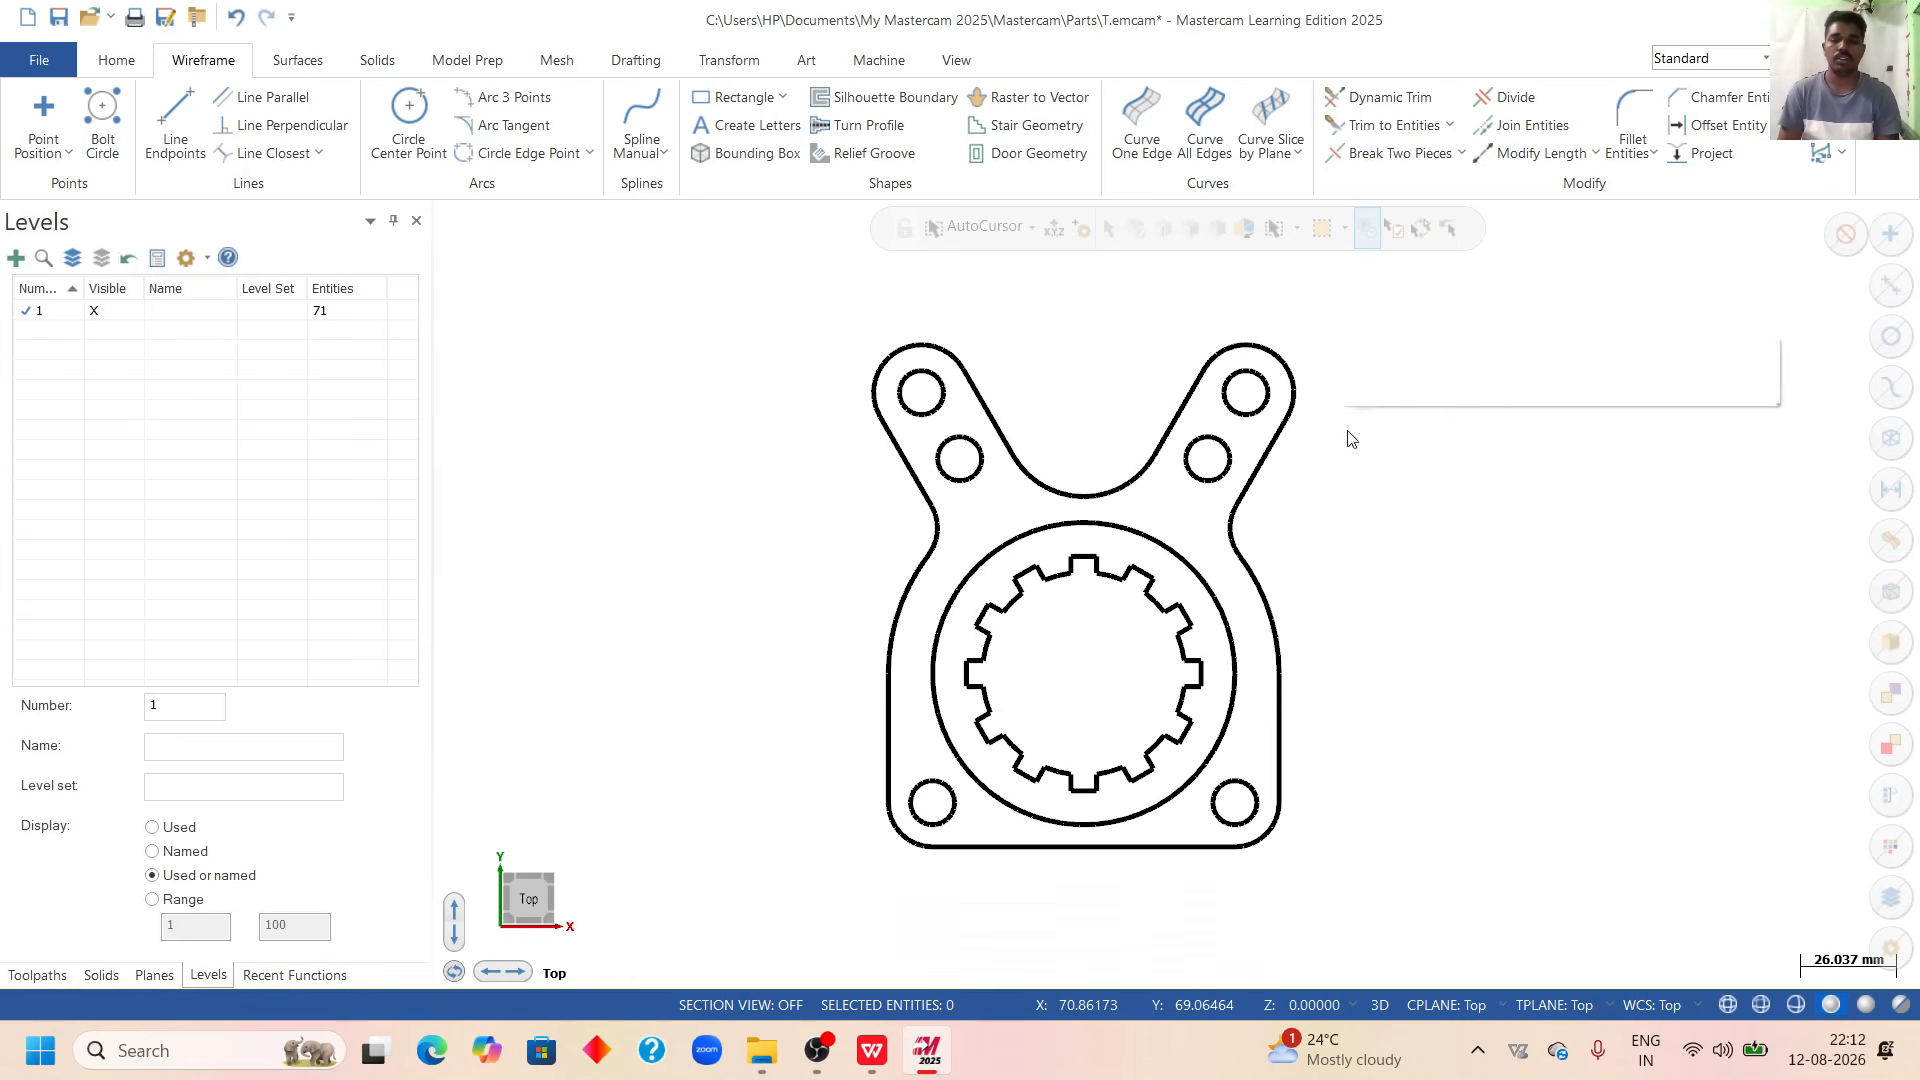
{"action": "left_click", "coordinate": [1400, 533]}
{"action": "scroll", "coordinate": [1234, 497], "scroll_direction": "up", "scroll_amount": 2}
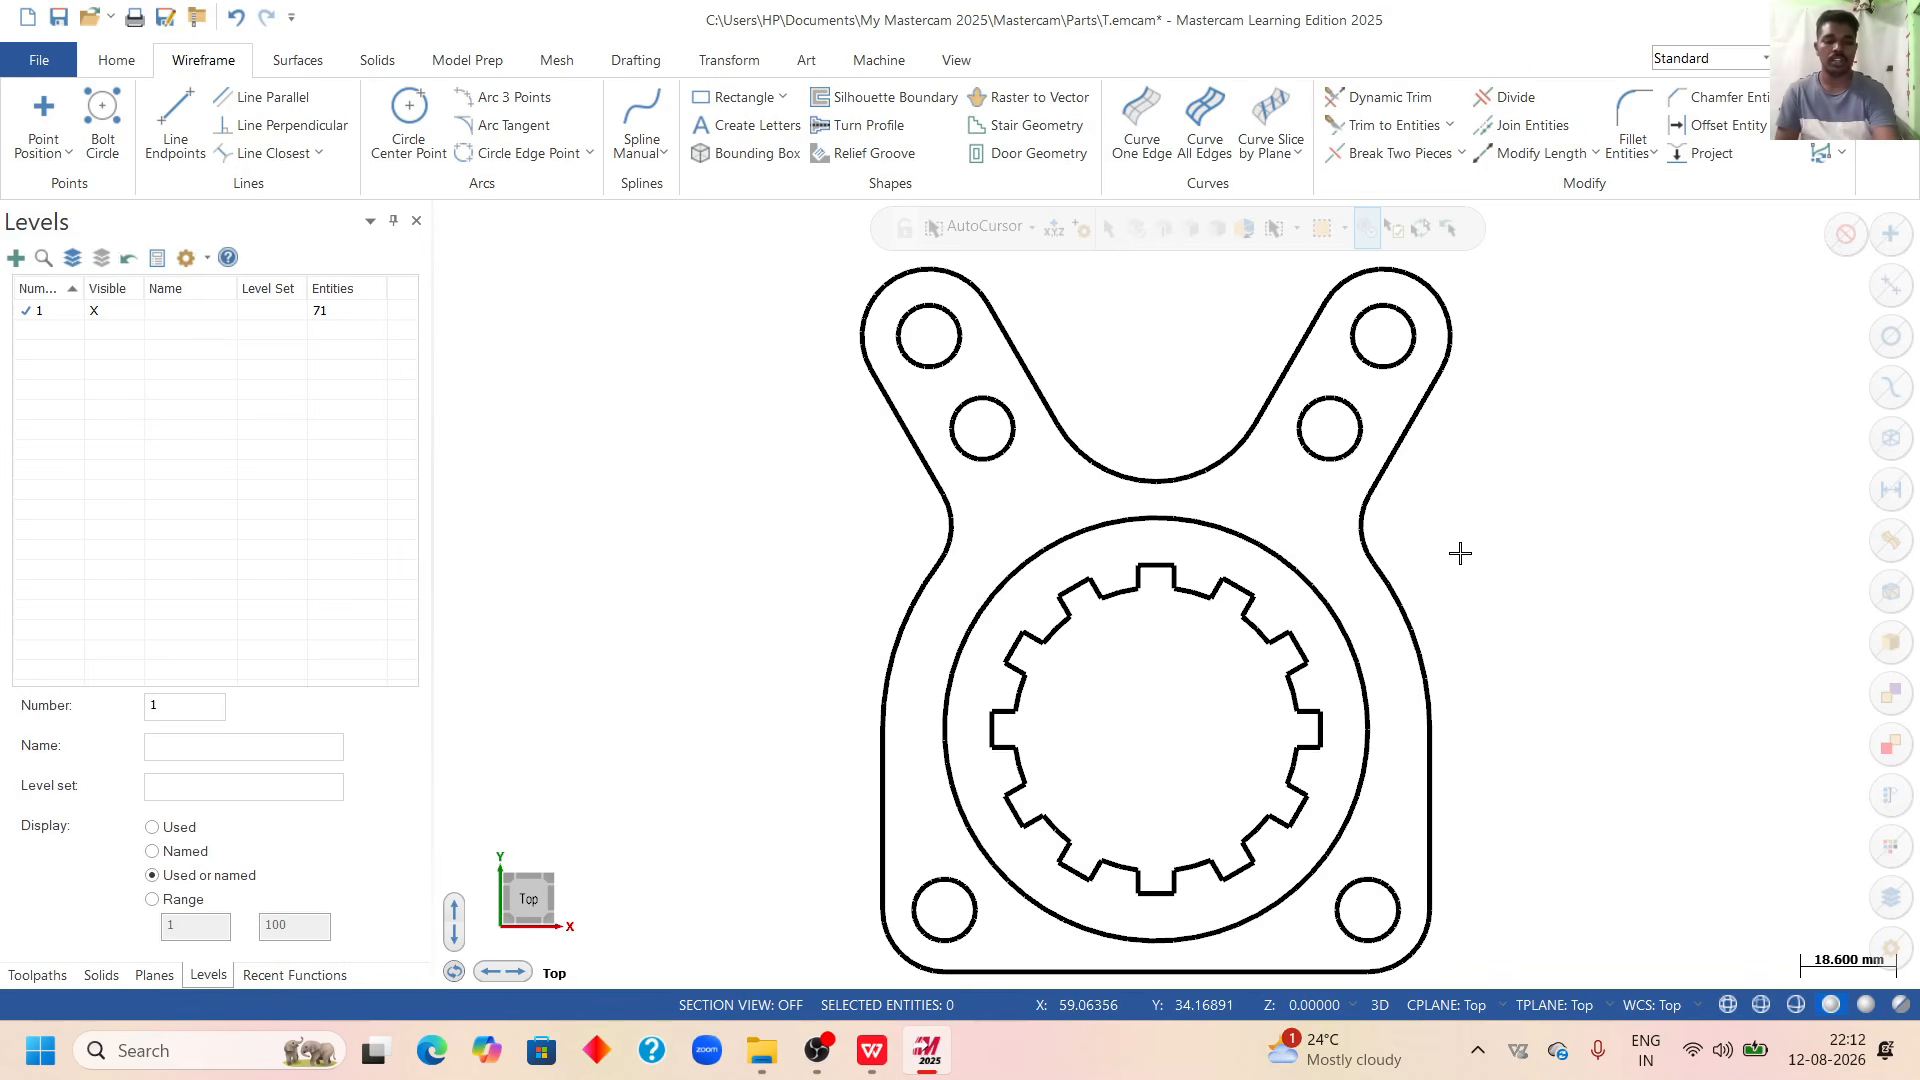
{"action": "key", "text": "ctrl+a"}
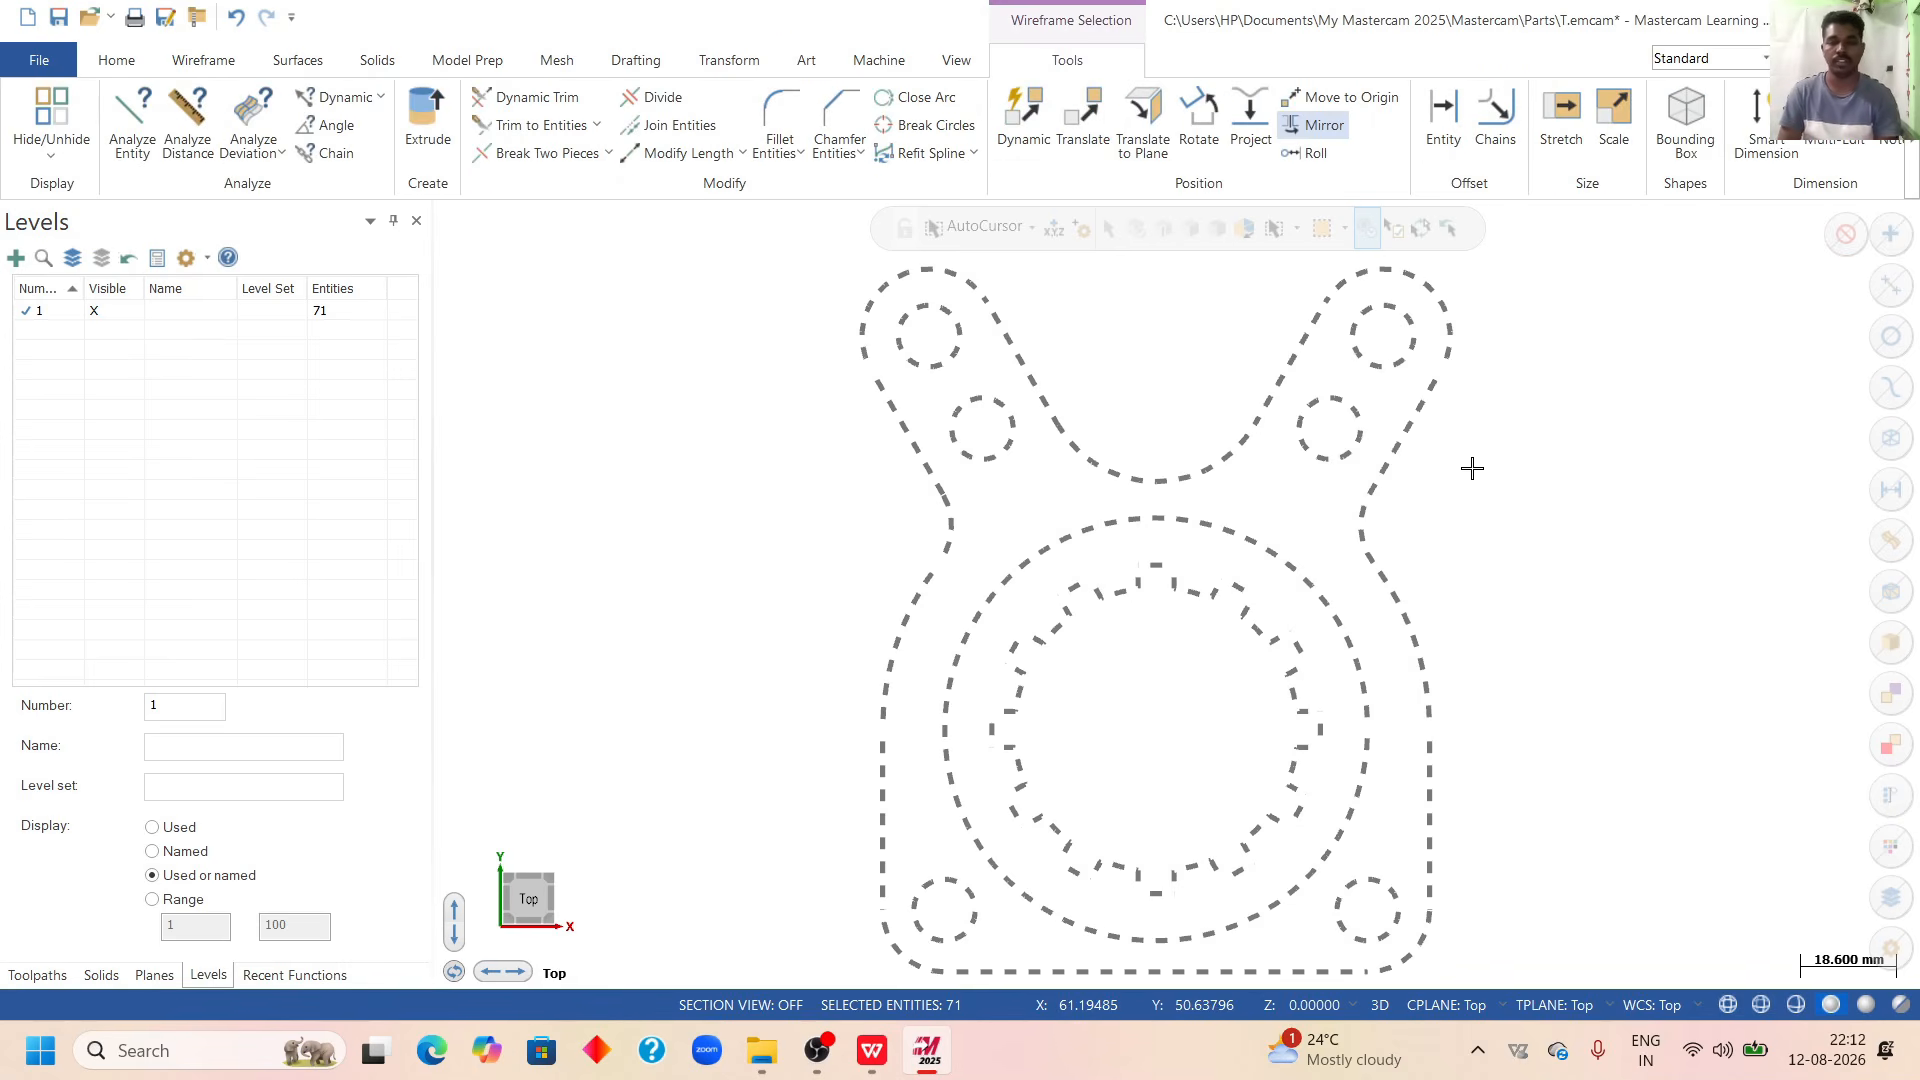
{"action": "right_click", "coordinate": [1543, 287]}
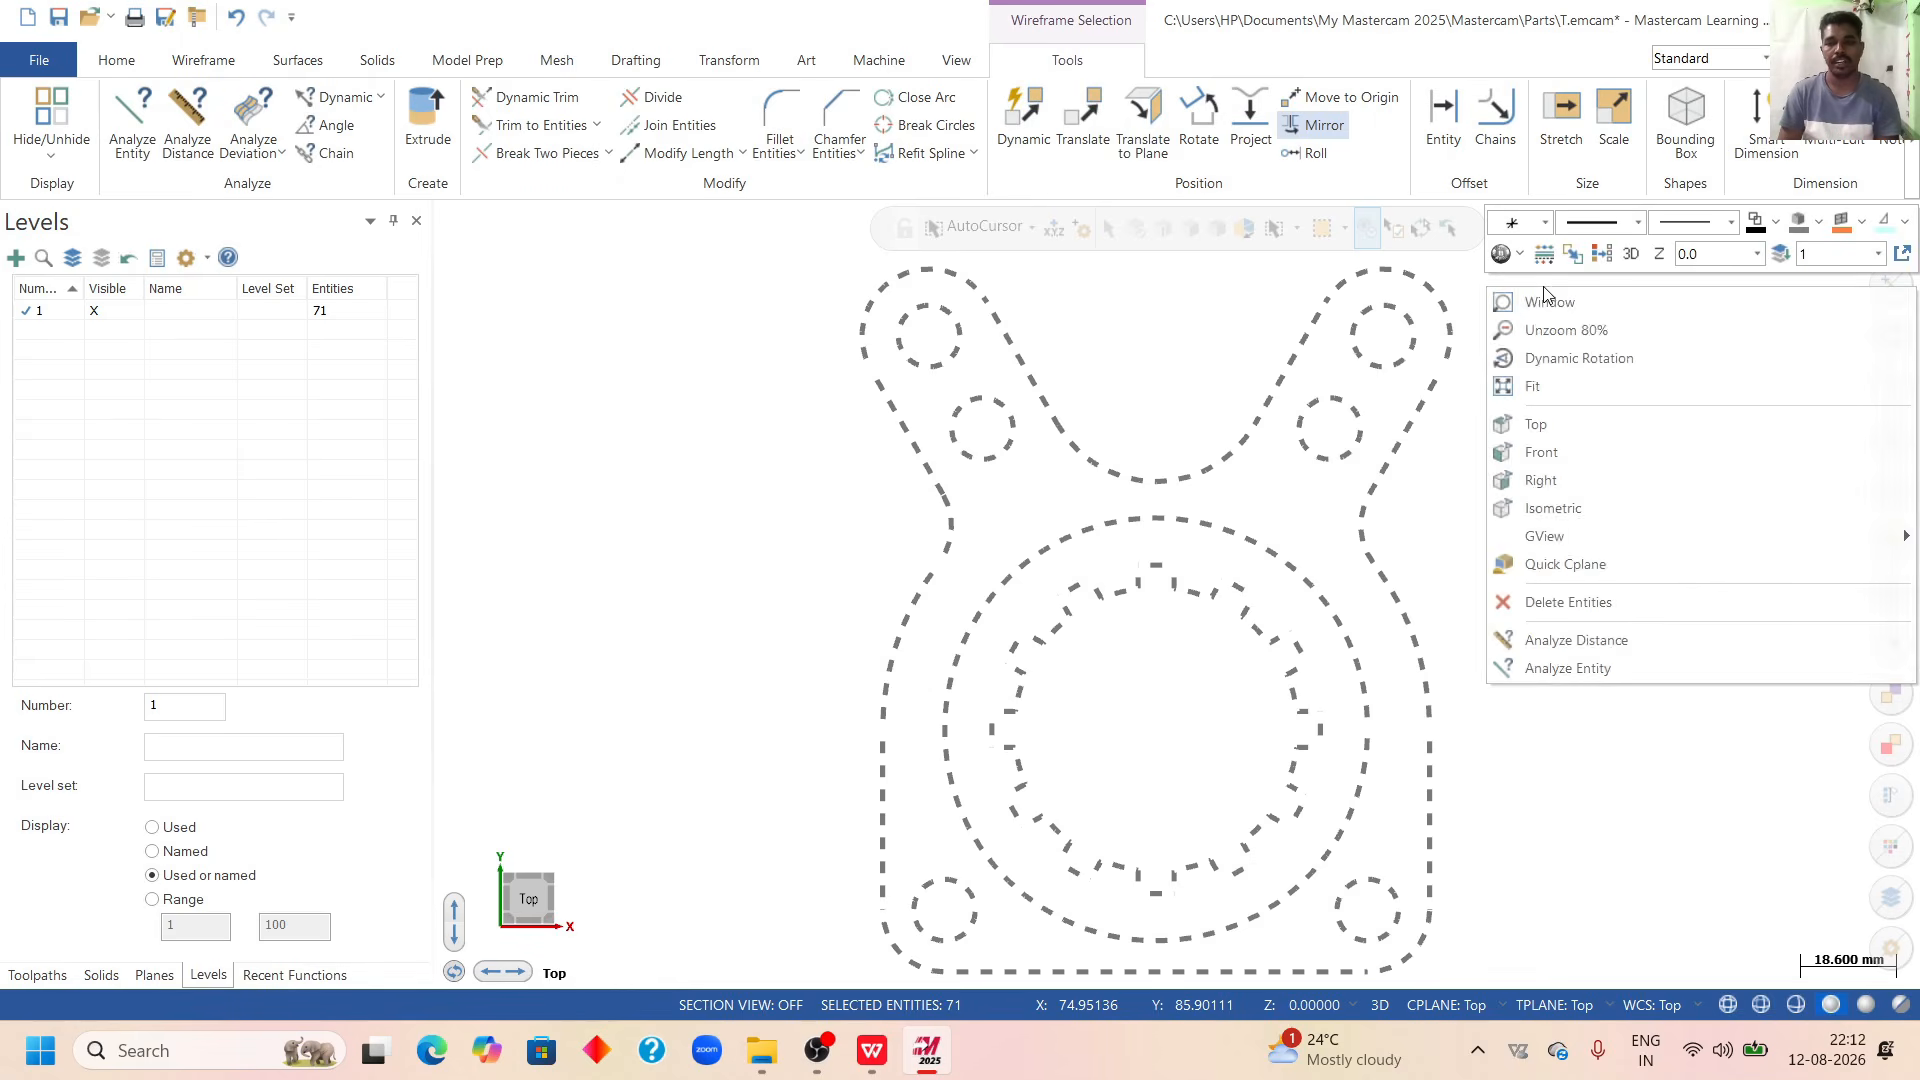
{"action": "left_click", "coordinate": [1775, 221]}
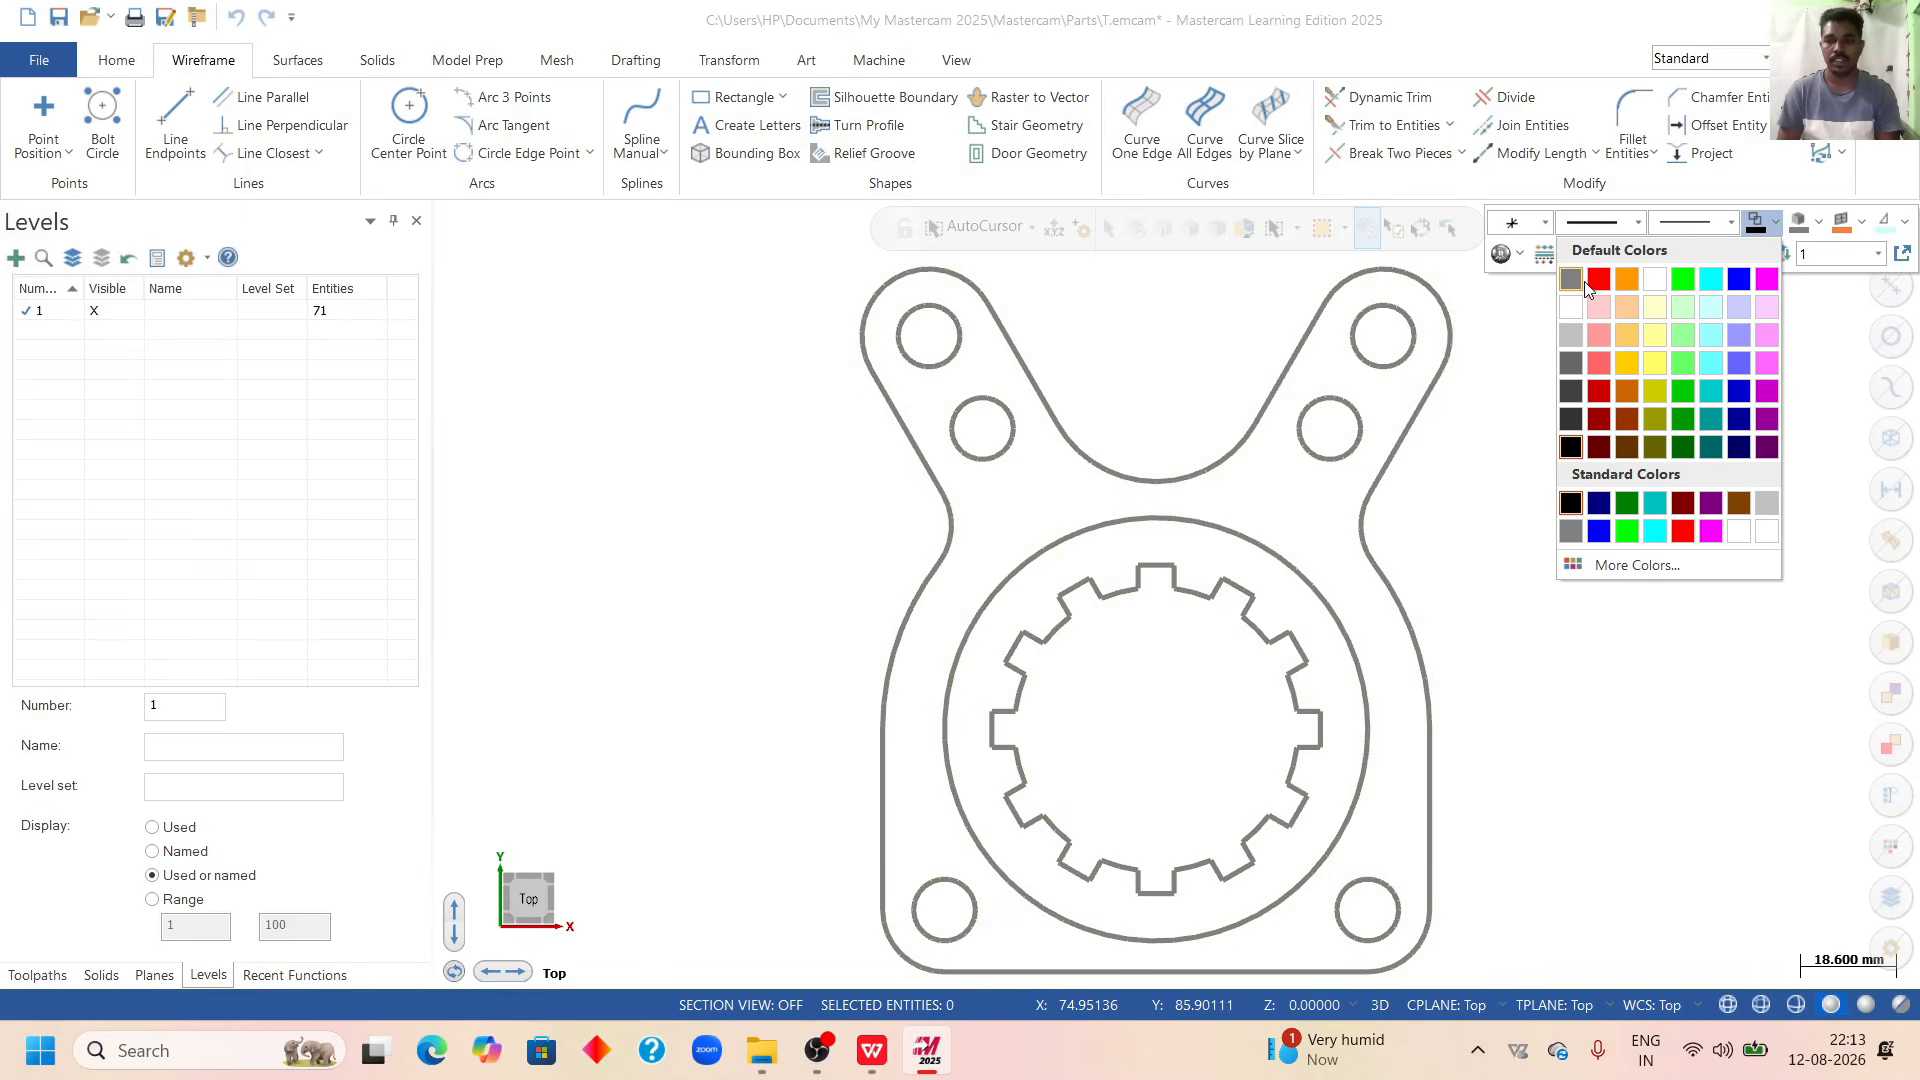
{"action": "left_click", "coordinate": [1738, 281]}
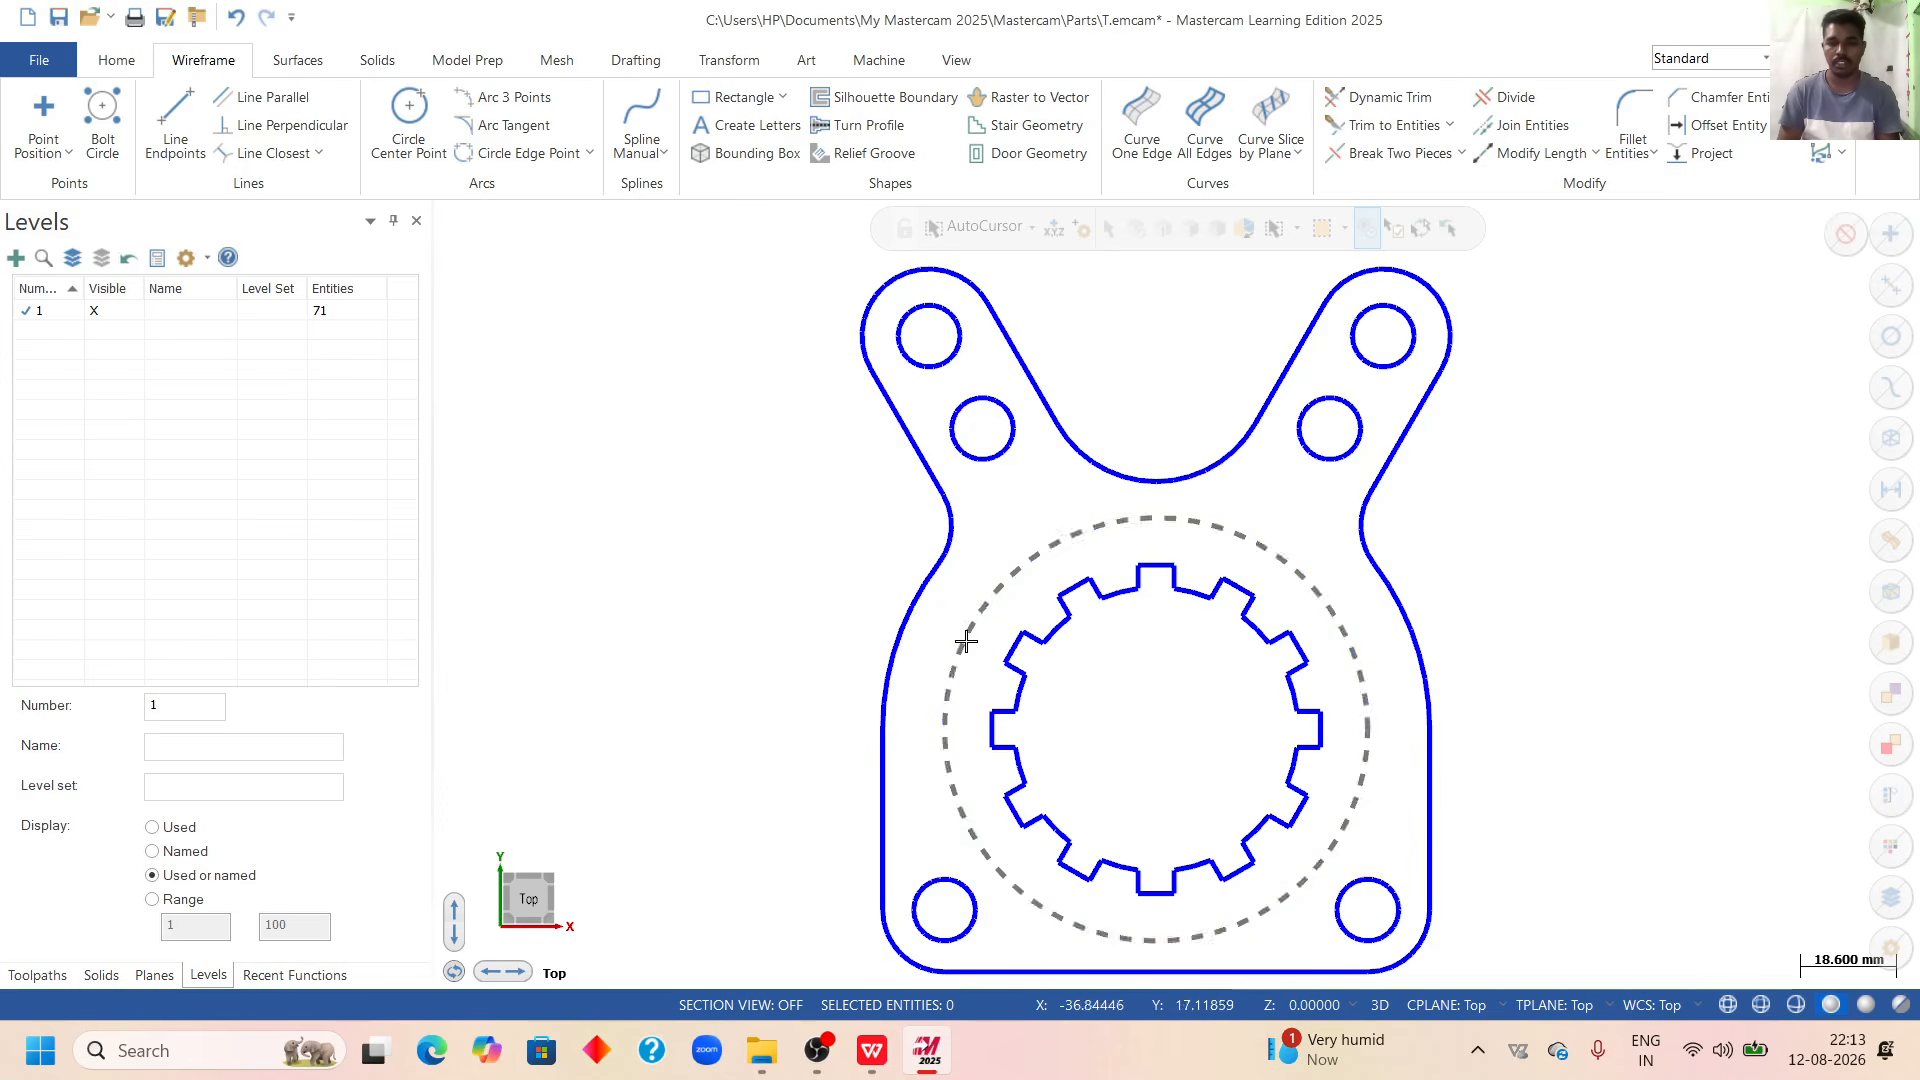
Examine the finished fork profile from rotated angles, in isometric view and in top view.
{"action": "scroll", "coordinate": [1108, 626], "scroll_direction": "down", "scroll_amount": 1}
{"action": "scroll", "coordinate": [1080, 640], "scroll_direction": "down", "scroll_amount": 2}
{"action": "scroll", "coordinate": [1131, 686], "scroll_direction": "up", "scroll_amount": 2}
{"action": "scroll", "coordinate": [1184, 634], "scroll_direction": "down", "scroll_amount": 2}
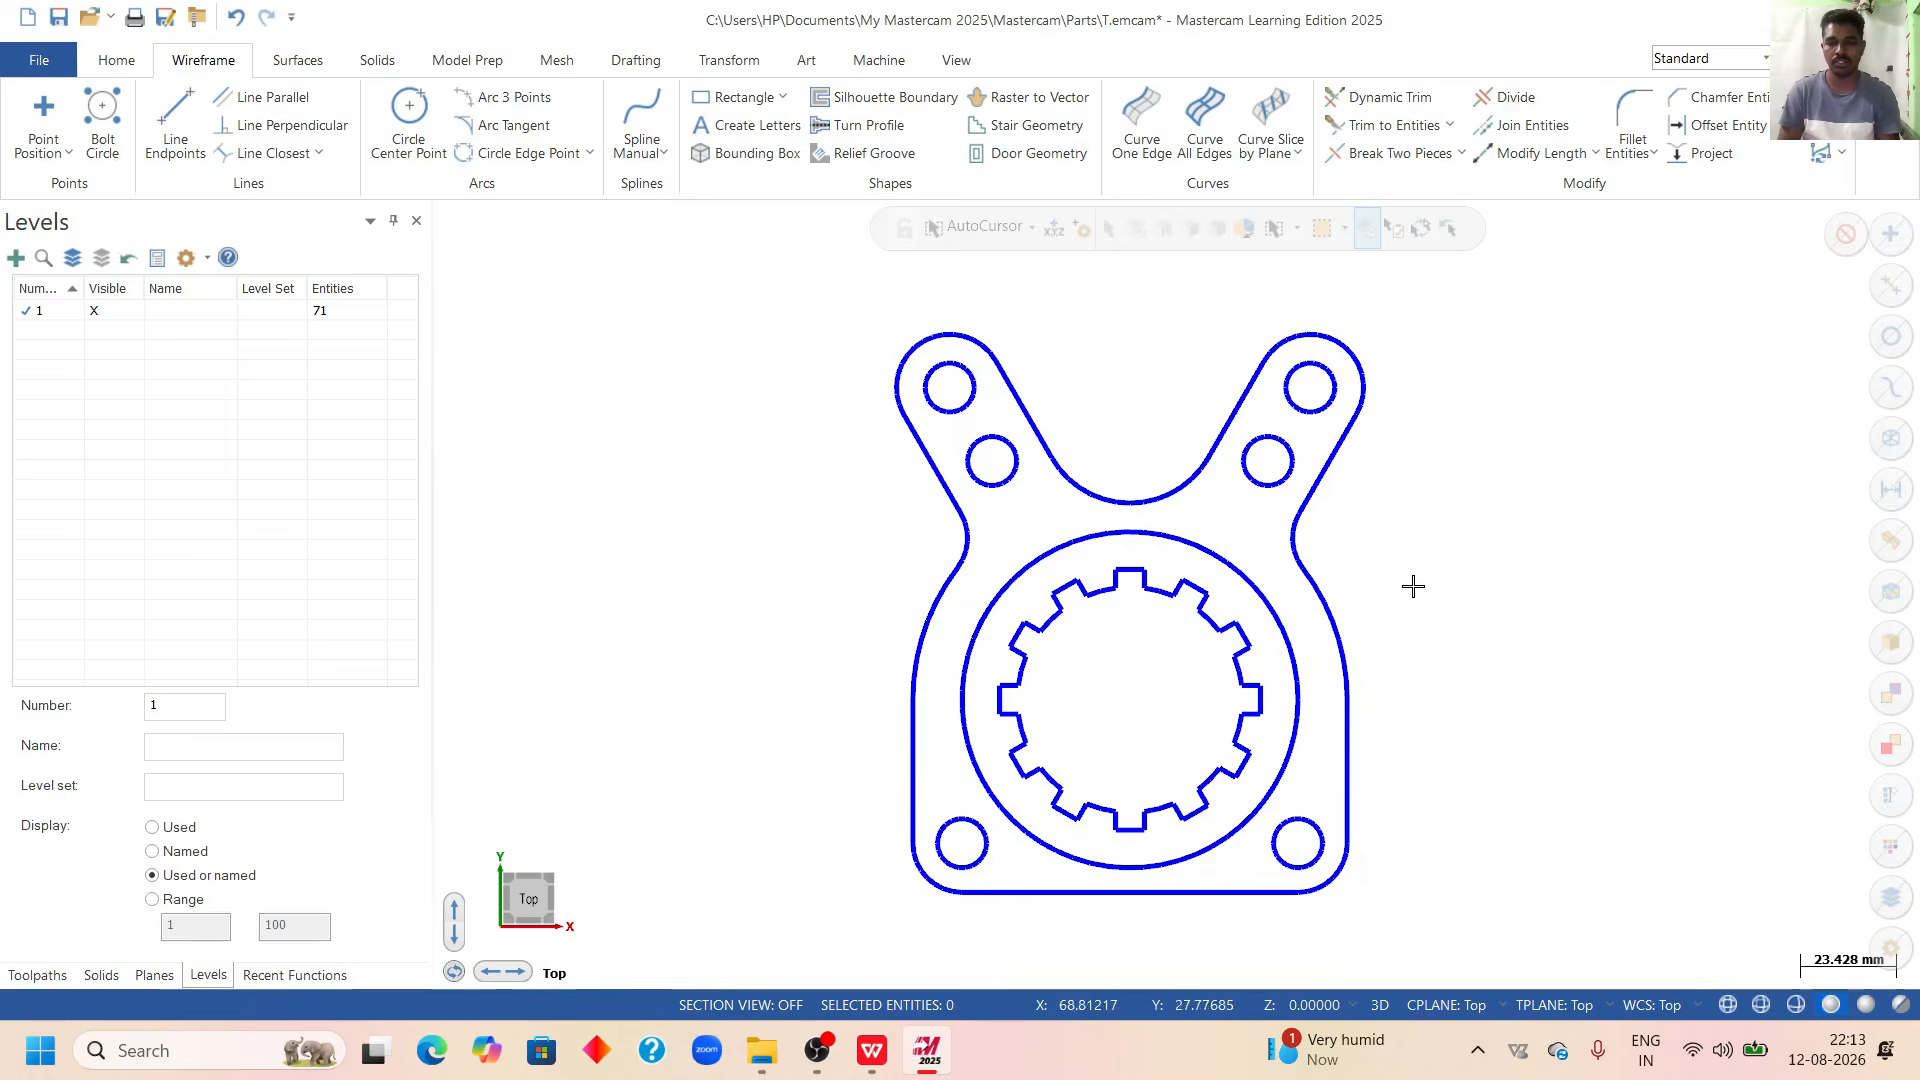
{"action": "middle_click_drag", "start_coordinate": [1184, 634], "coordinate": [1436, 497]}
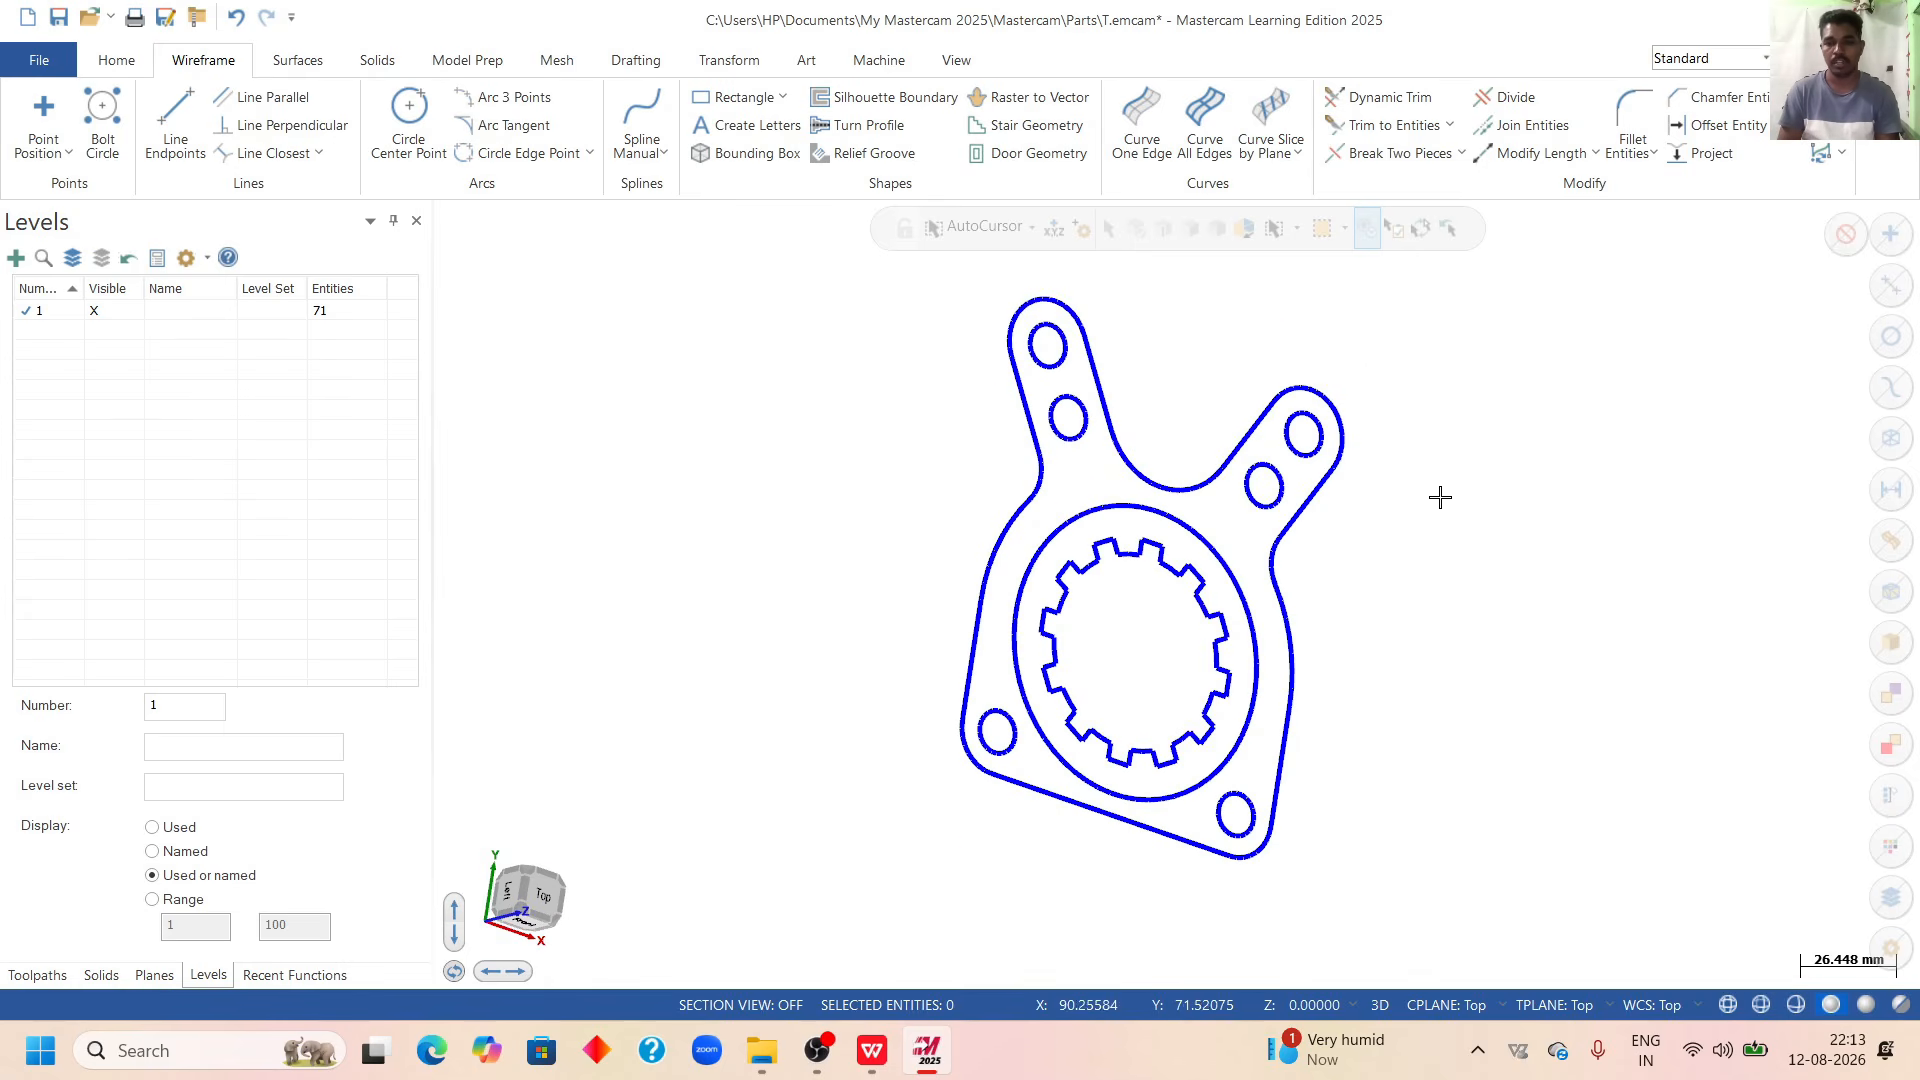
{"action": "right_click", "coordinate": [1450, 480]}
{"action": "left_click", "coordinate": [1531, 706]}
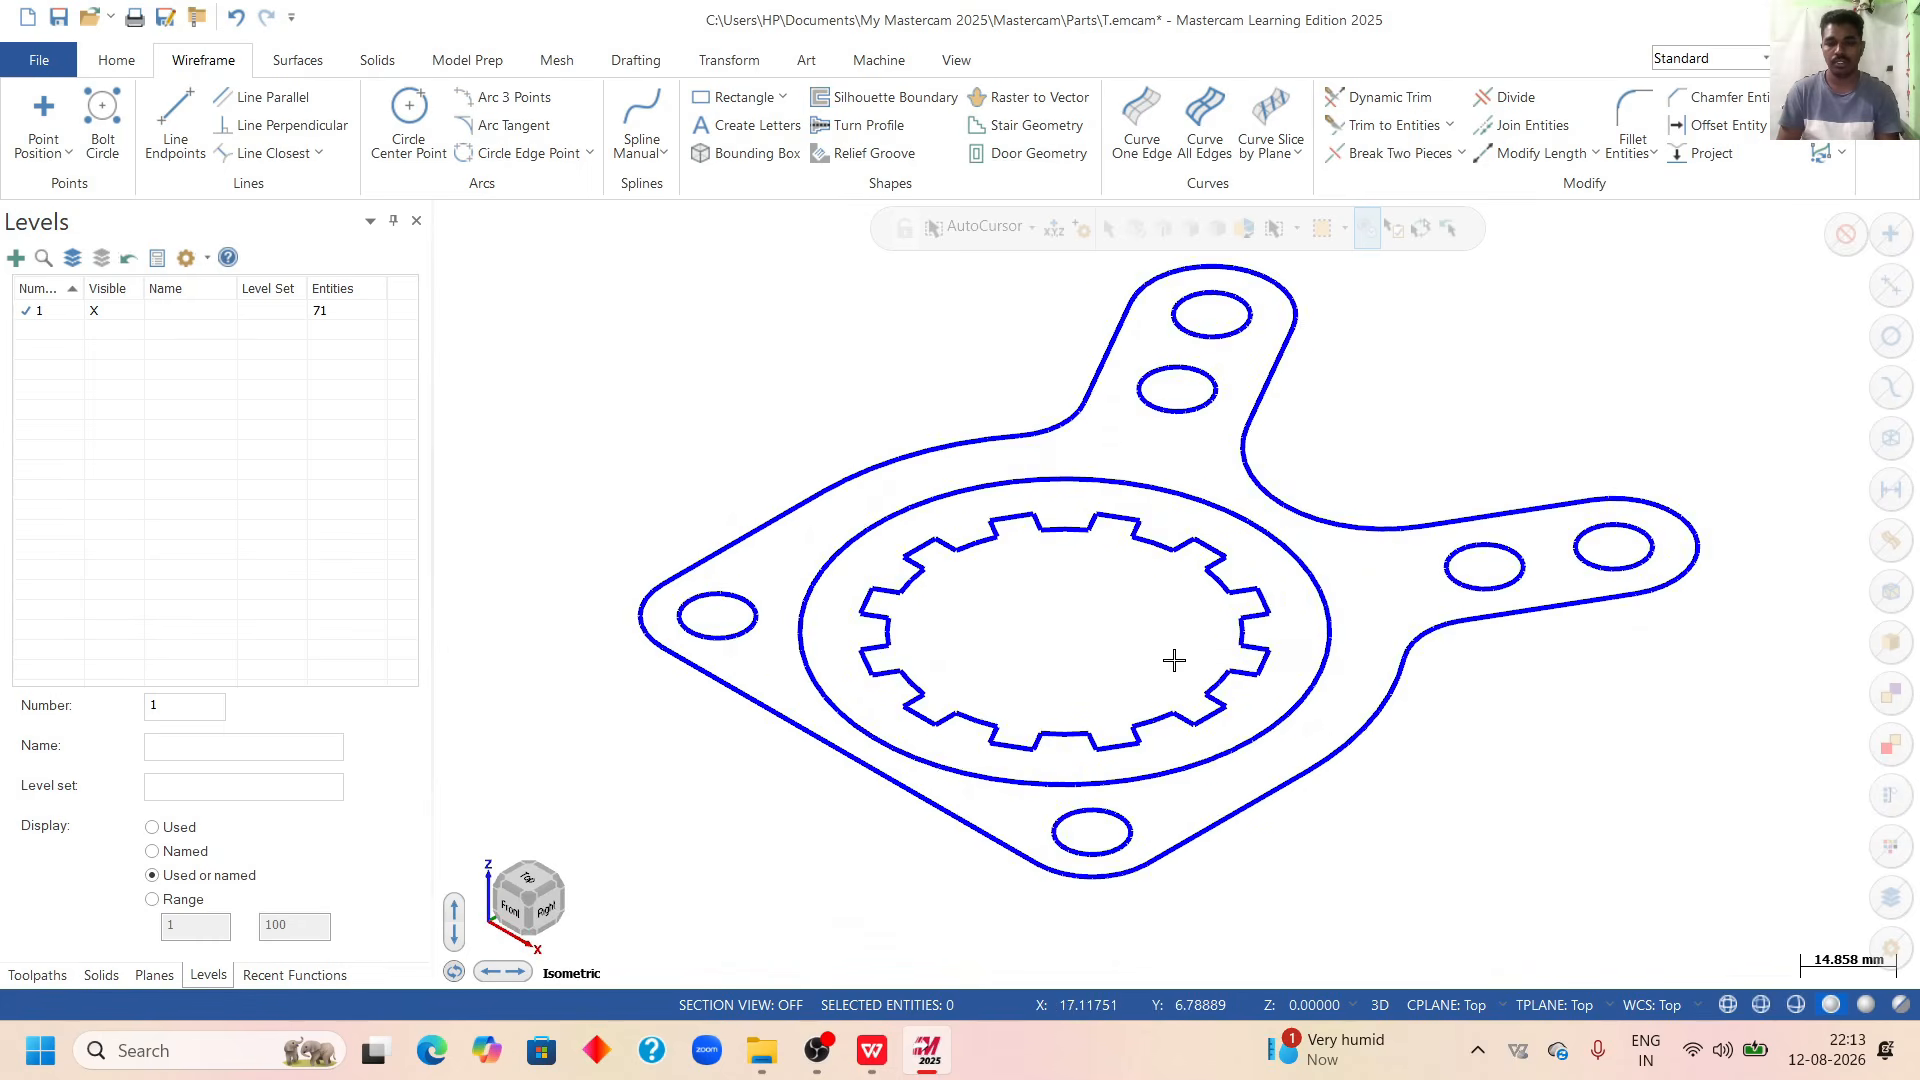
{"action": "middle_click_drag", "start_coordinate": [1417, 810], "coordinate": [1483, 531]}
{"action": "right_click", "coordinate": [1489, 394]}
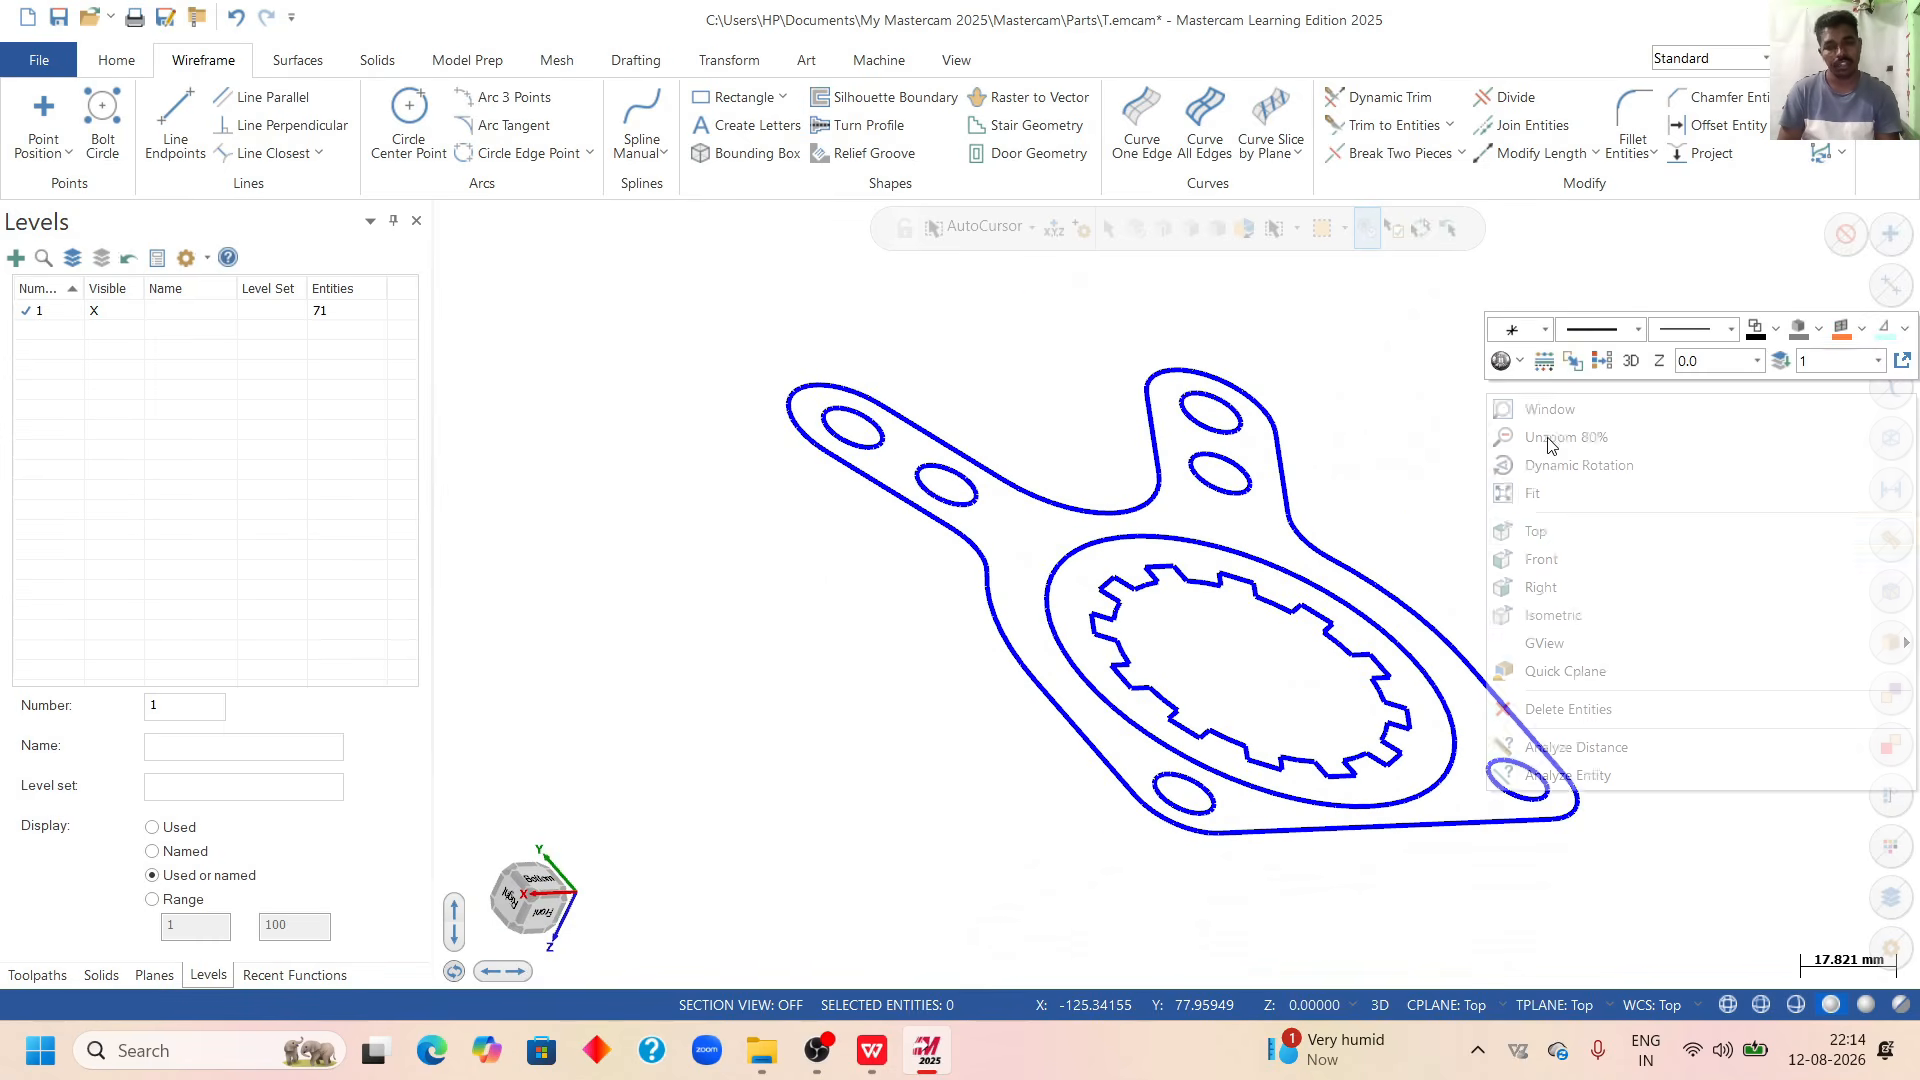
{"action": "left_click", "coordinate": [1593, 622]}
{"action": "right_click", "coordinate": [1457, 382]}
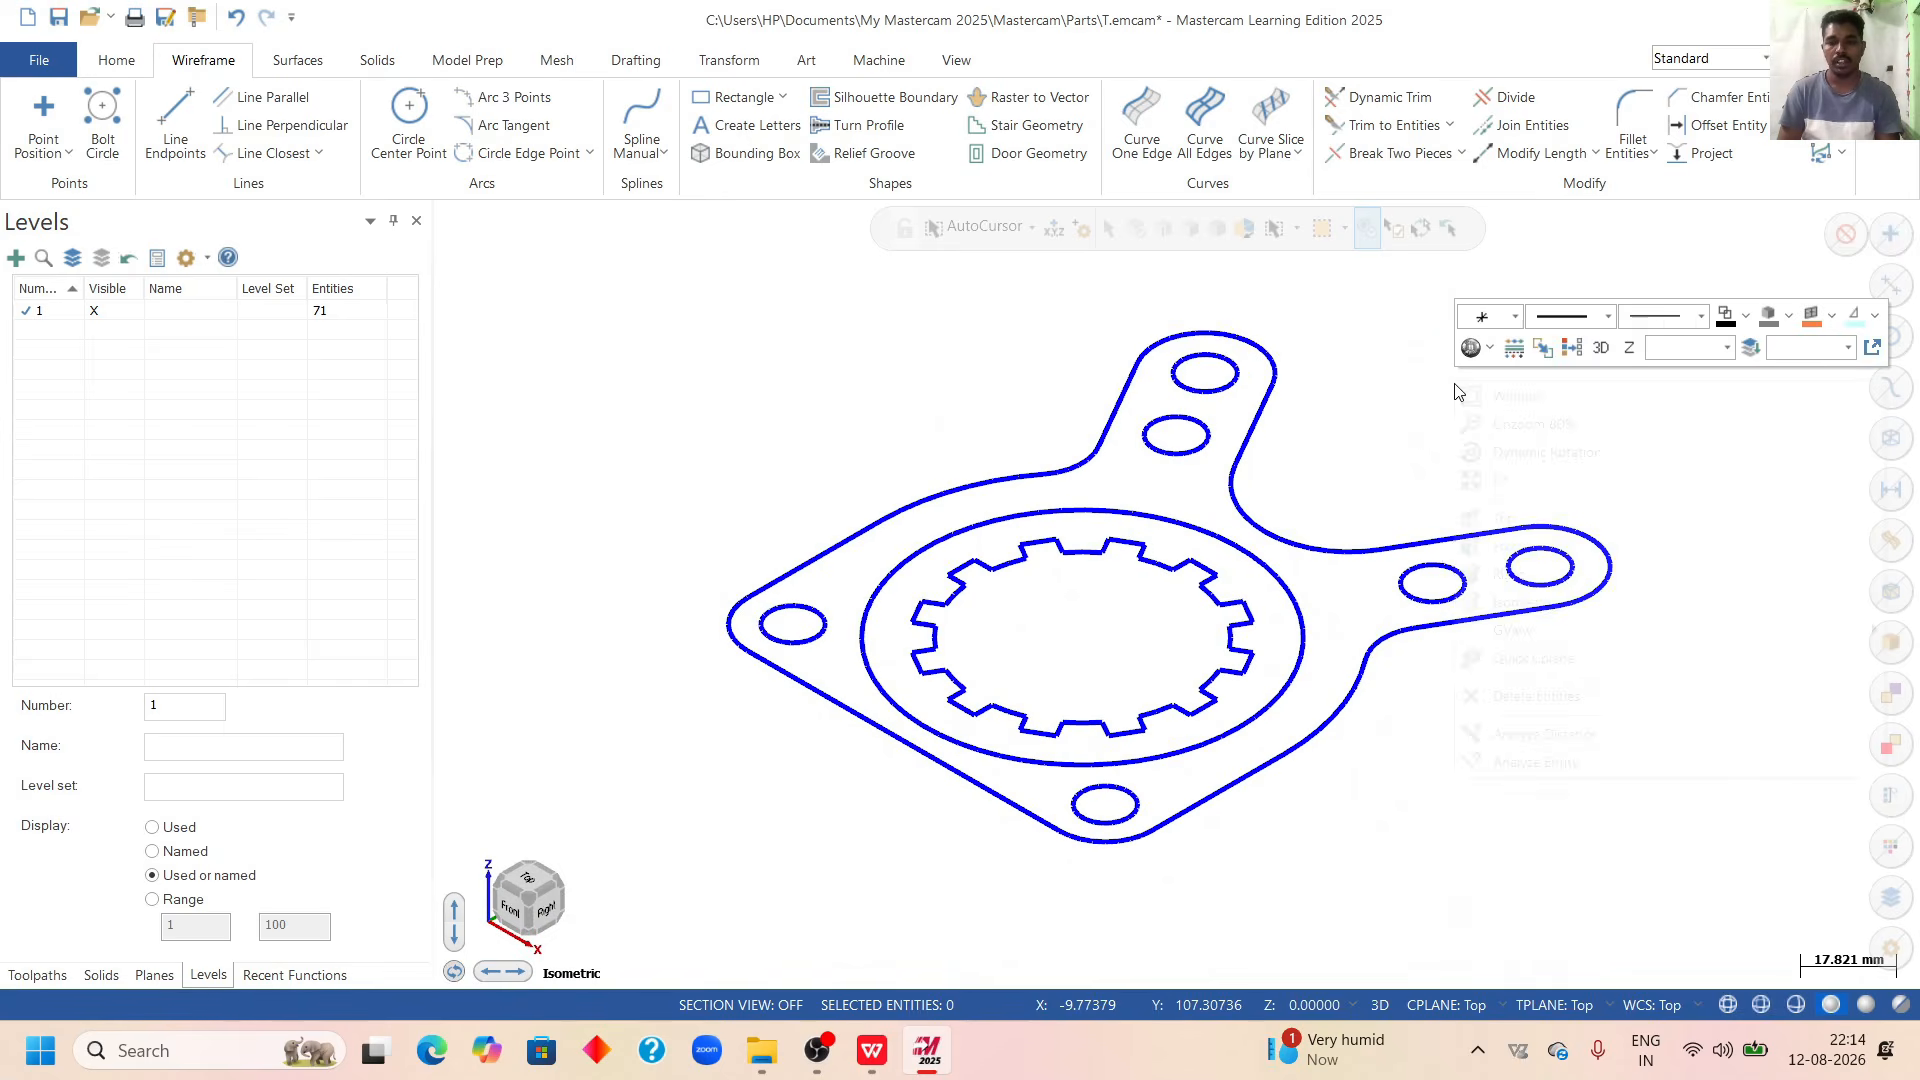
{"action": "left_click", "coordinate": [1505, 518]}
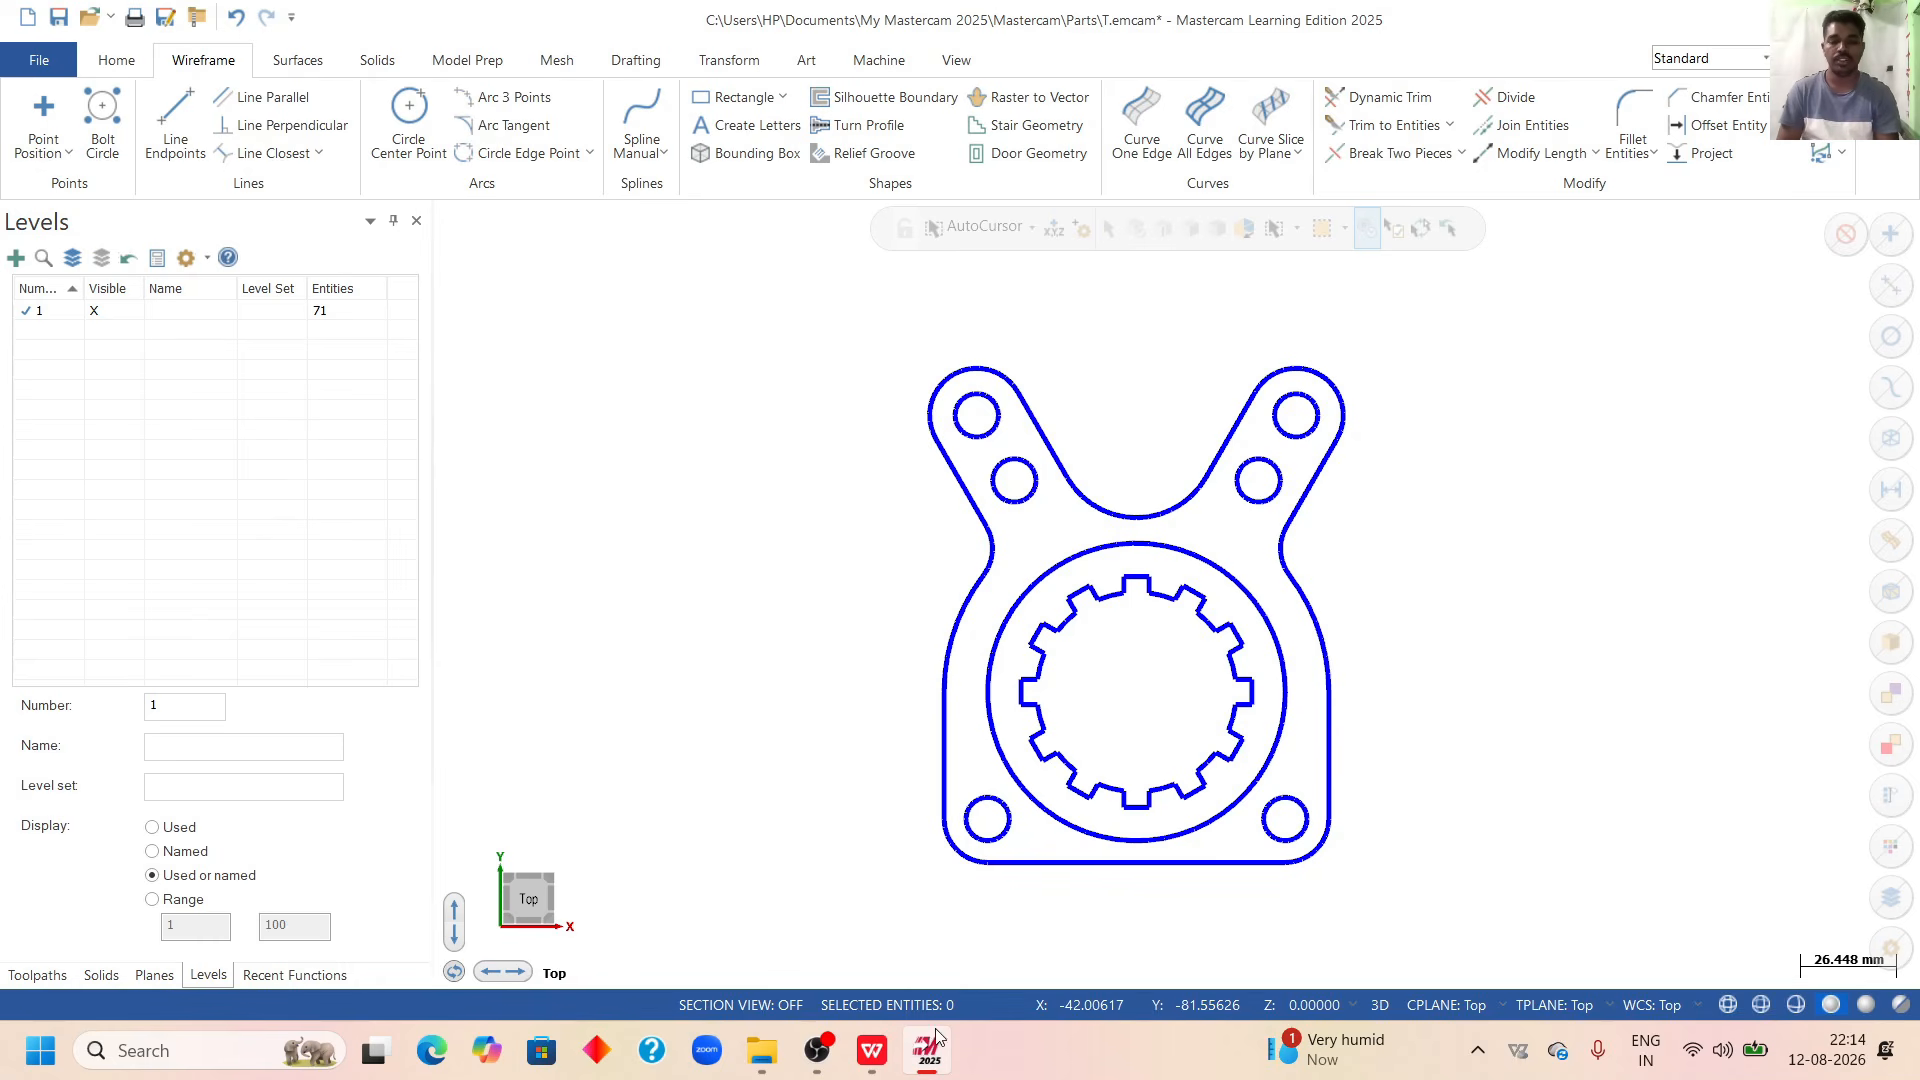
Check the Exercise 18 Fork drawing in WPS Office, return to Mastercam and review the profile in isometric and top views.
{"action": "left_click", "coordinate": [884, 1046]}
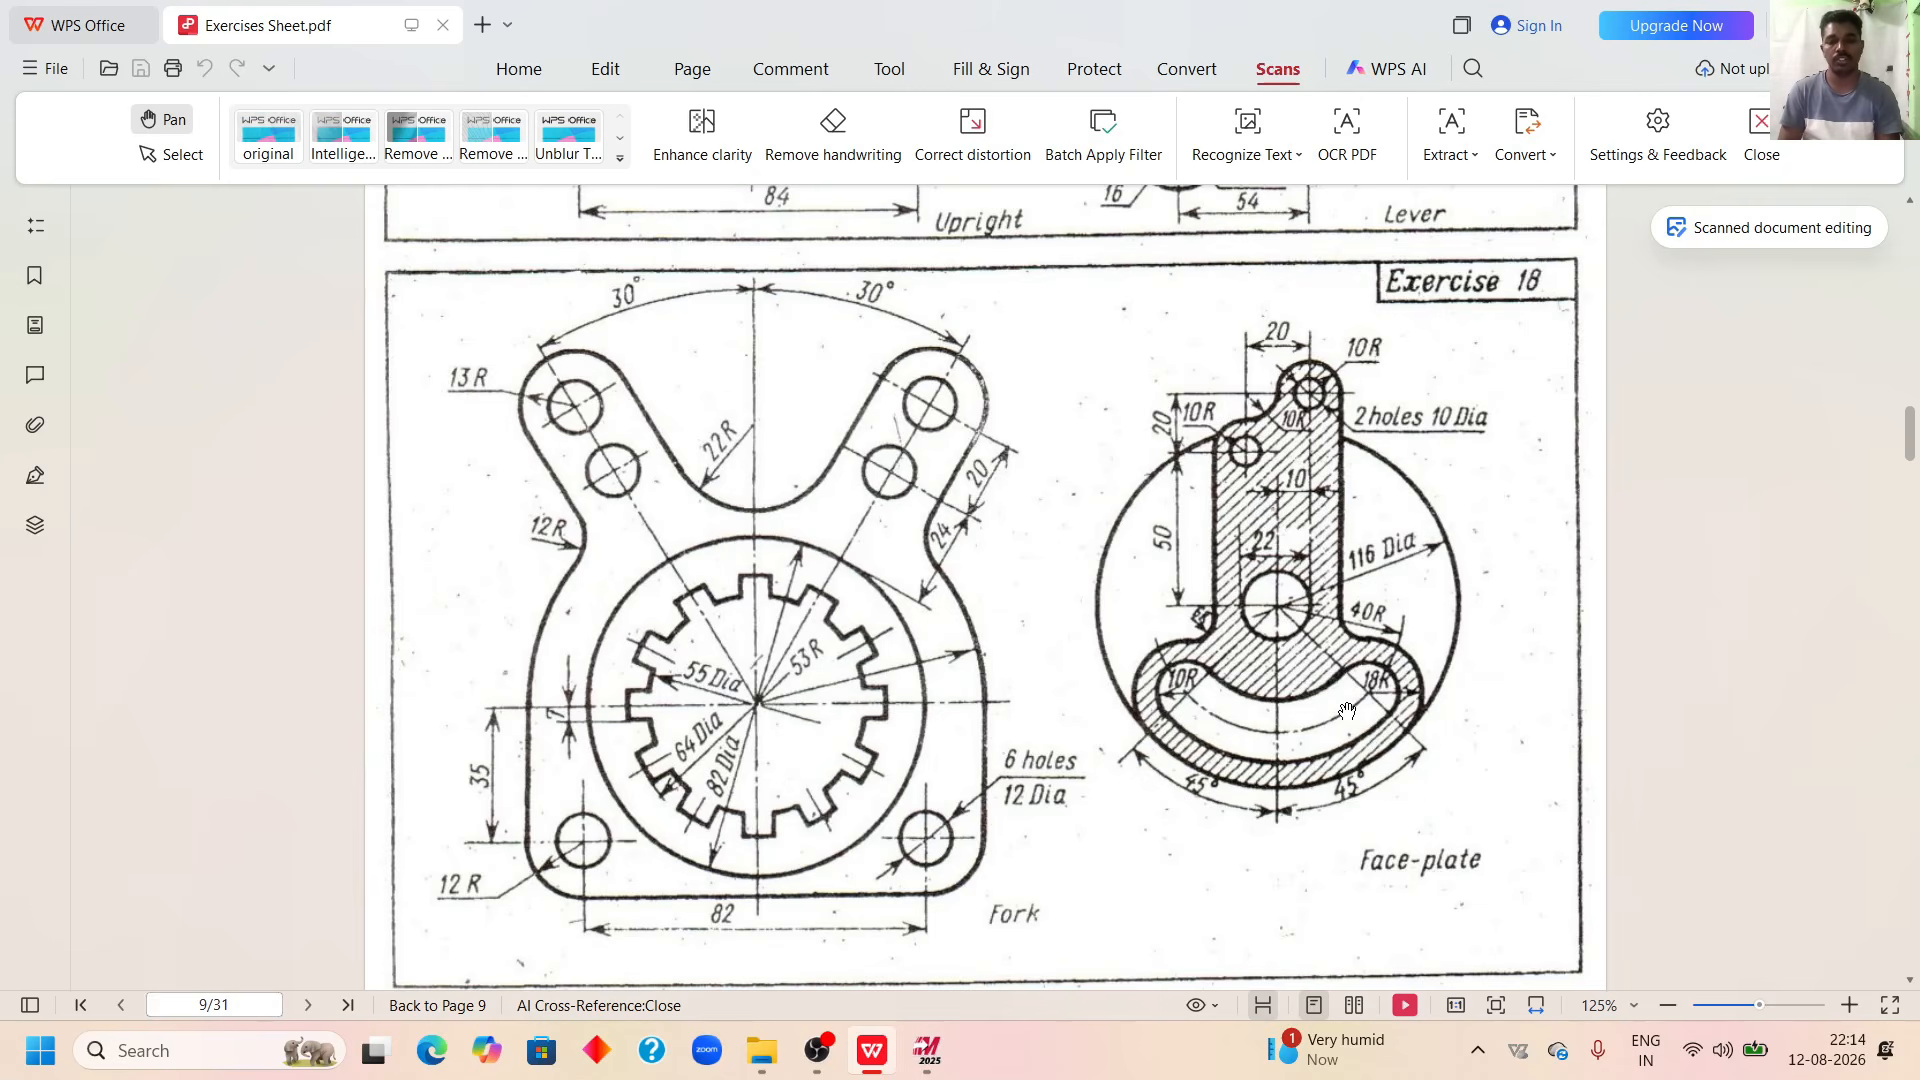
{"action": "left_click", "coordinate": [928, 1050]}
{"action": "middle_click_drag", "start_coordinate": [1224, 731], "coordinate": [934, 660]}
{"action": "right_click", "coordinate": [1442, 330]}
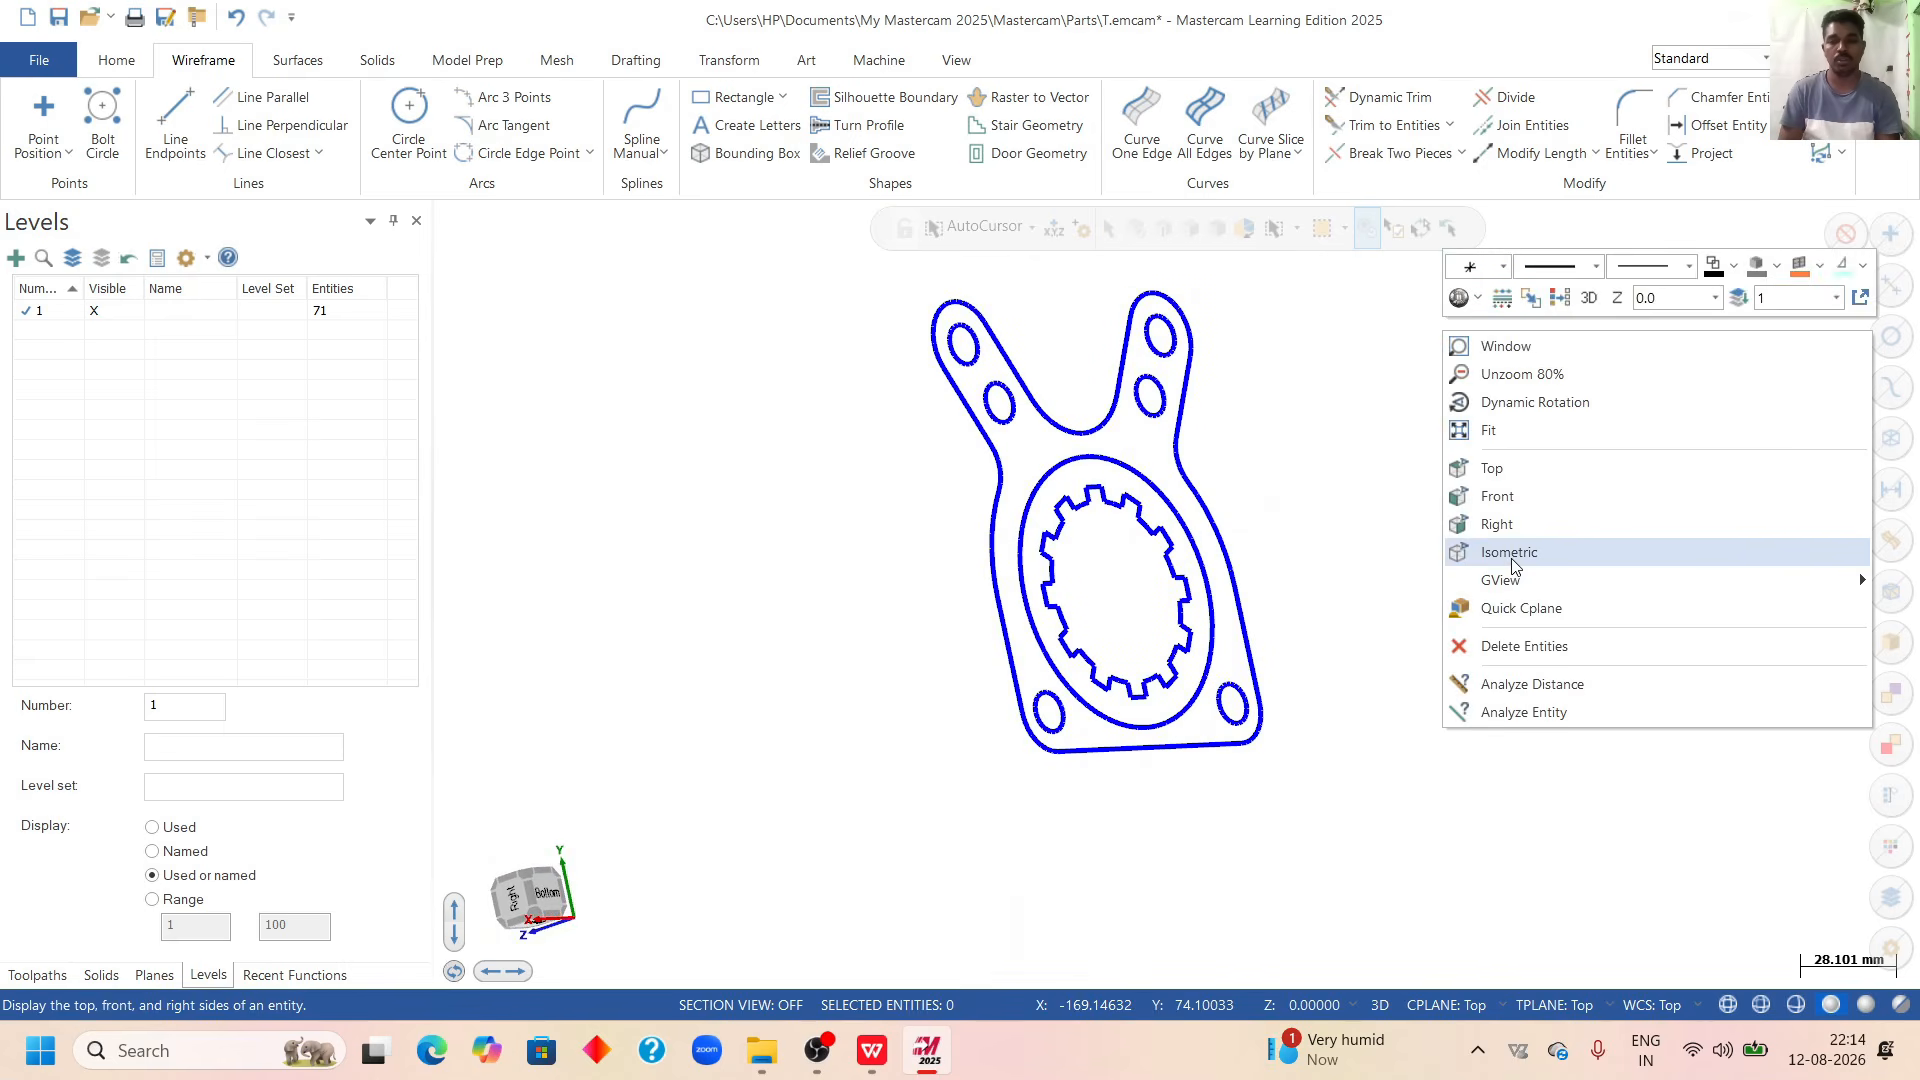
{"action": "left_click", "coordinate": [1460, 549]}
{"action": "right_click", "coordinate": [1366, 302]}
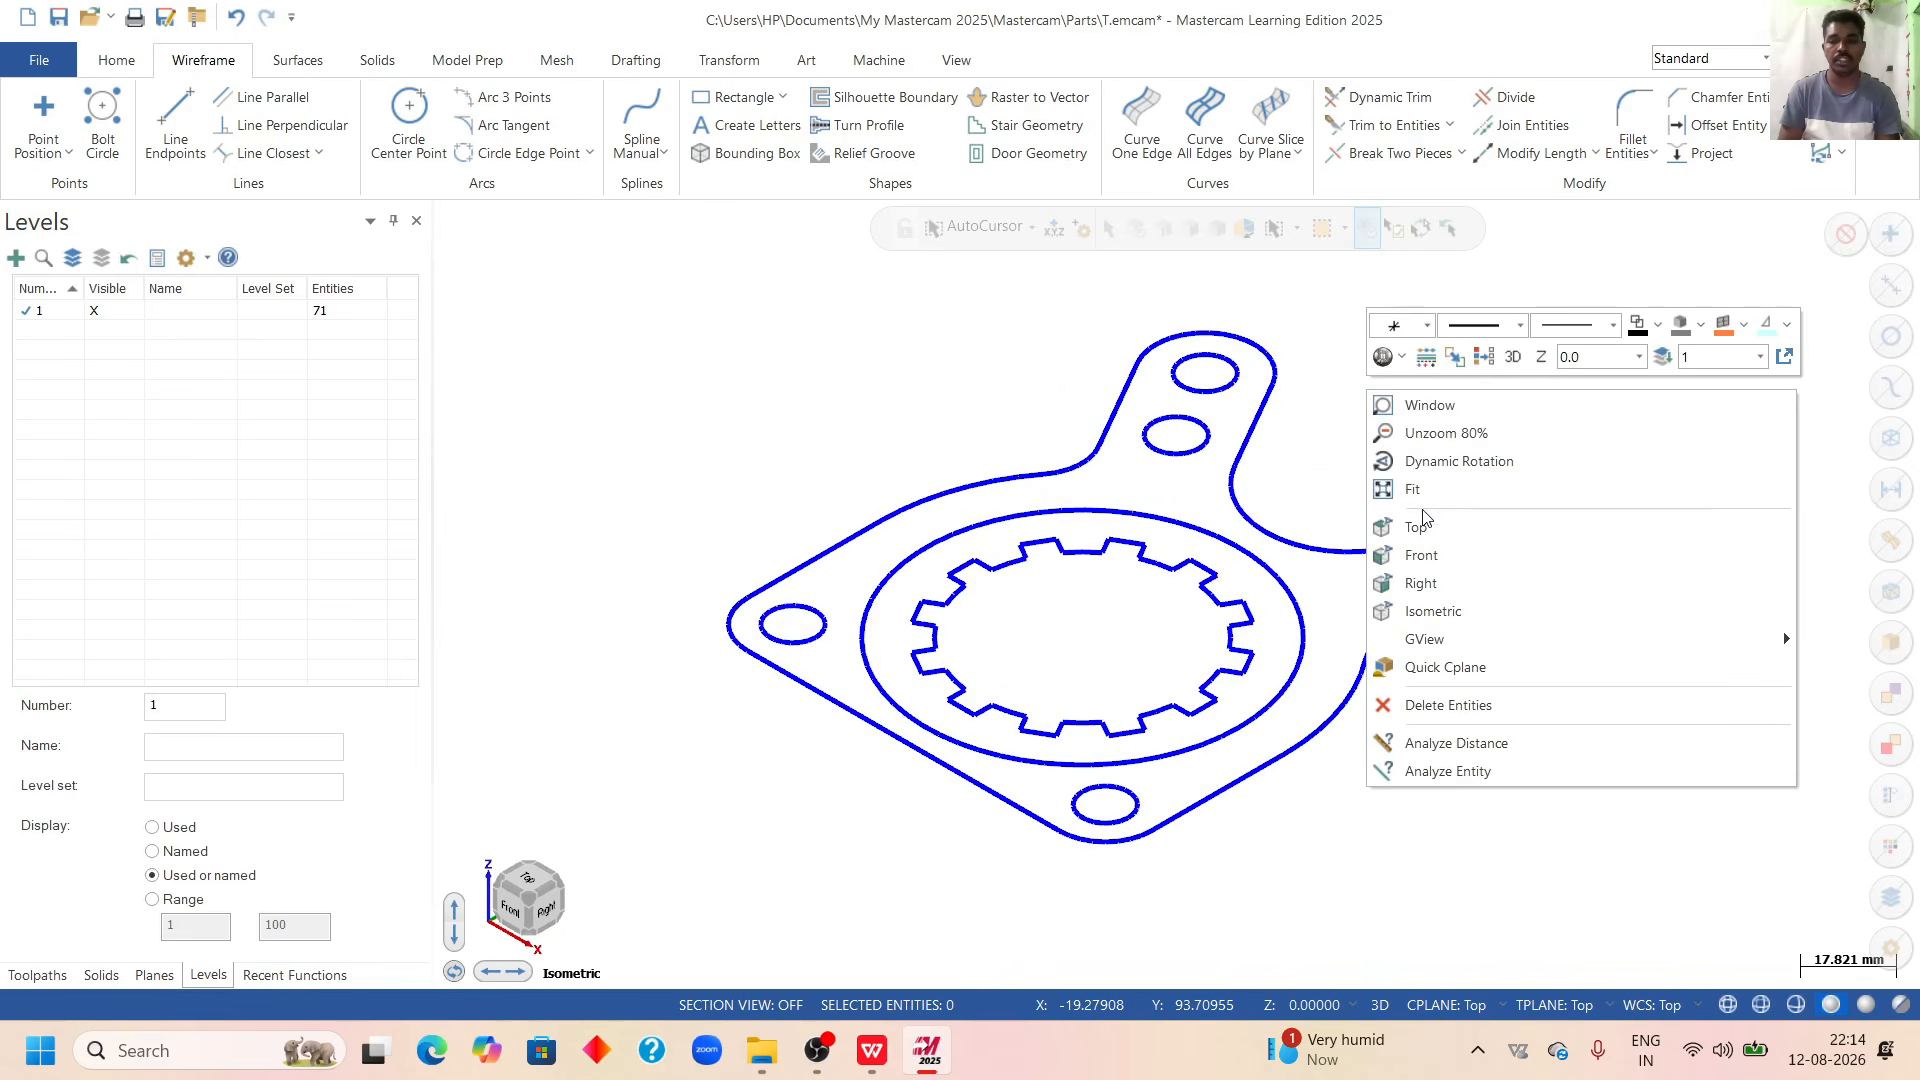
{"action": "left_click", "coordinate": [1429, 493]}
{"action": "right_click", "coordinate": [1427, 315]}
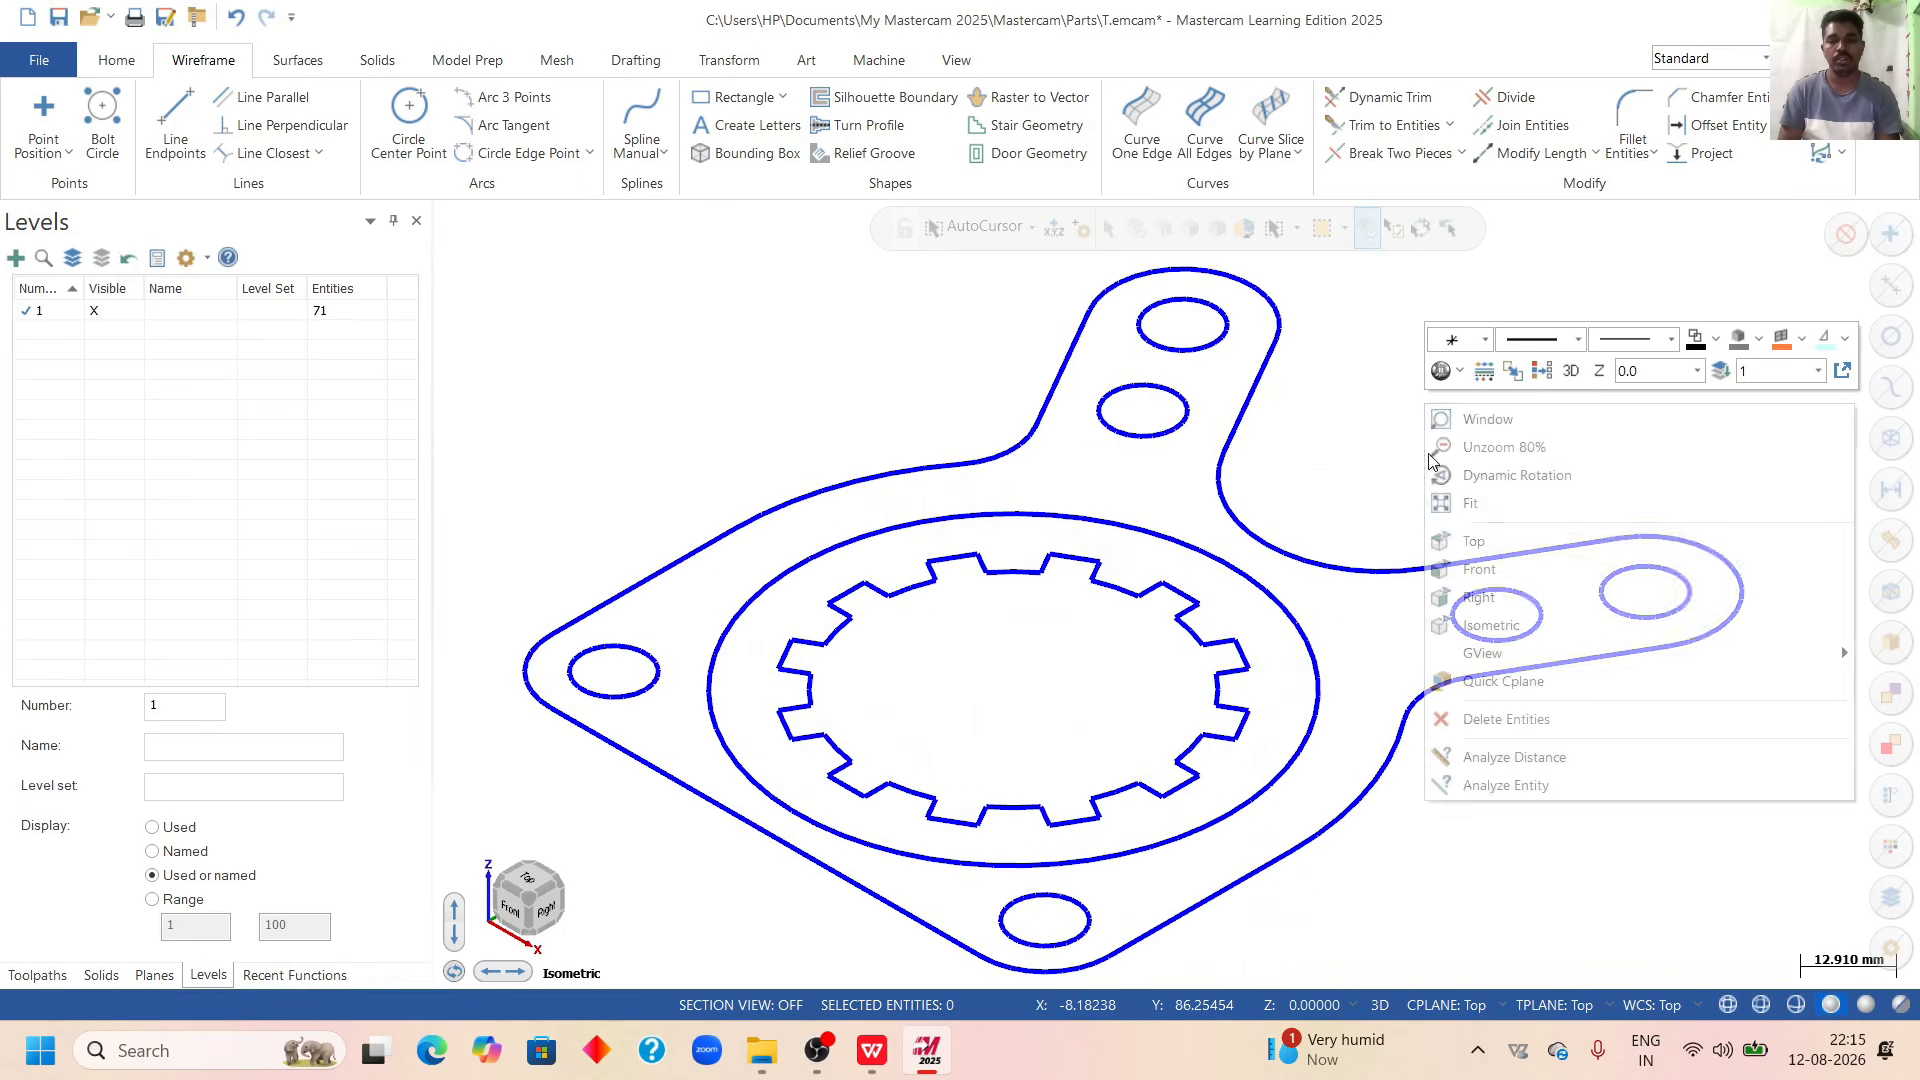
{"action": "left_click", "coordinate": [1445, 538]}
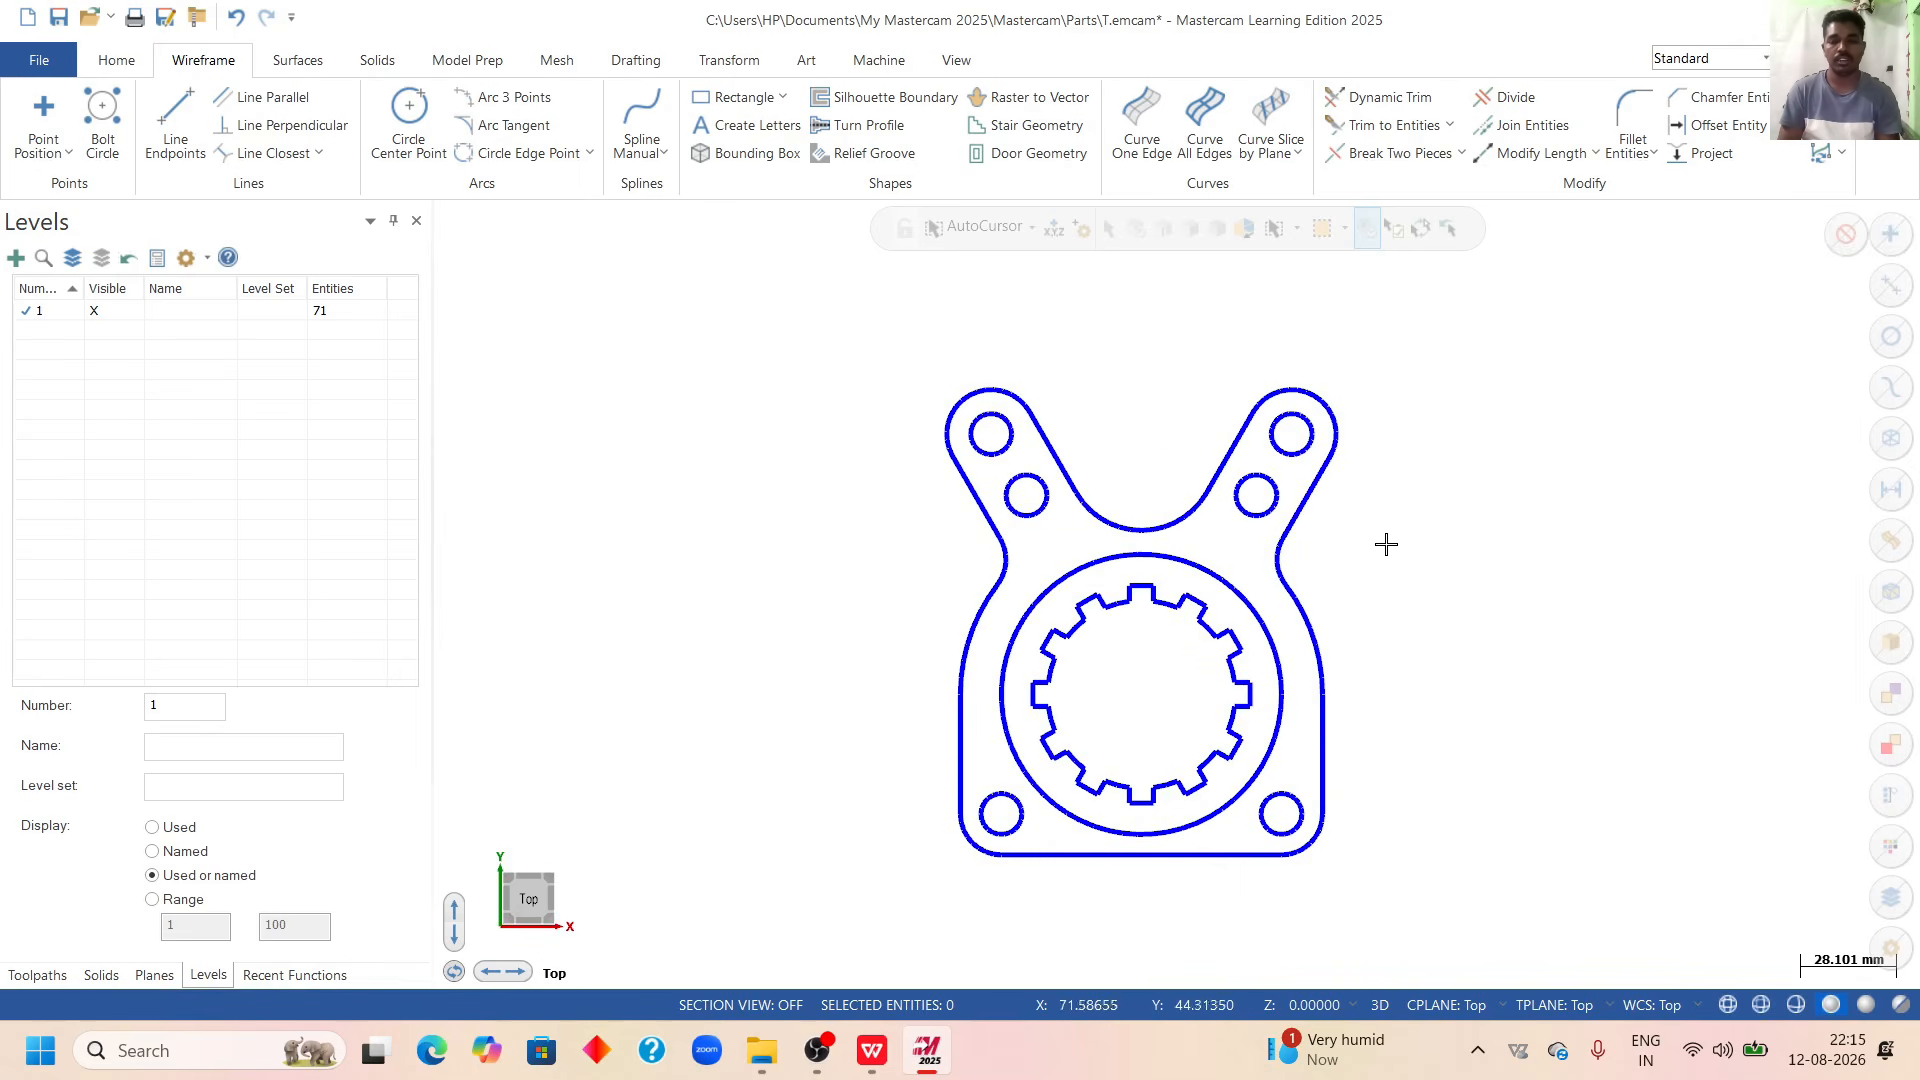
Fit the whole fork in the graphics area and display it in isometric view.
{"action": "right_click", "coordinate": [1410, 485]}
{"action": "left_click", "coordinate": [1478, 588]}
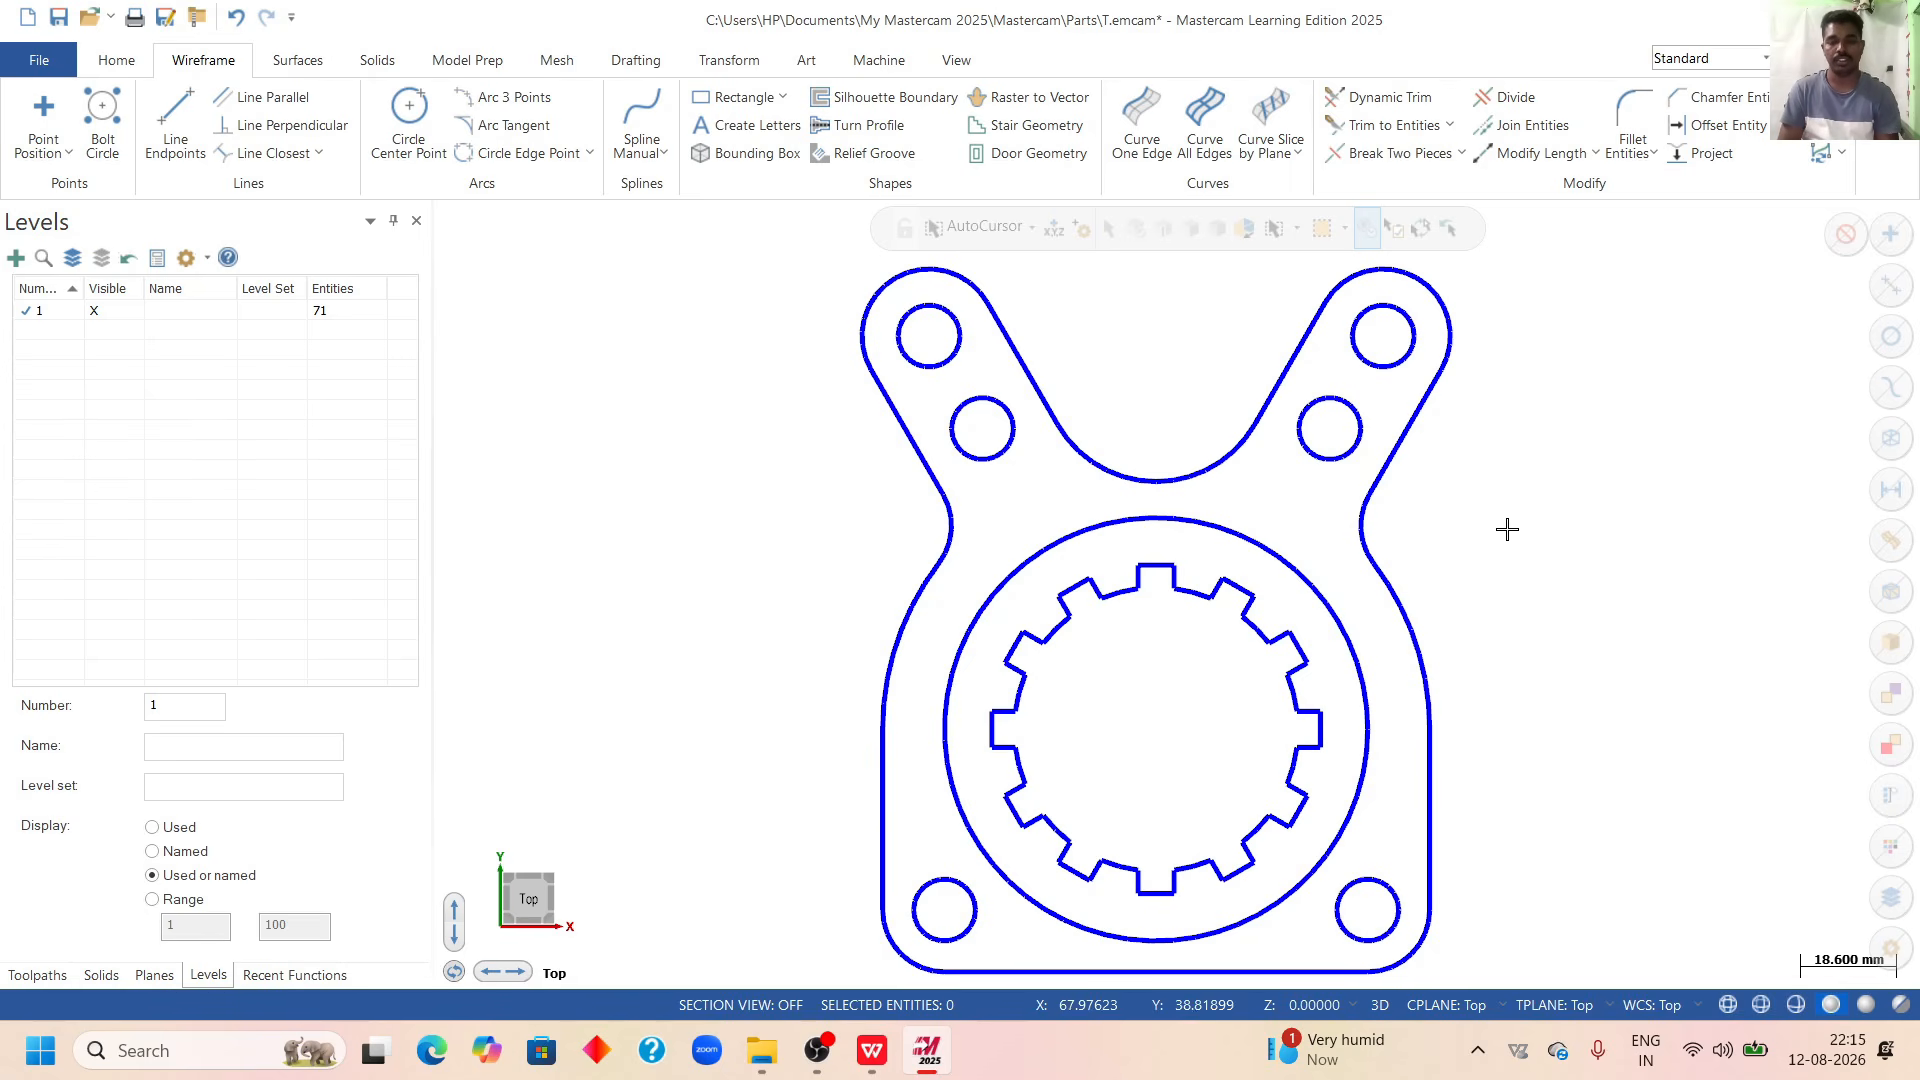
{"action": "right_click", "coordinate": [1516, 497]}
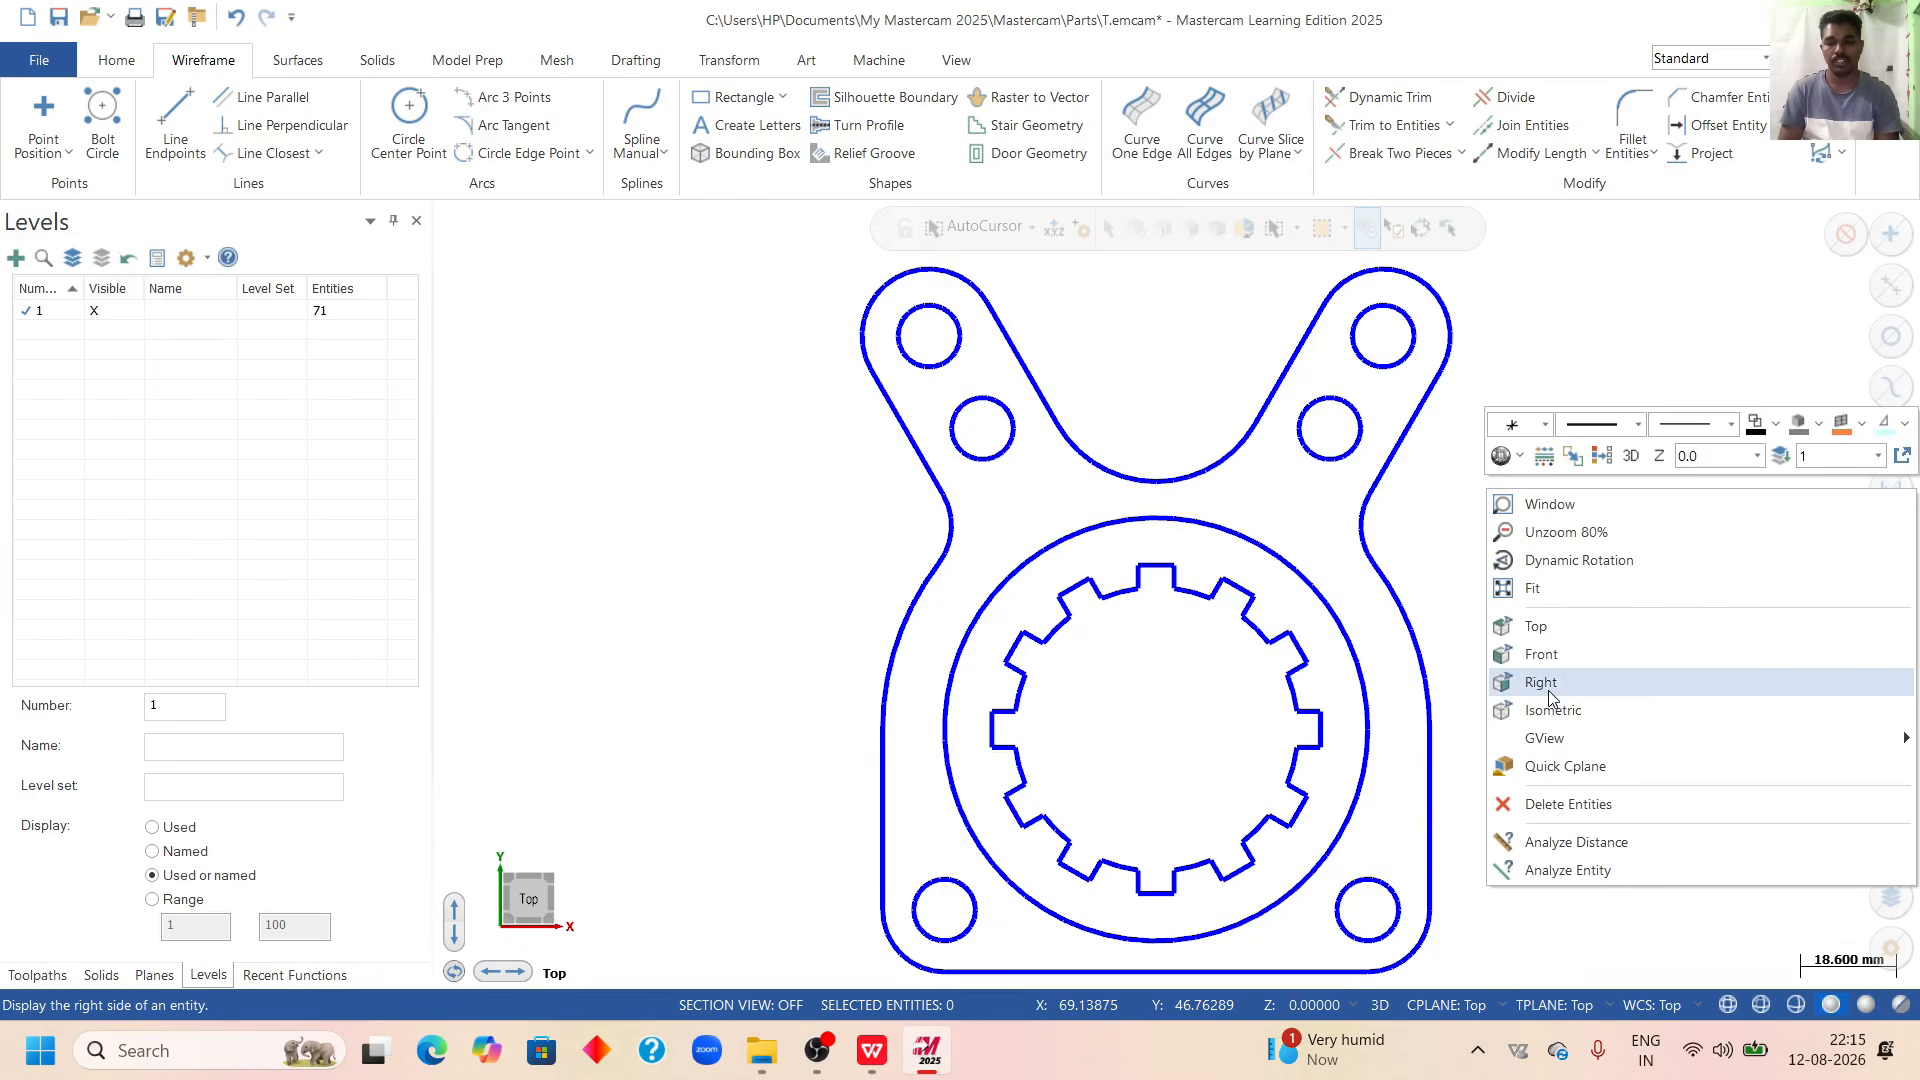
{"action": "left_click", "coordinate": [1562, 712]}
{"action": "scroll", "coordinate": [1413, 450], "scroll_direction": "down", "scroll_amount": 1}
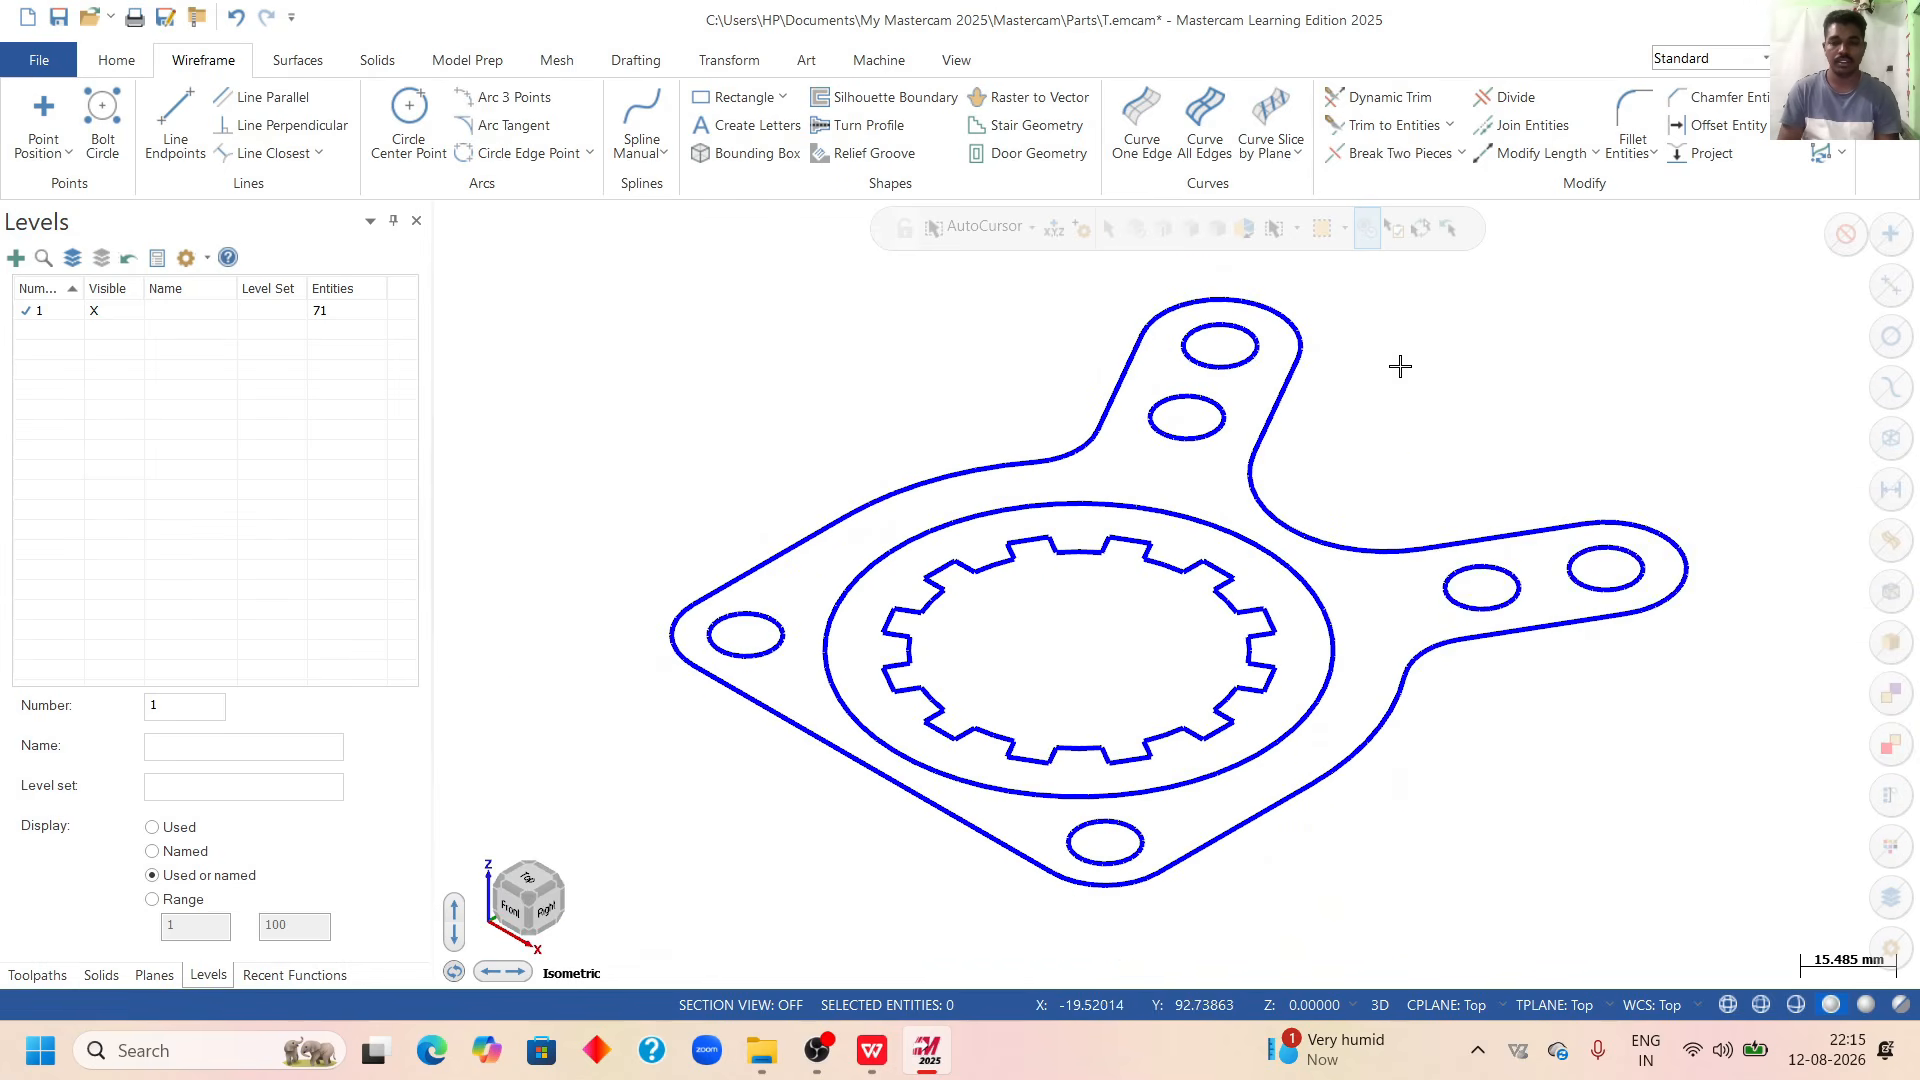